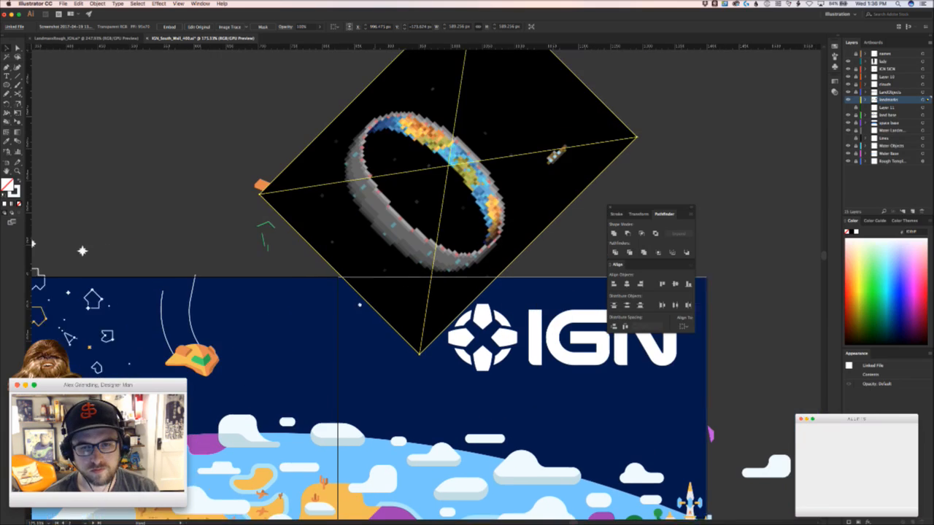
{"action": "key", "text": "super+z"}
{"action": "left_click_drag", "start_coordinate": [291, 286], "coordinate": [500, 139]}
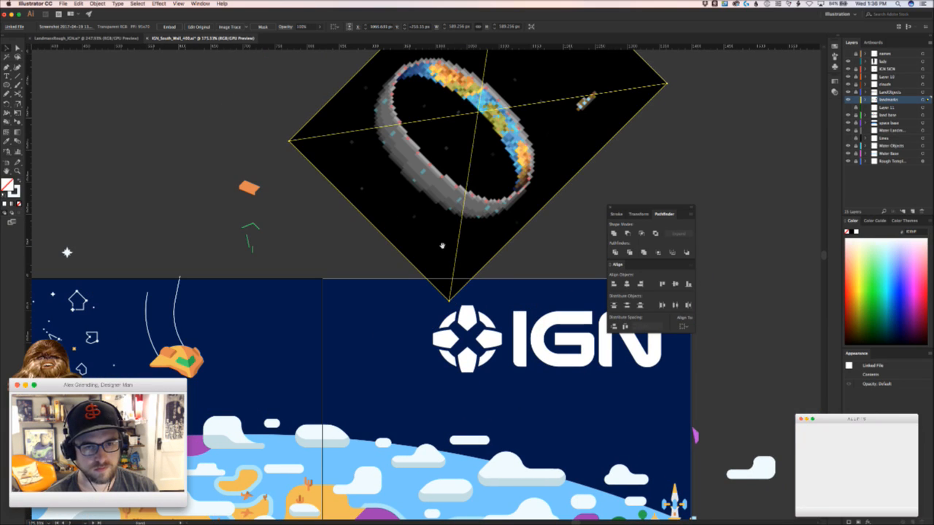
{"action": "left_click_drag", "start_coordinate": [442, 240], "coordinate": [454, 186]}
{"action": "left_click_drag", "start_coordinate": [415, 226], "coordinate": [497, 158]}
{"action": "key", "text": "m"}
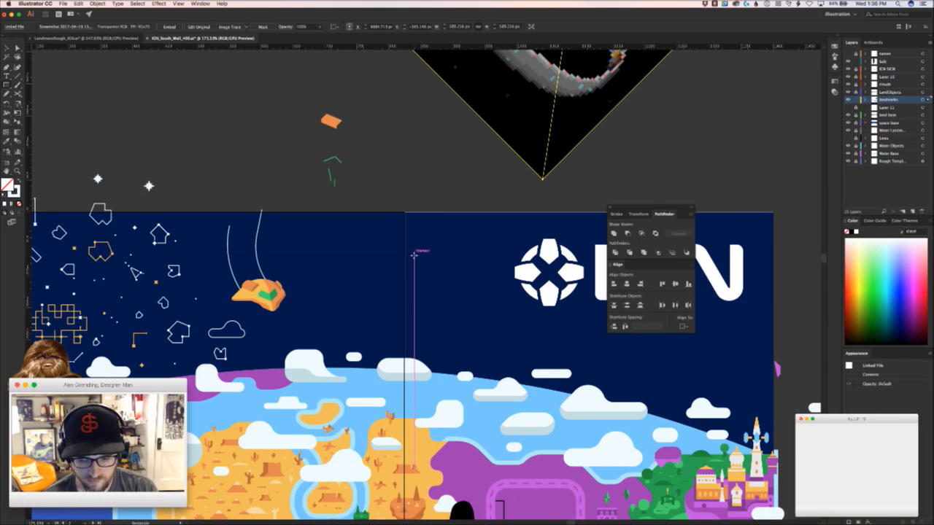
{"action": "mouse_move", "coordinate": [377, 166]}
{"action": "left_mouse_down"}
{"action": "mouse_move", "coordinate": [462, 273]}
{"action": "mouse_move", "coordinate": [462, 294]}
{"action": "left_mouse_up"}
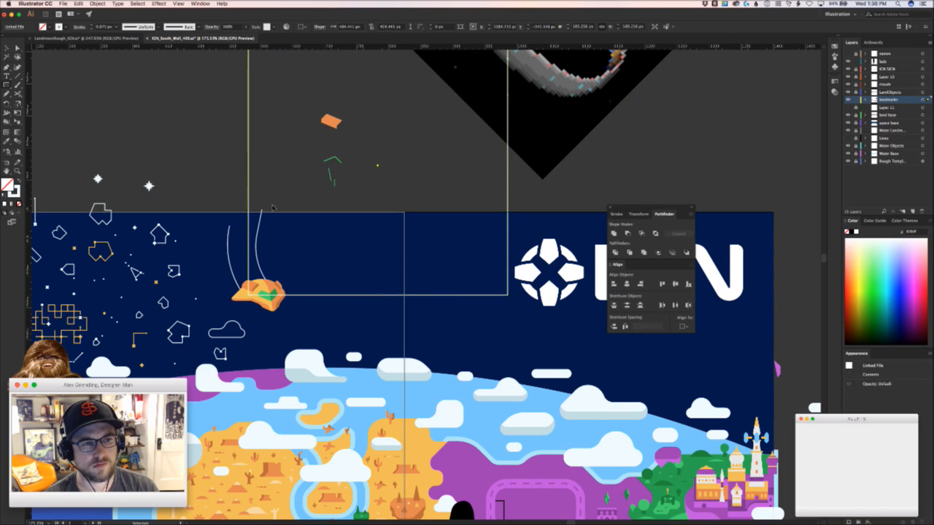
{"action": "key", "text": "super+z"}
{"action": "left_click_drag", "start_coordinate": [7, 85], "coordinate": [49, 104]}
{"action": "left_click_drag", "start_coordinate": [358, 86], "coordinate": [432, 430]}
{"action": "key", "text": "v"}
{"action": "left_click", "coordinate": [357, 429]}
{"action": "left_click_drag", "start_coordinate": [357, 429], "coordinate": [489, 264]}
{"action": "key", "text": "super+z"}
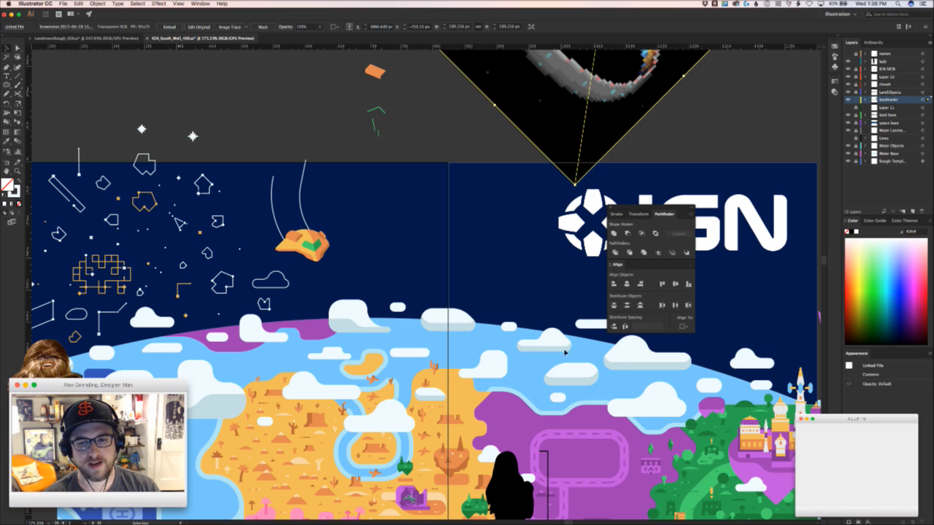
{"action": "scroll", "coordinate": [564, 352], "scroll_direction": "down", "scroll_amount": 2}
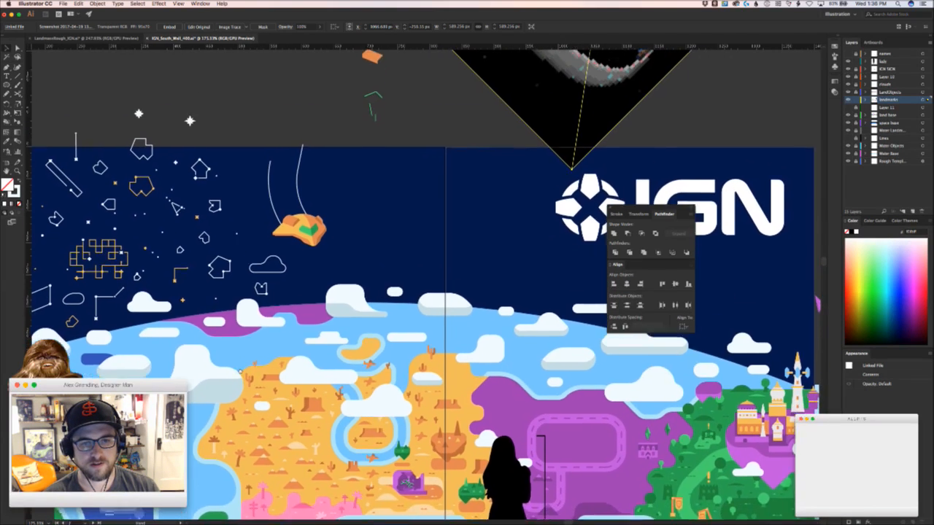
{"action": "scroll", "coordinate": [409, 379], "scroll_direction": "up", "scroll_amount": 3}
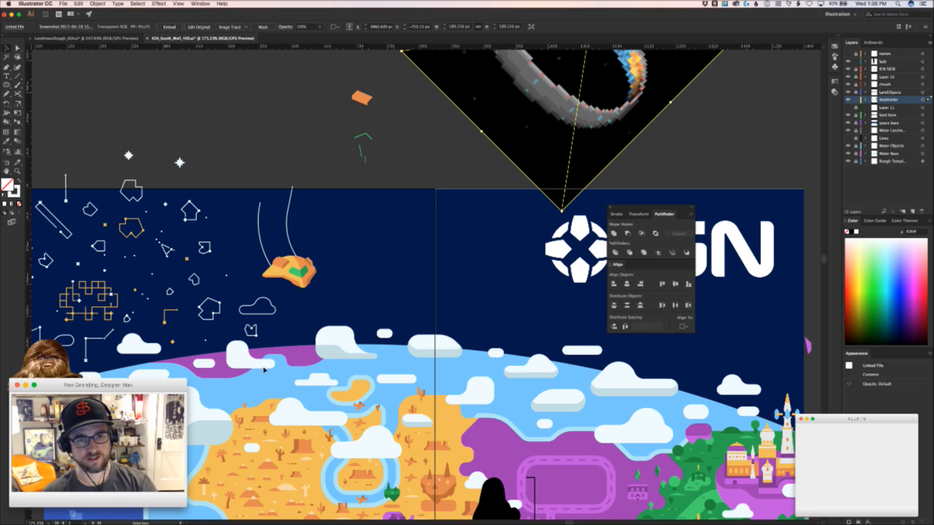
{"action": "key", "text": "super+Tab"}
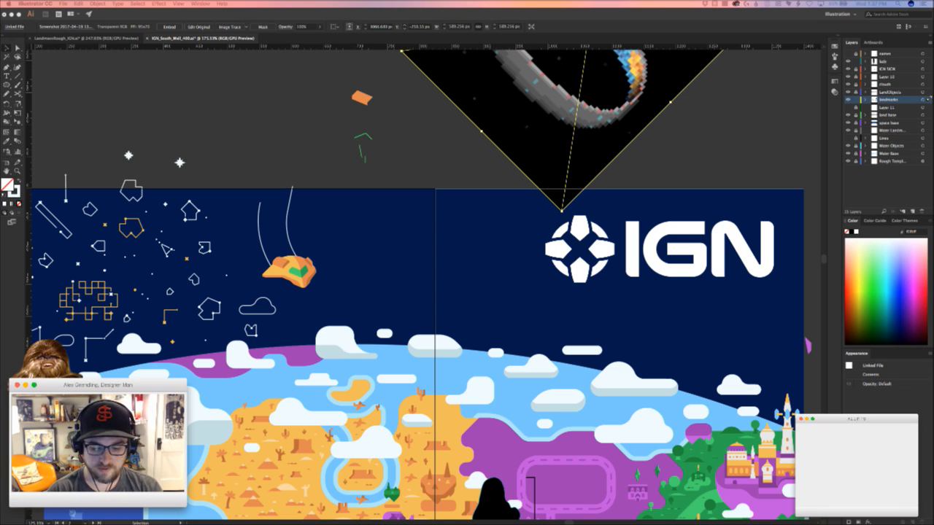
{"action": "key", "text": "shift+F7"}
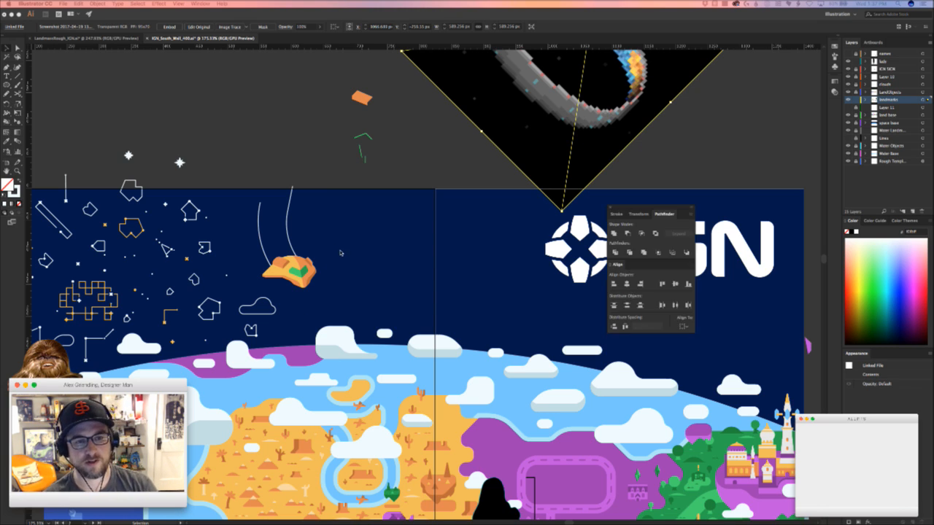
Try rotating the orange helmet and its curved trails slightly
{"action": "left_click", "coordinate": [313, 274]}
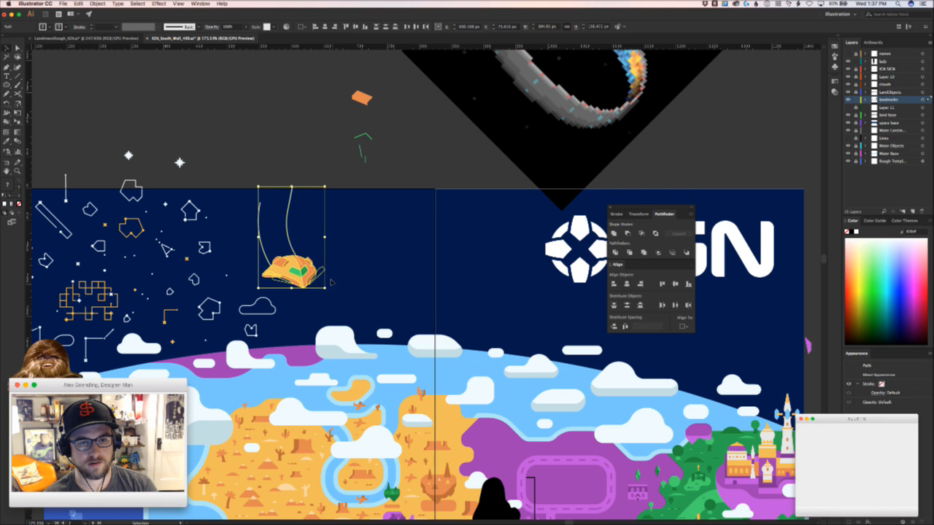
{"action": "left_click_drag", "start_coordinate": [329, 290], "coordinate": [315, 297]}
{"action": "left_click", "coordinate": [375, 294]}
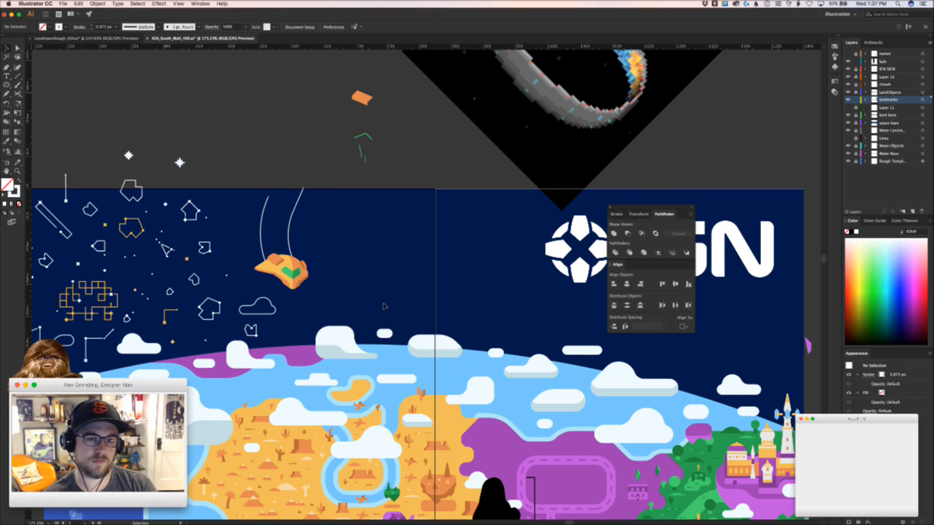
Draw a circle about 382 px in diameter across the artboard's upper edge and duplicate it about 43 px straight down
{"action": "scroll", "coordinate": [382, 302], "scroll_direction": "up", "scroll_amount": 5}
{"action": "scroll", "coordinate": [382, 302], "scroll_direction": "right", "scroll_amount": 4}
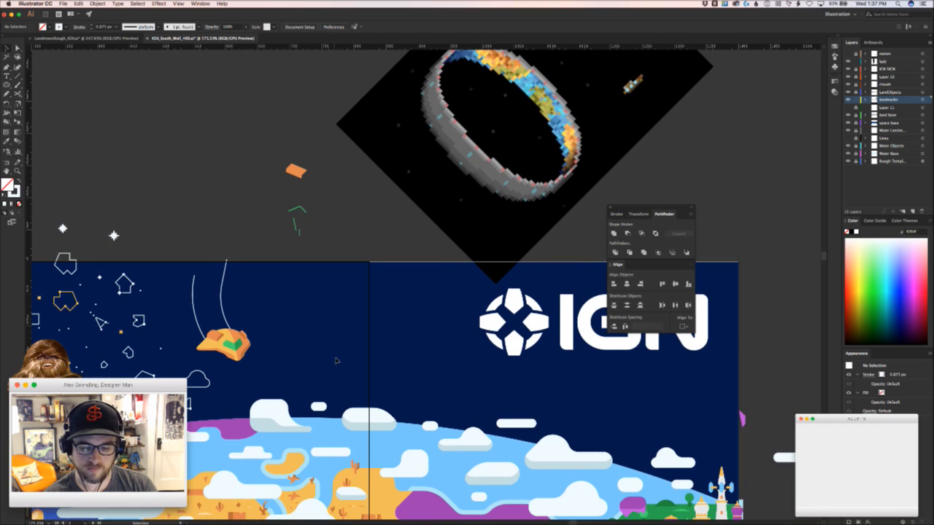
{"action": "scroll", "coordinate": [321, 363], "scroll_direction": "up", "scroll_amount": 2}
{"action": "scroll", "coordinate": [321, 362], "scroll_direction": "left", "scroll_amount": 1}
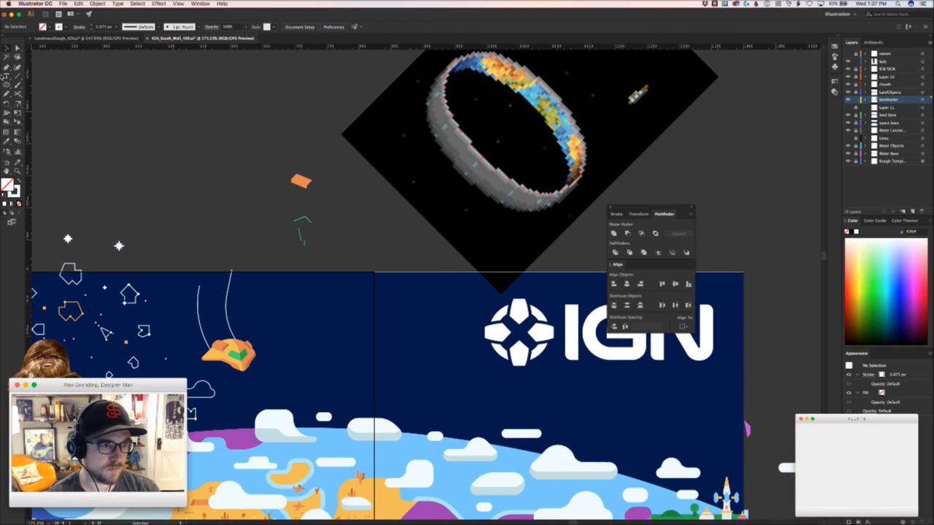
{"action": "left_click", "coordinate": [6, 84]}
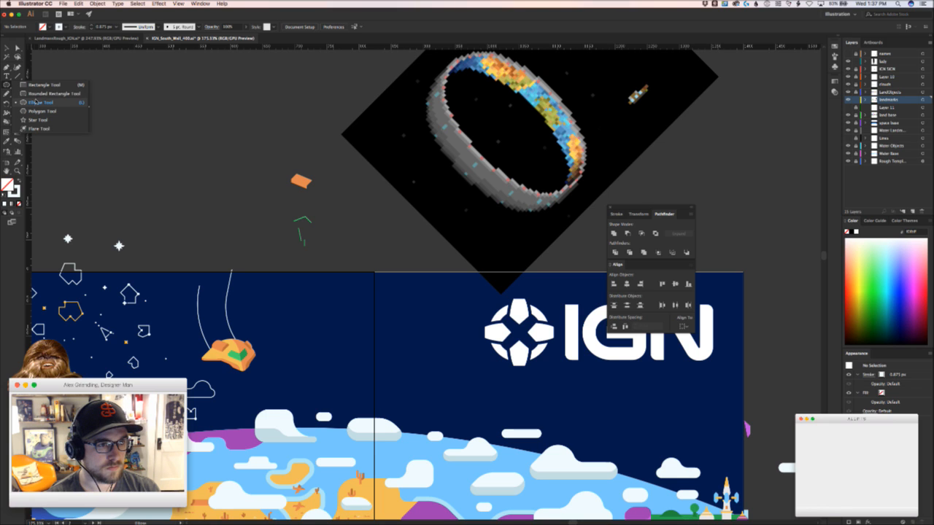
{"action": "left_click", "coordinate": [38, 102]}
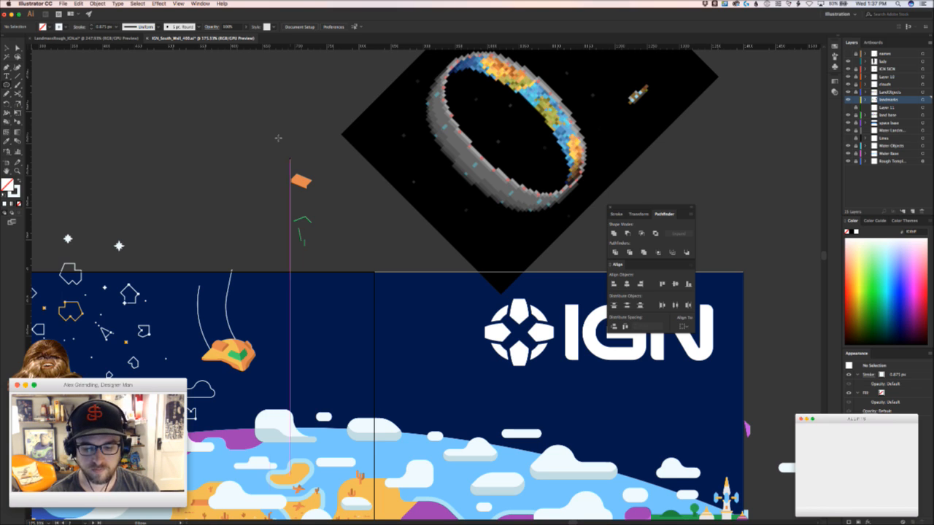
{"action": "left_click_drag", "start_coordinate": [264, 115], "coordinate": [410, 360]}
{"action": "key", "text": "v"}
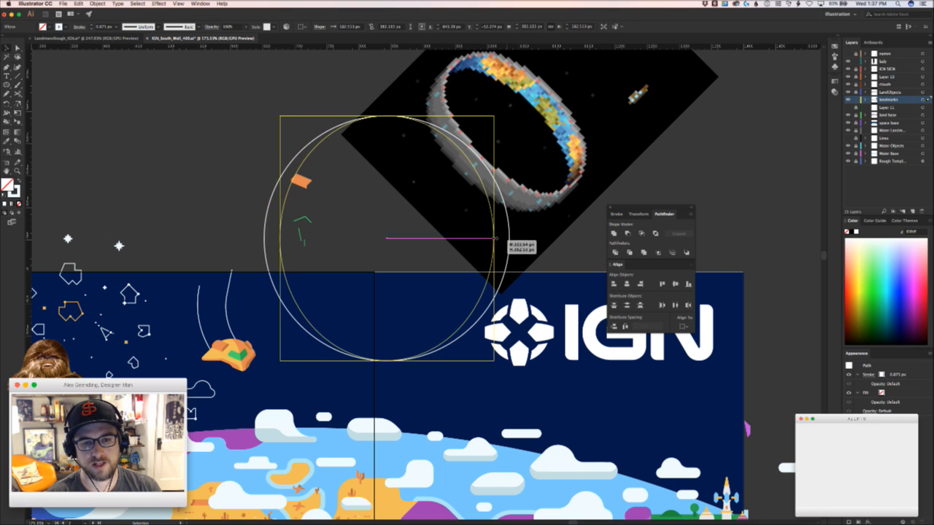
{"action": "left_click_drag", "start_coordinate": [457, 335], "coordinate": [460, 367]}
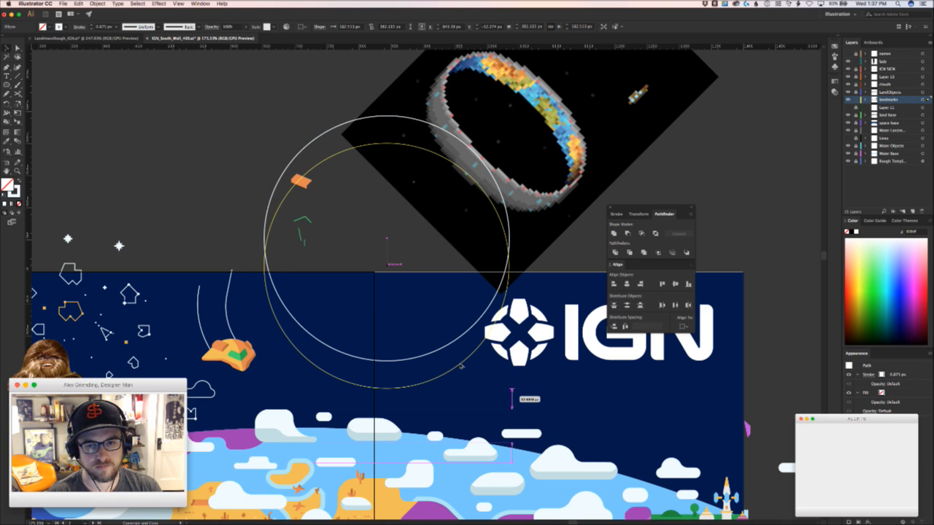
{"action": "left_click_drag", "start_coordinate": [460, 367], "coordinate": [459, 398]}
Select both overlapping circles, scale them down to about 281 px in diameter each, and cut them
{"action": "left_click", "coordinate": [417, 353], "text": "shift"}
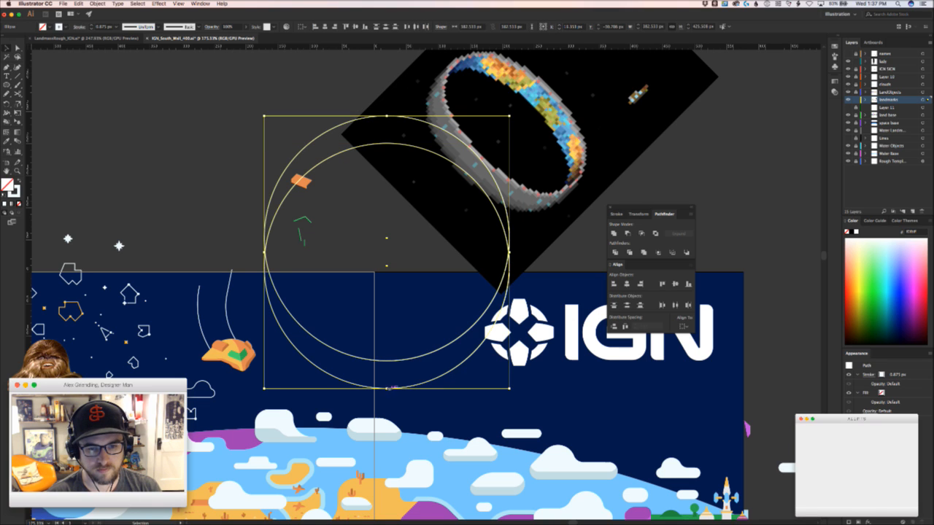
{"action": "left_click_drag", "start_coordinate": [387, 388], "coordinate": [335, 308]}
{"action": "key", "text": "super+z"}
{"action": "key", "text": "Delete"}
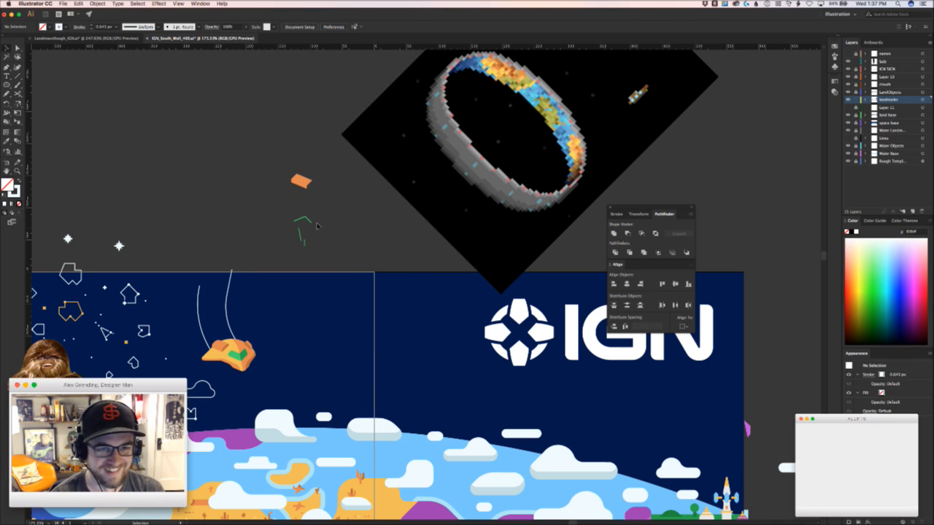
Paste the two circles over the orange helmet and move them up and to the right of it
{"action": "left_click_drag", "start_coordinate": [314, 253], "coordinate": [315, 254]}
{"action": "left_click_drag", "start_coordinate": [308, 219], "coordinate": [97, 174]}
{"action": "left_click_drag", "start_coordinate": [268, 270], "coordinate": [504, 267]}
{"action": "key", "text": "super+v"}
{"action": "left_click_drag", "start_coordinate": [489, 304], "coordinate": [425, 204]}
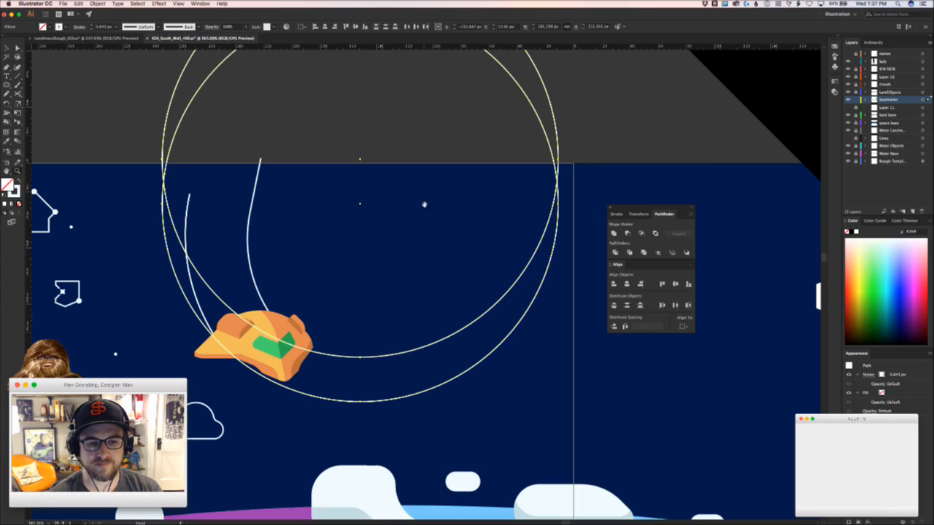
{"action": "left_click_drag", "start_coordinate": [406, 351], "coordinate": [490, 262]}
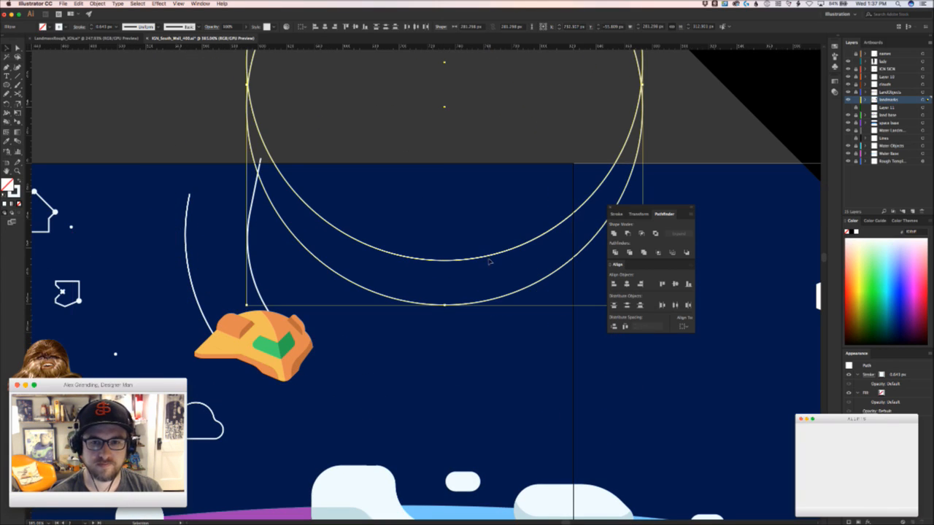
Move the orange helmet with its curved trails to the left, clear of the circles
{"action": "left_click_drag", "start_coordinate": [250, 299], "coordinate": [357, 236]}
{"action": "left_click_drag", "start_coordinate": [433, 331], "coordinate": [277, 219]}
{"action": "left_click_drag", "start_coordinate": [367, 274], "coordinate": [364, 353]}
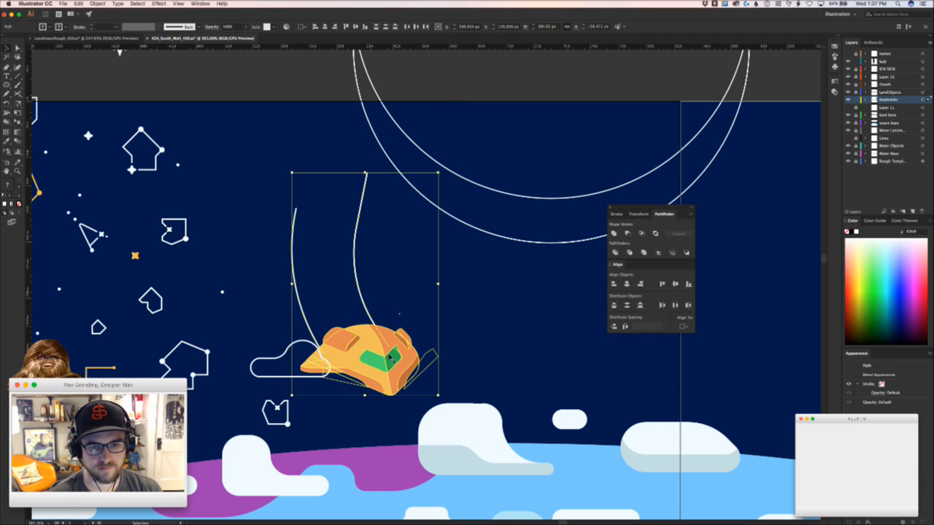
{"action": "left_click_drag", "start_coordinate": [437, 361], "coordinate": [363, 299]}
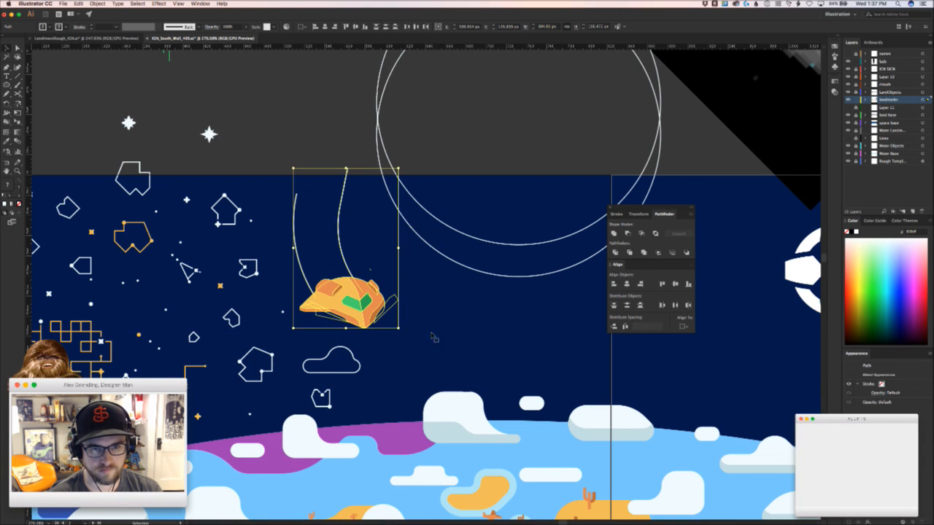
{"action": "left_click", "coordinate": [434, 337]}
Create a smaller concentric copy of the upper circle, about 257 px in diameter
{"action": "scroll", "coordinate": [452, 336], "scroll_direction": "right", "scroll_amount": 5}
{"action": "scroll", "coordinate": [452, 336], "scroll_direction": "up", "scroll_amount": 1}
{"action": "left_click_drag", "start_coordinate": [416, 334], "coordinate": [405, 429]}
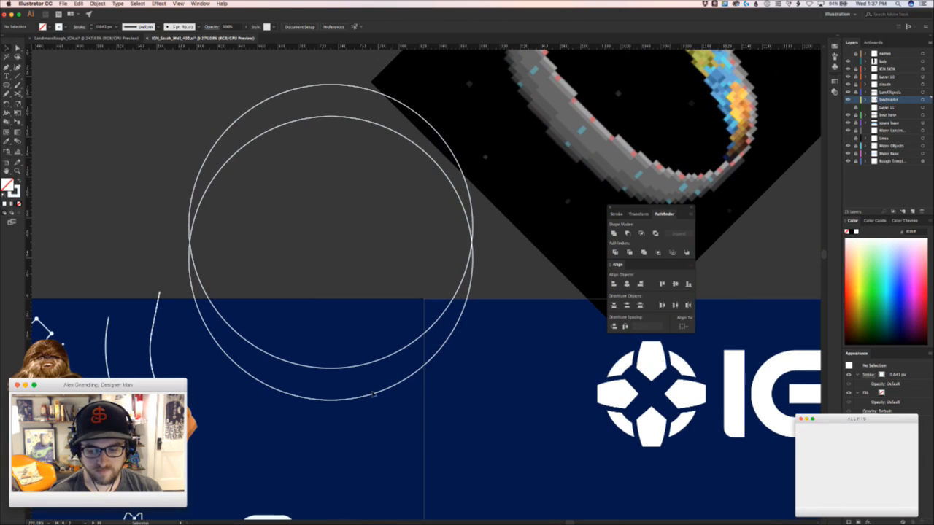
{"action": "mouse_move", "coordinate": [333, 346]}
{"action": "left_mouse_down"}
{"action": "mouse_move", "coordinate": [304, 388]}
{"action": "mouse_move", "coordinate": [334, 356]}
{"action": "left_mouse_up"}
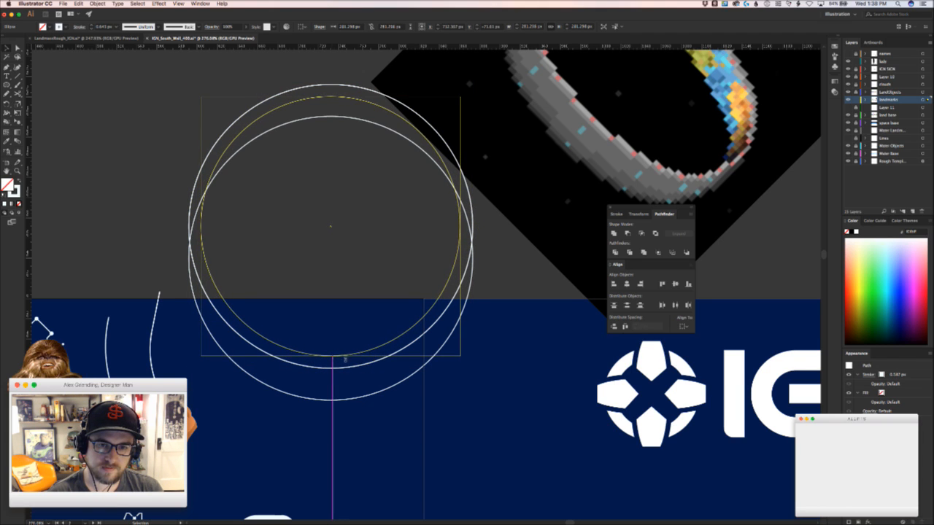
{"action": "left_click", "coordinate": [489, 363]}
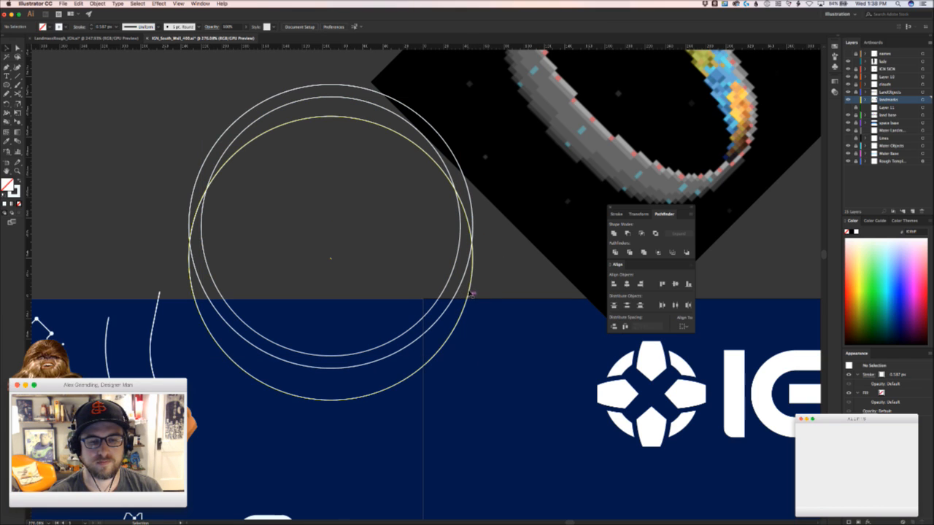
Copy the inner circle to the left and narrow the copy to about 228 px, aligning its left edge with the original's
{"action": "left_click_drag", "start_coordinate": [455, 269], "coordinate": [424, 268]}
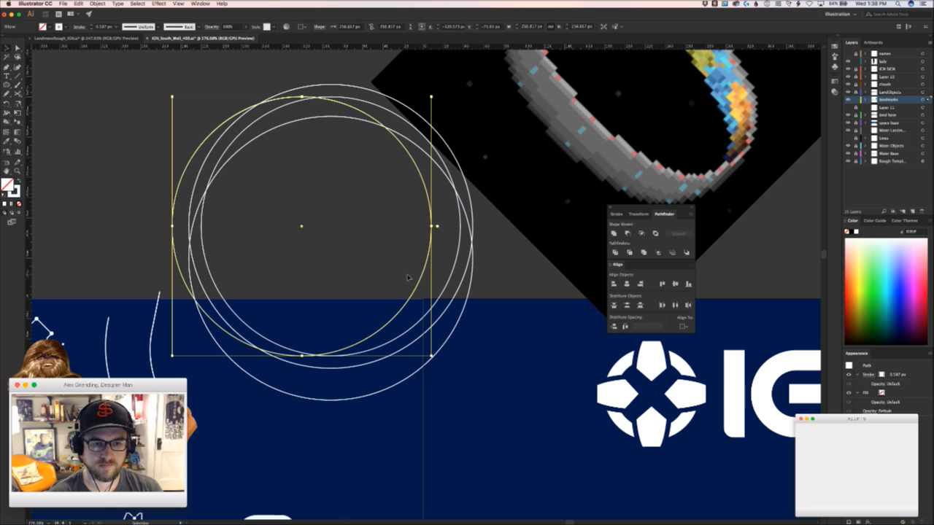
{"action": "left_click_drag", "start_coordinate": [170, 226], "coordinate": [211, 234]}
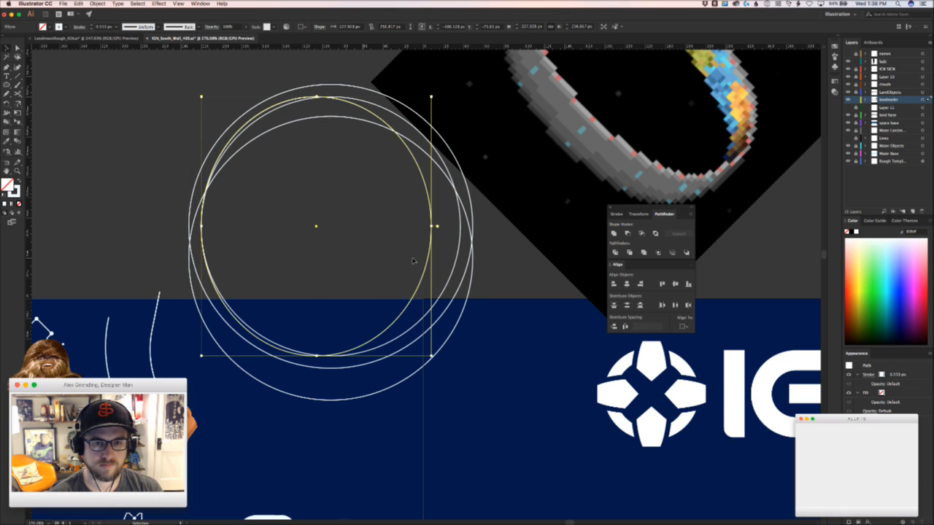
{"action": "left_click_drag", "start_coordinate": [419, 281], "coordinate": [414, 281]}
{"action": "left_click", "coordinate": [488, 313]}
Select all four circles and move them up and left, off the artboard beside the ring reference image
{"action": "left_click_drag", "start_coordinate": [477, 320], "coordinate": [485, 300]}
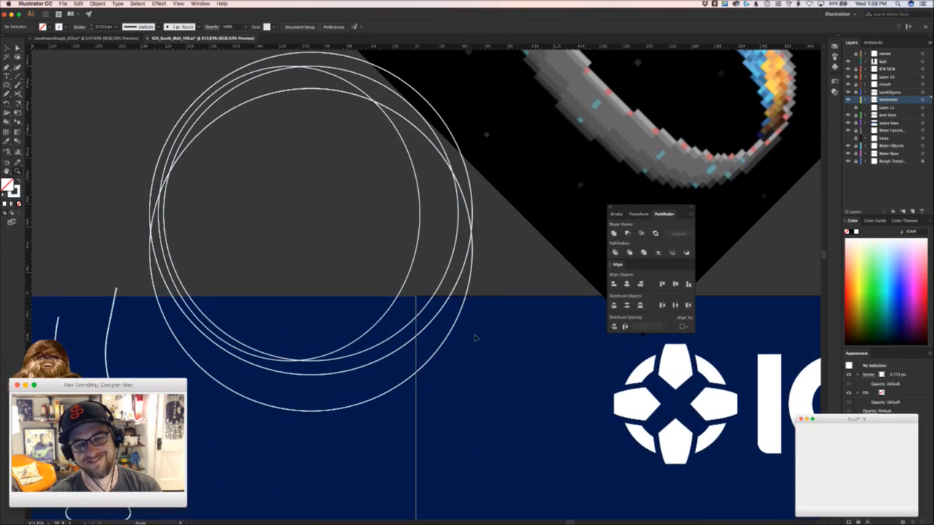
{"action": "left_click_drag", "start_coordinate": [484, 374], "coordinate": [345, 255]}
{"action": "left_click_drag", "start_coordinate": [477, 355], "coordinate": [436, 353]}
{"action": "left_click_drag", "start_coordinate": [439, 319], "coordinate": [506, 422]}
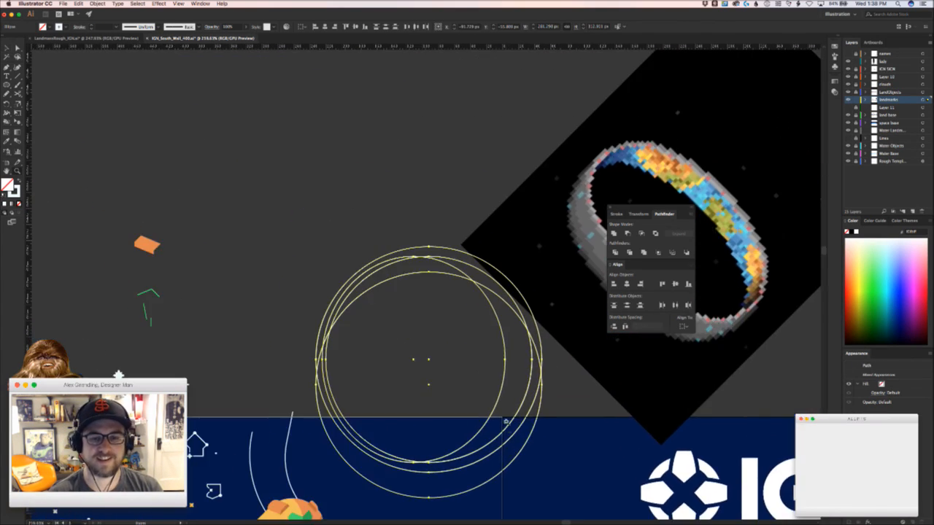
{"action": "left_click_drag", "start_coordinate": [502, 383], "coordinate": [383, 163]}
{"action": "left_click", "coordinate": [439, 175]}
{"action": "left_click_drag", "start_coordinate": [442, 203], "coordinate": [422, 309]}
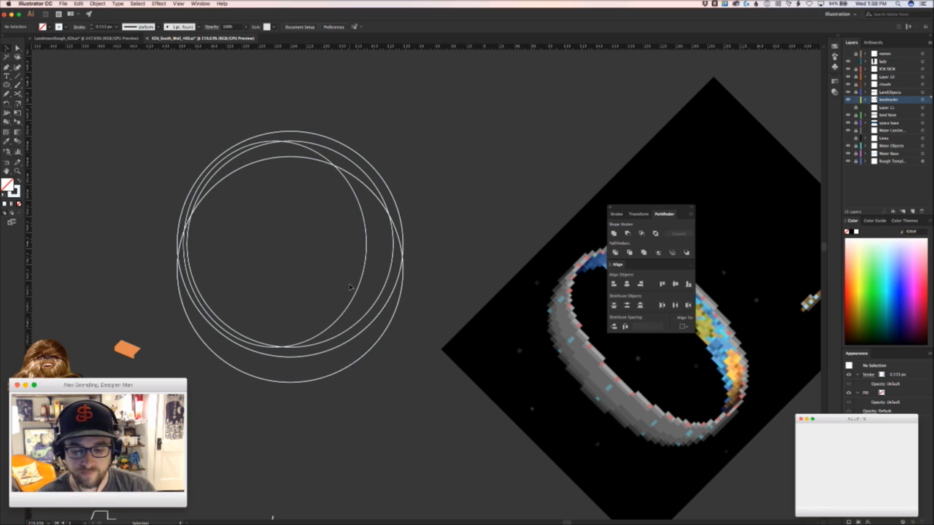
Undo the move of the circles and the narrowing of the leftmost copy
{"action": "key", "text": "super+z"}
{"action": "left_click_drag", "start_coordinate": [524, 344], "coordinate": [484, 119]}
{"action": "key", "text": "super+z"}
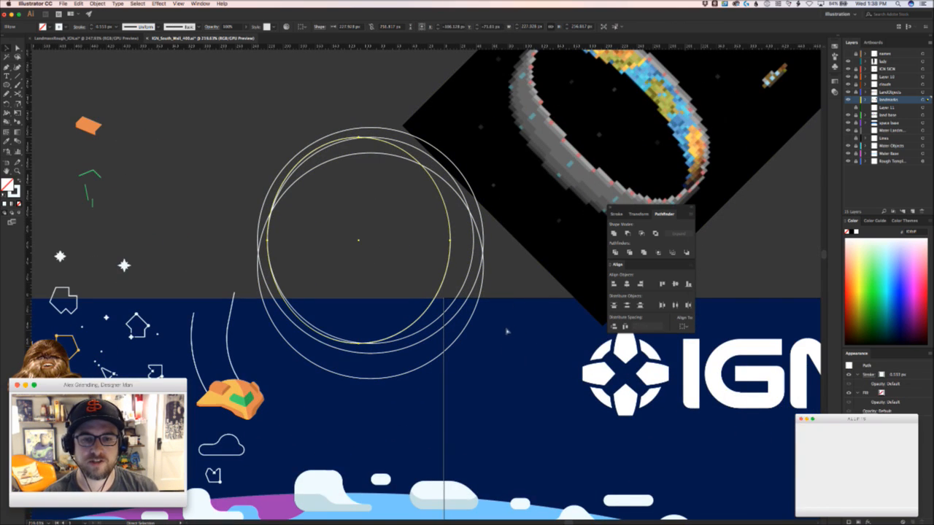
{"action": "key", "text": "super+z"}
{"action": "key", "text": "v"}
{"action": "left_click", "coordinate": [459, 274]}
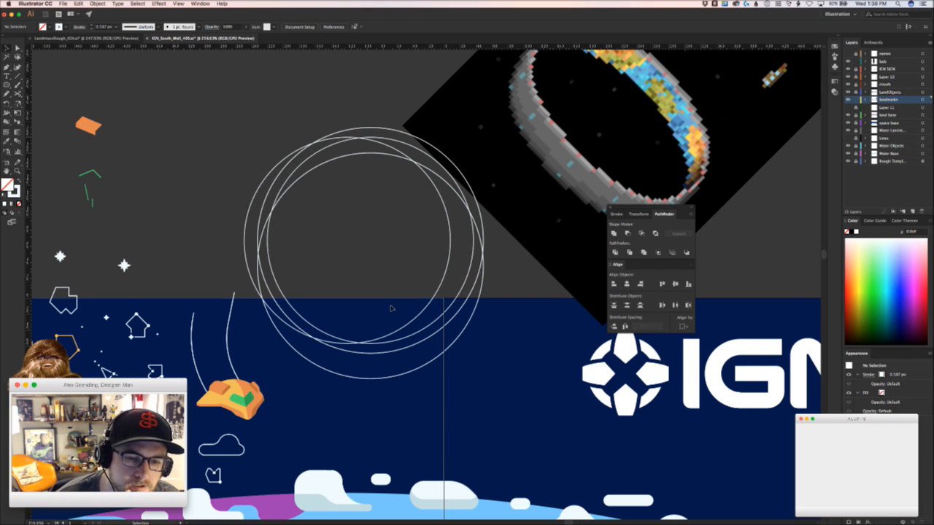
Duplicate the inner circle in front and shift the copy left by three large nudges
{"action": "mouse_move", "coordinate": [367, 337]}
{"action": "left_mouse_down"}
{"action": "mouse_move", "coordinate": [350, 343]}
{"action": "mouse_move", "coordinate": [392, 343]}
{"action": "mouse_move", "coordinate": [371, 340]}
{"action": "left_mouse_up"}
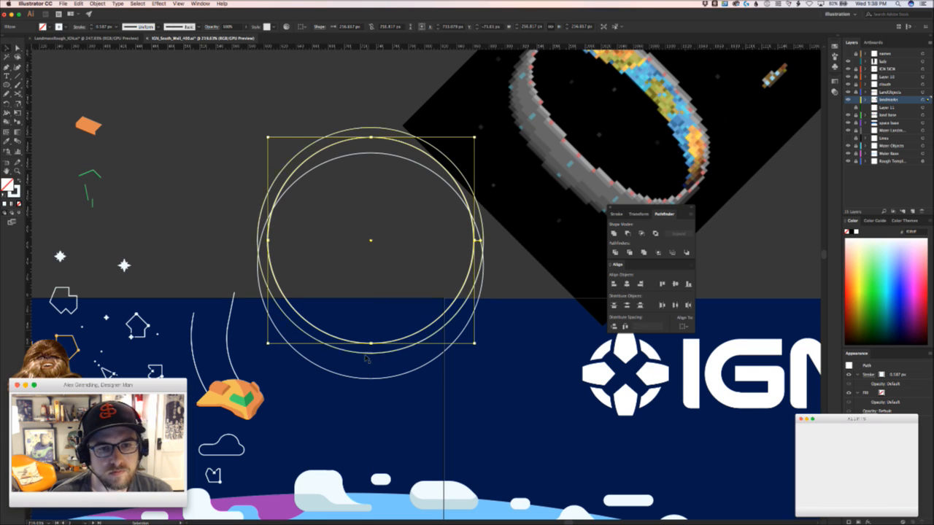
{"action": "key", "text": "super+c"}
{"action": "key", "text": "super+f"}
{"action": "key", "text": "shift+Left"}
{"action": "key", "text": "shift+Left"}
{"action": "key", "text": "shift+Left"}
{"action": "left_click", "coordinate": [397, 406]}
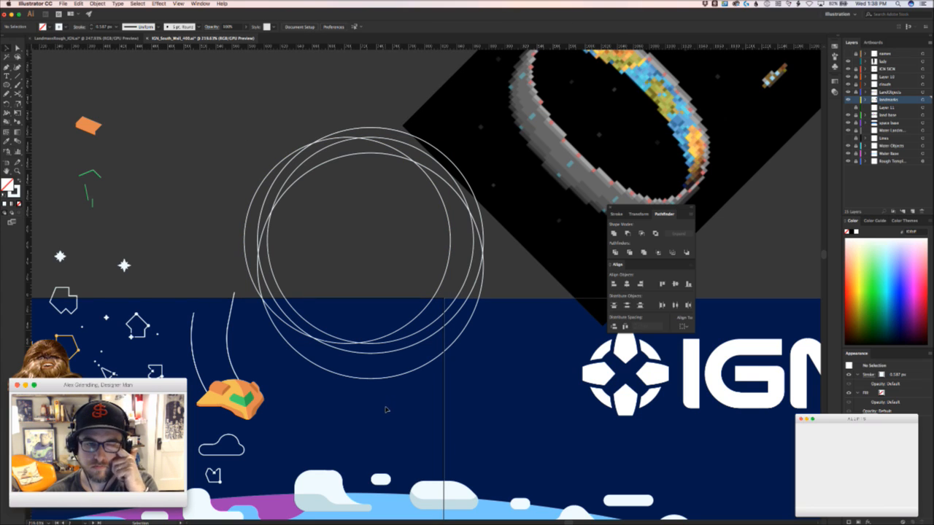
{"action": "key", "text": "a"}
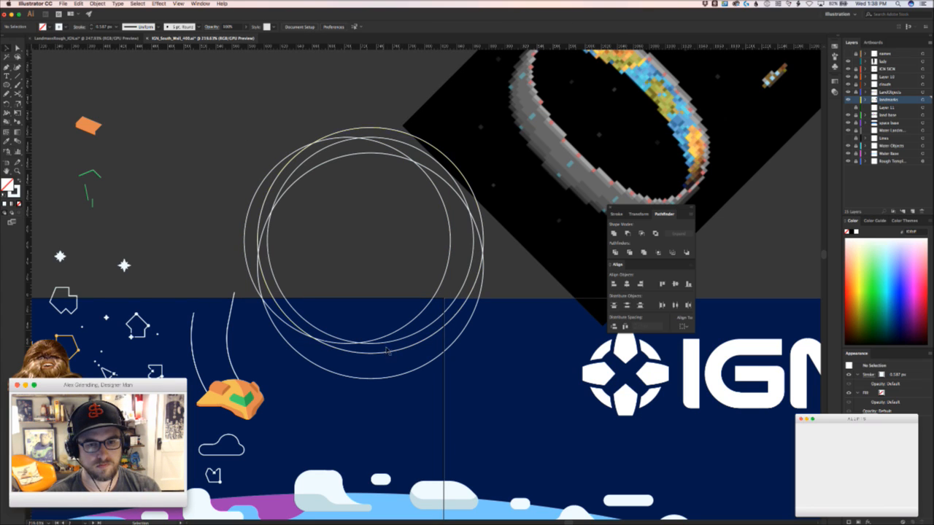
Remove the left-shifted copy of the inner circle, and undo the cut of the inner circle itself
{"action": "left_click", "coordinate": [418, 332]}
{"action": "key", "text": "v"}
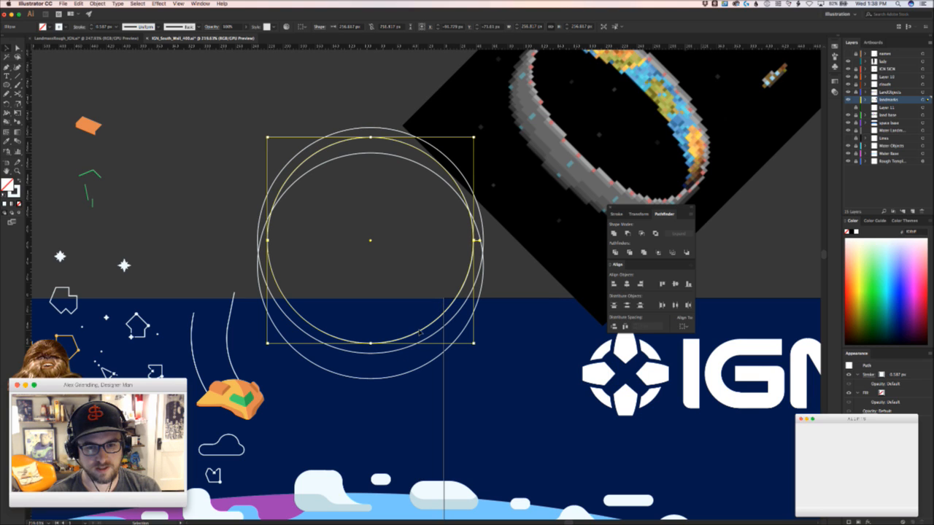
{"action": "left_click", "coordinate": [461, 321]}
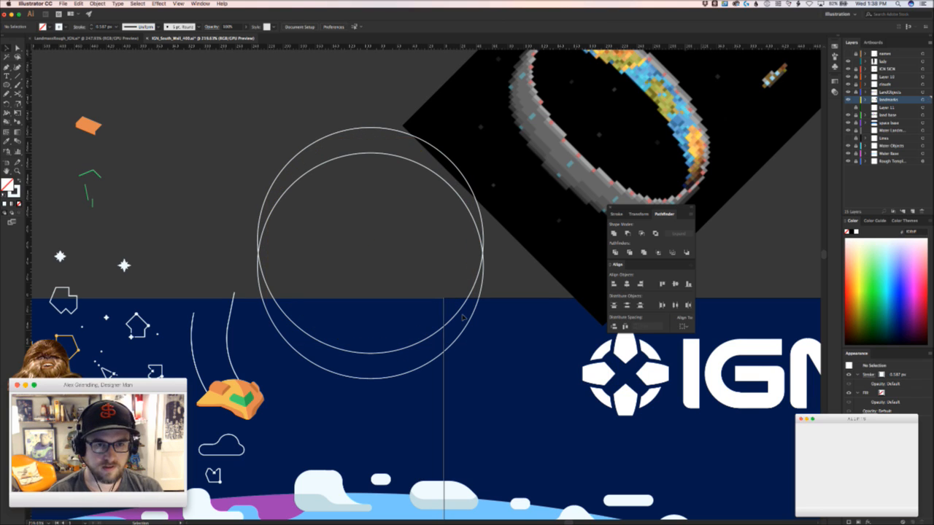
{"action": "key", "text": "a"}
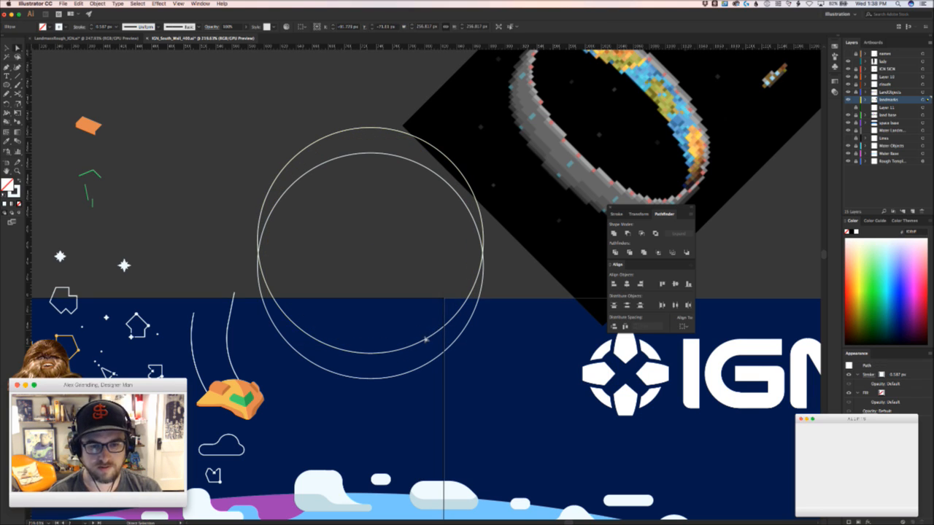
{"action": "left_click", "coordinate": [428, 337]}
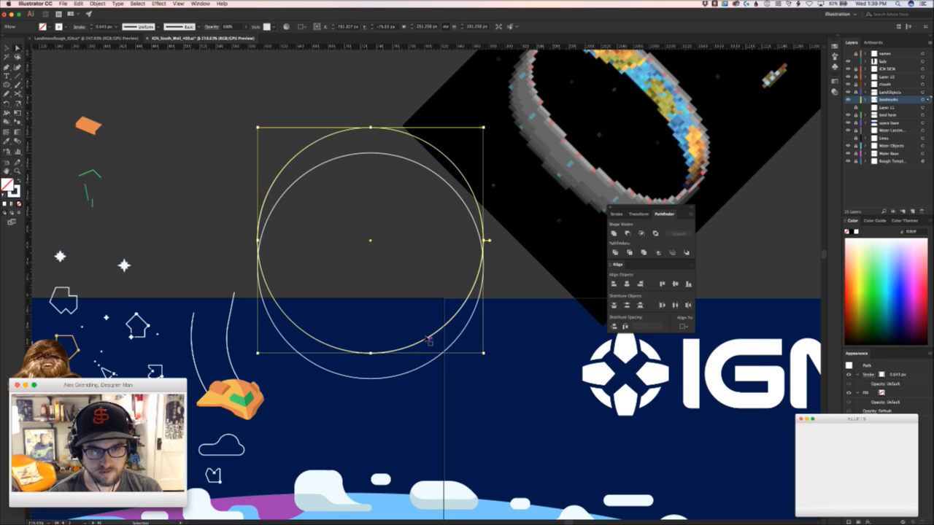
{"action": "key", "text": "super+z"}
{"action": "key", "text": "super+z"}
{"action": "key", "text": "v"}
{"action": "left_click", "coordinate": [513, 275]}
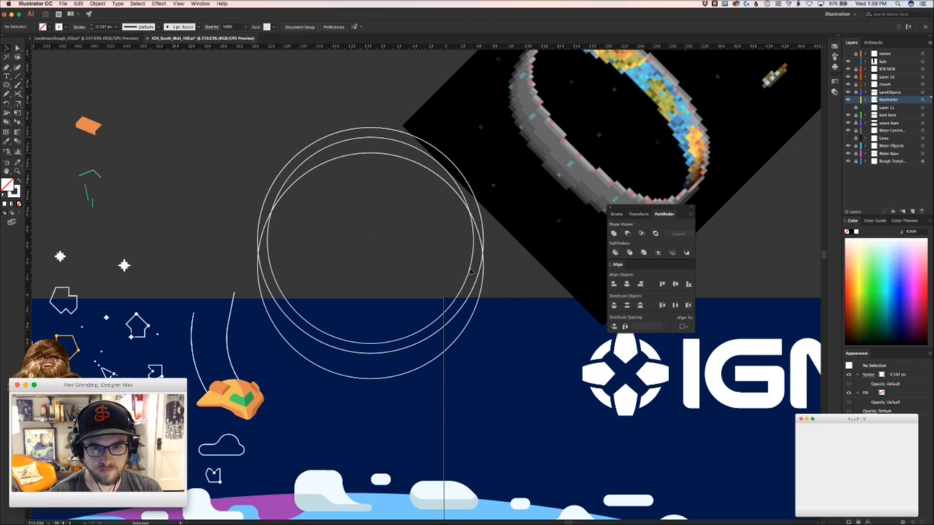
Delete the inner circle, keeping the two large overlapping circles, and select the upper one
{"action": "left_click", "coordinate": [480, 272]}
{"action": "key", "text": "Delete"}
{"action": "key", "text": "a"}
{"action": "left_click", "coordinate": [411, 347]}
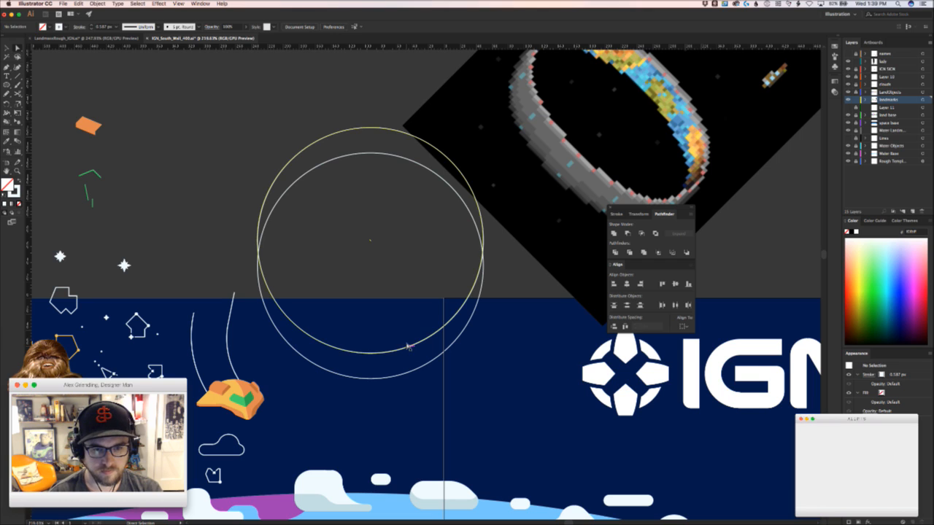
{"action": "key", "text": "v"}
{"action": "key", "text": "super+v"}
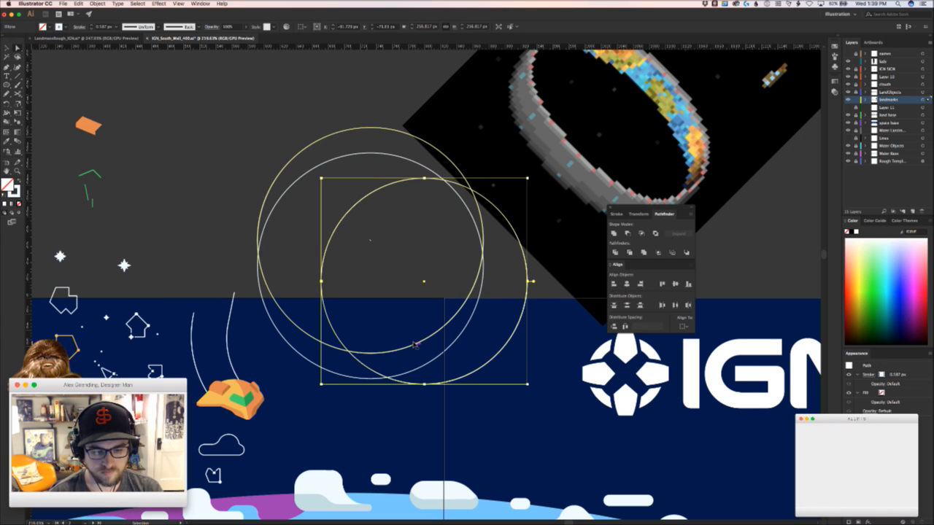
{"action": "key", "text": "super+z"}
{"action": "key", "text": "v"}
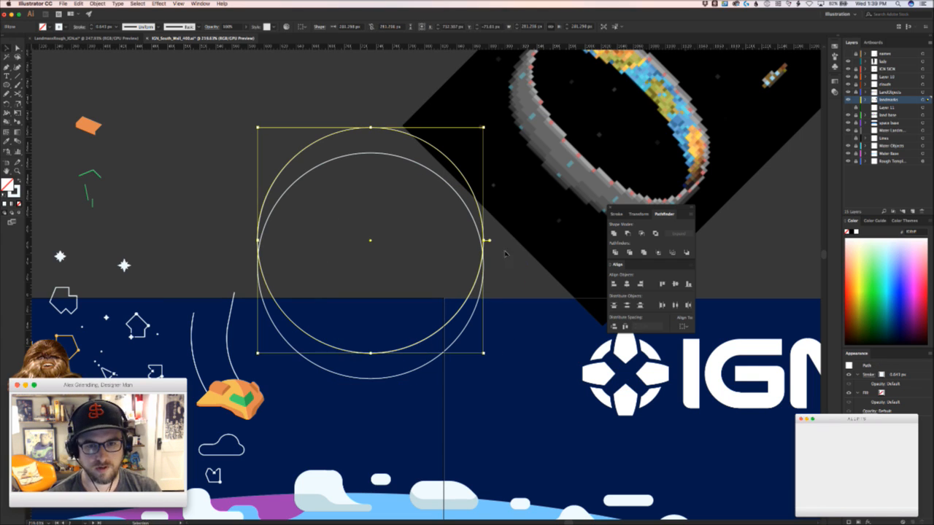
Select both remaining circles and move them up and left, off the artboard and clear of the ring reference image
{"action": "left_click_drag", "start_coordinate": [501, 252], "coordinate": [435, 256]}
{"action": "key", "text": "space"}
{"action": "left_click_drag", "start_coordinate": [458, 305], "coordinate": [459, 318]}
{"action": "scroll", "coordinate": [498, 388], "scroll_direction": "up", "scroll_amount": 4}
{"action": "left_click_drag", "start_coordinate": [491, 386], "coordinate": [451, 282]}
{"action": "key", "text": "space"}
{"action": "left_click", "coordinate": [419, 284]}
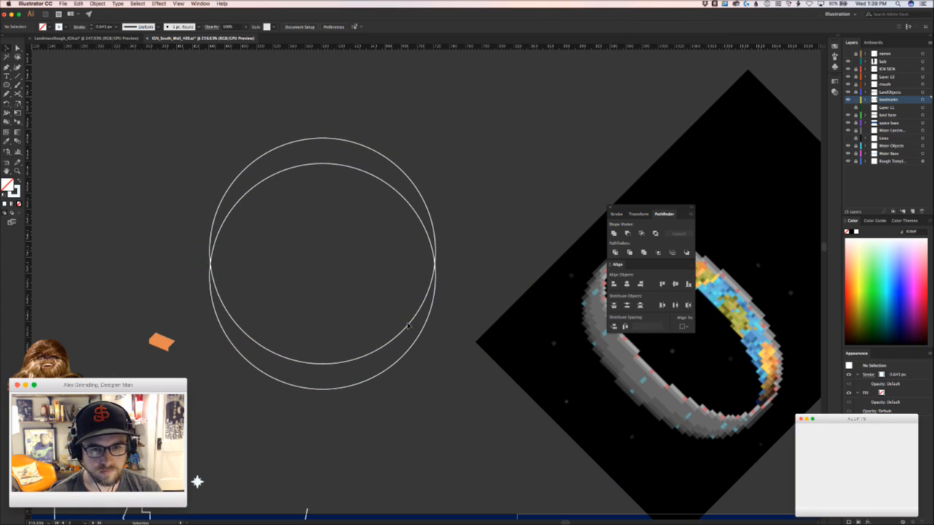
Duplicate the upper circle in place and scale the copy about its center to about 255 px wide
{"action": "left_click", "coordinate": [420, 309]}
{"action": "left_click_drag", "start_coordinate": [436, 362], "coordinate": [429, 352]}
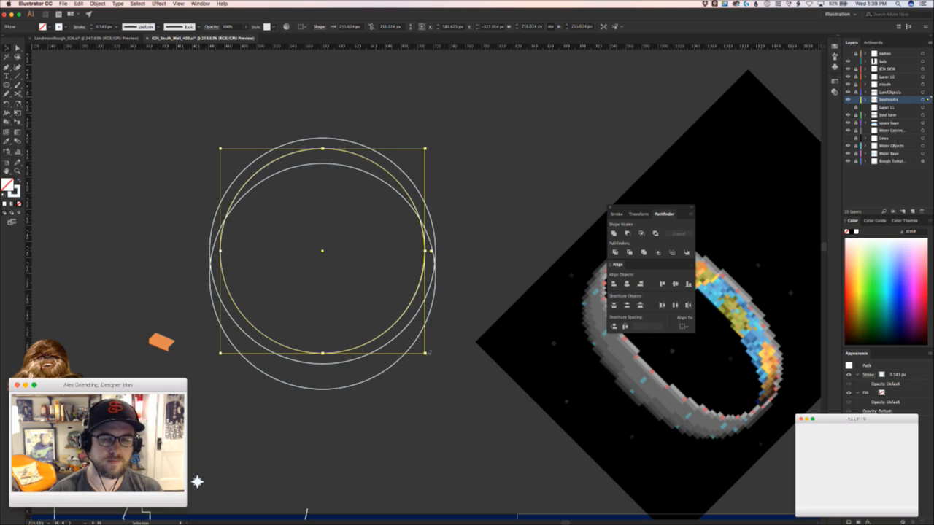
{"action": "left_click", "coordinate": [429, 352]}
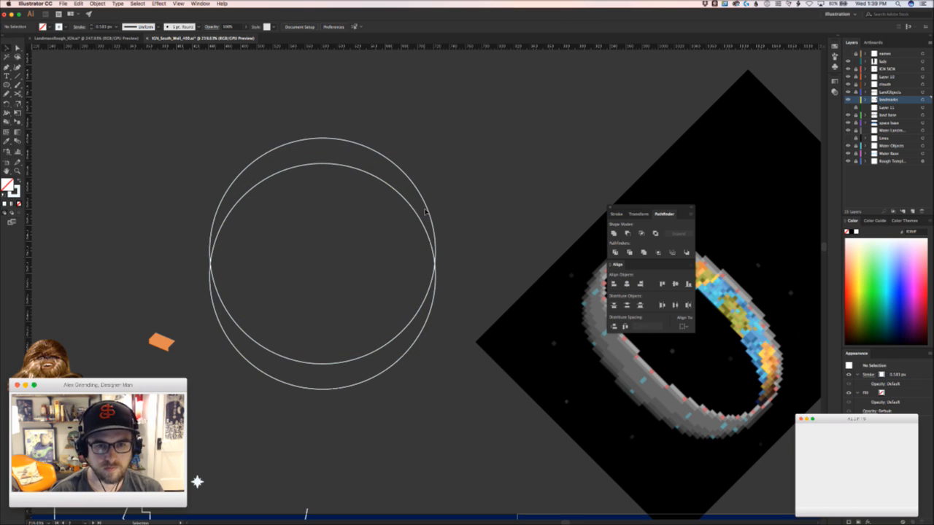
Turn the upper circle and its smaller copy into a hollow ring filled with grey sampled from the reference ring
{"action": "left_click", "coordinate": [427, 211]}
{"action": "left_click", "coordinate": [429, 209], "text": "shift"}
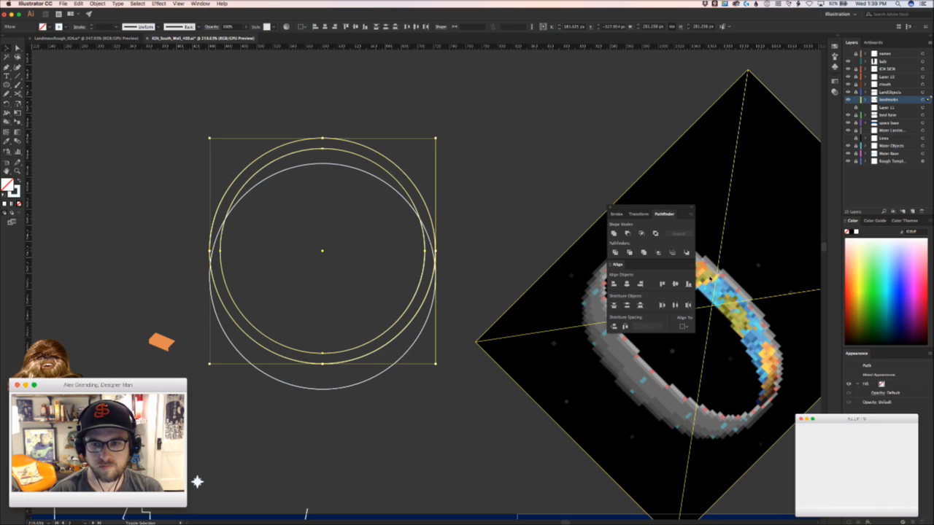
{"action": "left_click", "coordinate": [685, 253]}
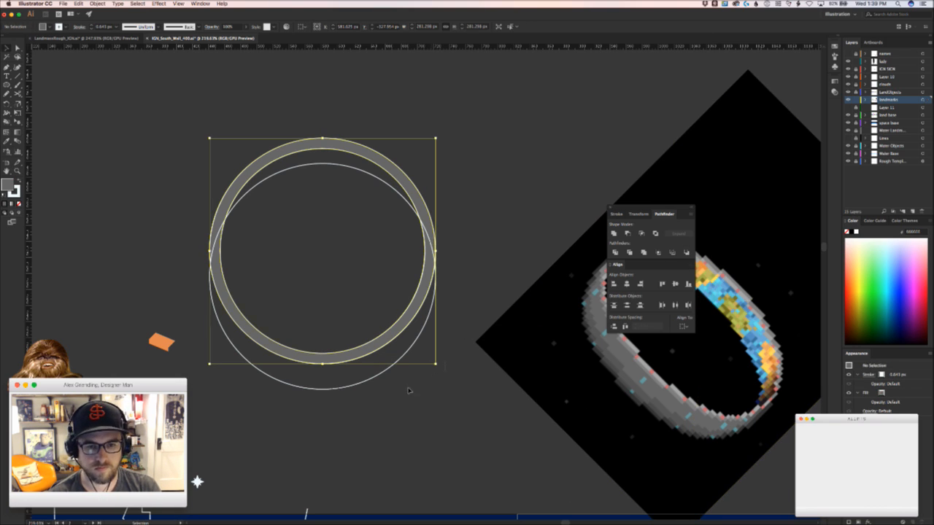
Fill the lower circle with the darker grey sampled from the outer edge of the reference ring
{"action": "left_click", "coordinate": [377, 380]}
{"action": "key", "text": "i"}
{"action": "left_click", "coordinate": [656, 415]}
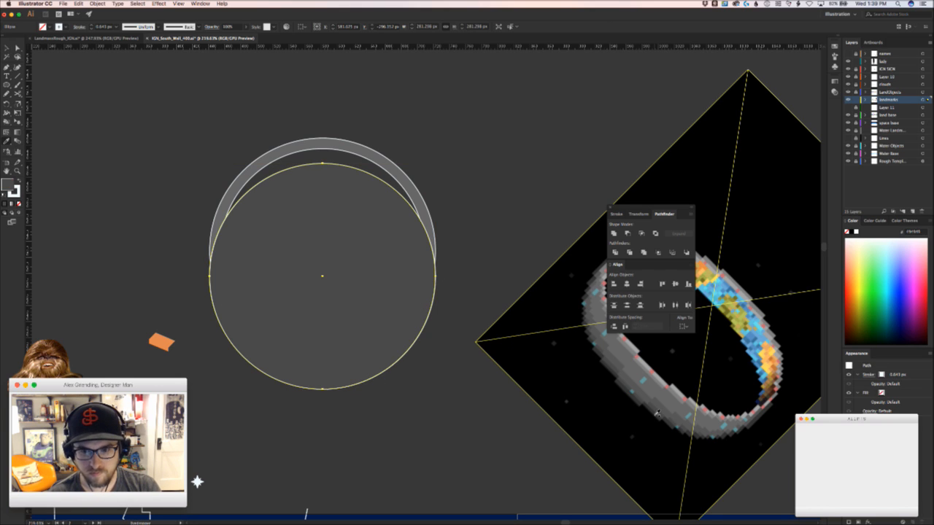
Remove the ring's stroke and place the dark grey circle behind the ring
{"action": "key", "text": "v"}
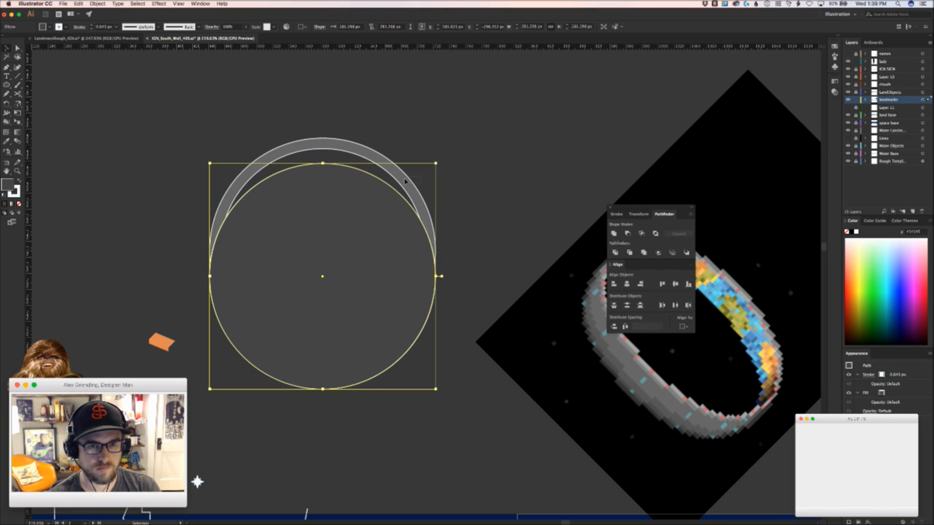
{"action": "left_click", "coordinate": [406, 181]}
{"action": "left_click", "coordinate": [16, 192]}
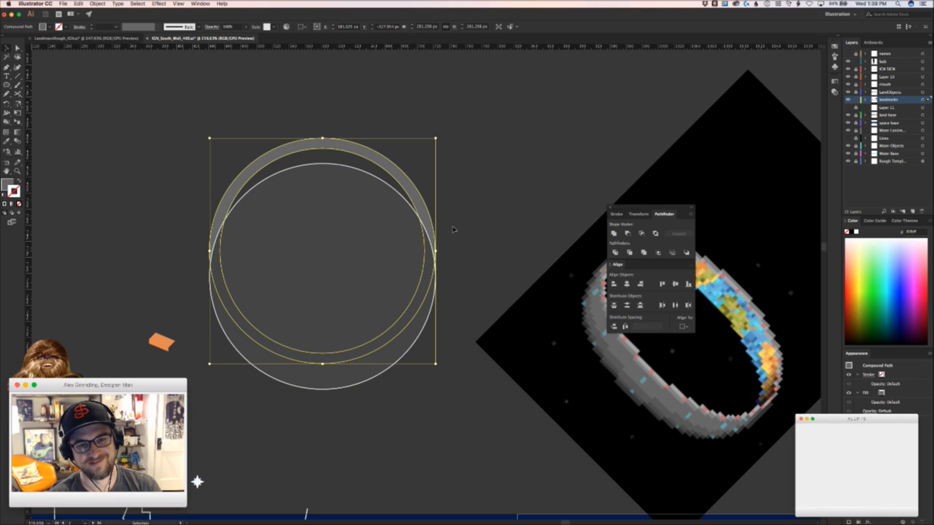
{"action": "left_click", "coordinate": [356, 207]}
{"action": "key", "text": "super+x"}
{"action": "key", "text": "super+b"}
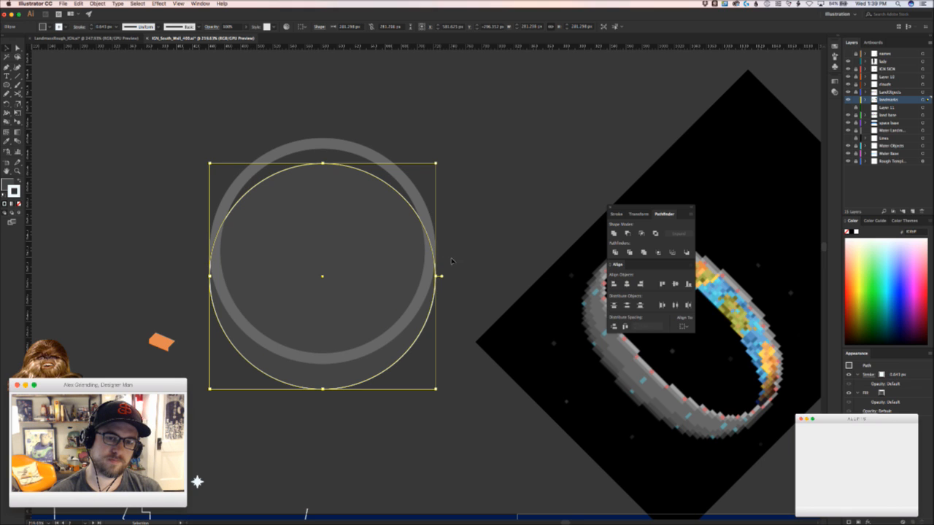
{"action": "left_click", "coordinate": [383, 161]}
{"action": "left_click_drag", "start_coordinate": [387, 166], "coordinate": [390, 188]}
{"action": "key", "text": "super+z"}
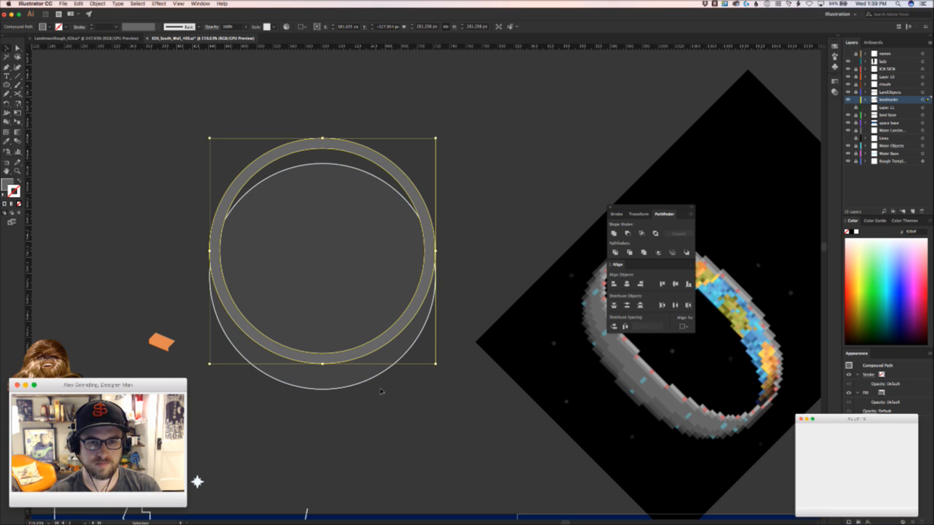
{"action": "left_click", "coordinate": [379, 394]}
{"action": "left_click_drag", "start_coordinate": [376, 368], "coordinate": [337, 347]}
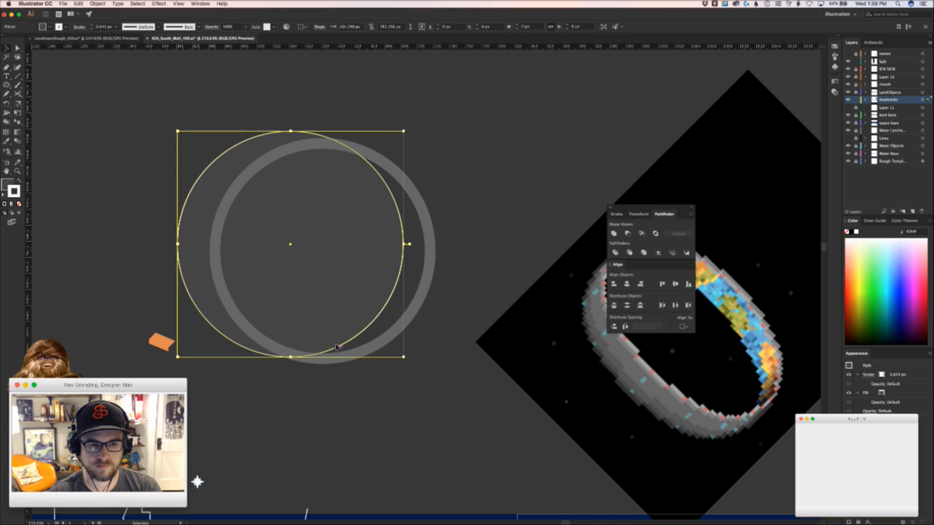
{"action": "key", "text": "super+z"}
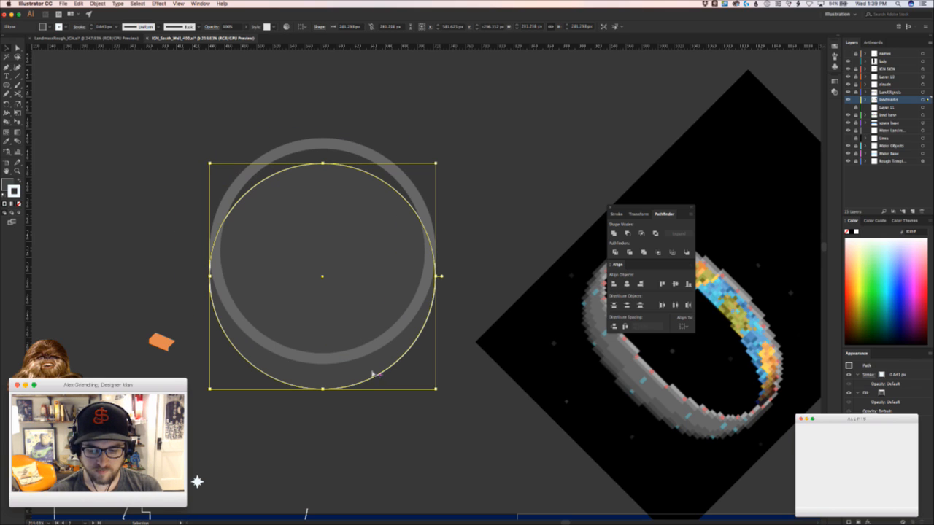
Move the dark circle up level with the ring and nudge it left until it is offset about 45 px
{"action": "key", "text": "a"}
{"action": "left_click_drag", "start_coordinate": [325, 388], "coordinate": [323, 364]}
{"action": "key", "text": "v"}
{"action": "key", "text": "Left"}
{"action": "key", "text": "Left"}
{"action": "key", "text": "Left"}
{"action": "key", "text": "Left"}
{"action": "key", "text": "Left"}
{"action": "key", "text": "Left"}
{"action": "key", "text": "Left"}
{"action": "key", "text": "Left"}
{"action": "key", "text": "Left"}
{"action": "key", "text": "Left"}
{"action": "key", "text": "Left"}
{"action": "key", "text": "Left"}
{"action": "key", "text": "Left"}
{"action": "key", "text": "Left"}
{"action": "key", "text": "Left"}
{"action": "key", "text": "Left"}
{"action": "key", "text": "Left"}
{"action": "key", "text": "Left"}
{"action": "key", "text": "Left"}
{"action": "key", "text": "Left"}
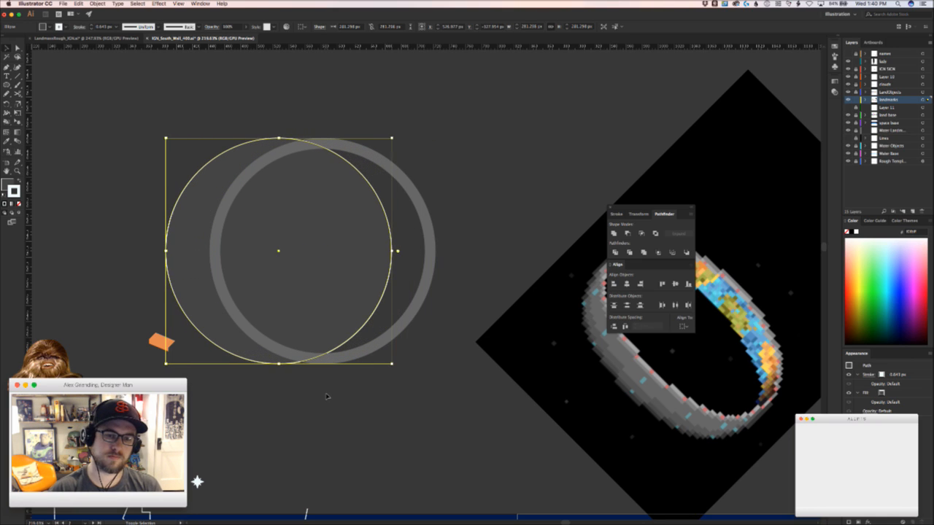
{"action": "key", "text": "Right"}
{"action": "key", "text": "Right"}
{"action": "key", "text": "Right"}
{"action": "key", "text": "Right"}
{"action": "key", "text": "Right"}
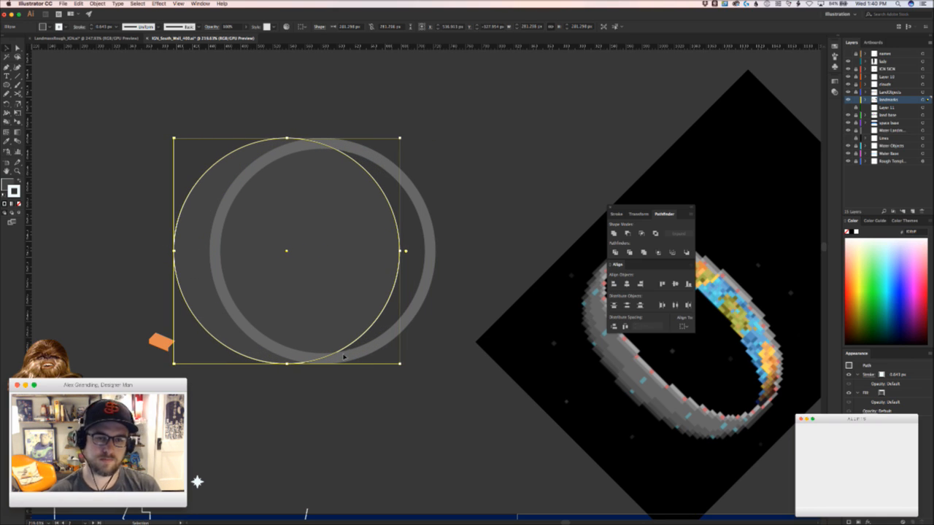
Reduce the dark circle's height slightly about its center so its top and bottom fall within the ring's band
{"action": "left_click", "coordinate": [454, 222]}
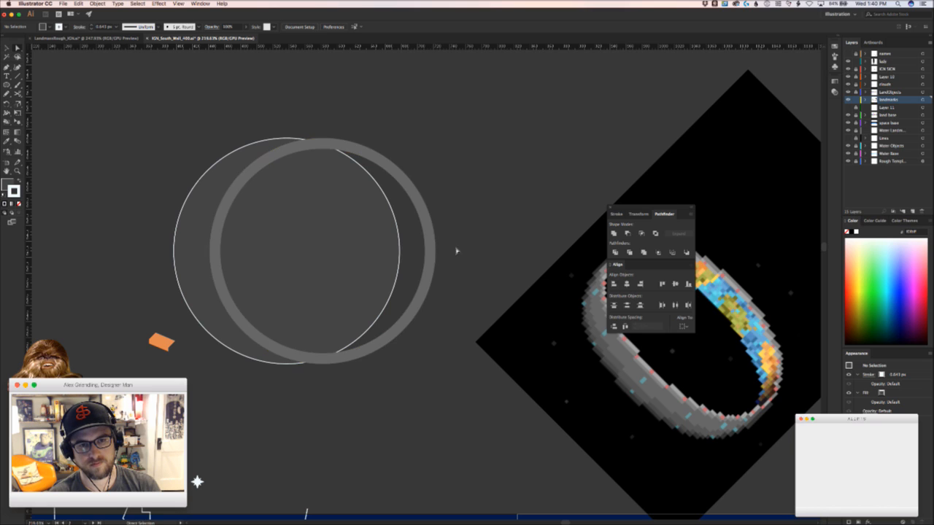
{"action": "left_click", "coordinate": [243, 184]}
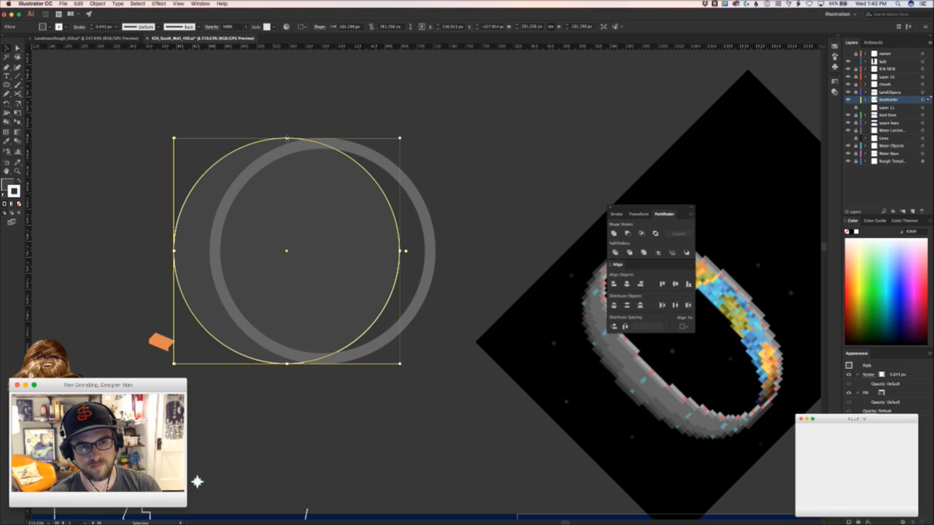
{"action": "left_click_drag", "start_coordinate": [287, 138], "coordinate": [288, 142]}
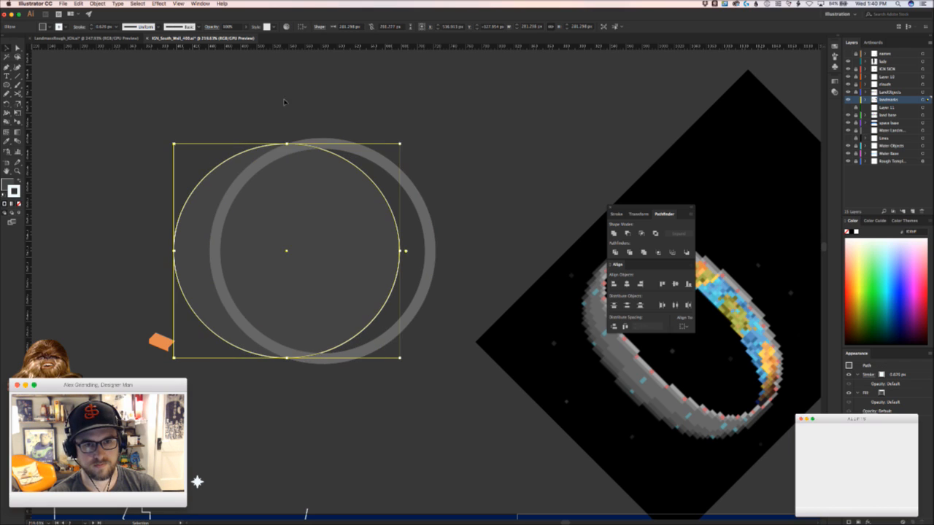
{"action": "left_click", "coordinate": [288, 102]}
Select the ring and dark circle, rotate them about 45° clockwise, and move them down onto the wall's top edge
{"action": "key", "text": "z"}
{"action": "left_click_drag", "start_coordinate": [485, 223], "coordinate": [427, 227]}
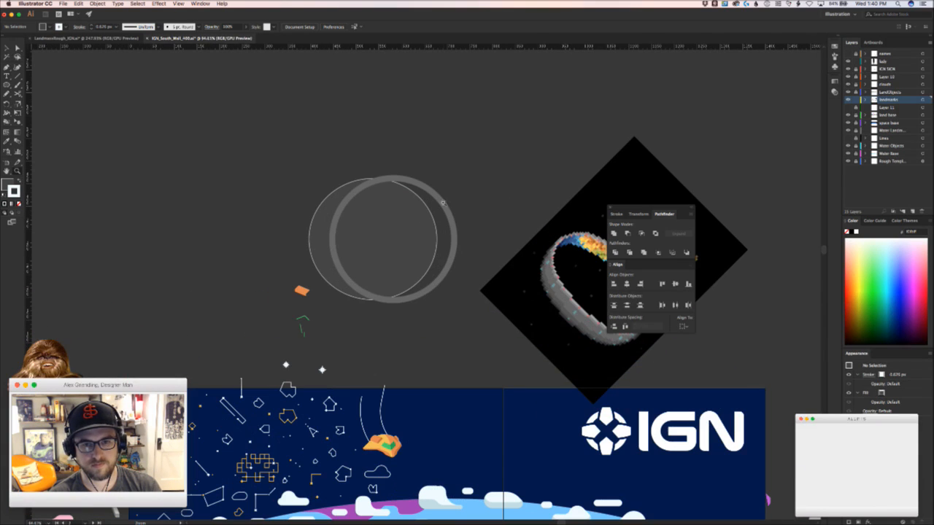
{"action": "key", "text": "v"}
{"action": "left_click_drag", "start_coordinate": [452, 155], "coordinate": [325, 287]}
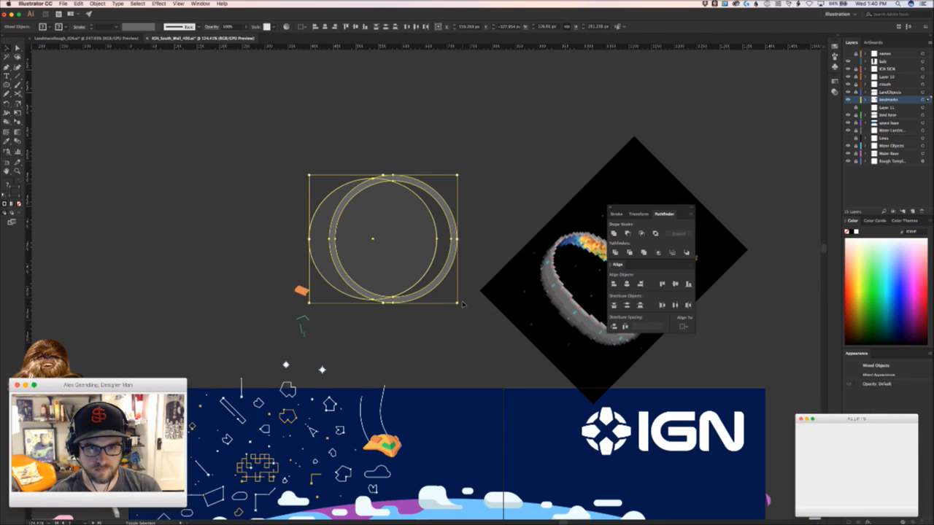
{"action": "left_click_drag", "start_coordinate": [462, 303], "coordinate": [485, 413]}
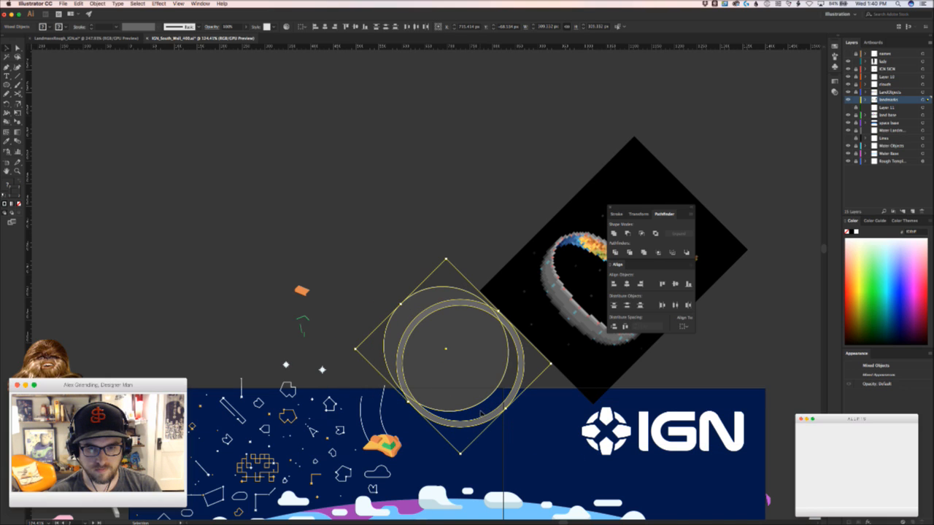
Reposition the rotated ring and circle over the wall's top edge, between the orange helmet-shaped ship and the IGN logo
{"action": "left_click", "coordinate": [485, 417]}
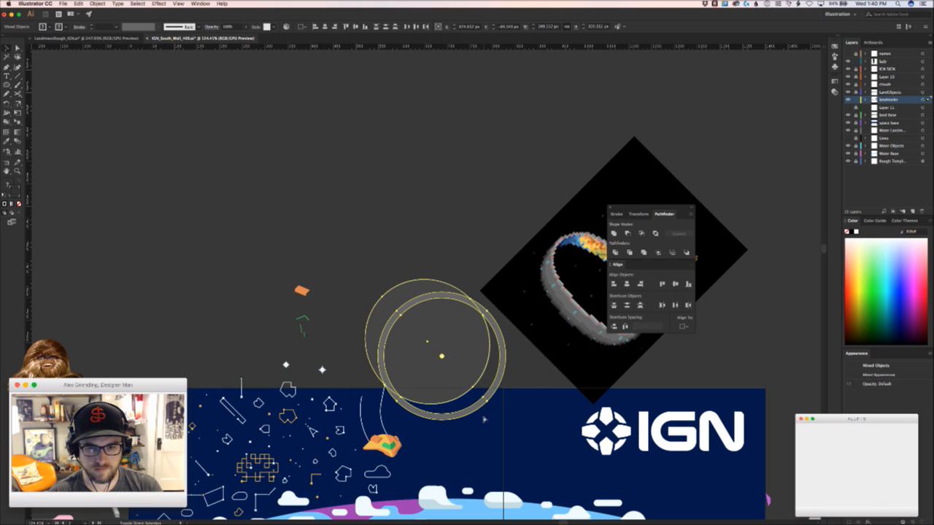
{"action": "left_click_drag", "start_coordinate": [485, 416], "coordinate": [362, 342]}
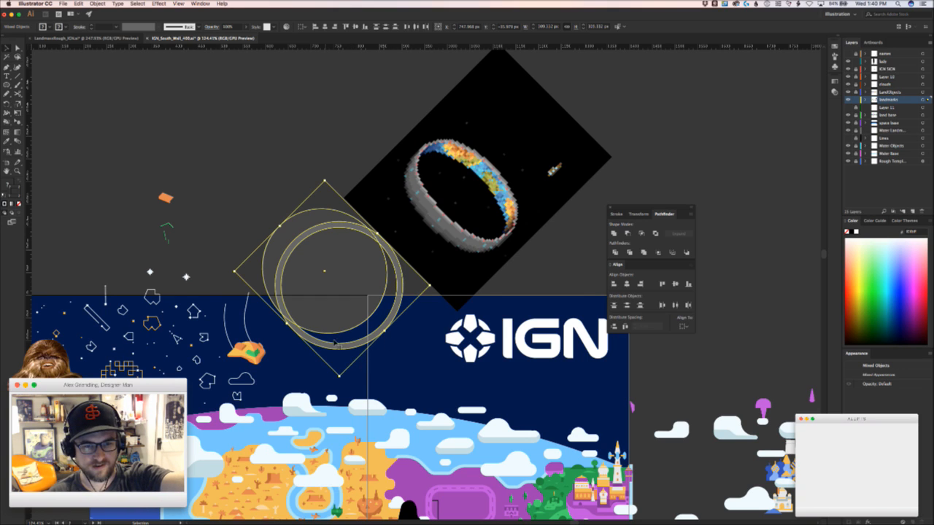
{"action": "left_click_drag", "start_coordinate": [334, 343], "coordinate": [310, 342]}
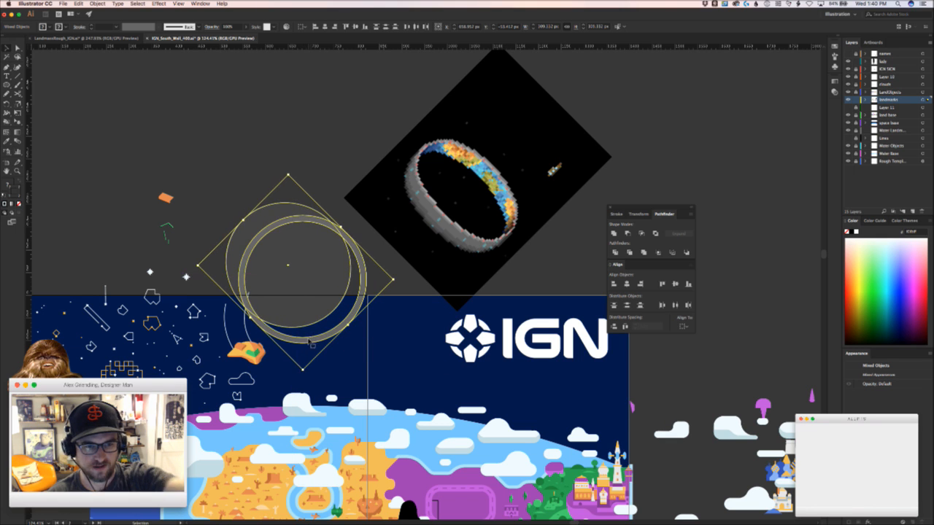
{"action": "left_click_drag", "start_coordinate": [259, 381], "coordinate": [419, 331]}
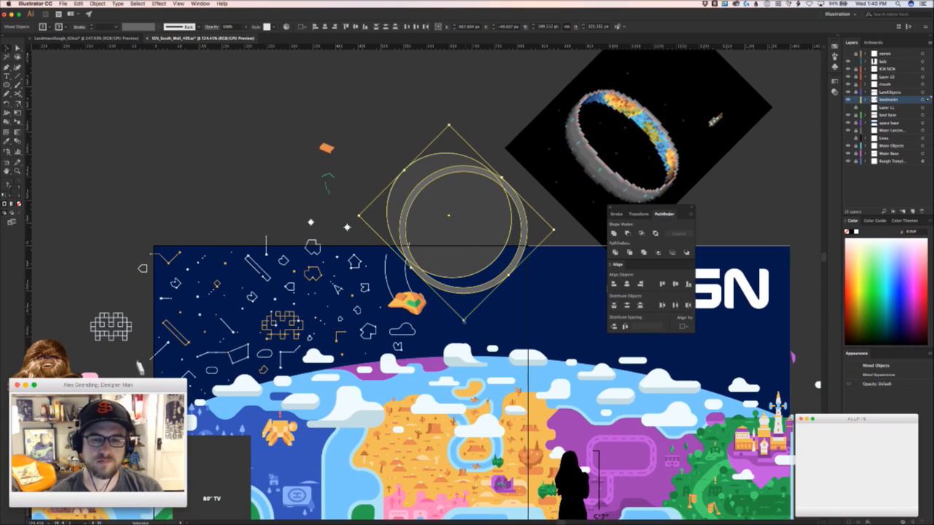
{"action": "left_click_drag", "start_coordinate": [470, 282], "coordinate": [441, 282]}
{"action": "left_click", "coordinate": [430, 314]}
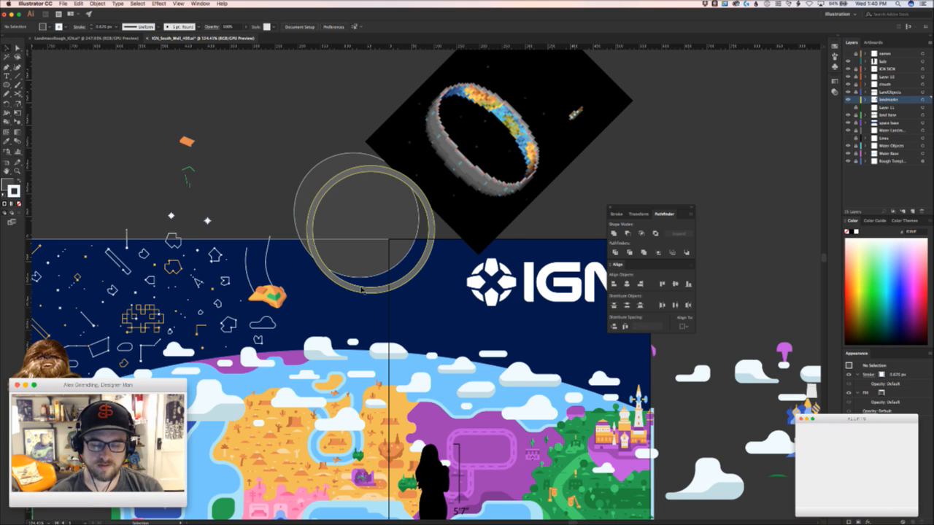
Enlarge the dark circle behind the ring slightly about its center
{"action": "left_click_drag", "start_coordinate": [321, 250], "coordinate": [379, 264]}
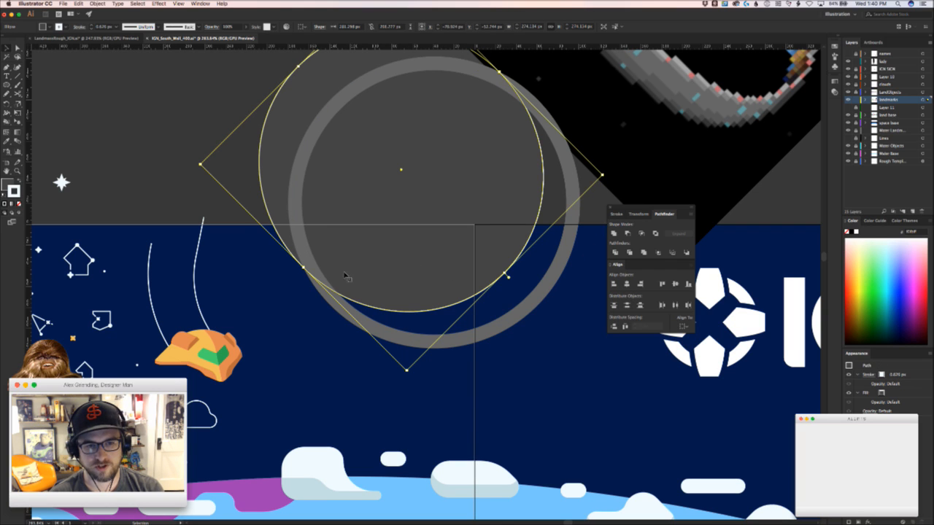
{"action": "left_click_drag", "start_coordinate": [301, 269], "coordinate": [329, 332]}
{"action": "left_click", "coordinate": [308, 326]}
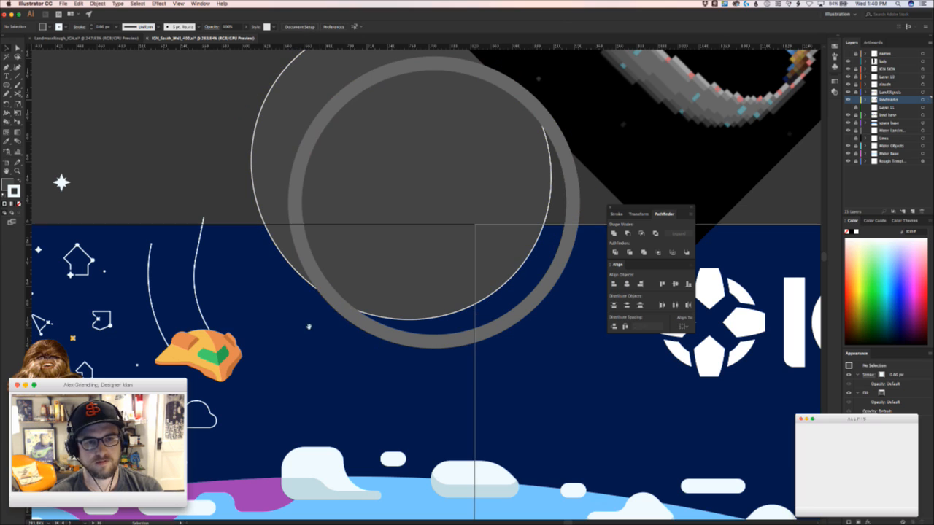
Remove the white stroke from the dark circle behind the ring and deselect it
{"action": "left_click", "coordinate": [278, 161]}
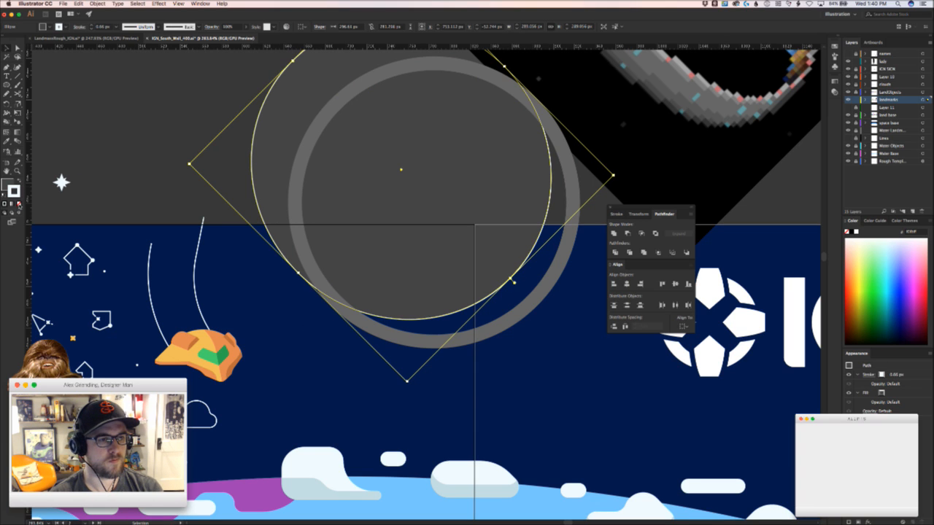
{"action": "key", "text": "super+shift+a"}
{"action": "scroll", "coordinate": [423, 284], "scroll_direction": "up", "scroll_amount": 5}
{"action": "scroll", "coordinate": [423, 285], "scroll_direction": "right", "scroll_amount": 3}
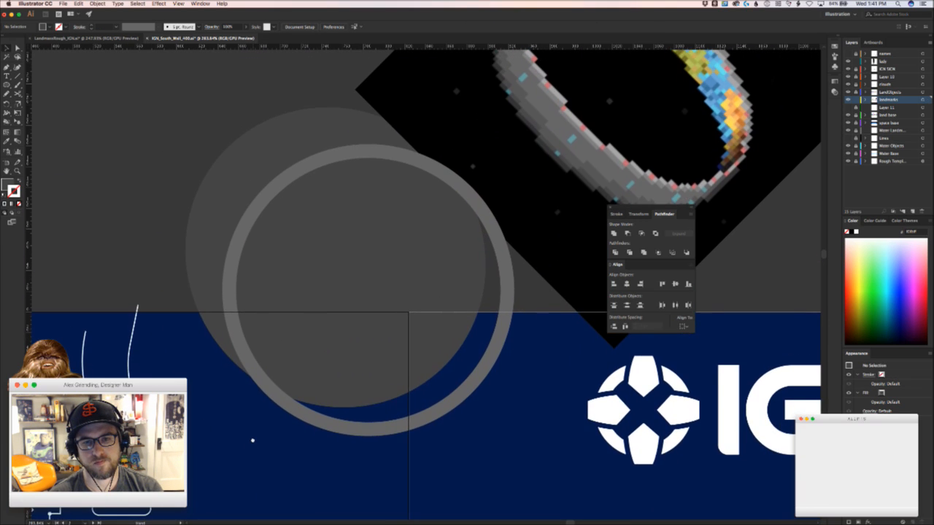
{"action": "scroll", "coordinate": [330, 404], "scroll_direction": "up", "scroll_amount": 2}
{"action": "scroll", "coordinate": [331, 405], "scroll_direction": "right", "scroll_amount": 1}
Scale the dark circle down to match the ring's outer diameter and place it back at its upper-left offset
{"action": "left_click", "coordinate": [387, 398]}
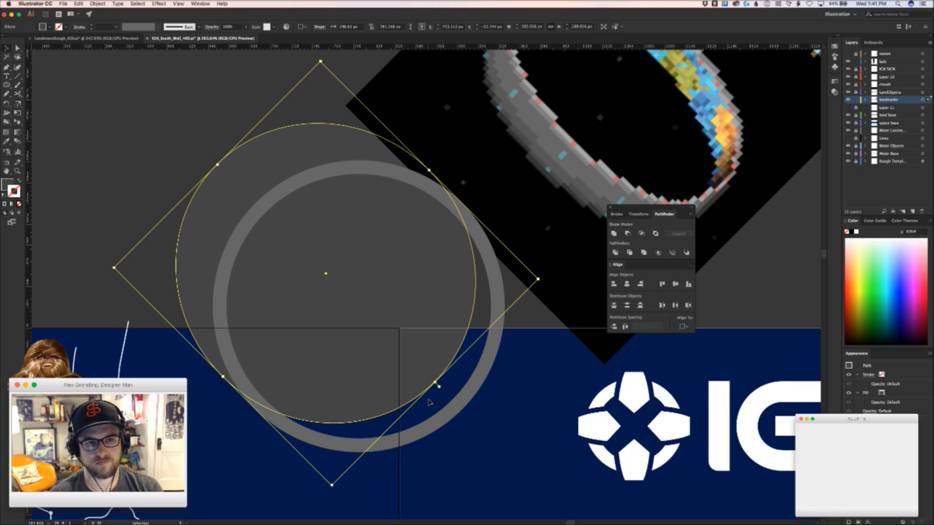
{"action": "left_click_drag", "start_coordinate": [387, 354], "coordinate": [430, 390]}
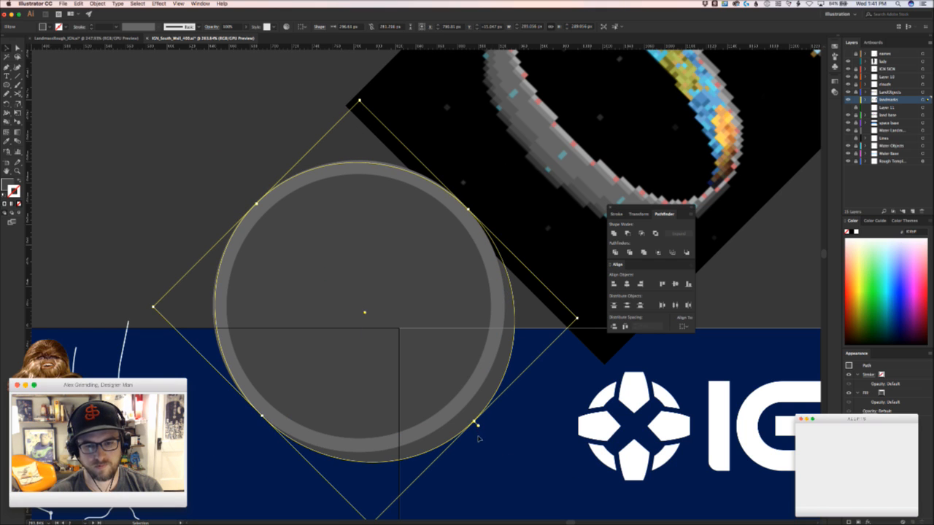
{"action": "left_click_drag", "start_coordinate": [476, 422], "coordinate": [464, 410]}
{"action": "left_click_drag", "start_coordinate": [385, 355], "coordinate": [351, 318]}
Draw a small closed Pen shape bridging the notch where the outer edges of the dark circle and ring meet at the lower left
{"action": "key", "text": "z"}
{"action": "left_click_drag", "start_coordinate": [211, 412], "coordinate": [287, 381]}
{"action": "key", "text": "v"}
{"action": "left_click", "coordinate": [255, 371]}
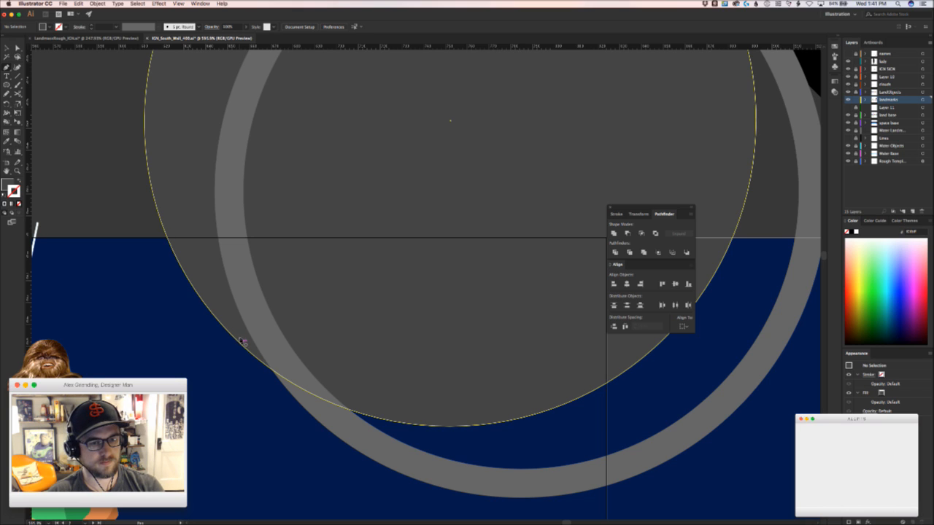
{"action": "left_click", "coordinate": [206, 301]}
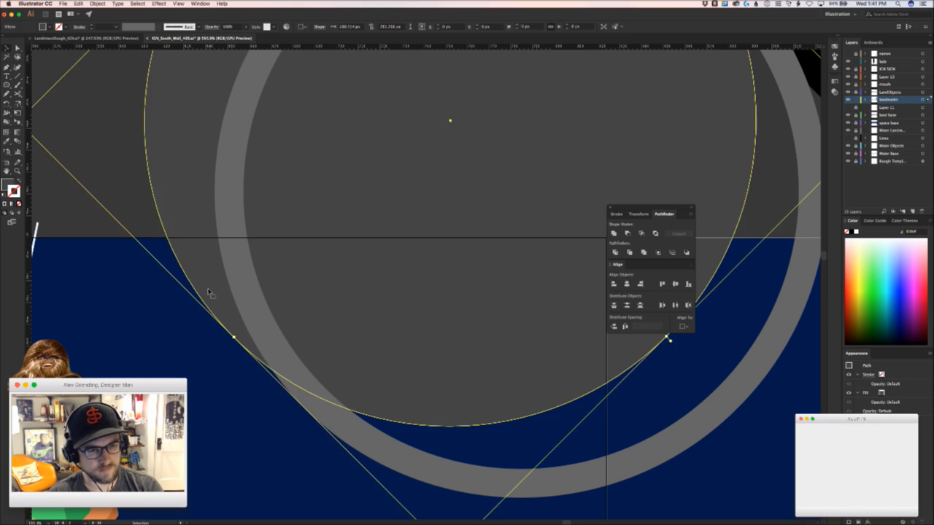
{"action": "left_click", "coordinate": [219, 357]}
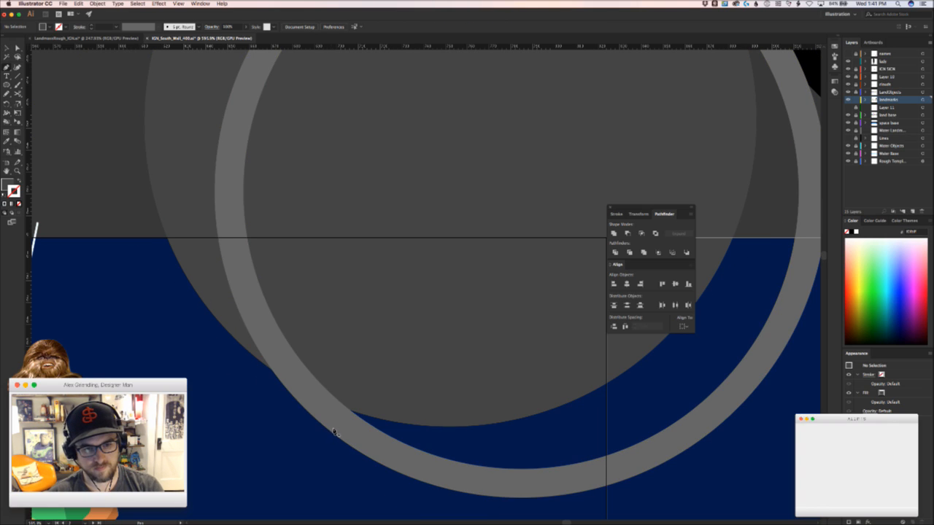
{"action": "left_click", "coordinate": [334, 441]}
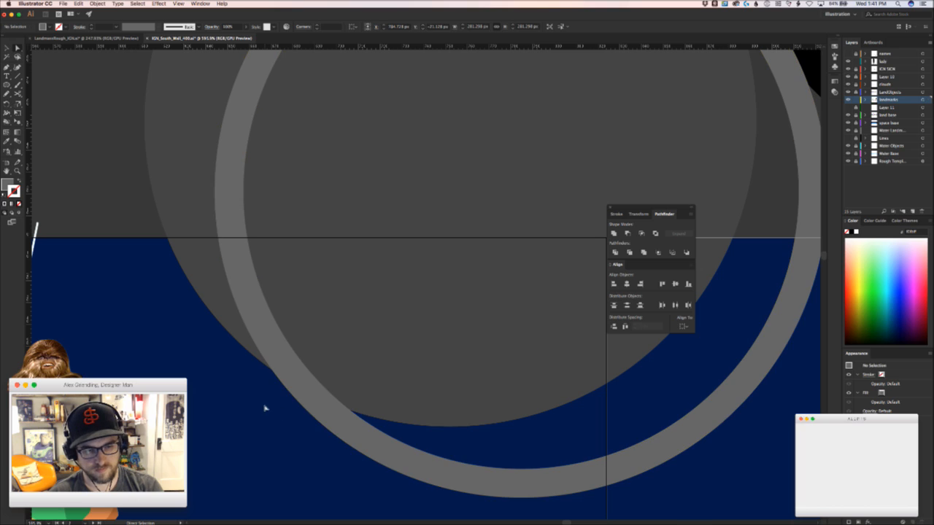
{"action": "left_click", "coordinate": [301, 411]}
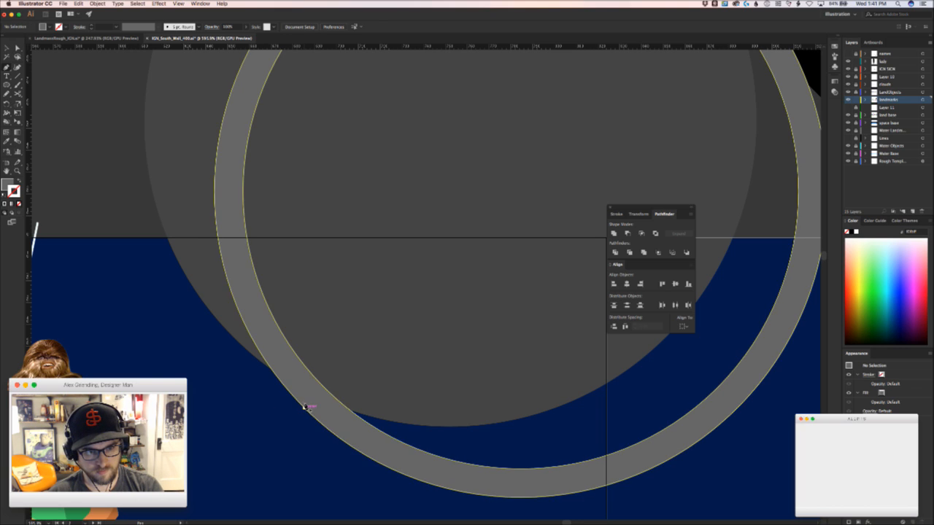
{"action": "left_click_drag", "start_coordinate": [306, 406], "coordinate": [232, 330]}
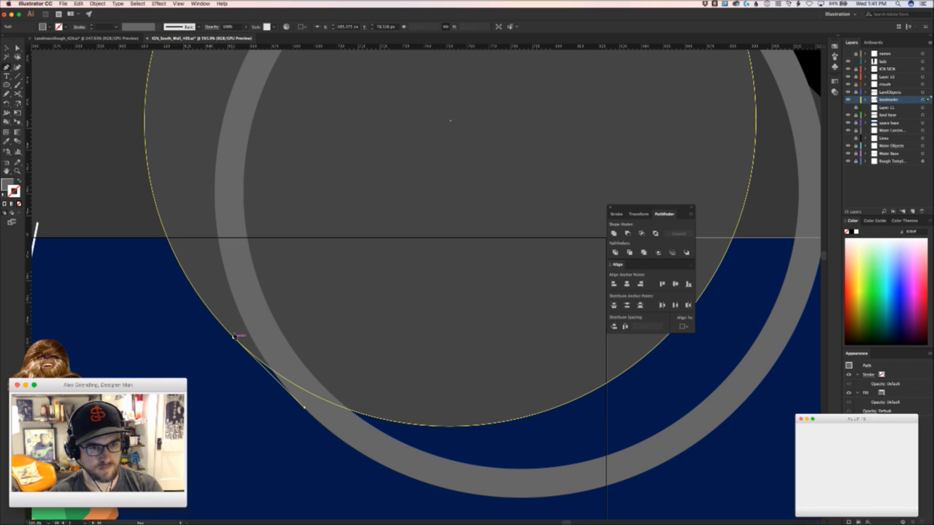
{"action": "left_click", "coordinate": [233, 336]}
{"action": "left_click", "coordinate": [209, 269]}
{"action": "left_click", "coordinate": [274, 348]}
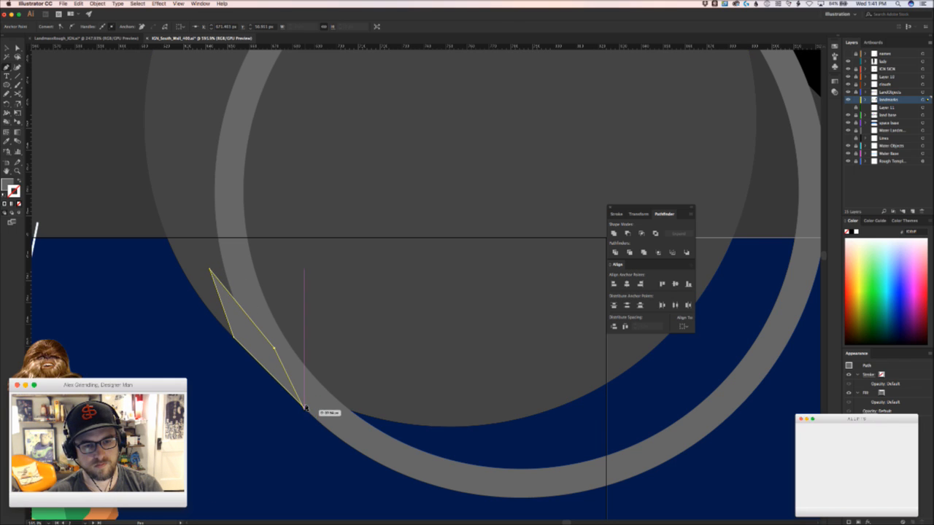
{"action": "left_click", "coordinate": [305, 408]}
Fill the small bridging shape with the dark circle's grey and place it behind the ring
{"action": "key", "text": "a"}
{"action": "left_click", "coordinate": [304, 293]}
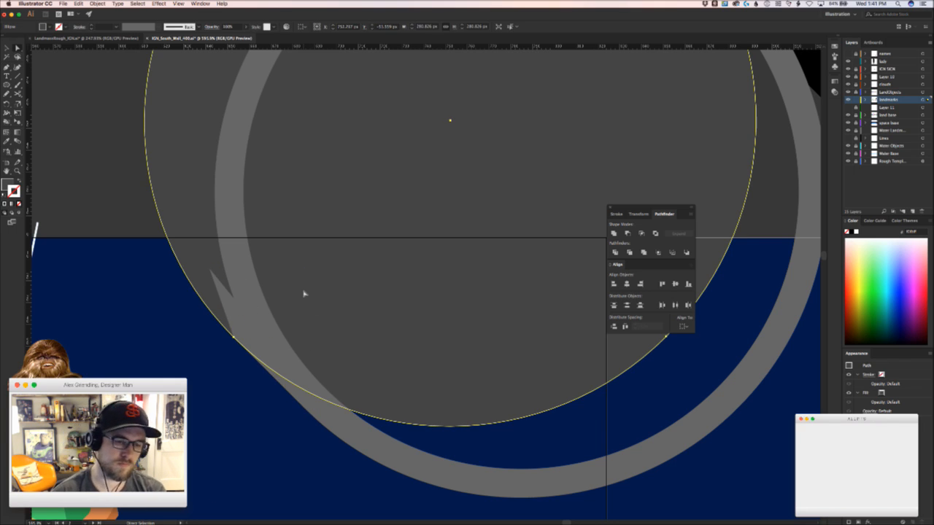
{"action": "left_click", "coordinate": [223, 303]}
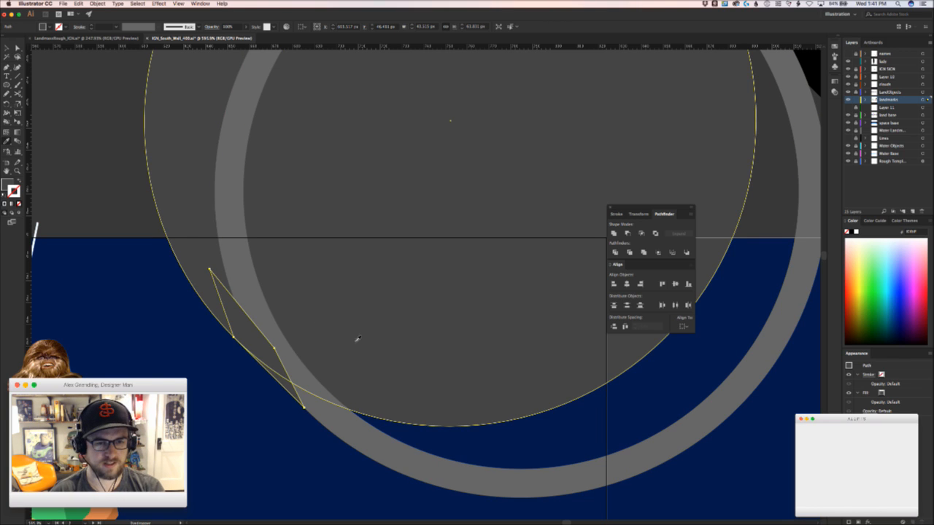
{"action": "key", "text": "v"}
{"action": "key", "text": "super+x"}
{"action": "key", "text": "super+f"}
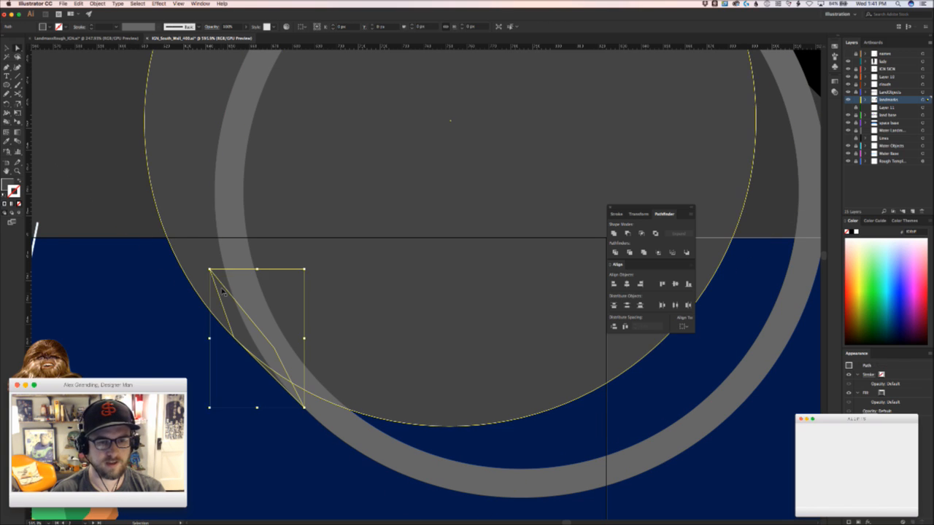
Select the ring and dark circle and move them off the wall onto the empty canvas left of the pixel-art reference
{"action": "left_click_drag", "start_coordinate": [361, 338], "coordinate": [275, 349]}
{"action": "left_click_drag", "start_coordinate": [373, 355], "coordinate": [299, 353]}
{"action": "key", "text": "a"}
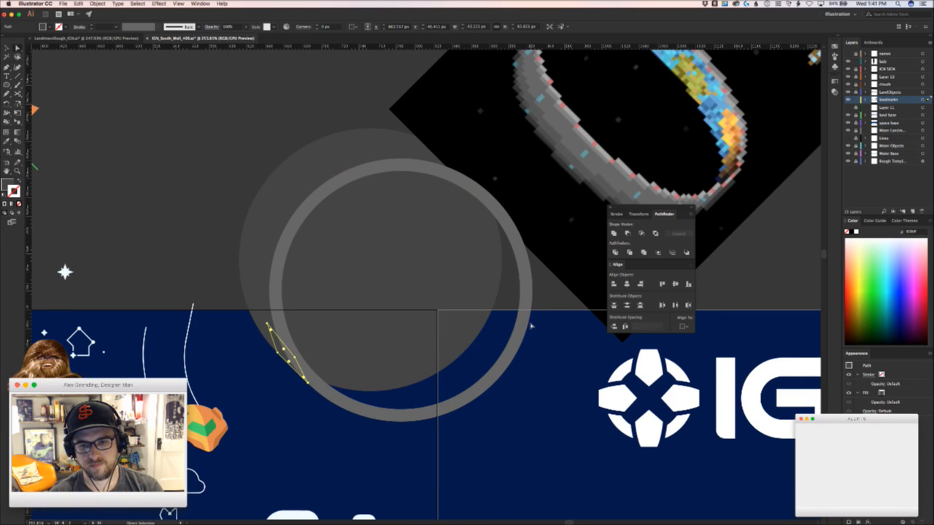
{"action": "left_click", "coordinate": [534, 290]}
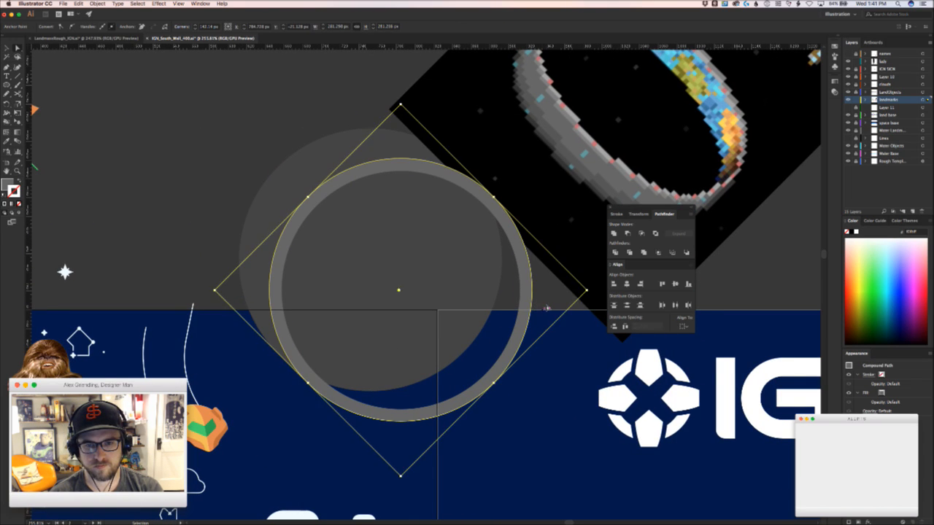
{"action": "left_click", "coordinate": [547, 305], "text": "super"}
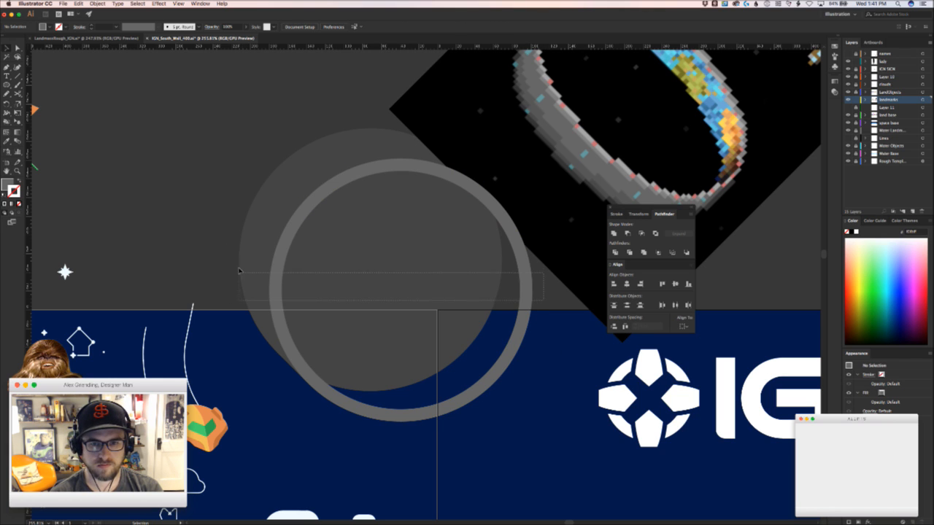
{"action": "left_click_drag", "start_coordinate": [239, 271], "coordinate": [238, 271]}
{"action": "left_click_drag", "start_coordinate": [342, 293], "coordinate": [433, 428]}
{"action": "left_click_drag", "start_coordinate": [427, 379], "coordinate": [247, 151]}
{"action": "left_click_drag", "start_coordinate": [438, 264], "coordinate": [479, 394]}
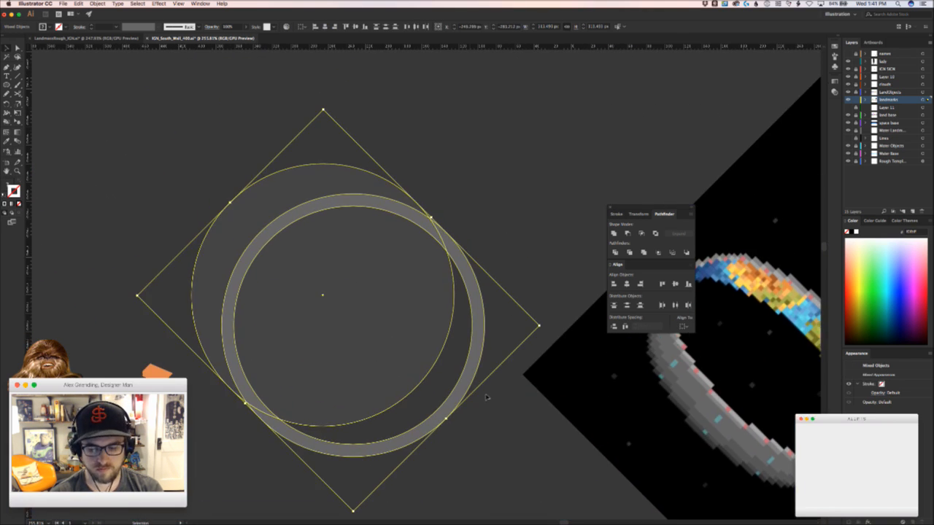
Copy the ring's outer circle and paste it in front as a solid disc
{"action": "left_click", "coordinate": [501, 335]}
{"action": "left_click", "coordinate": [485, 327]}
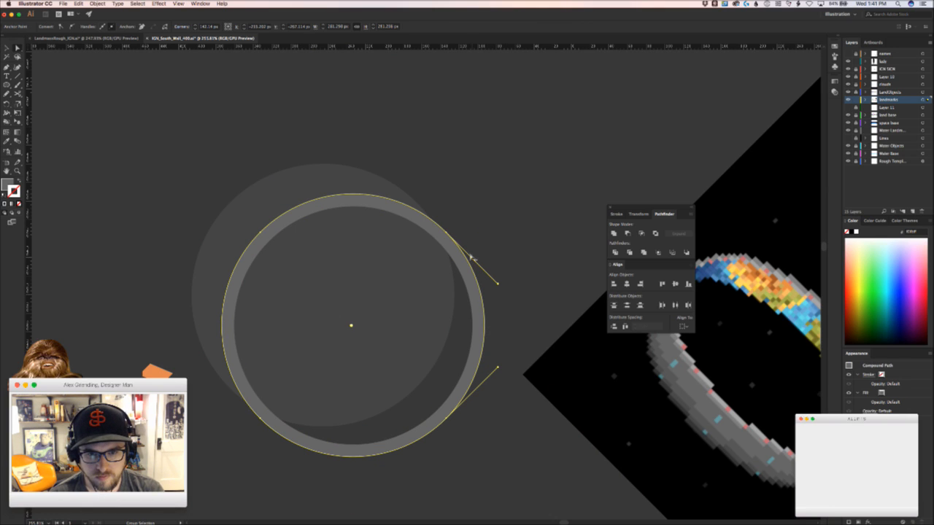
{"action": "left_click", "coordinate": [448, 231]}
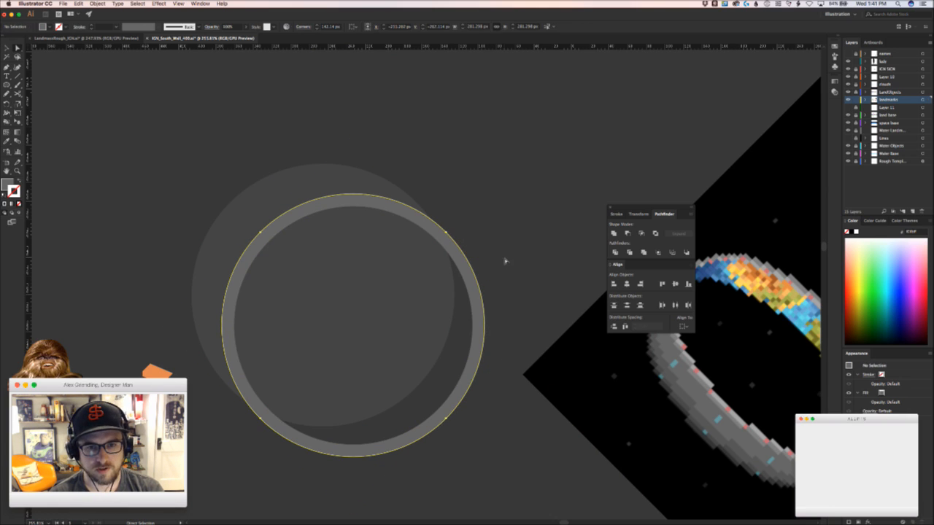
{"action": "key", "text": "Delete"}
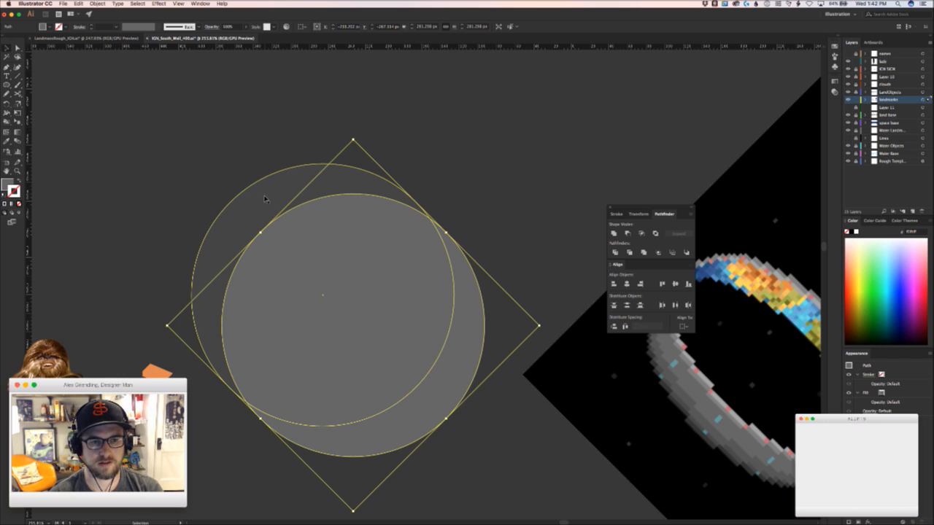
Copy the dark circle and paste the duplicate in front of the solid disc
{"action": "left_click", "coordinate": [265, 199]}
{"action": "key", "text": "super+c"}
{"action": "left_click", "coordinate": [484, 264]}
{"action": "key", "text": "super+f"}
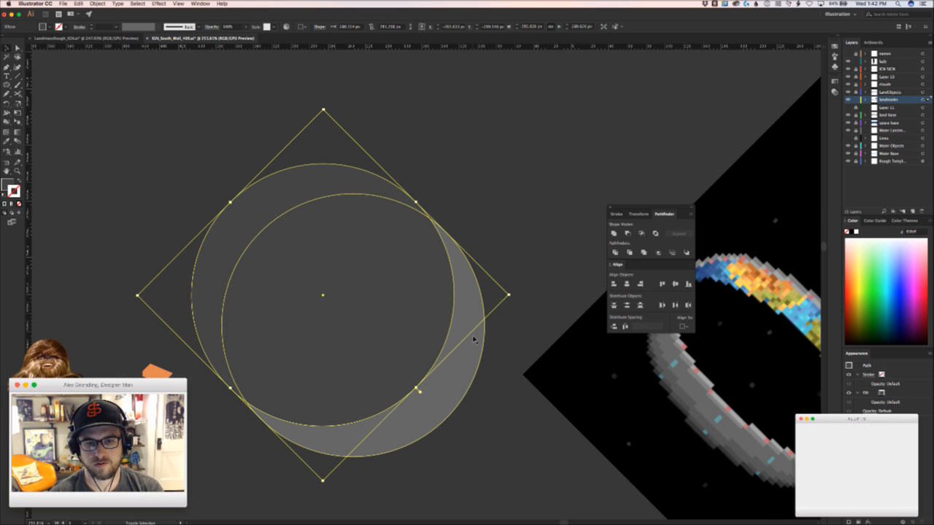
Try to subtract the solid disc from the duplicated dark circle with Pathfinder
{"action": "left_click", "coordinate": [472, 339], "text": "shift"}
{"action": "left_click", "coordinate": [687, 252]}
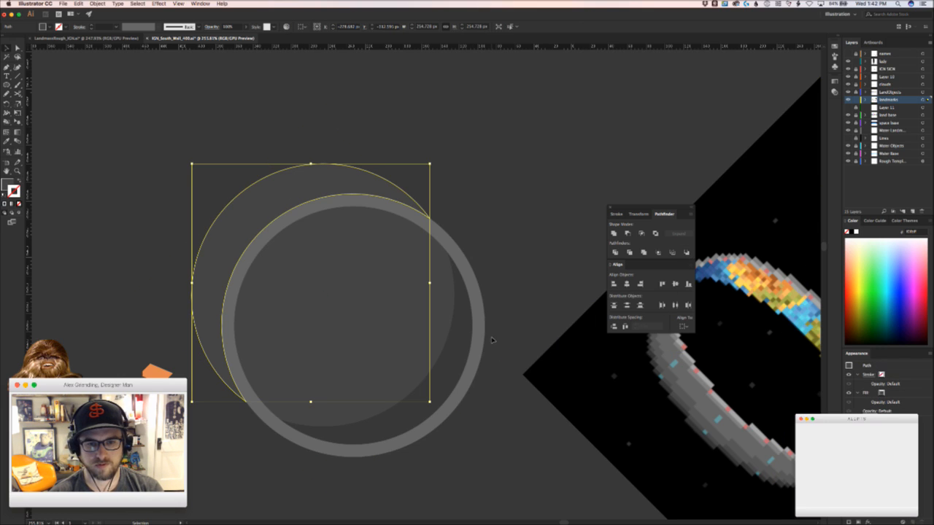
{"action": "key", "text": "super+z"}
Place the duplicated dark circle behind the solid disc and subtract it from the disc to form a lower-right crescent
{"action": "left_click", "coordinate": [532, 357]}
{"action": "left_click", "coordinate": [319, 178]}
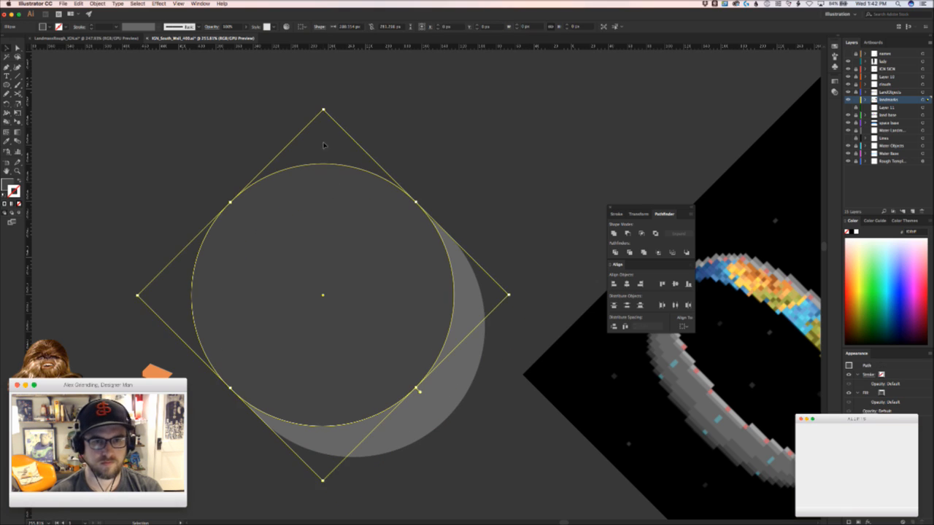
{"action": "key", "text": "Delete"}
{"action": "key", "text": "a"}
{"action": "key", "text": "super+b"}
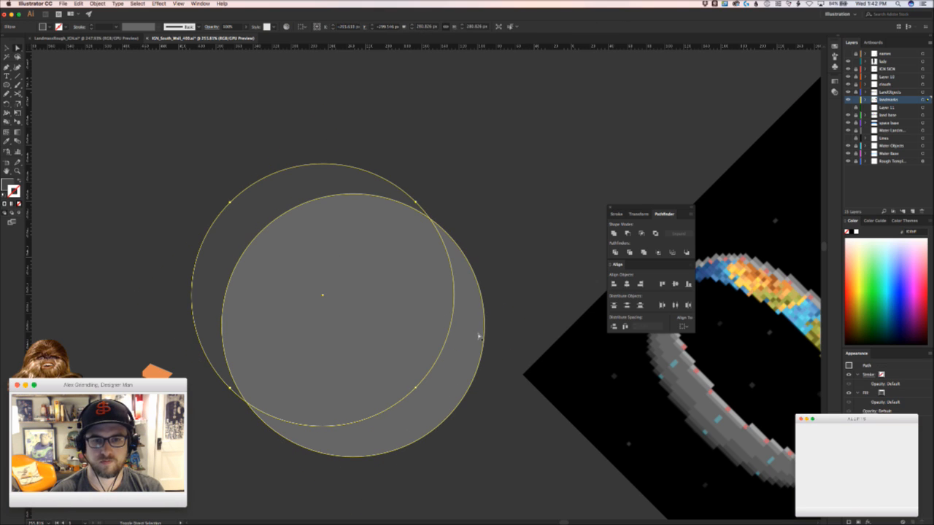
{"action": "left_click", "coordinate": [479, 335], "text": "shift"}
{"action": "left_click", "coordinate": [686, 252]}
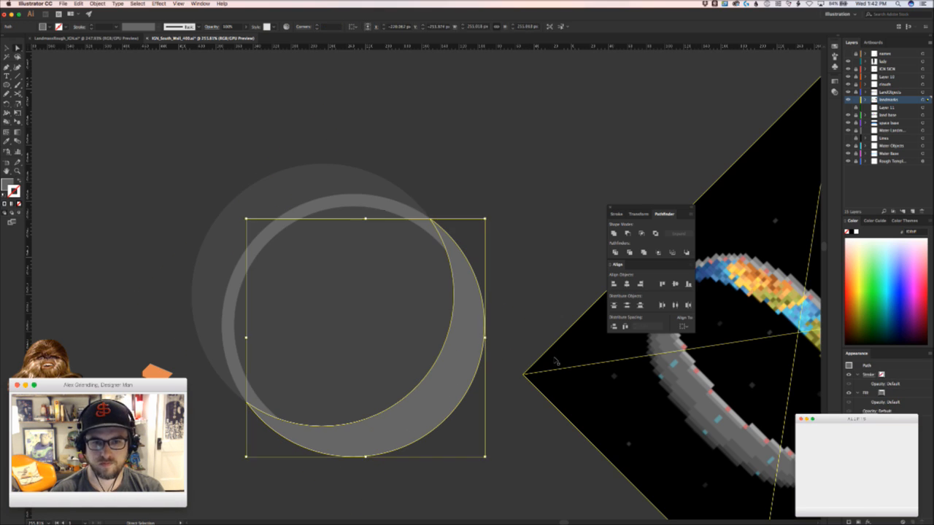
Select the crescent and place it behind the grey ring
{"action": "left_click", "coordinate": [460, 415]}
{"action": "left_click", "coordinate": [437, 399]}
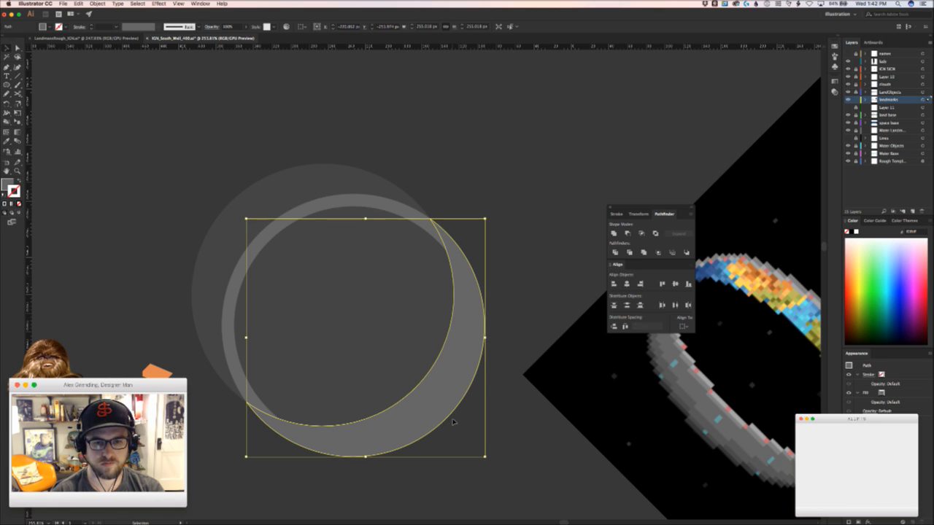
{"action": "key", "text": "super+c"}
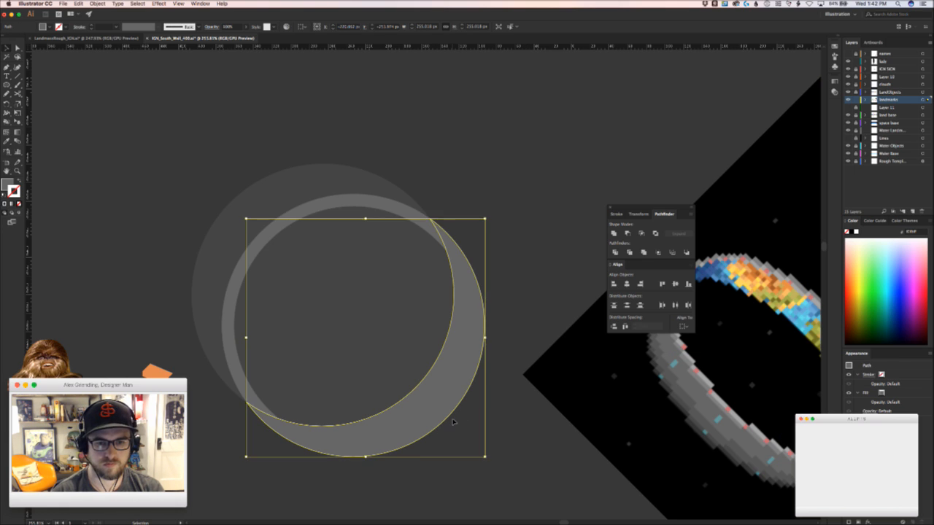
{"action": "key", "text": "Delete"}
{"action": "left_click", "coordinate": [464, 382]}
{"action": "key", "text": "super+b"}
{"action": "key", "text": "v"}
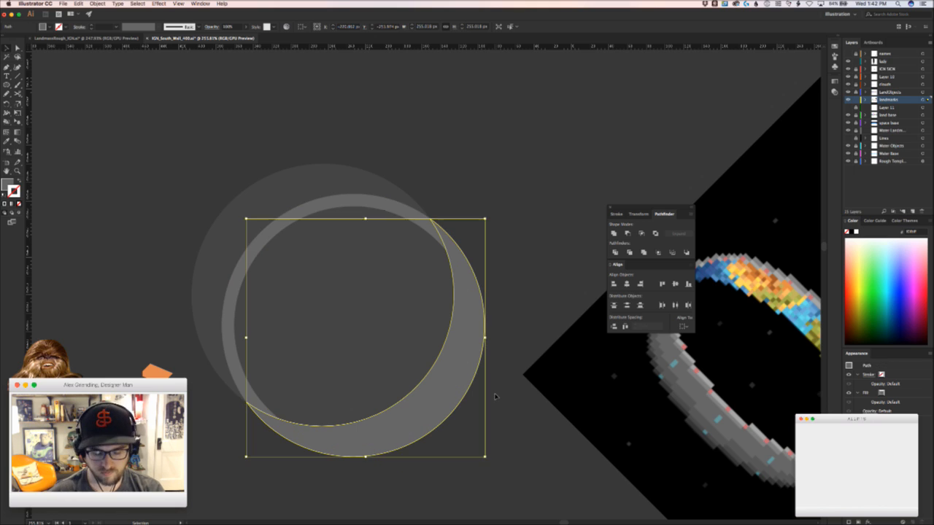
Fill the crescent with the light orange sampled from the pixel-art ring's inner surface, and deselect it
{"action": "key", "text": "i"}
{"action": "left_click", "coordinate": [788, 303]}
{"action": "left_click", "coordinate": [792, 306]}
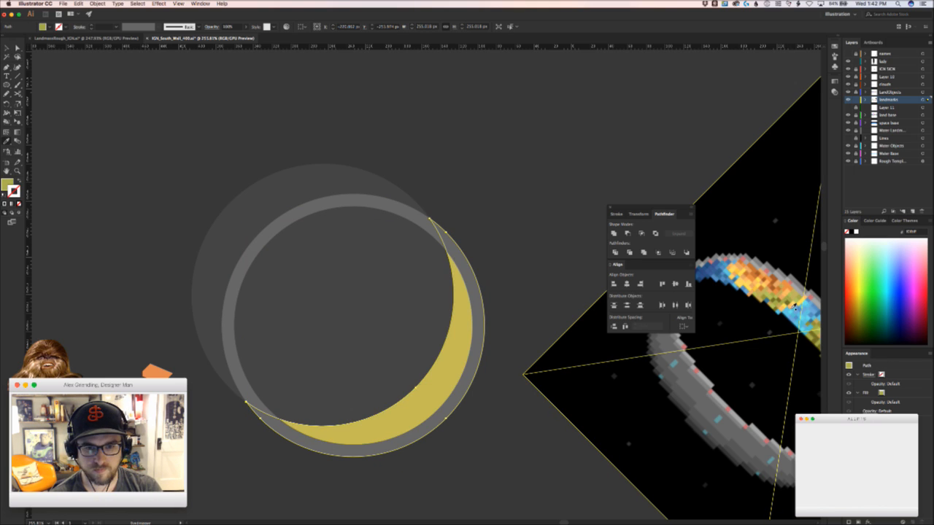
{"action": "left_click", "coordinate": [786, 298]}
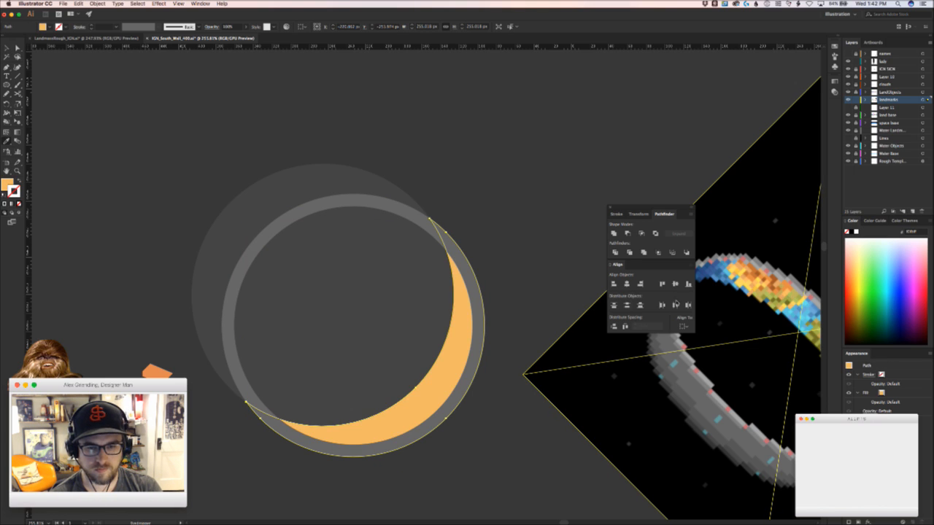
{"action": "key", "text": "v"}
{"action": "left_click", "coordinate": [525, 267]}
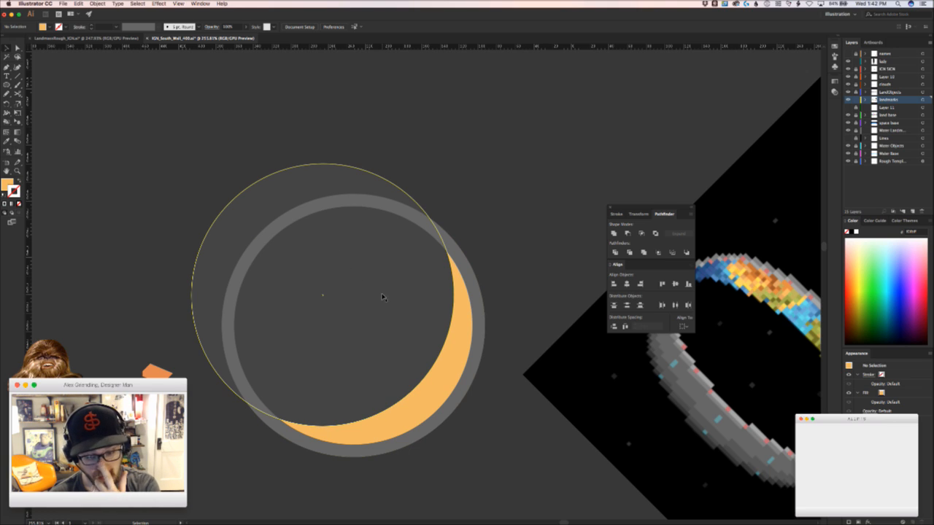
{"action": "left_click", "coordinate": [224, 367]}
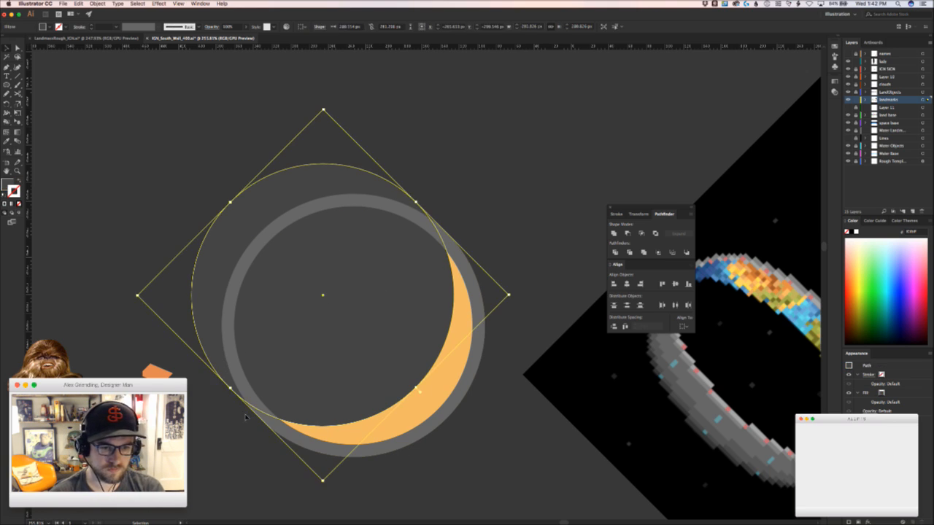
{"action": "left_click", "coordinate": [296, 384], "text": "shift"}
{"action": "left_click_drag", "start_coordinate": [347, 450], "coordinate": [315, 283]}
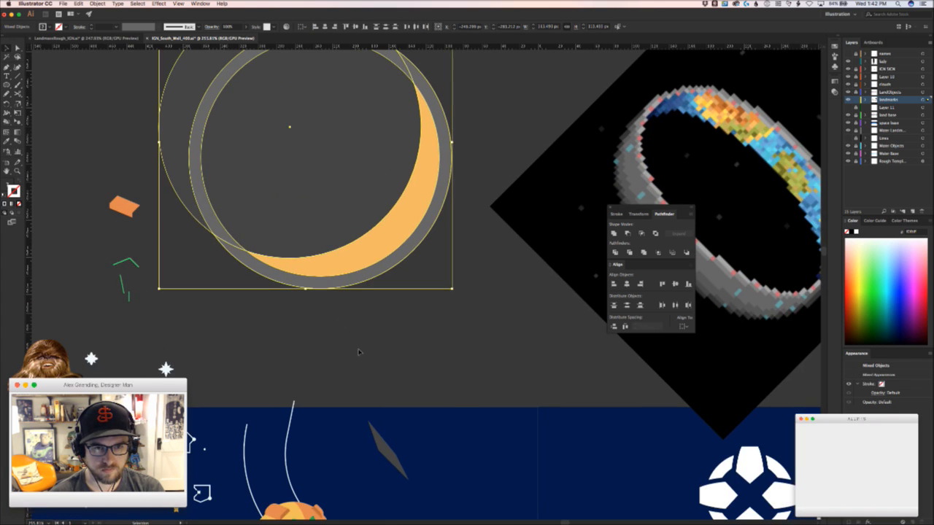
{"action": "left_click", "coordinate": [358, 353]}
{"action": "left_click_drag", "start_coordinate": [361, 357], "coordinate": [274, 283]}
{"action": "key", "text": "super+z"}
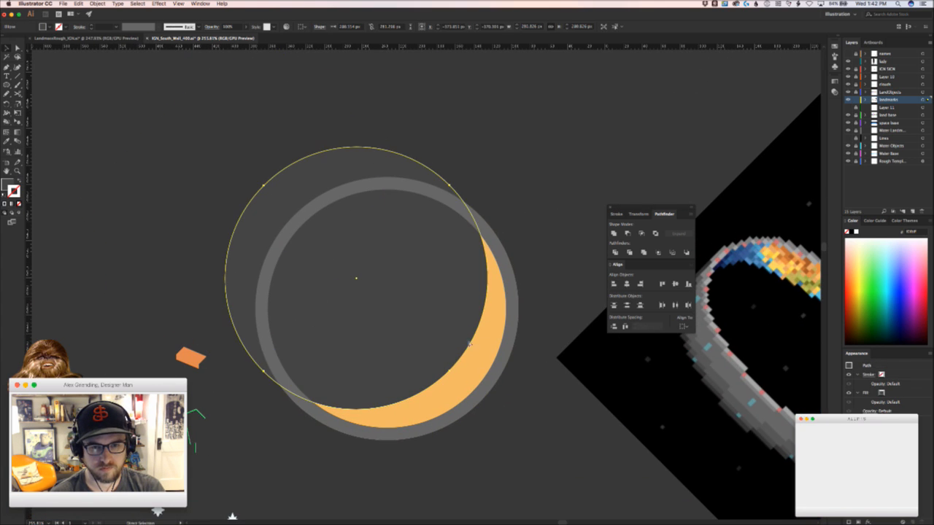
Examine in outline view where the dark circle meets the grey ring at the lower-left gap
{"action": "left_click", "coordinate": [365, 307]}
{"action": "key", "text": "a"}
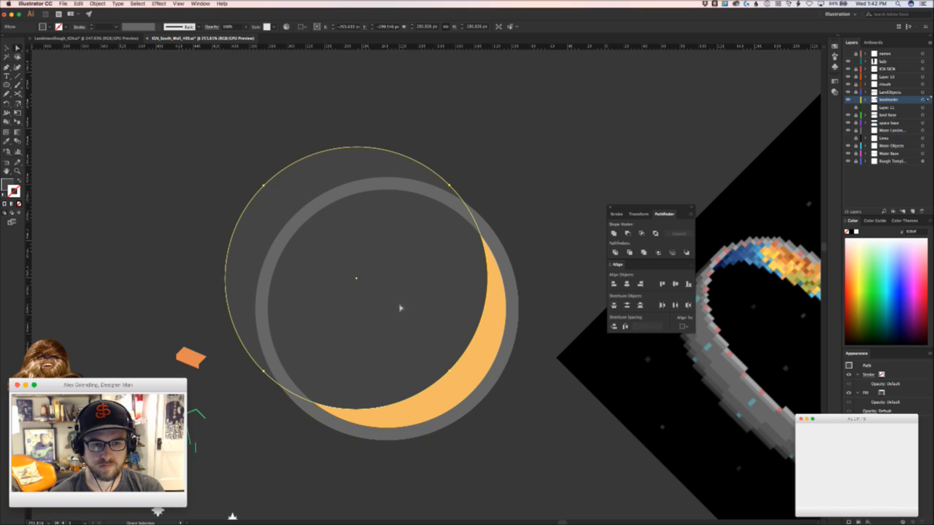
{"action": "key", "text": "z"}
{"action": "left_click_drag", "start_coordinate": [237, 406], "coordinate": [335, 417]}
{"action": "key", "text": "v"}
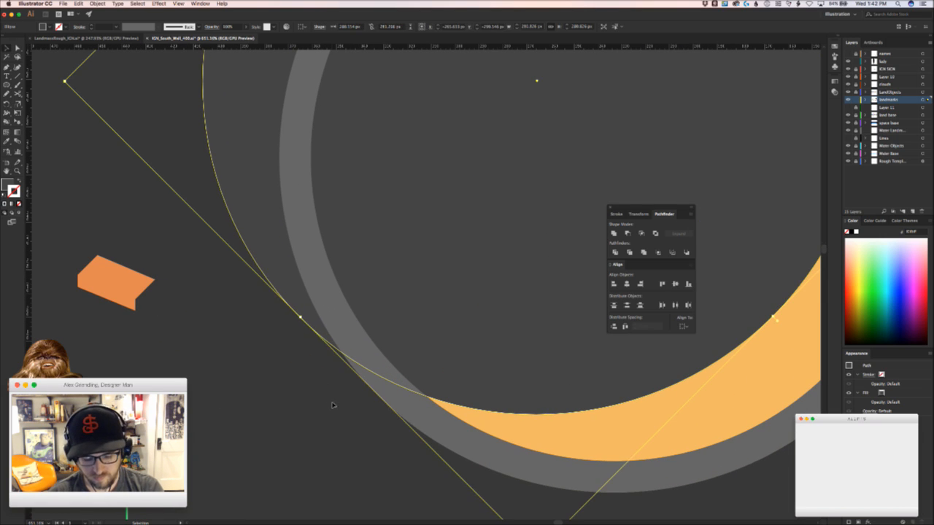
{"action": "left_click", "coordinate": [334, 404]}
{"action": "key", "text": "p"}
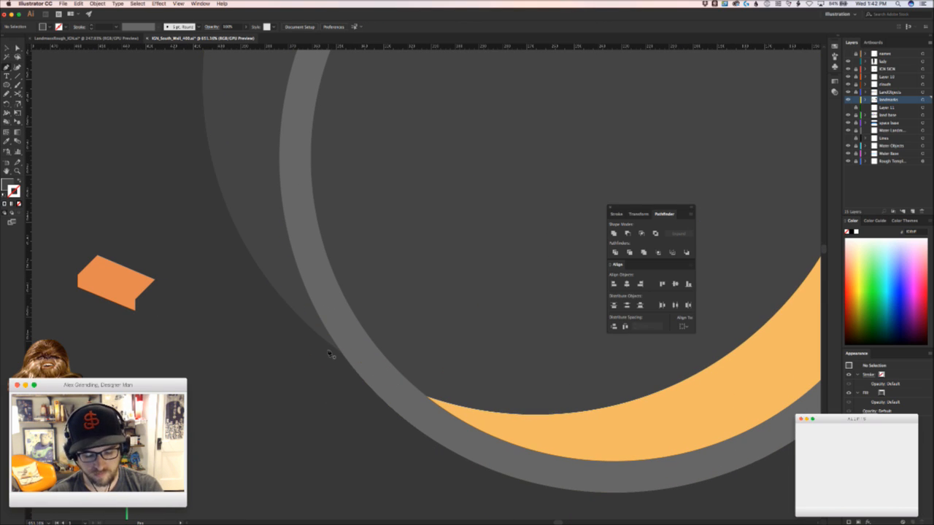
{"action": "key", "text": "ctrl+y"}
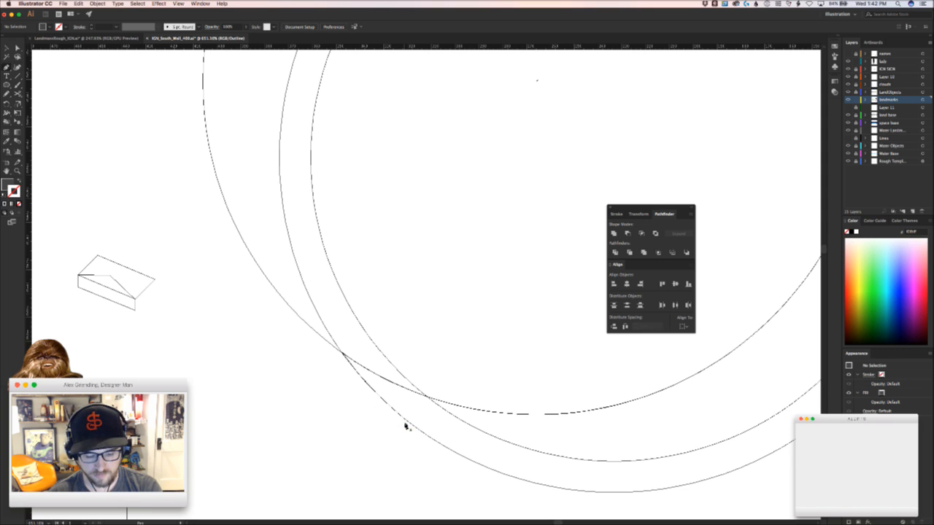
{"action": "key", "text": "a"}
{"action": "left_click_drag", "start_coordinate": [394, 436], "coordinate": [416, 410]}
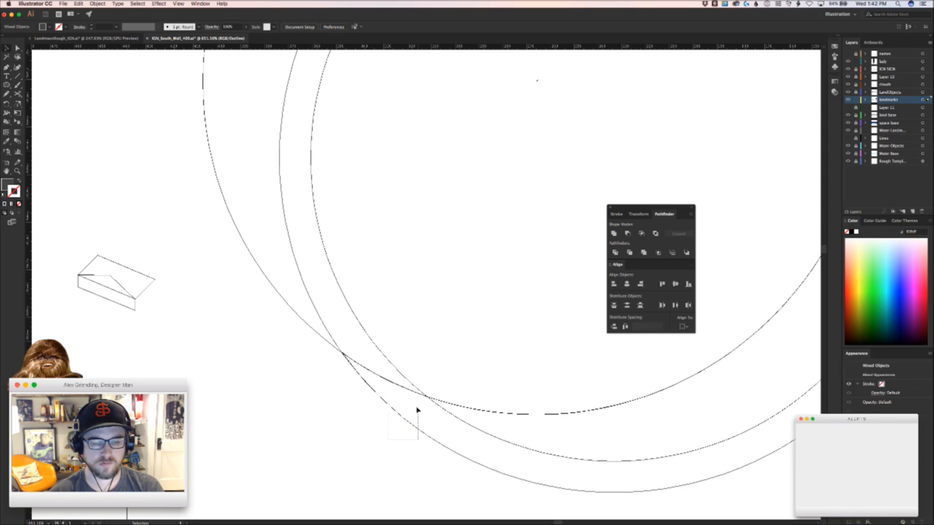
{"action": "key", "text": "v"}
{"action": "left_click", "coordinate": [375, 411]}
{"action": "key", "text": "p"}
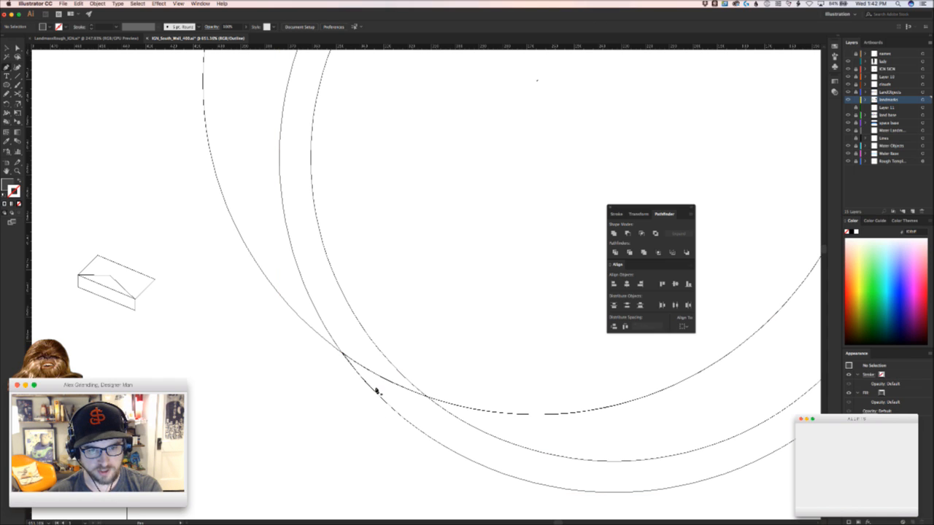
{"action": "key", "text": "super+y"}
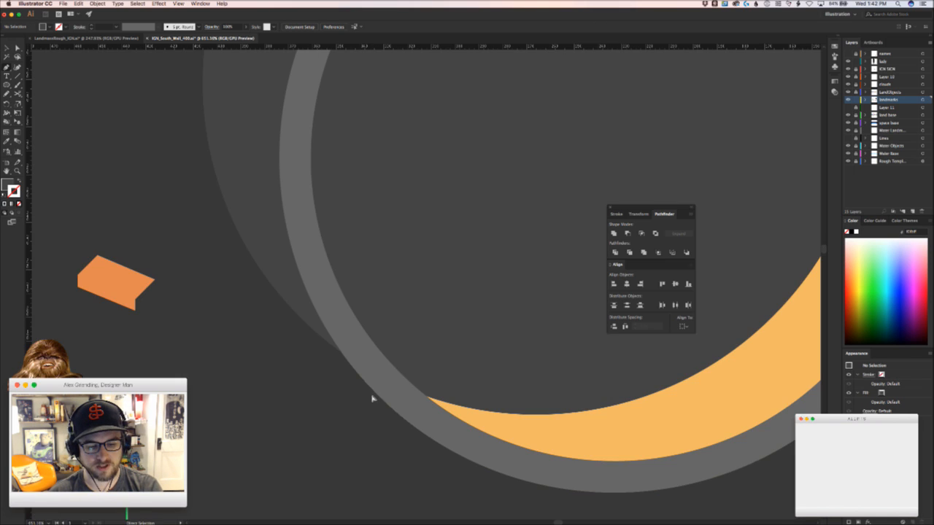
{"action": "key", "text": "super+y"}
{"action": "key", "text": "super+y"}
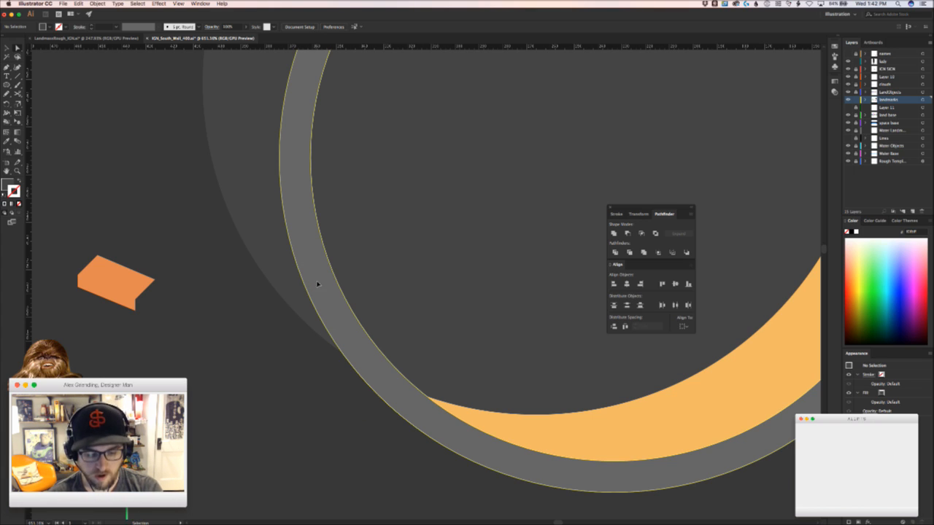
{"action": "key", "text": "super+y"}
{"action": "key", "text": "super+y"}
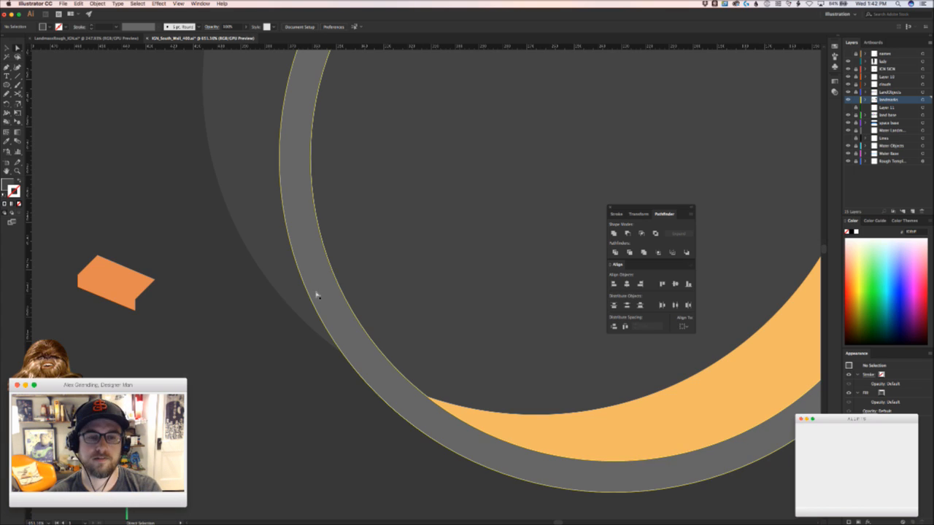
Draw a straight-sided dark filler shape bridging the lower-left gap between the dark circle and the outer edge of the grey ring
{"action": "key", "text": "super+space"}
{"action": "left_click_drag", "start_coordinate": [323, 394], "coordinate": [294, 402]}
{"action": "left_click", "coordinate": [289, 307]}
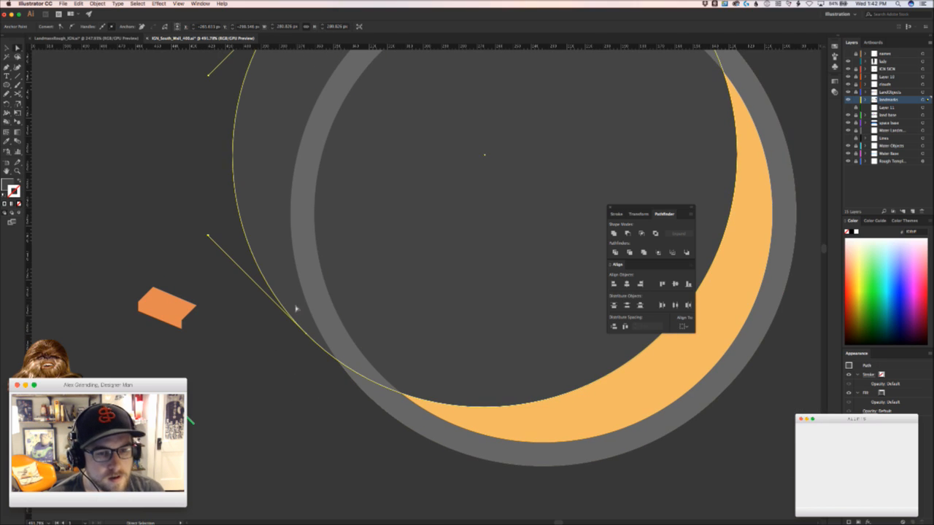
{"action": "key", "text": "super+space"}
{"action": "left_click_drag", "start_coordinate": [265, 334], "coordinate": [286, 322]}
{"action": "key", "text": "space"}
{"action": "left_click_drag", "start_coordinate": [286, 363], "coordinate": [258, 338]}
{"action": "key", "text": "super+space"}
{"action": "key", "text": "v"}
{"action": "left_click", "coordinate": [274, 340]}
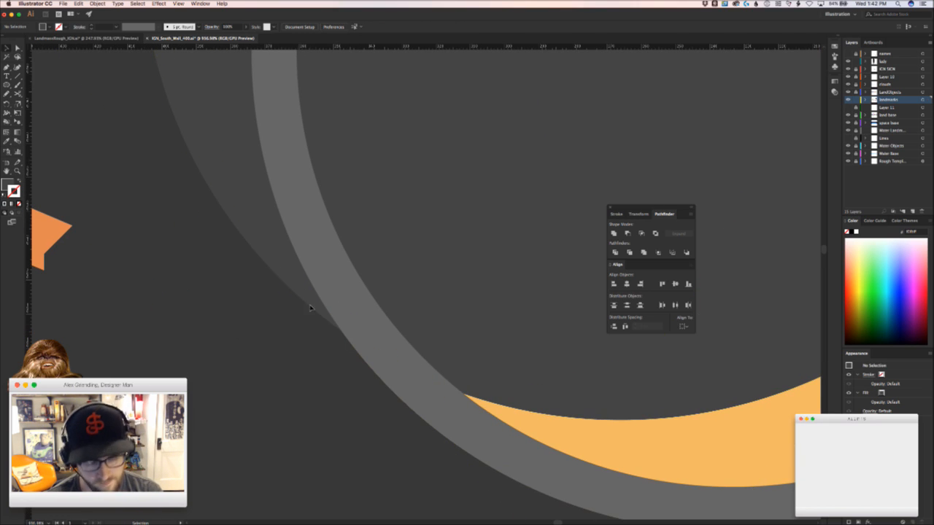
{"action": "key", "text": "p"}
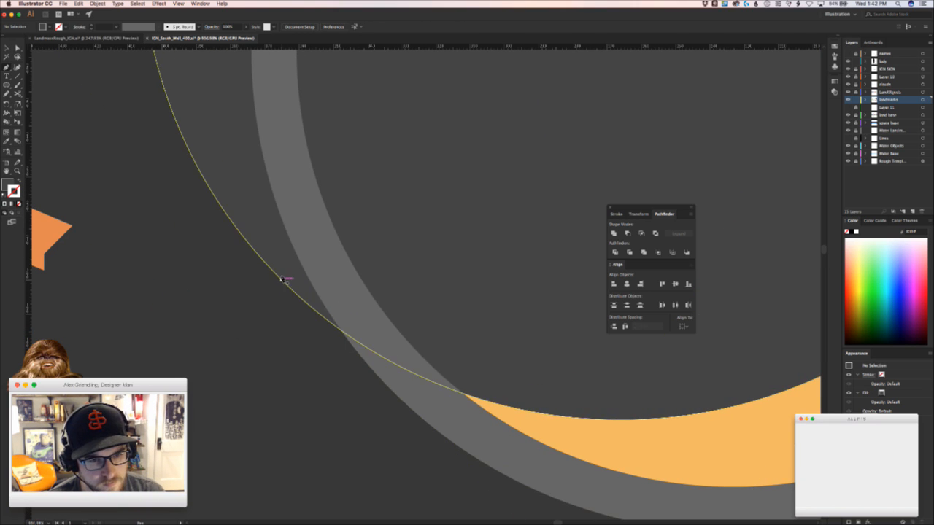
{"action": "left_click", "coordinate": [282, 280]}
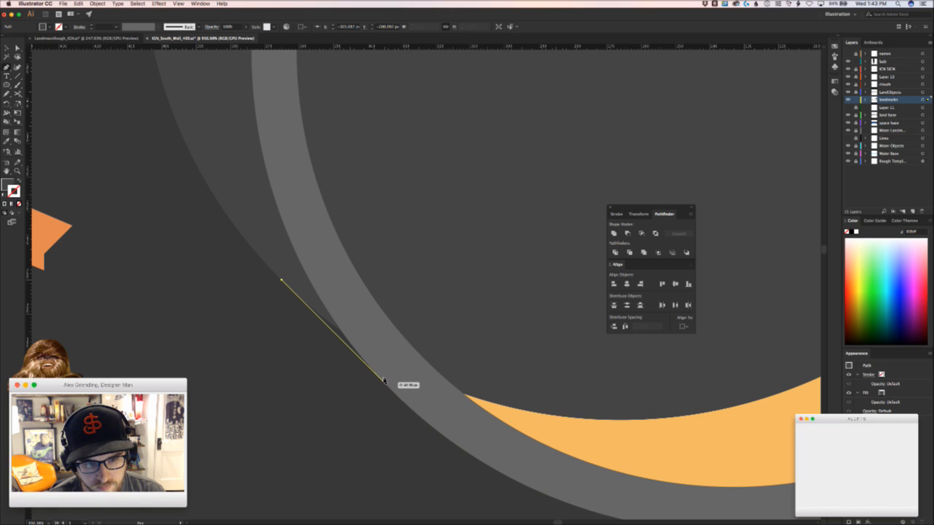
{"action": "left_click", "coordinate": [320, 261]}
{"action": "left_click", "coordinate": [281, 278]}
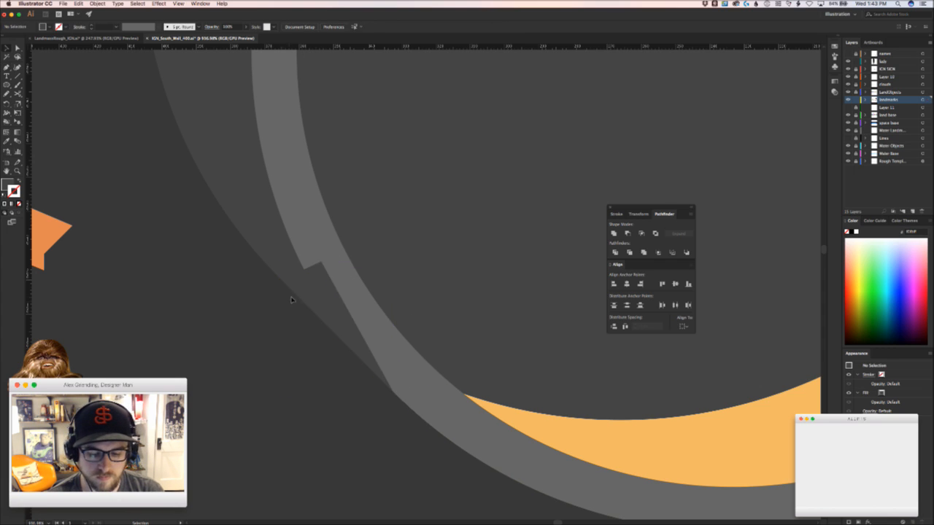
Place the lower-left filler shape behind the grey ring and deselect it
{"action": "key", "text": "v"}
{"action": "key", "text": "super+x"}
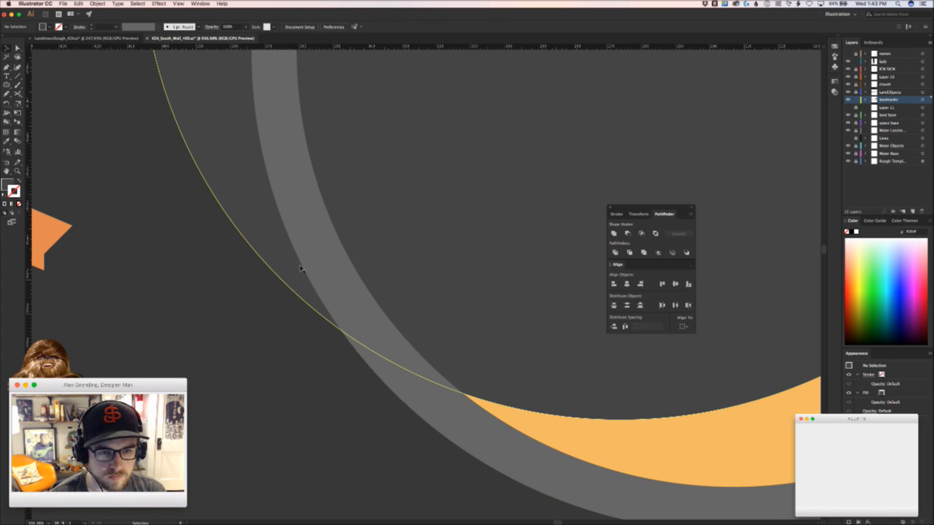
{"action": "key", "text": "super+b"}
{"action": "left_click", "coordinate": [275, 399]}
{"action": "key", "text": "z"}
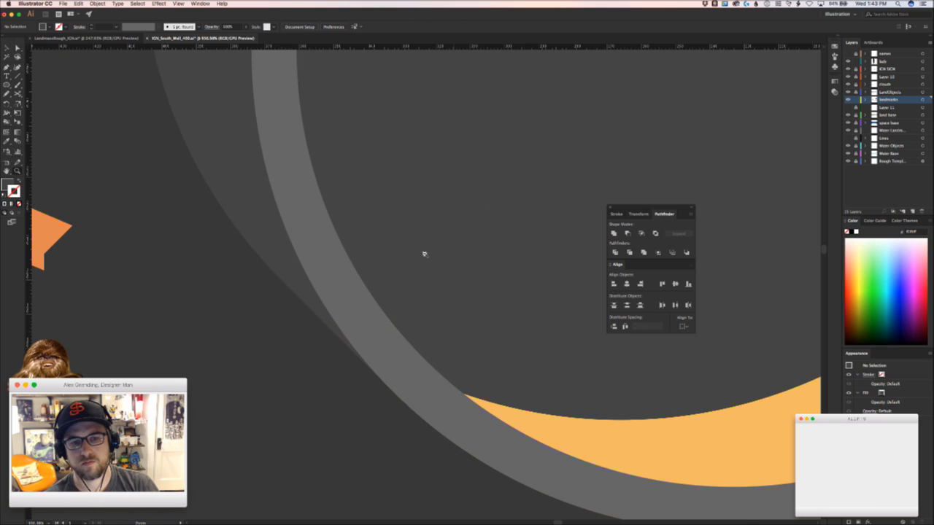
{"action": "left_click_drag", "start_coordinate": [424, 254], "coordinate": [260, 387]}
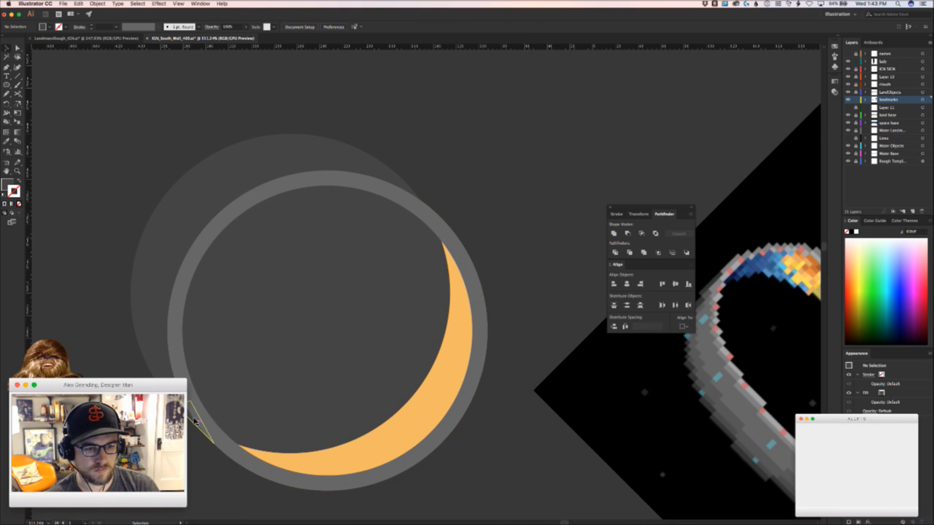
Place a copy of the lower-left filler shape beside the ring's upper-right edge
{"action": "left_click_drag", "start_coordinate": [195, 422], "coordinate": [333, 274]}
{"action": "key", "text": "super+z"}
Draw a four-point dark filler shape from the dark circle's upper-right anchor to the grey ring's outer edge
{"action": "key", "text": "z"}
{"action": "left_click_drag", "start_coordinate": [336, 221], "coordinate": [451, 192]}
{"action": "left_click_drag", "start_coordinate": [326, 283], "coordinate": [304, 250]}
{"action": "key", "text": "p"}
{"action": "key", "text": "a"}
{"action": "left_click", "coordinate": [294, 271]}
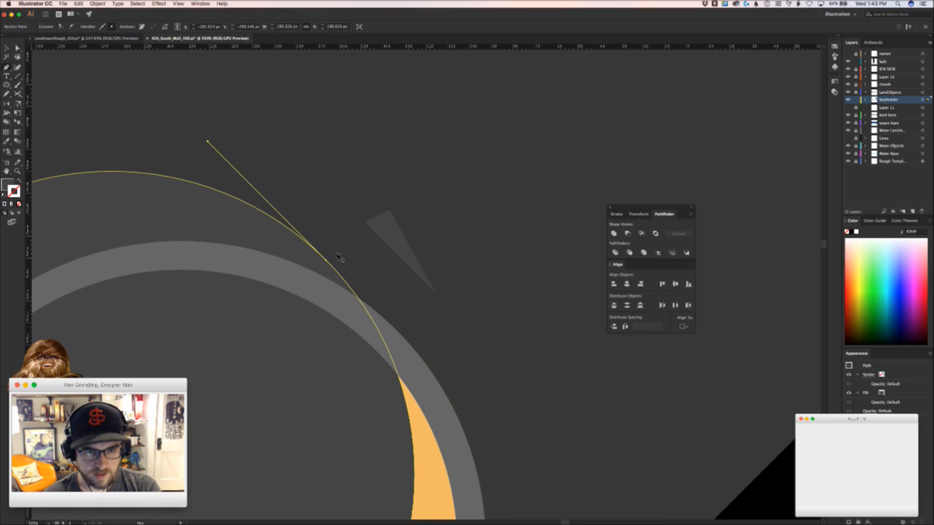
{"action": "key", "text": "v"}
{"action": "double_click", "coordinate": [328, 260]}
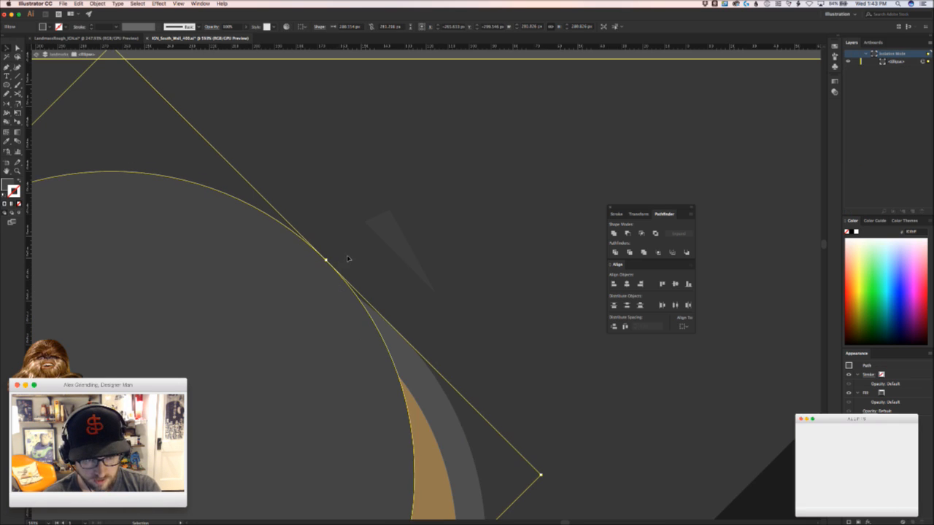
{"action": "key", "text": "Escape"}
{"action": "left_click", "coordinate": [347, 261]}
{"action": "key", "text": "p"}
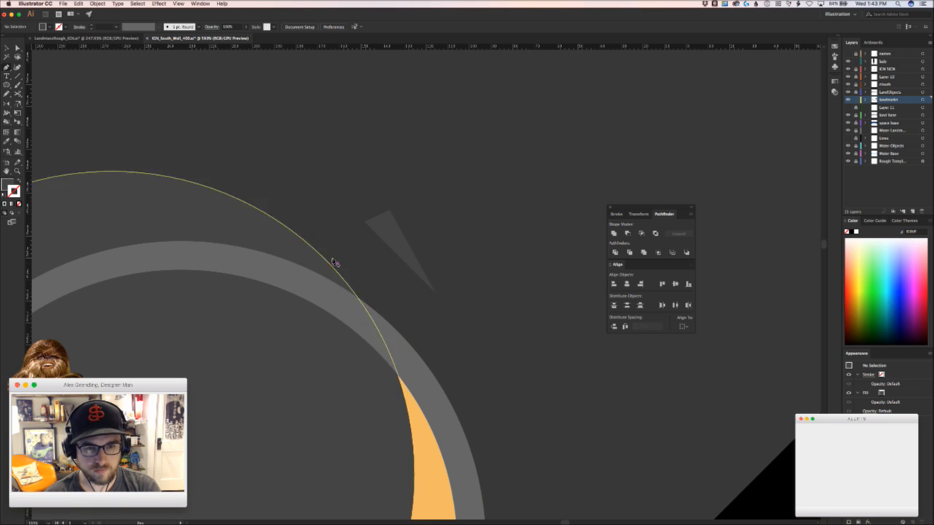
{"action": "left_click", "coordinate": [326, 260]}
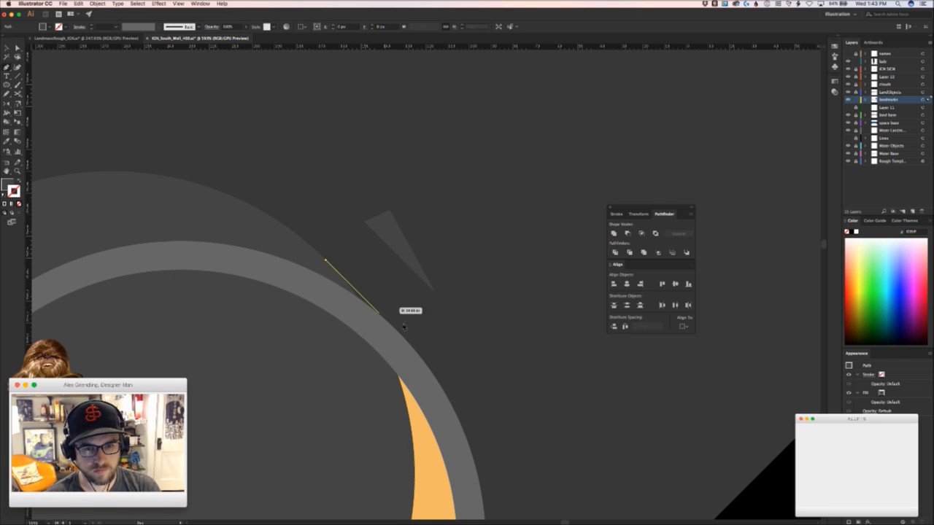
{"action": "left_click", "coordinate": [394, 329]}
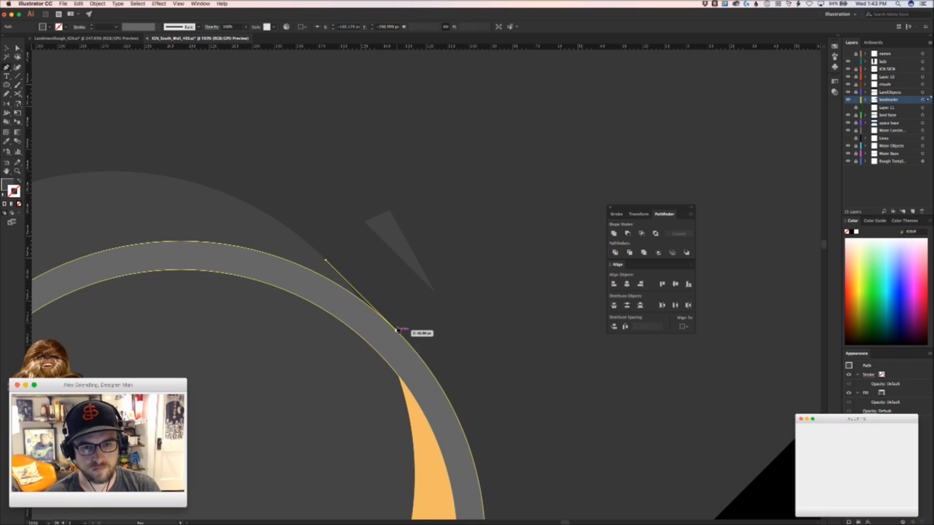
{"action": "left_click", "coordinate": [365, 325]}
{"action": "left_click", "coordinate": [297, 271]}
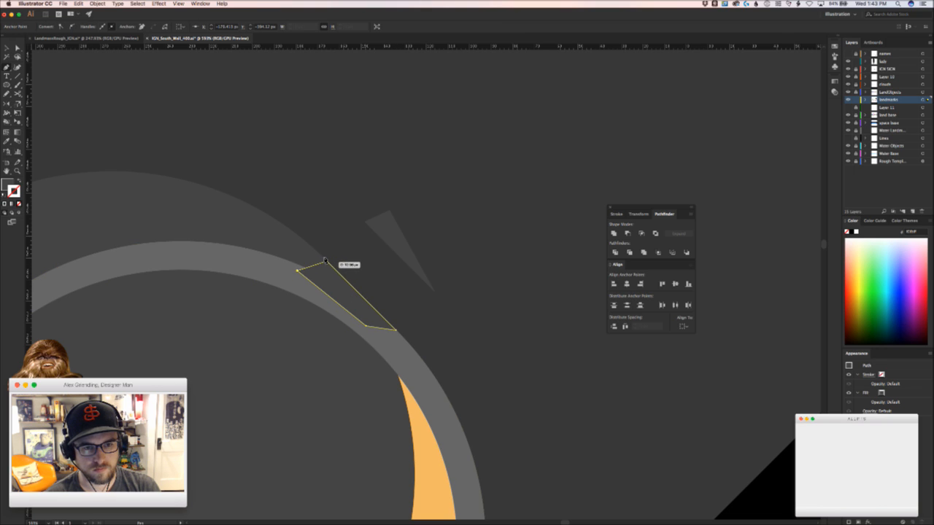
{"action": "left_click", "coordinate": [325, 260]}
Place the upper-right filler shape behind the grey ring and deselect it
{"action": "key", "text": "v"}
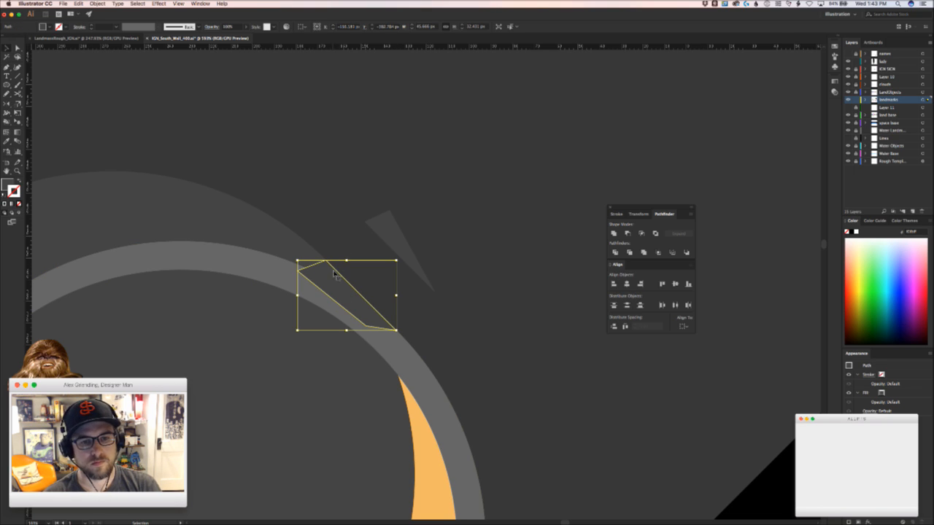
{"action": "left_click", "coordinate": [347, 214]}
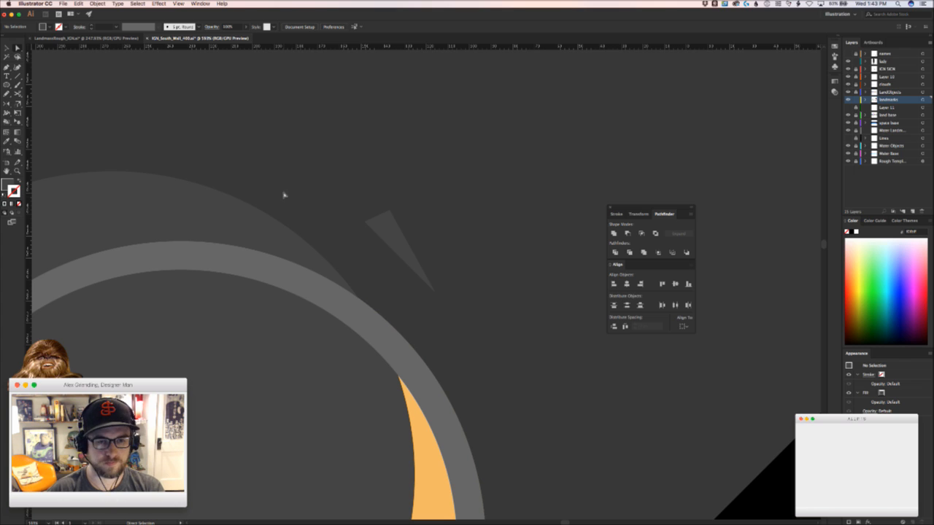
{"action": "left_click", "coordinate": [269, 227]}
{"action": "key", "text": "super+b"}
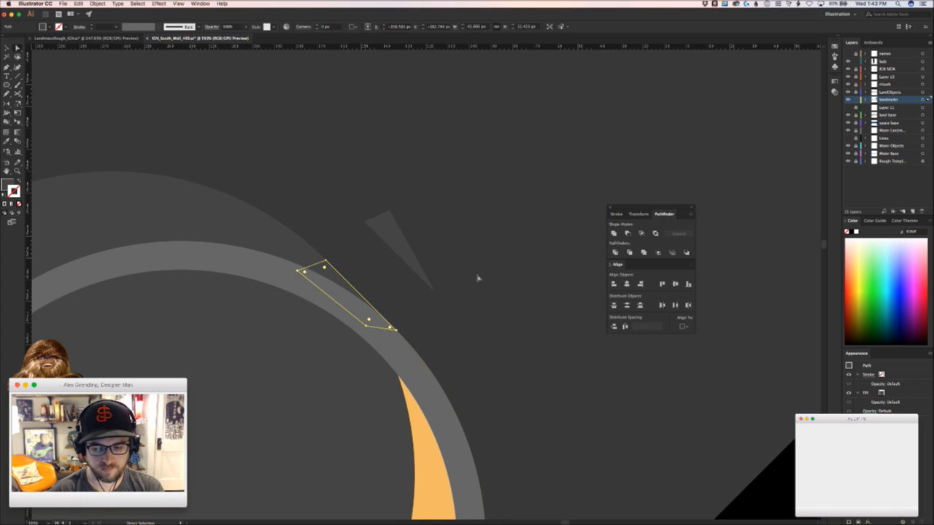
{"action": "left_click", "coordinate": [477, 278]}
{"action": "left_click_drag", "start_coordinate": [346, 219], "coordinate": [243, 279]}
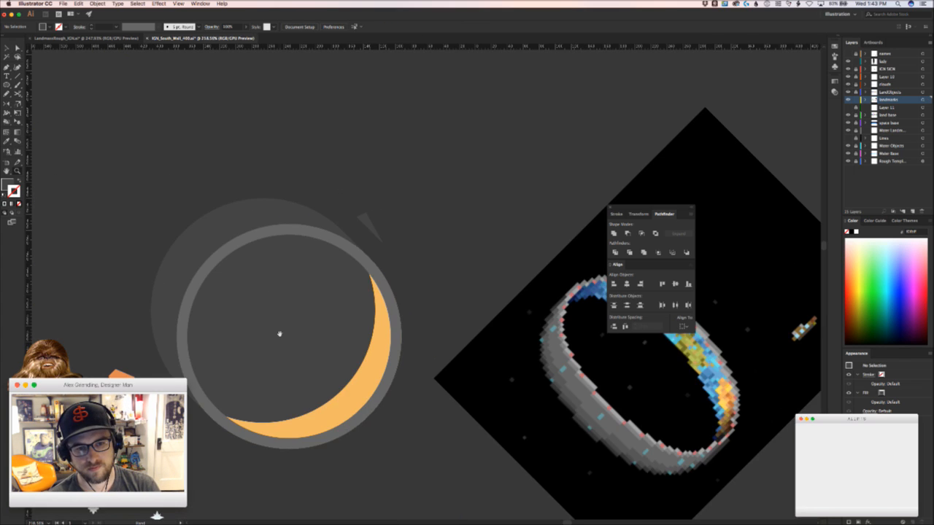
{"action": "left_click_drag", "start_coordinate": [280, 334], "coordinate": [427, 316]}
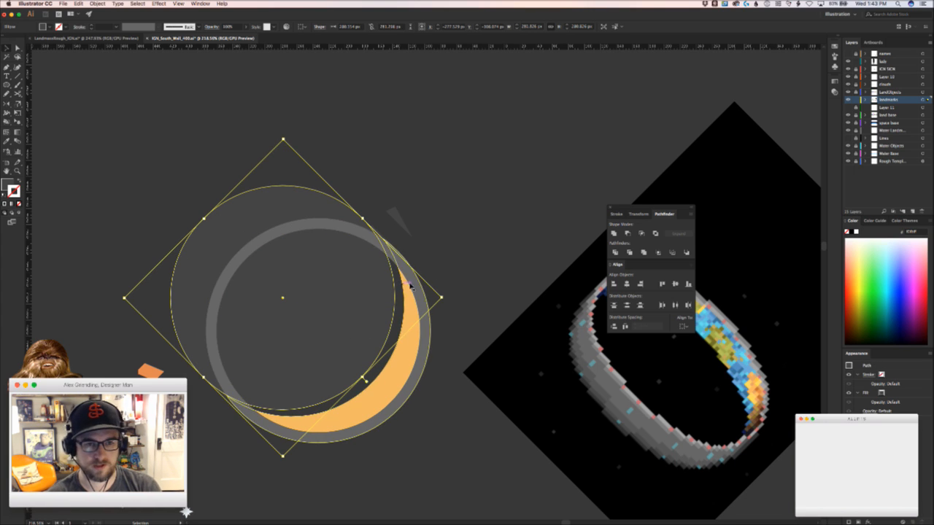
{"action": "left_click", "coordinate": [439, 292]}
{"action": "left_click", "coordinate": [426, 294]}
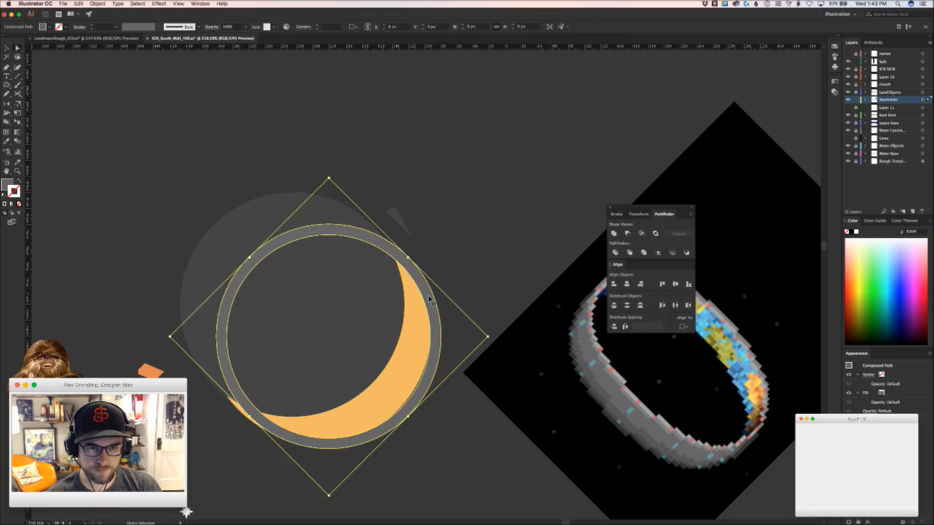
{"action": "left_click", "coordinate": [392, 258]}
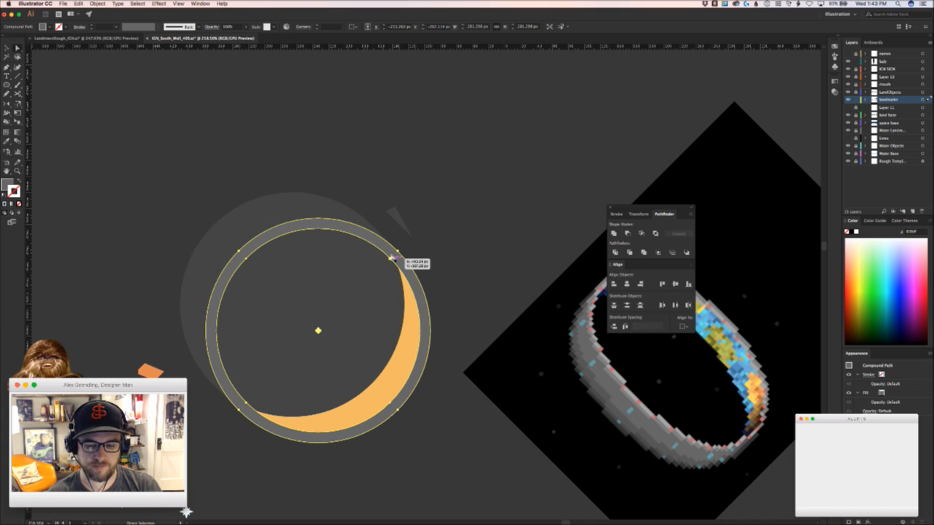
{"action": "key", "text": "super+shift+a"}
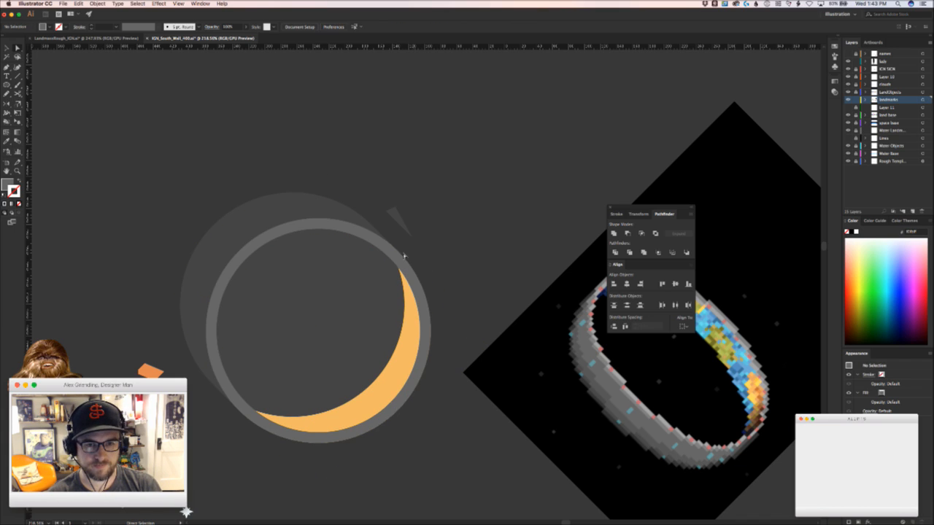
Duplicate the grey ring's inner edge and subtract it from the dark circle with Pathfinder's Minus Back, and deselect the result
{"action": "left_click", "coordinate": [391, 258], "text": "alt"}
{"action": "key", "text": "super+c"}
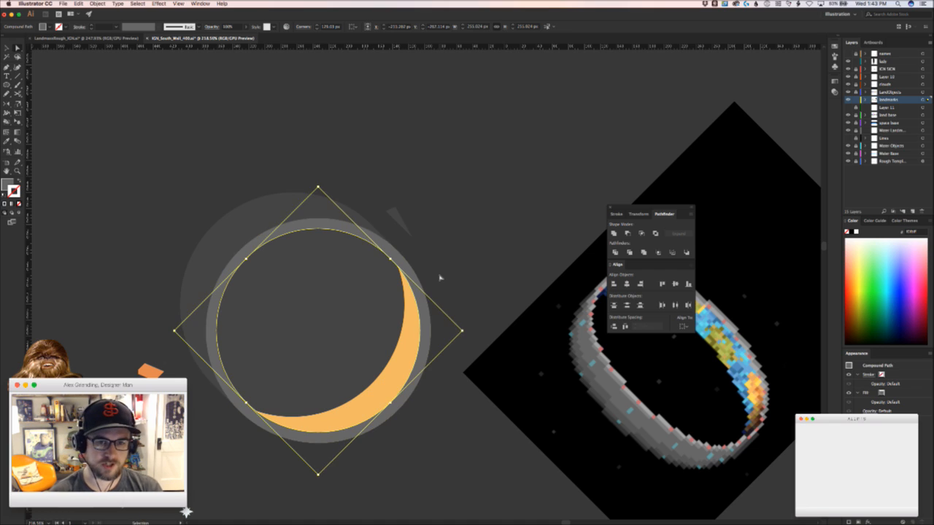
{"action": "left_click", "coordinate": [260, 218]}
{"action": "key", "text": "super+z"}
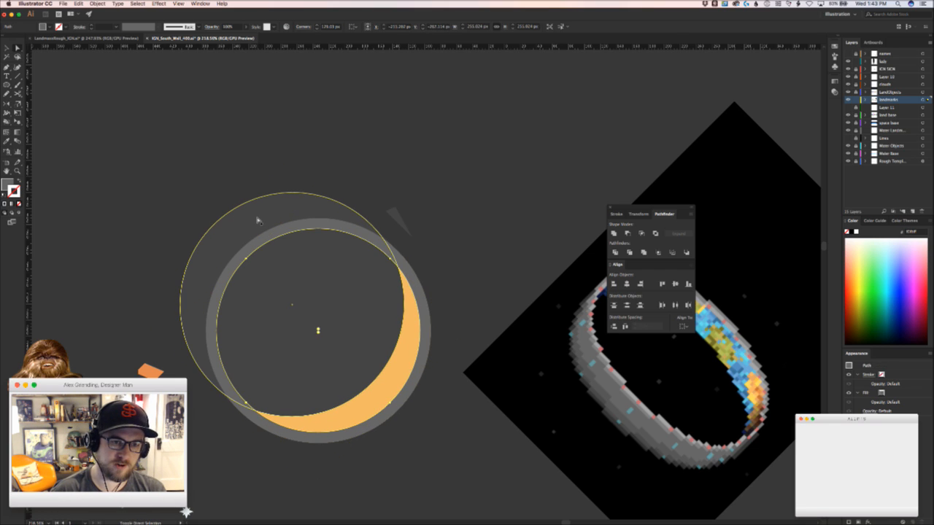
{"action": "left_click", "coordinate": [258, 219], "text": "shift"}
{"action": "left_click", "coordinate": [686, 252]}
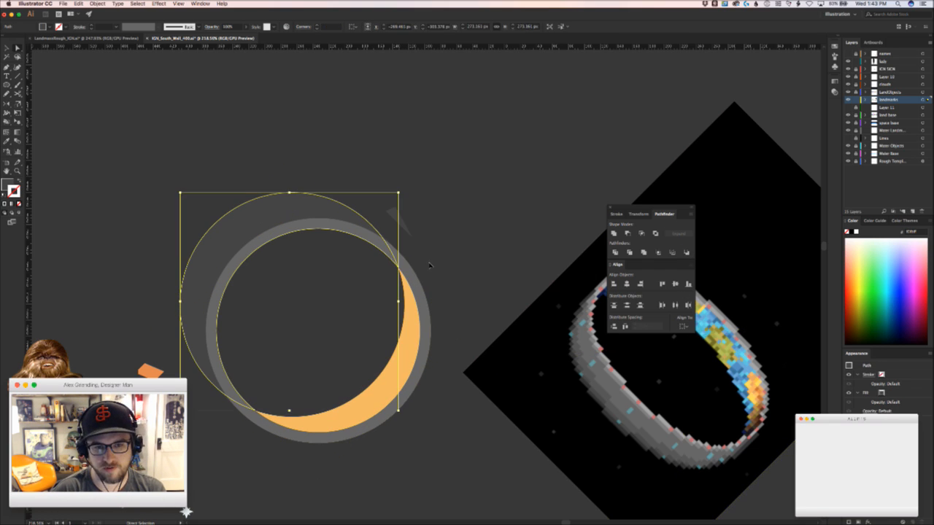
{"action": "left_click", "coordinate": [480, 251]}
{"action": "scroll", "coordinate": [350, 231], "scroll_direction": "up", "scroll_amount": 5}
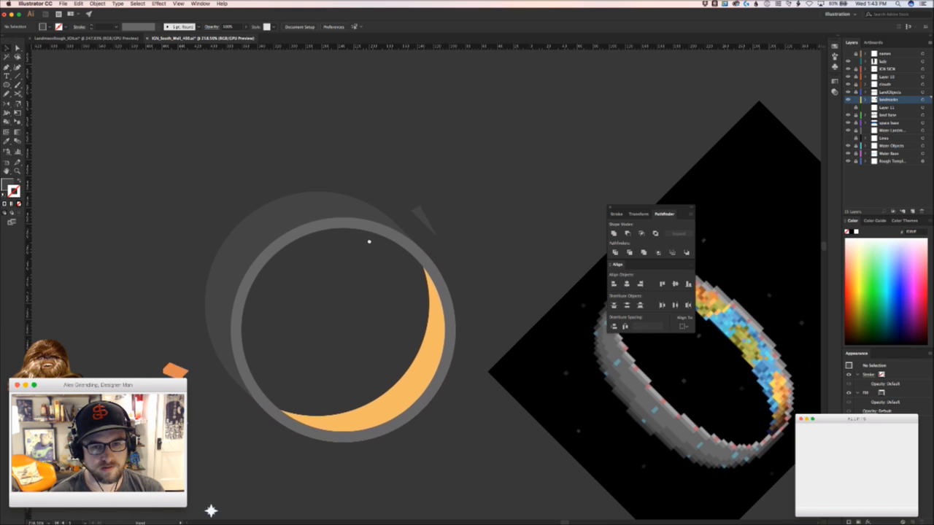
Recolor the ring's orange inner crescent with a green sampled from the map artwork
{"action": "scroll", "coordinate": [396, 334], "scroll_direction": "down", "scroll_amount": 5}
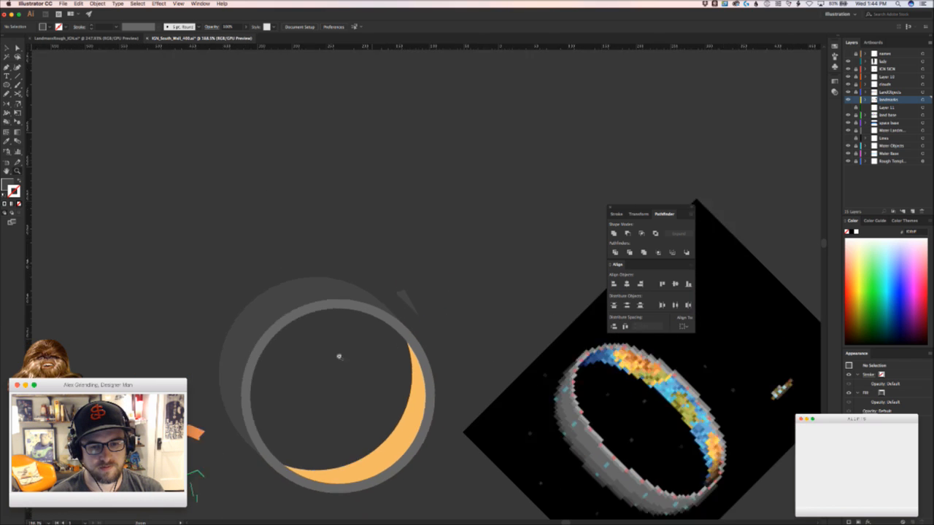
{"action": "scroll", "coordinate": [409, 223], "scroll_direction": "up", "scroll_amount": 3}
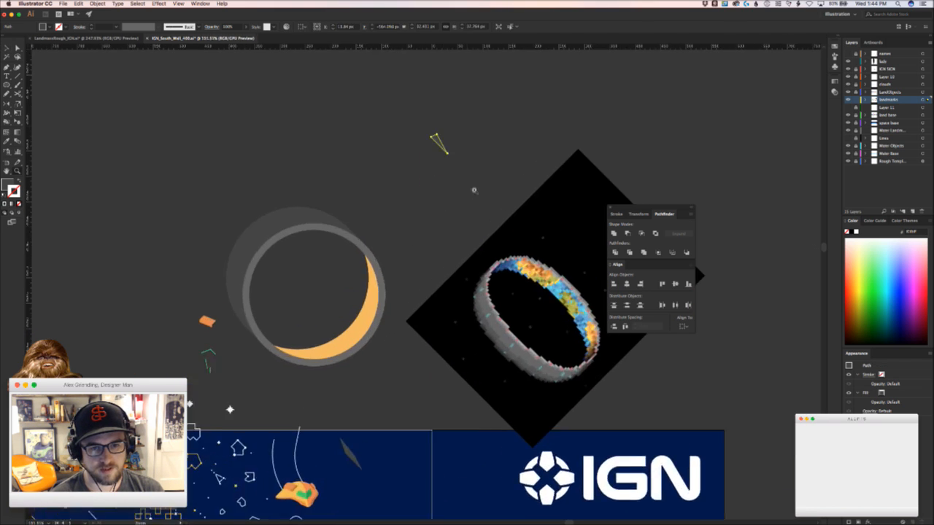
{"action": "key", "text": "a"}
{"action": "left_click", "coordinate": [354, 332]}
{"action": "scroll", "coordinate": [355, 332], "scroll_direction": "down", "scroll_amount": 10}
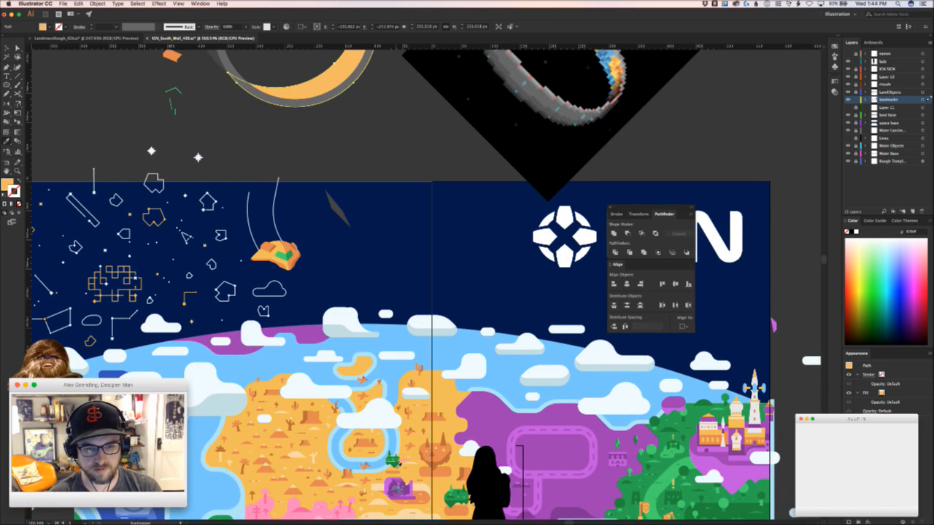
{"action": "left_click", "coordinate": [392, 461]}
{"action": "scroll", "coordinate": [379, 300], "scroll_direction": "up", "scroll_amount": 6}
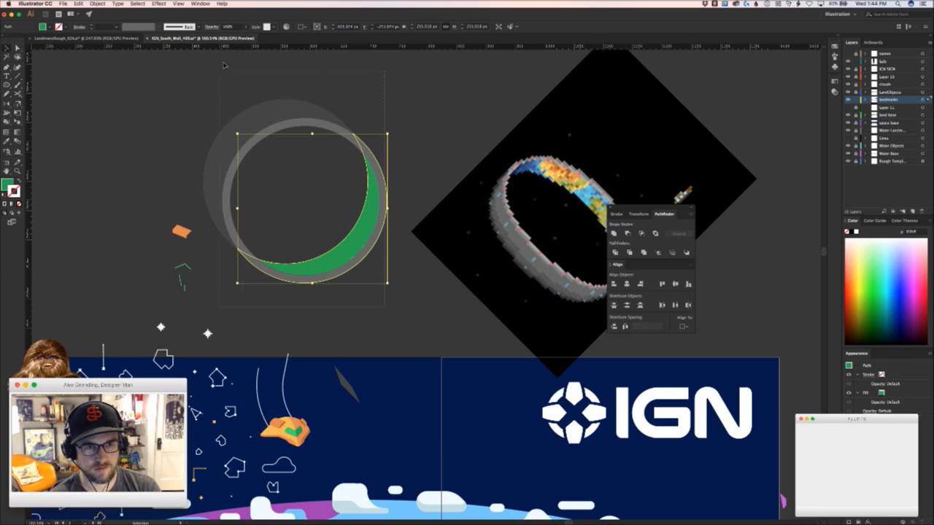
{"action": "left_click_drag", "start_coordinate": [224, 64], "coordinate": [363, 124]}
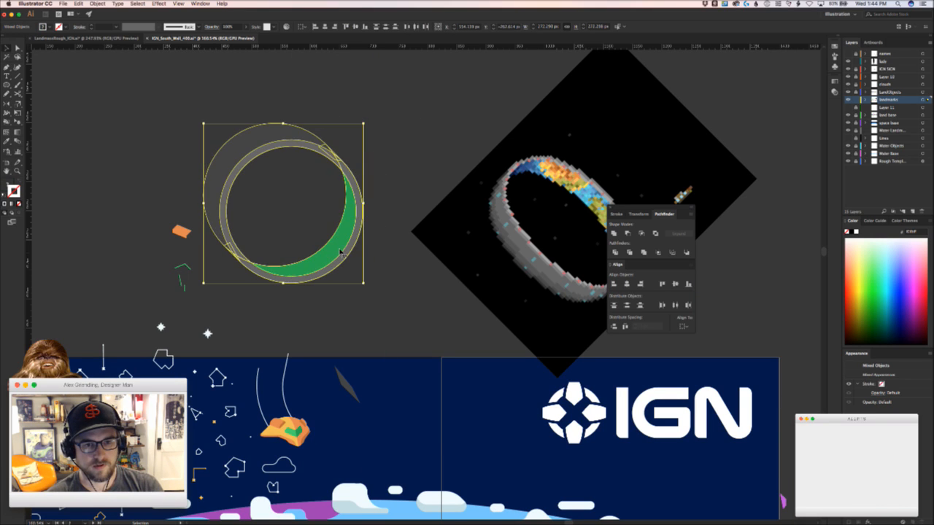
{"action": "left_click_drag", "start_coordinate": [340, 252], "coordinate": [416, 385]}
{"action": "key", "text": "super+z"}
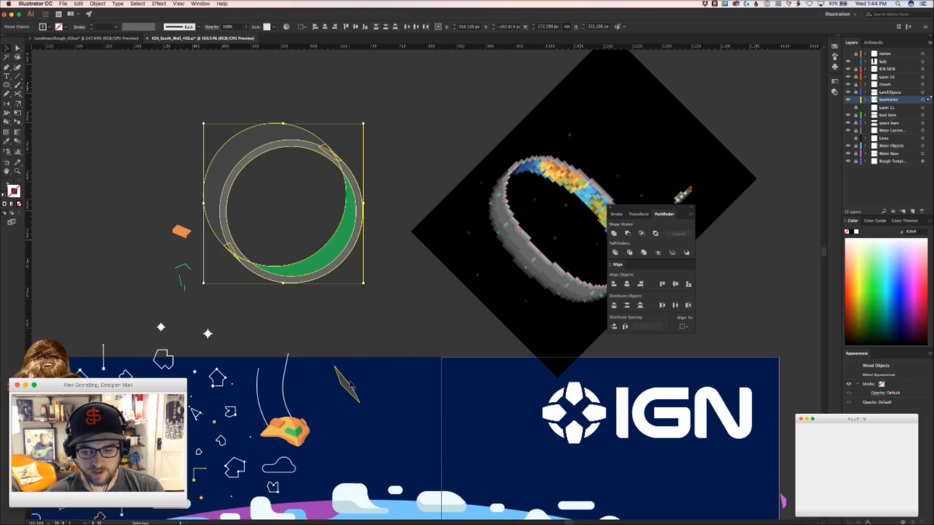
Delete the dark sliver shape in the sky beside the orange helmet
{"action": "left_click_drag", "start_coordinate": [351, 385], "coordinate": [435, 303]}
{"action": "key", "text": "Delete"}
{"action": "left_click_drag", "start_coordinate": [375, 281], "coordinate": [335, 226]}
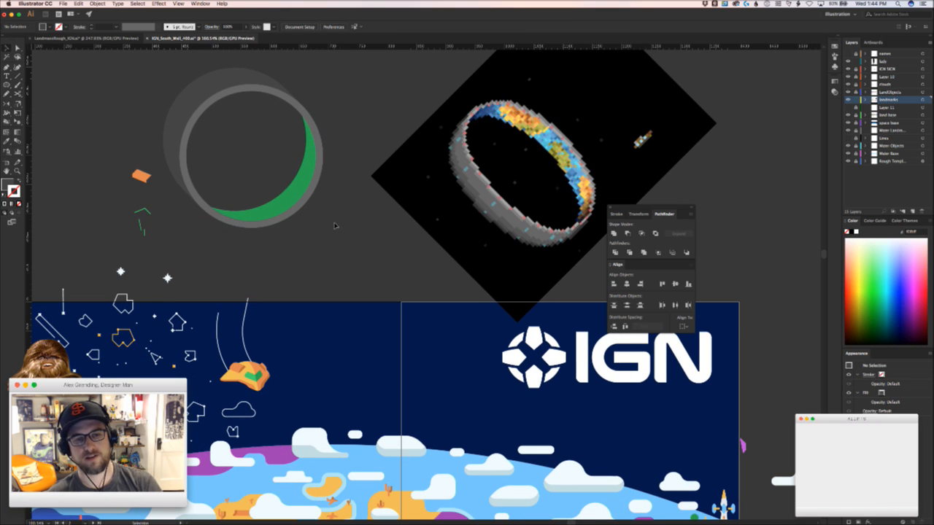
Move the whole ring landmark down so it overlaps the upper edge of the wall's navy sky
{"action": "left_click", "coordinate": [243, 98]}
{"action": "left_click_drag", "start_coordinate": [243, 98], "coordinate": [314, 221]}
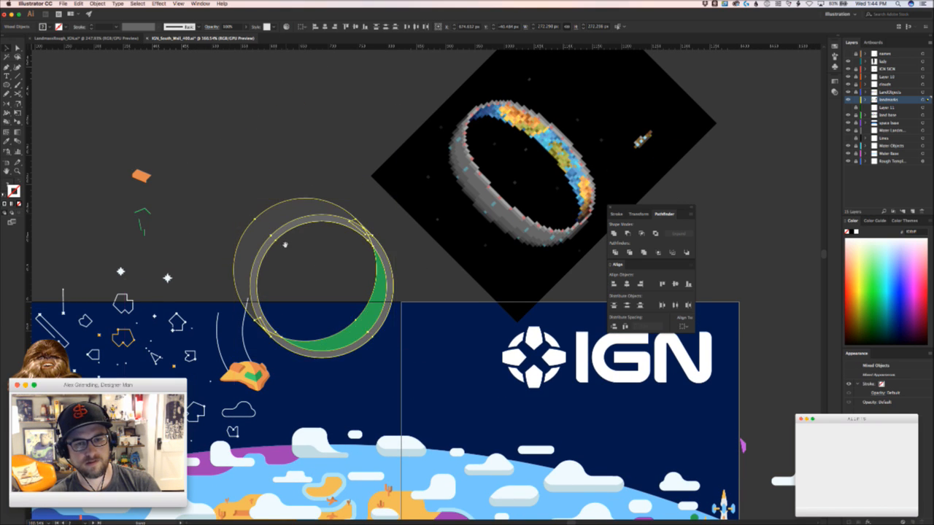
{"action": "scroll", "coordinate": [365, 199], "scroll_direction": "down", "scroll_amount": 5}
{"action": "left_click_drag", "start_coordinate": [380, 233], "coordinate": [419, 252]}
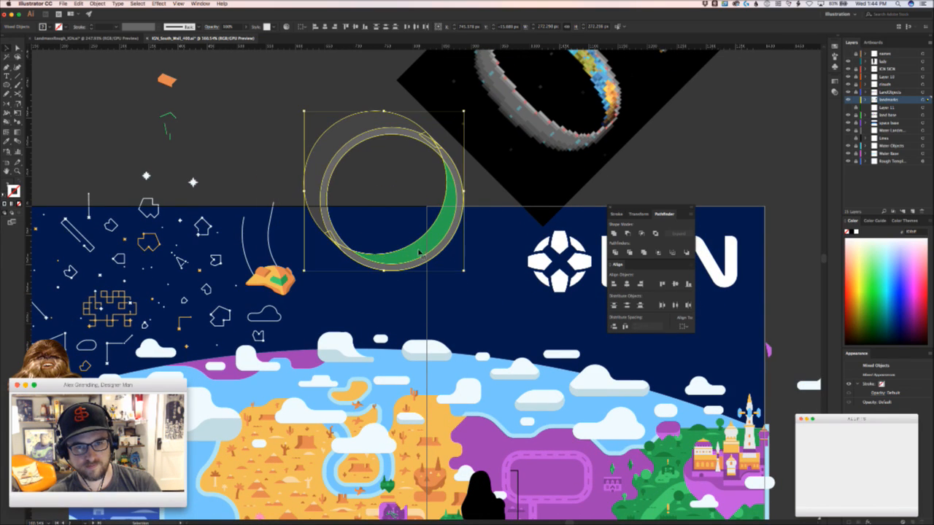
Move the two white curved lines above the artboard and shift the orange helmet to the right of the cloud constellation
{"action": "left_click", "coordinate": [254, 180]}
{"action": "left_click_drag", "start_coordinate": [282, 277], "coordinate": [310, 295]}
{"action": "left_click", "coordinate": [314, 259]}
{"action": "left_click_drag", "start_coordinate": [274, 263], "coordinate": [236, 128]}
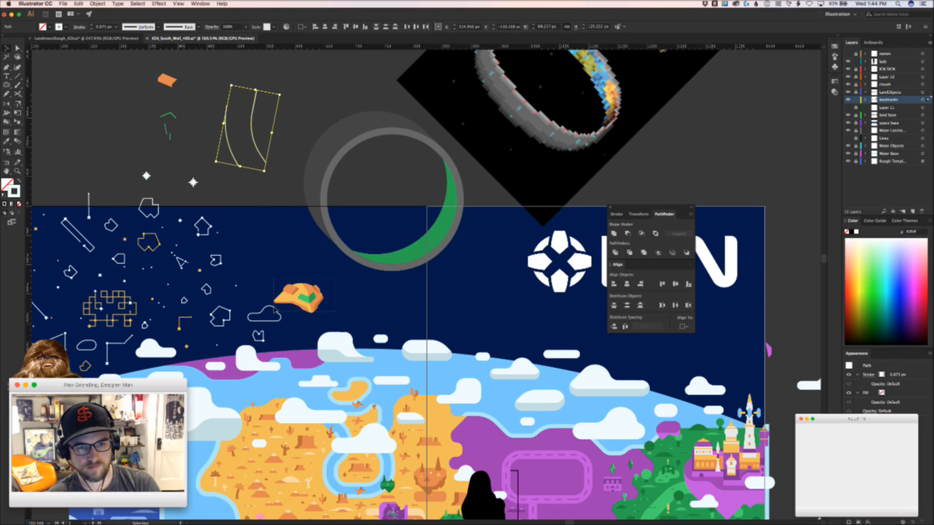
{"action": "left_click", "coordinate": [299, 295]}
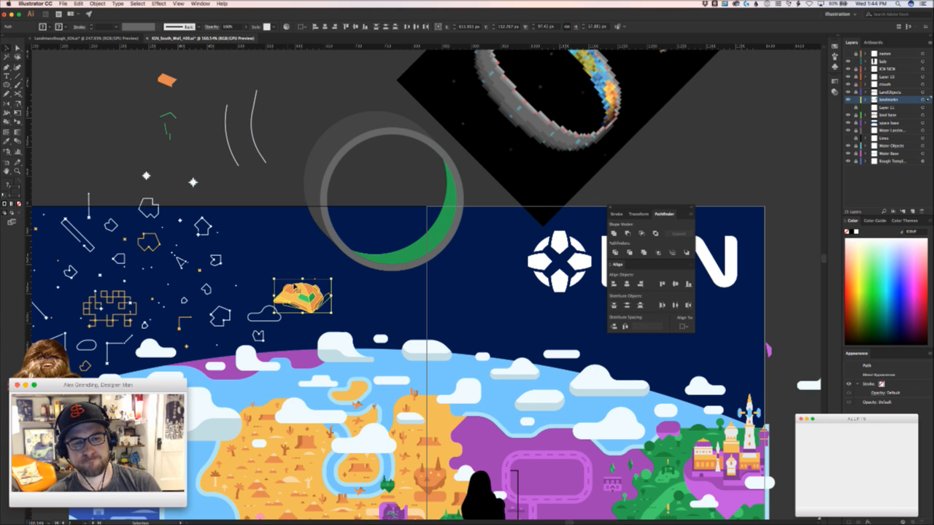
{"action": "left_click_drag", "start_coordinate": [294, 287], "coordinate": [308, 287]}
{"action": "left_click", "coordinate": [374, 321]}
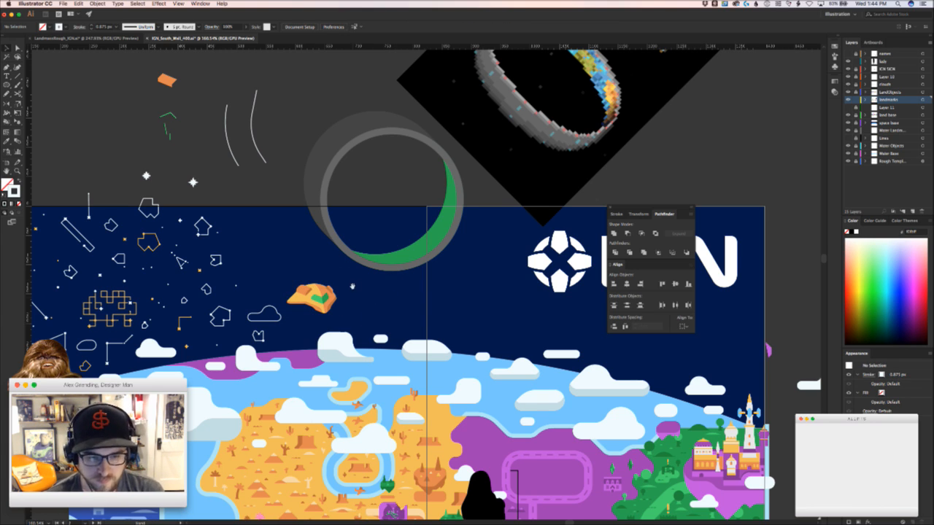
Lock the landmarks layer, then unlock the clouds layer and make it active
{"action": "left_click_drag", "start_coordinate": [353, 286], "coordinate": [374, 315]}
{"action": "left_click_drag", "start_coordinate": [264, 279], "coordinate": [431, 222]}
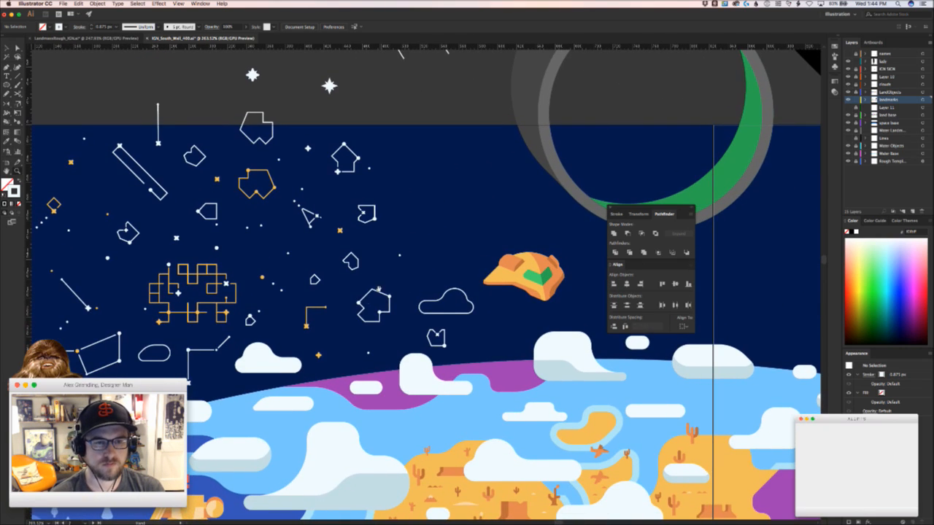
{"action": "left_click_drag", "start_coordinate": [379, 288], "coordinate": [377, 311]}
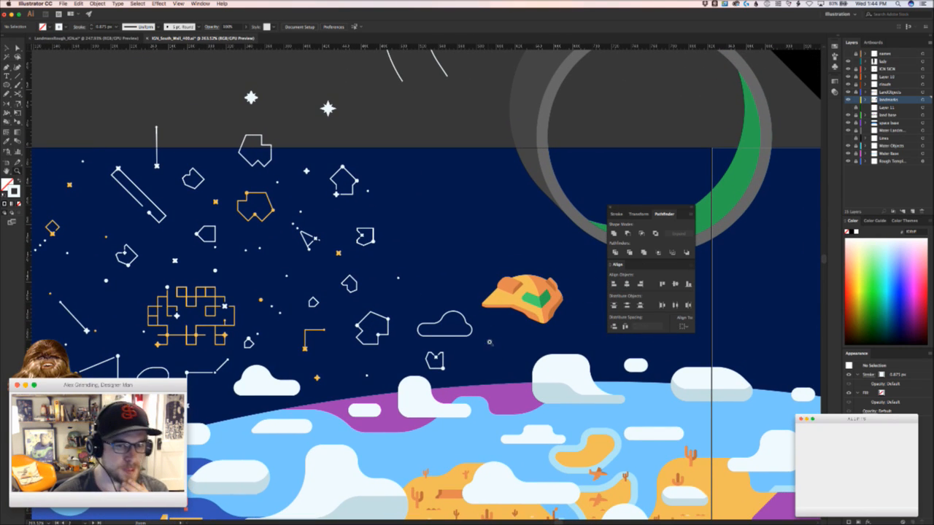
{"action": "left_click_drag", "start_coordinate": [409, 271], "coordinate": [351, 323]}
{"action": "left_click_drag", "start_coordinate": [351, 324], "coordinate": [386, 295]}
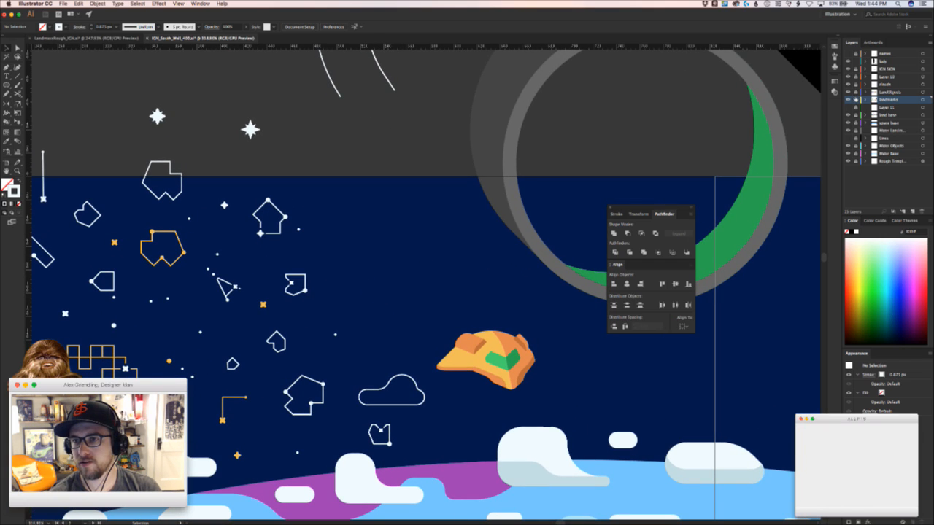
{"action": "left_click", "coordinate": [903, 83]}
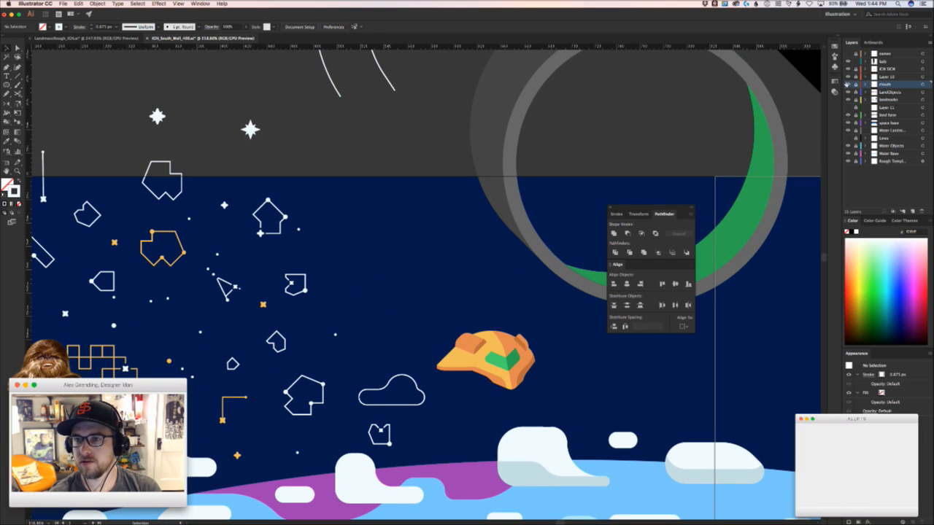
{"action": "left_click_drag", "start_coordinate": [361, 312], "coordinate": [328, 289]}
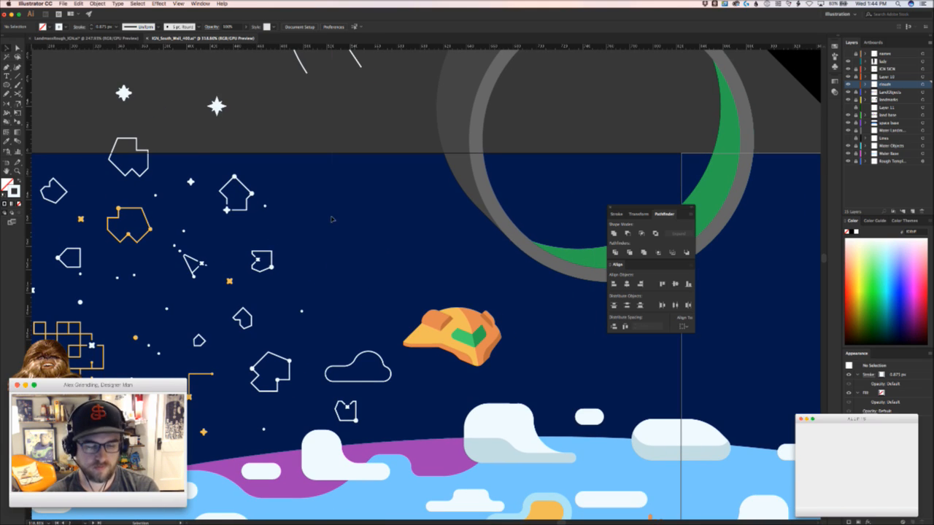
Switch to Finder and open Samus_Kitten.ai from the Kittens folder in Illustrator
{"action": "key", "text": "p"}
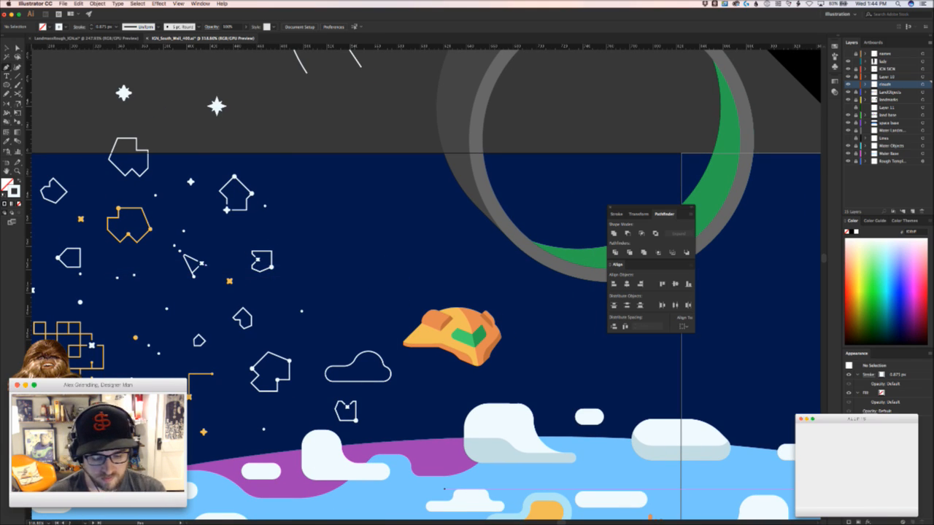
{"action": "key", "text": "super+Tab"}
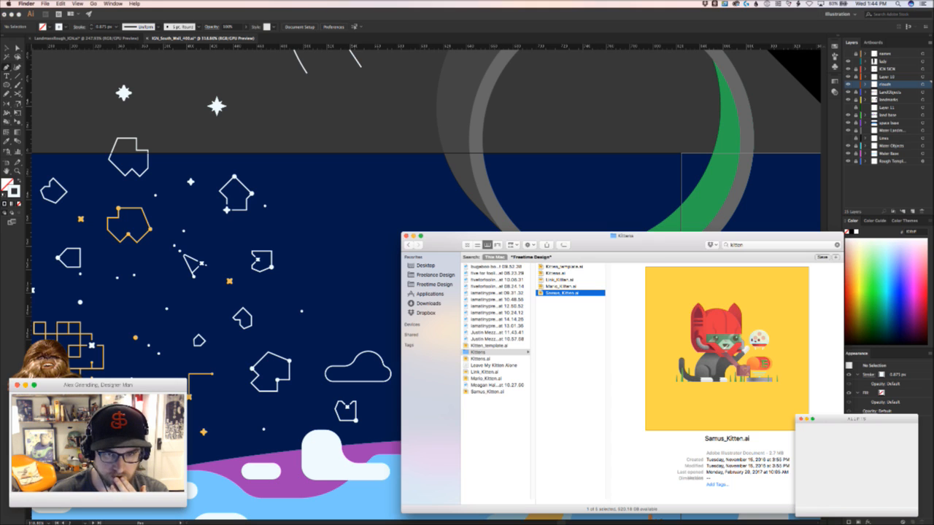
{"action": "left_click", "coordinate": [579, 309]}
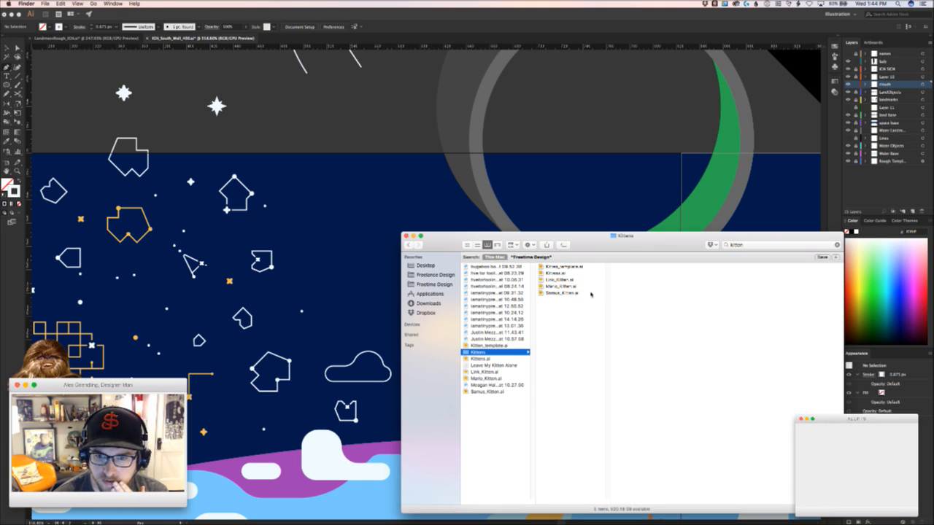
{"action": "double_click", "coordinate": [563, 292]}
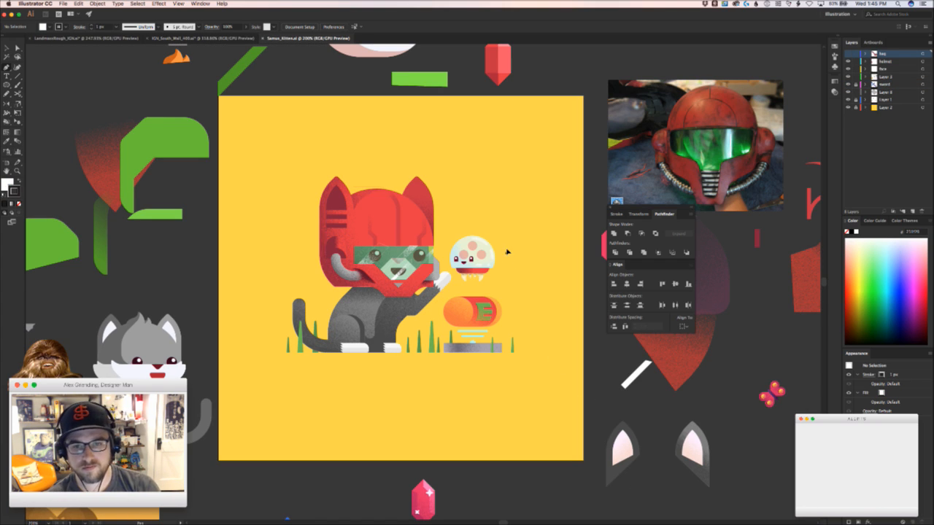
Remove the grainy shading shapes from the domed creature's head, red base and fangs
{"action": "left_click_drag", "start_coordinate": [507, 243], "coordinate": [472, 266]}
{"action": "left_click_drag", "start_coordinate": [420, 284], "coordinate": [538, 253]}
{"action": "left_click", "coordinate": [447, 280]}
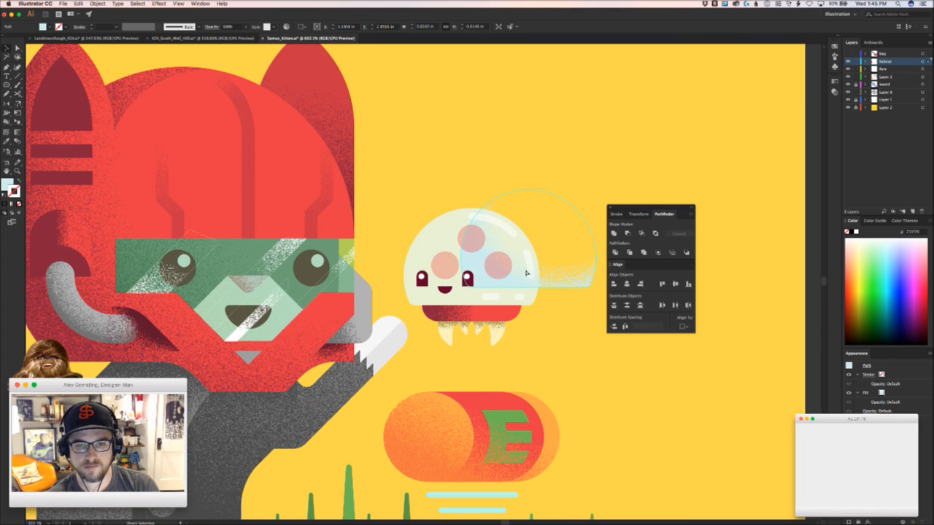
{"action": "left_click_drag", "start_coordinate": [469, 314], "coordinate": [461, 367]}
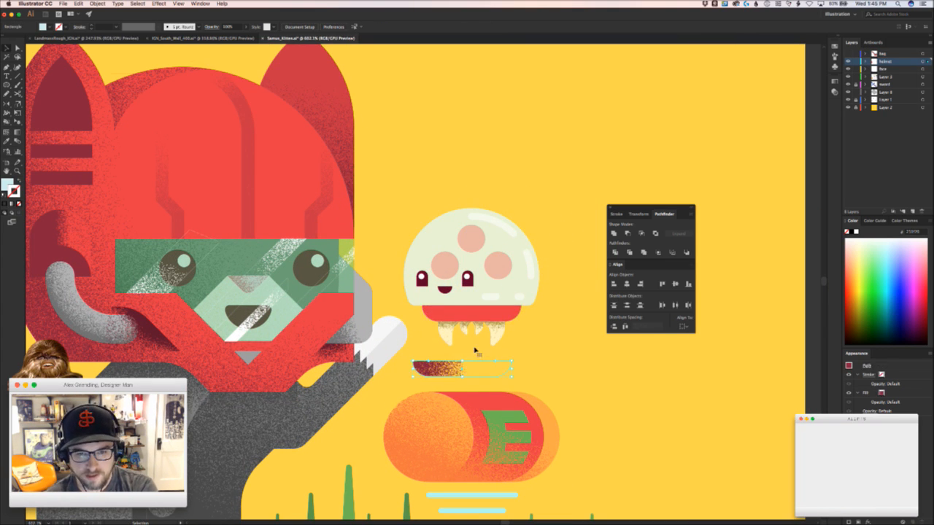
{"action": "key", "text": "Delete"}
{"action": "left_click_drag", "start_coordinate": [494, 326], "coordinate": [491, 370]}
{"action": "key", "text": "Delete"}
{"action": "left_click_drag", "start_coordinate": [496, 317], "coordinate": [530, 356]}
{"action": "key", "text": "super+z"}
Copy the whole domed creature and close Samus_Kitten.ai without saving
{"action": "left_click", "coordinate": [511, 270]}
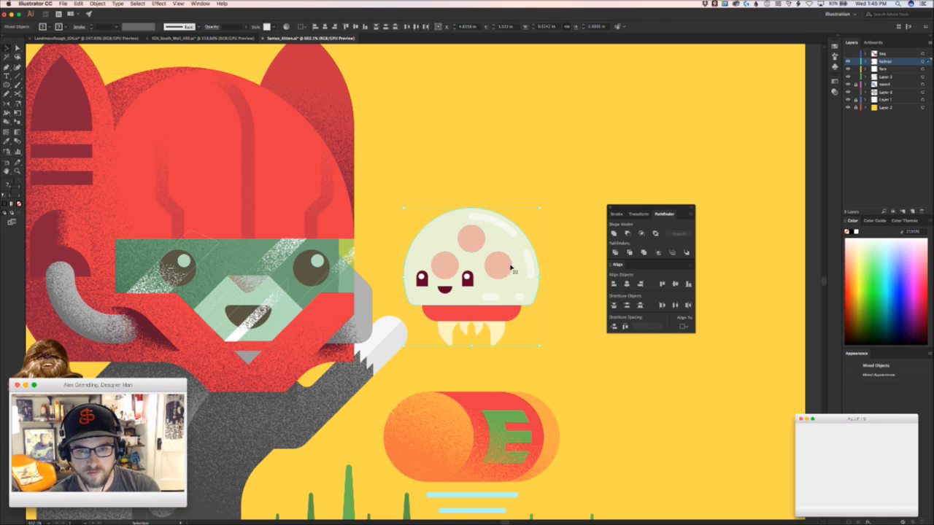
{"action": "left_click", "coordinate": [195, 37]}
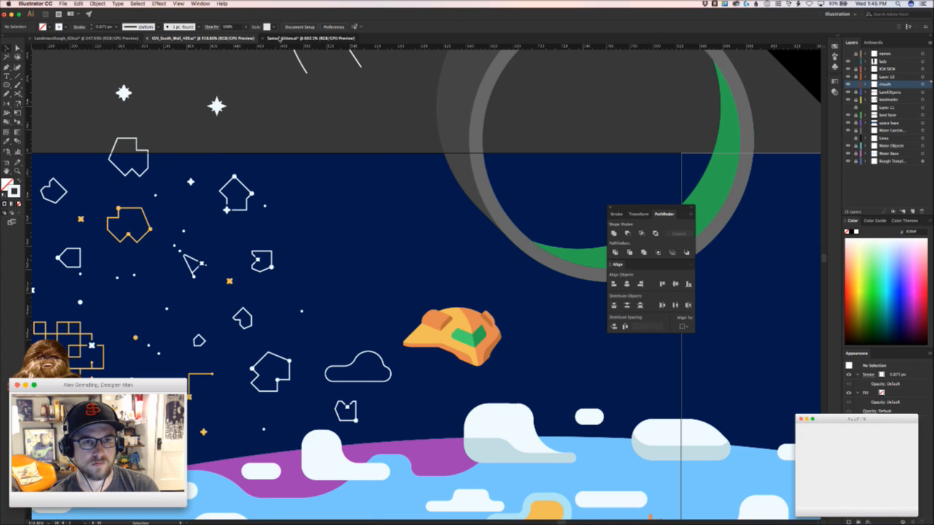
{"action": "left_click", "coordinate": [271, 38]}
{"action": "left_click", "coordinate": [262, 38]}
{"action": "left_click", "coordinate": [469, 284]}
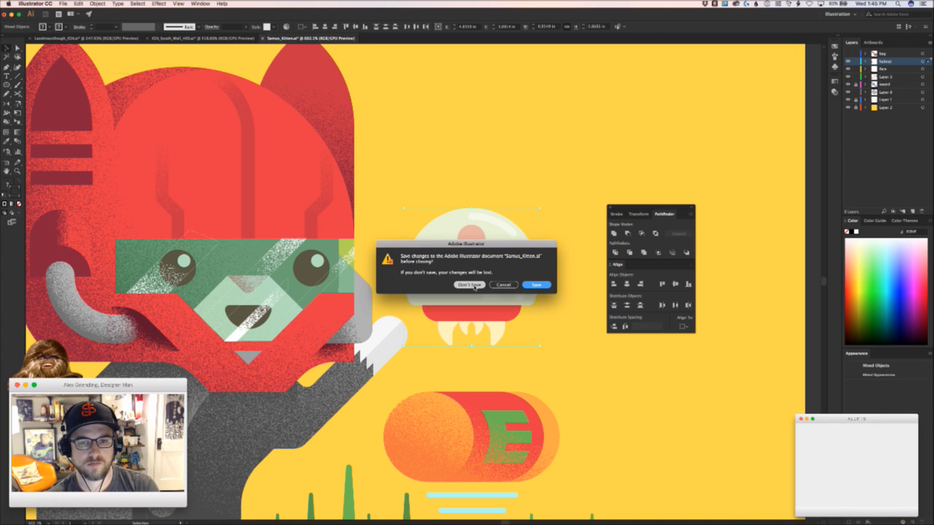
Paste the creature into the wall document, place it above the helmet at the sky's upper edge, and deselect it
{"action": "key", "text": "cmd+v"}
{"action": "key", "text": "v"}
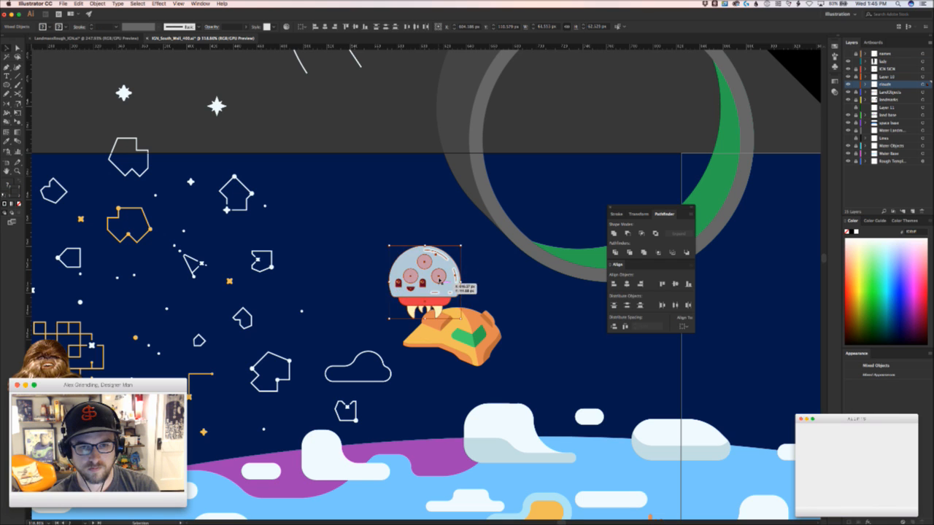
{"action": "left_click_drag", "start_coordinate": [446, 278], "coordinate": [399, 239]}
{"action": "left_click_drag", "start_coordinate": [388, 218], "coordinate": [477, 259]}
{"action": "key", "text": "a"}
{"action": "left_click", "coordinate": [493, 293]}
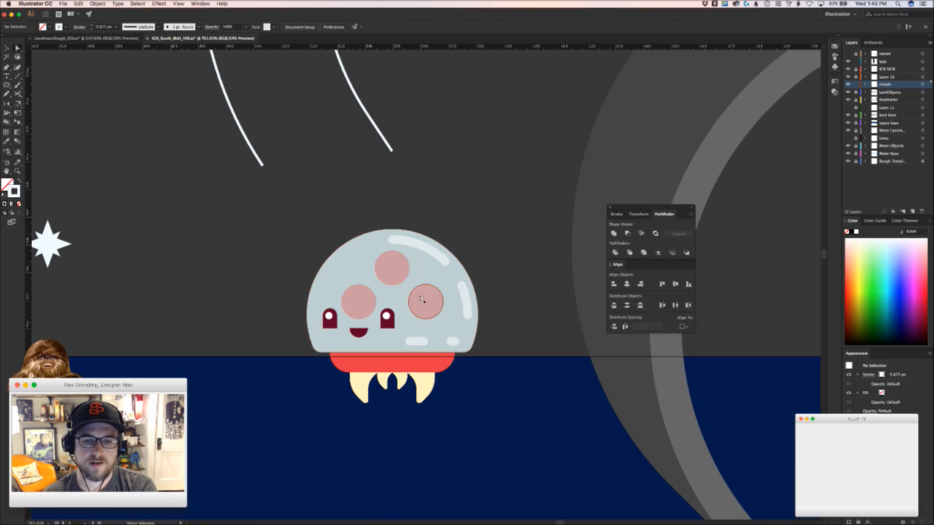
Delete the creature's eyes and mouth
{"action": "left_click_drag", "start_coordinate": [388, 316], "coordinate": [356, 321]}
{"action": "key", "text": "Delete"}
{"action": "key", "text": "Delete"}
{"action": "key", "text": "Delete"}
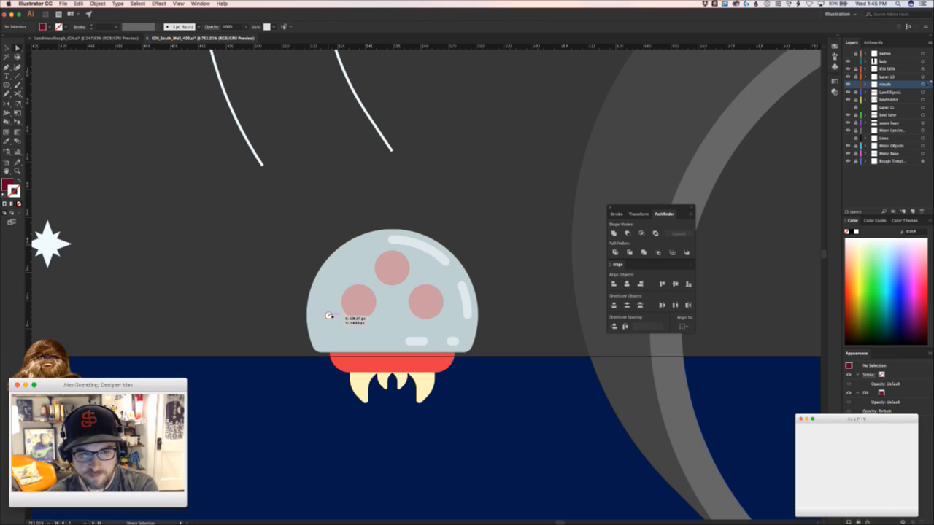
{"action": "key", "text": "Delete"}
{"action": "left_click", "coordinate": [427, 333]}
{"action": "key", "text": "Delete"}
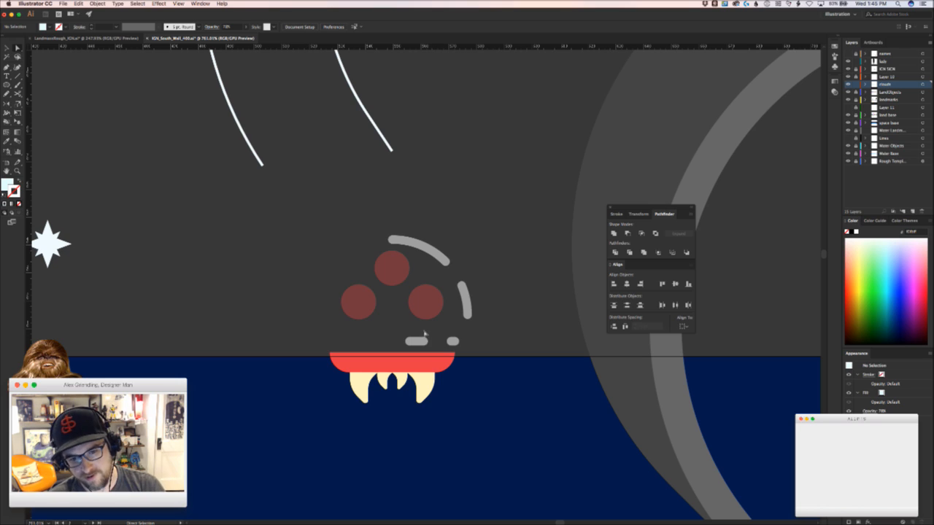
{"action": "key", "text": "super+z"}
Delete the white highlights along the lower edge, side and crown of the creature's dome
{"action": "left_click", "coordinate": [422, 339], "text": "super"}
{"action": "key", "text": "Delete"}
{"action": "left_click", "coordinate": [452, 341]}
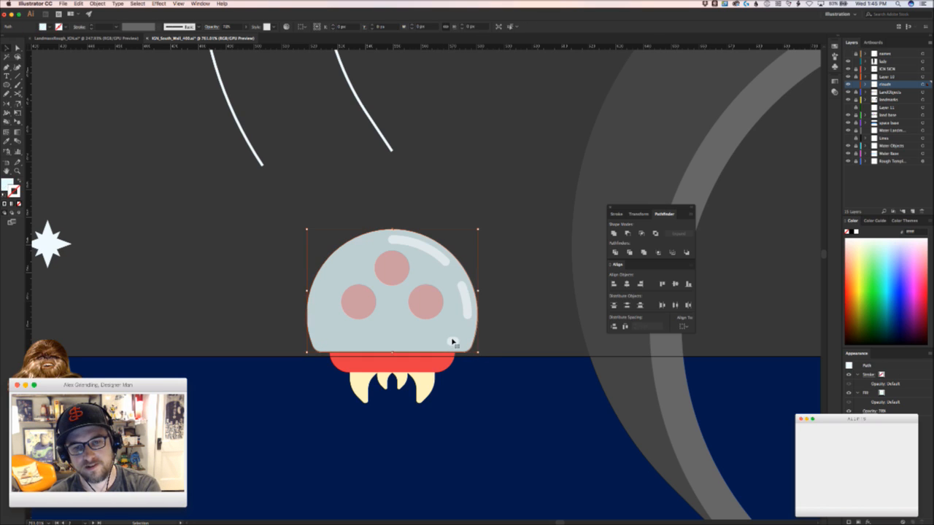
{"action": "left_click", "coordinate": [453, 340], "text": "super"}
{"action": "key", "text": "Delete"}
{"action": "left_click", "coordinate": [467, 307]}
{"action": "key", "text": "Delete"}
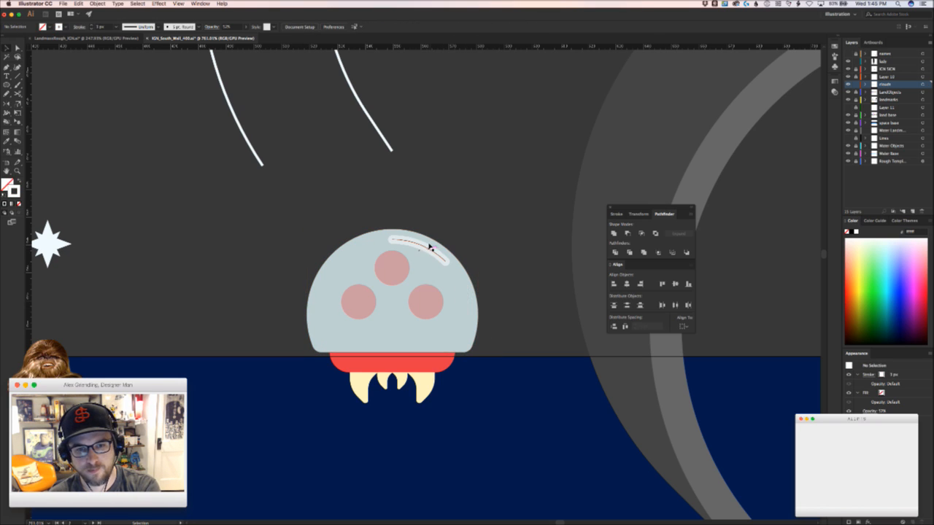
{"action": "left_click", "coordinate": [429, 248]}
{"action": "key", "text": "Delete"}
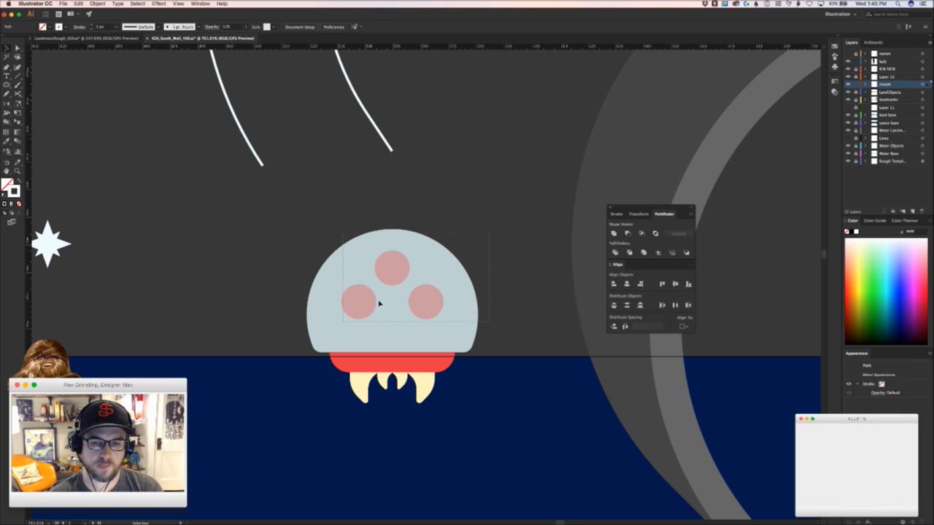
Move the dome's three red spots slightly lower and enlarge them together
{"action": "left_click", "coordinate": [377, 305]}
{"action": "left_click", "coordinate": [400, 309], "text": "shift"}
{"action": "left_click_drag", "start_coordinate": [425, 301], "coordinate": [427, 312]}
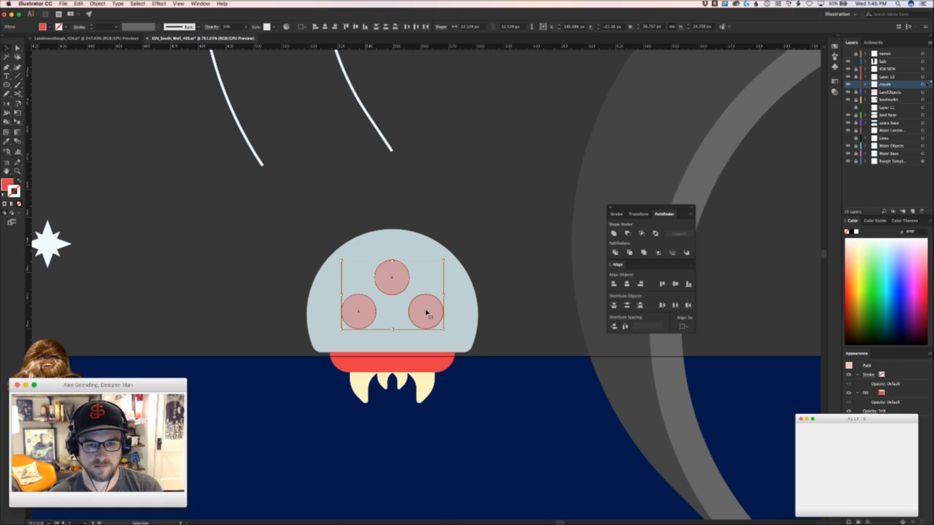
{"action": "left_click_drag", "start_coordinate": [392, 261], "coordinate": [407, 260]}
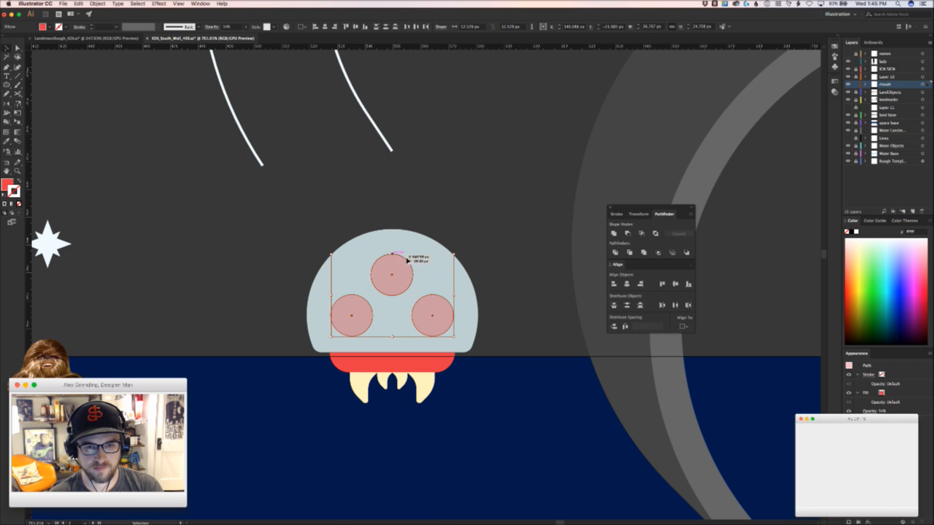
Move the whole creature down from the sky's upper edge into the blue area above the helmet
{"action": "left_click_drag", "start_coordinate": [442, 318], "coordinate": [395, 307]}
{"action": "left_click", "coordinate": [511, 338]}
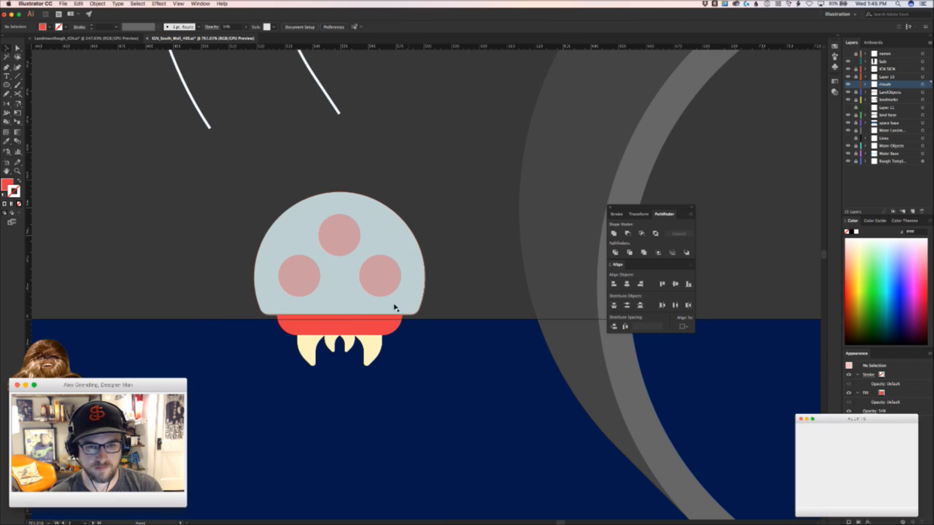
{"action": "left_click_drag", "start_coordinate": [418, 385], "coordinate": [346, 350]}
{"action": "left_click_drag", "start_coordinate": [322, 283], "coordinate": [405, 365]}
{"action": "left_click_drag", "start_coordinate": [366, 324], "coordinate": [369, 426]}
{"action": "scroll", "coordinate": [401, 394], "scroll_direction": "down", "scroll_amount": 4}
{"action": "left_click", "coordinate": [434, 371]}
Restyle the whole creature as an unfilled white outline by sampling a nearby white constellation with the Eyedropper, and deselect it
{"action": "left_click", "coordinate": [367, 288]}
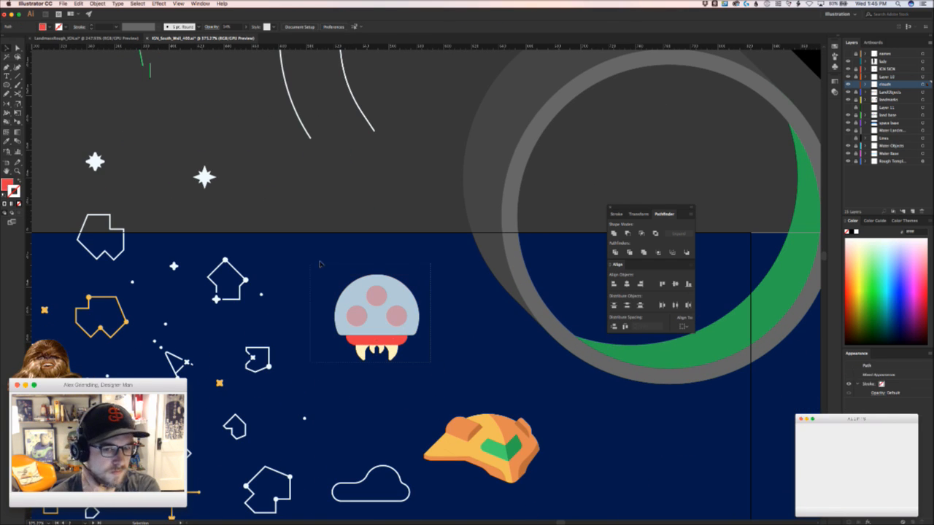
{"action": "key", "text": "a"}
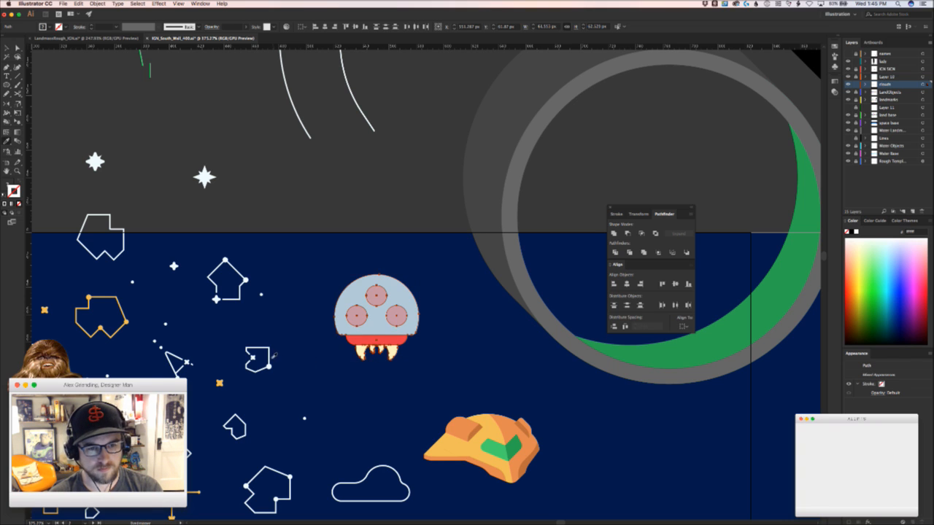
{"action": "left_click", "coordinate": [270, 358]}
{"action": "left_click", "coordinate": [365, 396], "text": "super"}
Scale down the three circles inside the creature's dome together to about 13.7 px wide each
{"action": "key", "text": "z"}
{"action": "left_click_drag", "start_coordinate": [367, 398], "coordinate": [273, 330]}
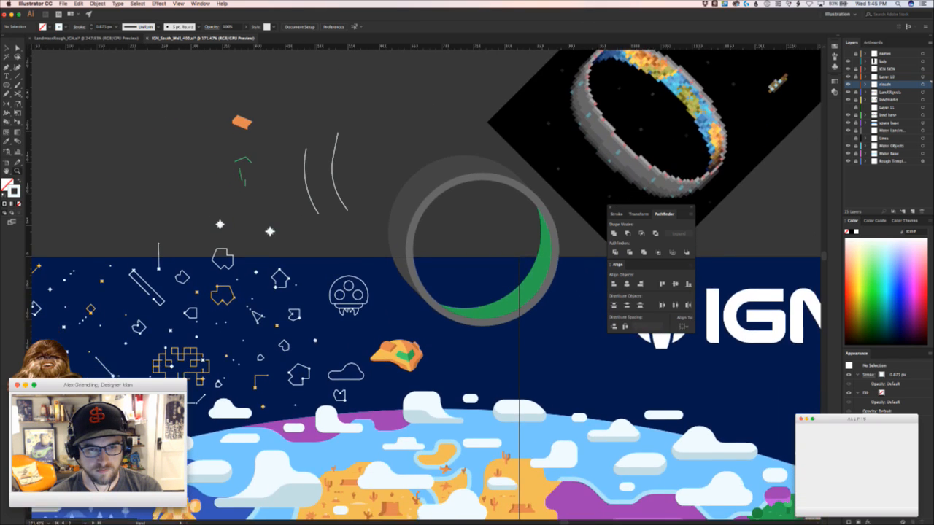
{"action": "left_click_drag", "start_coordinate": [356, 305], "coordinate": [431, 248]}
{"action": "key", "text": "v"}
{"action": "key", "text": "z"}
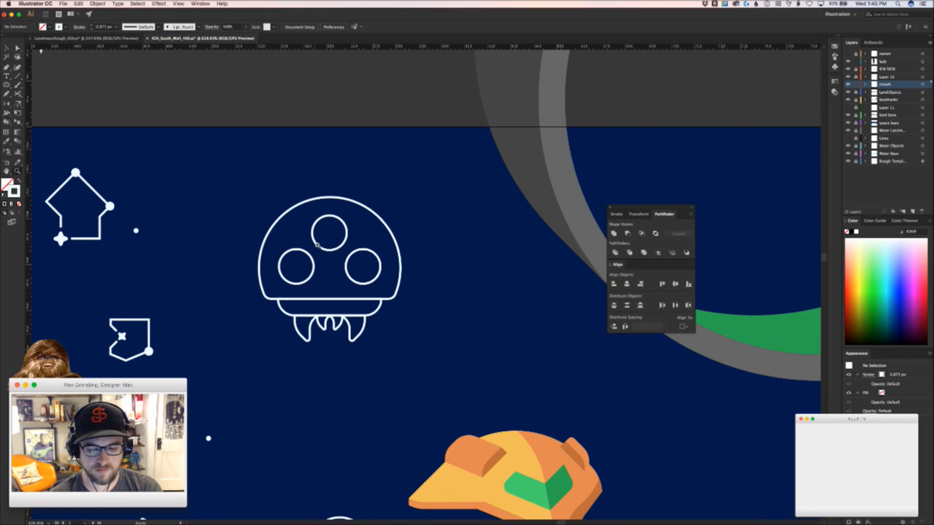
{"action": "left_click_drag", "start_coordinate": [326, 243], "coordinate": [448, 267]}
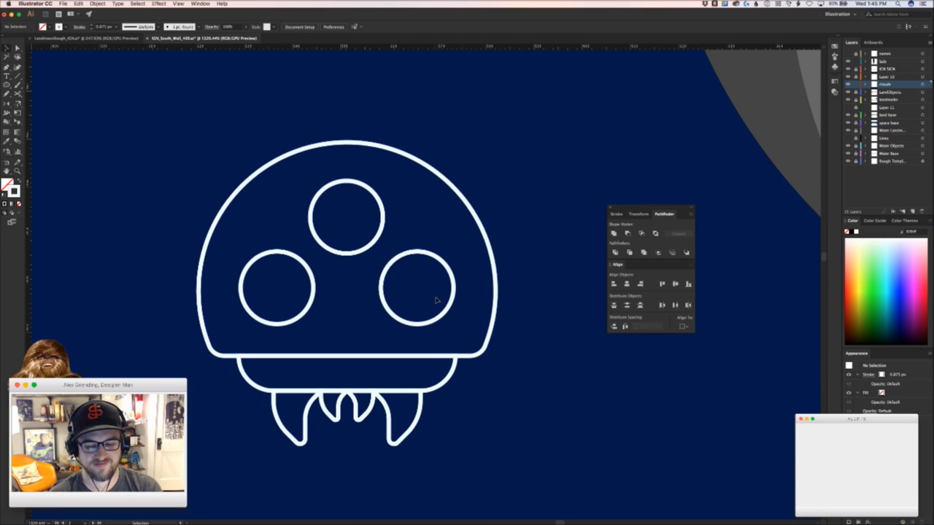
{"action": "left_click_drag", "start_coordinate": [339, 285], "coordinate": [276, 245]}
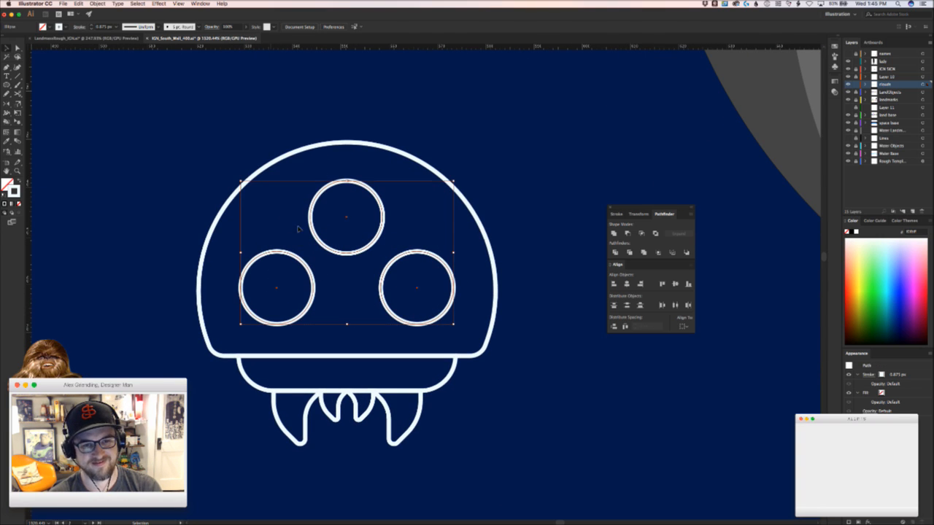
{"action": "left_click_drag", "start_coordinate": [346, 183], "coordinate": [347, 188]}
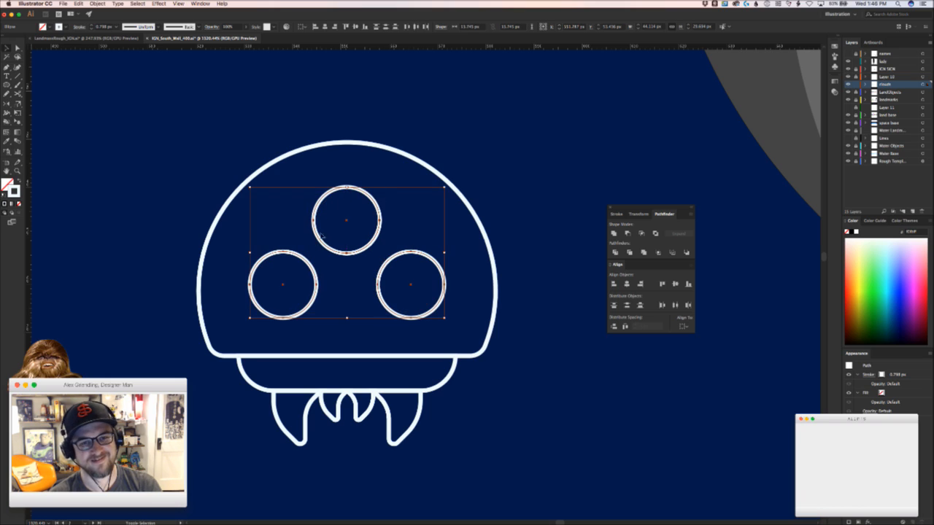
{"action": "left_click", "coordinate": [300, 235]}
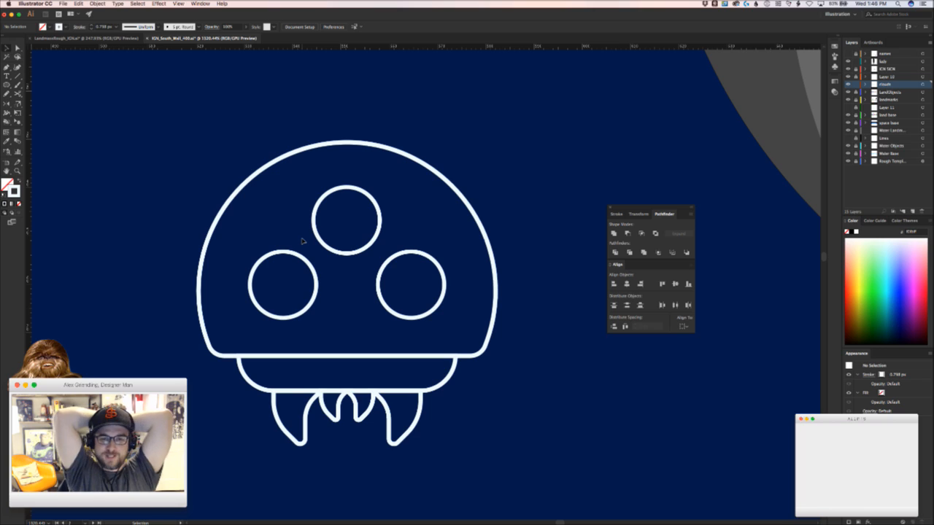
Move the dome's two lower circles slightly down and outward so the three circles are spaced further apart
{"action": "left_click", "coordinate": [315, 293]}
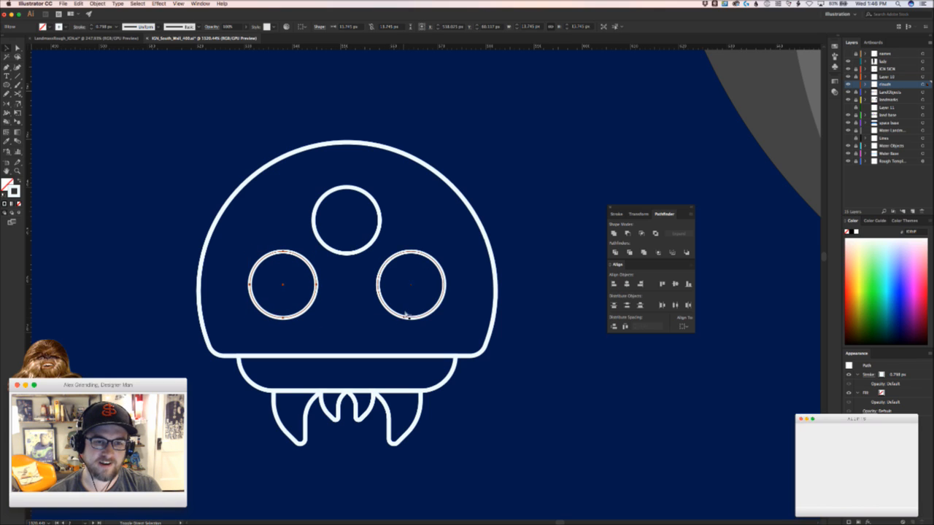
{"action": "key", "text": "Down"}
{"action": "key", "text": "Left"}
{"action": "left_click_drag", "start_coordinate": [418, 291], "coordinate": [423, 295]}
{"action": "left_click", "coordinate": [412, 192]}
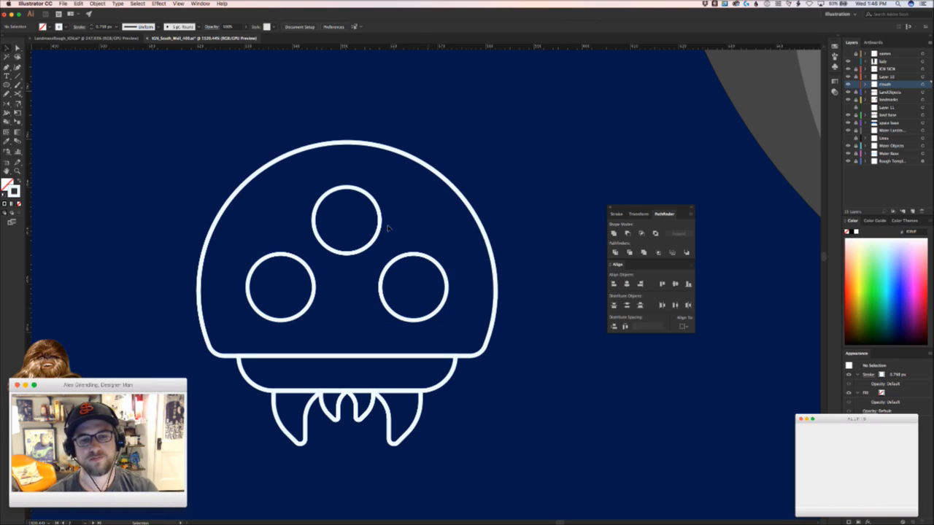
{"action": "left_click", "coordinate": [314, 273]}
{"action": "left_click_drag", "start_coordinate": [314, 274], "coordinate": [313, 268]}
{"action": "scroll", "coordinate": [332, 289], "scroll_direction": "down", "scroll_amount": 5}
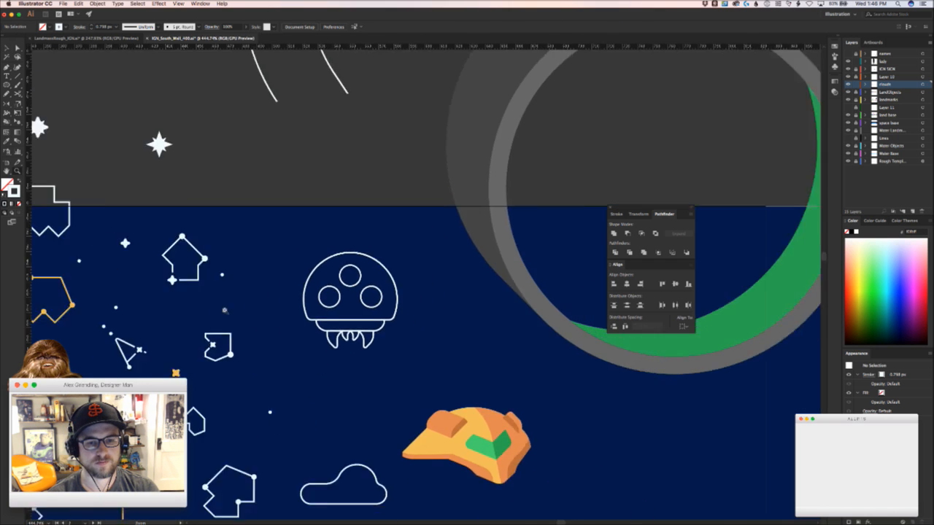
Select the upper anchor points of the creature's two small inner fangs
{"action": "scroll", "coordinate": [350, 299], "scroll_direction": "up", "scroll_amount": 4}
{"action": "key", "text": "a"}
{"action": "left_click_drag", "start_coordinate": [328, 402], "coordinate": [367, 397]}
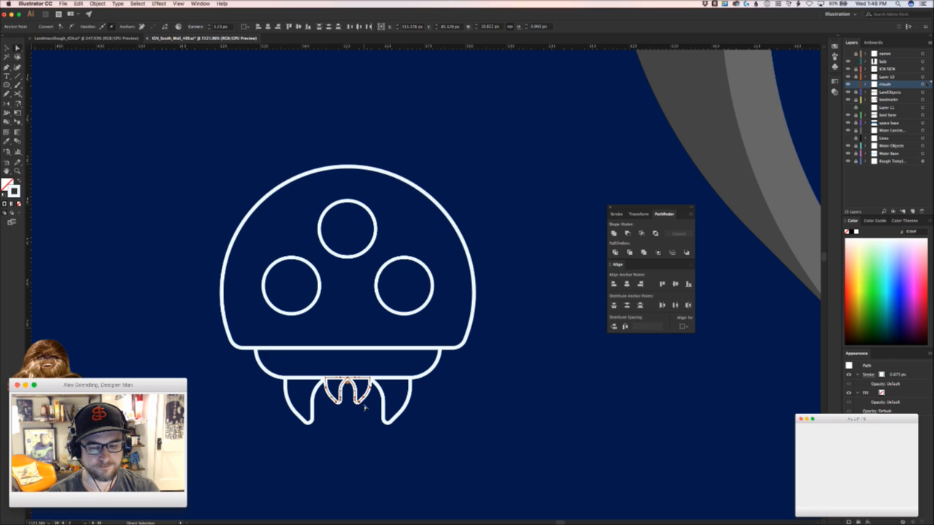
{"action": "left_click", "coordinate": [360, 415]}
{"action": "left_click_drag", "start_coordinate": [357, 419], "coordinate": [405, 366]}
Copy a round white node from a nearby constellation onto the top of the creature's upper circle
{"action": "key", "text": "v"}
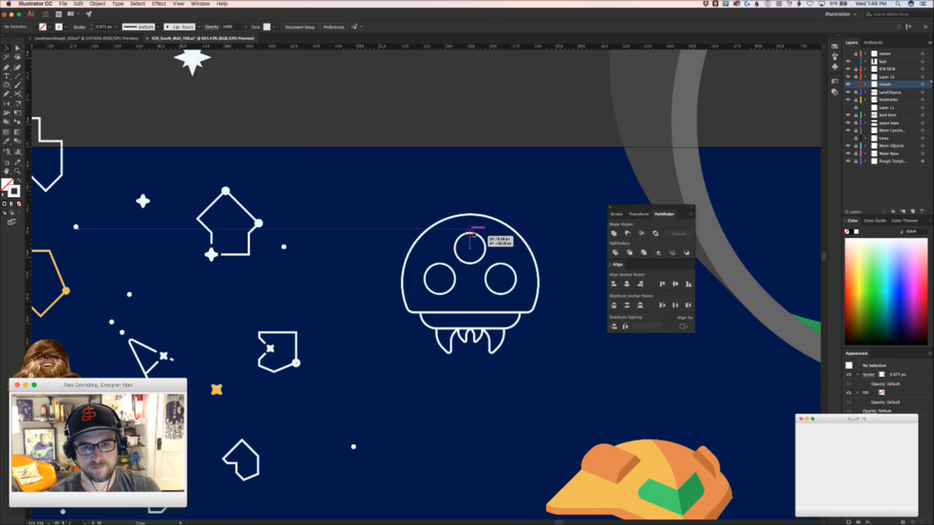
{"action": "left_click_drag", "start_coordinate": [470, 237], "coordinate": [470, 210]}
{"action": "scroll", "coordinate": [482, 258], "scroll_direction": "down", "scroll_amount": 10}
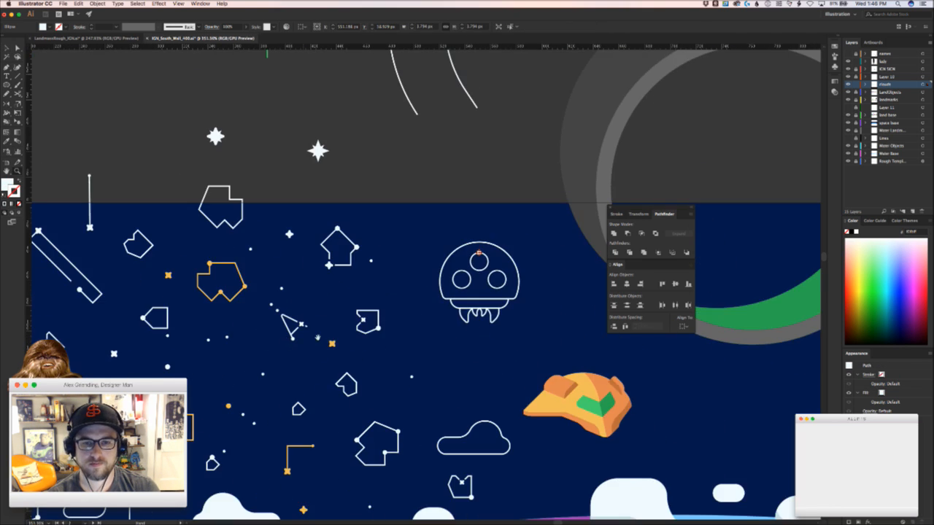
{"action": "left_click", "coordinate": [423, 323]}
{"action": "left_click_drag", "start_coordinate": [410, 327], "coordinate": [350, 320]}
Examine how the outlined creature, helmet and ring sit among the constellations and beside the IGN logo
{"action": "scroll", "coordinate": [343, 323], "scroll_direction": "up", "scroll_amount": 4}
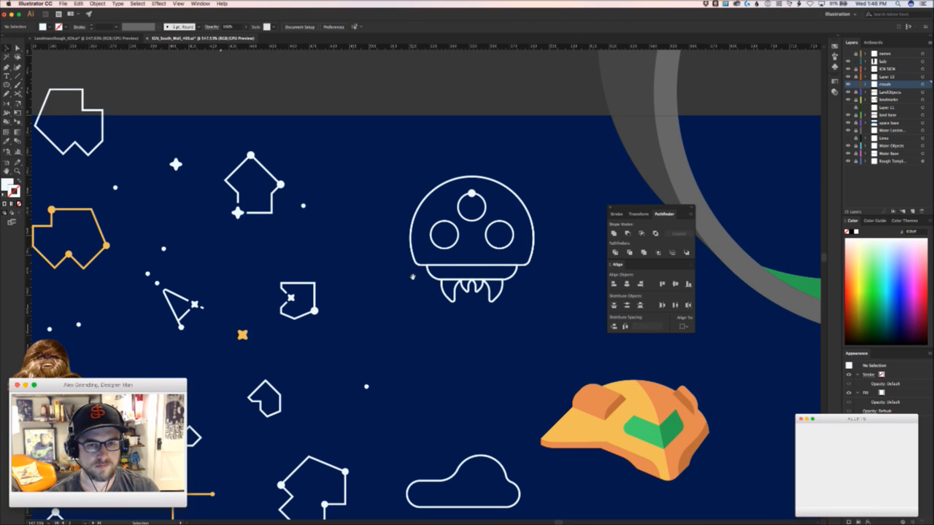
{"action": "scroll", "coordinate": [332, 272], "scroll_direction": "down", "scroll_amount": 5}
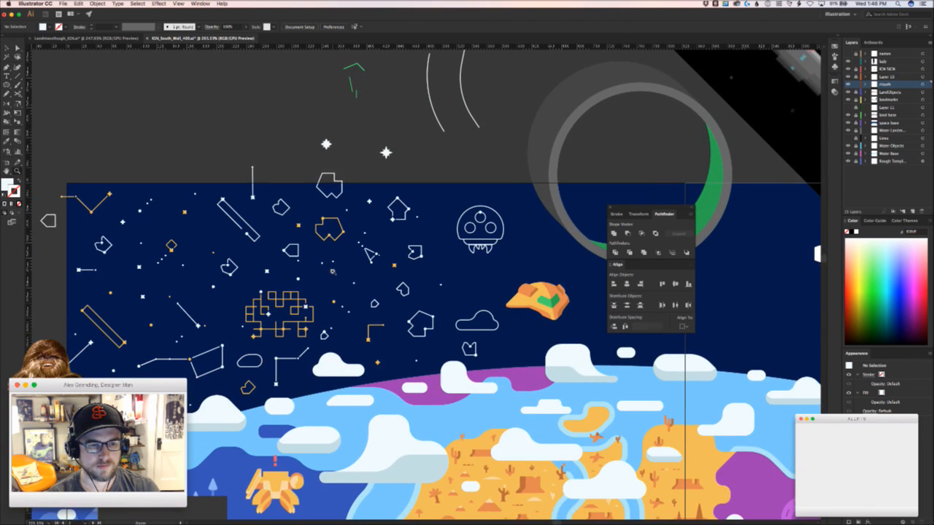
{"action": "scroll", "coordinate": [332, 272], "scroll_direction": "up", "scroll_amount": 1}
{"action": "scroll", "coordinate": [428, 288], "scroll_direction": "down", "scroll_amount": 2}
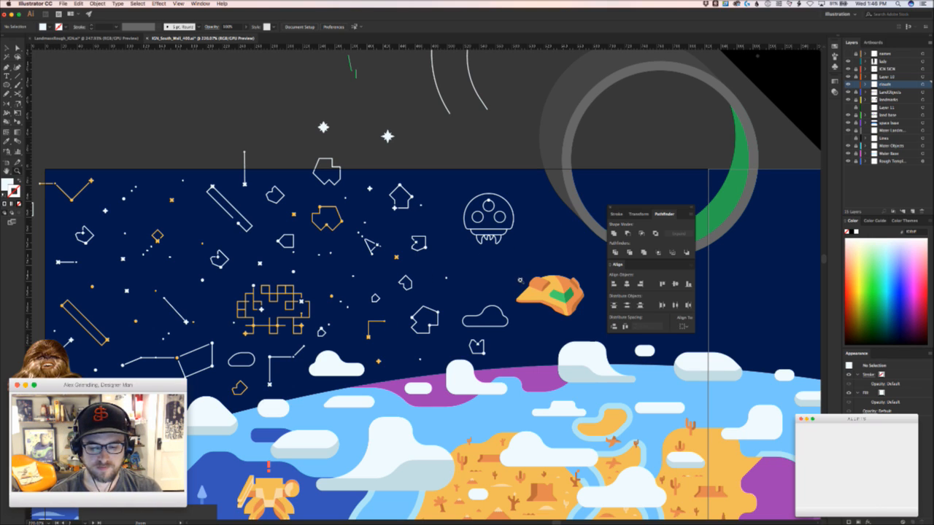
{"action": "key", "text": "super+Tab"}
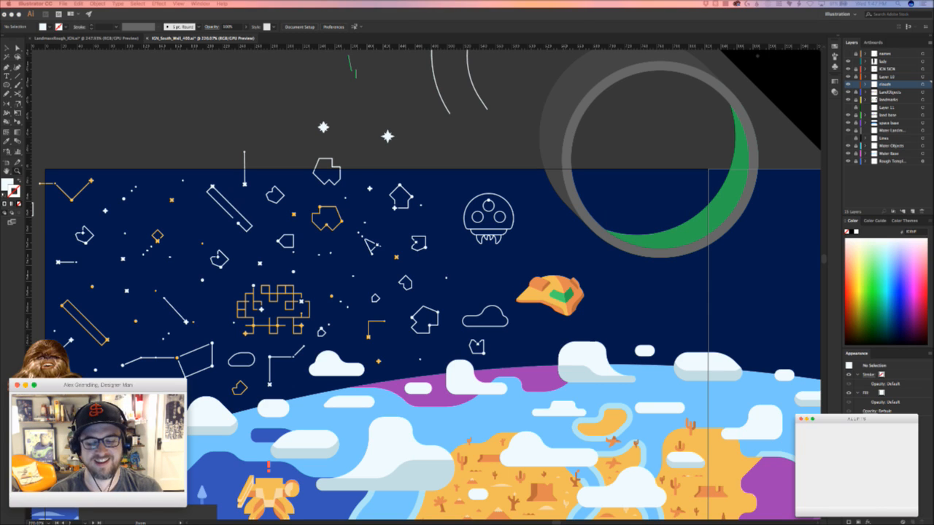
{"action": "left_click", "coordinate": [537, 242]}
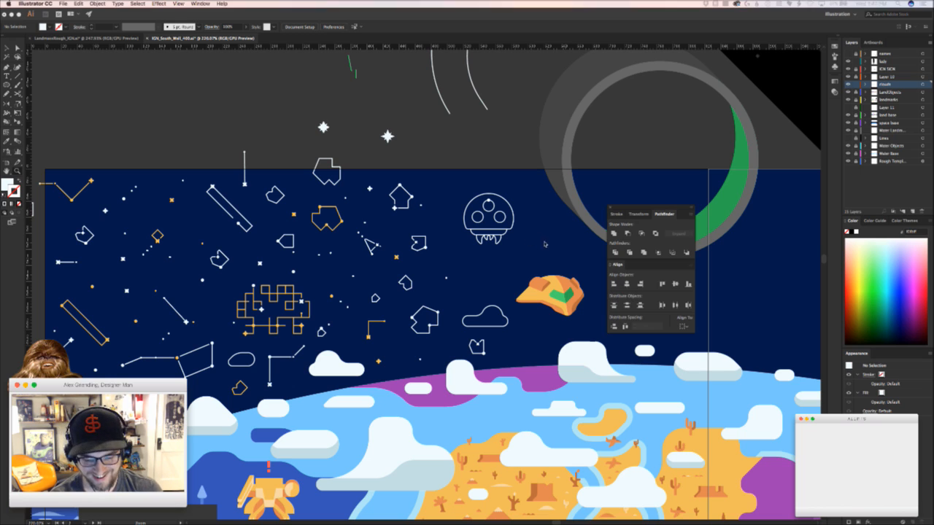
{"action": "key", "text": "v"}
{"action": "left_click_drag", "start_coordinate": [534, 250], "coordinate": [465, 298]}
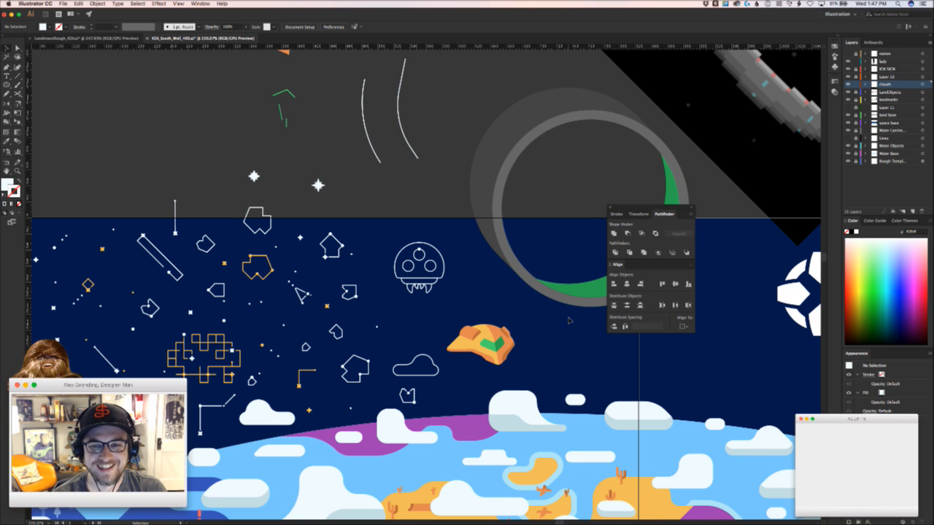
{"action": "left_click_drag", "start_coordinate": [576, 320], "coordinate": [359, 380]}
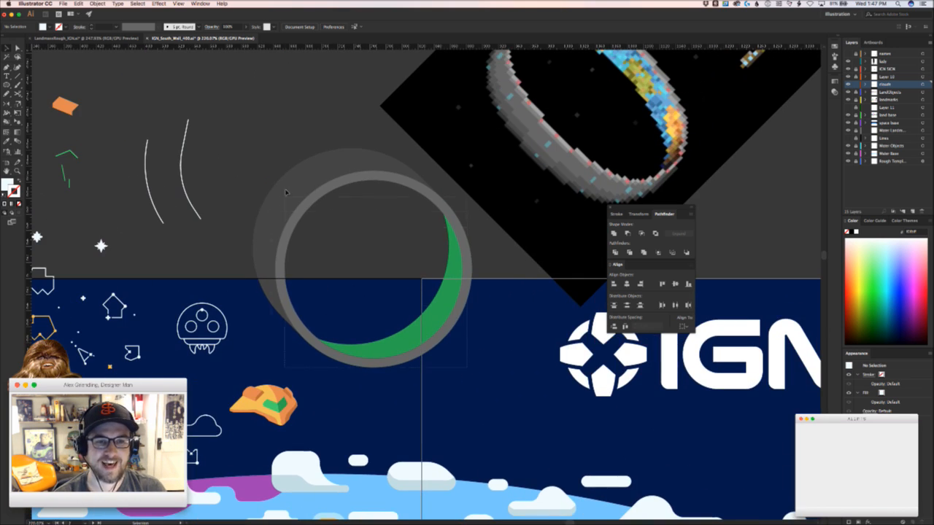
{"action": "left_click_drag", "start_coordinate": [268, 165], "coordinate": [476, 243]}
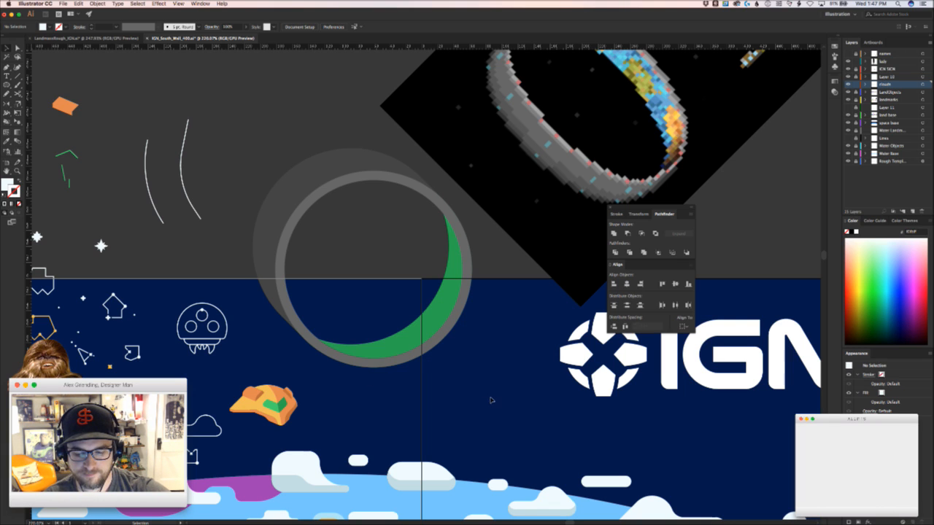
{"action": "scroll", "coordinate": [394, 382], "scroll_direction": "down", "scroll_amount": 5}
{"action": "scroll", "coordinate": [394, 382], "scroll_direction": "left", "scroll_amount": 5}
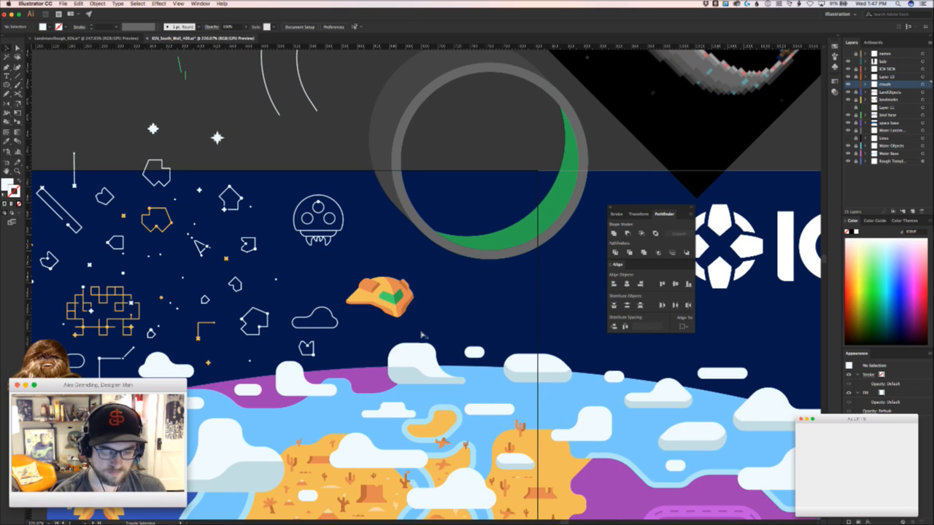
Export the wall's two artboards for the web as separate PNG-24 images clipped to the artboard
{"action": "key", "text": "super+alt+shift+s"}
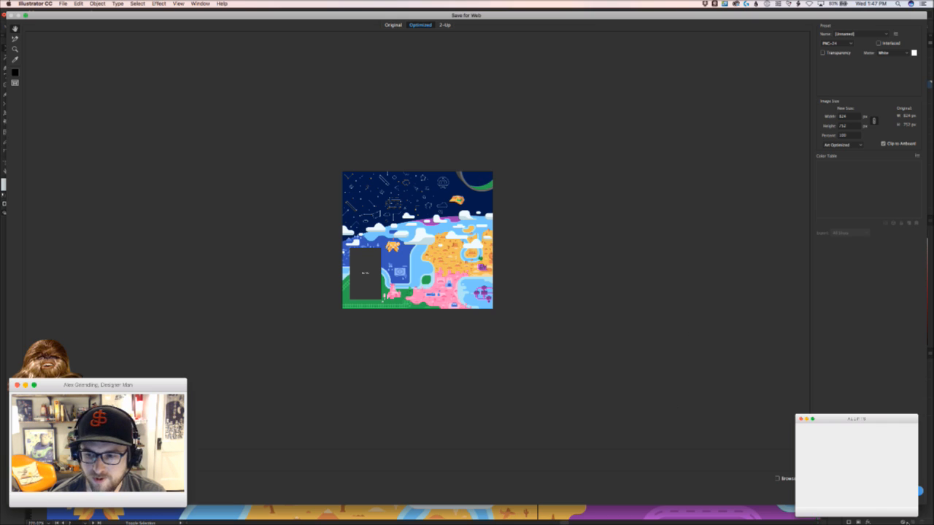
{"action": "left_click", "coordinate": [906, 491]}
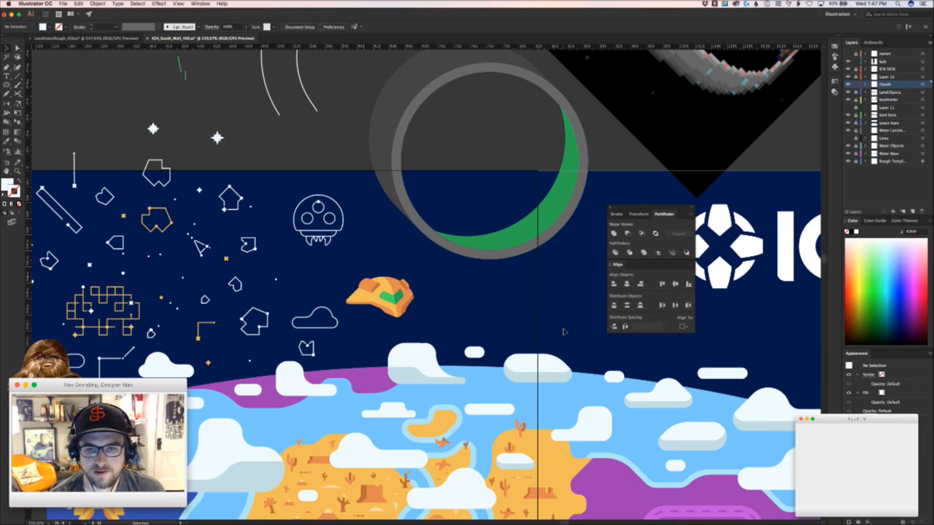
{"action": "key", "text": "alt+shift+super+s"}
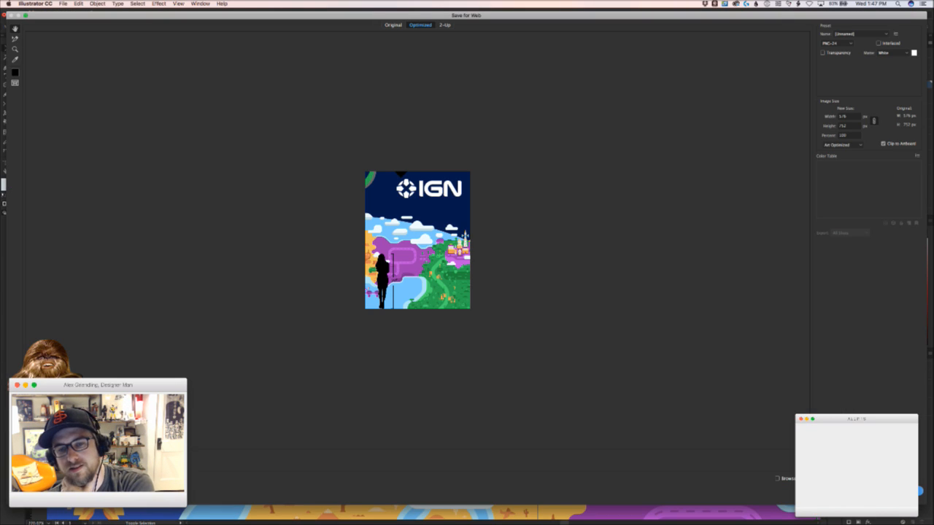
{"action": "left_click", "coordinate": [906, 491]}
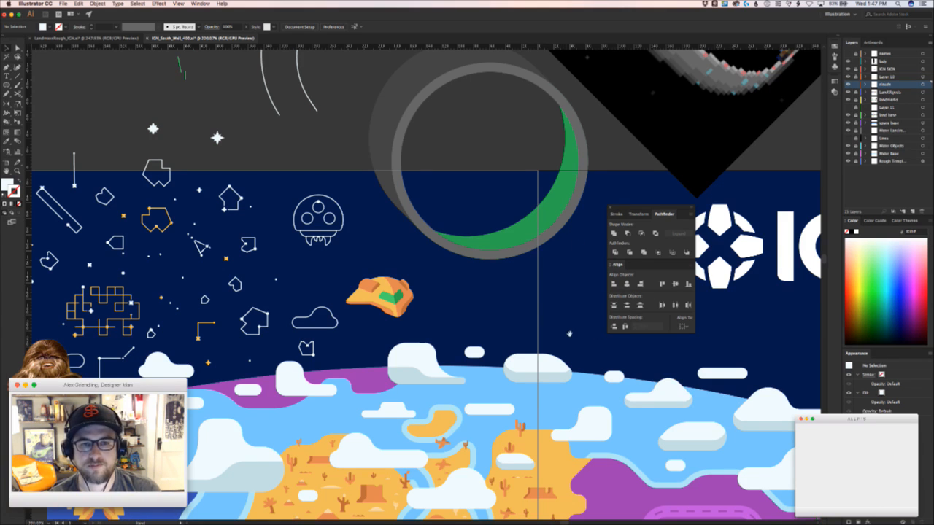
Switch to Finder, dismiss the Kittens folder window, and return to the wall document in Illustrator
{"action": "left_click_drag", "start_coordinate": [560, 325], "coordinate": [316, 307]}
{"action": "key", "text": "super+Tab"}
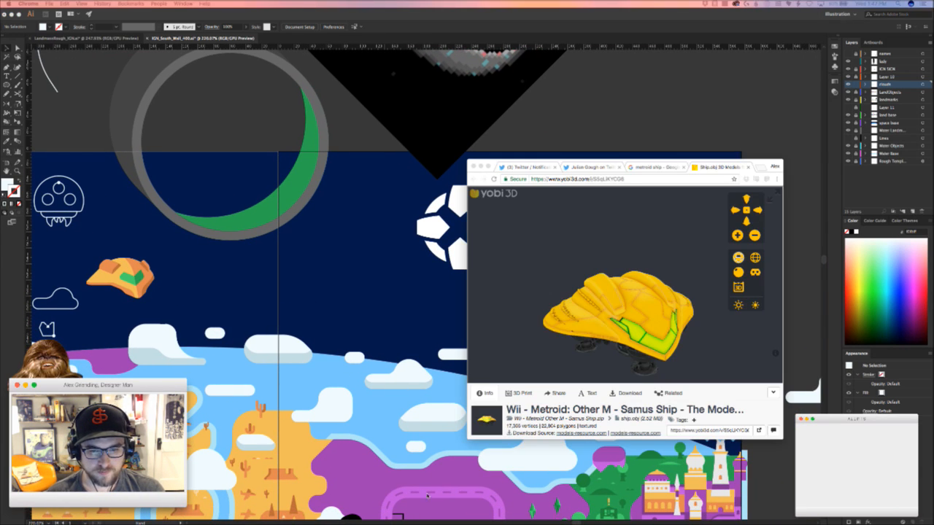
{"action": "key", "text": "super+Tab"}
{"action": "left_click_drag", "start_coordinate": [421, 463], "coordinate": [300, 427]}
{"action": "scroll", "coordinate": [405, 282], "scroll_direction": "down", "scroll_amount": 3}
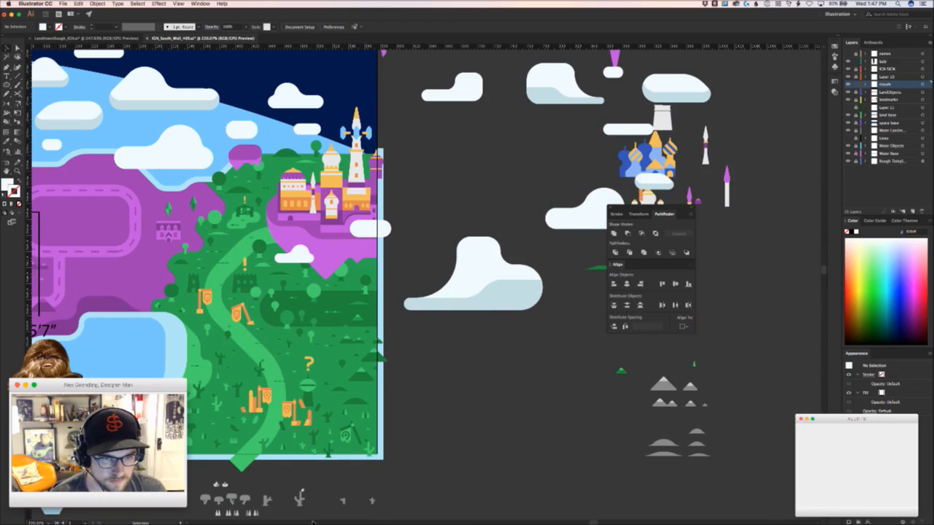
{"action": "key", "text": "super+Tab"}
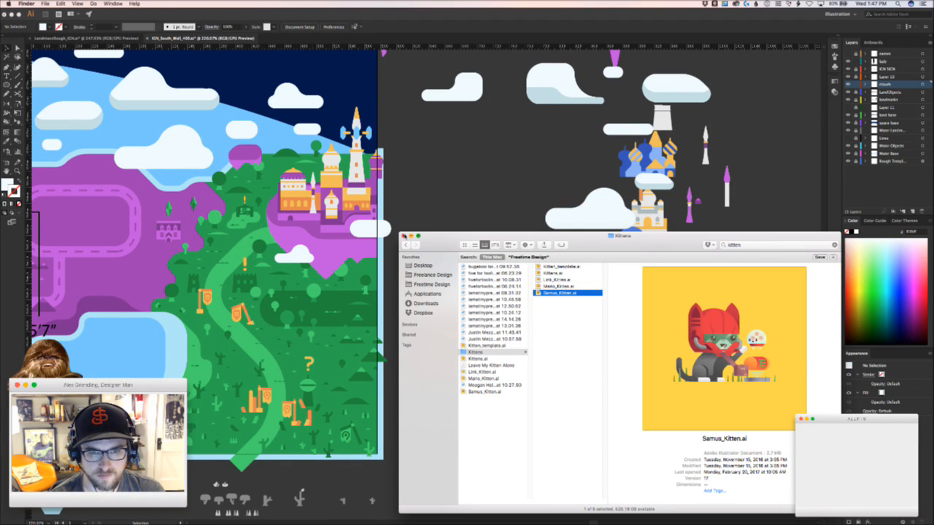
{"action": "left_click", "coordinate": [410, 237]}
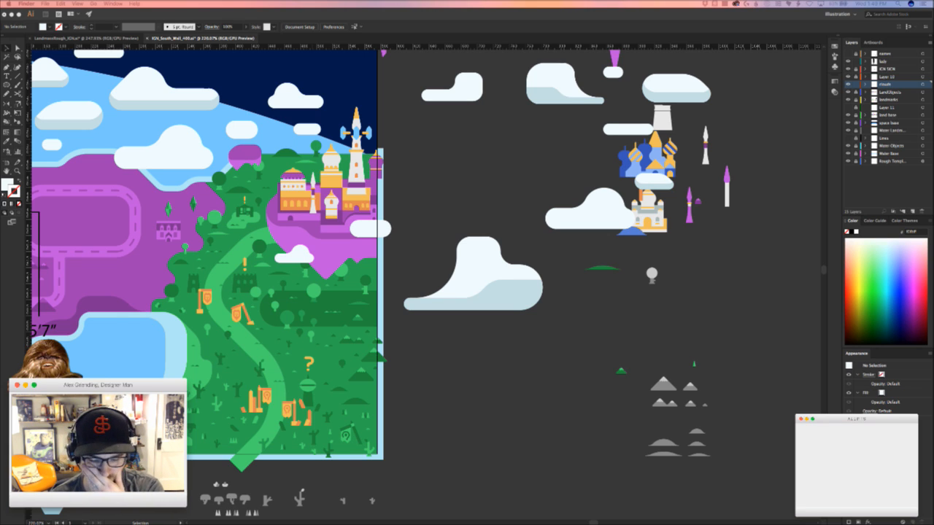
{"action": "left_click", "coordinate": [471, 374]}
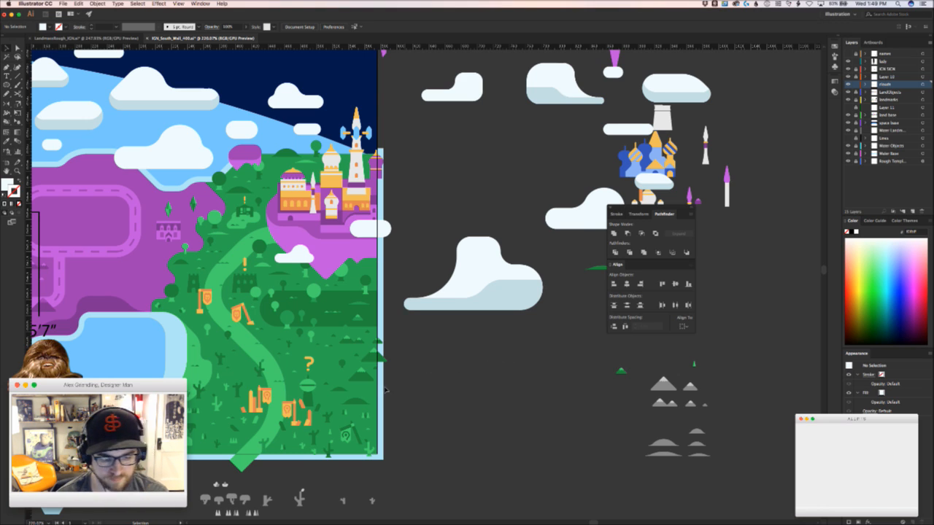
Draw a short 45° line in the sky between the ring and IGN logo, and give it the creature's 0.875 px white stroke
{"action": "left_click_drag", "start_coordinate": [71, 123], "coordinate": [436, 445]}
{"action": "left_click_drag", "start_coordinate": [321, 336], "coordinate": [598, 425]}
{"action": "key", "text": "backslash"}
{"action": "left_click", "coordinate": [378, 345], "text": "shift"}
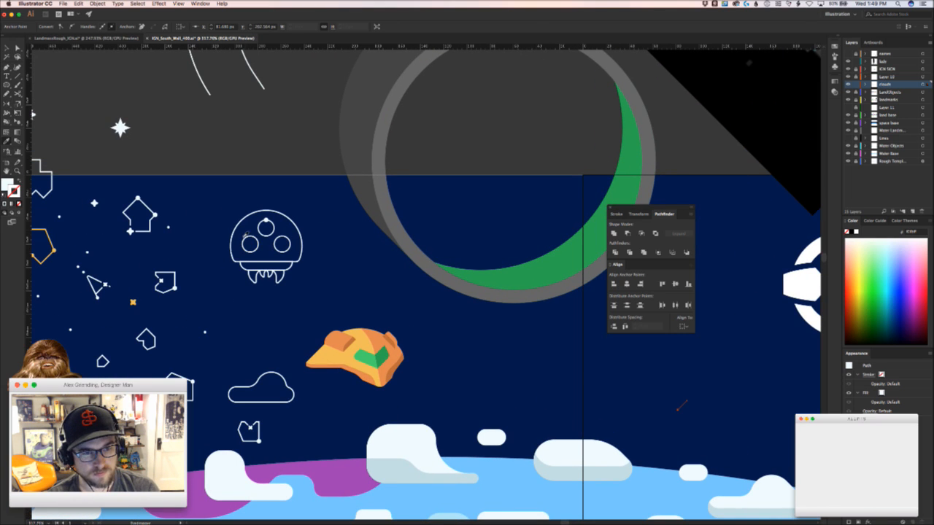
{"action": "key", "text": "shift+x"}
{"action": "left_click_drag", "start_coordinate": [490, 331], "coordinate": [221, 287]}
{"action": "left_click_drag", "start_coordinate": [427, 371], "coordinate": [490, 347]}
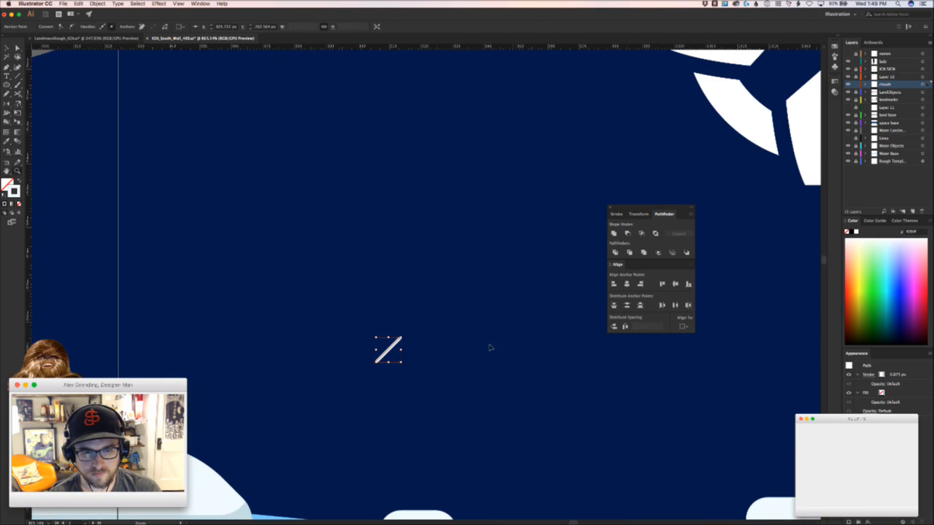
Move the short diagonal line slightly up and to the right in the sky between the ring and the IGN logo
{"action": "key", "text": "v"}
{"action": "left_click", "coordinate": [459, 356]}
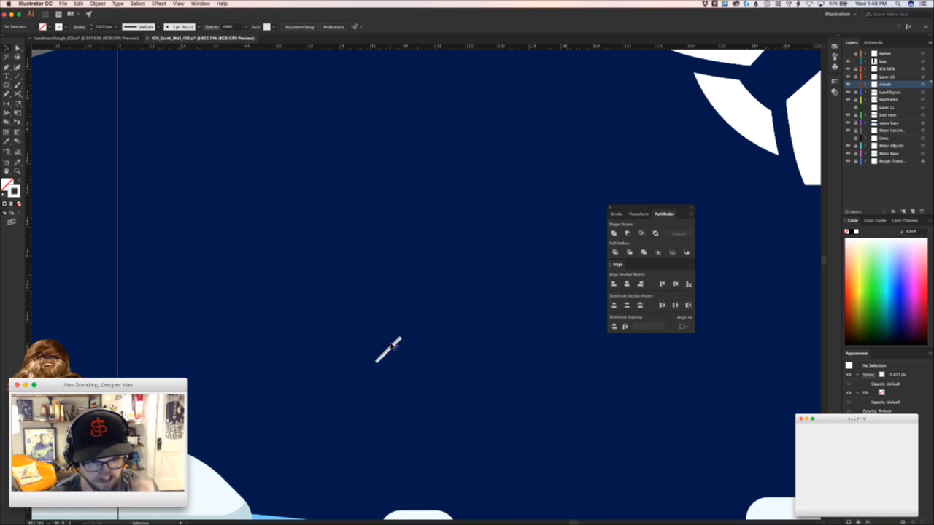
{"action": "left_click_drag", "start_coordinate": [394, 346], "coordinate": [424, 310]}
{"action": "left_click", "coordinate": [435, 349]}
{"action": "left_click_drag", "start_coordinate": [434, 354], "coordinate": [287, 344]}
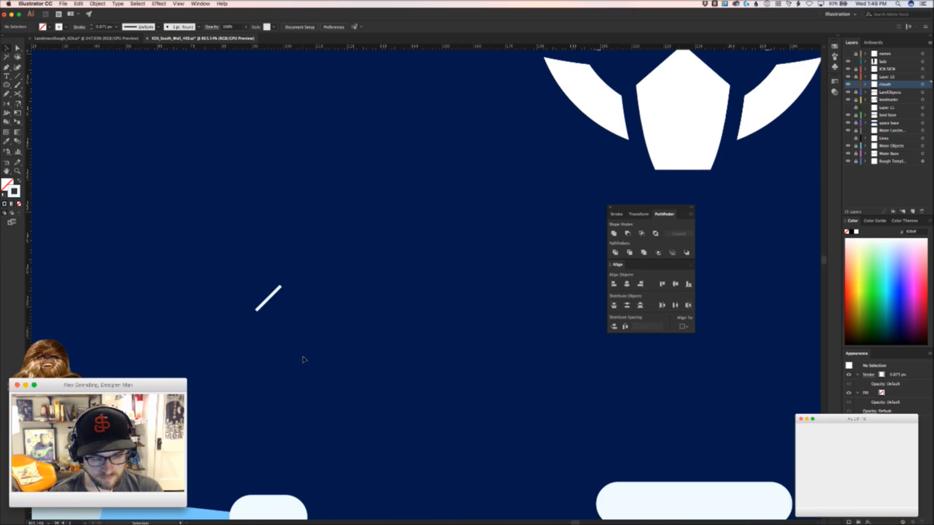
Rotate the short diagonal line by 11.25° so it stands steeper
{"action": "left_click", "coordinate": [275, 292]}
{"action": "key", "text": "a"}
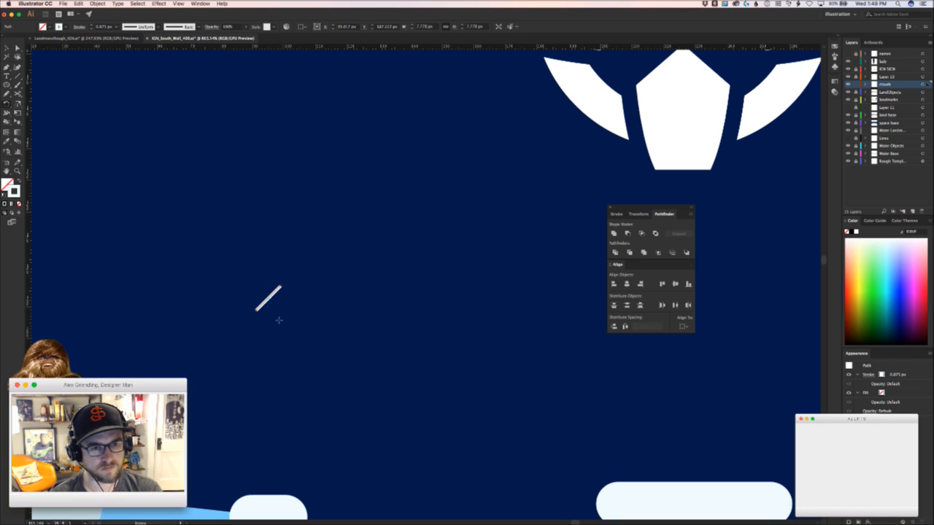
{"action": "double_click", "coordinate": [7, 104]}
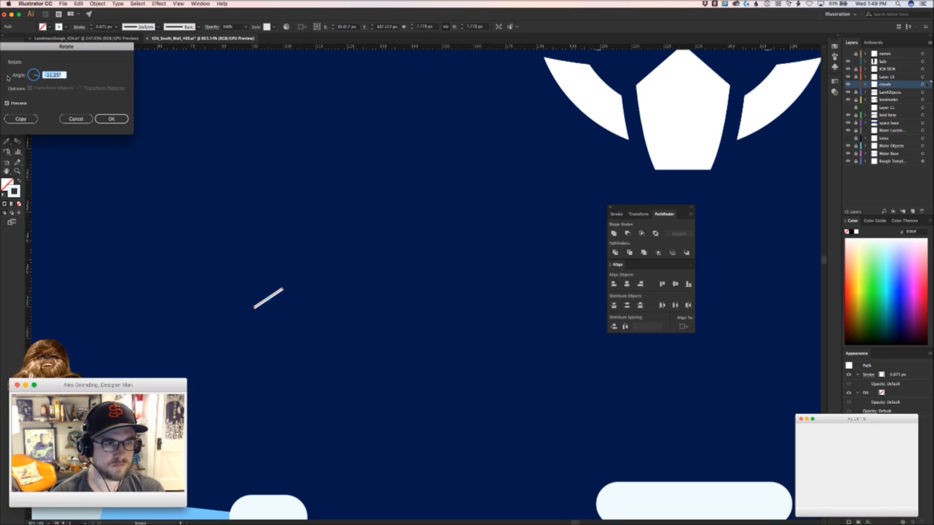
{"action": "key", "text": "Left"}
{"action": "key", "text": "Right"}
{"action": "key", "text": "BackSpace"}
{"action": "key", "text": "Return"}
Draw a square standing on its corner below the short line and remove its upper corner, leaving a V about 33 px wide
{"action": "key", "text": "v"}
{"action": "key", "text": "z"}
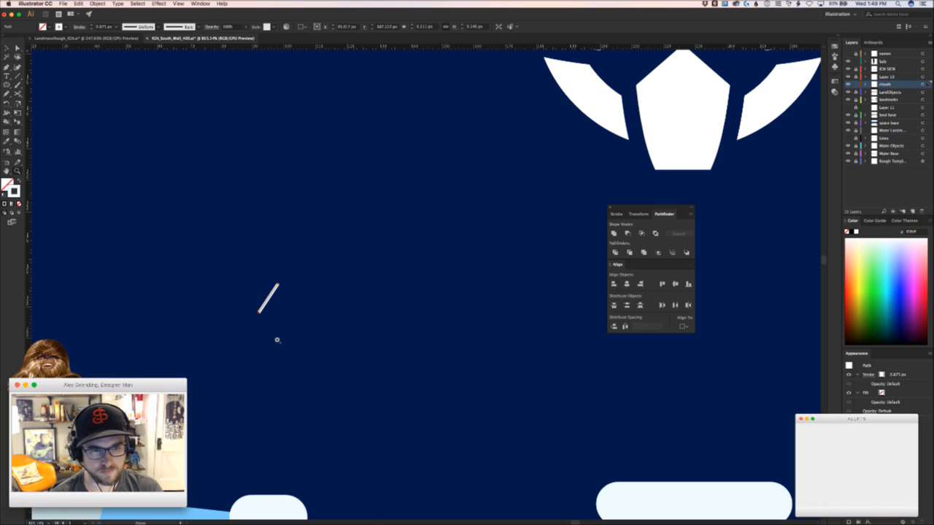
{"action": "left_click", "coordinate": [277, 340]}
{"action": "key", "text": "v"}
{"action": "left_click_drag", "start_coordinate": [443, 332], "coordinate": [339, 321]}
{"action": "left_click", "coordinate": [265, 364]}
{"action": "key", "text": "m"}
{"action": "key", "text": "a"}
{"action": "left_click_drag", "start_coordinate": [287, 245], "coordinate": [256, 285]}
{"action": "key", "text": "Delete"}
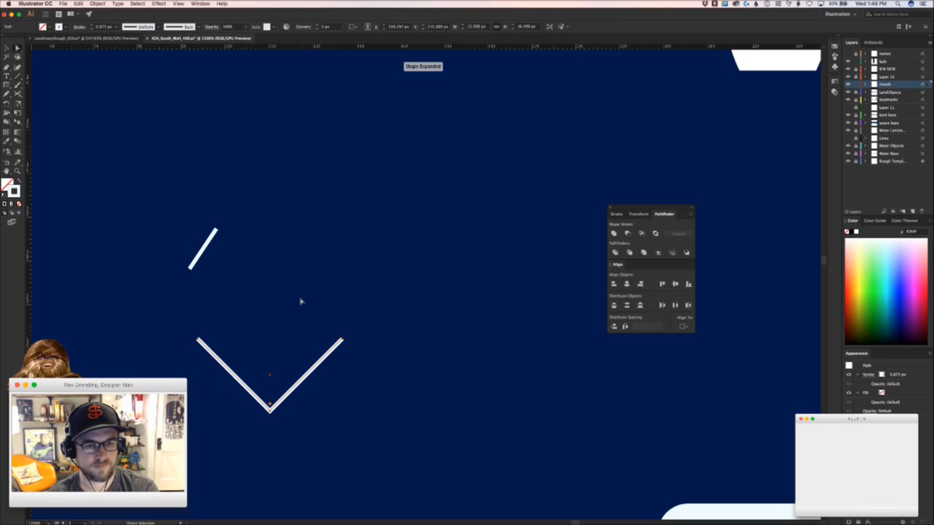
Move the V so its left end snaps to the lower end of the short line
{"action": "left_click", "coordinate": [343, 288]}
{"action": "key", "text": "v"}
{"action": "left_click_drag", "start_coordinate": [355, 307], "coordinate": [199, 389]}
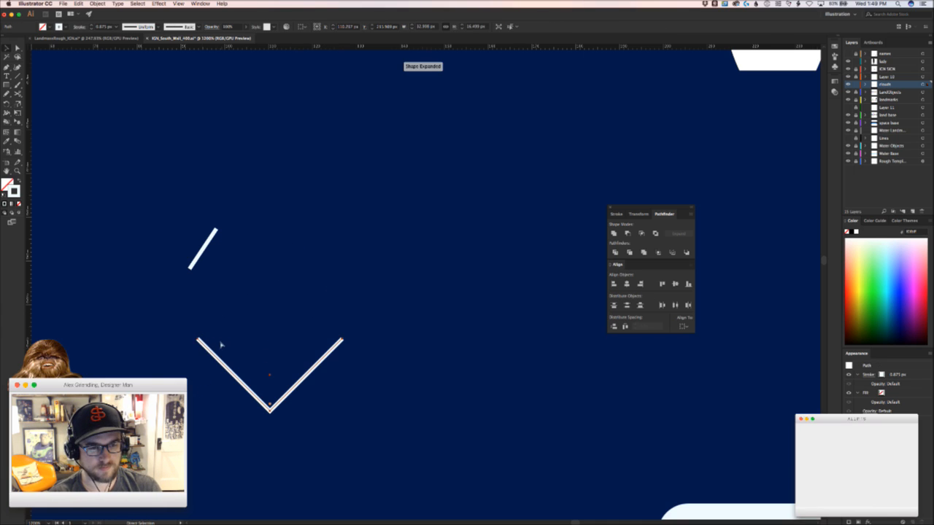
{"action": "left_click_drag", "start_coordinate": [198, 338], "coordinate": [190, 268]}
{"action": "left_click", "coordinate": [262, 243]}
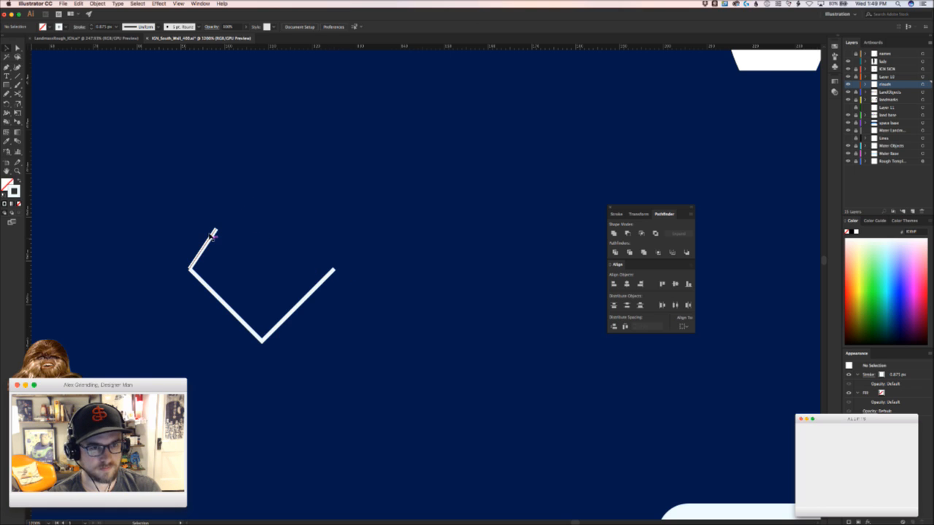
Place a mirrored copy of the short line on the V's right end
{"action": "left_click_drag", "start_coordinate": [213, 233], "coordinate": [323, 238]}
{"action": "key", "text": "v"}
{"action": "left_click_drag", "start_coordinate": [372, 268], "coordinate": [334, 268]}
{"action": "left_click", "coordinate": [360, 284]}
{"action": "key", "text": "z"}
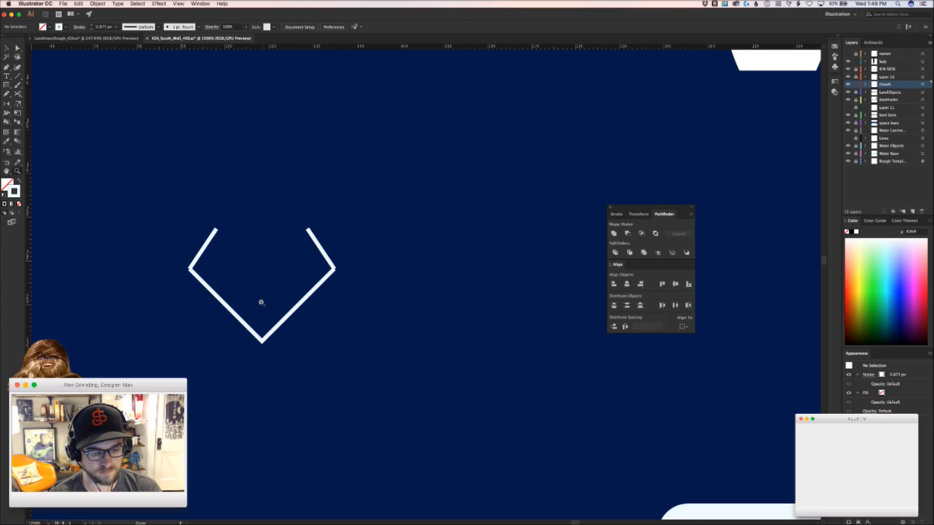
Duplicate the V straight up so the copy crosses the two short lines
{"action": "left_click_drag", "start_coordinate": [262, 301], "coordinate": [322, 236]}
{"action": "key", "text": "v"}
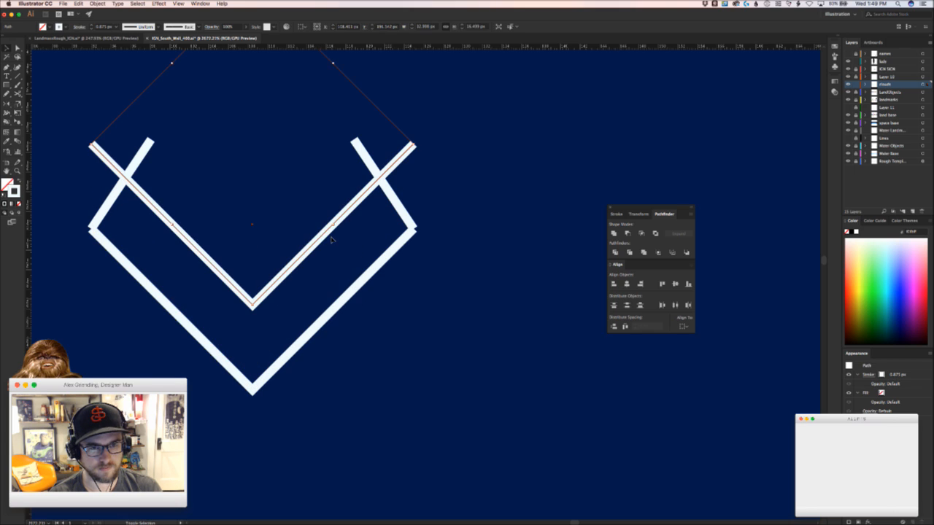
{"action": "key", "text": "a"}
{"action": "left_click_drag", "start_coordinate": [98, 122], "coordinate": [79, 154]}
{"action": "key", "text": "r"}
{"action": "double_click", "coordinate": [6, 104]}
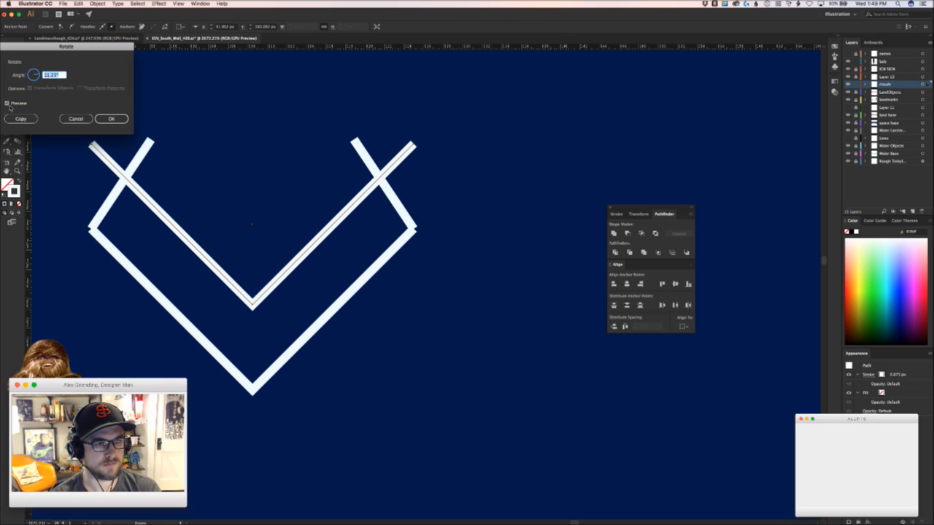
{"action": "left_click", "coordinate": [7, 104]}
{"action": "left_click", "coordinate": [76, 119]}
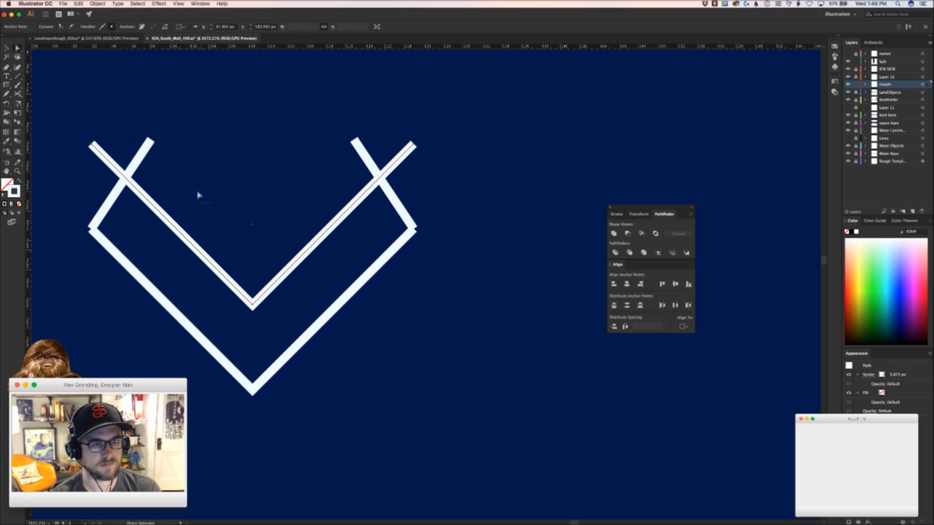
Split the upper V at its corner and rotate its left arm by 11.25° to a shallower slope
{"action": "key", "text": "Delete"}
{"action": "key", "text": "ctrl+z"}
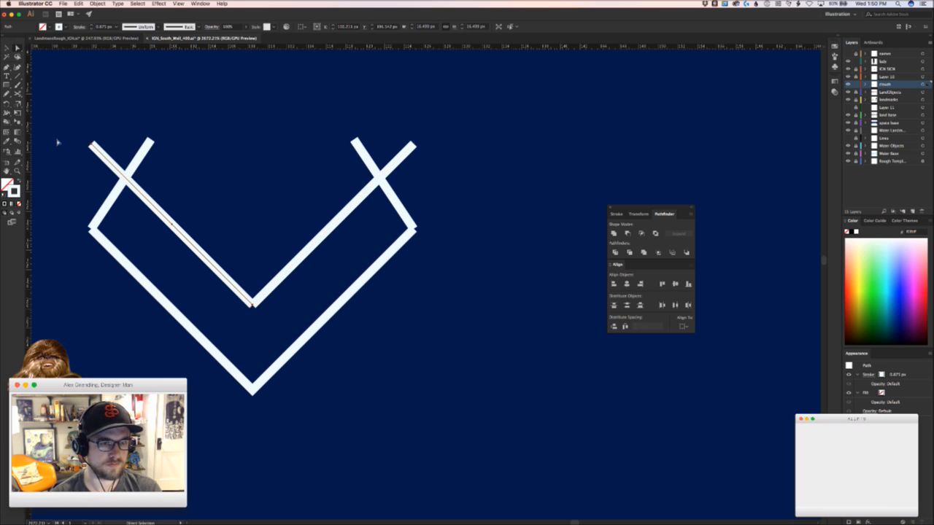
{"action": "double_click", "coordinate": [6, 103]}
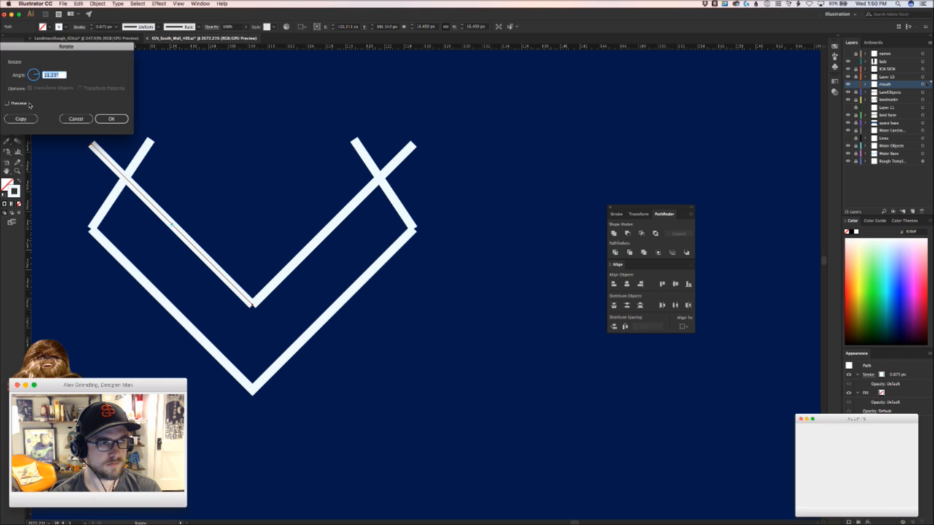
{"action": "left_click", "coordinate": [6, 104]}
{"action": "left_click", "coordinate": [110, 119]}
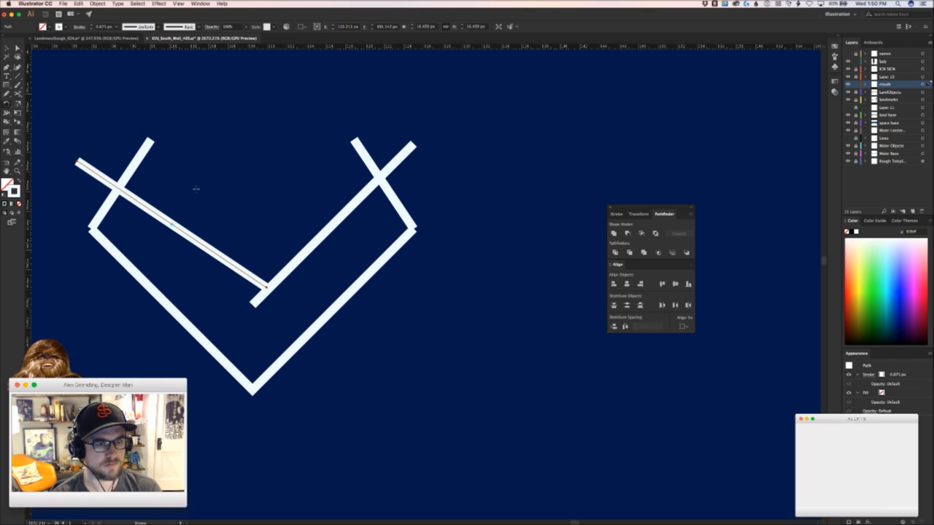
Move the rotated arm so its lower end sits directly above the lower V's corner, and delete the upper V's unrotated right arm
{"action": "key", "text": "a"}
{"action": "left_click_drag", "start_coordinate": [268, 289], "coordinate": [252, 391]}
{"action": "key", "text": "v"}
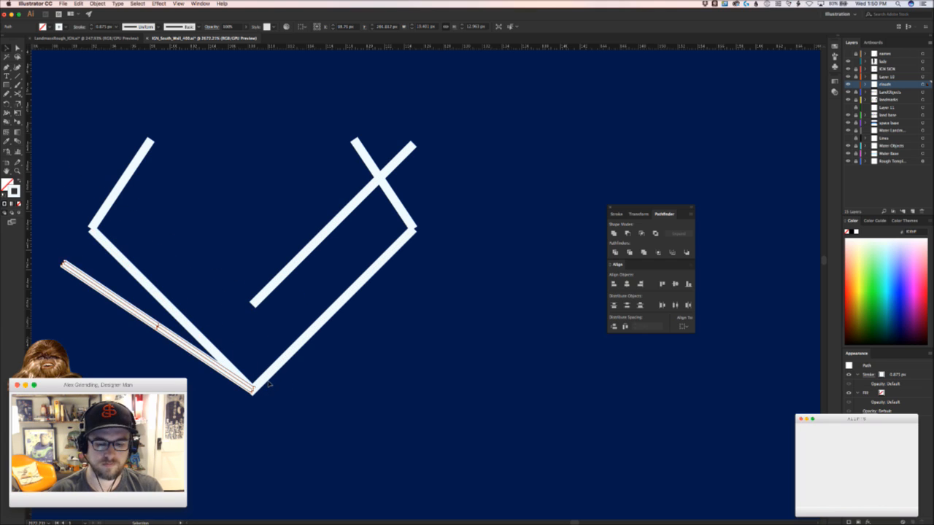
{"action": "key", "text": "super+z"}
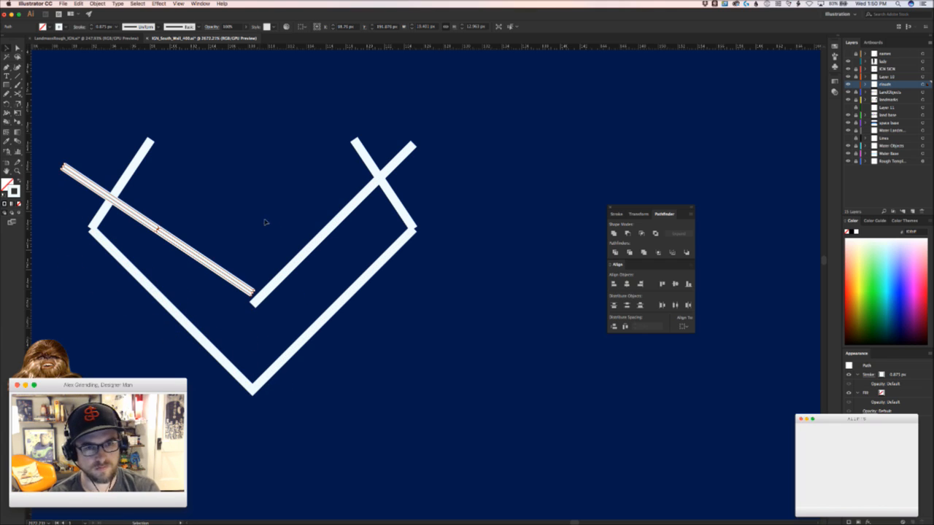
{"action": "left_click", "coordinate": [305, 248]}
{"action": "key", "text": "Delete"}
Add a mirrored copy of the rotated arm and snap its lower end to the original's, forming a shallow V
{"action": "left_click", "coordinate": [217, 264]}
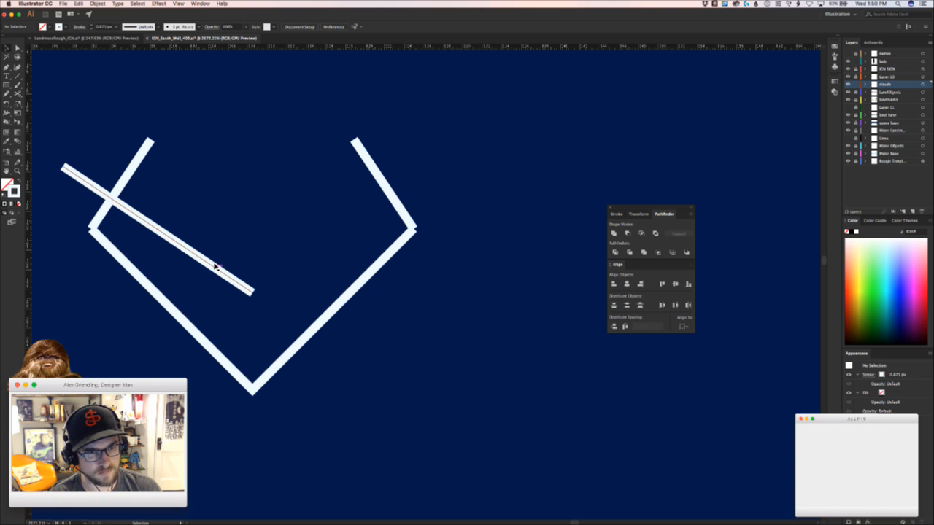
{"action": "key", "text": "super+c"}
{"action": "key", "text": "super+v"}
{"action": "left_click_drag", "start_coordinate": [493, 345], "coordinate": [454, 333]}
{"action": "key", "text": "a"}
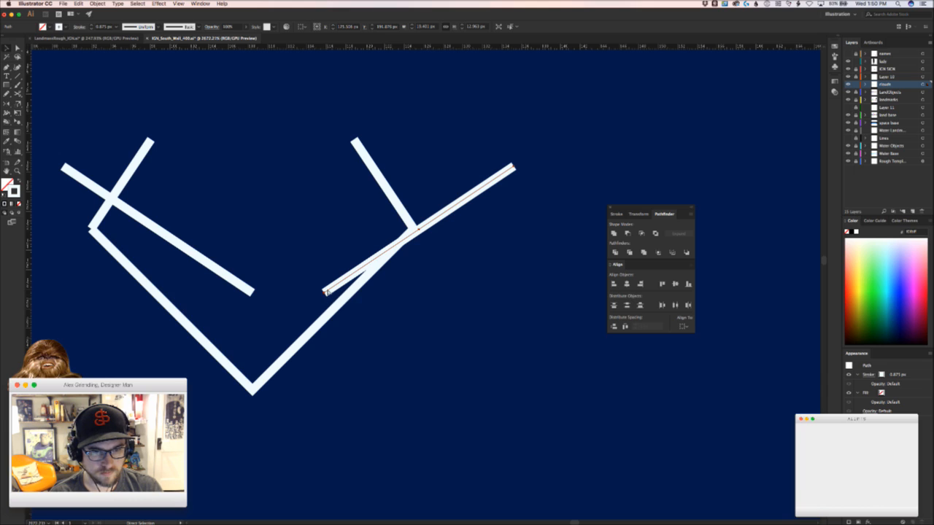
{"action": "left_click_drag", "start_coordinate": [323, 293], "coordinate": [252, 291]}
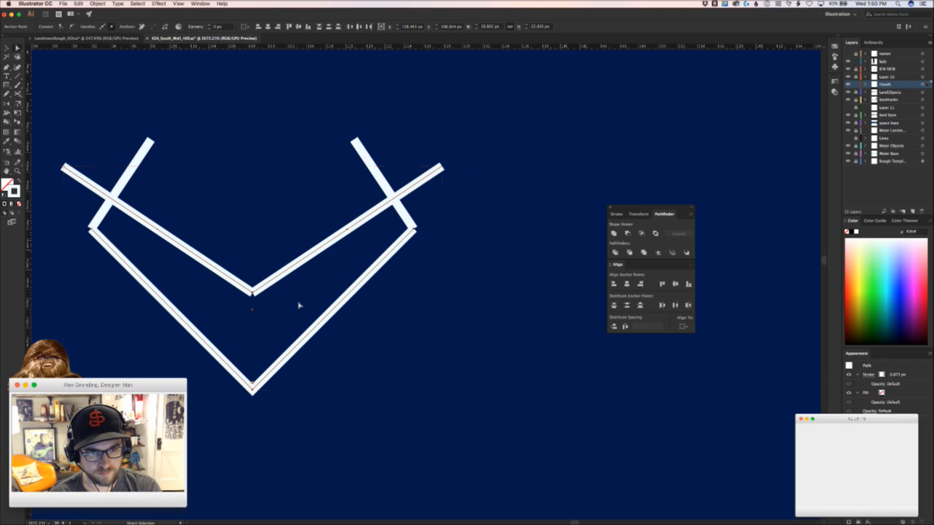
Join the two arms of the shallow V at their shared lower point
{"action": "key", "text": "super+shift+a"}
{"action": "left_click_drag", "start_coordinate": [258, 272], "coordinate": [246, 298]}
{"action": "key", "text": "super+j"}
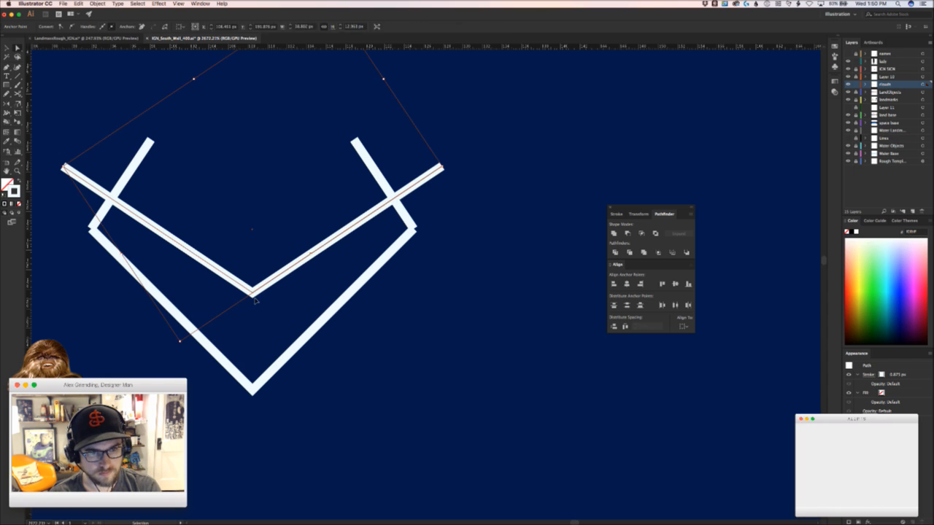
Join the right and left short lines to the ends of the lower V as one continuous path
{"action": "left_click", "coordinate": [481, 175]}
{"action": "left_click_drag", "start_coordinate": [429, 205], "coordinate": [403, 239]}
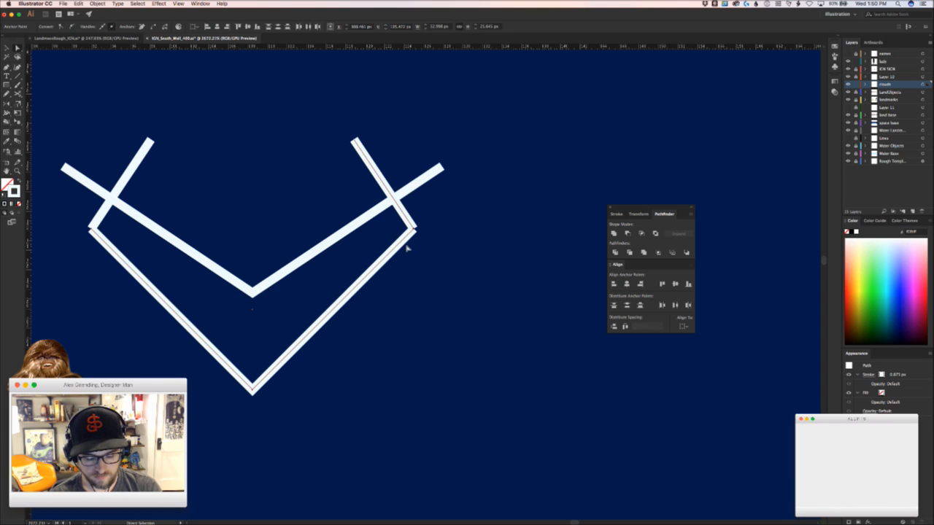
{"action": "key", "text": "super+j"}
{"action": "key", "text": "super+shift+a"}
{"action": "left_click_drag", "start_coordinate": [75, 216], "coordinate": [107, 242]}
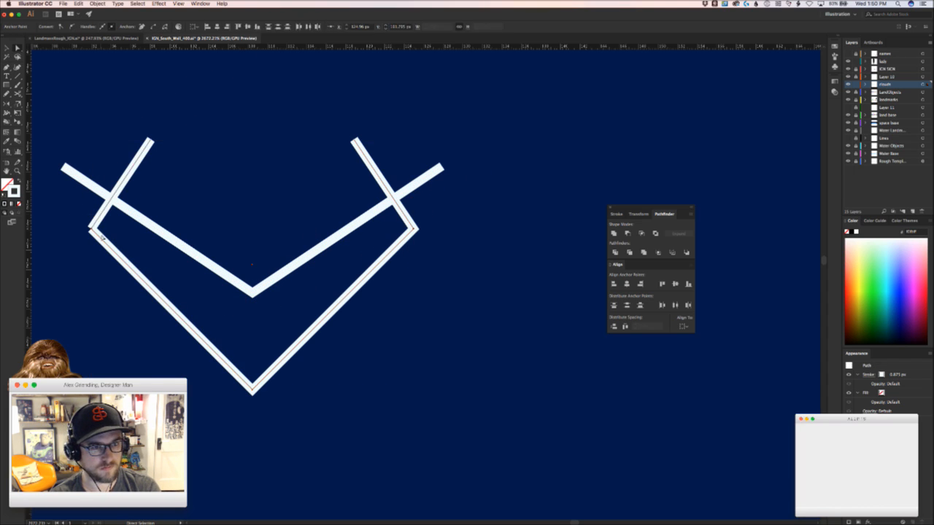
{"action": "key", "text": "super+j"}
{"action": "key", "text": "super+shift+a"}
Examine the V-shaped outline's size and position between the ring and the IGN logo
{"action": "left_click_drag", "start_coordinate": [301, 269], "coordinate": [241, 267]}
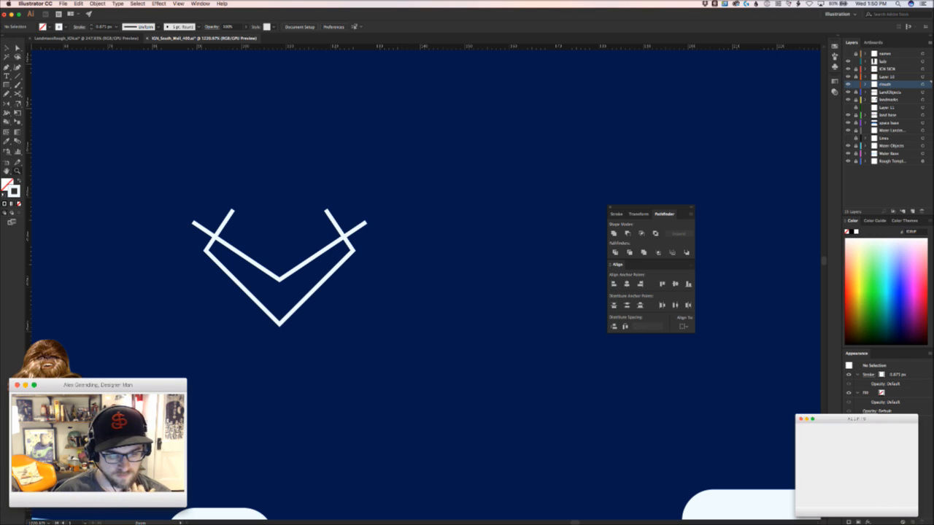
{"action": "key", "text": "super+Tab"}
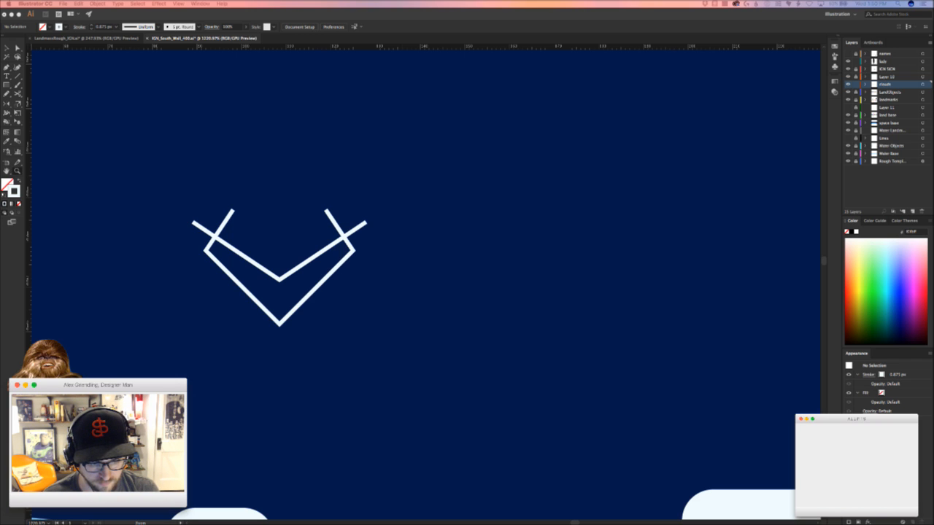
{"action": "left_click", "coordinate": [454, 346]}
{"action": "left_click_drag", "start_coordinate": [454, 346], "coordinate": [319, 332]}
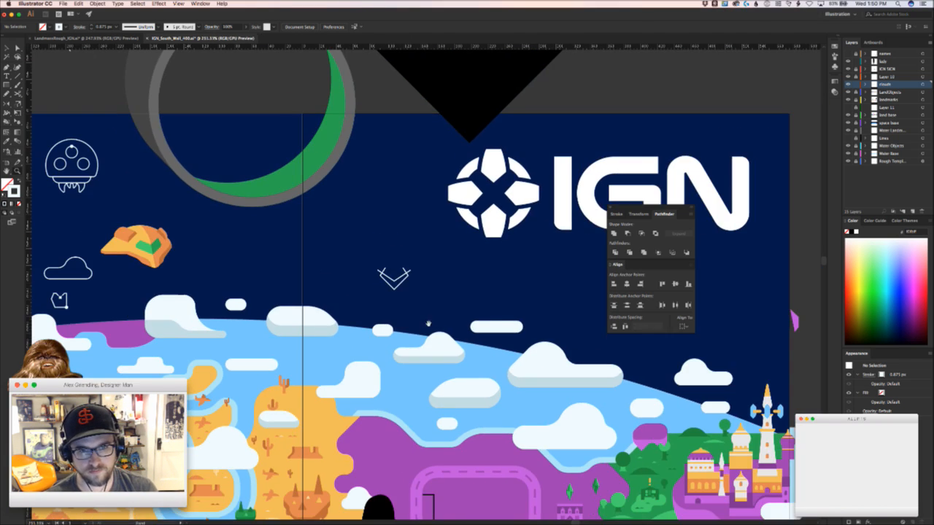
{"action": "mouse_move", "coordinate": [429, 323]}
{"action": "left_mouse_down"}
{"action": "mouse_move", "coordinate": [532, 393]}
{"action": "mouse_move", "coordinate": [434, 390]}
{"action": "left_mouse_up"}
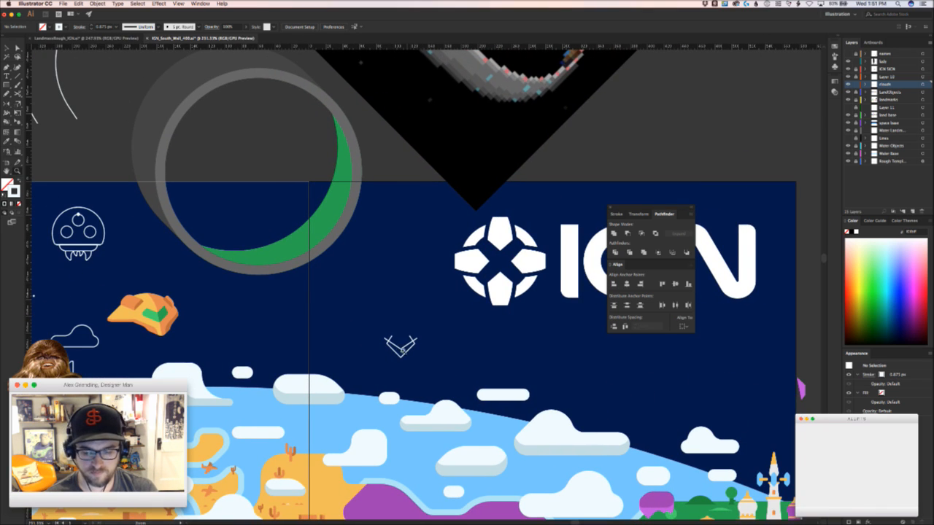
{"action": "left_click_drag", "start_coordinate": [402, 351], "coordinate": [463, 330]}
{"action": "left_click_drag", "start_coordinate": [340, 305], "coordinate": [448, 367]}
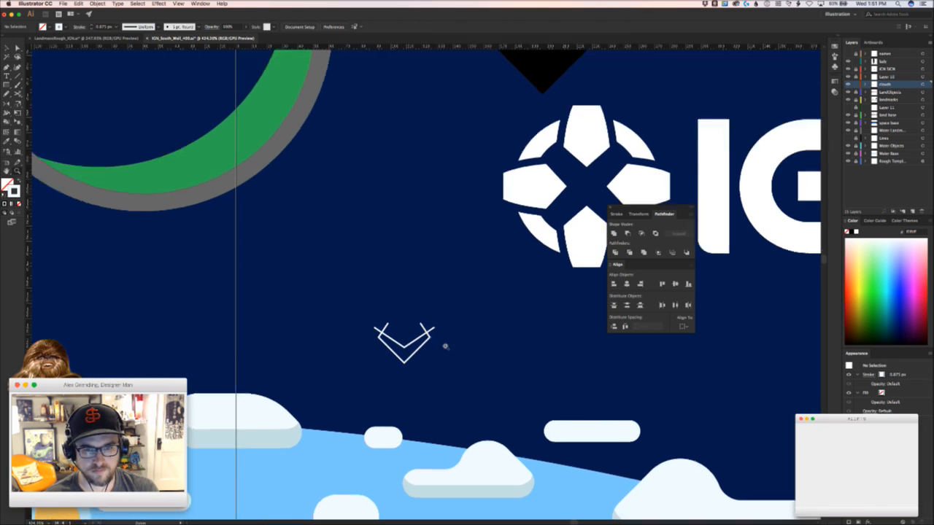
Shorten both arms of the shallow V so their upper ends stop on the outer outline's short sides
{"action": "key", "text": "v"}
{"action": "key", "text": "a"}
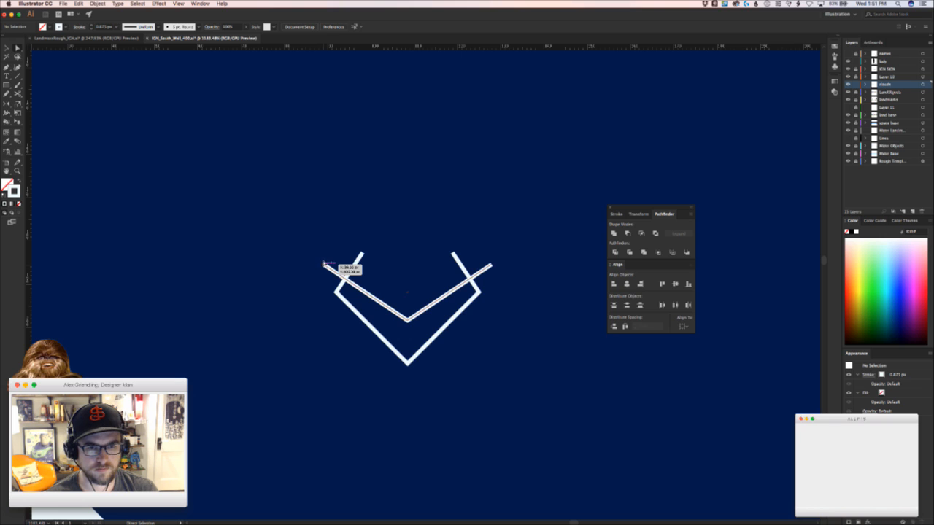
{"action": "left_click_drag", "start_coordinate": [325, 264], "coordinate": [347, 280]}
{"action": "left_click_drag", "start_coordinate": [491, 264], "coordinate": [470, 277]}
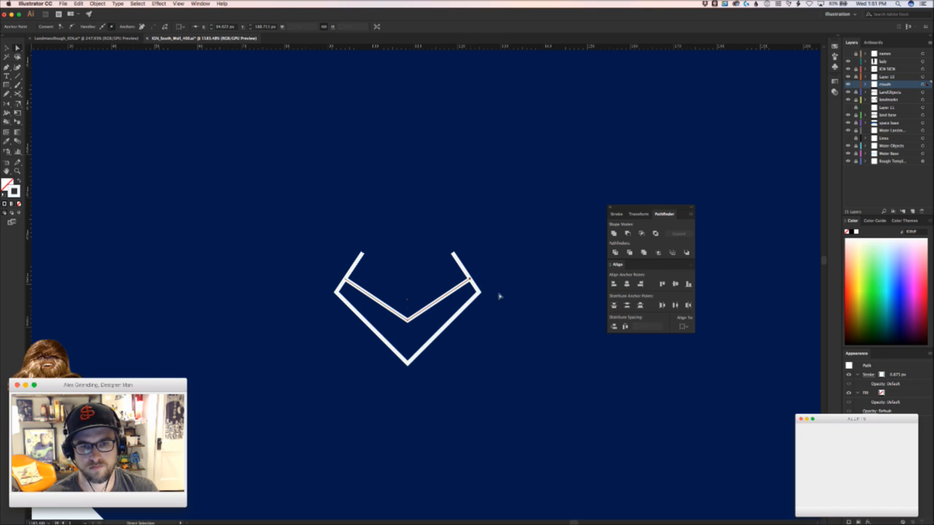
{"action": "left_click", "coordinate": [500, 297]}
Examine the trimmed V emblem in the sky against the wall's constellations, clouds and IGN logo, and up close
{"action": "key", "text": "z"}
{"action": "left_click_drag", "start_coordinate": [501, 313], "coordinate": [301, 342]}
{"action": "key", "text": "v"}
{"action": "key", "text": "z"}
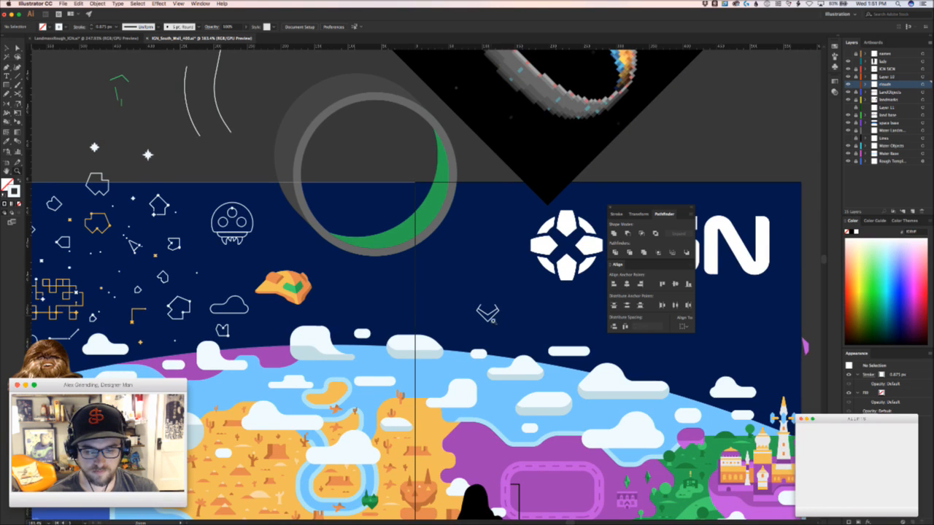
{"action": "left_click_drag", "start_coordinate": [495, 322], "coordinate": [542, 313]}
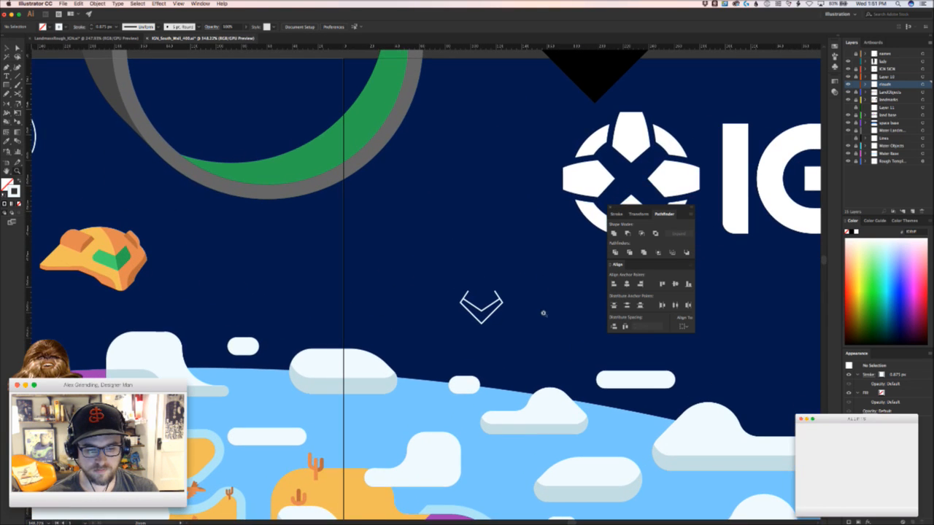
{"action": "key", "text": "super+Tab"}
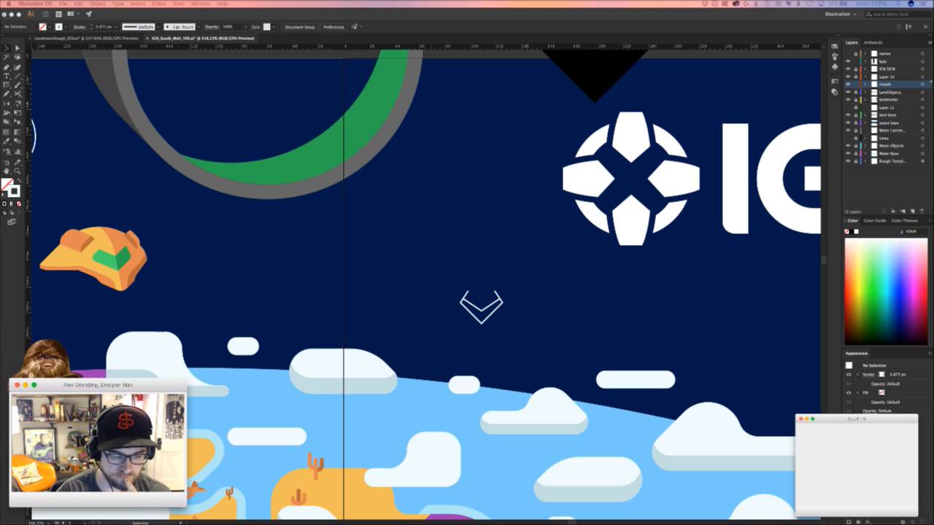
{"action": "key", "text": "XF86AudioLowerVolume"}
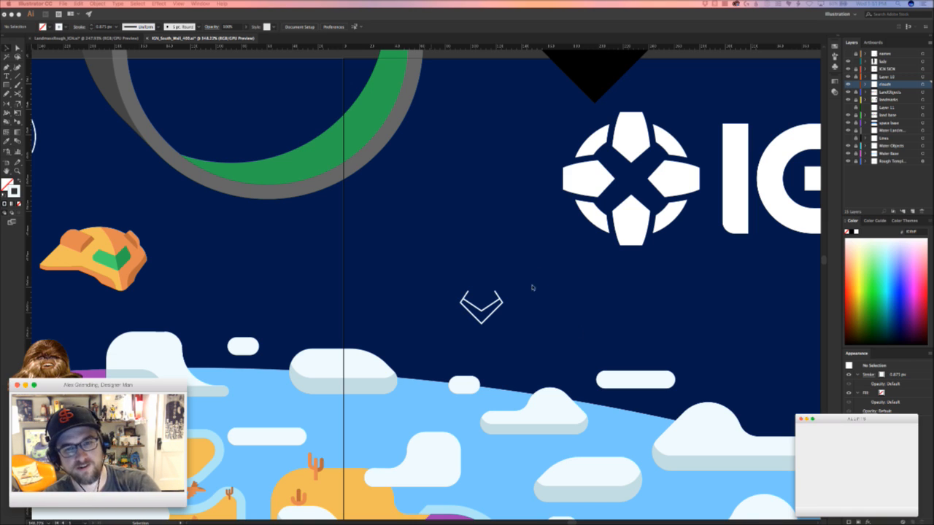
{"action": "left_click", "coordinate": [532, 330]}
{"action": "left_click_drag", "start_coordinate": [515, 321], "coordinate": [521, 271]}
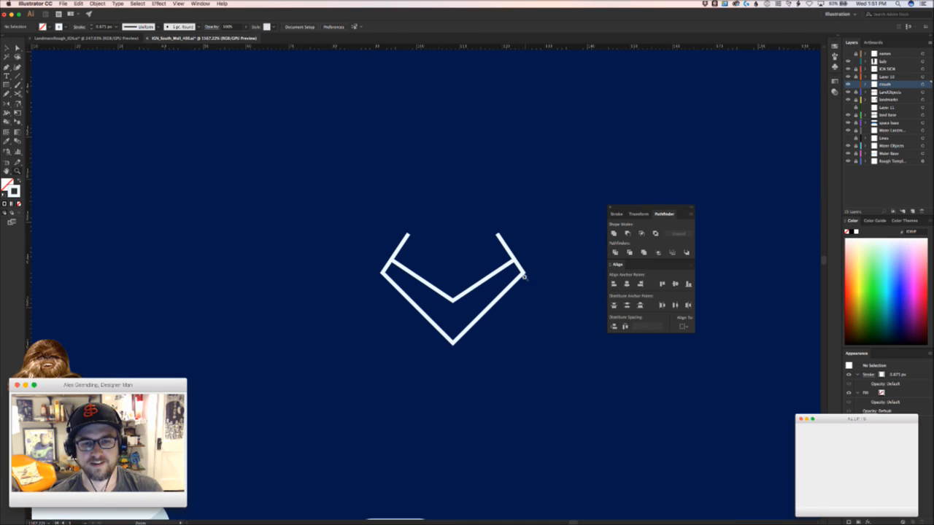
Try to round the two side corners of the V emblem's outer outline
{"action": "key", "text": "a"}
{"action": "left_click", "coordinate": [524, 272]}
{"action": "left_click", "coordinate": [383, 273], "text": "shift"}
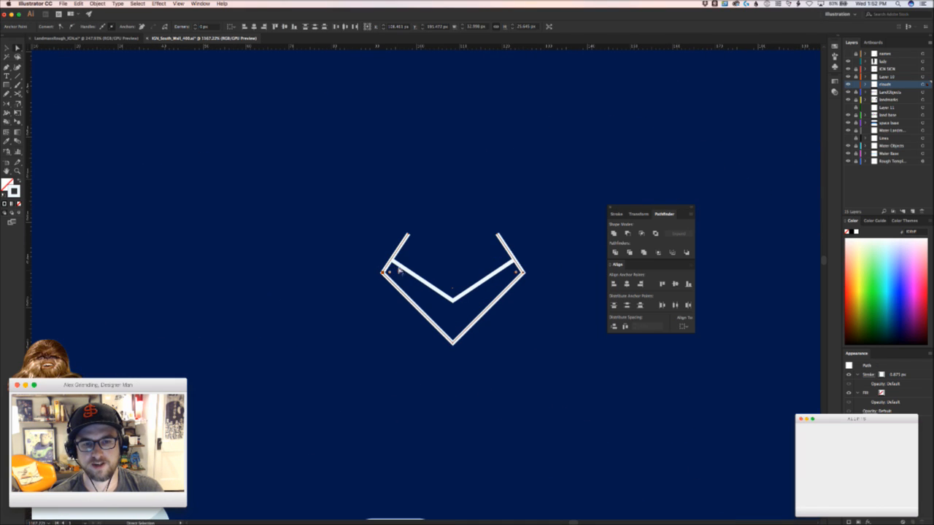
{"action": "left_click_drag", "start_coordinate": [389, 272], "coordinate": [406, 272]}
{"action": "left_click", "coordinate": [381, 325]}
{"action": "key", "text": "z"}
{"action": "key", "text": "super+z"}
Move the inner V's left end so it stops on the centre line of the outer outline's short left side
{"action": "key", "text": "v"}
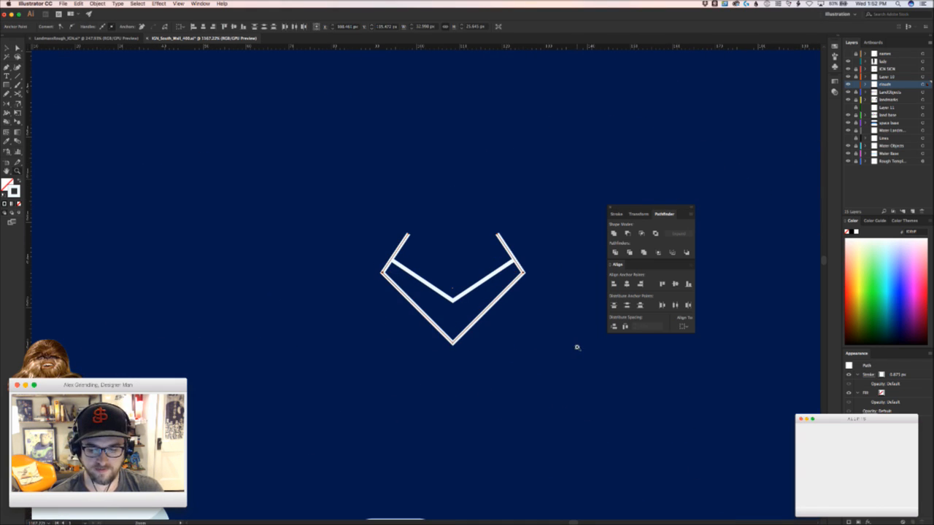
{"action": "left_click", "coordinate": [577, 346]}
{"action": "left_click_drag", "start_coordinate": [566, 344], "coordinate": [615, 493]}
{"action": "left_click", "coordinate": [502, 368]}
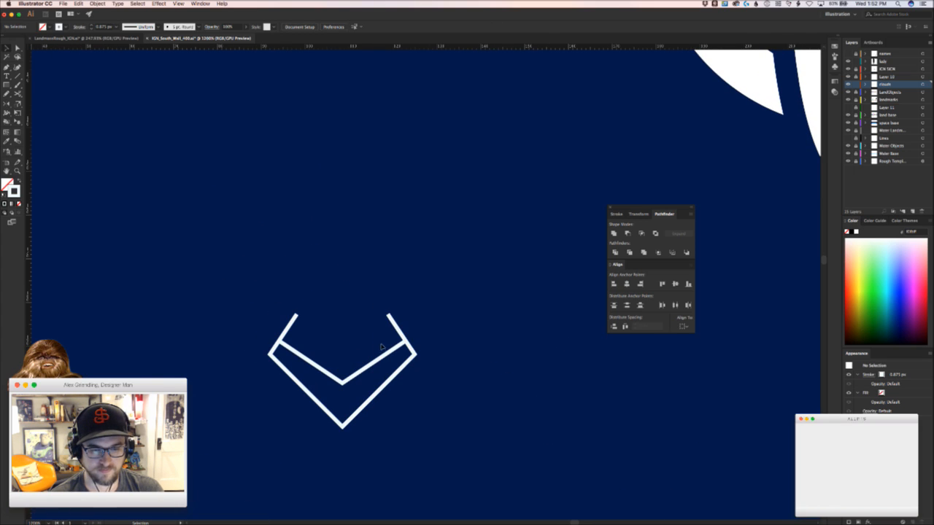
{"action": "mouse_move", "coordinate": [376, 361]}
{"action": "left_mouse_down"}
{"action": "mouse_move", "coordinate": [375, 351]}
{"action": "mouse_move", "coordinate": [369, 360]}
{"action": "mouse_move", "coordinate": [476, 315]}
{"action": "mouse_move", "coordinate": [493, 295]}
{"action": "mouse_move", "coordinate": [477, 293]}
{"action": "left_mouse_up"}
{"action": "left_click", "coordinate": [375, 369]}
{"action": "left_click", "coordinate": [370, 374]}
{"action": "key", "text": "z"}
{"action": "key", "text": "a"}
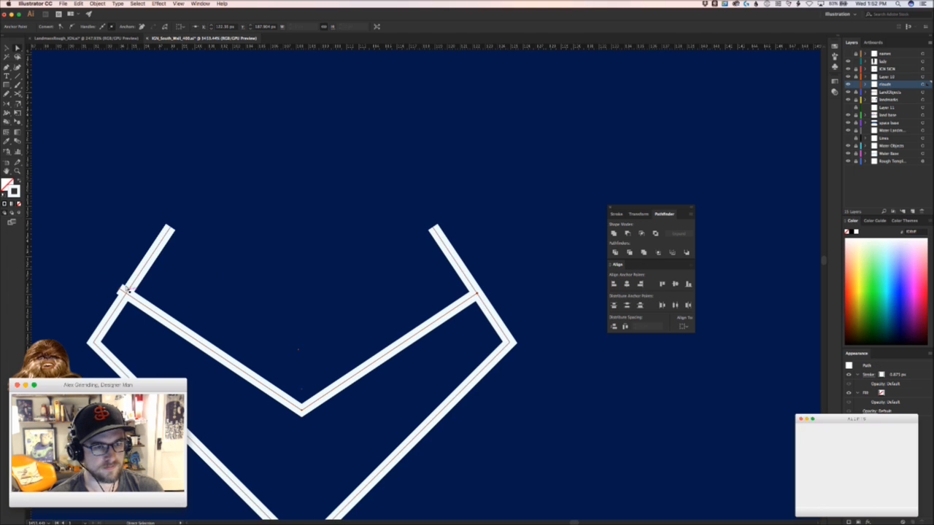
{"action": "left_click_drag", "start_coordinate": [124, 291], "coordinate": [129, 294]}
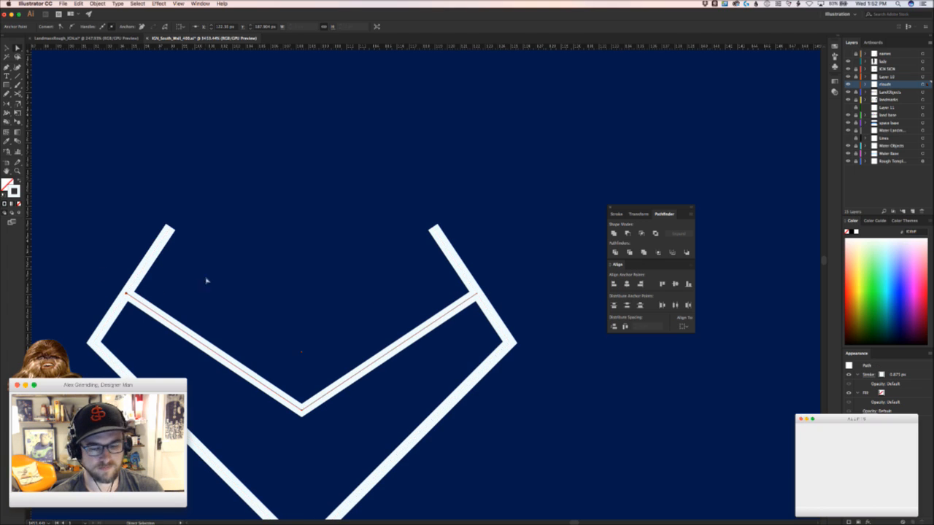
{"action": "key", "text": "z"}
{"action": "left_click_drag", "start_coordinate": [301, 270], "coordinate": [328, 293]}
Rotate the V emblem 45° counter-clockwise so its point faces the lower right
{"action": "key", "text": "v"}
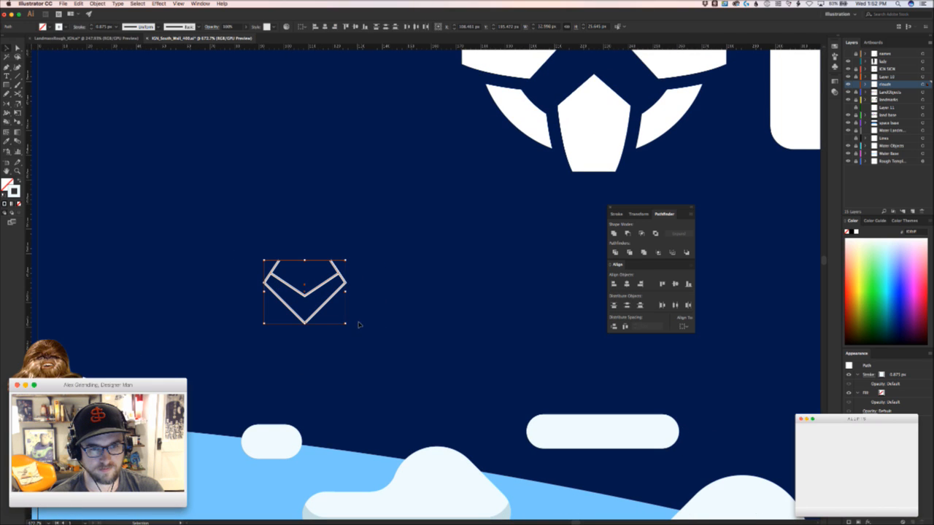
{"action": "left_click_drag", "start_coordinate": [347, 325], "coordinate": [382, 294]}
{"action": "left_click", "coordinate": [389, 300]}
{"action": "key", "text": "z"}
{"action": "left_click_drag", "start_coordinate": [392, 304], "coordinate": [309, 310]}
{"action": "key", "text": "v"}
Move the rotated V emblem right and slightly down, into the sky below the IGN logo's round symbol
{"action": "left_click_drag", "start_coordinate": [411, 267], "coordinate": [287, 321]}
{"action": "left_click_drag", "start_coordinate": [366, 306], "coordinate": [404, 304]}
{"action": "key", "text": "super+z"}
{"action": "key", "text": "shift+Right"}
{"action": "key", "text": "shift+Right"}
{"action": "key", "text": "shift+Right"}
{"action": "key", "text": "shift+Right"}
{"action": "key", "text": "shift+Right"}
{"action": "key", "text": "shift+Right"}
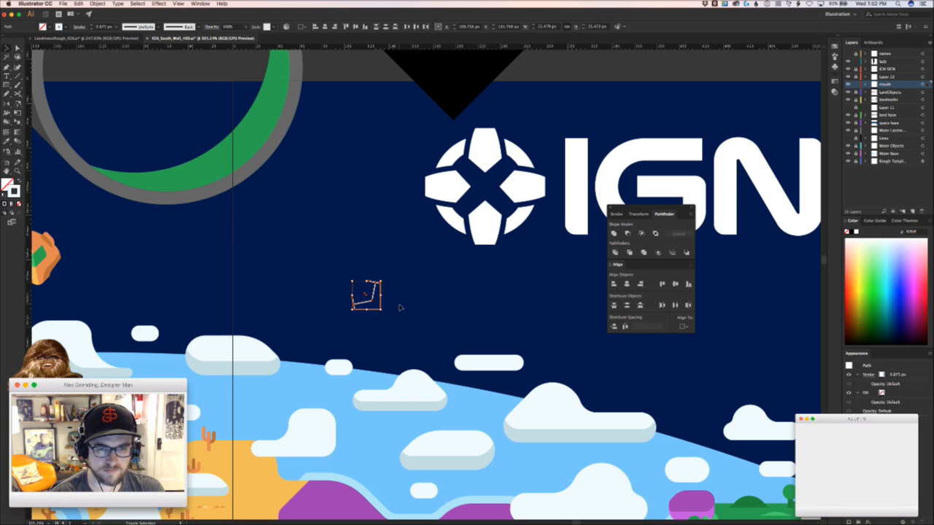
{"action": "key", "text": "shift+Down"}
{"action": "key", "text": "shift+Down"}
{"action": "key", "text": "shift+Right"}
{"action": "left_click", "coordinate": [400, 307]}
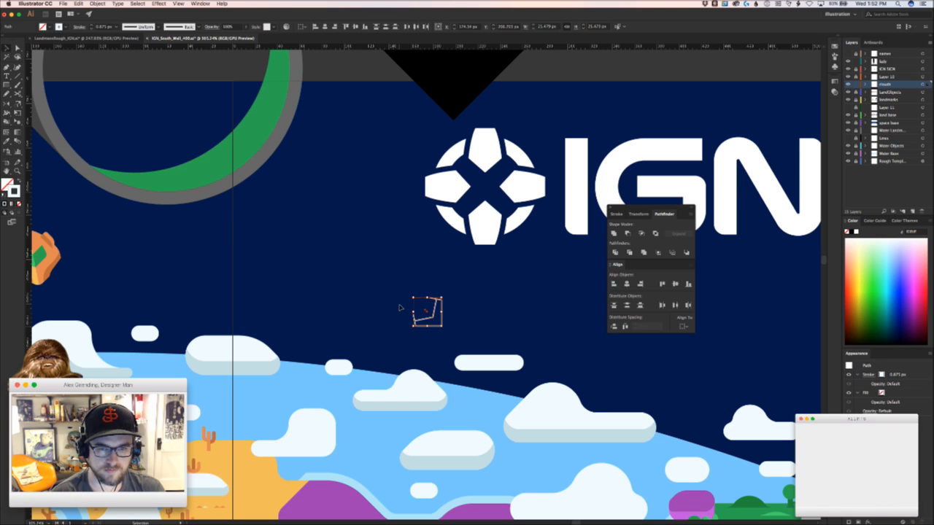
{"action": "scroll", "coordinate": [532, 327], "scroll_direction": "up", "scroll_amount": 3}
{"action": "scroll", "coordinate": [531, 327], "scroll_direction": "left", "scroll_amount": 4}
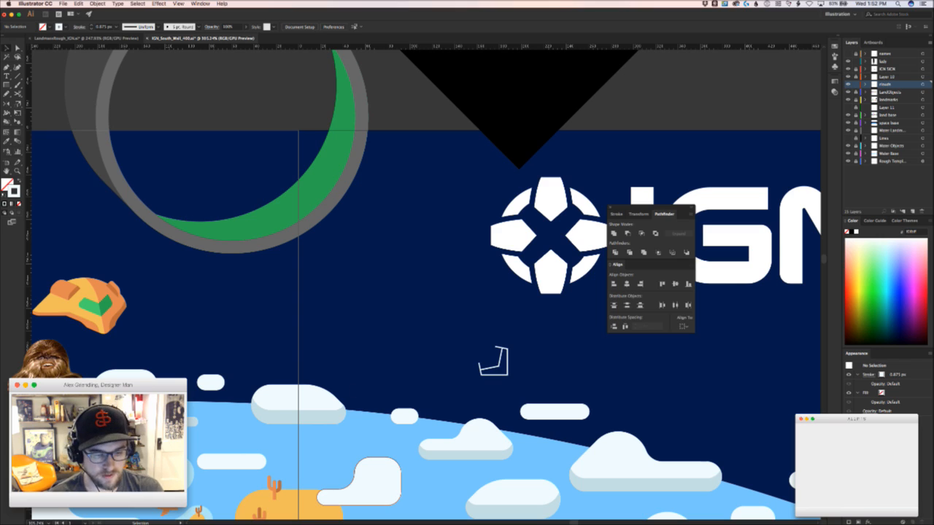
{"action": "key", "text": "super+Tab"}
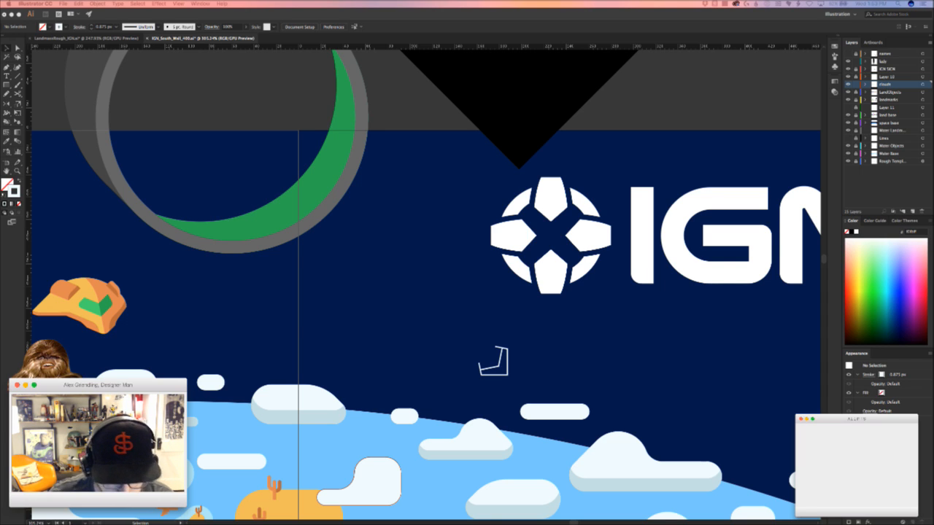
{"action": "left_click", "coordinate": [380, 323]}
Draw a white outlined diamond about 34 px wide in the sky between the green ring and the IGN logo
{"action": "left_click_drag", "start_coordinate": [382, 325], "coordinate": [317, 374]}
{"action": "left_click", "coordinate": [7, 85]}
{"action": "mouse_move", "coordinate": [274, 301]}
{"action": "left_mouse_down"}
{"action": "mouse_move", "coordinate": [300, 324]}
{"action": "mouse_move", "coordinate": [319, 321]}
{"action": "left_mouse_up"}
{"action": "key", "text": "v"}
{"action": "left_click", "coordinate": [319, 322]}
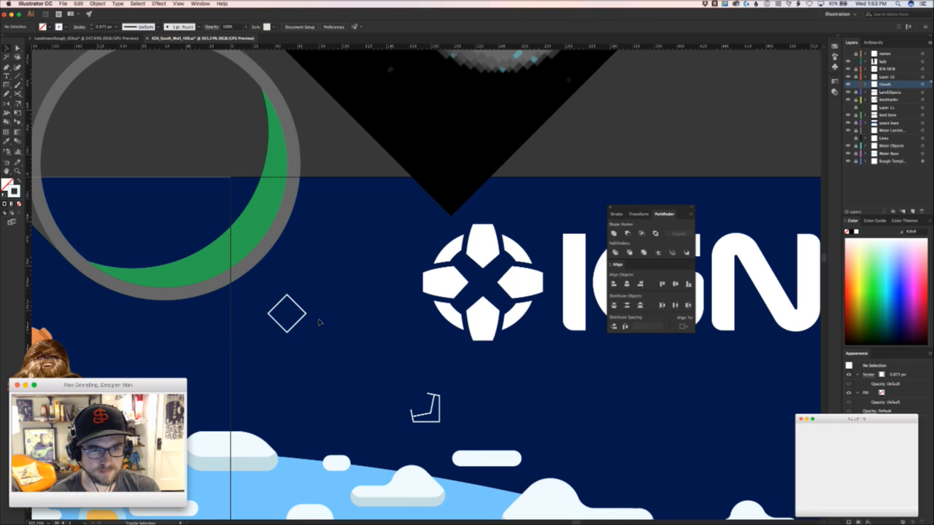
Draw a vertical line through the diamond from its upper corner to its lower corner
{"action": "key", "text": "a"}
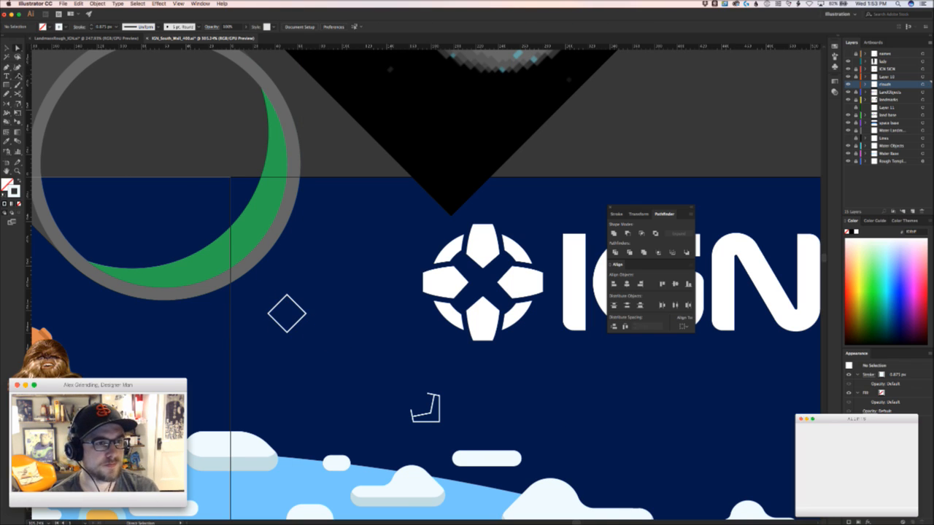
{"action": "left_click", "coordinate": [17, 76]}
{"action": "left_click_drag", "start_coordinate": [286, 295], "coordinate": [289, 334]}
{"action": "scroll", "coordinate": [289, 334], "scroll_direction": "up", "scroll_amount": 5}
{"action": "key", "text": "v"}
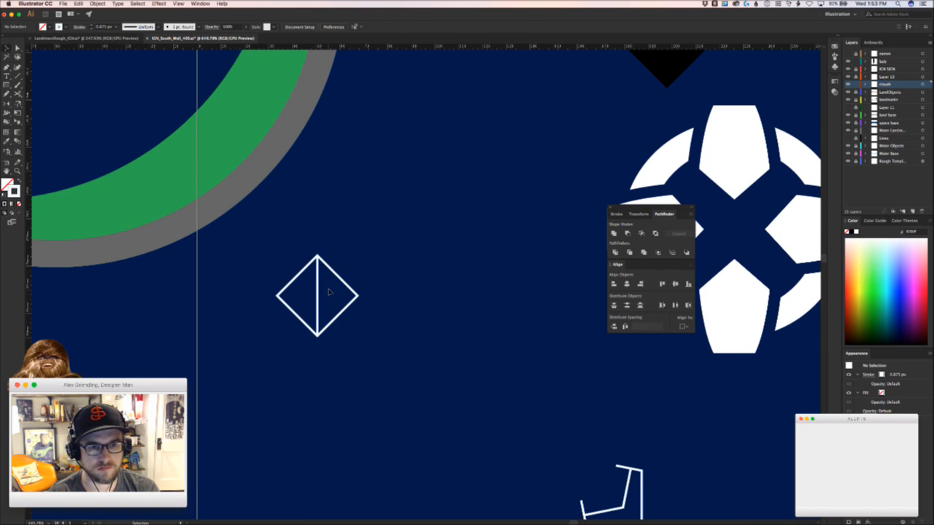
Add a horizontal line joining the diamond's side corners, and move the crossed diamond up and closer to the IGN logo
{"action": "left_click", "coordinate": [318, 293]}
{"action": "left_click", "coordinate": [356, 295], "text": "shift"}
{"action": "left_click", "coordinate": [357, 295], "text": "shift"}
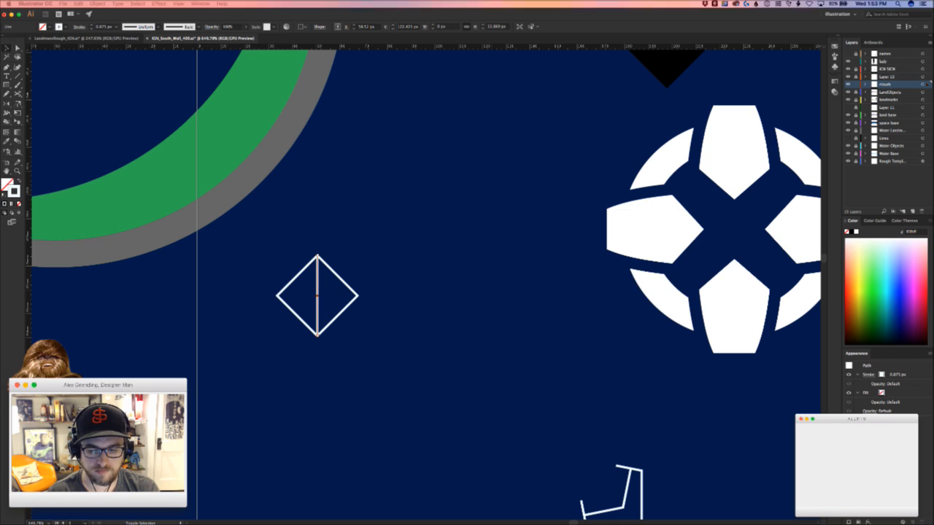
{"action": "left_click", "coordinate": [425, 313]}
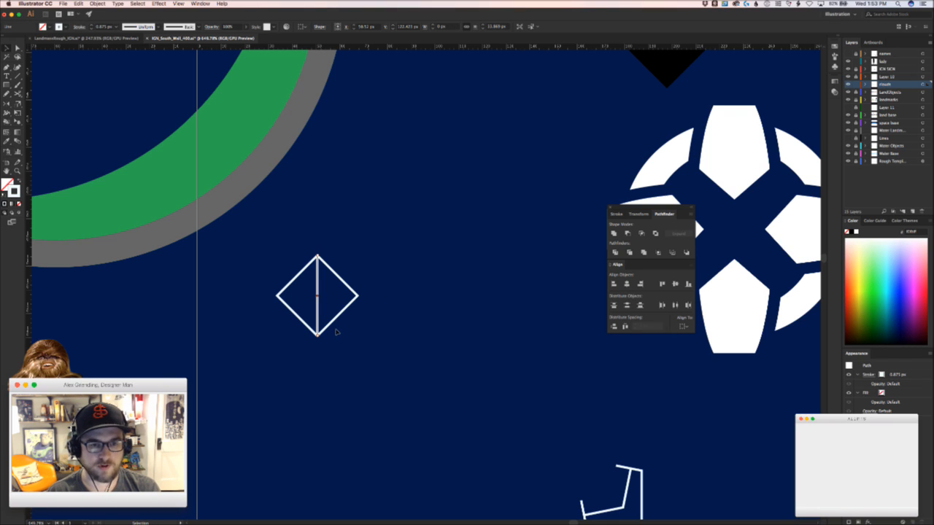
{"action": "key", "text": "a"}
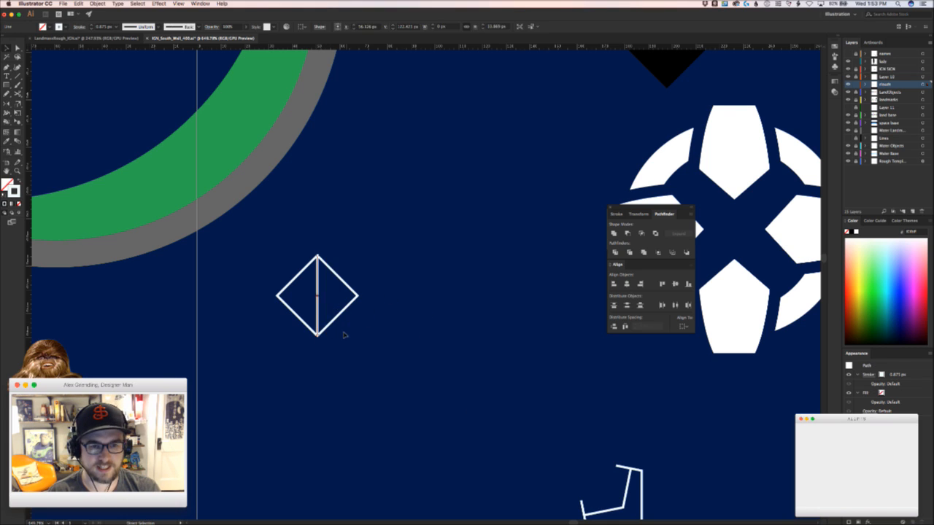
{"action": "key", "text": "v"}
{"action": "left_click_drag", "start_coordinate": [320, 338], "coordinate": [410, 282]}
{"action": "left_click", "coordinate": [392, 315]}
{"action": "left_click", "coordinate": [404, 318]}
{"action": "left_click_drag", "start_coordinate": [406, 331], "coordinate": [450, 309]}
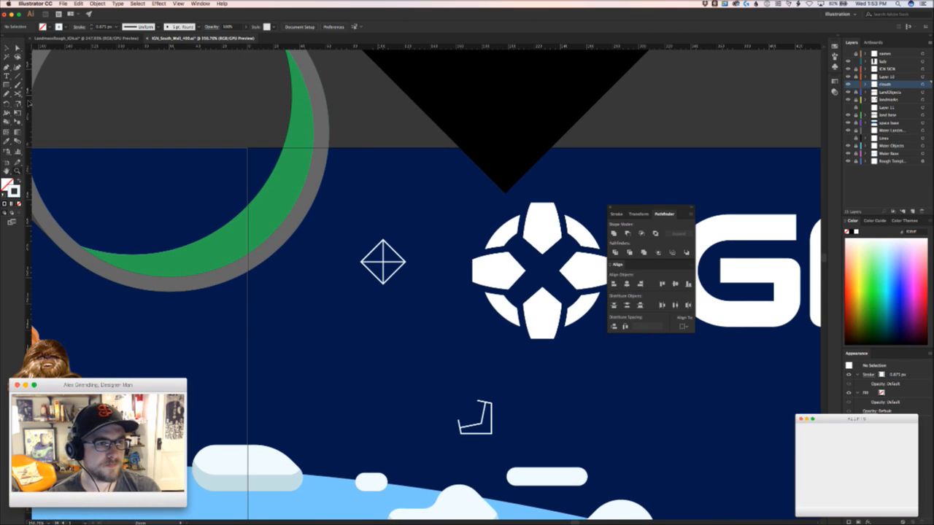
Draw a smaller white outlined diamond about 19.5 px wide, below and left of the crossed diamond
{"action": "key", "text": "v"}
{"action": "left_click", "coordinate": [13, 89]}
{"action": "mouse_move", "coordinate": [290, 370]}
{"action": "left_mouse_down"}
{"action": "mouse_move", "coordinate": [312, 394]}
{"action": "mouse_move", "coordinate": [322, 380]}
{"action": "left_mouse_up"}
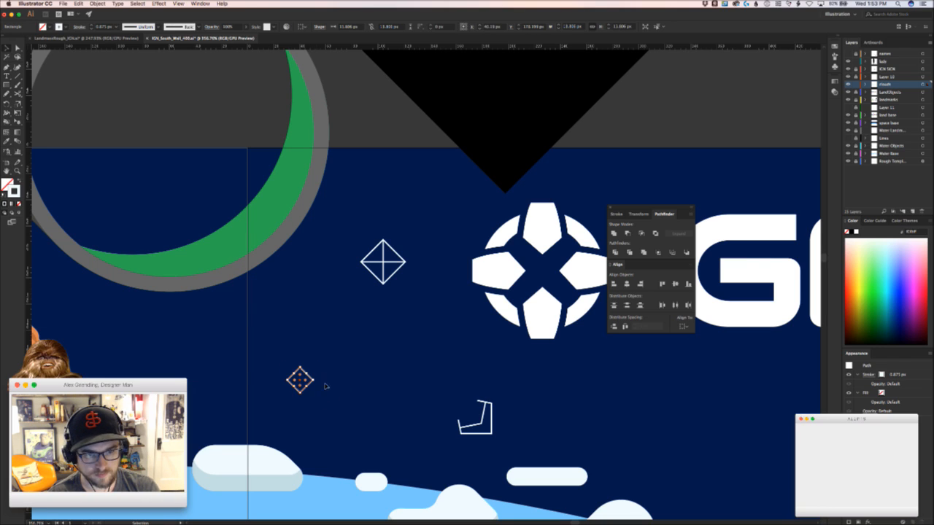
{"action": "key", "text": "z"}
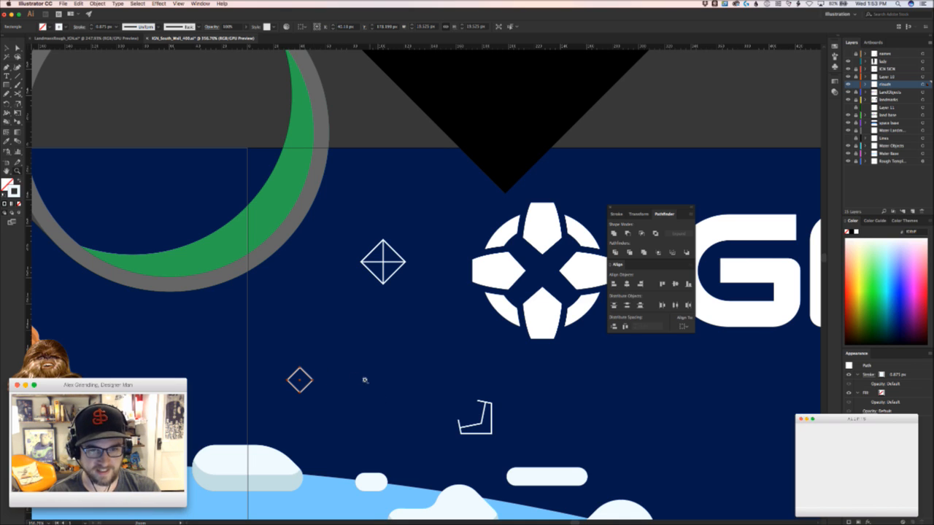
Place a copy of the crossed diamond left of the small diamond, rotated 45° into an upright square
{"action": "key", "text": "v"}
{"action": "left_click", "coordinate": [374, 276]}
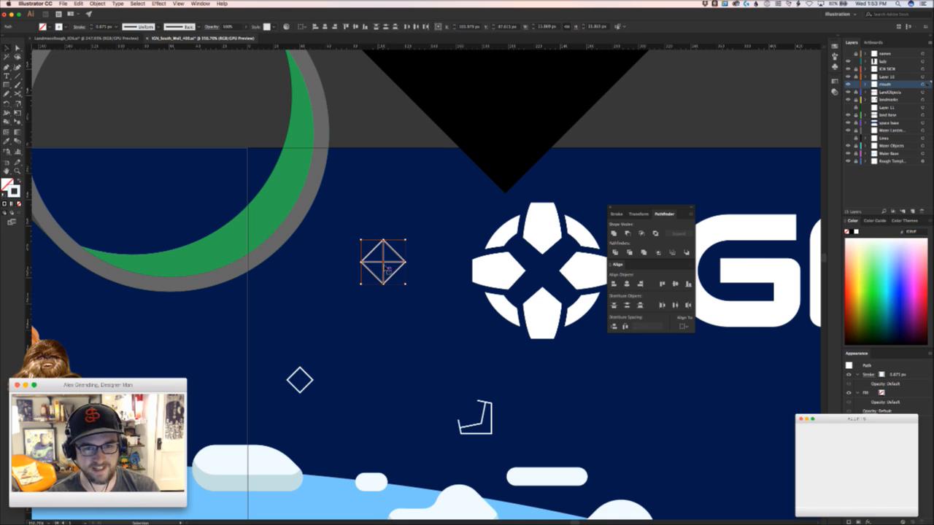
{"action": "left_click_drag", "start_coordinate": [387, 263], "coordinate": [238, 367]}
{"action": "key", "text": "super+shift+a"}
{"action": "scroll", "coordinate": [209, 372], "scroll_direction": "up", "scroll_amount": 3}
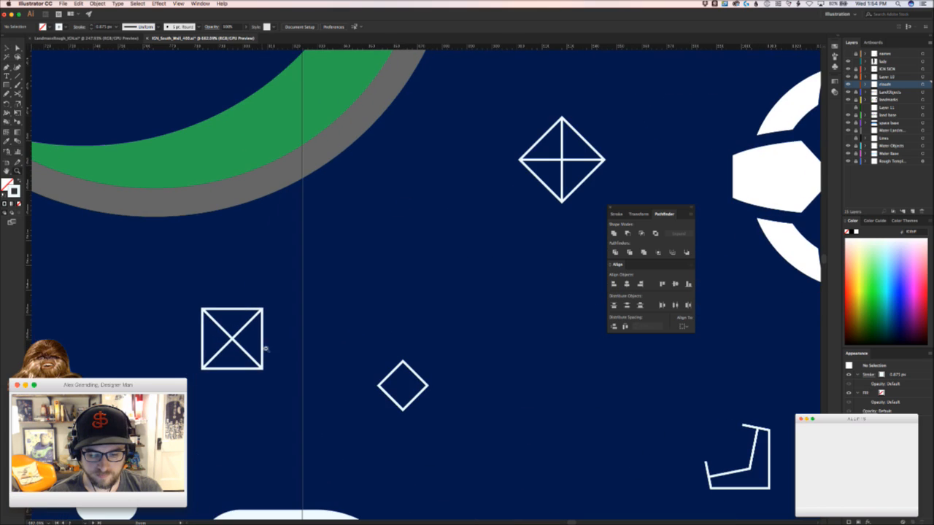
Delete both diagonal lines inside the upright square, keeping its outline
{"action": "left_click", "coordinate": [264, 332]}
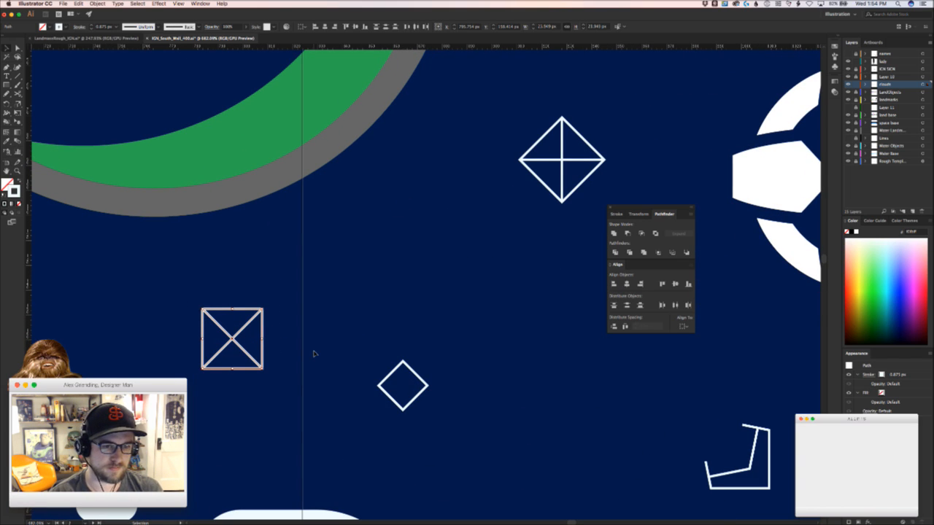
{"action": "key", "text": "Delete"}
{"action": "key", "text": "super+z"}
{"action": "left_click", "coordinate": [270, 343]}
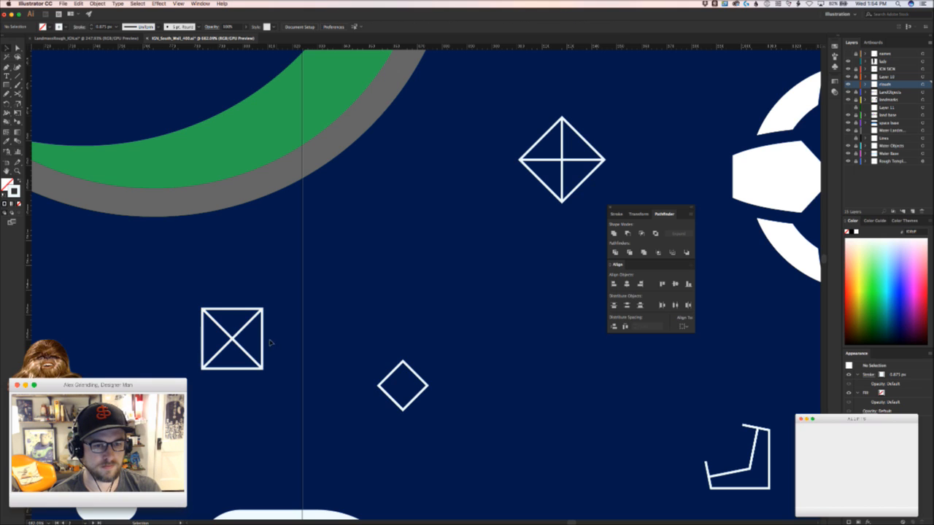
{"action": "left_click_drag", "start_coordinate": [235, 335], "coordinate": [234, 351]}
{"action": "key", "text": "Delete"}
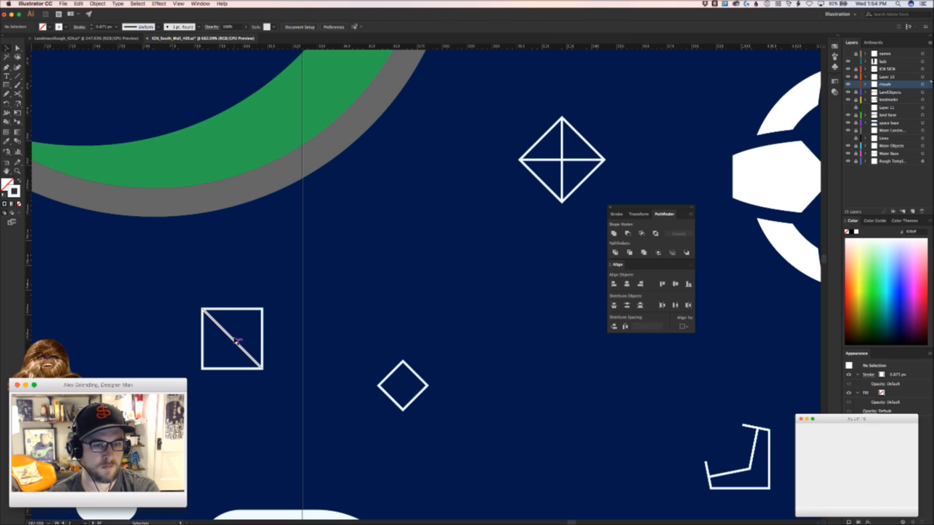
{"action": "left_click", "coordinate": [235, 339]}
{"action": "key", "text": "Delete"}
Draw a white outlined diamond inside the square, centred on the square's middle
{"action": "key", "text": "m"}
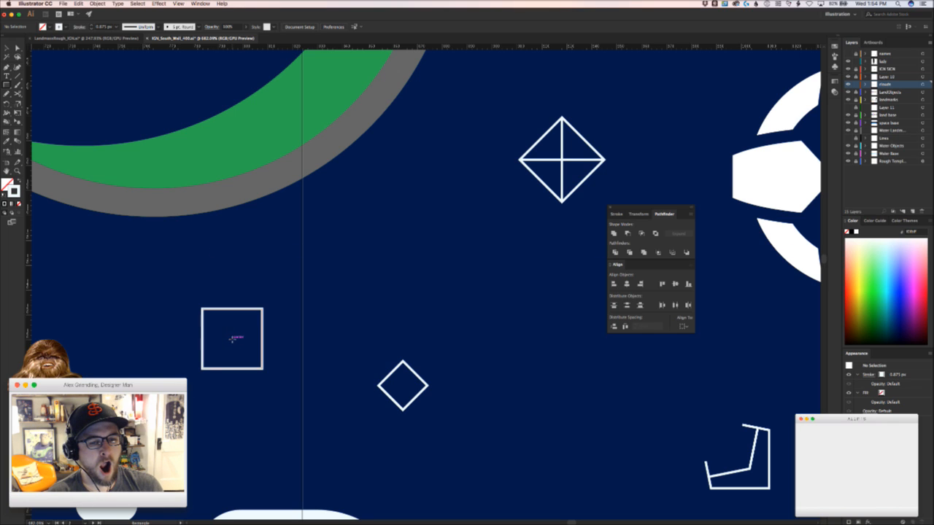
{"action": "mouse_move", "coordinate": [233, 339]}
{"action": "left_mouse_down"}
{"action": "mouse_move", "coordinate": [258, 358]}
{"action": "mouse_move", "coordinate": [255, 339]}
{"action": "left_mouse_up"}
{"action": "key", "text": "z"}
{"action": "left_click_drag", "start_coordinate": [236, 343], "coordinate": [292, 333]}
{"action": "key", "text": "v"}
{"action": "left_click", "coordinate": [327, 335]}
{"action": "key", "text": "super+z"}
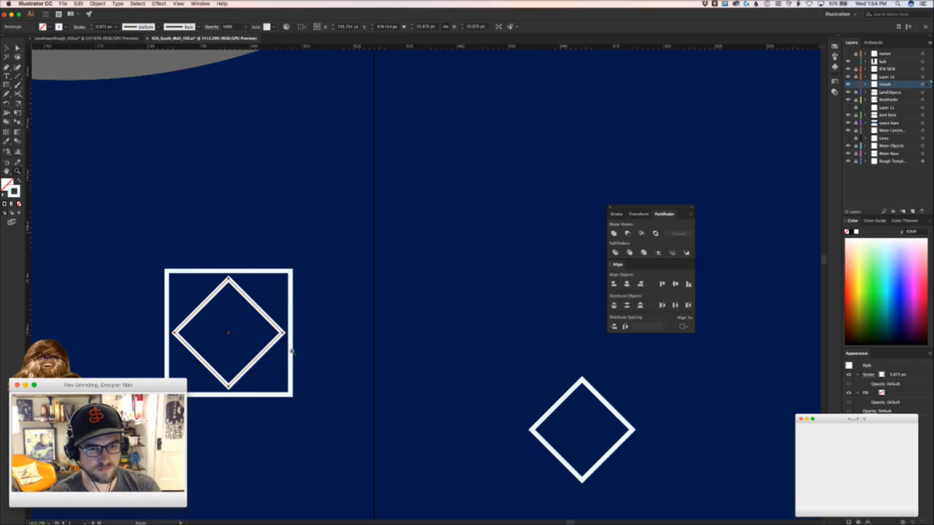
Enlarge the inner diamond from its centre until its four corners touch the square's sides
{"action": "scroll", "coordinate": [248, 332], "scroll_direction": "up", "scroll_amount": 2}
{"action": "left_click_drag", "start_coordinate": [327, 333], "coordinate": [337, 333]}
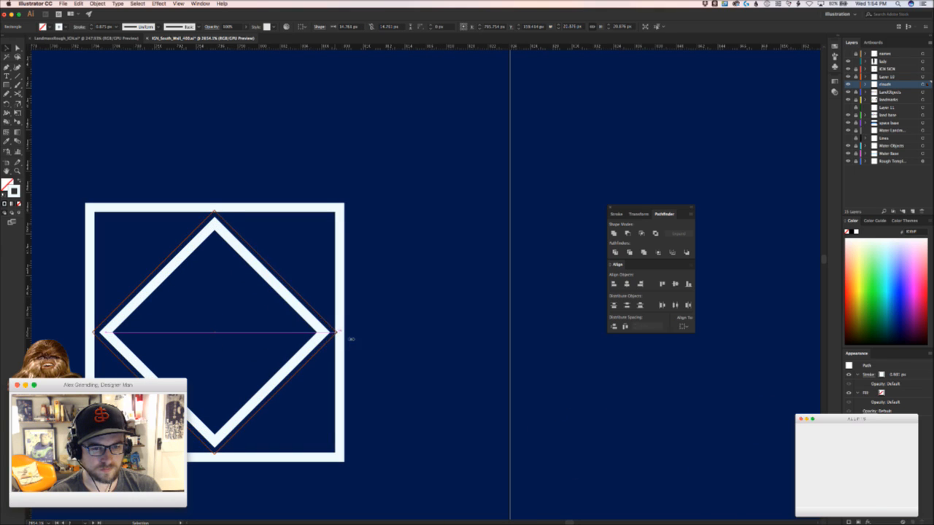
{"action": "left_click", "coordinate": [388, 350]}
{"action": "key", "text": "a"}
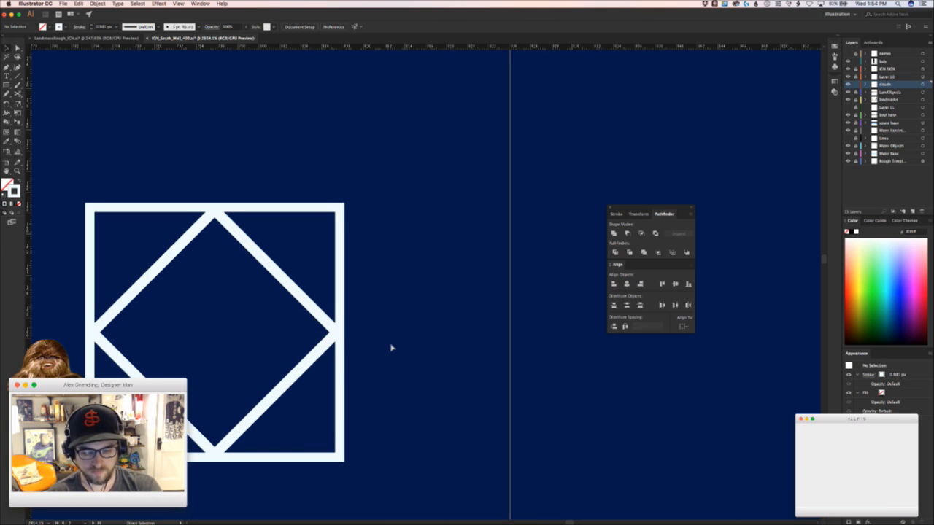
{"action": "key", "text": "v"}
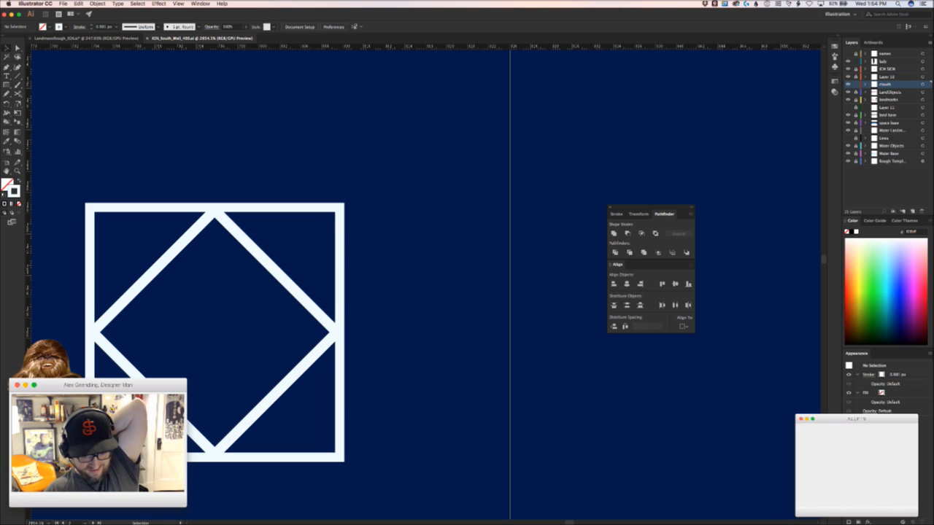
{"action": "key", "text": "super+Tab"}
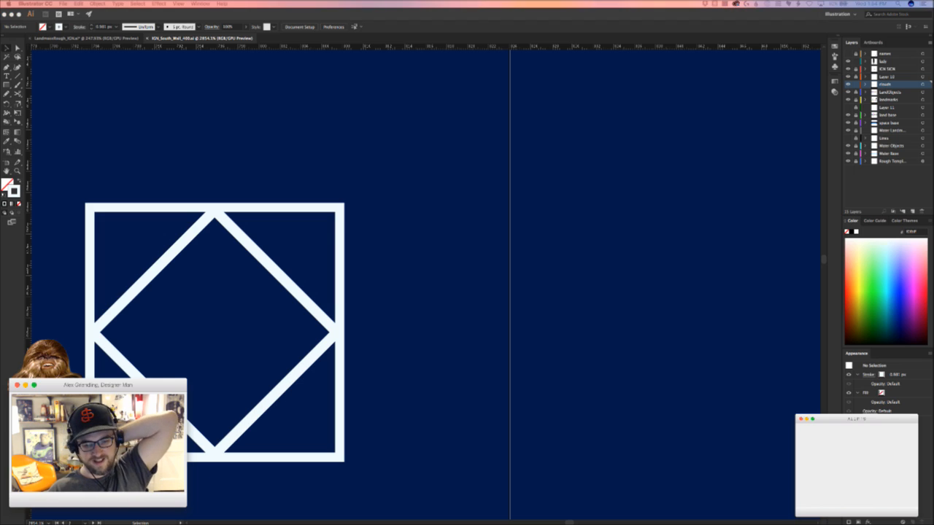
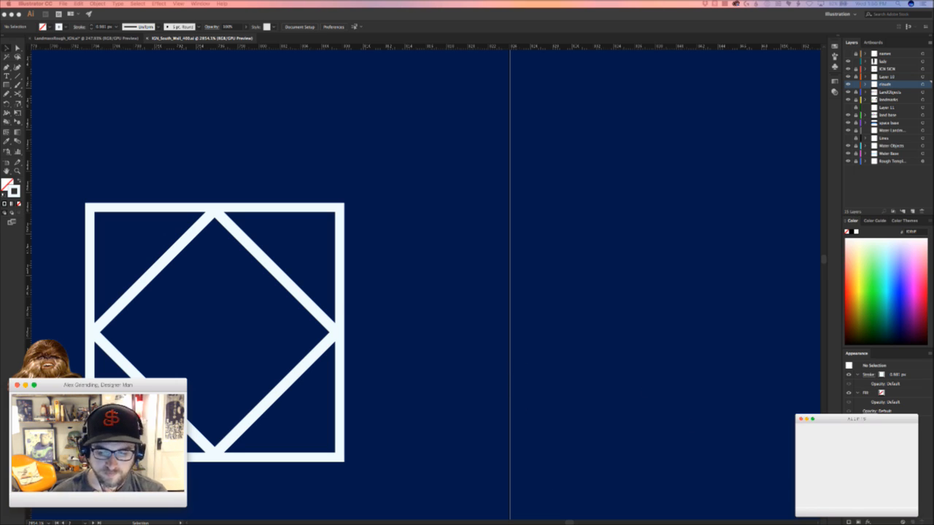
{"action": "left_click", "coordinate": [439, 363]}
Delete the small diamond's lower corner point so the shape becomes a triangle with a flat base
{"action": "key", "text": "z"}
{"action": "left_click_drag", "start_coordinate": [459, 350], "coordinate": [223, 434]}
{"action": "left_click_drag", "start_coordinate": [389, 408], "coordinate": [272, 355]}
{"action": "left_click_drag", "start_coordinate": [264, 353], "coordinate": [195, 362]}
{"action": "scroll", "coordinate": [339, 354], "scroll_direction": "up", "scroll_amount": 5}
{"action": "key", "text": "a"}
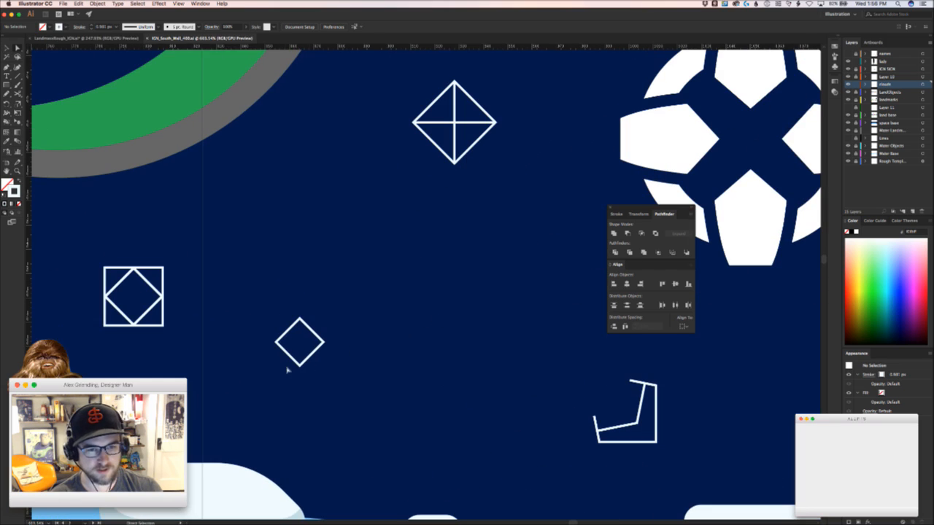
{"action": "left_click_drag", "start_coordinate": [287, 369], "coordinate": [319, 350]}
{"action": "key", "text": "Delete"}
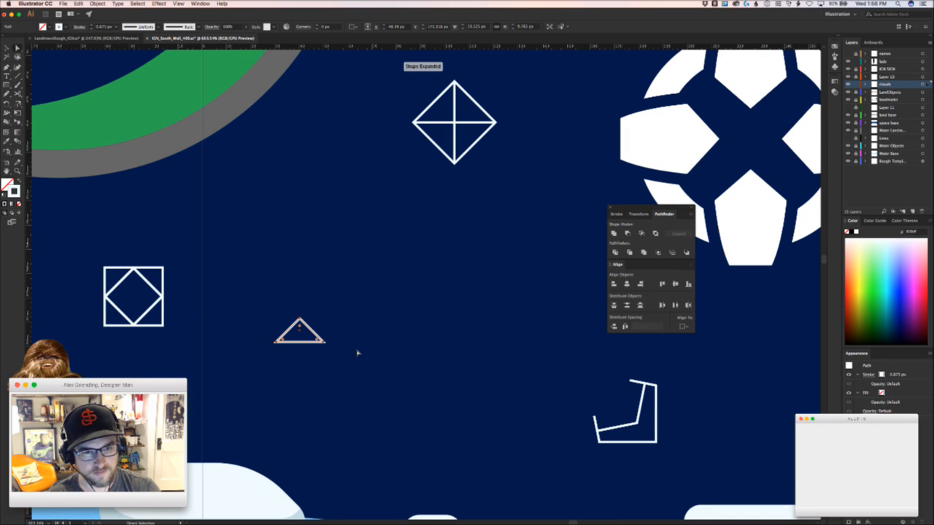
{"action": "key", "text": "v"}
{"action": "left_click", "coordinate": [334, 307]}
Duplicate the small white triangle straight down so the copy's tip meets the middle of the original's base
{"action": "scroll", "coordinate": [297, 321], "scroll_direction": "up", "scroll_amount": 3}
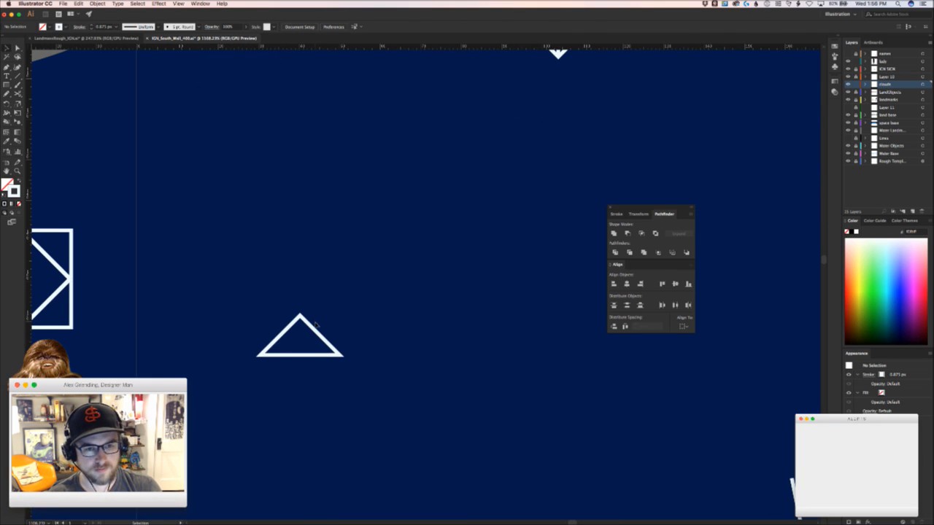
{"action": "left_click_drag", "start_coordinate": [316, 326], "coordinate": [316, 252]}
{"action": "key", "text": "super+z"}
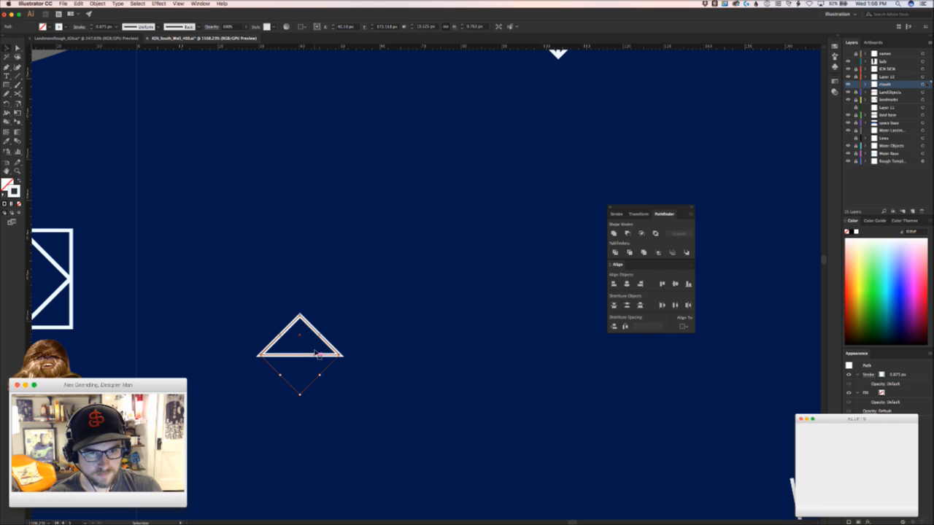
{"action": "left_click_drag", "start_coordinate": [317, 354], "coordinate": [426, 309]}
{"action": "left_click", "coordinate": [383, 335]}
{"action": "key", "text": "a"}
{"action": "left_click", "coordinate": [328, 325]}
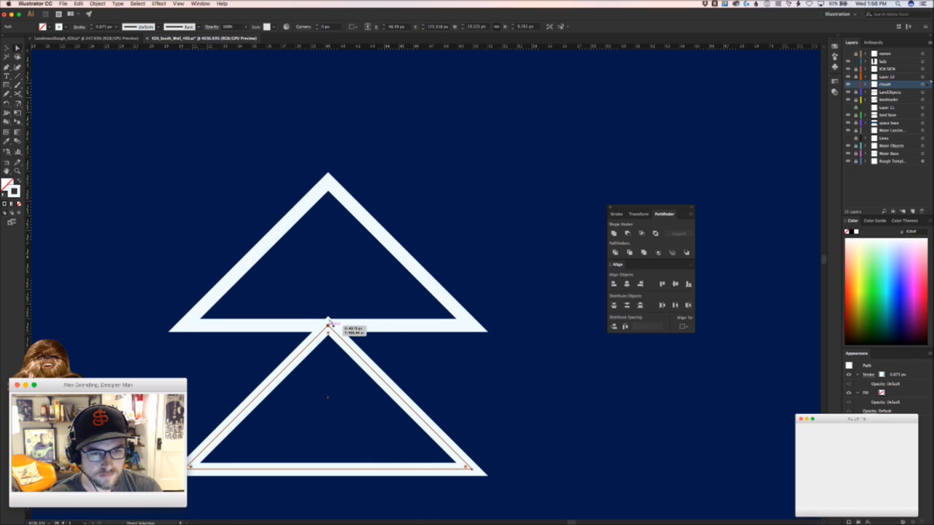
Round off the top corner of the lower triangle slightly
{"action": "left_click", "coordinate": [328, 324]}
{"action": "left_click_drag", "start_coordinate": [328, 332], "coordinate": [390, 342]}
{"action": "left_click", "coordinate": [368, 344]}
Move the lower triangle up until its rounded tip sits on the centre line of the upper triangle's base
{"action": "key", "text": "v"}
{"action": "left_click", "coordinate": [300, 330]}
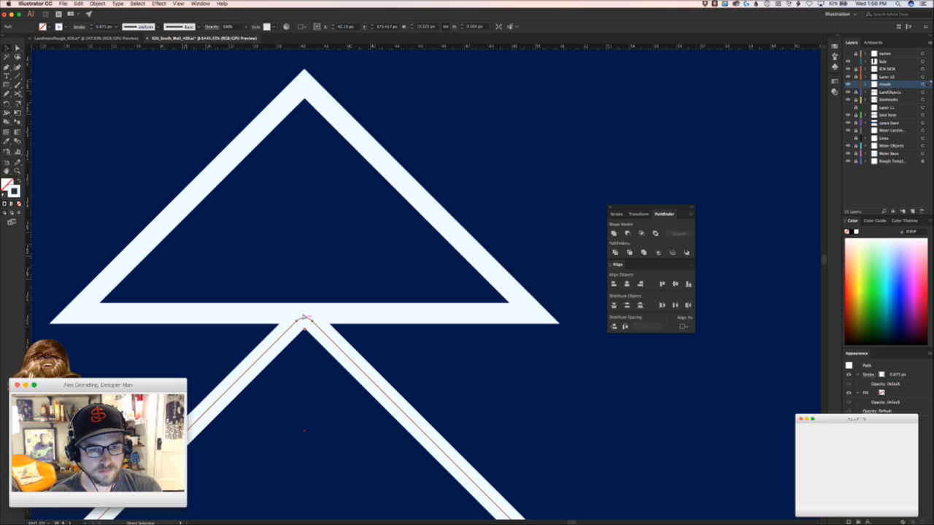
{"action": "right_click", "coordinate": [304, 319]}
{"action": "left_click", "coordinate": [327, 326]}
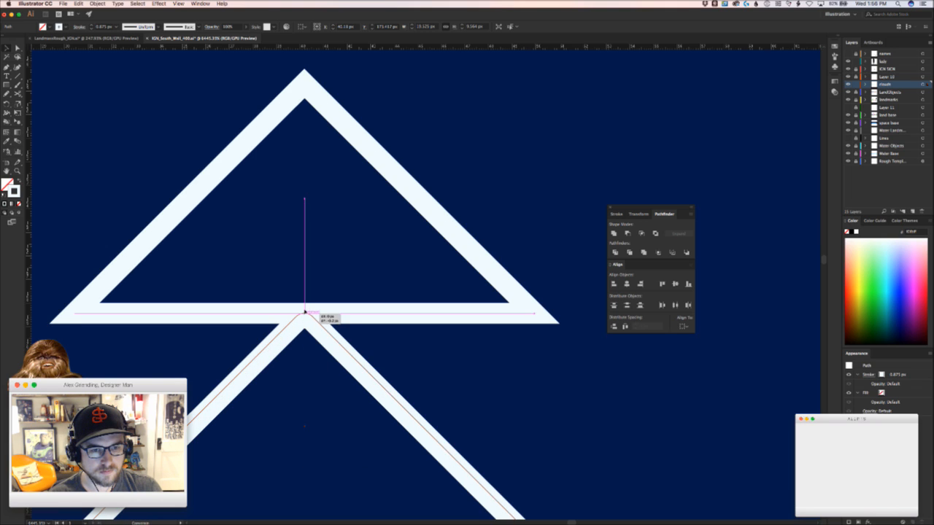
{"action": "left_click_drag", "start_coordinate": [365, 364], "coordinate": [179, 372]}
{"action": "left_click_drag", "start_coordinate": [409, 357], "coordinate": [438, 350]}
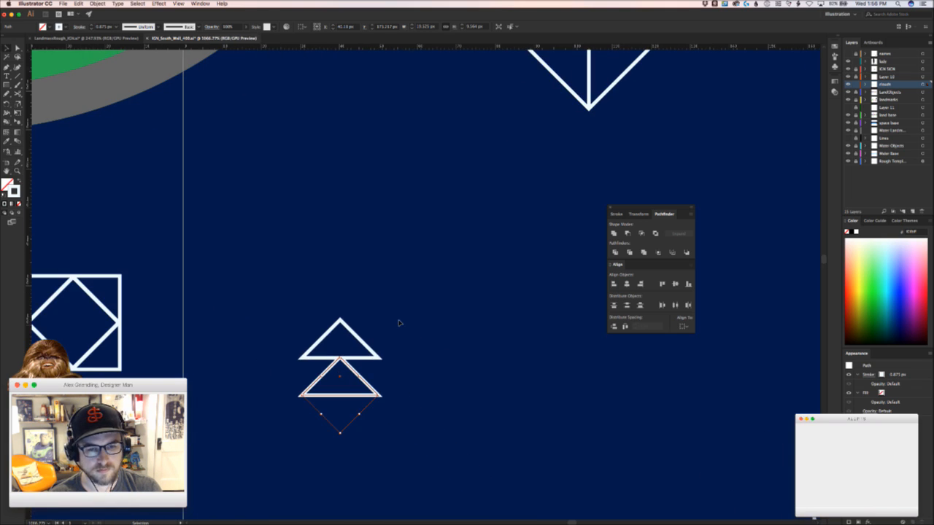
Replace the sharp-tipped upper triangle with a copy of the rounded one, its base centred on the lower triangle's tip
{"action": "left_click", "coordinate": [366, 361]}
{"action": "key", "text": "Delete"}
{"action": "left_click_drag", "start_coordinate": [363, 374], "coordinate": [351, 299]}
{"action": "left_click_drag", "start_coordinate": [323, 339], "coordinate": [492, 284]}
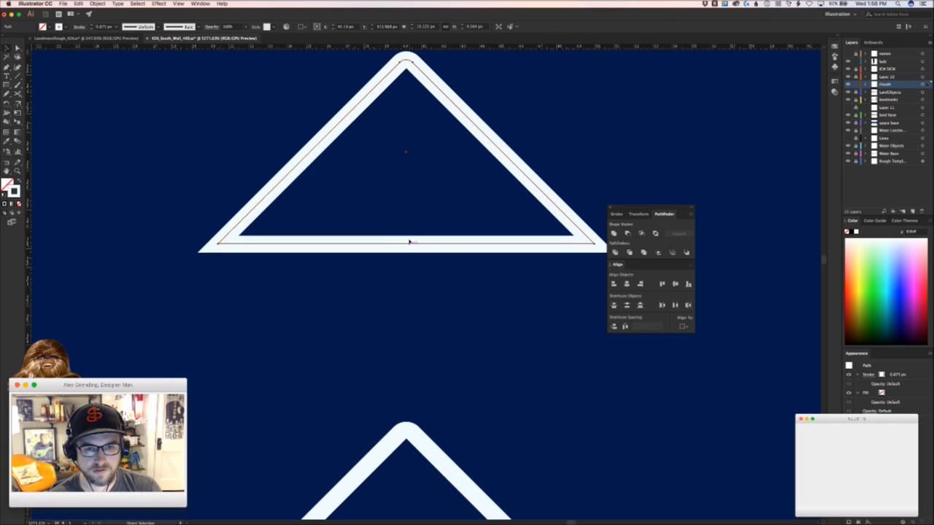
{"action": "left_click_drag", "start_coordinate": [406, 244], "coordinate": [406, 429]}
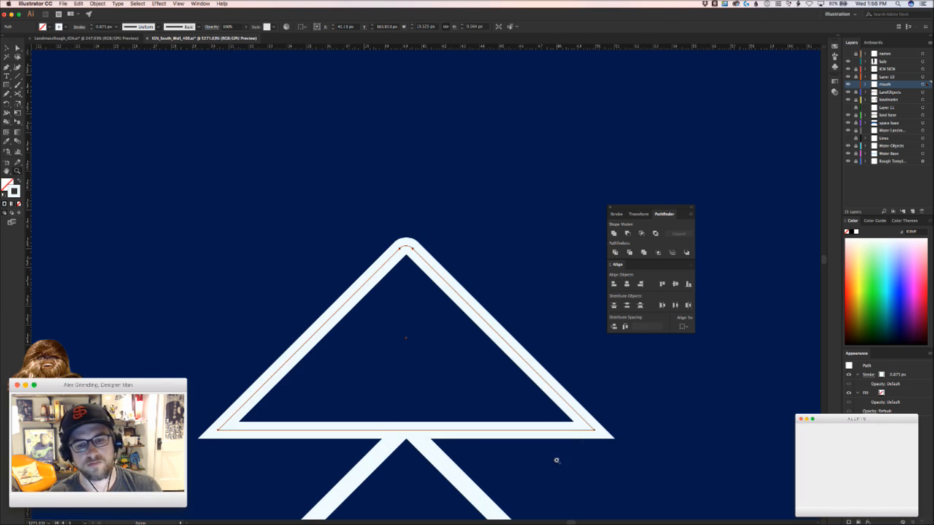
Duplicate the pair of triangles straight down and join the copies tip to base, making a stack of four
{"action": "scroll", "coordinate": [548, 467], "scroll_direction": "down", "scroll_amount": 5}
{"action": "left_click_drag", "start_coordinate": [494, 492], "coordinate": [326, 326]}
{"action": "left_click", "coordinate": [326, 326]}
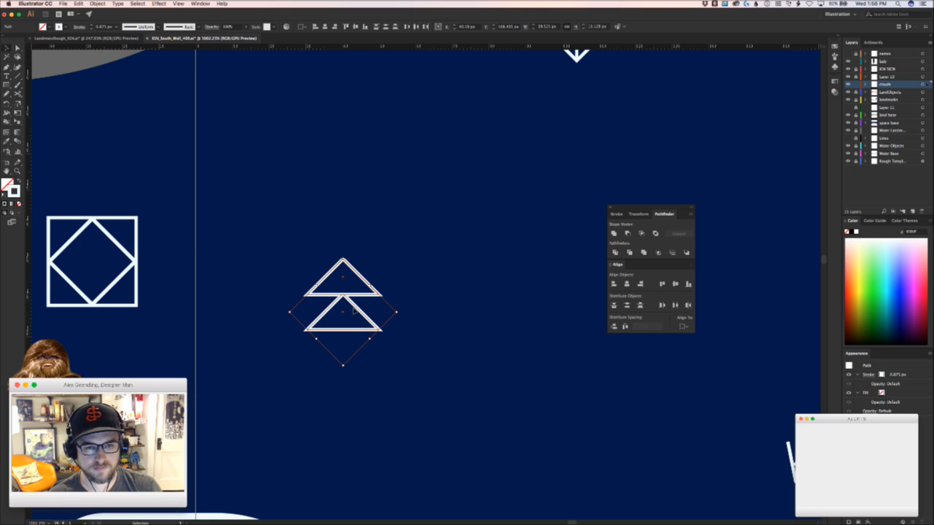
{"action": "left_click_drag", "start_coordinate": [359, 308], "coordinate": [360, 397]}
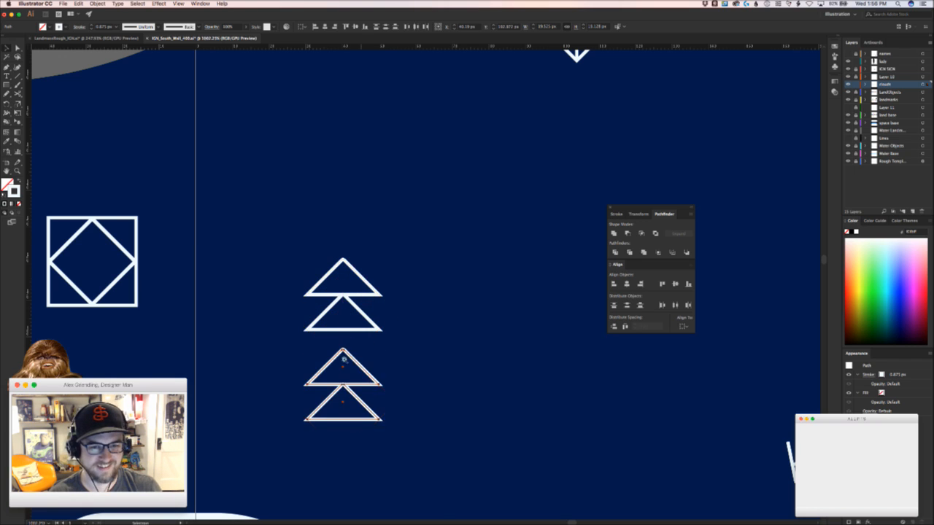
{"action": "left_click_drag", "start_coordinate": [329, 347], "coordinate": [438, 333]}
{"action": "left_click_drag", "start_coordinate": [384, 356], "coordinate": [386, 271]}
{"action": "left_click_drag", "start_coordinate": [522, 350], "coordinate": [334, 367]}
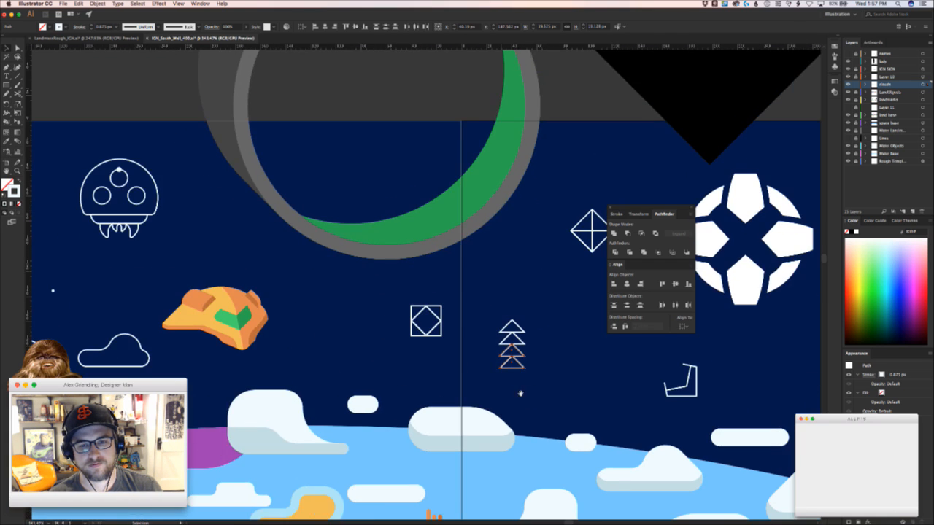
{"action": "left_click_drag", "start_coordinate": [521, 379], "coordinate": [401, 333]}
{"action": "left_click_drag", "start_coordinate": [372, 273], "coordinate": [320, 343]}
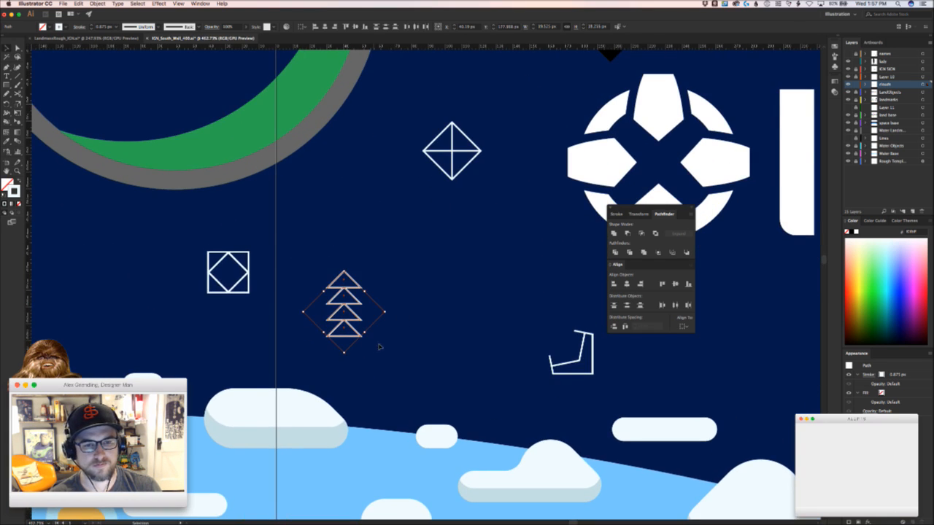
{"action": "left_click_drag", "start_coordinate": [397, 348], "coordinate": [288, 353]}
{"action": "left_click", "coordinate": [429, 345]}
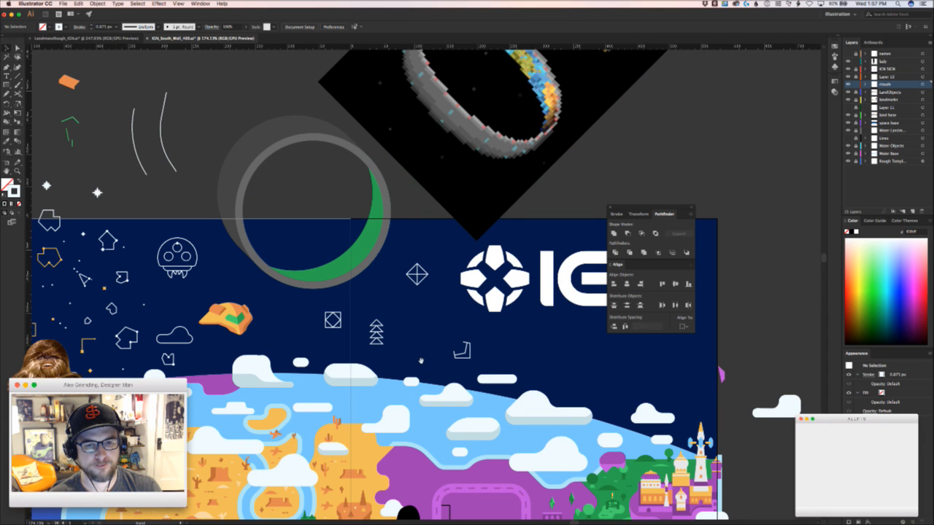
{"action": "left_click_drag", "start_coordinate": [421, 360], "coordinate": [315, 364]}
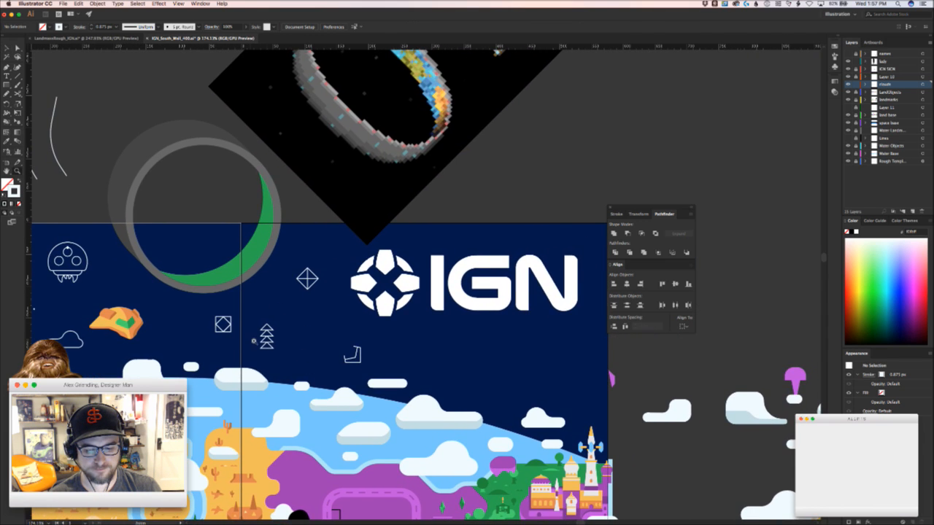
Rotate the two lowest triangles of the stack together by 11.25°
{"action": "scroll", "coordinate": [254, 340], "scroll_direction": "up", "scroll_amount": 5}
{"action": "left_click", "coordinate": [268, 356]}
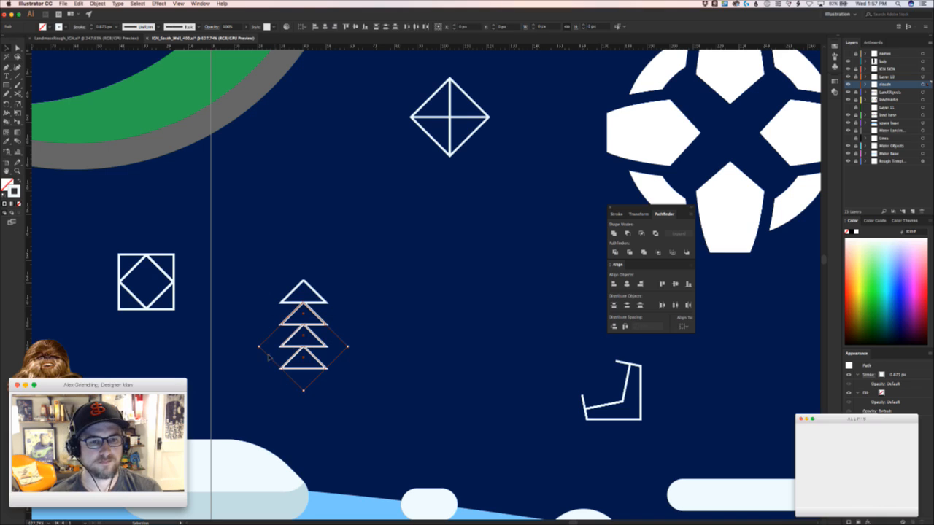
{"action": "key", "text": "r"}
{"action": "key", "text": "v"}
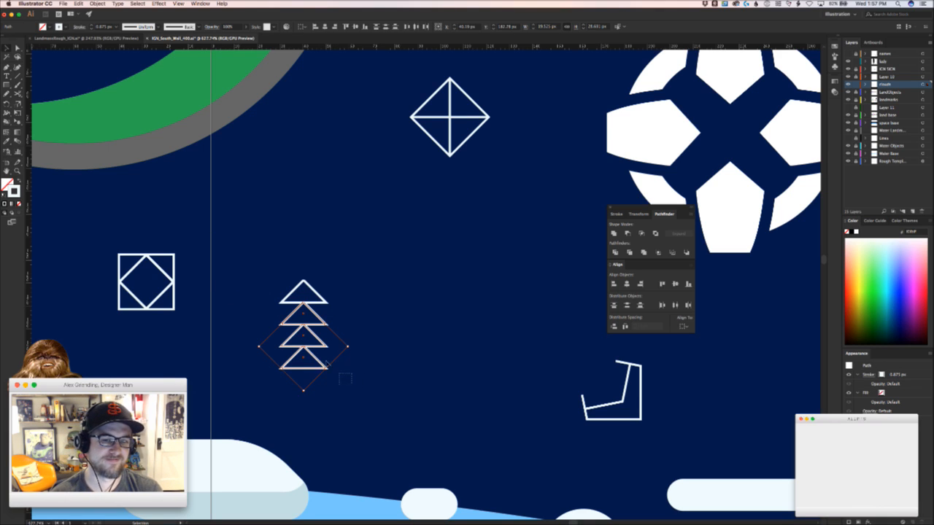
{"action": "left_click", "coordinate": [294, 325], "text": "shift"}
{"action": "key", "text": "r"}
{"action": "double_click", "coordinate": [7, 105]}
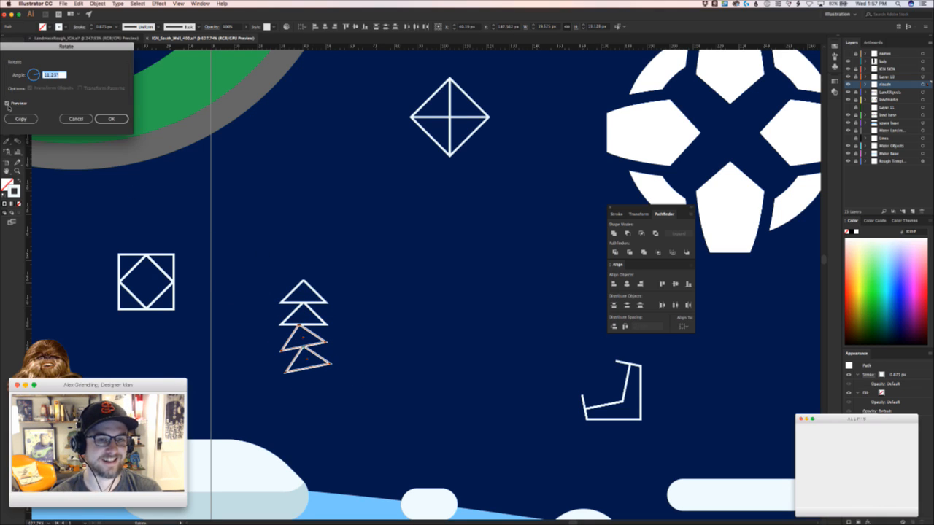
{"action": "left_click", "coordinate": [111, 120]}
Move the two rotated triangles so their upper tip meets the middle of the second triangle's base
{"action": "key", "text": "z"}
{"action": "left_click_drag", "start_coordinate": [303, 306], "coordinate": [380, 301]}
{"action": "key", "text": "v"}
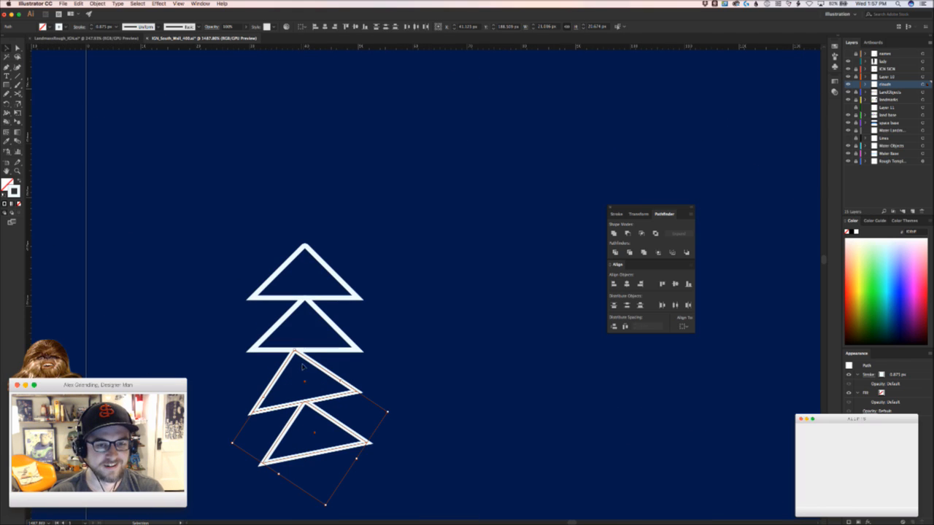
{"action": "mouse_move", "coordinate": [314, 360]}
{"action": "left_mouse_down"}
{"action": "mouse_move", "coordinate": [327, 361]}
{"action": "mouse_move", "coordinate": [345, 385]}
{"action": "mouse_move", "coordinate": [308, 365]}
{"action": "mouse_move", "coordinate": [305, 350]}
{"action": "left_mouse_up"}
{"action": "left_click", "coordinate": [386, 379]}
Rotate only the lowest triangle of the stack by a further 11.25°
{"action": "left_click", "coordinate": [308, 454]}
{"action": "left_click", "coordinate": [6, 104]}
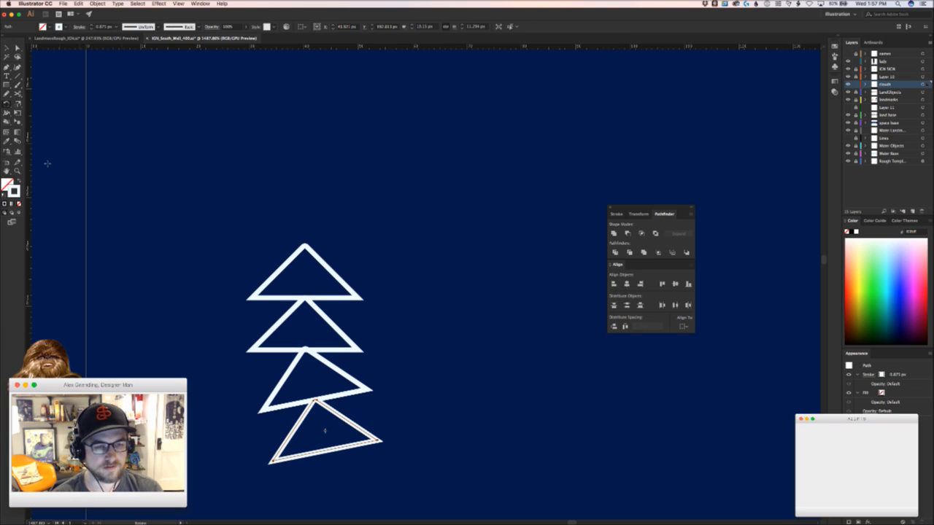
{"action": "double_click", "coordinate": [7, 105]}
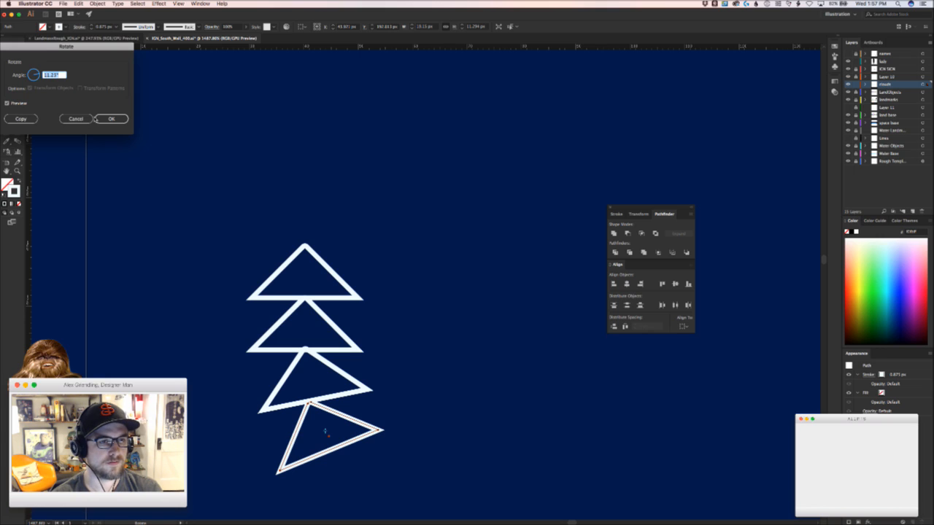
{"action": "left_click", "coordinate": [115, 117]}
{"action": "left_click_drag", "start_coordinate": [377, 460], "coordinate": [329, 363]}
{"action": "key", "text": "v"}
{"action": "left_click", "coordinate": [223, 367]}
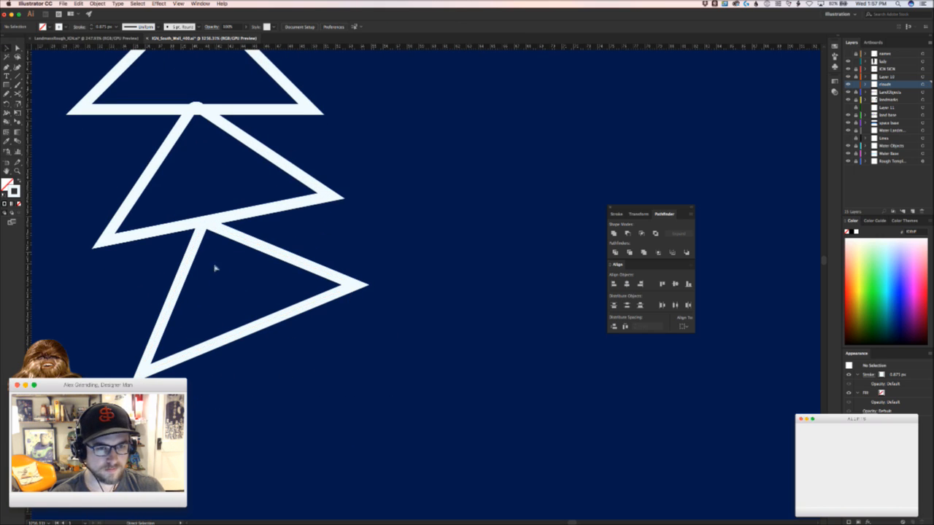
Move the lowest triangle so its tip meets the middle of the third triangle's tilted base
{"action": "key", "text": "a"}
{"action": "left_click", "coordinate": [236, 232]}
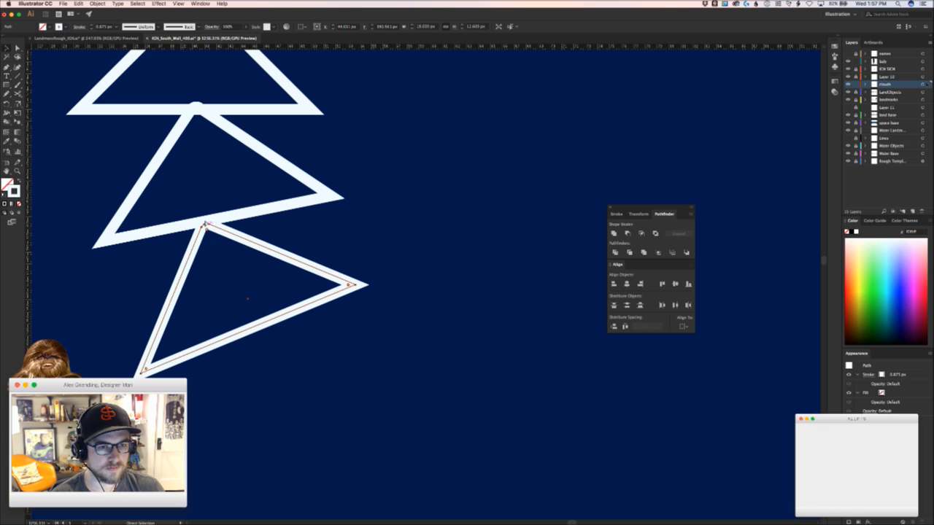
{"action": "left_click_drag", "start_coordinate": [207, 224], "coordinate": [216, 218]}
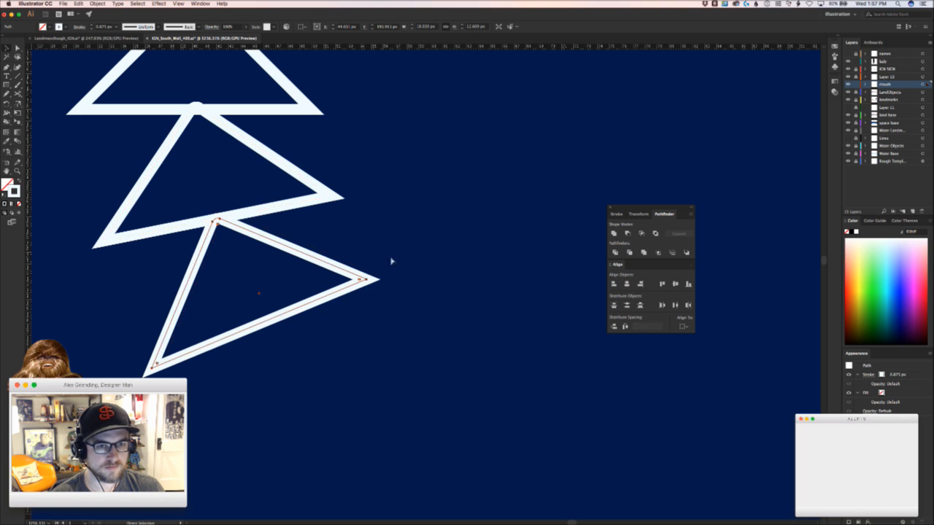
{"action": "left_click", "coordinate": [396, 262]}
Try rotating the whole stack of four triangles 45° clockwise, and undo the rotation
{"action": "left_click_drag", "start_coordinate": [415, 267], "coordinate": [189, 328]}
{"action": "left_click_drag", "start_coordinate": [412, 288], "coordinate": [218, 208]}
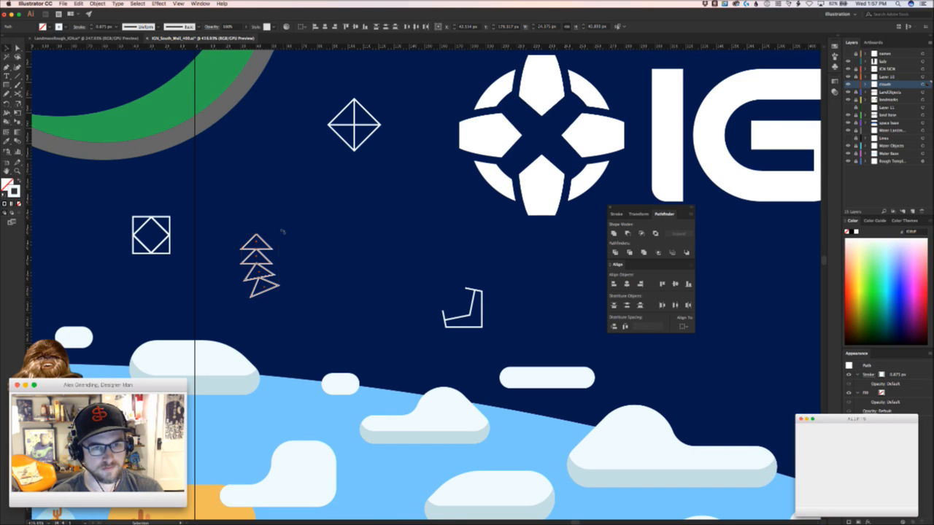
{"action": "left_click_drag", "start_coordinate": [282, 232], "coordinate": [312, 268]}
{"action": "left_click", "coordinate": [340, 294]}
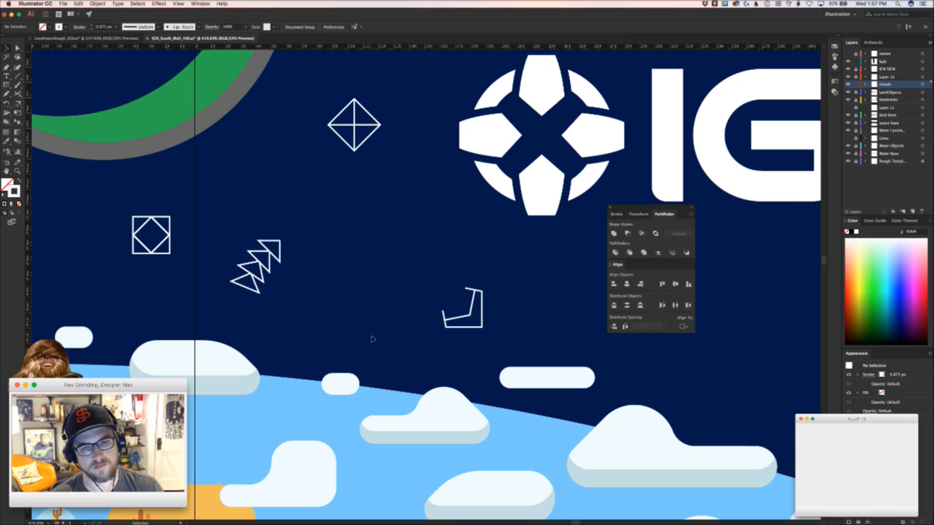
{"action": "left_click_drag", "start_coordinate": [336, 314], "coordinate": [300, 307]}
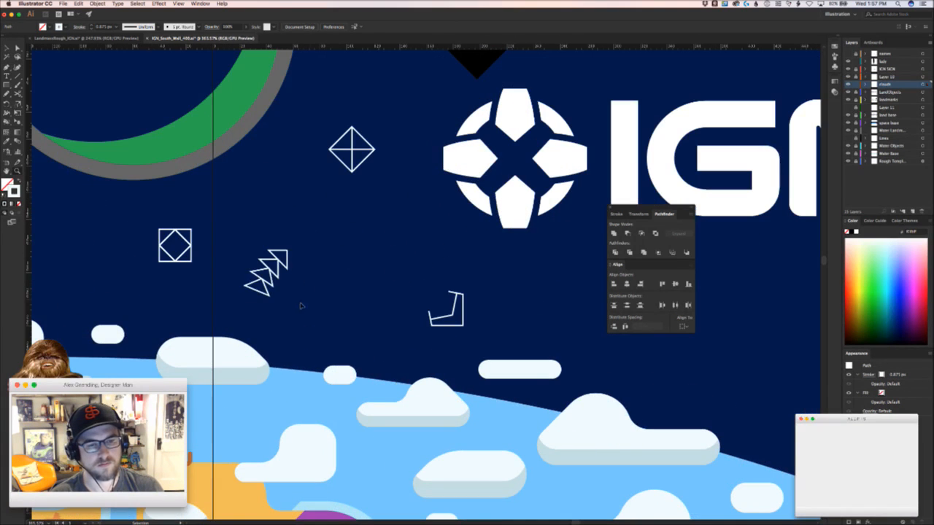
{"action": "key", "text": "super+z"}
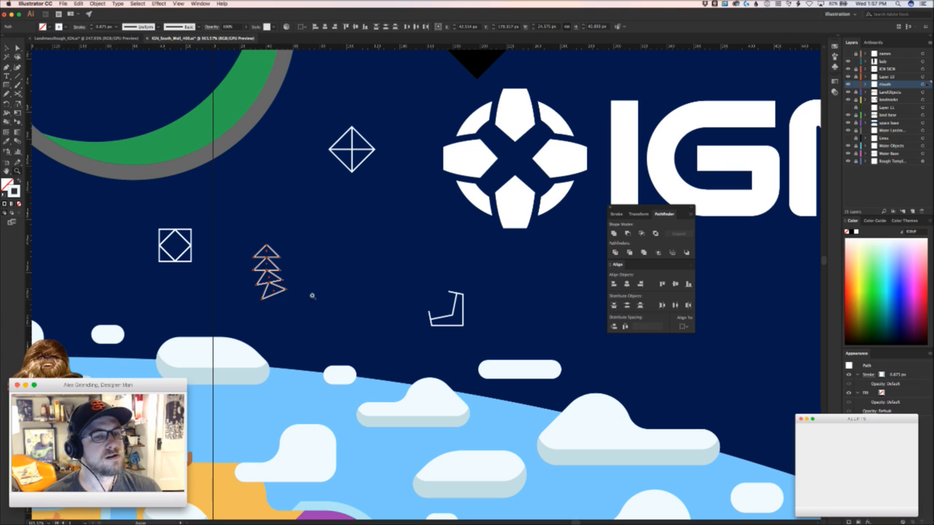
Duplicate the lowest triangle straight down and rotate the copy by 11.25°
{"action": "left_click_drag", "start_coordinate": [312, 296], "coordinate": [398, 299]}
{"action": "left_click", "coordinate": [299, 313]}
{"action": "left_click_drag", "start_coordinate": [243, 283], "coordinate": [243, 326]}
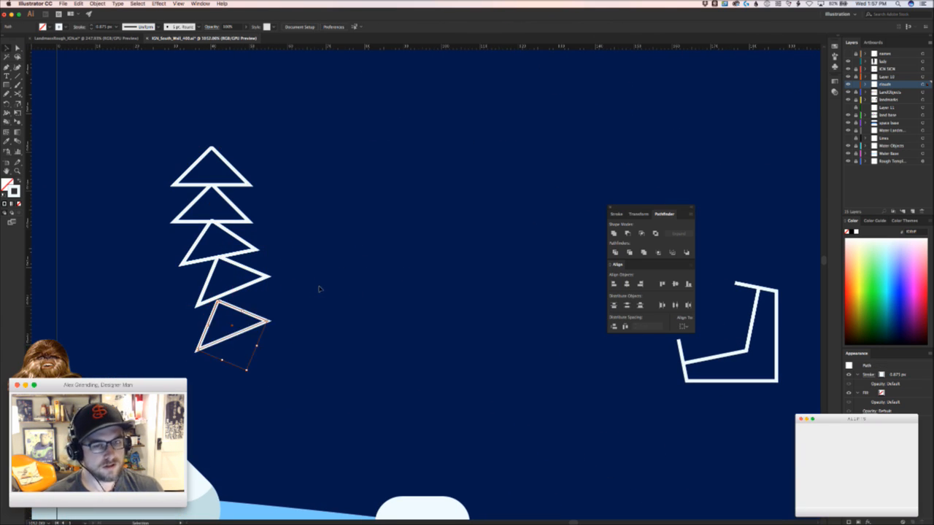
{"action": "key", "text": "r"}
{"action": "key", "text": "Return"}
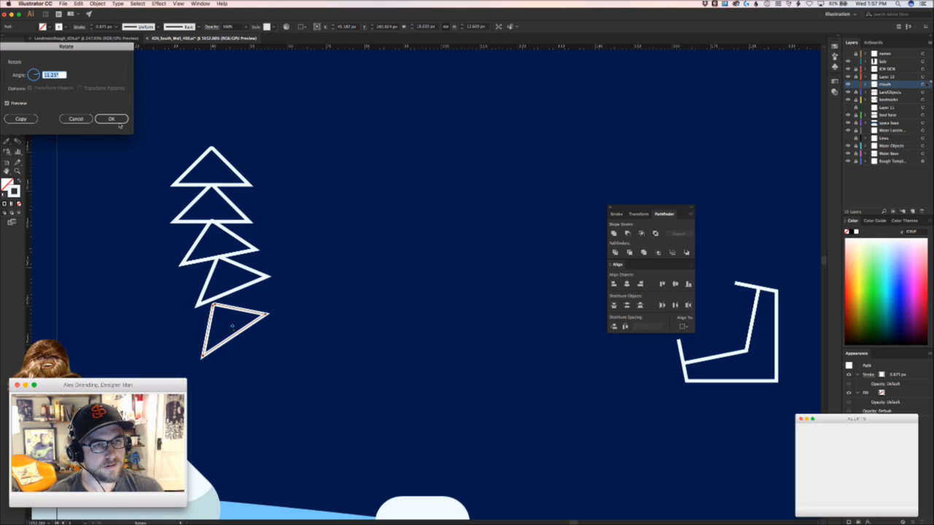
{"action": "left_click", "coordinate": [119, 120]}
Attach the fifth triangle to the stack with its tip at the middle of the fourth triangle's base
{"action": "key", "text": "v"}
{"action": "left_click_drag", "start_coordinate": [192, 305], "coordinate": [362, 270]}
{"action": "left_click", "coordinate": [482, 280]}
{"action": "left_click_drag", "start_coordinate": [485, 282], "coordinate": [264, 333]}
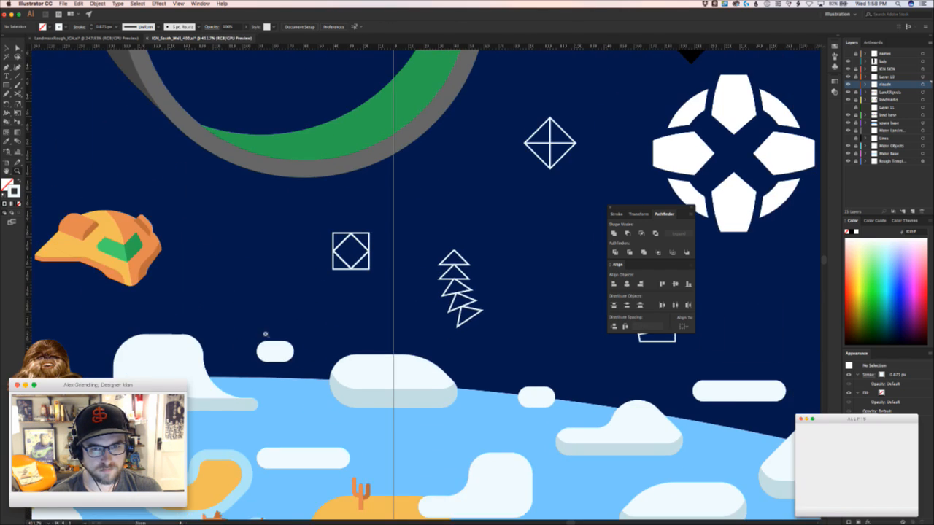
Add a sixth triangle turned 11.25° from the fifth, with its tip at the middle of the fifth triangle's base
{"action": "left_click_drag", "start_coordinate": [453, 296], "coordinate": [400, 365]}
{"action": "double_click", "coordinate": [8, 103]}
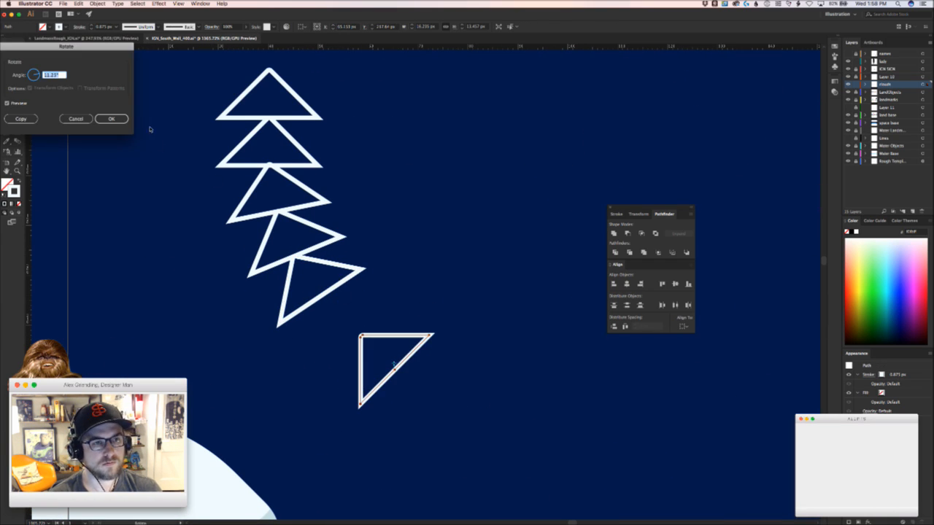
{"action": "key", "text": "Return"}
{"action": "key", "text": "v"}
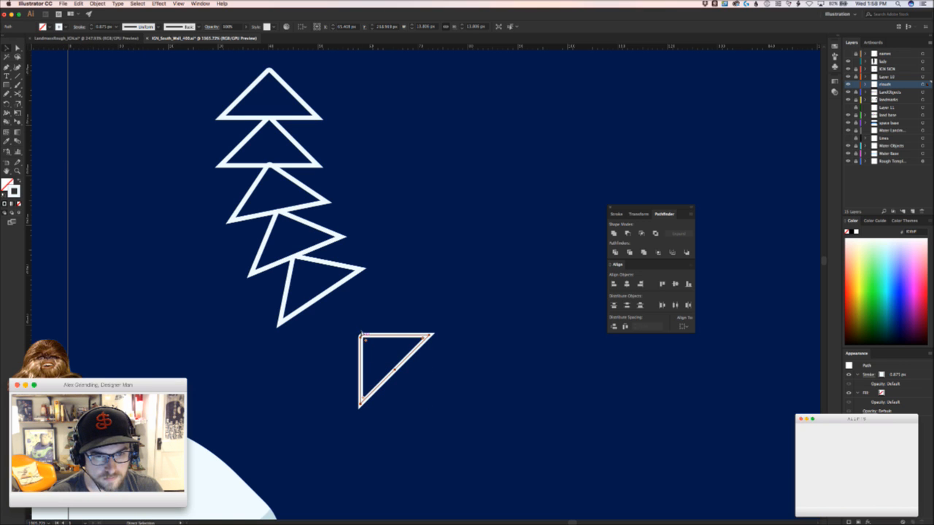
{"action": "left_click_drag", "start_coordinate": [361, 338], "coordinate": [320, 295]}
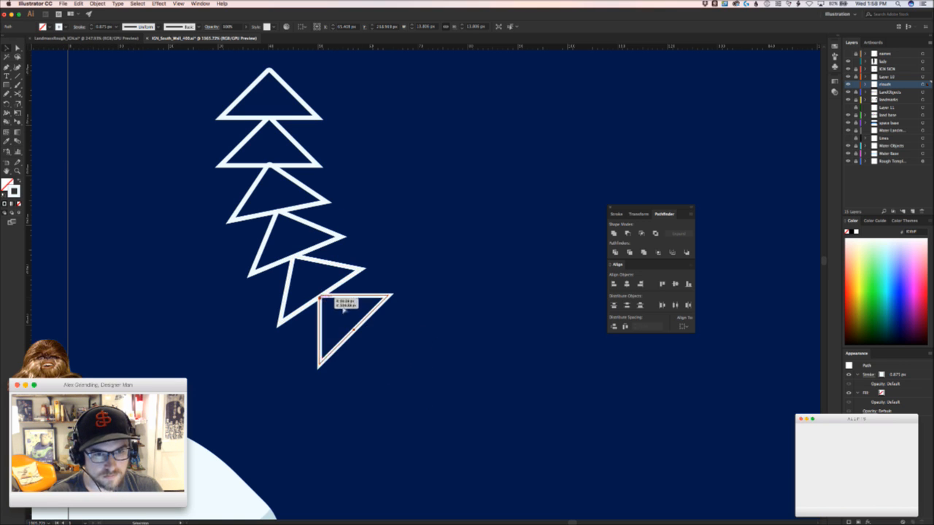
{"action": "left_click", "coordinate": [429, 360]}
Rotate the complete stack of six triangles 45° clockwise so the lowest triangle's base lies horizontal
{"action": "key", "text": "z"}
{"action": "left_click_drag", "start_coordinate": [425, 363], "coordinate": [419, 336]}
{"action": "key", "text": "v"}
{"action": "left_click_drag", "start_coordinate": [336, 256], "coordinate": [485, 314]}
{"action": "left_click", "coordinate": [398, 376]}
{"action": "key", "text": "z"}
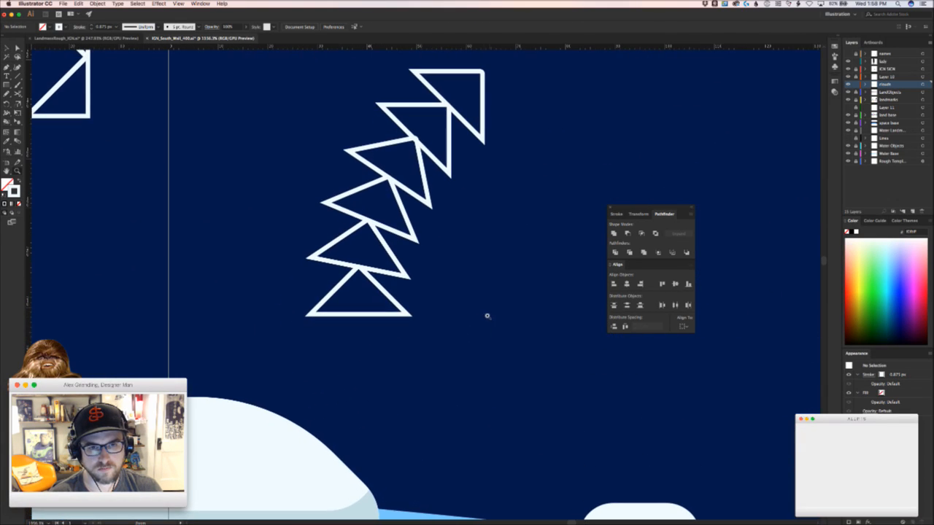
{"action": "key", "text": "v"}
{"action": "key", "text": "z"}
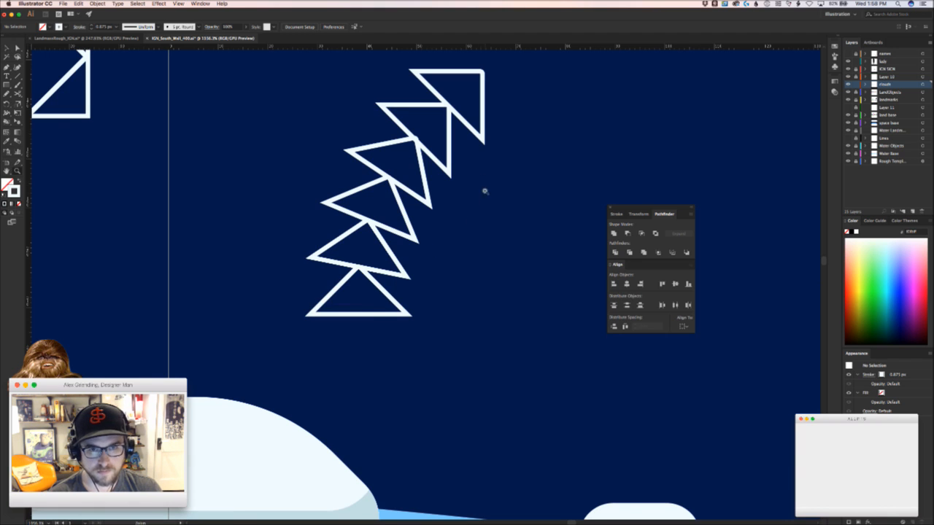
Examine the six-triangle stack in relation to the surrounding sky emblems and clouds
{"action": "left_click_drag", "start_coordinate": [484, 192], "coordinate": [486, 258]}
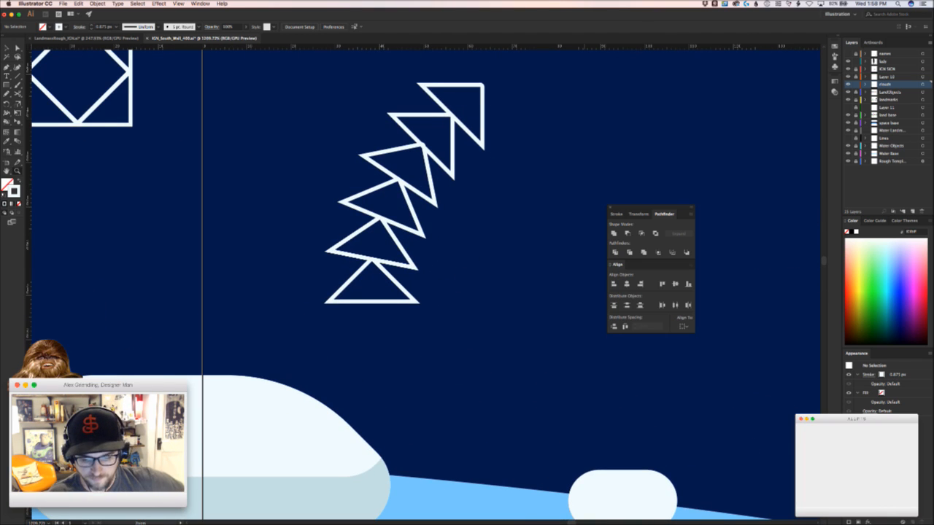
{"action": "key", "text": "super+Tab"}
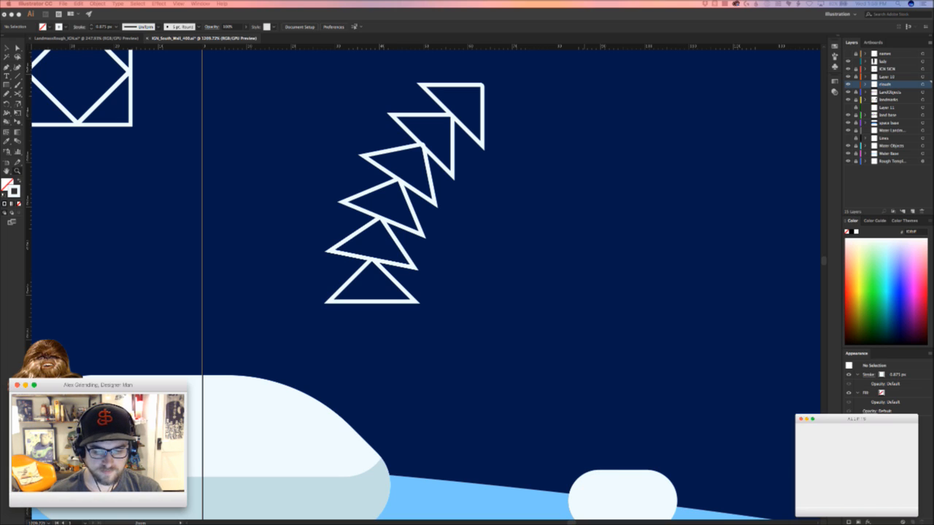
{"action": "left_click", "coordinate": [529, 435]}
{"action": "left_click_drag", "start_coordinate": [472, 266], "coordinate": [376, 286]}
{"action": "left_click_drag", "start_coordinate": [401, 188], "coordinate": [371, 458]}
{"action": "left_click_drag", "start_coordinate": [502, 330], "coordinate": [387, 207]}
{"action": "left_click_drag", "start_coordinate": [353, 291], "coordinate": [385, 293]}
{"action": "left_click_drag", "start_coordinate": [316, 300], "coordinate": [319, 297]}
{"action": "left_click_drag", "start_coordinate": [475, 358], "coordinate": [379, 372]}
{"action": "left_click_drag", "start_coordinate": [409, 409], "coordinate": [356, 337]}
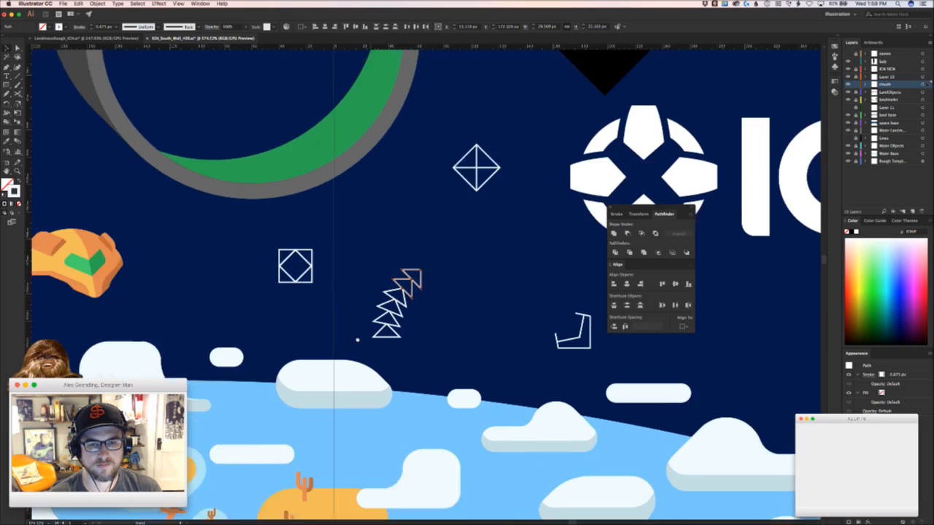
Duplicate the six-triangle stack, rotate the copy 45° counterclockwise, and attach its top triangle beneath the original stack's lowest triangle
{"action": "left_click_drag", "start_coordinate": [406, 362], "coordinate": [453, 296]}
{"action": "left_click_drag", "start_coordinate": [339, 125], "coordinate": [430, 303]}
{"action": "left_click_drag", "start_coordinate": [421, 183], "coordinate": [431, 267]}
{"action": "key", "text": "a"}
{"action": "left_click_drag", "start_coordinate": [518, 324], "coordinate": [280, 340]}
{"action": "left_click_drag", "start_coordinate": [437, 380], "coordinate": [259, 333]}
{"action": "key", "text": "v"}
{"action": "left_click_drag", "start_coordinate": [427, 148], "coordinate": [348, 386]}
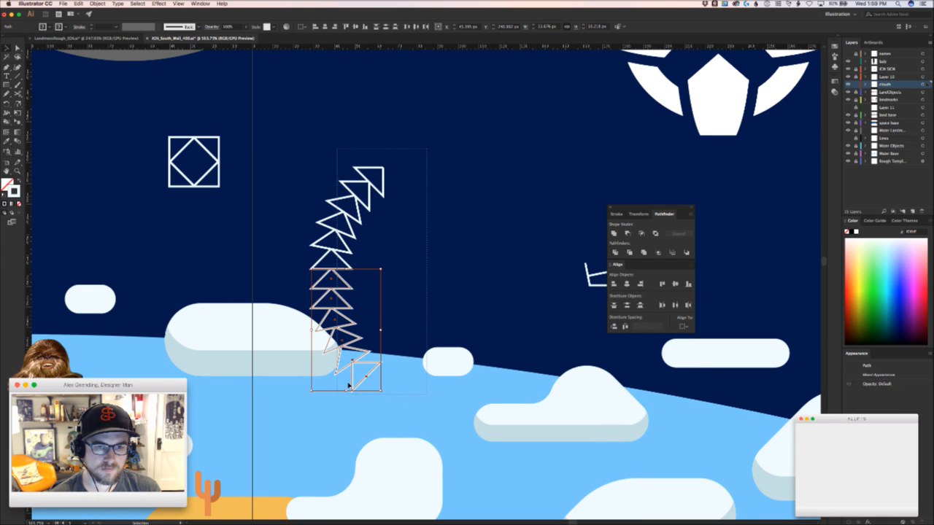
Rotate the complete triangle arc 45° clockwise without the nearby cloud, and shift it right and slightly down
{"action": "left_click", "coordinate": [306, 374], "text": "shift"}
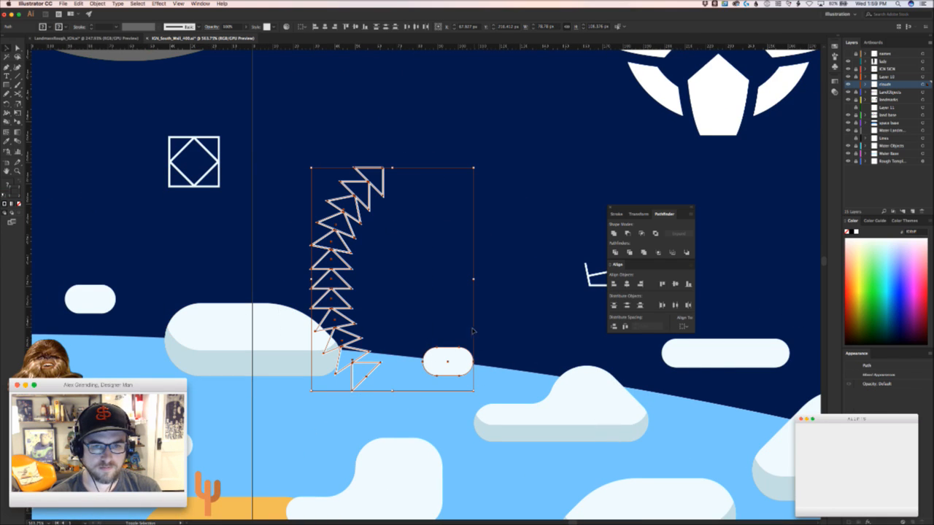
{"action": "left_click", "coordinate": [470, 362], "text": "shift"}
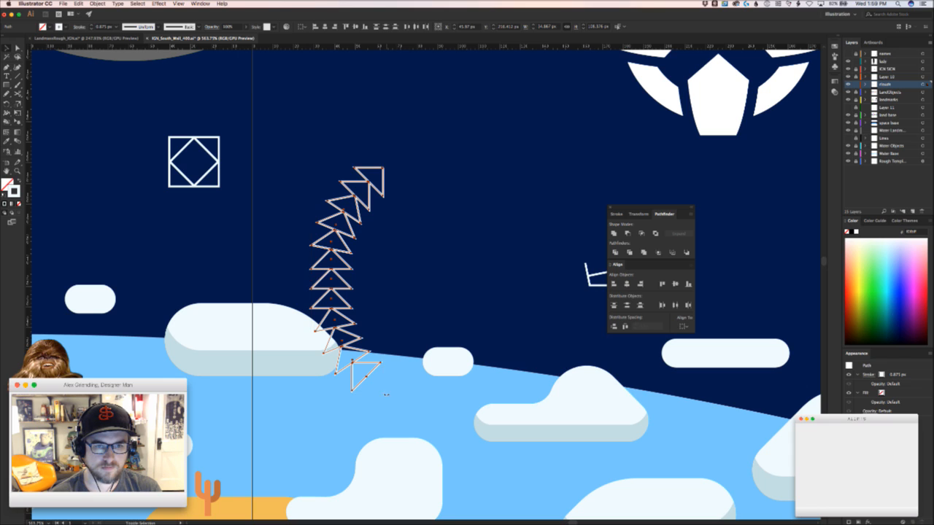
{"action": "left_click_drag", "start_coordinate": [351, 398], "coordinate": [340, 400]}
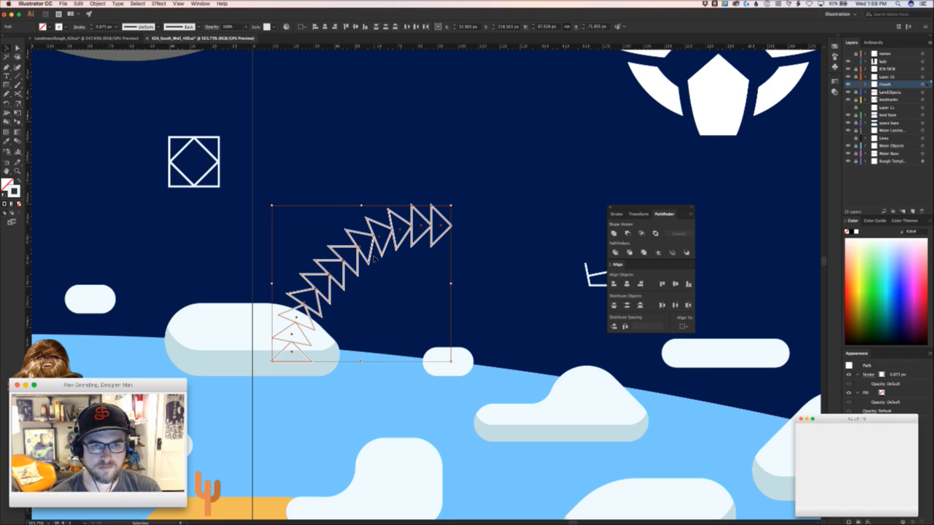
{"action": "left_click_drag", "start_coordinate": [371, 259], "coordinate": [445, 277]}
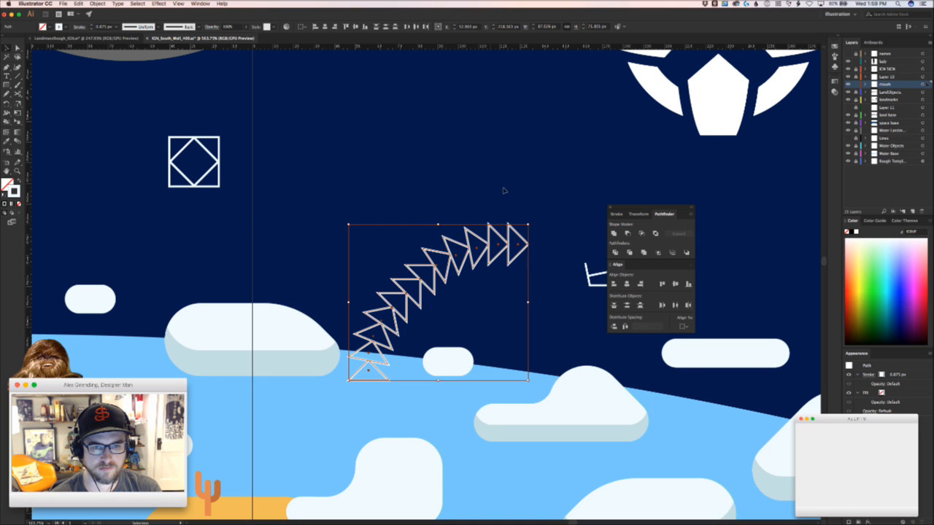
{"action": "left_click", "coordinate": [505, 189]}
Raise the crossed diamond emblem toward the sky's upper edge and place the bracket emblem below it, its outer corner facing upper right
{"action": "left_click_drag", "start_coordinate": [506, 194], "coordinate": [306, 208]}
{"action": "left_click_drag", "start_coordinate": [358, 332], "coordinate": [324, 112]}
{"action": "left_click", "coordinate": [378, 150]}
{"action": "left_click_drag", "start_coordinate": [390, 171], "coordinate": [253, 356]}
{"action": "left_click_drag", "start_coordinate": [325, 303], "coordinate": [402, 182]}
{"action": "left_click", "coordinate": [408, 254]}
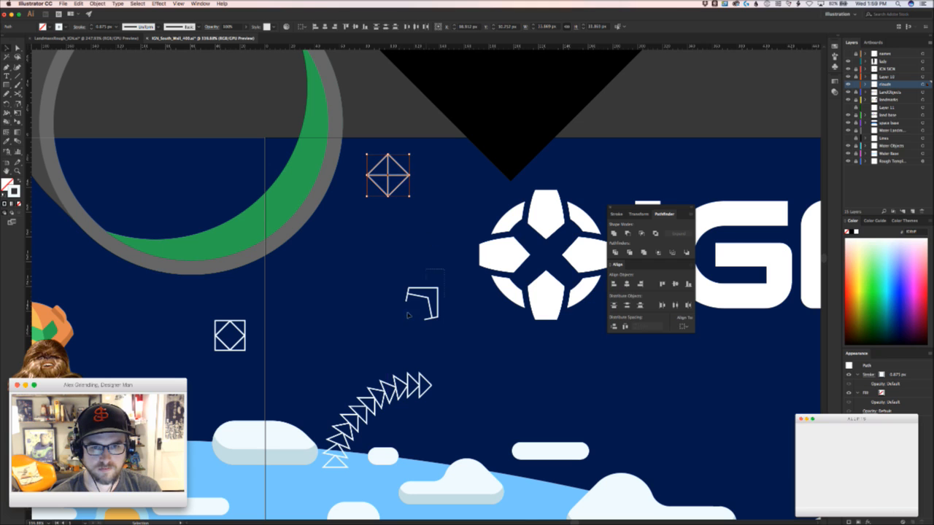
{"action": "left_click", "coordinate": [436, 303]}
{"action": "left_click_drag", "start_coordinate": [436, 304], "coordinate": [426, 292]}
{"action": "left_click", "coordinate": [451, 303]}
{"action": "left_click_drag", "start_coordinate": [474, 322], "coordinate": [441, 324]}
{"action": "left_click_drag", "start_coordinate": [441, 323], "coordinate": [435, 237]}
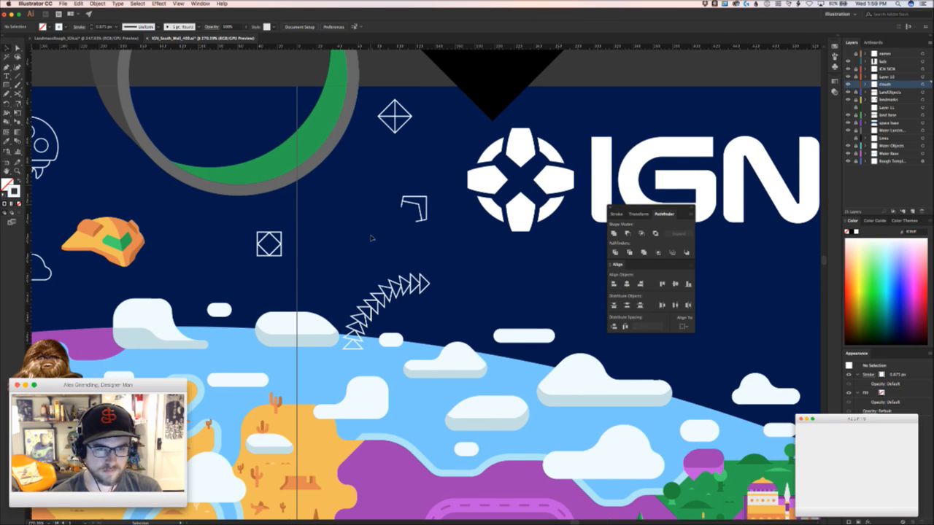
Duplicate the right-pointing end triangle of the arc horizontally into the empty sky to its right
{"action": "left_click_drag", "start_coordinate": [293, 231], "coordinate": [383, 239]}
{"action": "key", "text": "super+Tab"}
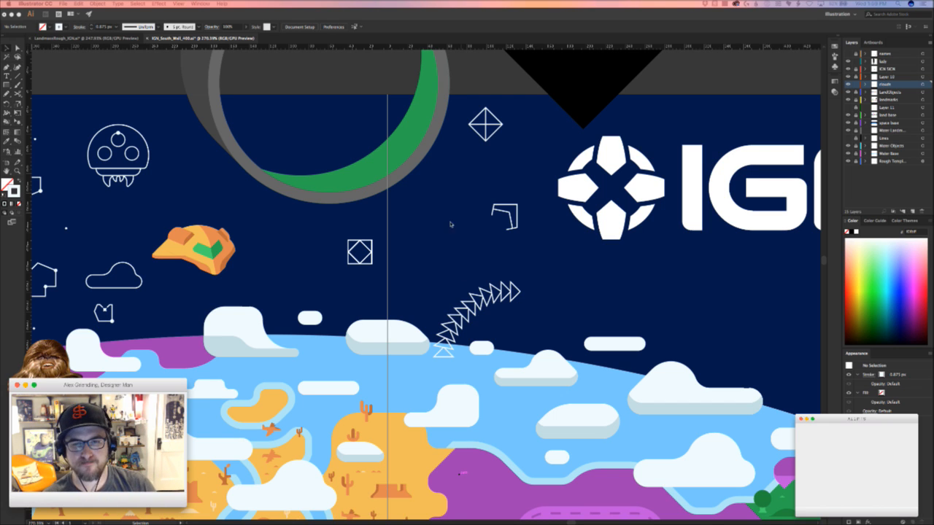
{"action": "left_click", "coordinate": [436, 255]}
{"action": "key", "text": "z"}
{"action": "left_click_drag", "start_coordinate": [434, 213], "coordinate": [448, 176]}
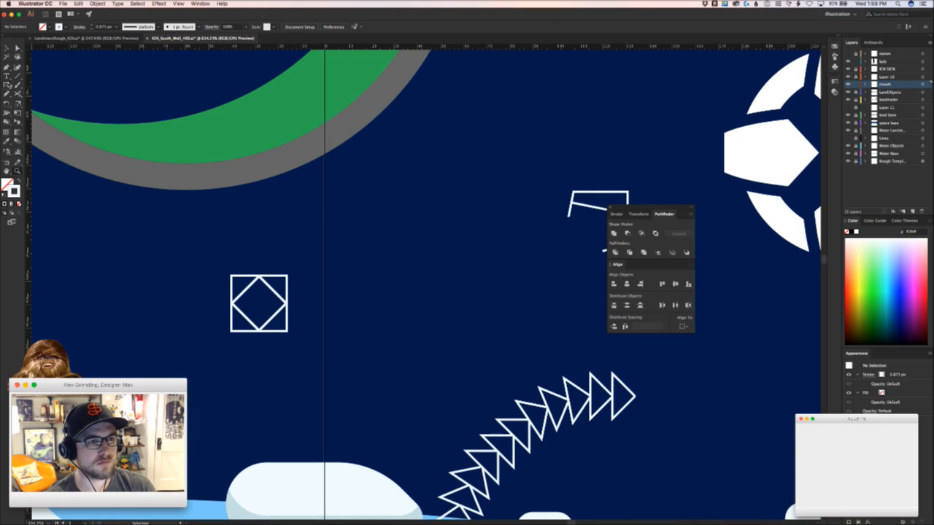
{"action": "left_click_drag", "start_coordinate": [492, 371], "coordinate": [71, 192]}
{"action": "key", "text": "v"}
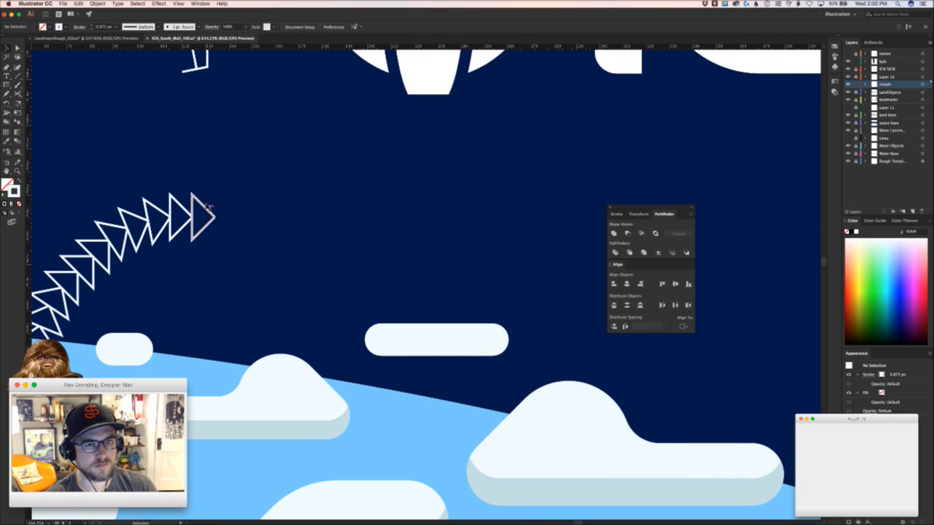
{"action": "left_click_drag", "start_coordinate": [210, 205], "coordinate": [408, 217]}
{"action": "key", "text": "a"}
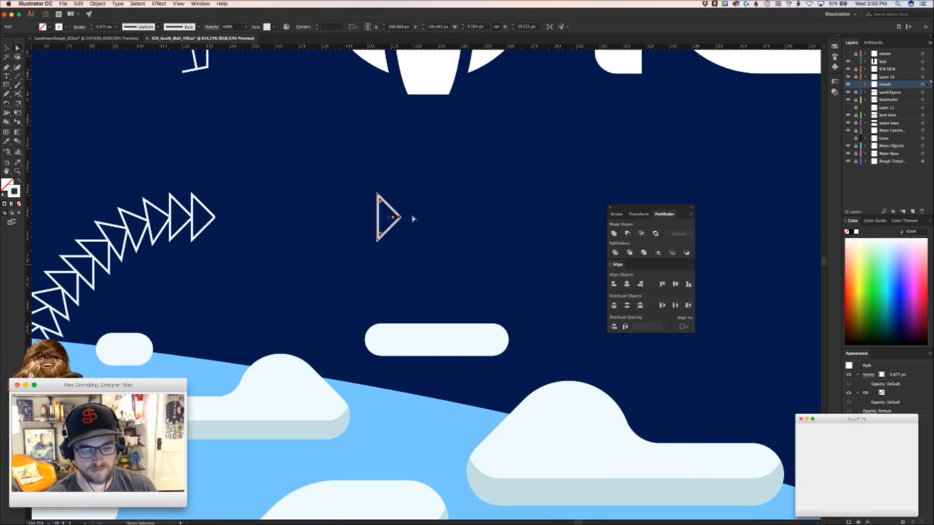
{"action": "key", "text": "super+Tab"}
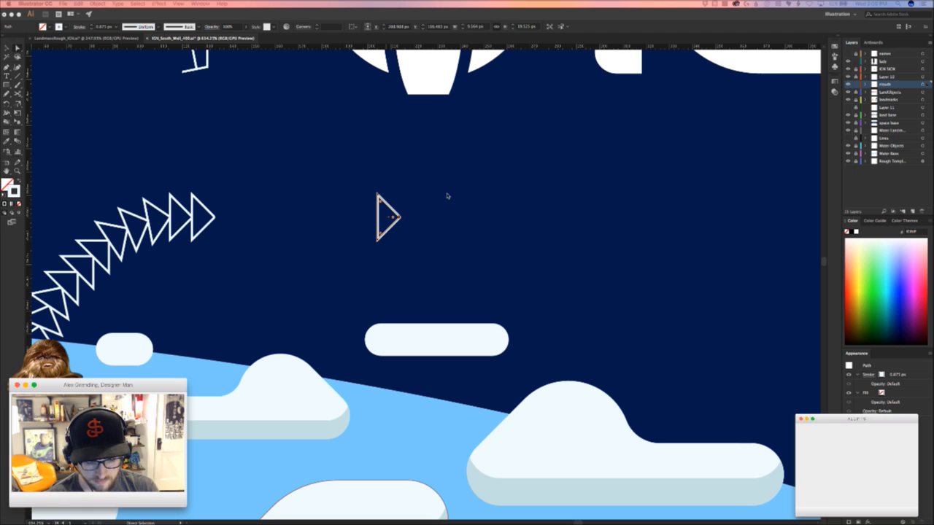
{"action": "key", "text": "super+Tab"}
{"action": "key", "text": "z"}
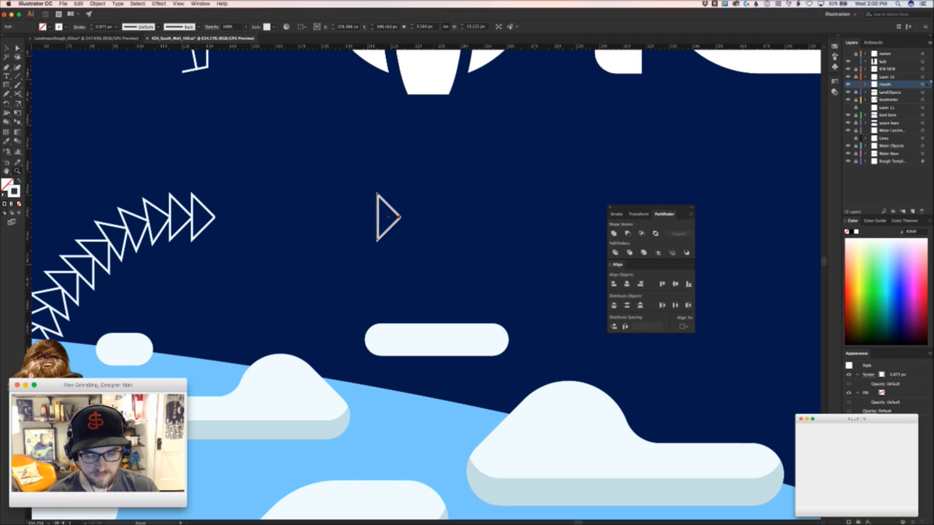
{"action": "key", "text": "super+Tab"}
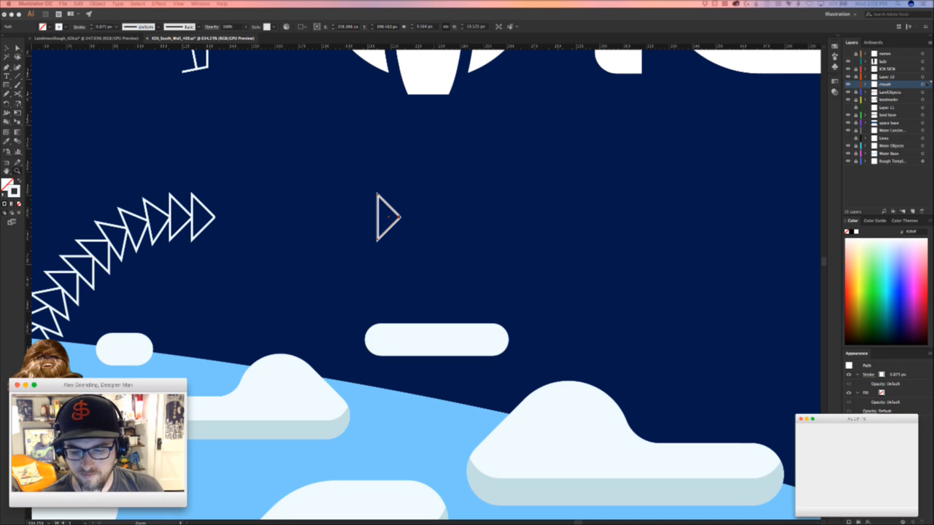
{"action": "left_click", "coordinate": [492, 232]}
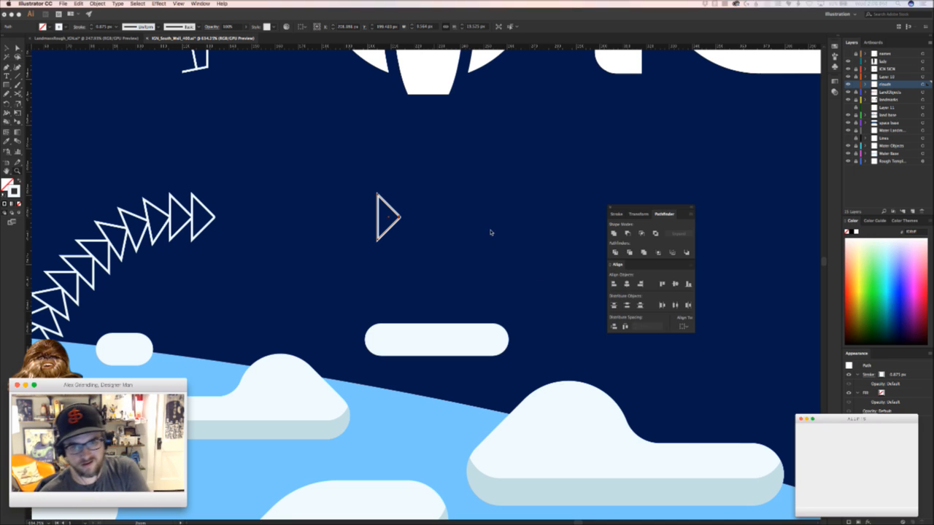
Remove the rounding from the copied triangle's right tip so it forms a sharp corner
{"action": "left_click", "coordinate": [410, 235]}
{"action": "key", "text": "v"}
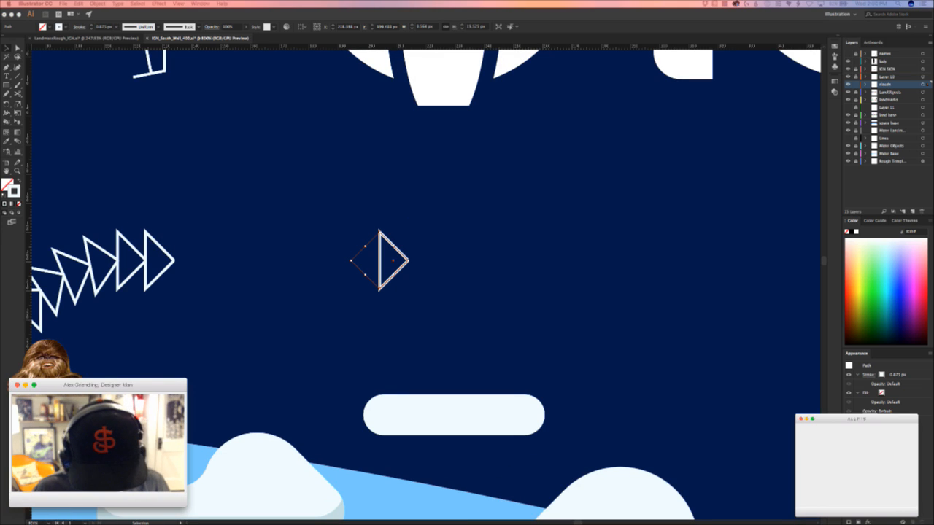
{"action": "left_click", "coordinate": [444, 269]}
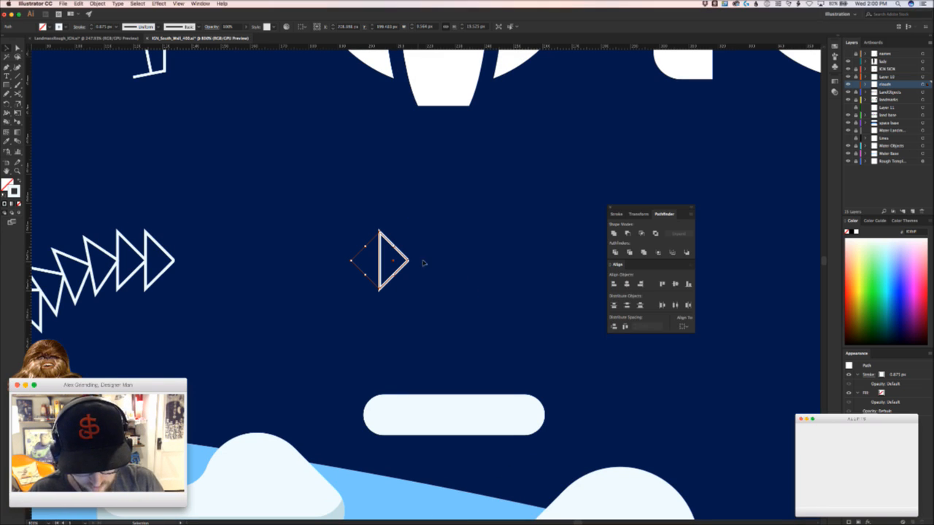
{"action": "left_click", "coordinate": [411, 281]}
{"action": "left_click", "coordinate": [403, 268]}
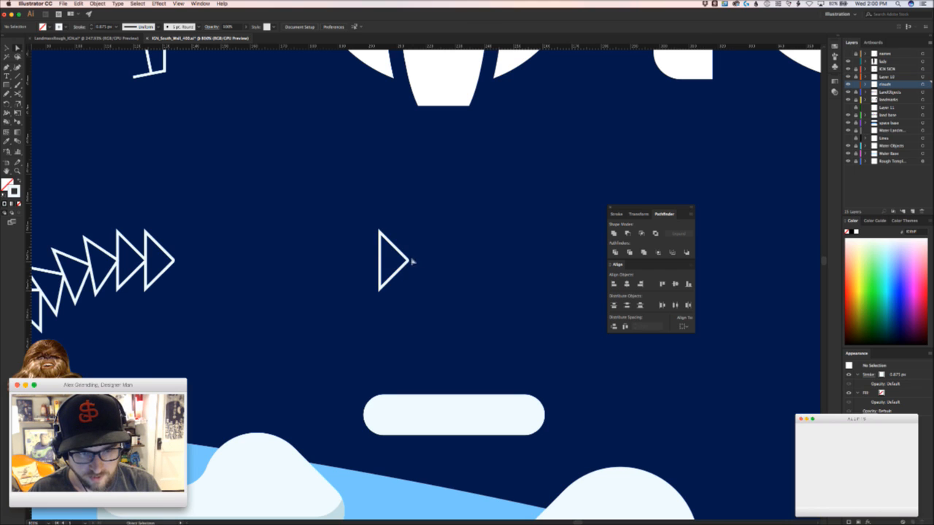
{"action": "key", "text": "super+equal"}
{"action": "key", "text": "a"}
{"action": "left_click", "coordinate": [433, 267]}
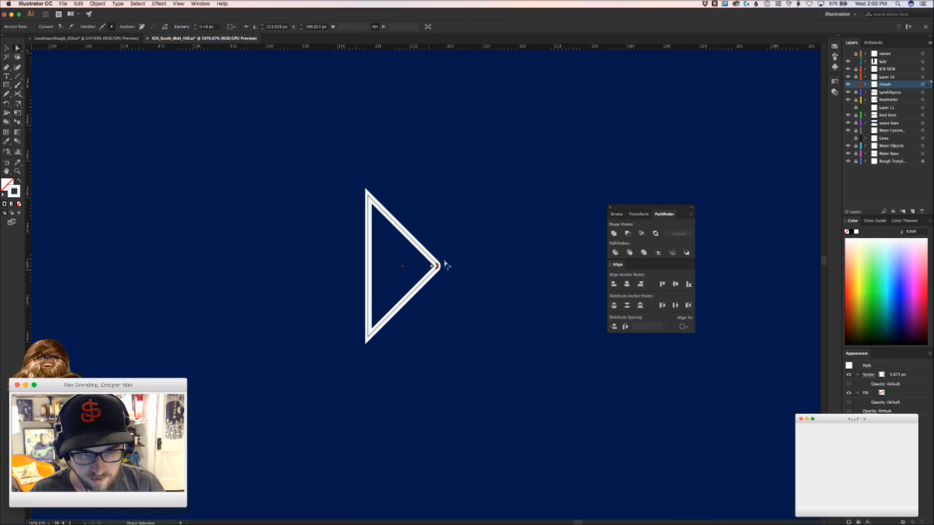
{"action": "left_click", "coordinate": [475, 270]}
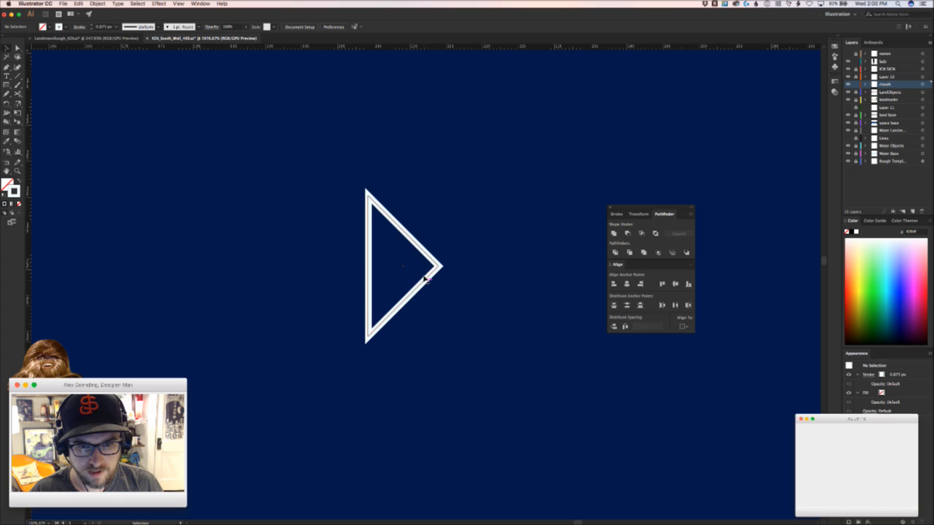
Duplicate the sharp triangle upward, mirror the copy to point left, and snap its lower corner onto the original's upper corner
{"action": "left_click_drag", "start_coordinate": [425, 280], "coordinate": [432, 150]}
{"action": "key", "text": "super+z"}
{"action": "left_click_drag", "start_coordinate": [463, 255], "coordinate": [283, 252]}
{"action": "left_click", "coordinate": [432, 388]}
{"action": "key", "text": "o"}
{"action": "key", "text": "v"}
{"action": "key", "text": "a"}
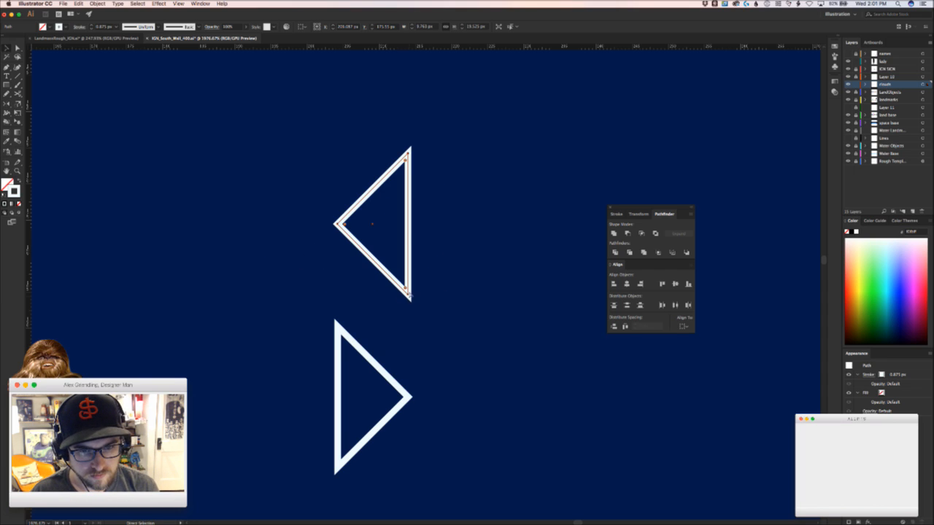
{"action": "left_click_drag", "start_coordinate": [409, 297], "coordinate": [337, 324]}
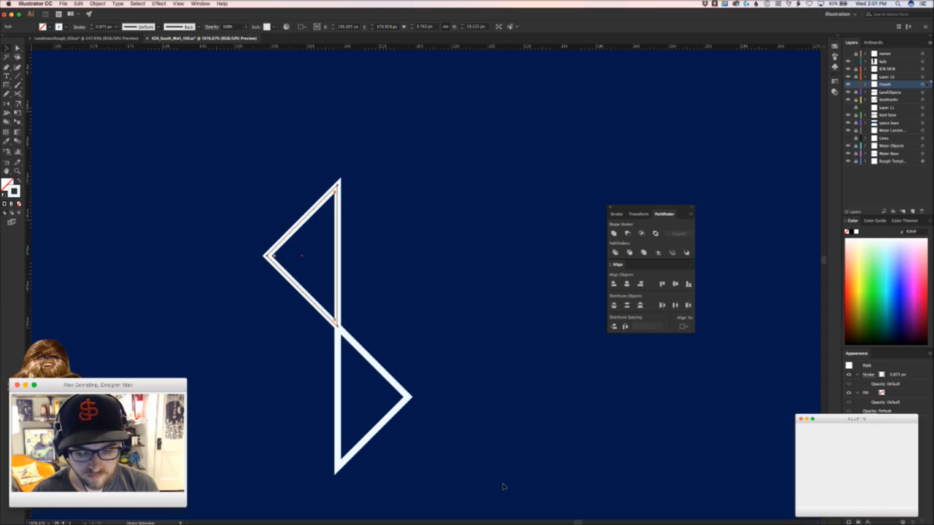
Select both joined triangles together
{"action": "left_click_drag", "start_coordinate": [402, 237], "coordinate": [249, 346]}
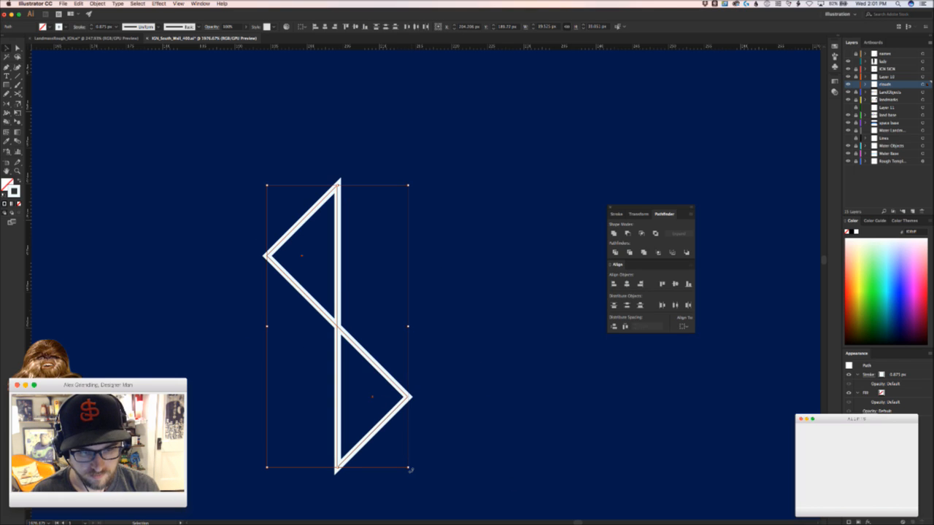
Complete the pinwheel outline by adding a copy of the two-triangle path rotated 90 degrees about its centre
{"action": "left_click_drag", "start_coordinate": [412, 471], "coordinate": [222, 424]}
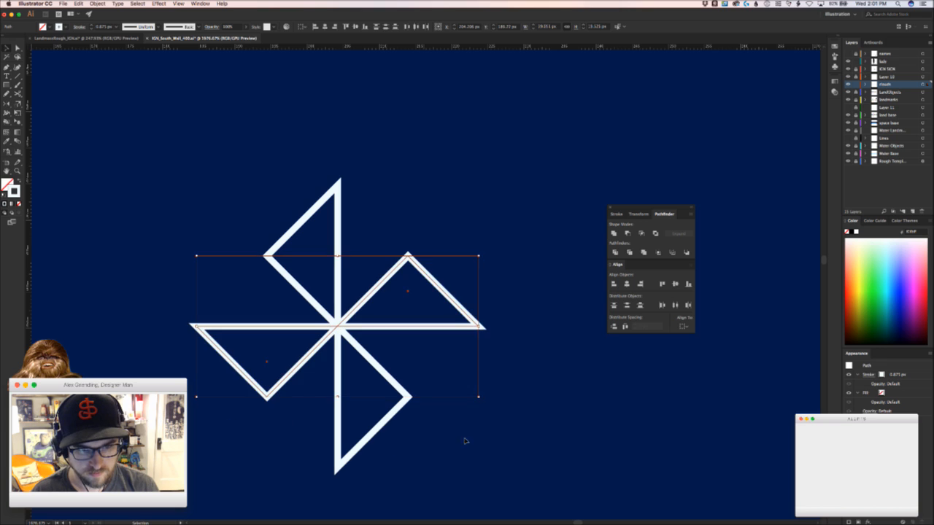
{"action": "left_click", "coordinate": [466, 441]}
{"action": "left_click_drag", "start_coordinate": [474, 413], "coordinate": [300, 326], "text": "super"}
{"action": "left_click_drag", "start_coordinate": [416, 329], "coordinate": [404, 311]}
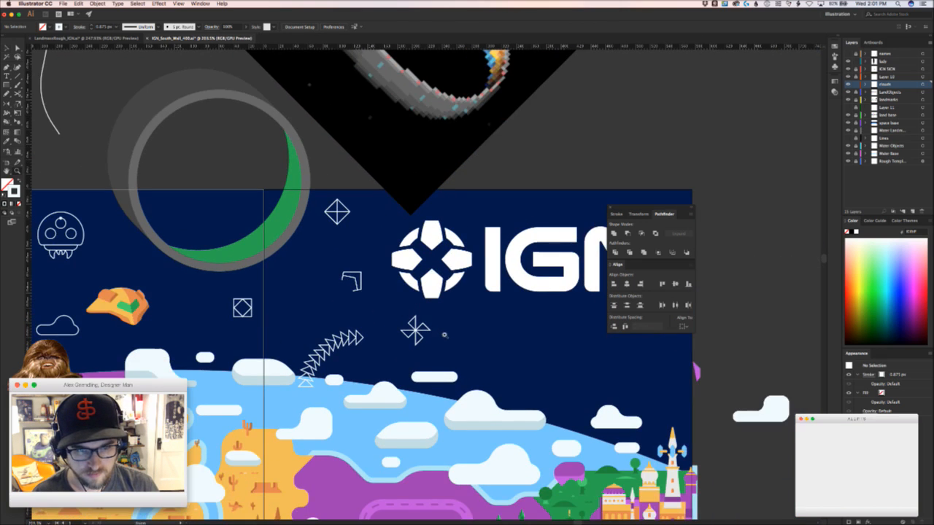
Move the pinwheel slightly right and down in the sky so it sits beneath the IGN emblem
{"action": "left_click_drag", "start_coordinate": [444, 336], "coordinate": [496, 335], "text": "super"}
{"action": "left_click", "coordinate": [408, 330]}
{"action": "left_click_drag", "start_coordinate": [408, 331], "coordinate": [448, 354]}
{"action": "left_click", "coordinate": [456, 368]}
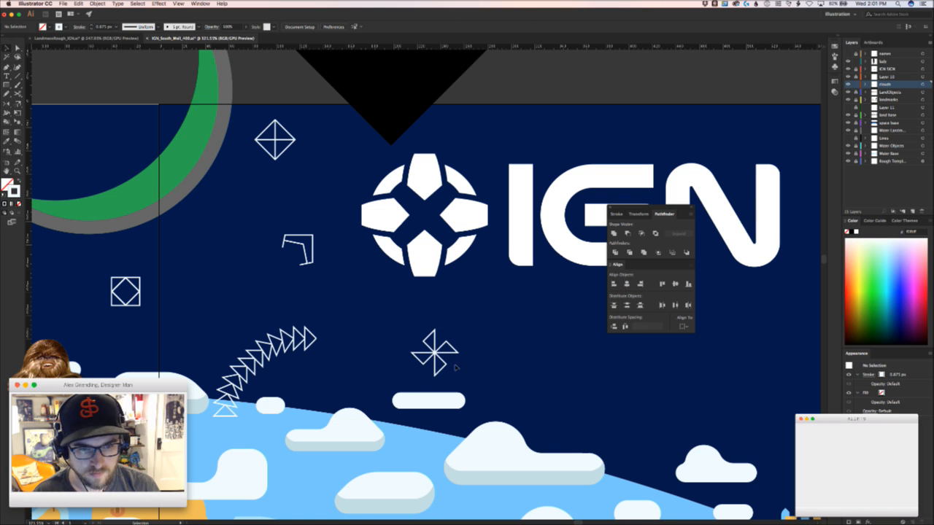
Copy a small constellation outline with its nearby star dots into the empty sky beside the bracket-shaped outline
{"action": "left_click_drag", "start_coordinate": [366, 371], "coordinate": [589, 345]}
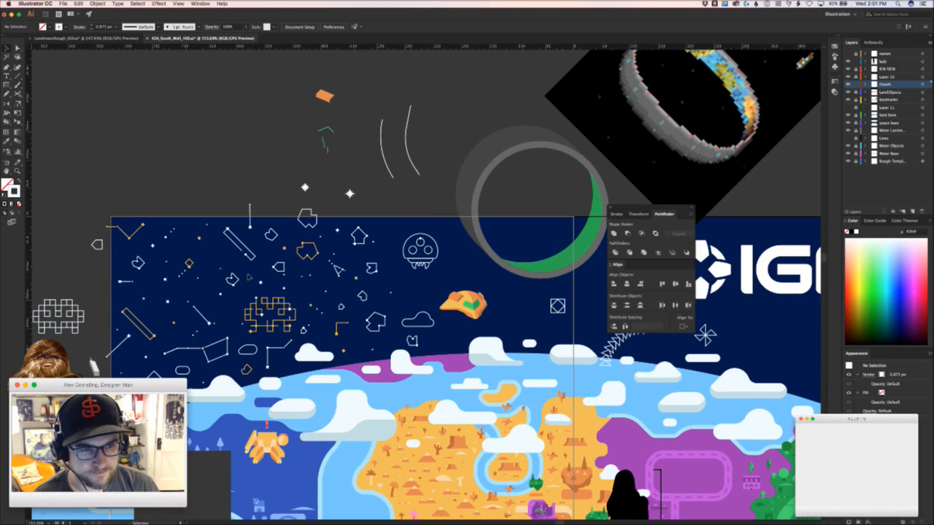
{"action": "left_click_drag", "start_coordinate": [240, 267], "coordinate": [217, 288]}
{"action": "left_click_drag", "start_coordinate": [243, 286], "coordinate": [470, 263]}
{"action": "left_click", "coordinate": [123, 254]}
{"action": "left_click", "coordinate": [504, 293]}
{"action": "left_click_drag", "start_coordinate": [505, 299], "coordinate": [551, 285]}
{"action": "left_click_drag", "start_coordinate": [357, 268], "coordinate": [301, 288]}
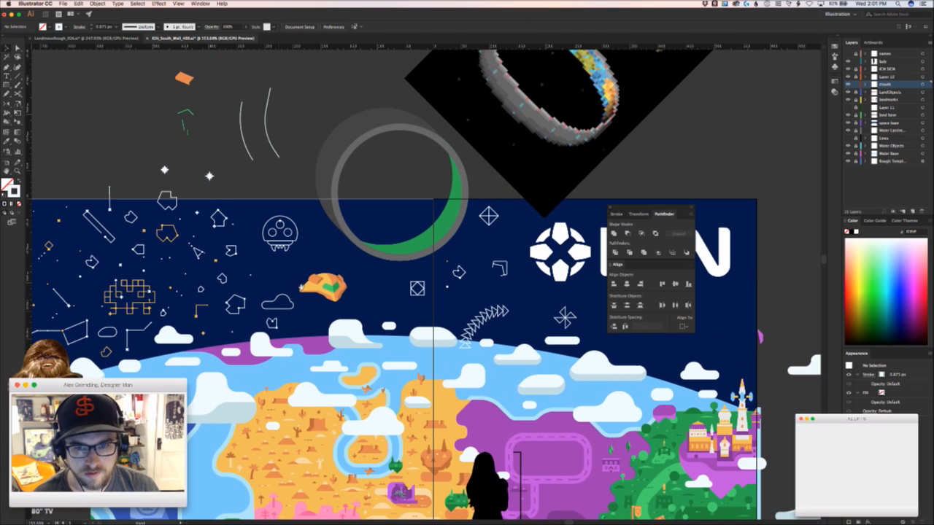
Scale the pinwheel beneath the IGN emblem down proportionally to about 80 percent, including its stroke
{"action": "left_click", "coordinate": [568, 316]}
{"action": "scroll", "coordinate": [579, 318], "scroll_direction": "up", "scroll_amount": 3}
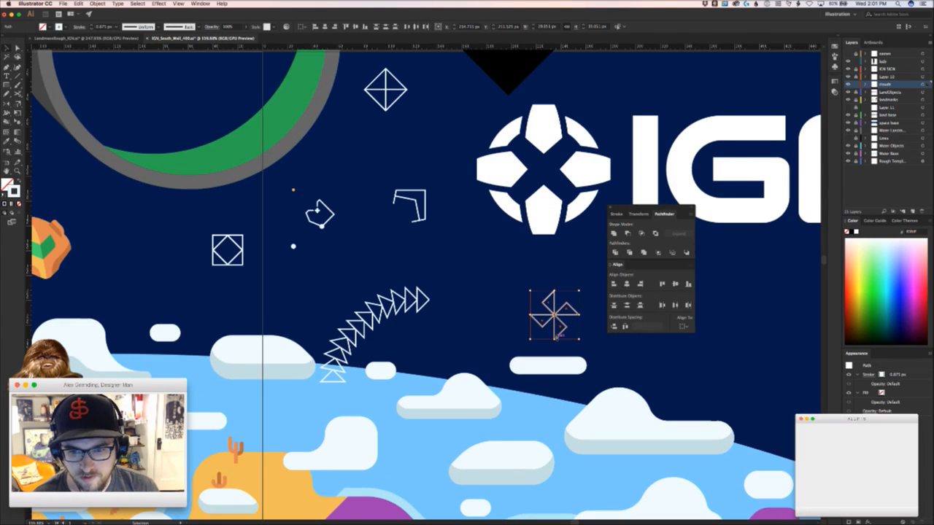
{"action": "left_click", "coordinate": [583, 342]}
{"action": "scroll", "coordinate": [583, 343], "scroll_direction": "down", "scroll_amount": 3}
{"action": "scroll", "coordinate": [525, 334], "scroll_direction": "up", "scroll_amount": 2}
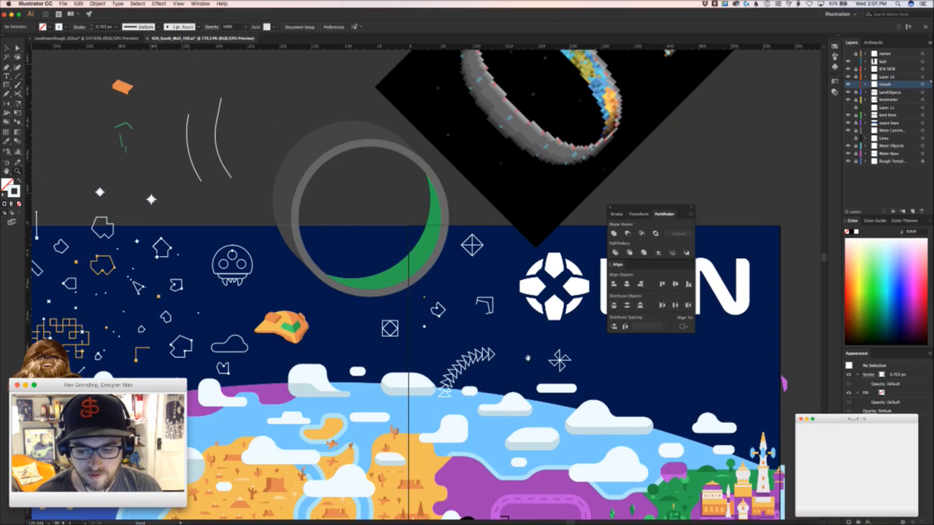
Duplicate the pinwheel into the dark sky inside the large grey and green ring
{"action": "left_click_drag", "start_coordinate": [572, 348], "coordinate": [541, 363]}
{"action": "left_click_drag", "start_coordinate": [541, 363], "coordinate": [338, 245]}
{"action": "left_click", "coordinate": [397, 278]}
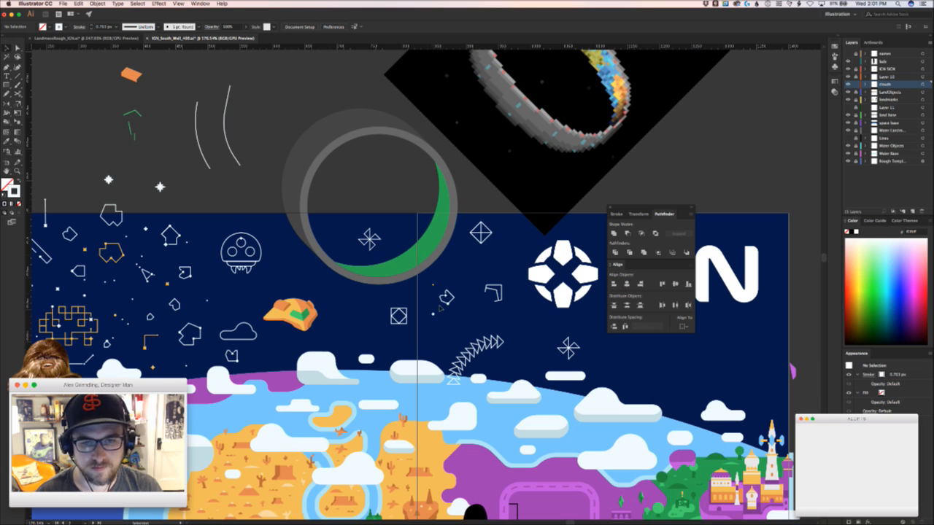
Try to move the bracket-shaped outline to the empty sky right of the pinwheel beneath the logo, and undo it
{"action": "left_click_drag", "start_coordinate": [475, 361], "coordinate": [379, 341]}
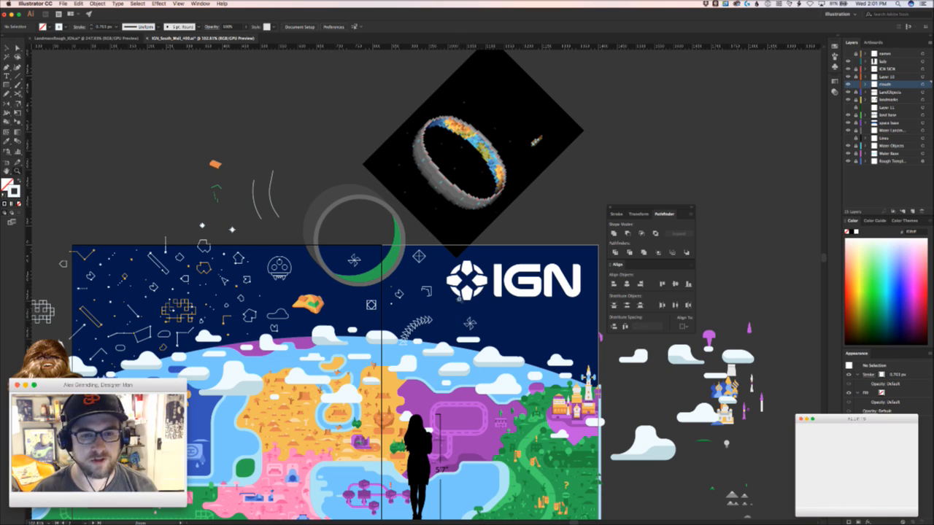
{"action": "left_click_drag", "start_coordinate": [454, 312], "coordinate": [407, 294]}
{"action": "key", "text": "v"}
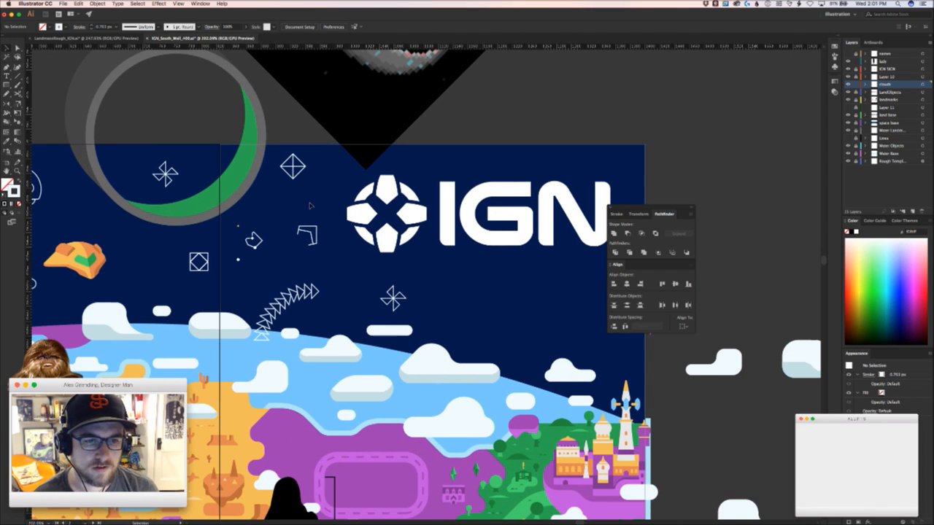
{"action": "left_click", "coordinate": [309, 229]}
{"action": "left_click_drag", "start_coordinate": [309, 232], "coordinate": [470, 313]}
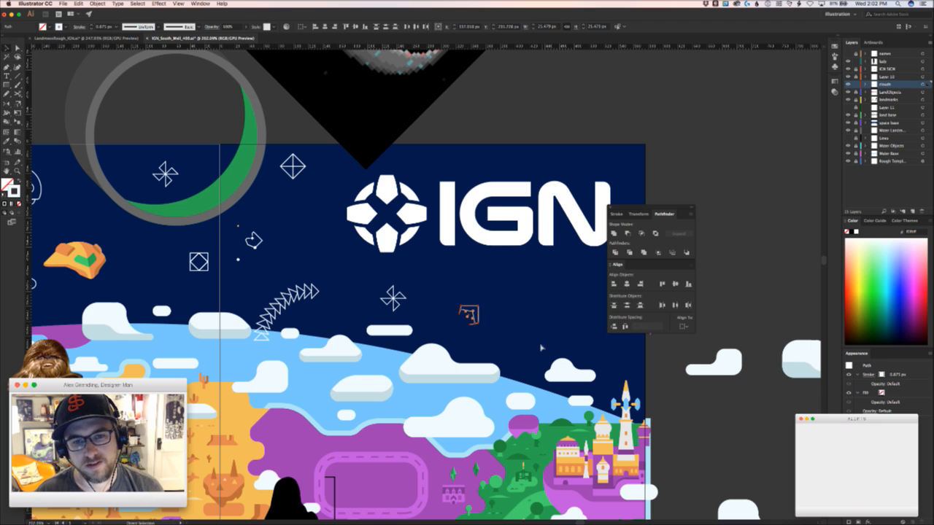
{"action": "key", "text": "ctrl+z"}
Check the sky composition around the IGN logo and save the illustration file
{"action": "left_click_drag", "start_coordinate": [540, 342], "coordinate": [423, 312]}
{"action": "left_click_drag", "start_coordinate": [495, 259], "coordinate": [421, 269]}
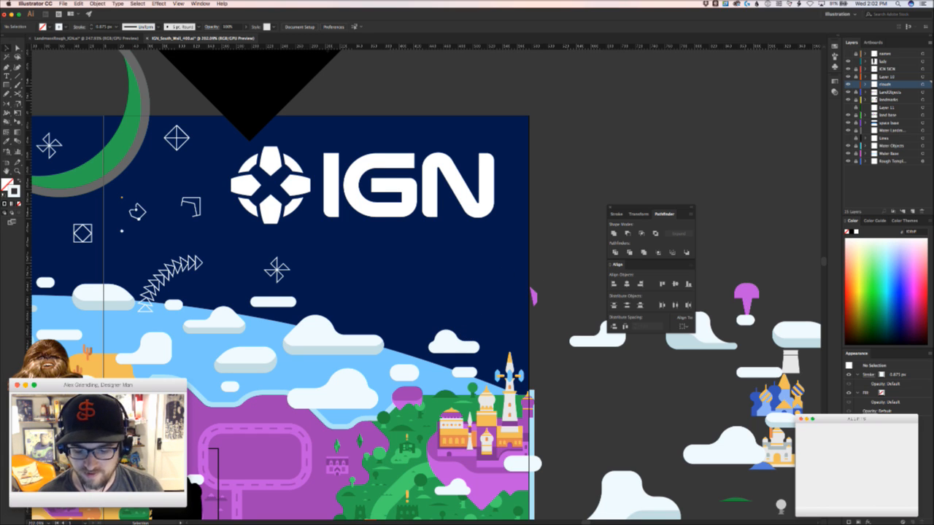
{"action": "scroll", "coordinate": [397, 292], "scroll_direction": "down", "scroll_amount": 3}
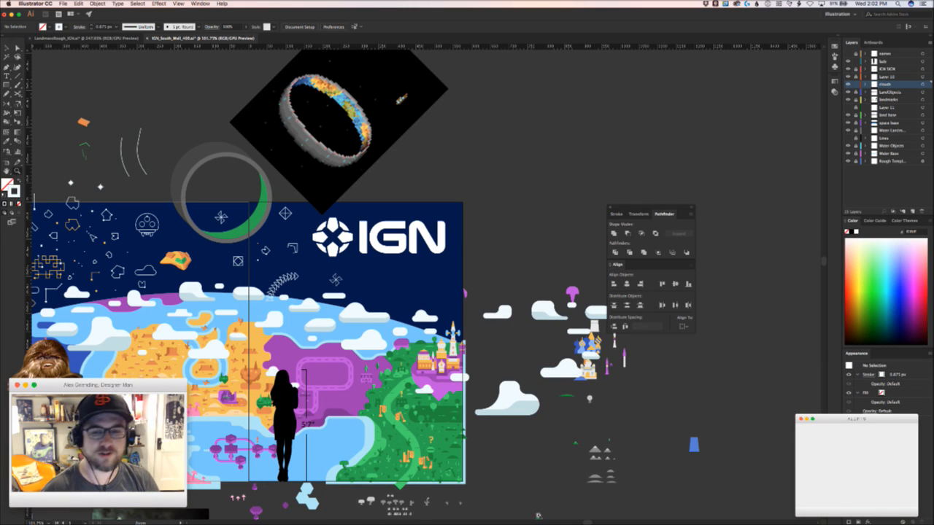
{"action": "key", "text": "super+Tab"}
{"action": "left_click", "coordinate": [507, 223]}
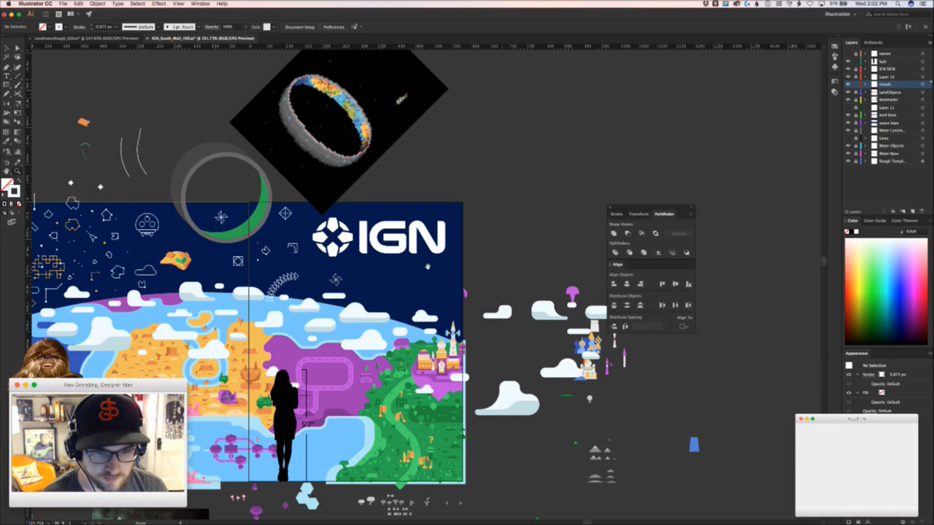
{"action": "scroll", "coordinate": [507, 223], "scroll_direction": "up", "scroll_amount": 5}
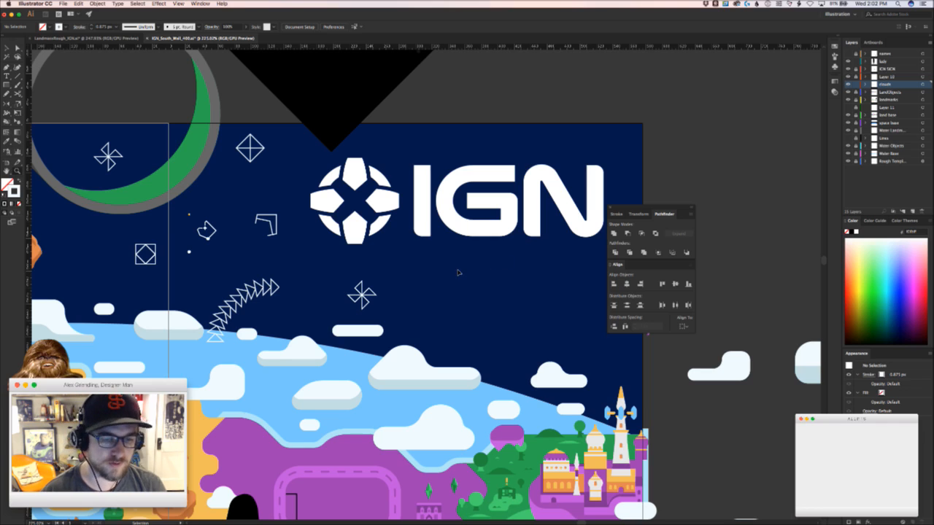
{"action": "key", "text": "super+s"}
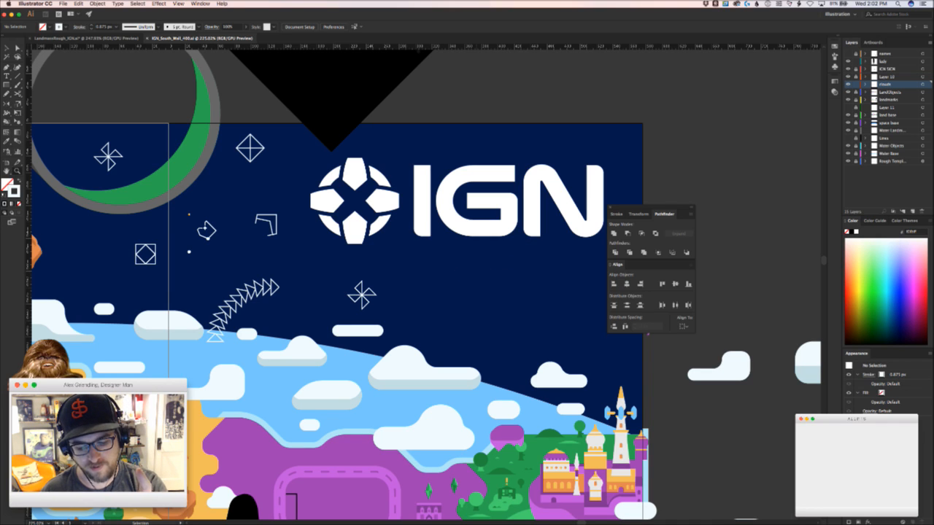
Switch to the browser, bring the window with the Polygon article into view and enlarge it
{"action": "key", "text": "super+Tab"}
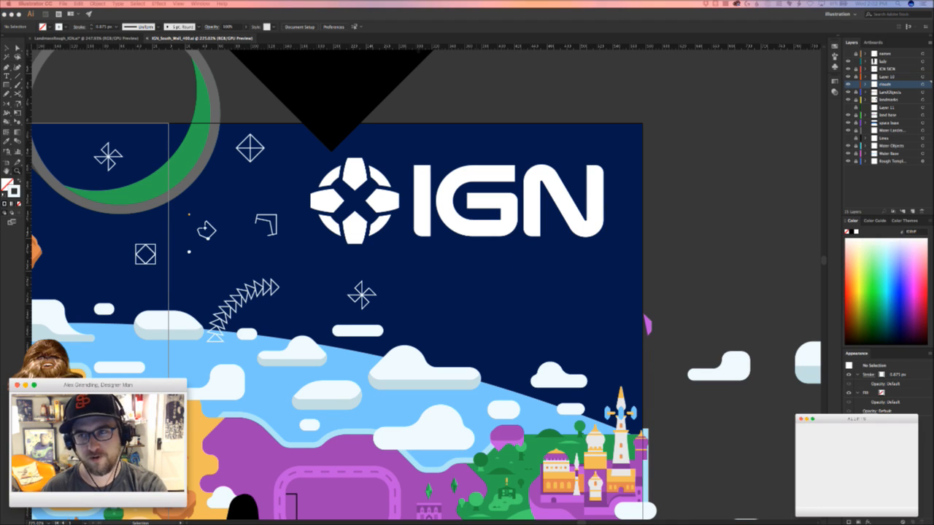
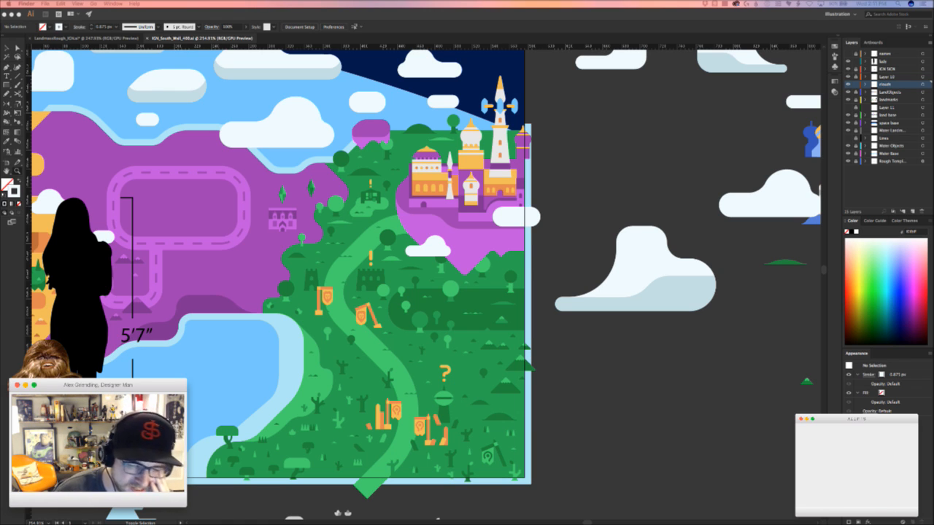
{"action": "left_click_drag", "start_coordinate": [328, 522], "coordinate": [278, 16]}
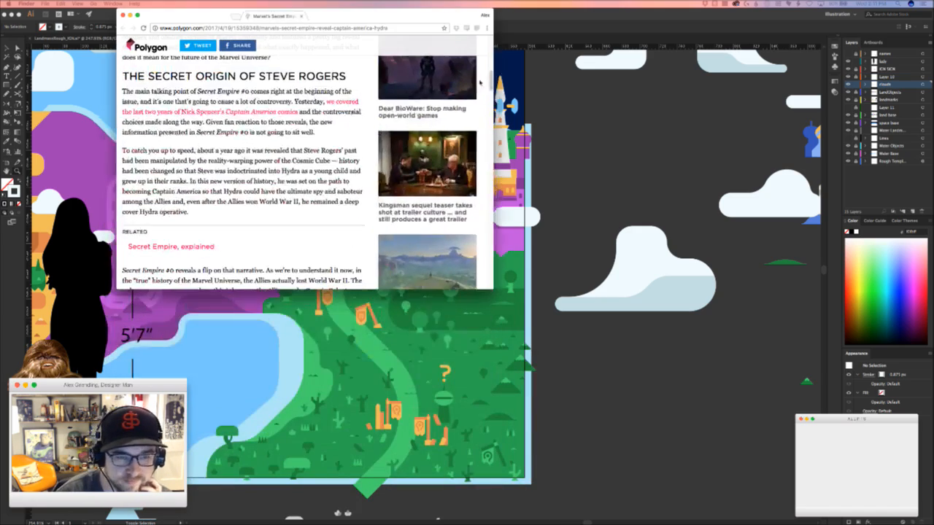
{"action": "left_click_drag", "start_coordinate": [492, 291], "coordinate": [736, 470]}
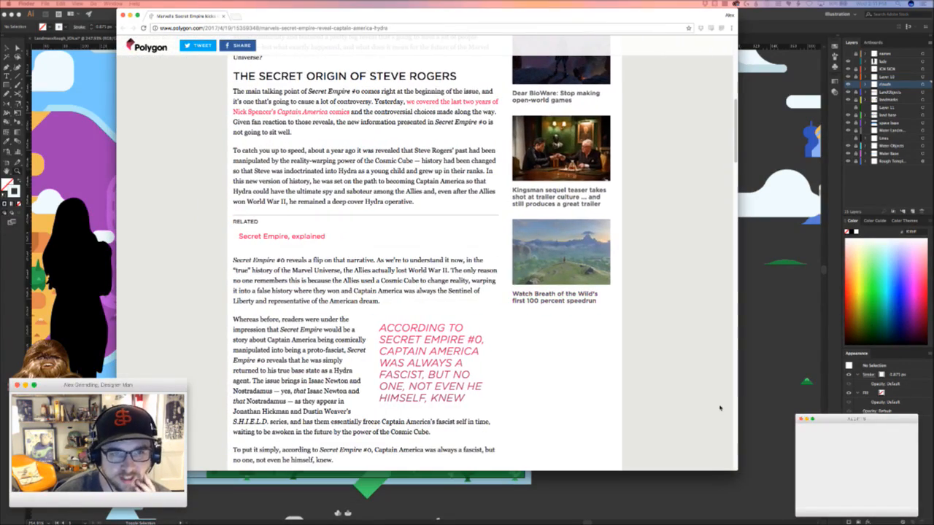
Read the Polygon article on Marvel's Secret Empire from the headline to the section on how Hydra took over
{"action": "scroll", "coordinate": [719, 408], "scroll_direction": "up", "scroll_amount": 10}
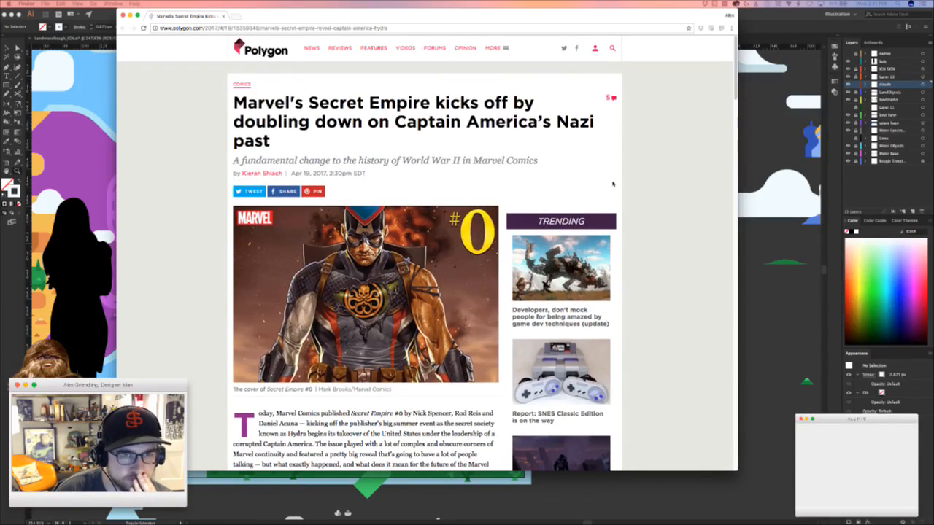
{"action": "scroll", "coordinate": [613, 184], "scroll_direction": "down", "scroll_amount": 1}
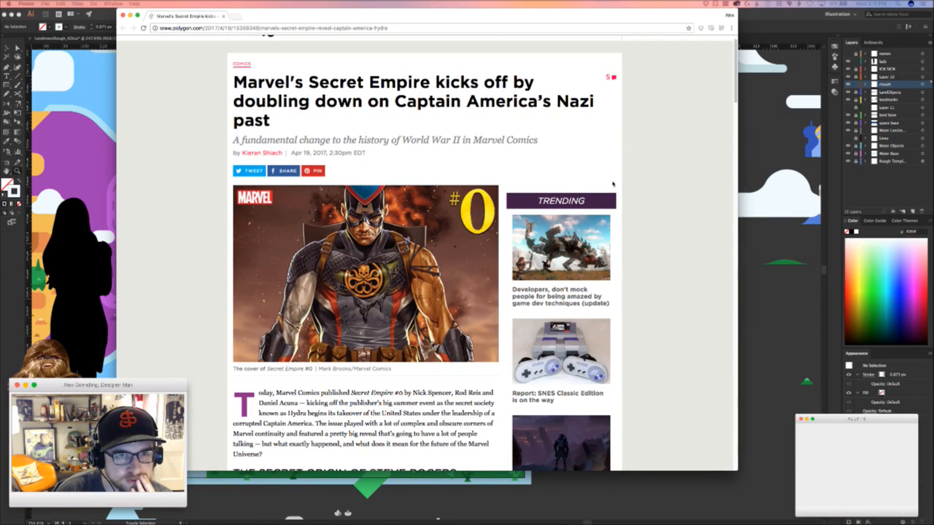
{"action": "scroll", "coordinate": [613, 184], "scroll_direction": "down", "scroll_amount": 1}
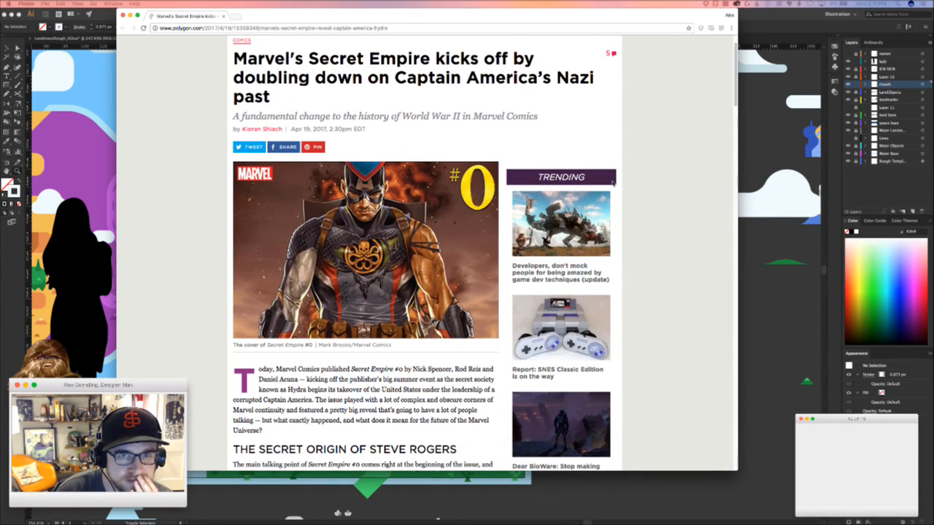
{"action": "scroll", "coordinate": [613, 184], "scroll_direction": "down", "scroll_amount": 1}
{"action": "scroll", "coordinate": [613, 184], "scroll_direction": "down", "scroll_amount": 2}
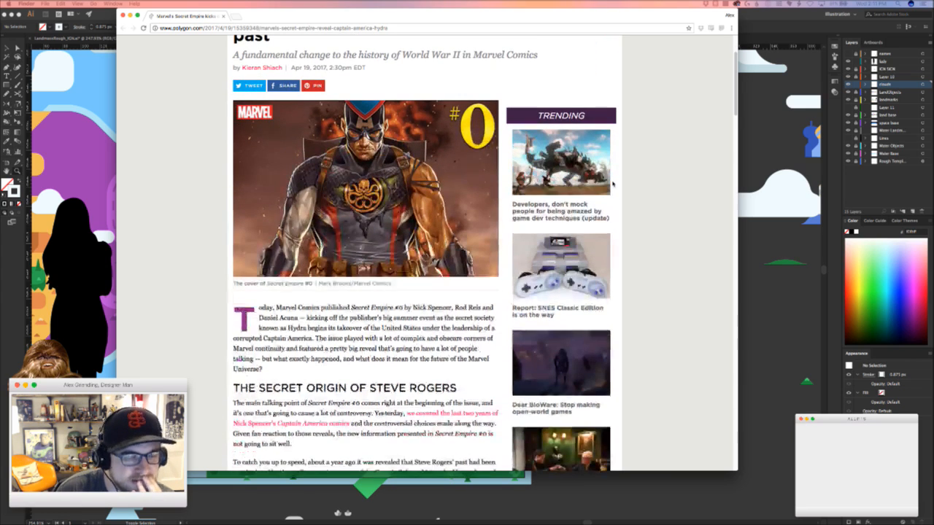
{"action": "scroll", "coordinate": [613, 184], "scroll_direction": "down", "scroll_amount": 1}
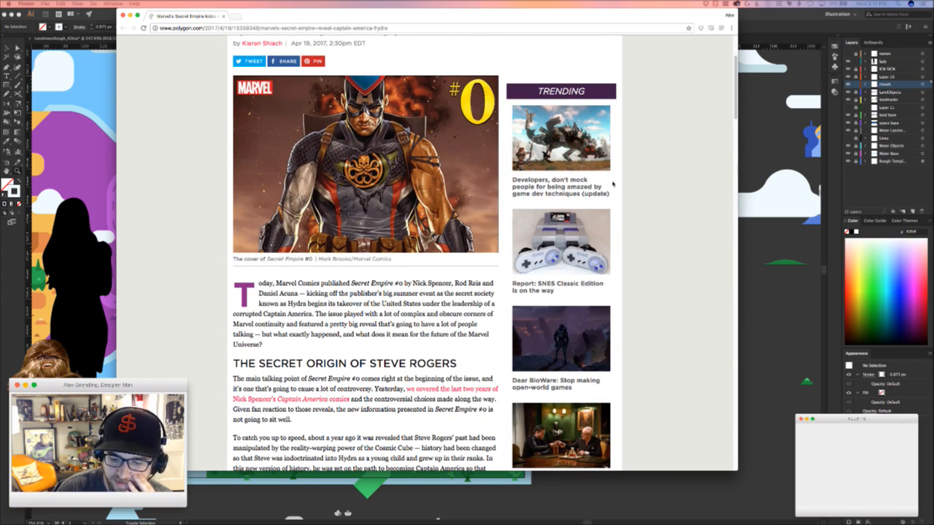
{"action": "scroll", "coordinate": [613, 184], "scroll_direction": "down", "scroll_amount": 5}
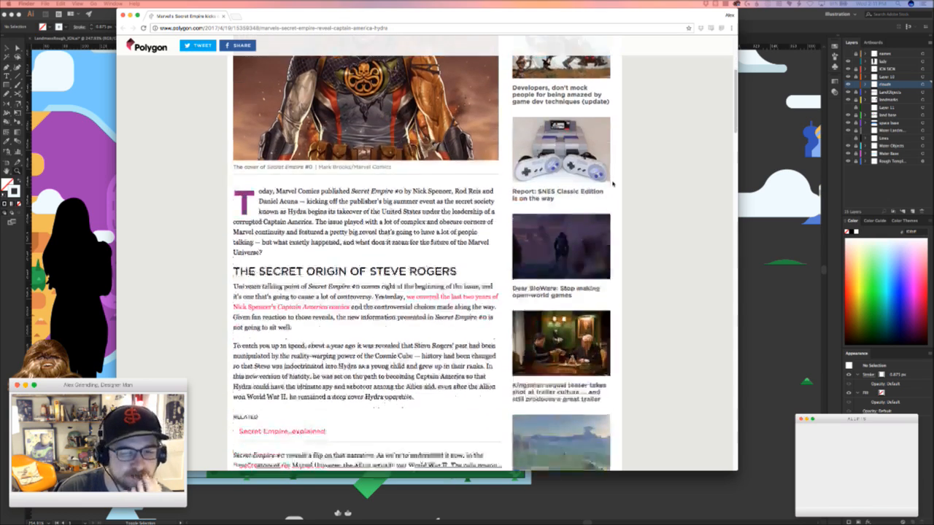
{"action": "scroll", "coordinate": [612, 184], "scroll_direction": "down", "scroll_amount": 3}
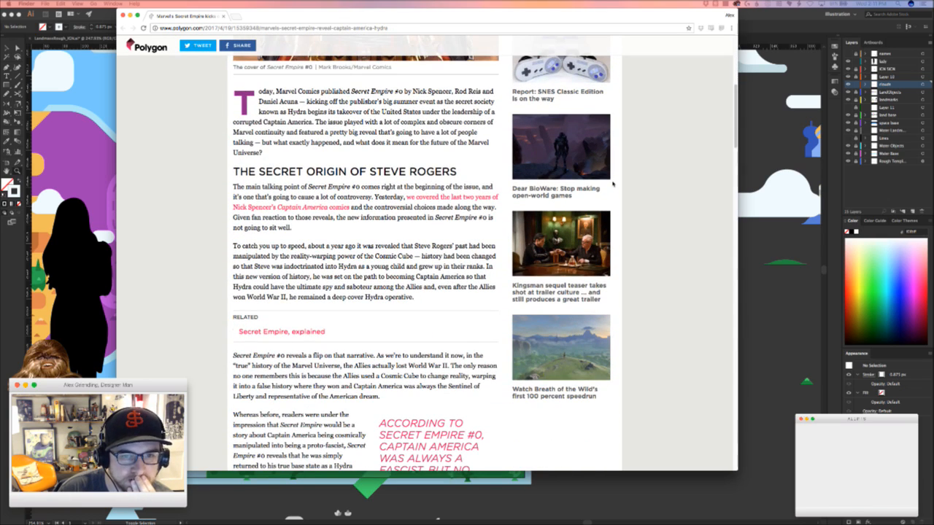
{"action": "scroll", "coordinate": [613, 184], "scroll_direction": "down", "scroll_amount": 2}
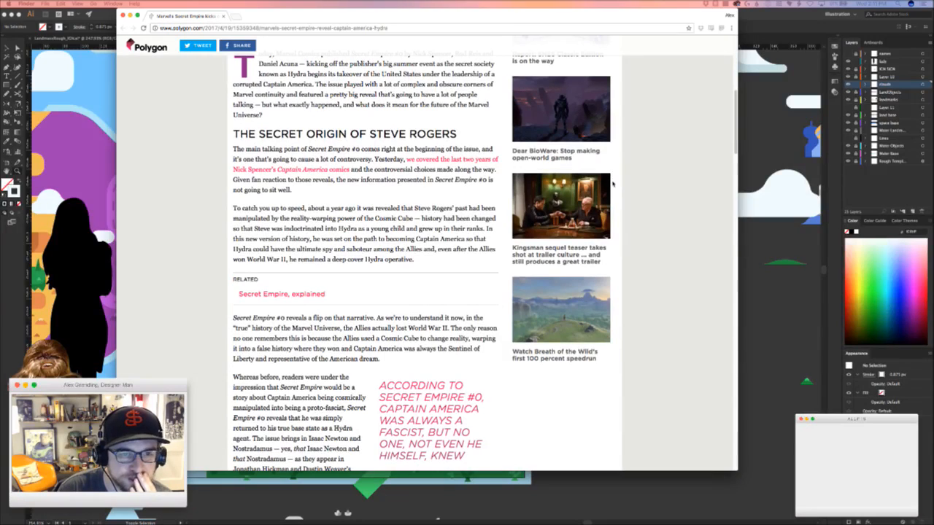
{"action": "scroll", "coordinate": [613, 184], "scroll_direction": "down", "scroll_amount": 4}
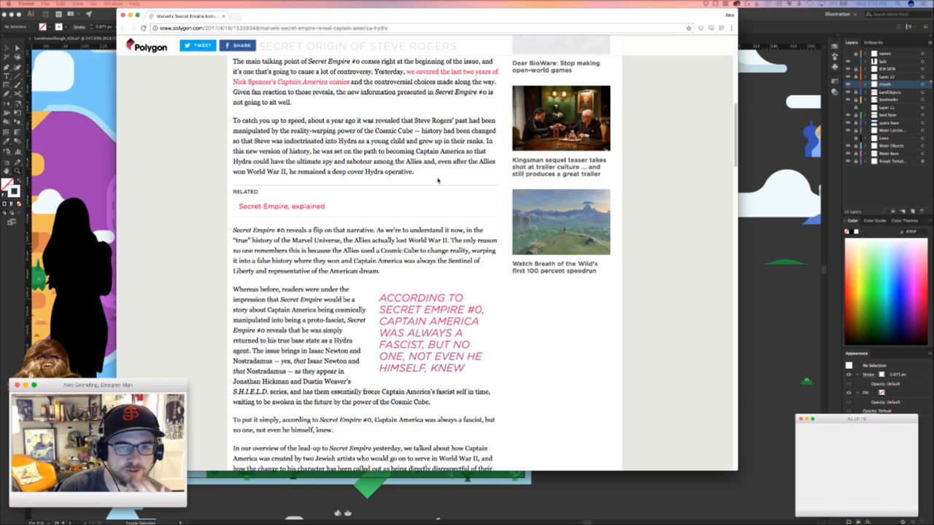
{"action": "scroll", "coordinate": [438, 180], "scroll_direction": "down", "scroll_amount": 3}
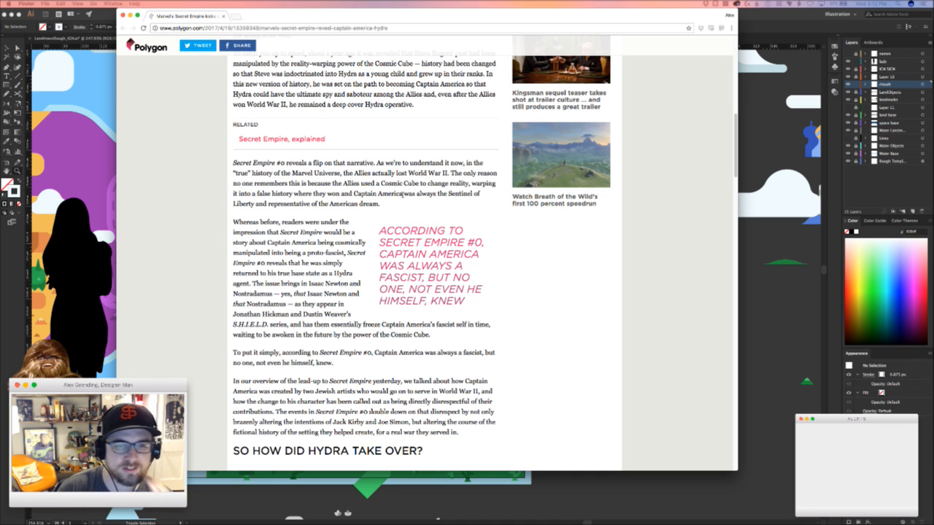
Return to Illustrator and view the sky area around the IGN logo and its line-art shapes
{"action": "key", "text": "super+Tab"}
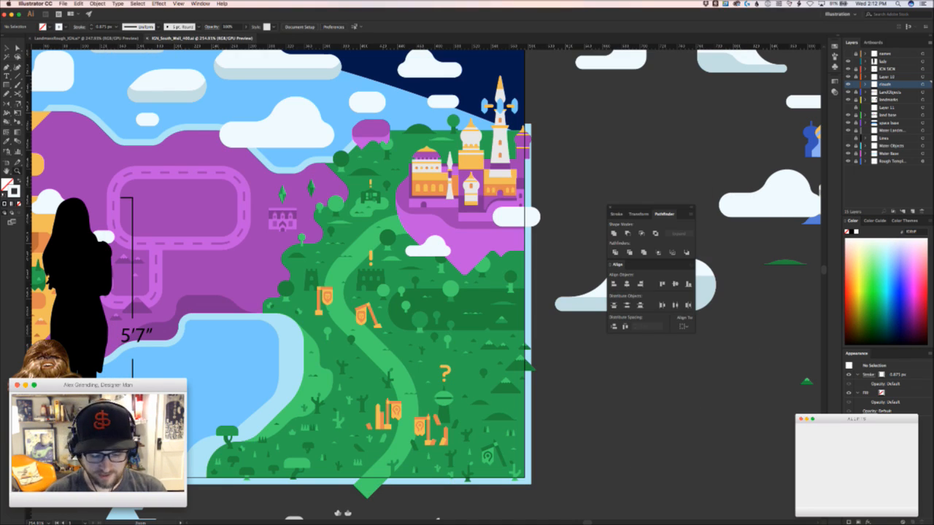
{"action": "key", "text": "super+Tab"}
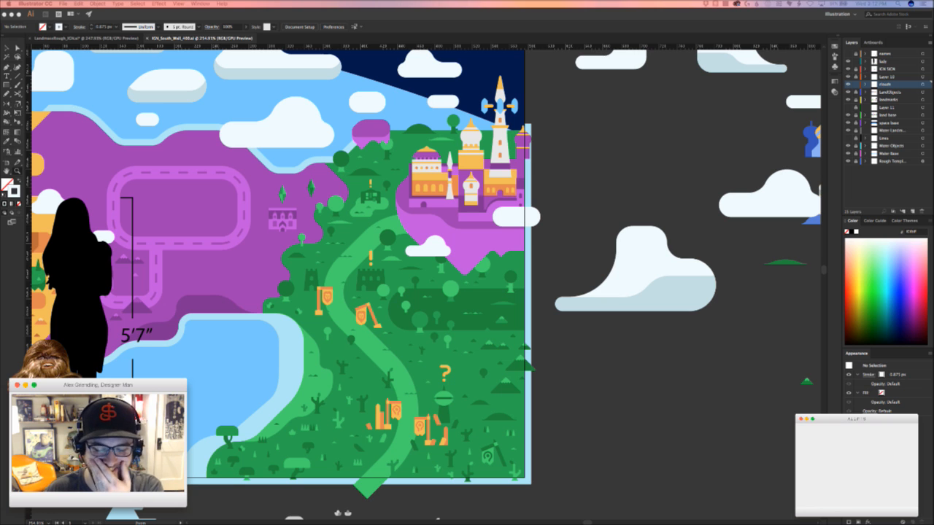
{"action": "left_click", "coordinate": [581, 365]}
{"action": "left_click_drag", "start_coordinate": [258, 241], "coordinate": [467, 473]}
{"action": "left_click_drag", "start_coordinate": [281, 313], "coordinate": [323, 479]}
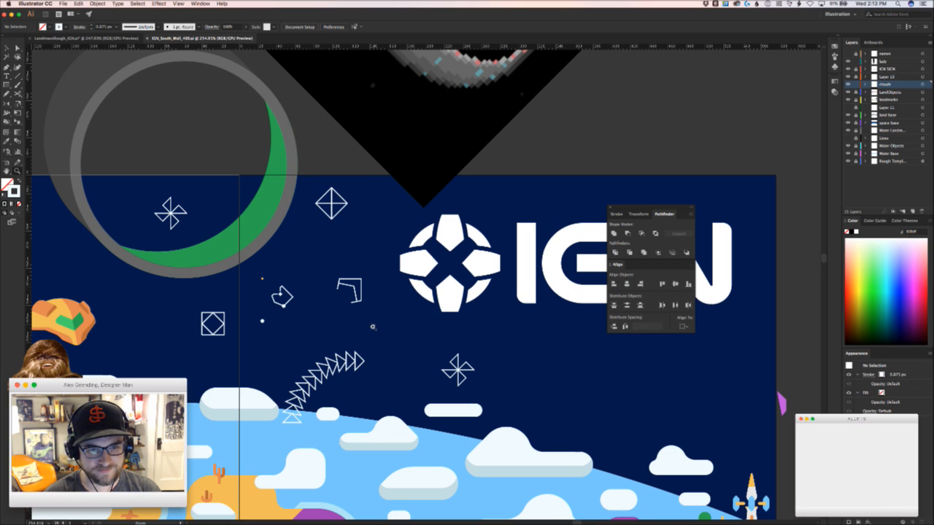
{"action": "key", "text": "super+Tab"}
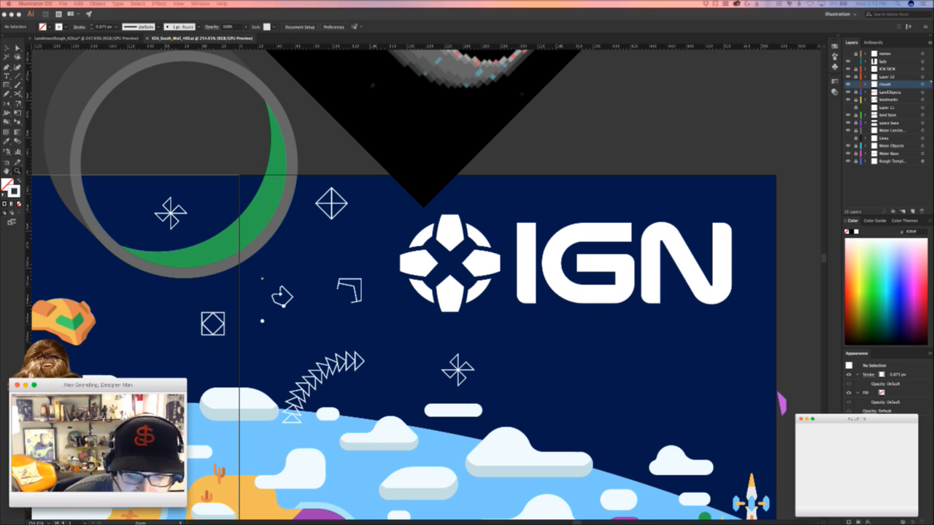
{"action": "left_click", "coordinate": [381, 307]}
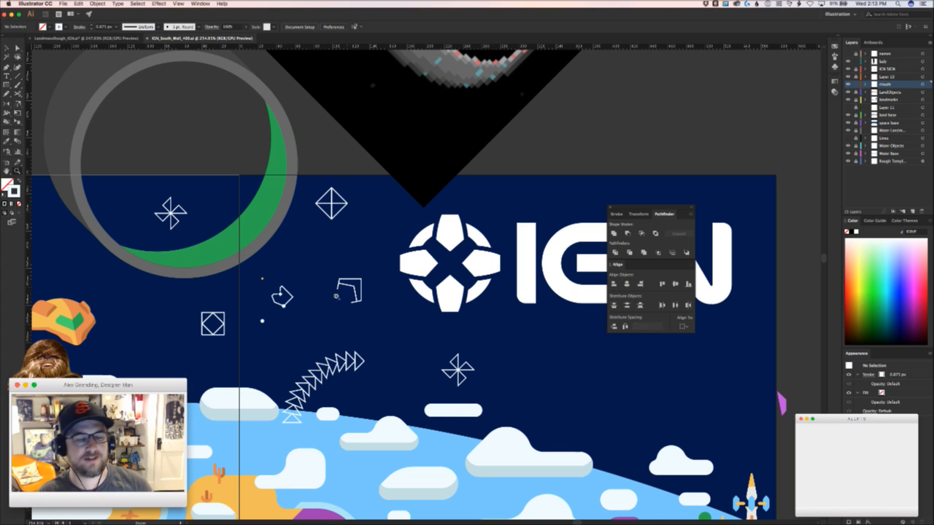
Select and copy the cluster of stars and line-art shapes between the two tilted bars near the sky's left edge
{"action": "left_click_drag", "start_coordinate": [386, 393], "coordinate": [726, 329]}
{"action": "left_click_drag", "start_coordinate": [120, 248], "coordinate": [458, 309]}
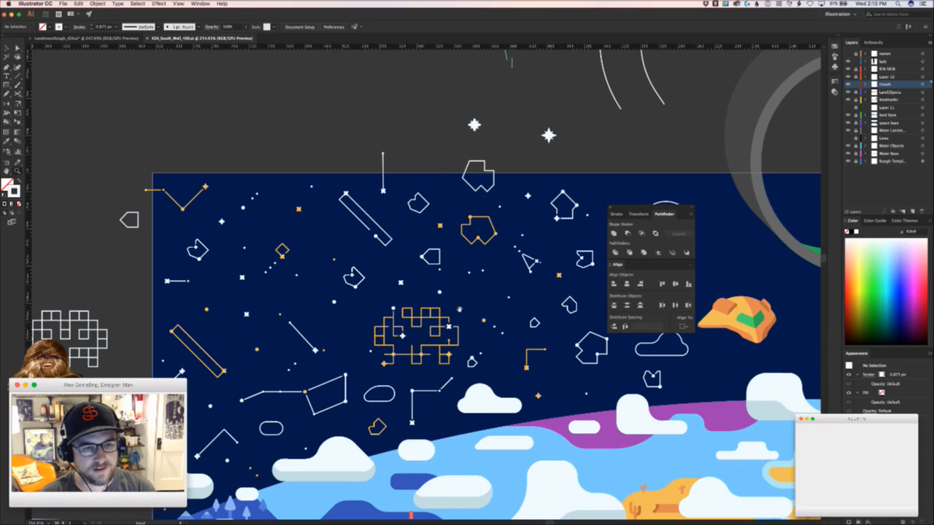
{"action": "left_click_drag", "start_coordinate": [361, 365], "coordinate": [235, 193]}
{"action": "left_click_drag", "start_coordinate": [427, 330], "coordinate": [535, 347]}
{"action": "scroll", "coordinate": [424, 282], "scroll_direction": "right", "scroll_amount": 10}
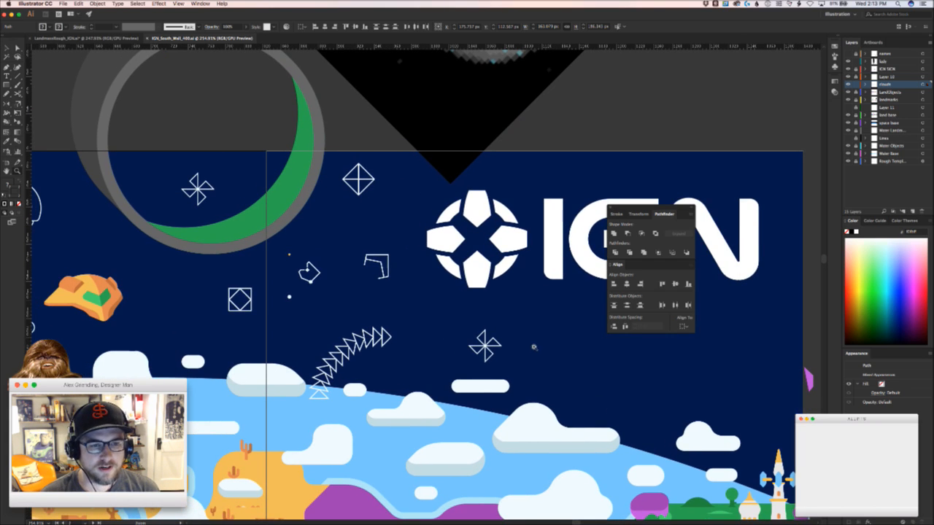
Paste the copied star cluster and place it across and below the IGN lettering
{"action": "key", "text": "super+v"}
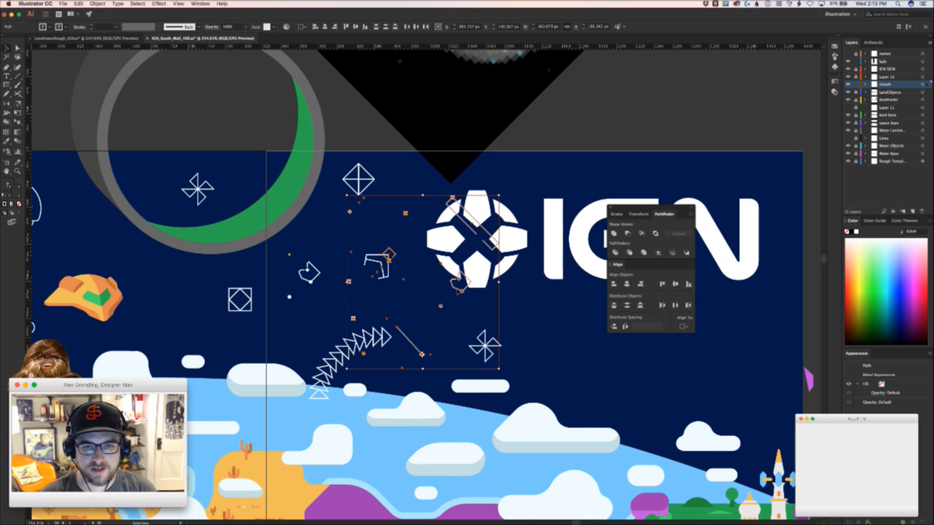
{"action": "left_click_drag", "start_coordinate": [460, 288], "coordinate": [515, 261]}
{"action": "scroll", "coordinate": [583, 264], "scroll_direction": "down", "scroll_amount": 5}
{"action": "scroll", "coordinate": [584, 264], "scroll_direction": "right", "scroll_amount": 4}
{"action": "scroll", "coordinate": [515, 261], "scroll_direction": "down", "scroll_amount": 8}
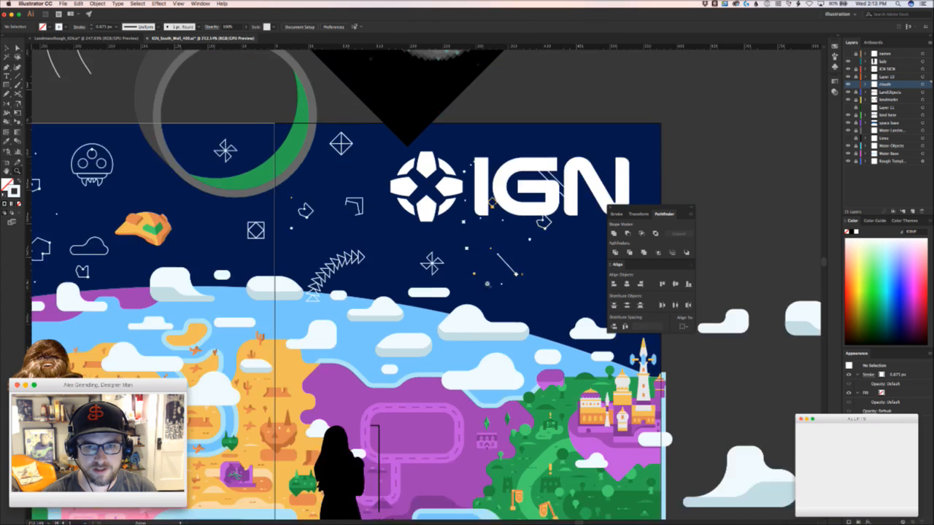
{"action": "scroll", "coordinate": [559, 325], "scroll_direction": "down", "scroll_amount": 1}
{"action": "scroll", "coordinate": [559, 325], "scroll_direction": "right", "scroll_amount": 1}
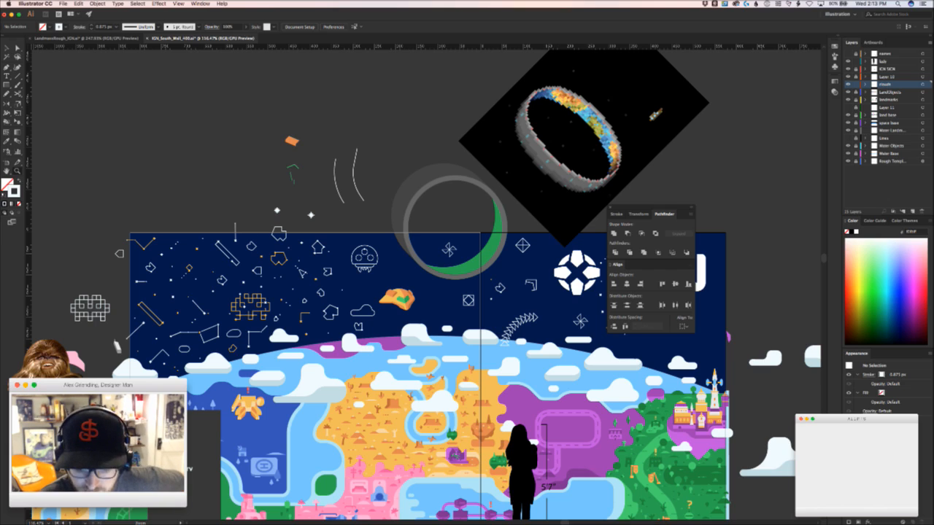
{"action": "key", "text": "super+Tab"}
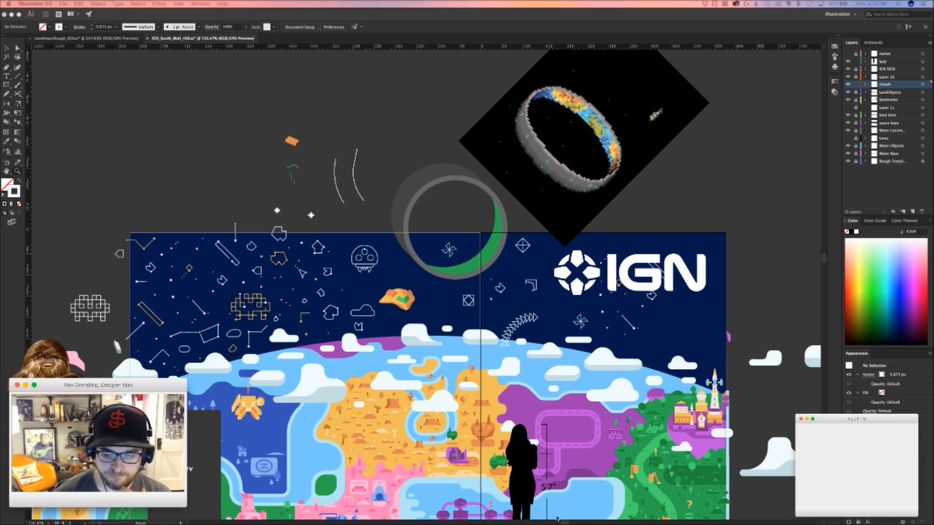
{"action": "left_click", "coordinate": [512, 310]}
{"action": "left_click_drag", "start_coordinate": [507, 301], "coordinate": [383, 378]}
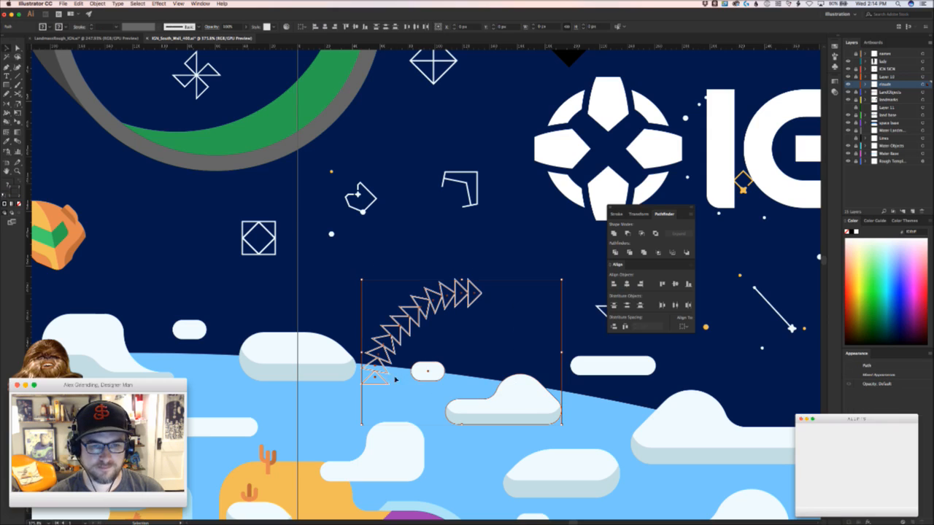
{"action": "left_click", "coordinate": [522, 326]}
{"action": "left_click_drag", "start_coordinate": [516, 334], "coordinate": [401, 353]}
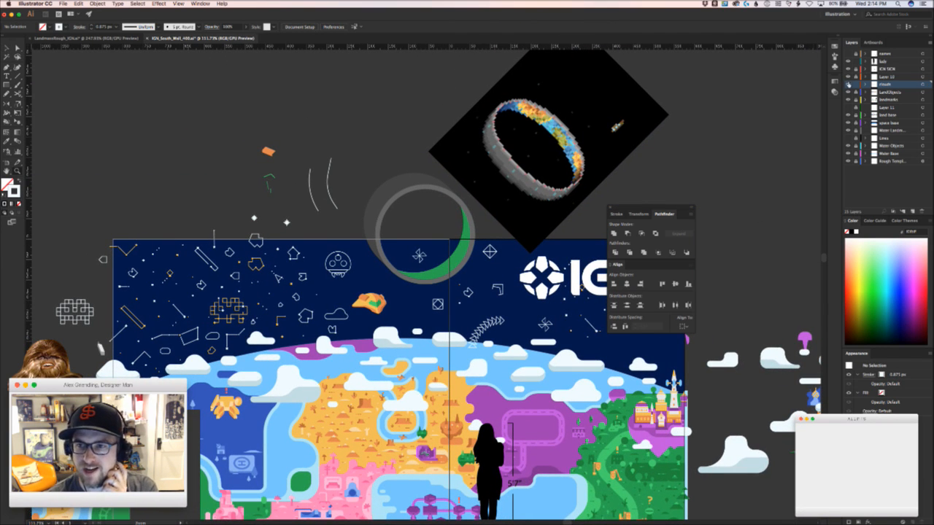
Hide and show the clouds layer to check which artwork it holds
{"action": "left_click", "coordinate": [848, 85]}
{"action": "left_click", "coordinate": [847, 85]}
{"action": "left_click", "coordinate": [848, 84]}
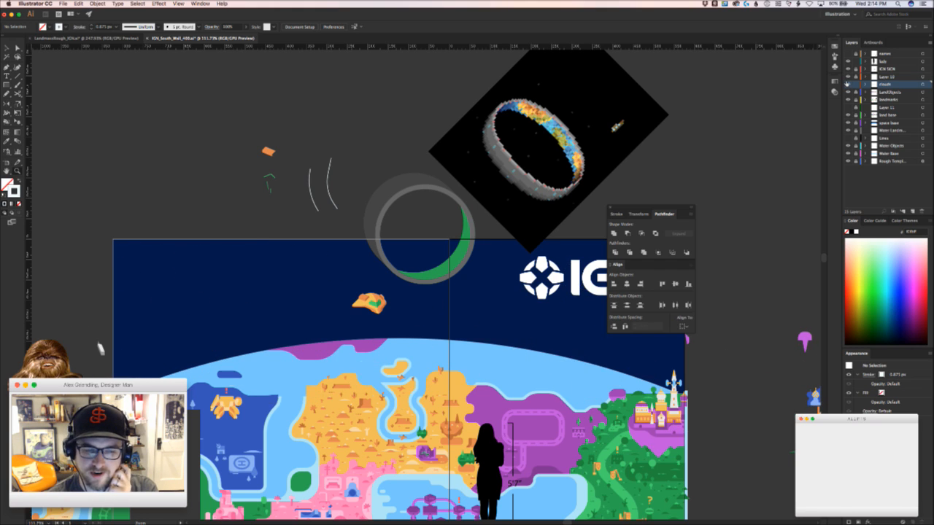
{"action": "left_click", "coordinate": [847, 85]}
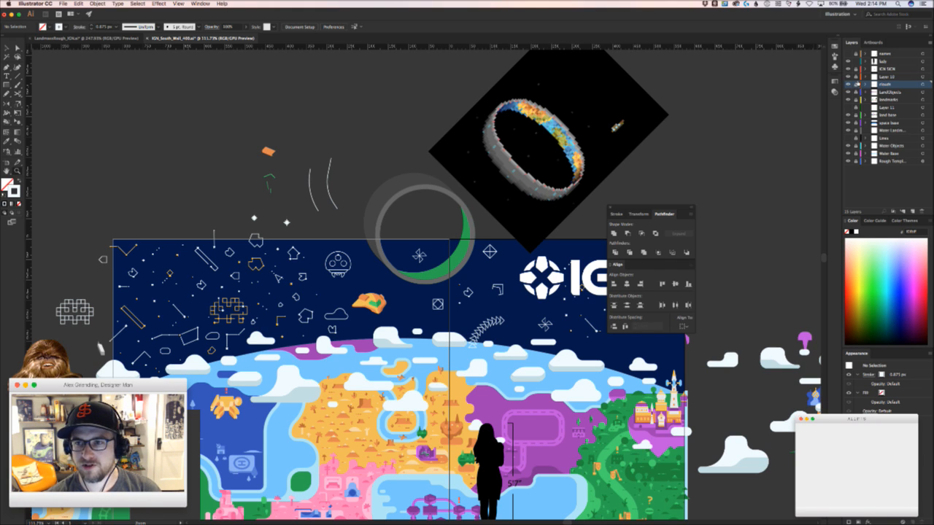
Select the clouds at the left end of the horizon, including the one overlapping the artboard edge
{"action": "left_click_drag", "start_coordinate": [100, 348], "coordinate": [243, 318]}
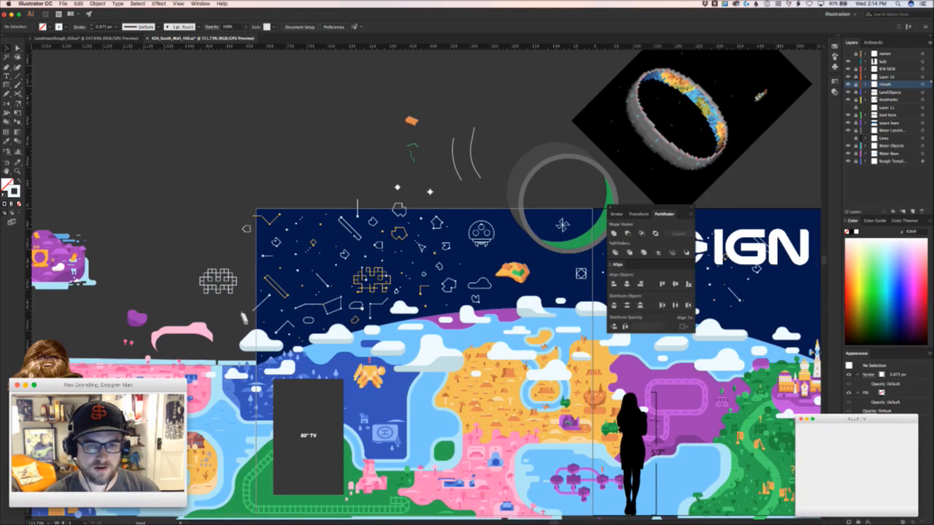
{"action": "left_click_drag", "start_coordinate": [358, 290], "coordinate": [166, 327]}
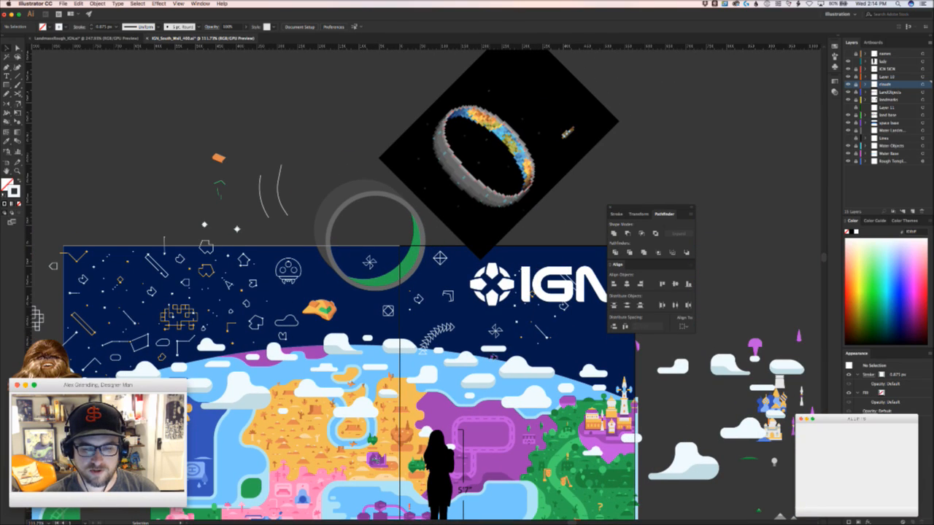
{"action": "key", "text": "z"}
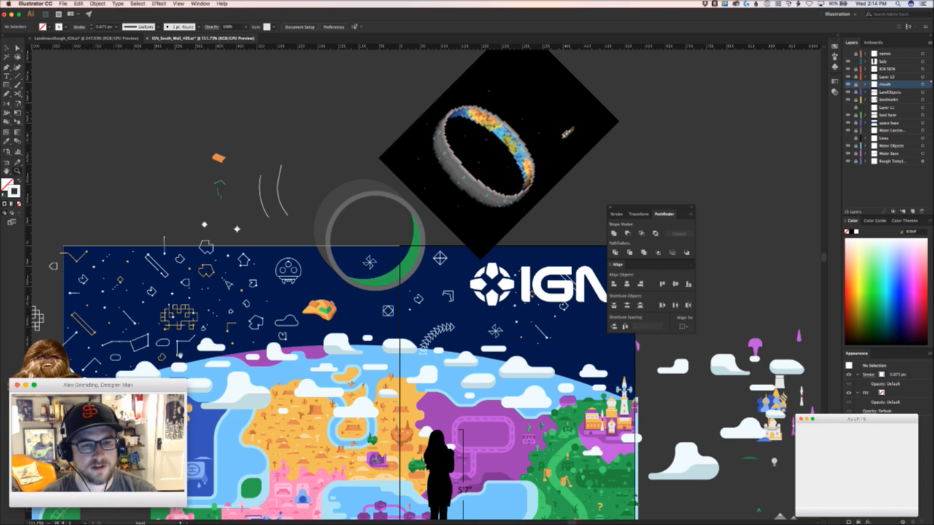
{"action": "left_click_drag", "start_coordinate": [181, 355], "coordinate": [340, 362]}
{"action": "left_click_drag", "start_coordinate": [270, 369], "coordinate": [328, 369]}
{"action": "key", "text": "v"}
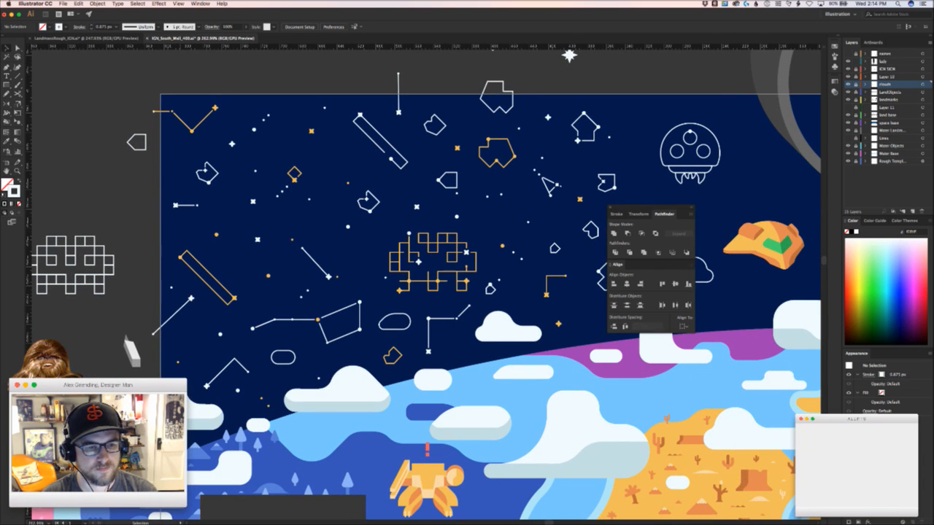
{"action": "left_click", "coordinate": [855, 84]}
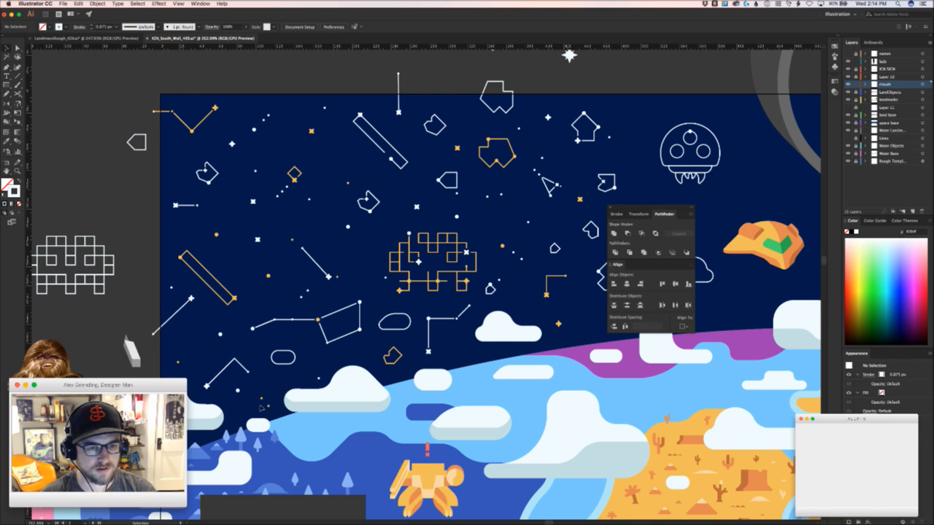
{"action": "left_click_drag", "start_coordinate": [255, 408], "coordinate": [249, 332]}
{"action": "left_click", "coordinate": [142, 327]}
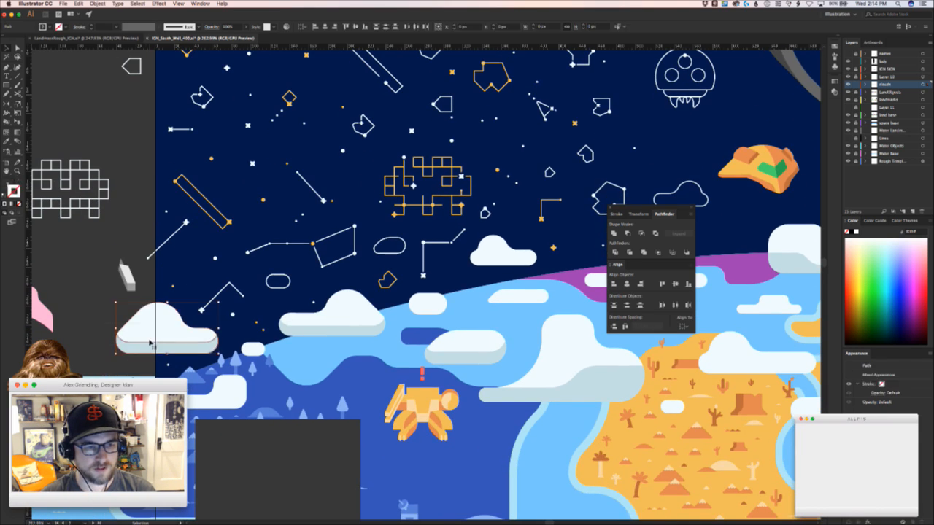
{"action": "left_click", "coordinate": [220, 385], "text": "shift"}
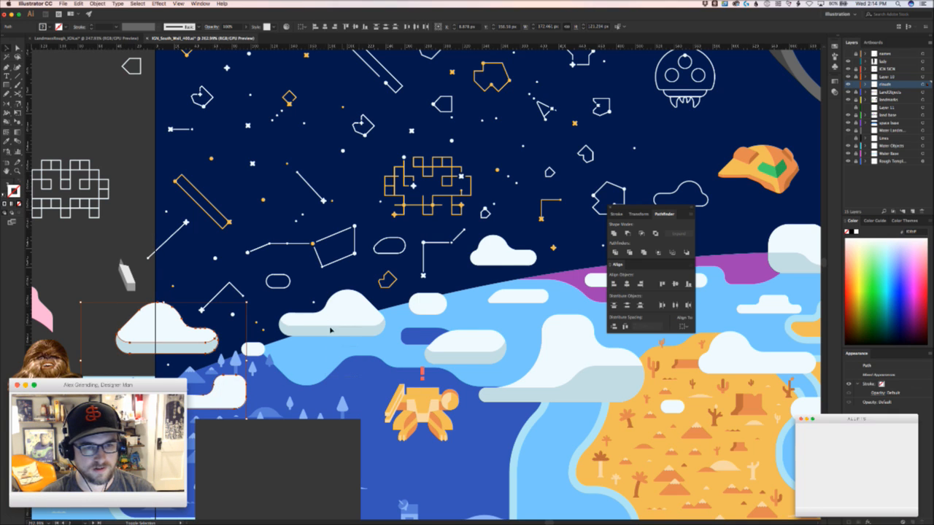
{"action": "left_click", "coordinate": [331, 329], "text": "shift"}
{"action": "left_click", "coordinate": [348, 306], "text": "shift"}
Undo the accidental move of the selected clouds and add the clouds toward the desert to the selection
{"action": "left_click_drag", "start_coordinate": [530, 381], "coordinate": [454, 305]}
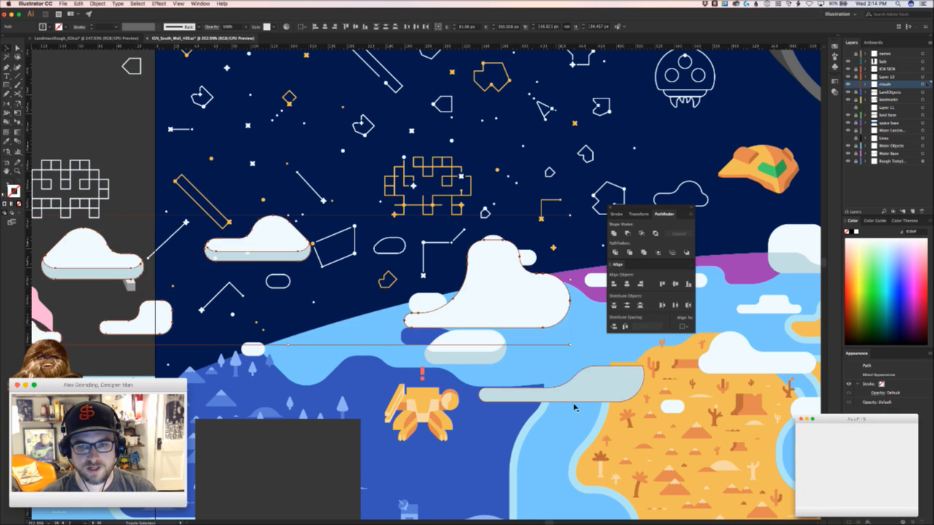
{"action": "key", "text": "super+z"}
{"action": "left_click", "coordinate": [609, 380], "text": "shift"}
{"action": "left_click_drag", "start_coordinate": [520, 355], "coordinate": [465, 243]}
{"action": "left_click", "coordinate": [429, 303], "text": "shift"}
{"action": "left_click_drag", "start_coordinate": [468, 330], "coordinate": [129, 360]}
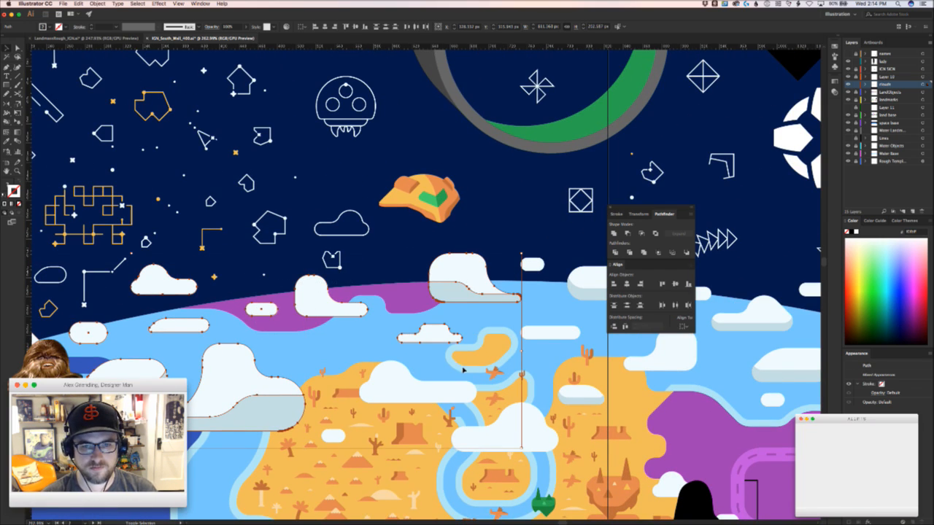
Add the clouds along the middle of the horizon, from the desert to the purple land, to the selection
{"action": "scroll", "coordinate": [422, 392], "scroll_direction": "right", "scroll_amount": 10}
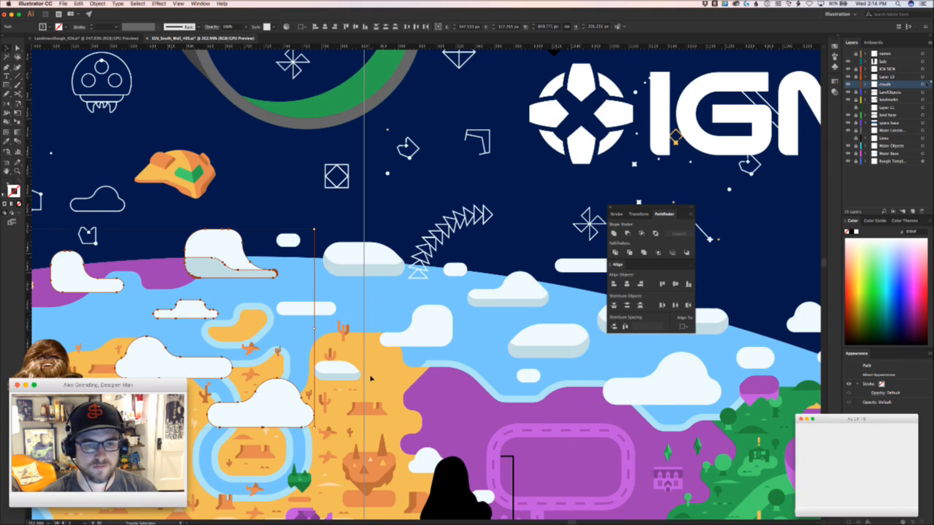
{"action": "left_click", "coordinate": [352, 272], "text": "shift"}
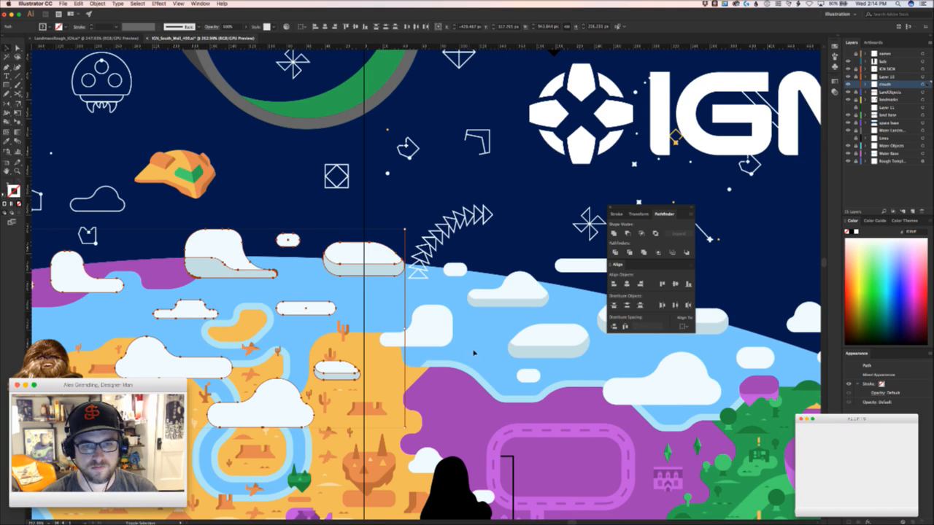
{"action": "left_click", "coordinate": [456, 275], "text": "shift"}
{"action": "left_click", "coordinate": [483, 292], "text": "shift"}
{"action": "left_click", "coordinate": [448, 341], "text": "shift"}
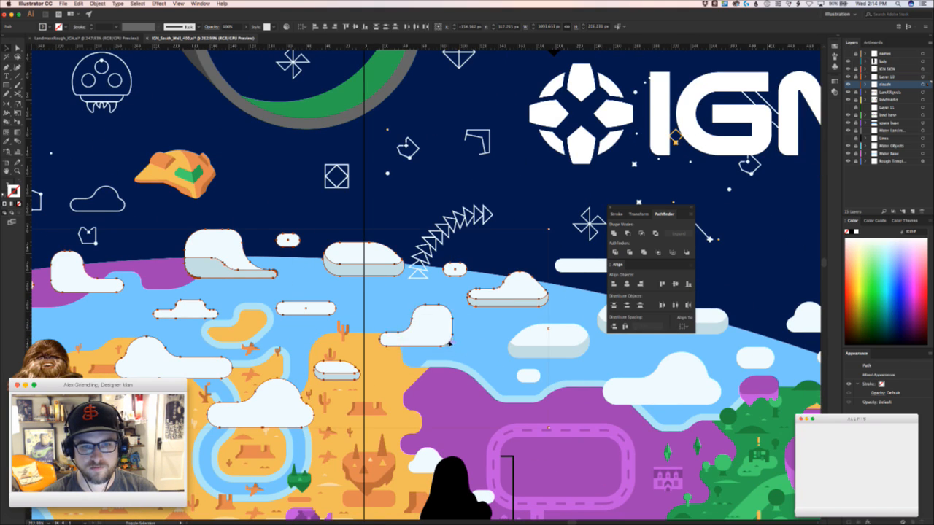
{"action": "left_click_drag", "start_coordinate": [456, 345], "coordinate": [284, 335]}
{"action": "left_click_drag", "start_coordinate": [398, 371], "coordinate": [369, 310]}
{"action": "left_click_drag", "start_coordinate": [425, 283], "coordinate": [409, 261]}
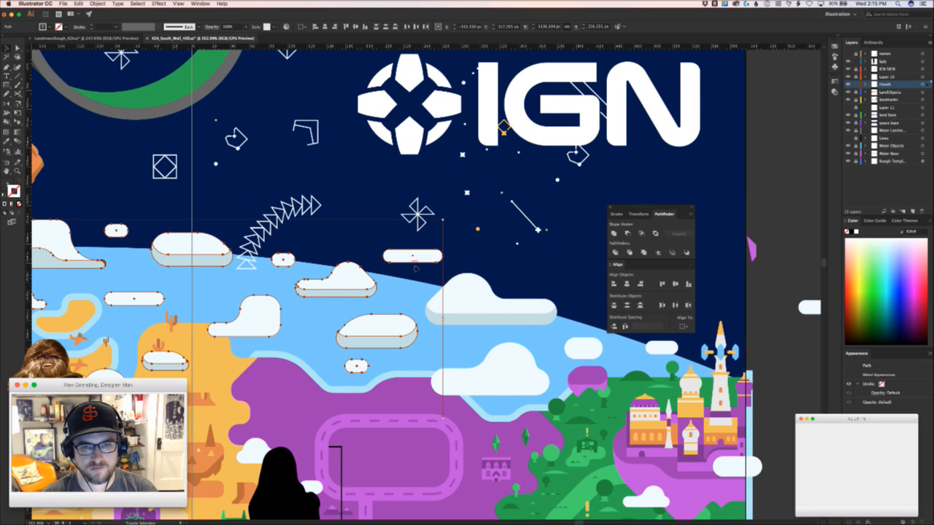
Add the remaining clouds up to the castle to the selection, lock all selected clouds and clear the selection
{"action": "mouse_move", "coordinate": [537, 412]}
{"action": "left_mouse_down"}
{"action": "mouse_move", "coordinate": [474, 321]}
{"action": "mouse_move", "coordinate": [488, 308]}
{"action": "left_mouse_up"}
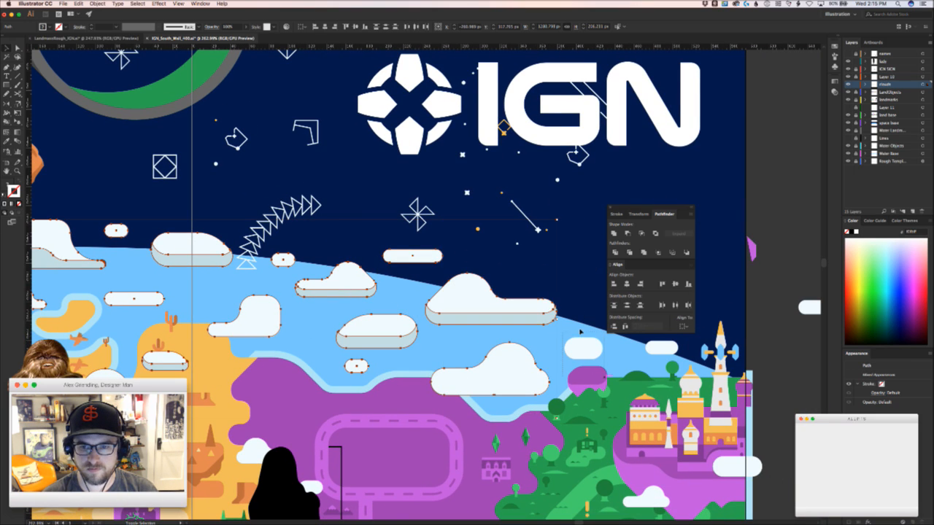
{"action": "left_click_drag", "start_coordinate": [604, 369], "coordinate": [563, 333]}
{"action": "left_click_drag", "start_coordinate": [636, 364], "coordinate": [685, 339]}
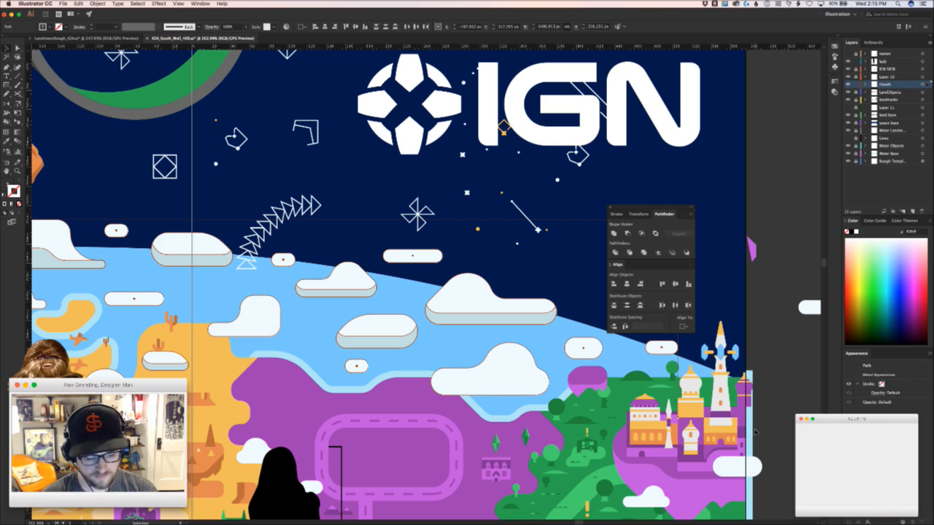
{"action": "key", "text": "a"}
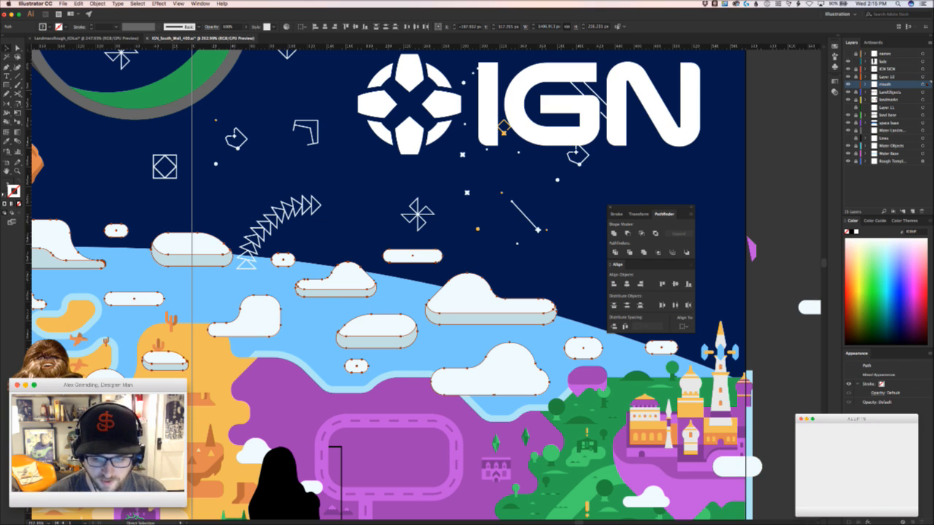
{"action": "left_click", "coordinate": [765, 505]}
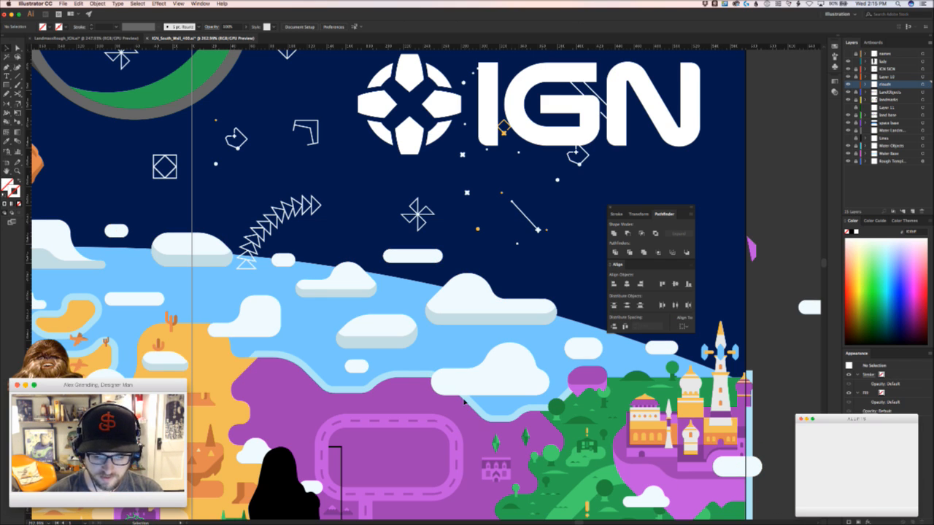
Select all line-art shapes and stars across the night sky with the panels hidden, and cut them from the clouds layer
{"action": "scroll", "coordinate": [465, 402], "scroll_direction": "down", "scroll_amount": 5}
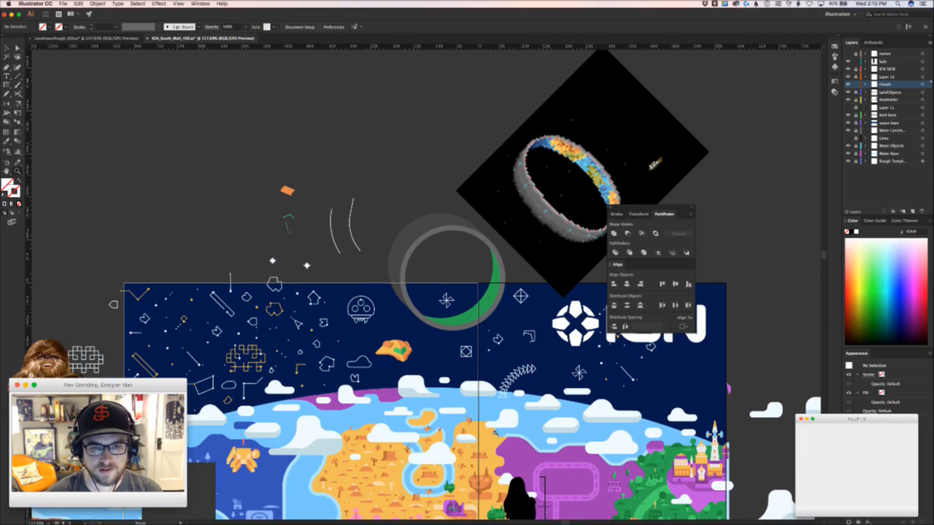
{"action": "key", "text": "Tab"}
{"action": "scroll", "coordinate": [513, 429], "scroll_direction": "down", "scroll_amount": 5}
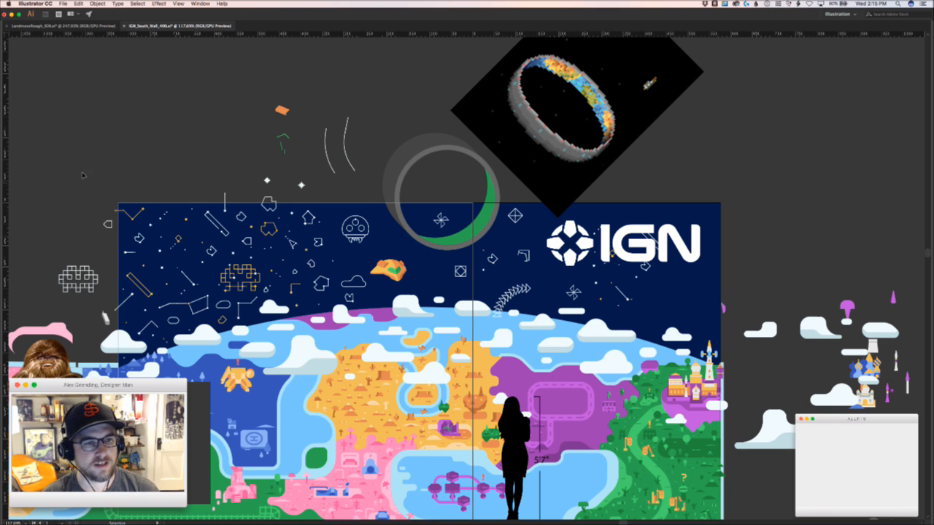
{"action": "left_click_drag", "start_coordinate": [117, 197], "coordinate": [703, 357]}
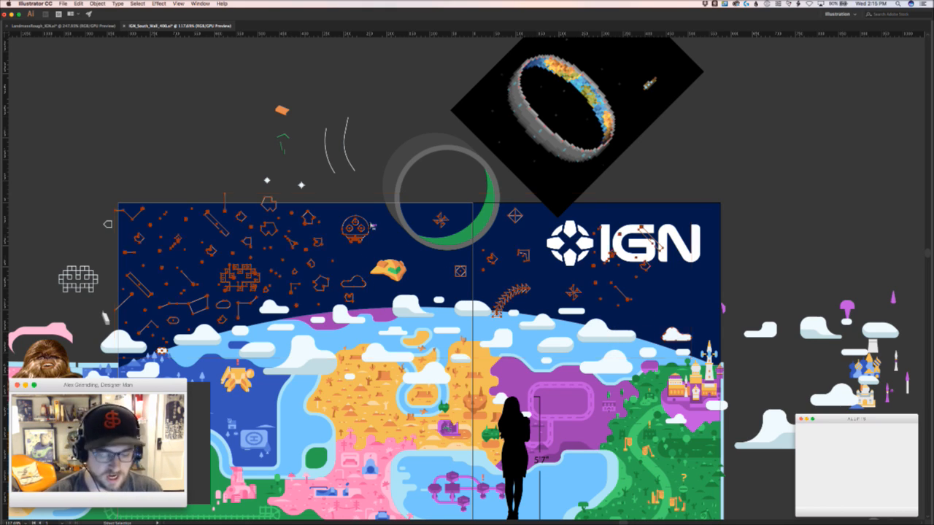
{"action": "key", "text": "Delete"}
{"action": "key", "text": "Tab"}
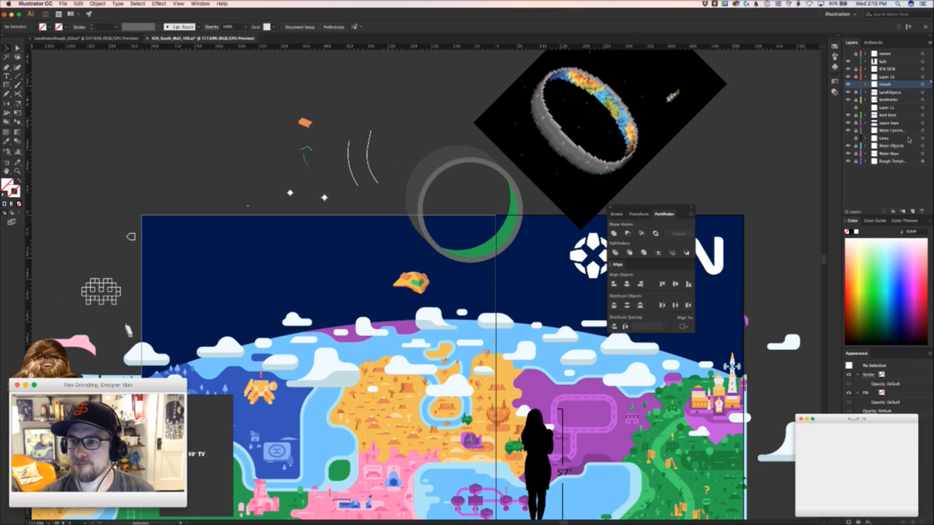
Create a new layer directly below the space base layer and paste the cut line art in place on it
{"action": "left_click", "coordinate": [848, 123]}
{"action": "left_click", "coordinate": [848, 123]}
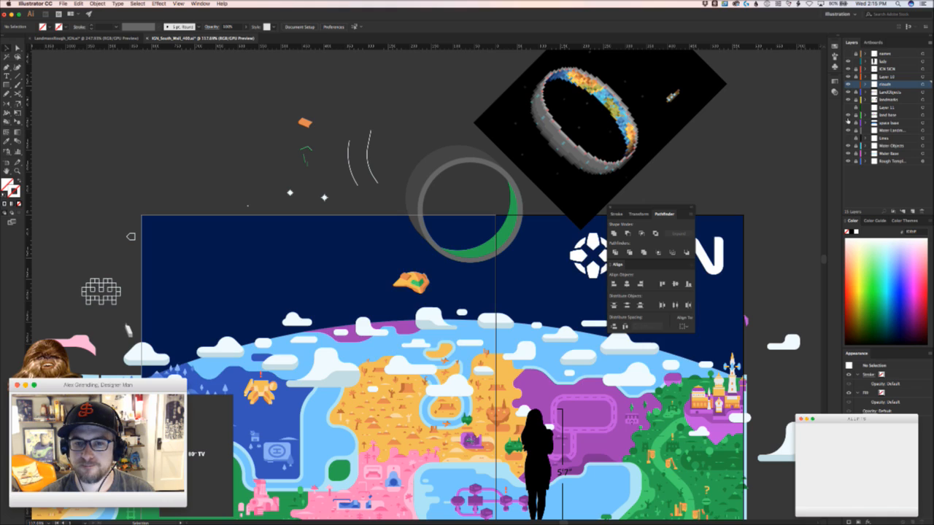
{"action": "left_click", "coordinate": [847, 123]}
{"action": "left_click", "coordinate": [848, 123]}
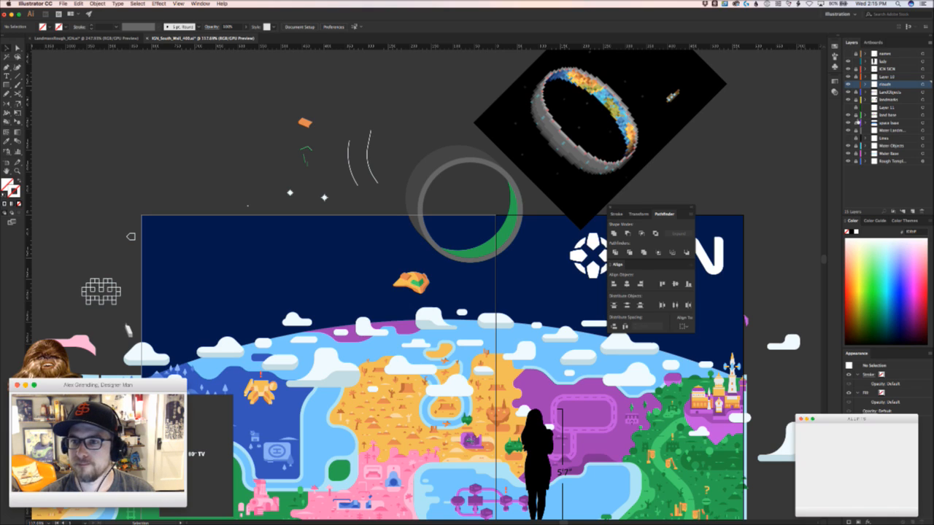
{"action": "left_click", "coordinate": [902, 131]}
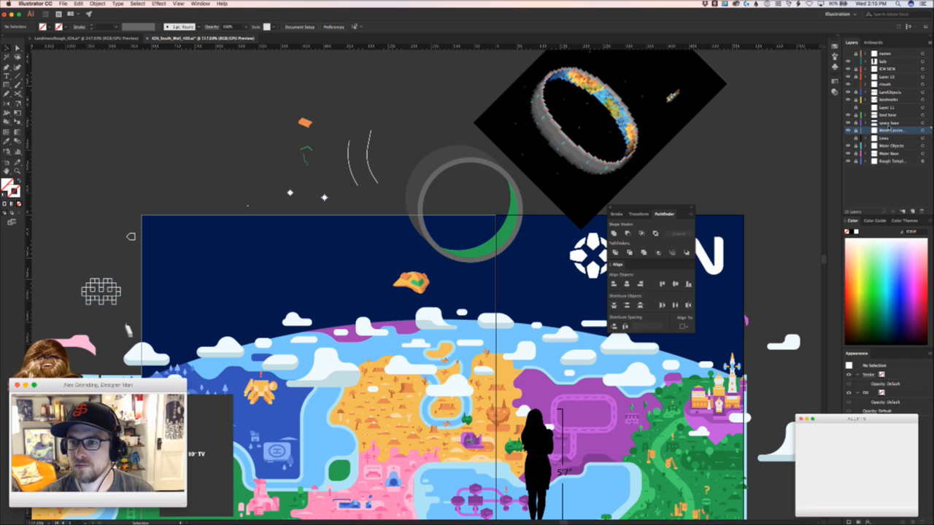
{"action": "left_click", "coordinate": [912, 210]}
{"action": "key", "text": "super+f"}
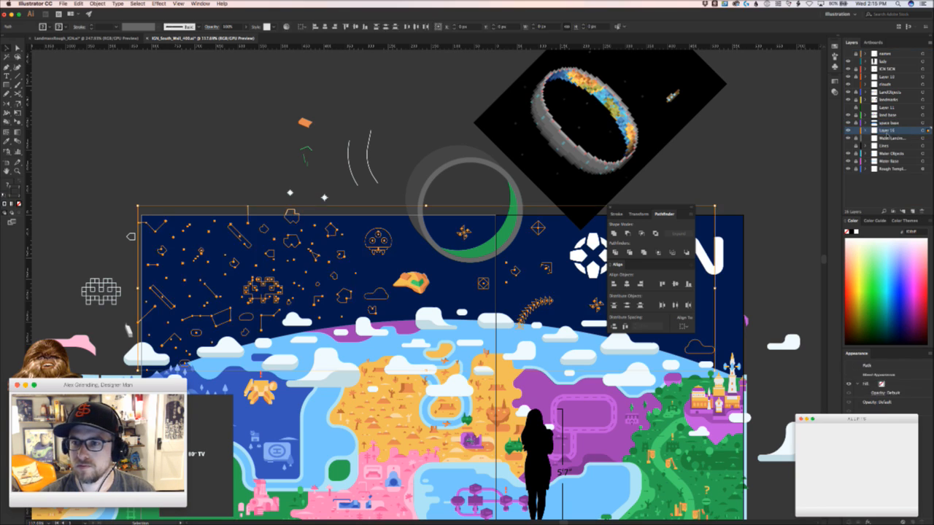
Rename the new line-art layer as Stars
{"action": "double_click", "coordinate": [890, 130]}
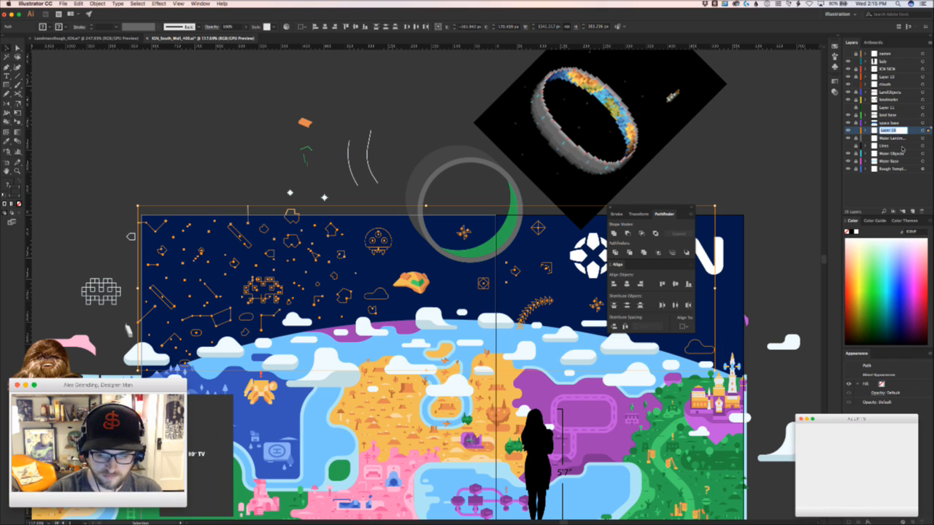
{"action": "type", "text": "Stars"}
{"action": "key", "text": "Return"}
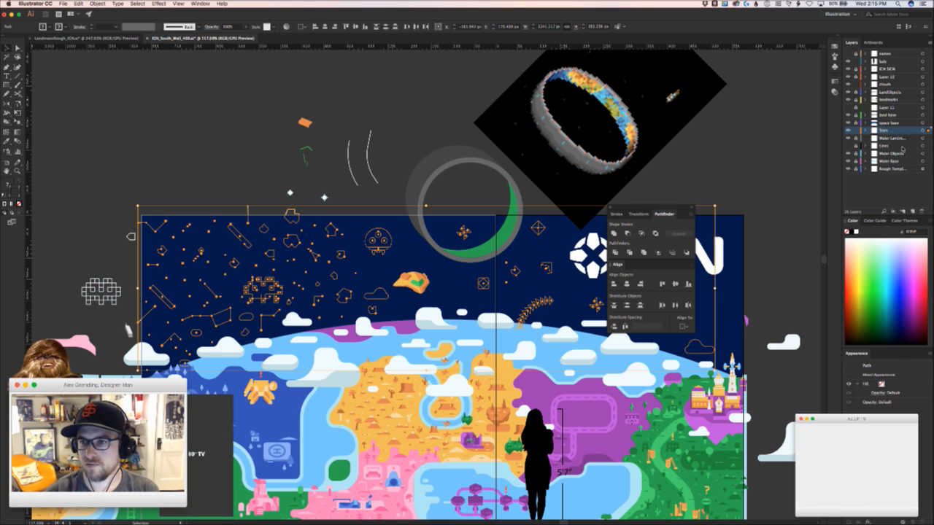
Move the dark blue sky background from the space base layer onto the Stars layer, in place behind the line art, and clear the selection
{"action": "left_click", "coordinate": [848, 129]}
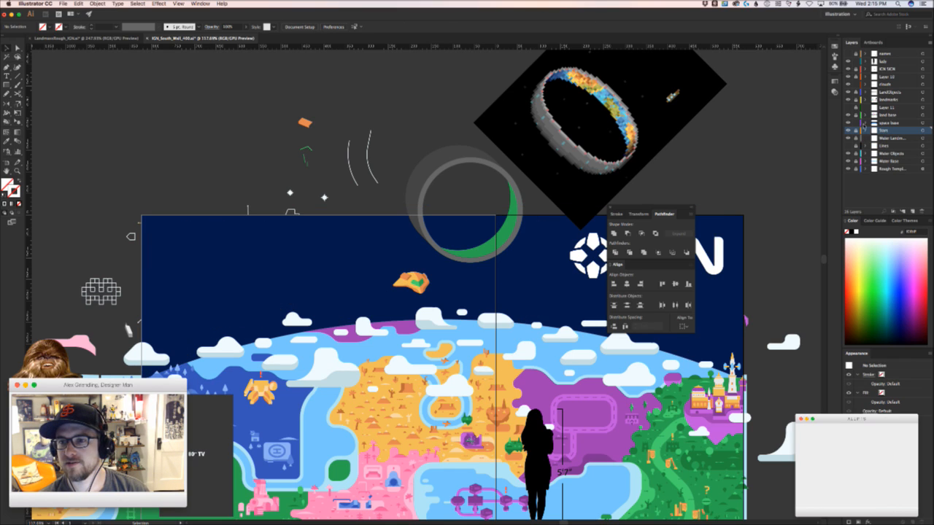
{"action": "left_click", "coordinate": [408, 264]}
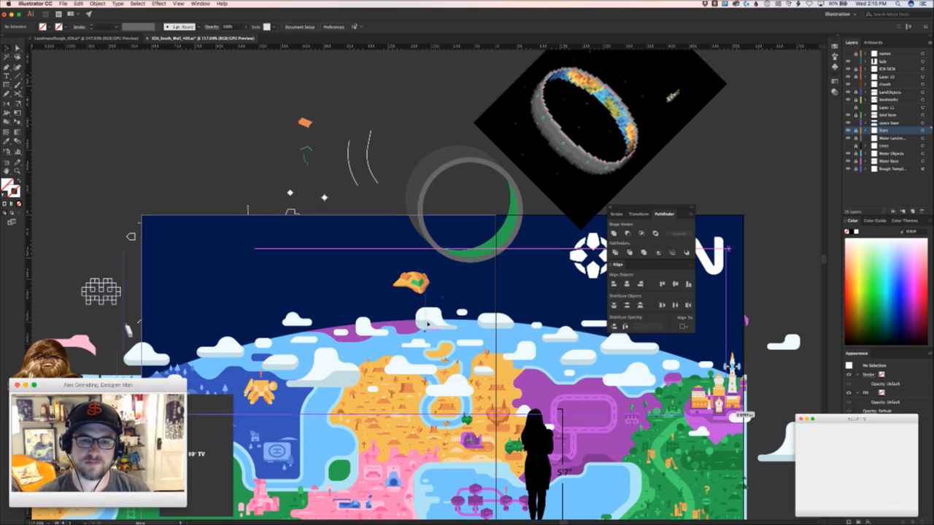
{"action": "key", "text": "Delete"}
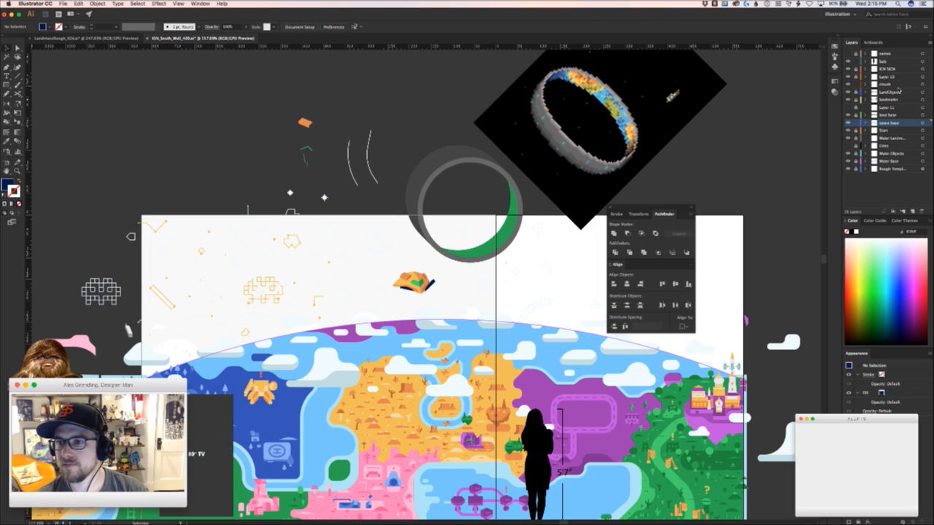
{"action": "left_click", "coordinate": [891, 131]}
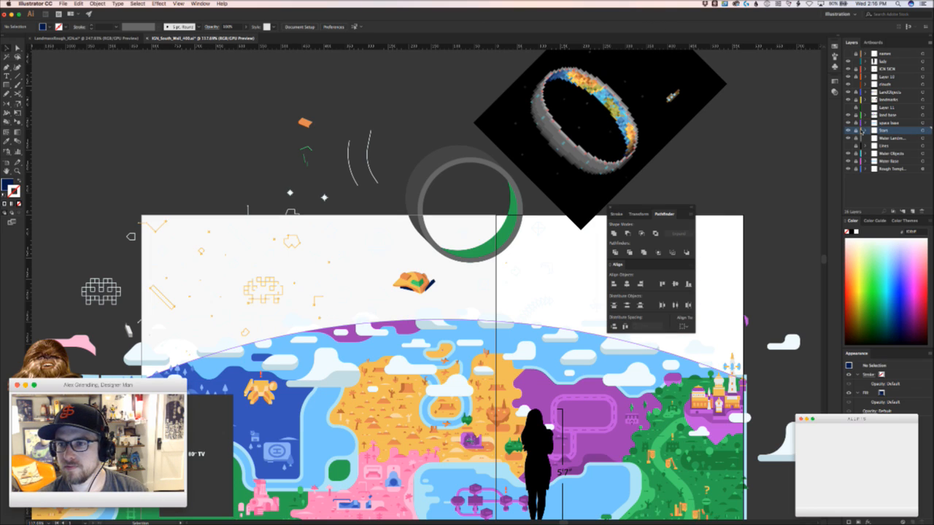
{"action": "left_click", "coordinate": [861, 132]}
{"action": "key", "text": "Return"}
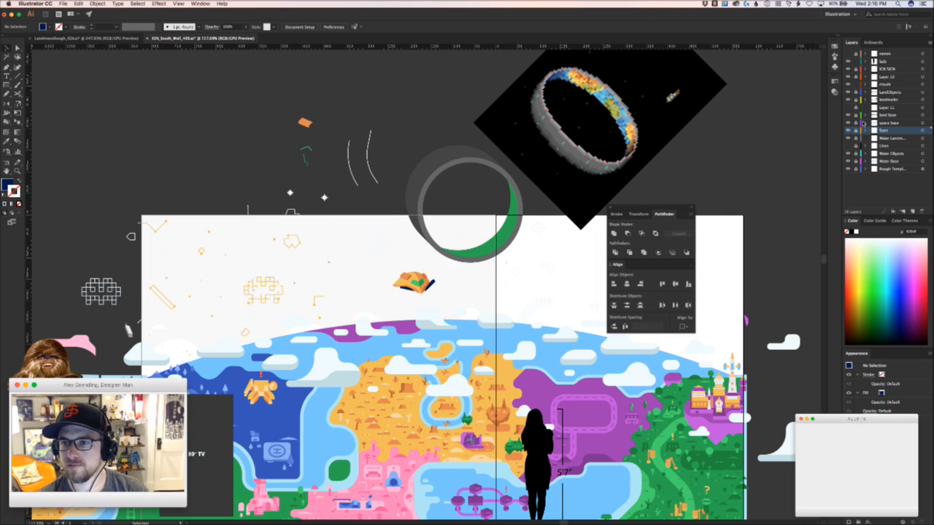
{"action": "key", "text": "super+z"}
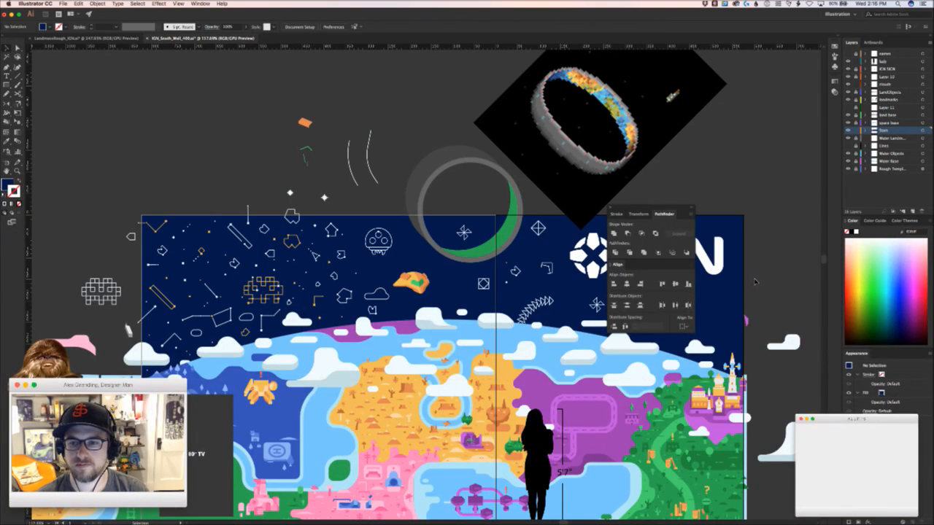
{"action": "left_click", "coordinate": [771, 285]}
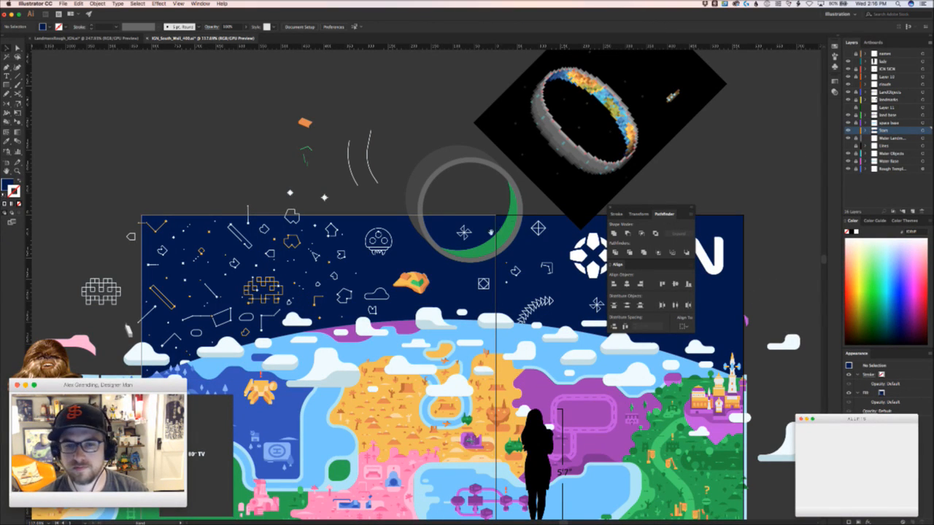
Examine the night sky across the wall and check the contents of the Stars layer by hiding and showing it
{"action": "left_click_drag", "start_coordinate": [418, 259], "coordinate": [338, 222]}
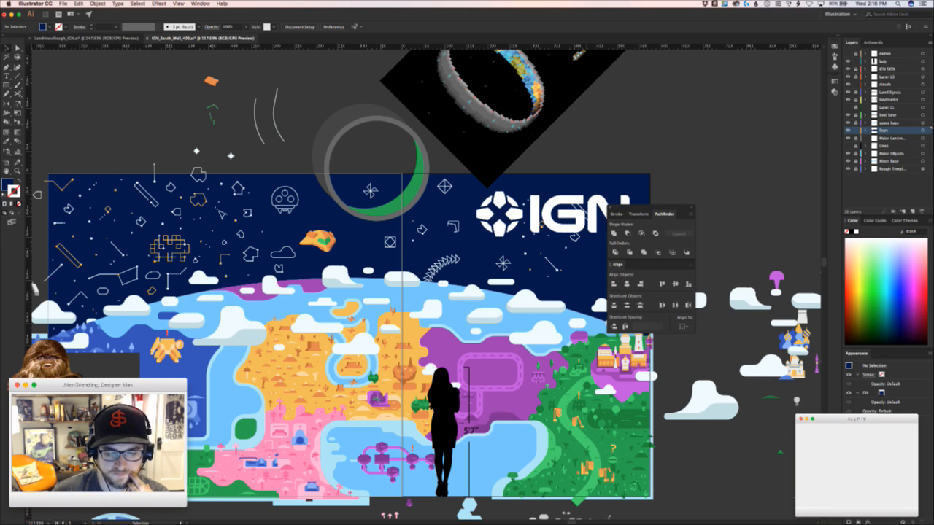
{"action": "key", "text": "super+Tab"}
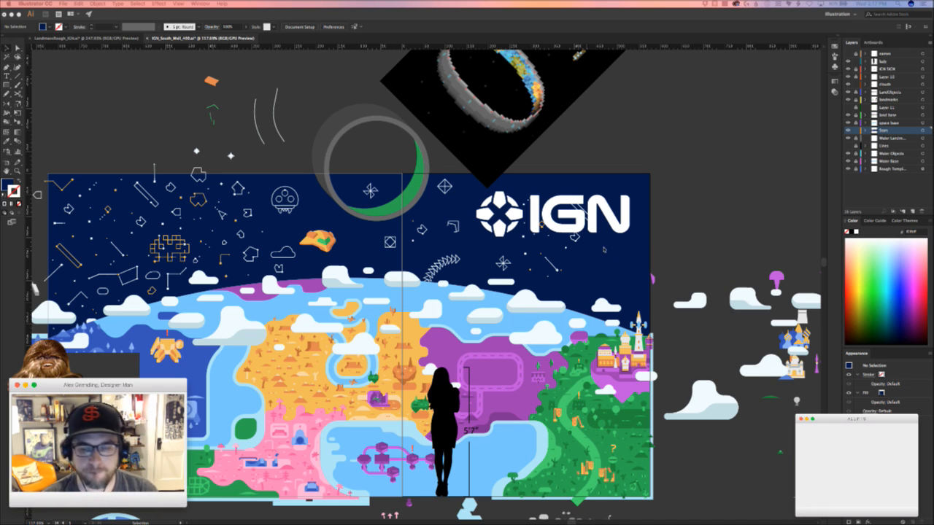
{"action": "left_click", "coordinate": [598, 267]}
{"action": "left_click_drag", "start_coordinate": [436, 246], "coordinate": [325, 275]}
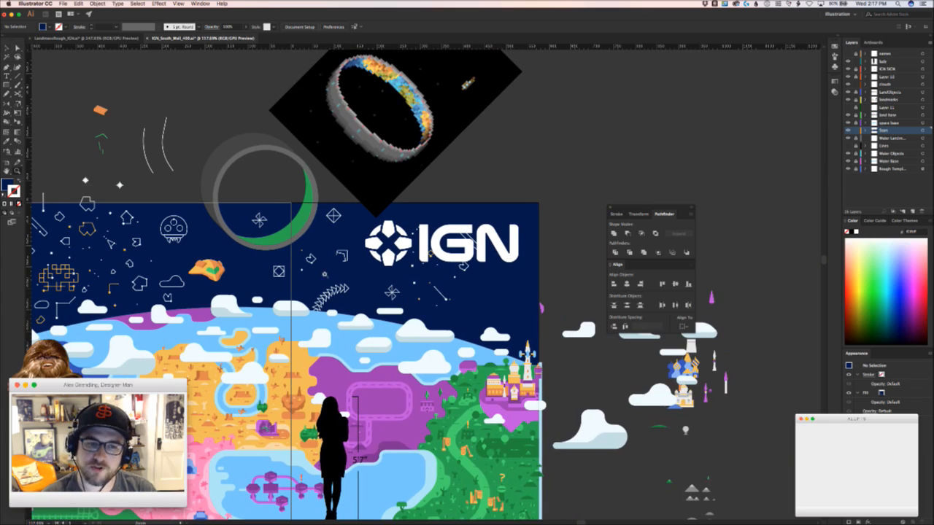
{"action": "left_click_drag", "start_coordinate": [229, 262], "coordinate": [292, 264]}
{"action": "left_click_drag", "start_coordinate": [119, 284], "coordinate": [350, 278]}
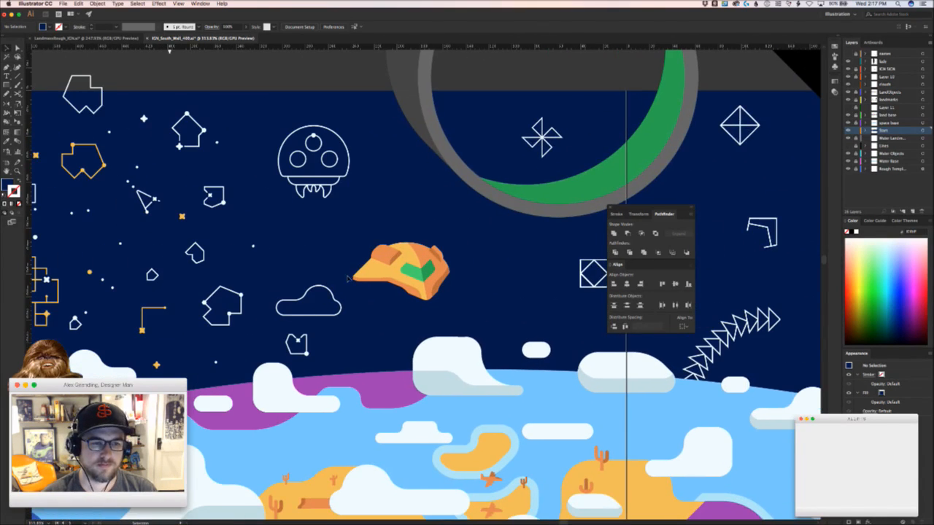
{"action": "left_click_drag", "start_coordinate": [338, 316], "coordinate": [428, 255]}
{"action": "left_click_drag", "start_coordinate": [403, 286], "coordinate": [306, 289]}
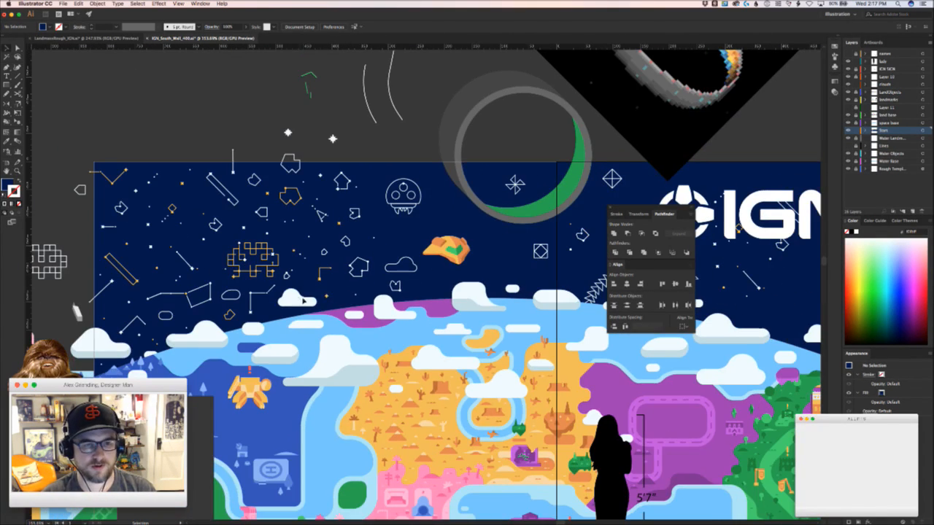
{"action": "left_click", "coordinate": [848, 125]}
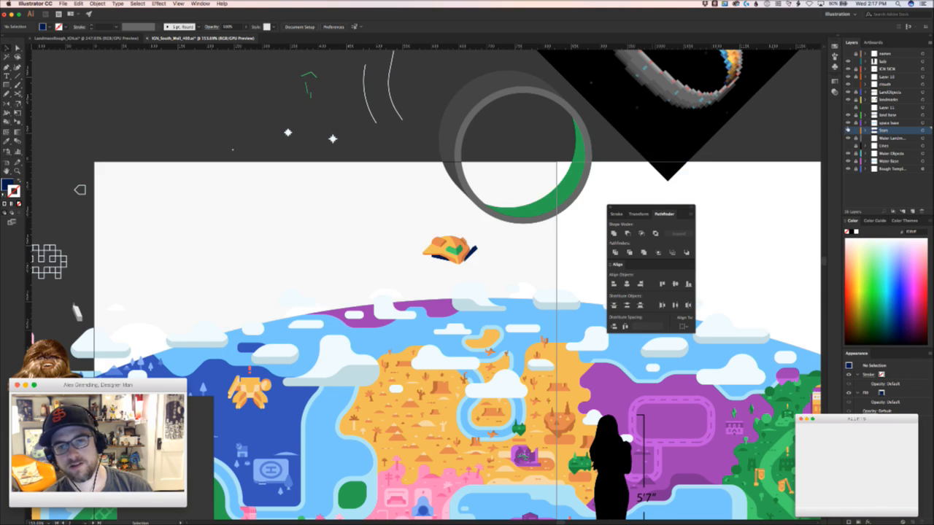
{"action": "left_click", "coordinate": [847, 126]}
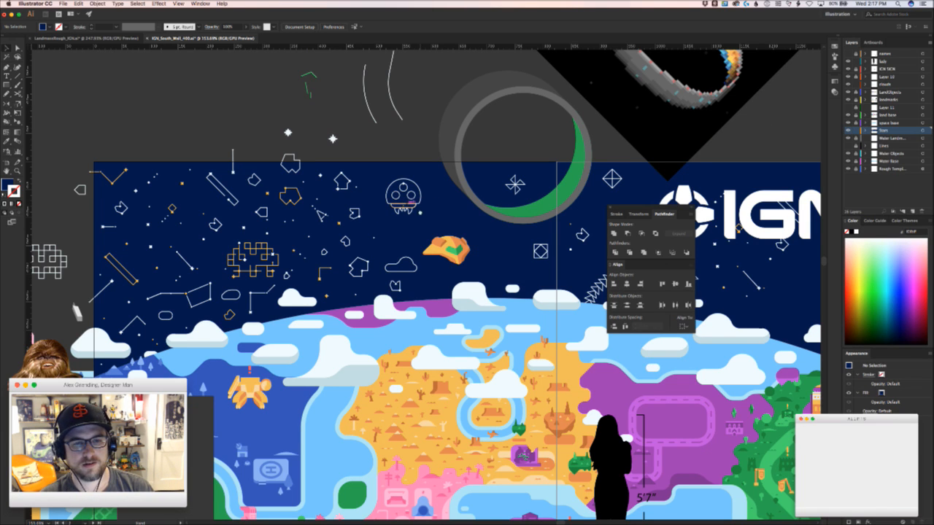
Copy the orange star and two white dots beside the pixel invader to the sky by the Metroid, and spread the white dots on its other side
{"action": "left_click_drag", "start_coordinate": [420, 213], "coordinate": [395, 221]}
{"action": "left_click_drag", "start_coordinate": [235, 247], "coordinate": [313, 253]}
{"action": "left_click", "coordinate": [175, 300]}
{"action": "left_click_drag", "start_coordinate": [288, 293], "coordinate": [490, 144]}
{"action": "left_click", "coordinate": [429, 190]}
{"action": "left_click", "coordinate": [412, 168]}
{"action": "left_click", "coordinate": [420, 175], "text": "shift"}
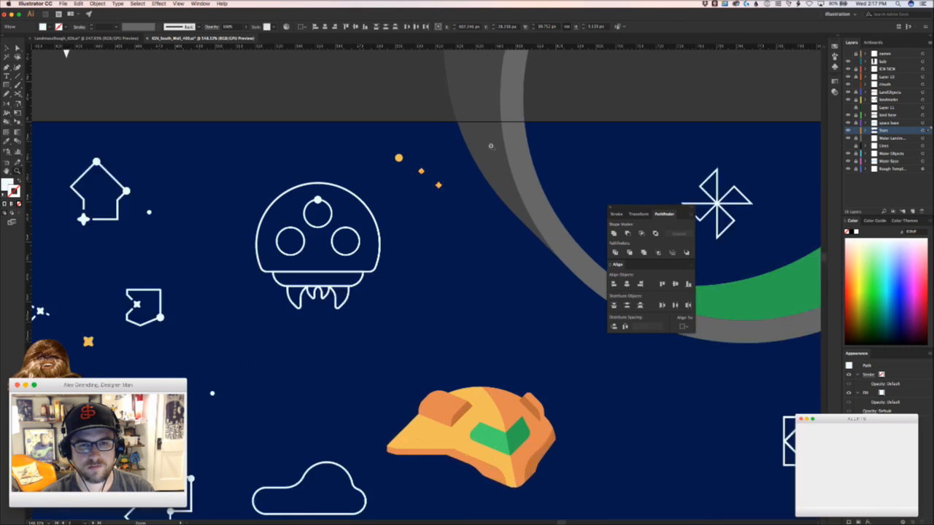
{"action": "left_click_drag", "start_coordinate": [432, 173], "coordinate": [323, 237]}
{"action": "left_click", "coordinate": [179, 293]}
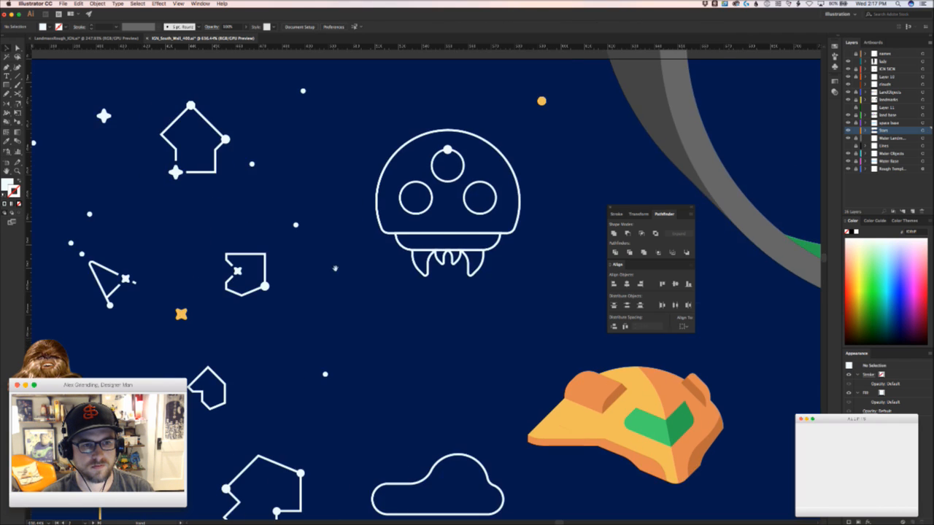
Copy the round white star from the pentagon constellation's upper point to the empty sky below the Metroid, and clear the selection
{"action": "left_click_drag", "start_coordinate": [303, 294], "coordinate": [414, 243]}
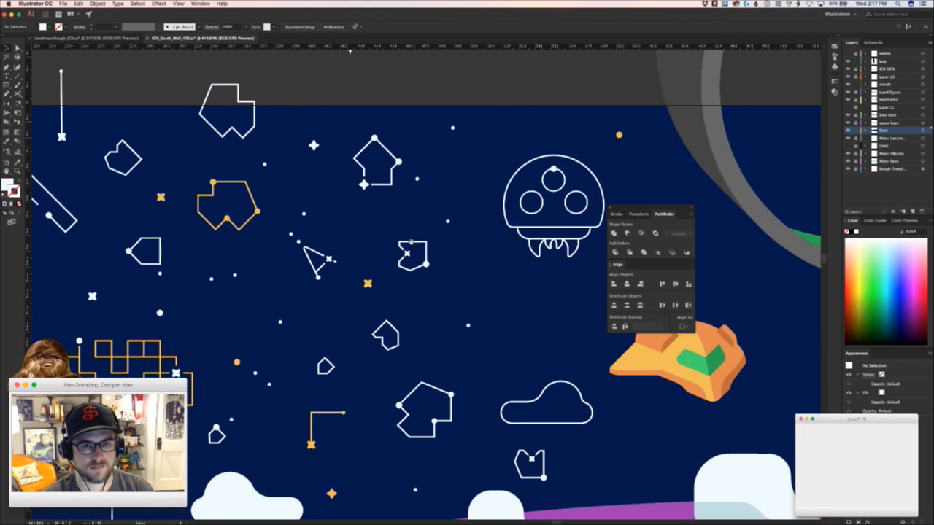
{"action": "left_click_drag", "start_coordinate": [374, 138], "coordinate": [491, 280]}
{"action": "key", "text": "super+Tab"}
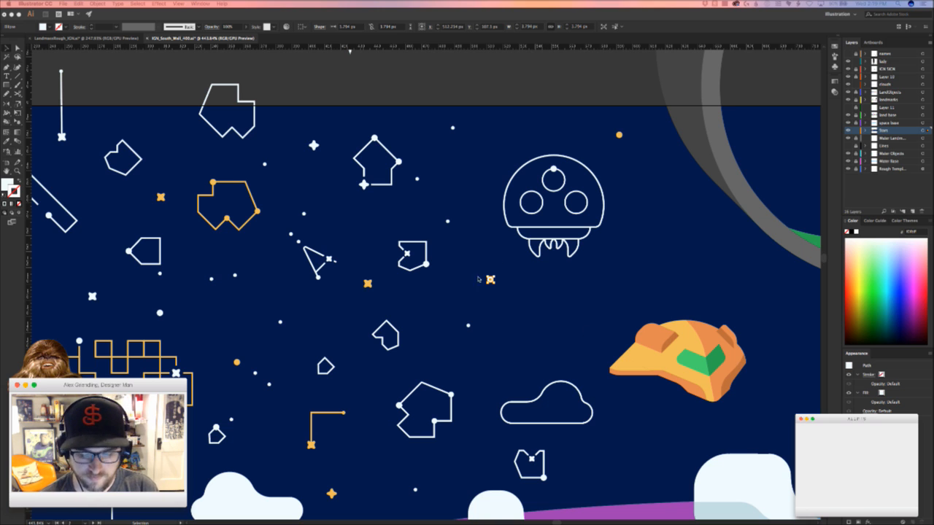
{"action": "left_click", "coordinate": [460, 311]}
{"action": "left_click", "coordinate": [458, 327]}
Copy the angled-line constellation below the pixel invader, rotate the copy 90 degrees clockwise and place it just above the IGN logo
{"action": "left_click_drag", "start_coordinate": [445, 318], "coordinate": [328, 290]}
{"action": "scroll", "coordinate": [369, 323], "scroll_direction": "right", "scroll_amount": 6}
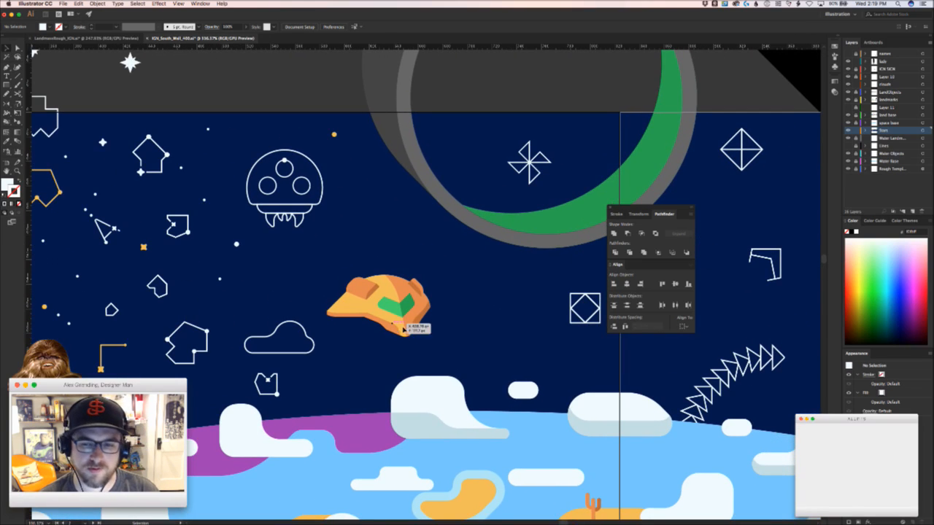
{"action": "scroll", "coordinate": [385, 322], "scroll_direction": "right", "scroll_amount": 5}
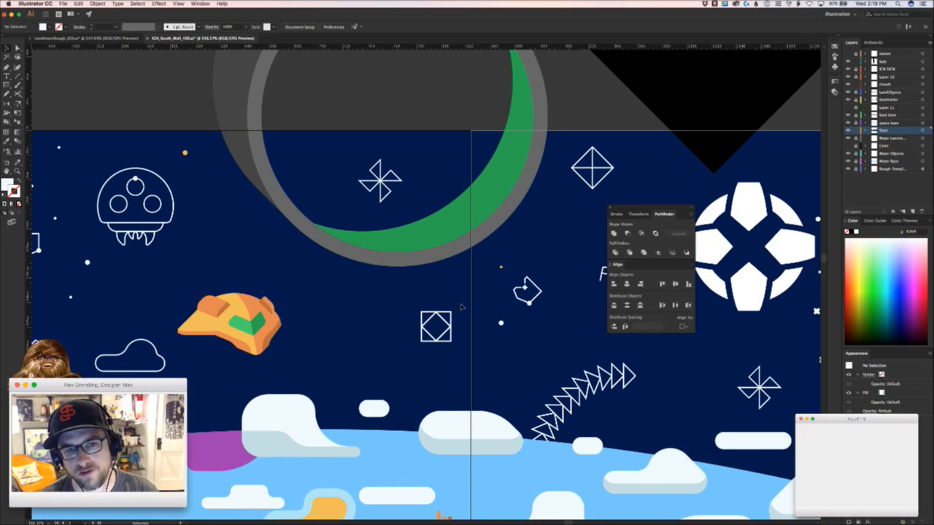
{"action": "scroll", "coordinate": [179, 294], "scroll_direction": "left", "scroll_amount": 12}
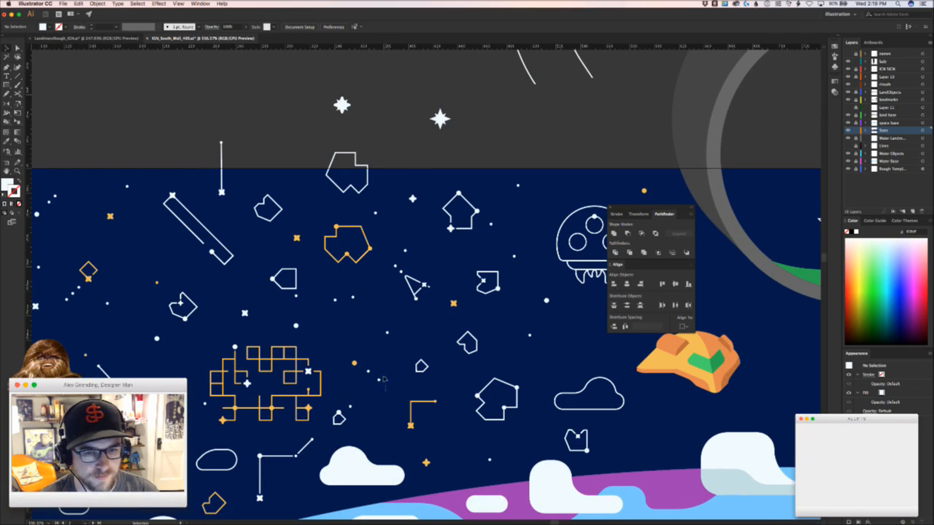
{"action": "scroll", "coordinate": [376, 382], "scroll_direction": "down", "scroll_amount": 5}
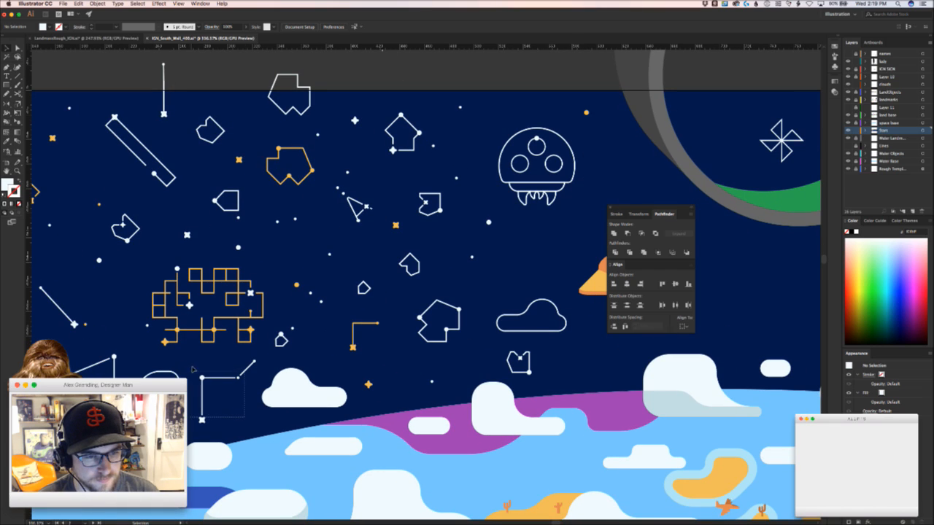
{"action": "left_click", "coordinate": [255, 362]}
{"action": "left_click_drag", "start_coordinate": [261, 422], "coordinate": [195, 354]}
{"action": "key", "text": "super+x"}
{"action": "left_click_drag", "start_coordinate": [488, 297], "coordinate": [201, 330]}
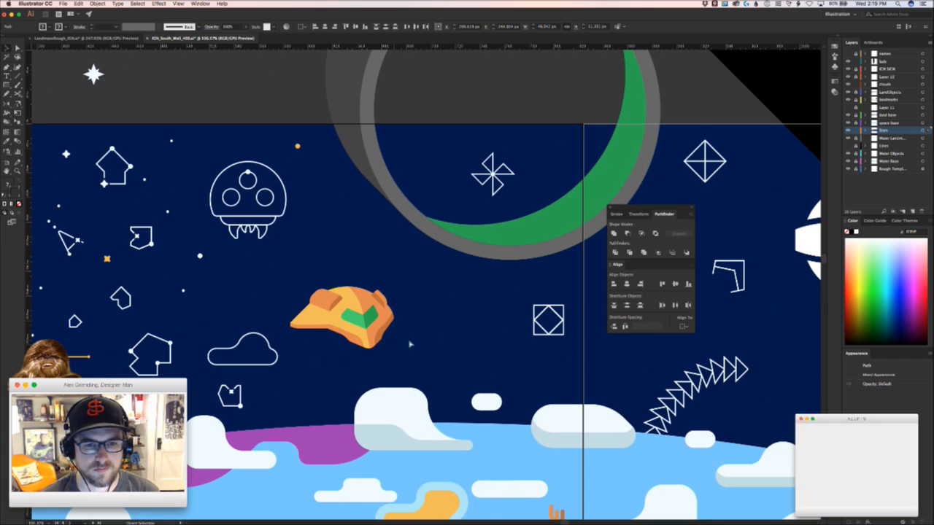
{"action": "key", "text": "super+v"}
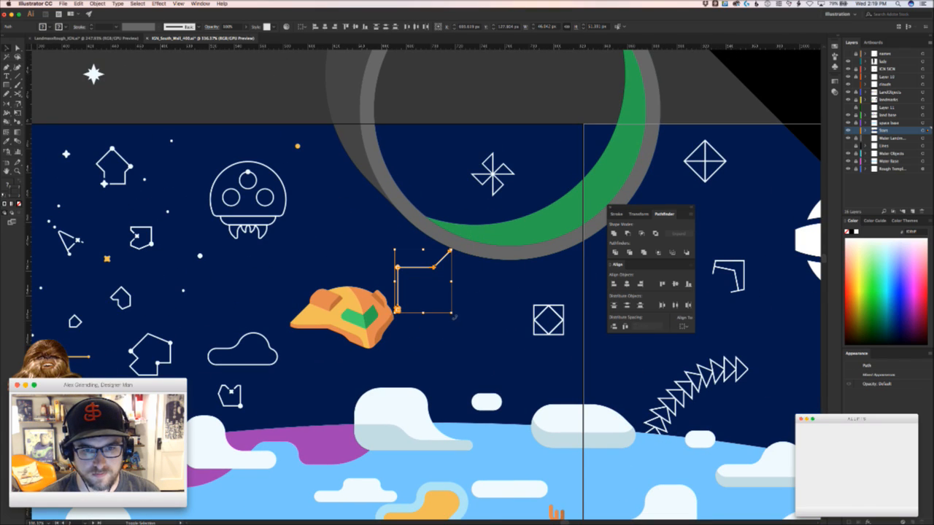
{"action": "left_click_drag", "start_coordinate": [454, 317], "coordinate": [778, 396]}
{"action": "left_click_drag", "start_coordinate": [777, 396], "coordinate": [417, 94]}
{"action": "left_click_drag", "start_coordinate": [417, 94], "coordinate": [422, 221]}
Move the small white dots up into the empty sky above the IGN letters
{"action": "left_click", "coordinate": [466, 217]}
{"action": "left_click_drag", "start_coordinate": [468, 259], "coordinate": [471, 169]}
{"action": "left_click", "coordinate": [489, 170]}
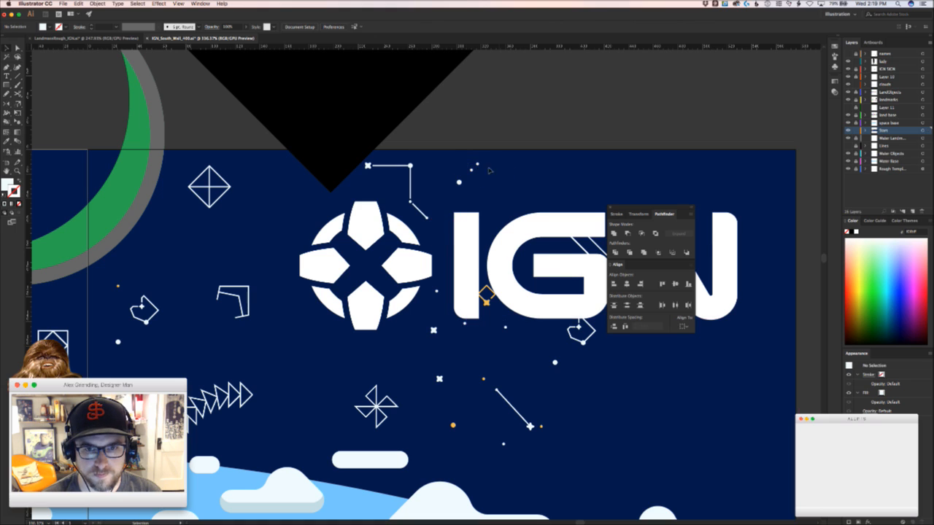
Delete the orange diamond overlapping the IGN logo and move its orange star to the empty sky beside the green crescent planet
{"action": "left_click", "coordinate": [484, 294]}
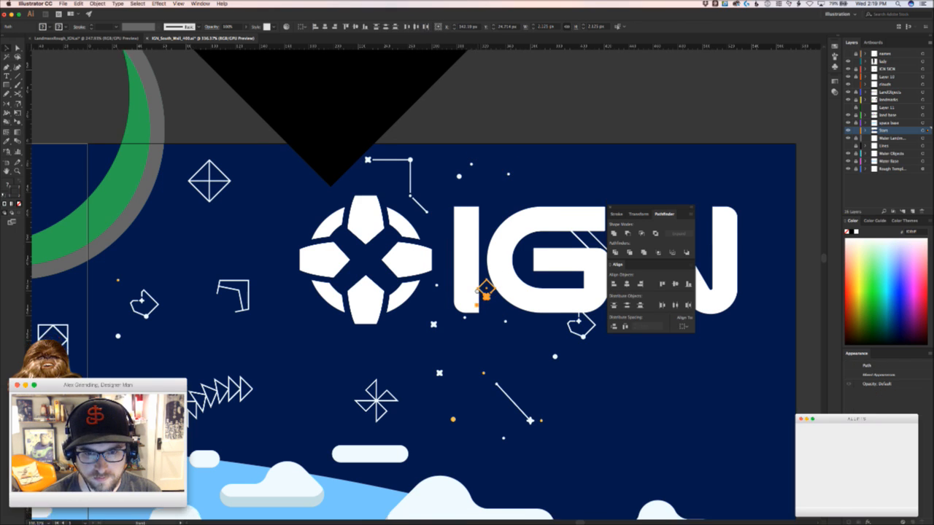
{"action": "scroll", "coordinate": [418, 254], "scroll_direction": "down", "scroll_amount": 5}
{"action": "scroll", "coordinate": [417, 253], "scroll_direction": "right", "scroll_amount": 5}
{"action": "left_click", "coordinate": [413, 248]}
{"action": "left_click_drag", "start_coordinate": [411, 207], "coordinate": [552, 311]}
{"action": "key", "text": "Delete"}
{"action": "left_click_drag", "start_coordinate": [563, 325], "coordinate": [241, 246]}
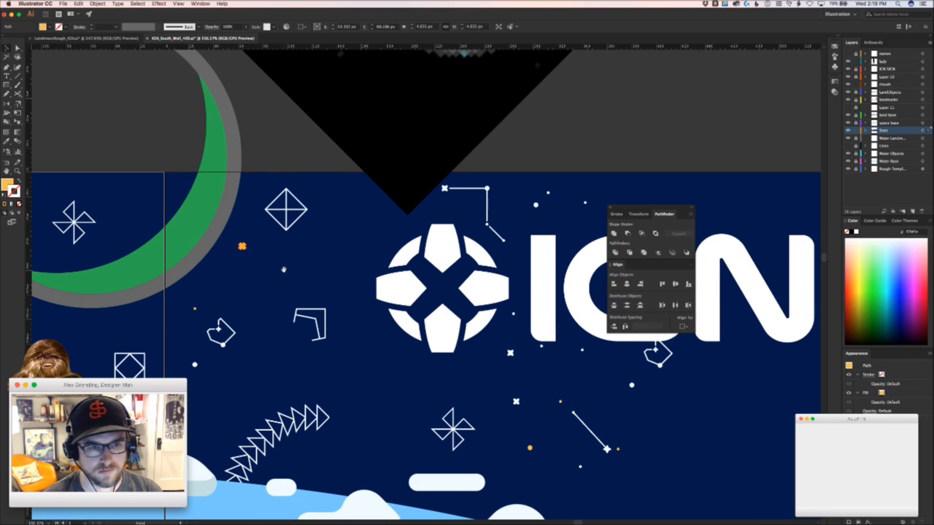
Rotate the short diagonal line and star below the IGN letters 90 degrees counterclockwise, and move it to the horizon beside the curved triangle trail
{"action": "left_click", "coordinate": [604, 357]}
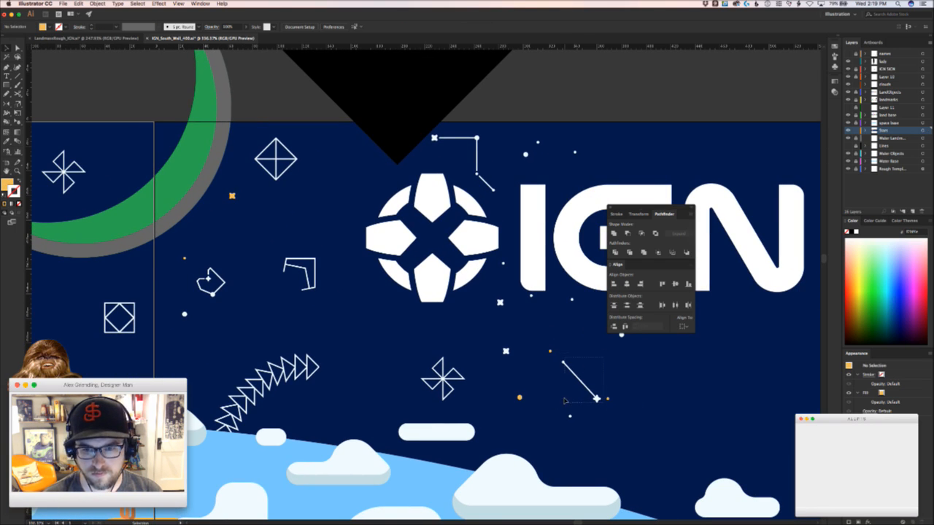
{"action": "left_click", "coordinate": [596, 398]}
{"action": "left_click_drag", "start_coordinate": [603, 402], "coordinate": [596, 347]}
{"action": "key", "text": "super+z"}
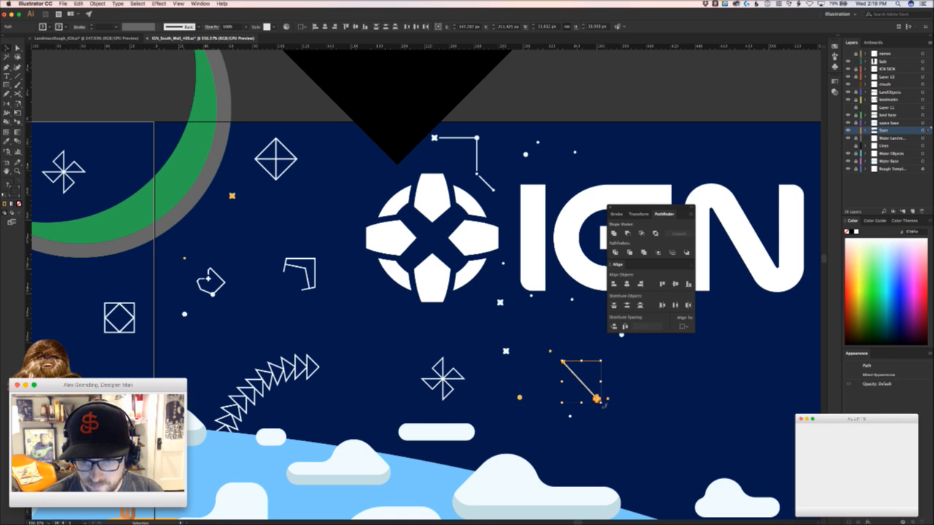
{"action": "left_click_drag", "start_coordinate": [604, 405], "coordinate": [603, 358]}
{"action": "left_click_drag", "start_coordinate": [598, 367], "coordinate": [338, 419]}
{"action": "left_click", "coordinate": [378, 412]}
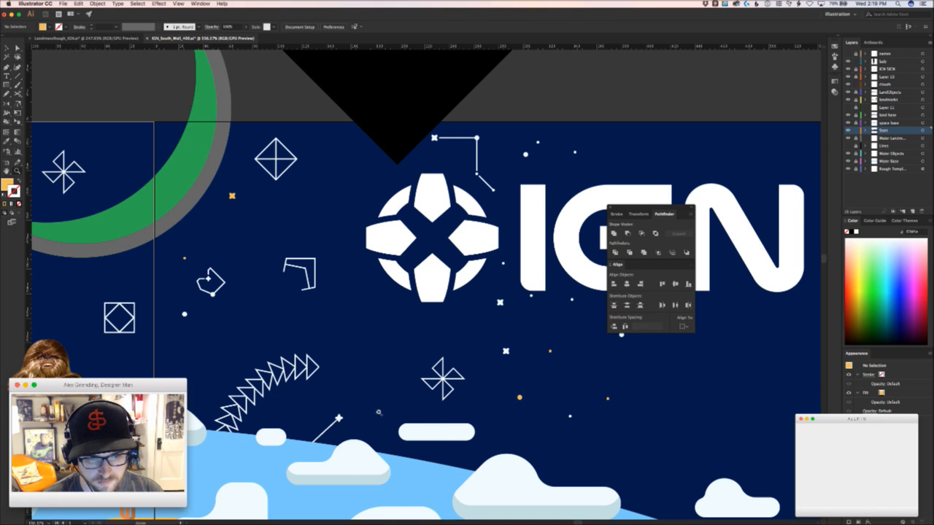
{"action": "scroll", "coordinate": [377, 412], "scroll_direction": "down", "scroll_amount": 3}
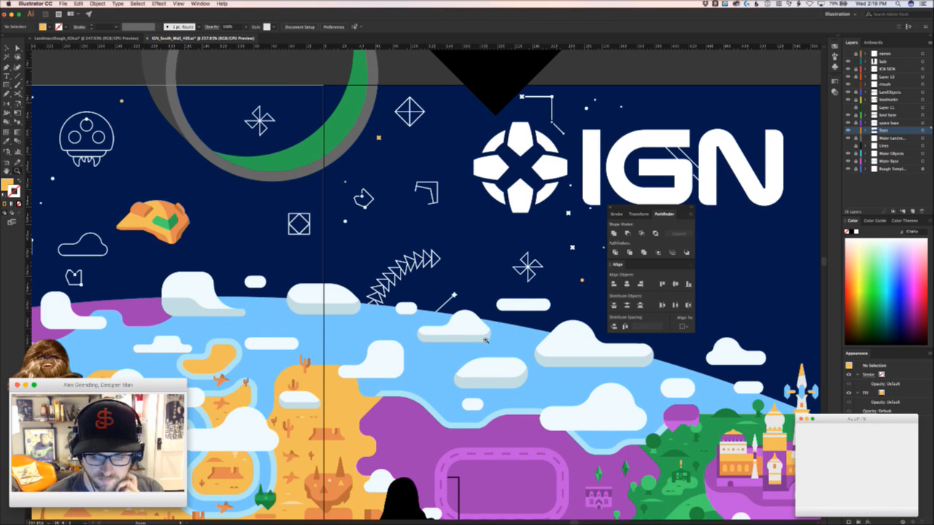
{"action": "scroll", "coordinate": [266, 293], "scroll_direction": "left", "scroll_amount": 10}
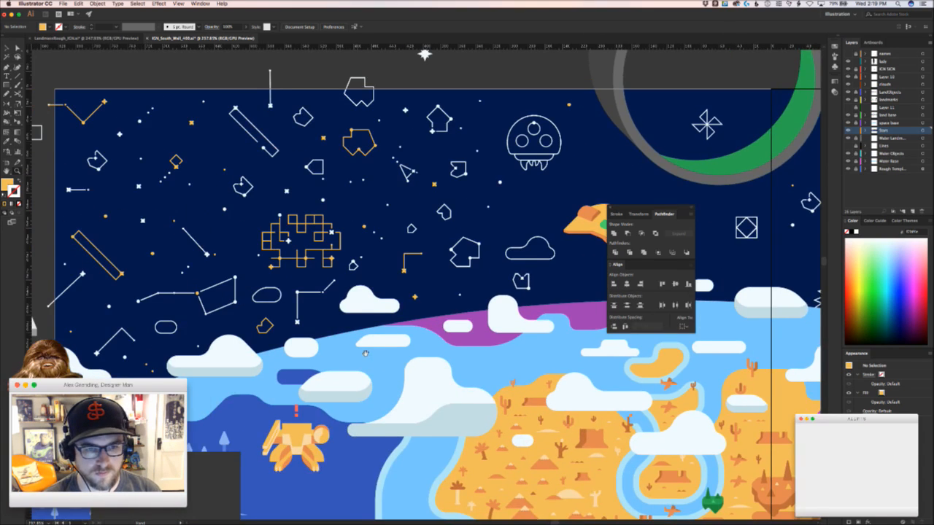
{"action": "scroll", "coordinate": [436, 295], "scroll_direction": "up", "scroll_amount": 3}
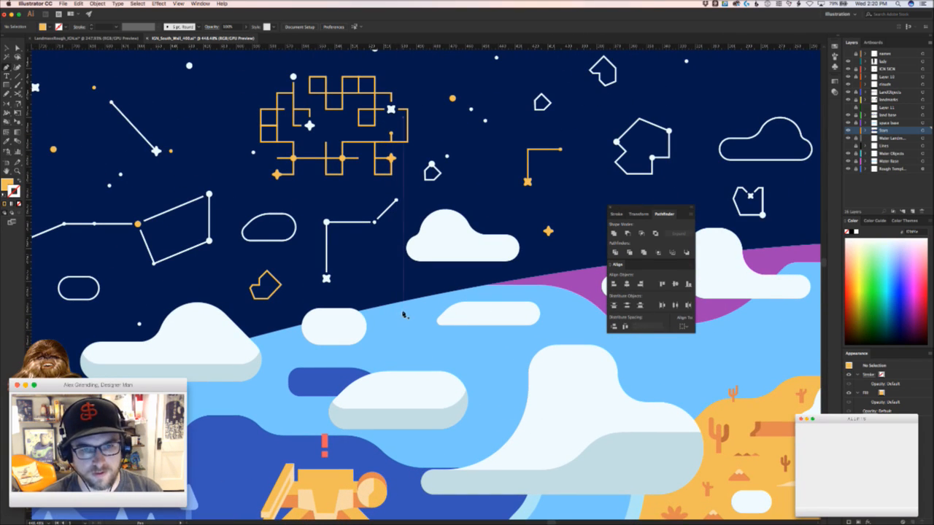
Draw an open right-angle line rising from the horizon below the angled-line constellation and match it to that constellation's white stroke
{"action": "left_click_drag", "start_coordinate": [402, 315], "coordinate": [403, 275]}
{"action": "left_click", "coordinate": [402, 278]}
{"action": "left_click", "coordinate": [368, 278]}
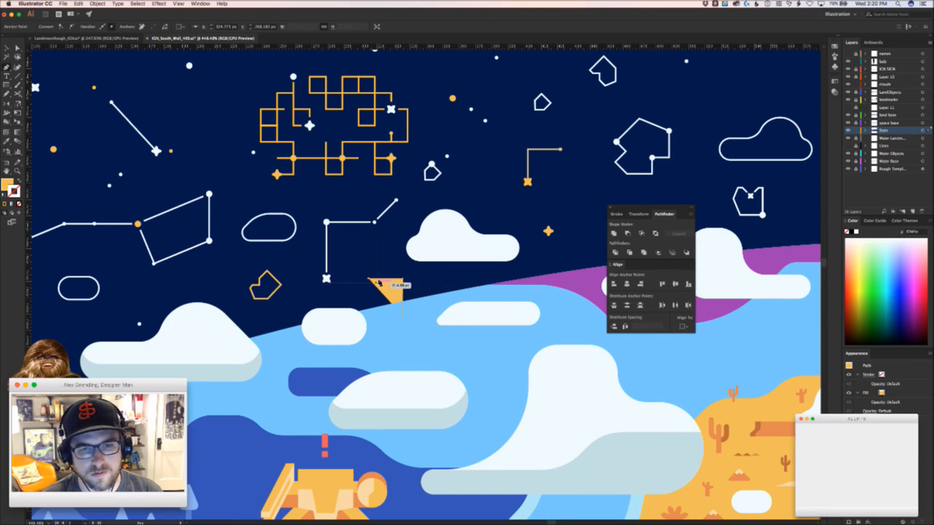
{"action": "key", "text": "v"}
{"action": "key", "text": "i"}
{"action": "left_click", "coordinate": [352, 223]}
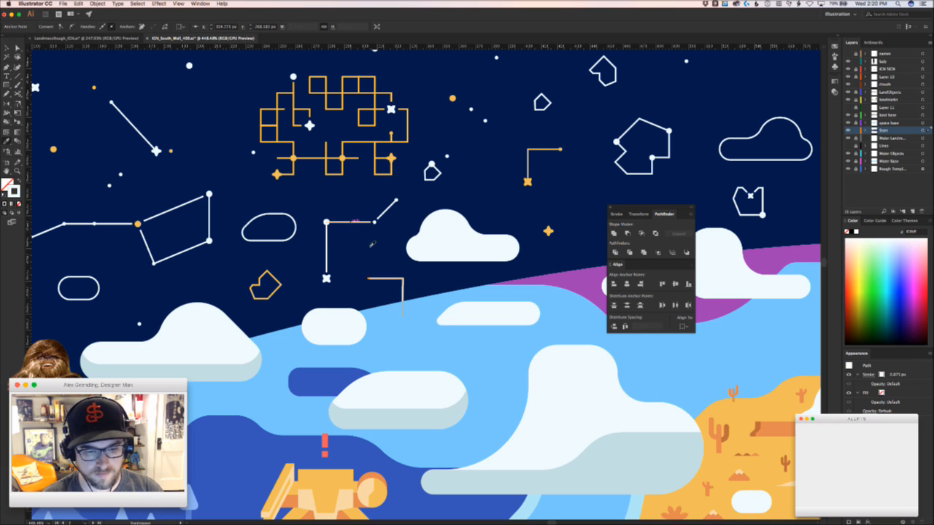
{"action": "left_click", "coordinate": [379, 258]}
Shorten the horizontal segment of the new right-angle line and cap its free end with a white dot
{"action": "key", "text": "z"}
{"action": "left_click_drag", "start_coordinate": [376, 258], "coordinate": [413, 210]}
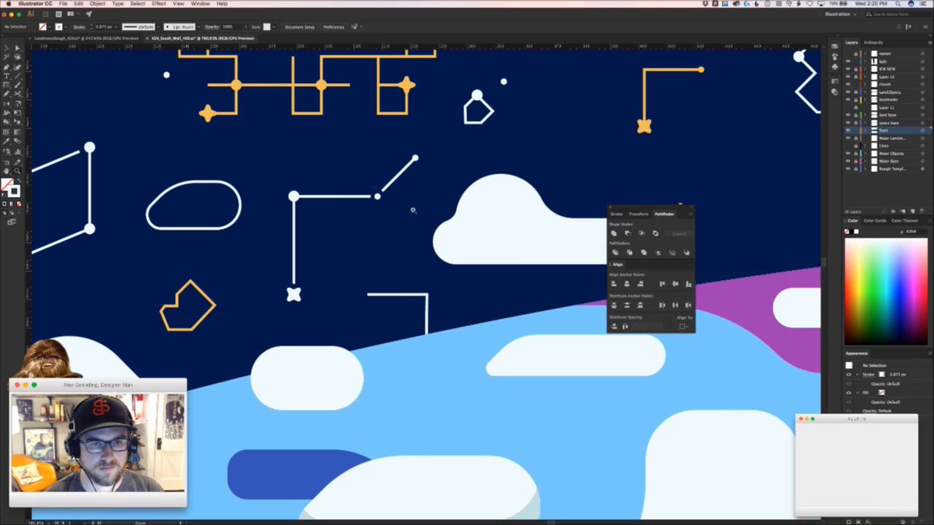
{"action": "key", "text": "a"}
{"action": "left_click_drag", "start_coordinate": [367, 293], "coordinate": [296, 321]}
{"action": "key", "text": "v"}
{"action": "left_click", "coordinate": [298, 177]}
{"action": "left_click", "coordinate": [390, 314]}
{"action": "key", "text": "z"}
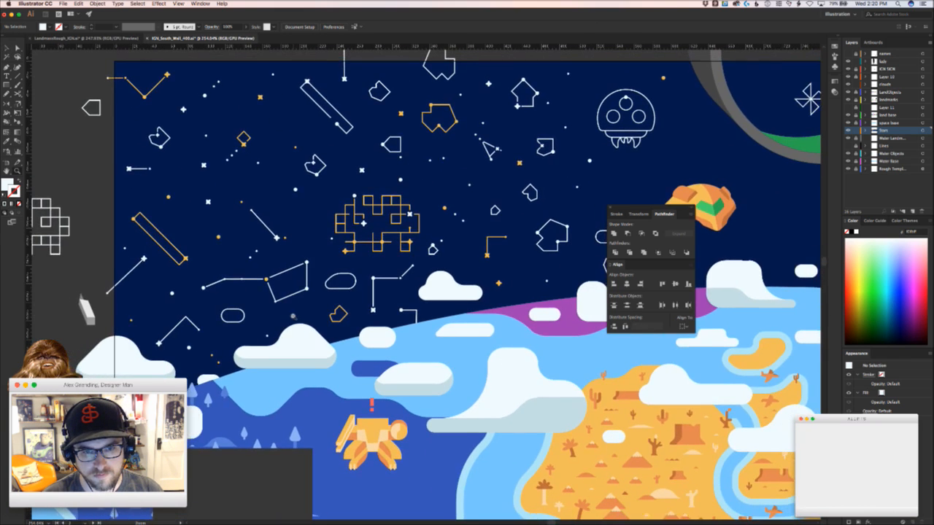
Move the small white dot above the purple horizon up into the gap between the notched polygon and the small notched shape
{"action": "key", "text": "space"}
{"action": "left_click_drag", "start_coordinate": [426, 319], "coordinate": [320, 345]}
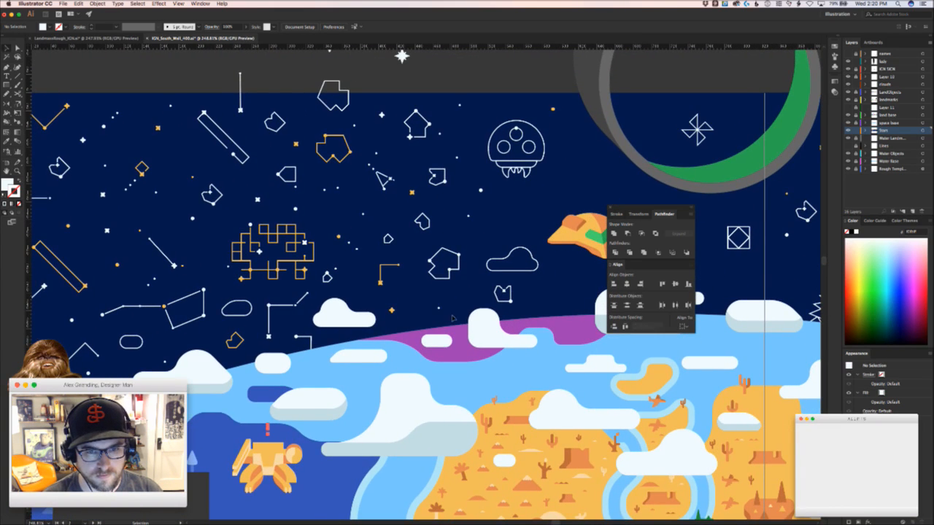
{"action": "left_click_drag", "start_coordinate": [438, 307], "coordinate": [414, 315]}
{"action": "left_click", "coordinate": [468, 299]}
{"action": "key", "text": "space"}
{"action": "key", "text": "super+Tab"}
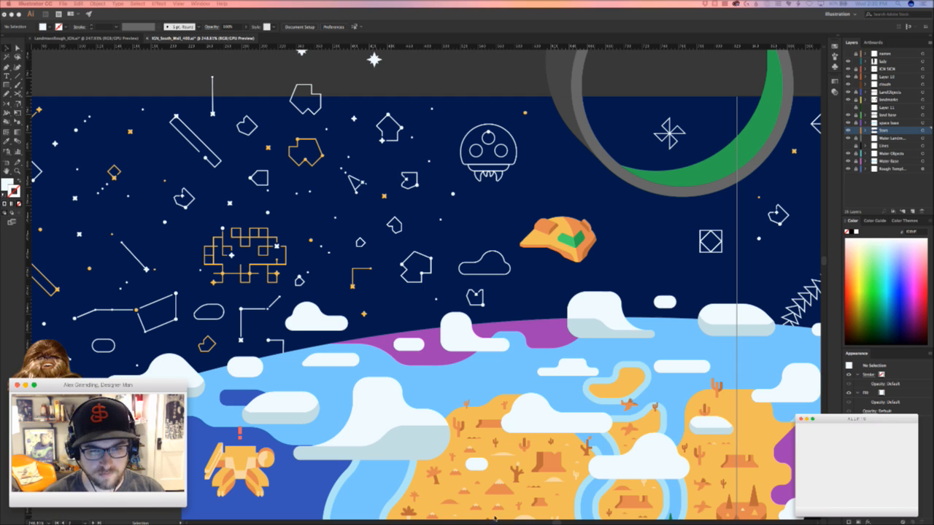
{"action": "left_click", "coordinate": [376, 294]}
{"action": "key", "text": "space"}
{"action": "left_click_drag", "start_coordinate": [382, 308], "coordinate": [526, 243]}
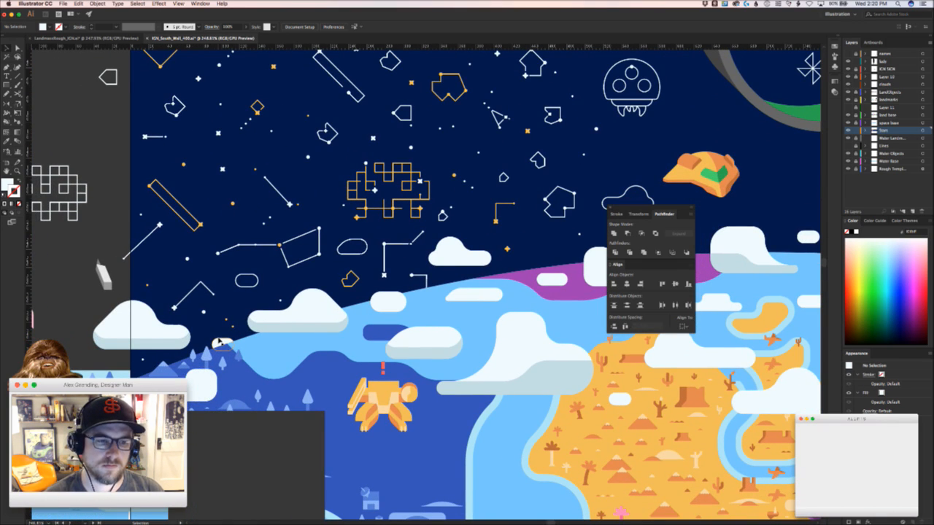
{"action": "key", "text": "super+Tab"}
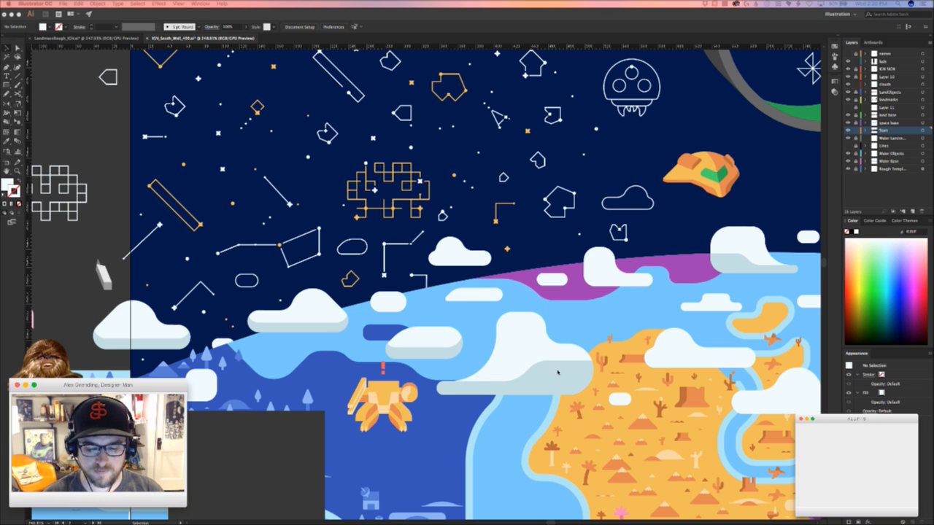
{"action": "left_click", "coordinate": [502, 330]}
{"action": "key", "text": "space"}
{"action": "left_click_drag", "start_coordinate": [501, 327], "coordinate": [340, 389]}
Draw a short vertical line rising from the purple horizon below the notched polygon, using the polygon's white stroke
{"action": "key", "text": "z"}
{"action": "left_click", "coordinate": [369, 335]}
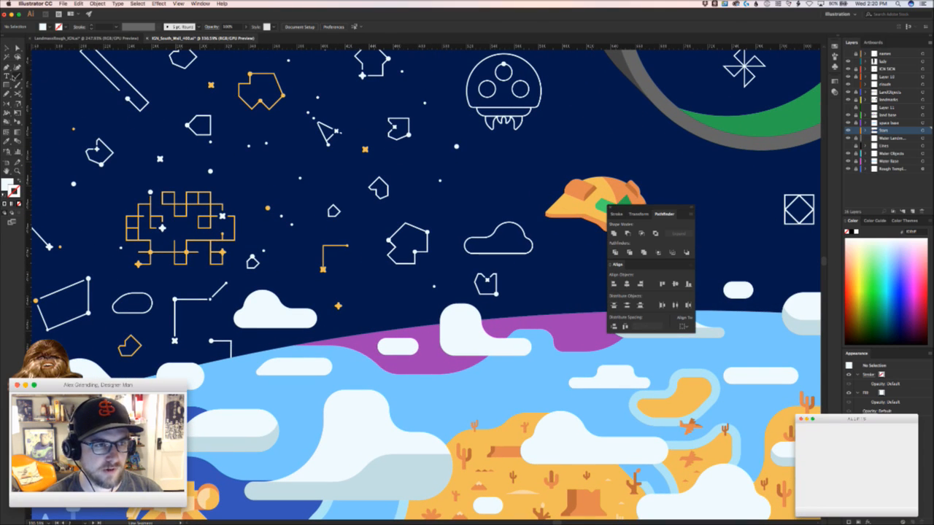
{"action": "left_click_drag", "start_coordinate": [386, 305], "coordinate": [388, 345]}
{"action": "key", "text": "v"}
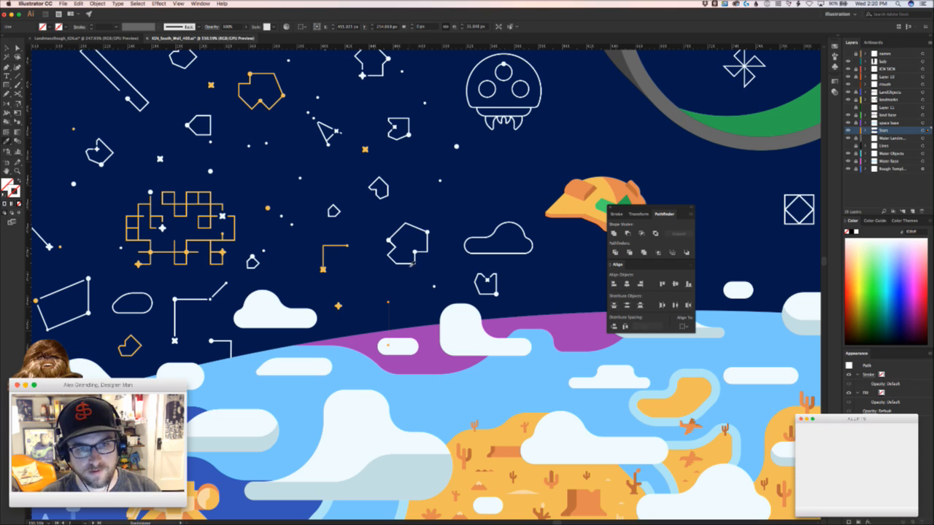
{"action": "left_click", "coordinate": [401, 292]}
{"action": "left_click", "coordinate": [399, 311]}
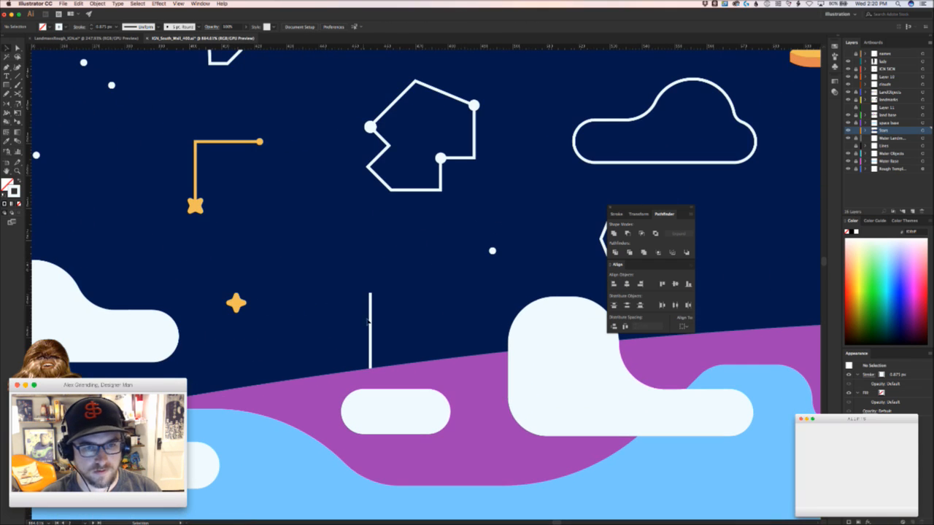
{"action": "key", "text": "ctrl+z"}
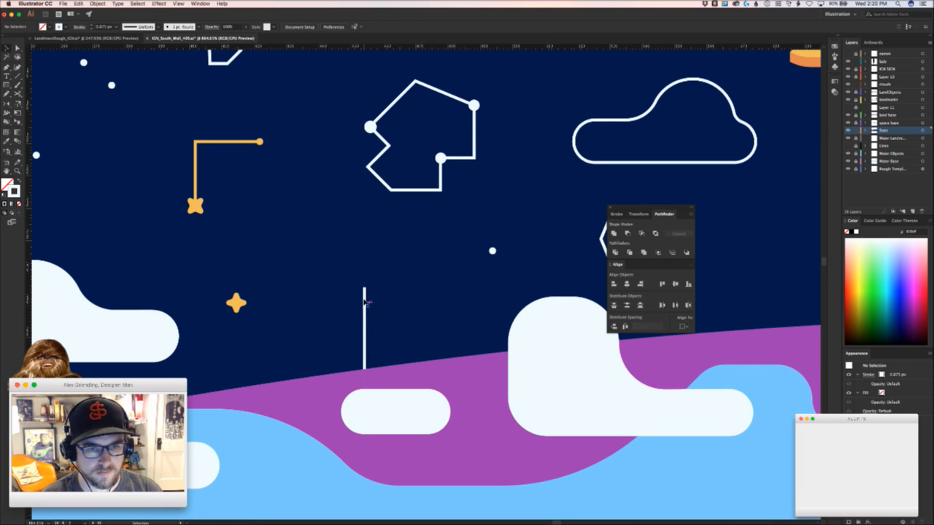
Copy the nearby orange four-point star to just above the end of the new vertical line
{"action": "left_click_drag", "start_coordinate": [235, 302], "coordinate": [365, 269]}
{"action": "scroll", "coordinate": [394, 277], "scroll_direction": "down", "scroll_amount": 5}
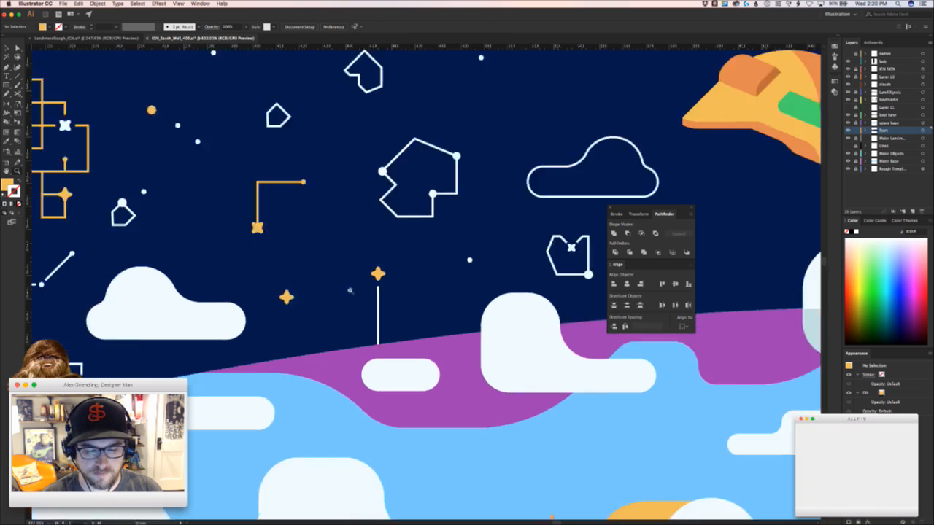
{"action": "scroll", "coordinate": [413, 286], "scroll_direction": "down", "scroll_amount": 2}
Toggle the Stars layer off and on to check how the decorated sky reads
{"action": "left_click_drag", "start_coordinate": [450, 351], "coordinate": [359, 361]}
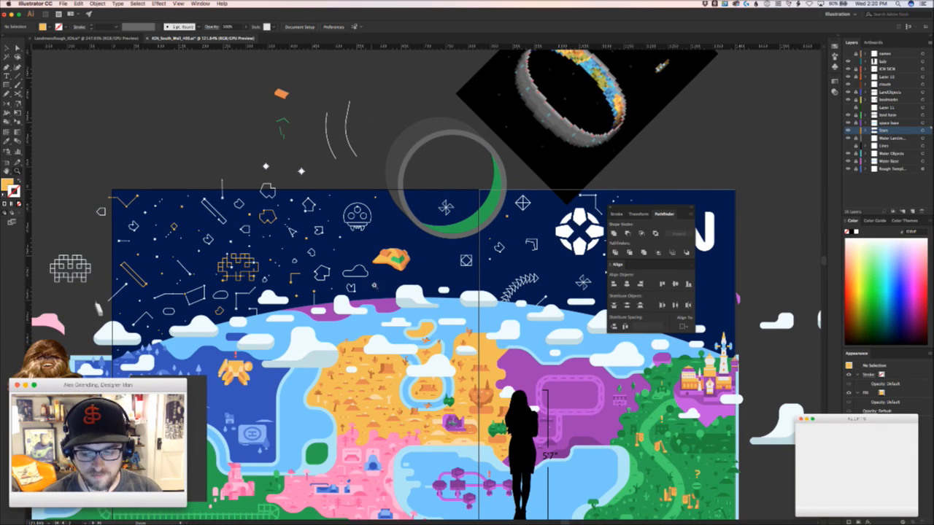
{"action": "scroll", "coordinate": [373, 285], "scroll_direction": "up", "scroll_amount": 4}
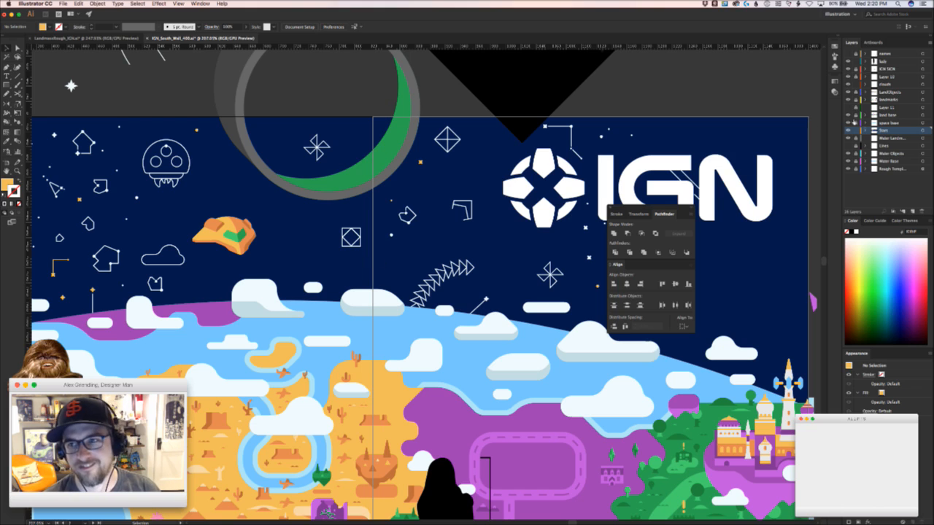
{"action": "left_click", "coordinate": [847, 130]}
{"action": "left_click", "coordinate": [847, 130]}
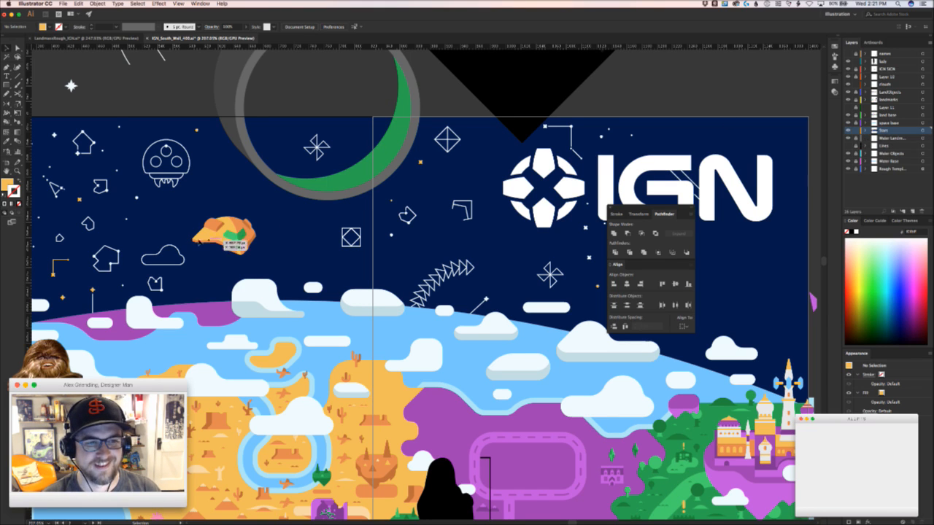
Copy the cloud outline beside the orange helmet into the empty sky below the IGN letters
{"action": "left_click_drag", "start_coordinate": [175, 255], "coordinate": [165, 307]}
{"action": "key", "text": "super+z"}
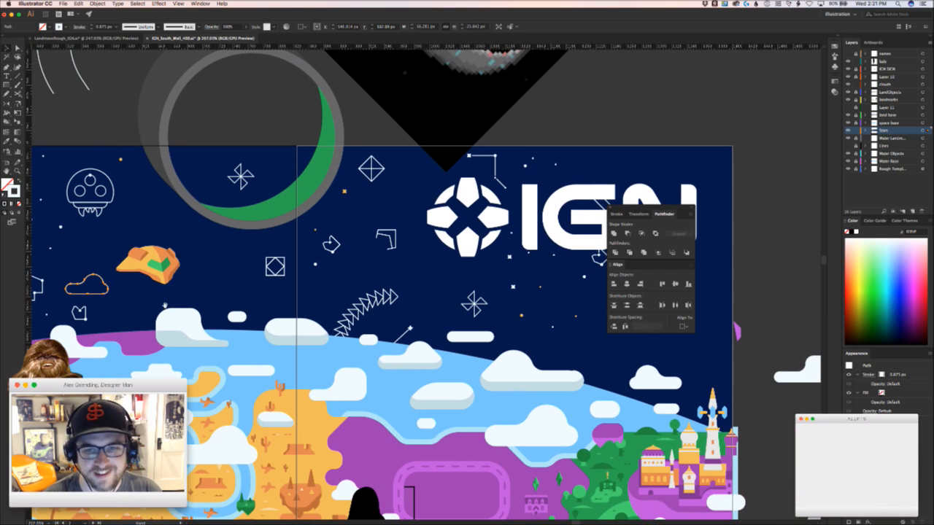
{"action": "left_click_drag", "start_coordinate": [100, 290], "coordinate": [599, 351]}
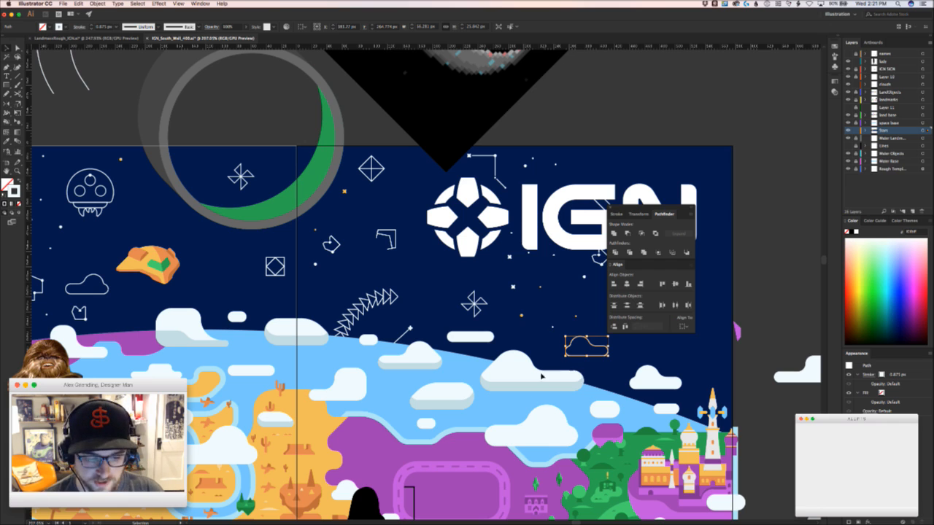
Narrow the copied cloud outline by pulling in its flat, rounded end
{"action": "key", "text": "a"}
{"action": "left_click", "coordinate": [552, 327]}
{"action": "left_click_drag", "start_coordinate": [606, 351], "coordinate": [467, 349]}
{"action": "mouse_move", "coordinate": [467, 350]}
{"action": "left_mouse_down"}
{"action": "mouse_move", "coordinate": [489, 333]}
{"action": "mouse_move", "coordinate": [452, 369]}
{"action": "mouse_move", "coordinate": [458, 345]}
{"action": "left_mouse_up"}
{"action": "key", "text": "v"}
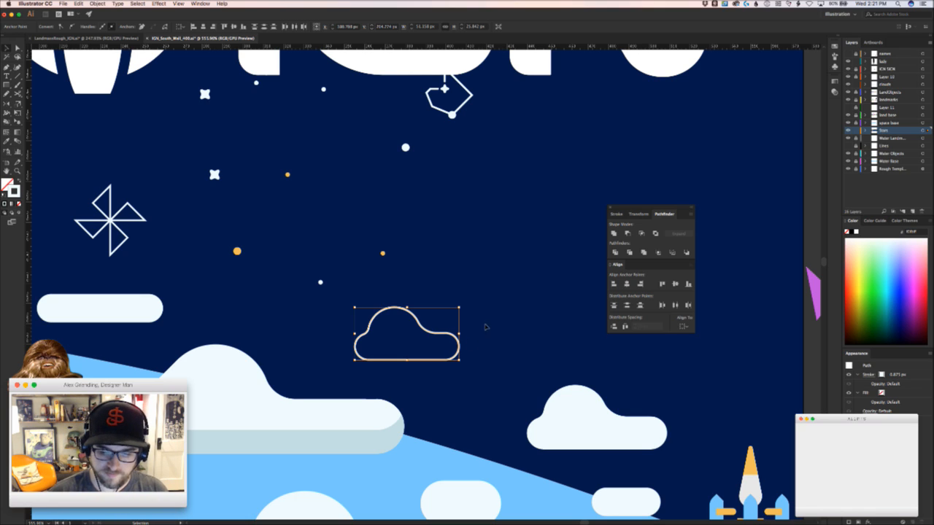
{"action": "left_click", "coordinate": [407, 360]}
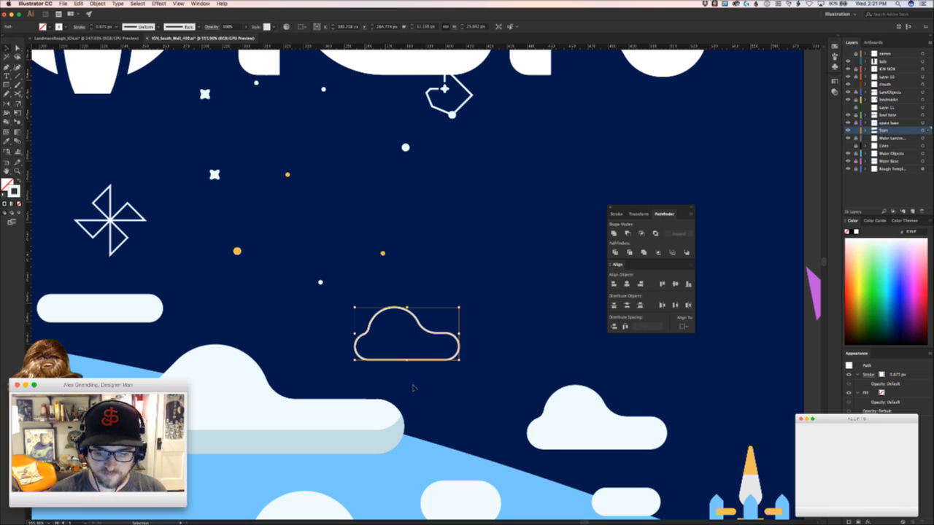
Mirror the copied cloud outline horizontally
{"action": "key", "text": "o"}
{"action": "left_click_drag", "start_coordinate": [456, 354], "coordinate": [407, 356]}
{"action": "key", "text": "v"}
Scale the mirrored cloud outline down to about 35 px wide and match its stroke to the pinwheel's
{"action": "left_click_drag", "start_coordinate": [460, 308], "coordinate": [393, 290]}
{"action": "key", "text": "z"}
{"action": "key", "text": "i"}
{"action": "left_click", "coordinate": [377, 285]}
{"action": "key", "text": "v"}
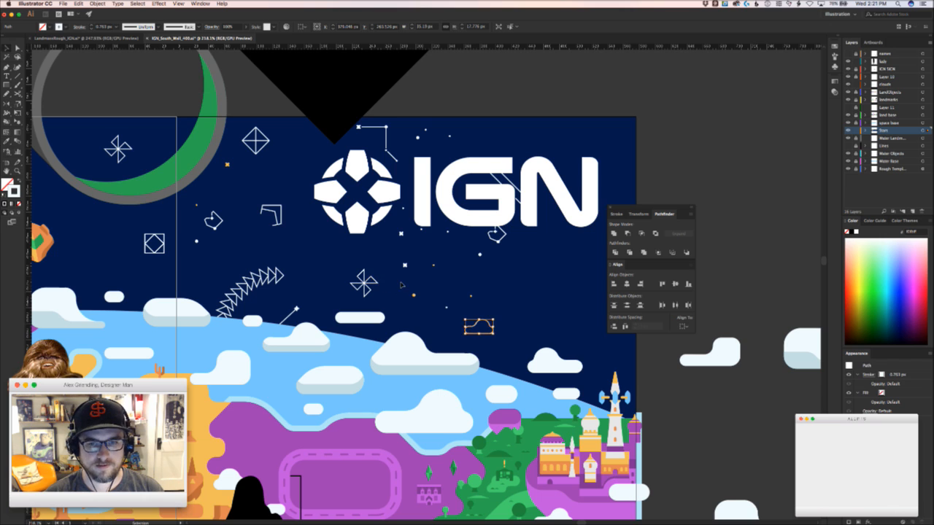
{"action": "left_click", "coordinate": [461, 312]}
{"action": "mouse_move", "coordinate": [463, 313]}
{"action": "left_mouse_down"}
{"action": "mouse_move", "coordinate": [357, 285]}
{"action": "mouse_move", "coordinate": [454, 305]}
{"action": "left_mouse_up"}
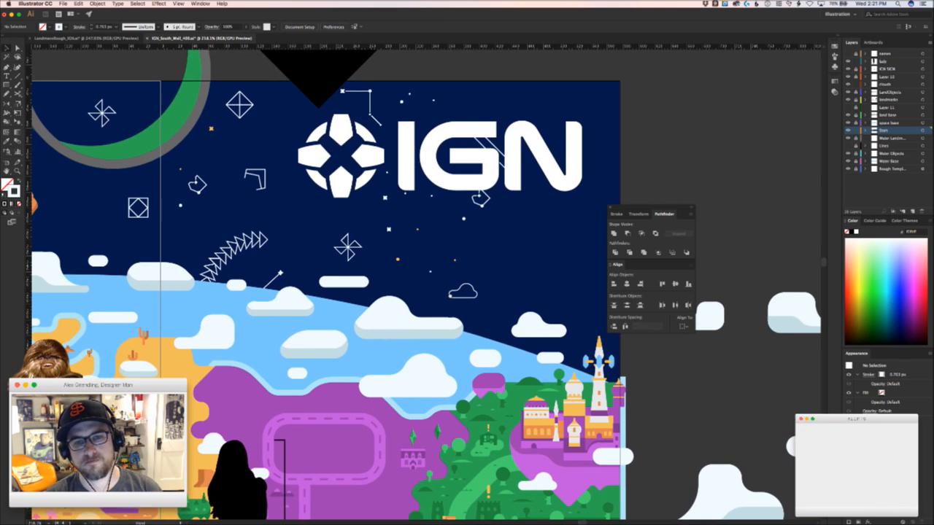
Draw a white outlined rectangle about 31 px wide between the triangle trail and the pinwheel, and round it into a pill
{"action": "left_click_drag", "start_coordinate": [329, 307], "coordinate": [423, 325]}
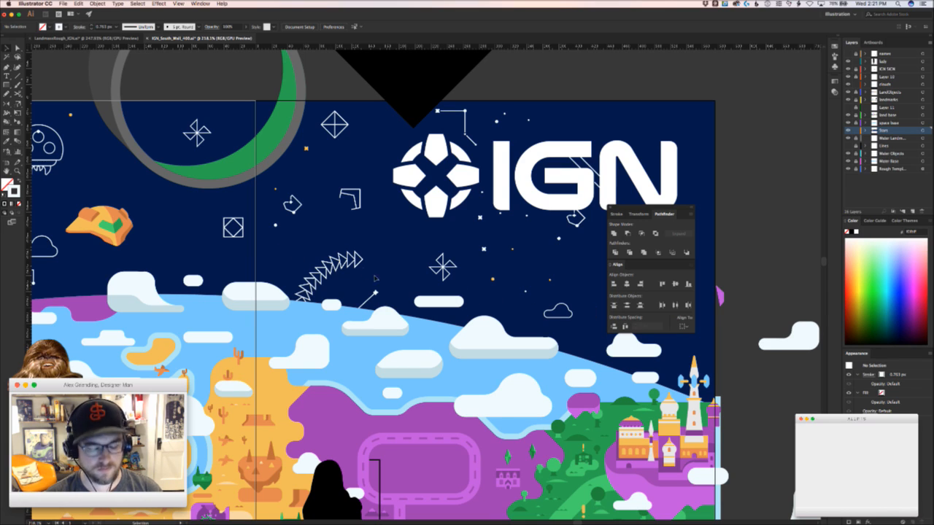
{"action": "key", "text": "m"}
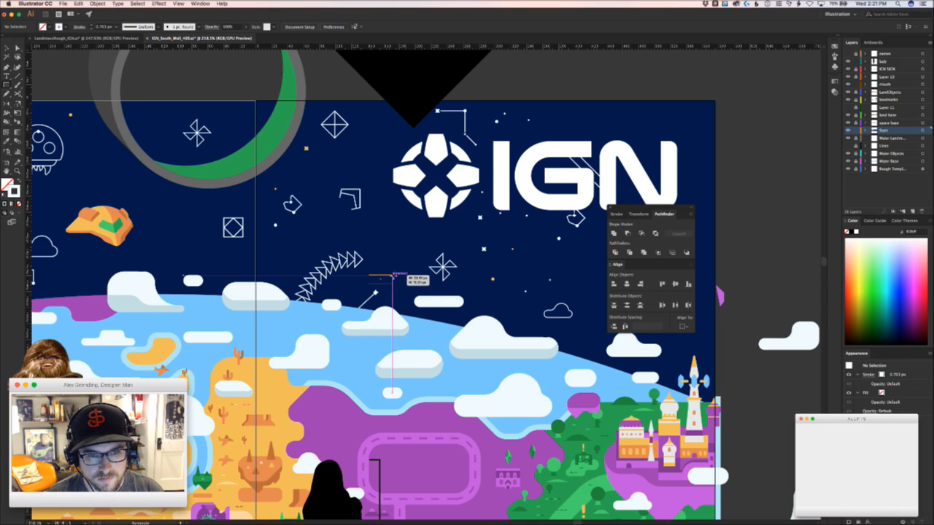
{"action": "mouse_move", "coordinate": [392, 275]}
{"action": "left_mouse_down"}
{"action": "mouse_move", "coordinate": [380, 280]}
{"action": "mouse_move", "coordinate": [397, 275]}
{"action": "left_mouse_up"}
{"action": "key", "text": "a"}
{"action": "key", "text": "v"}
{"action": "left_click", "coordinate": [399, 263]}
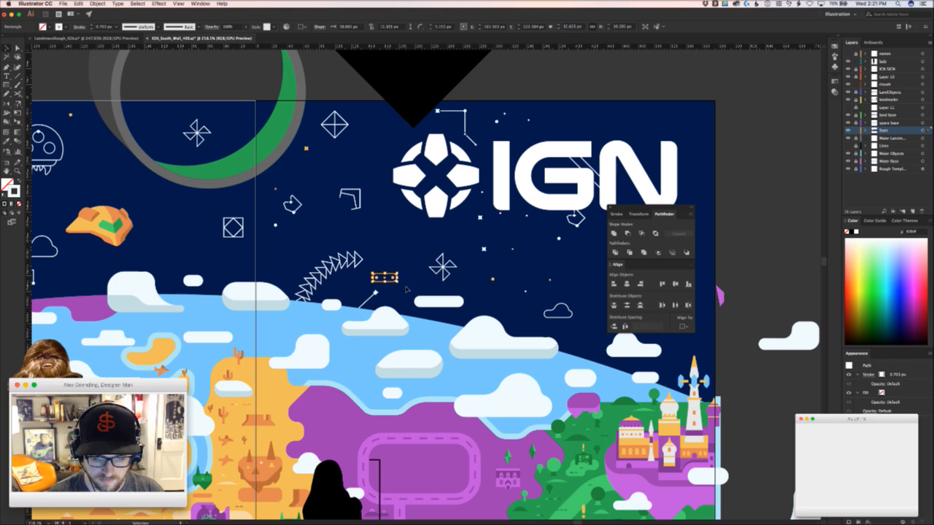
{"action": "left_click", "coordinate": [409, 292]}
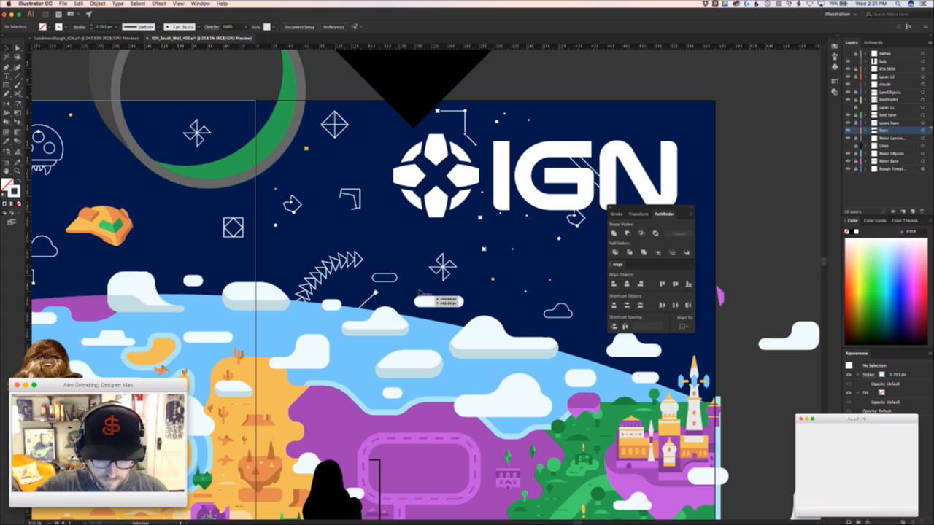
Copy the pill outline into the empty sky between the orange helmet and the square with the inner diamond
{"action": "left_click_drag", "start_coordinate": [372, 247], "coordinate": [479, 268]}
{"action": "key", "text": "z"}
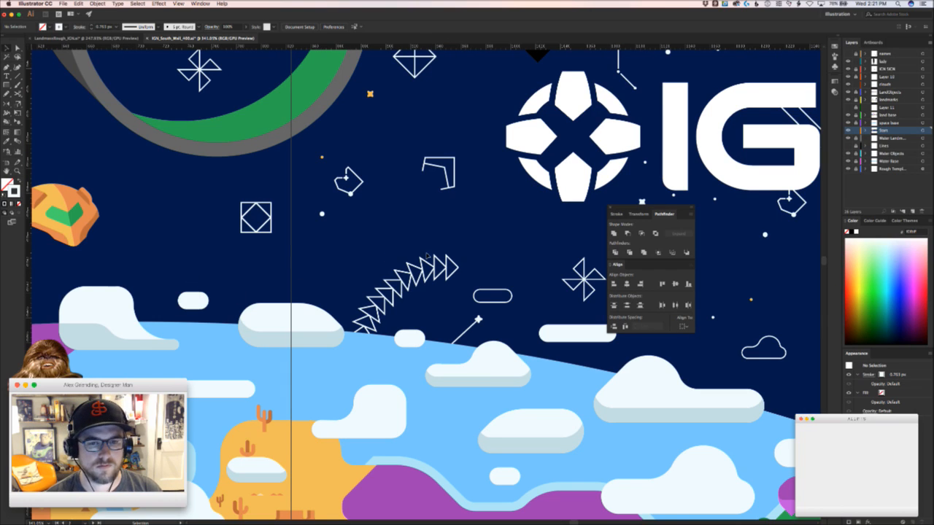
{"action": "left_click_drag", "start_coordinate": [514, 299], "coordinate": [188, 266]}
{"action": "left_click", "coordinate": [197, 243]}
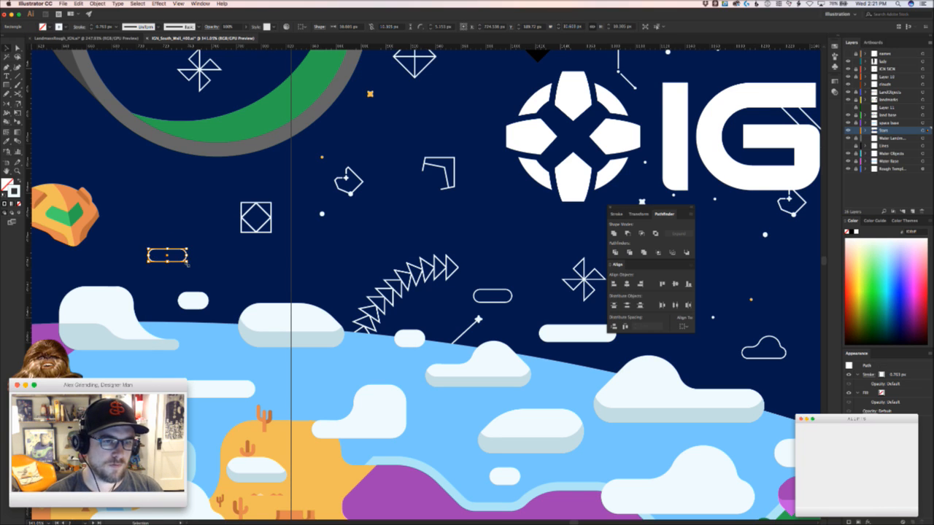
{"action": "left_click_drag", "start_coordinate": [207, 266], "coordinate": [312, 288]}
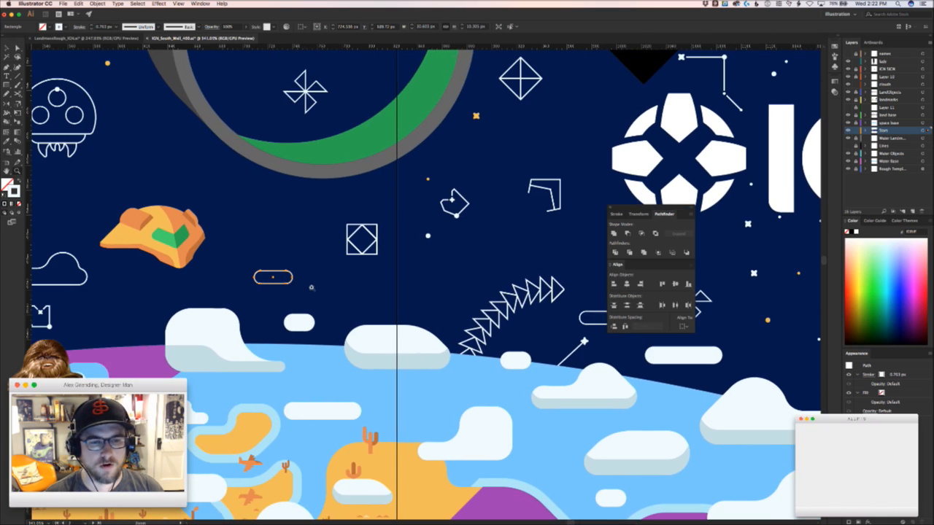
Enlarge the pill copy beside the orange helmet into a taller, rounder outline
{"action": "left_click_drag", "start_coordinate": [255, 275], "coordinate": [360, 272]}
{"action": "key", "text": "a"}
{"action": "left_click", "coordinate": [374, 272]}
{"action": "left_click", "coordinate": [378, 271]}
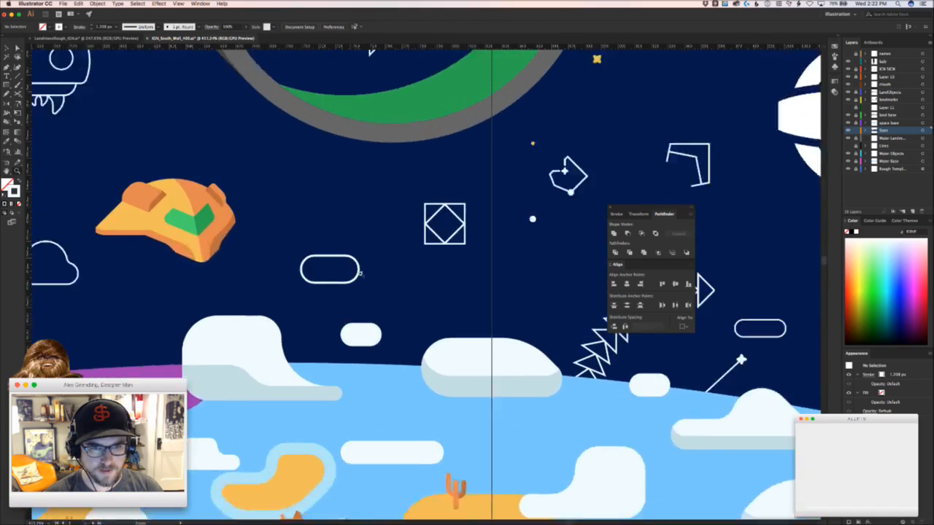
{"action": "left_click_drag", "start_coordinate": [228, 283], "coordinate": [541, 383]}
{"action": "left_click_drag", "start_coordinate": [367, 375], "coordinate": [407, 330]}
{"action": "left_click_drag", "start_coordinate": [480, 316], "coordinate": [234, 282]}
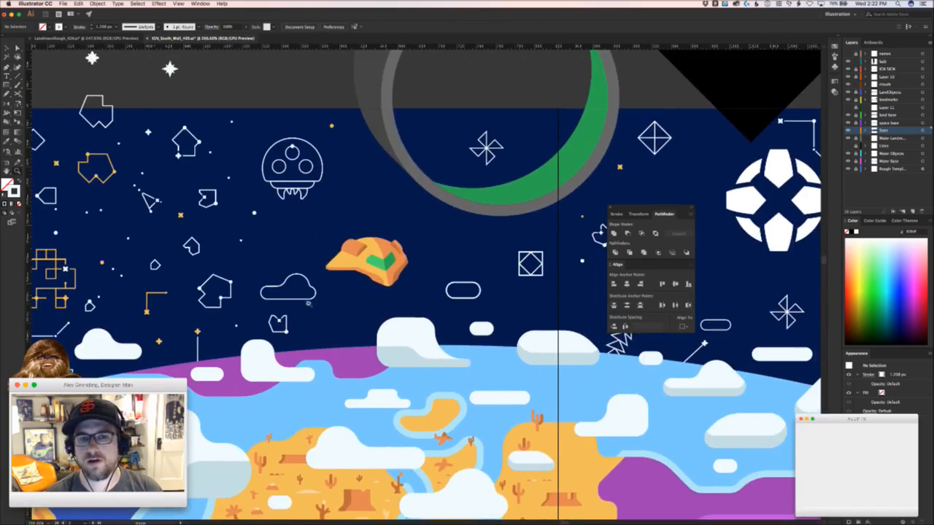
{"action": "left_click_drag", "start_coordinate": [313, 303], "coordinate": [271, 302]}
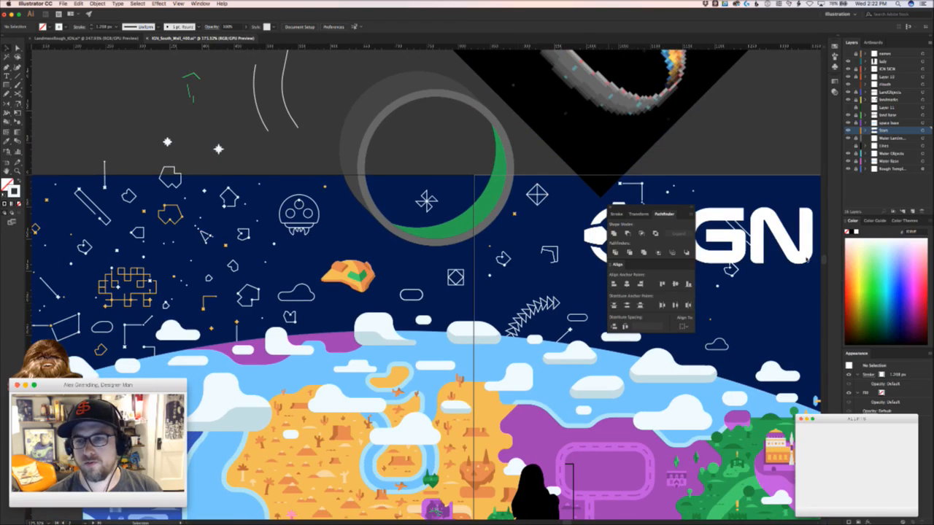
Select all artwork on the Stars layer and try adjusting its opacity, returning it to 100%
{"action": "left_click", "coordinate": [922, 130]}
{"action": "left_click_drag", "start_coordinate": [245, 239], "coordinate": [405, 218]}
{"action": "key", "text": "super+h"}
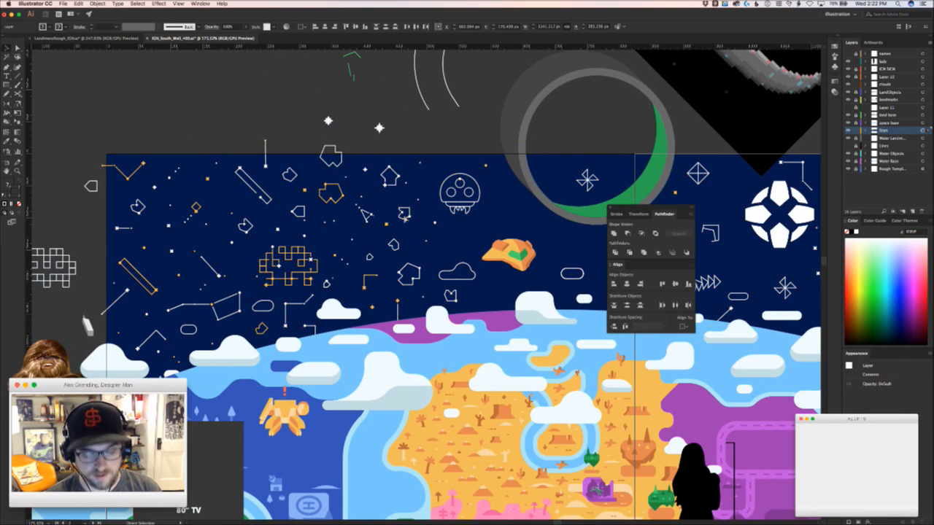
{"action": "key", "text": "v"}
{"action": "left_click", "coordinate": [248, 26]}
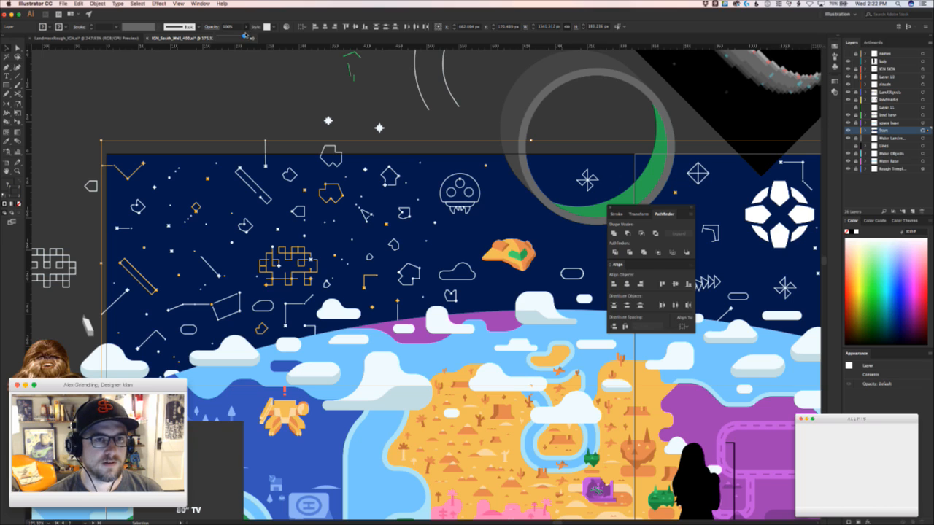
{"action": "left_click_drag", "start_coordinate": [232, 37], "coordinate": [245, 35]}
{"action": "left_click", "coordinate": [509, 200]}
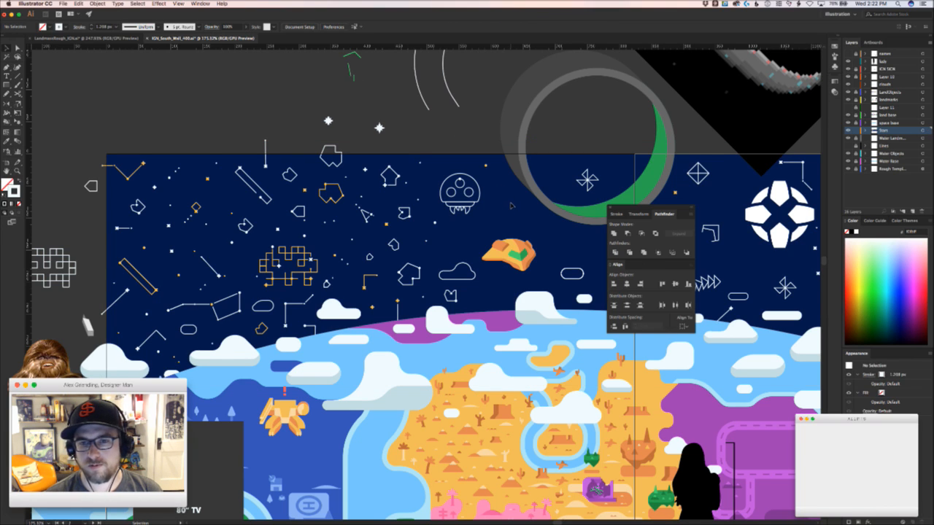
Select all the line art and stars in the night sky and try lowering their opacity
{"action": "scroll", "coordinate": [237, 193], "scroll_direction": "down", "scroll_amount": 3}
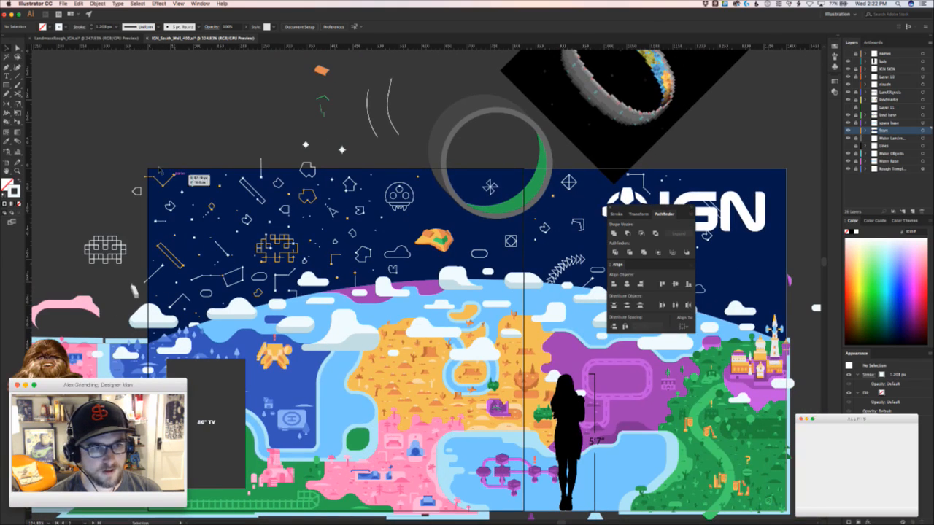
{"action": "left_click_drag", "start_coordinate": [780, 330], "coordinate": [139, 162]}
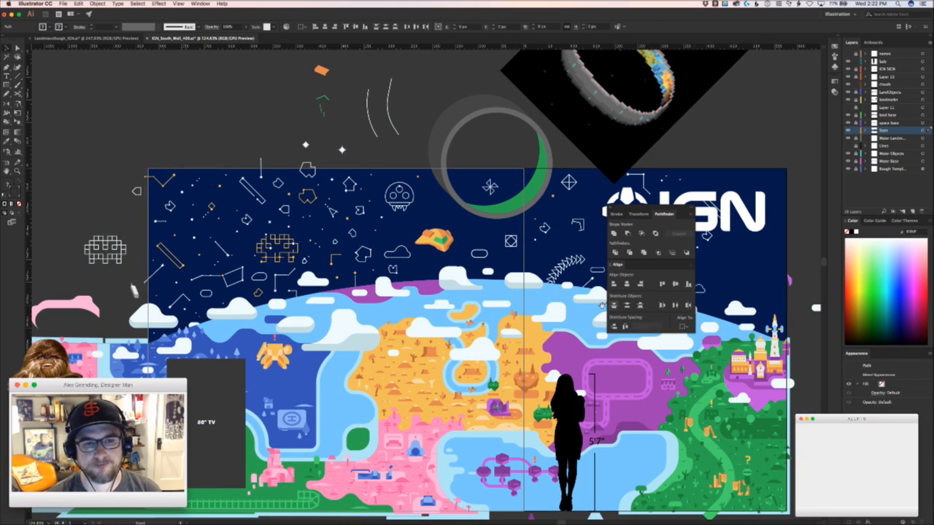
{"action": "key", "text": "z"}
{"action": "left_click_drag", "start_coordinate": [264, 210], "coordinate": [328, 211]}
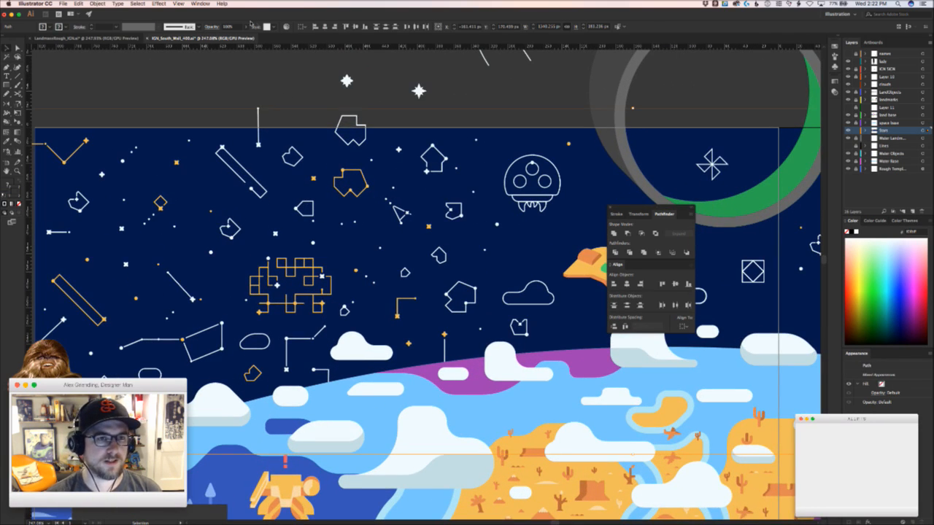
{"action": "left_click", "coordinate": [247, 27]}
{"action": "left_click_drag", "start_coordinate": [247, 36], "coordinate": [228, 36]}
{"action": "left_click_drag", "start_coordinate": [457, 302], "coordinate": [368, 280]}
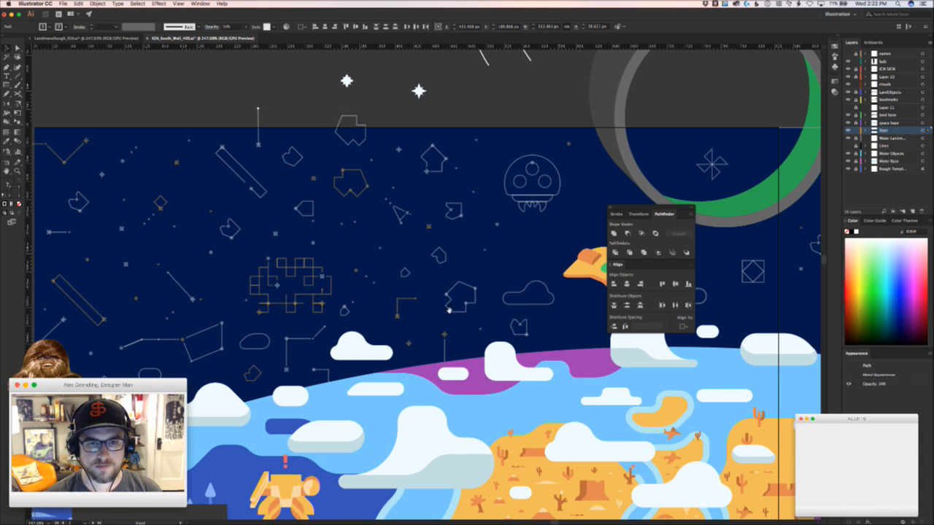
{"action": "left_click", "coordinate": [524, 275]}
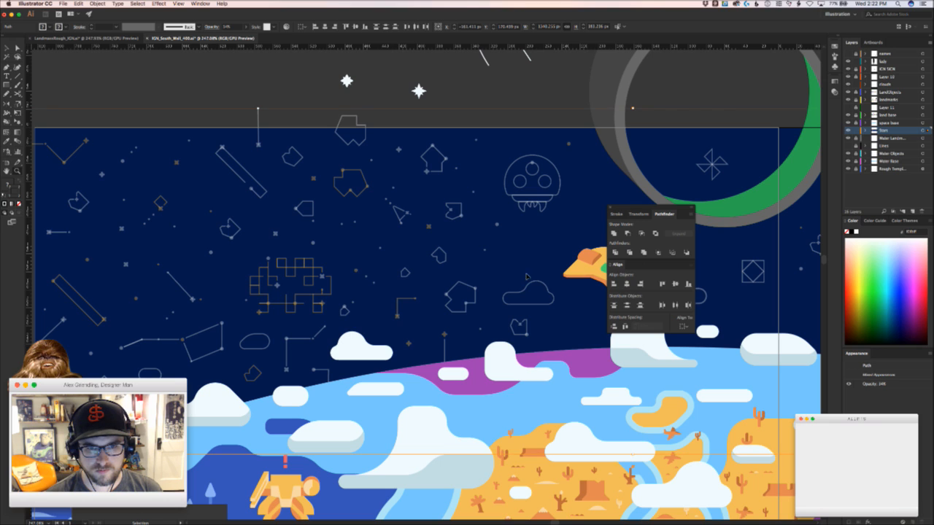
{"action": "key", "text": "ctrl+z"}
{"action": "left_click_drag", "start_coordinate": [538, 268], "coordinate": [434, 273]}
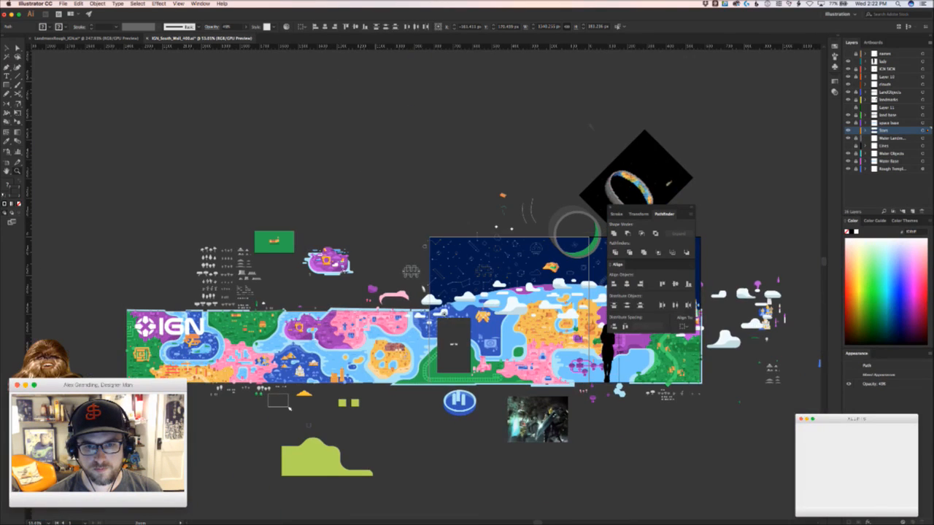
{"action": "left_click_drag", "start_coordinate": [606, 304], "coordinate": [488, 261]}
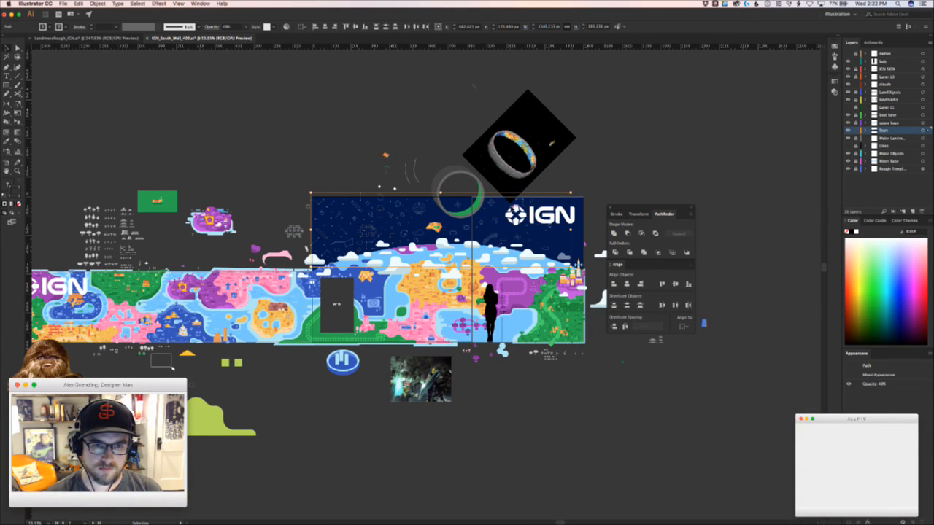
Undo the opacity changes on the star artwork and its layer, and clear the selection
{"action": "left_click_drag", "start_coordinate": [429, 204], "coordinate": [611, 249]}
{"action": "key", "text": "super+z"}
{"action": "key", "text": "super+z"}
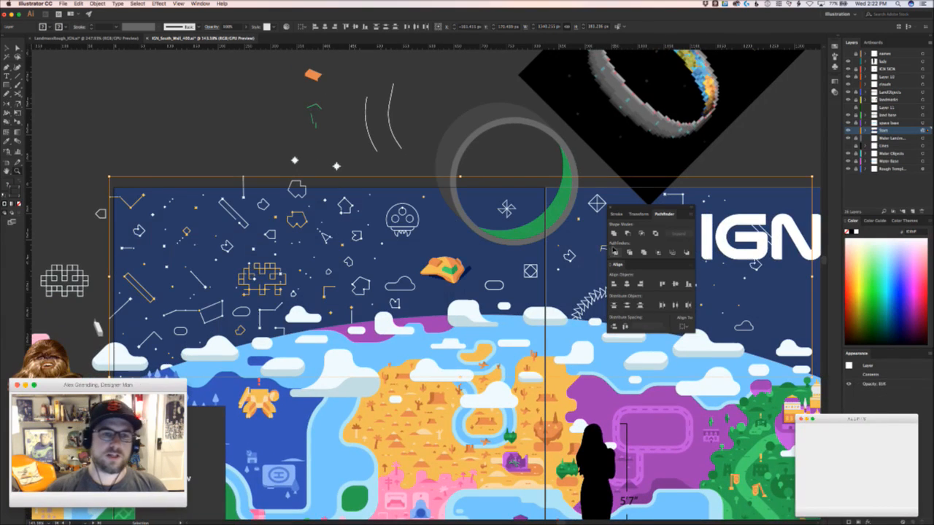
{"action": "key", "text": "super+z"}
{"action": "key", "text": "super+z"}
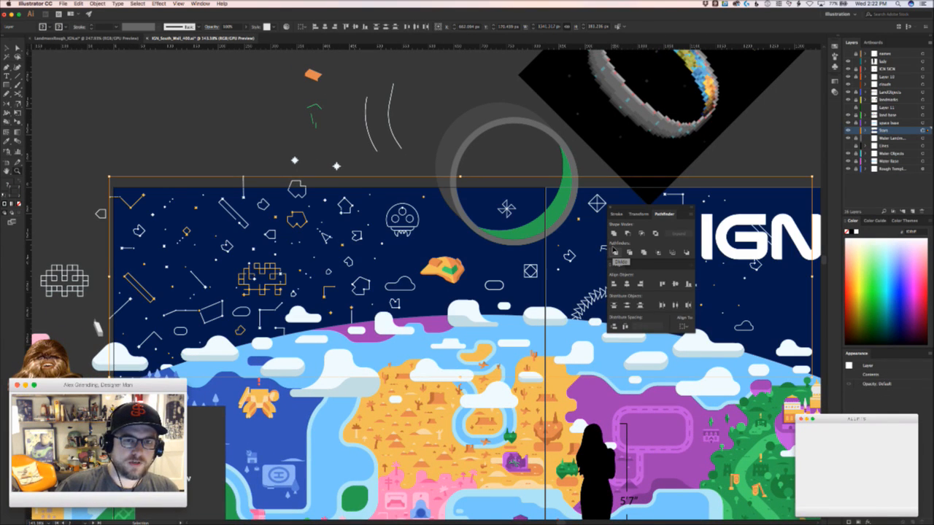
{"action": "key", "text": "v"}
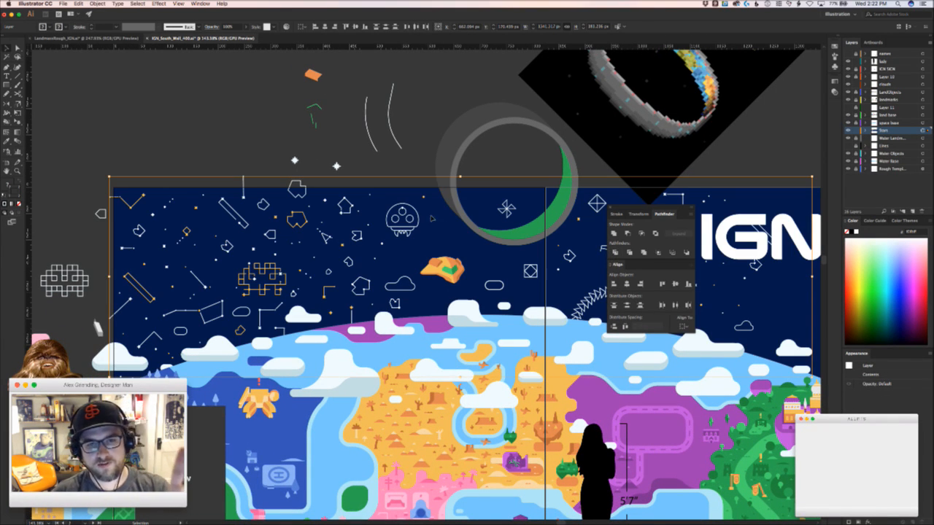
{"action": "left_click", "coordinate": [443, 226]}
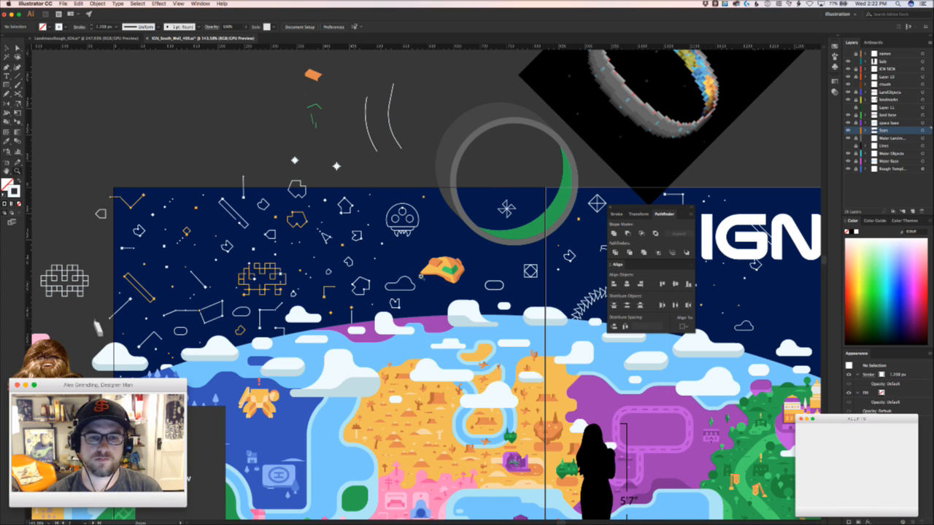
Select both parts of the dipper-shaped constellation below the orange invader and cut them from that area of sky
{"action": "scroll", "coordinate": [421, 276], "scroll_direction": "up", "scroll_amount": 5}
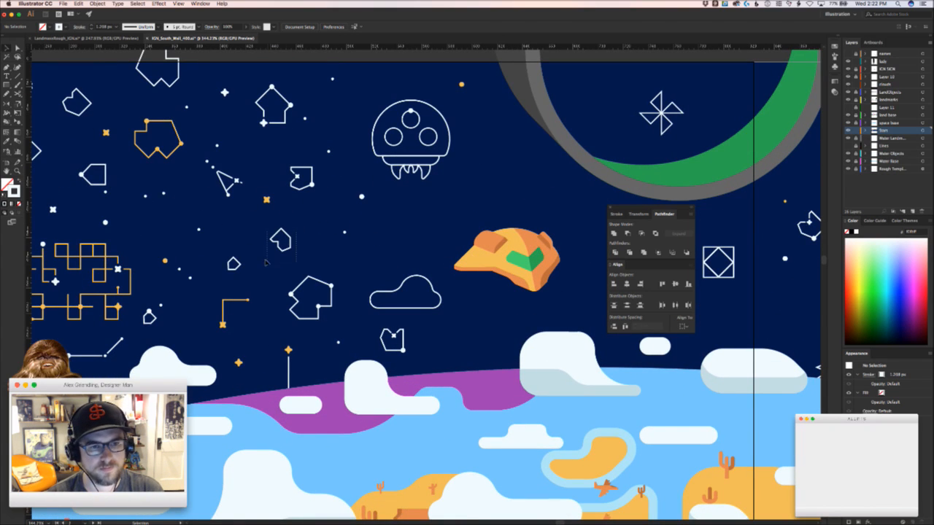
{"action": "left_click_drag", "start_coordinate": [266, 261], "coordinate": [265, 261]}
{"action": "scroll", "coordinate": [253, 232], "scroll_direction": "up", "scroll_amount": 3}
{"action": "left_click", "coordinate": [246, 206]}
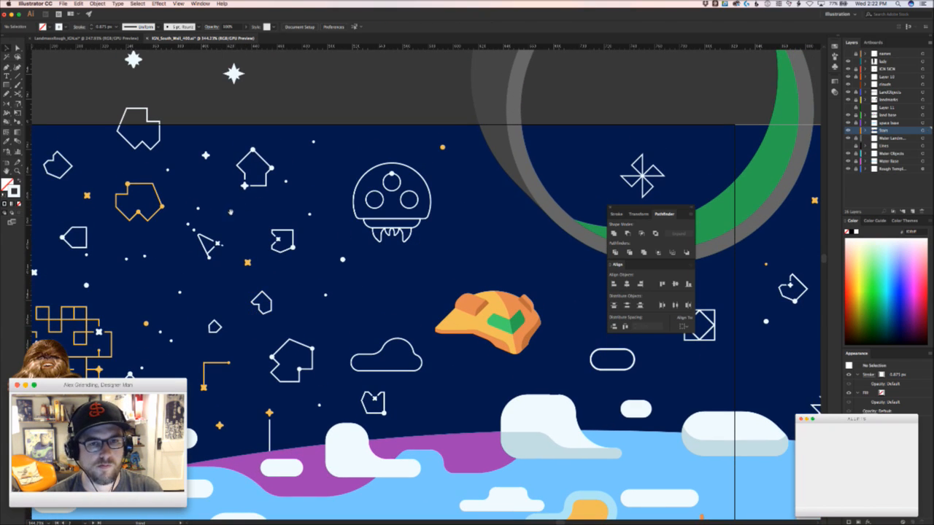
{"action": "left_click_drag", "start_coordinate": [230, 212], "coordinate": [164, 256]}
{"action": "left_click_drag", "start_coordinate": [251, 323], "coordinate": [740, 173]}
{"action": "scroll", "coordinate": [394, 289], "scroll_direction": "down", "scroll_amount": 3}
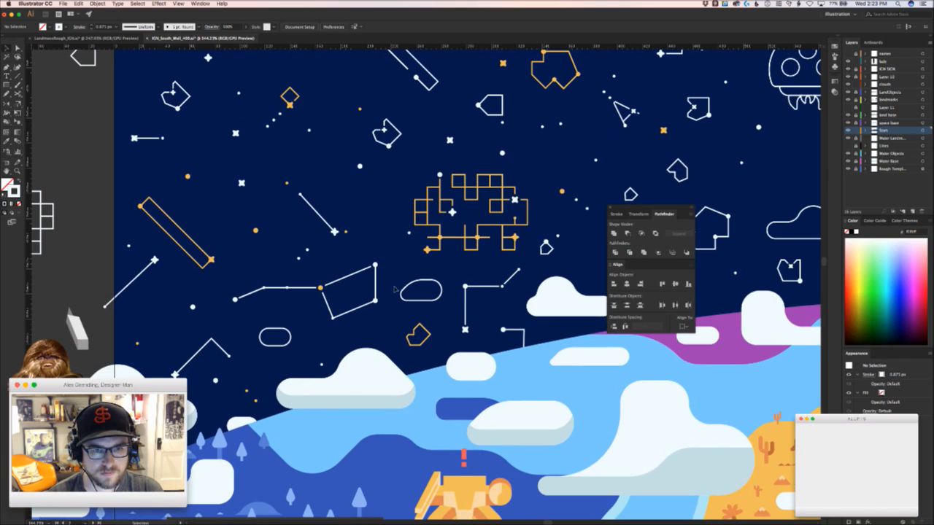
{"action": "left_click", "coordinate": [325, 285]}
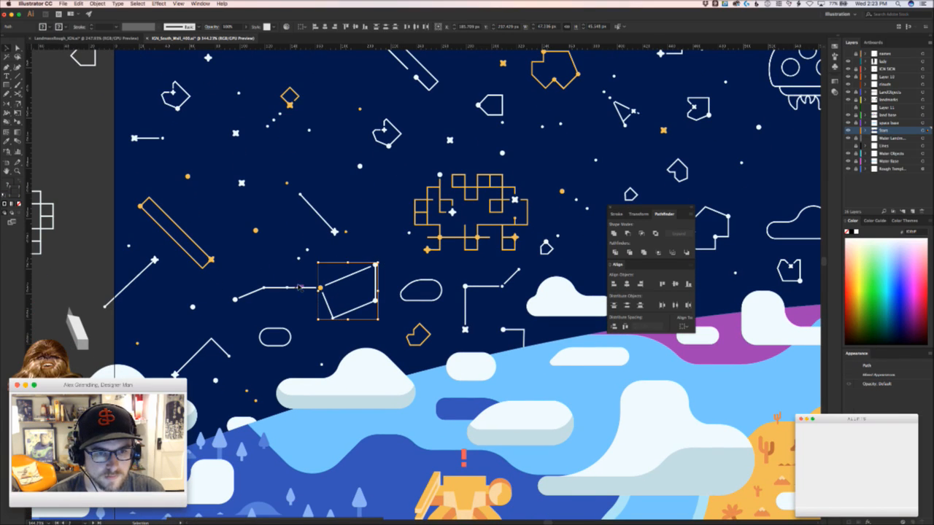
{"action": "left_click", "coordinate": [236, 299], "text": "shift"}
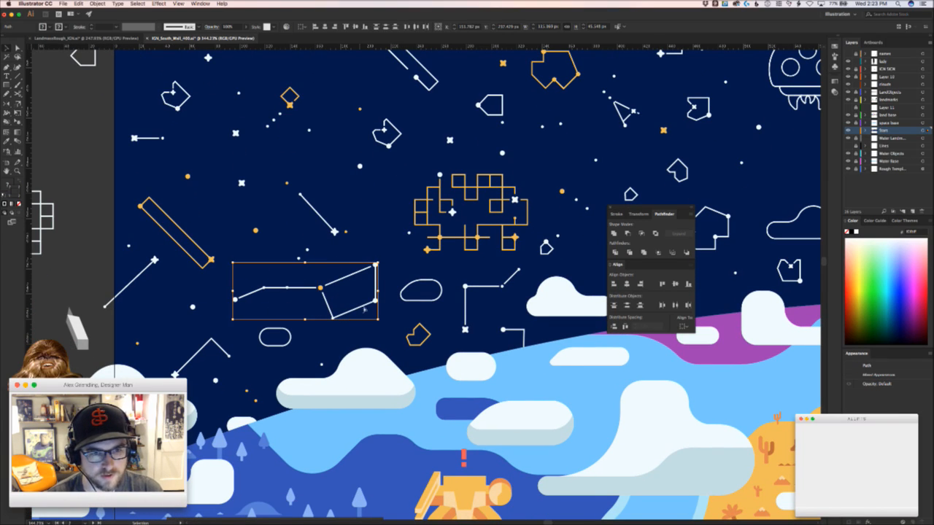
{"action": "key", "text": "Delete"}
Paste the dipper constellation into the sky between the pill outline beside the orange helmet and the triangle trail
{"action": "left_click_drag", "start_coordinate": [490, 287], "coordinate": [372, 292]}
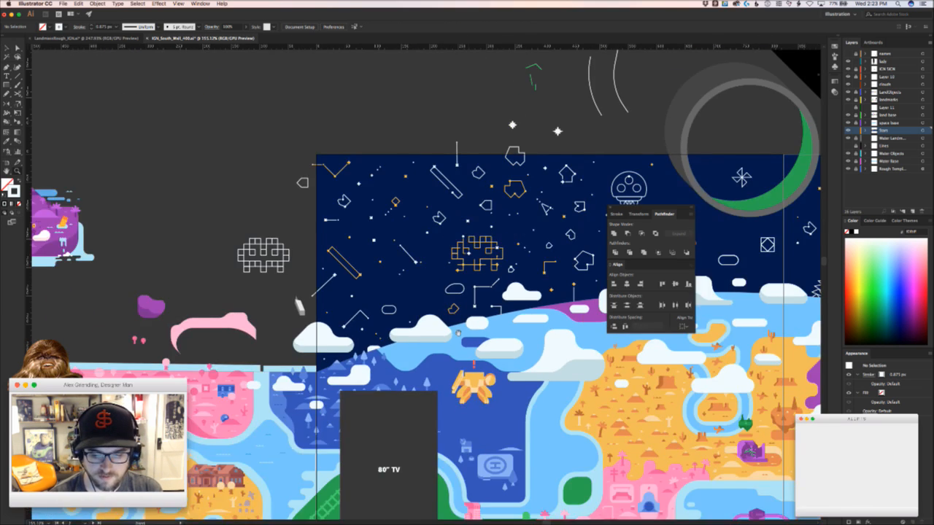
{"action": "left_click_drag", "start_coordinate": [769, 351], "coordinate": [419, 349]}
{"action": "left_click_drag", "start_coordinate": [663, 346], "coordinate": [421, 372]}
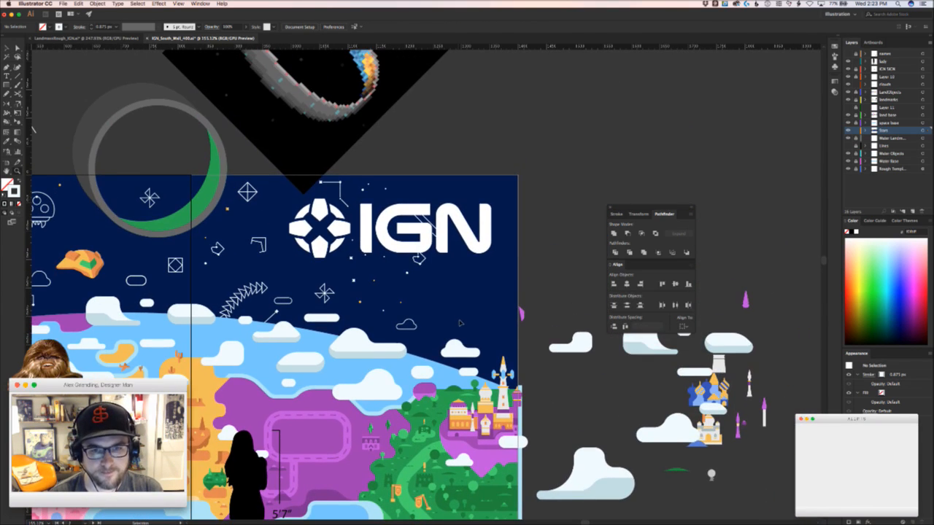
{"action": "key", "text": "super+z"}
{"action": "left_click_drag", "start_coordinate": [438, 292], "coordinate": [388, 274]}
{"action": "left_click", "coordinate": [260, 266]}
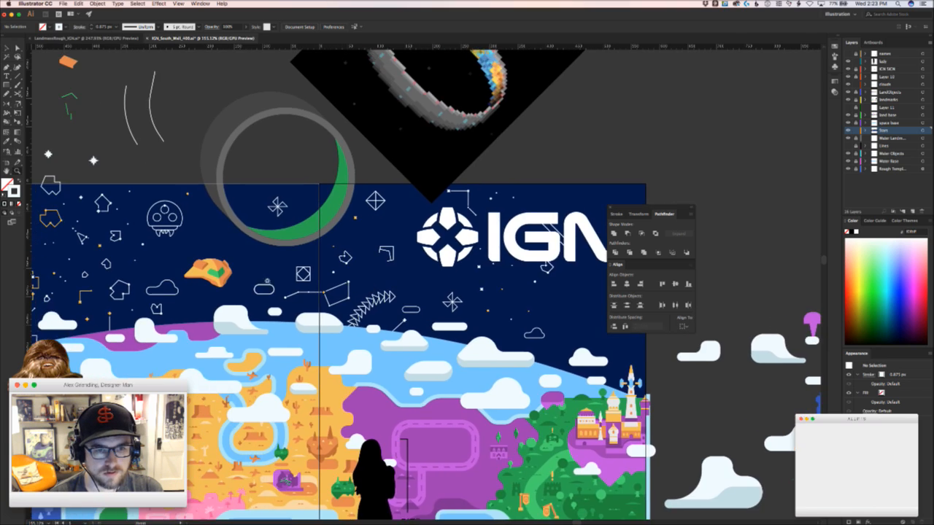
Nudge the dipper constellation slightly right and move the square with the inner diamond upward to separate the two
{"action": "left_click_drag", "start_coordinate": [269, 274], "coordinate": [355, 268]}
{"action": "left_click", "coordinate": [378, 314]}
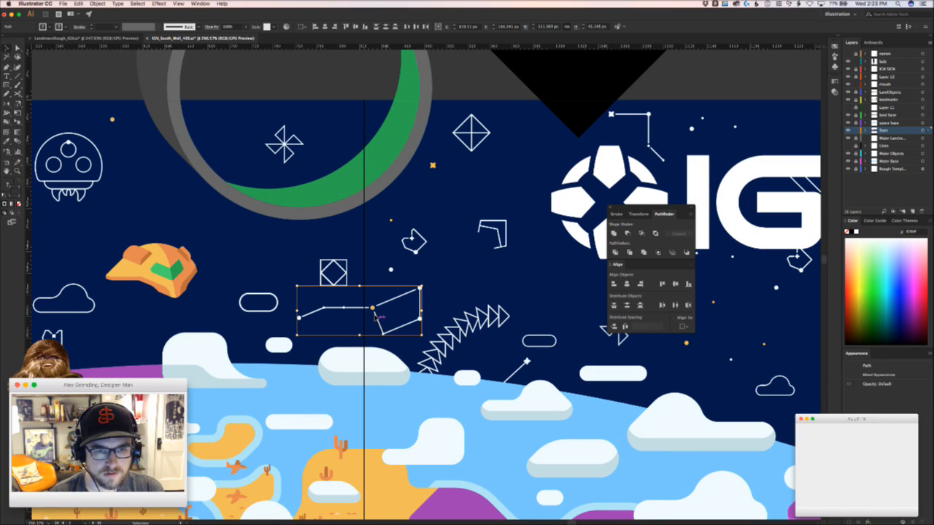
{"action": "left_click_drag", "start_coordinate": [377, 314], "coordinate": [386, 311]}
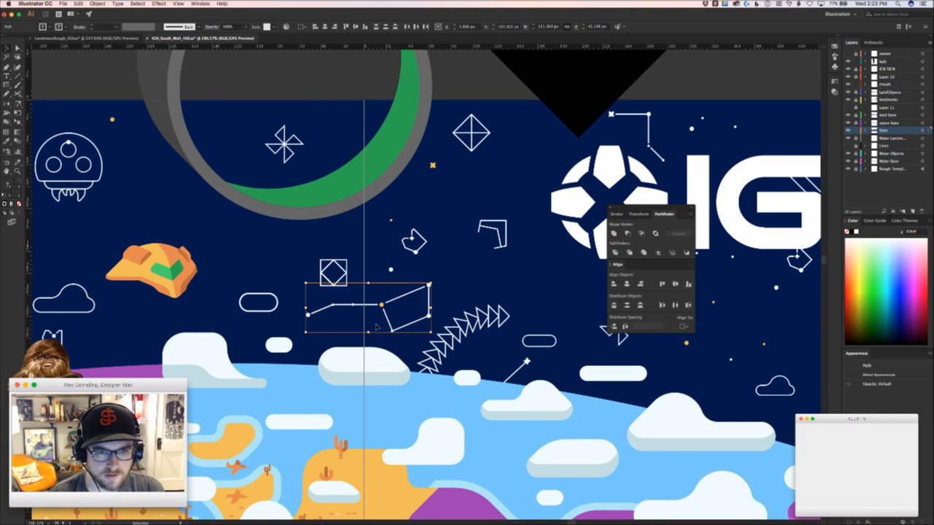
{"action": "left_click", "coordinate": [359, 290]}
{"action": "left_click_drag", "start_coordinate": [339, 280], "coordinate": [340, 258]}
{"action": "left_click_drag", "start_coordinate": [292, 305], "coordinate": [285, 336]}
{"action": "left_click", "coordinate": [283, 307]}
Shift the rounded outline below the orange invader down and left, and nudge the small orange outline beneath it slightly right
{"action": "key", "text": "z"}
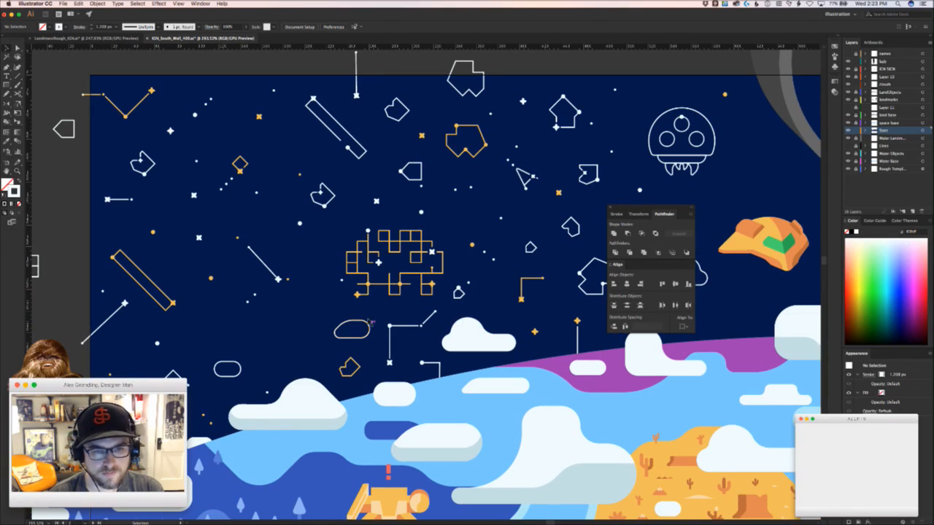
{"action": "mouse_move", "coordinate": [350, 329]}
{"action": "left_mouse_down"}
{"action": "mouse_move", "coordinate": [361, 327]}
{"action": "mouse_move", "coordinate": [345, 334]}
{"action": "left_mouse_up"}
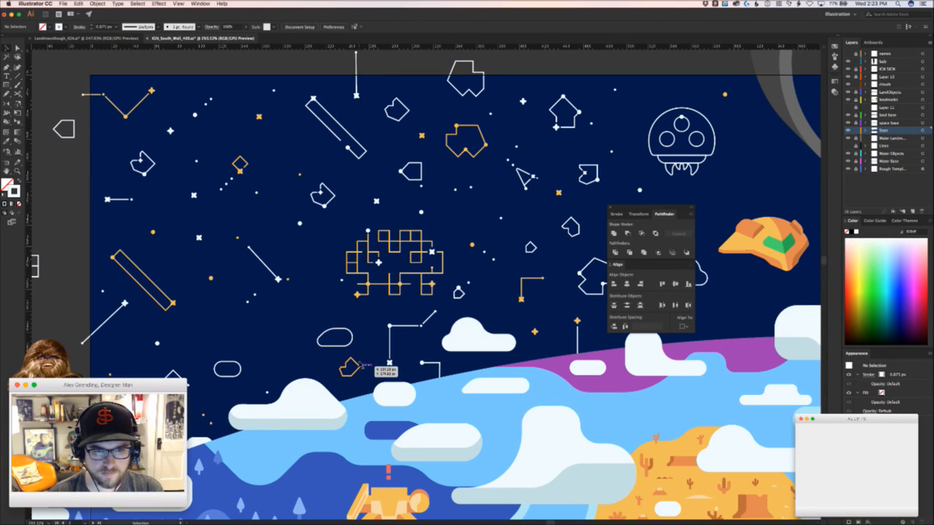
{"action": "left_click_drag", "start_coordinate": [349, 368], "coordinate": [362, 365]}
{"action": "left_click", "coordinate": [428, 329]}
{"action": "left_click_drag", "start_coordinate": [427, 329], "coordinate": [469, 318]}
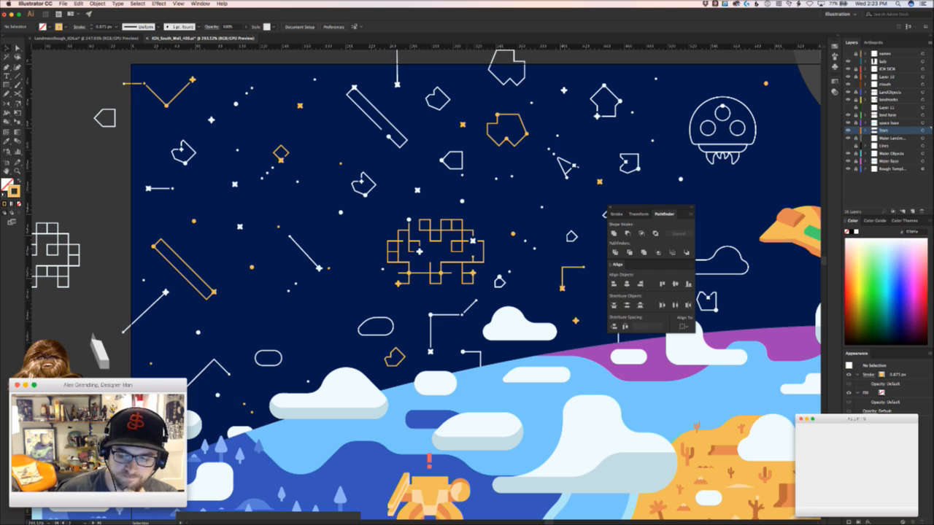
Copy the small orange dot onto the open end of the long white tilted rectangle's side
{"action": "key", "text": "super+Tab"}
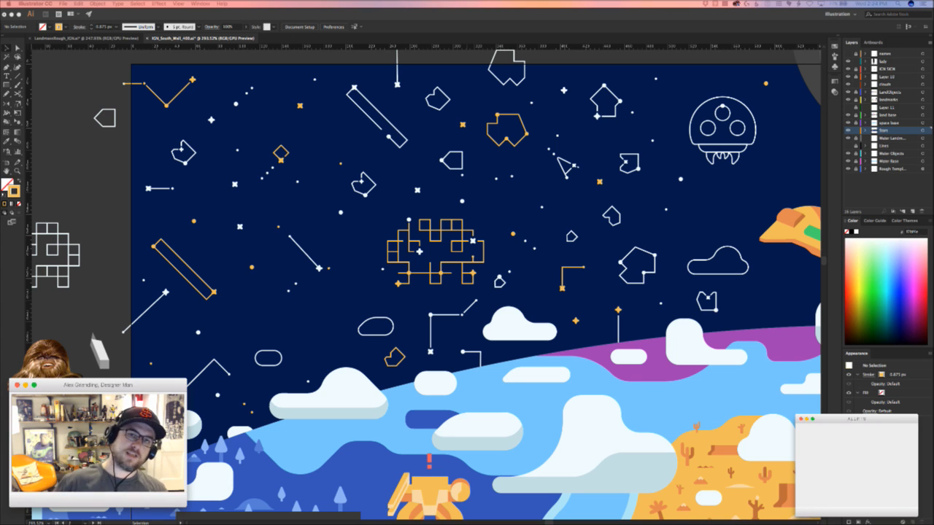
{"action": "left_click", "coordinate": [367, 141]}
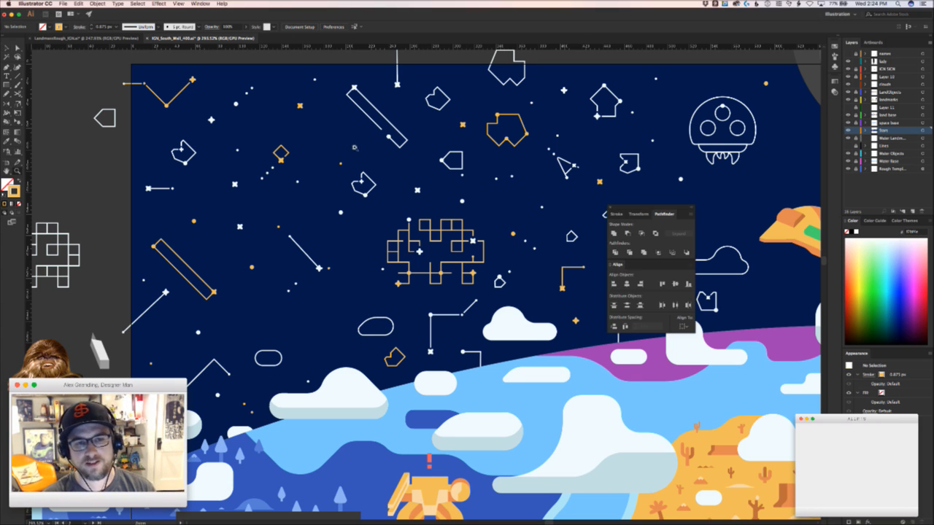
{"action": "scroll", "coordinate": [369, 146], "scroll_direction": "up", "scroll_amount": 3}
{"action": "left_click_drag", "start_coordinate": [378, 165], "coordinate": [552, 238]}
{"action": "scroll", "coordinate": [351, 289], "scroll_direction": "up", "scroll_amount": 3}
{"action": "key", "text": "super+shift+a"}
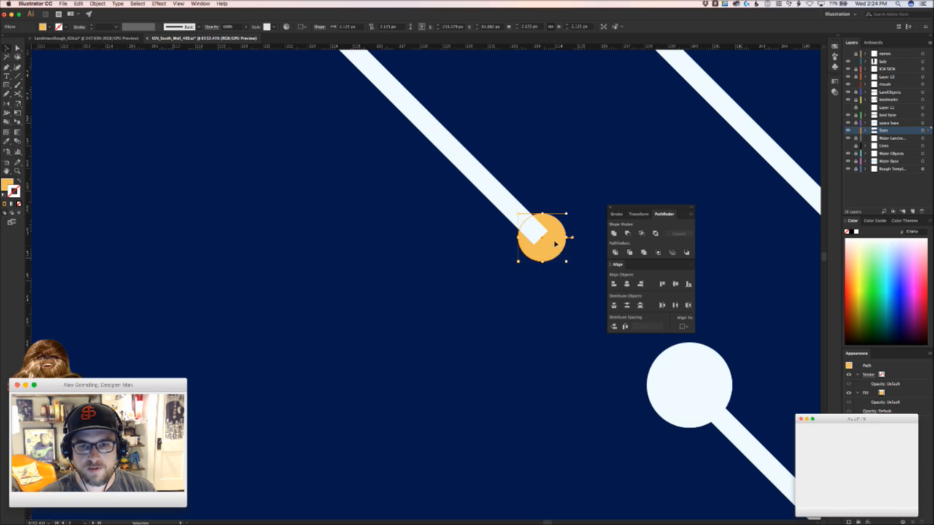
Pull the rectangle side's end anchor point back along the line to leave a small gap before the orange dot
{"action": "key", "text": "a"}
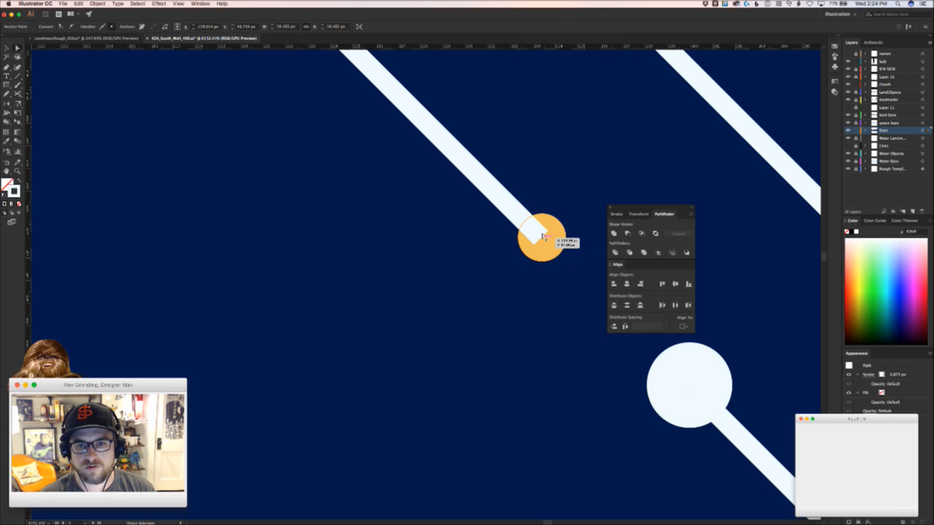
{"action": "left_click", "coordinate": [539, 231]}
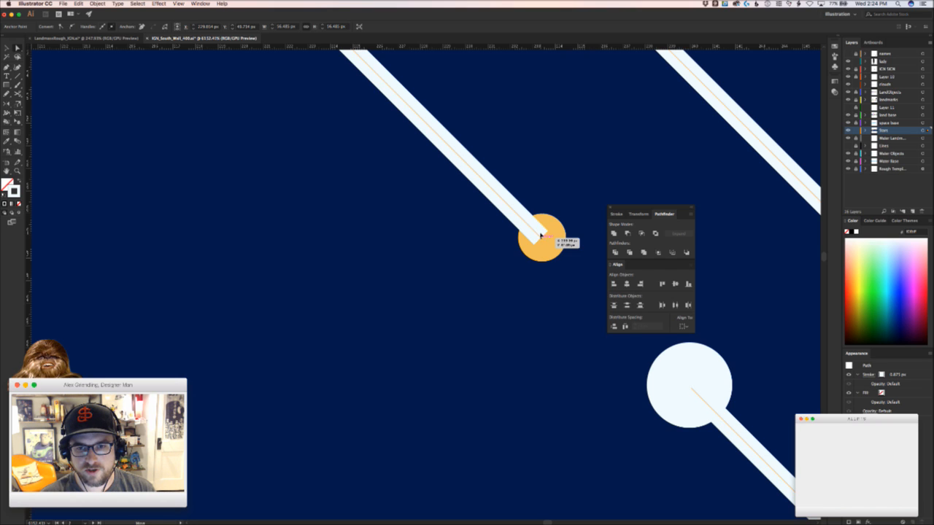
{"action": "left_click_drag", "start_coordinate": [541, 235], "coordinate": [518, 197]}
{"action": "left_click", "coordinate": [555, 194]}
{"action": "left_click_drag", "start_coordinate": [555, 194], "coordinate": [484, 296]}
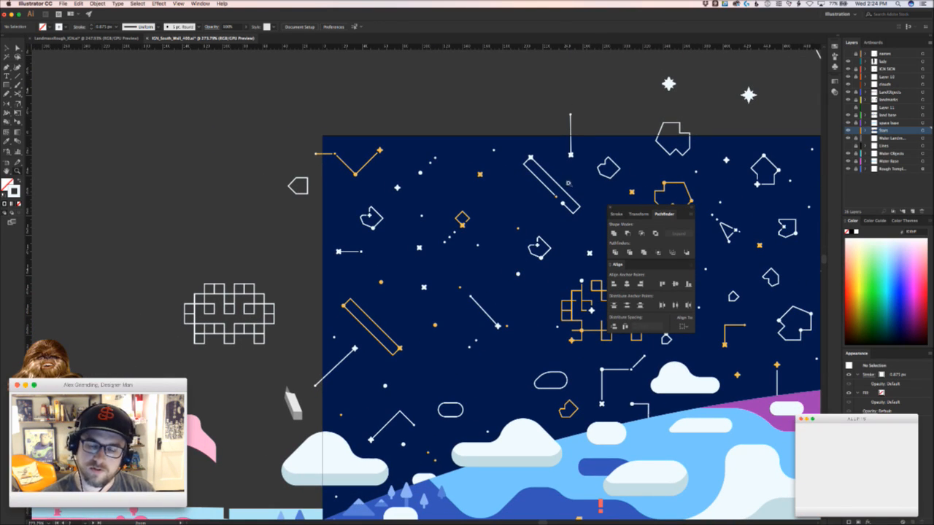
{"action": "left_click_drag", "start_coordinate": [552, 194], "coordinate": [702, 138]}
{"action": "key", "text": "a"}
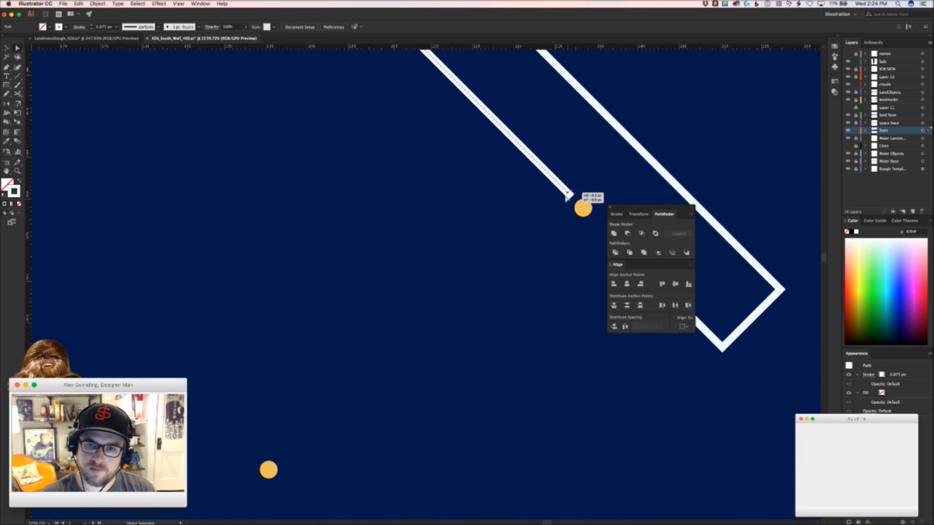
{"action": "key", "text": "z"}
{"action": "left_click_drag", "start_coordinate": [556, 218], "coordinate": [450, 280]}
Delete the rounded outline from the sky below the orange invader
{"action": "key", "text": "super+Tab"}
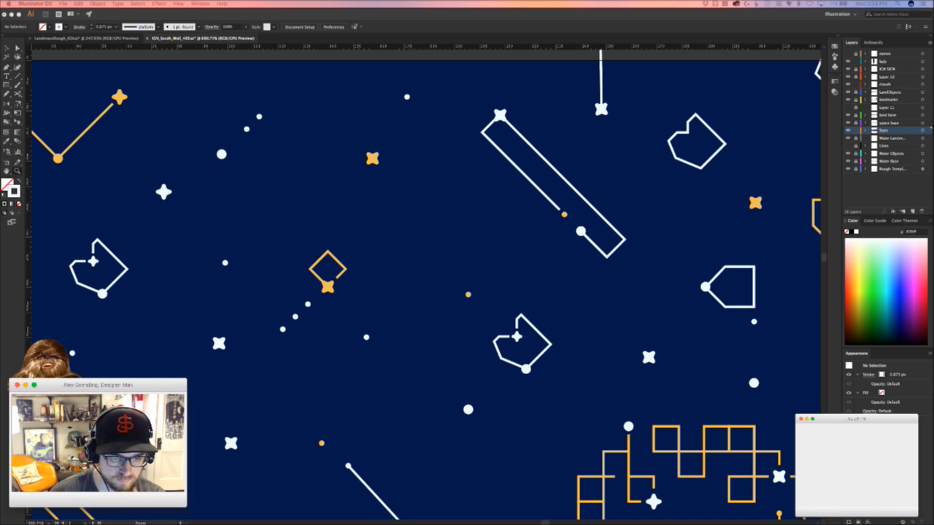
{"action": "left_click", "coordinate": [391, 381]}
{"action": "left_click_drag", "start_coordinate": [460, 317], "coordinate": [357, 321]}
{"action": "left_click_drag", "start_coordinate": [437, 394], "coordinate": [317, 289]}
{"action": "left_click_drag", "start_coordinate": [357, 317], "coordinate": [406, 299]}
{"action": "left_click_drag", "start_coordinate": [401, 353], "coordinate": [232, 432]}
{"action": "key", "text": "Delete"}
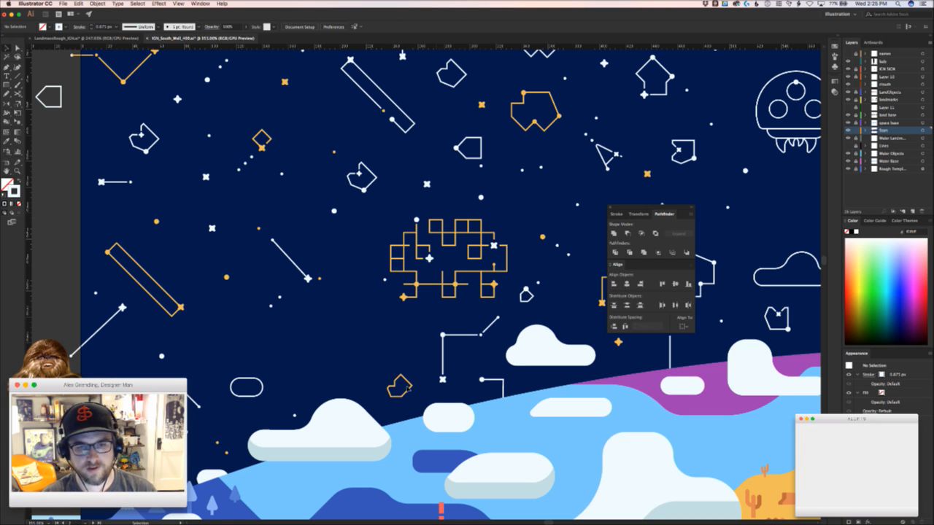
Nudge the small orange outline above the clouds right, and move the tiny white pentagon farther from the orange invader
{"action": "left_click", "coordinate": [406, 379]}
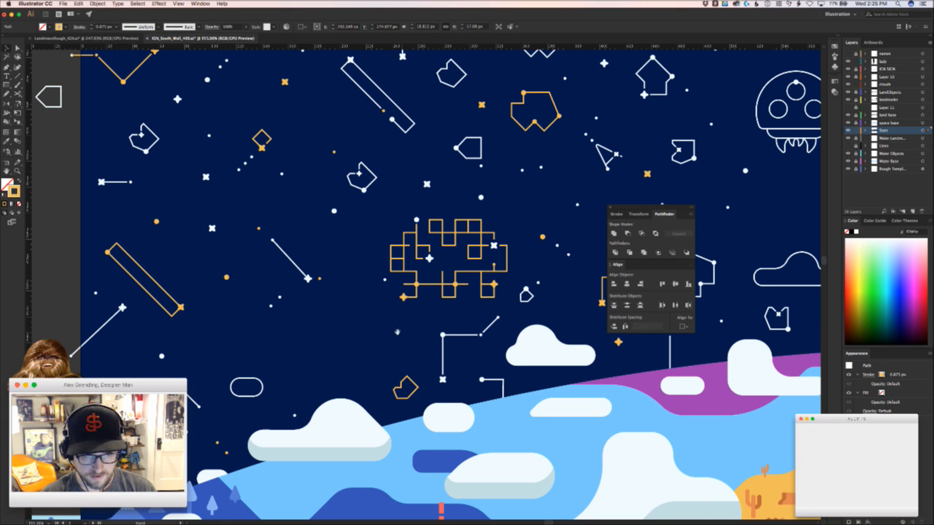
{"action": "scroll", "coordinate": [407, 377], "scroll_direction": "right", "scroll_amount": 5}
{"action": "left_click_drag", "start_coordinate": [430, 298], "coordinate": [423, 360]}
{"action": "scroll", "coordinate": [423, 360], "scroll_direction": "right", "scroll_amount": 5}
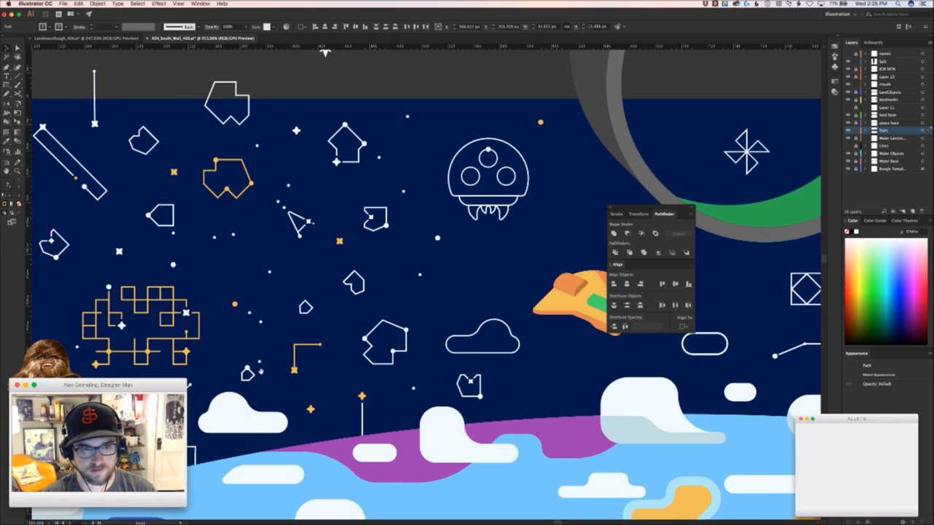
Move the tiny dotted white pentagon into the sky left of the orange helmet, and the pair of small white dots above the jellyfish outline
{"action": "left_click_drag", "start_coordinate": [250, 370], "coordinate": [461, 290]}
{"action": "scroll", "coordinate": [461, 291], "scroll_direction": "left", "scroll_amount": 5}
{"action": "left_click_drag", "start_coordinate": [299, 308], "coordinate": [571, 144]}
{"action": "left_click_drag", "start_coordinate": [427, 299], "coordinate": [599, 118]}
{"action": "left_click", "coordinate": [590, 149]}
{"action": "left_click_drag", "start_coordinate": [679, 204], "coordinate": [334, 261]}
{"action": "left_click_drag", "start_coordinate": [268, 200], "coordinate": [320, 234]}
{"action": "left_click", "coordinate": [380, 257]}
{"action": "scroll", "coordinate": [323, 231], "scroll_direction": "down", "scroll_amount": 3}
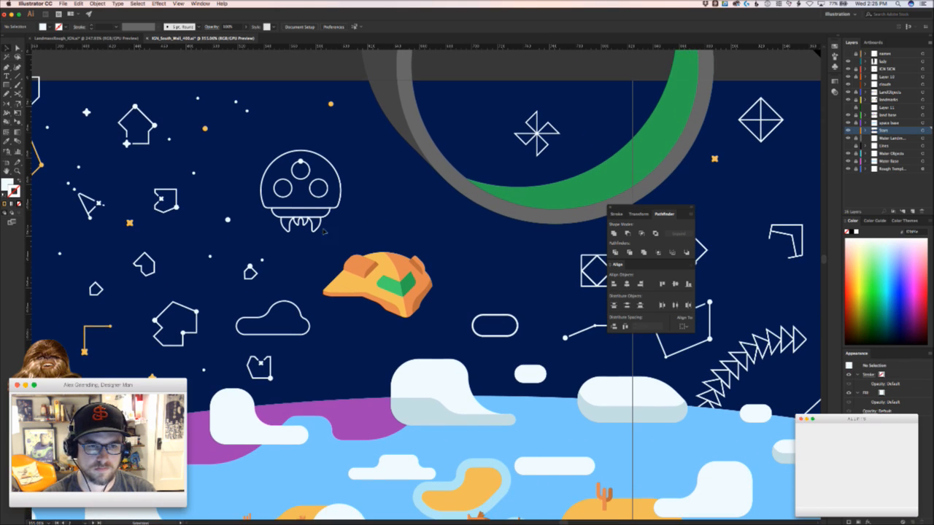
{"action": "left_click", "coordinate": [227, 220]}
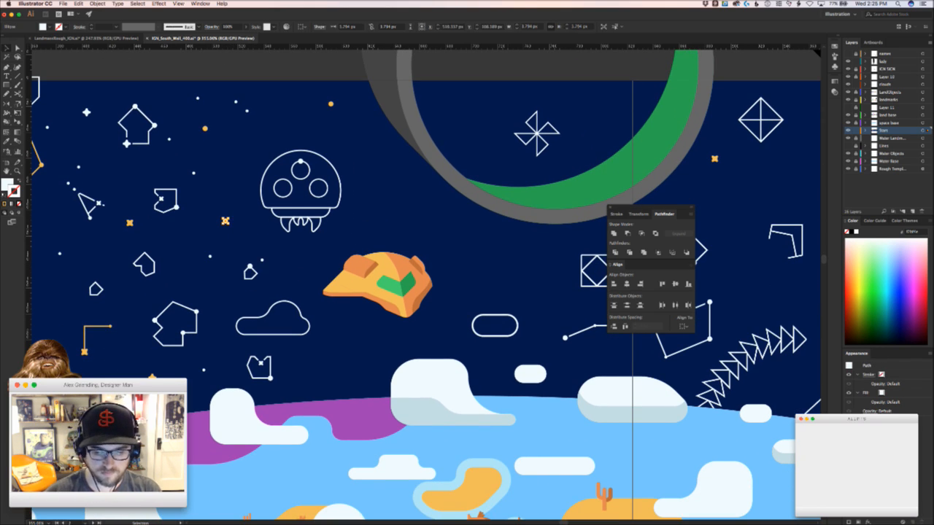
Switch to Spotify, play "Die Young" by Sylvan Esso from the saved songs, and return to the illustration
{"action": "key", "text": "super+Tab"}
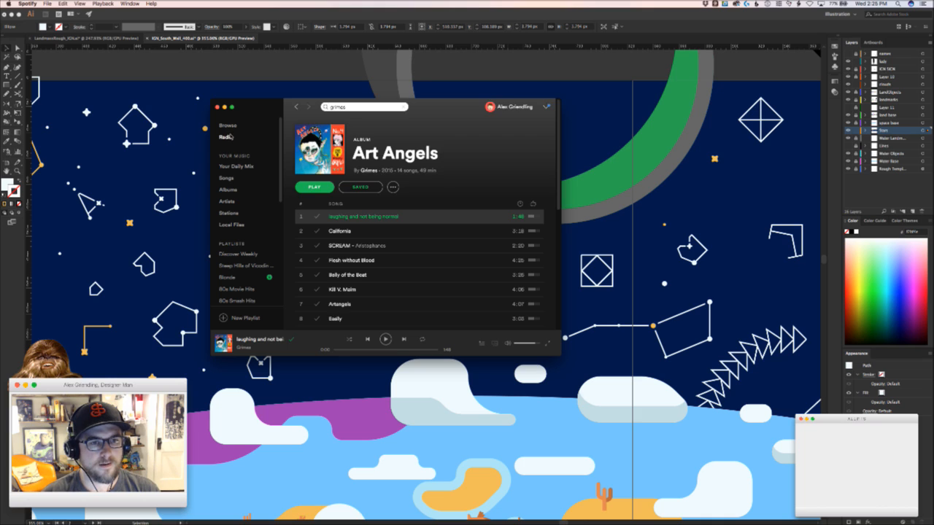
{"action": "left_click", "coordinate": [231, 137]}
{"action": "left_click", "coordinate": [235, 179]}
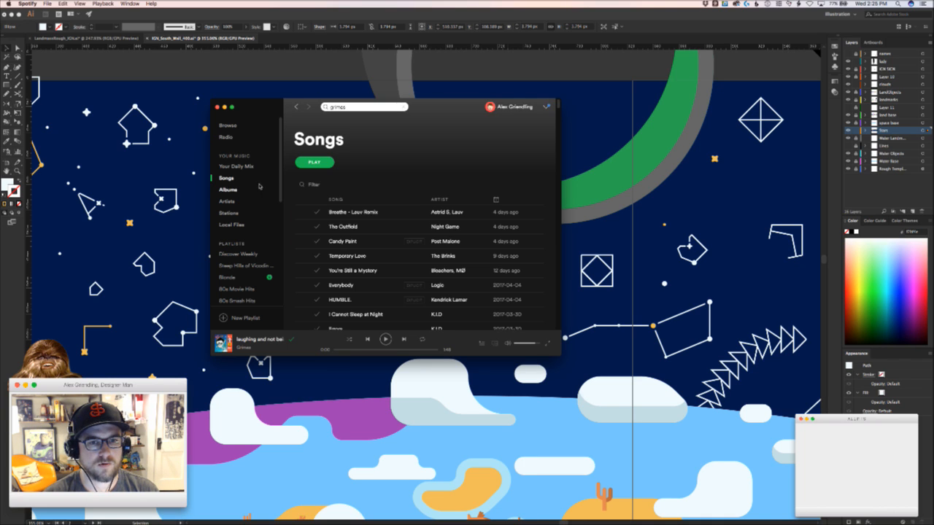
{"action": "scroll", "coordinate": [449, 217], "scroll_direction": "down", "scroll_amount": 15}
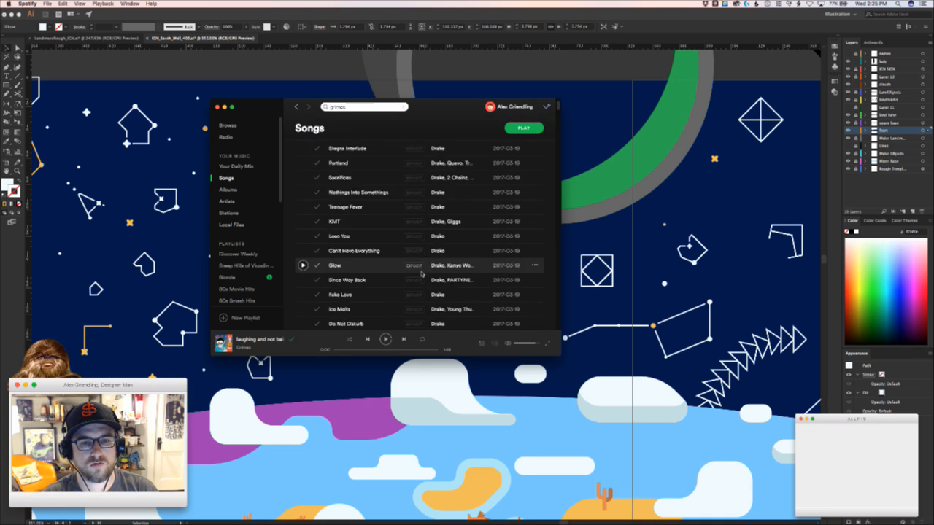
{"action": "scroll", "coordinate": [423, 273], "scroll_direction": "down", "scroll_amount": 1}
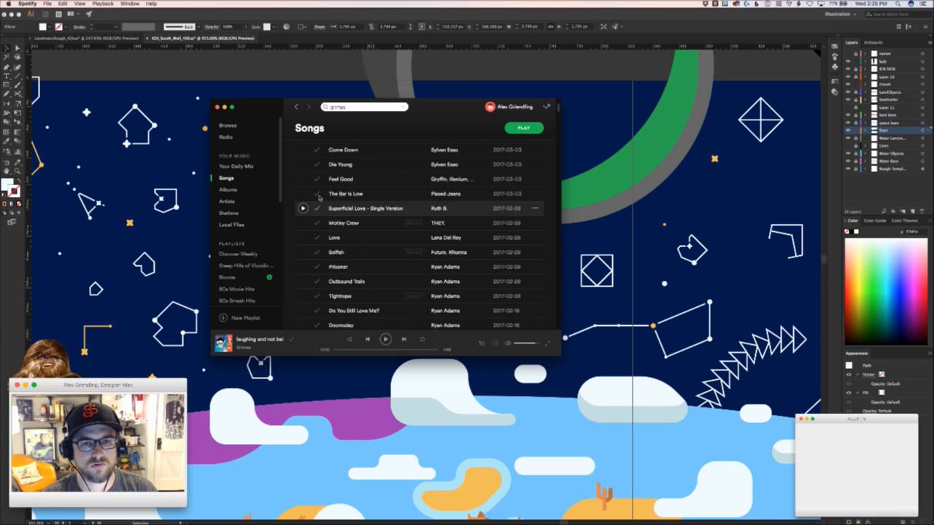
{"action": "left_click", "coordinate": [303, 164]}
{"action": "scroll", "coordinate": [331, 194], "scroll_direction": "down", "scroll_amount": 2}
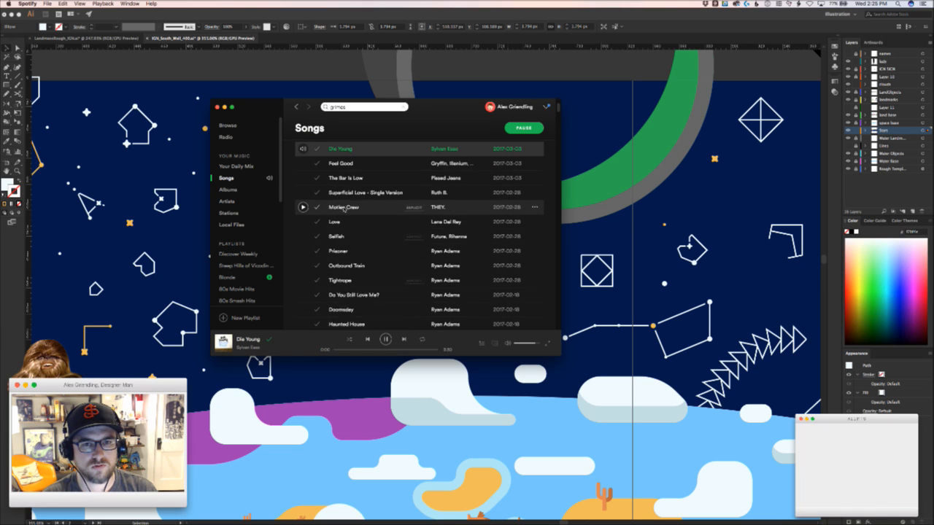
{"action": "scroll", "coordinate": [343, 210], "scroll_direction": "up", "scroll_amount": 2}
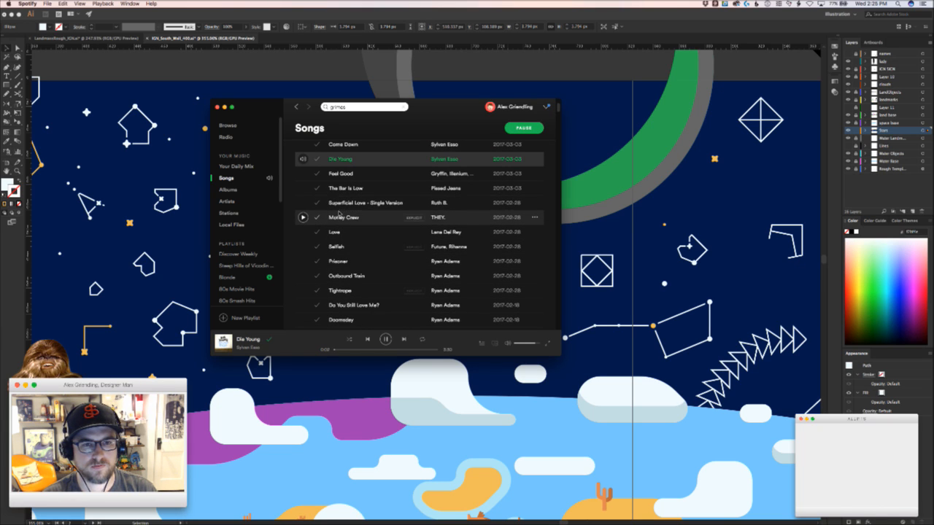
{"action": "scroll", "coordinate": [339, 213], "scroll_direction": "down", "scroll_amount": 2}
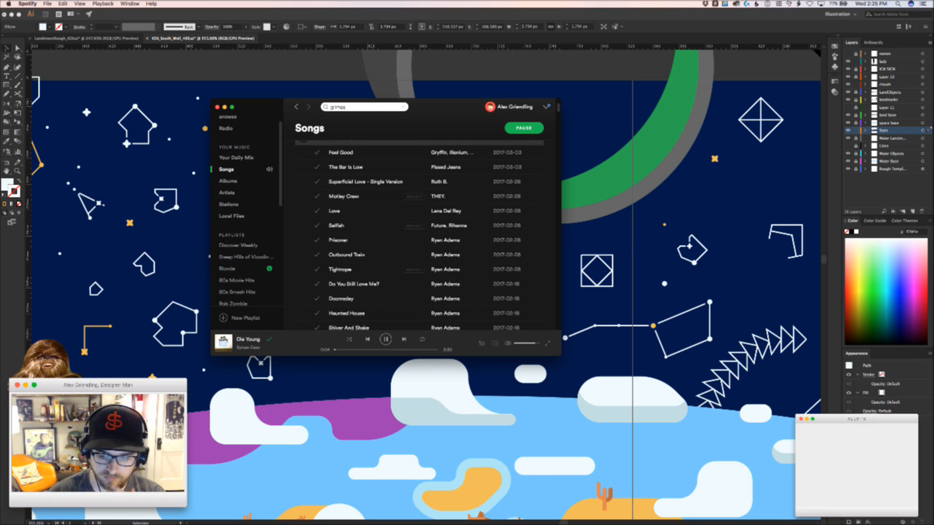
{"action": "left_click", "coordinate": [401, 448]}
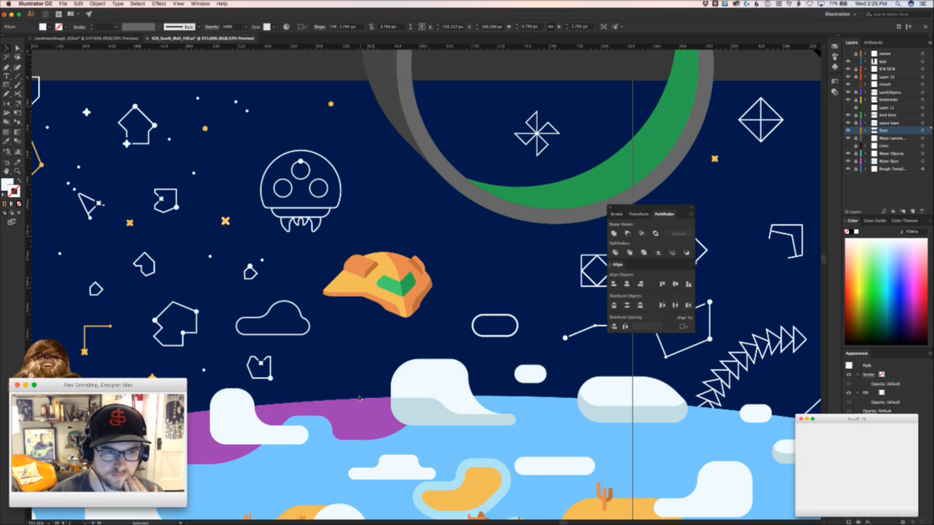
Shift the white bent-line constellation below the orange invader down and left, together with the small orange outline above the clouds
{"action": "left_click", "coordinate": [358, 342]}
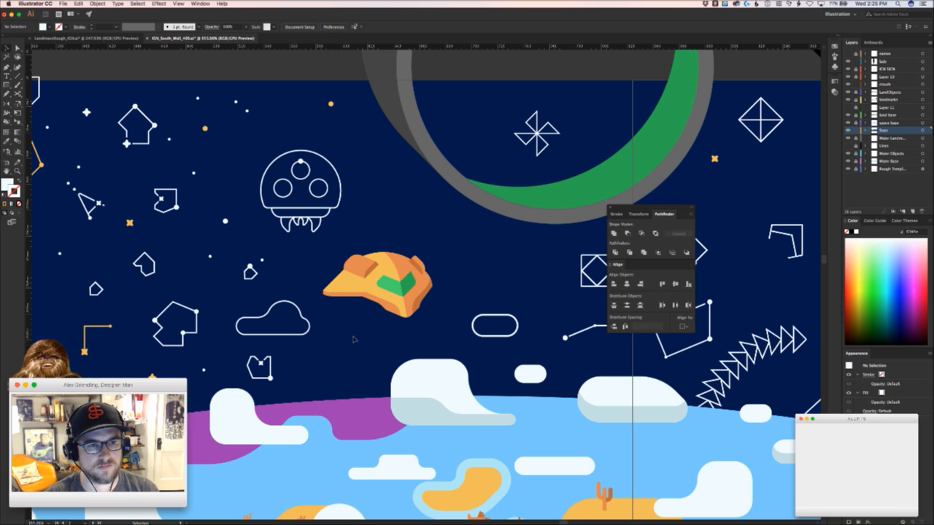
{"action": "left_click_drag", "start_coordinate": [293, 325], "coordinate": [565, 358]}
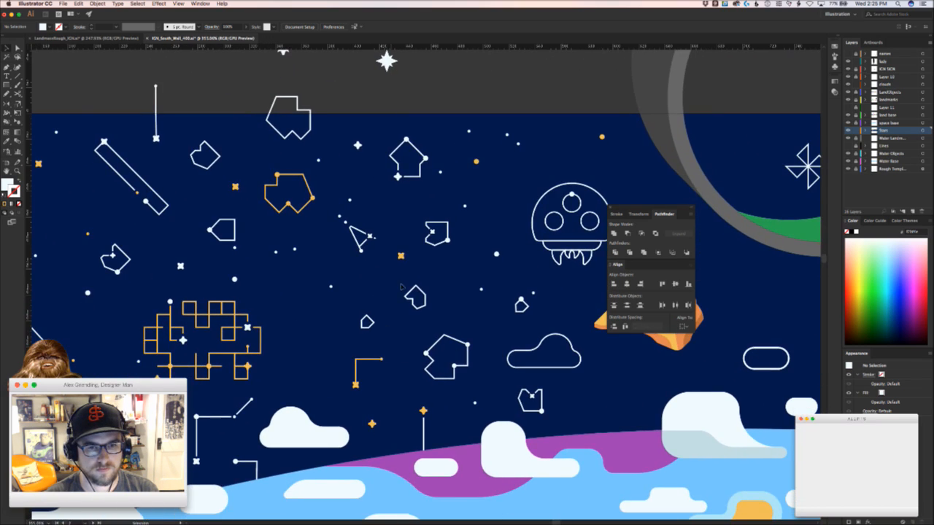
{"action": "left_click_drag", "start_coordinate": [402, 253], "coordinate": [622, 253]}
{"action": "left_click_drag", "start_coordinate": [393, 280], "coordinate": [501, 242]}
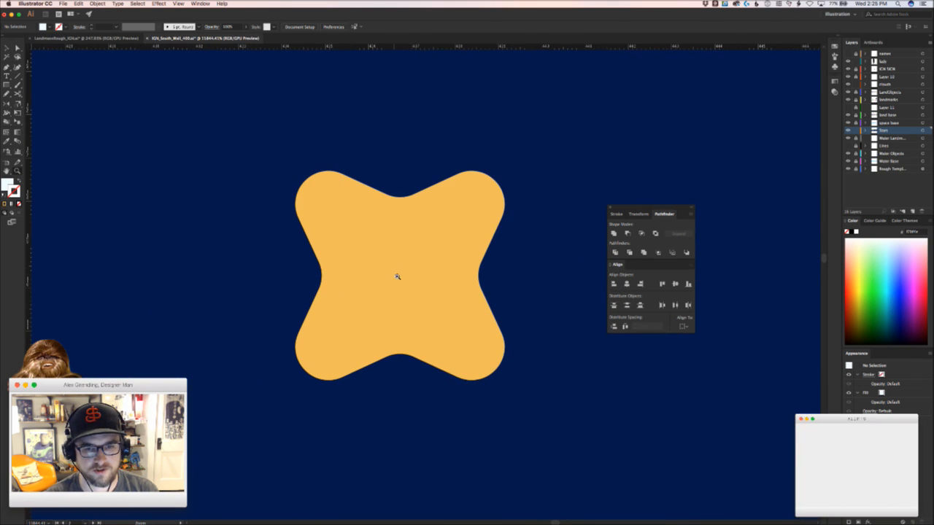
{"action": "left_click_drag", "start_coordinate": [405, 277], "coordinate": [229, 277]}
{"action": "left_click_drag", "start_coordinate": [406, 317], "coordinate": [395, 267]}
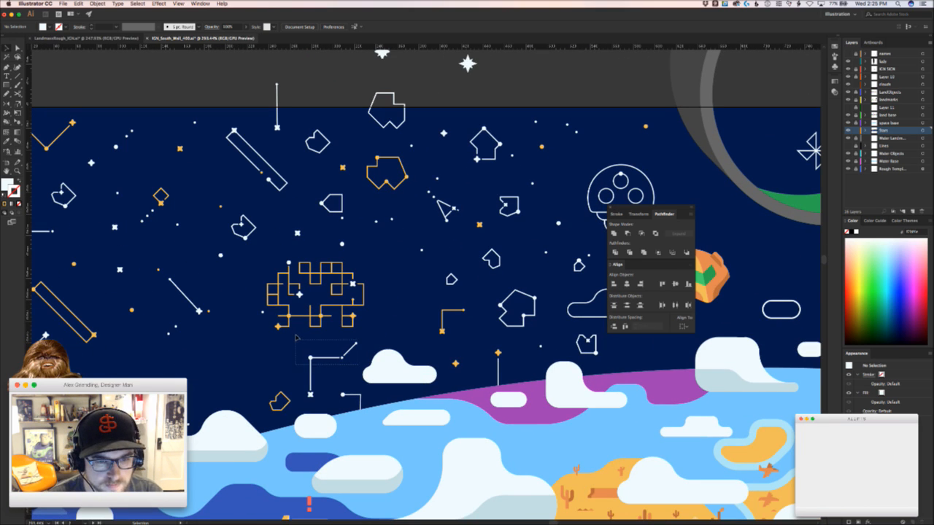
{"action": "left_click_drag", "start_coordinate": [296, 336], "coordinate": [294, 335]}
{"action": "left_click_drag", "start_coordinate": [310, 394], "coordinate": [371, 316]}
{"action": "left_click_drag", "start_coordinate": [309, 291], "coordinate": [308, 291]}
{"action": "left_click", "coordinate": [389, 315]}
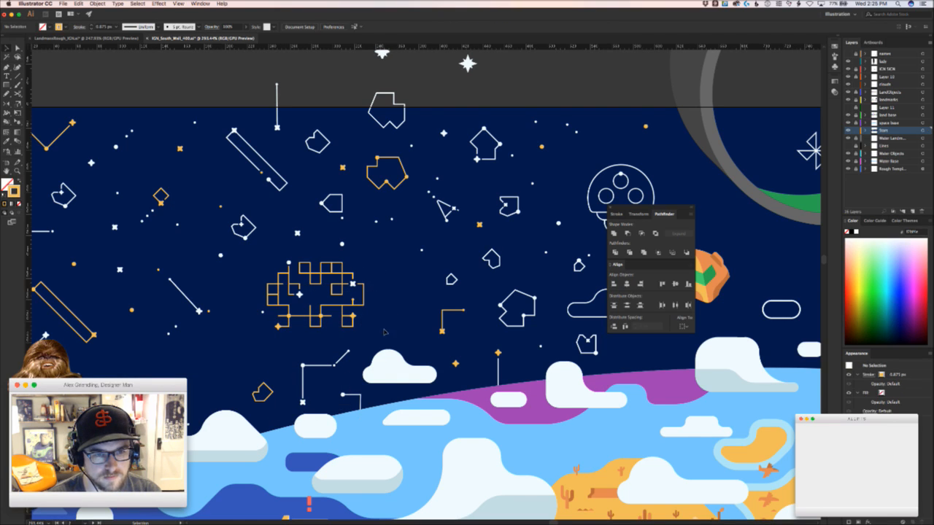
Move the whole orange invader constellation with its stars and dots a little to the right
{"action": "left_click_drag", "start_coordinate": [383, 331], "coordinate": [254, 256]}
{"action": "left_click_drag", "start_coordinate": [315, 290], "coordinate": [351, 295]}
{"action": "left_click", "coordinate": [267, 289]}
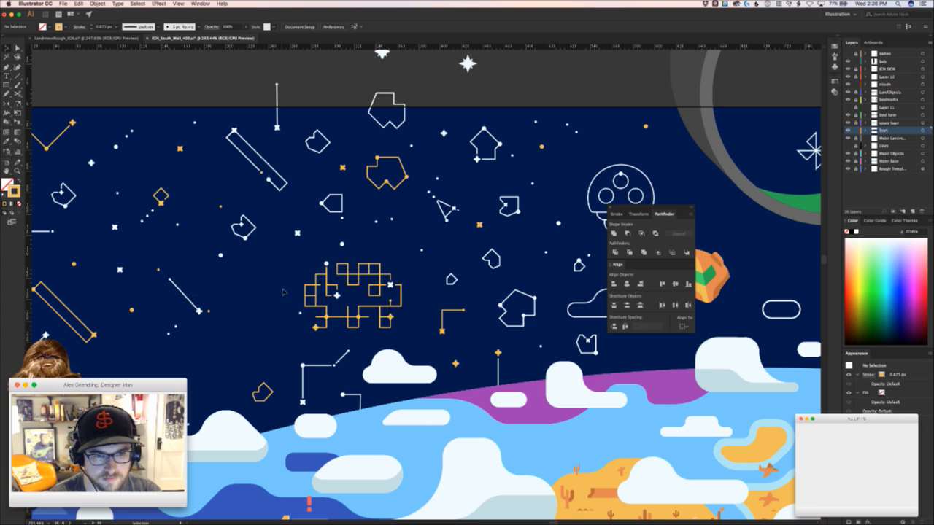
Turn off Scale Strokes & Effects in the general preferences
{"action": "left_click_drag", "start_coordinate": [300, 312], "coordinate": [246, 303]}
{"action": "scroll", "coordinate": [298, 283], "scroll_direction": "up", "scroll_amount": 3}
{"action": "key", "text": "super+k"}
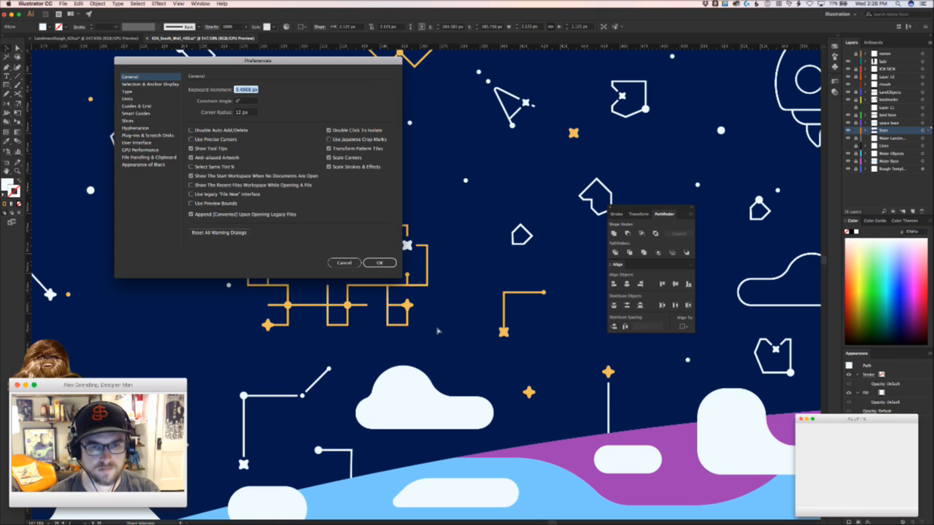
{"action": "left_click", "coordinate": [352, 167]}
{"action": "left_click", "coordinate": [379, 263]}
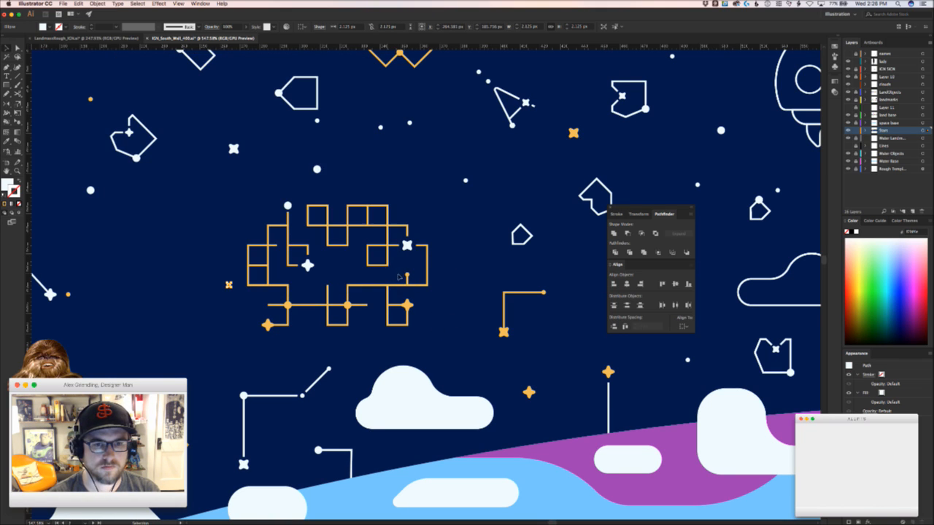
Select the orange invader's line work, leaving its star and circle markers out of the selection
{"action": "left_click", "coordinate": [455, 323]}
{"action": "left_click_drag", "start_coordinate": [224, 184], "coordinate": [219, 181]}
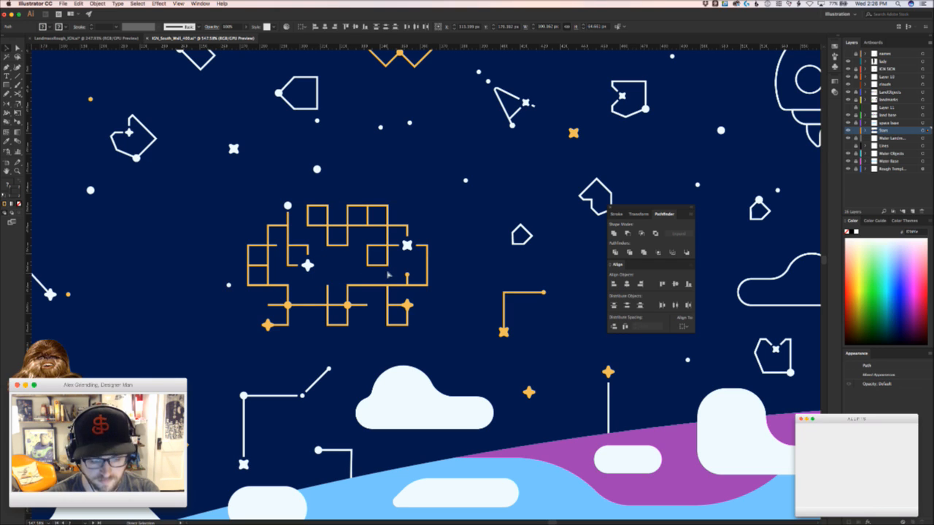
{"action": "key", "text": "super+h"}
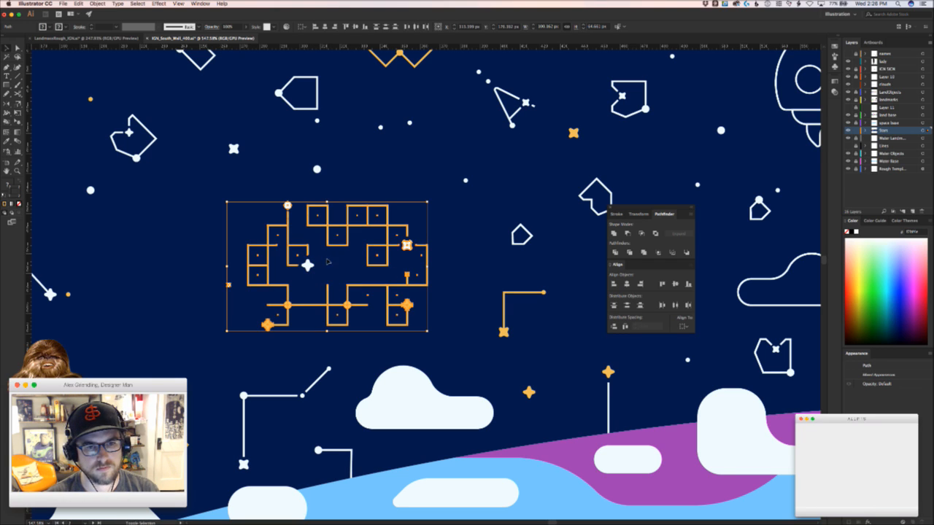
{"action": "left_click_drag", "start_coordinate": [300, 263], "coordinate": [361, 258]}
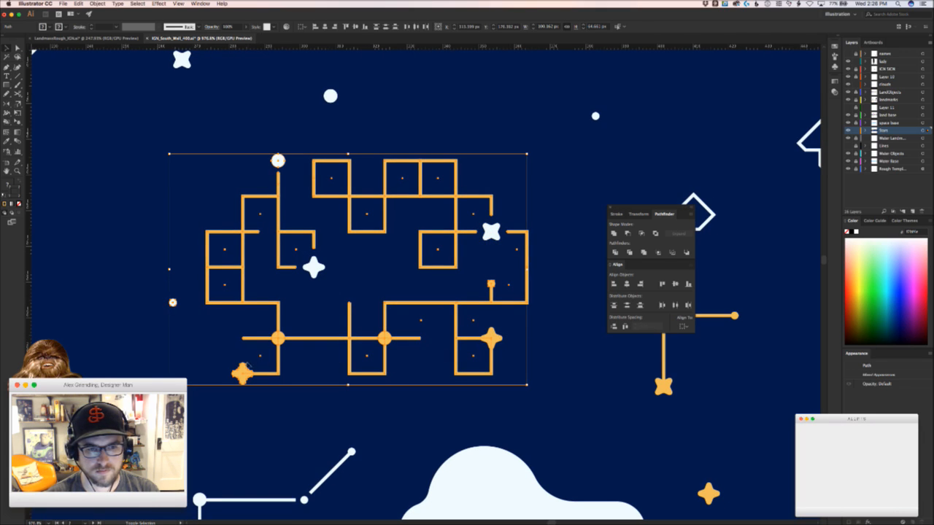
{"action": "left_click", "coordinate": [236, 365], "text": "shift"}
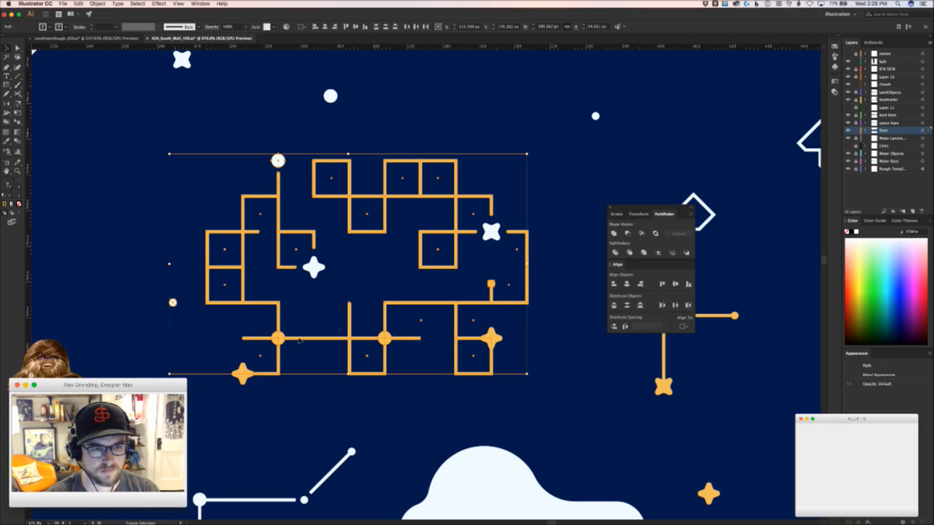
{"action": "left_click", "coordinate": [280, 157], "text": "shift"}
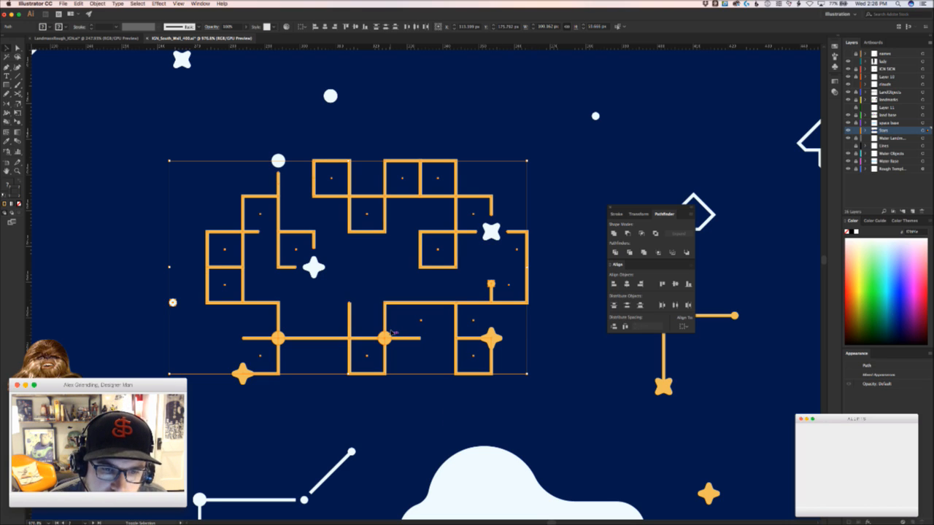
{"action": "key", "text": "z"}
{"action": "key", "text": "v"}
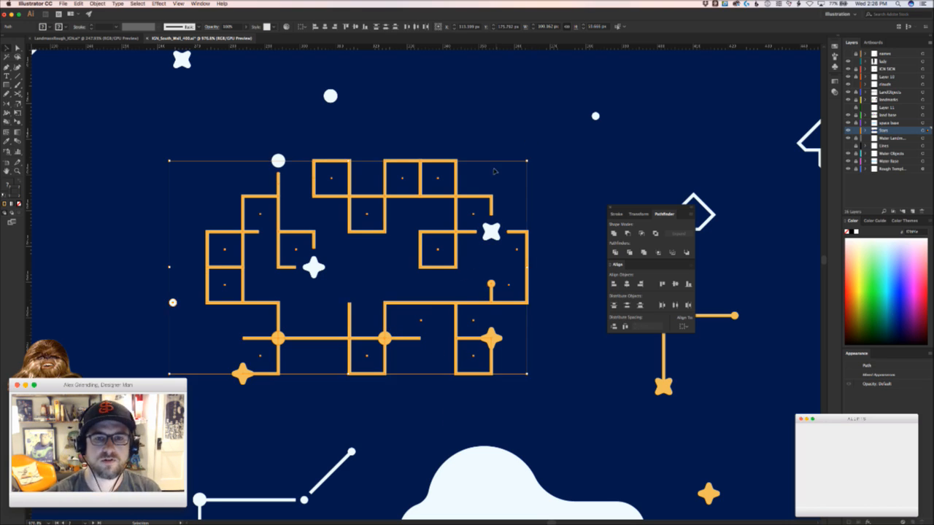
{"action": "left_click_drag", "start_coordinate": [528, 160], "coordinate": [512, 169]}
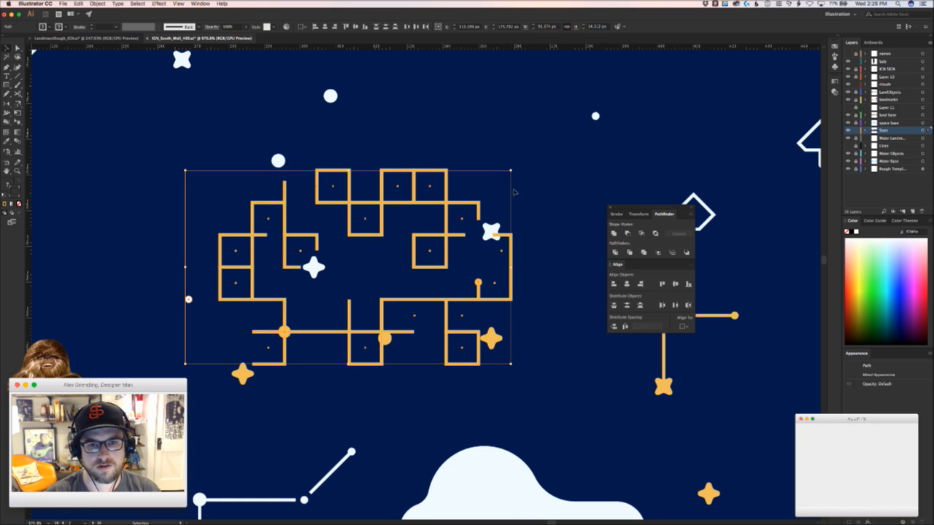
{"action": "scroll", "coordinate": [486, 309], "scroll_direction": "down", "scroll_amount": 5}
{"action": "left_click_drag", "start_coordinate": [298, 337], "coordinate": [499, 300]}
{"action": "key", "text": "v"}
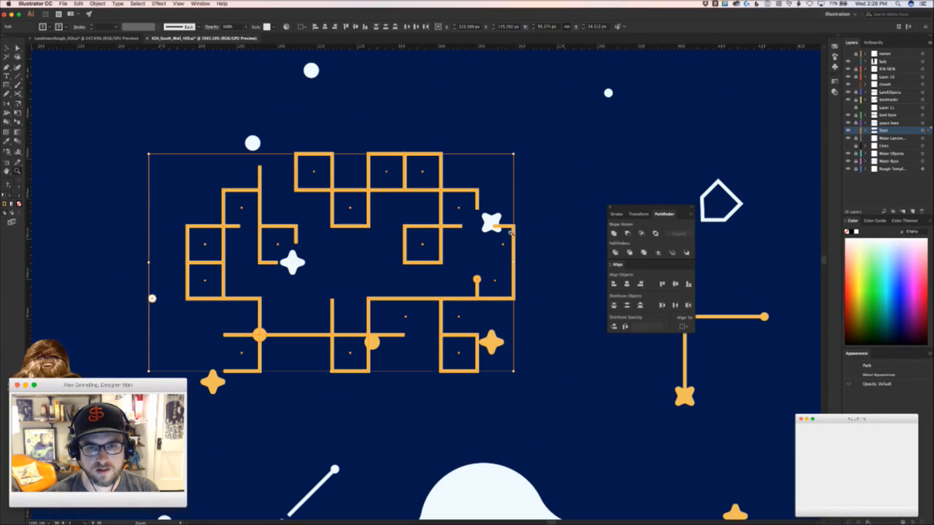
{"action": "left_click_drag", "start_coordinate": [513, 153], "coordinate": [504, 159]}
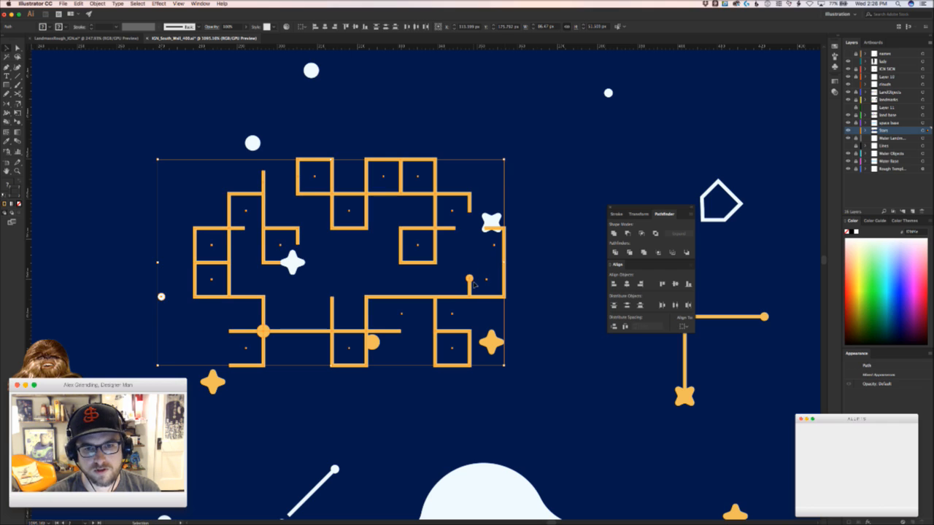
{"action": "key", "text": "a"}
{"action": "key", "text": "ctrl+z"}
{"action": "key", "text": "v"}
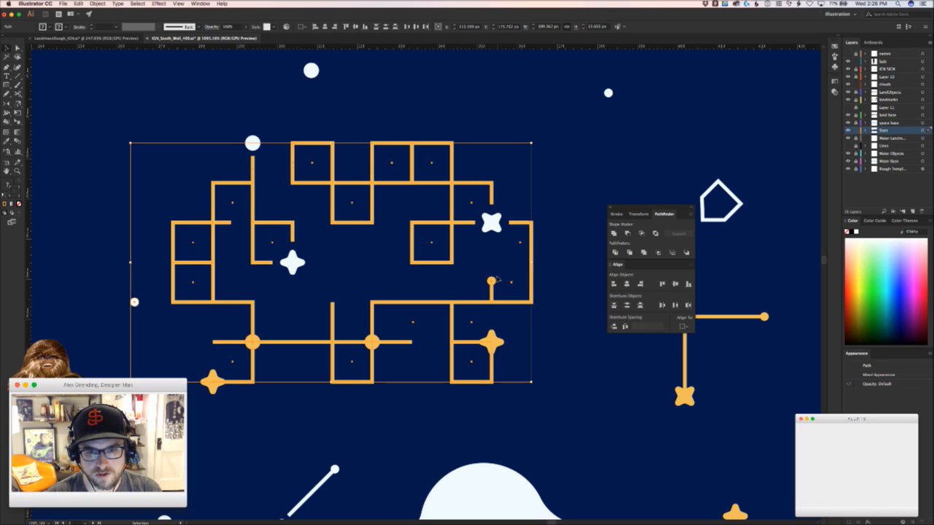
Scale the orange invader's line work down proportionally about its centre and shift it to the right
{"action": "left_click_drag", "start_coordinate": [532, 143], "coordinate": [507, 157]}
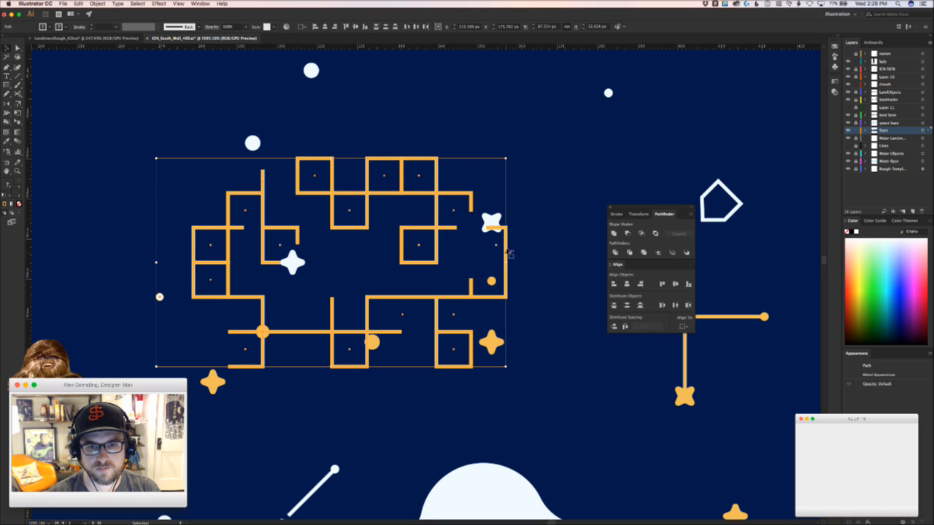
{"action": "left_click_drag", "start_coordinate": [508, 250], "coordinate": [554, 243]}
{"action": "left_click", "coordinate": [502, 299]}
Reposition the small orange dot, the two white four-pointed stars and the large white dot at the matching line ends of the smaller invader
{"action": "left_click_drag", "start_coordinate": [490, 281], "coordinate": [514, 263]}
{"action": "left_click_drag", "start_coordinate": [491, 222], "coordinate": [516, 219]}
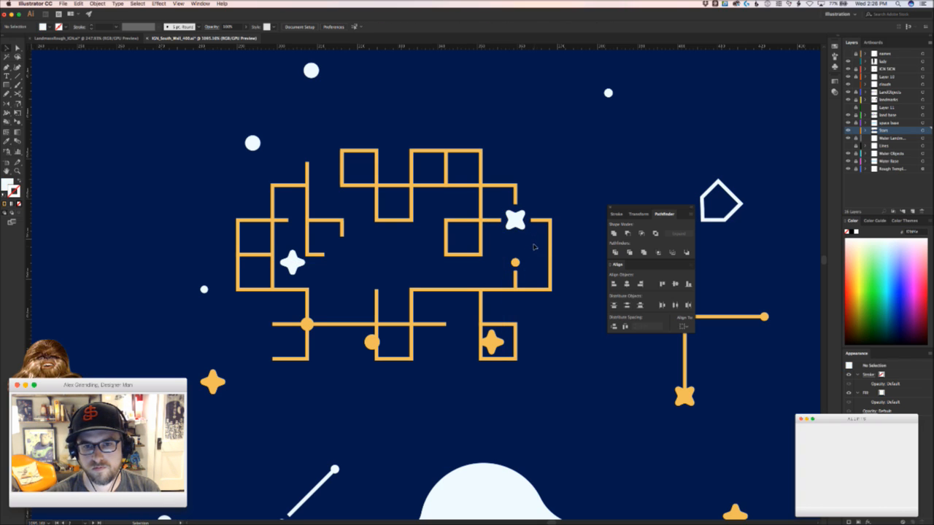
{"action": "left_click_drag", "start_coordinate": [293, 262], "coordinate": [341, 255]}
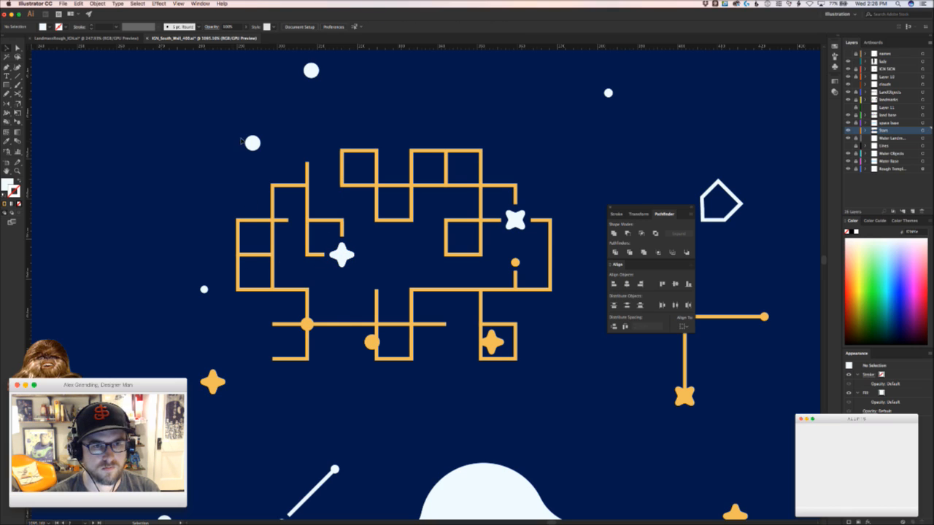
{"action": "left_click_drag", "start_coordinate": [252, 143], "coordinate": [307, 150]}
Seat the small orange dot on the short vertical stub's upper end, and move the orange star from the lower box to the horizontal line's end
{"action": "double_click", "coordinate": [514, 262]}
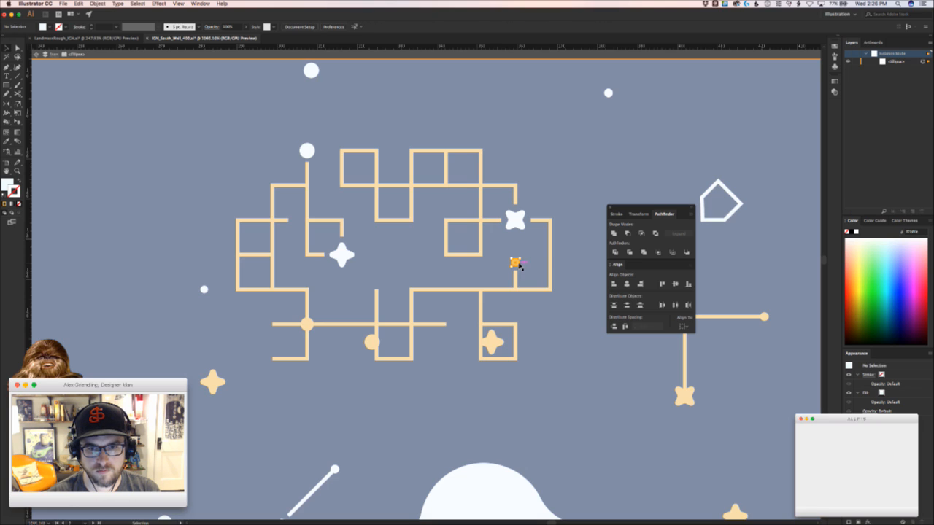
{"action": "key", "text": "Escape"}
{"action": "left_click_drag", "start_coordinate": [527, 279], "coordinate": [580, 263]}
{"action": "left_click", "coordinate": [523, 262]}
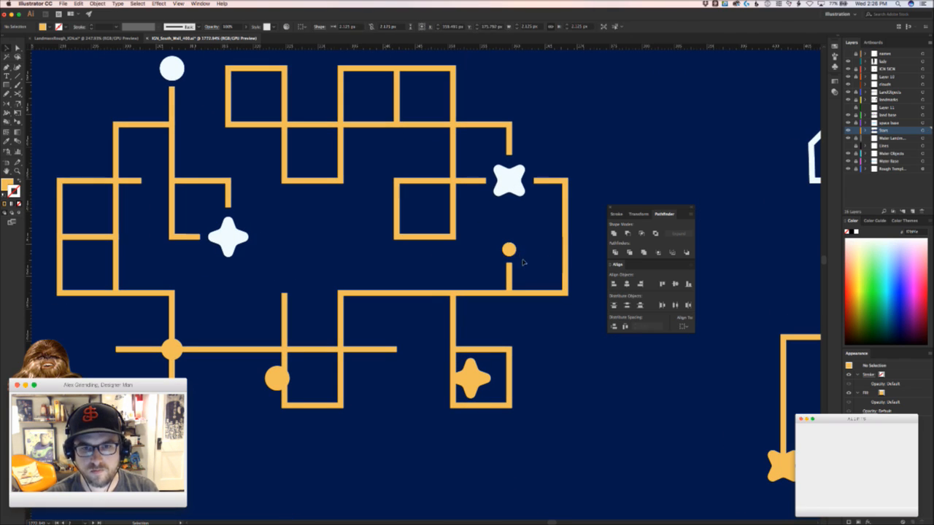
{"action": "left_click_drag", "start_coordinate": [513, 250], "coordinate": [511, 264]}
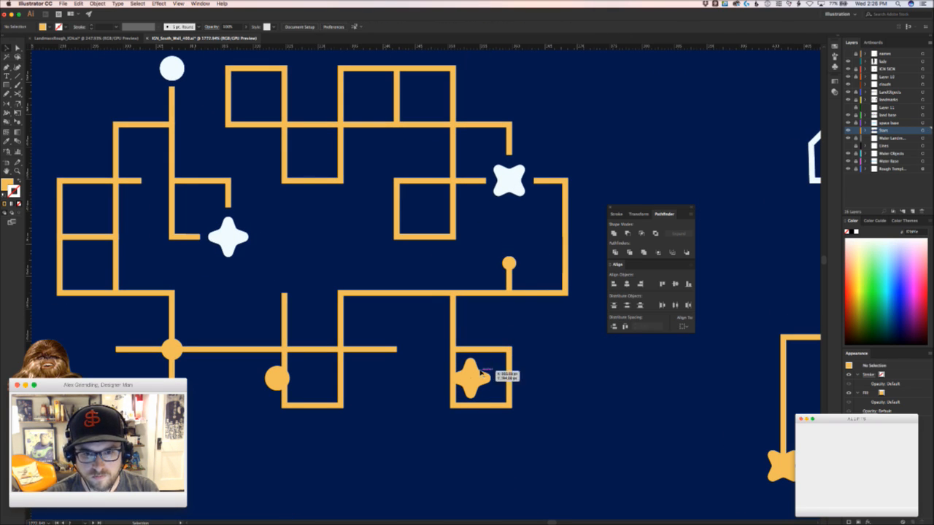
{"action": "left_click_drag", "start_coordinate": [474, 378], "coordinate": [399, 351]}
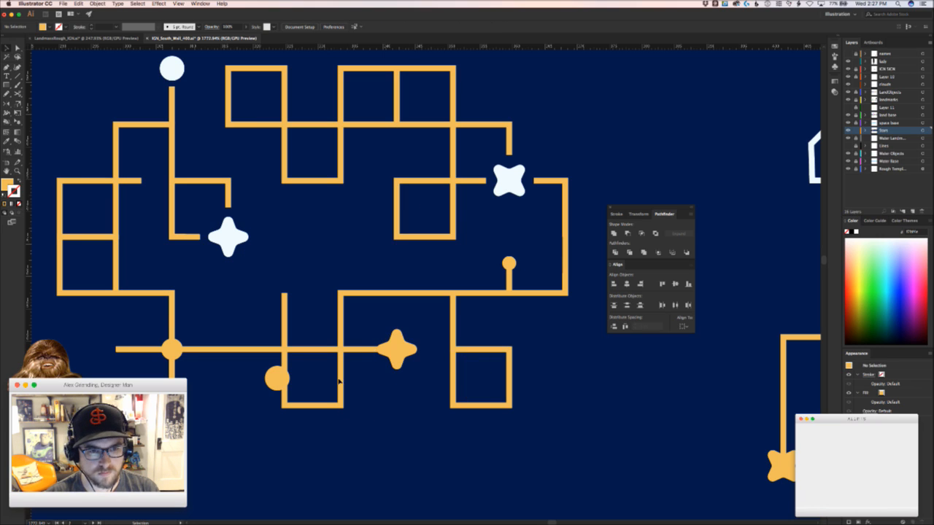
Move the large orange dot onto the inner vertical line's upper end and the other dot to the horizontal line's left end
{"action": "left_click_drag", "start_coordinate": [277, 375], "coordinate": [283, 293]}
{"action": "left_click", "coordinate": [206, 389]}
{"action": "scroll", "coordinate": [212, 387], "scroll_direction": "left", "scroll_amount": 5}
{"action": "scroll", "coordinate": [212, 387], "scroll_direction": "down", "scroll_amount": 1}
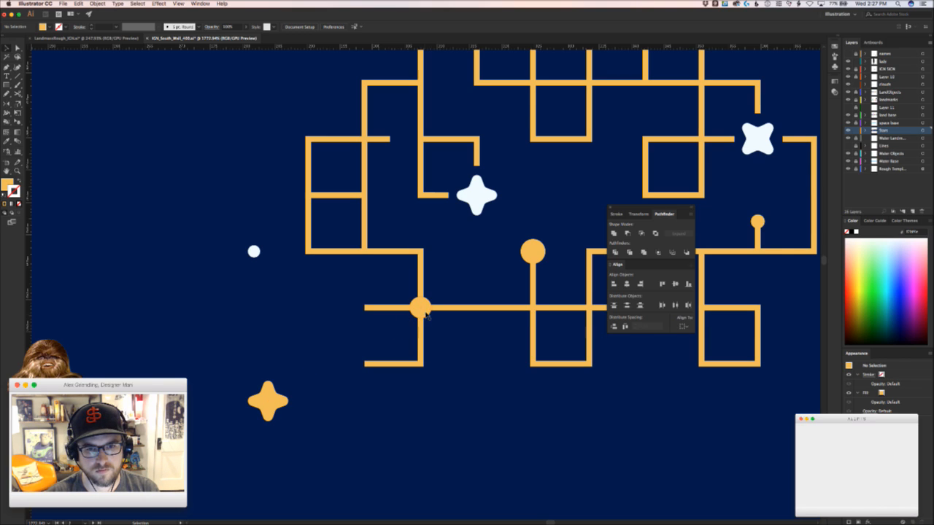
{"action": "left_click_drag", "start_coordinate": [428, 312], "coordinate": [272, 381]}
{"action": "left_click", "coordinate": [396, 343]}
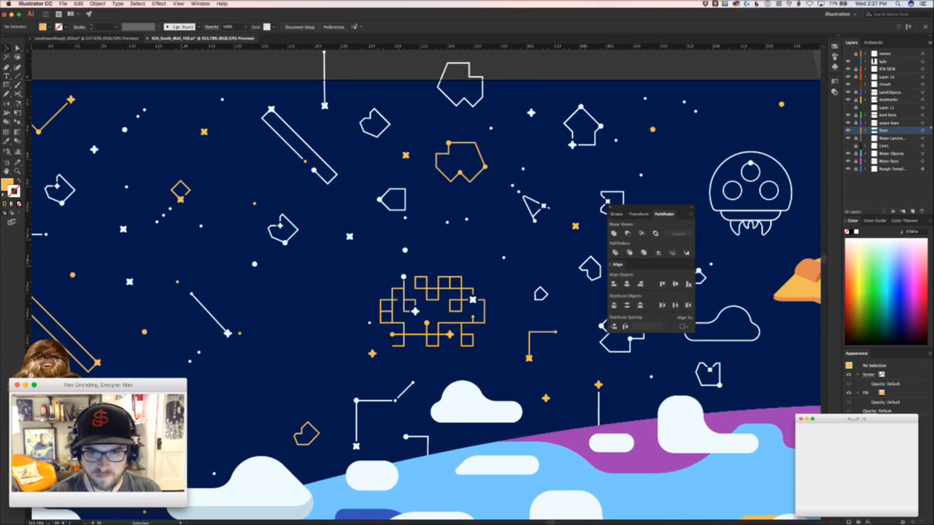
Move the white bent-line constellation with its star and dots up and to the left, beside the orange invader
{"action": "key", "text": "super+Tab"}
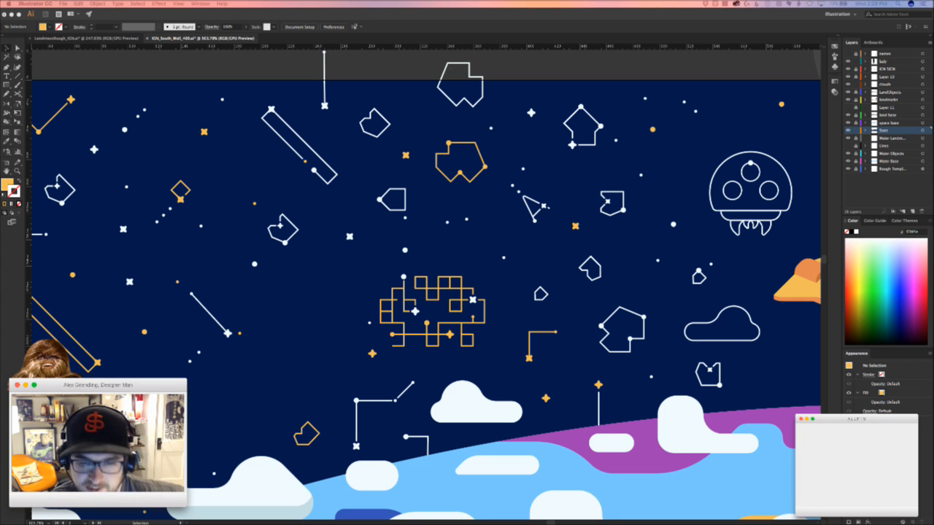
{"action": "left_click", "coordinate": [301, 264]}
{"action": "left_click_drag", "start_coordinate": [412, 369], "coordinate": [447, 277]}
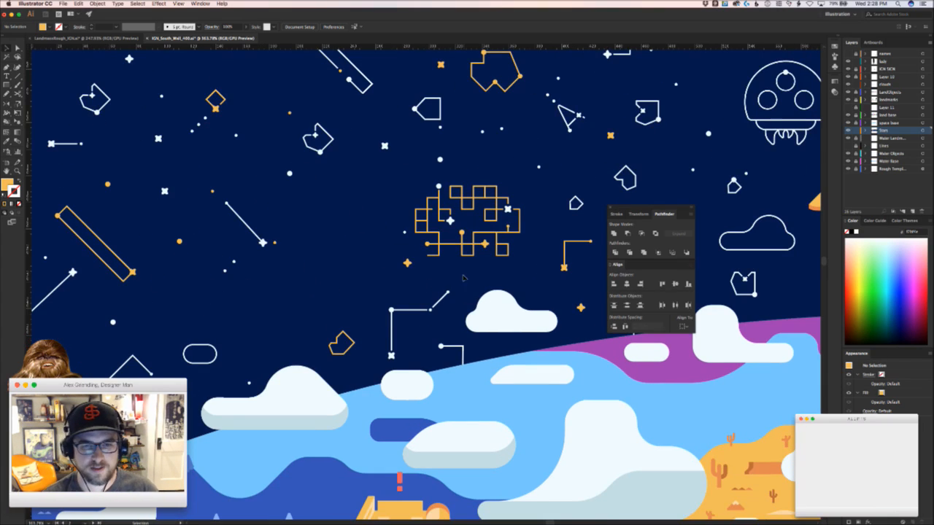
{"action": "left_click", "coordinate": [391, 318]}
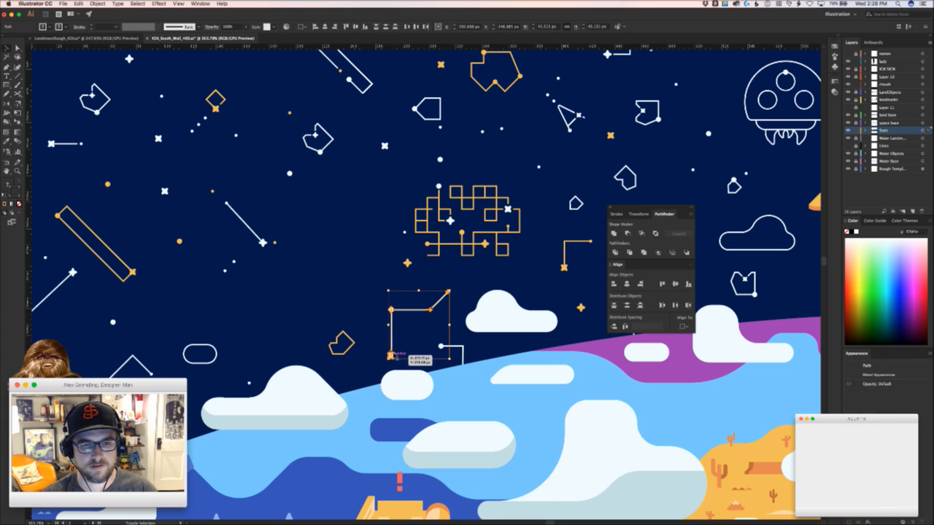
{"action": "left_click_drag", "start_coordinate": [390, 356], "coordinate": [355, 224]}
{"action": "left_click", "coordinate": [390, 274]}
Place a copy of the orange invader to its lower left and reflect the copy horizontally
{"action": "left_click_drag", "start_coordinate": [525, 261], "coordinate": [306, 289]}
{"action": "key", "text": "z"}
{"action": "left_click_drag", "start_coordinate": [403, 324], "coordinate": [322, 312]}
{"action": "key", "text": "v"}
{"action": "key", "text": "o"}
Move the small orange heart-like outline to the right of the mirrored invader, below the original one
{"action": "left_click_drag", "start_coordinate": [345, 352], "coordinate": [453, 309]}
{"action": "left_click", "coordinate": [410, 333]}
{"action": "key", "text": "z"}
{"action": "left_click_drag", "start_coordinate": [409, 334], "coordinate": [429, 450]}
{"action": "key", "text": "super+Tab"}
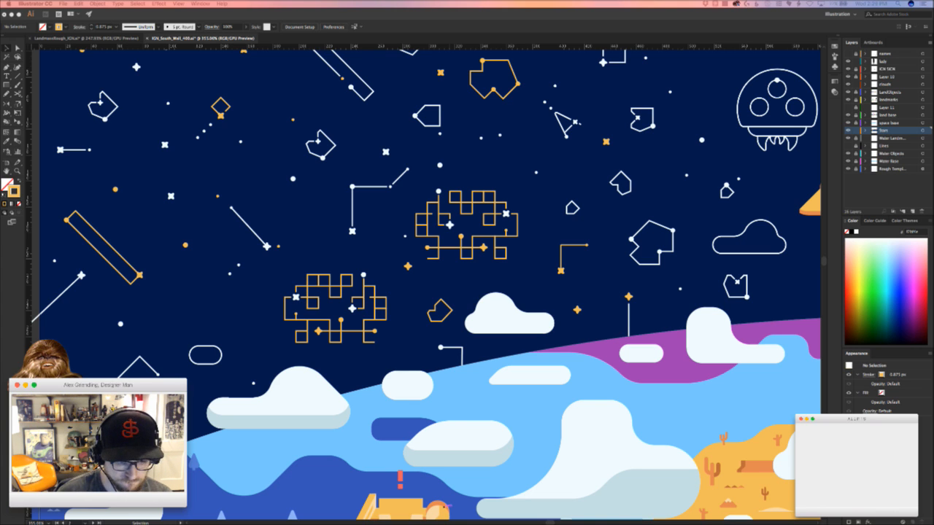
Raise the mirrored invader's middle box above its top row, and delete the outermost left box and the connecting line below it
{"action": "left_click", "coordinate": [414, 323]}
{"action": "left_click_drag", "start_coordinate": [317, 282], "coordinate": [396, 259]}
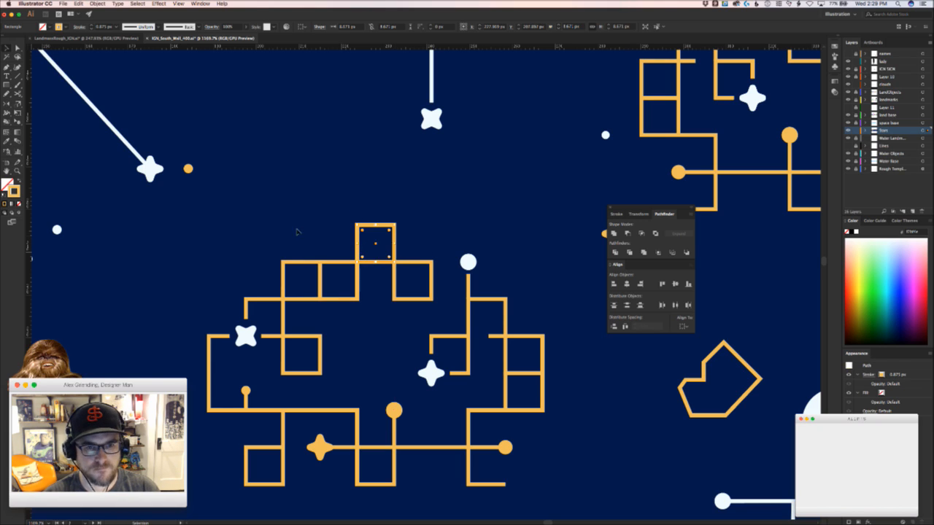
{"action": "key", "text": "a"}
{"action": "left_click_drag", "start_coordinate": [280, 255], "coordinate": [304, 280]}
{"action": "key", "text": "Delete"}
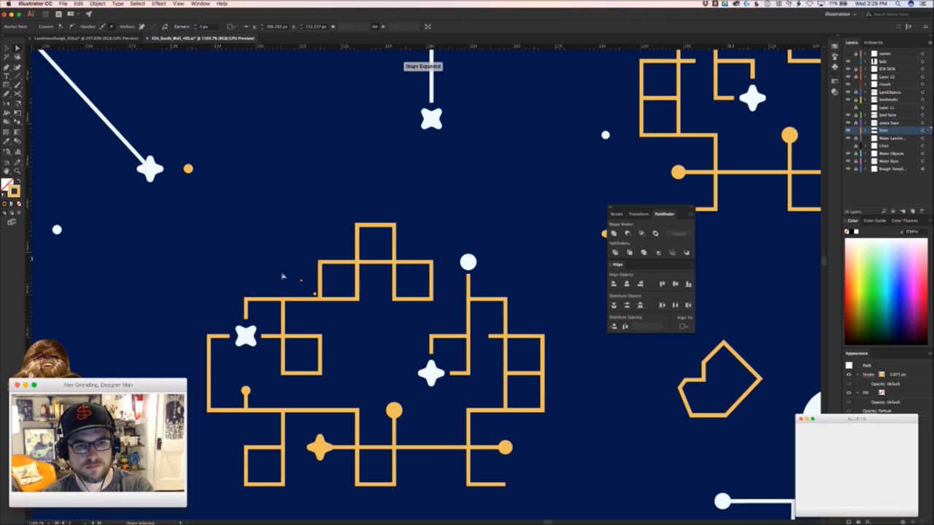
{"action": "key", "text": "Delete"}
{"action": "mouse_move", "coordinate": [359, 318]}
{"action": "left_mouse_down"}
{"action": "mouse_move", "coordinate": [252, 323]}
{"action": "mouse_move", "coordinate": [179, 346]}
{"action": "mouse_move", "coordinate": [356, 316]}
{"action": "left_mouse_up"}
{"action": "key", "text": "v"}
{"action": "left_click_drag", "start_coordinate": [290, 313], "coordinate": [354, 289]}
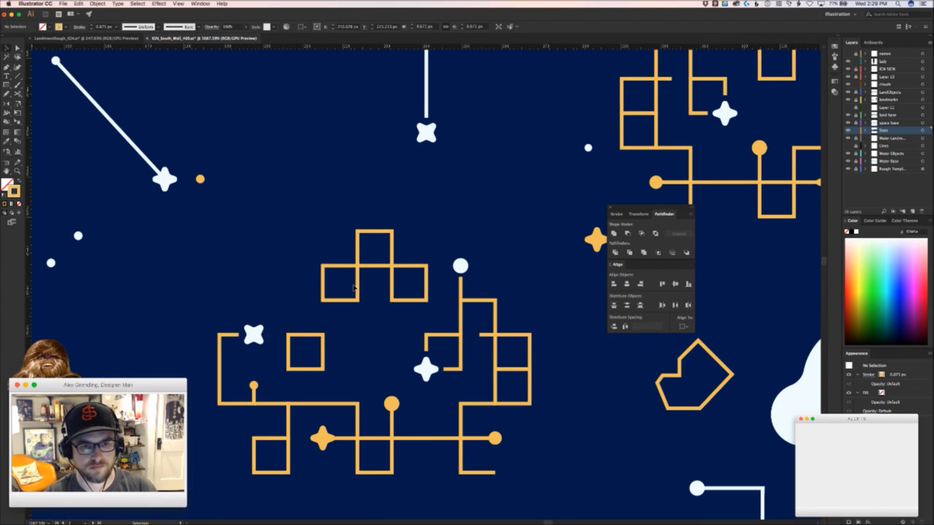
Place one box copy above the lone left box and another copy in the middle of the mirrored invader
{"action": "left_click_drag", "start_coordinate": [393, 244], "coordinate": [323, 299]}
{"action": "left_click", "coordinate": [379, 359]}
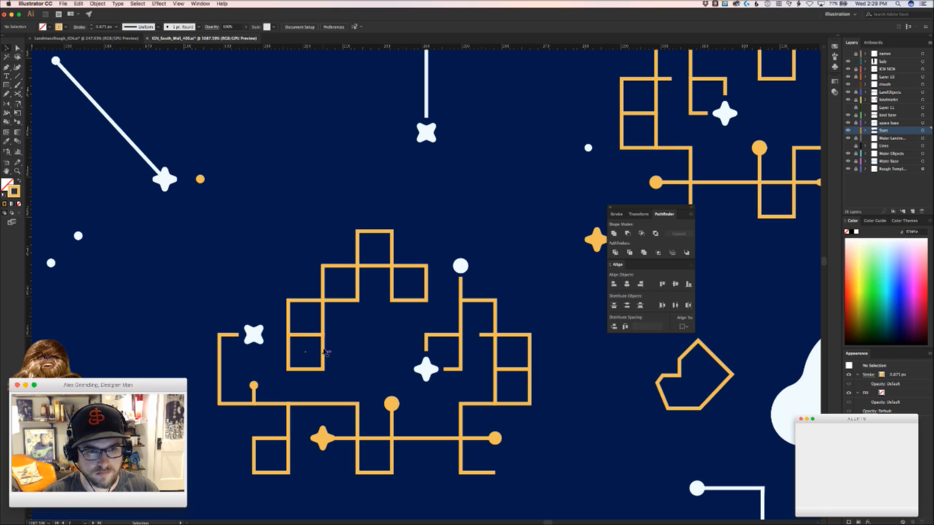
{"action": "left_click_drag", "start_coordinate": [323, 352], "coordinate": [392, 352]}
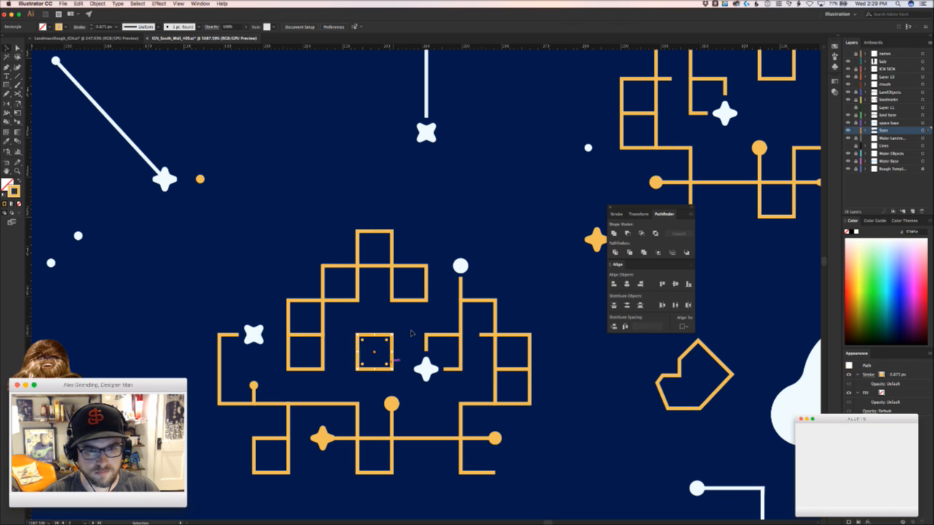
{"action": "left_click", "coordinate": [431, 329]}
{"action": "scroll", "coordinate": [452, 303], "scroll_direction": "down", "scroll_amount": 6}
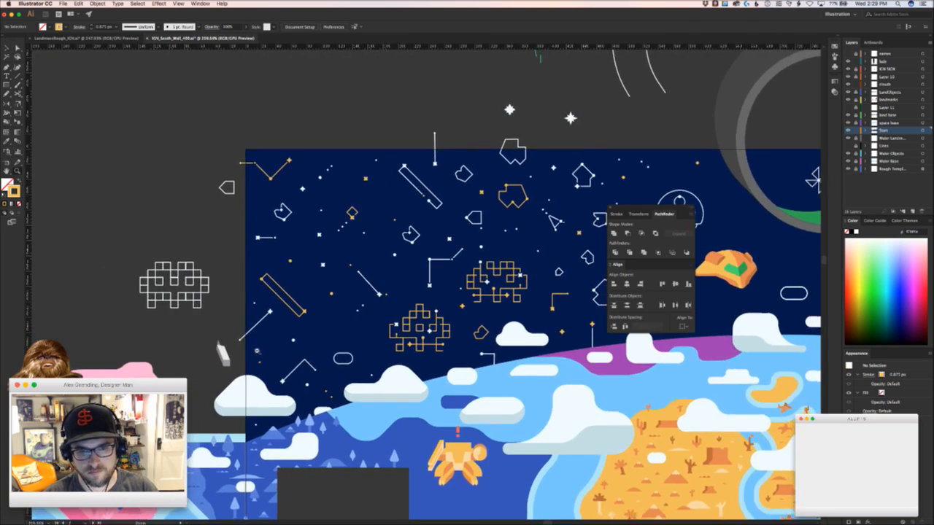
{"action": "scroll", "coordinate": [218, 350], "scroll_direction": "up", "scroll_amount": 6}
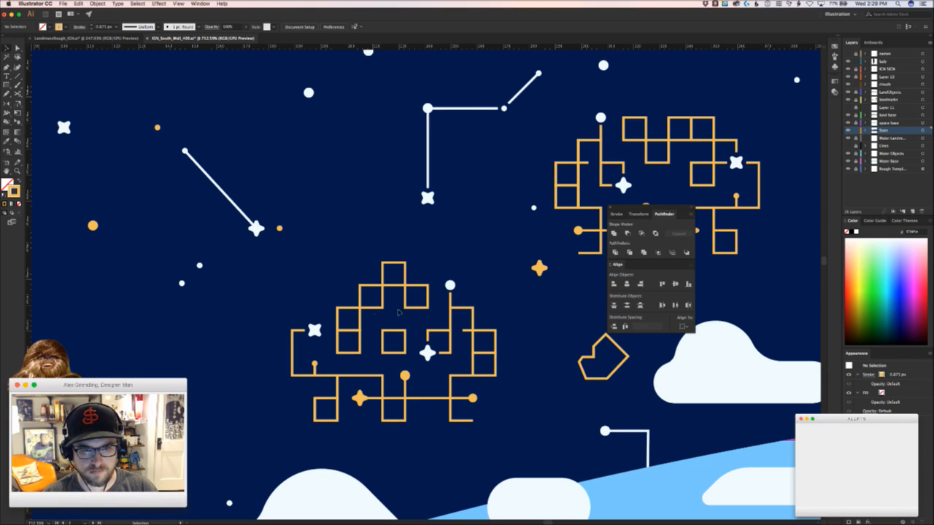
Open the upper left box of the mirrored invader and remove the divider between its stacked right-hand boxes
{"action": "left_click", "coordinate": [362, 314]}
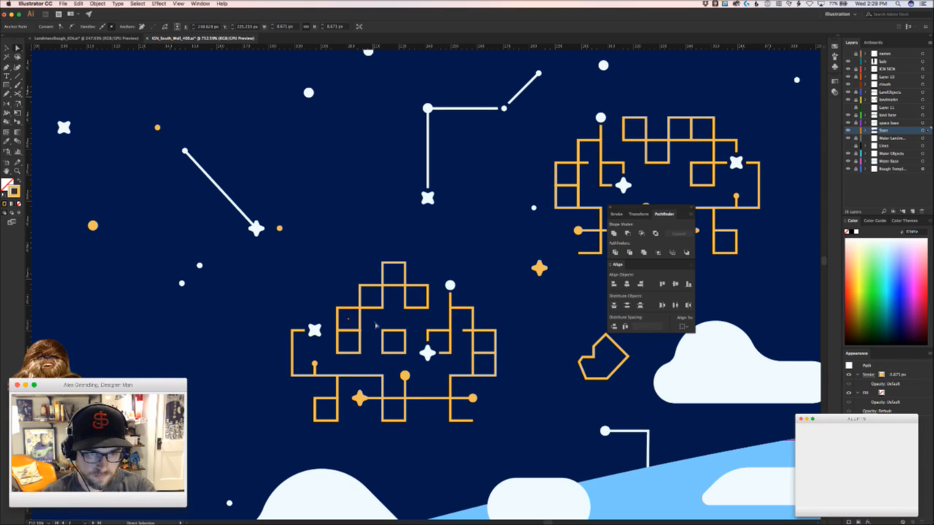
{"action": "left_click", "coordinate": [372, 326]}
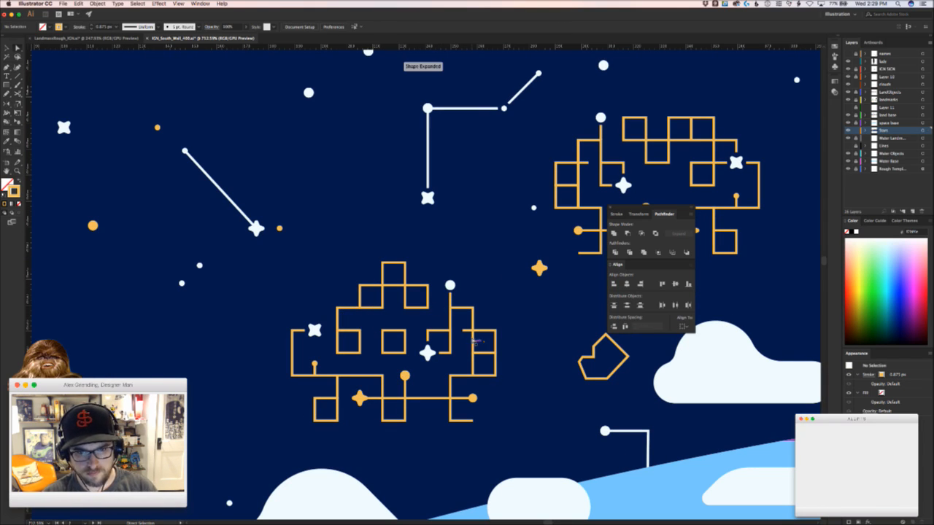
{"action": "left_click", "coordinate": [478, 359]}
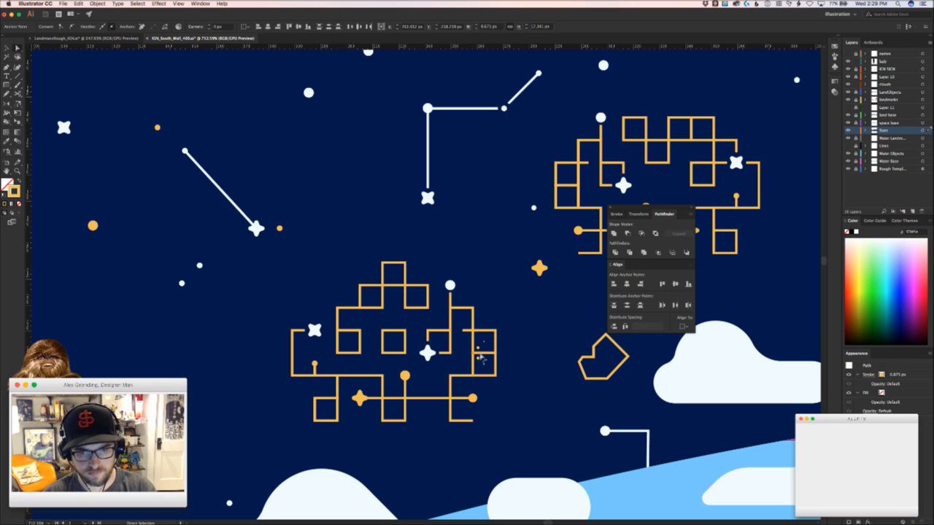
Add two square boxes side by side beneath the mirrored invader's central legs, aligned to the ends of its lines
{"action": "key", "text": "z"}
{"action": "mouse_move", "coordinate": [496, 362]}
{"action": "left_mouse_down"}
{"action": "mouse_move", "coordinate": [327, 387]}
{"action": "mouse_move", "coordinate": [422, 420]}
{"action": "mouse_move", "coordinate": [430, 396]}
{"action": "mouse_move", "coordinate": [444, 424]}
{"action": "mouse_move", "coordinate": [492, 452]}
{"action": "mouse_move", "coordinate": [452, 438]}
{"action": "mouse_move", "coordinate": [423, 408]}
{"action": "mouse_move", "coordinate": [453, 422]}
{"action": "mouse_move", "coordinate": [394, 420]}
{"action": "left_mouse_up"}
{"action": "key", "text": "m"}
{"action": "key", "text": "a"}
{"action": "key", "text": "v"}
{"action": "left_click", "coordinate": [407, 418]}
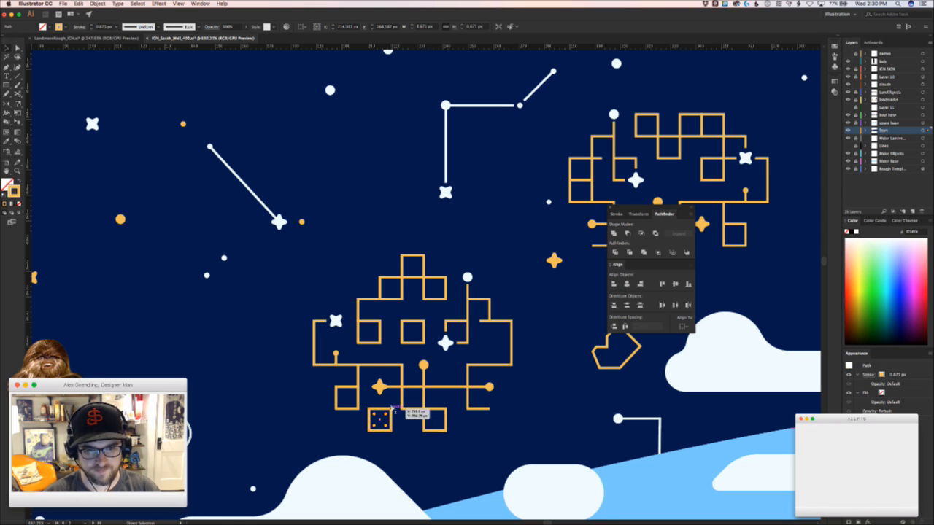
{"action": "left_click_drag", "start_coordinate": [396, 407], "coordinate": [402, 406]}
{"action": "left_click", "coordinate": [502, 438]}
{"action": "left_click_drag", "start_coordinate": [494, 432], "coordinate": [384, 397]}
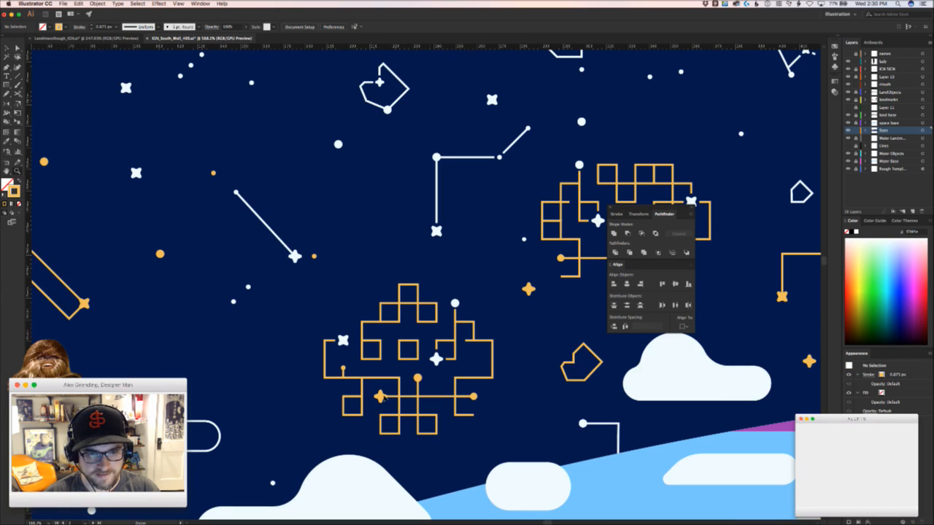
Delete the corner point of the mirrored invader's lower-left box to leave its outline open
{"action": "key", "text": "a"}
{"action": "left_click", "coordinate": [344, 404]}
{"action": "key", "text": "Delete"}
{"action": "left_click", "coordinate": [306, 428]}
{"action": "key", "text": "z"}
{"action": "left_click_drag", "start_coordinate": [407, 449], "coordinate": [398, 423]}
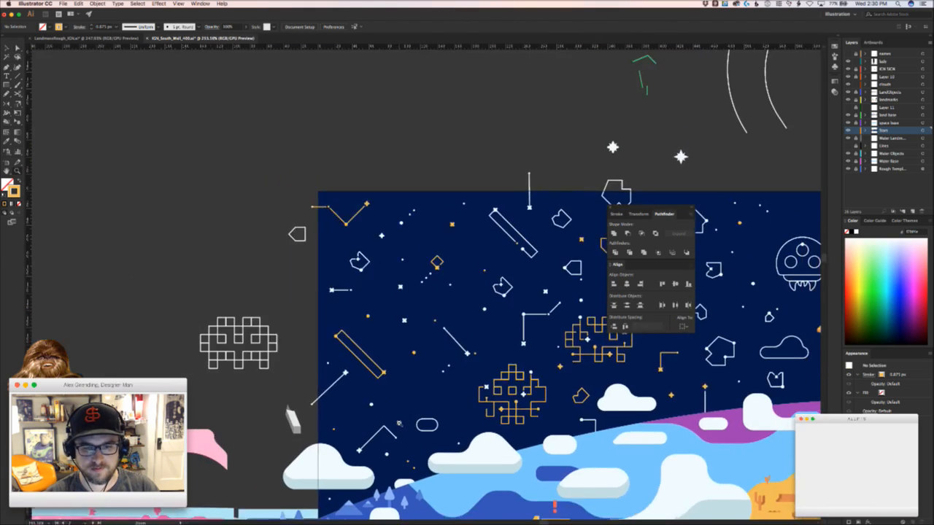
Add an orange dot at the upper-left corner of the mirrored invader's centre box
{"action": "left_click_drag", "start_coordinate": [546, 425], "coordinate": [639, 394]}
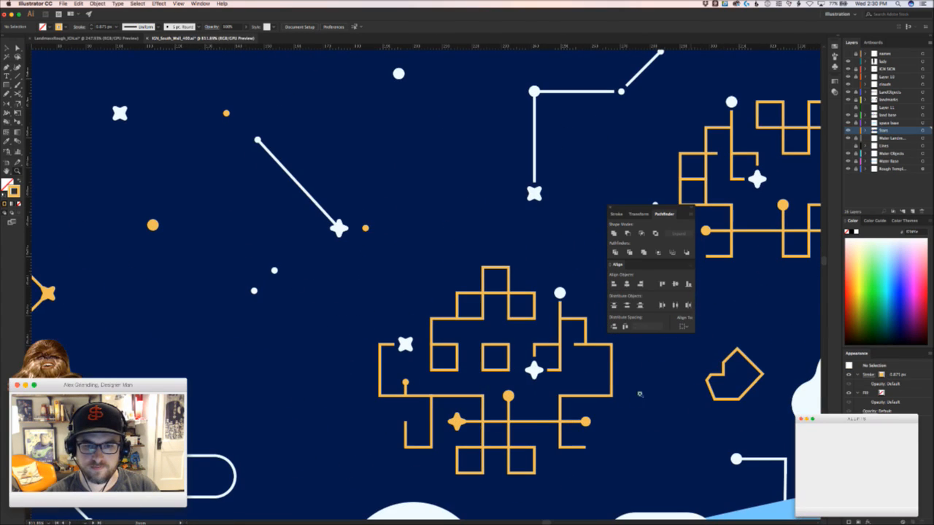
{"action": "left_click", "coordinate": [493, 344]}
{"action": "left_click", "coordinate": [534, 355]}
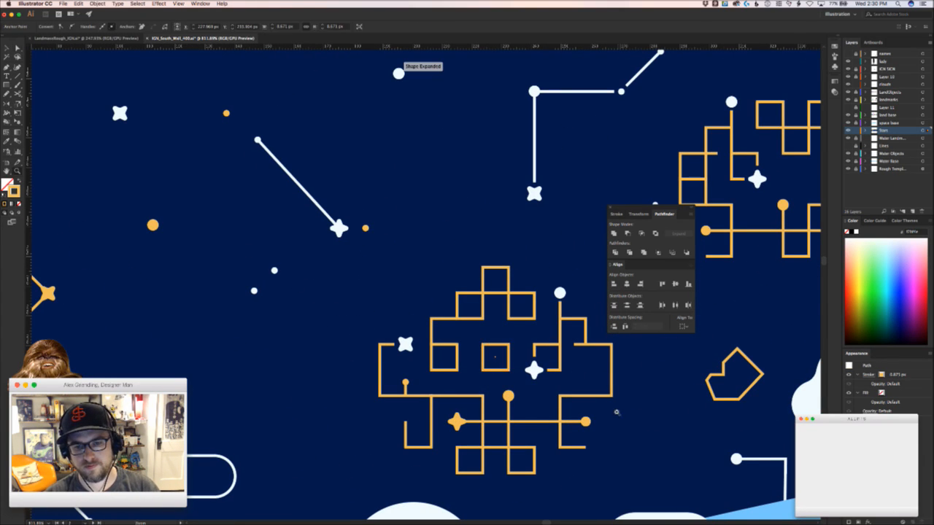
{"action": "scroll", "coordinate": [583, 419], "scroll_direction": "up", "scroll_amount": 3}
{"action": "left_click_drag", "start_coordinate": [546, 372], "coordinate": [313, 327]}
{"action": "left_click", "coordinate": [458, 301]}
{"action": "left_click_drag", "start_coordinate": [406, 334], "coordinate": [362, 338]}
{"action": "left_click_drag", "start_coordinate": [413, 324], "coordinate": [501, 384]}
{"action": "left_click", "coordinate": [437, 382]}
{"action": "left_click_drag", "start_coordinate": [394, 273], "coordinate": [488, 360]}
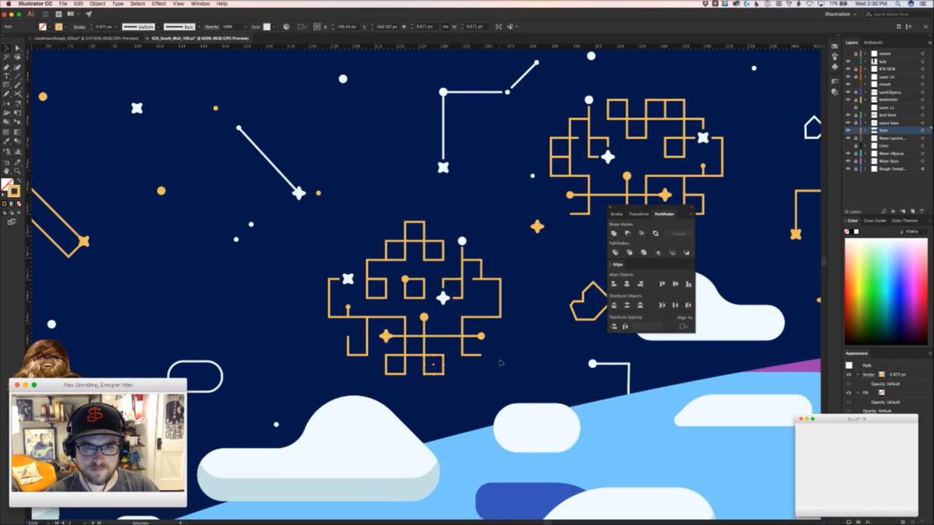
Select the mirrored invader's line work without its markers and match its stroke to the white constellation line
{"action": "left_click_drag", "start_coordinate": [320, 238], "coordinate": [302, 217]}
{"action": "left_click_drag", "start_coordinate": [360, 254], "coordinate": [368, 302]}
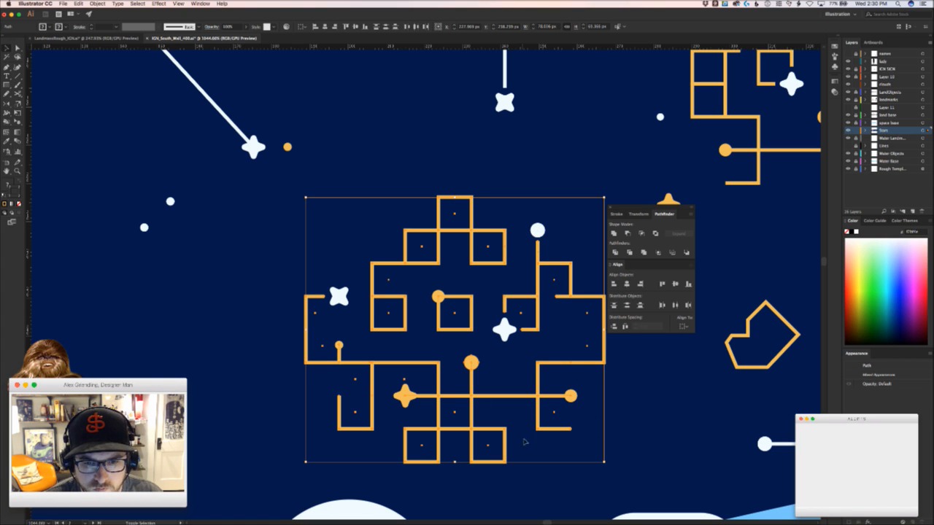
{"action": "left_click", "coordinate": [475, 365], "text": "shift"}
{"action": "left_click_drag", "start_coordinate": [492, 384], "coordinate": [384, 415]}
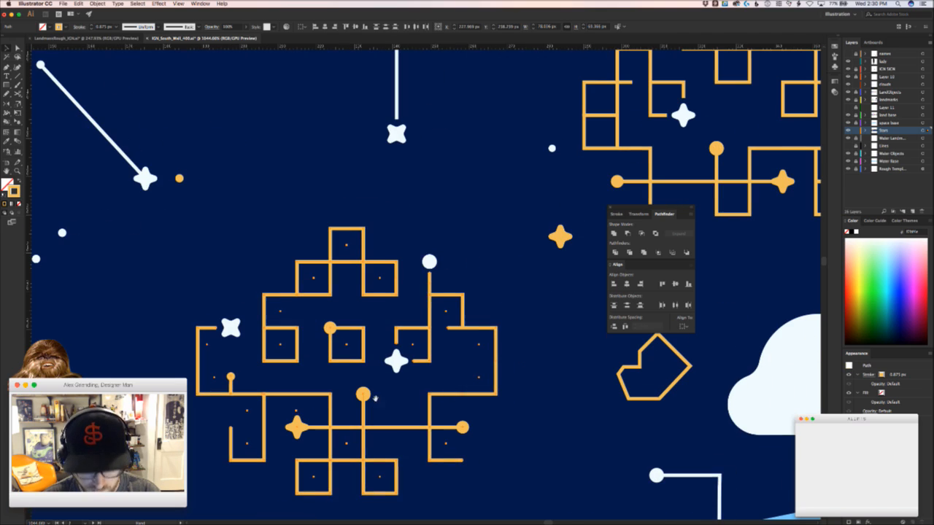
{"action": "key", "text": "i"}
{"action": "left_click", "coordinate": [429, 264]}
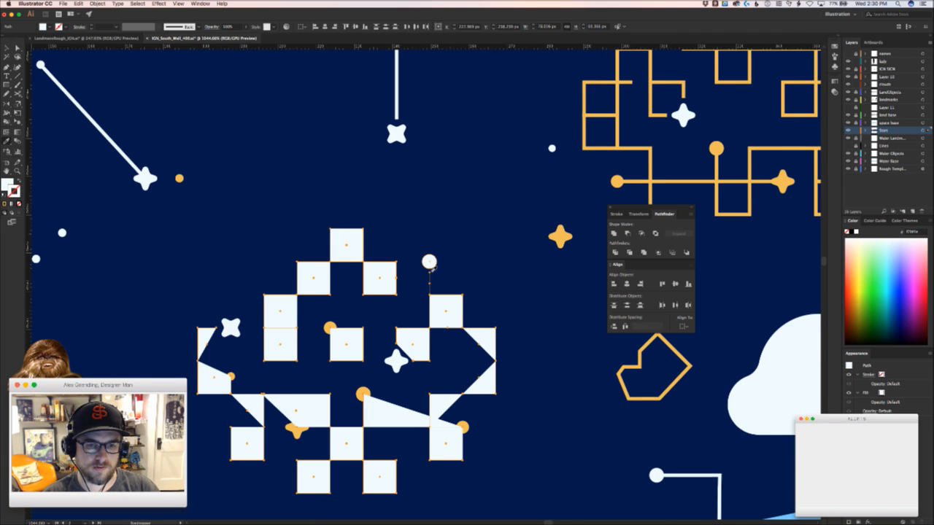
{"action": "key", "text": "super+z"}
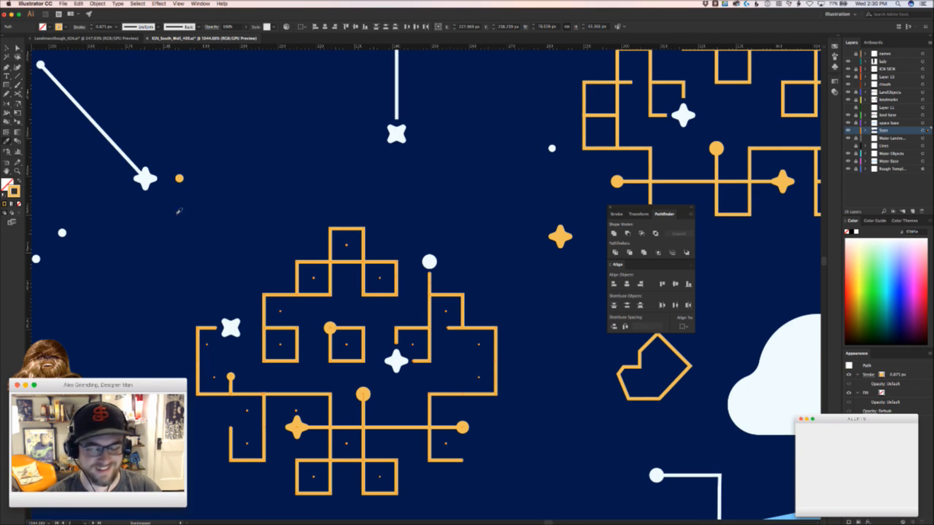
{"action": "left_click", "coordinate": [398, 90]}
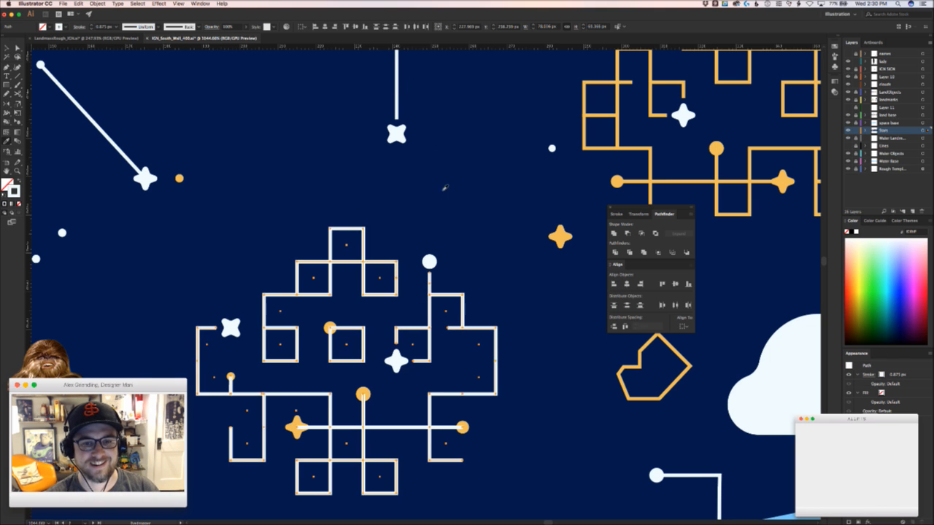
{"action": "key", "text": "v"}
{"action": "left_click", "coordinate": [460, 202]}
{"action": "key", "text": "z"}
{"action": "mouse_move", "coordinate": [460, 203]}
{"action": "left_mouse_down"}
{"action": "mouse_move", "coordinate": [319, 245]}
{"action": "mouse_move", "coordinate": [442, 193]}
{"action": "left_mouse_up"}
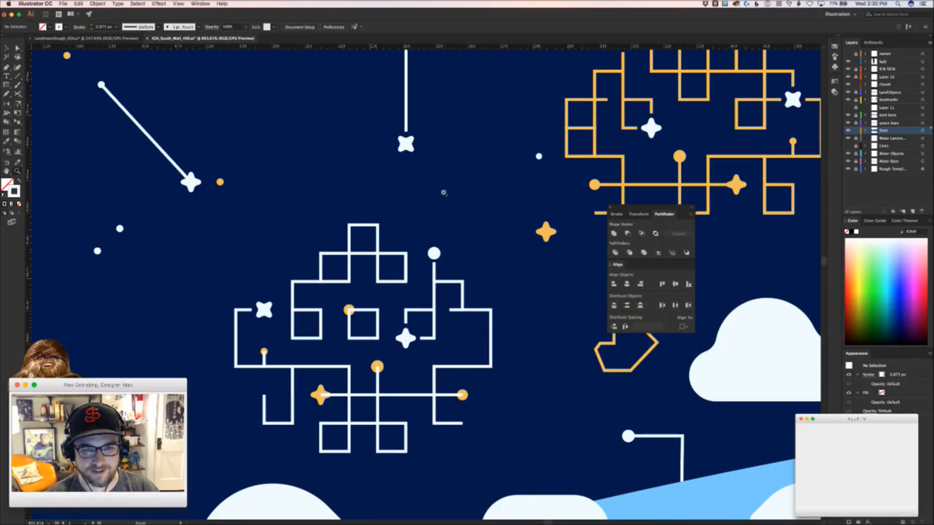
Recolour the orange star at the left end of the white invader's horizontal line to white
{"action": "left_click", "coordinate": [429, 367]}
{"action": "key", "text": "v"}
{"action": "left_click", "coordinate": [479, 406]}
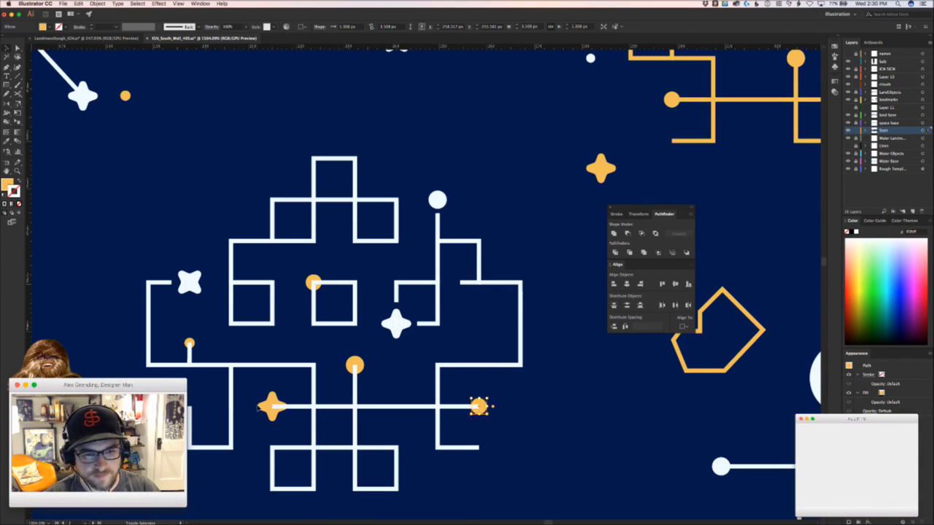
{"action": "key", "text": "super+shift+a"}
{"action": "key", "text": "a"}
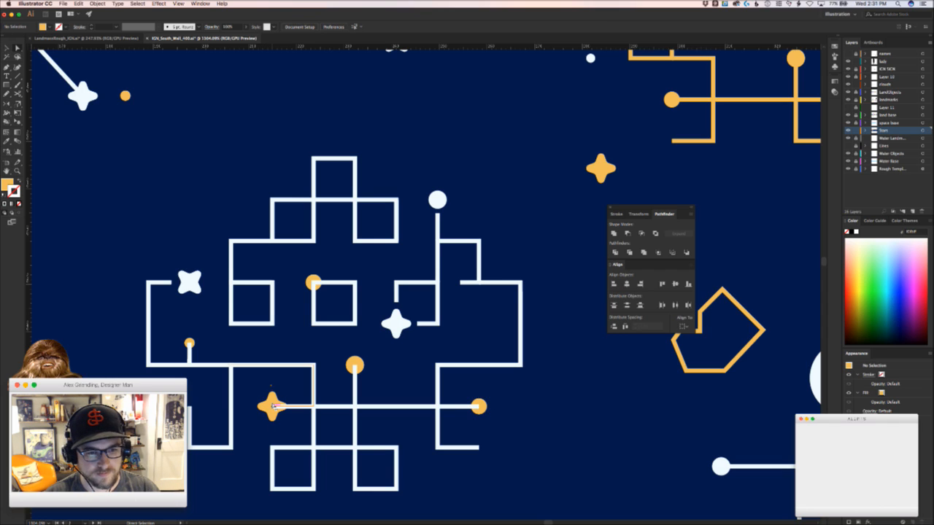
{"action": "left_click", "coordinate": [281, 404]}
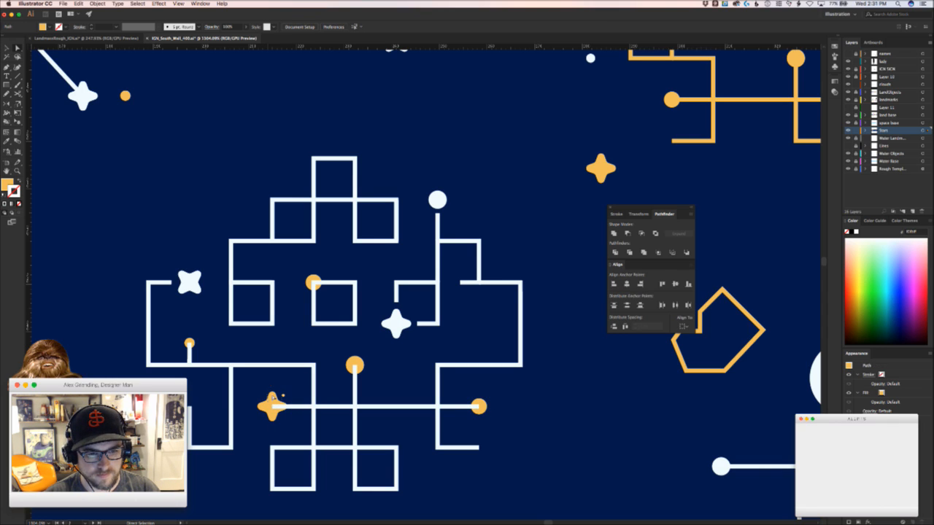
{"action": "key", "text": "i"}
{"action": "left_click", "coordinate": [394, 326]}
Recolour the white four-pointed star beside the centre box to the orange of the horizontal line's end dot
{"action": "key", "text": "v"}
{"action": "key", "text": "a"}
{"action": "left_click", "coordinate": [396, 331]}
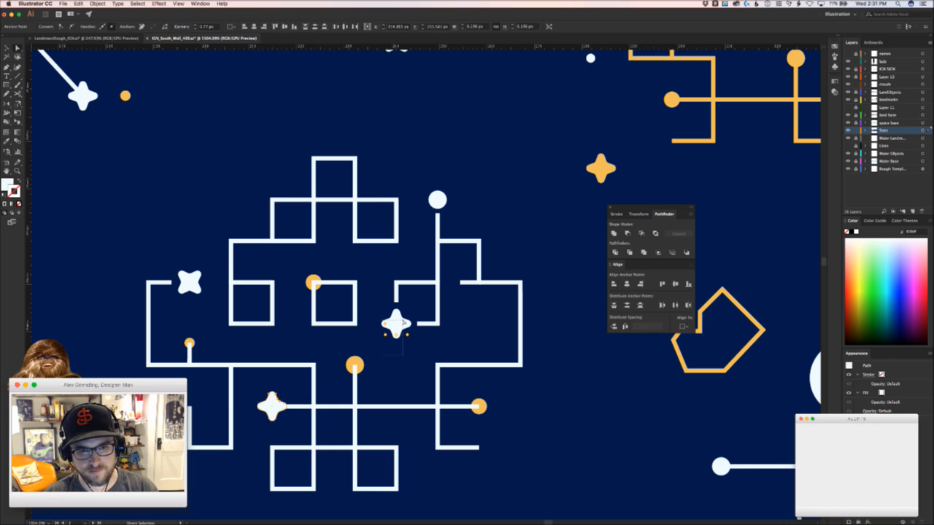
{"action": "key", "text": "i"}
{"action": "left_click", "coordinate": [482, 408]}
{"action": "key", "text": "v"}
{"action": "left_click", "coordinate": [514, 406]}
Recolour the large orange dot on the white invader's central vertical line to match the white dot
{"action": "key", "text": "a"}
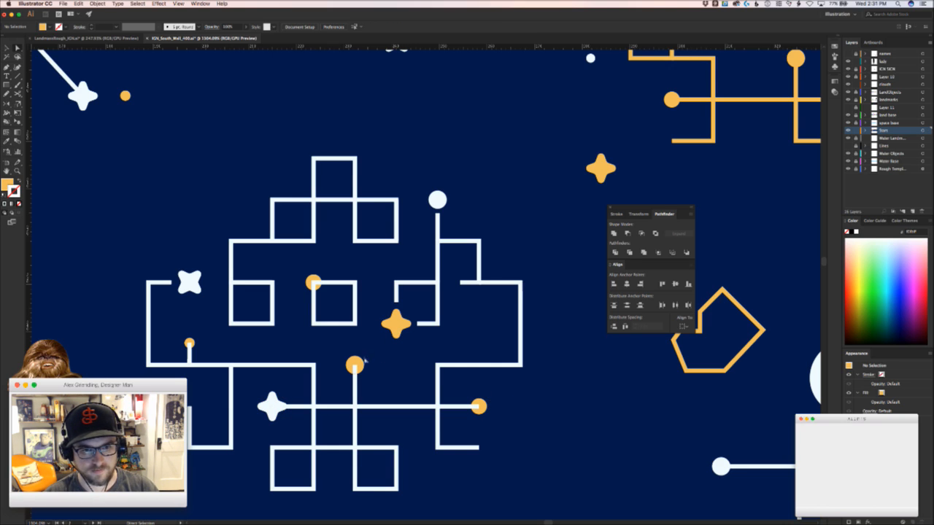
{"action": "left_click", "coordinate": [404, 322]}
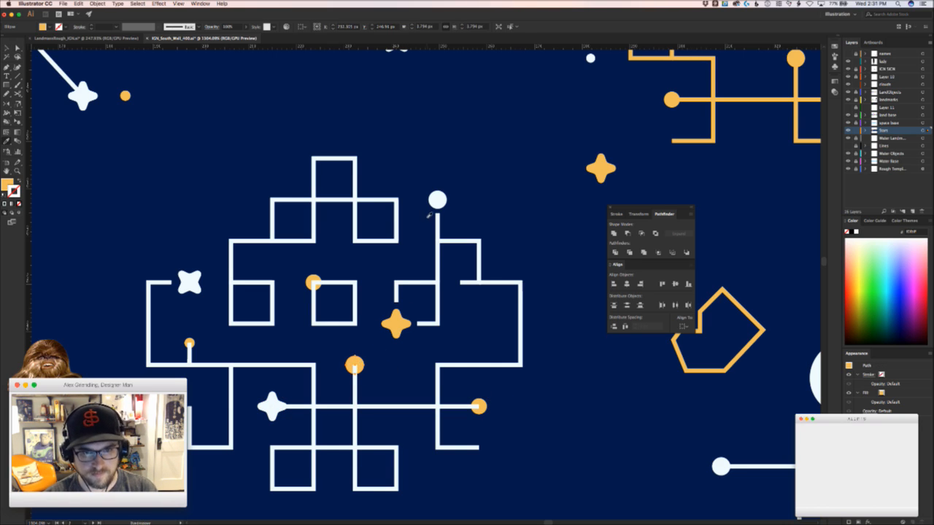
{"action": "left_click", "coordinate": [435, 207]}
{"action": "key", "text": "v"}
{"action": "left_click", "coordinate": [197, 303]}
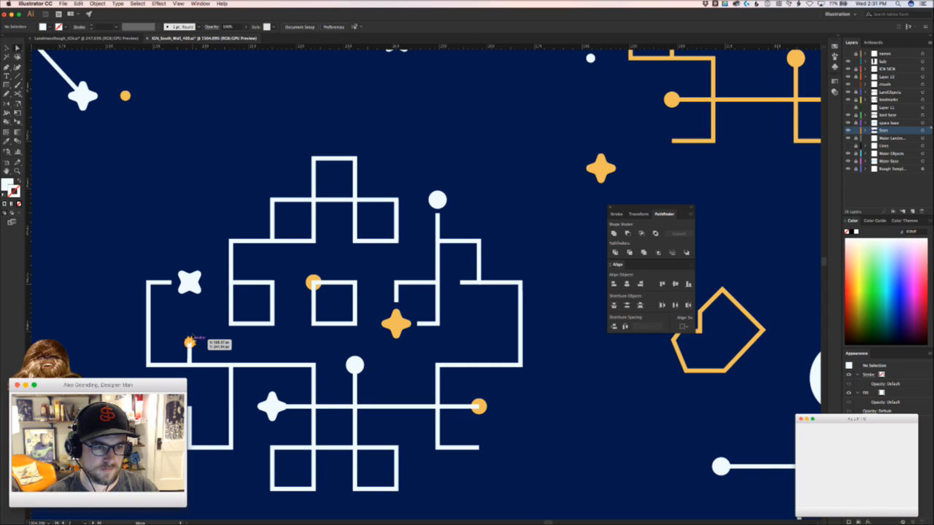
Lift the small orange dot off the short vertical line's end and extend the white invader's upper-left line into the four-pointed star
{"action": "left_click_drag", "start_coordinate": [190, 339], "coordinate": [337, 240]}
{"action": "key", "text": "super+z"}
{"action": "left_click", "coordinate": [321, 330]}
{"action": "left_click", "coordinate": [321, 294]}
{"action": "key", "text": "a"}
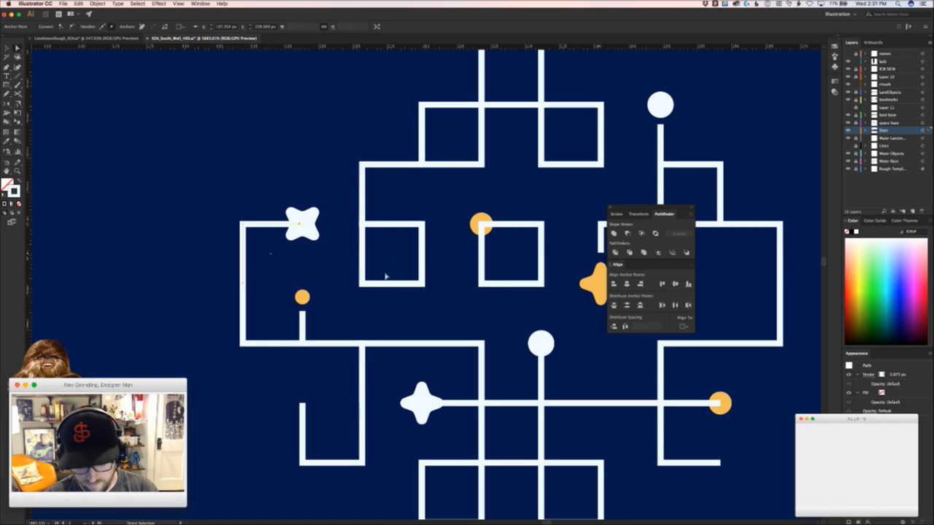
{"action": "left_click", "coordinate": [442, 307]}
{"action": "left_click_drag", "start_coordinate": [481, 293], "coordinate": [294, 292]}
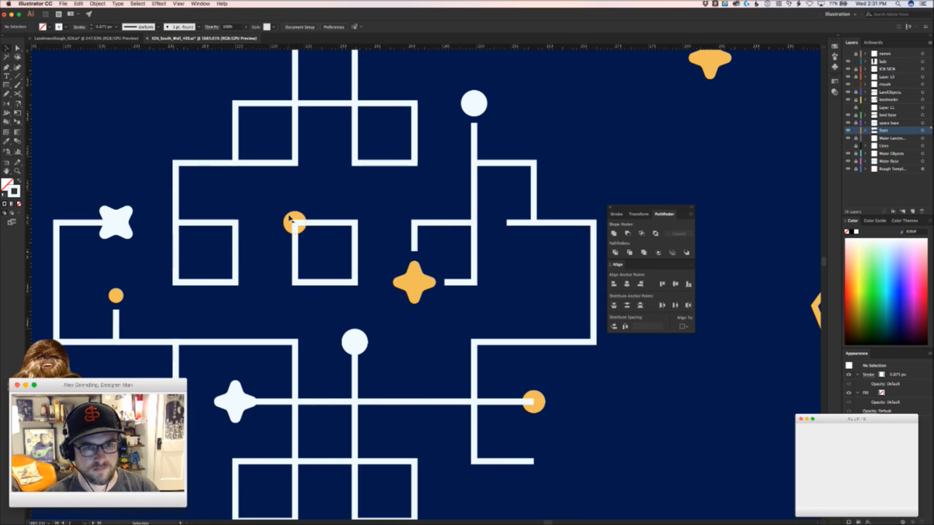
Recolour the orange dot at the corner of the white invader's centre box to match the white dot
{"action": "left_click", "coordinate": [290, 218]}
{"action": "key", "text": "i"}
{"action": "left_click", "coordinate": [471, 105]}
{"action": "key", "text": "v"}
{"action": "left_click", "coordinate": [503, 211]}
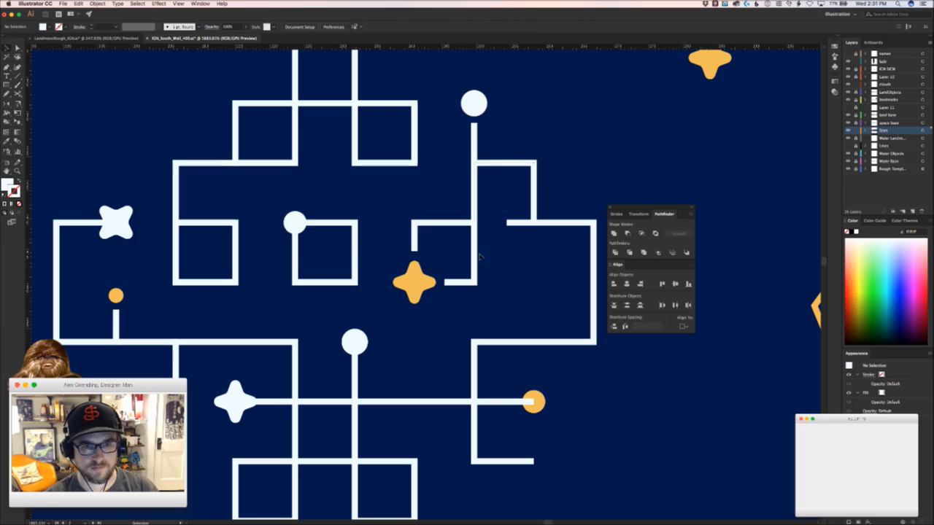
Delete the horizontal segment joining the two lower-left vertical lines of the white invader
{"action": "left_click_drag", "start_coordinate": [432, 323], "coordinate": [292, 396]}
{"action": "left_click", "coordinate": [291, 393]}
{"action": "key", "text": "Delete"}
{"action": "key", "text": "v"}
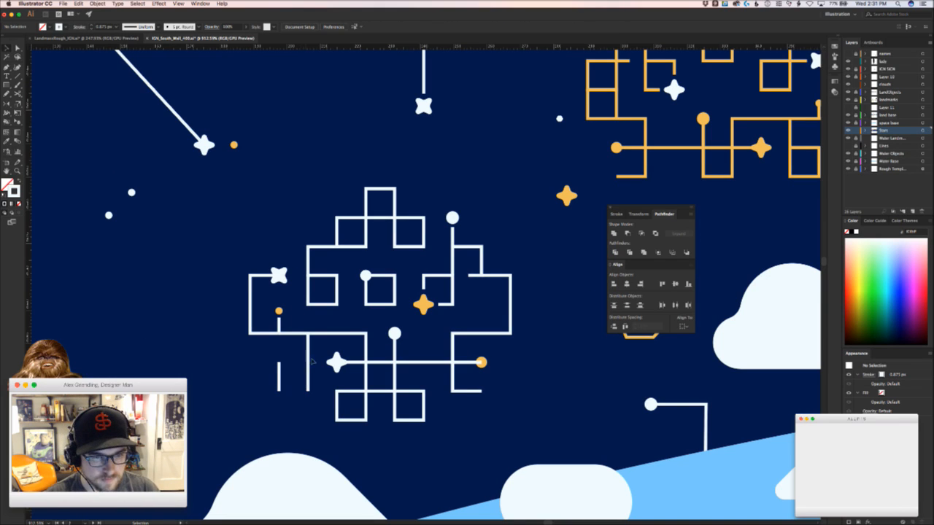
Place a copy of the large white dot at the upper end of the short lower-left vertical line
{"action": "left_click_drag", "start_coordinate": [453, 222], "coordinate": [280, 366]}
{"action": "left_click", "coordinate": [295, 387]}
{"action": "left_click_drag", "start_coordinate": [278, 409], "coordinate": [300, 410]}
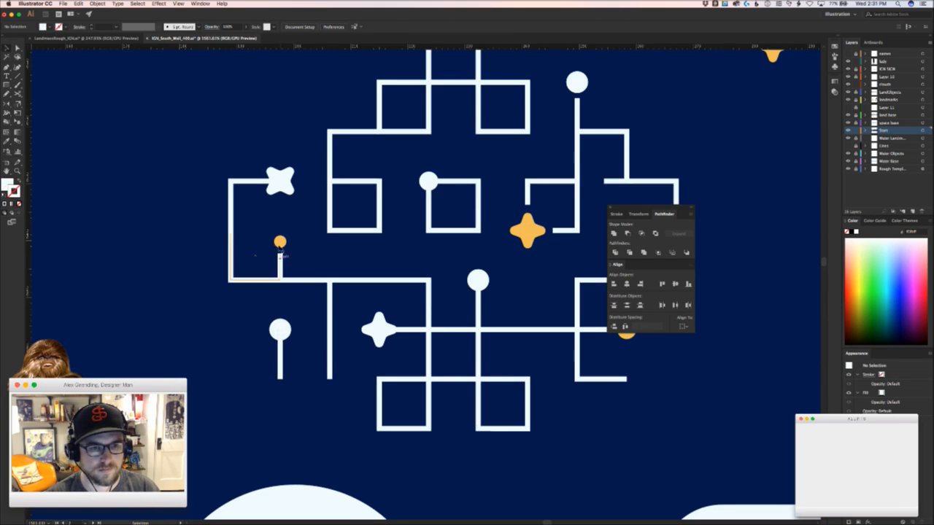
Add white dots to the lower ends of the two lower-left vertical lines, using a smaller dot on the short line
{"action": "left_click_drag", "start_coordinate": [287, 334], "coordinate": [348, 399]}
{"action": "left_click", "coordinate": [357, 403]}
{"action": "left_click_drag", "start_coordinate": [360, 403], "coordinate": [310, 406]}
{"action": "left_click_drag", "start_coordinate": [132, 152], "coordinate": [306, 386]}
{"action": "left_click", "coordinate": [352, 409]}
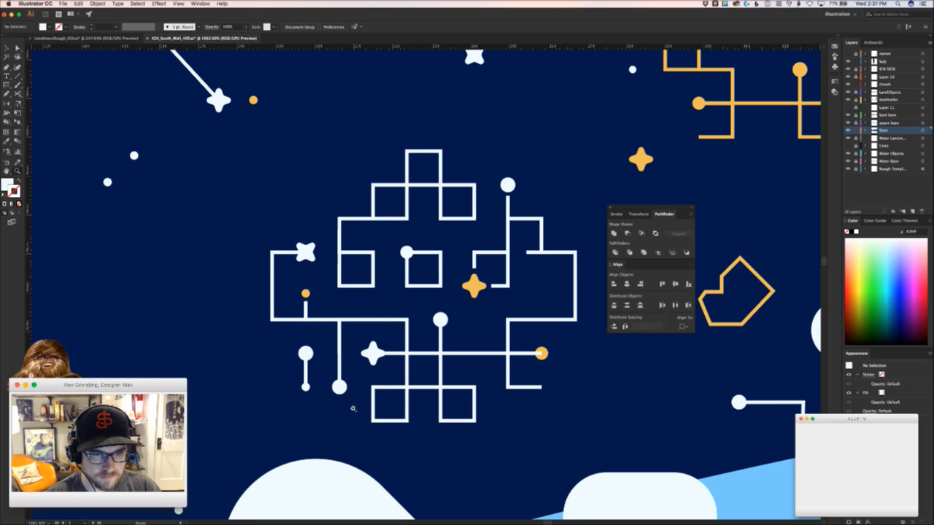
Move the orange dot slightly away from the right end of the white invader's horizontal line, leaving a gap
{"action": "left_click_drag", "start_coordinate": [348, 409], "coordinate": [305, 390]}
{"action": "left_click_drag", "start_coordinate": [363, 381], "coordinate": [412, 355]}
{"action": "key", "text": "a"}
{"action": "key", "text": "v"}
{"action": "left_click", "coordinate": [344, 378]}
{"action": "key", "text": "z"}
{"action": "left_click", "coordinate": [354, 381]}
{"action": "key", "text": "ctrl+z"}
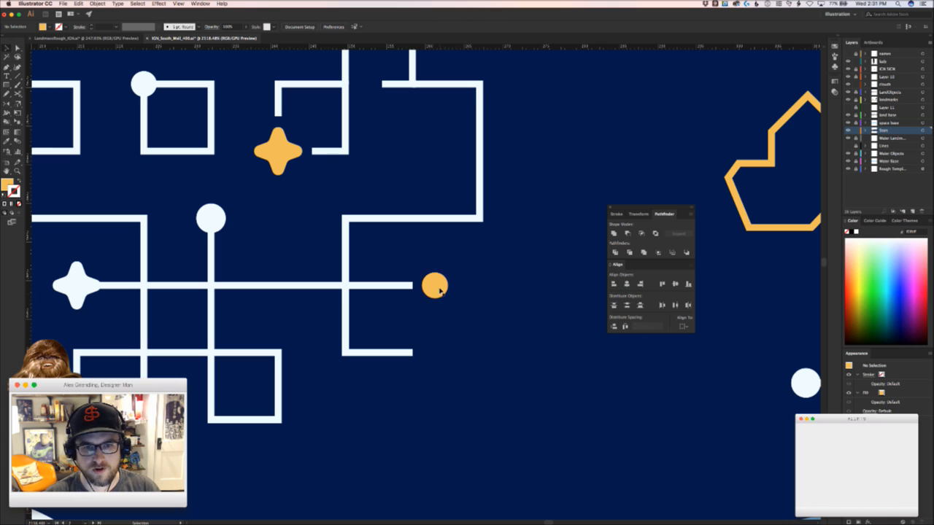
Duplicate the orange dot onto the open end of the lower-right line and recolour the copy white
{"action": "left_click_drag", "start_coordinate": [434, 286], "coordinate": [416, 358]}
{"action": "left_click", "coordinate": [440, 301]}
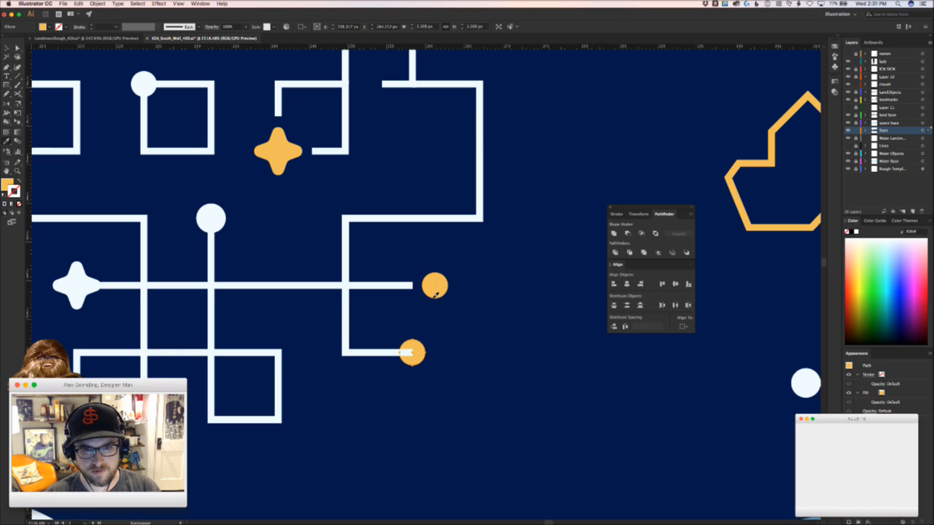
{"action": "left_click", "coordinate": [422, 362]}
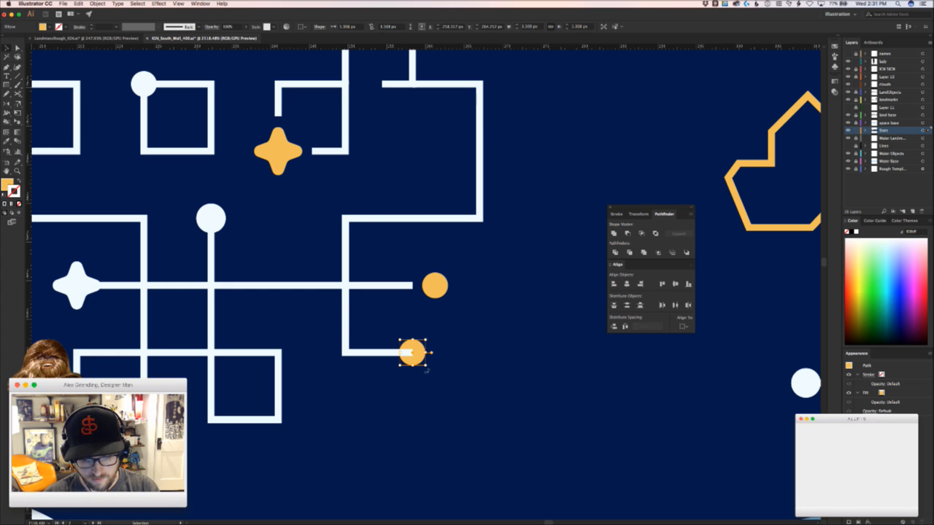
{"action": "left_click", "coordinate": [223, 215]}
{"action": "left_click", "coordinate": [356, 206], "text": "super"}
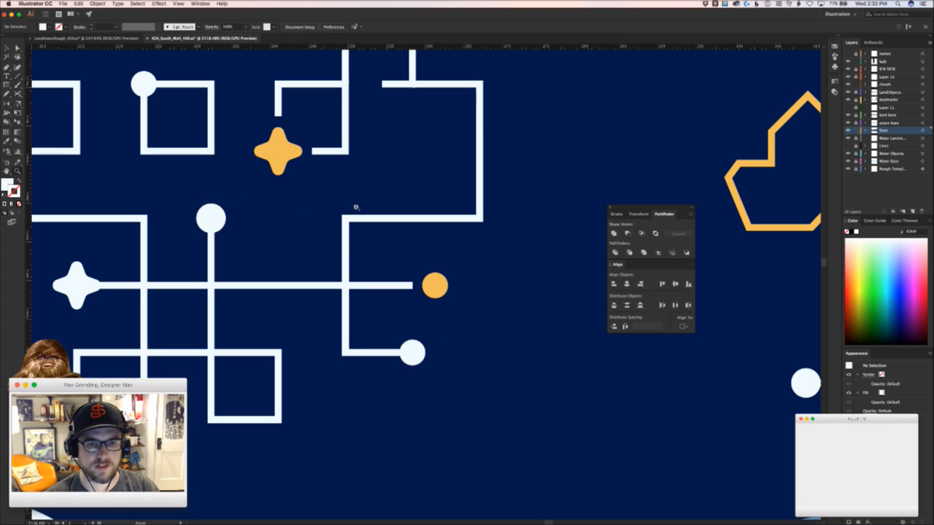
Duplicate the orange polygon constellation with its dots and place it, rotated, in the empty sky left of the white invader
{"action": "left_click_drag", "start_coordinate": [396, 188], "coordinate": [136, 272]}
{"action": "left_click_drag", "start_coordinate": [346, 323], "coordinate": [308, 383]}
{"action": "left_click_drag", "start_coordinate": [366, 306], "coordinate": [355, 391]}
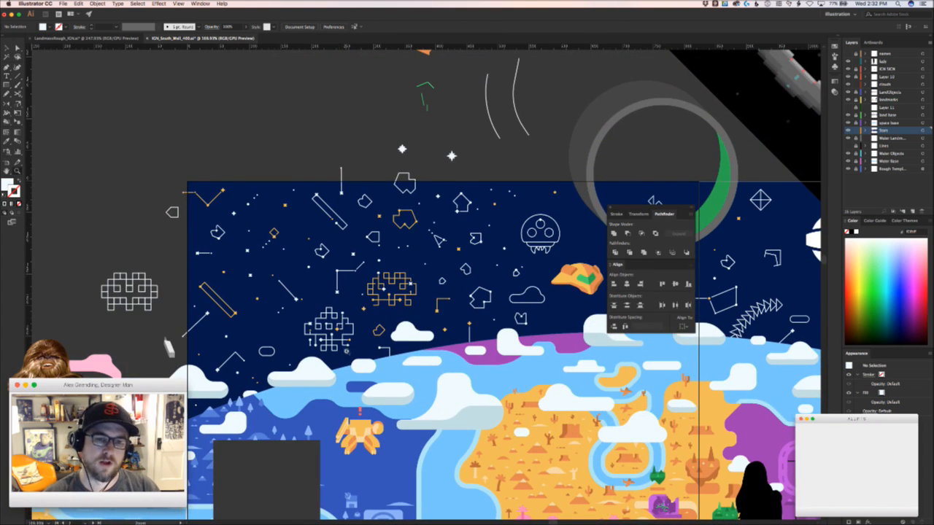
{"action": "left_click_drag", "start_coordinate": [346, 351], "coordinate": [320, 267]}
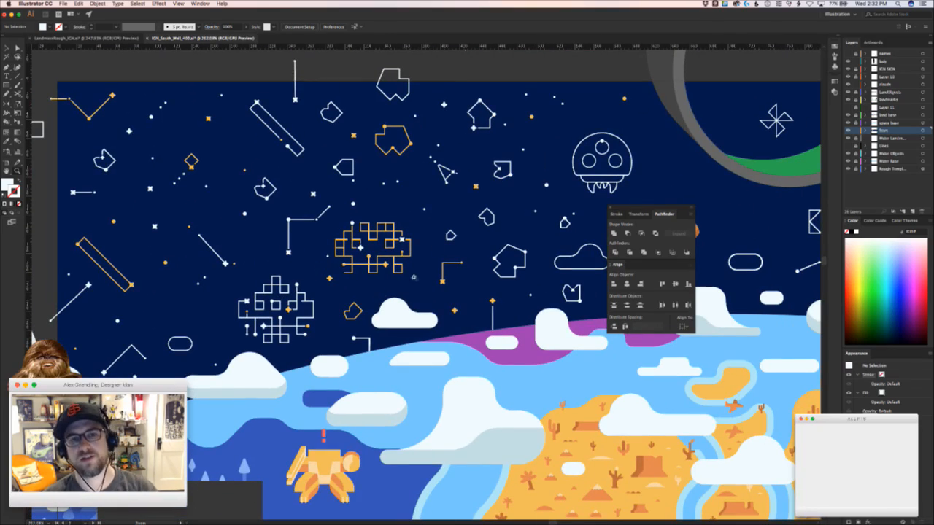
{"action": "left_click_drag", "start_coordinate": [31, 334], "coordinate": [156, 357]}
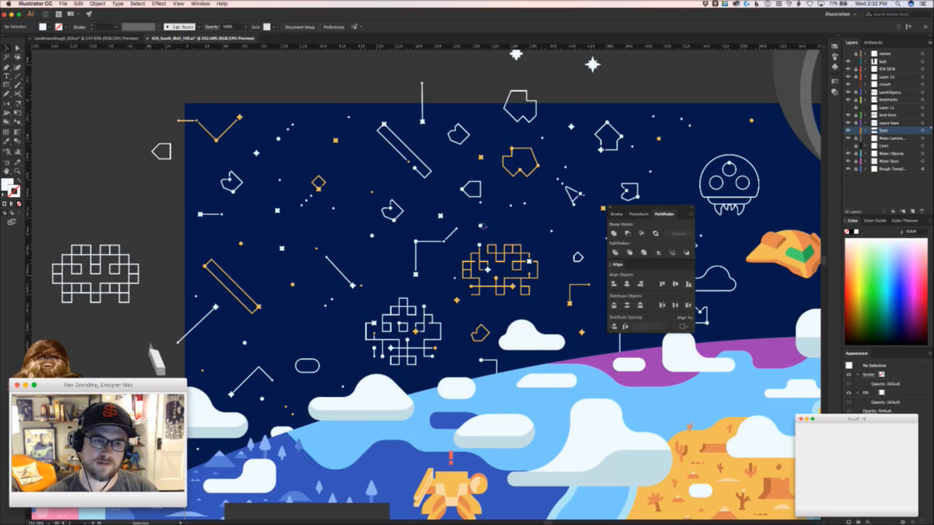
{"action": "left_click_drag", "start_coordinate": [519, 166], "coordinate": [337, 343]}
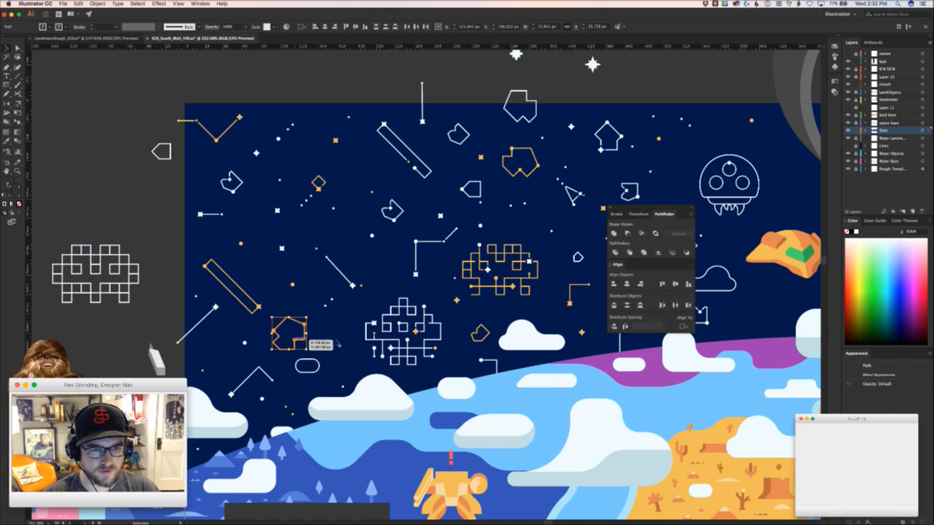
{"action": "scroll", "coordinate": [338, 343], "scroll_direction": "up", "scroll_amount": 5}
{"action": "scroll", "coordinate": [505, 269], "scroll_direction": "right", "scroll_amount": 2}
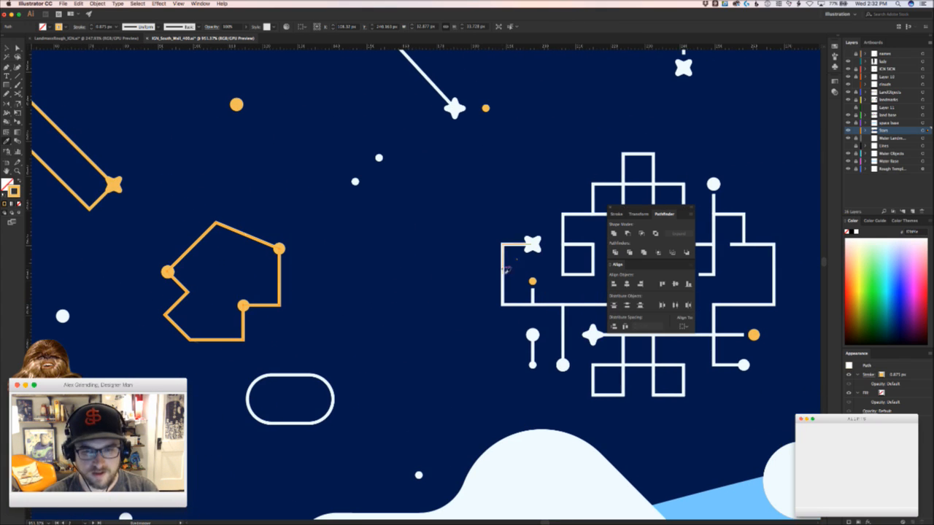
Recolour the copied polygon constellation white, matching its outline to the invader's line and its dots to a white star dot
{"action": "left_click", "coordinate": [502, 261]}
{"action": "key", "text": "v"}
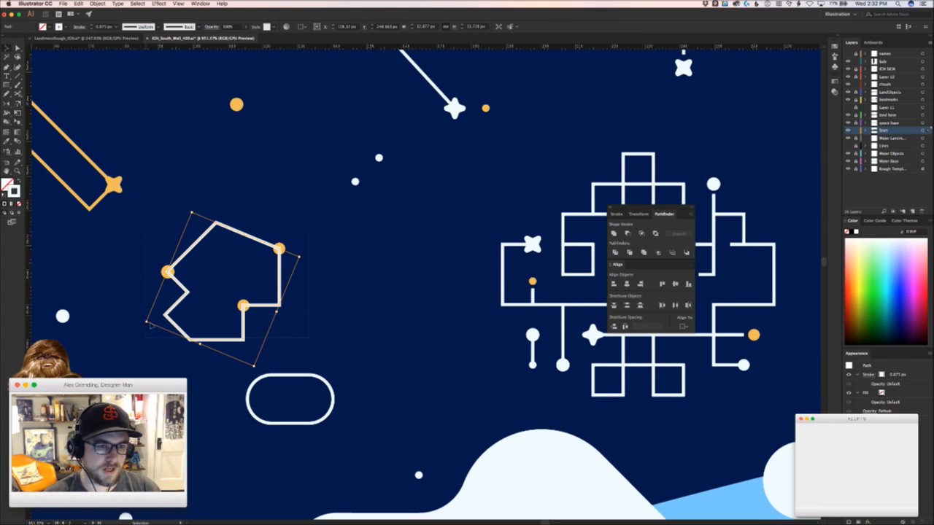
{"action": "left_click_drag", "start_coordinate": [149, 323], "coordinate": [146, 337]}
{"action": "left_click_drag", "start_coordinate": [255, 200], "coordinate": [218, 250], "text": "shift"}
{"action": "key", "text": "i"}
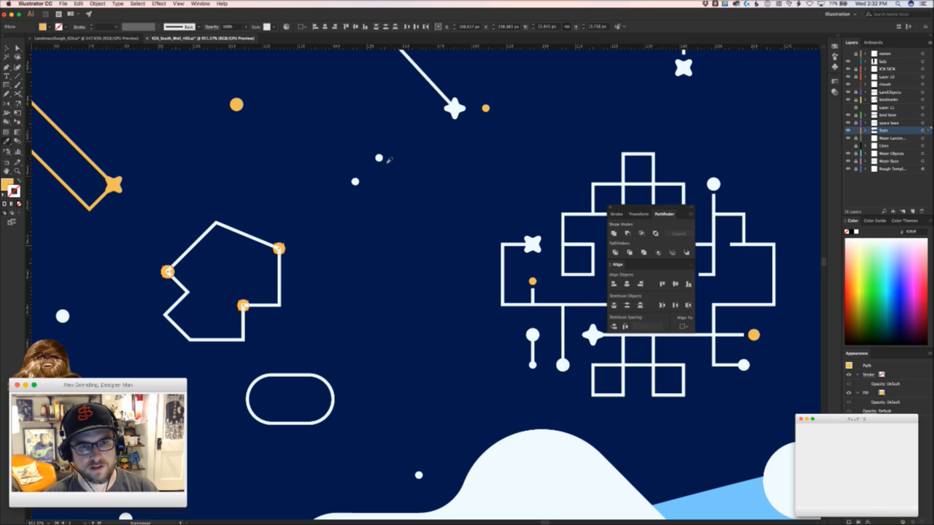
{"action": "left_click", "coordinate": [380, 159]}
{"action": "key", "text": "v"}
{"action": "left_click", "coordinate": [387, 241]}
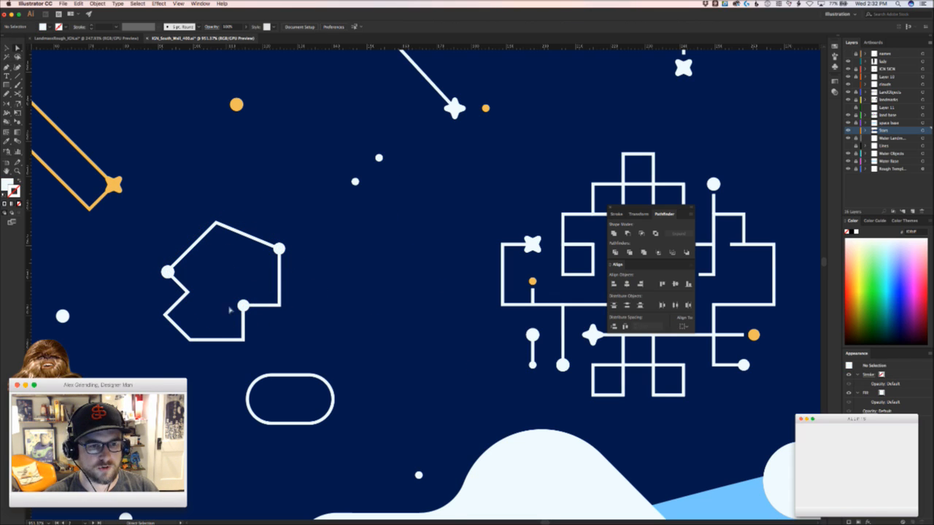
Move the dot from the copied polygon's inner corner to its lower-right corner
{"action": "left_click_drag", "start_coordinate": [243, 308], "coordinate": [289, 300]}
{"action": "left_click", "coordinate": [275, 344]}
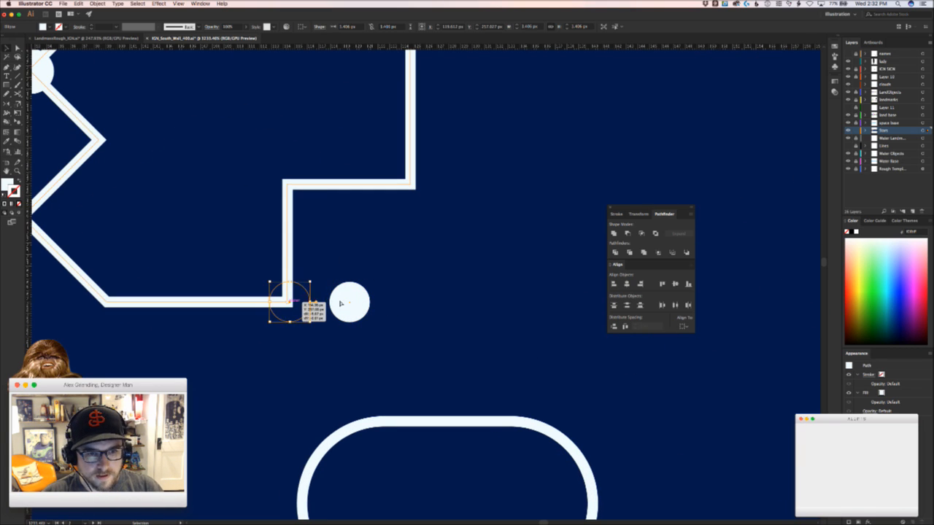
{"action": "left_click", "coordinate": [372, 294]}
{"action": "left_click_drag", "start_coordinate": [372, 293], "coordinate": [229, 321], "text": "super"}
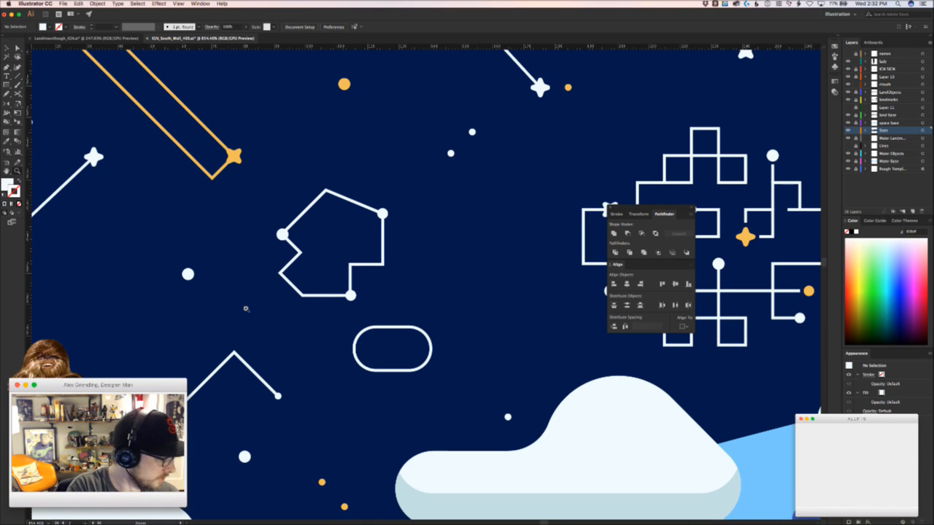
Look over the land regions of the wall illustration, from the green castle area to the pink skate park and blue helipad
{"action": "left_click_drag", "start_coordinate": [499, 345], "coordinate": [454, 200]}
{"action": "left_click_drag", "start_coordinate": [439, 350], "coordinate": [332, 400]}
{"action": "left_click_drag", "start_coordinate": [332, 400], "coordinate": [465, 249]}
{"action": "left_click_drag", "start_coordinate": [73, 198], "coordinate": [502, 279]}
{"action": "left_click_drag", "start_coordinate": [412, 372], "coordinate": [338, 369]}
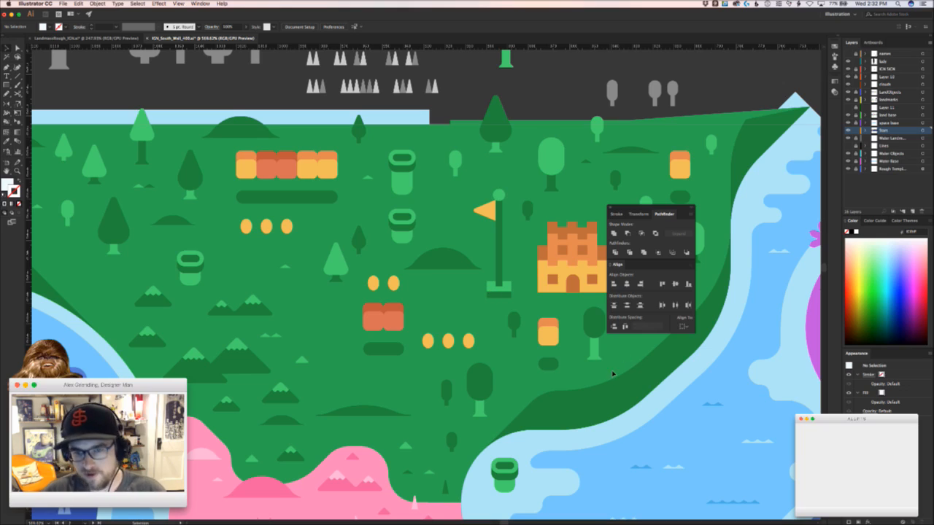
{"action": "left_click_drag", "start_coordinate": [528, 302], "coordinate": [408, 318]}
{"action": "left_click_drag", "start_coordinate": [595, 365], "coordinate": [171, 327]}
{"action": "left_click_drag", "start_coordinate": [399, 330], "coordinate": [523, 312]}
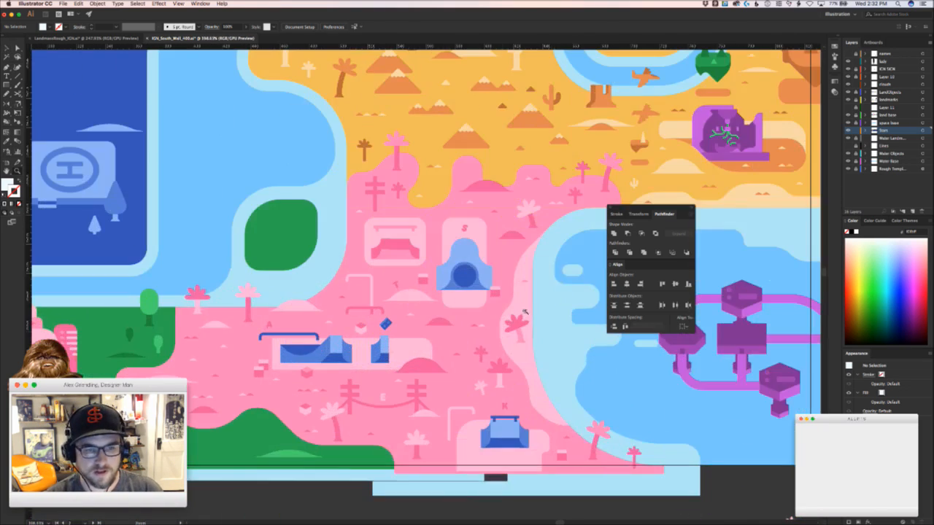
{"action": "left_click_drag", "start_coordinate": [452, 315], "coordinate": [500, 329]}
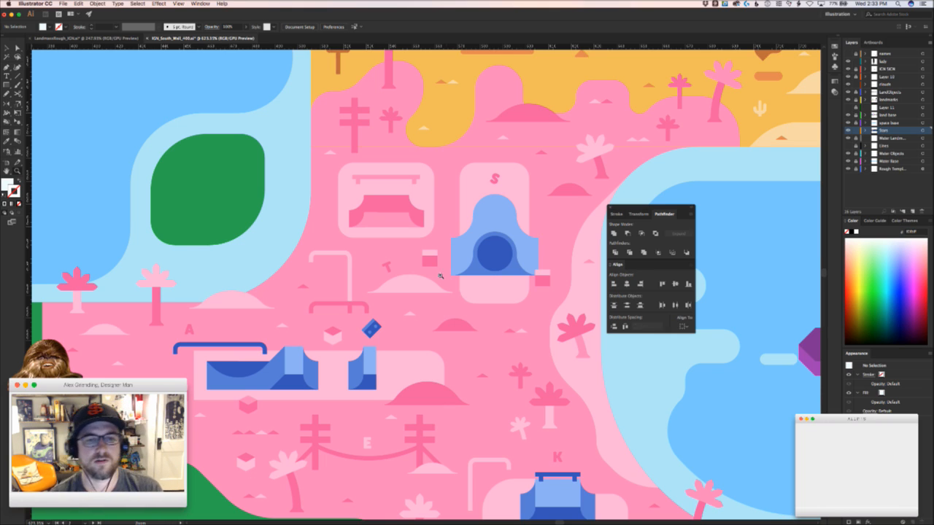
{"action": "key", "text": "v"}
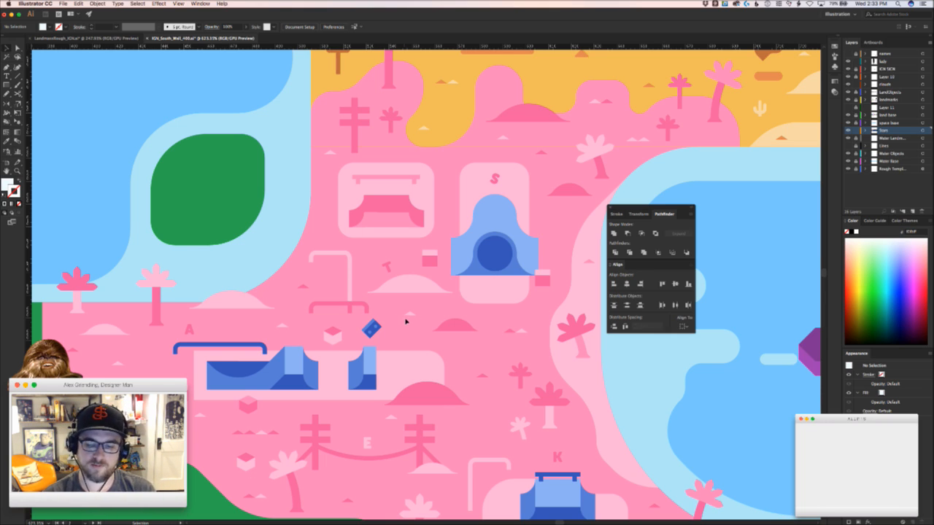
{"action": "left_click_drag", "start_coordinate": [226, 333], "coordinate": [611, 432]}
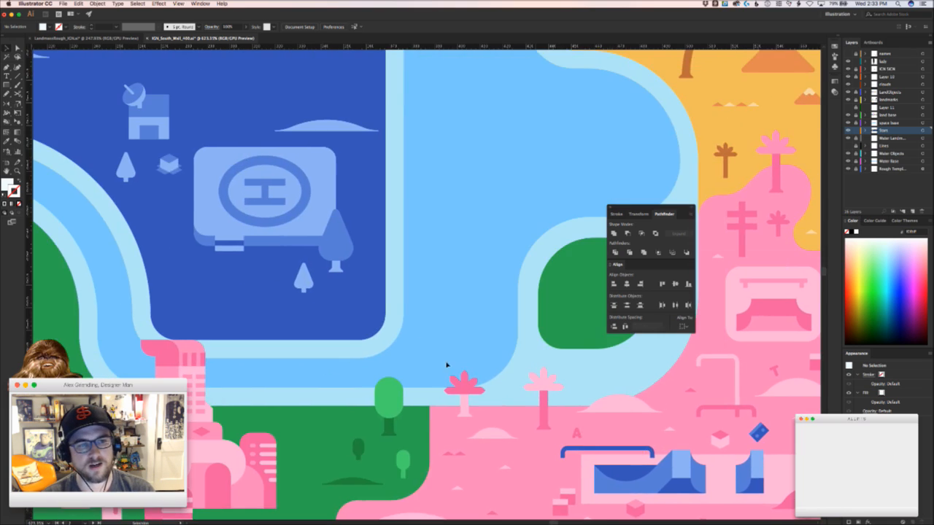
{"action": "left_click_drag", "start_coordinate": [445, 364], "coordinate": [331, 344]}
{"action": "left_click_drag", "start_coordinate": [332, 344], "coordinate": [773, 478]}
{"action": "left_click_drag", "start_coordinate": [112, 332], "coordinate": [482, 368]}
{"action": "scroll", "coordinate": [398, 363], "scroll_direction": "up", "scroll_amount": 4}
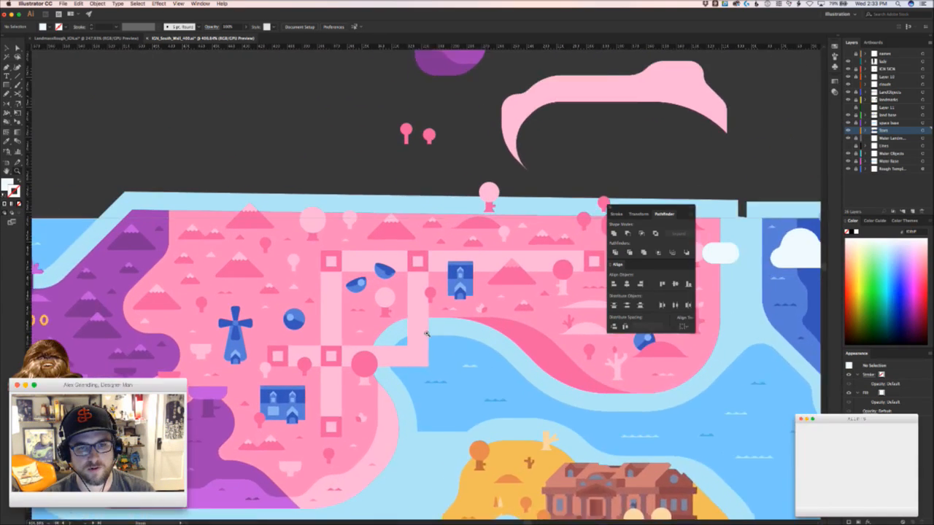
Hide the panels and view the whole wall illustration from the islands across to the night sky
{"action": "key", "text": "Tab"}
{"action": "scroll", "coordinate": [373, 310], "scroll_direction": "up", "scroll_amount": 2}
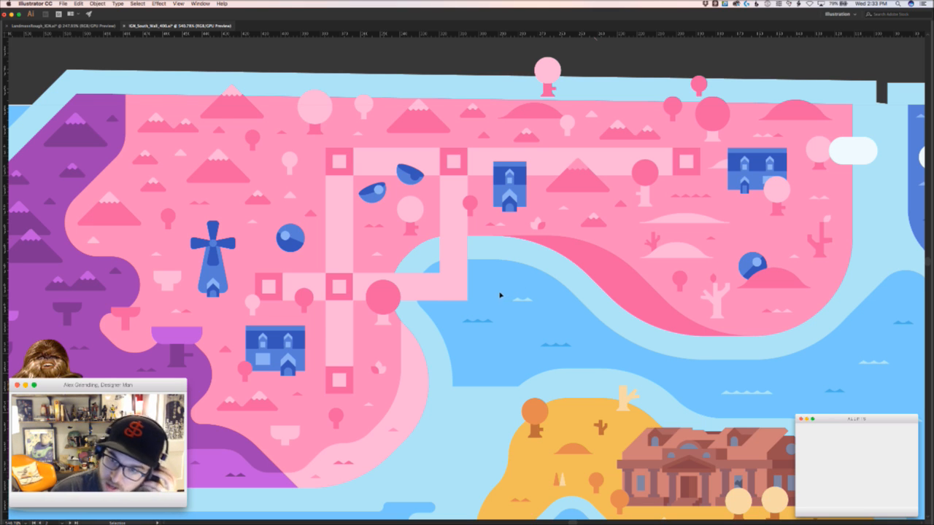
{"action": "scroll", "coordinate": [500, 264], "scroll_direction": "down", "scroll_amount": 10}
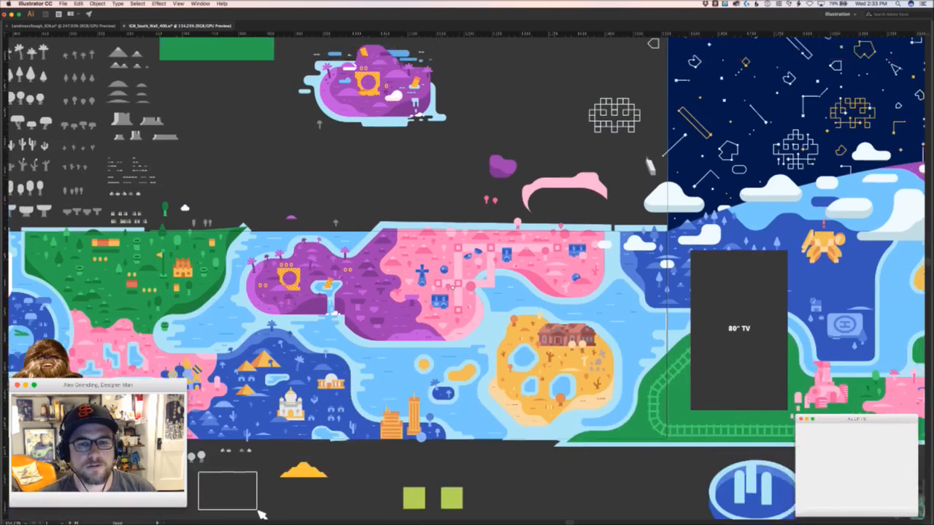
{"action": "left_click_drag", "start_coordinate": [503, 229], "coordinate": [466, 407]}
{"action": "scroll", "coordinate": [523, 291], "scroll_direction": "right", "scroll_amount": 15}
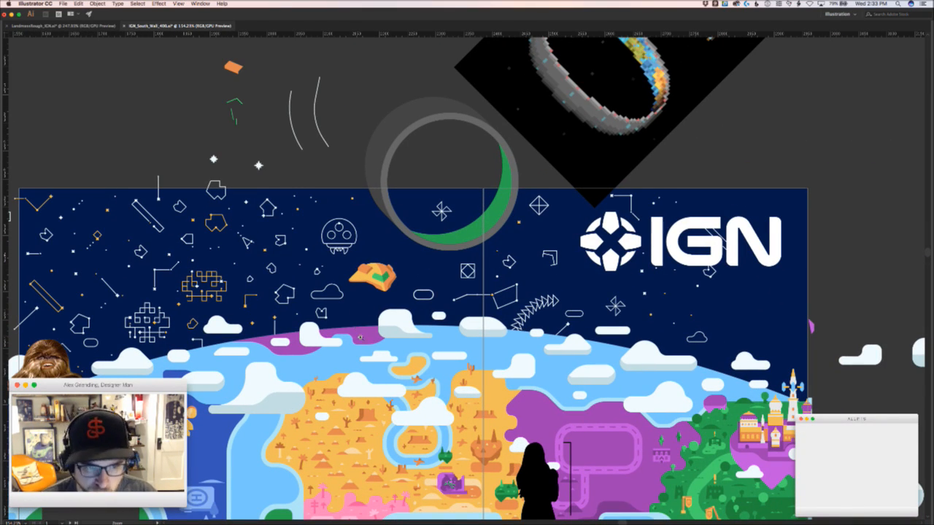
Move the white capsule outline slightly lower, beneath the white polygon constellation
{"action": "mouse_move", "coordinate": [300, 344]}
{"action": "left_mouse_down"}
{"action": "mouse_move", "coordinate": [325, 343]}
{"action": "mouse_move", "coordinate": [305, 344]}
{"action": "left_mouse_up"}
{"action": "left_click_drag", "start_coordinate": [109, 335], "coordinate": [274, 286]}
{"action": "left_click_drag", "start_coordinate": [274, 286], "coordinate": [364, 286]}
{"action": "left_click_drag", "start_coordinate": [250, 303], "coordinate": [256, 322]}
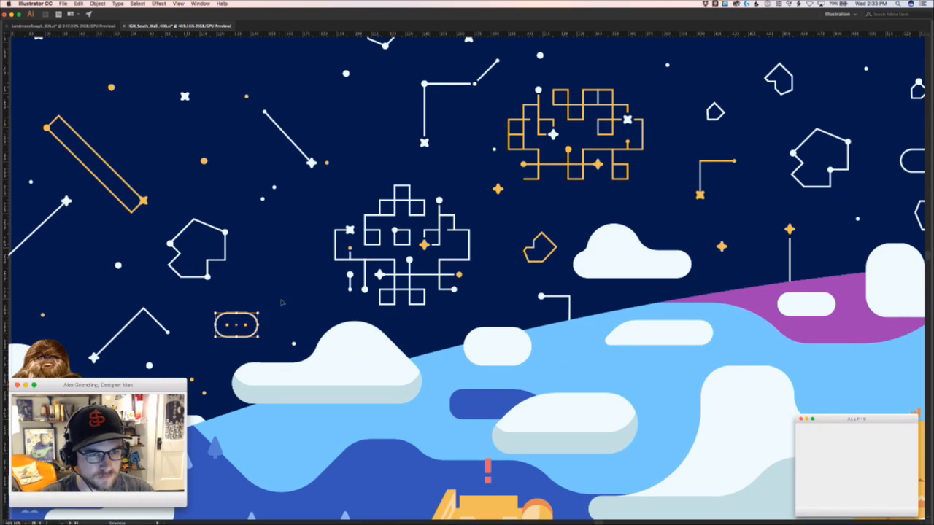
{"action": "left_click", "coordinate": [296, 293]}
Place a copy of the white star dot in the empty sky between the white polygon constellation and the white invader
{"action": "scroll", "coordinate": [295, 293], "scroll_direction": "up", "scroll_amount": 3}
{"action": "left_click_drag", "start_coordinate": [252, 271], "coordinate": [244, 279]}
{"action": "scroll", "coordinate": [469, 263], "scroll_direction": "up", "scroll_amount": 3}
{"action": "scroll", "coordinate": [469, 263], "scroll_direction": "left", "scroll_amount": 1}
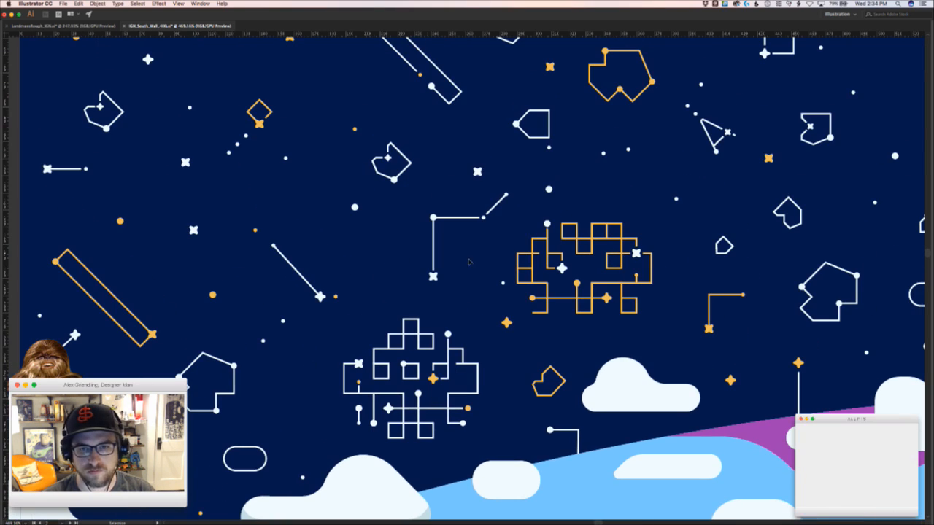
{"action": "left_click_drag", "start_coordinate": [549, 188], "coordinate": [295, 413]}
{"action": "left_click_drag", "start_coordinate": [293, 352], "coordinate": [356, 334]}
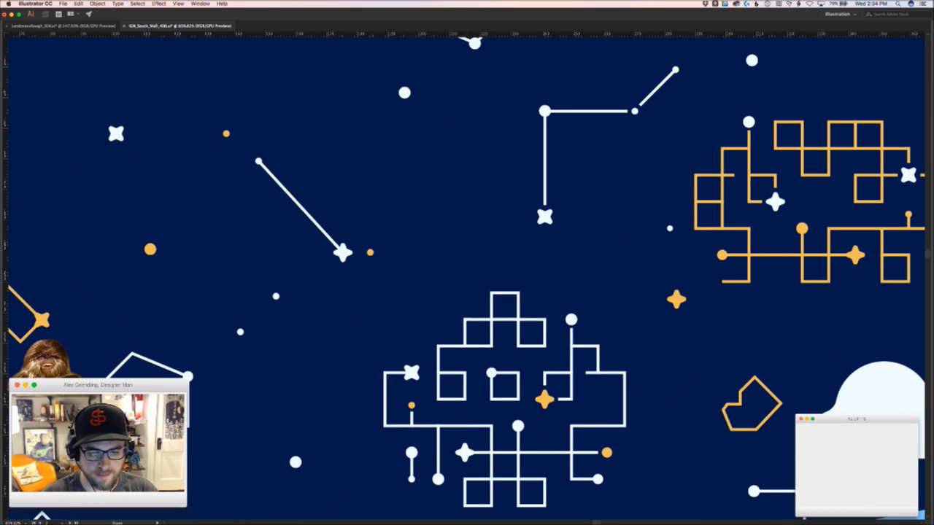
{"action": "key", "text": "super+Tab"}
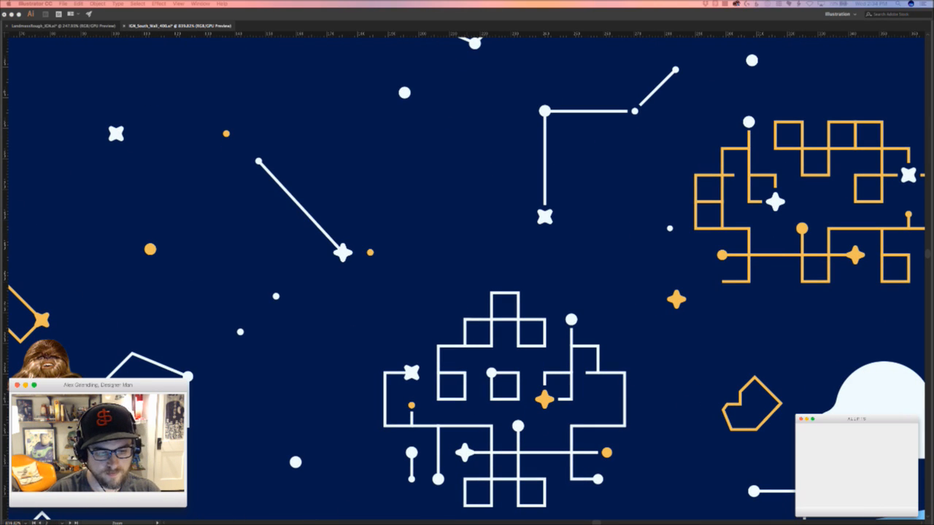
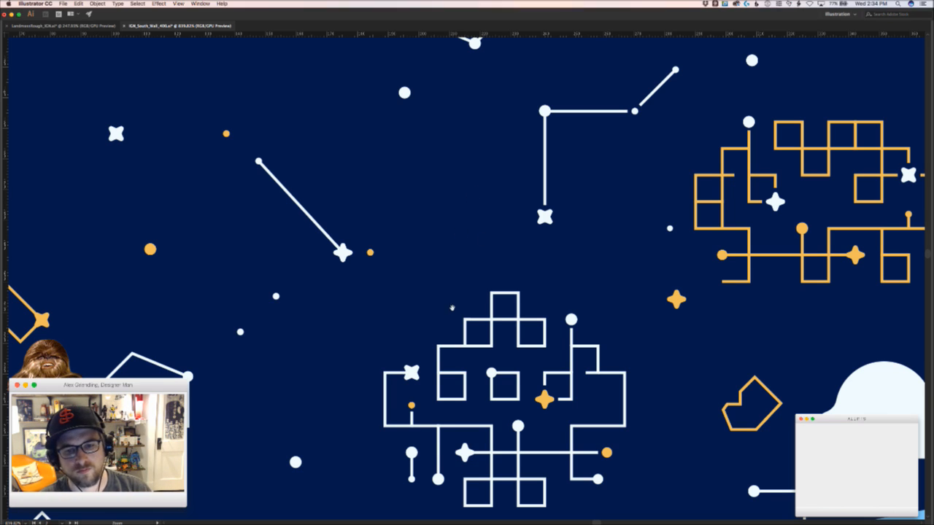
{"action": "scroll", "coordinate": [485, 251], "scroll_direction": "down", "scroll_amount": 5}
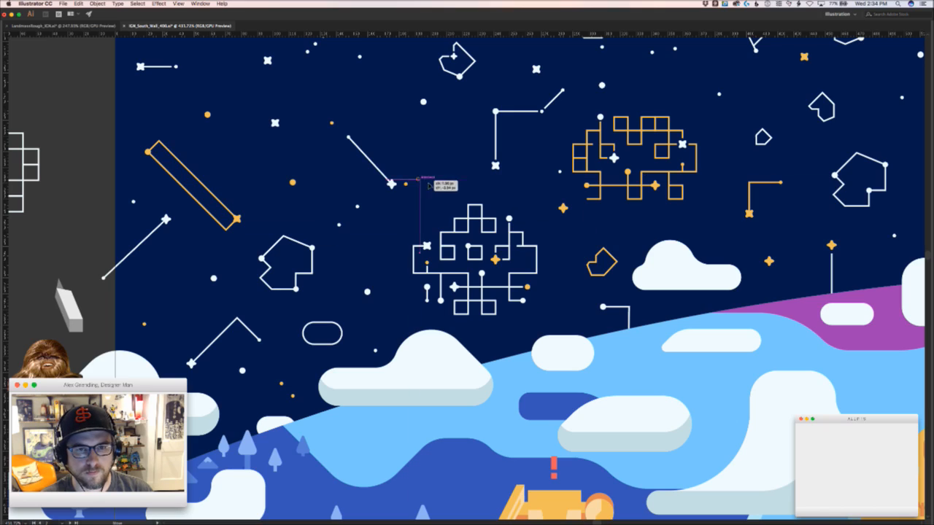
Nudge the small white dot above the cloud upward and move the small orange dot farther right of the white diagonal line's star
{"action": "scroll", "coordinate": [364, 328], "scroll_direction": "up", "scroll_amount": 3}
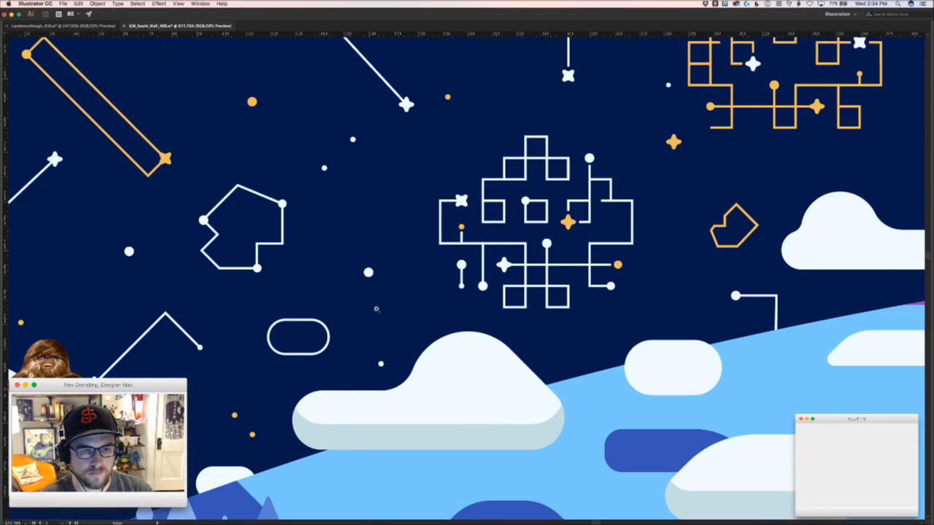
{"action": "left_click_drag", "start_coordinate": [378, 309], "coordinate": [306, 313]}
{"action": "left_click_drag", "start_coordinate": [381, 311], "coordinate": [415, 326]}
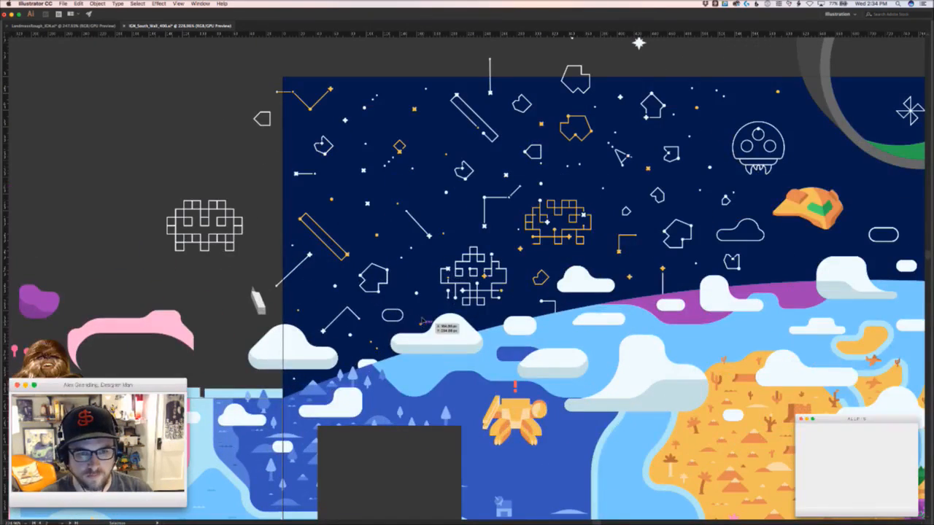
{"action": "left_click_drag", "start_coordinate": [542, 274], "coordinate": [395, 305]}
{"action": "left_click_drag", "start_coordinate": [502, 322], "coordinate": [527, 326]}
{"action": "left_click_drag", "start_coordinate": [401, 286], "coordinate": [360, 318]}
{"action": "left_click_drag", "start_coordinate": [277, 278], "coordinate": [291, 277]}
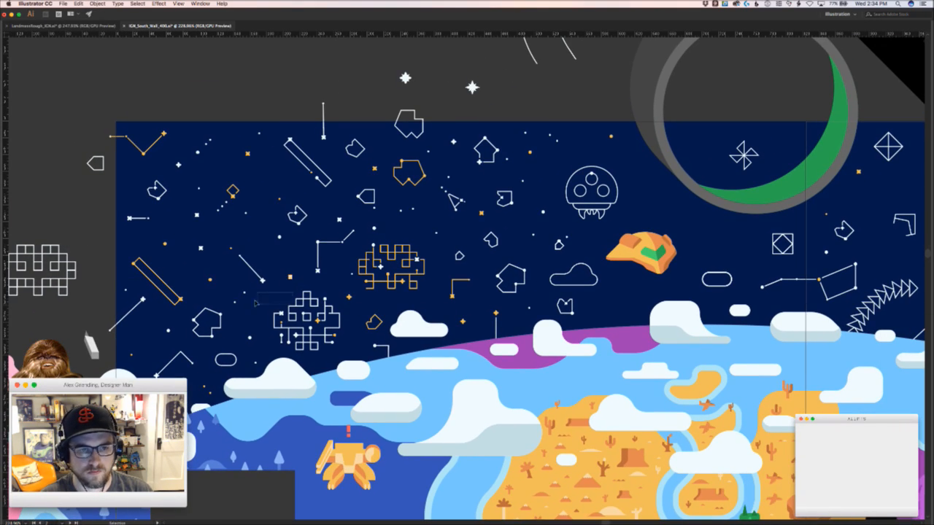
Move the star end of the white diagonal line down and right toward the white invader, lengthening the line
{"action": "left_click_drag", "start_coordinate": [249, 307], "coordinate": [372, 290]}
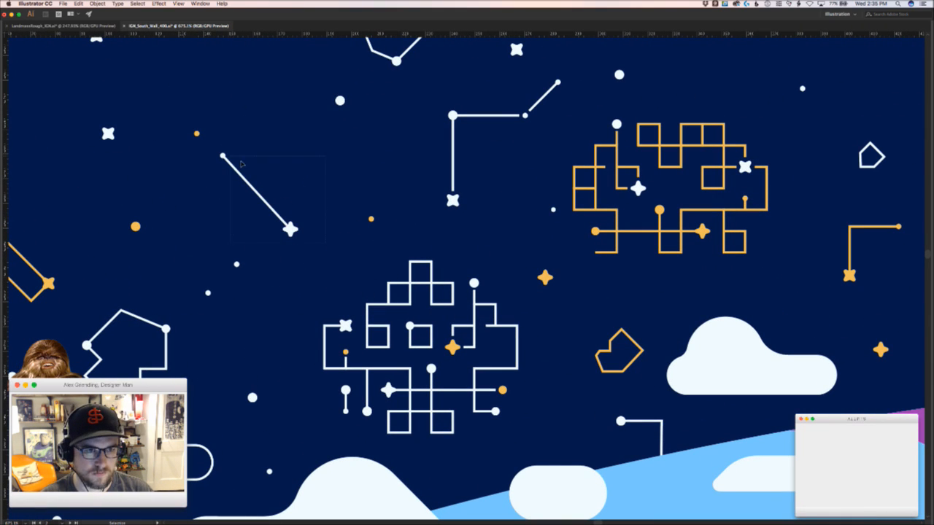
{"action": "key", "text": "a"}
{"action": "left_click", "coordinate": [290, 229]}
{"action": "left_click_drag", "start_coordinate": [340, 277], "coordinate": [343, 280]}
{"action": "key", "text": "super+z"}
{"action": "left_click_drag", "start_coordinate": [285, 249], "coordinate": [341, 239]}
{"action": "left_click_drag", "start_coordinate": [344, 175], "coordinate": [260, 246]}
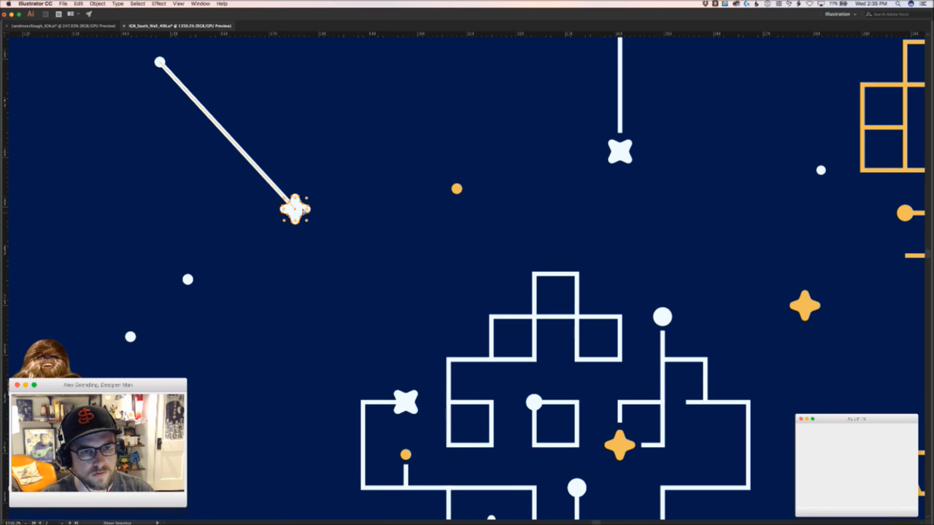
{"action": "left_click_drag", "start_coordinate": [299, 212], "coordinate": [412, 317]}
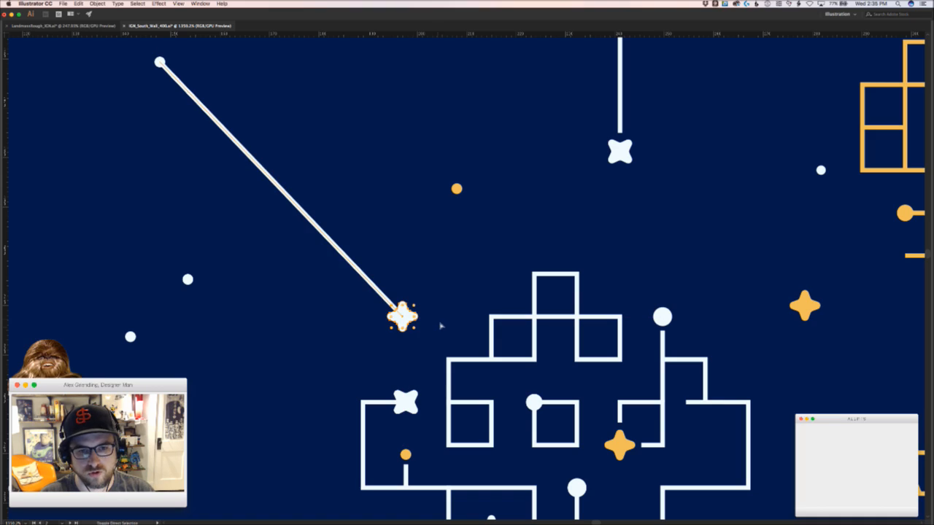
Shift the dot end of the white diagonal line right and down toward its star, shortening the line
{"action": "key", "text": "super+0"}
{"action": "left_click_drag", "start_coordinate": [190, 358], "coordinate": [399, 295]}
{"action": "key", "text": "a"}
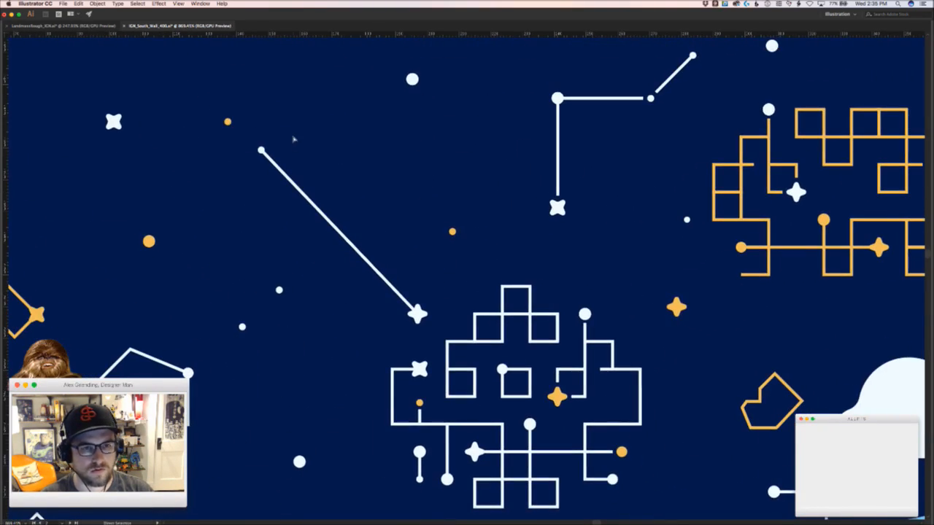
{"action": "left_click", "coordinate": [264, 152]}
{"action": "key", "text": "shift+Right"}
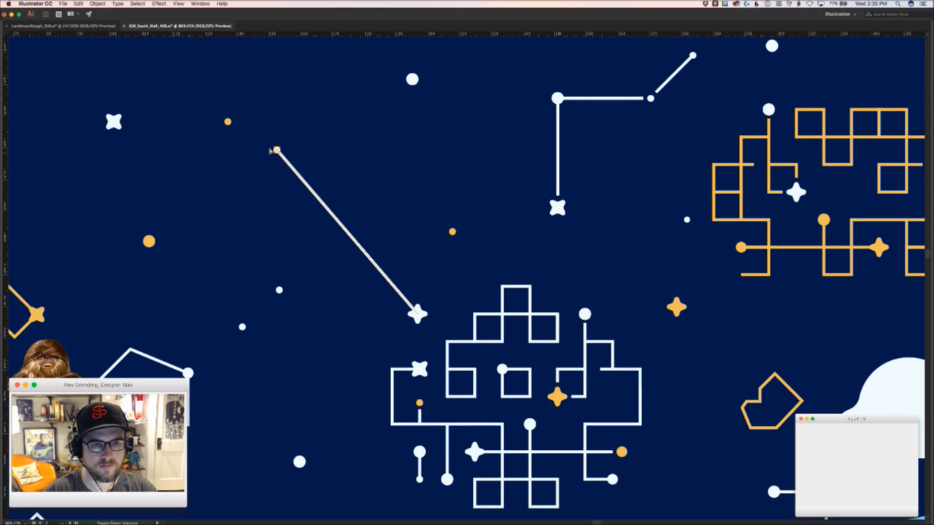
{"action": "key", "text": "shift+Down"}
{"action": "key", "text": "shift+Right"}
{"action": "key", "text": "shift+Down"}
{"action": "key", "text": "shift+Right"}
{"action": "key", "text": "shift+Down"}
{"action": "key", "text": "shift+Right"}
{"action": "key", "text": "shift+Down"}
{"action": "key", "text": "shift+Down"}
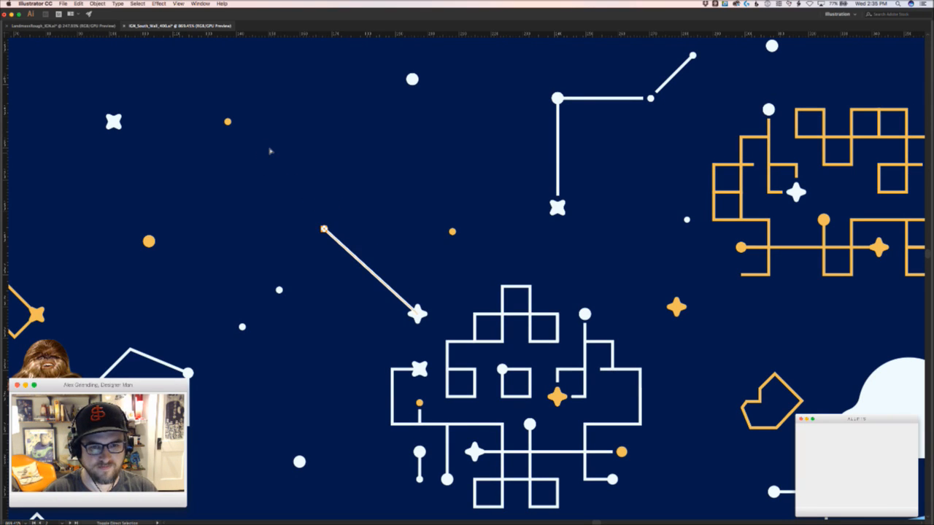
{"action": "key", "text": "v"}
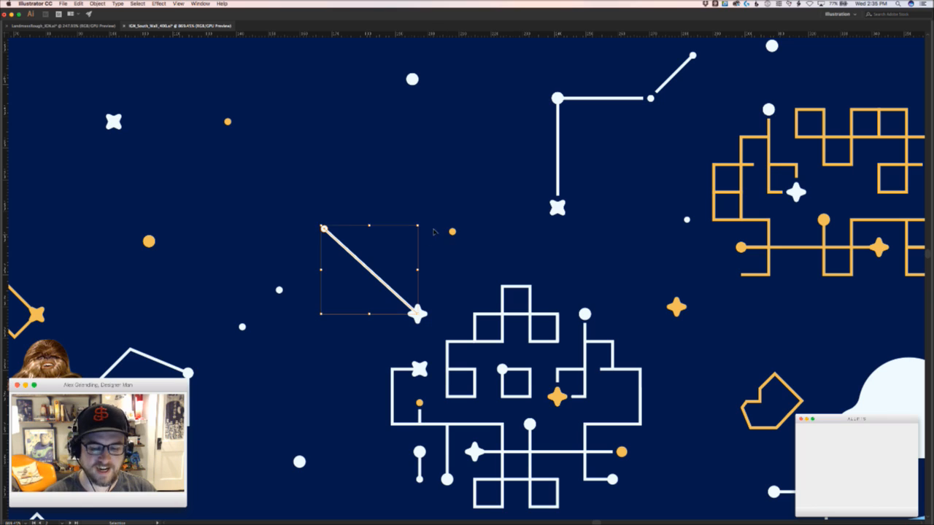
{"action": "left_click", "coordinate": [431, 240]}
Undo and redo the last nudges of the diagonal line's dot end to compare its positions
{"action": "key", "text": "space"}
{"action": "left_click_drag", "start_coordinate": [435, 274], "coordinate": [390, 288]}
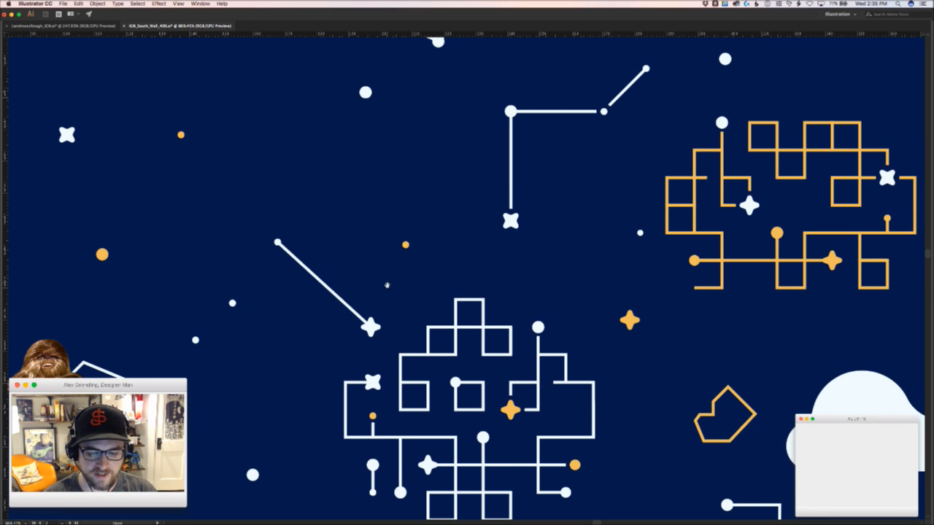
{"action": "key", "text": "super+z"}
{"action": "key", "text": "super+z"}
{"action": "key", "text": "super+shift+z"}
{"action": "key", "text": "super+shift+z"}
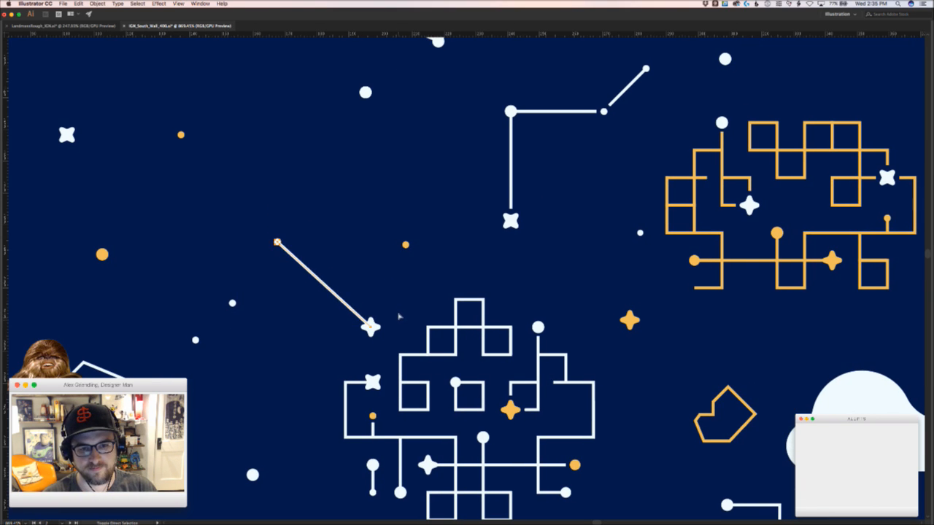
{"action": "key", "text": "super+z"}
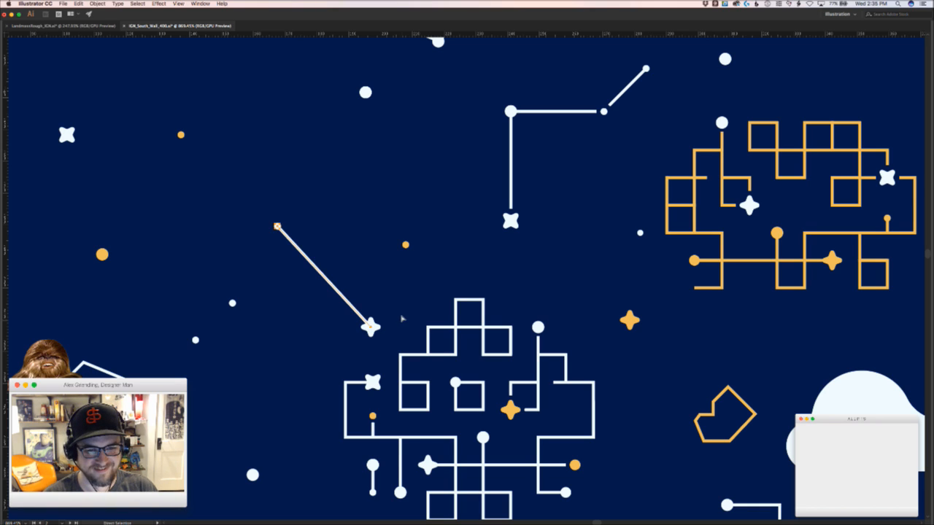
{"action": "key", "text": "super+shift+z"}
{"action": "key", "text": "v"}
{"action": "left_click", "coordinate": [407, 304]}
Show the panels and draw a horizontal line from the diagonal line's star to the white invader's upper block, matching the invader's stroke
{"action": "key", "text": "super+space"}
{"action": "left_click_drag", "start_coordinate": [403, 310], "coordinate": [433, 203]}
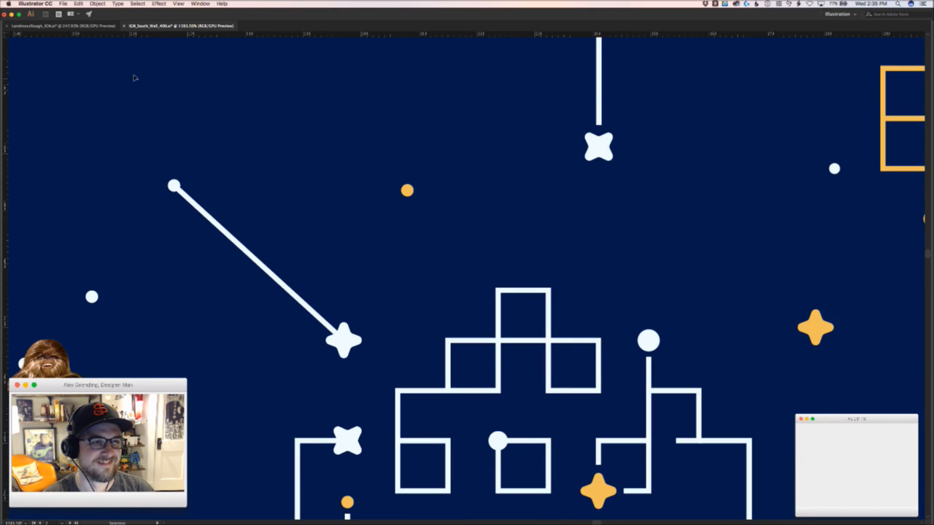
{"action": "key", "text": "Tab"}
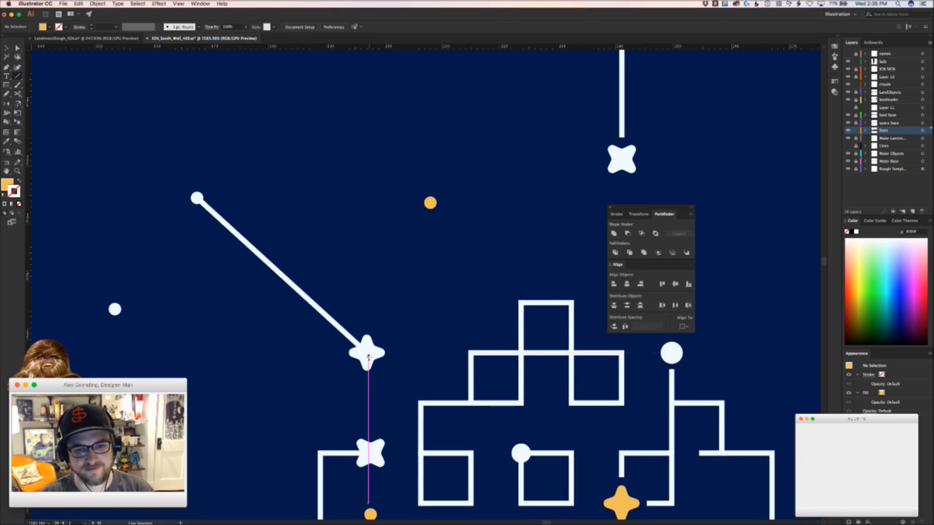
{"action": "left_click_drag", "start_coordinate": [369, 353], "coordinate": [471, 353]}
{"action": "key", "text": "v"}
{"action": "key", "text": "i"}
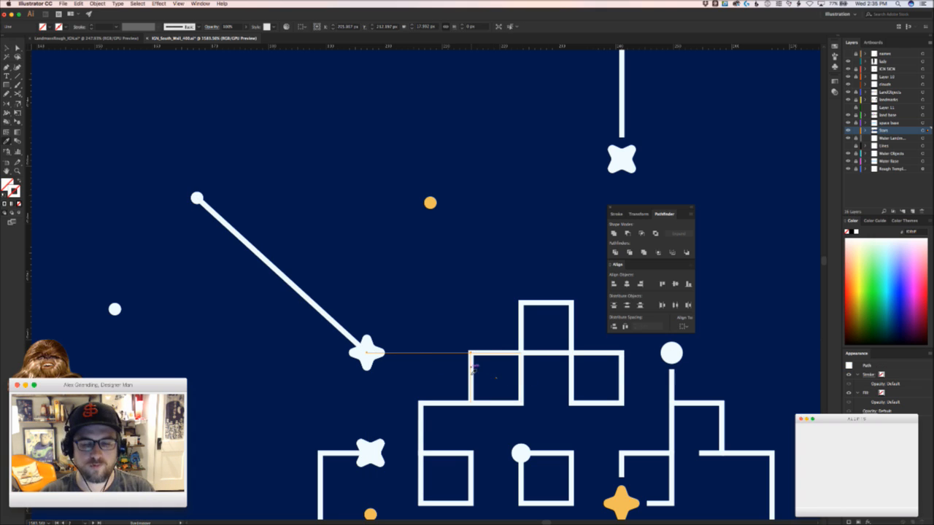
{"action": "left_click", "coordinate": [471, 377]}
{"action": "key", "text": "v"}
{"action": "left_click", "coordinate": [436, 377]}
Check up close how the new horizontal line meets the star and the corner of the white invader
{"action": "key", "text": "z"}
{"action": "mouse_move", "coordinate": [435, 378]}
{"action": "left_mouse_down"}
{"action": "mouse_move", "coordinate": [394, 382]}
{"action": "mouse_move", "coordinate": [253, 267]}
{"action": "mouse_move", "coordinate": [250, 215]}
{"action": "left_mouse_up"}
{"action": "key", "text": "v"}
{"action": "scroll", "coordinate": [446, 357], "scroll_direction": "up", "scroll_amount": 5}
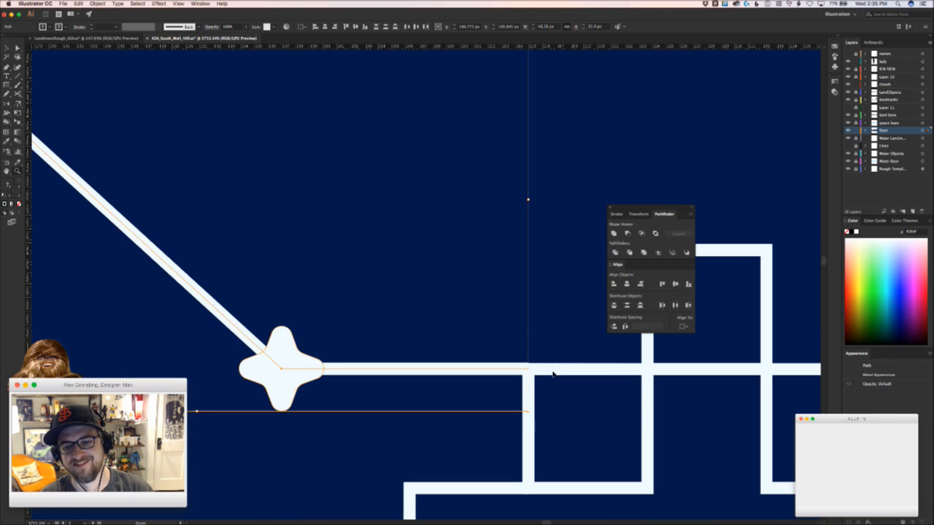
{"action": "mouse_move", "coordinate": [528, 369]}
{"action": "left_mouse_down"}
{"action": "mouse_move", "coordinate": [483, 344]}
{"action": "mouse_move", "coordinate": [529, 368]}
{"action": "left_mouse_up"}
{"action": "scroll", "coordinate": [438, 413], "scroll_direction": "down", "scroll_amount": 10}
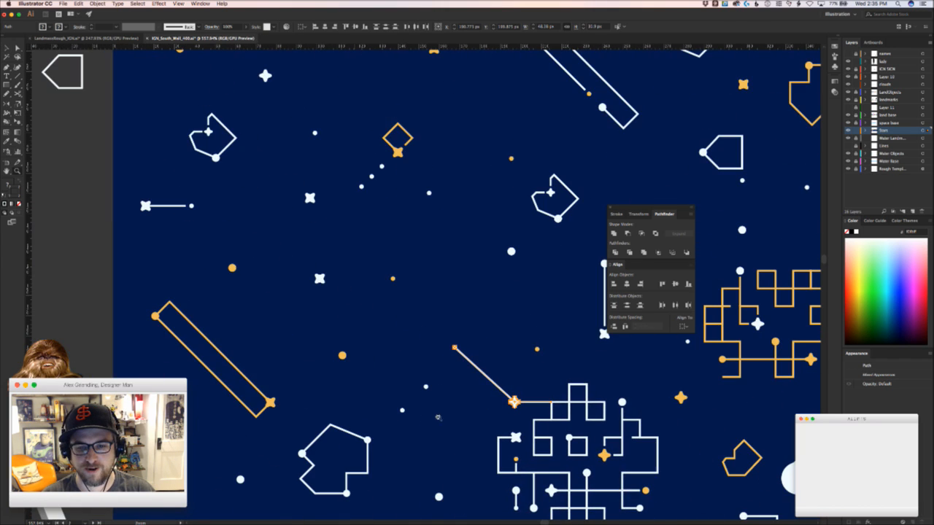
{"action": "left_click", "coordinate": [466, 427]}
Move the small orange dot above the white invader down, closer to the connecting line
{"action": "scroll", "coordinate": [466, 427], "scroll_direction": "down", "scroll_amount": 4}
{"action": "scroll", "coordinate": [361, 285], "scroll_direction": "up", "scroll_amount": 2}
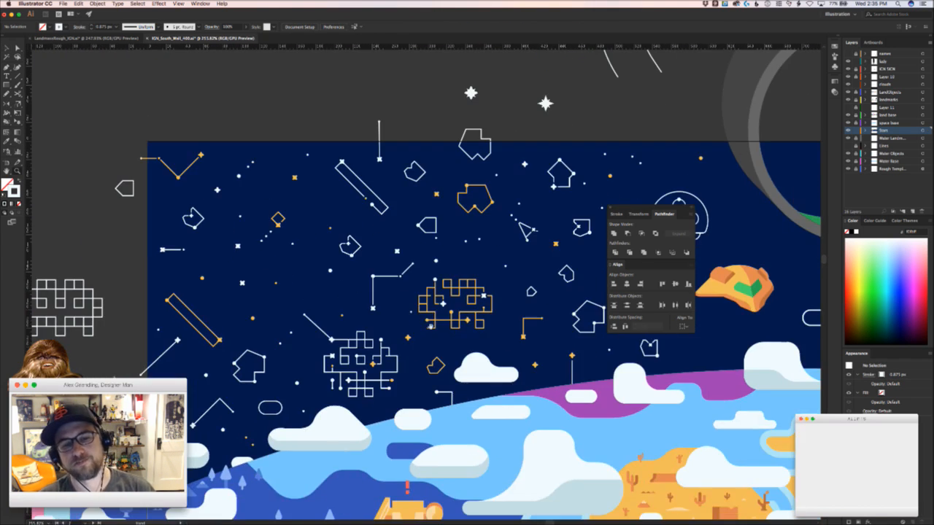
{"action": "left_click_drag", "start_coordinate": [342, 315], "coordinate": [342, 322]}
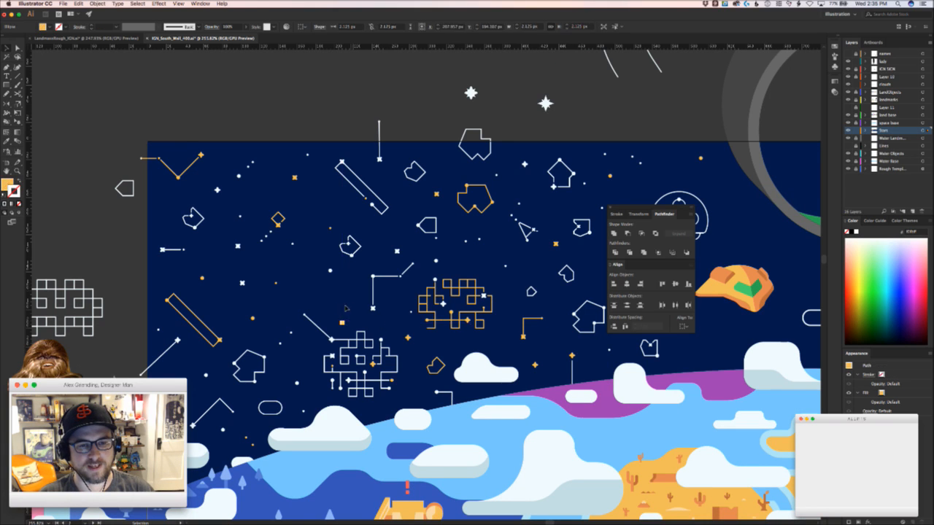
{"action": "left_click", "coordinate": [347, 313]}
{"action": "scroll", "coordinate": [358, 301], "scroll_direction": "up", "scroll_amount": 5}
{"action": "left_click_drag", "start_coordinate": [351, 242], "coordinate": [320, 267]}
{"action": "left_click", "coordinate": [377, 276]}
{"action": "scroll", "coordinate": [379, 286], "scroll_direction": "down", "scroll_amount": 8}
{"action": "scroll", "coordinate": [273, 331], "scroll_direction": "up", "scroll_amount": 5}
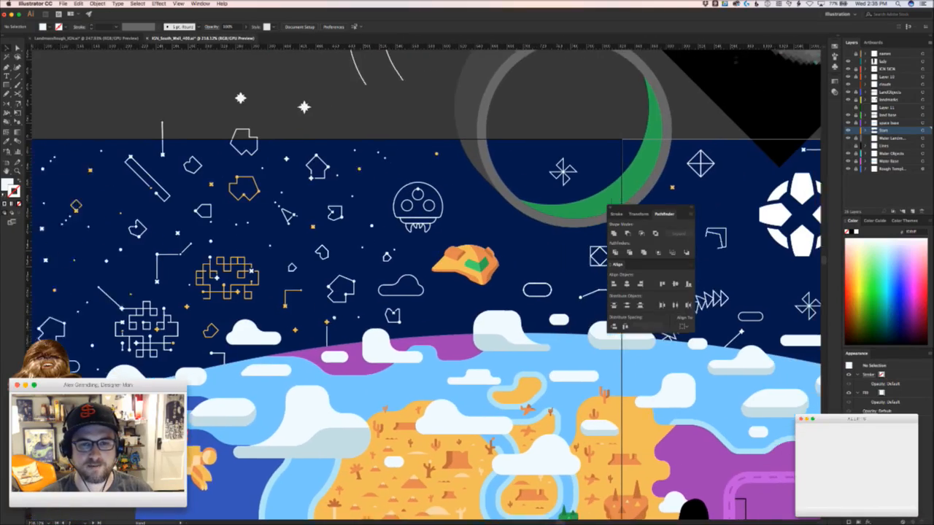
Try to reposition the white Metroid outline above the orange helmet, and undo the move
{"action": "left_click_drag", "start_coordinate": [416, 191], "coordinate": [317, 270]}
{"action": "scroll", "coordinate": [318, 270], "scroll_direction": "up", "scroll_amount": 6}
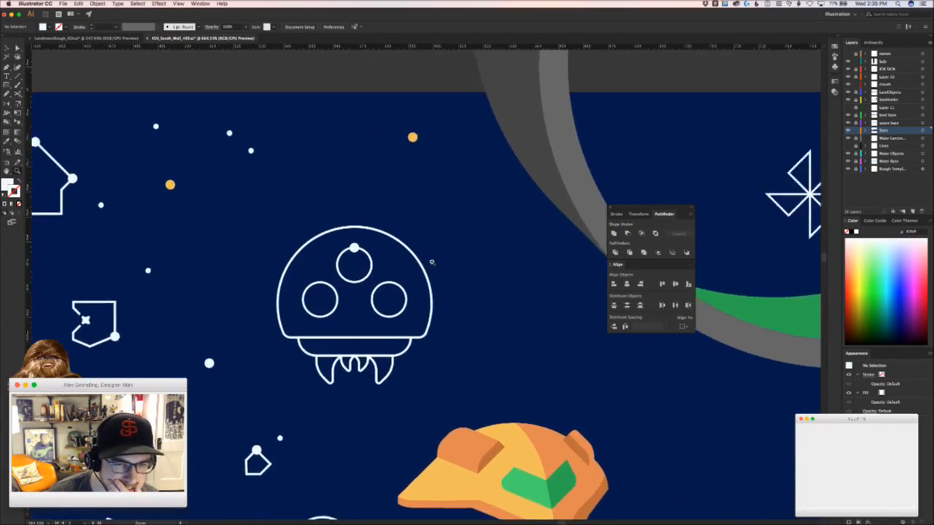
{"action": "scroll", "coordinate": [426, 278], "scroll_direction": "down", "scroll_amount": 4}
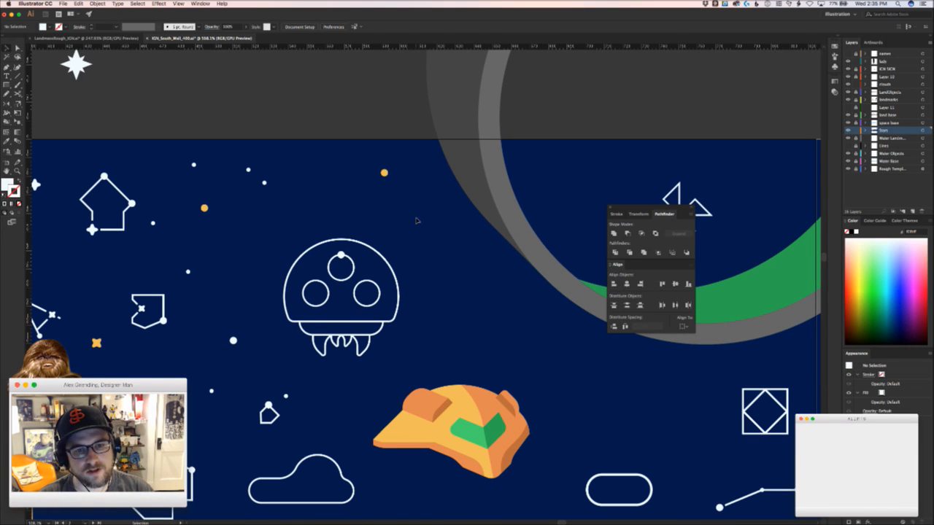
{"action": "left_click_drag", "start_coordinate": [413, 219], "coordinate": [262, 352]}
{"action": "left_click_drag", "start_coordinate": [341, 255], "coordinate": [417, 230]}
{"action": "left_click_drag", "start_coordinate": [427, 311], "coordinate": [426, 312]}
{"action": "key", "text": "super+z"}
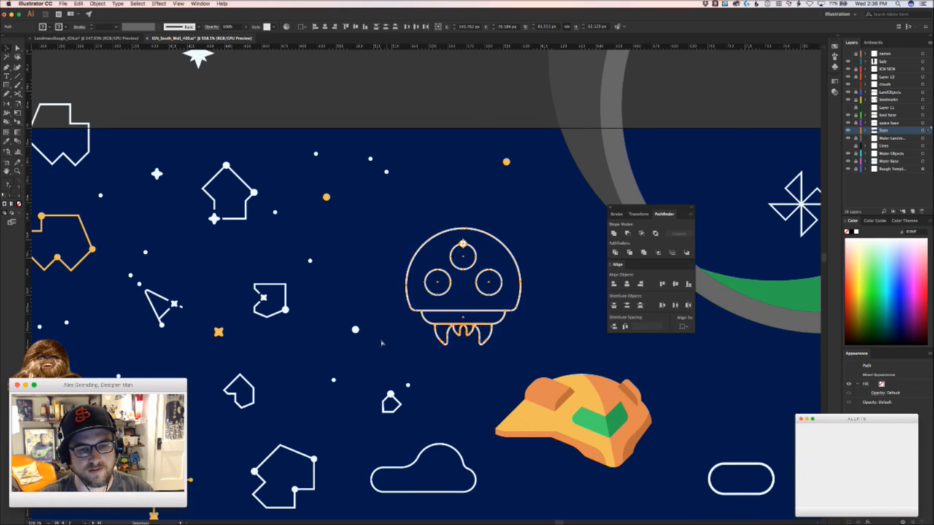
Move the two white star dots below and left of the Metroid outline farther away from it
{"action": "left_click_drag", "start_coordinate": [356, 331], "coordinate": [326, 334]}
{"action": "key", "text": "super+shift+a"}
{"action": "left_click_drag", "start_coordinate": [333, 380], "coordinate": [320, 394]}
{"action": "key", "text": "super+shift+a"}
Move the Metroid outline up and to the left, into the cleared space above the orange helmet
{"action": "left_click_drag", "start_coordinate": [548, 350], "coordinate": [479, 383]}
{"action": "left_click", "coordinate": [354, 281]}
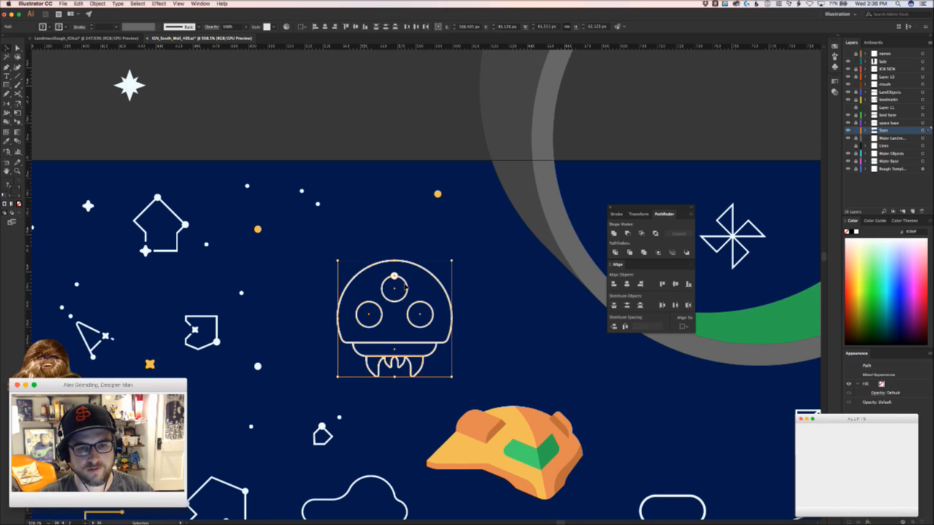
{"action": "left_click_drag", "start_coordinate": [417, 289], "coordinate": [360, 265]}
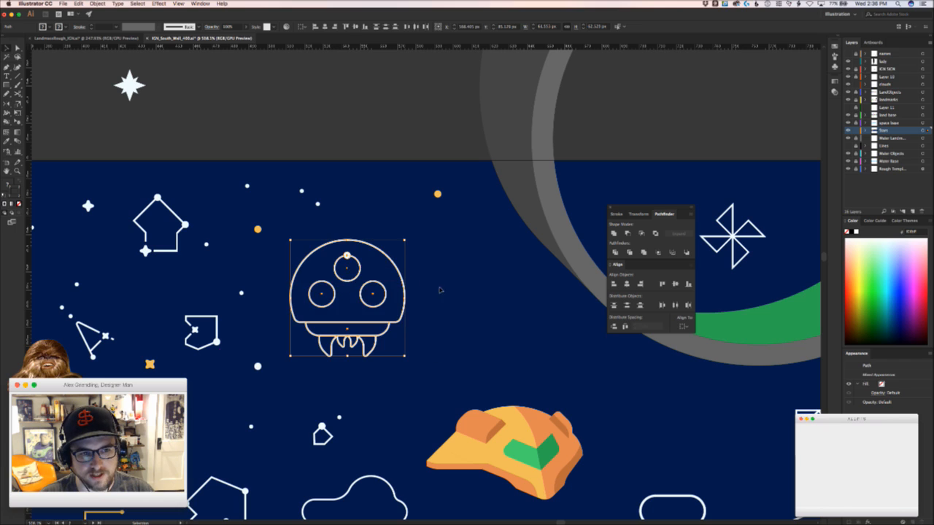
{"action": "left_click", "coordinate": [441, 320]}
{"action": "left_click_drag", "start_coordinate": [398, 344], "coordinate": [423, 322]}
Place a spare copy of the Metroid outline above the night sky, outside the artboard
{"action": "left_click", "coordinate": [427, 286]}
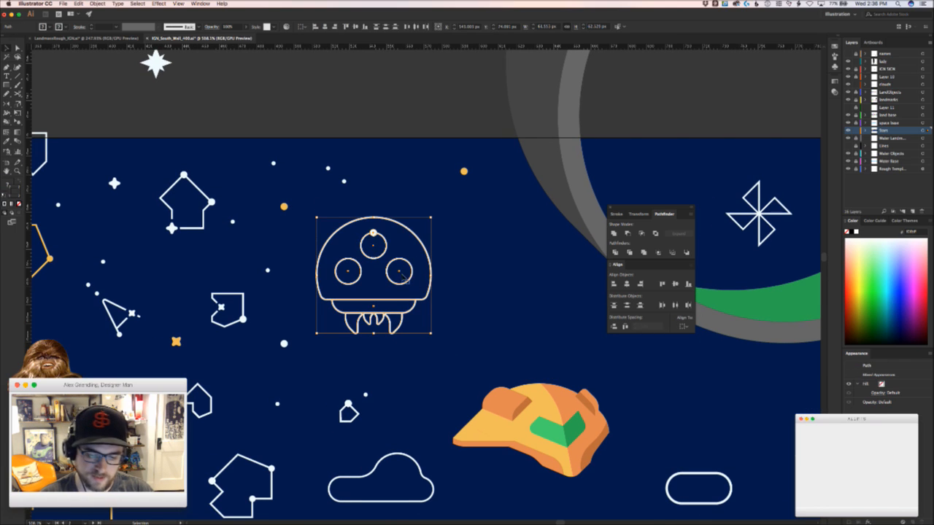
{"action": "left_click_drag", "start_coordinate": [406, 283], "coordinate": [429, 86]}
{"action": "left_click", "coordinate": [469, 294]}
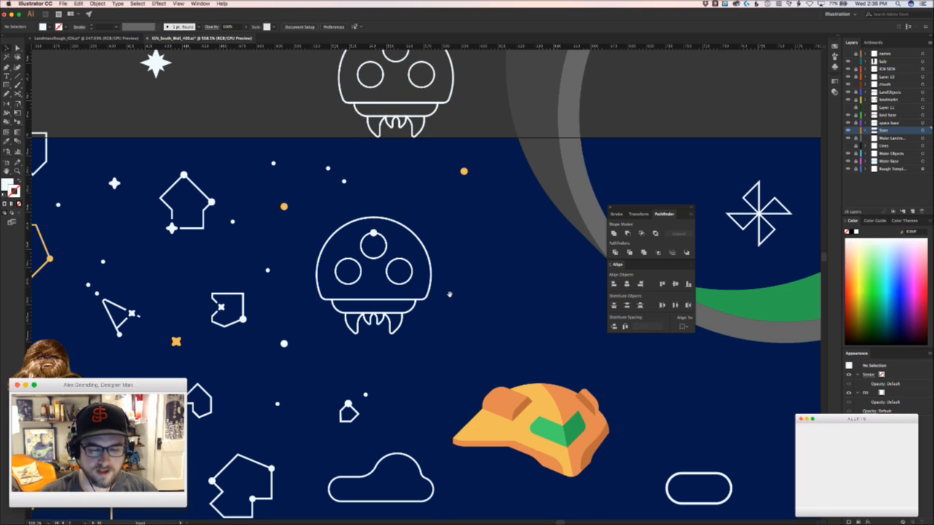
Place a copy of the orange dot on the Metroid dome's lower-left corner and two small white dots along its left curve
{"action": "left_click_drag", "start_coordinate": [419, 291], "coordinate": [407, 377]}
{"action": "left_click_drag", "start_coordinate": [320, 391], "coordinate": [399, 341]}
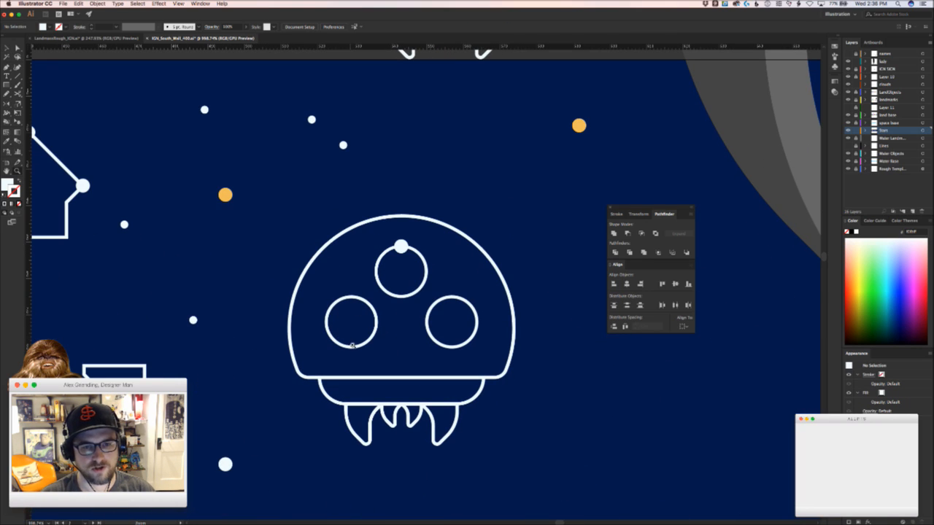
{"action": "key", "text": "v"}
{"action": "left_click_drag", "start_coordinate": [227, 193], "coordinate": [309, 402]}
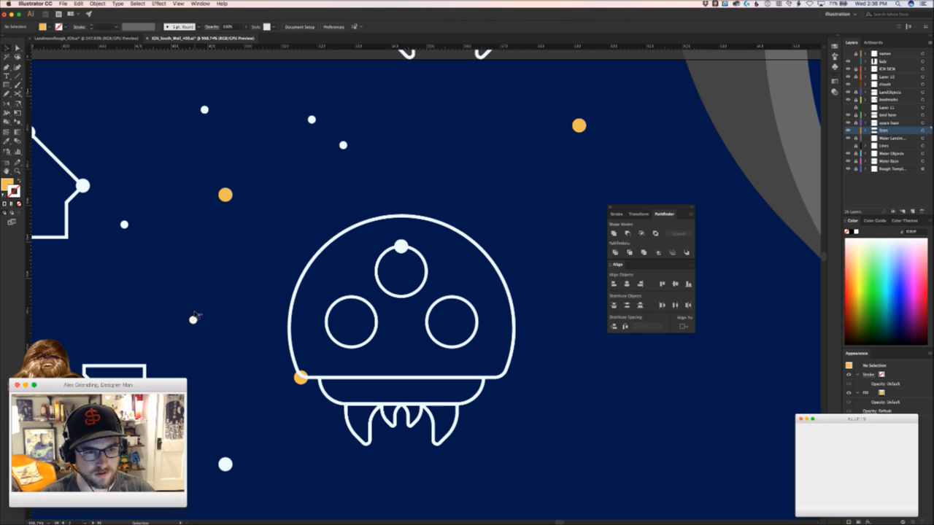
{"action": "left_click_drag", "start_coordinate": [193, 319], "coordinate": [329, 239]}
{"action": "left_click_drag", "start_coordinate": [328, 239], "coordinate": [330, 243]}
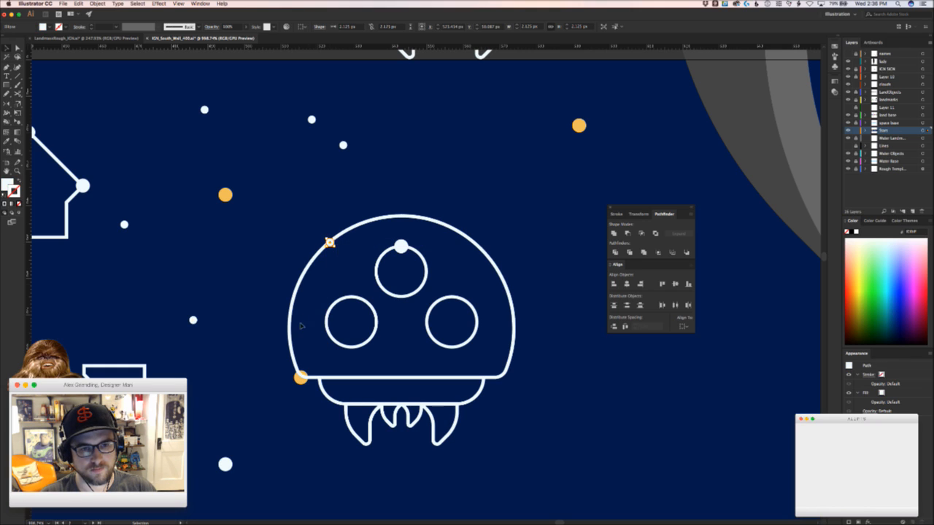
{"action": "left_click_drag", "start_coordinate": [312, 119], "coordinate": [290, 316]}
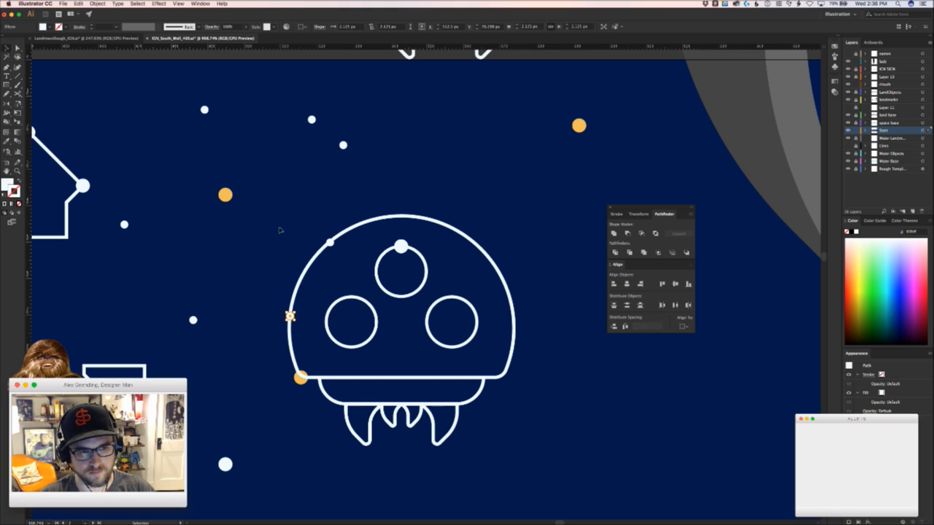
{"action": "left_click", "coordinate": [259, 407]}
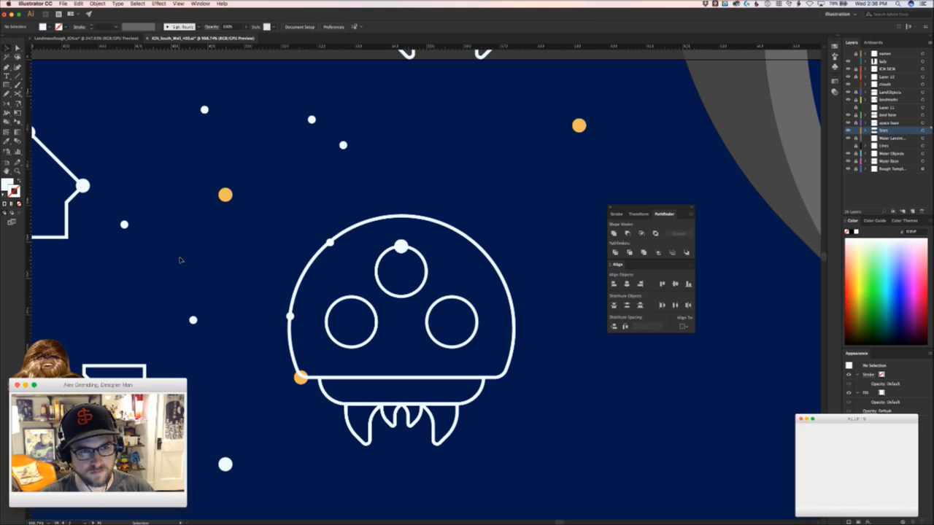
Place a small white star on the dome's base line above the band's right end and square off the band's two lower corners to 0 px
{"action": "left_click_drag", "start_coordinate": [300, 378], "coordinate": [483, 378]}
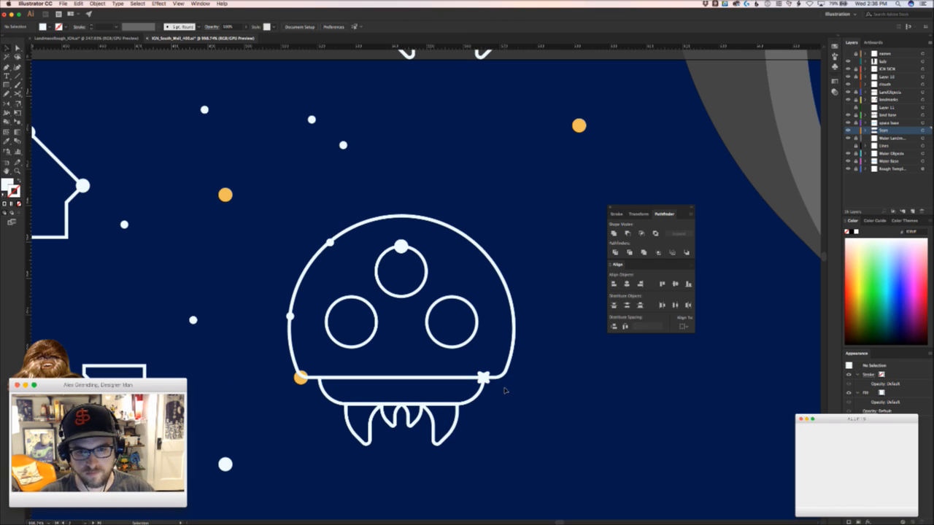
{"action": "key", "text": "a"}
{"action": "left_click", "coordinate": [326, 401]}
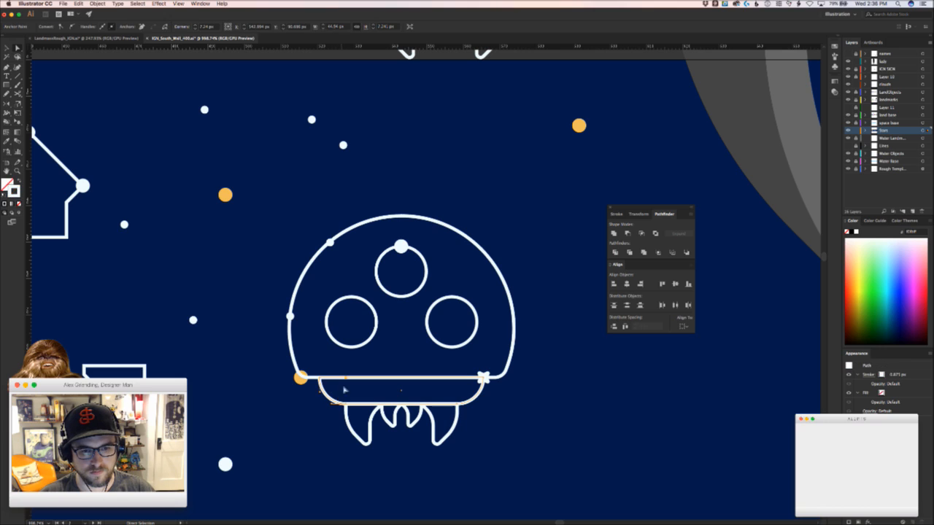
{"action": "left_click_drag", "start_coordinate": [298, 439], "coordinate": [298, 438]}
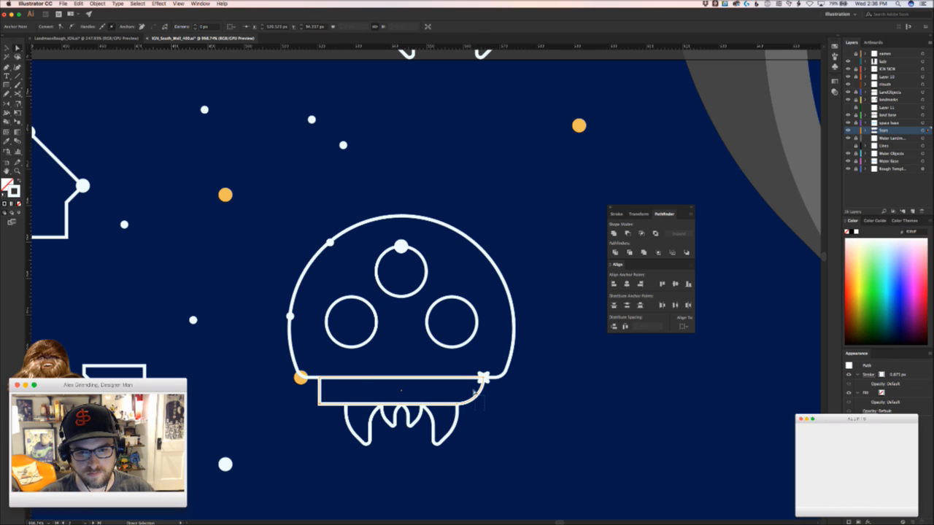
{"action": "left_click", "coordinate": [474, 395]}
{"action": "left_click_drag", "start_coordinate": [458, 375], "coordinate": [549, 417]}
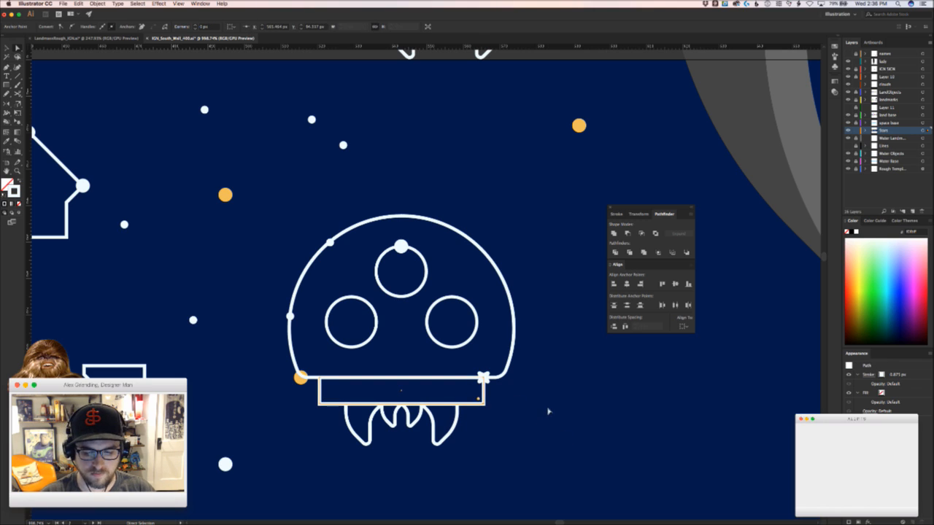
{"action": "left_click", "coordinate": [549, 412]}
Place a copy of the white star on the upper-right curve of the Metroid dome
{"action": "key", "text": "v"}
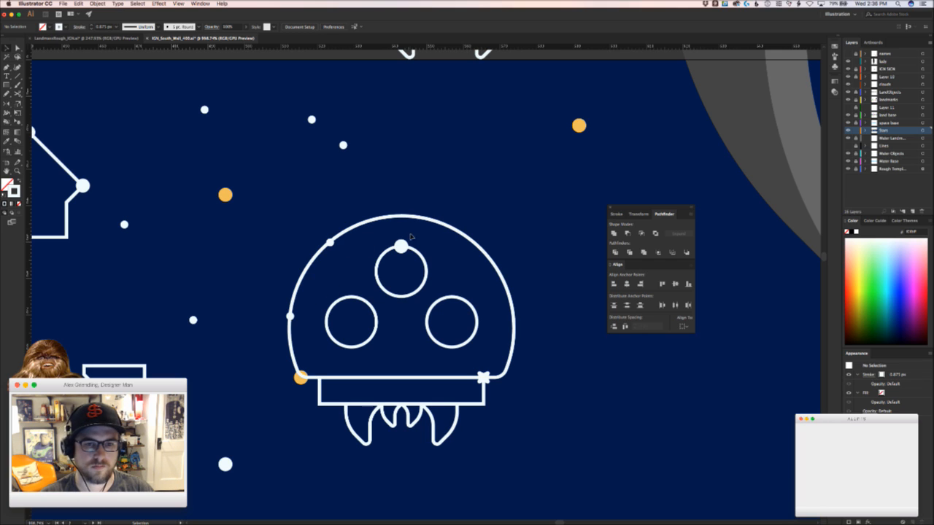
{"action": "left_click_drag", "start_coordinate": [485, 377], "coordinate": [467, 268]}
{"action": "key", "text": "super+z"}
{"action": "left_click", "coordinate": [530, 357]}
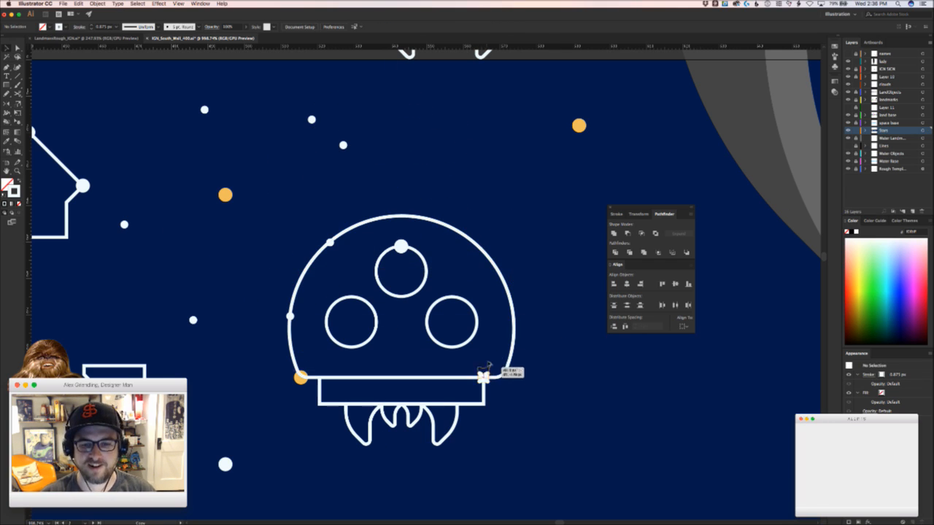
{"action": "left_click_drag", "start_coordinate": [483, 376], "coordinate": [467, 237]}
{"action": "left_click", "coordinate": [508, 250]}
{"action": "key", "text": "p"}
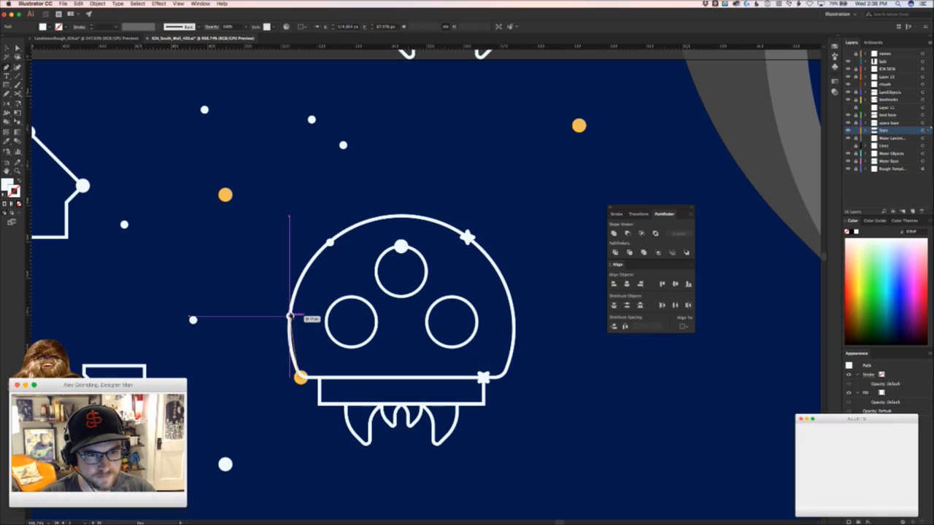
{"action": "left_click_drag", "start_coordinate": [290, 317], "coordinate": [299, 297]}
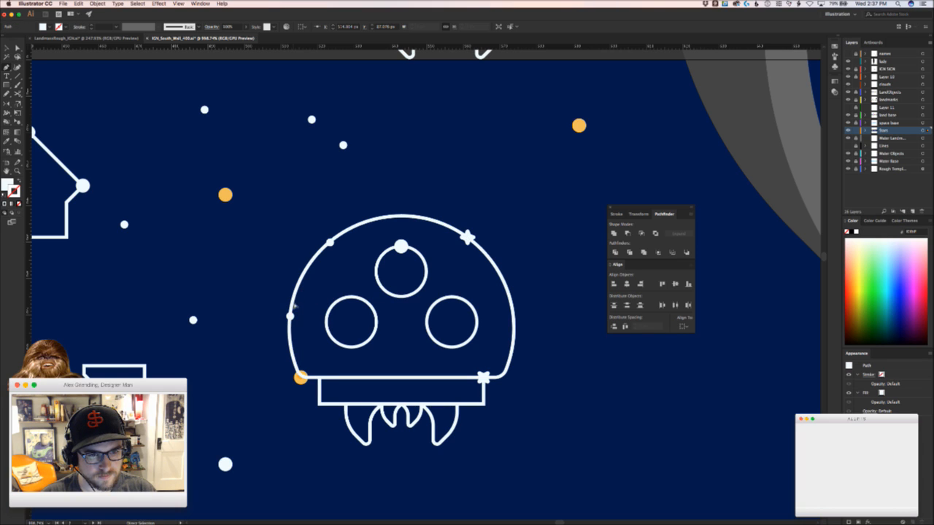
{"action": "key", "text": "v"}
{"action": "left_click", "coordinate": [313, 292]}
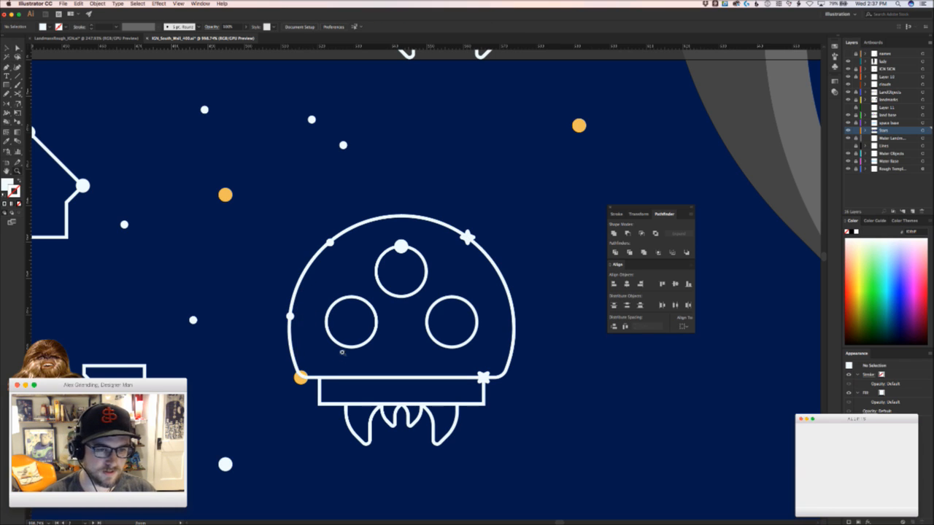
Join the orange corner dot and the lower white dot with a straight line about 17 px long, rotated 11.25° and given the dome's stroke
{"action": "scroll", "coordinate": [343, 341], "scroll_direction": "up", "scroll_amount": 3}
{"action": "key", "text": "backslash"}
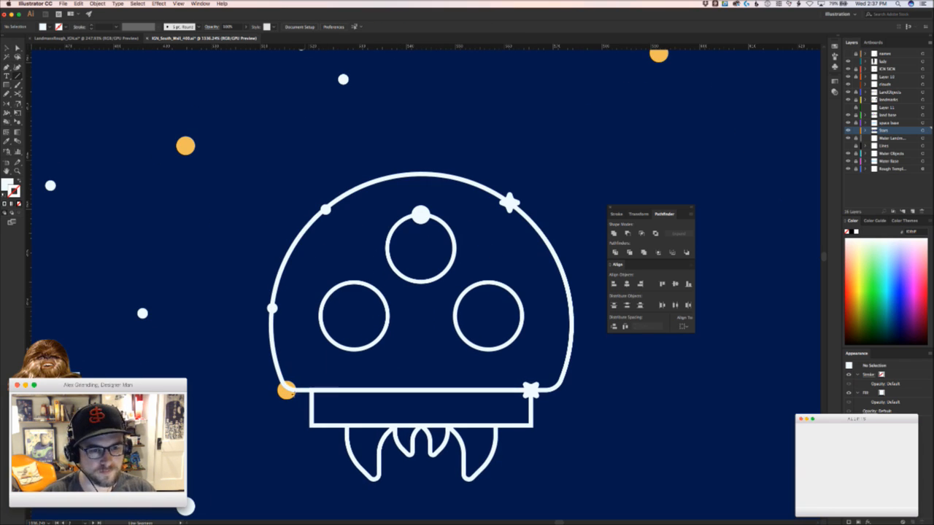
{"action": "mouse_move", "coordinate": [286, 391]}
{"action": "left_mouse_down"}
{"action": "mouse_move", "coordinate": [312, 325]}
{"action": "mouse_move", "coordinate": [286, 307]}
{"action": "left_mouse_up"}
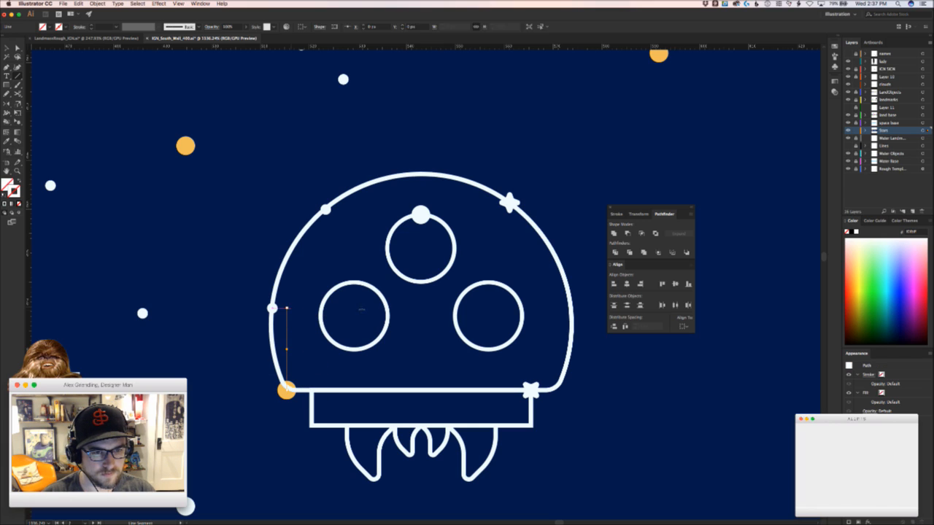
{"action": "double_click", "coordinate": [6, 104]}
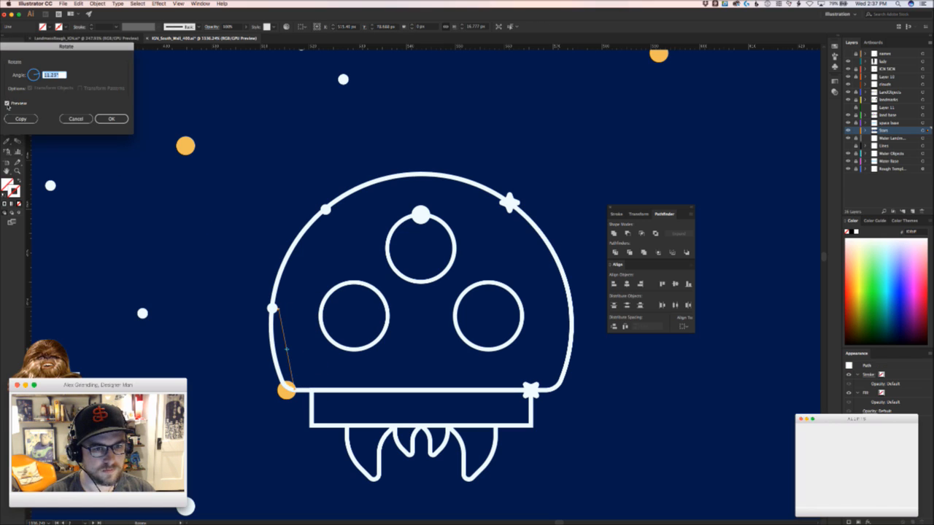
{"action": "left_click", "coordinate": [110, 117]}
{"action": "left_click_drag", "start_coordinate": [291, 381], "coordinate": [297, 391]}
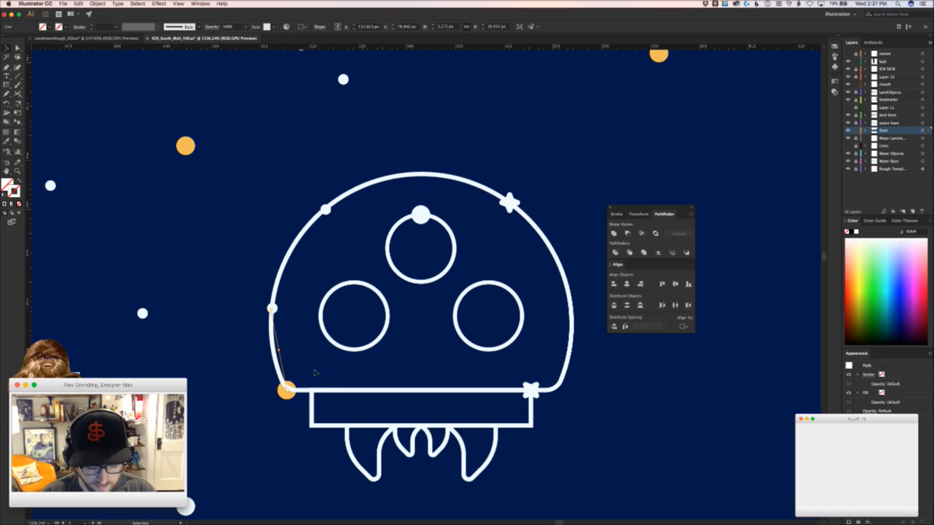
{"action": "left_click", "coordinate": [295, 247]}
Center the lower white dot on the upper end of the new straight line
{"action": "left_click_drag", "start_coordinate": [268, 311], "coordinate": [394, 273]}
{"action": "key", "text": "v"}
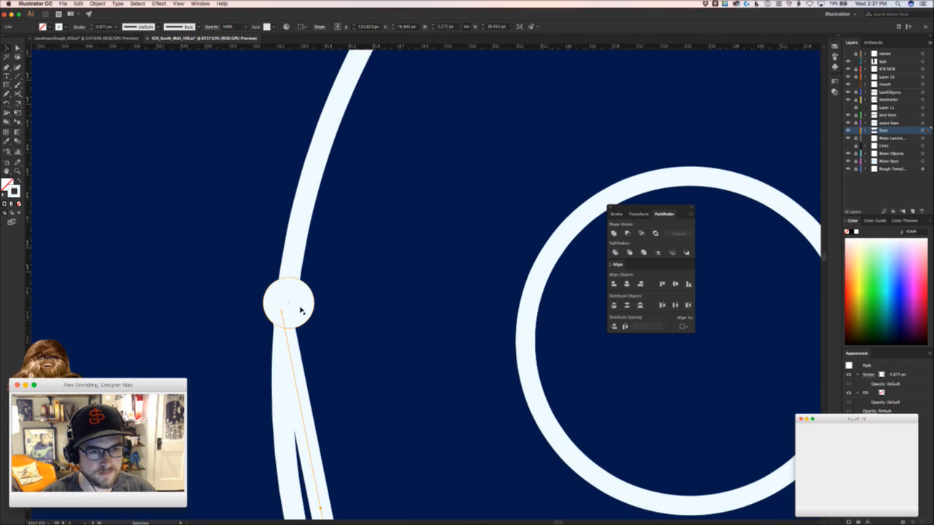
{"action": "mouse_move", "coordinate": [302, 311]}
{"action": "left_mouse_down"}
{"action": "mouse_move", "coordinate": [294, 319]}
{"action": "mouse_move", "coordinate": [351, 285]}
{"action": "mouse_move", "coordinate": [285, 310]}
{"action": "left_mouse_up"}
{"action": "key", "text": "super+z"}
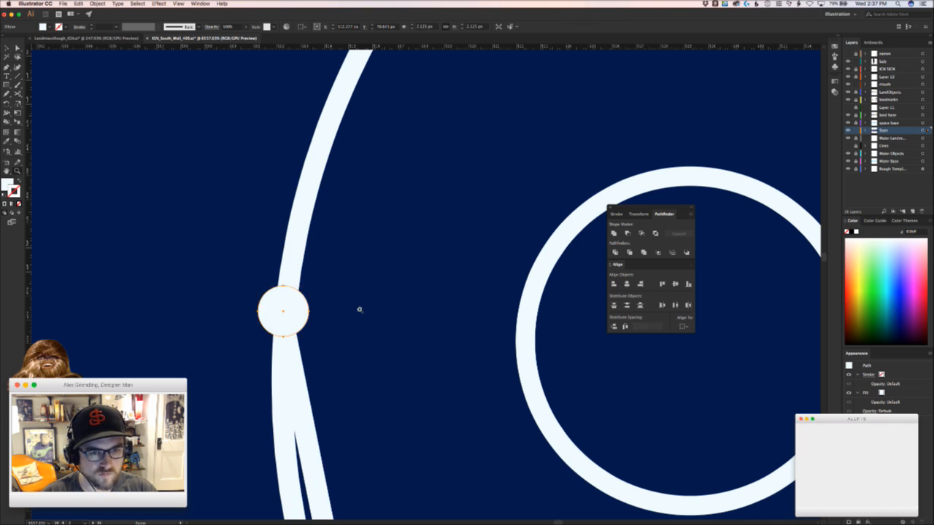
{"action": "left_click_drag", "start_coordinate": [360, 310], "coordinate": [311, 323]}
{"action": "left_click_drag", "start_coordinate": [382, 296], "coordinate": [330, 352]}
{"action": "left_click", "coordinate": [338, 341]}
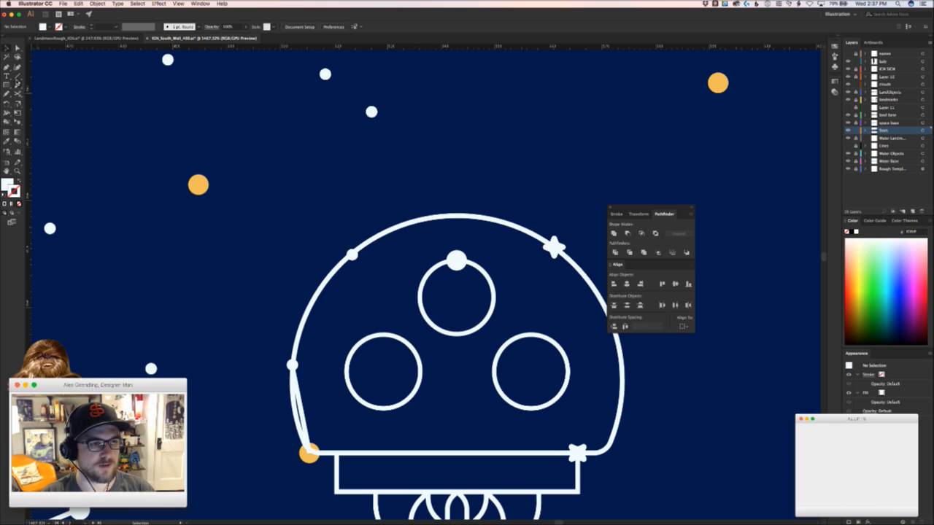
{"action": "left_click", "coordinate": [17, 84]}
{"action": "key", "text": "backslash"}
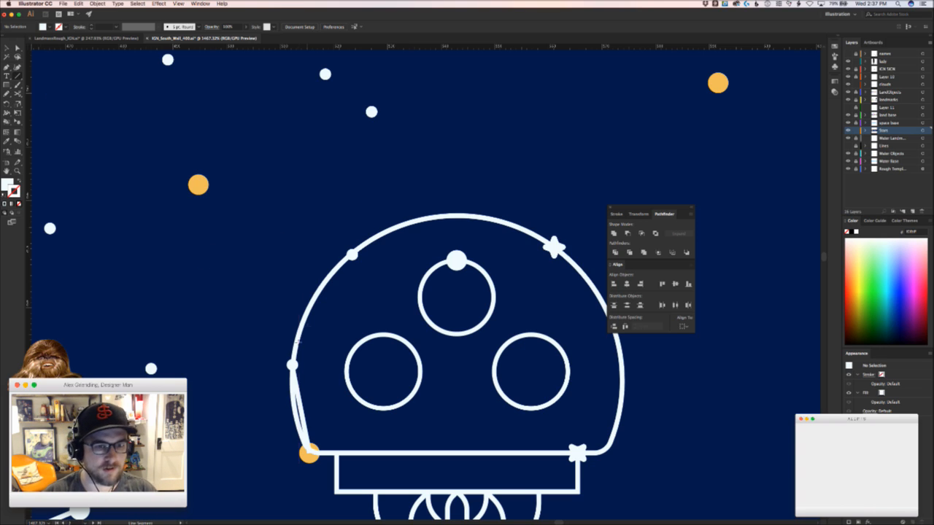
{"action": "left_click_drag", "start_coordinate": [291, 364], "coordinate": [353, 267]}
{"action": "key", "text": "super+z"}
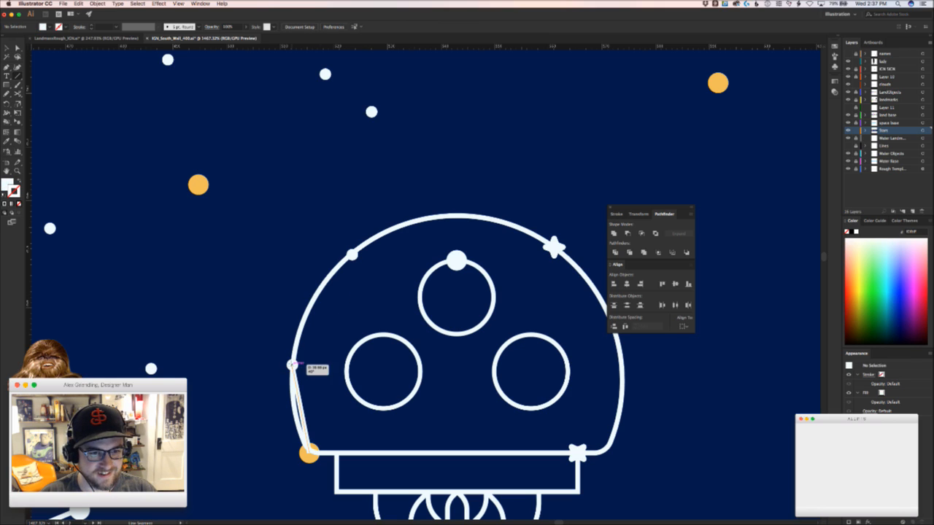
{"action": "left_click_drag", "start_coordinate": [292, 364], "coordinate": [297, 235]}
{"action": "key", "text": "super+z"}
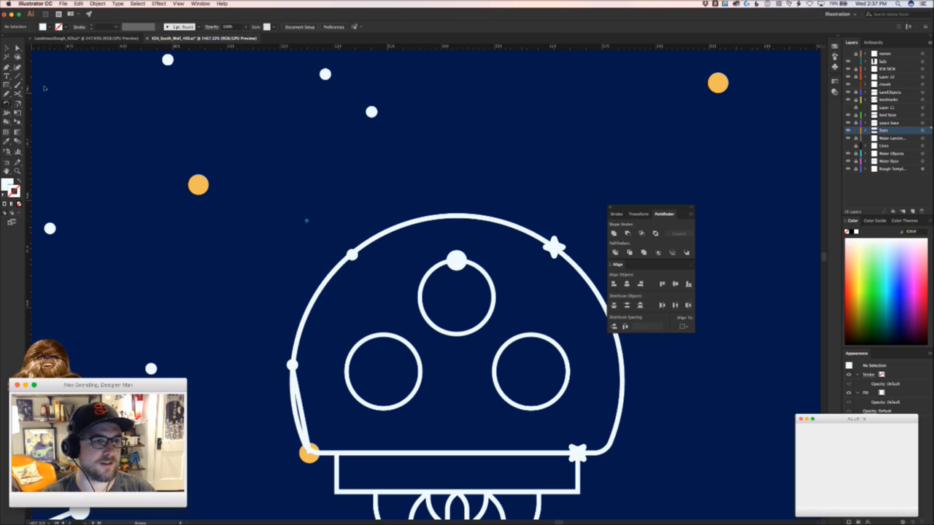
{"action": "left_click", "coordinate": [19, 76]}
{"action": "left_click_drag", "start_coordinate": [291, 364], "coordinate": [305, 360]}
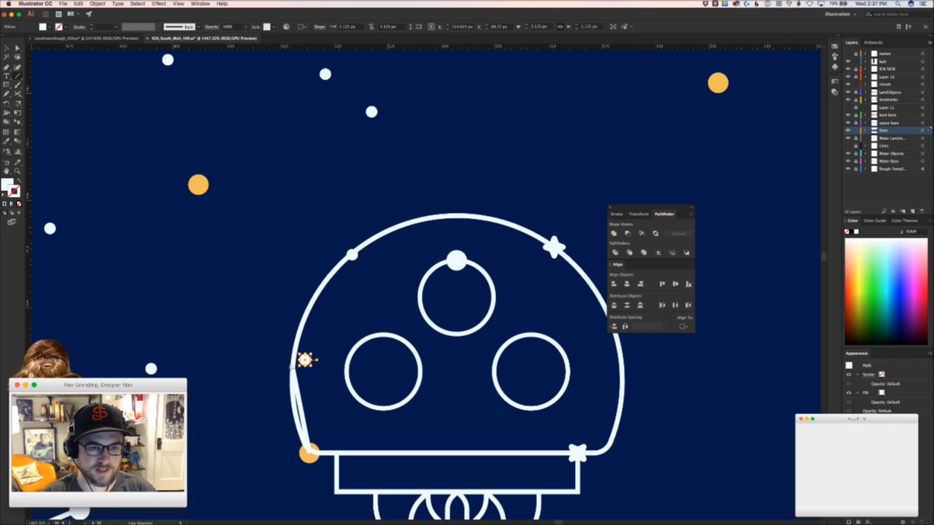
{"action": "key", "text": "super+z"}
{"action": "key", "text": "v"}
{"action": "left_click", "coordinate": [325, 376]}
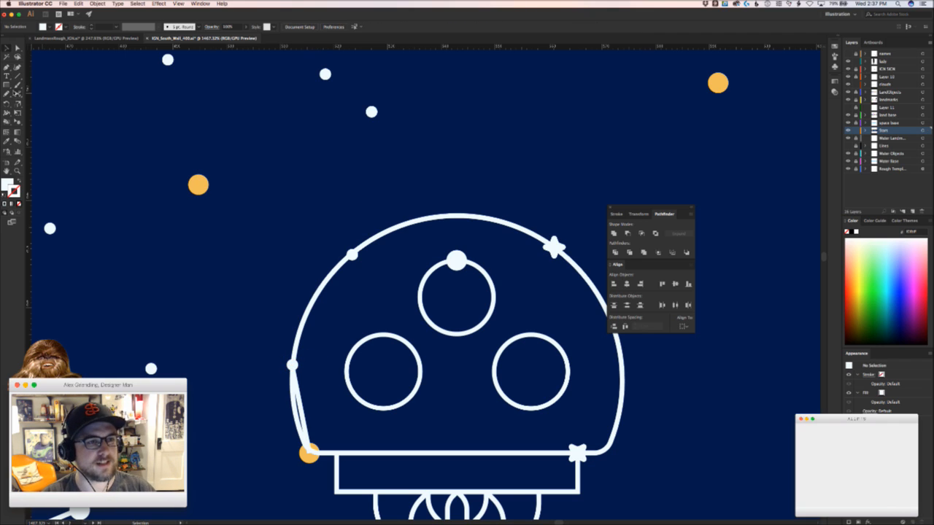
Draw a vertical line about 24 px long up from the lower white dot, rotate it about 22.5° clockwise and sample the dome's appearance for it
{"action": "left_click", "coordinate": [17, 76]}
{"action": "mouse_move", "coordinate": [292, 364]}
{"action": "left_mouse_down"}
{"action": "mouse_move", "coordinate": [307, 446]}
{"action": "mouse_move", "coordinate": [310, 234]}
{"action": "left_mouse_up"}
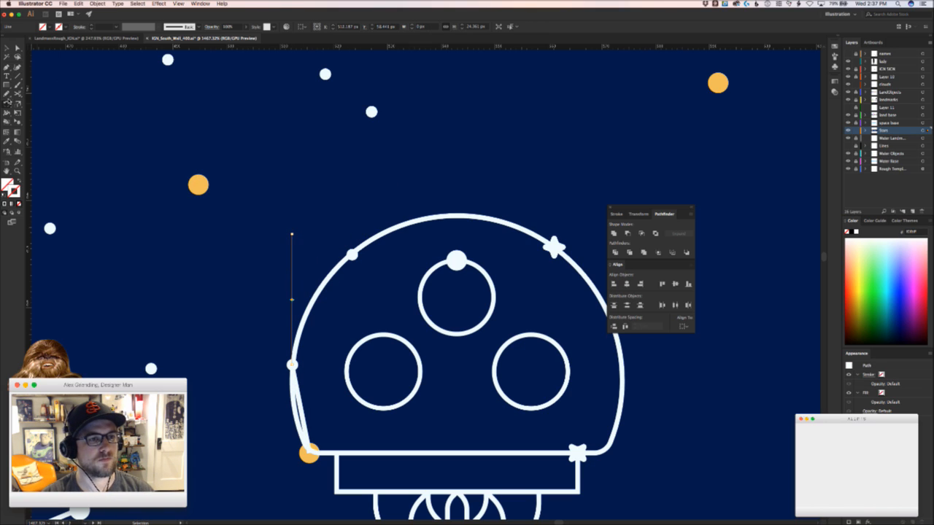
{"action": "double_click", "coordinate": [7, 102]}
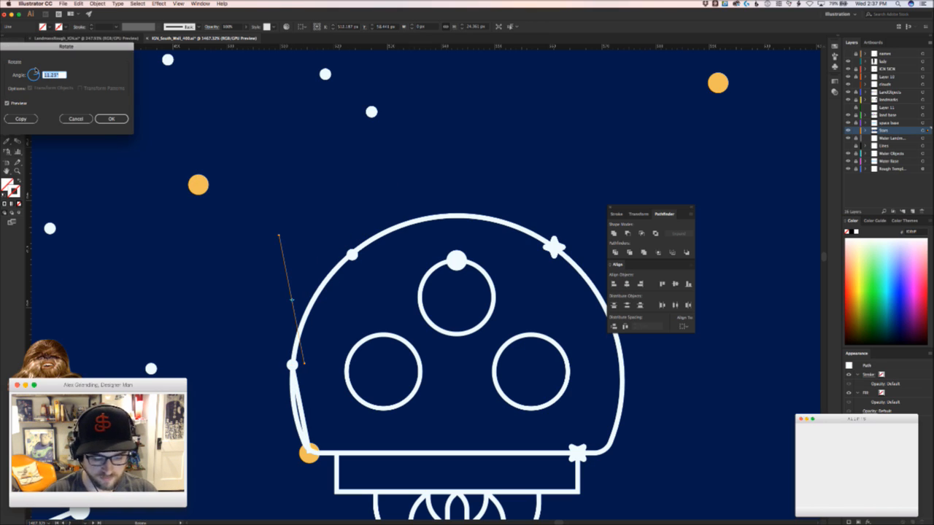
{"action": "type", "text": "22"}
{"action": "key", "text": "Return"}
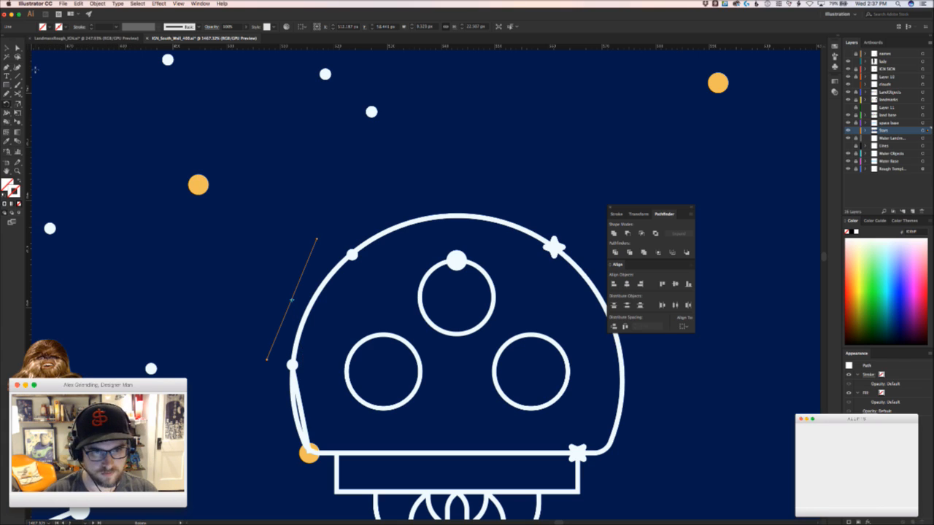
{"action": "key", "text": "i"}
{"action": "left_click", "coordinate": [313, 302]}
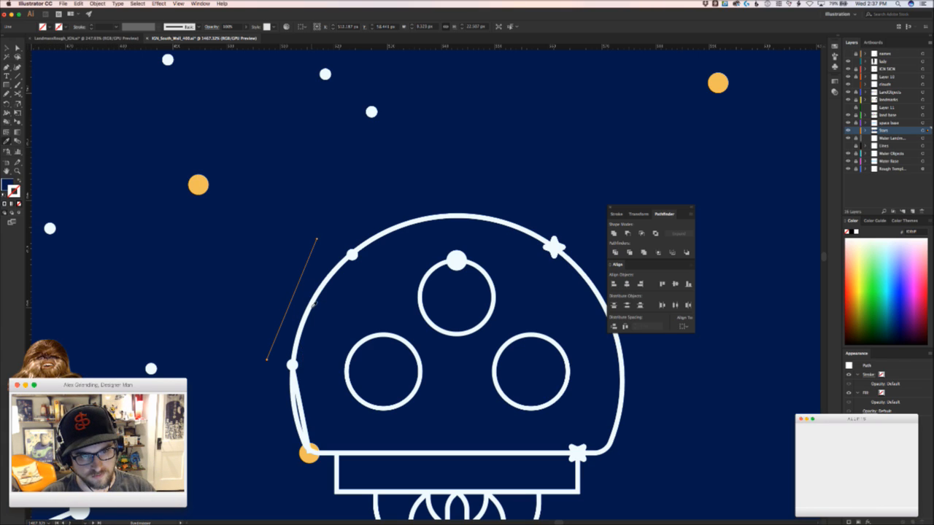
Match the slanted line's stroke to the white outline, snap its lower end to the left dot, and move the upper-left dot onto its top end
{"action": "left_click", "coordinate": [314, 303]}
{"action": "key", "text": "v"}
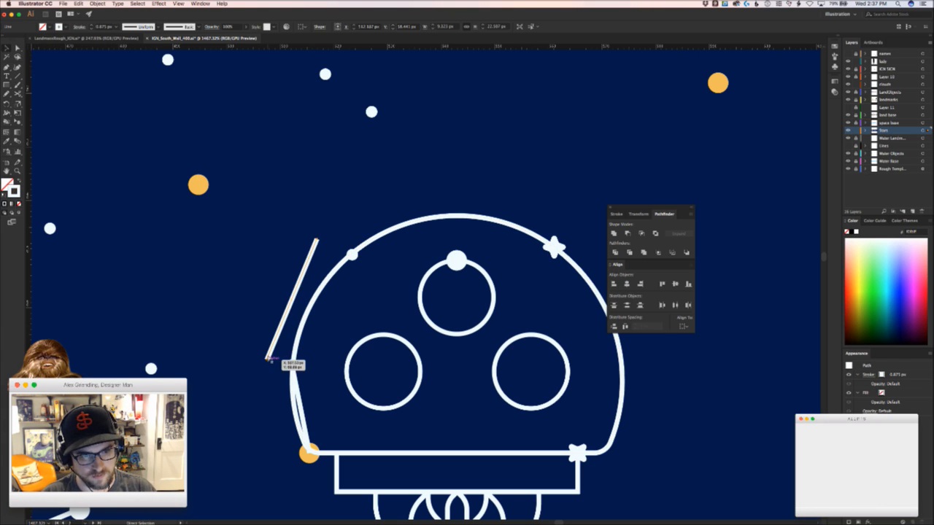
{"action": "left_click_drag", "start_coordinate": [267, 358], "coordinate": [292, 364]}
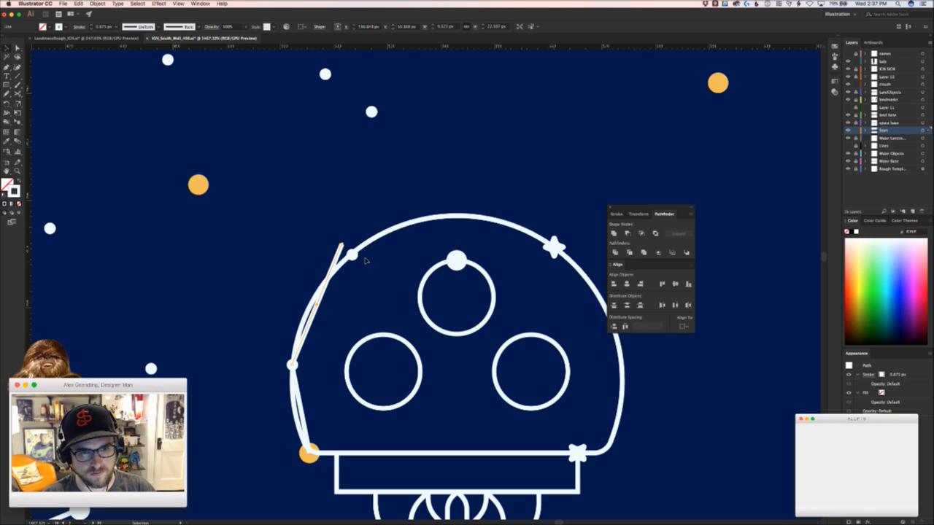
{"action": "left_click", "coordinate": [363, 263]}
{"action": "left_click_drag", "start_coordinate": [352, 254], "coordinate": [343, 242]}
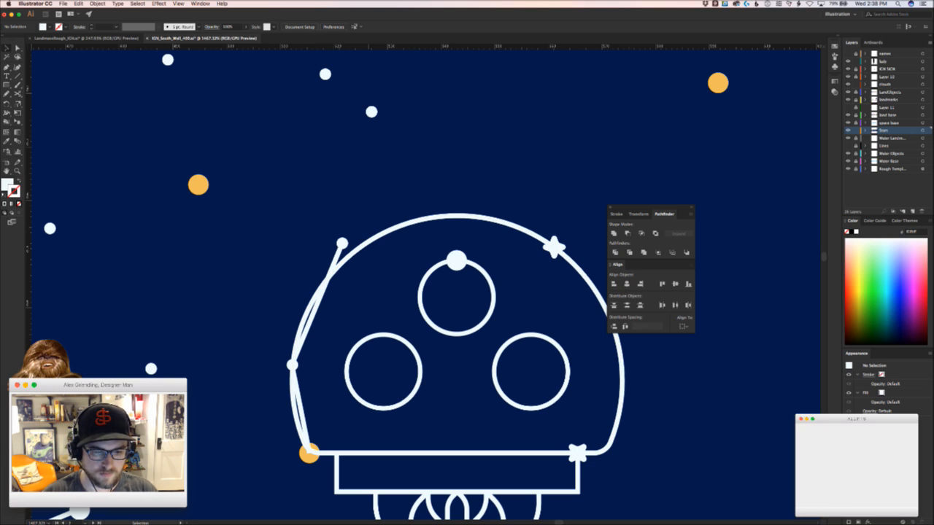
Add a straight segment from the upper-left dot across the dome's top and move the upper star onto its far end
{"action": "key", "text": "super+Tab"}
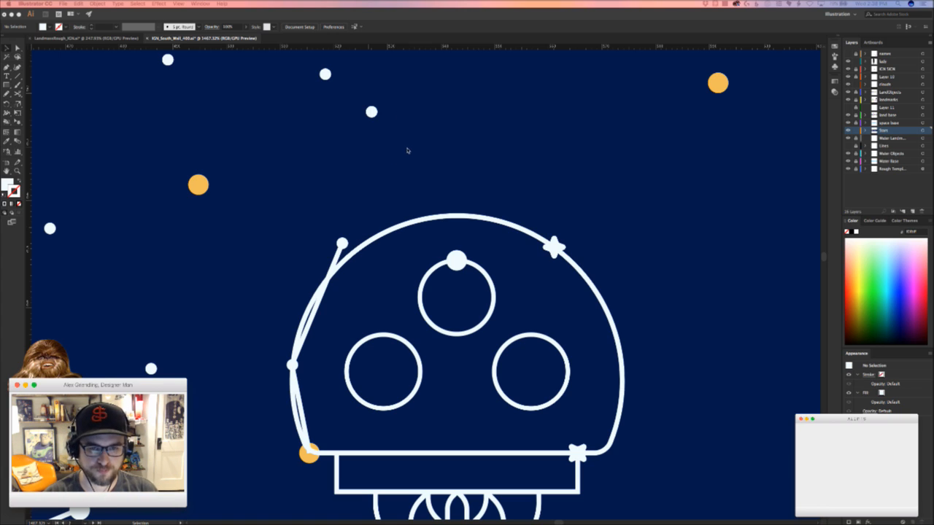
{"action": "left_click", "coordinate": [406, 179]}
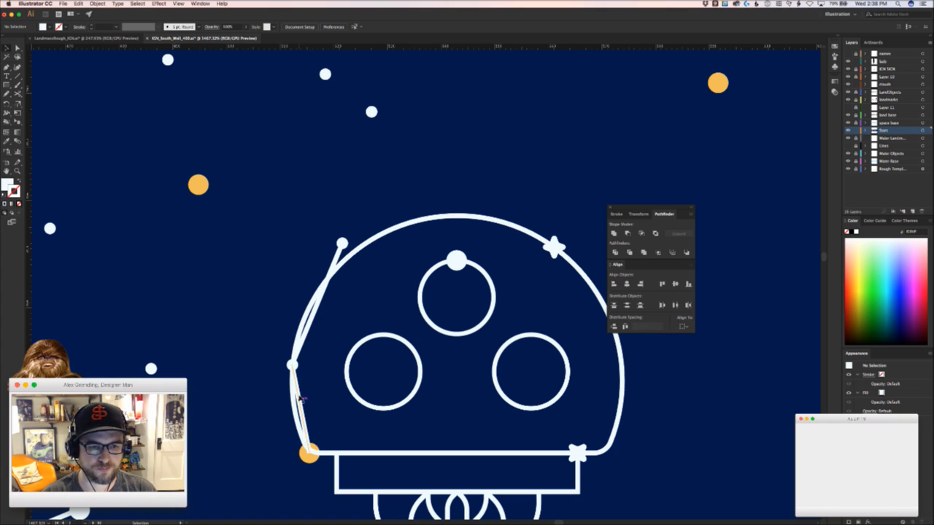
{"action": "key", "text": "backslash"}
{"action": "mouse_move", "coordinate": [411, 235]}
{"action": "left_mouse_down"}
{"action": "mouse_move", "coordinate": [394, 148]}
{"action": "mouse_move", "coordinate": [438, 192]}
{"action": "left_mouse_up"}
{"action": "left_click_drag", "start_coordinate": [358, 200], "coordinate": [343, 243]}
{"action": "key", "text": "a"}
{"action": "left_click", "coordinate": [457, 235]}
{"action": "left_click_drag", "start_coordinate": [431, 225], "coordinate": [512, 209]}
{"action": "left_click", "coordinate": [555, 221]}
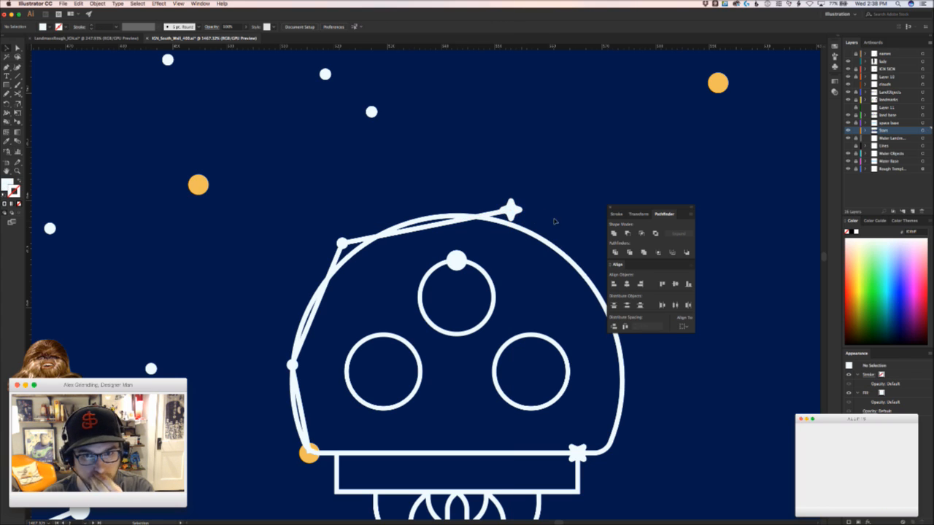
Duplicate the top segment beyond the star and rotate the copy by -22.5°
{"action": "left_click_drag", "start_coordinate": [548, 240], "coordinate": [421, 211]}
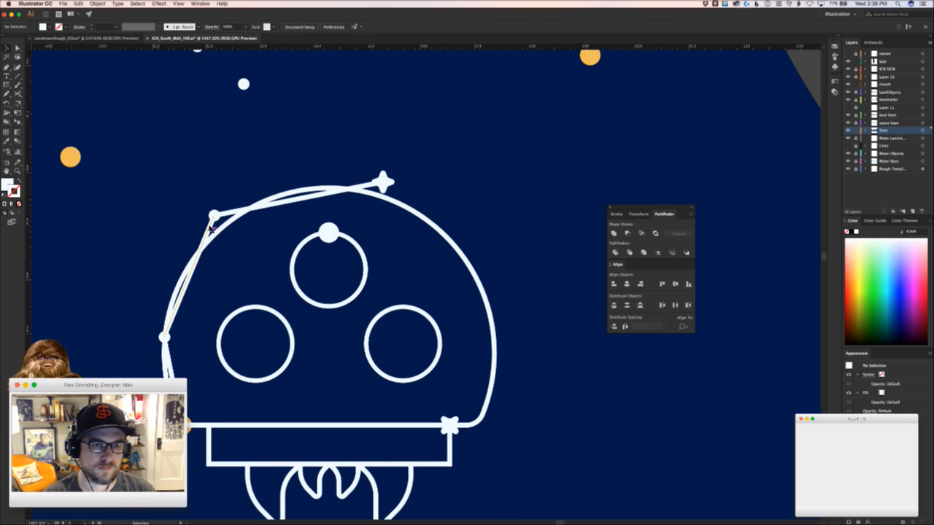
{"action": "left_click_drag", "start_coordinate": [213, 227], "coordinate": [492, 234]}
{"action": "key", "text": "super+z"}
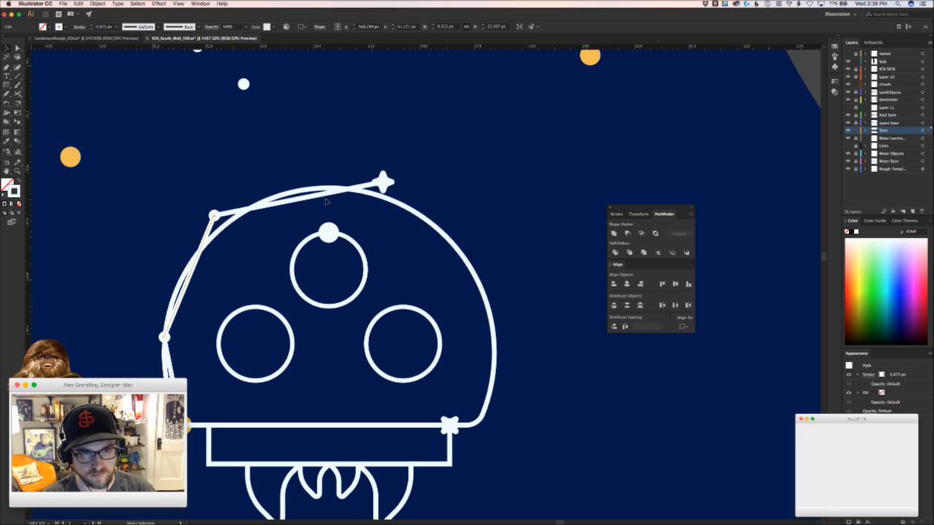
{"action": "left_click", "coordinate": [317, 195]}
{"action": "left_click_drag", "start_coordinate": [317, 195], "coordinate": [382, 182]}
{"action": "key", "text": "v"}
{"action": "key", "text": "r"}
{"action": "double_click", "coordinate": [7, 104]}
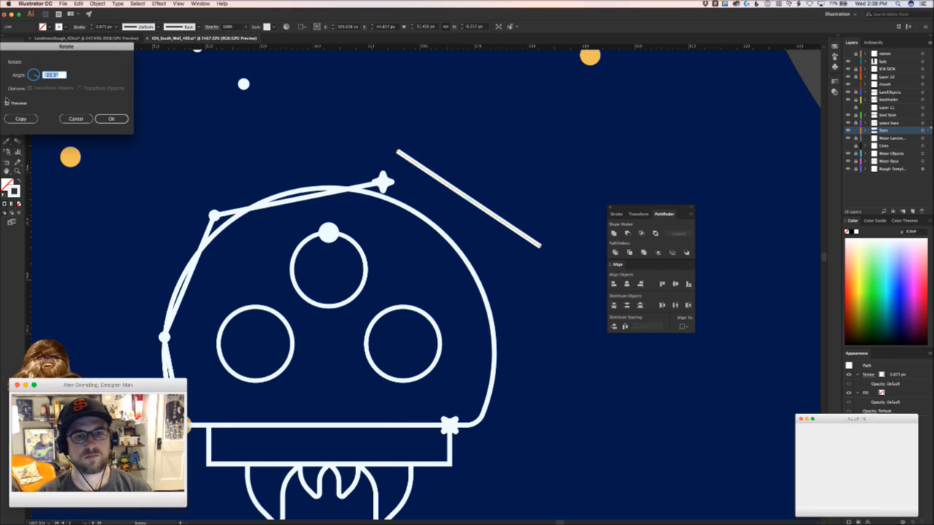
{"action": "key", "text": "Return"}
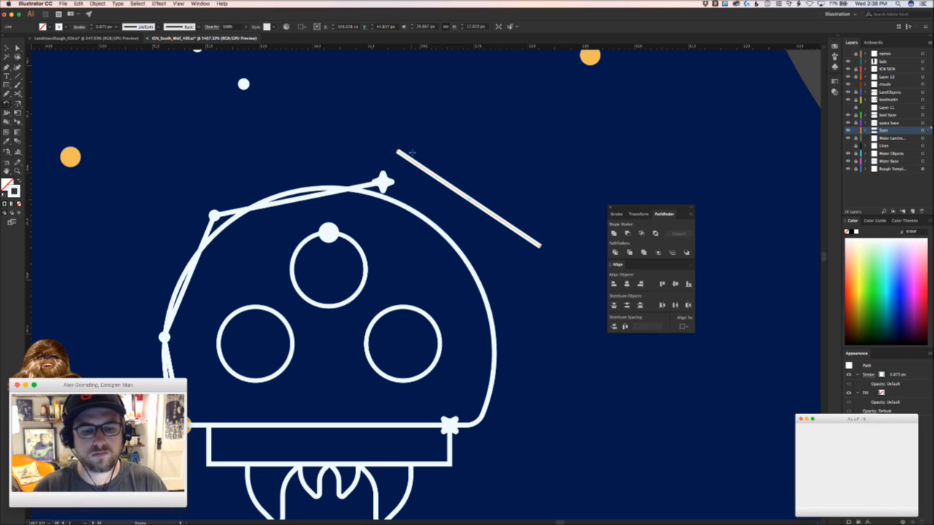
{"action": "key", "text": "v"}
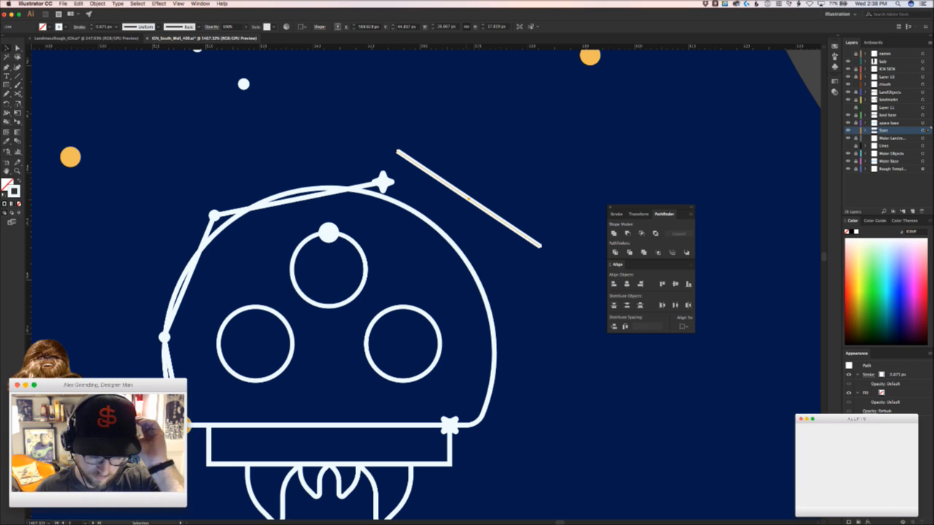
Switch to the browser to read the Polygon article, close its window and return to Illustrator
{"action": "key", "text": "super+Tab"}
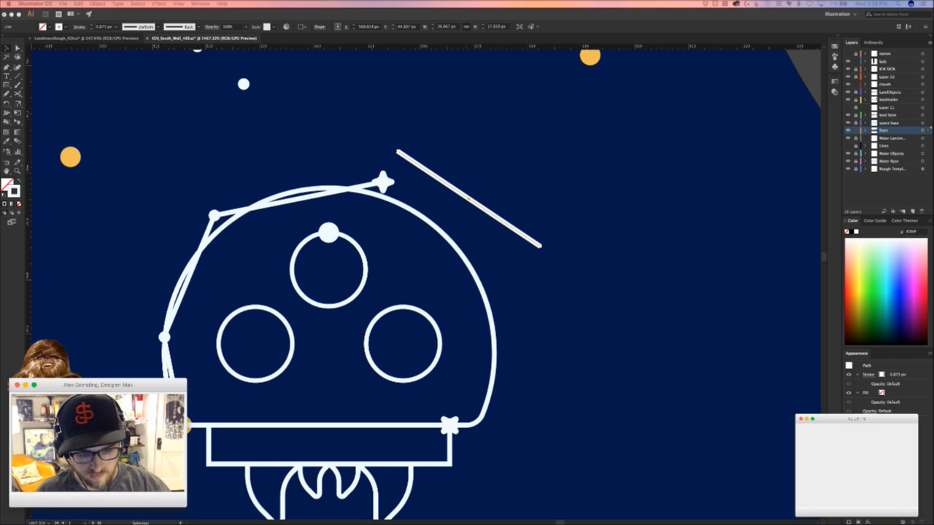
{"action": "key", "text": "super+Tab"}
{"action": "left_click_drag", "start_coordinate": [460, 317], "coordinate": [536, 252]}
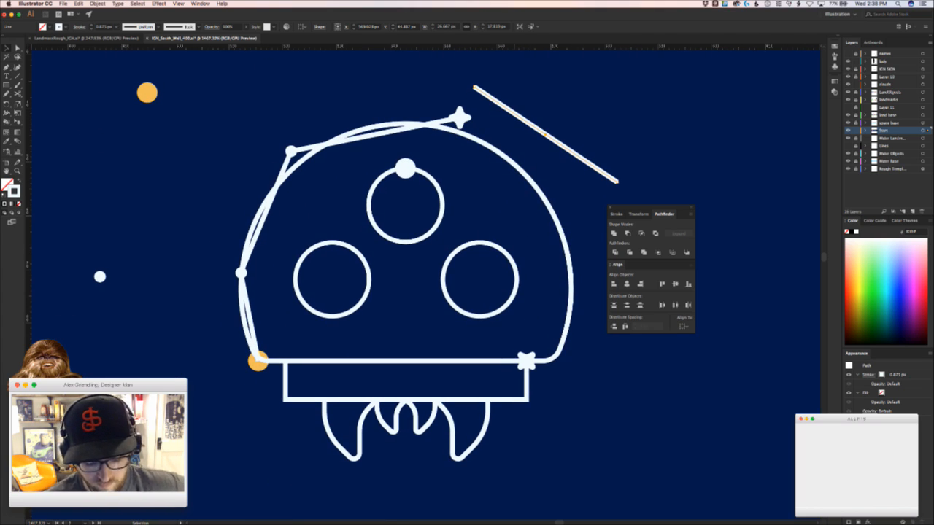
{"action": "key", "text": "super+Tab"}
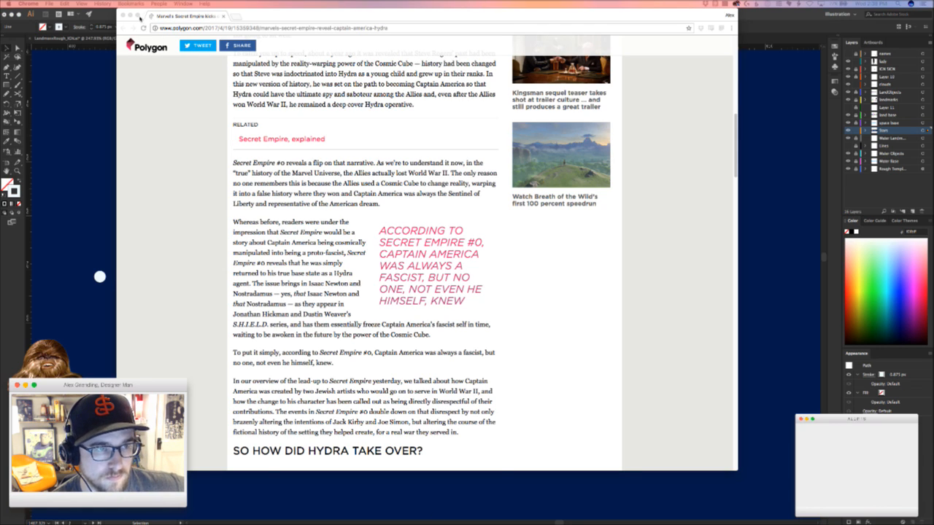
{"action": "left_click", "coordinate": [123, 15]}
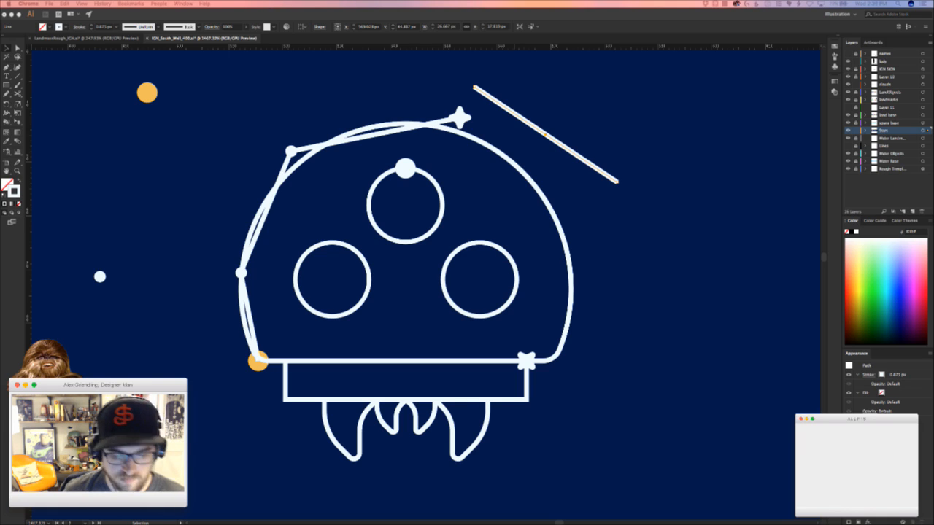
{"action": "left_click", "coordinate": [596, 240]}
Snap the rotated segment's upper end to the top star and shorten its lower end toward the dome's right side
{"action": "key", "text": "a"}
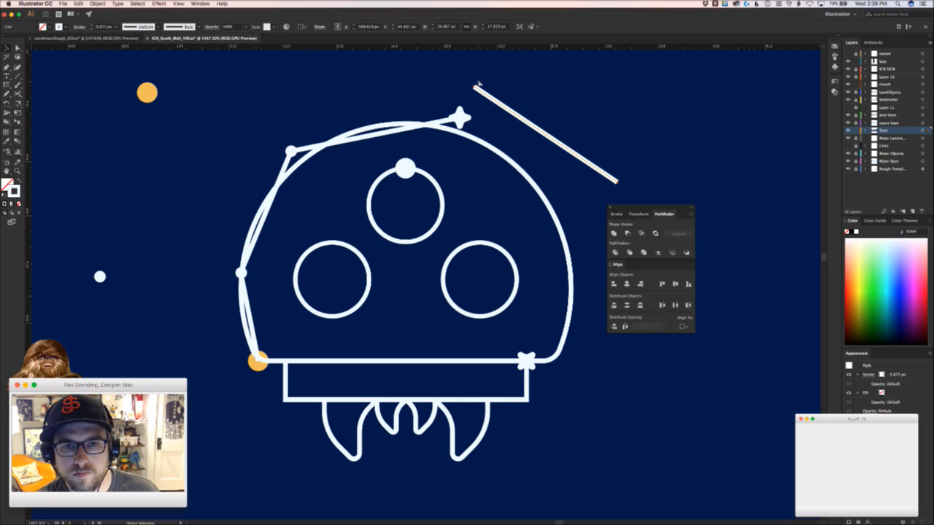
{"action": "left_click_drag", "start_coordinate": [474, 85], "coordinate": [461, 116]}
{"action": "left_click", "coordinate": [591, 242]}
{"action": "left_click_drag", "start_coordinate": [603, 212], "coordinate": [560, 185]}
Move the lower star to the dome's lower-right corner and draw a vertical segment down to it from the slanted segment's end
{"action": "left_click_drag", "start_coordinate": [552, 217], "coordinate": [452, 190]}
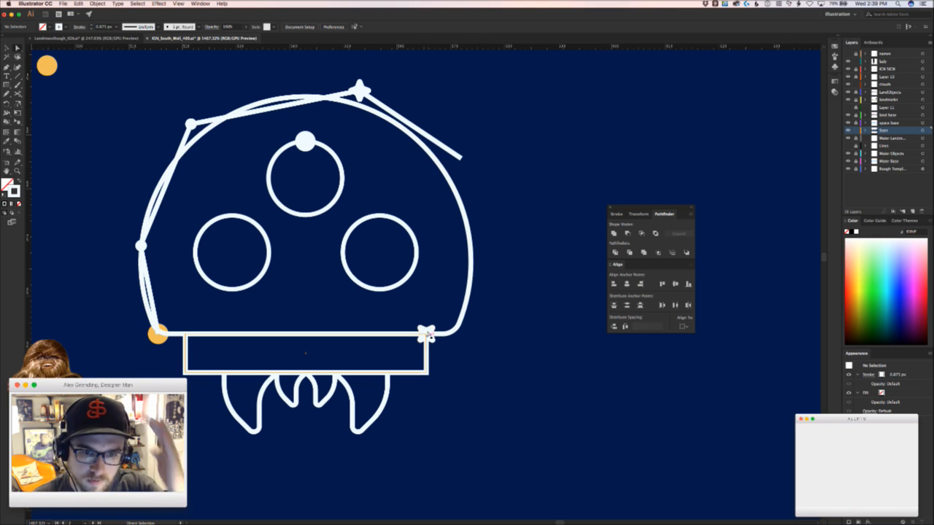
{"action": "left_click_drag", "start_coordinate": [457, 334], "coordinate": [457, 335]}
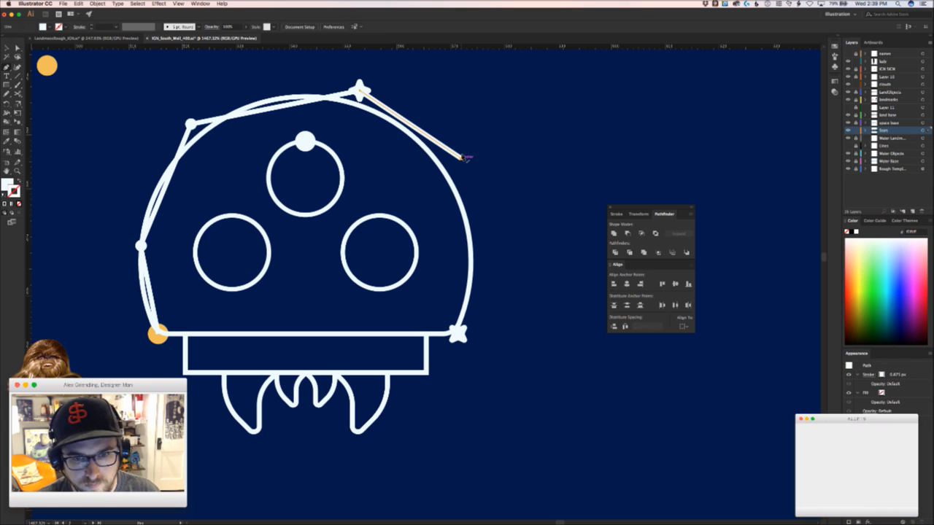
{"action": "left_click", "coordinate": [462, 158]}
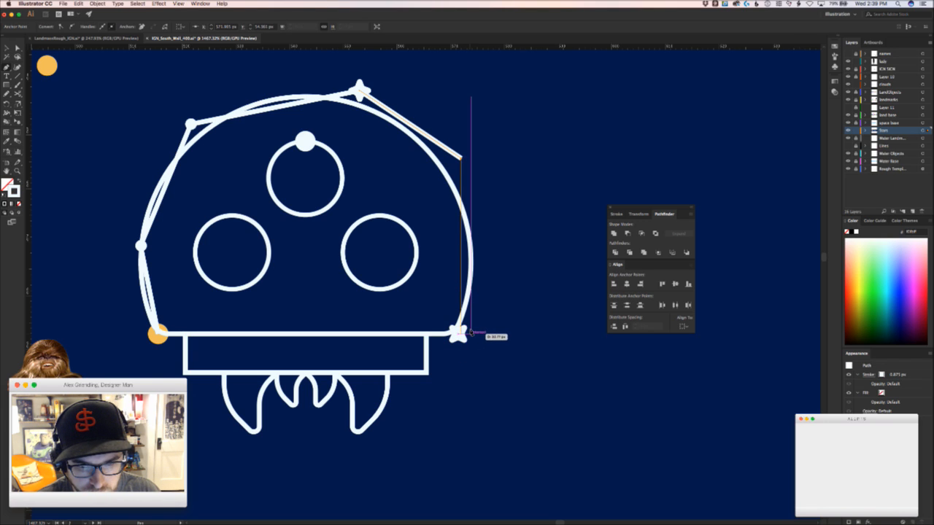
{"action": "left_click", "coordinate": [469, 333]}
{"action": "scroll", "coordinate": [469, 333], "scroll_direction": "up", "scroll_amount": 5}
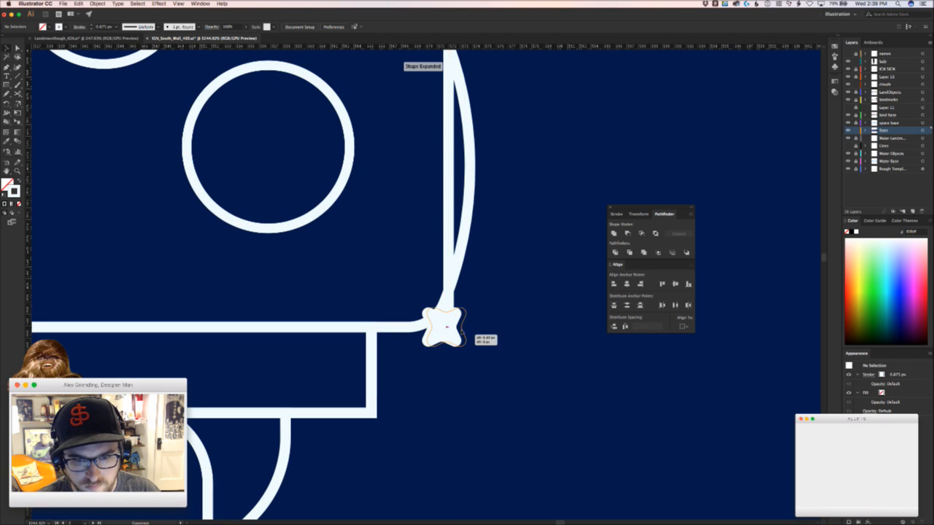
{"action": "scroll", "coordinate": [494, 329], "scroll_direction": "down", "scroll_amount": 5}
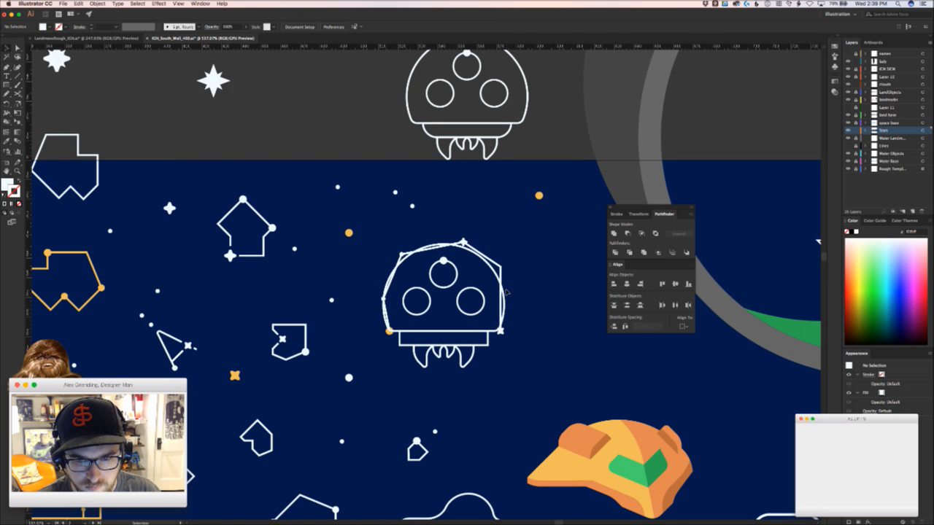
Pull the rounded dome outline away from the angular constellation lines and remove it
{"action": "left_click_drag", "start_coordinate": [505, 293], "coordinate": [601, 374]}
{"action": "scroll", "coordinate": [578, 347], "scroll_direction": "down", "scroll_amount": 5}
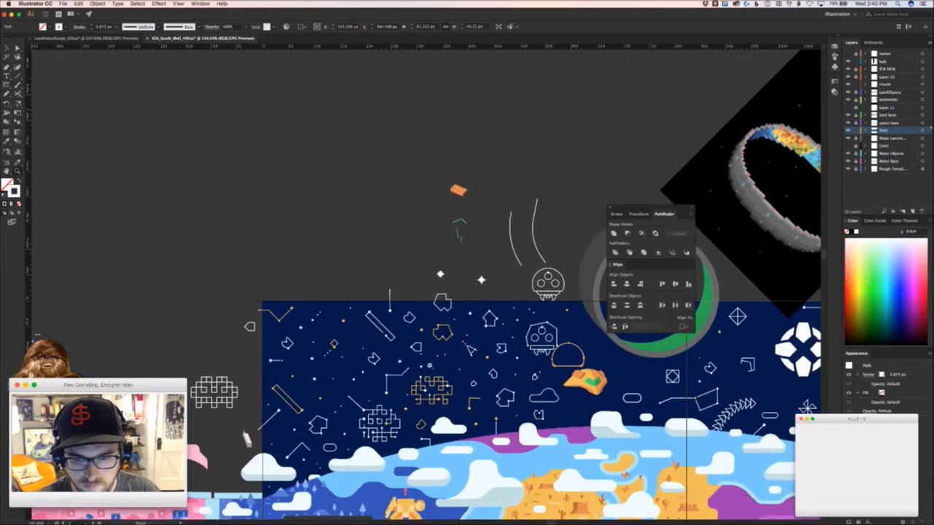
{"action": "scroll", "coordinate": [571, 346], "scroll_direction": "up", "scroll_amount": 5}
{"action": "left_click", "coordinate": [505, 231]}
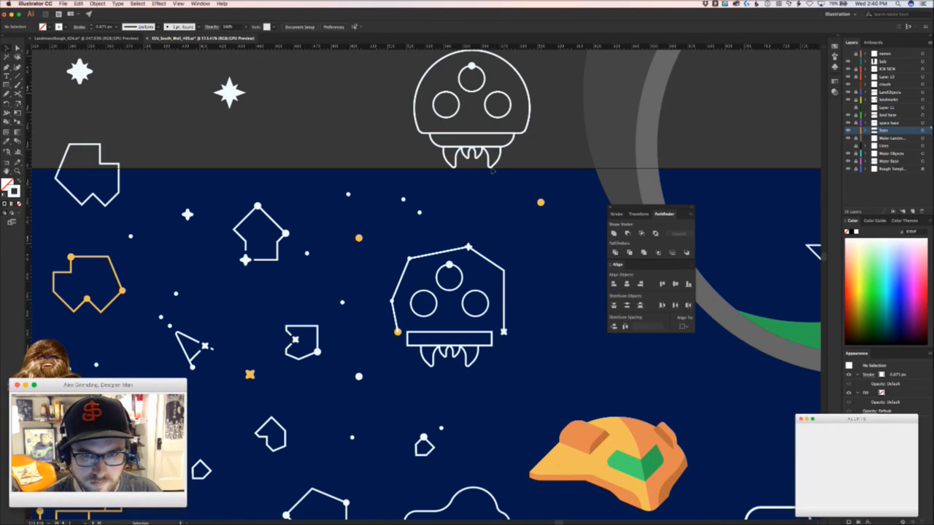
{"action": "scroll", "coordinate": [491, 170], "scroll_direction": "up", "scroll_amount": 5}
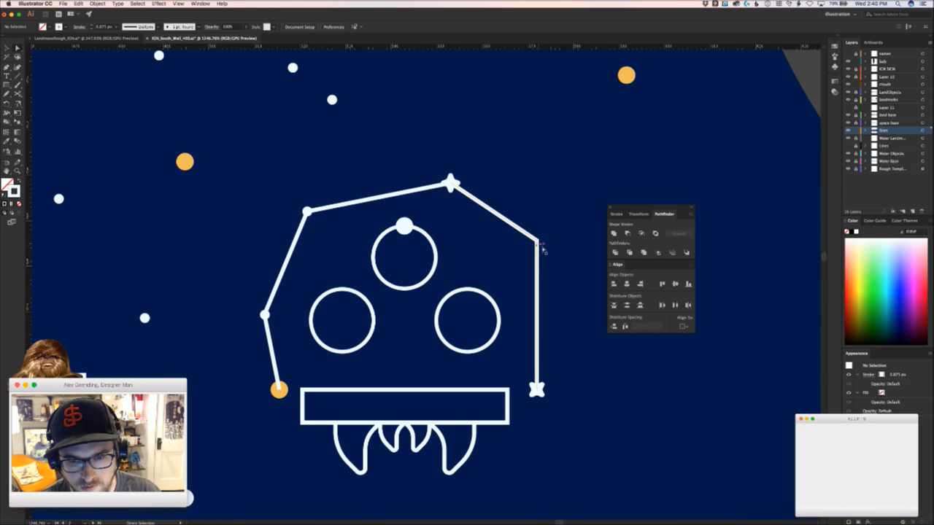
{"action": "key", "text": "v"}
{"action": "scroll", "coordinate": [355, 199], "scroll_direction": "down", "scroll_amount": 2}
{"action": "key", "text": "a"}
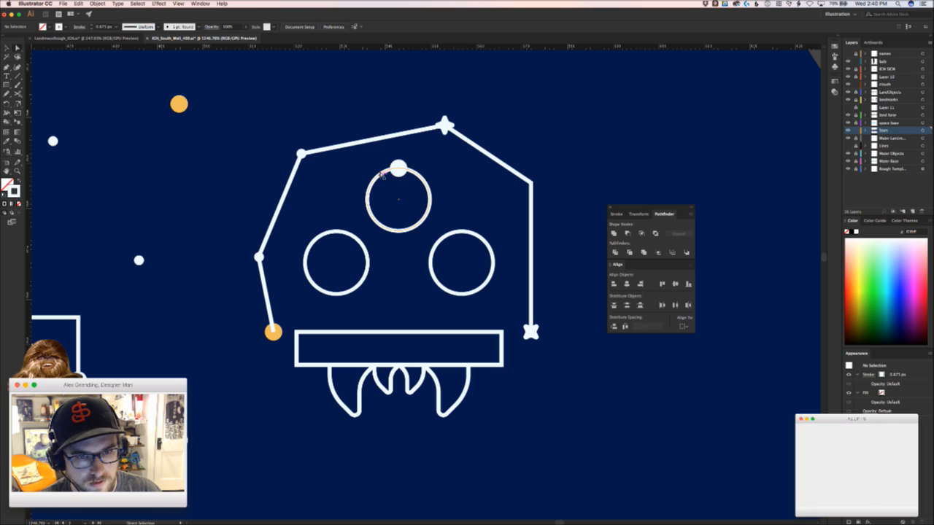
{"action": "key", "text": "v"}
{"action": "left_click", "coordinate": [370, 289]}
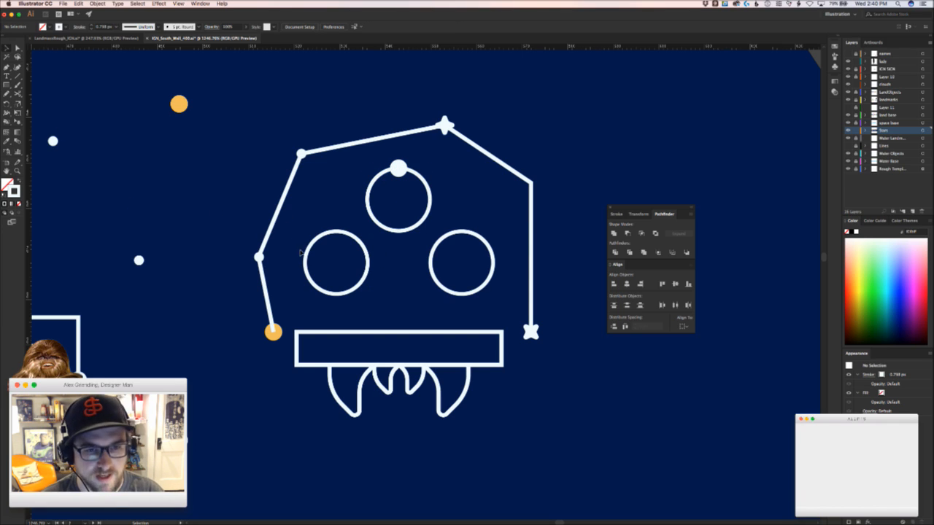
Copy a small pentagon constellation, paste it onto the creature, and scale it down to fit the left eye circle
{"action": "key", "text": "z"}
{"action": "left_click_drag", "start_coordinate": [300, 321], "coordinate": [509, 226]}
{"action": "key", "text": "v"}
{"action": "left_click_drag", "start_coordinate": [75, 223], "coordinate": [83, 219]}
{"action": "key", "text": "super+c"}
{"action": "left_click_drag", "start_coordinate": [360, 274], "coordinate": [168, 327]}
{"action": "key", "text": "super+v"}
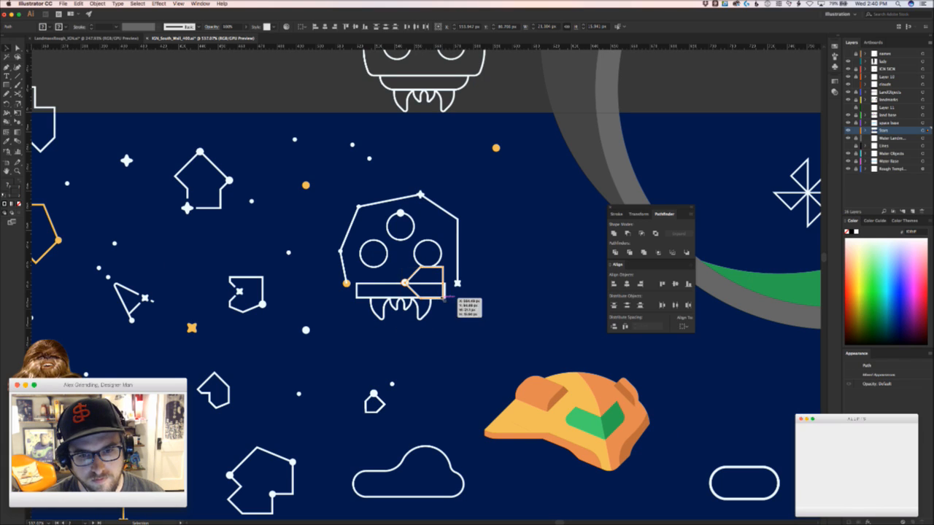
{"action": "left_click_drag", "start_coordinate": [444, 297], "coordinate": [388, 264]}
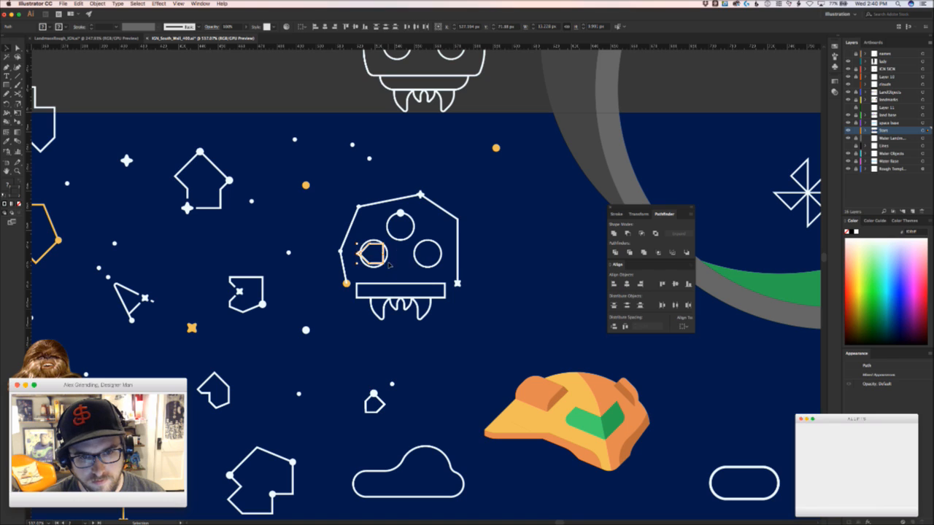
Cut the scaled pentagon, delete the left eye circle, and paste the pentagon back in place
{"action": "key", "text": "Delete"}
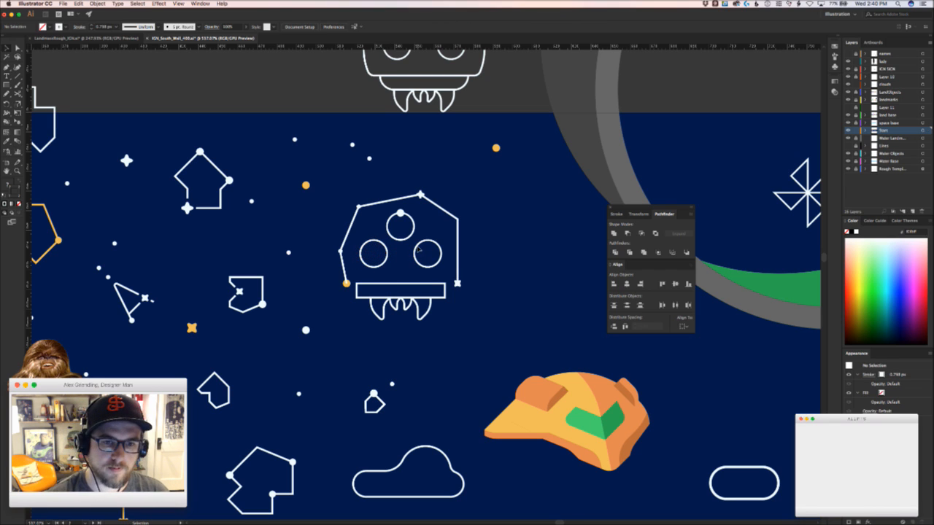
{"action": "left_click", "coordinate": [388, 253]}
{"action": "key", "text": "Delete"}
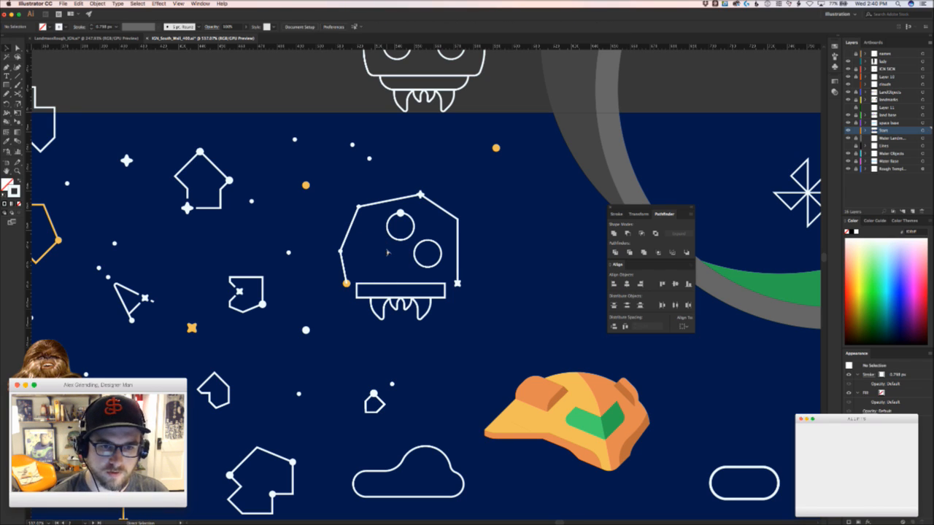
{"action": "key", "text": "super+f"}
Rotate the pentagon eye so its dotted corner points to the lower left and position it where the circle was
{"action": "key", "text": "z"}
{"action": "left_click_drag", "start_coordinate": [354, 223], "coordinate": [420, 308]}
{"action": "left_click_drag", "start_coordinate": [369, 322], "coordinate": [371, 339]}
{"action": "left_click", "coordinate": [428, 327]}
{"action": "left_click_drag", "start_coordinate": [425, 330], "coordinate": [417, 330]}
{"action": "key", "text": "super+0"}
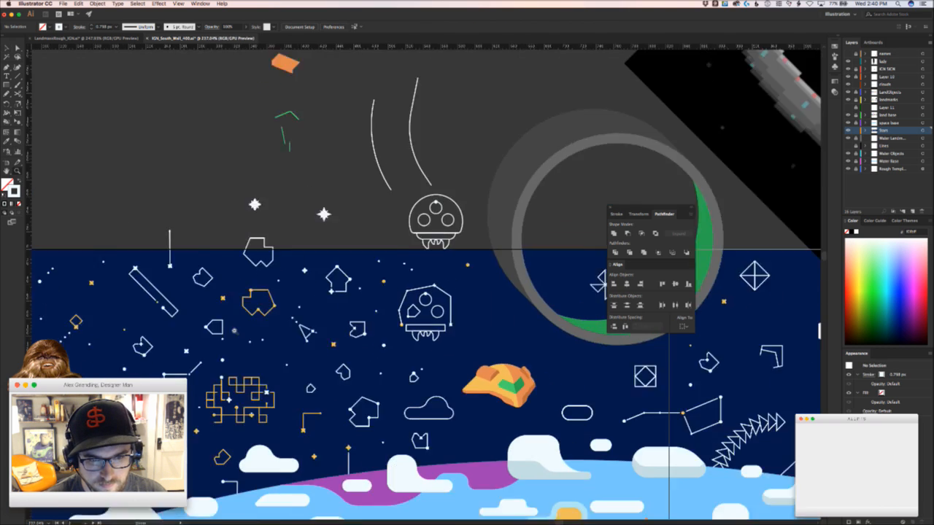
{"action": "left_click_drag", "start_coordinate": [235, 338], "coordinate": [325, 315]}
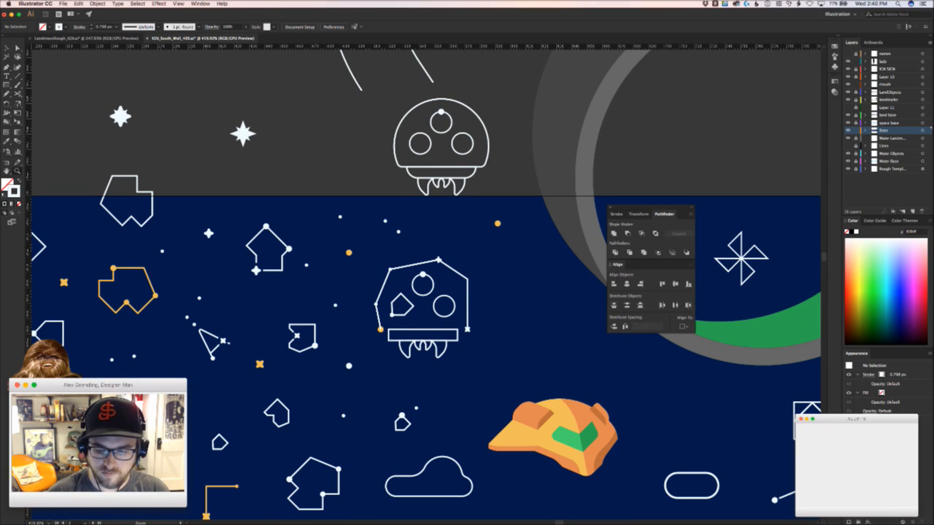
{"action": "key", "text": "super+Tab"}
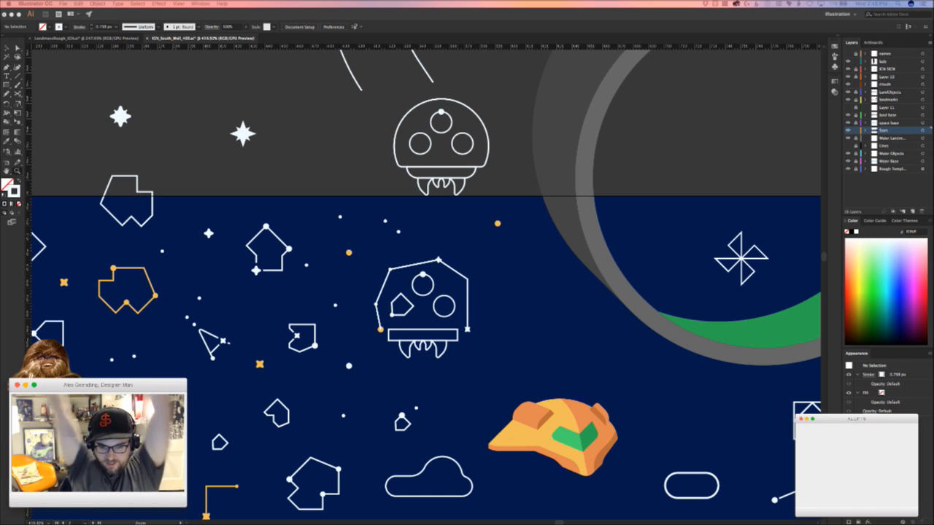
{"action": "left_click", "coordinate": [502, 330]}
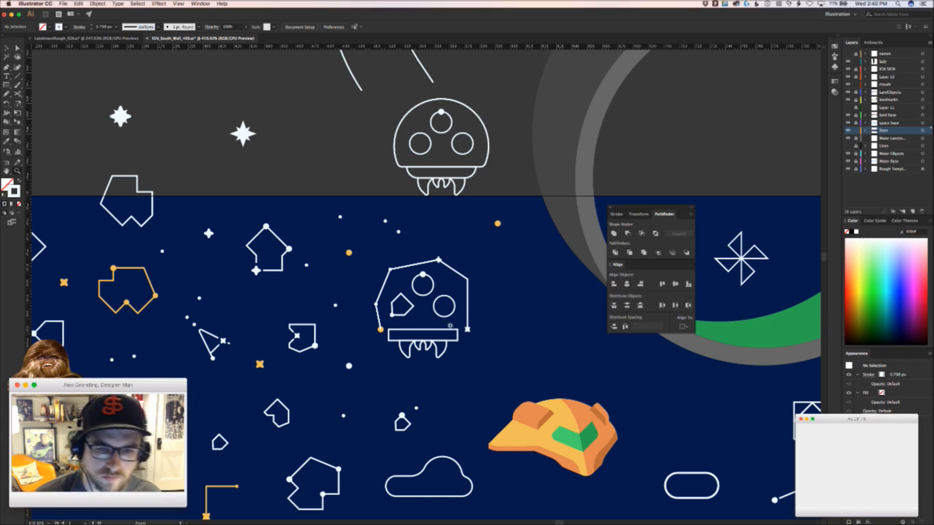
{"action": "scroll", "coordinate": [433, 288], "scroll_direction": "up", "scroll_amount": 5}
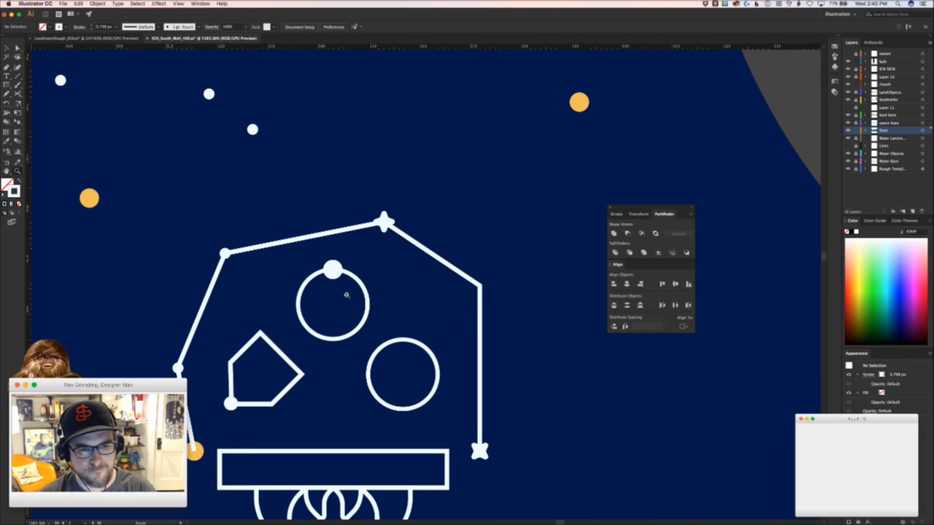
Bring a small diamond outline onto the creature's head and place it over the top eye circle
{"action": "scroll", "coordinate": [347, 295], "scroll_direction": "down", "scroll_amount": 5}
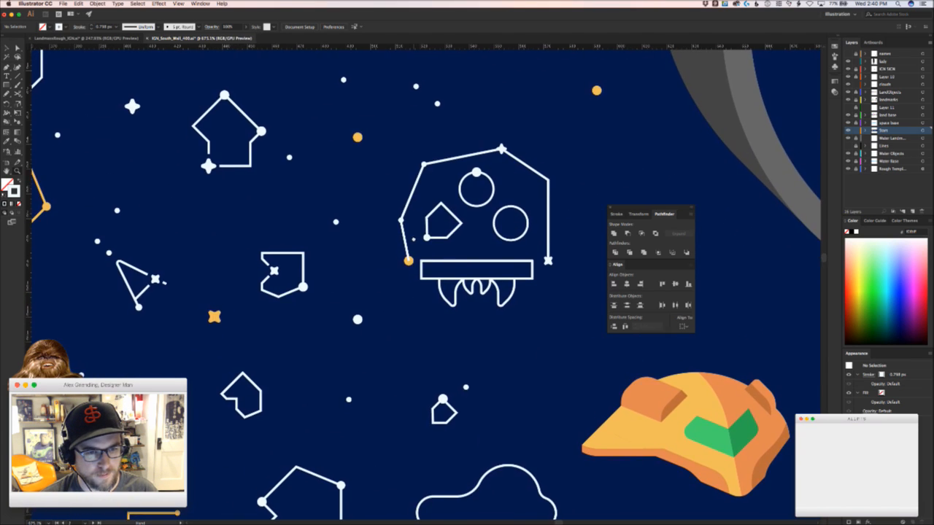
{"action": "scroll", "coordinate": [413, 239], "scroll_direction": "up", "scroll_amount": 3}
{"action": "scroll", "coordinate": [414, 239], "scroll_direction": "right", "scroll_amount": 3}
{"action": "scroll", "coordinate": [494, 381], "scroll_direction": "down", "scroll_amount": 5}
{"action": "scroll", "coordinate": [558, 399], "scroll_direction": "up", "scroll_amount": 3}
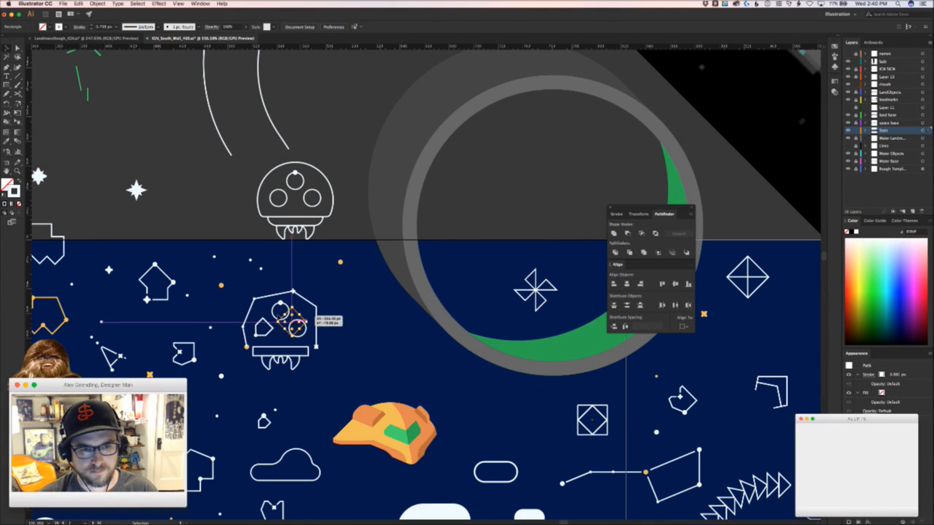
{"action": "left_click", "coordinate": [292, 319]}
{"action": "scroll", "coordinate": [294, 314], "scroll_direction": "up", "scroll_amount": 5}
{"action": "key", "text": "v"}
{"action": "left_click_drag", "start_coordinate": [384, 410], "coordinate": [400, 292]}
Delete the top eye circle and fit the diamond beneath the white dot as the top eye
{"action": "left_click", "coordinate": [410, 332]}
{"action": "left_click", "coordinate": [392, 321]}
{"action": "key", "text": "Delete"}
{"action": "left_click_drag", "start_coordinate": [344, 281], "coordinate": [340, 291]}
{"action": "left_click_drag", "start_coordinate": [312, 319], "coordinate": [311, 323]}
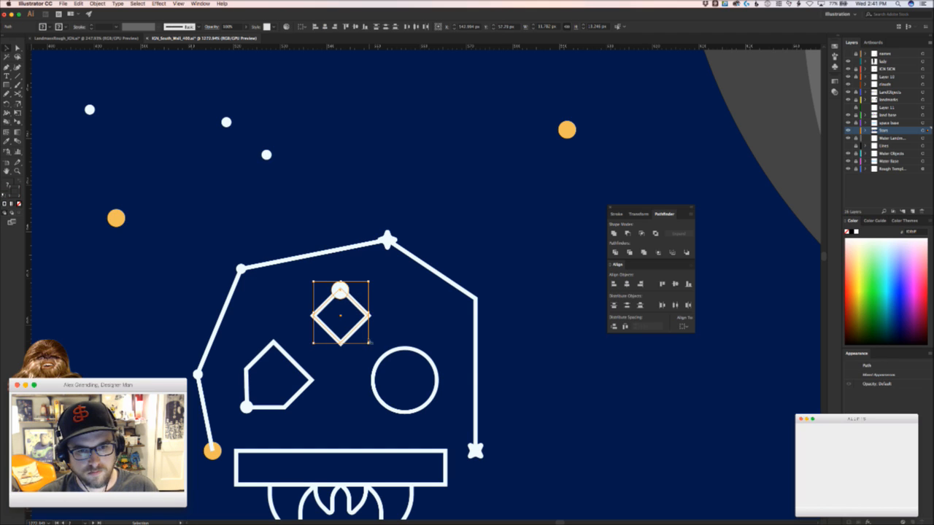
{"action": "left_click", "coordinate": [392, 334]}
{"action": "scroll", "coordinate": [373, 276], "scroll_direction": "down", "scroll_amount": 2}
{"action": "scroll", "coordinate": [374, 276], "scroll_direction": "right", "scroll_amount": 2}
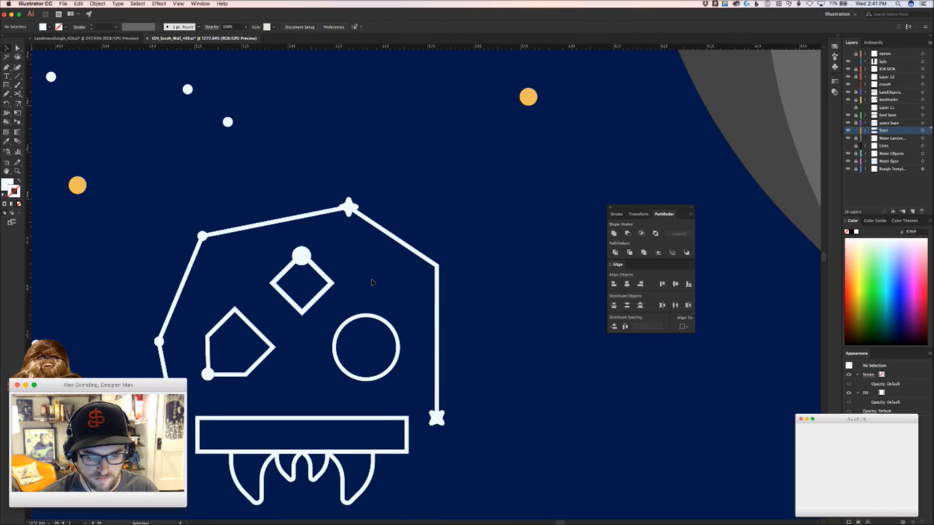
Draw a closed five-sided shape with a slanted upper-left edge over the right eye circle using the Pen tool
{"action": "scroll", "coordinate": [372, 283], "scroll_direction": "up", "scroll_amount": 1}
{"action": "scroll", "coordinate": [372, 282], "scroll_direction": "left", "scroll_amount": 2}
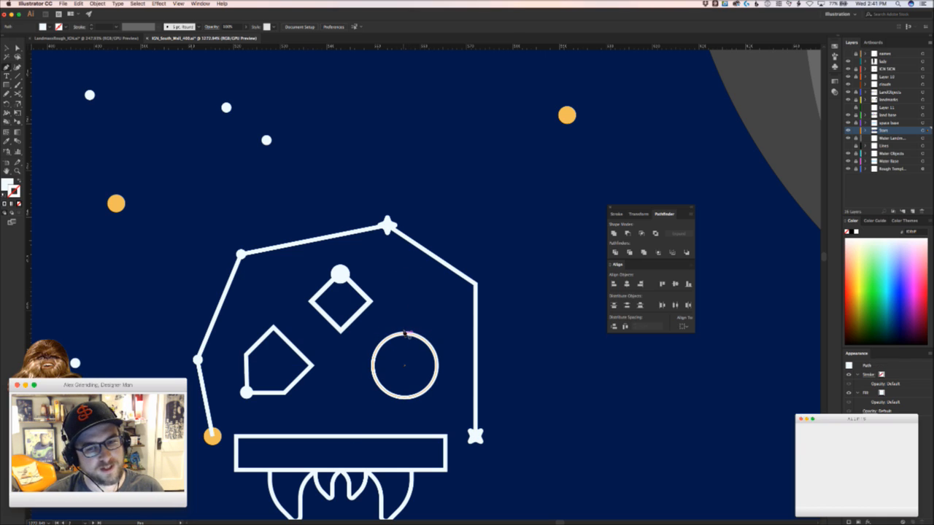
{"action": "left_click", "coordinate": [405, 334]}
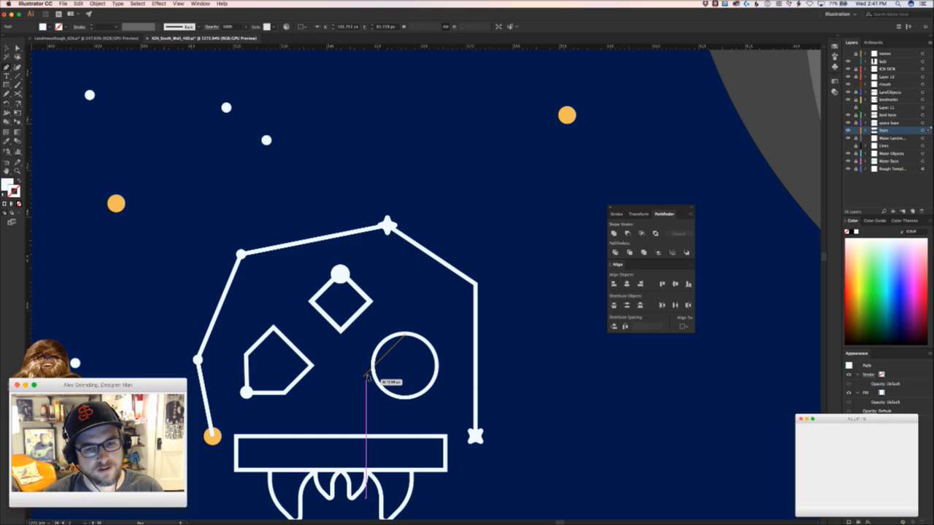
{"action": "left_click", "coordinate": [367, 371]}
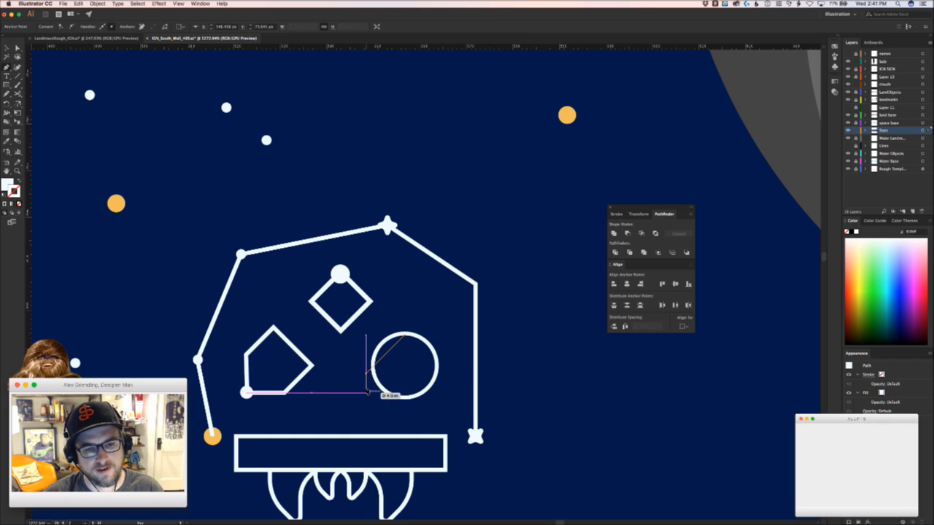
{"action": "left_click", "coordinate": [365, 391]}
{"action": "left_click", "coordinate": [421, 394]}
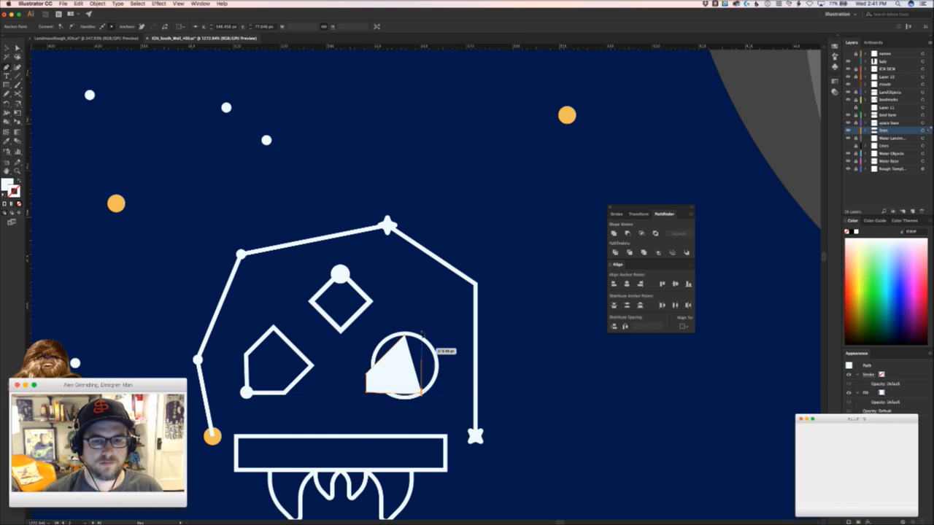
{"action": "left_click", "coordinate": [421, 336]}
{"action": "left_click", "coordinate": [404, 336]}
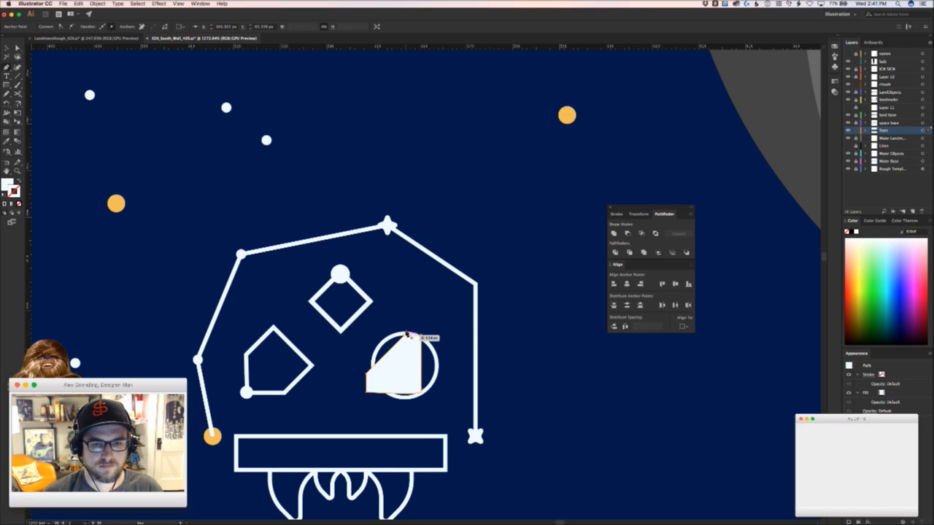
Match the new eye shape to the circle's white outline with no fill using the Eyedropper
{"action": "right_click", "coordinate": [437, 370]}
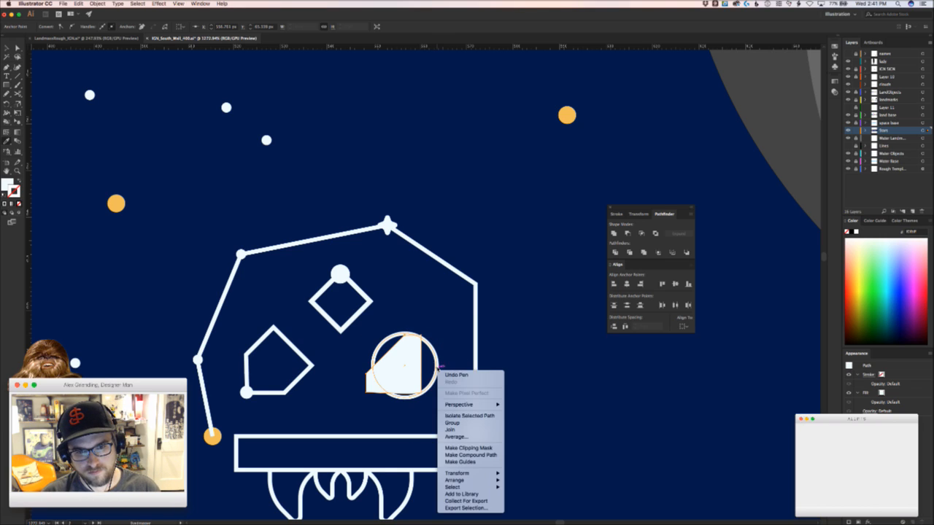
{"action": "left_click", "coordinate": [442, 361]}
{"action": "left_click", "coordinate": [438, 366]}
{"action": "key", "text": "v"}
{"action": "left_click", "coordinate": [448, 352]}
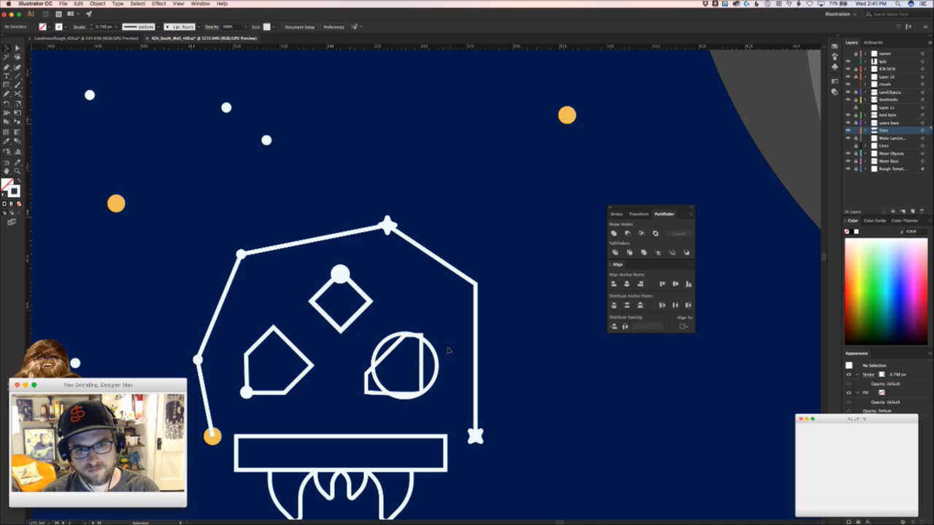
Delete the right eye circle, then center the angular shape in its place and adjust its lower corners
{"action": "left_click", "coordinate": [434, 381]}
{"action": "key", "text": "Delete"}
{"action": "left_click_drag", "start_coordinate": [421, 373], "coordinate": [435, 377]}
{"action": "key", "text": "a"}
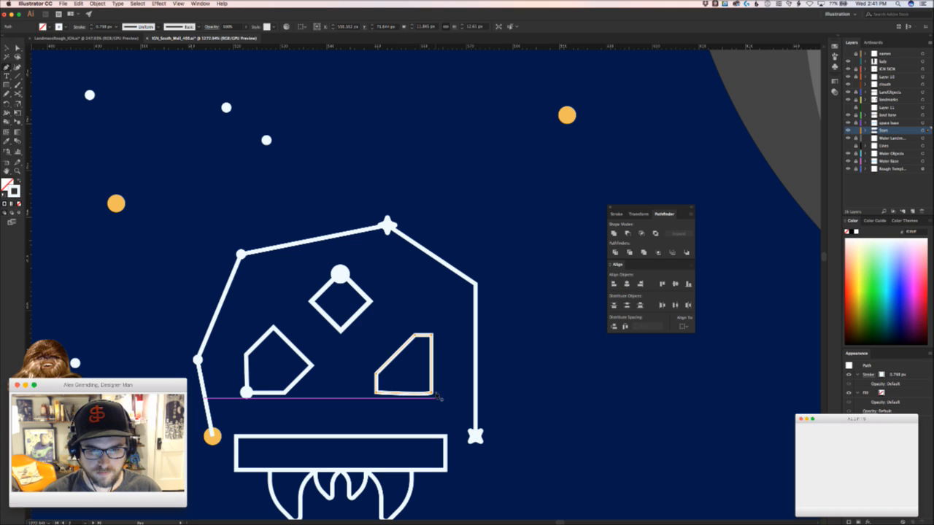
{"action": "left_click_drag", "start_coordinate": [432, 394], "coordinate": [374, 399]}
{"action": "key", "text": "v"}
{"action": "left_click", "coordinate": [389, 394]}
Move the three angular eye outlines off onto the gray area and arrange three dots inside the head as eyes
{"action": "left_click_drag", "start_coordinate": [347, 368], "coordinate": [126, 119]}
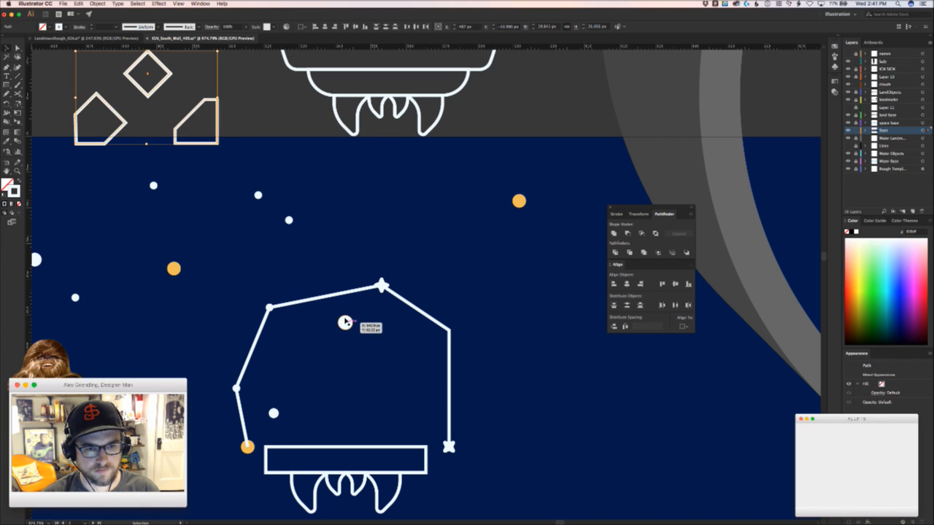
{"action": "left_click_drag", "start_coordinate": [345, 321], "coordinate": [340, 344]}
{"action": "key", "text": "super+shift+a"}
{"action": "left_click_drag", "start_coordinate": [275, 411], "coordinate": [309, 392]}
{"action": "left_click_drag", "start_coordinate": [345, 351], "coordinate": [385, 398]}
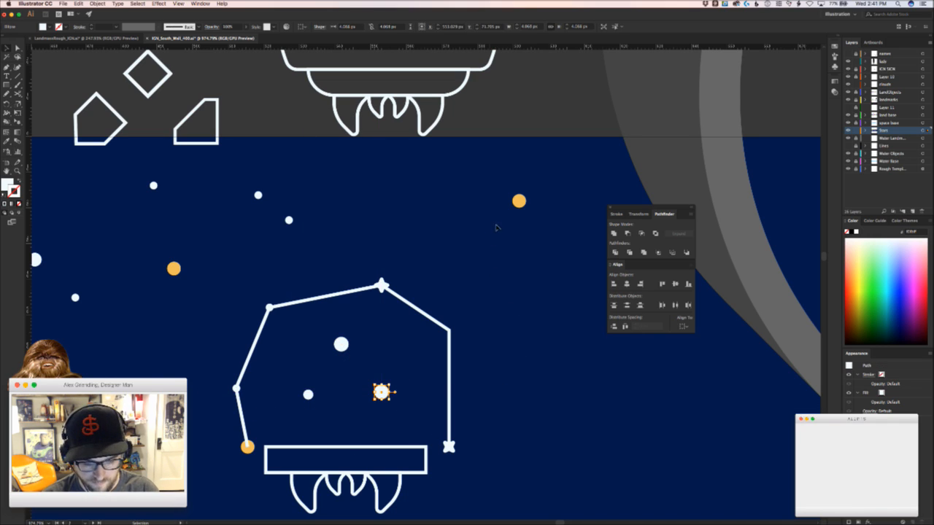
Recolor the right eye dot with the orange of the surrounding stars
{"action": "left_click", "coordinate": [507, 346]}
{"action": "scroll", "coordinate": [503, 350], "scroll_direction": "down", "scroll_amount": 10, "text": "alt"}
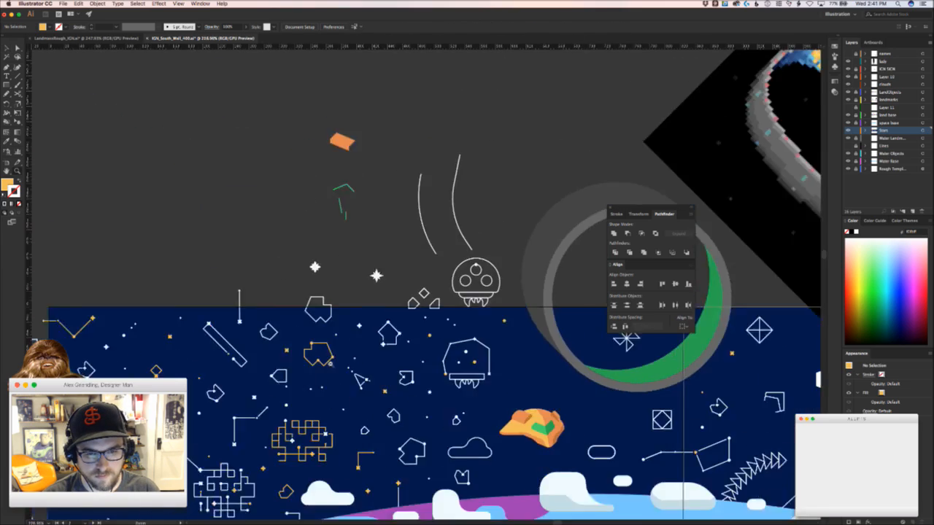
{"action": "scroll", "coordinate": [492, 363], "scroll_direction": "up", "scroll_amount": 10, "text": "alt"}
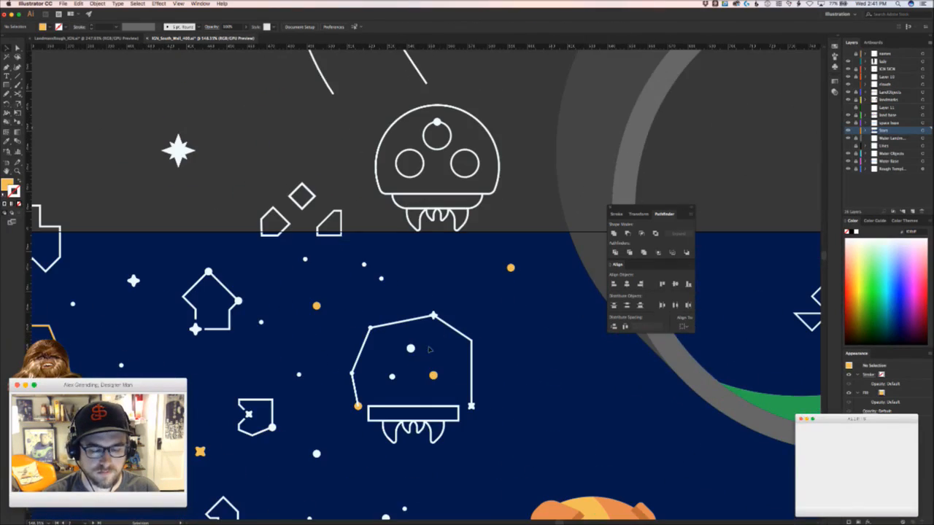
{"action": "left_click", "coordinate": [373, 330]}
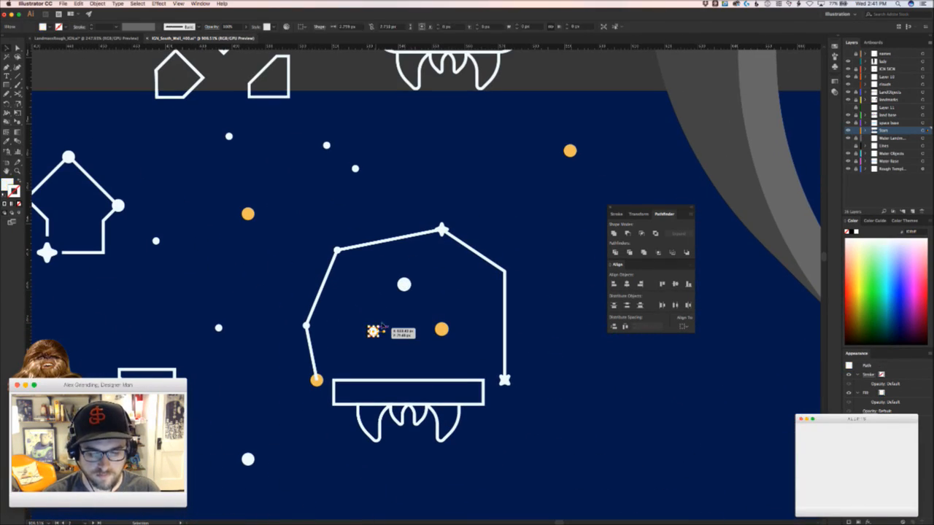
{"action": "scroll", "coordinate": [438, 328], "scroll_direction": "up", "scroll_amount": 3}
{"action": "scroll", "coordinate": [461, 328], "scroll_direction": "down", "scroll_amount": 3}
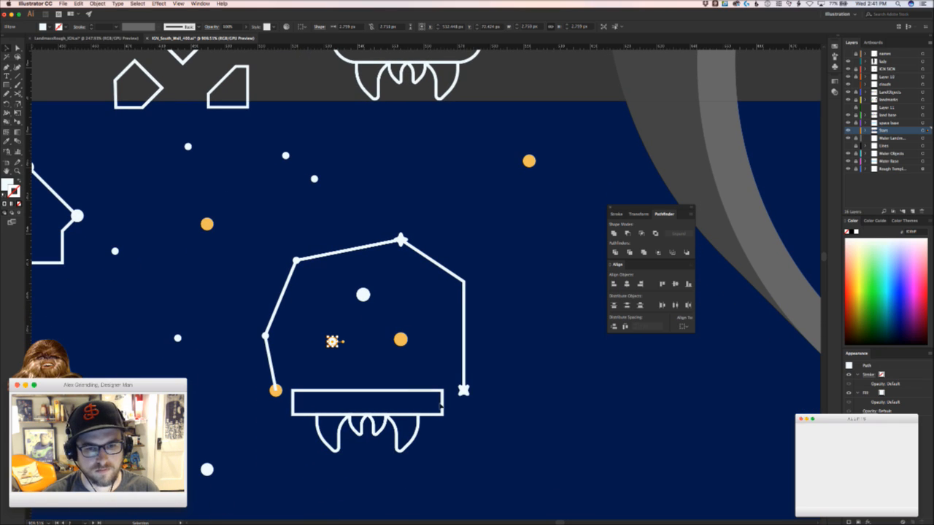
Delete the right edge of the jaw rectangle and extend its upper edge to the lower-right star
{"action": "key", "text": "a"}
{"action": "left_click", "coordinate": [444, 400]}
{"action": "key", "text": "Delete"}
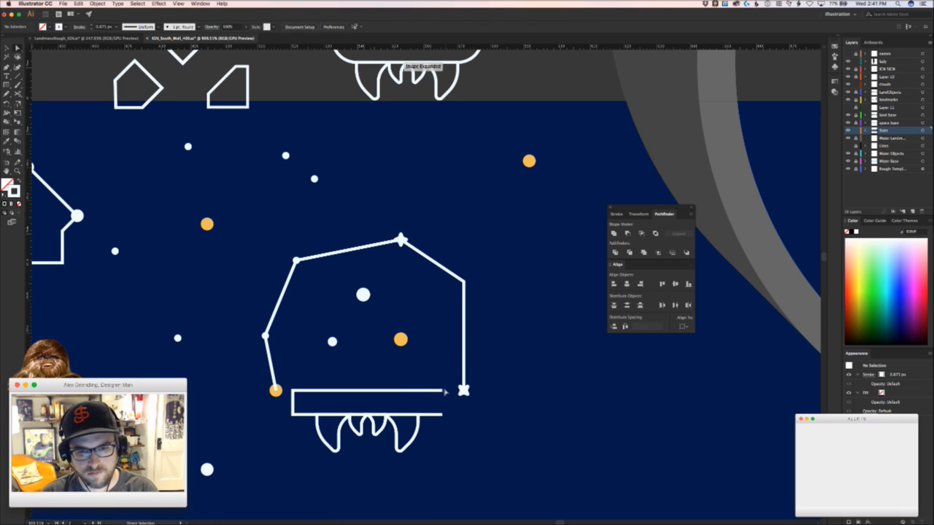
{"action": "left_click_drag", "start_coordinate": [464, 390], "coordinate": [465, 390]}
{"action": "left_click", "coordinate": [475, 415]}
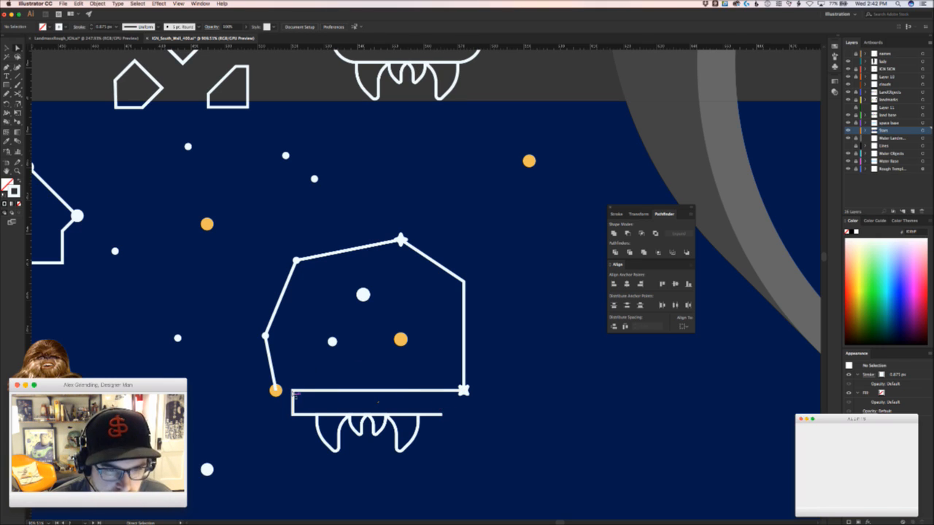
Shorten the head outline's lower-left segment so it stops just above the orange dot
{"action": "left_click_drag", "start_coordinate": [249, 390], "coordinate": [375, 369]}
{"action": "key", "text": "a"}
{"action": "left_click_drag", "start_coordinate": [316, 388], "coordinate": [312, 361]}
{"action": "left_click", "coordinate": [342, 365]}
Delete the jaw rectangle's left edge and extend its upper line slightly toward the orange dot
{"action": "left_click", "coordinate": [361, 406]}
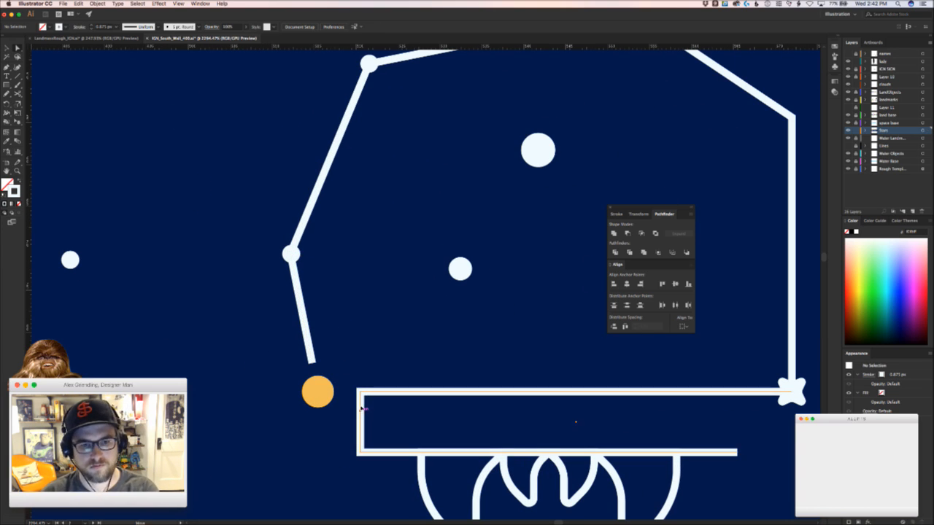
{"action": "key", "text": "Delete"}
{"action": "left_click", "coordinate": [367, 407]}
{"action": "left_click_drag", "start_coordinate": [360, 392], "coordinate": [350, 391]}
{"action": "left_click", "coordinate": [354, 417]}
{"action": "left_click_drag", "start_coordinate": [389, 417], "coordinate": [233, 397]}
{"action": "scroll", "coordinate": [414, 417], "scroll_direction": "up", "scroll_amount": 5}
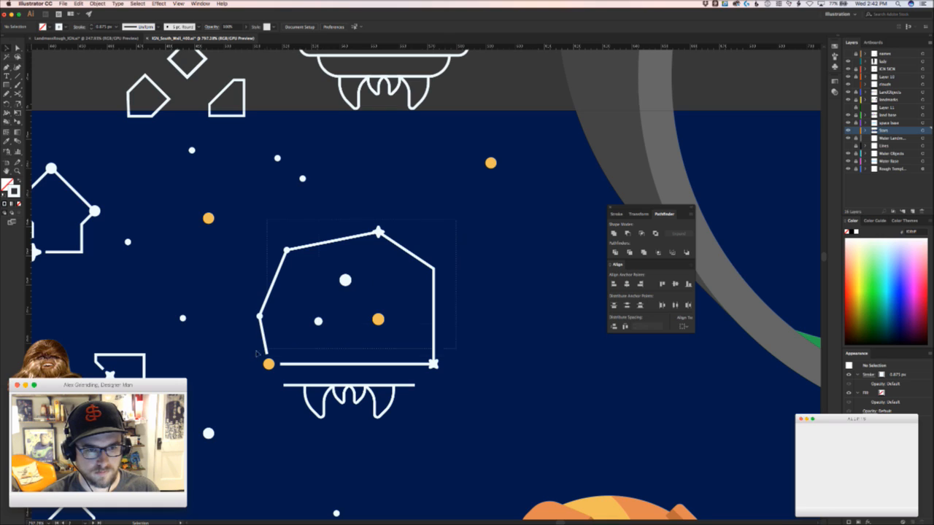
Select the head outline's segments, excluding the corner dots and stars from the selection
{"action": "left_click_drag", "start_coordinate": [234, 368], "coordinate": [240, 368]}
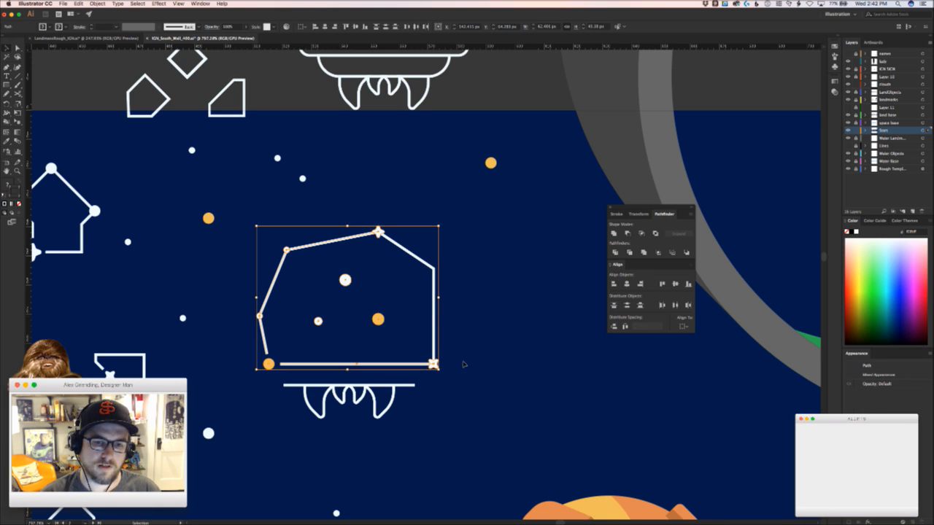
{"action": "left_click_drag", "start_coordinate": [468, 358], "coordinate": [238, 217]}
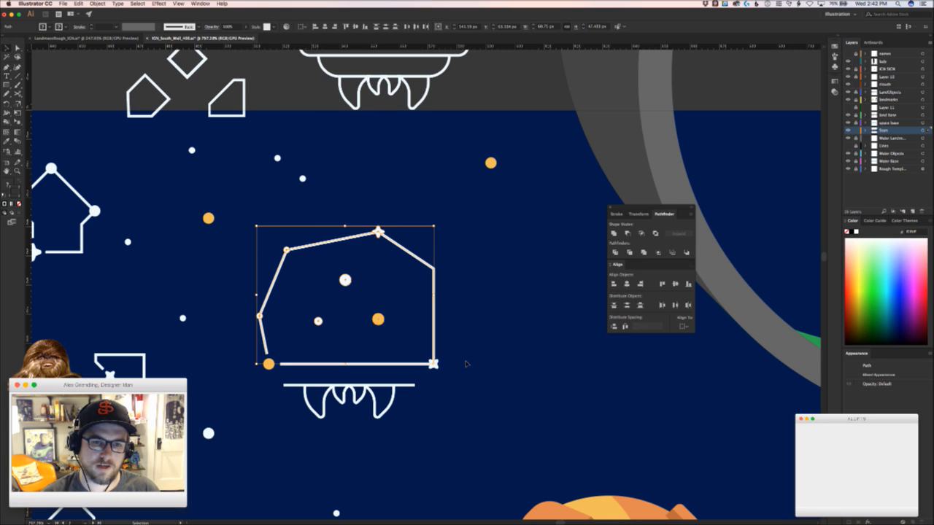
{"action": "left_click_drag", "start_coordinate": [318, 288], "coordinate": [318, 287]}
{"action": "left_click", "coordinate": [270, 362], "text": "shift"}
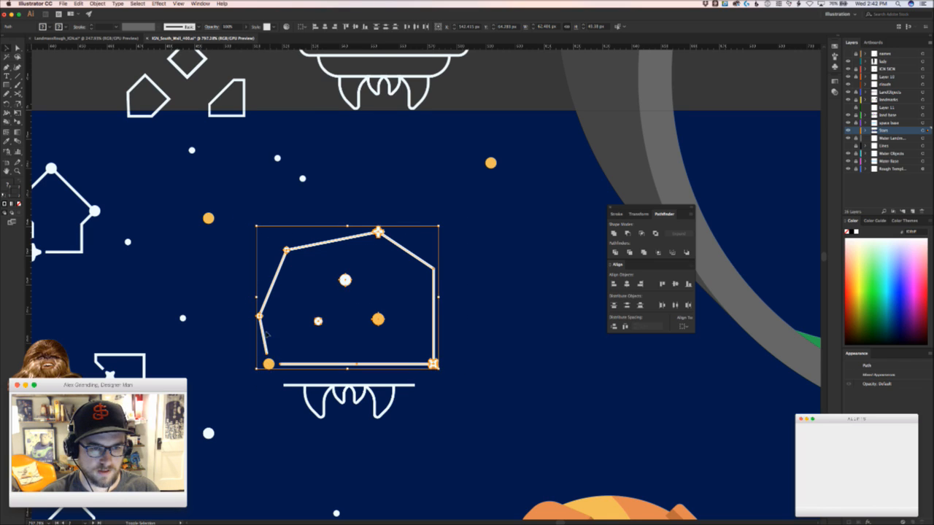
{"action": "left_click", "coordinate": [260, 316], "text": "shift"}
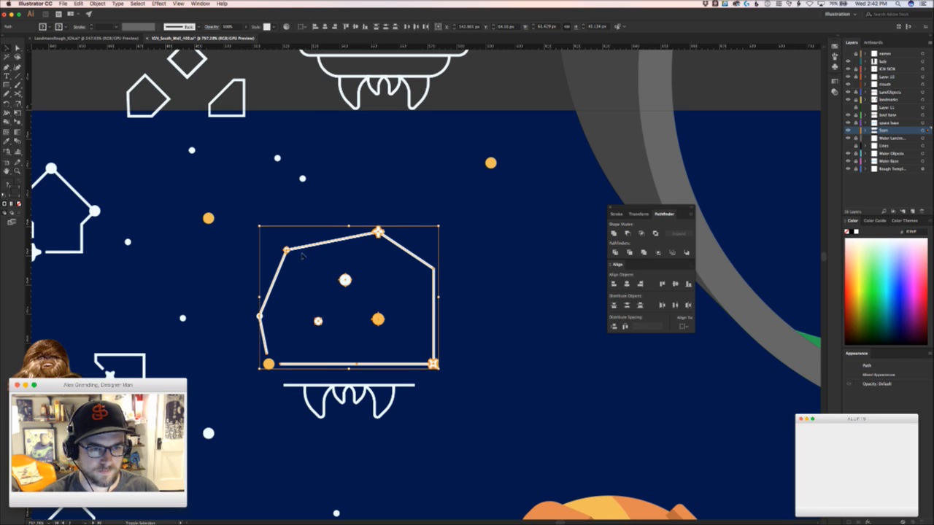
{"action": "left_click", "coordinate": [377, 232], "text": "shift"}
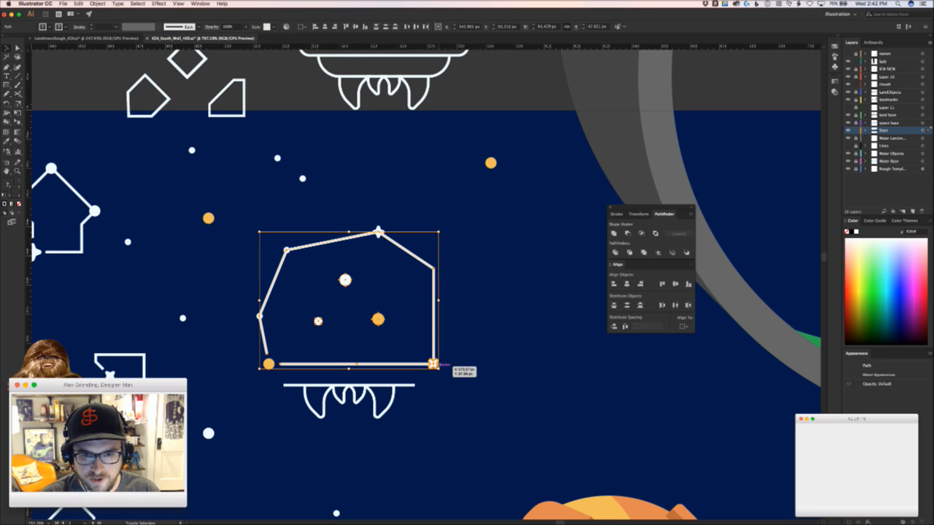
{"action": "left_click", "coordinate": [434, 363], "text": "shift"}
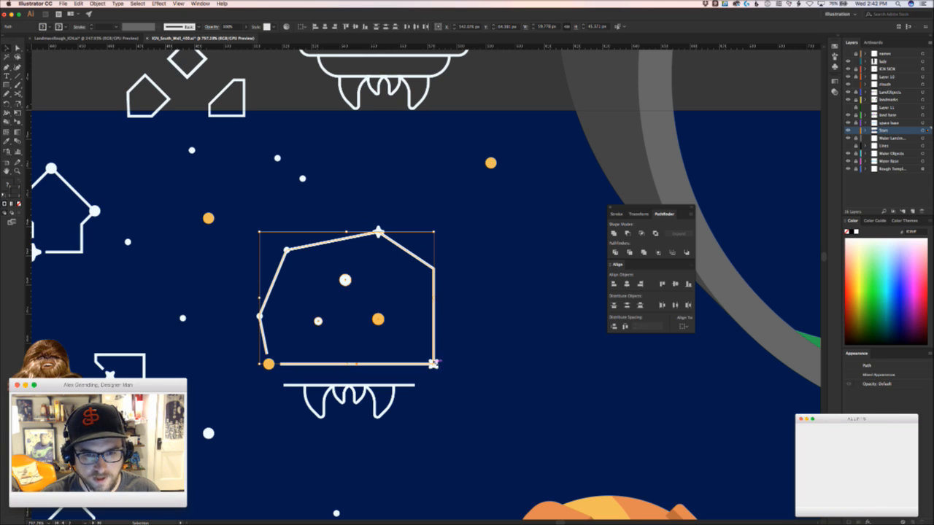
{"action": "left_click_drag", "start_coordinate": [434, 363], "coordinate": [422, 351]}
{"action": "key", "text": "super+z"}
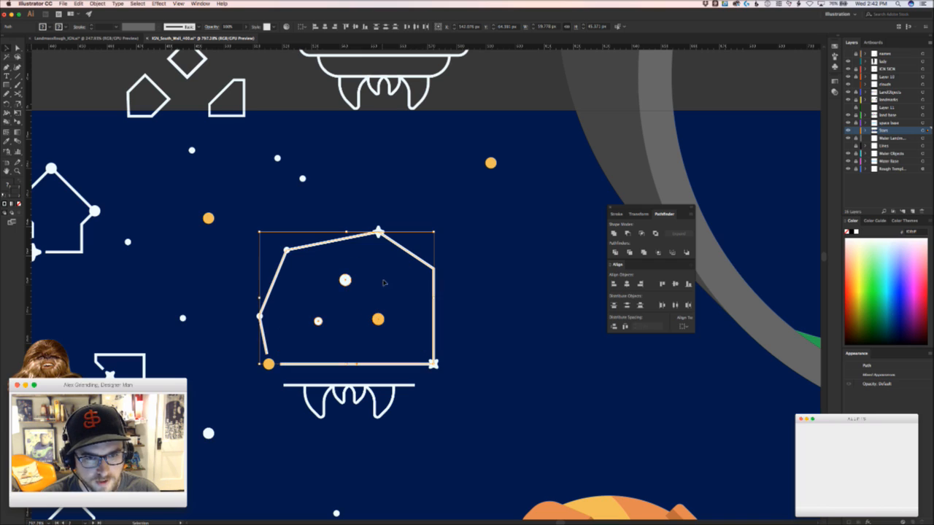
{"action": "left_click_drag", "start_coordinate": [394, 267], "coordinate": [281, 326]}
{"action": "left_click_drag", "start_coordinate": [434, 231], "coordinate": [421, 237]}
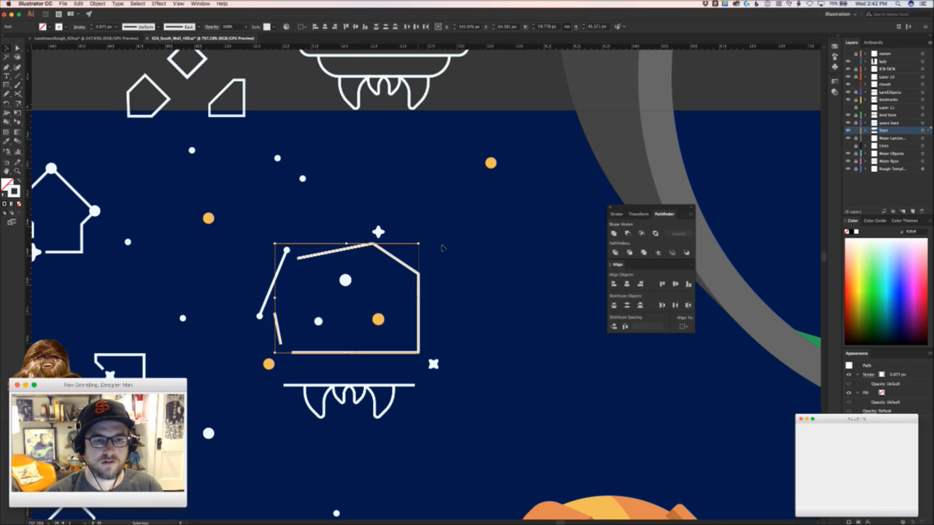
{"action": "key", "text": "super+z"}
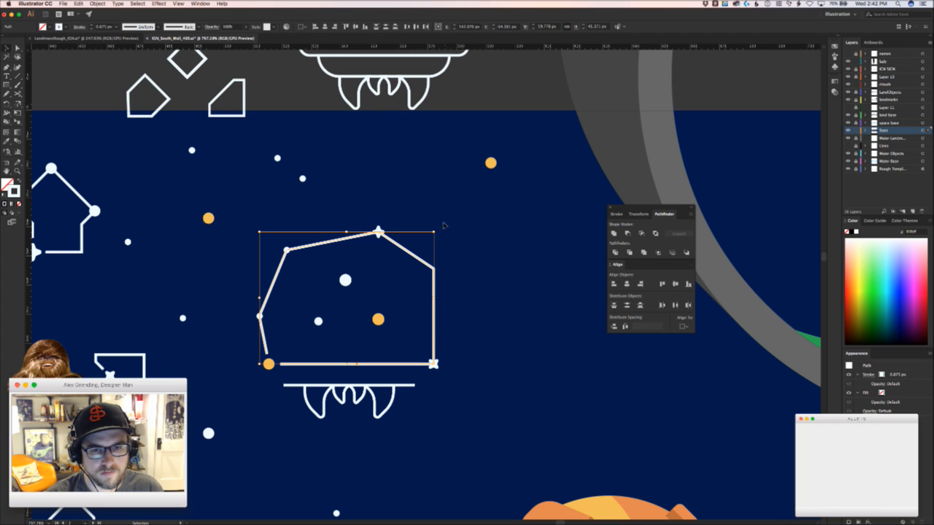
Scale the head outline down proportionally about its center, keeping the dots and stars at their current size
{"action": "left_click_drag", "start_coordinate": [436, 232], "coordinate": [416, 243]}
{"action": "left_click", "coordinate": [459, 256]}
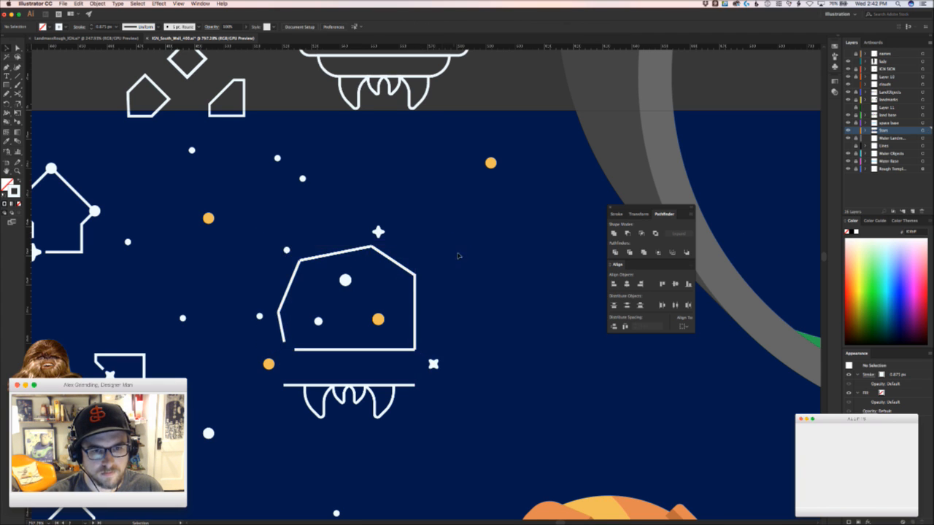
{"action": "left_click_drag", "start_coordinate": [466, 268], "coordinate": [502, 269]}
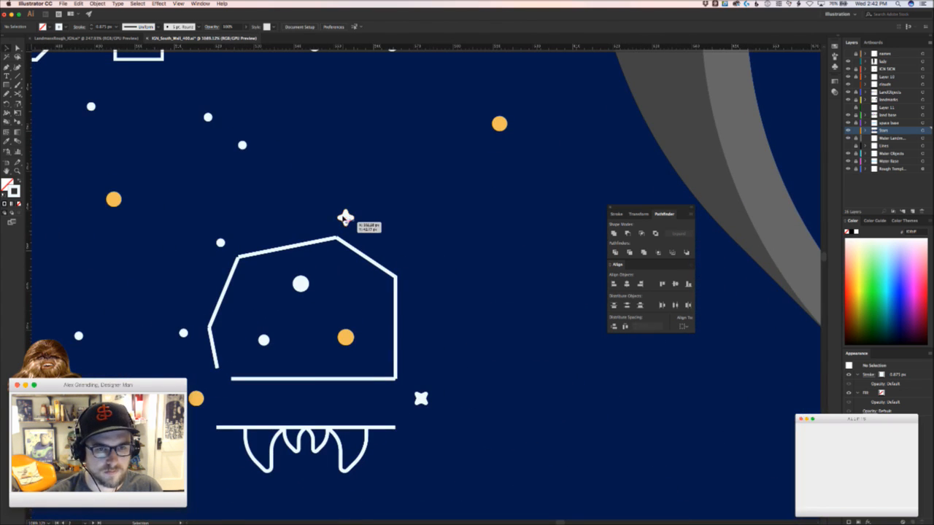
Move the top star and the two left white dots onto the matching corners of the smaller head outline
{"action": "left_click_drag", "start_coordinate": [346, 221], "coordinate": [335, 238]}
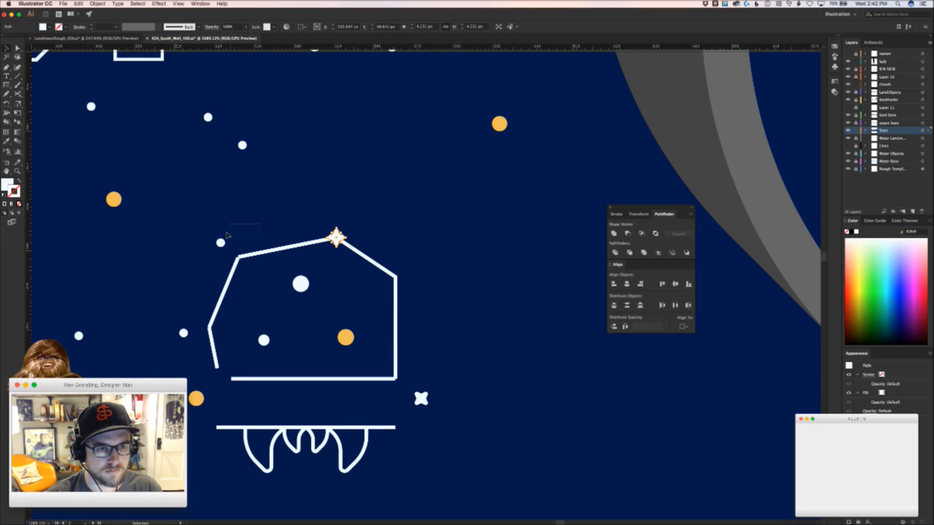
{"action": "left_click_drag", "start_coordinate": [220, 243], "coordinate": [237, 257]}
{"action": "left_click_drag", "start_coordinate": [183, 334], "coordinate": [209, 328]}
Move the orange dot into the open lower-left corner of the smaller head outline
{"action": "left_click", "coordinate": [191, 376]}
{"action": "left_click_drag", "start_coordinate": [188, 387], "coordinate": [267, 331]}
{"action": "left_click", "coordinate": [283, 325]}
{"action": "left_click_drag", "start_coordinate": [326, 326], "coordinate": [270, 333]}
{"action": "left_click_drag", "start_coordinate": [349, 322], "coordinate": [235, 309]}
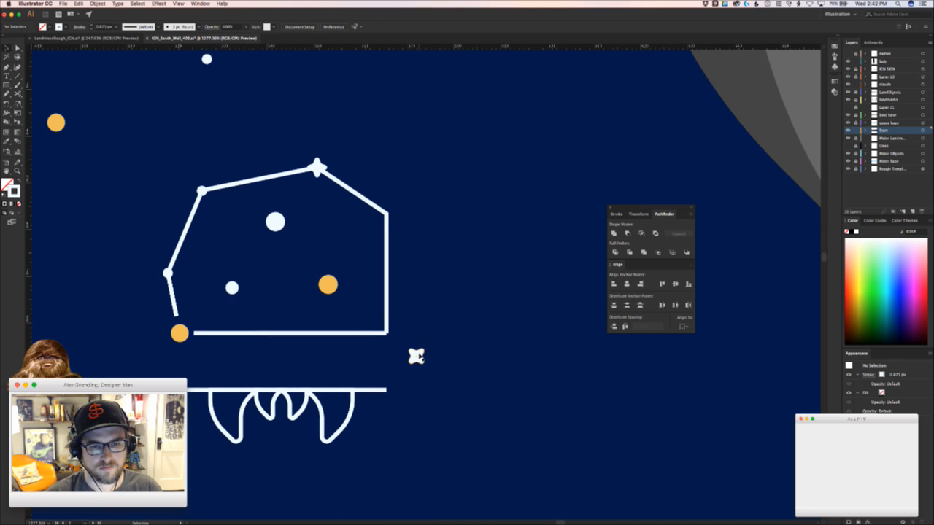
Move the loose white star onto the lower-right corner of the creature's head outline
{"action": "left_click_drag", "start_coordinate": [416, 355], "coordinate": [386, 333]}
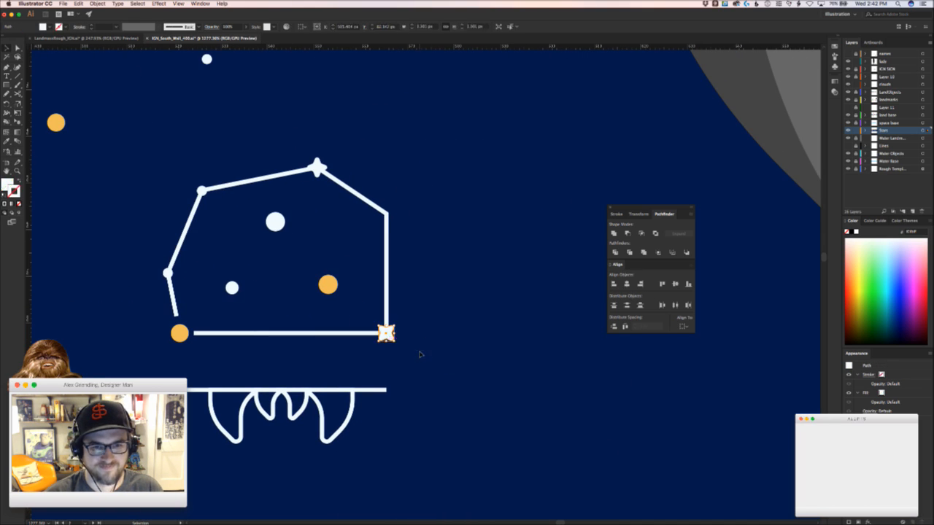
{"action": "left_click", "coordinate": [457, 312]}
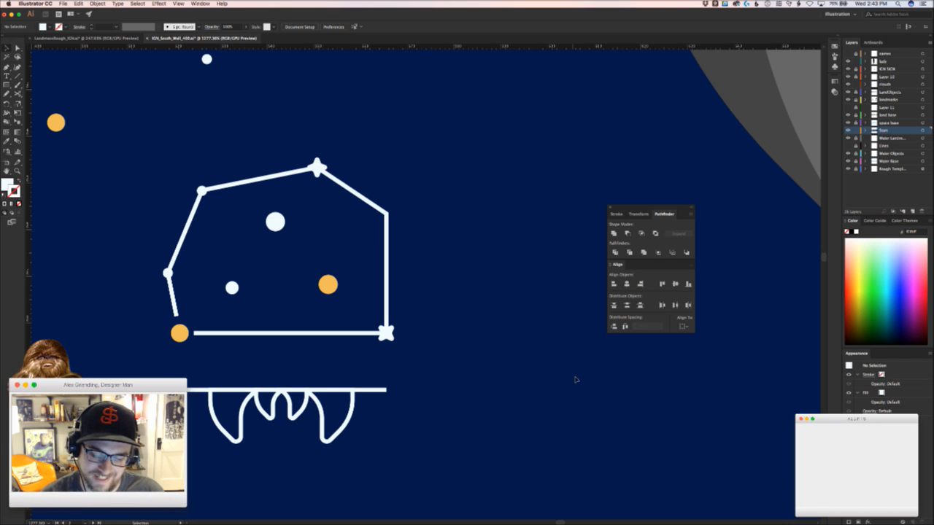
Examine the creature figure within the overall mural, including the castle area and the surrounding night sky
{"action": "scroll", "coordinate": [517, 379], "scroll_direction": "down", "scroll_amount": 3}
{"action": "left_click_drag", "start_coordinate": [651, 440], "coordinate": [191, 324]}
{"action": "left_click_drag", "start_coordinate": [306, 404], "coordinate": [357, 402]}
{"action": "left_click_drag", "start_coordinate": [309, 357], "coordinate": [352, 305]}
{"action": "left_click_drag", "start_coordinate": [312, 266], "coordinate": [290, 241]}
{"action": "left_click_drag", "start_coordinate": [349, 258], "coordinate": [390, 259]}
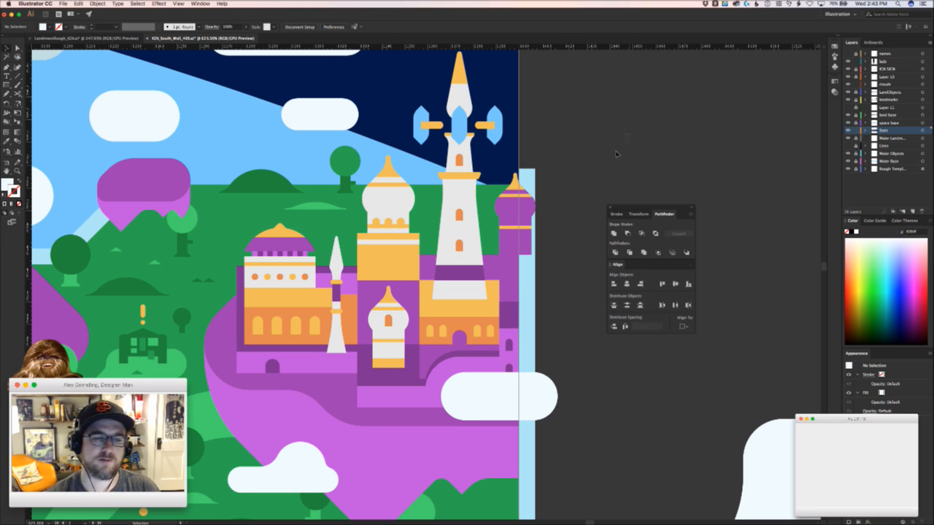
{"action": "left_click_drag", "start_coordinate": [414, 207], "coordinate": [511, 324]}
{"action": "left_click_drag", "start_coordinate": [304, 266], "coordinate": [363, 319]}
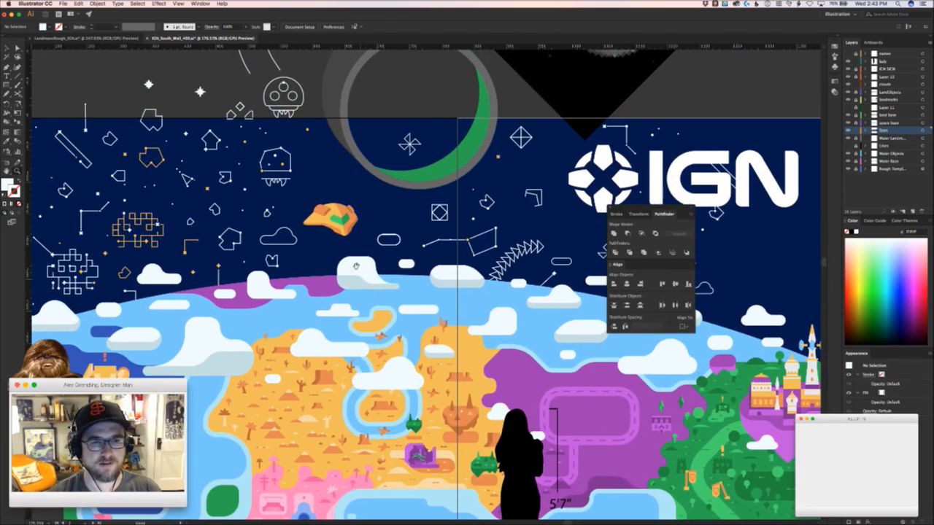
{"action": "left_click_drag", "start_coordinate": [356, 266], "coordinate": [410, 345]}
{"action": "left_click_drag", "start_coordinate": [329, 247], "coordinate": [388, 212]}
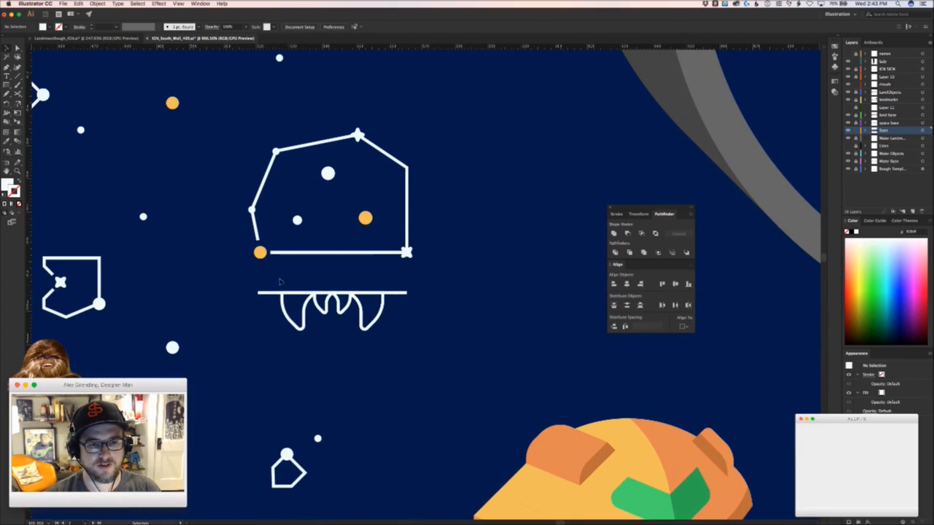
Scale the mouth bar and fangs down proportionally and move them up closer beneath the head outline
{"action": "left_click_drag", "start_coordinate": [412, 340], "coordinate": [412, 341]}
{"action": "key", "text": "ctrl+equal"}
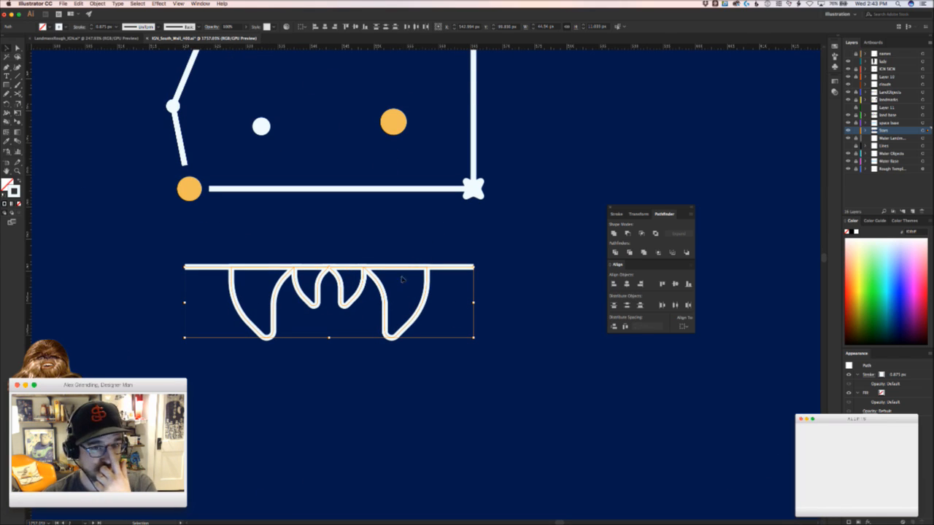
{"action": "left_click_drag", "start_coordinate": [496, 255], "coordinate": [443, 319]}
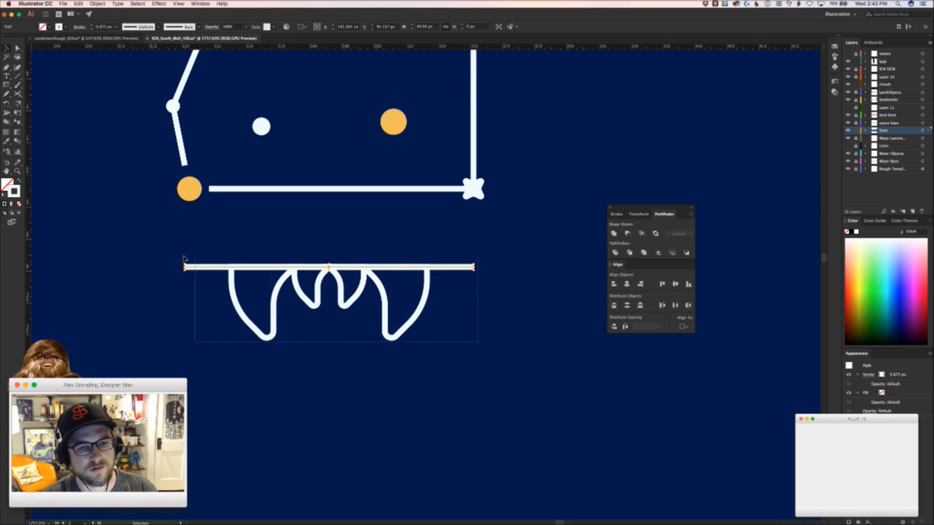
{"action": "left_click_drag", "start_coordinate": [183, 259], "coordinate": [329, 325]}
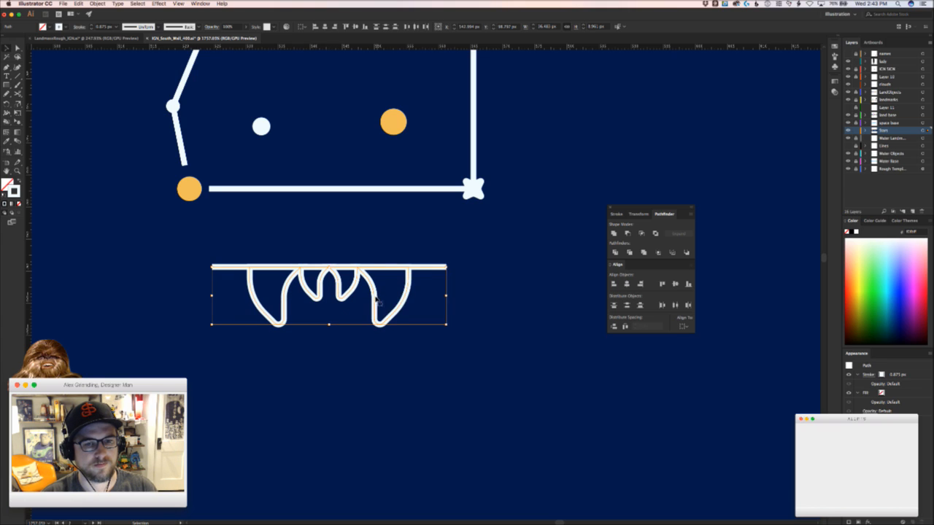
{"action": "left_click_drag", "start_coordinate": [375, 298], "coordinate": [377, 253]}
{"action": "left_click_drag", "start_coordinate": [356, 321], "coordinate": [376, 444]}
{"action": "left_click", "coordinate": [355, 428]}
Shorten the mouth bar at its left end and place a copy of the small white dot on that end
{"action": "key", "text": "a"}
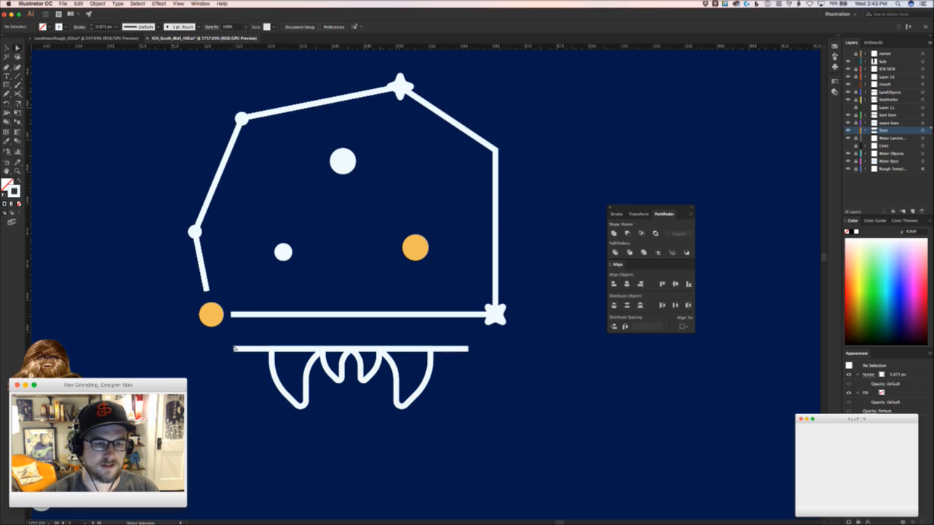
{"action": "left_click", "coordinate": [240, 348]}
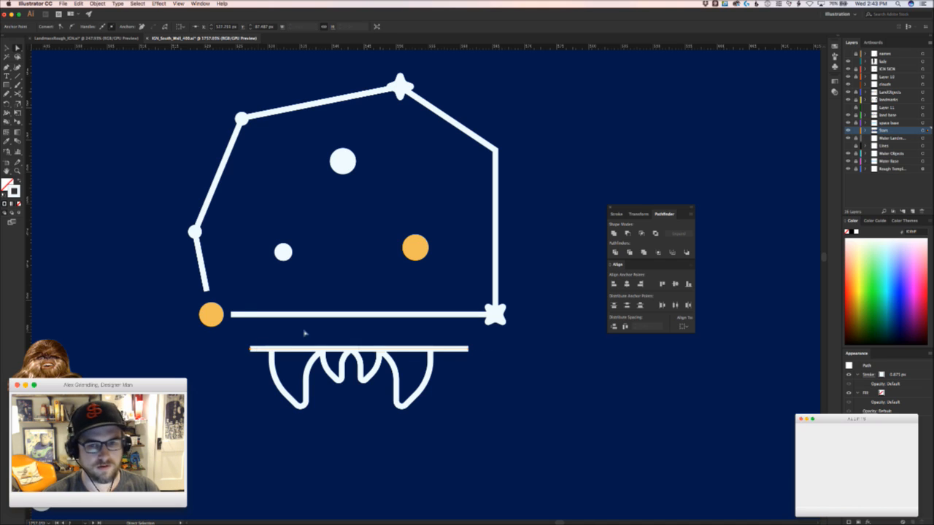
{"action": "key", "text": "shift+Right"}
{"action": "key", "text": "v"}
{"action": "left_click", "coordinate": [237, 368]}
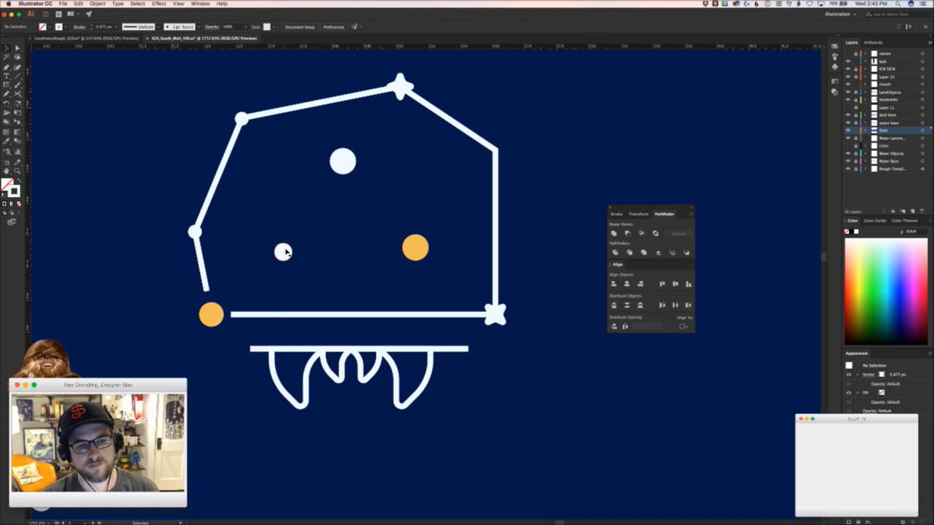
{"action": "left_click_drag", "start_coordinate": [284, 252], "coordinate": [250, 350]}
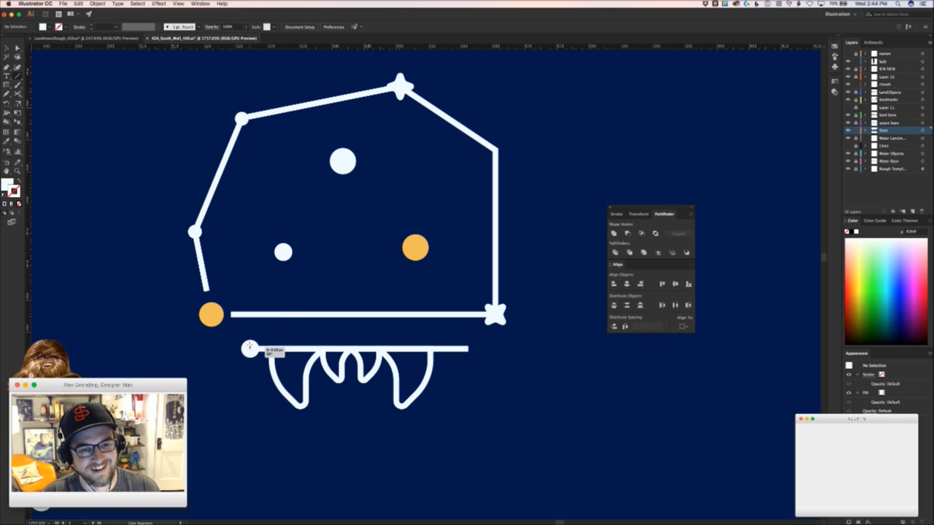
Draw a diagonal segment between the orange corner dot and the mouth bar's white dot, matching the head outline's stroke
{"action": "left_click_drag", "start_coordinate": [250, 349], "coordinate": [251, 315]}
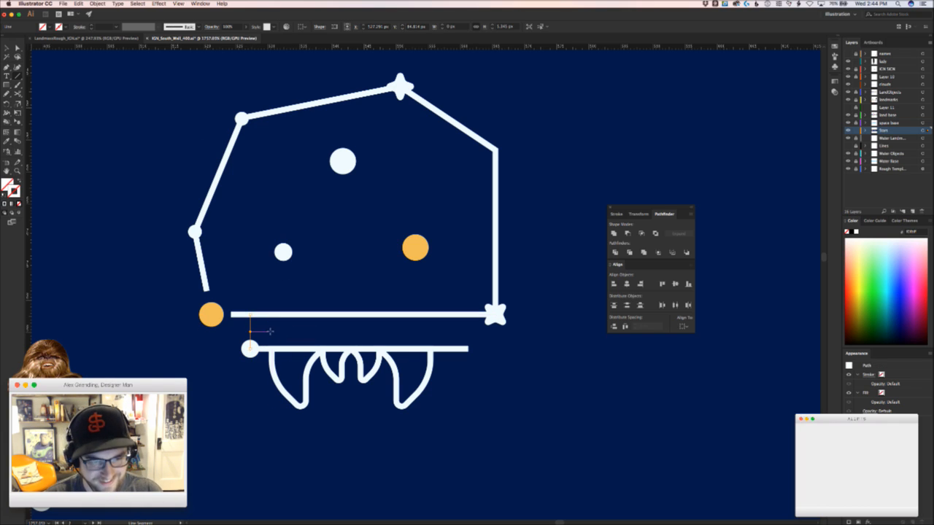
{"action": "key", "text": "v"}
{"action": "left_click_drag", "start_coordinate": [254, 351], "coordinate": [255, 329]}
{"action": "key", "text": "a"}
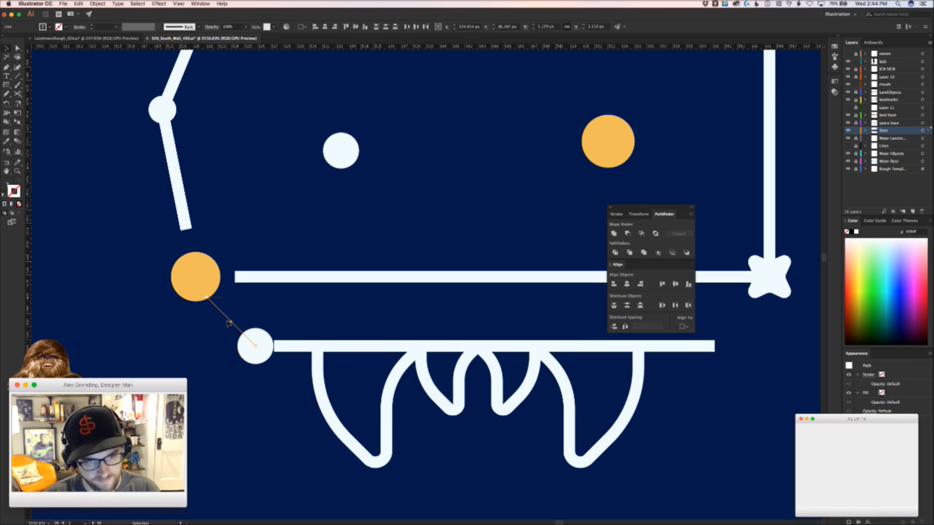
{"action": "key", "text": "i"}
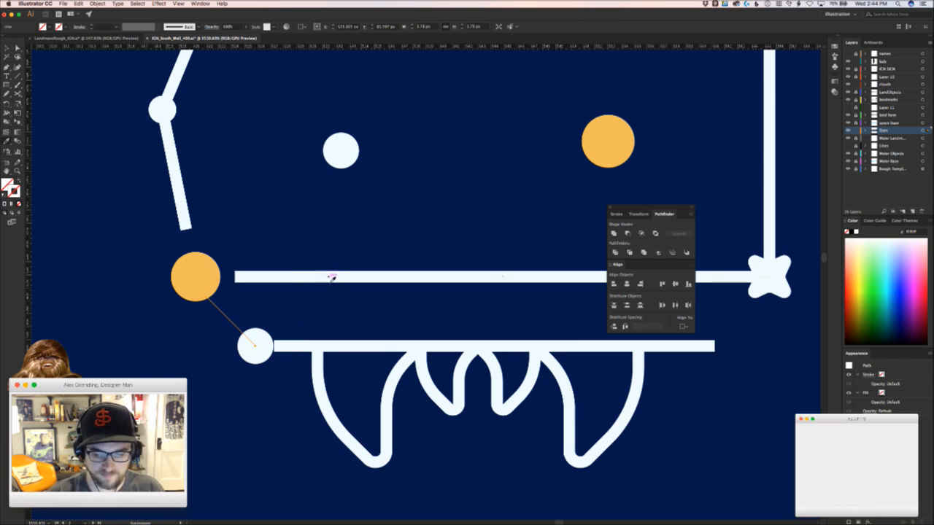
{"action": "left_click", "coordinate": [313, 277]}
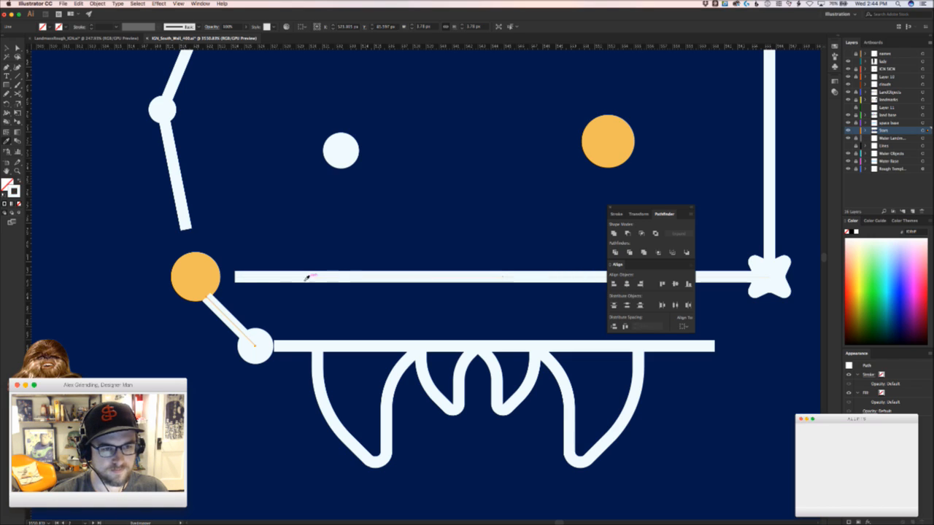
Shorten the upper end of the diagonal connecting segment to leave a small gap below the orange dot
{"action": "key", "text": "a"}
{"action": "left_click", "coordinate": [208, 295]}
{"action": "left_click_drag", "start_coordinate": [207, 295], "coordinate": [257, 346]}
{"action": "left_click", "coordinate": [294, 355]}
{"action": "key", "text": "super+z"}
{"action": "left_click", "coordinate": [296, 345]}
{"action": "left_click", "coordinate": [287, 370]}
{"action": "left_click_drag", "start_coordinate": [289, 375], "coordinate": [250, 375]}
{"action": "left_click_drag", "start_coordinate": [377, 378], "coordinate": [423, 366]}
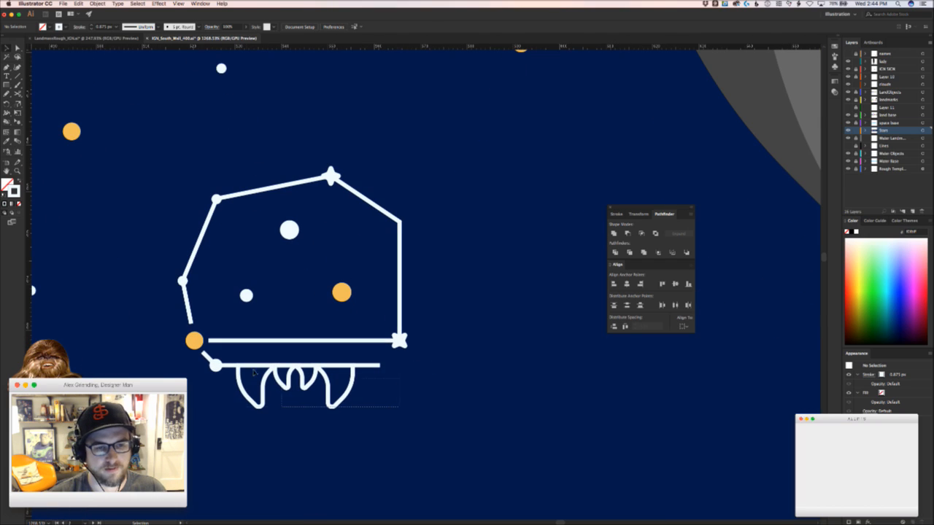
Extend the mouth bar's right end diagonally up to the corner star and align the diagonal with the star's center
{"action": "left_click_drag", "start_coordinate": [254, 372], "coordinate": [336, 401]}
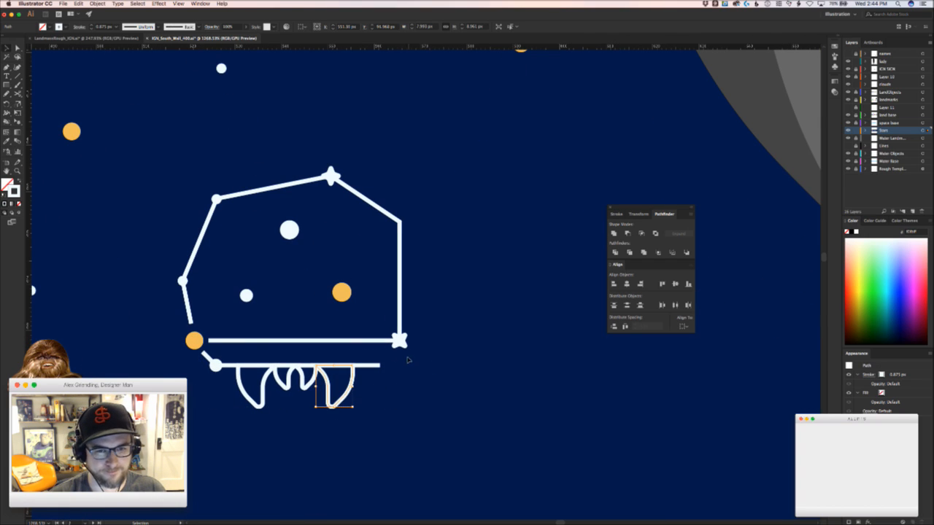
{"action": "left_click", "coordinate": [402, 383]}
{"action": "left_click_drag", "start_coordinate": [388, 380], "coordinate": [451, 370]}
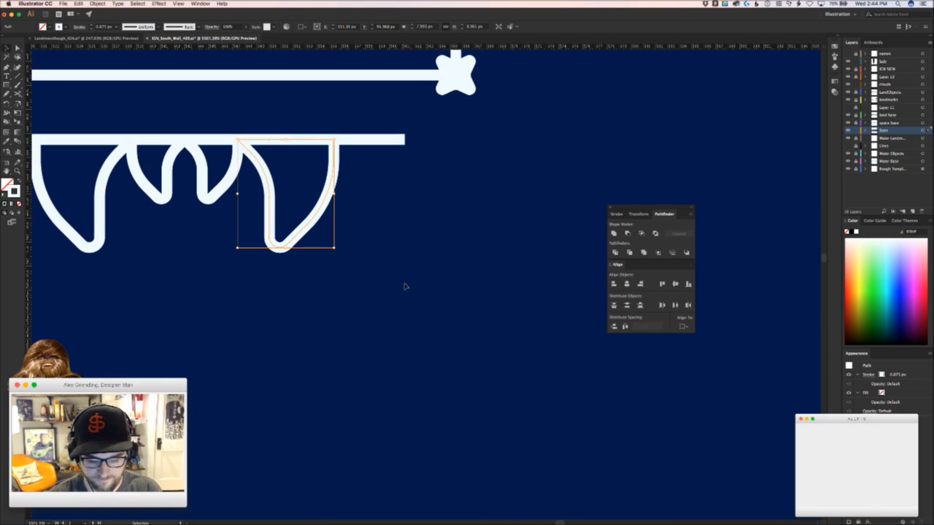
{"action": "key", "text": "p"}
{"action": "scroll", "coordinate": [403, 178], "scroll_direction": "up", "scroll_amount": 5}
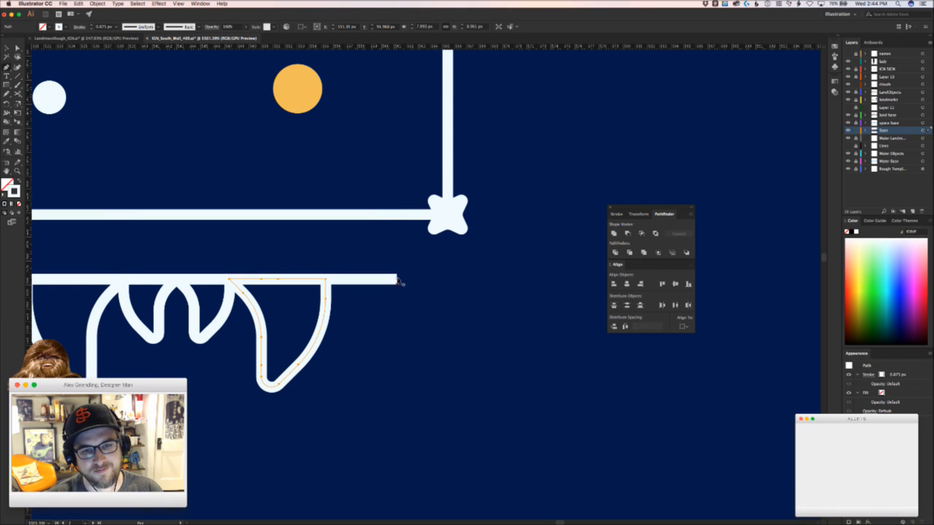
{"action": "left_click", "coordinate": [399, 278]}
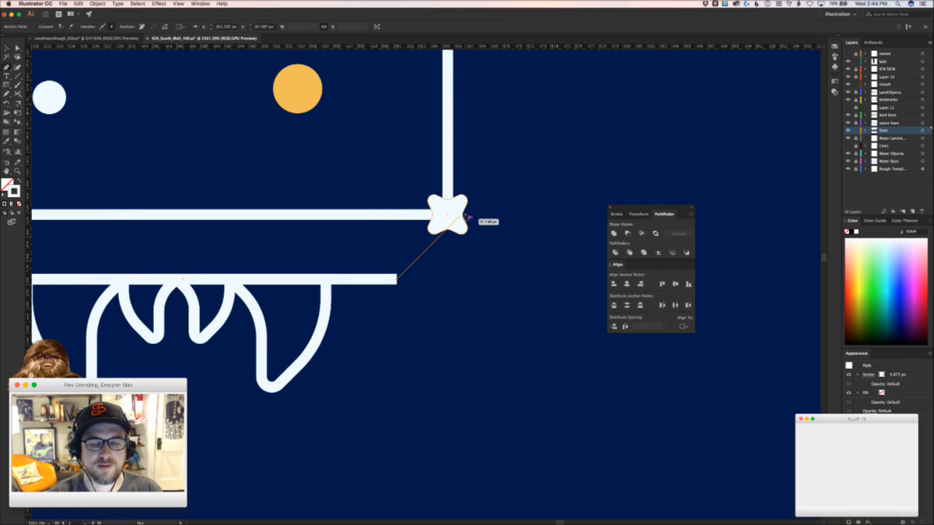
{"action": "left_click", "coordinate": [460, 216]}
{"action": "key", "text": "a"}
{"action": "left_click", "coordinate": [457, 265]}
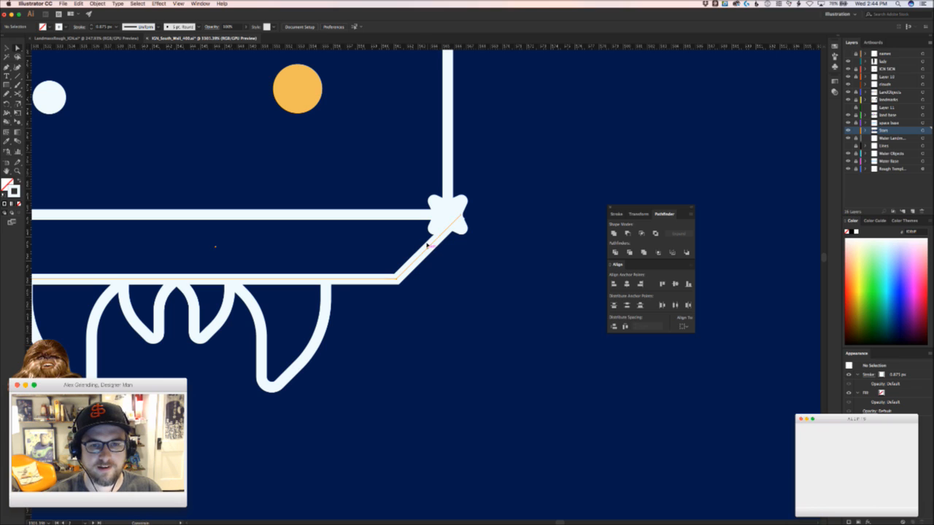
{"action": "left_click_drag", "start_coordinate": [427, 244], "coordinate": [436, 265]}
Rotate the head's lower-right corner star so its points face straight up, down and sideways
{"action": "key", "text": "z"}
{"action": "key", "text": "v"}
{"action": "left_click", "coordinate": [458, 218]}
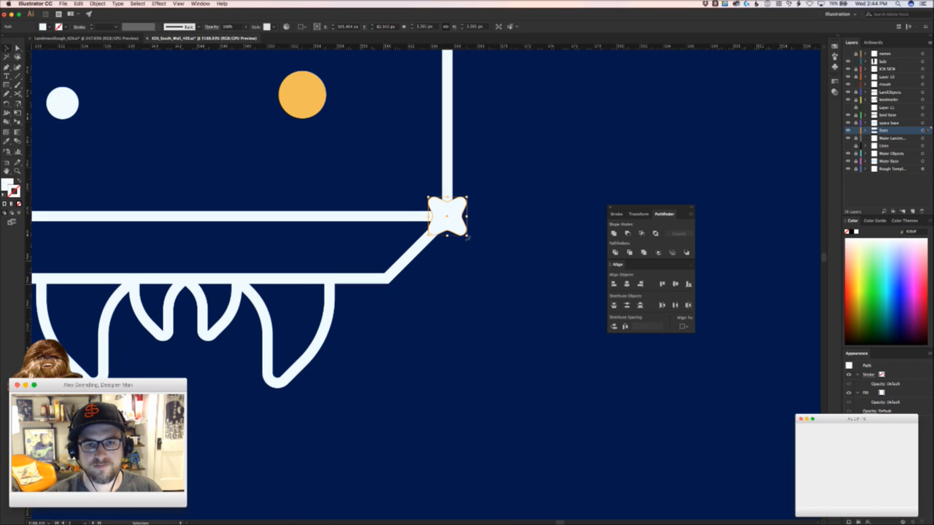
{"action": "left_click_drag", "start_coordinate": [467, 237], "coordinate": [330, 358]}
{"action": "left_click", "coordinate": [489, 234]}
Try placing the three angular eye shapes inside the creature's head
{"action": "key", "text": "z"}
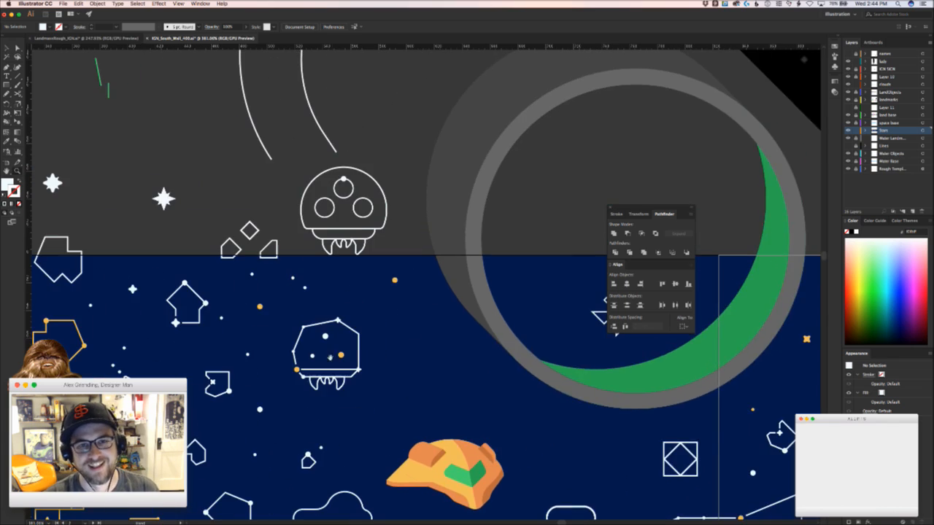
{"action": "left_click", "coordinate": [298, 328]}
{"action": "left_click_drag", "start_coordinate": [155, 210], "coordinate": [378, 380]}
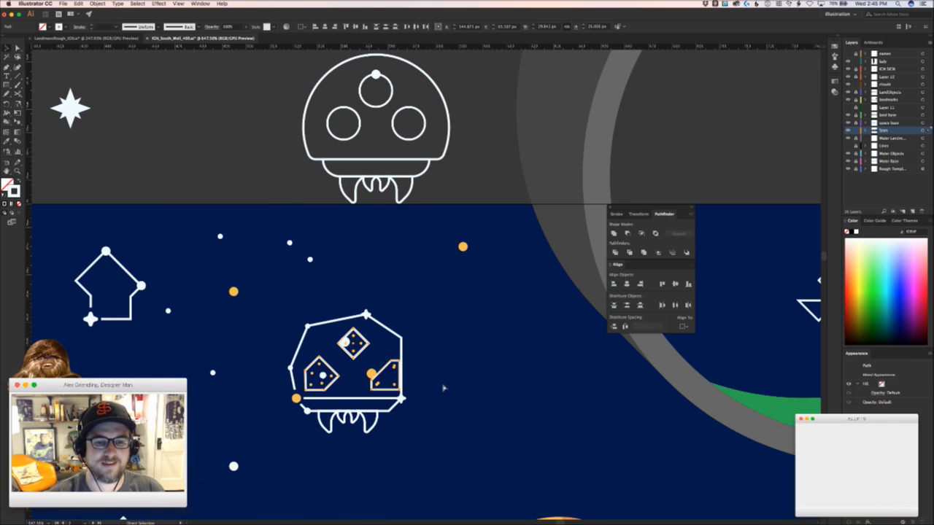
{"action": "left_click", "coordinate": [450, 387]}
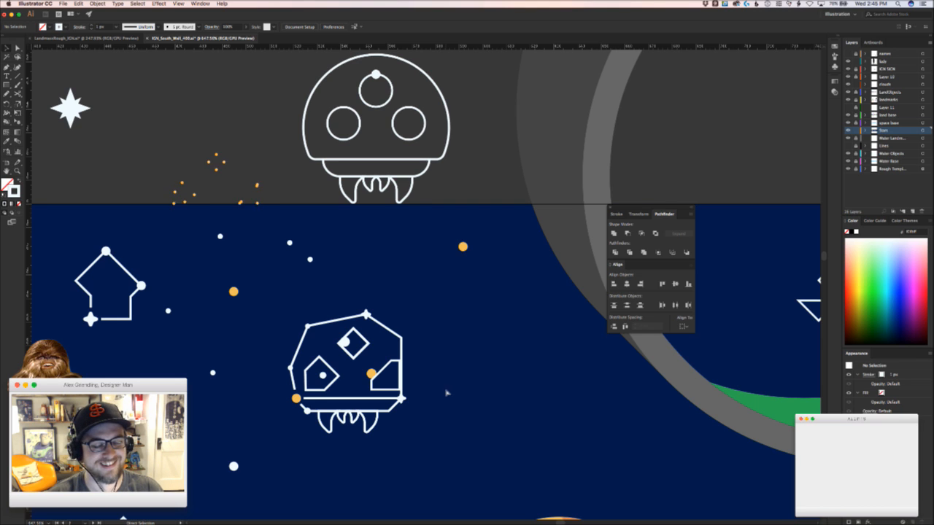
{"action": "key", "text": "super+z"}
Place an upside-down copy of the house-shaped constellation in the sky to the right of the creature
{"action": "left_click_drag", "start_coordinate": [446, 393], "coordinate": [386, 364]}
{"action": "left_click_drag", "start_coordinate": [385, 363], "coordinate": [362, 279]}
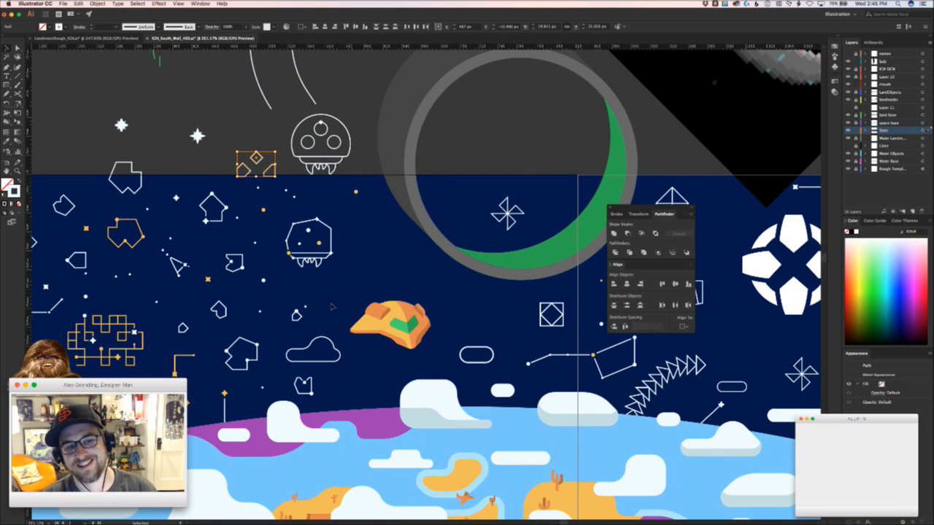
{"action": "left_click", "coordinate": [221, 212]}
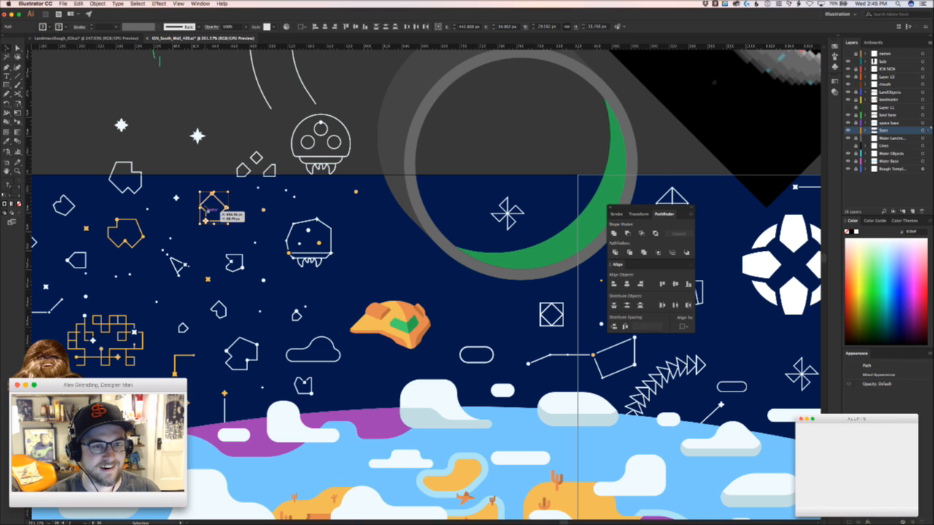
{"action": "left_click_drag", "start_coordinate": [221, 212], "coordinate": [371, 227]}
{"action": "left_click", "coordinate": [401, 276]}
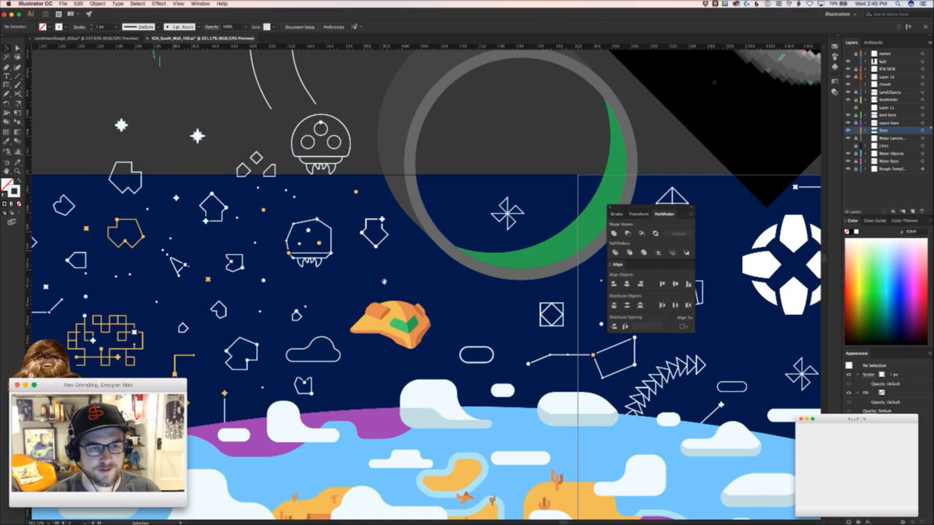
Add two white dots between the creature and the helmet, and draw a diagonal segment from the left dot in the head outline's stroke
{"action": "left_click_drag", "start_coordinate": [314, 297], "coordinate": [401, 244]}
{"action": "left_click_drag", "start_coordinate": [287, 216], "coordinate": [413, 255]}
{"action": "left_click", "coordinate": [475, 217]}
{"action": "key", "text": "backslash"}
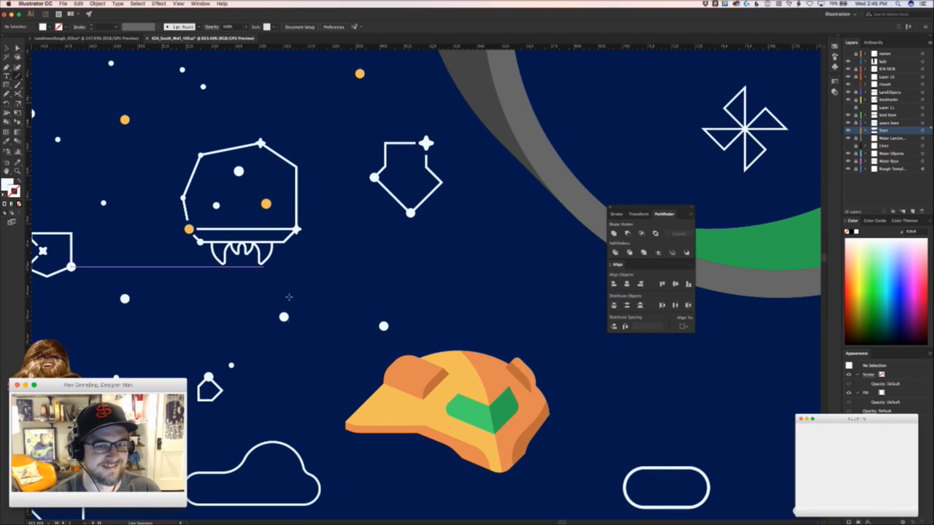
{"action": "left_click_drag", "start_coordinate": [284, 316], "coordinate": [320, 354]}
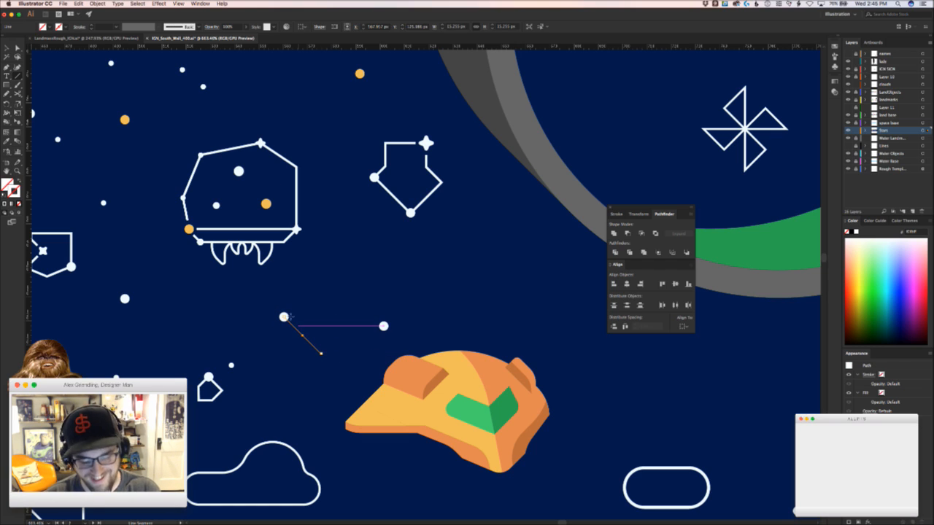
{"action": "key", "text": "i"}
{"action": "left_click", "coordinate": [296, 211]}
{"action": "key", "text": "v"}
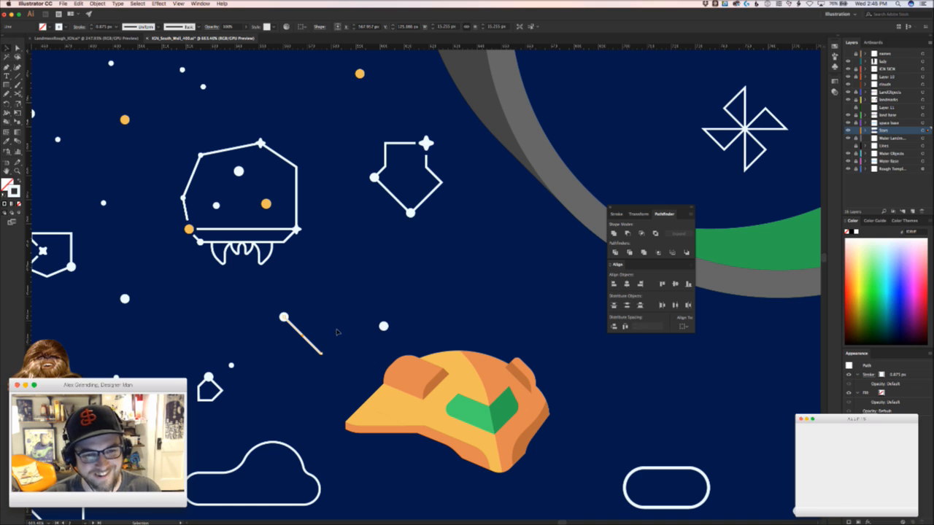
{"action": "left_click", "coordinate": [337, 332]}
Place a copy of the four-point star just beyond the lower end of the new diagonal segment
{"action": "left_click_drag", "start_coordinate": [427, 141], "coordinate": [474, 333]}
{"action": "left_click", "coordinate": [358, 372]}
{"action": "left_click_drag", "start_coordinate": [362, 342], "coordinate": [328, 361]}
{"action": "left_click", "coordinate": [398, 360]}
{"action": "left_click_drag", "start_coordinate": [353, 360], "coordinate": [230, 387]}
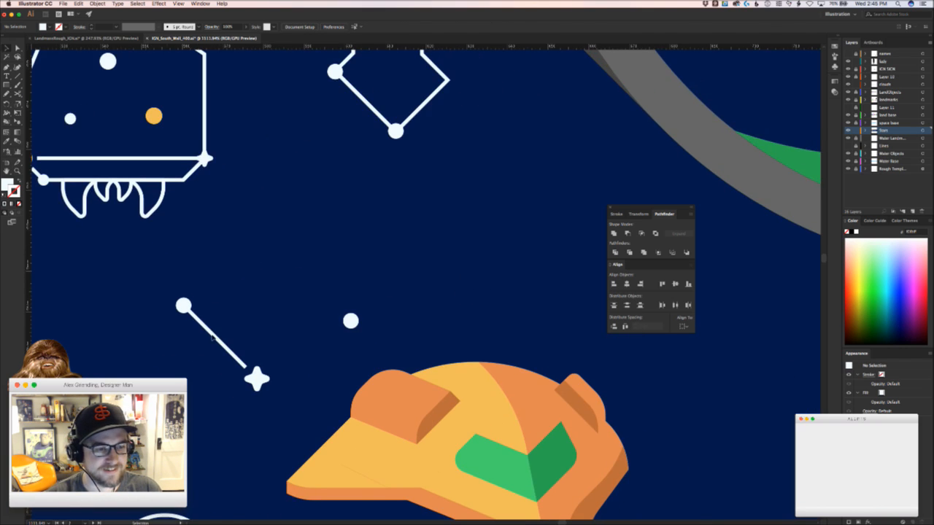
Draw a second segment from the star diagonally up to the right, matching the existing constellation line's stroke
{"action": "left_click_drag", "start_coordinate": [281, 325], "coordinate": [189, 350]}
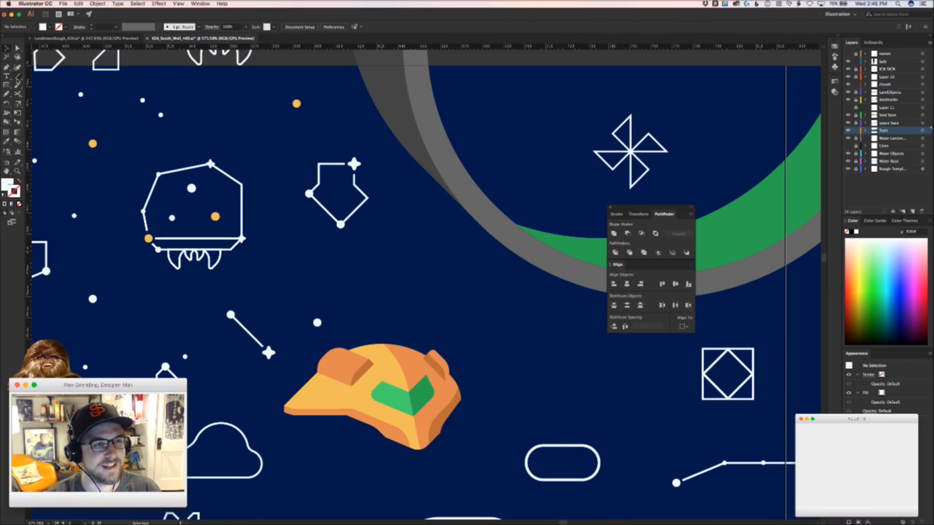
{"action": "mouse_move", "coordinate": [269, 352]}
{"action": "left_mouse_down"}
{"action": "mouse_move", "coordinate": [299, 337]}
{"action": "mouse_move", "coordinate": [297, 323]}
{"action": "mouse_move", "coordinate": [351, 323]}
{"action": "mouse_move", "coordinate": [382, 301]}
{"action": "left_mouse_up"}
{"action": "key", "text": "i"}
{"action": "left_click", "coordinate": [330, 214]}
{"action": "key", "text": "v"}
{"action": "left_click", "coordinate": [297, 287]}
{"action": "key", "text": "p"}
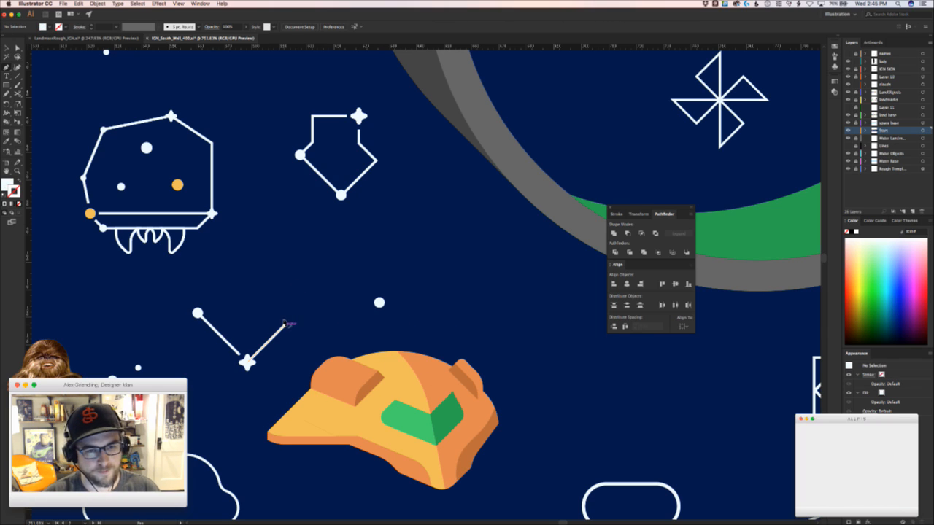
Continue the second segment from its upper end with two 45-degree zigzag segments and a long horizontal segment to the right
{"action": "left_click", "coordinate": [286, 323]}
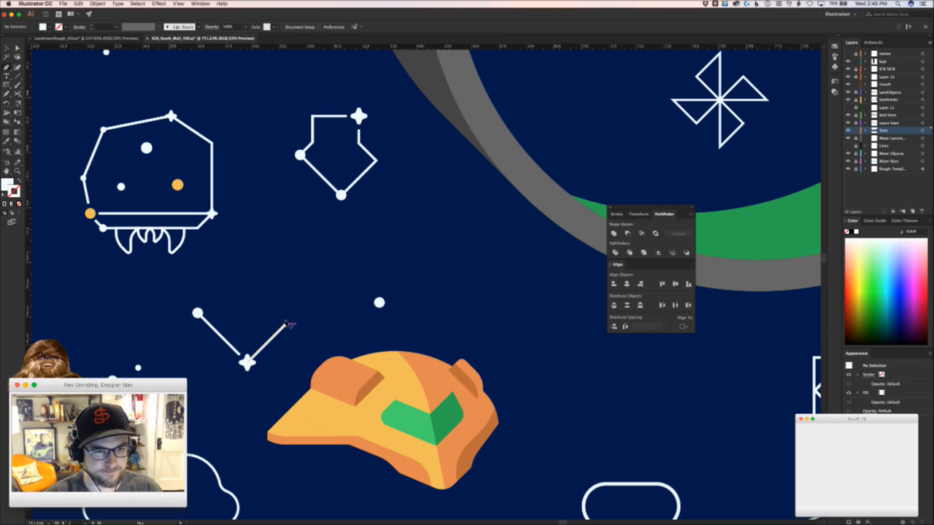
{"action": "left_click", "coordinate": [252, 294]}
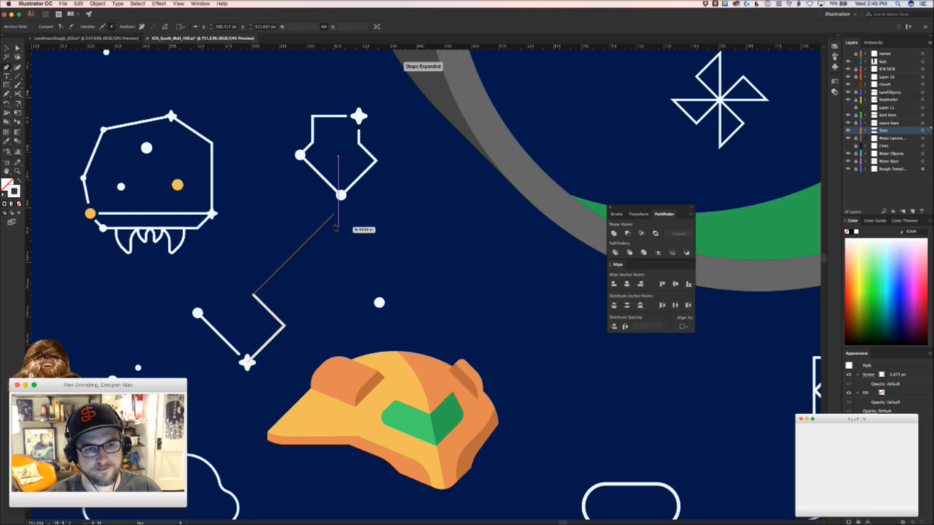
{"action": "left_click", "coordinate": [307, 240]}
{"action": "left_click", "coordinate": [440, 240]}
{"action": "left_click", "coordinate": [453, 226], "text": "super"}
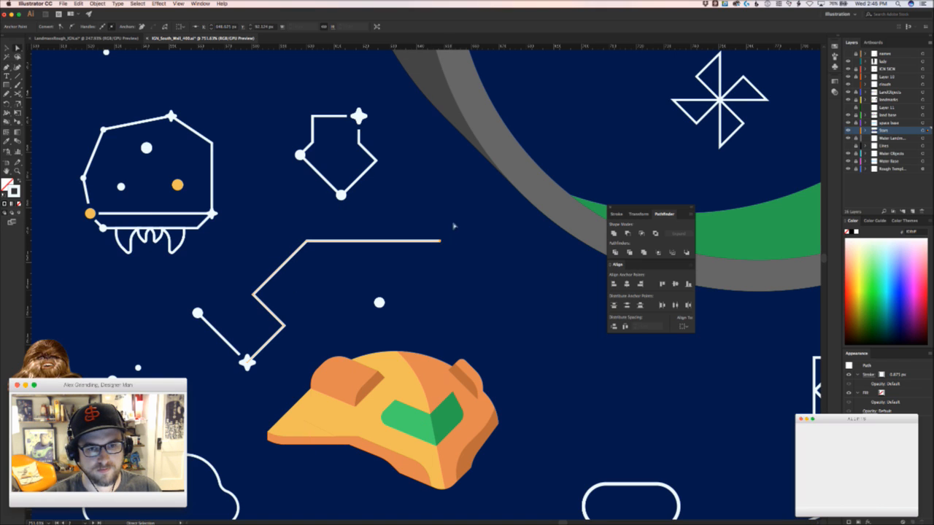
Shift the horizontal segment down and left along the diagonal, and place a copy of the white dot on the zigzag's left corner
{"action": "left_click_drag", "start_coordinate": [286, 252], "coordinate": [285, 254]}
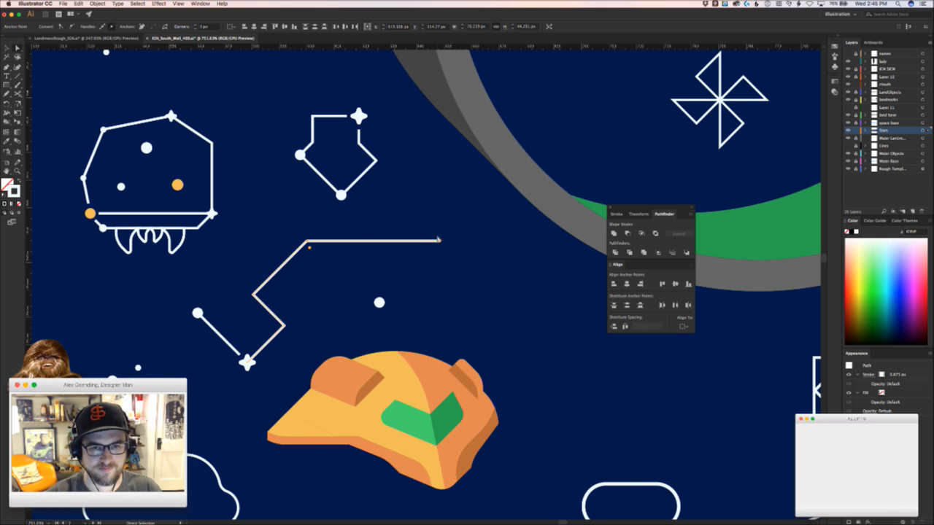
{"action": "left_click_drag", "start_coordinate": [438, 238], "coordinate": [424, 255]}
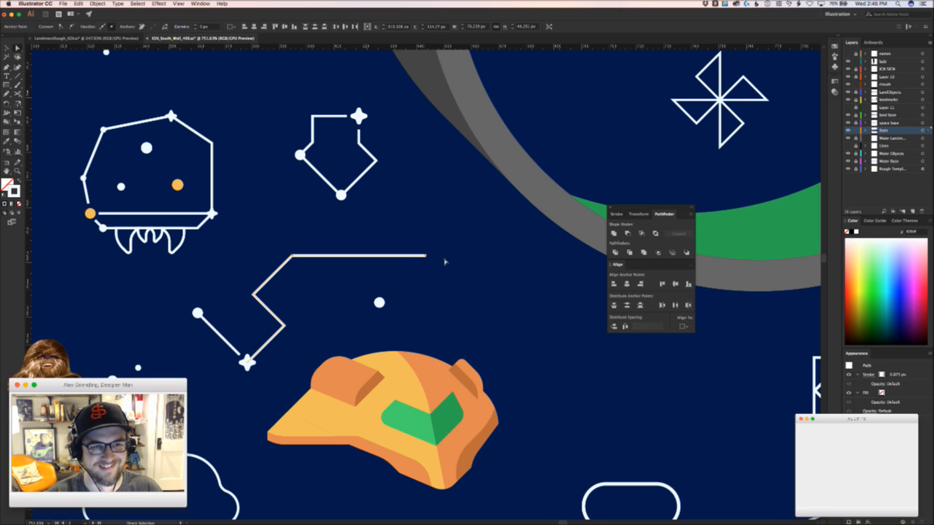
{"action": "left_click", "coordinate": [444, 261]}
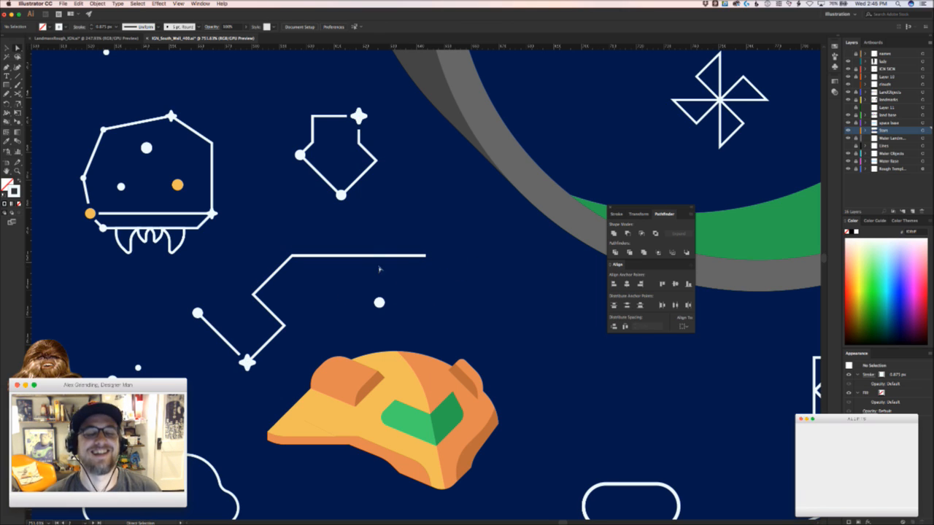
{"action": "scroll", "coordinate": [292, 287], "scroll_direction": "up", "scroll_amount": 2}
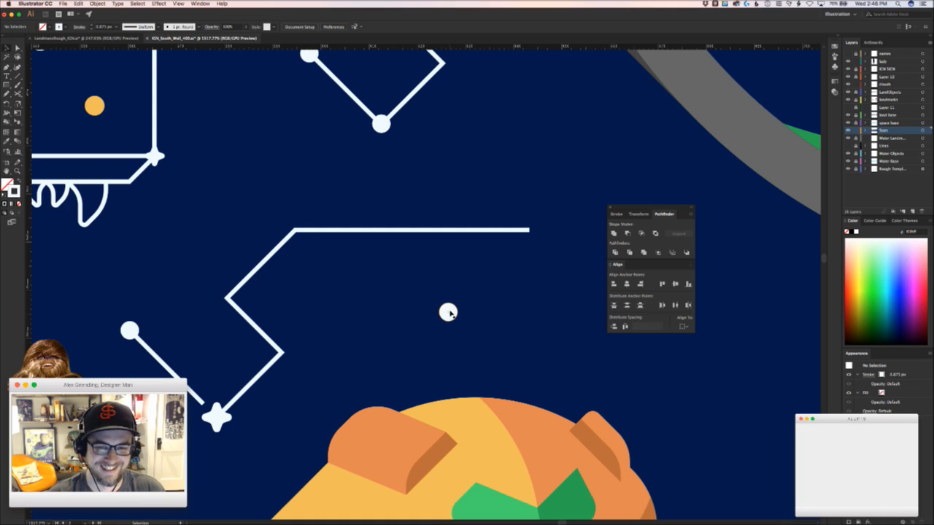
{"action": "left_click_drag", "start_coordinate": [448, 312], "coordinate": [228, 298]}
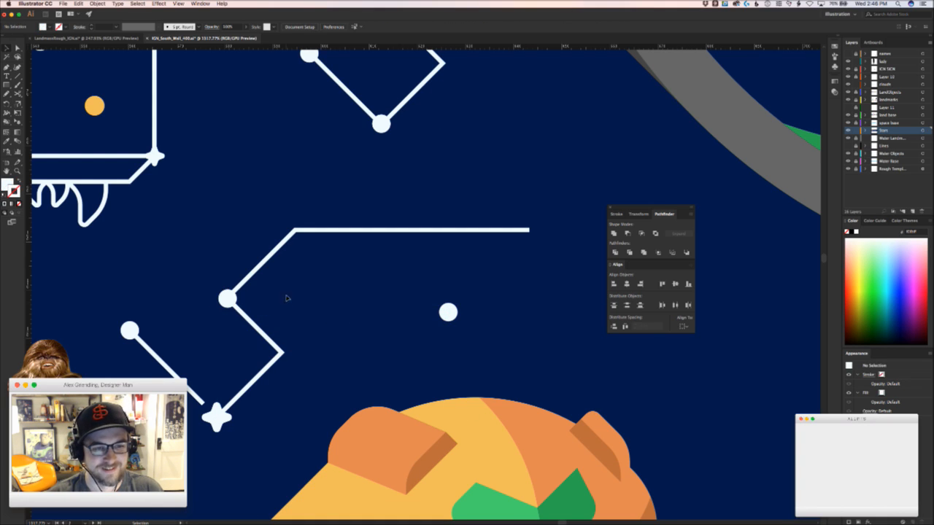
Open a gap in the zigzag path by removing the corner between the diagonal and the long horizontal segment
{"action": "left_click_drag", "start_coordinate": [303, 303], "coordinate": [280, 364]}
{"action": "key", "text": "a"}
{"action": "left_click", "coordinate": [257, 306]}
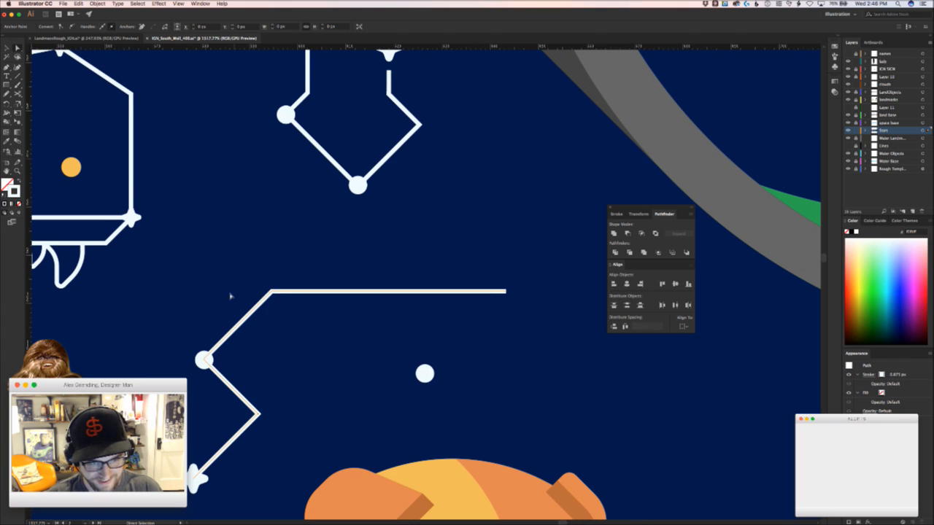
{"action": "left_click", "coordinate": [270, 292]}
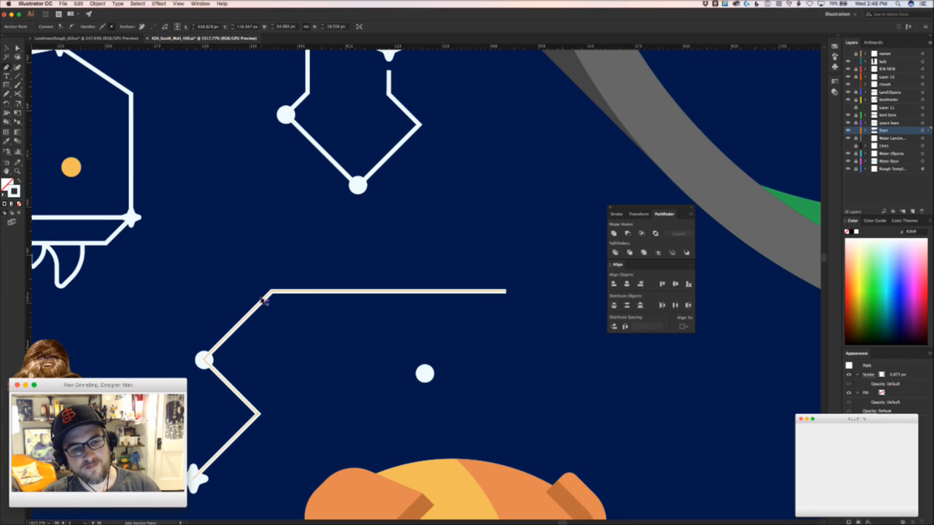
{"action": "left_click", "coordinate": [265, 299]}
{"action": "key", "text": "Delete"}
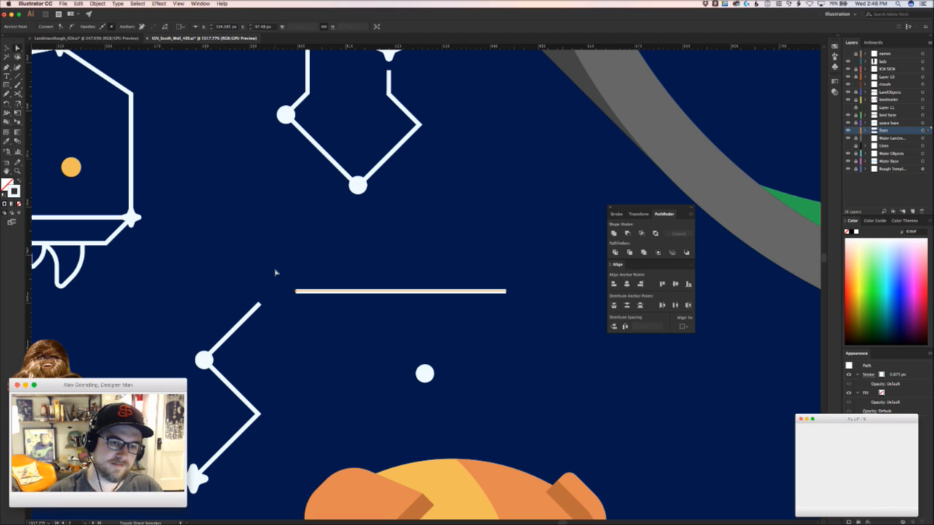
Place a copy of the white four-point star in the gap between the diagonal and the horizontal segment
{"action": "key", "text": "v"}
{"action": "left_click_drag", "start_coordinate": [184, 294], "coordinate": [269, 333]}
{"action": "left_click", "coordinate": [378, 435]}
{"action": "left_click_drag", "start_coordinate": [343, 434], "coordinate": [620, 328]}
{"action": "mouse_move", "coordinate": [344, 266]}
{"action": "left_mouse_down"}
{"action": "mouse_move", "coordinate": [309, 281]}
{"action": "mouse_move", "coordinate": [299, 301]}
{"action": "mouse_move", "coordinate": [355, 267]}
{"action": "mouse_move", "coordinate": [349, 280]}
{"action": "left_mouse_up"}
{"action": "scroll", "coordinate": [382, 319], "scroll_direction": "down", "scroll_amount": 5}
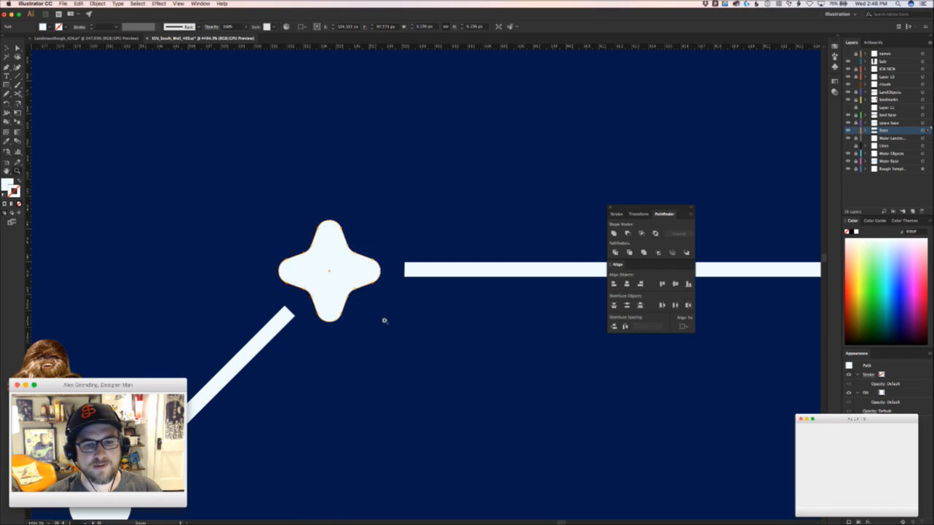
{"action": "left_click_drag", "start_coordinate": [475, 363], "coordinate": [529, 384]}
{"action": "key", "text": "u"}
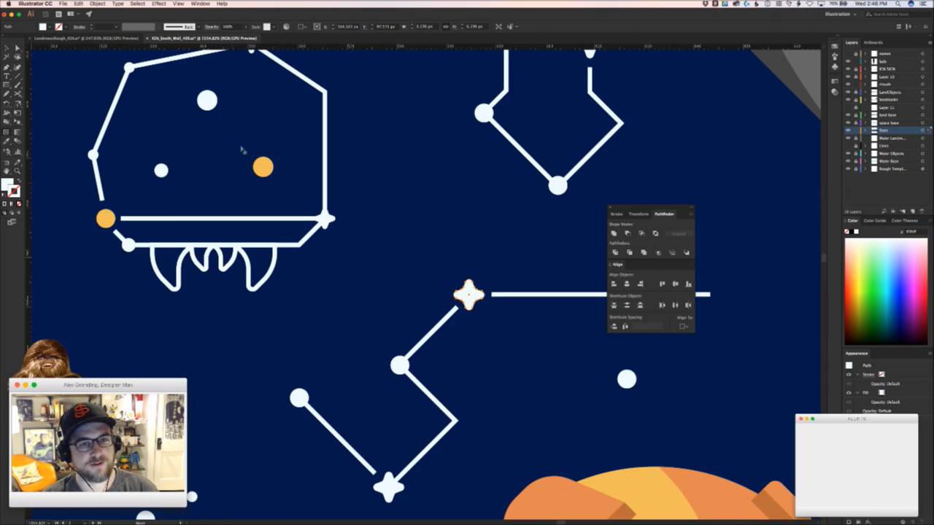
{"action": "left_click", "coordinate": [264, 165]}
{"action": "key", "text": "super+z"}
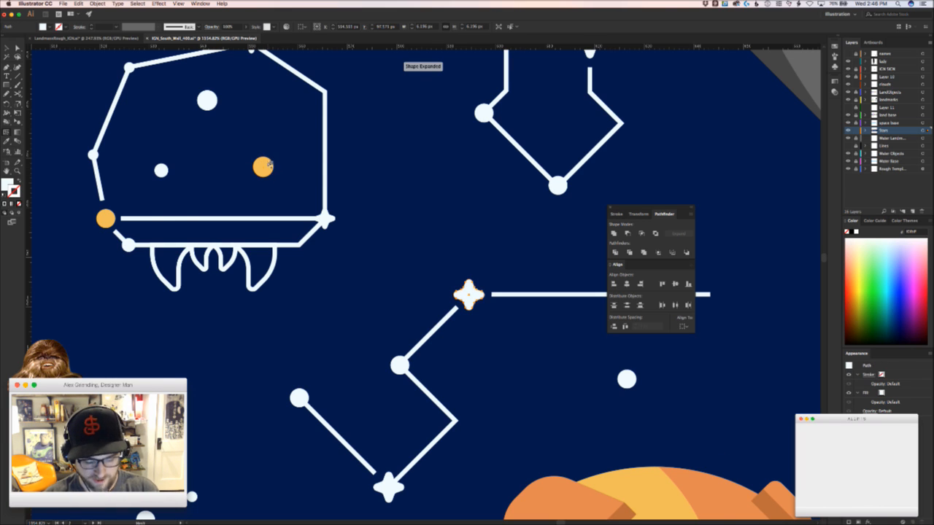
Fill the star in the gap with the orange sampled from the creature's orange dot
{"action": "key", "text": "i"}
{"action": "left_click", "coordinate": [264, 169]}
{"action": "key", "text": "v"}
{"action": "left_click_drag", "start_coordinate": [412, 261], "coordinate": [548, 367]}
{"action": "left_click_drag", "start_coordinate": [428, 334], "coordinate": [486, 294]}
{"action": "key", "text": "v"}
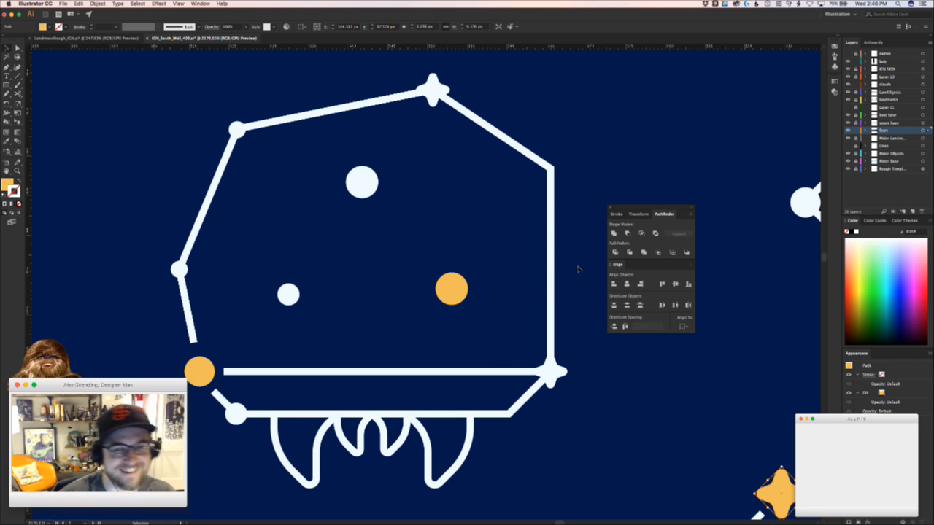
Move the loose white dot above the helmet onto the right end of the long horizontal segment
{"action": "key", "text": "z"}
{"action": "left_click_drag", "start_coordinate": [633, 339], "coordinate": [570, 344]}
{"action": "key", "text": "space"}
{"action": "left_click_drag", "start_coordinate": [581, 356], "coordinate": [199, 296]}
{"action": "left_click", "coordinate": [485, 398]}
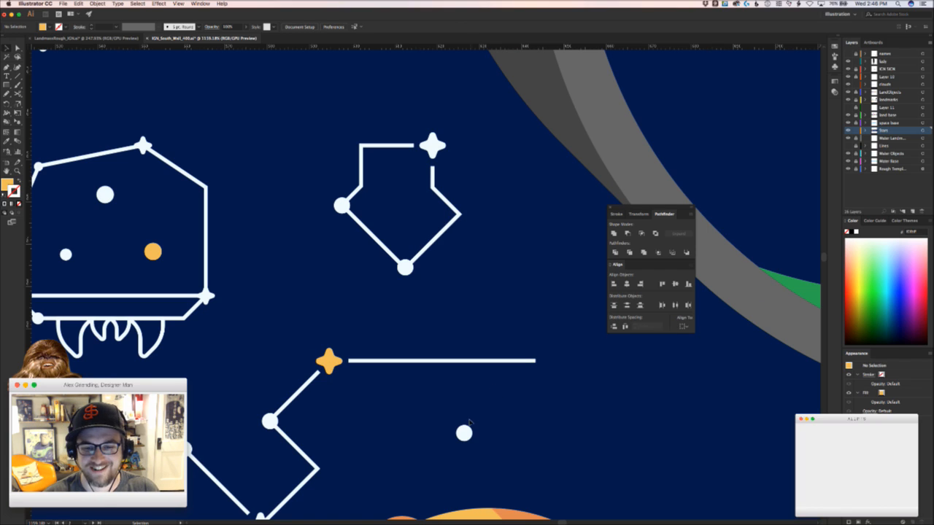
{"action": "left_click_drag", "start_coordinate": [462, 431], "coordinate": [339, 255]}
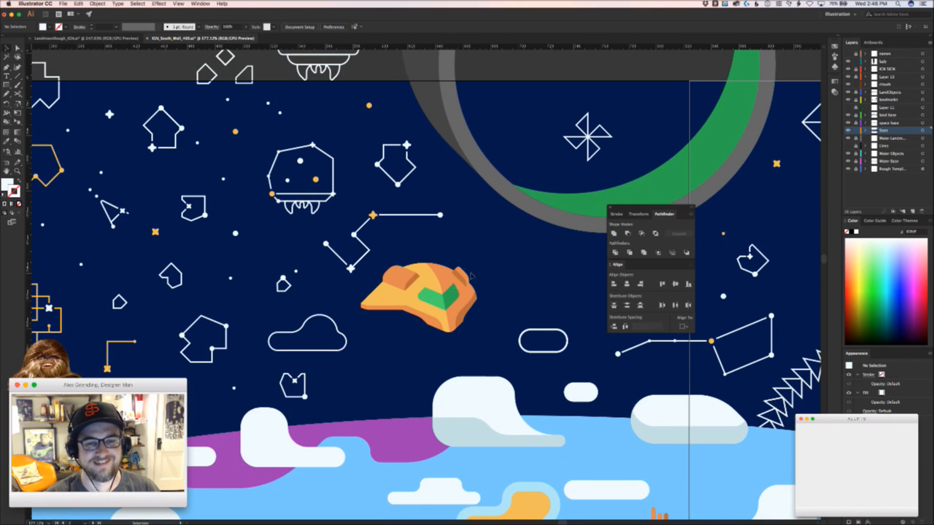
Copy the white four-point star beside the house-shaped constellation into the sky above and right of the creature
{"action": "left_click_drag", "start_coordinate": [346, 168], "coordinate": [358, 150]}
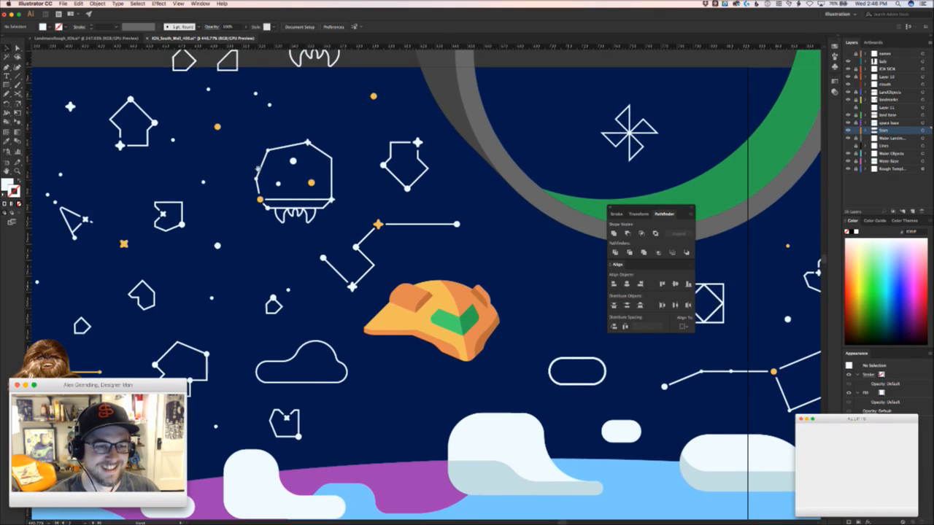
{"action": "left_click_drag", "start_coordinate": [258, 169], "coordinate": [308, 246]}
{"action": "left_click_drag", "start_coordinate": [267, 270], "coordinate": [300, 252]}
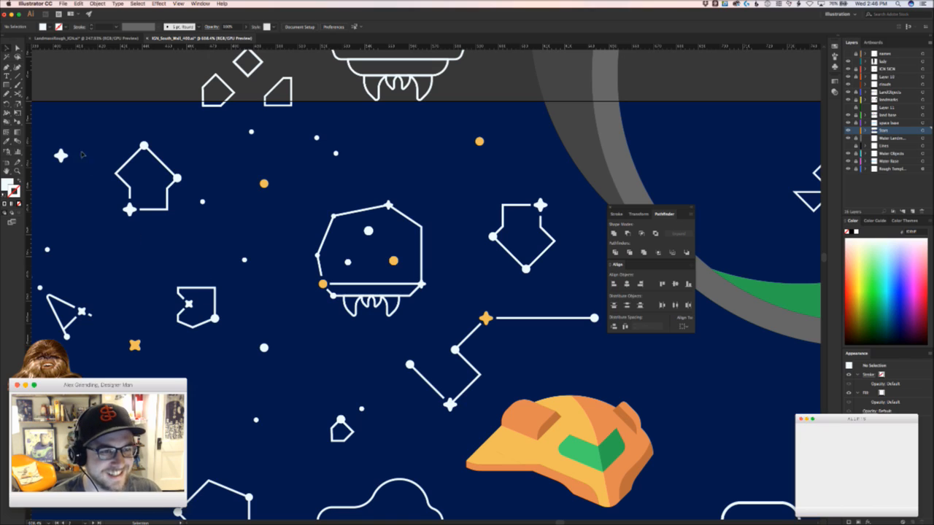
{"action": "left_click_drag", "start_coordinate": [63, 155], "coordinate": [426, 153]}
{"action": "left_click_drag", "start_coordinate": [427, 152], "coordinate": [554, 301]}
{"action": "left_click_drag", "start_coordinate": [429, 261], "coordinate": [325, 164]}
{"action": "left_click_drag", "start_coordinate": [344, 224], "coordinate": [349, 166]}
{"action": "left_click", "coordinate": [285, 233]}
Draw a short vertical segment across the sky's upper edge, above and right of the house-shaped constellation
{"action": "key", "text": "p"}
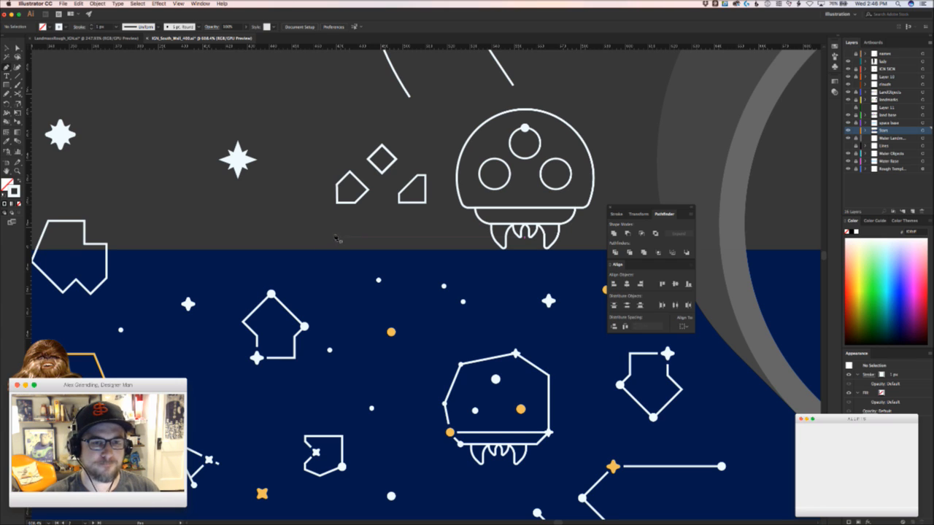
{"action": "left_click", "coordinate": [334, 241]}
{"action": "key", "text": "v"}
{"action": "left_click", "coordinate": [355, 296]}
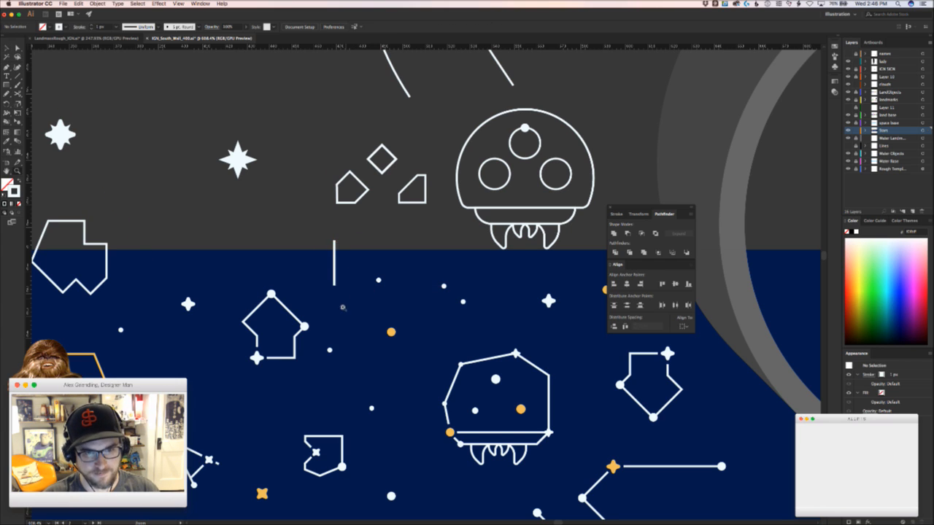
Tilt the new segment into a diagonal and place a copy of an orange dot at its lower end
{"action": "left_click_drag", "start_coordinate": [343, 313], "coordinate": [431, 328]}
{"action": "left_click_drag", "start_coordinate": [457, 358], "coordinate": [320, 263]}
{"action": "left_click", "coordinate": [366, 287]}
{"action": "left_click_drag", "start_coordinate": [367, 289], "coordinate": [283, 298]}
{"action": "left_click_drag", "start_coordinate": [368, 296], "coordinate": [157, 311]}
{"action": "left_click", "coordinate": [358, 287]}
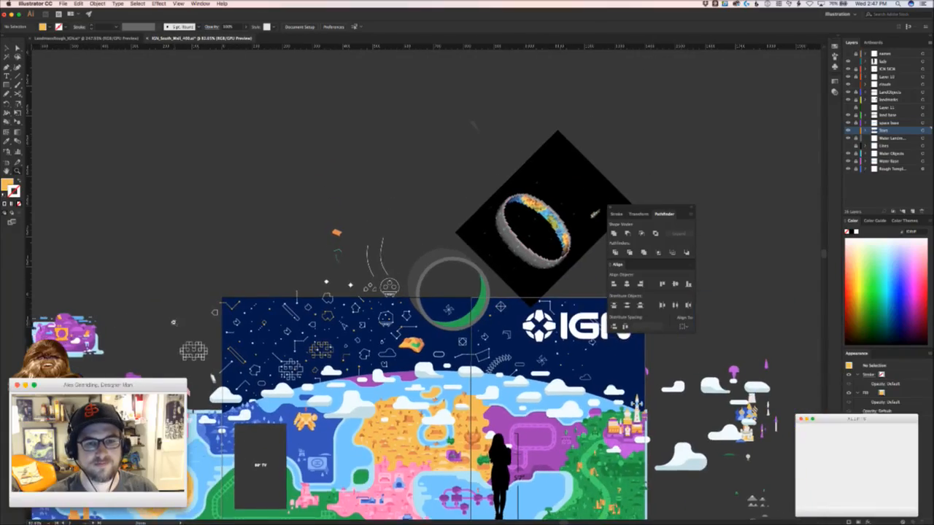
Draw a short diagonal segment running down behind the purple horizon, between the notched constellation and the large cloud
{"action": "left_click_drag", "start_coordinate": [444, 336], "coordinate": [423, 295]}
{"action": "left_click_drag", "start_coordinate": [483, 227], "coordinate": [460, 198]}
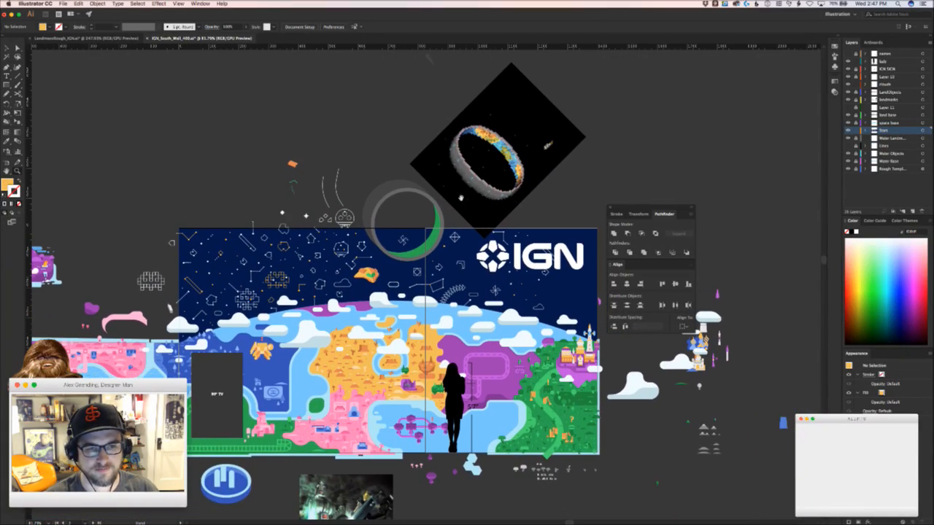
{"action": "left_click_drag", "start_coordinate": [342, 292], "coordinate": [403, 204]}
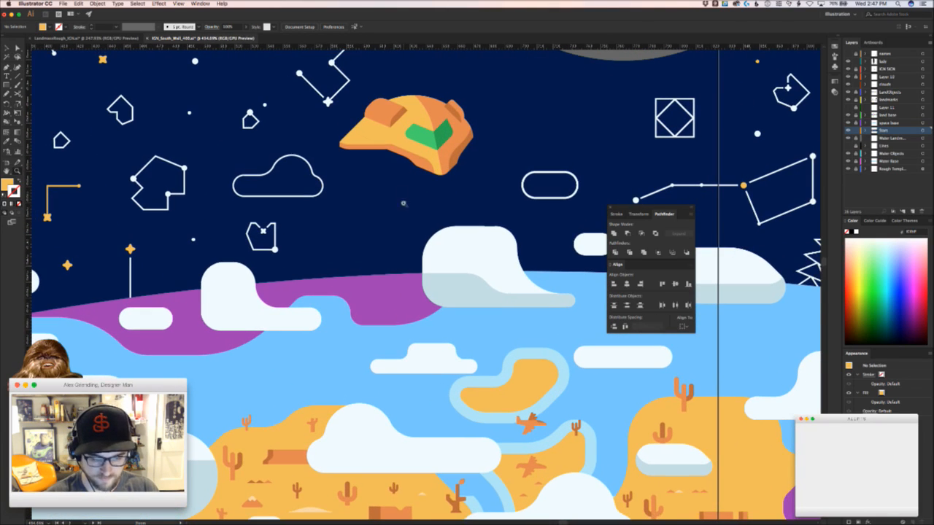
{"action": "key", "text": "p"}
{"action": "left_click", "coordinate": [339, 257]}
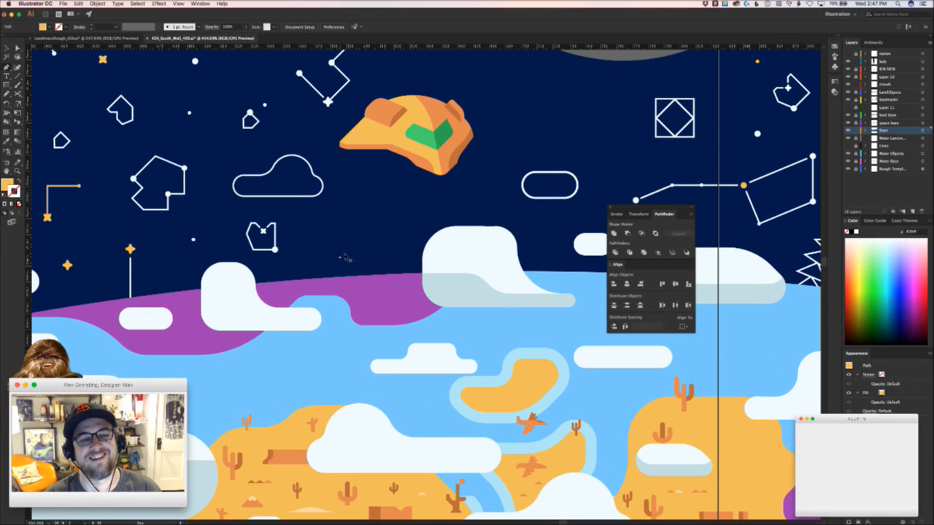
{"action": "left_click", "coordinate": [379, 295]}
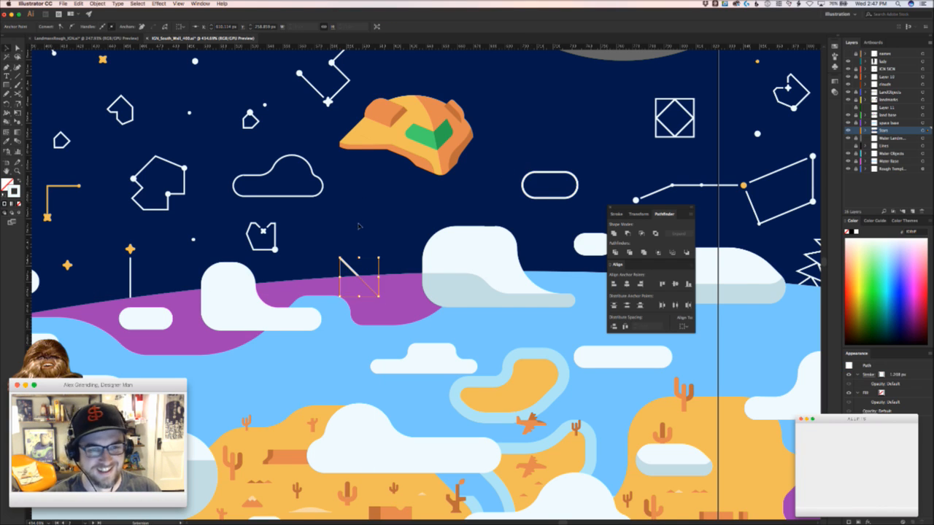
Place a copy of the notched constellation's white corner dot at the upper end of the horizon segment
{"action": "scroll", "coordinate": [409, 316], "scroll_direction": "up", "scroll_amount": 3}
{"action": "scroll", "coordinate": [408, 315], "scroll_direction": "left", "scroll_amount": 4}
{"action": "left_click_drag", "start_coordinate": [386, 329], "coordinate": [432, 307]}
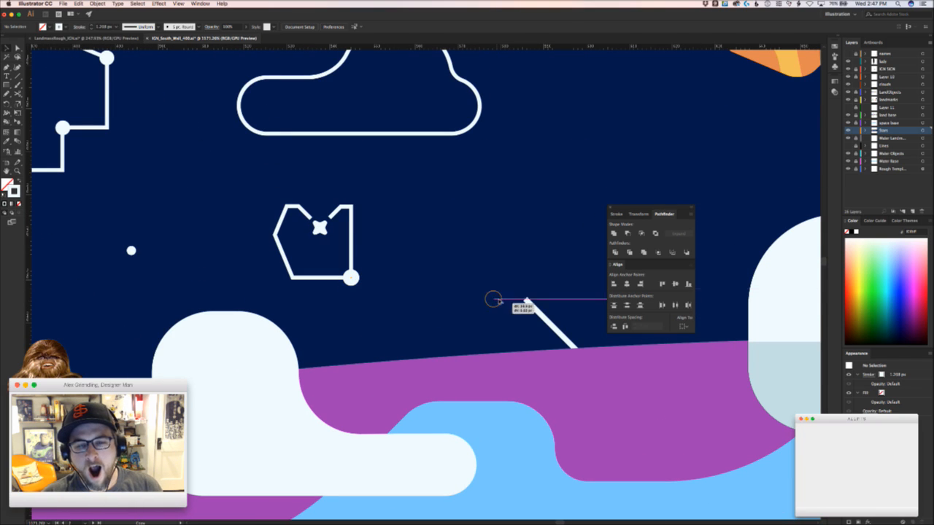
{"action": "left_click", "coordinate": [516, 288]}
{"action": "scroll", "coordinate": [426, 321], "scroll_direction": "right", "scroll_amount": 5}
{"action": "scroll", "coordinate": [426, 321], "scroll_direction": "up", "scroll_amount": 2}
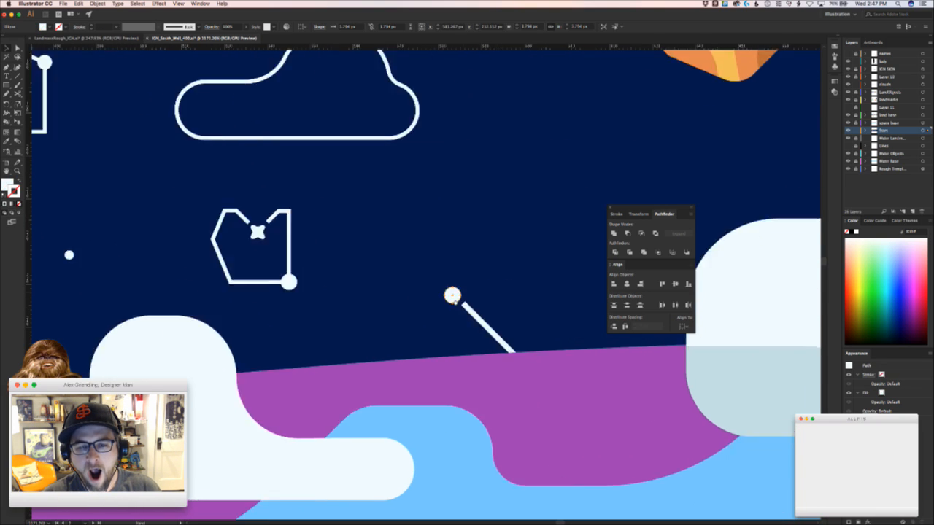
{"action": "left_click", "coordinate": [426, 320]}
Nudge the copied white dot to line it up with the upper end of the horizon segment
{"action": "scroll", "coordinate": [423, 331], "scroll_direction": "down", "scroll_amount": 5}
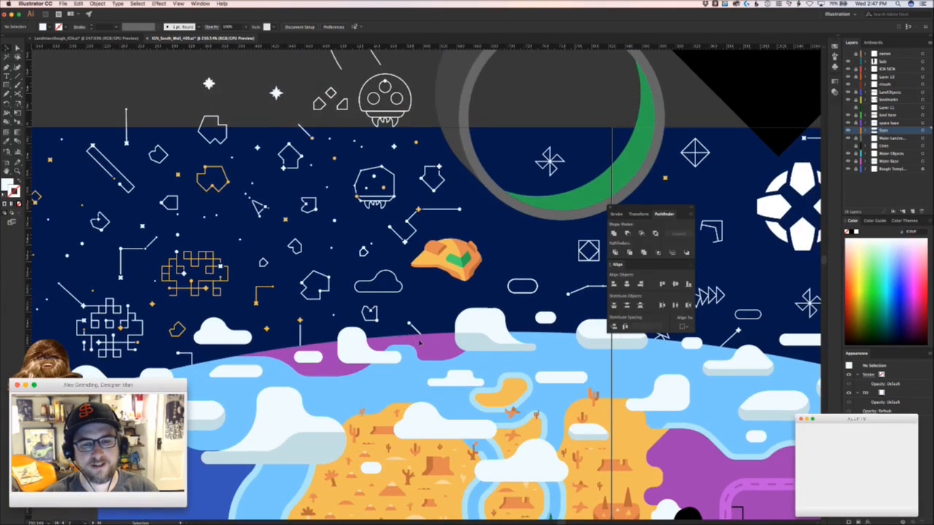
{"action": "scroll", "coordinate": [406, 310], "scroll_direction": "up", "scroll_amount": 5}
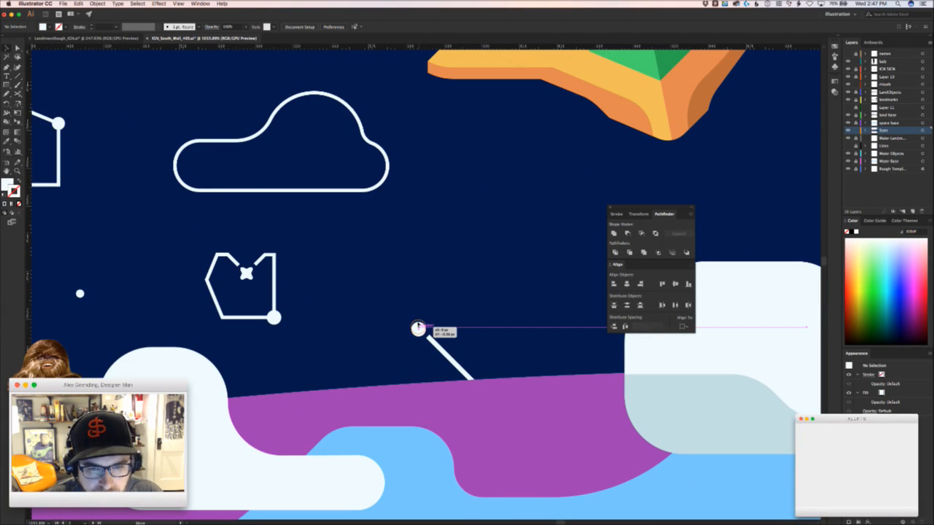
{"action": "left_click", "coordinate": [418, 326]}
{"action": "left_click_drag", "start_coordinate": [499, 320], "coordinate": [500, 319]}
Place a copy of the small notched house outline in the sky below the helmet and rotate it about 45 degrees
{"action": "left_click_drag", "start_coordinate": [485, 328], "coordinate": [284, 355]}
{"action": "left_click_drag", "start_coordinate": [290, 285], "coordinate": [294, 276]}
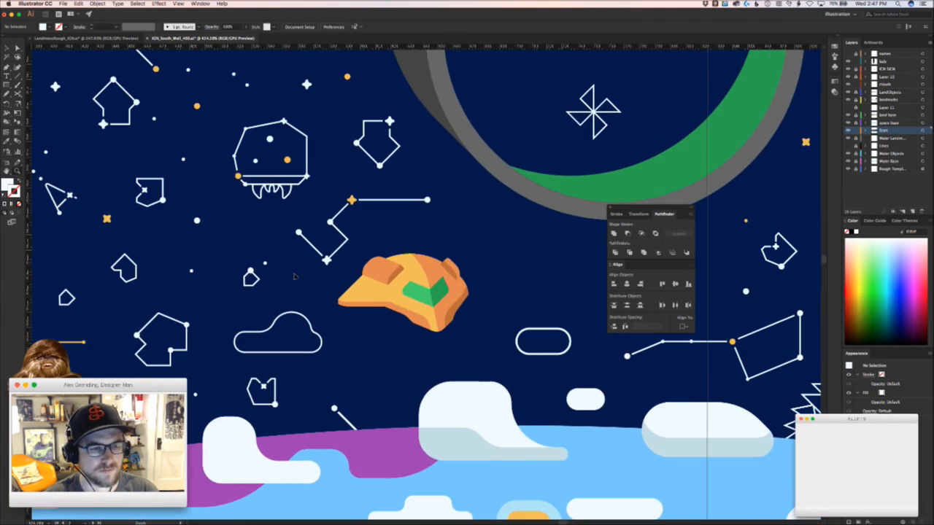
{"action": "left_click", "coordinate": [135, 270]}
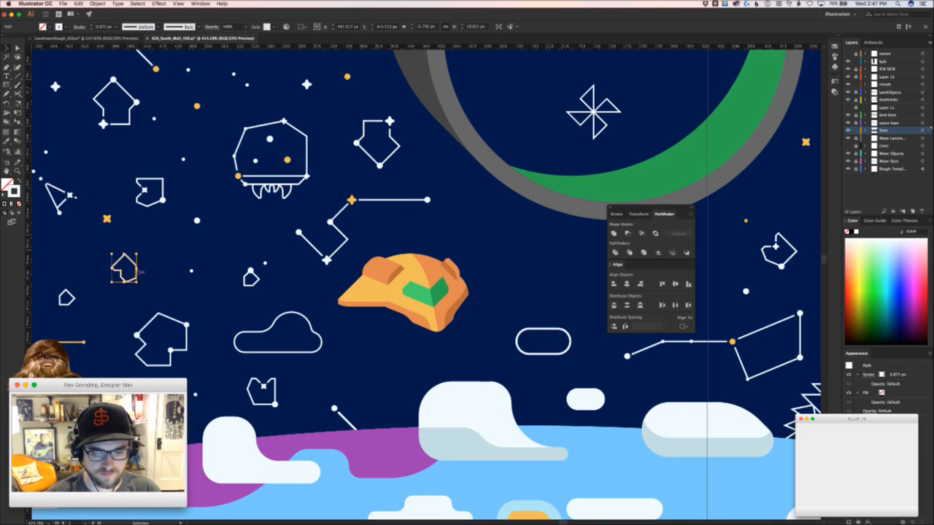
{"action": "left_click_drag", "start_coordinate": [139, 271], "coordinate": [409, 350]}
{"action": "left_click", "coordinate": [386, 383]}
{"action": "left_click", "coordinate": [389, 368]}
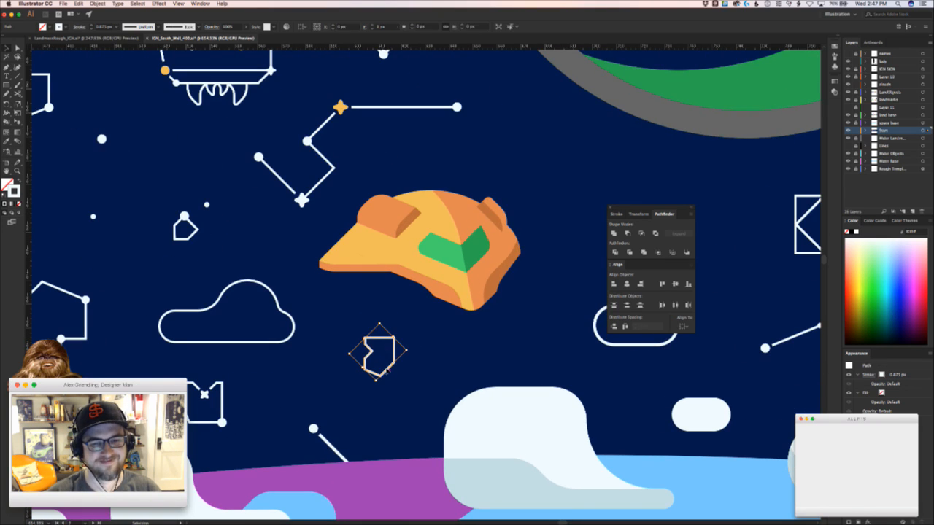
Reposition the rotated outline slightly lower, between the helmet and the horizon, and deselect it
{"action": "left_click_drag", "start_coordinate": [377, 385], "coordinate": [397, 367]}
{"action": "left_click", "coordinate": [391, 387]}
{"action": "left_click", "coordinate": [418, 366]}
{"action": "left_click_drag", "start_coordinate": [455, 326], "coordinate": [329, 394]}
{"action": "left_click", "coordinate": [73, 101]}
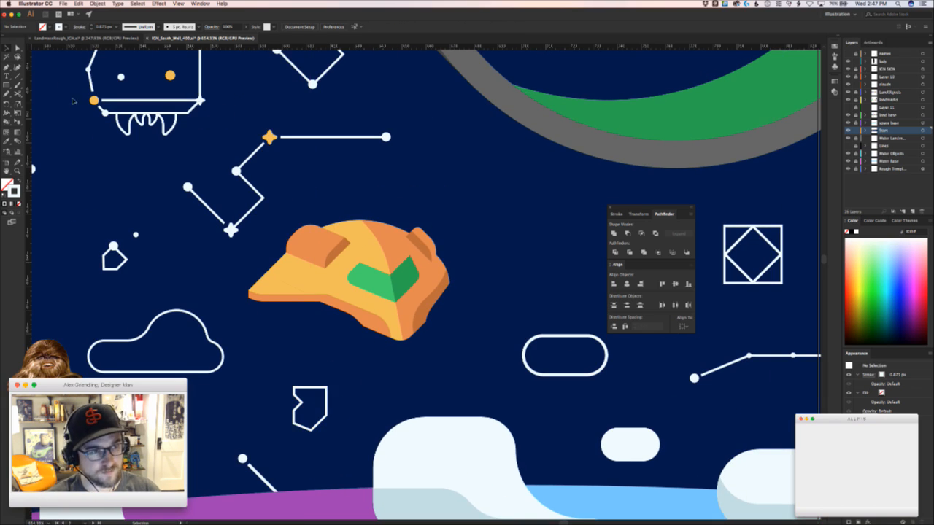
Add a short white 45-degree segment rising up and right from behind the top of the helmet
{"action": "mouse_move", "coordinate": [386, 224]}
{"action": "left_mouse_down"}
{"action": "mouse_move", "coordinate": [421, 190]}
{"action": "mouse_move", "coordinate": [388, 275]}
{"action": "left_mouse_up"}
{"action": "key", "text": "v"}
{"action": "left_click", "coordinate": [453, 192]}
{"action": "left_click_drag", "start_coordinate": [341, 239], "coordinate": [384, 299]}
{"action": "key", "text": "super+z"}
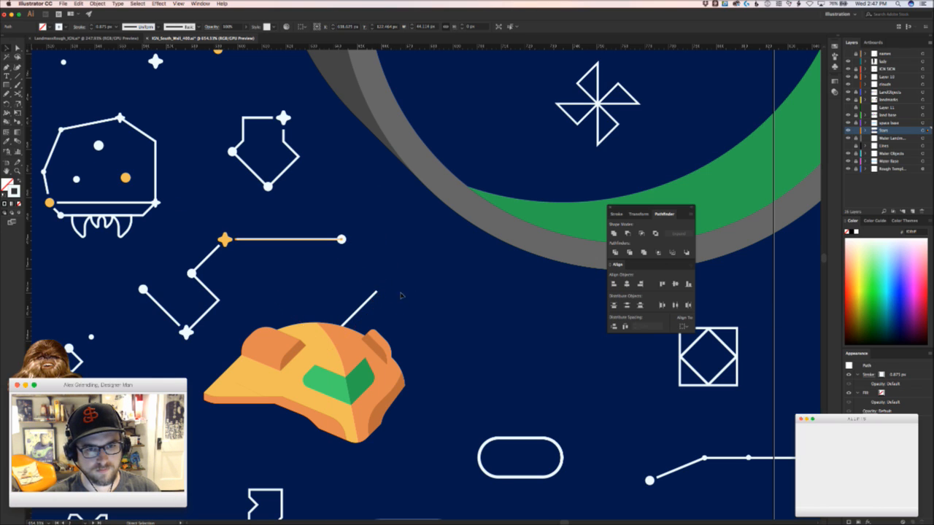
{"action": "left_click", "coordinate": [406, 276], "text": "super"}
{"action": "left_click", "coordinate": [392, 247], "text": "super"}
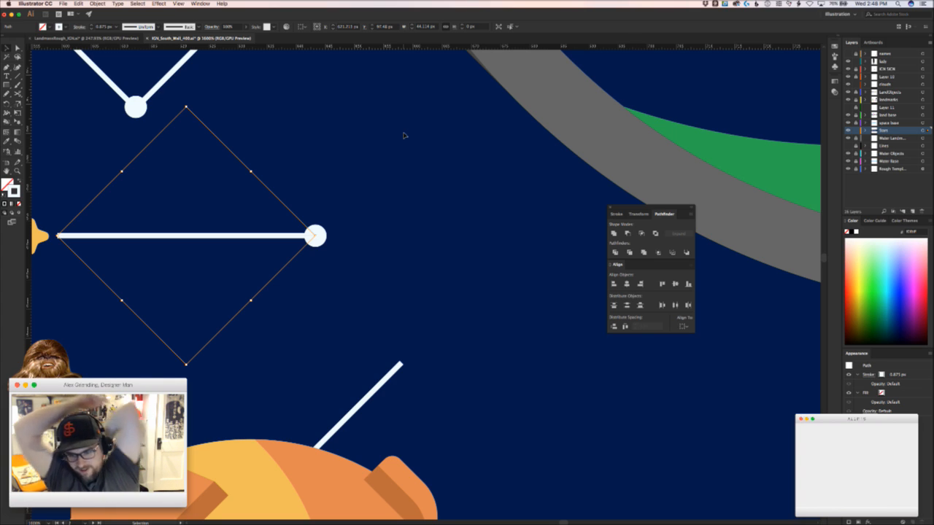
{"action": "left_click", "coordinate": [408, 281]}
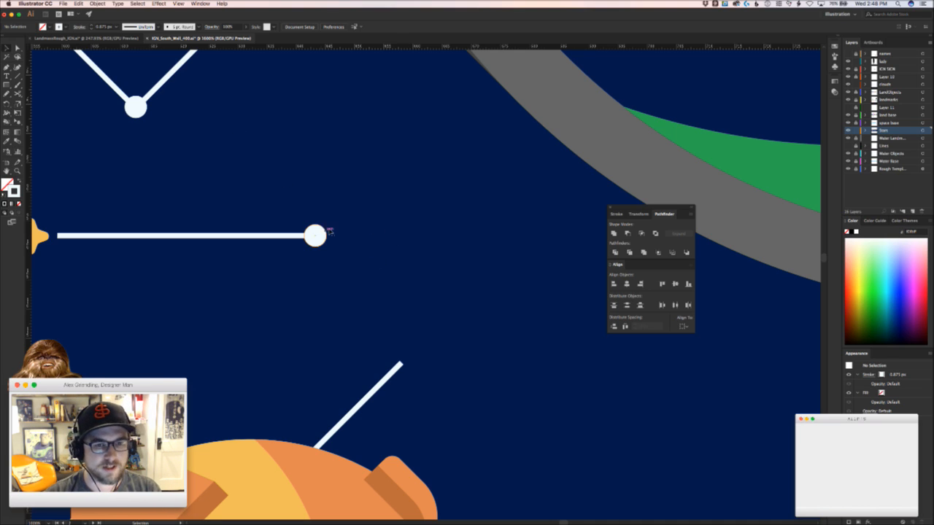
Place a copy of the horizontal segment's white end dot on the upper end of the segment behind the helmet
{"action": "left_click_drag", "start_coordinate": [325, 235], "coordinate": [442, 239]}
{"action": "left_click", "coordinate": [438, 386]}
{"action": "key", "text": "z"}
{"action": "key", "text": "v"}
{"action": "key", "text": "z"}
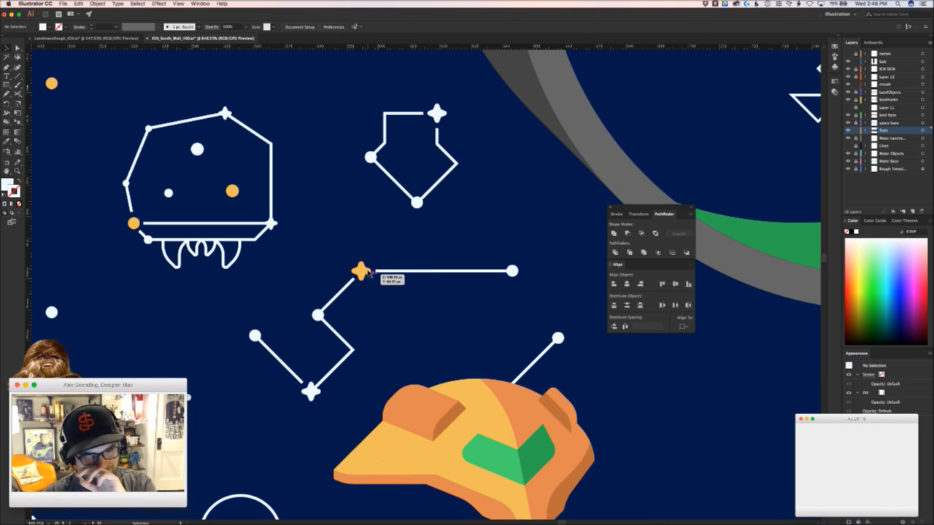
Place a copy of the orange star between the horizontal segment and the grey ring, rotated 45 degrees
{"action": "left_click_drag", "start_coordinate": [360, 271], "coordinate": [448, 335]}
{"action": "key", "text": "super+z"}
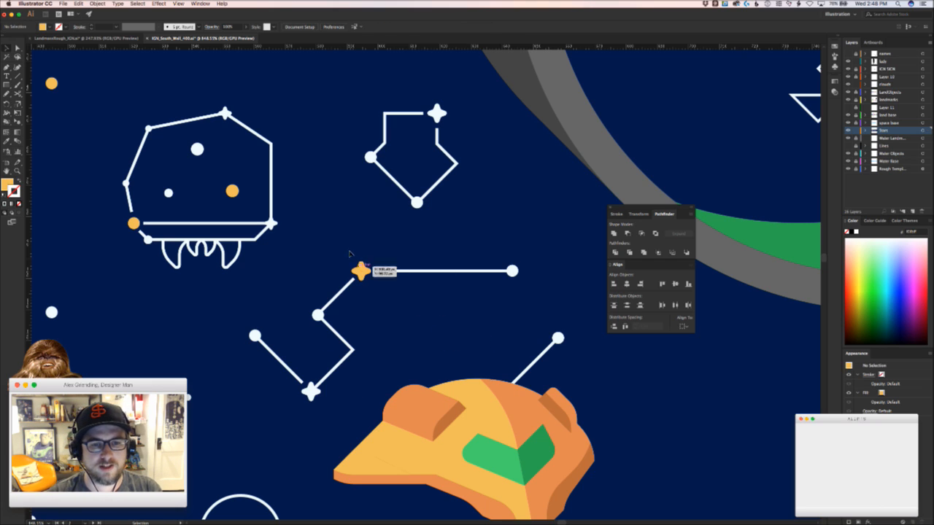
{"action": "left_click_drag", "start_coordinate": [361, 271], "coordinate": [595, 244]}
{"action": "left_click_drag", "start_coordinate": [560, 255], "coordinate": [410, 355]}
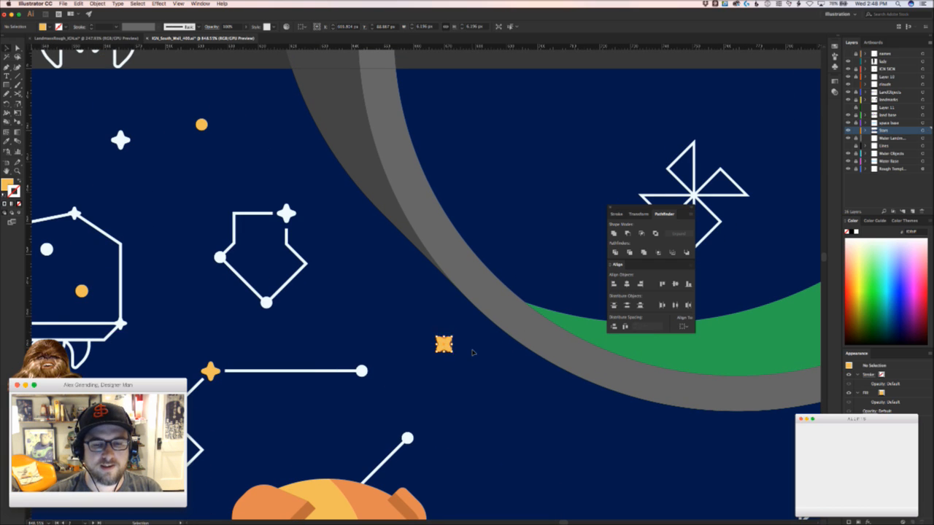
{"action": "left_click", "coordinate": [474, 354]}
Place a copy of a white dot above the notched constellation and shift the nearby orange dot slightly up and right
{"action": "scroll", "coordinate": [473, 355], "scroll_direction": "down", "scroll_amount": 5}
{"action": "scroll", "coordinate": [455, 338], "scroll_direction": "up", "scroll_amount": 3}
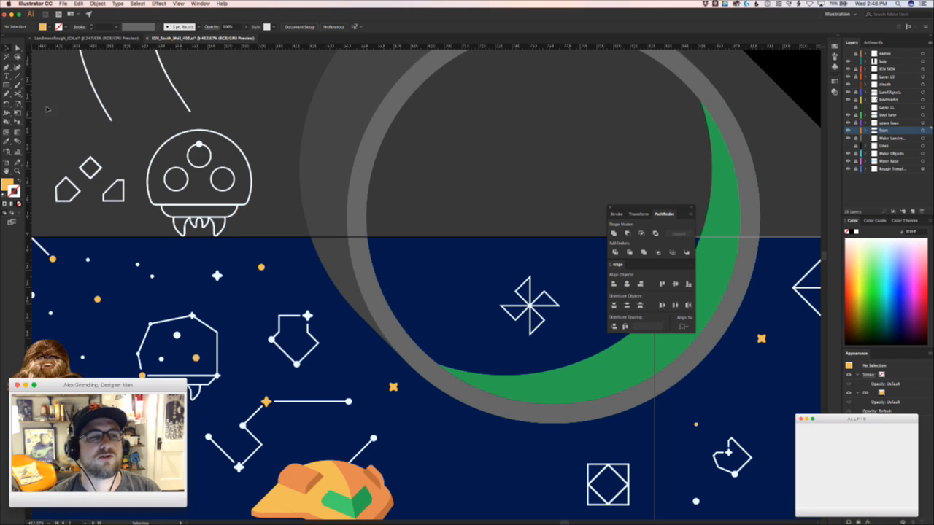
{"action": "left_click_drag", "start_coordinate": [300, 361], "coordinate": [280, 260]}
{"action": "key", "text": "super+z"}
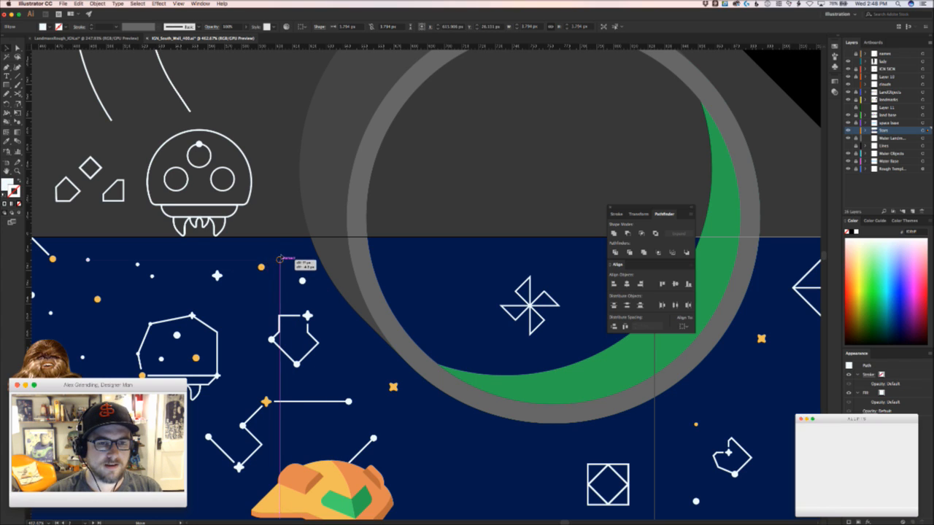
{"action": "left_click", "coordinate": [261, 278]}
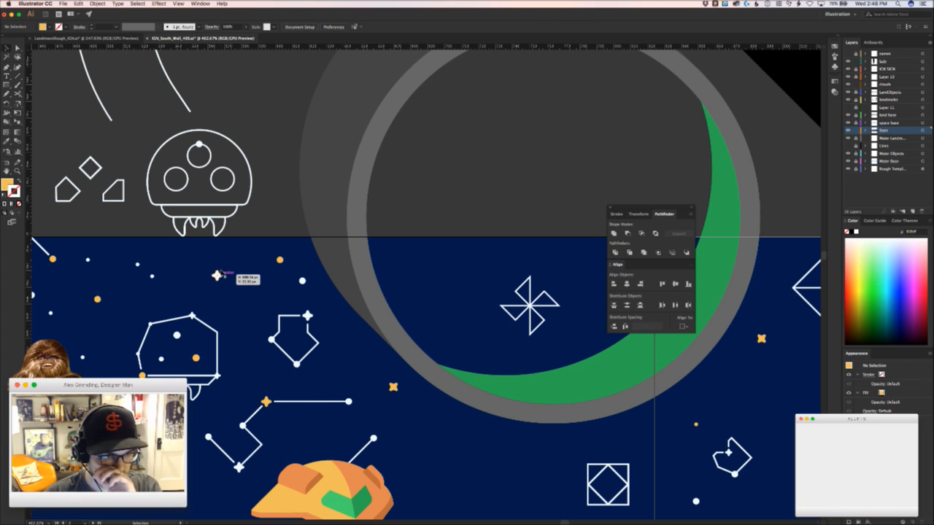
Draw a 45-degree segment from the white star above the angular creature up and left, matching the constellations' white stroke
{"action": "left_click_drag", "start_coordinate": [217, 275], "coordinate": [306, 326]}
{"action": "left_click_drag", "start_coordinate": [289, 304], "coordinate": [352, 276]}
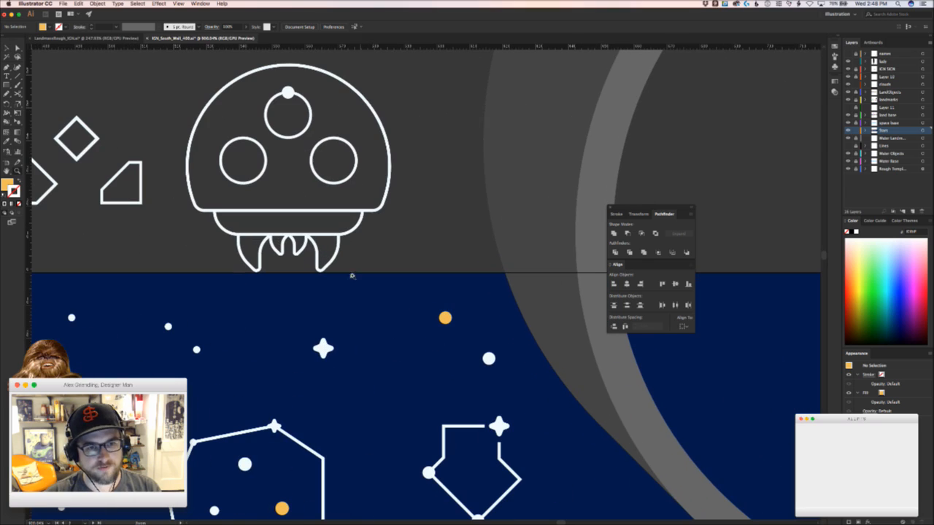
{"action": "mouse_move", "coordinate": [323, 349]}
{"action": "left_mouse_down"}
{"action": "mouse_move", "coordinate": [323, 252]}
{"action": "mouse_move", "coordinate": [199, 348]}
{"action": "mouse_move", "coordinate": [196, 220]}
{"action": "left_mouse_up"}
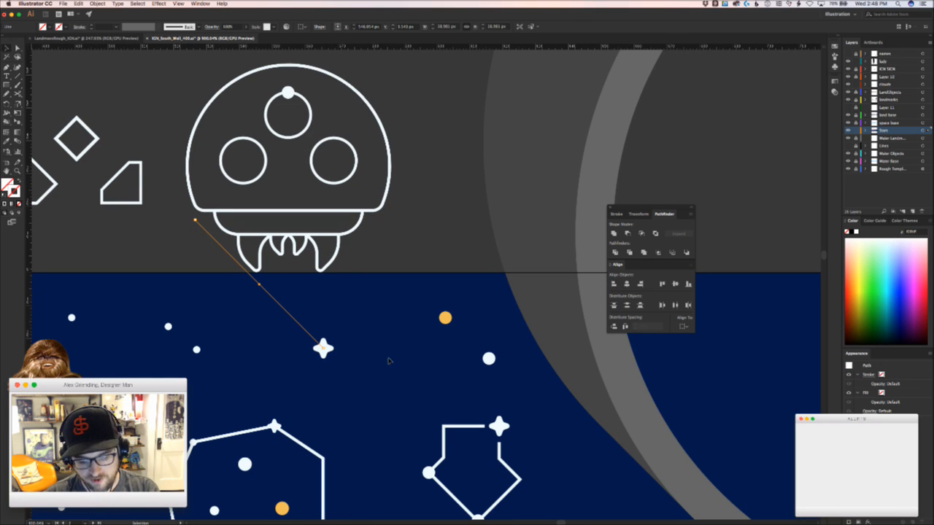
{"action": "key", "text": "i"}
{"action": "left_click", "coordinate": [444, 430]}
{"action": "key", "text": "v"}
{"action": "left_click", "coordinate": [294, 295]}
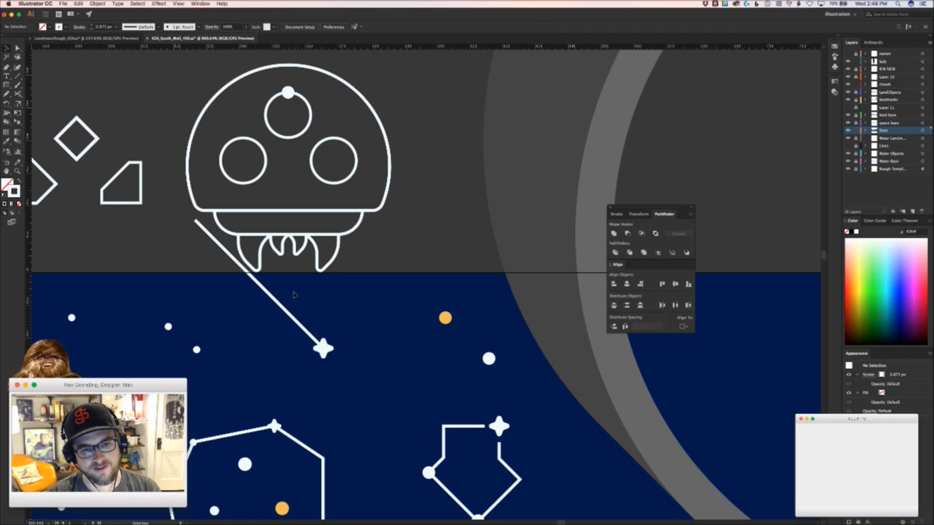
Copy the diagonal segment, mirror it and join it to the white star to form a V
{"action": "left_click_drag", "start_coordinate": [286, 305], "coordinate": [395, 305]}
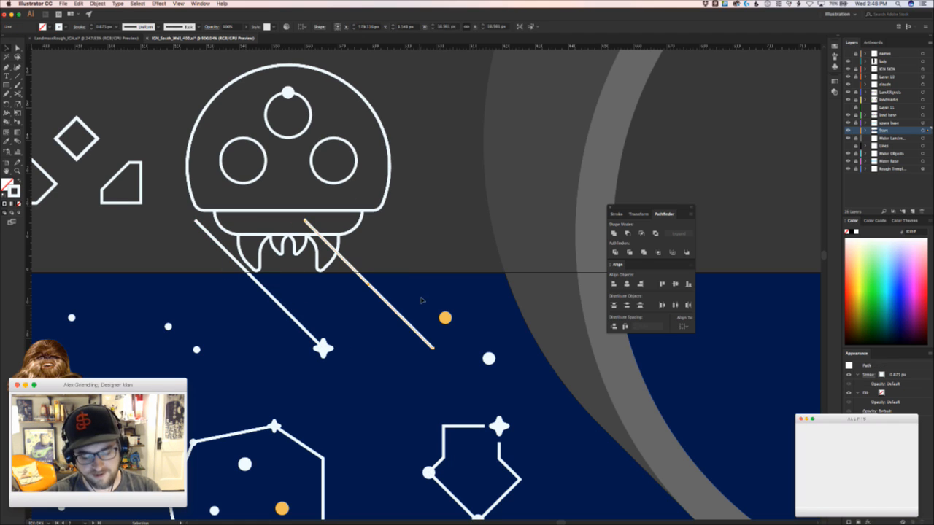
{"action": "left_click_drag", "start_coordinate": [418, 343], "coordinate": [323, 349]}
{"action": "left_click", "coordinate": [357, 375]}
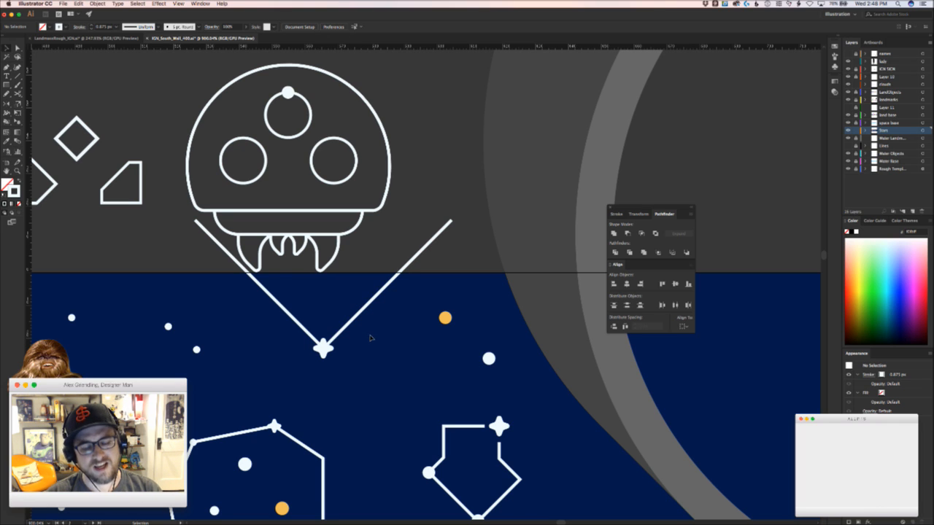
Move the domed creature outline above the artboard up and right, clear of the V-shaped segments
{"action": "left_click_drag", "start_coordinate": [366, 351], "coordinate": [317, 424]}
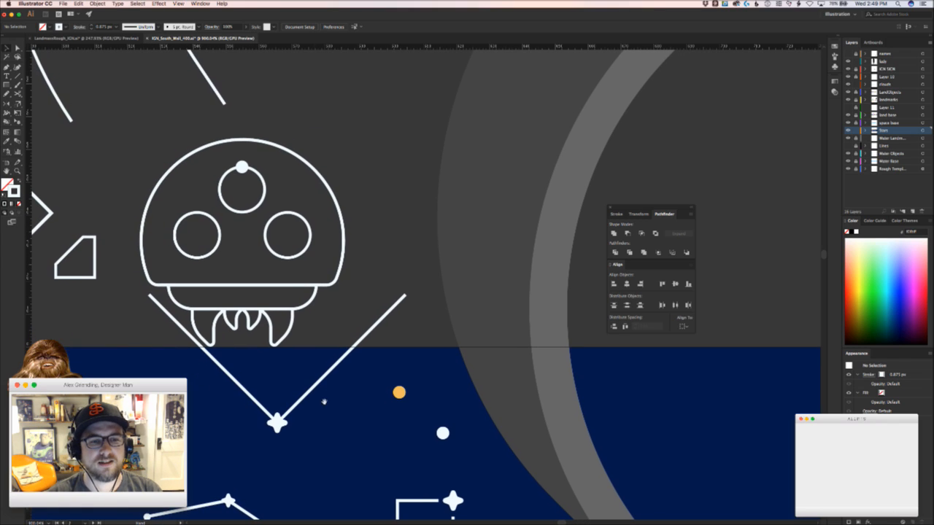
{"action": "left_click_drag", "start_coordinate": [210, 178], "coordinate": [210, 178]}
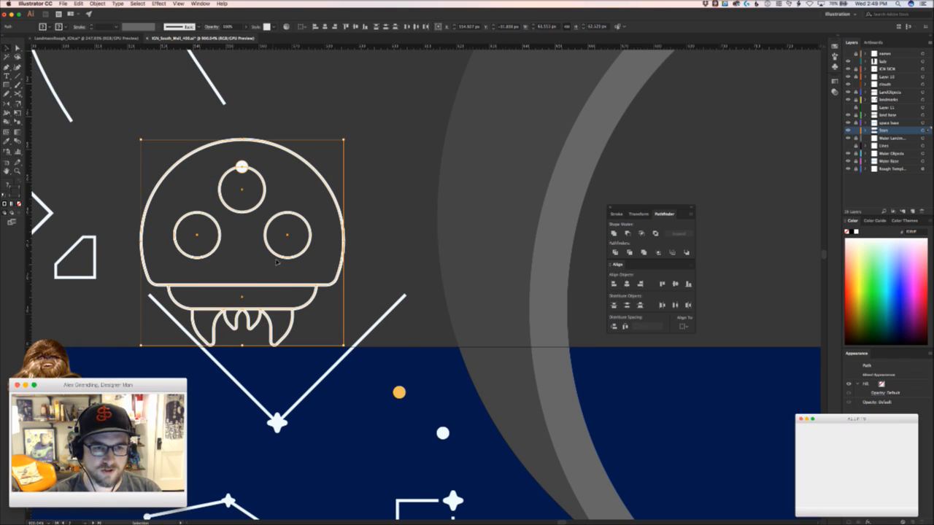
{"action": "left_click", "coordinate": [317, 234]}
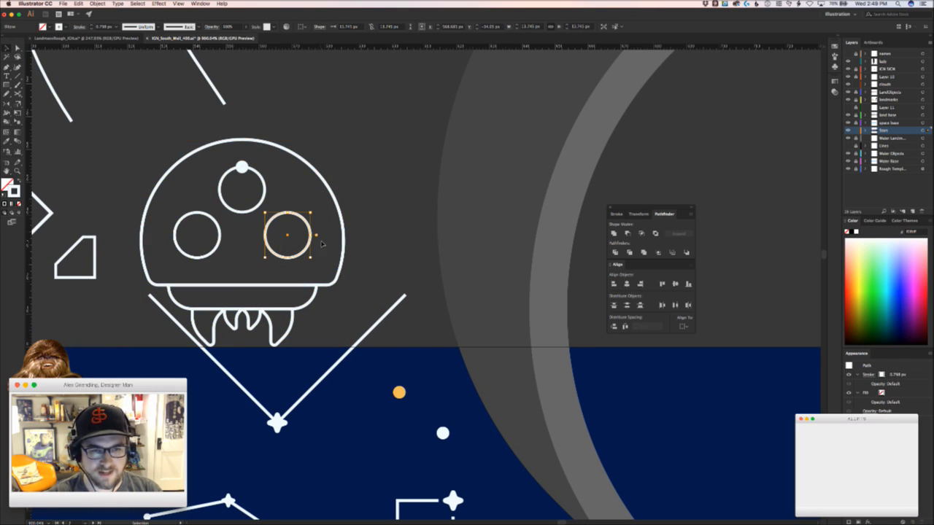
{"action": "left_click", "coordinate": [332, 290]}
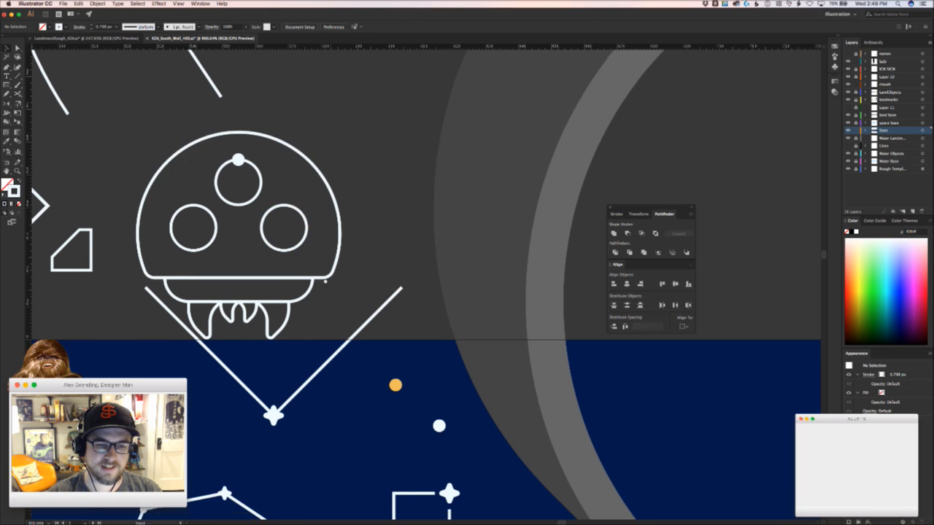
{"action": "scroll", "coordinate": [283, 285], "scroll_direction": "down", "scroll_amount": 3}
{"action": "scroll", "coordinate": [283, 284], "scroll_direction": "right", "scroll_amount": 2}
{"action": "left_click_drag", "start_coordinate": [170, 87], "coordinate": [296, 155]}
{"action": "left_click", "coordinate": [307, 281]}
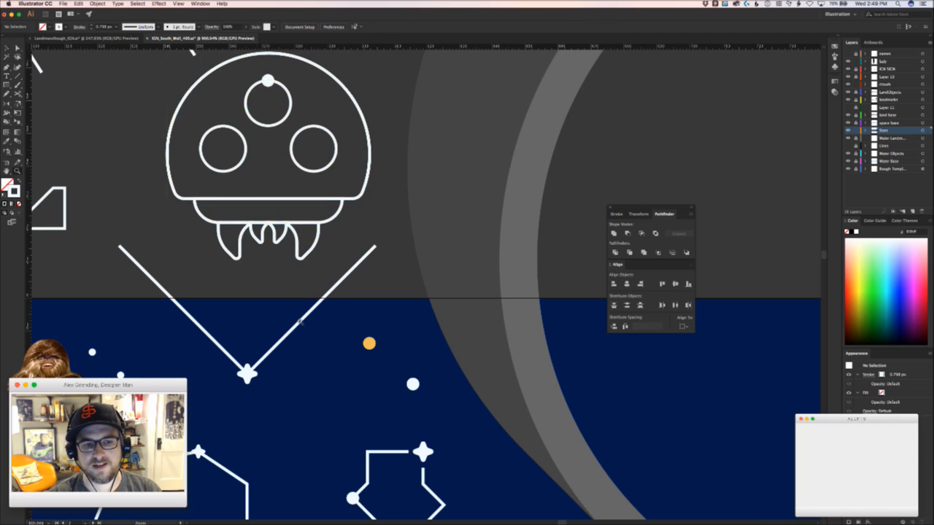
Move the rotated orange star up and left, closer to the notched constellation and the ring's edge
{"action": "left_click_drag", "start_coordinate": [283, 325], "coordinate": [221, 304]}
{"action": "left_click_drag", "start_coordinate": [358, 363], "coordinate": [408, 253]}
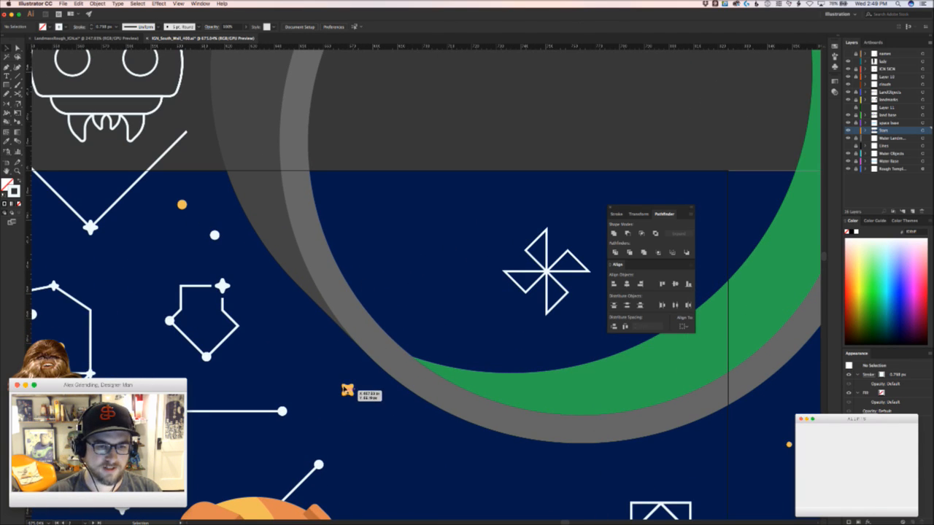
{"action": "left_click_drag", "start_coordinate": [346, 387], "coordinate": [313, 353]}
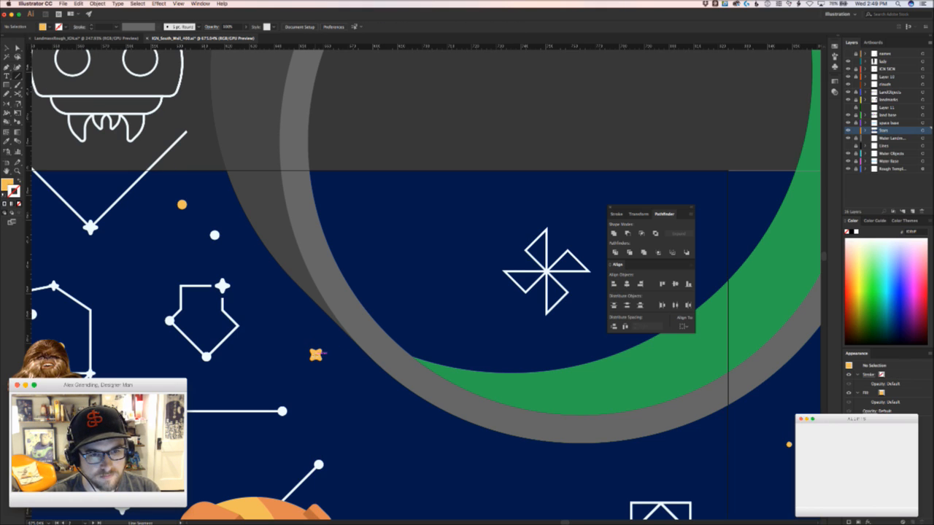
Draw a 45-degree segment from the orange star up and right past the ring, matching the orange constellation stroke
{"action": "mouse_move", "coordinate": [316, 355]}
{"action": "left_mouse_down"}
{"action": "mouse_move", "coordinate": [413, 277]}
{"action": "mouse_move", "coordinate": [417, 253]}
{"action": "left_mouse_up"}
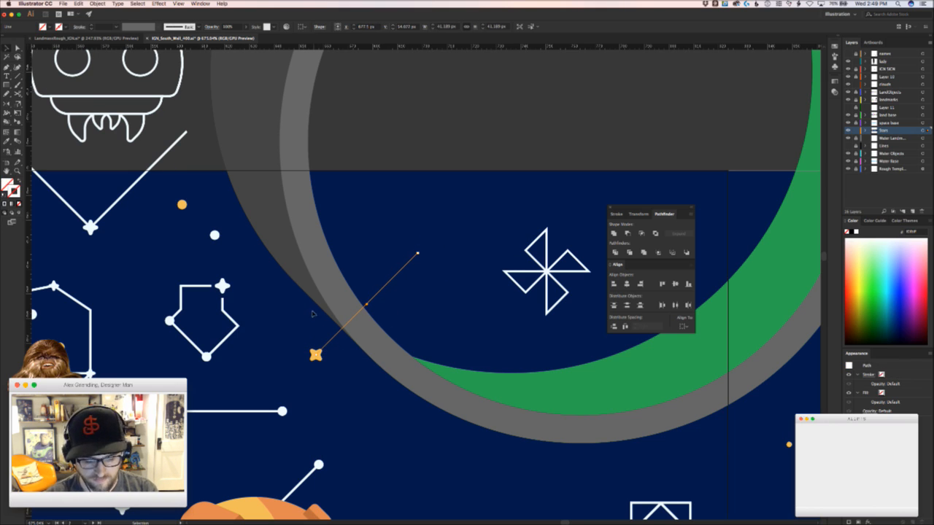
{"action": "key", "text": "c"}
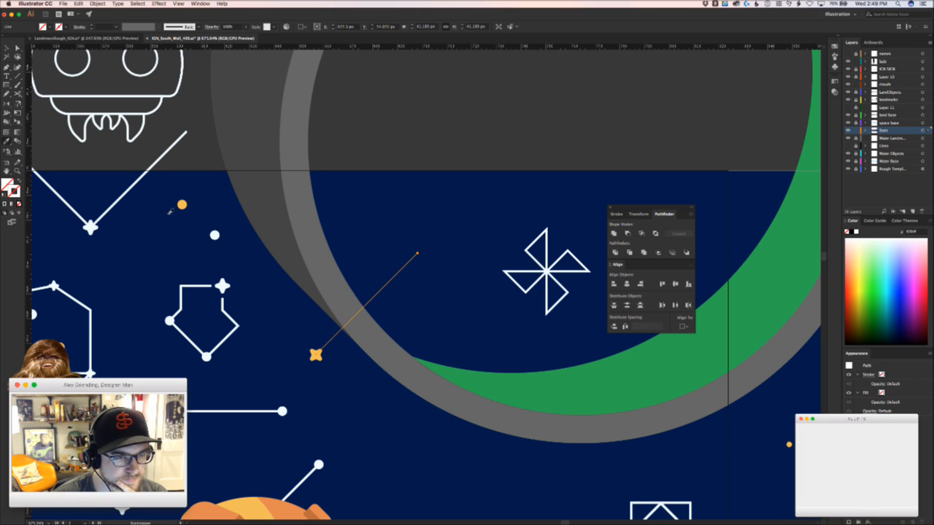
{"action": "left_click_drag", "start_coordinate": [526, 416], "coordinate": [618, 278]}
{"action": "left_click_drag", "start_coordinate": [239, 408], "coordinate": [437, 376]}
{"action": "left_click_drag", "start_coordinate": [437, 376], "coordinate": [194, 359]}
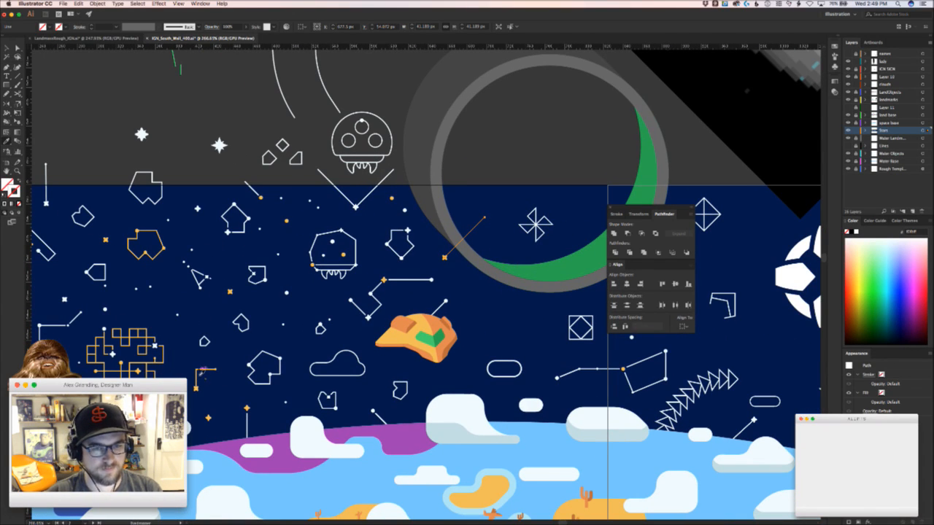
{"action": "key", "text": "ctrl+shift+a"}
Rotate the orange star at the segment's lower end by 45 degrees so its points stand upright
{"action": "left_click_drag", "start_coordinate": [482, 292], "coordinate": [391, 293]}
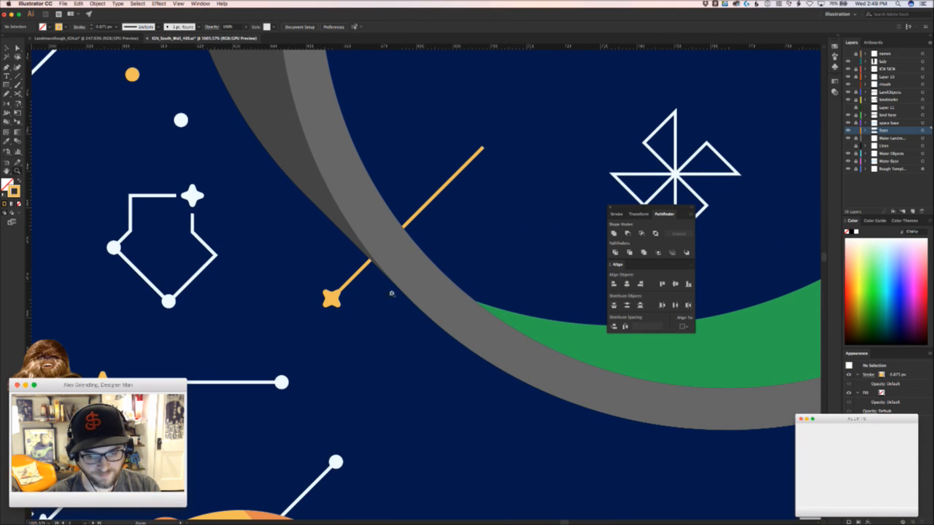
{"action": "left_click", "coordinate": [341, 291]}
{"action": "left_click", "coordinate": [335, 301]}
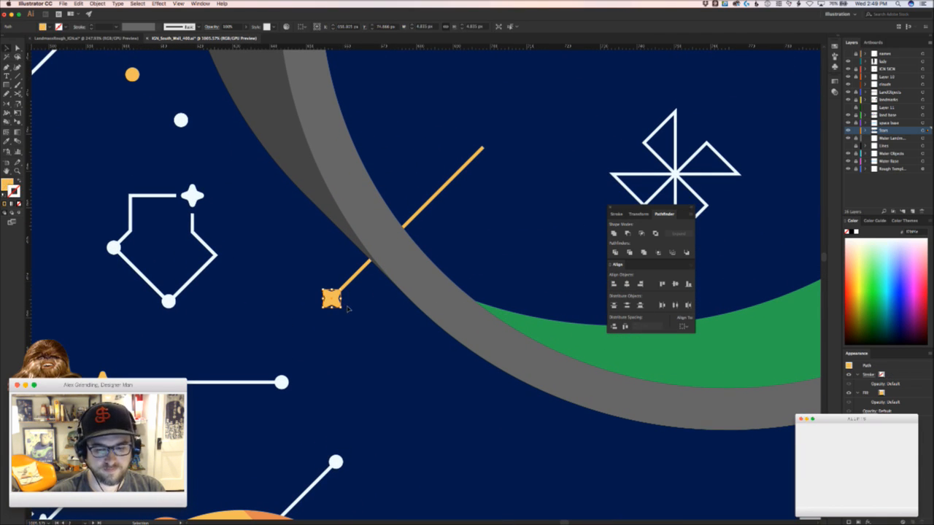
{"action": "left_click_drag", "start_coordinate": [344, 307], "coordinate": [206, 424]}
{"action": "key", "text": "super+shift+a"}
Place a copy of the orange dot on the upper end of the orange segment inside the ring
{"action": "left_click_drag", "start_coordinate": [172, 268], "coordinate": [186, 268]}
{"action": "scroll", "coordinate": [154, 211], "scroll_direction": "left", "scroll_amount": 5}
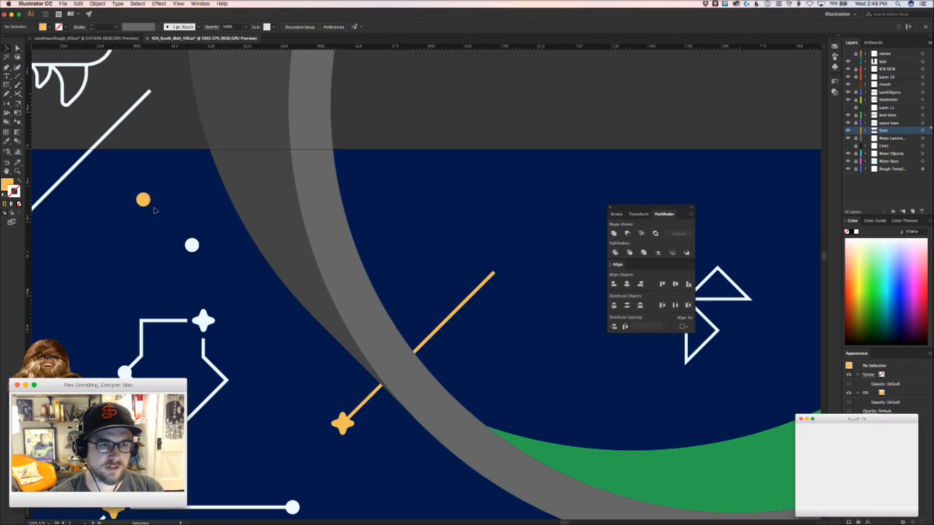
{"action": "left_click_drag", "start_coordinate": [491, 266], "coordinate": [537, 271]}
{"action": "left_click", "coordinate": [518, 282]}
{"action": "key", "text": "v"}
{"action": "left_click", "coordinate": [558, 323]}
{"action": "scroll", "coordinate": [559, 323], "scroll_direction": "down", "scroll_amount": 5}
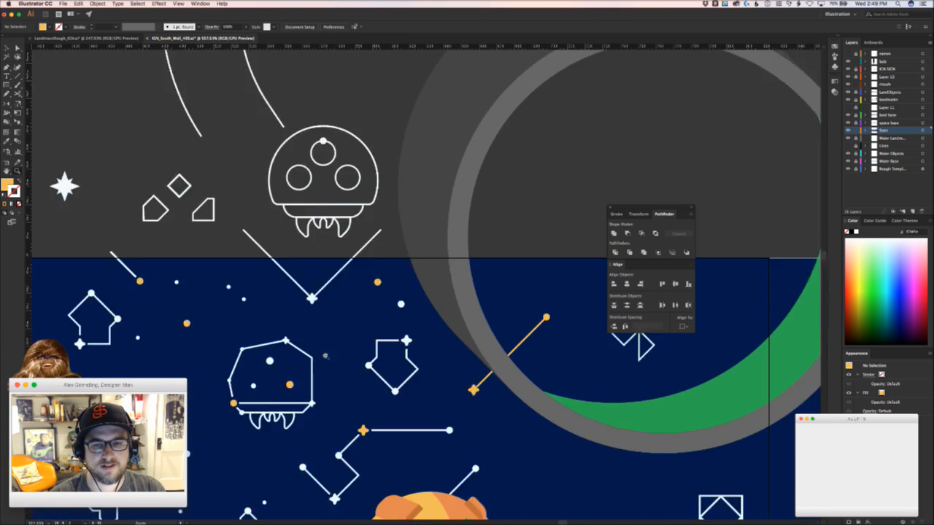
Place a copy of the small white star from below the IGN logo in the sky inside the ring, left of the pinwheel
{"action": "left_click_drag", "start_coordinate": [503, 349], "coordinate": [390, 347]}
{"action": "left_click_drag", "start_coordinate": [387, 410], "coordinate": [332, 337]}
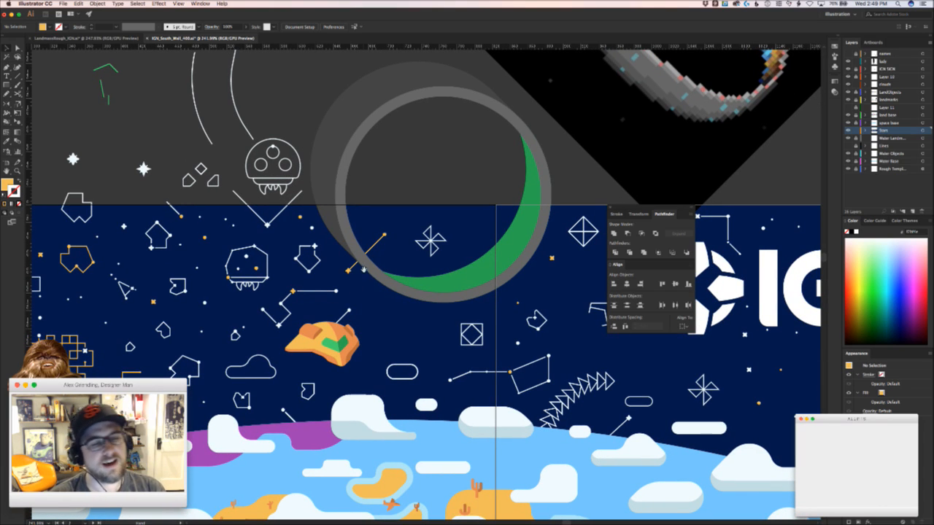
{"action": "left_click_drag", "start_coordinate": [383, 338], "coordinate": [351, 372]}
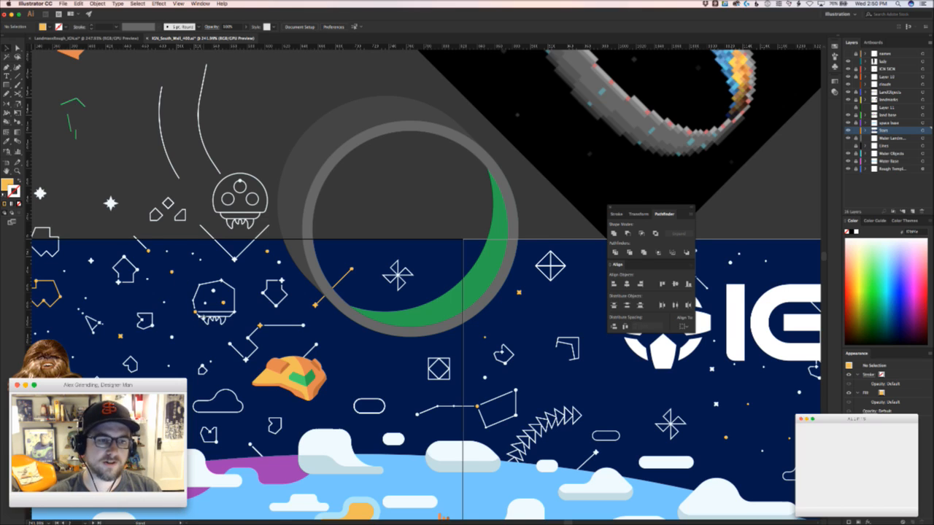
{"action": "left_click_drag", "start_coordinate": [394, 313], "coordinate": [308, 339]}
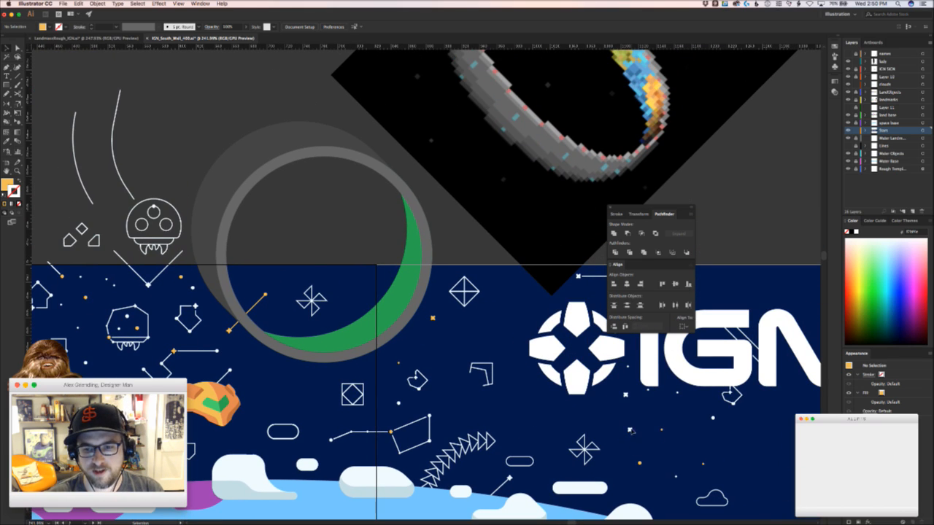
{"action": "left_click_drag", "start_coordinate": [630, 430], "coordinate": [252, 280]}
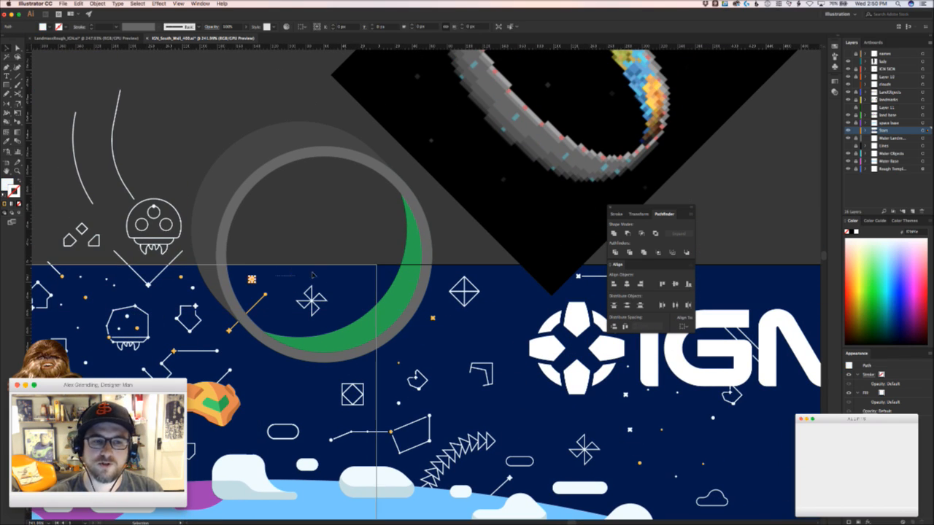
{"action": "left_click", "coordinate": [298, 288]}
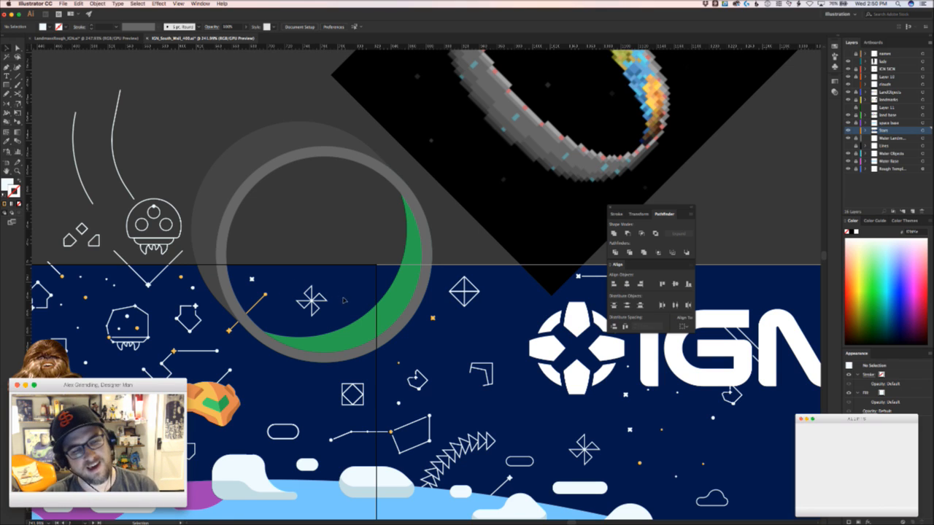
{"action": "key", "text": "z"}
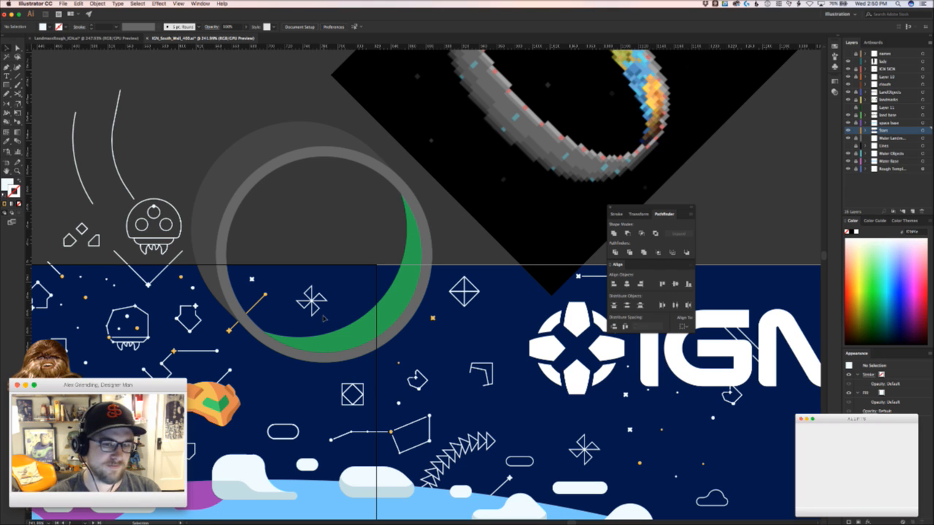
{"action": "scroll", "coordinate": [322, 319], "scroll_direction": "up", "scroll_amount": 3}
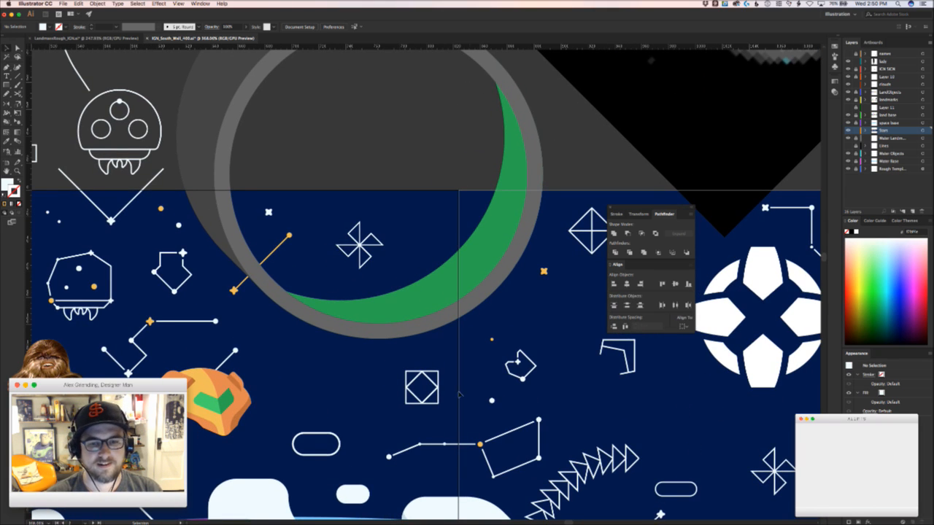
Place a copy of the orange star on the top corner of the crossed diamond outline between the ring and the IGN logo
{"action": "left_click_drag", "start_coordinate": [458, 392], "coordinate": [292, 414]}
{"action": "scroll", "coordinate": [412, 277], "scroll_direction": "up", "scroll_amount": 5}
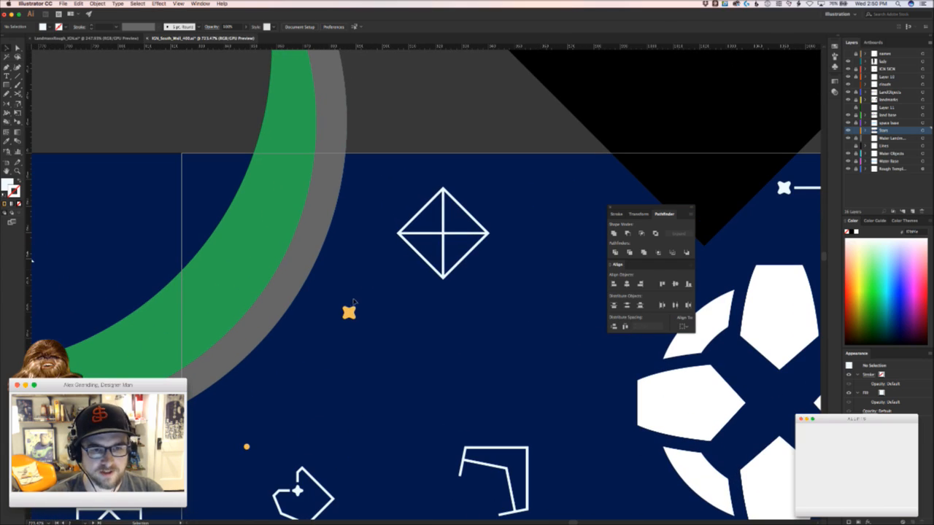
{"action": "left_click_drag", "start_coordinate": [349, 310], "coordinate": [401, 253]}
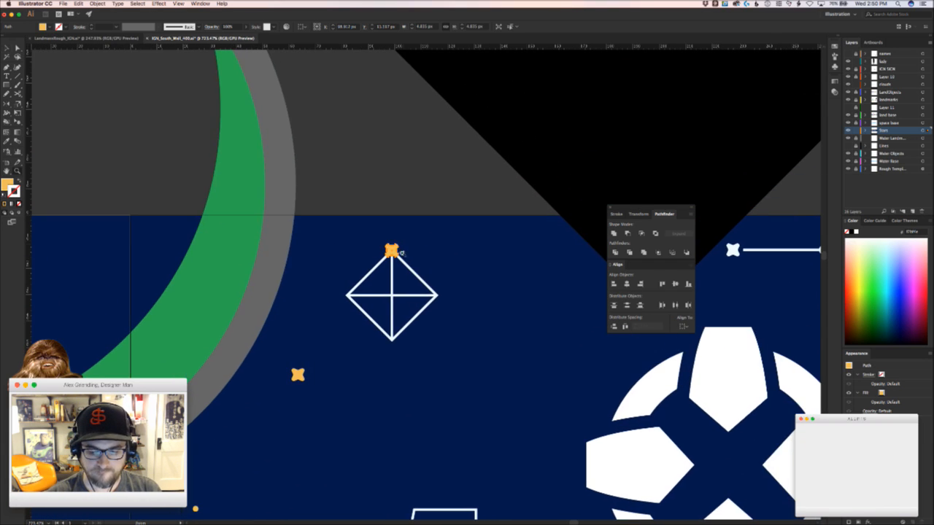
{"action": "scroll", "coordinate": [401, 253], "scroll_direction": "up", "scroll_amount": 5}
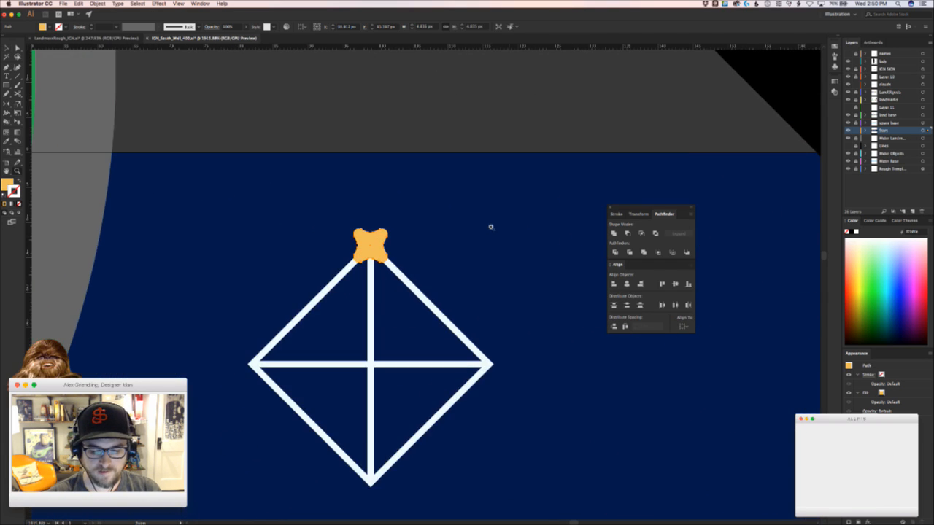
{"action": "left_click", "coordinate": [377, 312]}
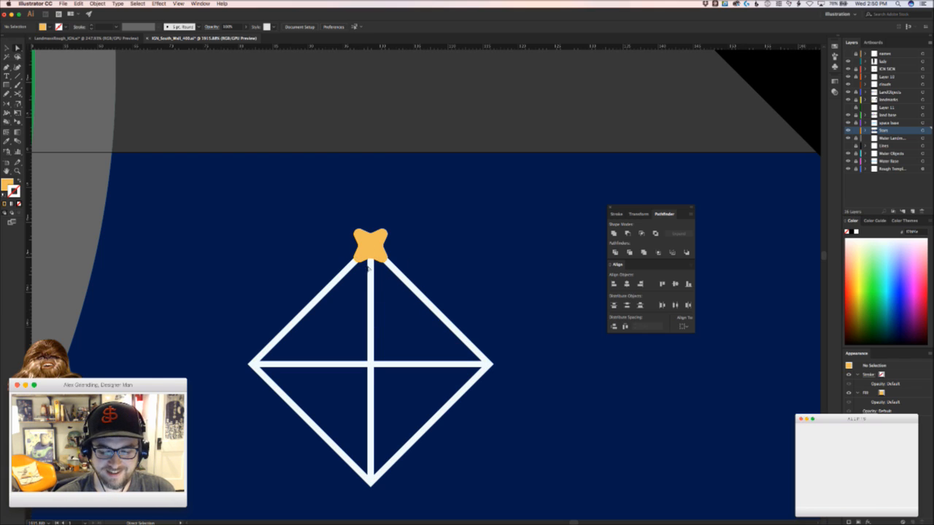
Shorten the diamond's vertical line at both ends so it stops short of the top and bottom corners
{"action": "left_click", "coordinate": [371, 264]}
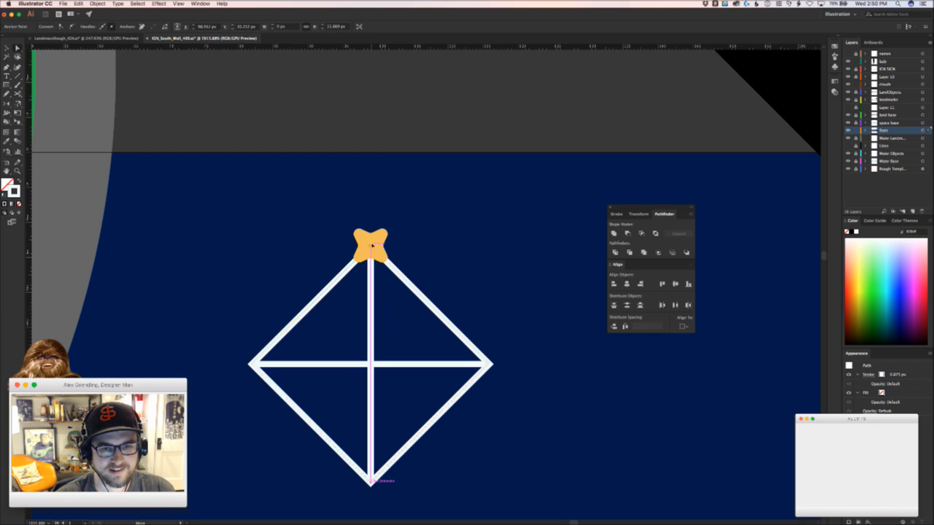
{"action": "left_click_drag", "start_coordinate": [371, 271], "coordinate": [371, 275]}
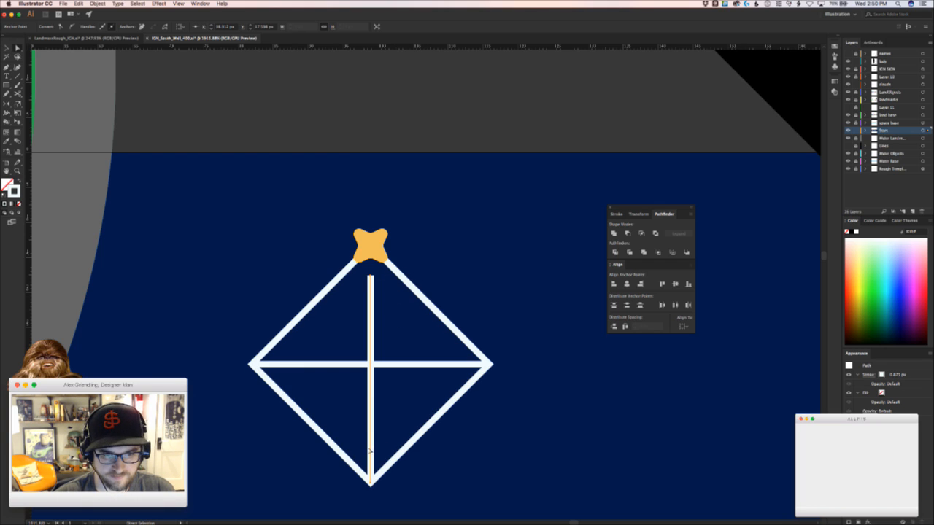
{"action": "left_click_drag", "start_coordinate": [371, 482], "coordinate": [375, 458]}
Place a copy of the small orange dot on the bottom corner of the diamond outline
{"action": "scroll", "coordinate": [296, 469], "scroll_direction": "down", "scroll_amount": 5}
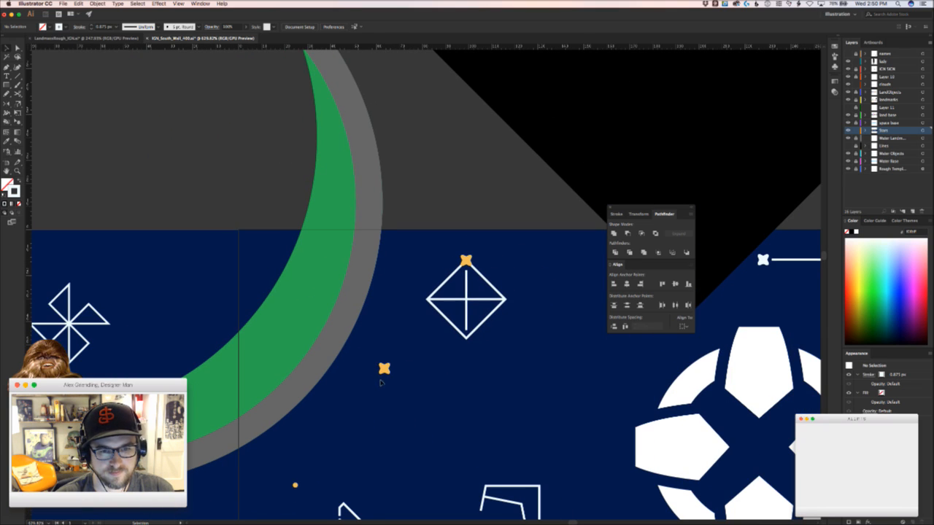
{"action": "left_click_drag", "start_coordinate": [296, 485], "coordinate": [466, 356]}
{"action": "scroll", "coordinate": [496, 340], "scroll_direction": "up", "scroll_amount": 5}
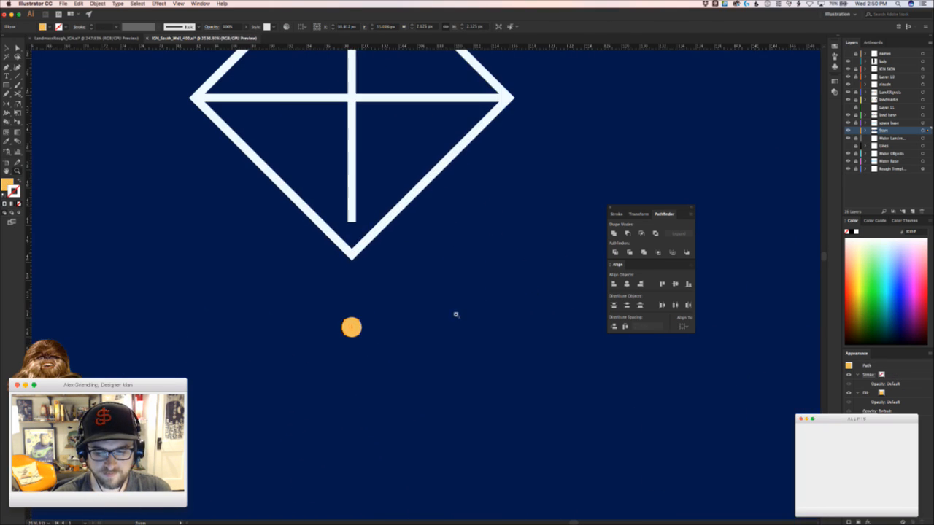
{"action": "scroll", "coordinate": [449, 355], "scroll_direction": "up", "scroll_amount": 3}
{"action": "left_click_drag", "start_coordinate": [347, 395], "coordinate": [365, 330]}
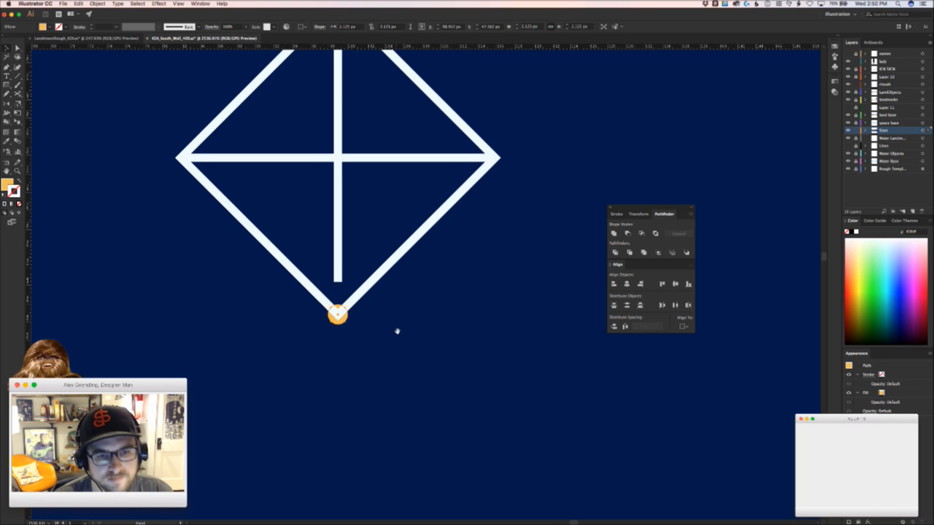
Recolour the diamond's outline stroke and its horizontal line to the same orange as the star
{"action": "scroll", "coordinate": [429, 434], "scroll_direction": "up", "scroll_amount": 4}
{"action": "left_click", "coordinate": [399, 347]}
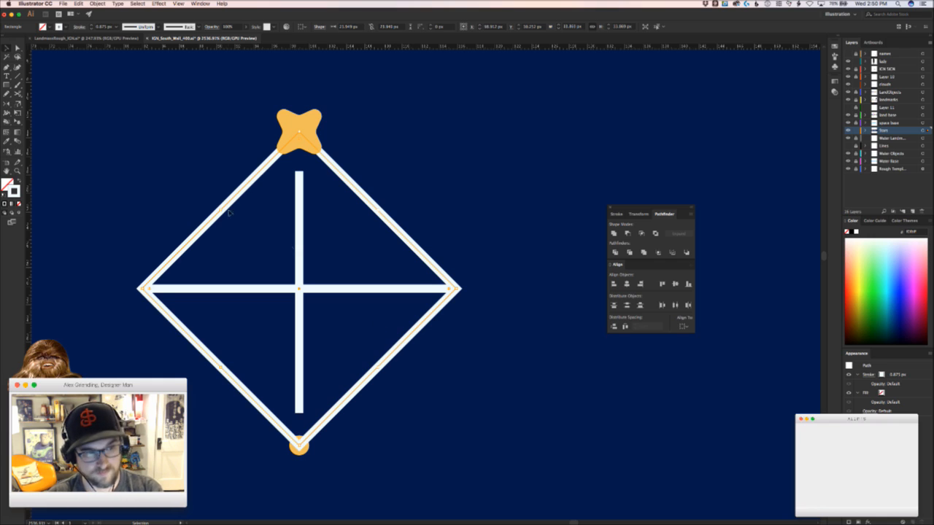
{"action": "key", "text": "i"}
{"action": "left_click", "coordinate": [302, 130]}
{"action": "key", "text": "v"}
{"action": "left_click", "coordinate": [430, 177]}
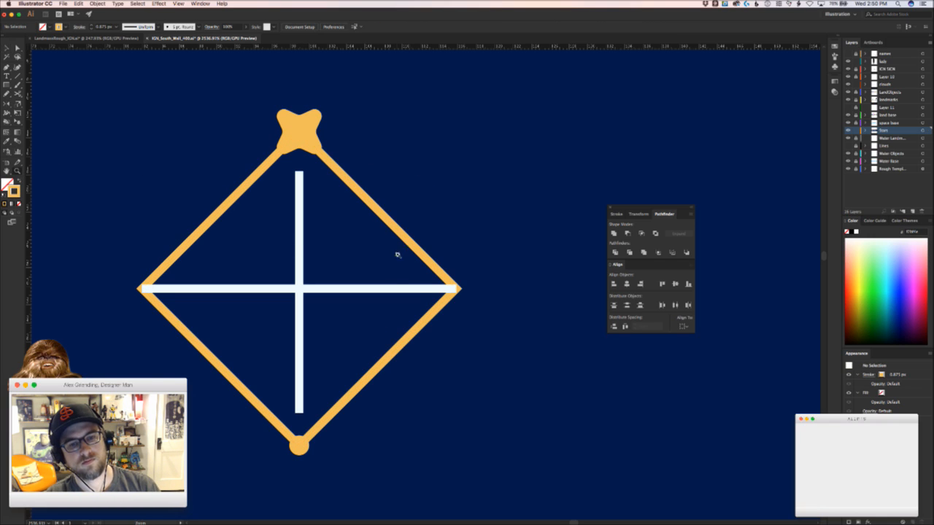
{"action": "left_click", "coordinate": [377, 289]}
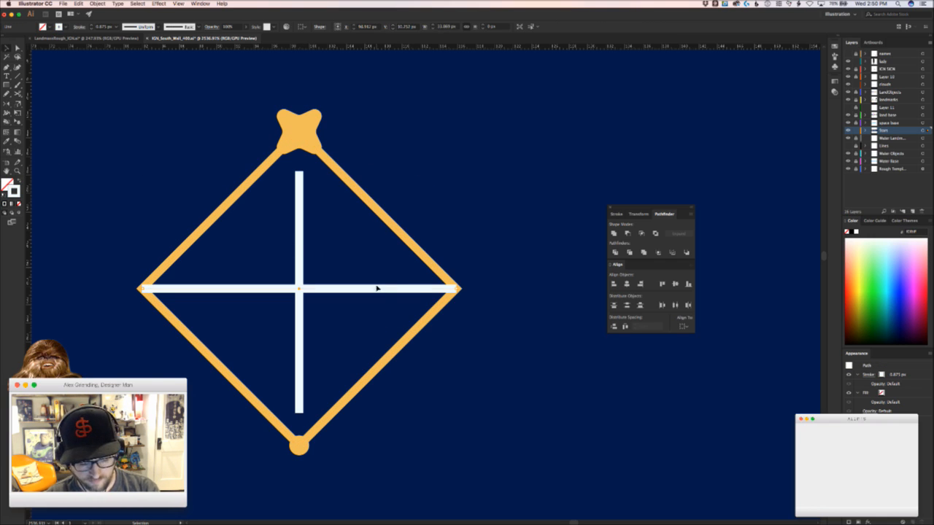
{"action": "key", "text": "i"}
{"action": "left_click", "coordinate": [397, 230]}
{"action": "key", "text": "v"}
{"action": "left_click", "coordinate": [428, 218]}
Cut the middle out of the diamond's white vertical line, leaving an even gap above and below the horizontal line
{"action": "key", "text": "z"}
{"action": "left_click_drag", "start_coordinate": [431, 216], "coordinate": [430, 307]}
{"action": "key", "text": "a"}
{"action": "key", "text": "v"}
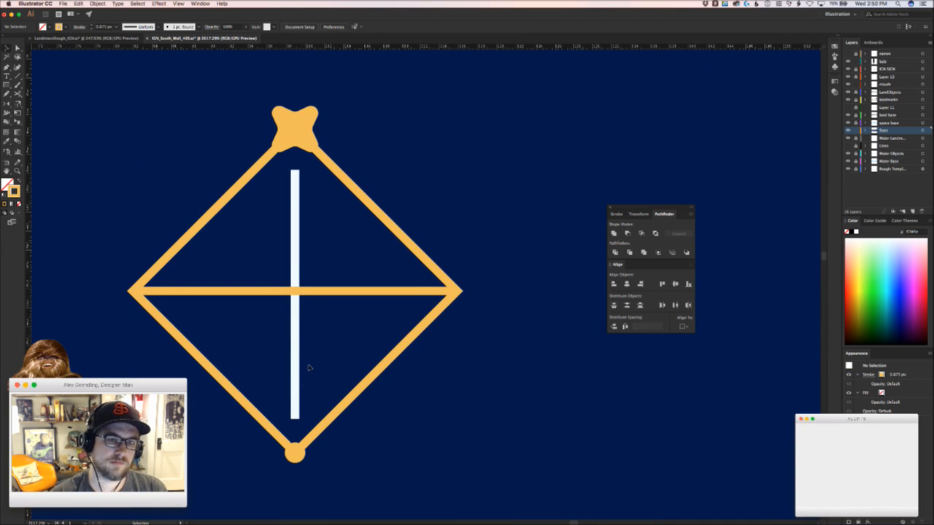
{"action": "left_click", "coordinate": [295, 321]}
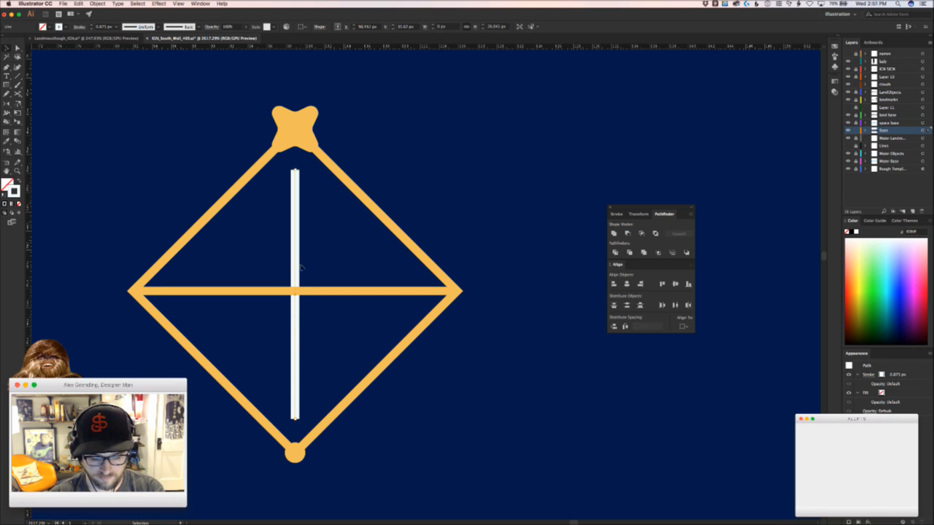
{"action": "key", "text": "p"}
{"action": "left_click", "coordinate": [295, 268]}
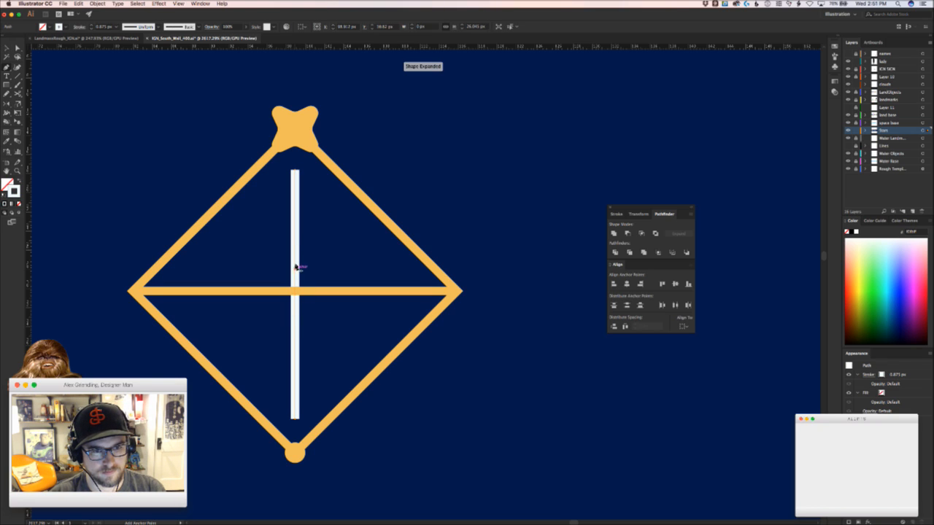
{"action": "left_click", "coordinate": [296, 321]}
{"action": "key", "text": "a"}
{"action": "left_click_drag", "start_coordinate": [280, 309], "coordinate": [310, 311]}
{"action": "key", "text": "Delete"}
{"action": "left_click", "coordinate": [311, 305]}
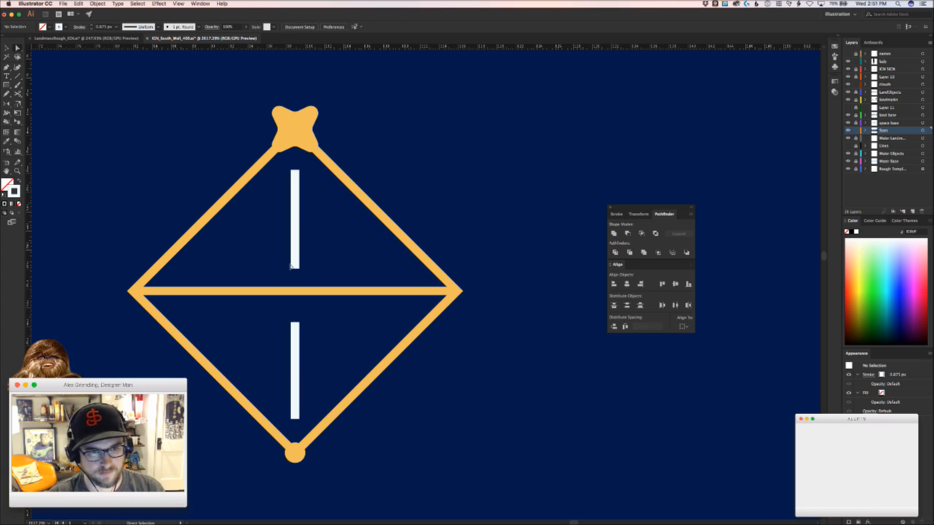
{"action": "left_click_drag", "start_coordinate": [296, 268], "coordinate": [468, 297]}
{"action": "left_click", "coordinate": [319, 273]}
{"action": "left_click_drag", "start_coordinate": [467, 297], "coordinate": [323, 330]}
Place a copy of the white dot at the centre of the diamond and recolour it to the diamond's orange
{"action": "key", "text": "v"}
{"action": "left_click_drag", "start_coordinate": [415, 435], "coordinate": [560, 297]}
{"action": "key", "text": "z"}
{"action": "key", "text": "v"}
{"action": "left_click", "coordinate": [426, 459]}
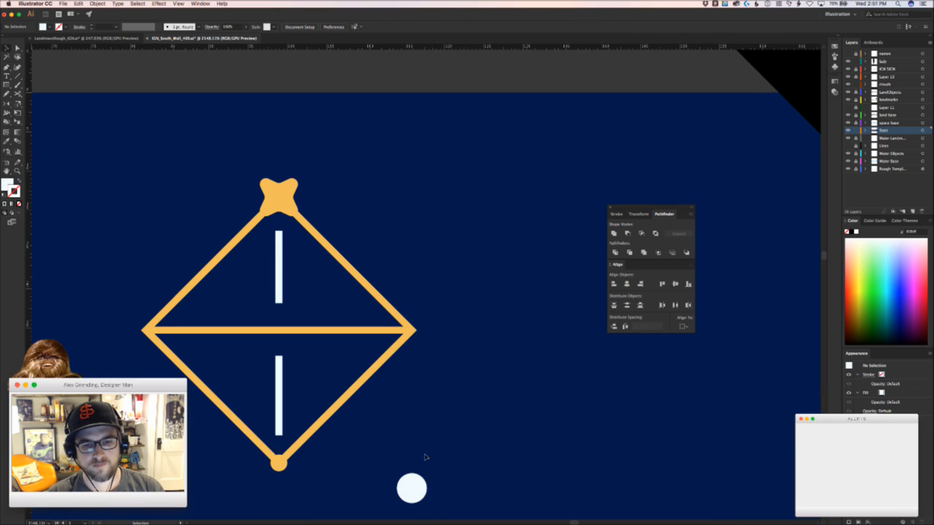
{"action": "left_click_drag", "start_coordinate": [413, 485], "coordinate": [279, 329]}
{"action": "key", "text": "i"}
{"action": "left_click", "coordinate": [381, 299]}
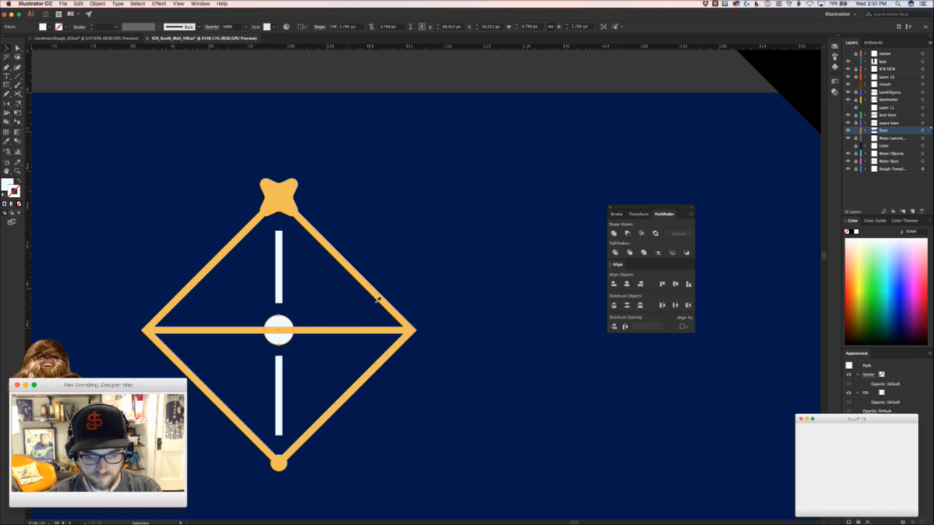
{"action": "key", "text": "super+shift+a"}
Place a copy of the white dot on the top corner of the diamond nested in the square outline below the ring
{"action": "key", "text": "z"}
{"action": "left_click_drag", "start_coordinate": [399, 214], "coordinate": [349, 241]}
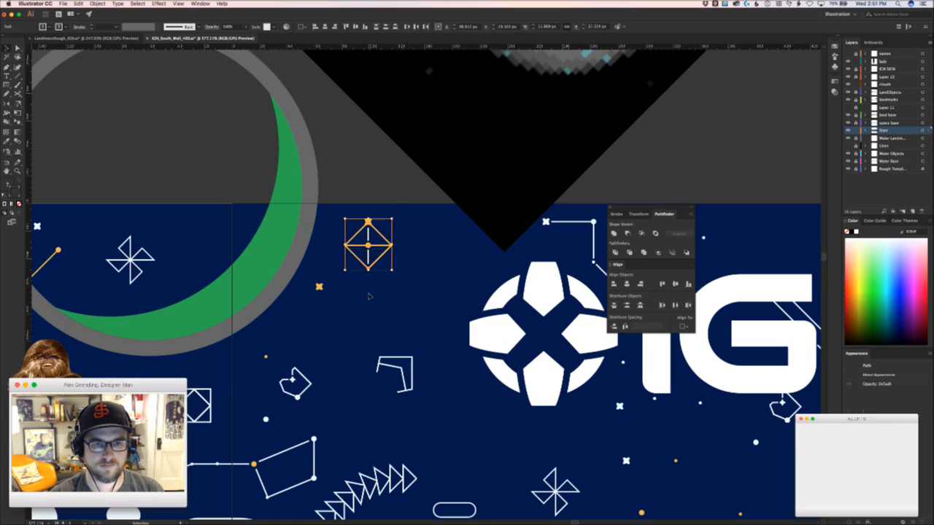
{"action": "scroll", "coordinate": [349, 268], "scroll_direction": "down", "scroll_amount": 3}
{"action": "scroll", "coordinate": [501, 354], "scroll_direction": "left", "scroll_amount": 5}
{"action": "left_click_drag", "start_coordinate": [438, 322], "coordinate": [496, 255]}
{"action": "key", "text": "super+shift+a"}
{"action": "left_click_drag", "start_coordinate": [385, 216], "coordinate": [422, 237]}
{"action": "key", "text": "super+shift+a"}
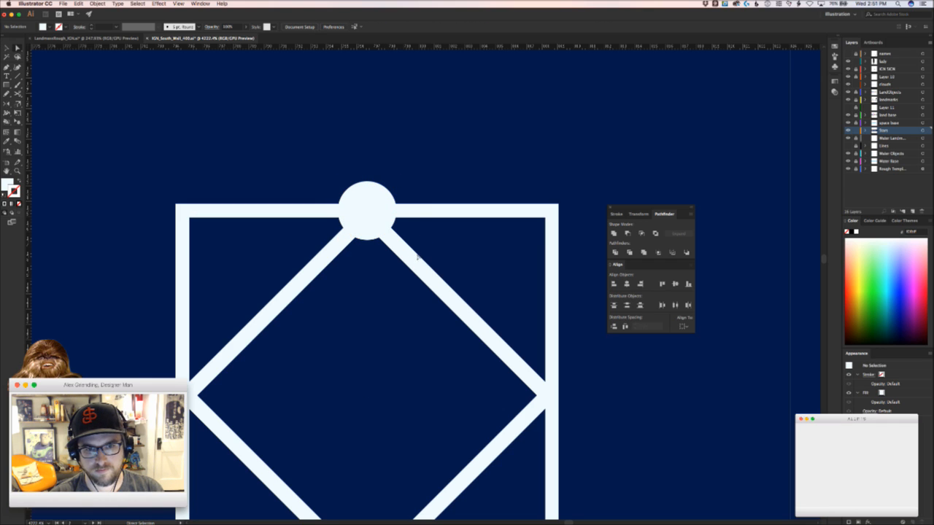
{"action": "left_click", "coordinate": [388, 247]}
{"action": "key", "text": "v"}
{"action": "left_click_drag", "start_coordinate": [383, 284], "coordinate": [197, 243]}
{"action": "left_click", "coordinate": [236, 316]}
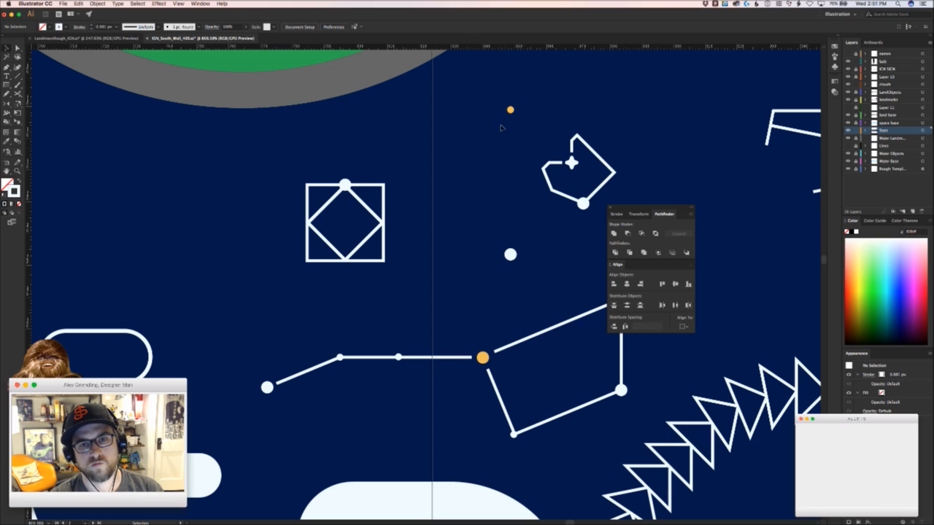
Place a copy of the small orange dot on the square's lower-left corner and recolour it white to match the top dot
{"action": "left_click_drag", "start_coordinate": [510, 110], "coordinate": [306, 260]}
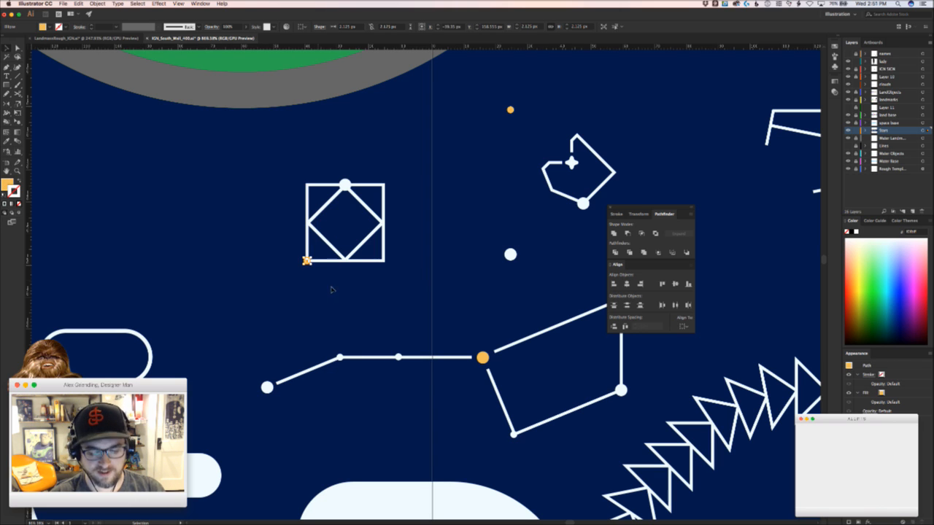
{"action": "left_click_drag", "start_coordinate": [358, 299], "coordinate": [325, 369]}
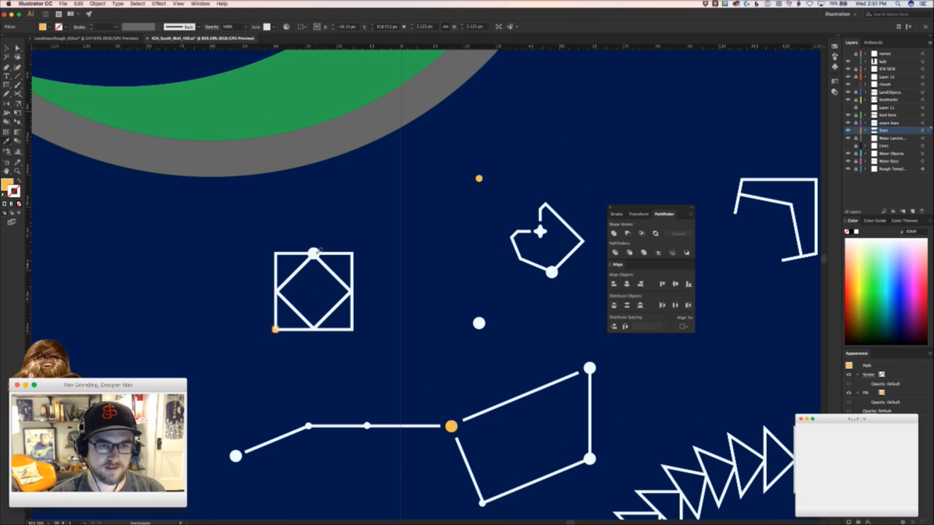
{"action": "left_click", "coordinate": [317, 252]}
{"action": "left_click", "coordinate": [315, 254]}
{"action": "key", "text": "super+shift+a"}
{"action": "left_click_drag", "start_coordinate": [373, 213], "coordinate": [398, 274]}
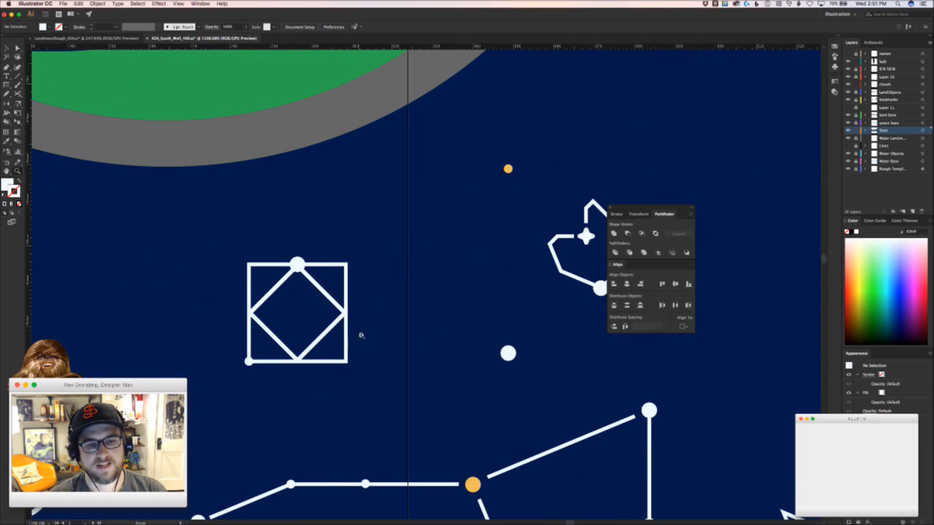
Open the square outline at its lower-right corner by removing the corner and trimming both adjoining sides short of it
{"action": "key", "text": "a"}
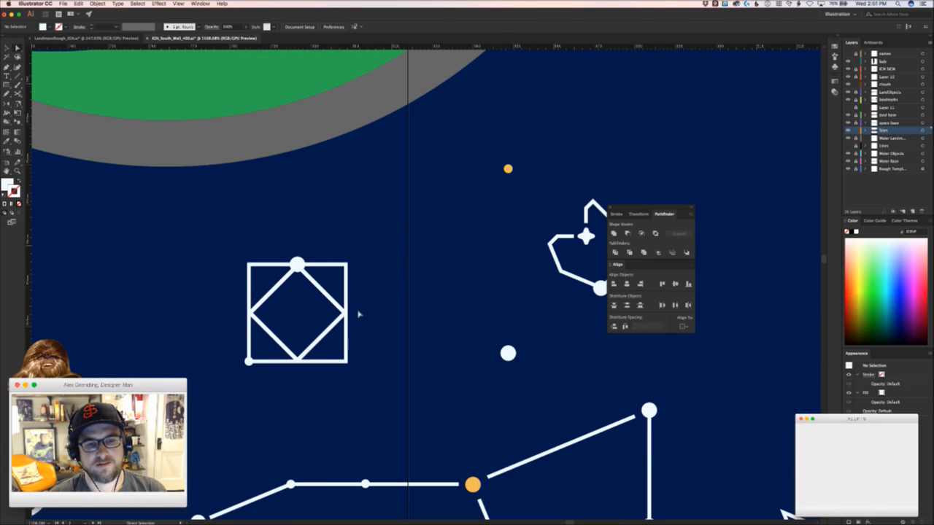
{"action": "left_click", "coordinate": [331, 363]}
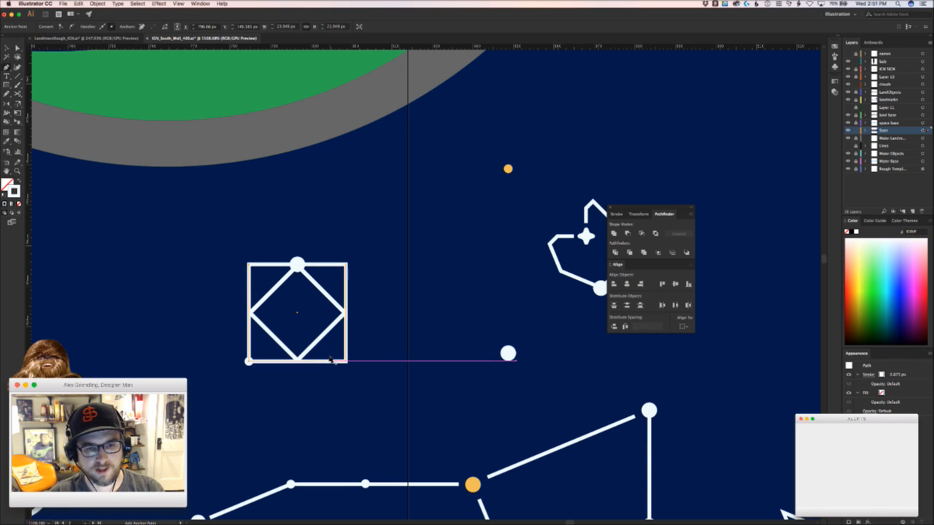
{"action": "left_click", "coordinate": [333, 364]}
{"action": "left_click", "coordinate": [347, 361]}
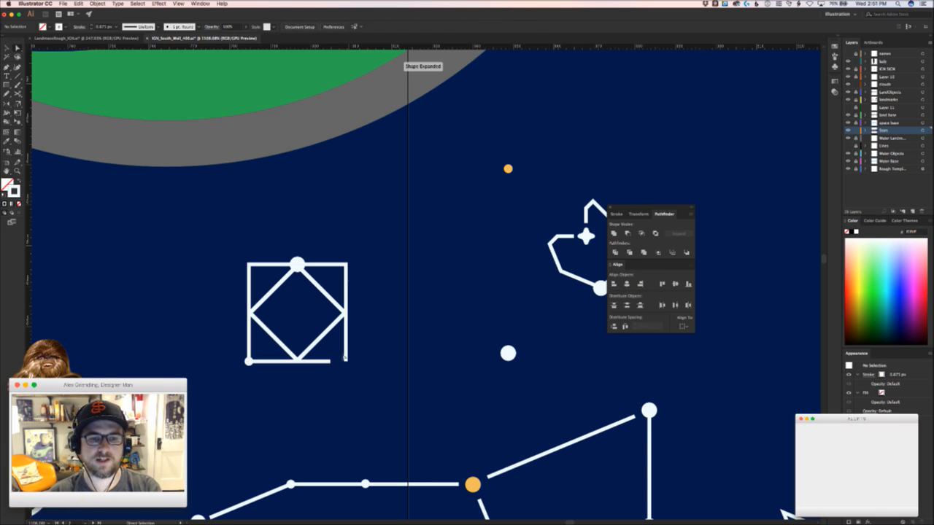
{"action": "key", "text": "Delete"}
{"action": "key", "text": "Up"}
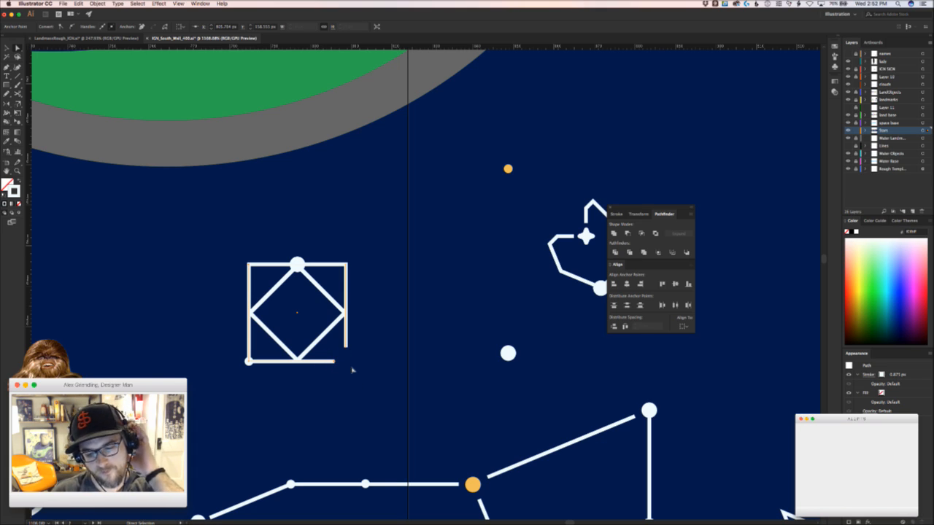
{"action": "left_click", "coordinate": [480, 331]}
Place a copy of the large white dot in the open lower-right corner of the square outline
{"action": "scroll", "coordinate": [384, 314], "scroll_direction": "up", "scroll_amount": 2}
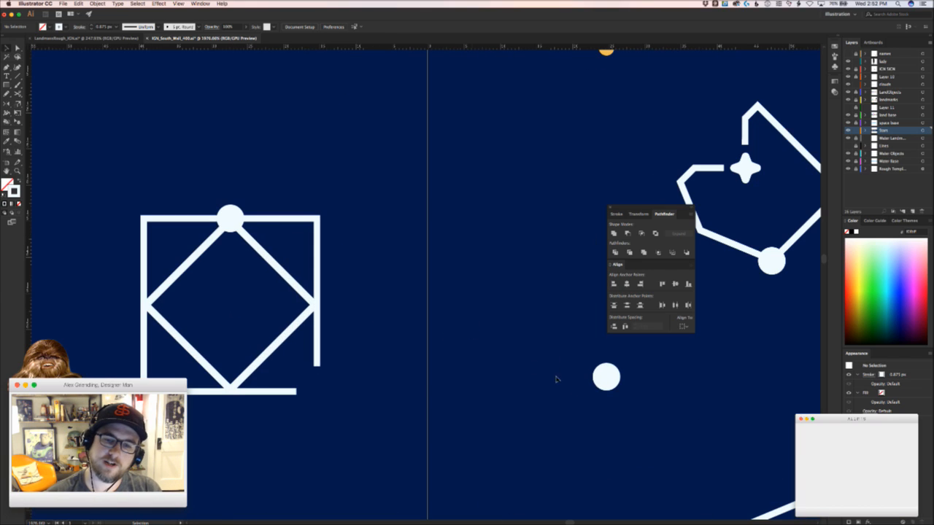
{"action": "left_click_drag", "start_coordinate": [608, 379], "coordinate": [317, 378]}
{"action": "scroll", "coordinate": [321, 387], "scroll_direction": "up", "scroll_amount": 2}
{"action": "left_click", "coordinate": [325, 399]}
{"action": "key", "text": "z"}
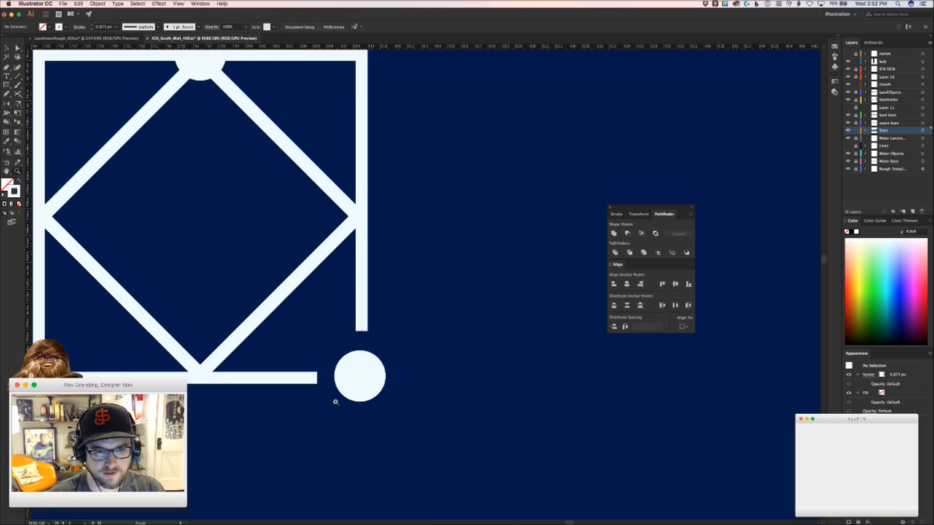
{"action": "left_click", "coordinate": [335, 401]}
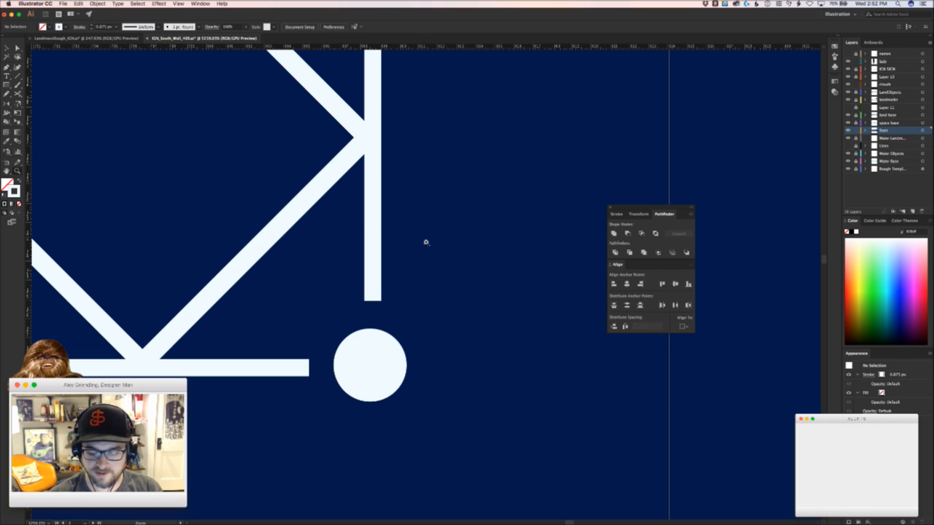
{"action": "left_click_drag", "start_coordinate": [429, 296], "coordinate": [193, 336]}
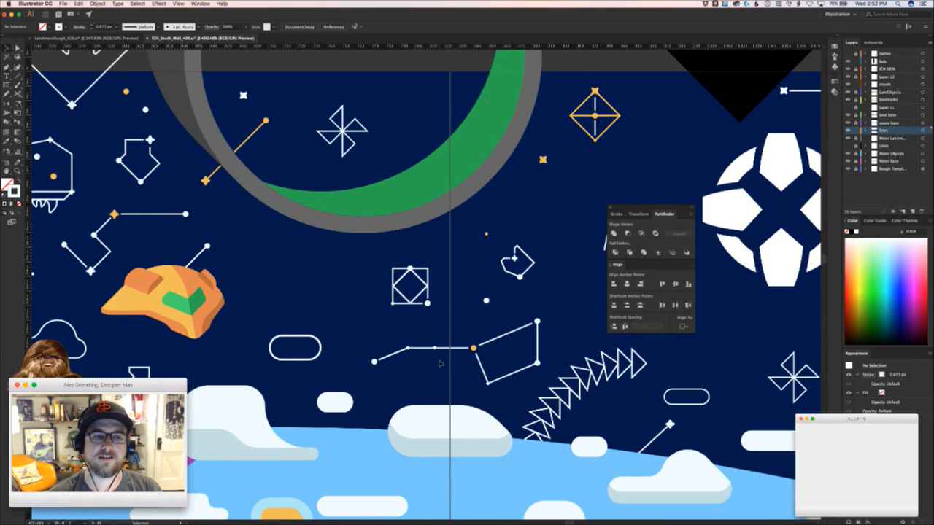
{"action": "left_click_drag", "start_coordinate": [432, 366], "coordinate": [348, 332]}
{"action": "left_click_drag", "start_coordinate": [335, 371], "coordinate": [367, 366]}
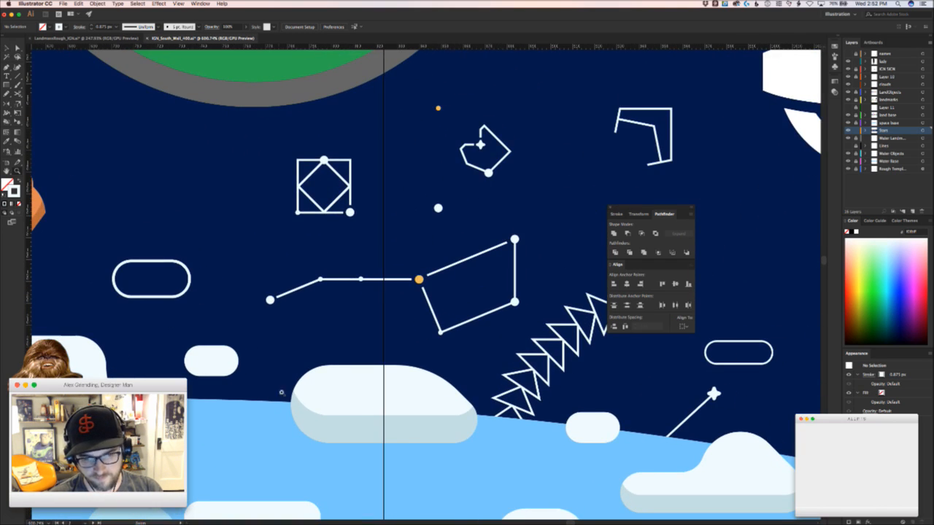
{"action": "left_click_drag", "start_coordinate": [280, 393], "coordinate": [308, 312]}
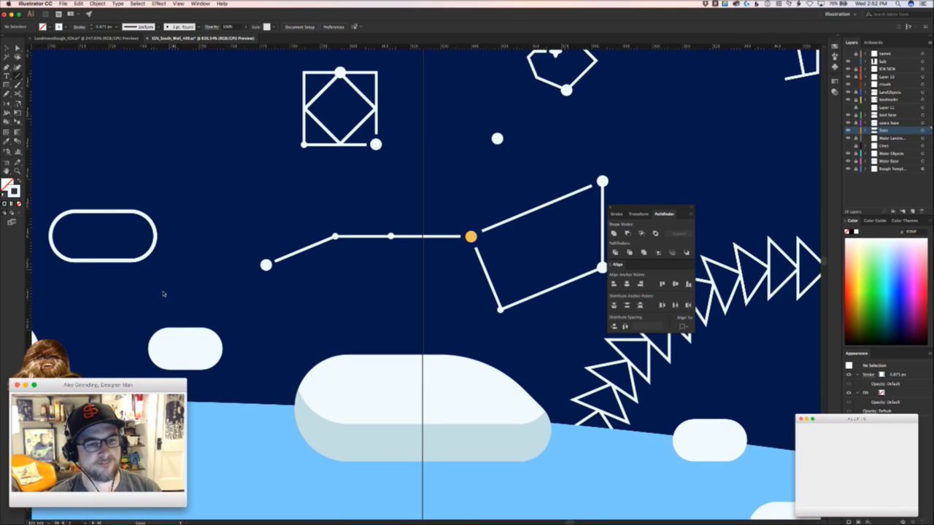
{"action": "scroll", "coordinate": [319, 327], "scroll_direction": "left", "scroll_amount": 6}
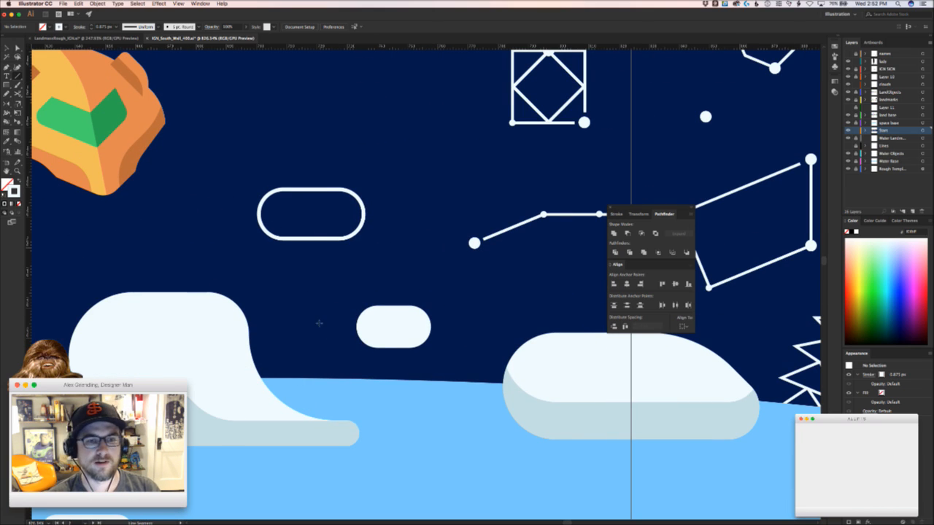
Draw a short vertical line segment beside the white cloud below the rounded pill outline and adjust its position
{"action": "left_click_drag", "start_coordinate": [316, 306], "coordinate": [316, 405]}
{"action": "key", "text": "v"}
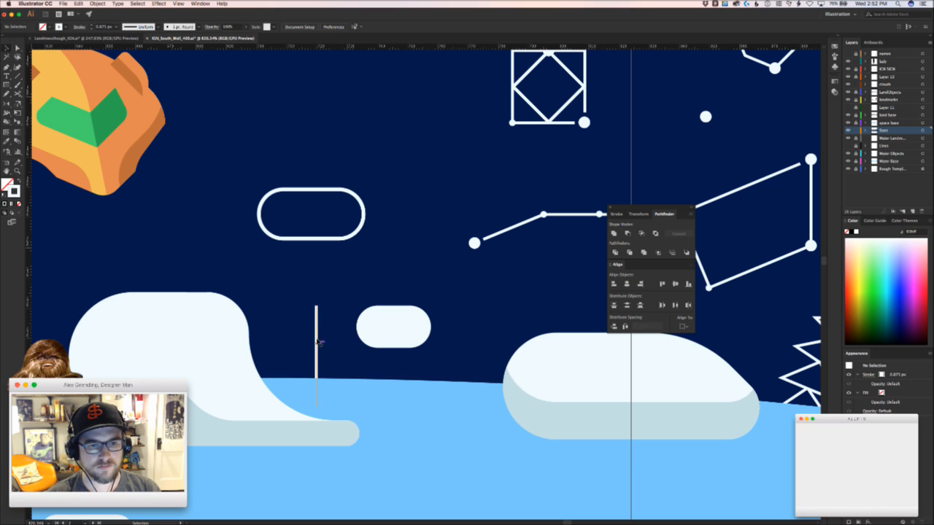
{"action": "left_click_drag", "start_coordinate": [317, 342], "coordinate": [311, 337]}
{"action": "left_click", "coordinate": [330, 341]}
{"action": "scroll", "coordinate": [402, 344], "scroll_direction": "up", "scroll_amount": 2}
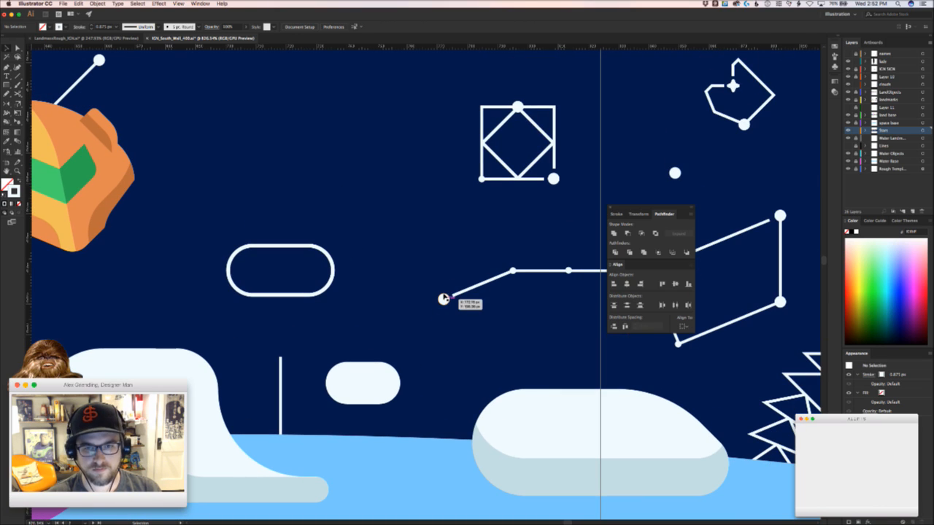
Place a copy of the large white dot on the line's upper end and rotate both about 45° clockwise
{"action": "left_click_drag", "start_coordinate": [444, 299], "coordinate": [280, 356]}
{"action": "left_click", "coordinate": [341, 343]}
{"action": "left_click_drag", "start_coordinate": [371, 333], "coordinate": [266, 386]}
{"action": "left_click", "coordinate": [357, 334]}
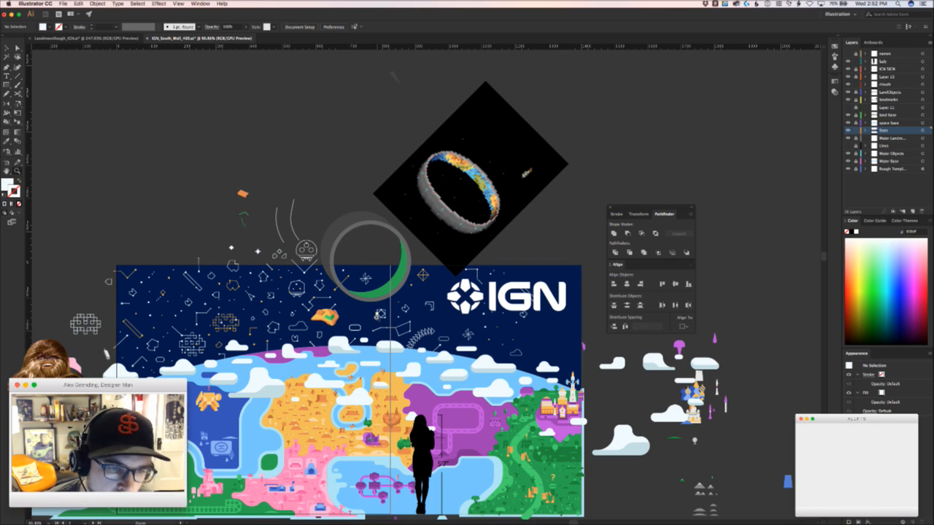
Select the dipper constellation, the square and open outlines above it and the nearby dots, and nudge them all upward
{"action": "left_click_drag", "start_coordinate": [417, 321], "coordinate": [480, 290]}
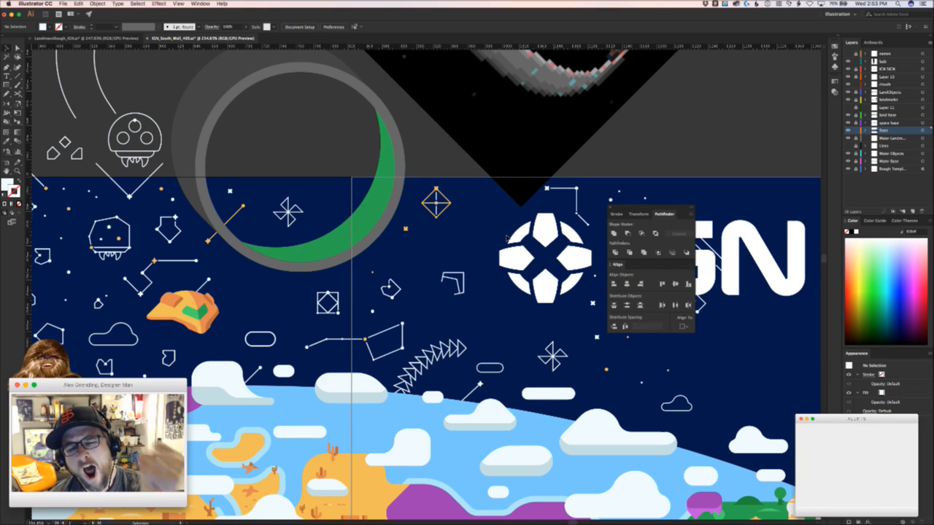
{"action": "left_click_drag", "start_coordinate": [367, 343], "coordinate": [210, 290]}
{"action": "left_click_drag", "start_coordinate": [460, 282], "coordinate": [246, 197]}
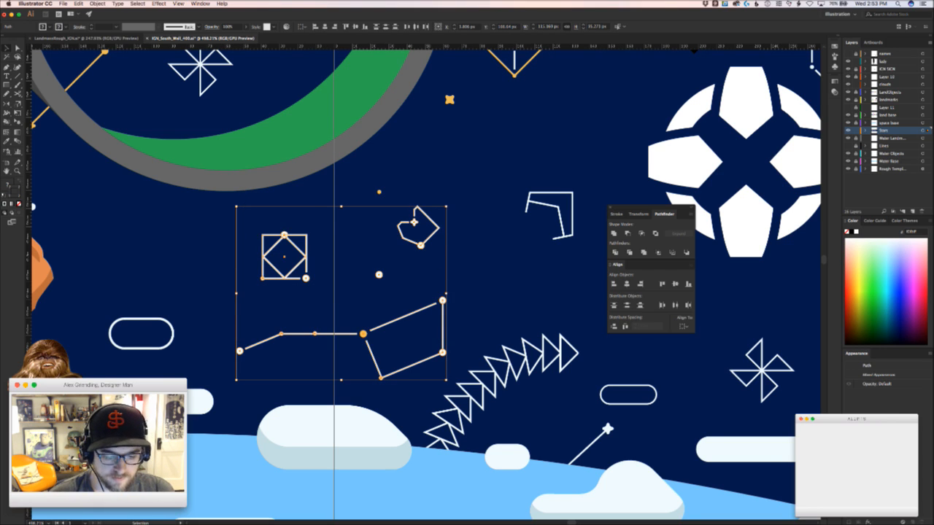
{"action": "key", "text": "super+Tab"}
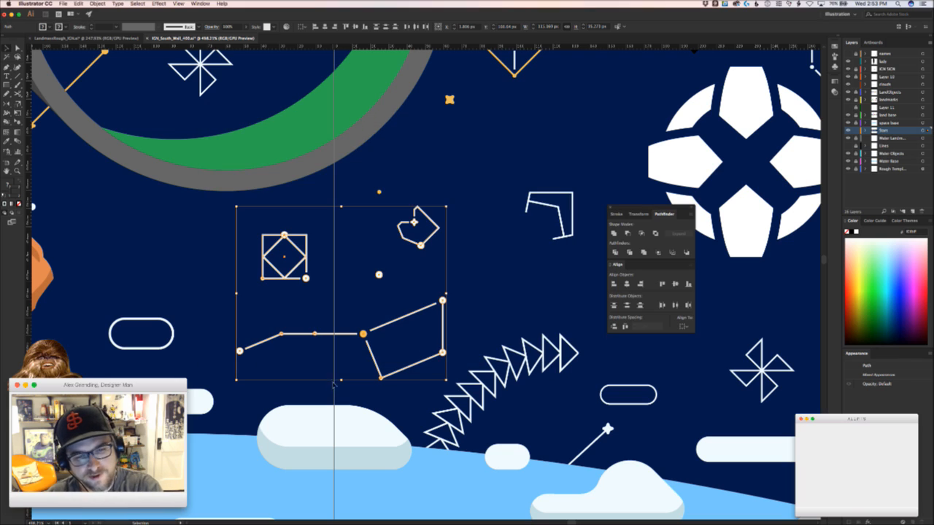
{"action": "left_click", "coordinate": [334, 384]}
{"action": "left_click", "coordinate": [378, 192], "text": "shift"}
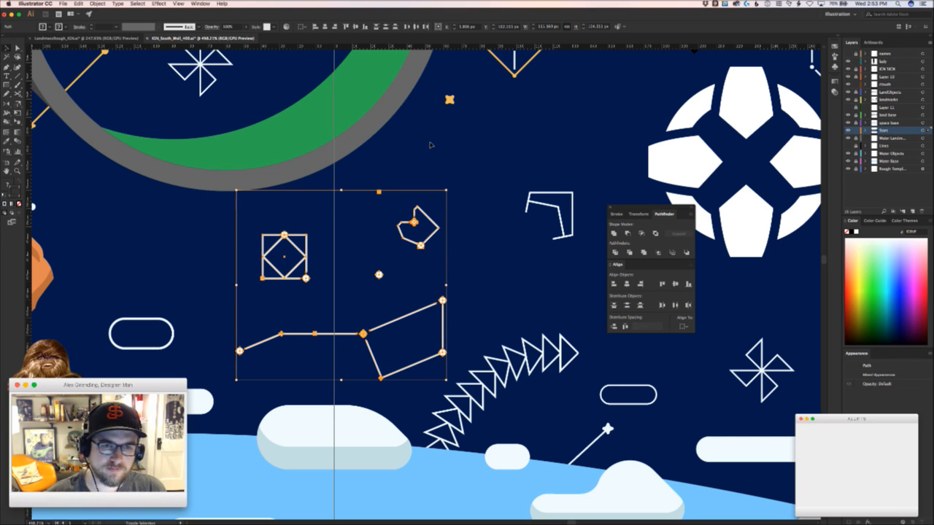
{"action": "key", "text": "Up"}
{"action": "key", "text": "Up"}
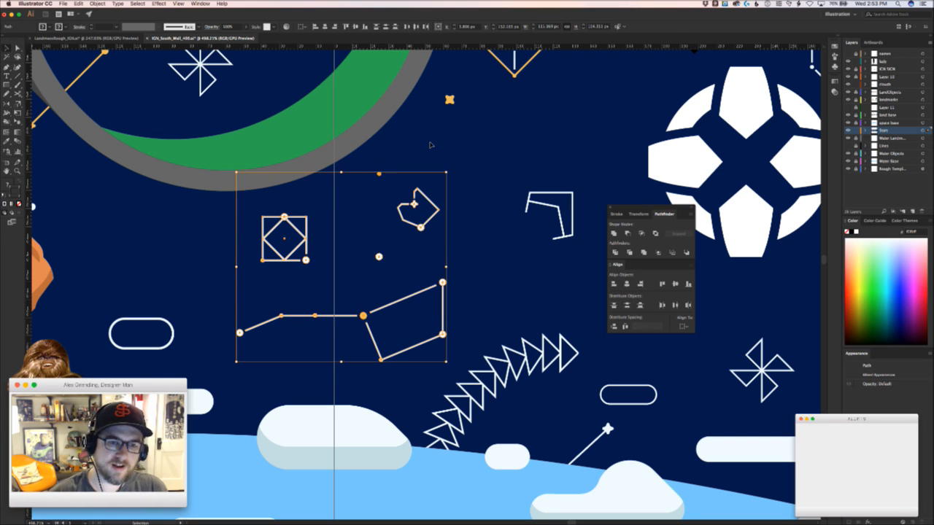
Lengthen the dipper constellation's handle by shifting its outer slanted segment and end dot to the left
{"action": "key", "text": "a"}
{"action": "left_click", "coordinate": [291, 362]}
{"action": "left_click", "coordinate": [239, 333]}
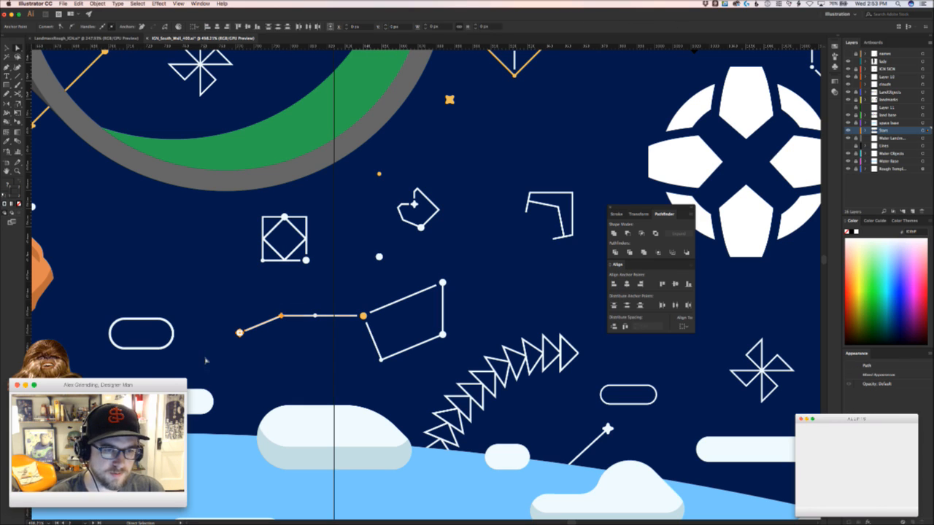
{"action": "key", "text": "Left"}
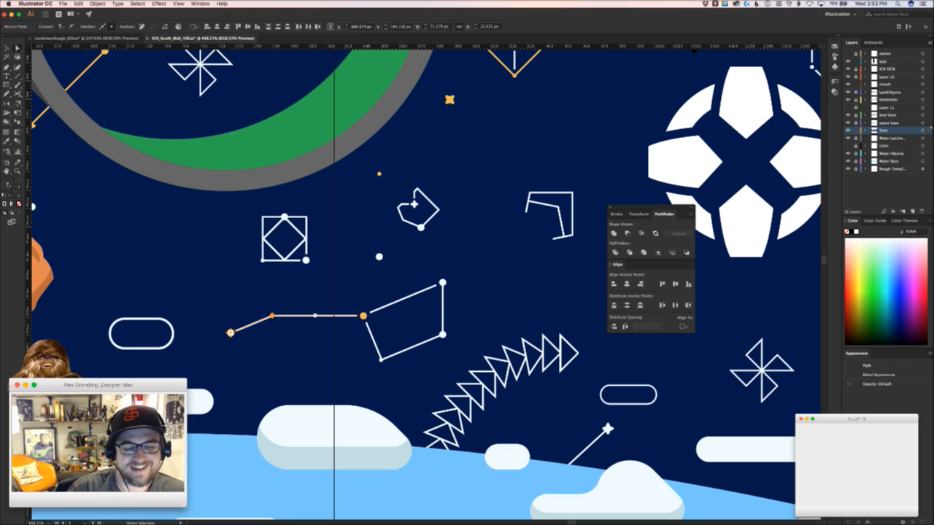
Switch to Spotify to check the current song, and return to the Illustrator artwork
{"action": "key", "text": "super+Tab"}
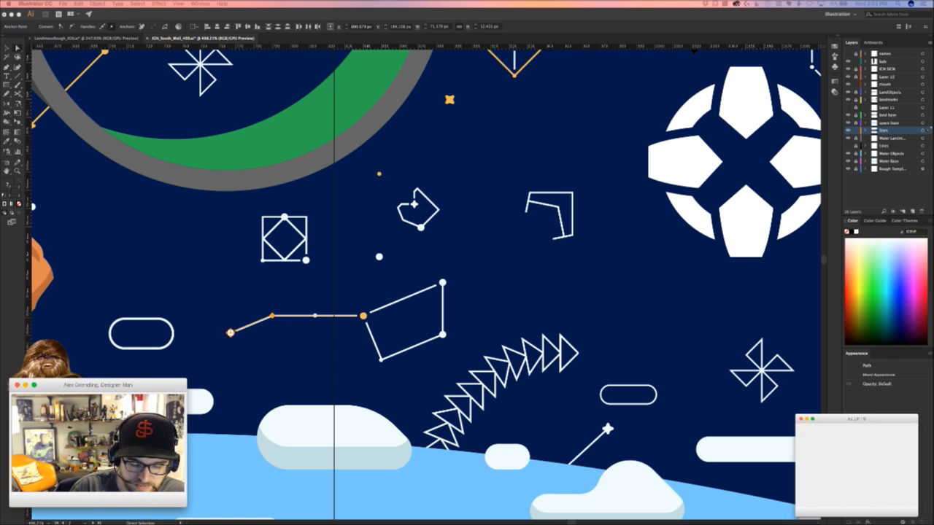
{"action": "key", "text": "super+Tab"}
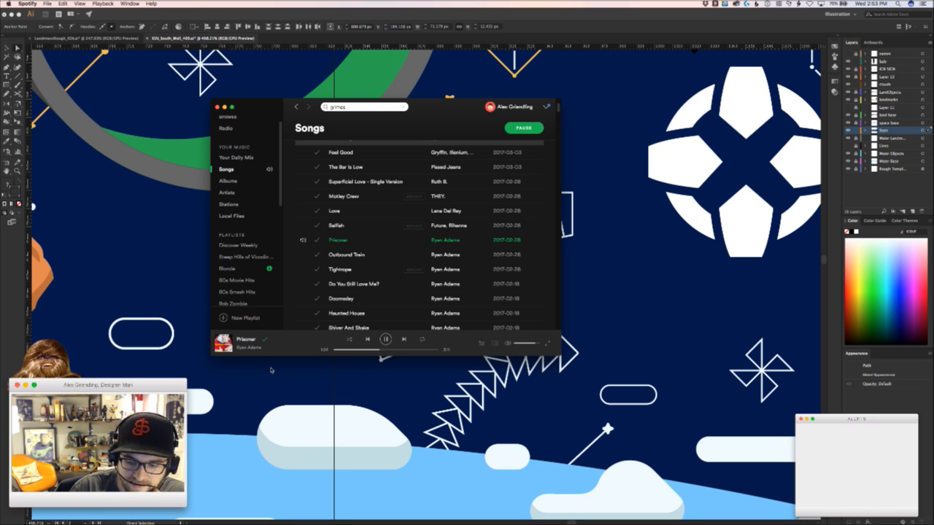
{"action": "key", "text": "super+Tab"}
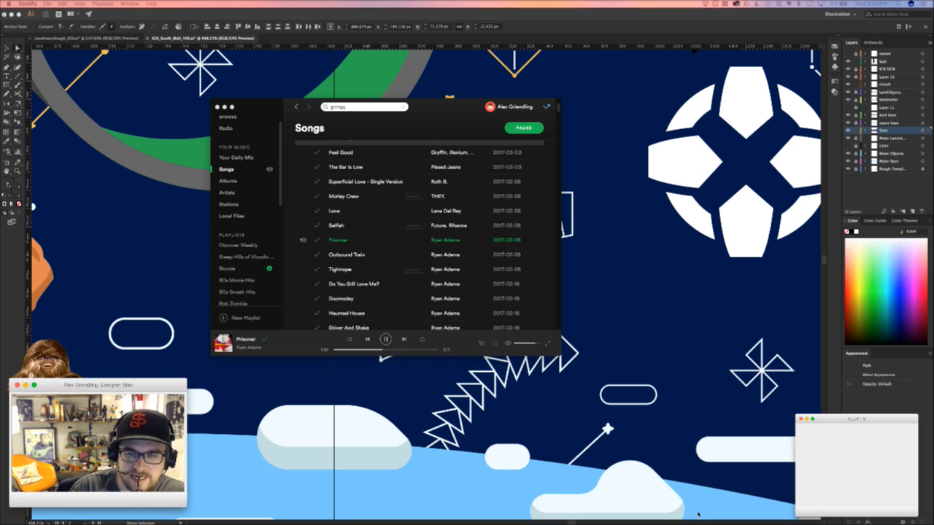
{"action": "left_click", "coordinate": [691, 305]}
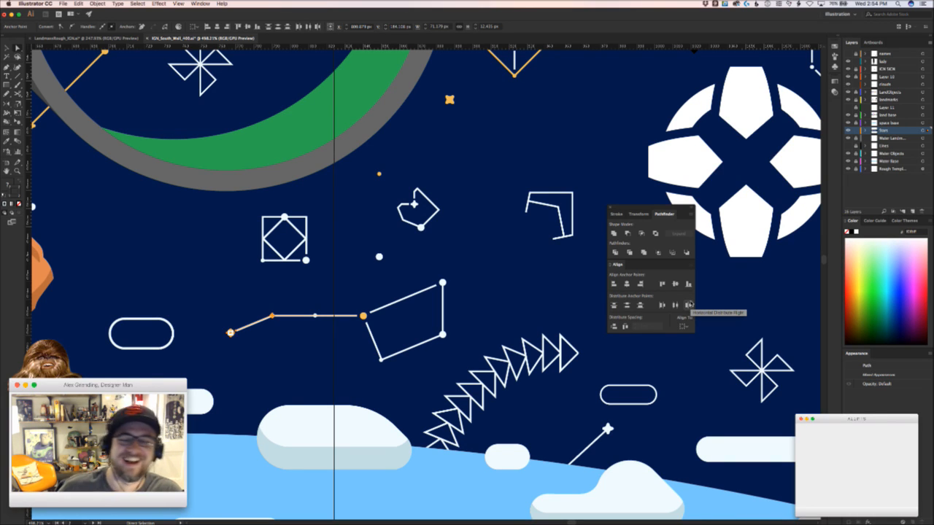
Copy the three small dots beside the creature constellation into the gap between the helmet and the square outline
{"action": "left_click", "coordinate": [502, 296]}
{"action": "key", "text": "z"}
{"action": "left_click_drag", "start_coordinate": [502, 317], "coordinate": [512, 394]}
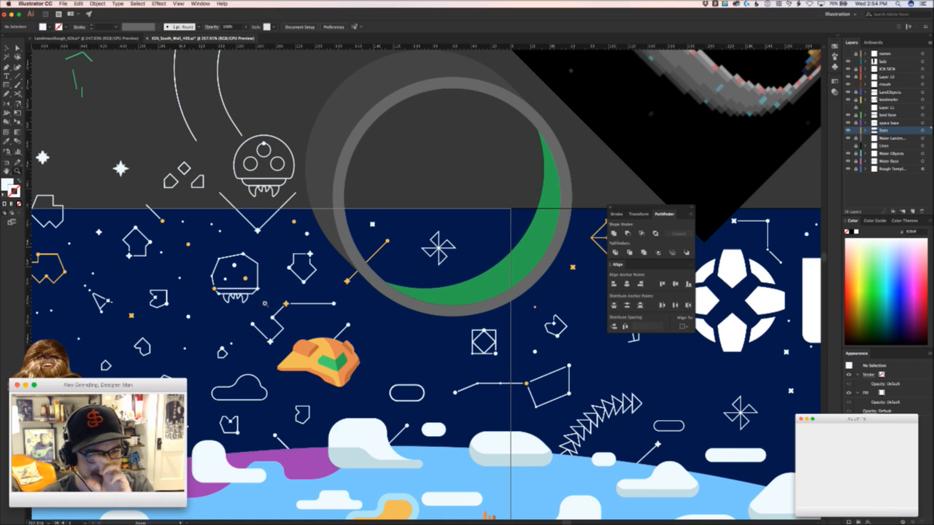
{"action": "left_click_drag", "start_coordinate": [265, 348], "coordinate": [310, 349]}
{"action": "left_click_drag", "start_coordinate": [310, 349], "coordinate": [377, 392]}
{"action": "key", "text": "v"}
{"action": "left_click_drag", "start_coordinate": [252, 306], "coordinate": [203, 243]}
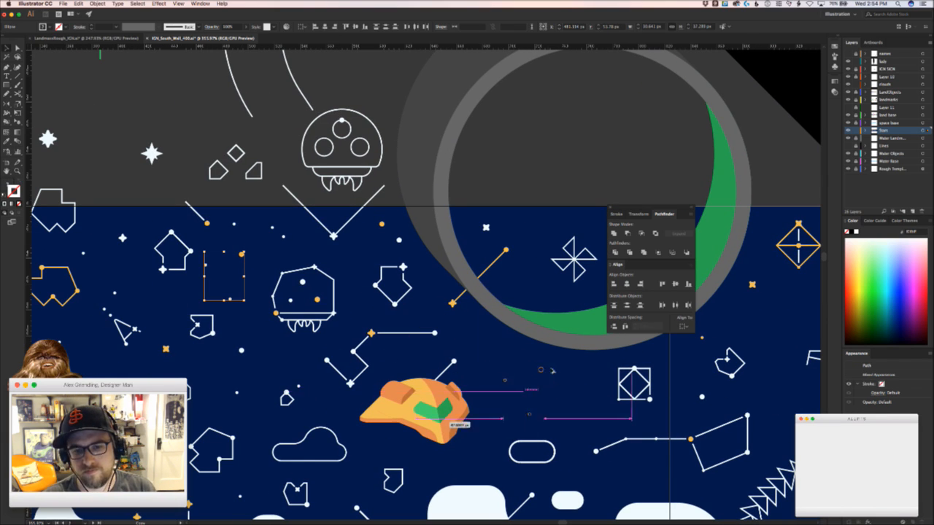
{"action": "left_click_drag", "start_coordinate": [552, 370], "coordinate": [587, 380]}
{"action": "left_click_drag", "start_coordinate": [588, 418], "coordinate": [523, 381]}
Rotate the copied group of three dots 90° counterclockwise
{"action": "key", "text": "super+z"}
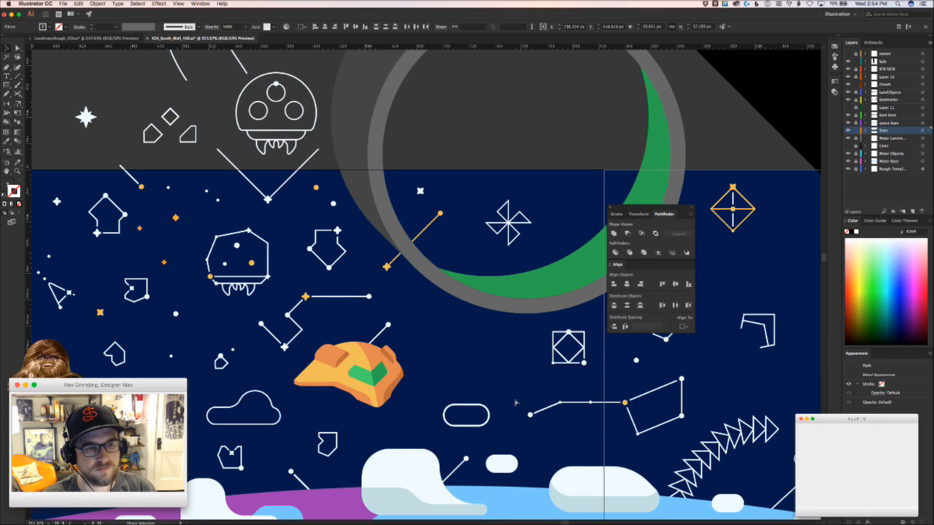
{"action": "key", "text": "super+shift+z"}
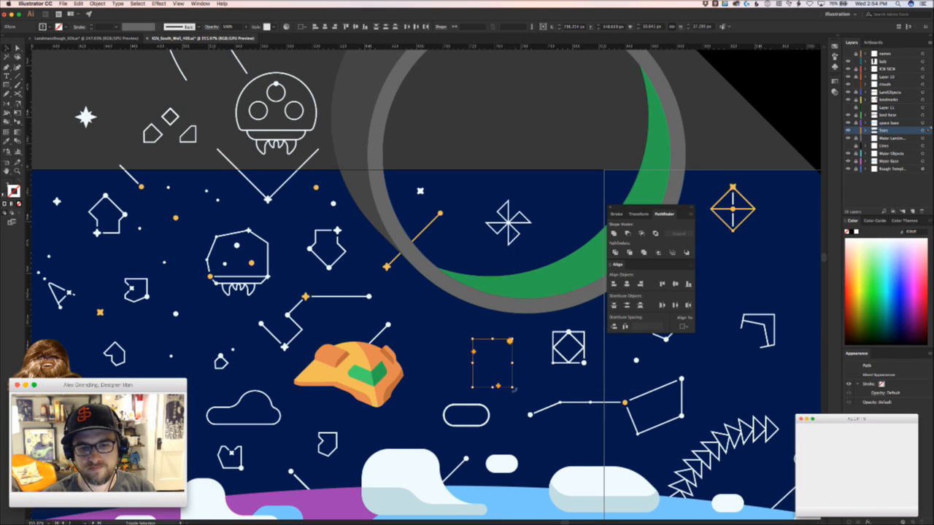
{"action": "left_click_drag", "start_coordinate": [515, 390], "coordinate": [512, 337]}
{"action": "left_click", "coordinate": [532, 394]}
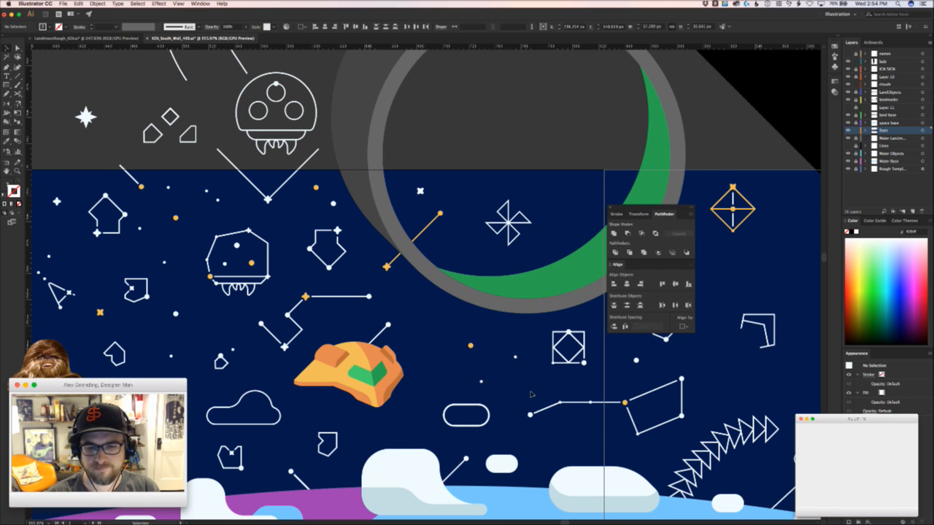
Try to draw a small circle on the left tip of the pinwheel inside the ring
{"action": "left_click_drag", "start_coordinate": [499, 382], "coordinate": [382, 369]}
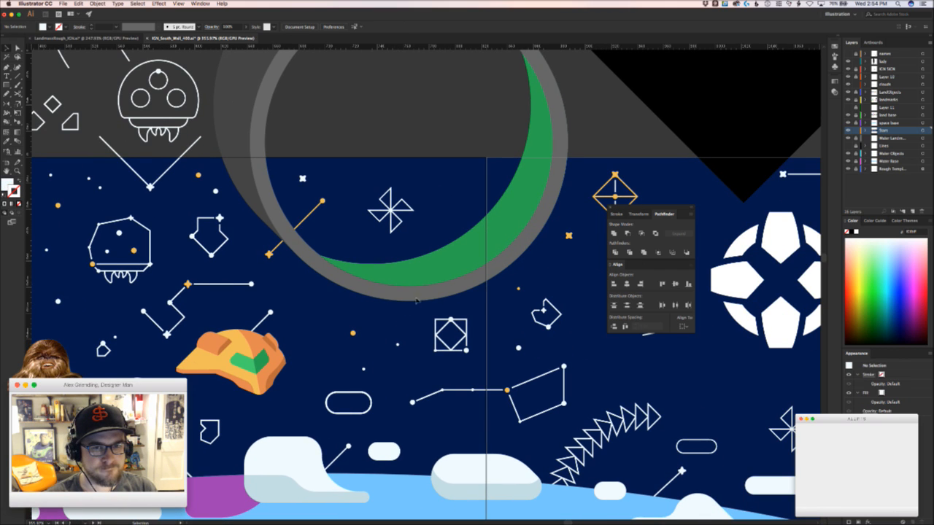
{"action": "scroll", "coordinate": [365, 340], "scroll_direction": "right", "scroll_amount": 3}
{"action": "scroll", "coordinate": [378, 344], "scroll_direction": "up", "scroll_amount": 5}
{"action": "left_click_drag", "start_coordinate": [322, 293], "coordinate": [451, 280]}
{"action": "key", "text": "v"}
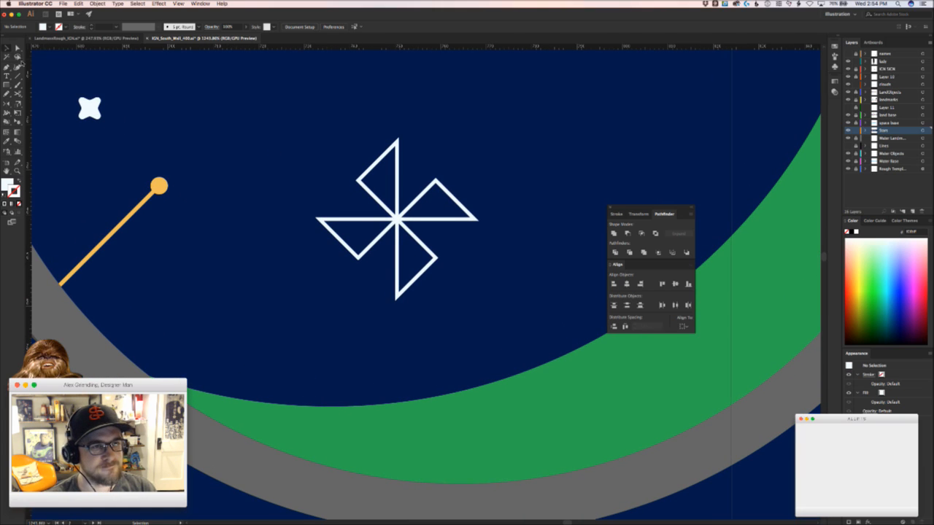
{"action": "left_click_drag", "start_coordinate": [7, 85], "coordinate": [44, 102]}
{"action": "left_click_drag", "start_coordinate": [315, 215], "coordinate": [327, 227]}
{"action": "key", "text": "super+z"}
Place copies of the white dot on the top and left tips of the pinwheel inside the ring
{"action": "key", "text": "z"}
{"action": "left_click_drag", "start_coordinate": [339, 298], "coordinate": [331, 363]}
{"action": "key", "text": "v"}
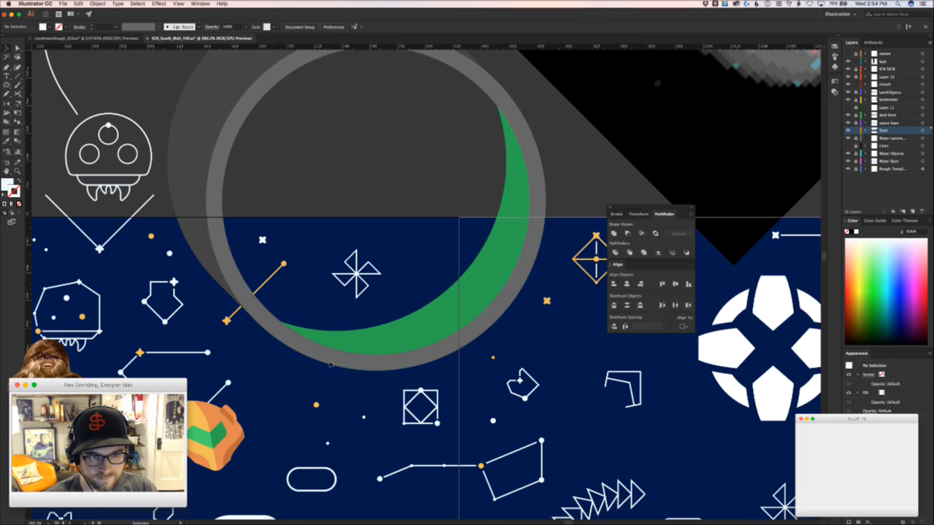
{"action": "key", "text": "z"}
{"action": "left_click_drag", "start_coordinate": [461, 381], "coordinate": [307, 182]}
{"action": "key", "text": "v"}
{"action": "left_click", "coordinate": [269, 241]}
{"action": "left_click", "coordinate": [277, 243]}
{"action": "left_click_drag", "start_coordinate": [239, 281], "coordinate": [120, 320]}
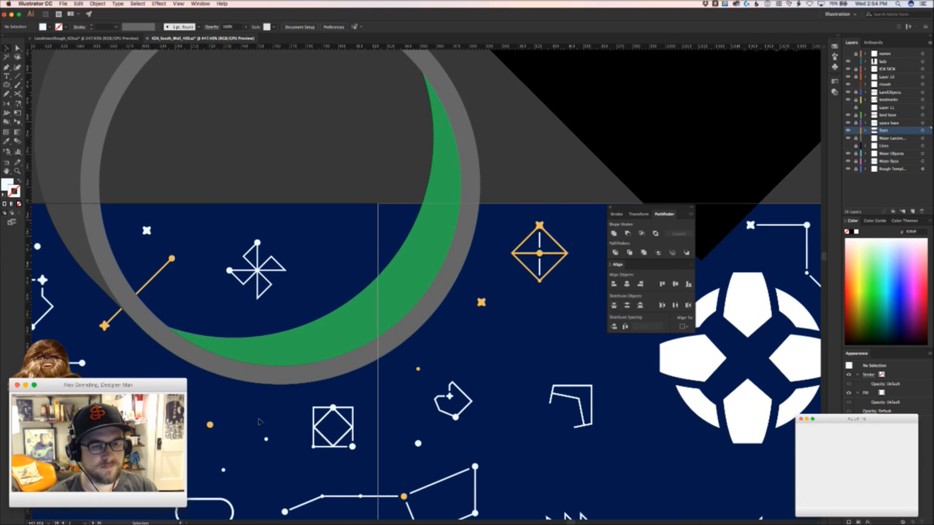
Place a copy of the small white dot just below the pinwheel's lower tip and save the artwork
{"action": "left_click_drag", "start_coordinate": [259, 418], "coordinate": [284, 405]}
{"action": "key", "text": "a"}
{"action": "left_click_drag", "start_coordinate": [271, 443], "coordinate": [274, 252]}
{"action": "key", "text": "super+z"}
{"action": "left_click", "coordinate": [316, 279]}
{"action": "left_click_drag", "start_coordinate": [271, 444], "coordinate": [396, 260]}
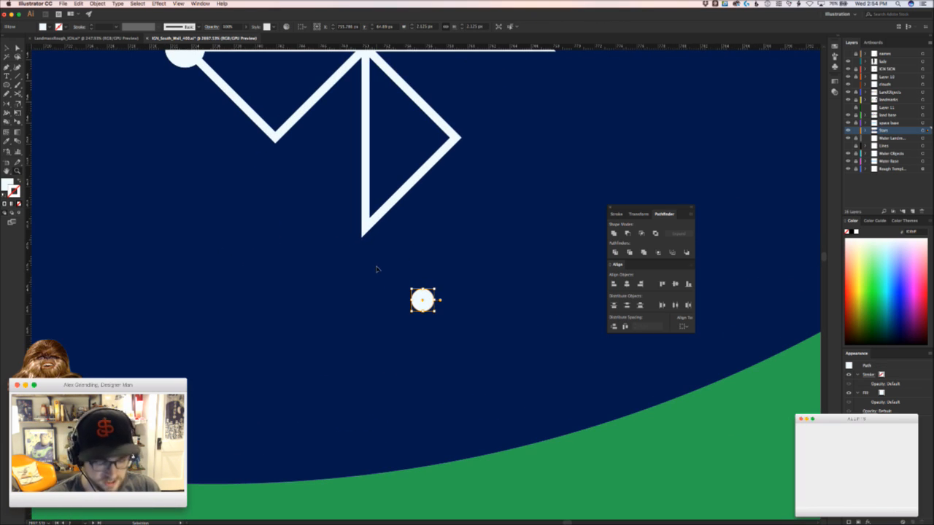
{"action": "key", "text": "super+s"}
Cut the end off the slanted edge at the lower tip of the pinwheel's bottom blade
{"action": "left_click", "coordinate": [415, 264]}
{"action": "left_click_drag", "start_coordinate": [409, 291], "coordinate": [374, 400]}
{"action": "key", "text": "a"}
{"action": "left_click", "coordinate": [333, 281]}
{"action": "key", "text": "p"}
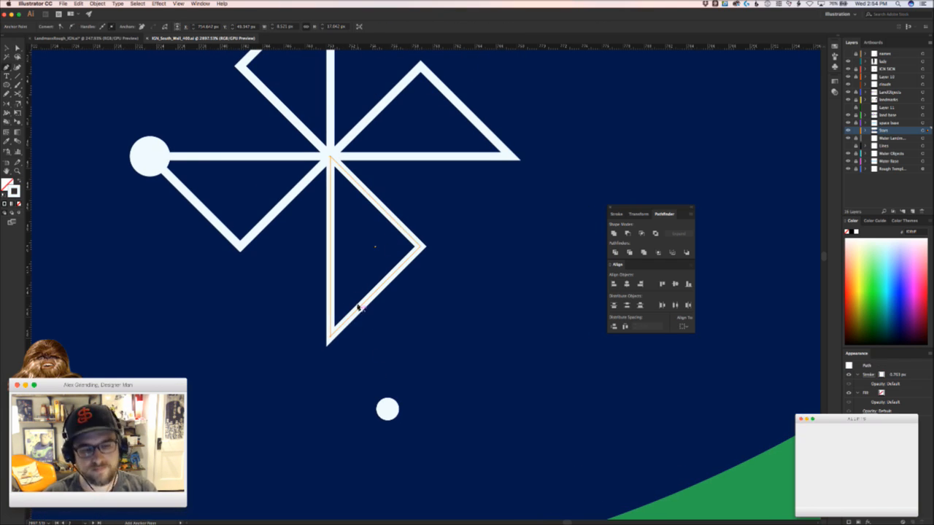
{"action": "left_click", "coordinate": [354, 312]}
{"action": "key", "text": "a"}
{"action": "left_click", "coordinate": [342, 326]}
{"action": "key", "text": "Delete"}
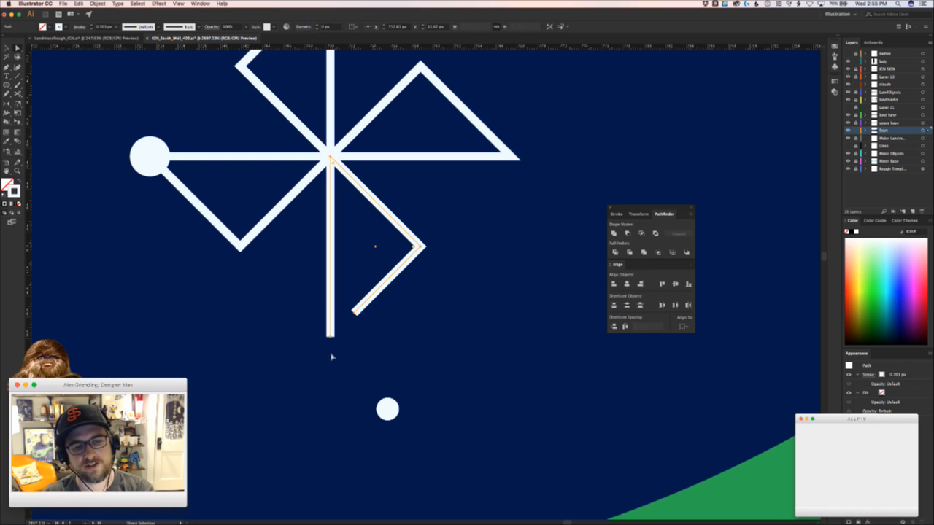
Shorten the vertical side of the pinwheel's bottom blade to open a gap at its lower tip
{"action": "left_click", "coordinate": [330, 352]}
{"action": "left_click_drag", "start_coordinate": [331, 336], "coordinate": [330, 315]}
{"action": "left_click", "coordinate": [334, 333]}
Move the small white dot into the gap at the pinwheel's lower tip
{"action": "key", "text": "v"}
{"action": "mouse_move", "coordinate": [386, 408]}
{"action": "left_mouse_down"}
{"action": "mouse_move", "coordinate": [328, 348]}
{"action": "mouse_move", "coordinate": [336, 330]}
{"action": "mouse_move", "coordinate": [377, 336]}
{"action": "mouse_move", "coordinate": [337, 336]}
{"action": "mouse_move", "coordinate": [379, 344]}
{"action": "mouse_move", "coordinate": [344, 340]}
{"action": "mouse_move", "coordinate": [246, 360]}
{"action": "mouse_move", "coordinate": [274, 302]}
{"action": "mouse_move", "coordinate": [310, 264]}
{"action": "mouse_move", "coordinate": [267, 245]}
{"action": "mouse_move", "coordinate": [219, 243]}
{"action": "left_mouse_up"}
{"action": "left_click", "coordinate": [371, 329]}
{"action": "key", "text": "a"}
{"action": "key", "text": "super+z"}
{"action": "left_click", "coordinate": [337, 316]}
{"action": "left_click_drag", "start_coordinate": [414, 300], "coordinate": [318, 326]}
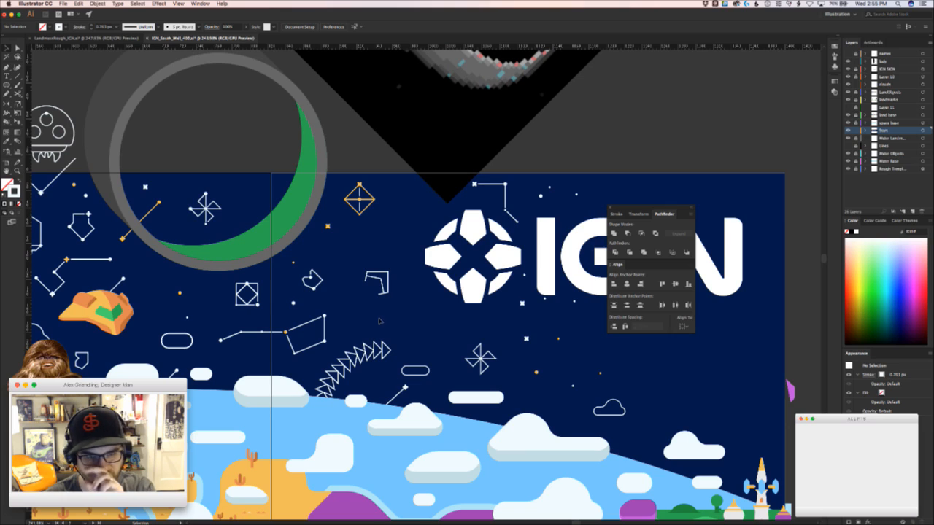
Rotate the open angular outline beside the IGN emblem 90° counterclockwise
{"action": "left_click", "coordinate": [376, 292]}
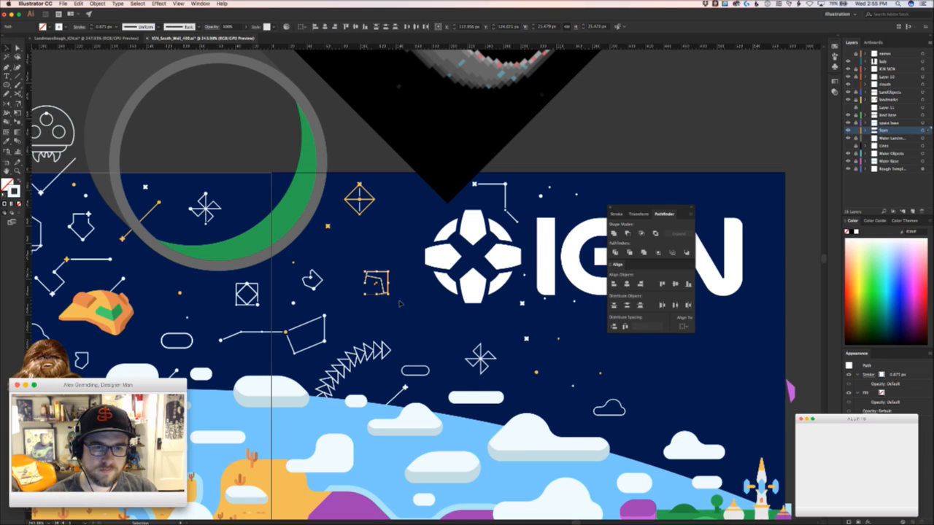
{"action": "left_click_drag", "start_coordinate": [391, 297], "coordinate": [415, 285]}
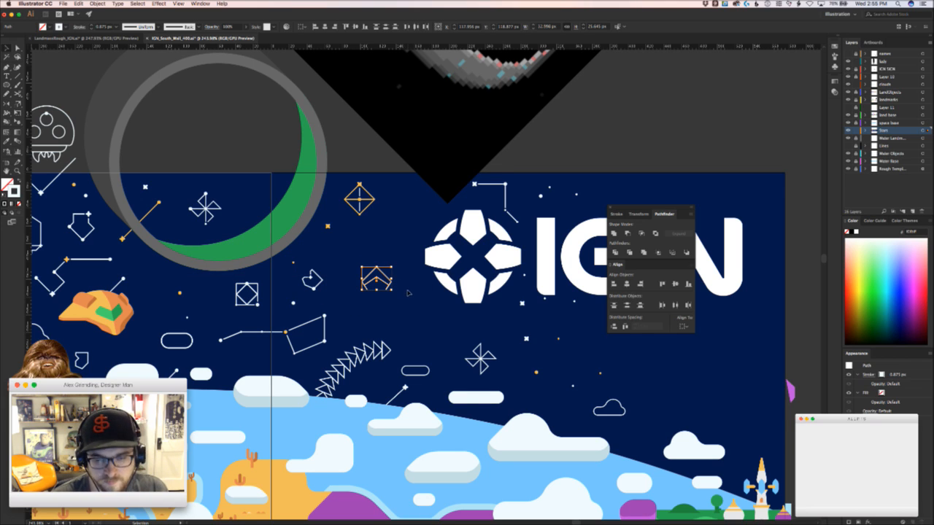
{"action": "mouse_move", "coordinate": [405, 296]}
{"action": "left_mouse_down"}
{"action": "mouse_move", "coordinate": [404, 284]}
{"action": "mouse_move", "coordinate": [409, 293]}
{"action": "left_mouse_up"}
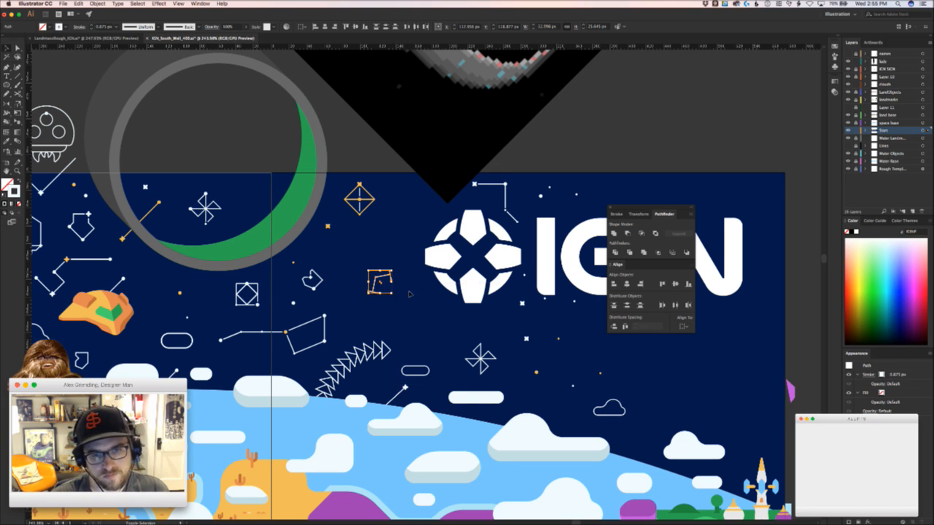
{"action": "left_click", "coordinate": [409, 303]}
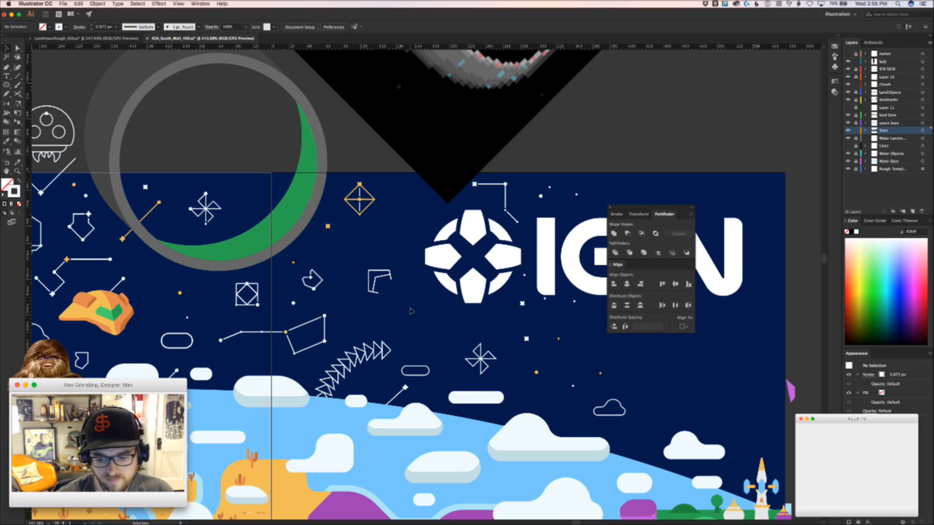
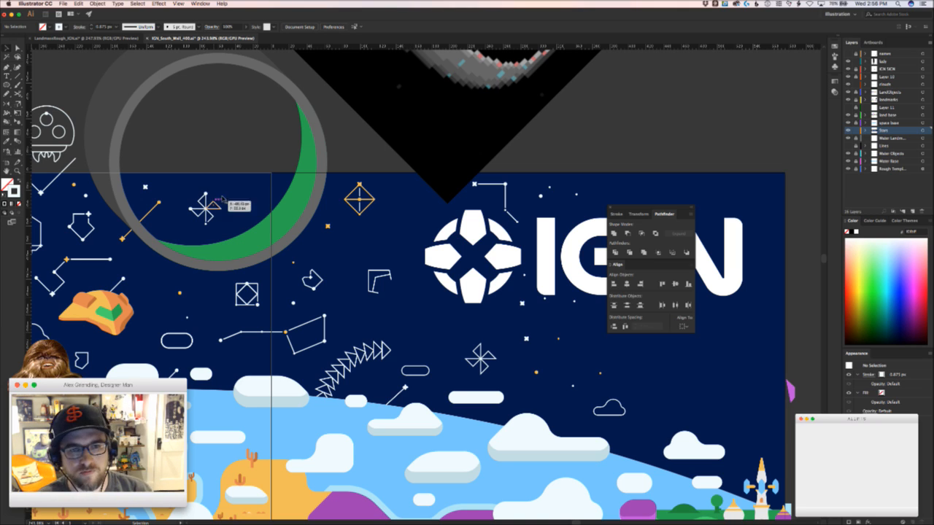
Move the orange star closer beneath the orange diamond constellation
{"action": "left_click_drag", "start_coordinate": [321, 268], "coordinate": [473, 316]}
{"action": "left_click_drag", "start_coordinate": [473, 316], "coordinate": [418, 298]}
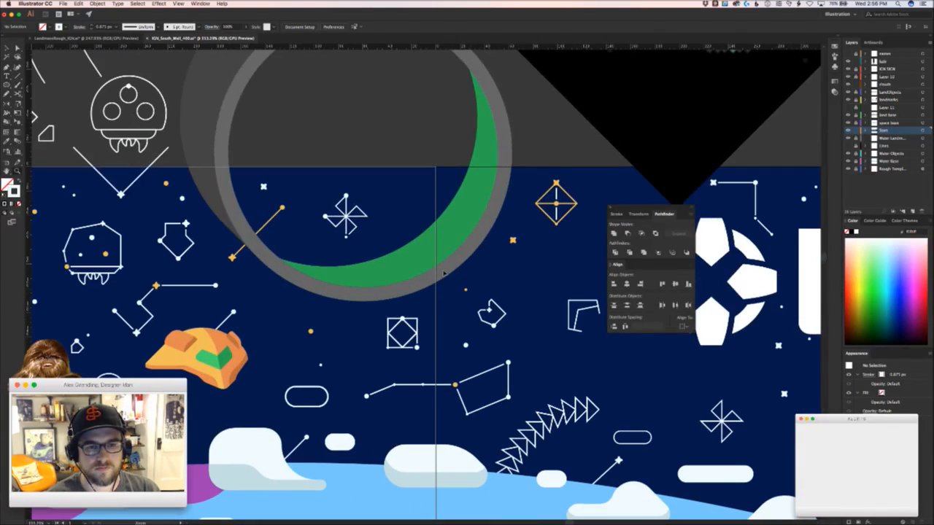
{"action": "left_click_drag", "start_coordinate": [514, 277], "coordinate": [452, 290]}
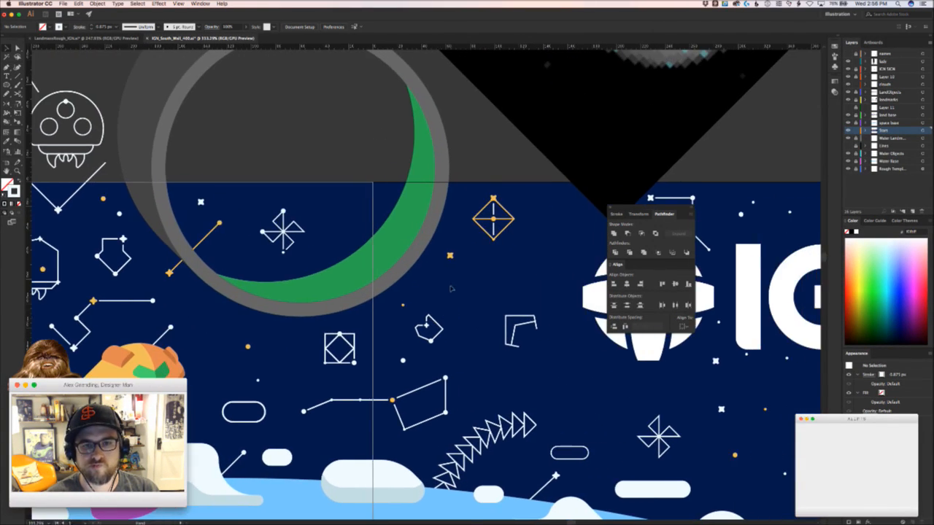
{"action": "left_click_drag", "start_coordinate": [451, 258], "coordinate": [432, 354]}
{"action": "left_click", "coordinate": [465, 268]}
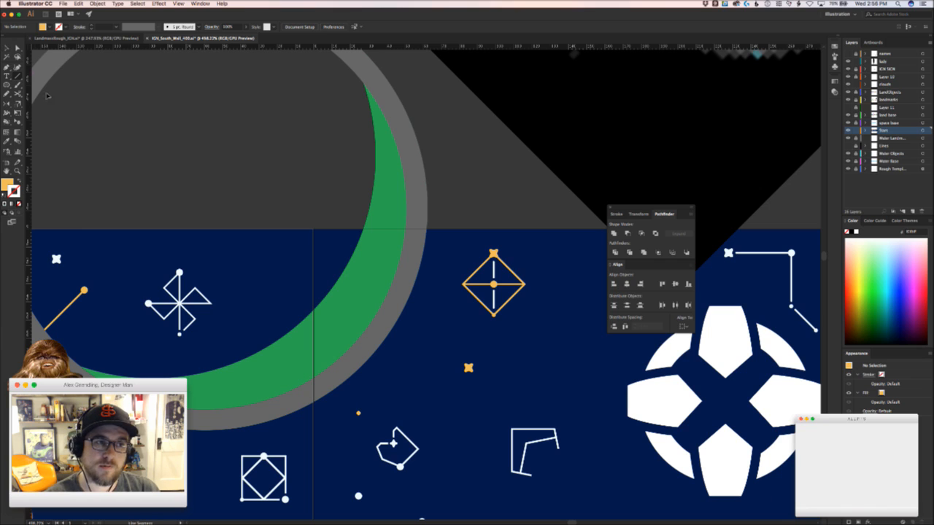
Draw a horizontal orange line leftward from the orange star to the planet's ring, and shift line and star slightly up and right
{"action": "left_click_drag", "start_coordinate": [468, 367], "coordinate": [324, 367]}
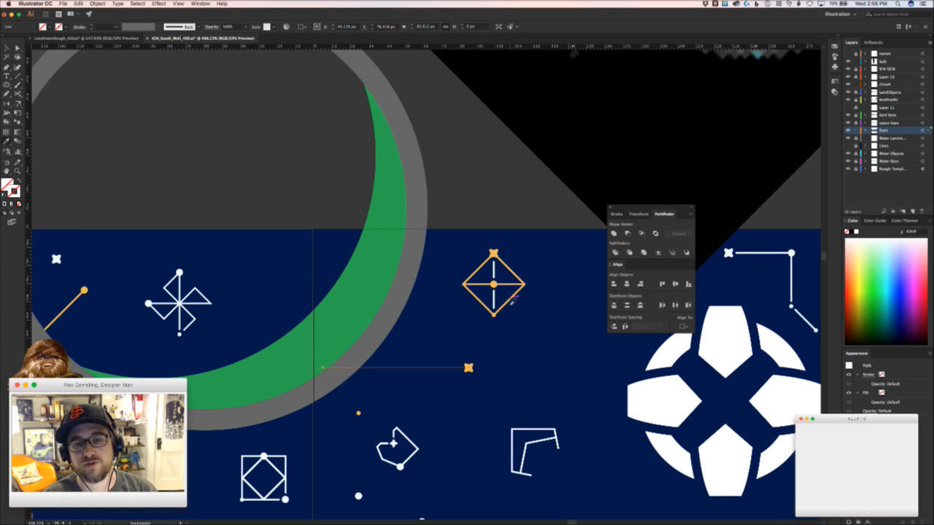
{"action": "key", "text": "v"}
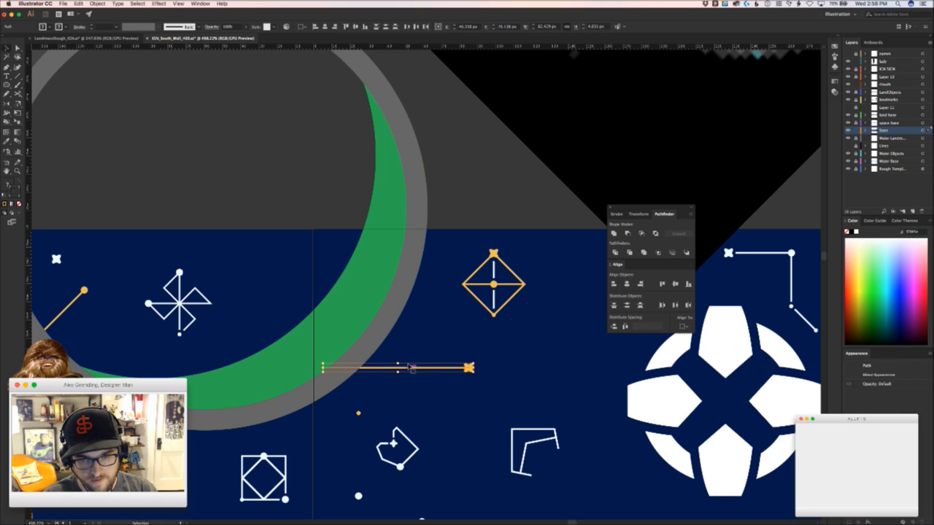
{"action": "left_click_drag", "start_coordinate": [408, 367], "coordinate": [420, 356]}
{"action": "left_click", "coordinate": [421, 372]}
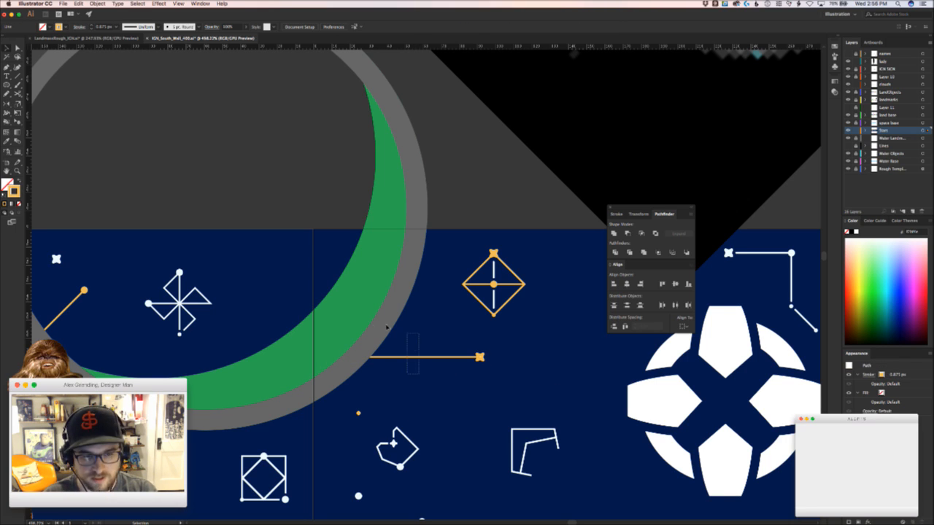
Extend the orange line with a diagonal segment running up and left behind the ring into the sky inside the green crescent
{"action": "key", "text": "plus"}
{"action": "mouse_move", "coordinate": [335, 356]}
{"action": "left_mouse_down"}
{"action": "mouse_move", "coordinate": [264, 288]}
{"action": "mouse_move", "coordinate": [428, 283]}
{"action": "left_mouse_up"}
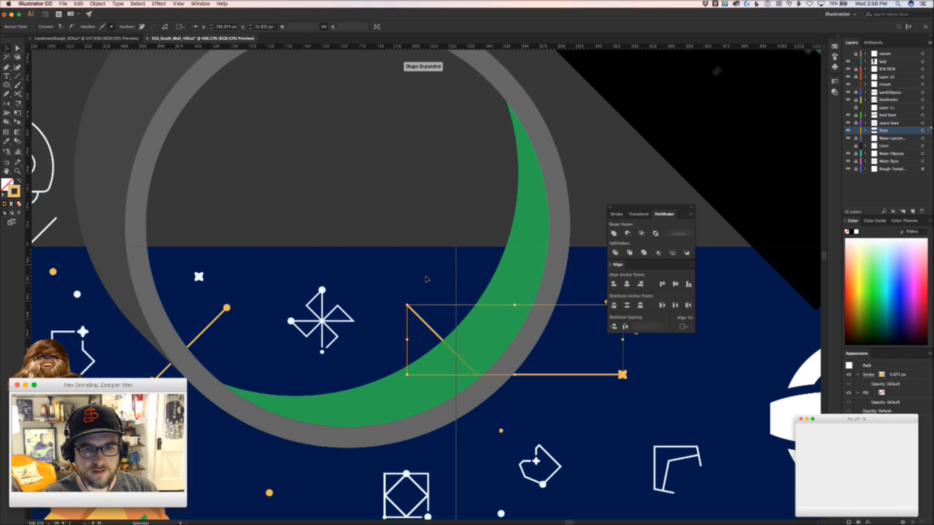
{"action": "left_click", "coordinate": [424, 285]}
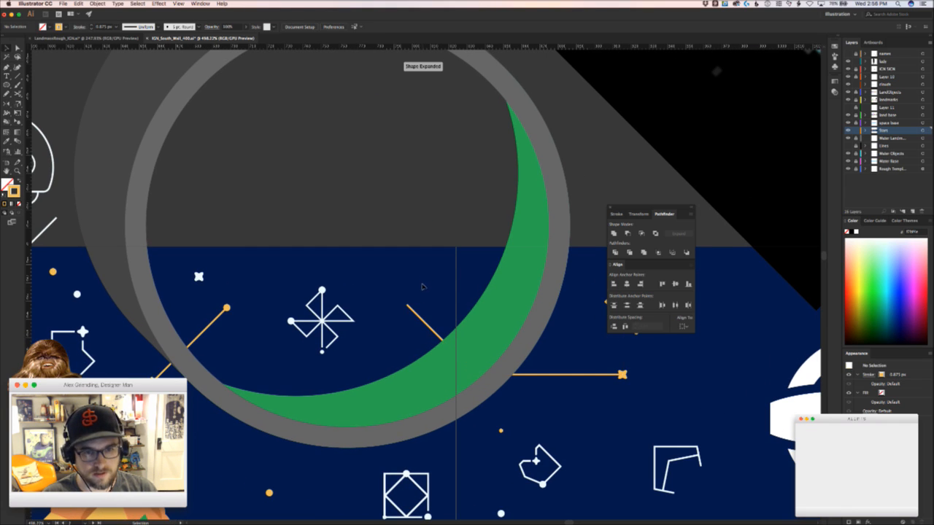
Copy the white star beside the pinwheel to the diagonal segment's upper end, leaving a small gap to the line
{"action": "left_click", "coordinate": [273, 290]}
{"action": "left_click_drag", "start_coordinate": [191, 274], "coordinate": [555, 286]}
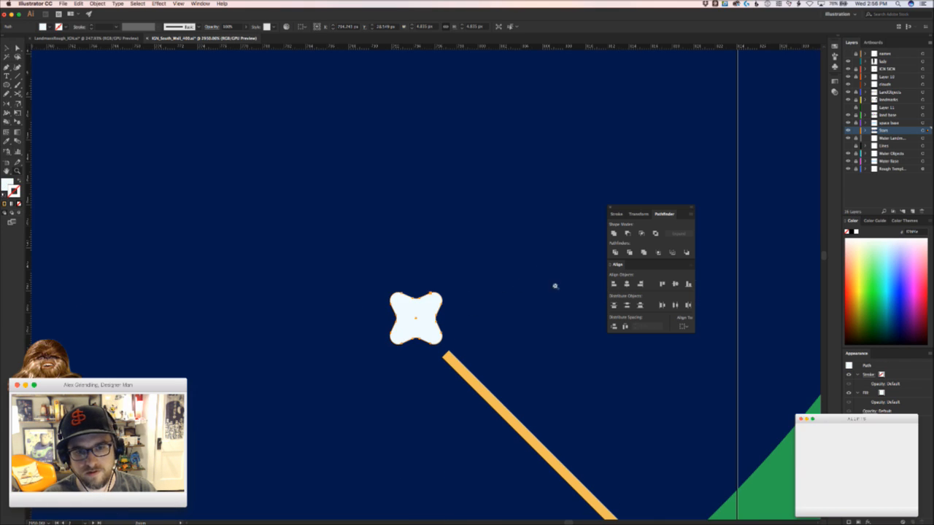
{"action": "mouse_move", "coordinate": [430, 321]}
{"action": "left_mouse_down"}
{"action": "mouse_move", "coordinate": [456, 358]}
{"action": "mouse_move", "coordinate": [424, 314]}
{"action": "left_mouse_up"}
{"action": "left_click", "coordinate": [491, 314]}
{"action": "left_click_drag", "start_coordinate": [510, 321], "coordinate": [387, 330]}
{"action": "left_click_drag", "start_coordinate": [459, 330], "coordinate": [264, 272]}
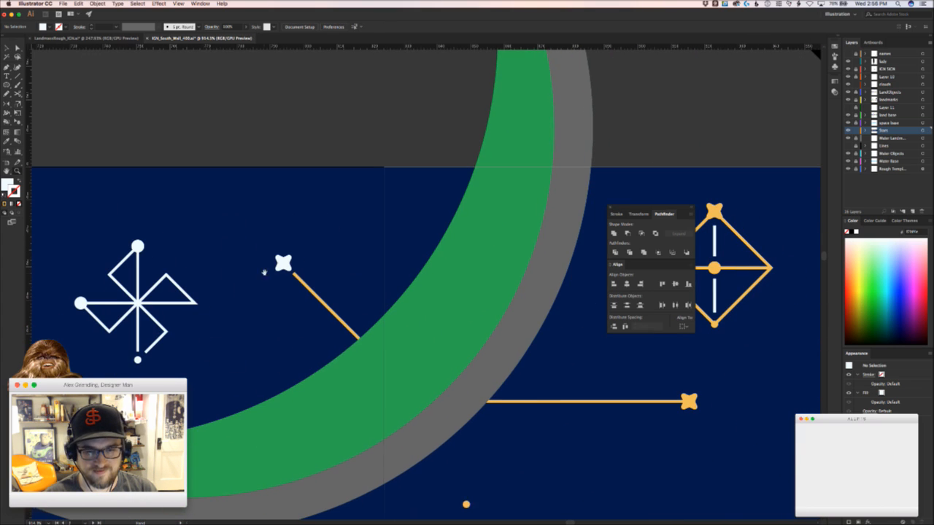
Recolor the bent line and the orange star at its far end white
{"action": "left_click", "coordinate": [507, 402]}
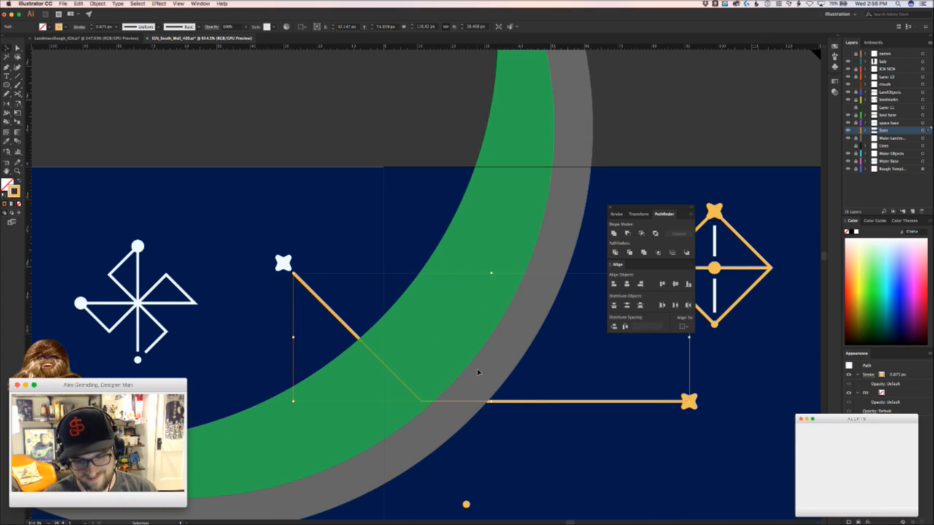
{"action": "scroll", "coordinate": [510, 387], "scroll_direction": "right", "scroll_amount": 5}
{"action": "left_click", "coordinate": [561, 302]}
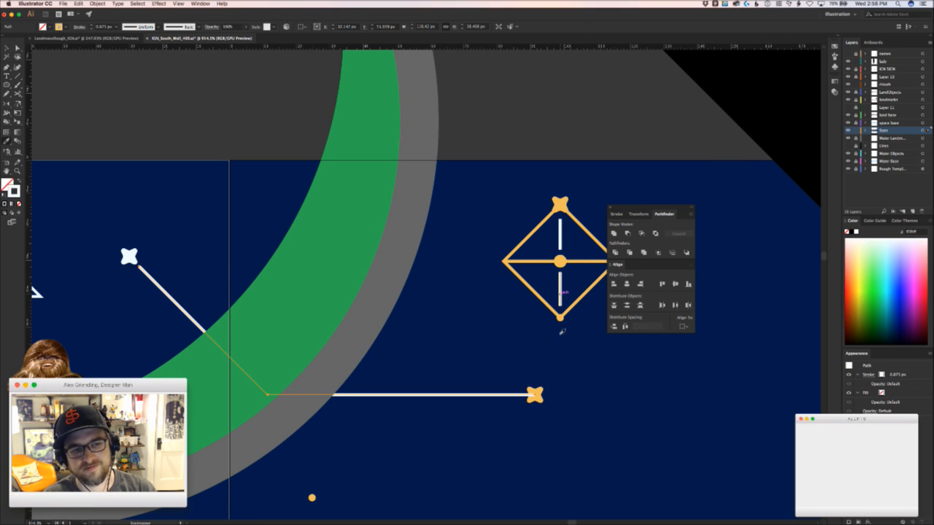
{"action": "key", "text": "v"}
{"action": "left_click", "coordinate": [536, 398], "text": "shift"}
{"action": "left_click", "coordinate": [536, 394]}
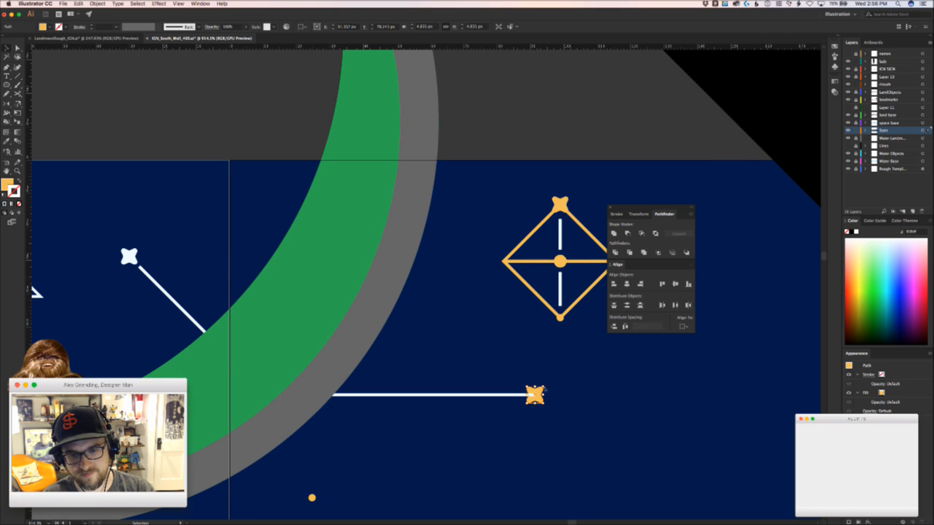
{"action": "scroll", "coordinate": [302, 329], "scroll_direction": "left", "scroll_amount": 5}
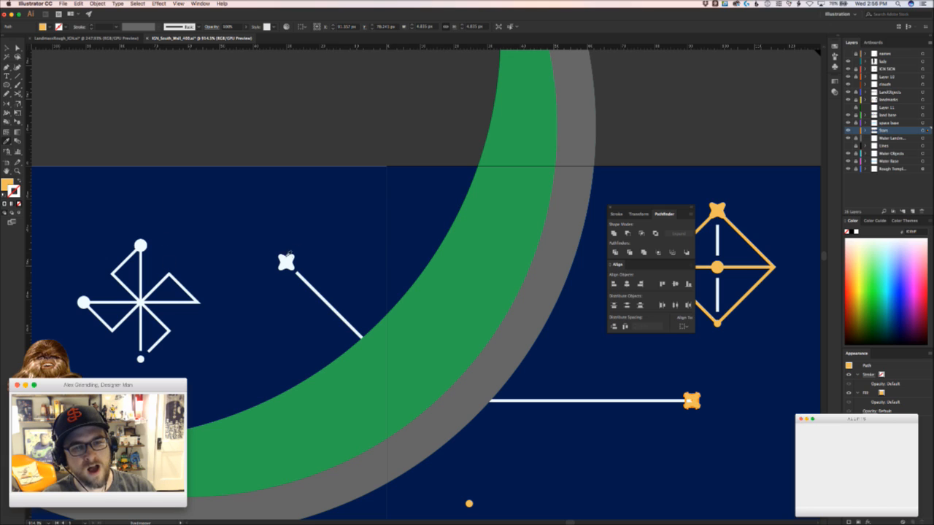
{"action": "left_click", "coordinate": [287, 260]}
{"action": "key", "text": "v"}
{"action": "left_click", "coordinate": [314, 242]}
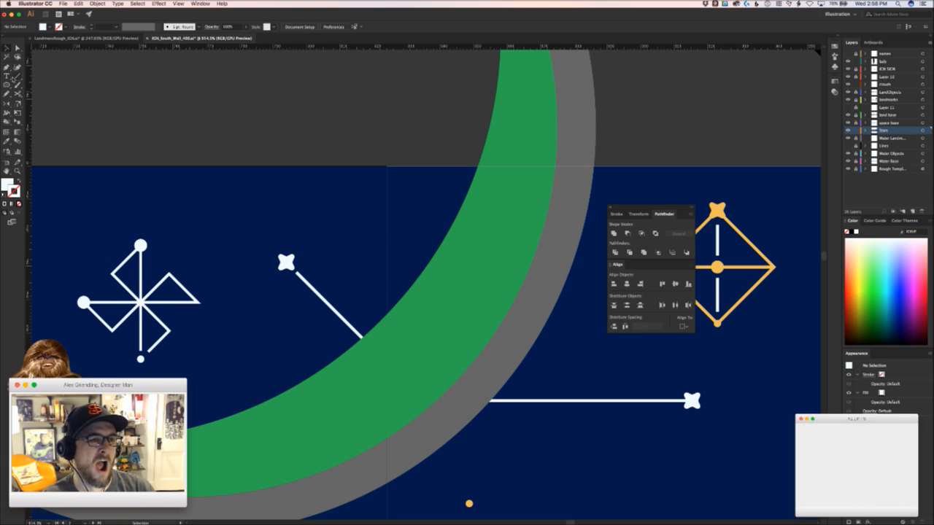
Draw a white vertical line upward from the white star inside the crescent, extending past the sky's upper edge
{"action": "left_click_drag", "start_coordinate": [287, 260], "coordinate": [286, 137]}
{"action": "key", "text": "v"}
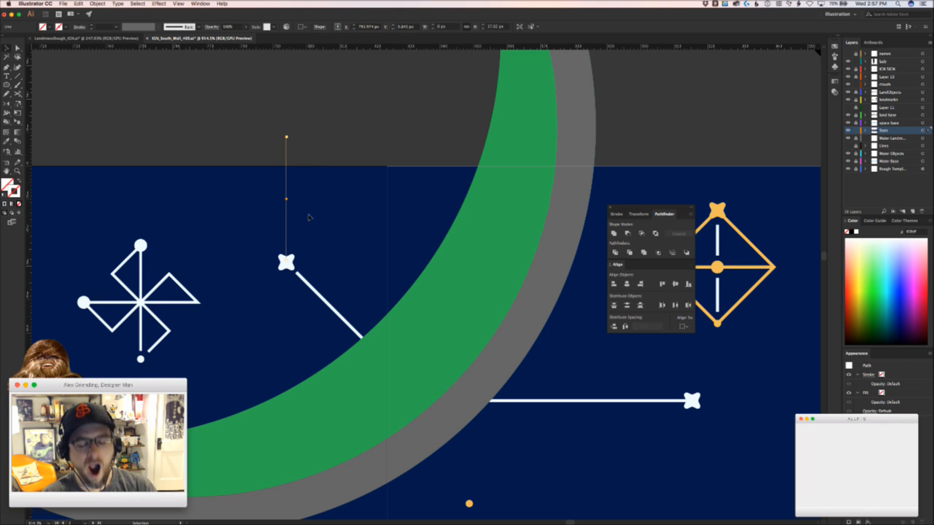
{"action": "left_click", "coordinate": [291, 254], "text": "shift"}
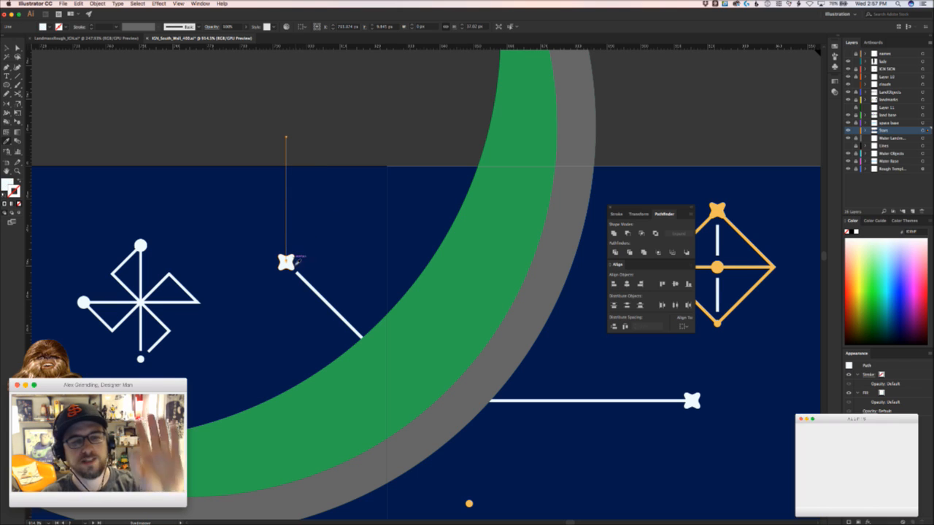
{"action": "key", "text": "shift+x"}
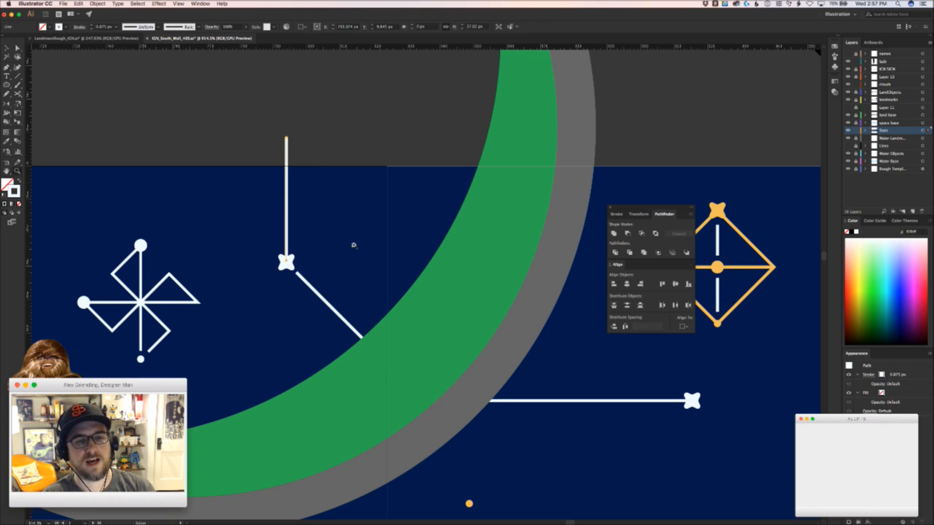
Recolor the three dots of the square-and-diamond constellation orange, matching the small orange dot nearby
{"action": "key", "text": "super+equal"}
{"action": "key", "text": "super+equal"}
{"action": "left_click", "coordinate": [474, 281]}
{"action": "left_click_drag", "start_coordinate": [483, 255], "coordinate": [383, 195]}
{"action": "left_click_drag", "start_coordinate": [385, 255], "coordinate": [302, 294]}
{"action": "left_click_drag", "start_coordinate": [376, 286], "coordinate": [279, 276]}
{"action": "left_click", "coordinate": [303, 285]}
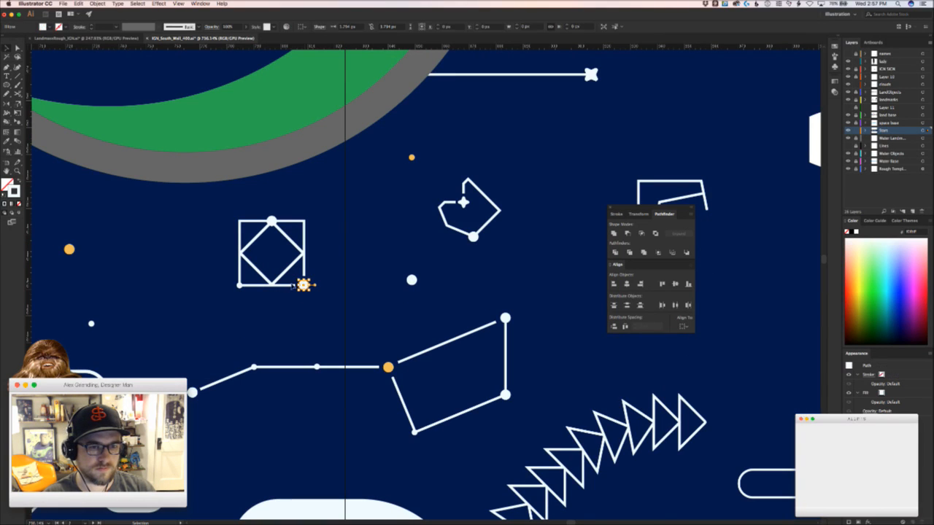
{"action": "left_click_drag", "start_coordinate": [209, 286], "coordinate": [261, 284]}
{"action": "left_click", "coordinate": [261, 284], "text": "shift"}
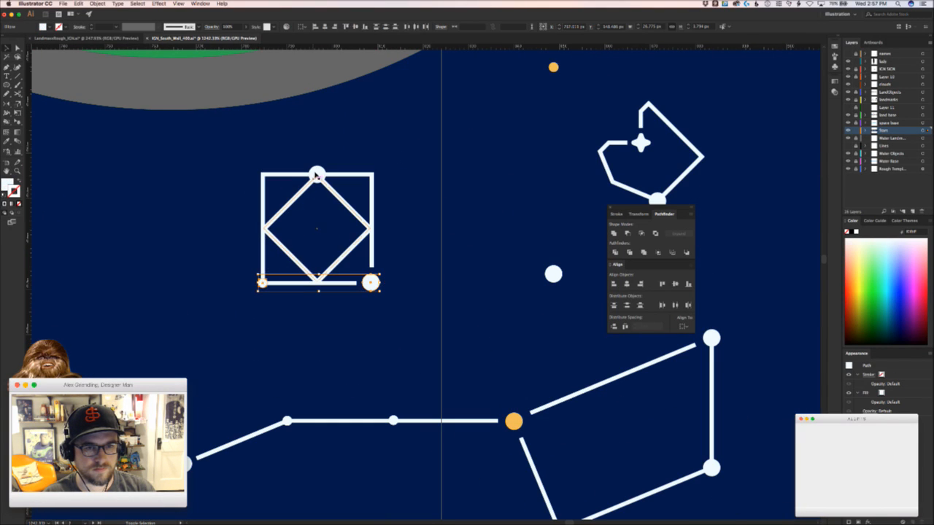
{"action": "left_click", "coordinate": [317, 175], "text": "shift"}
{"action": "left_click_drag", "start_coordinate": [332, 189], "coordinate": [294, 291]}
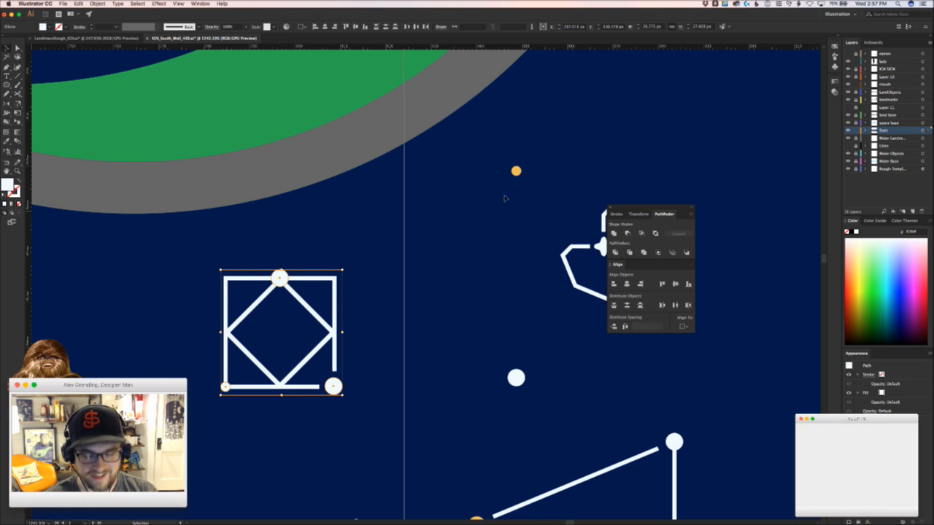
{"action": "key", "text": "i"}
{"action": "left_click", "coordinate": [515, 171]}
{"action": "key", "text": "v"}
{"action": "left_click", "coordinate": [358, 336]}
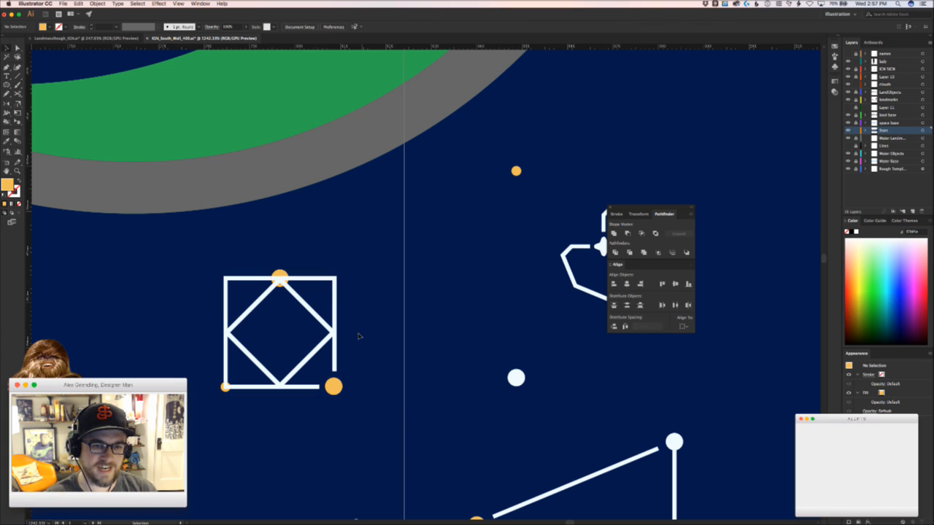
Recolor the square and inner diamond outlines with the same orange as a stroke, without a fill
{"action": "left_click_drag", "start_coordinate": [188, 307], "coordinate": [189, 309]}
{"action": "key", "text": "c"}
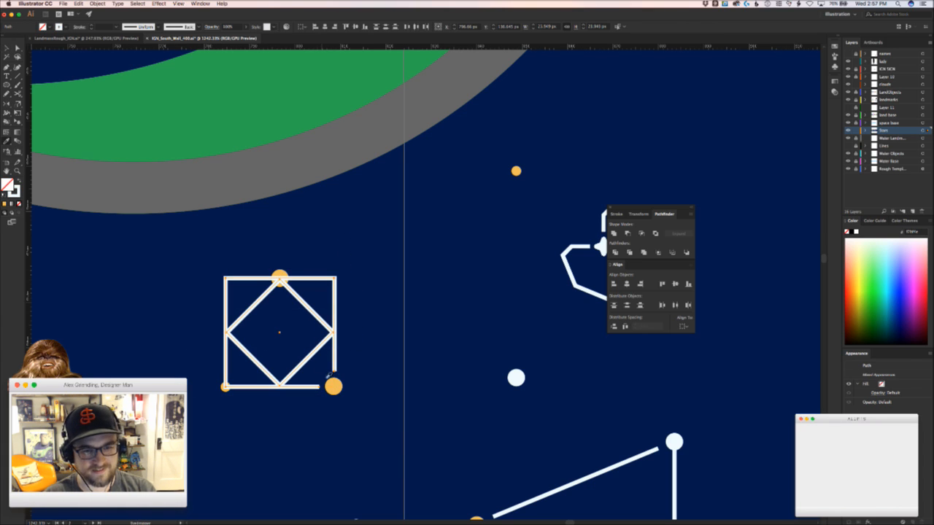
{"action": "left_click", "coordinate": [336, 388]}
{"action": "key", "text": "v"}
{"action": "key", "text": "super+z"}
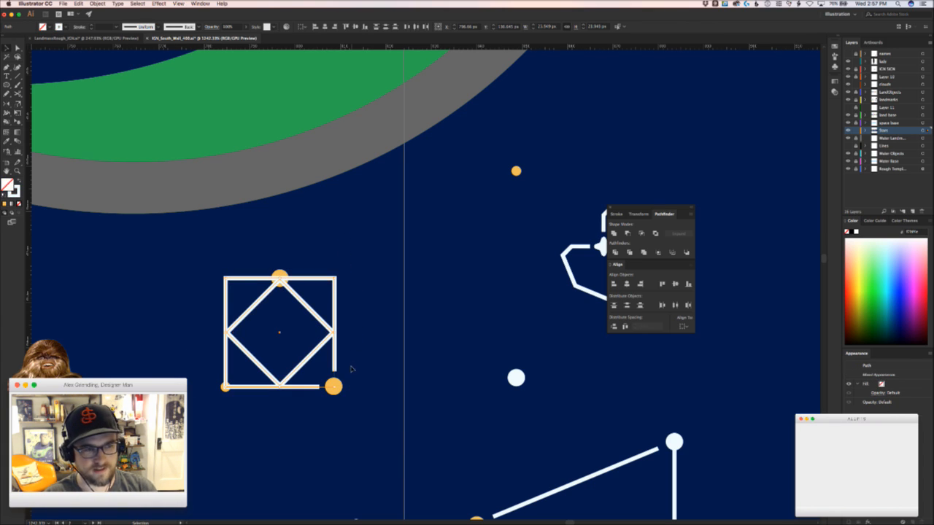
{"action": "left_click_drag", "start_coordinate": [376, 394], "coordinate": [655, 396]}
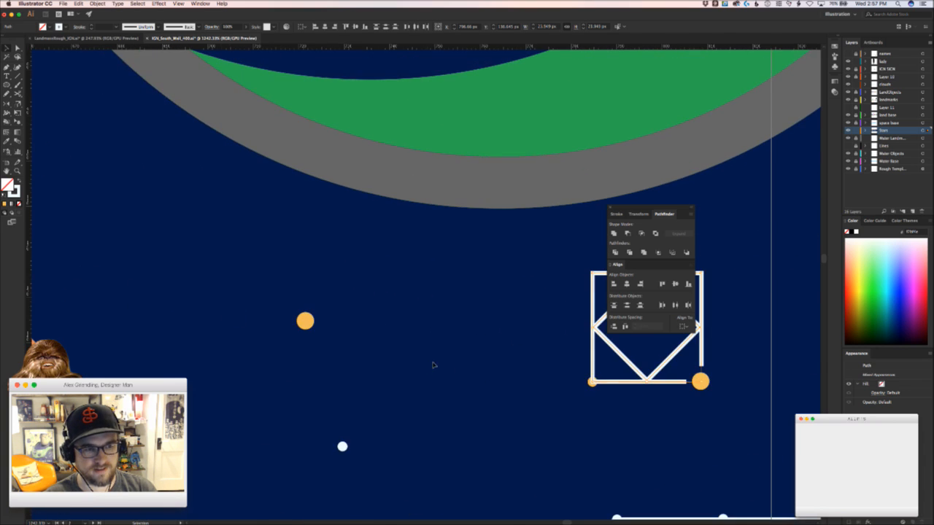
{"action": "left_click_drag", "start_coordinate": [433, 364], "coordinate": [280, 333]}
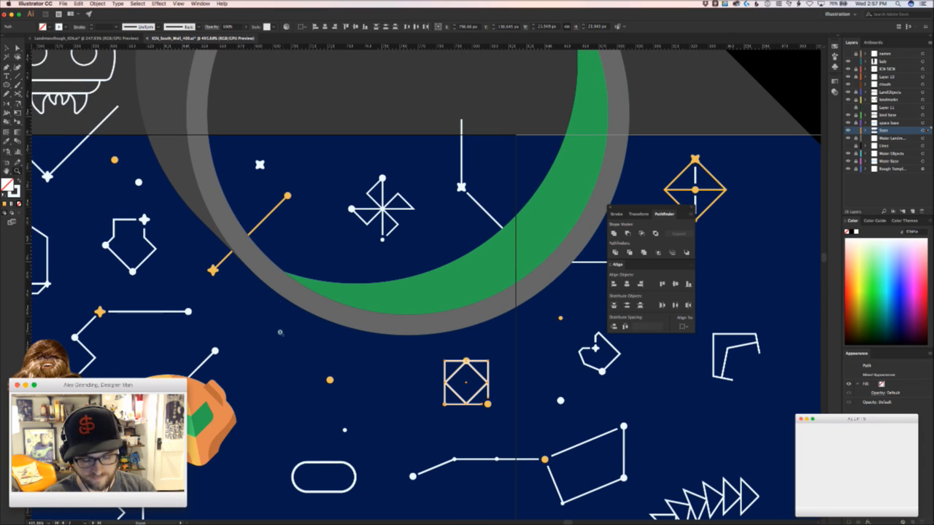
{"action": "left_click", "coordinate": [275, 213]}
{"action": "left_click_drag", "start_coordinate": [467, 399], "coordinate": [342, 251]}
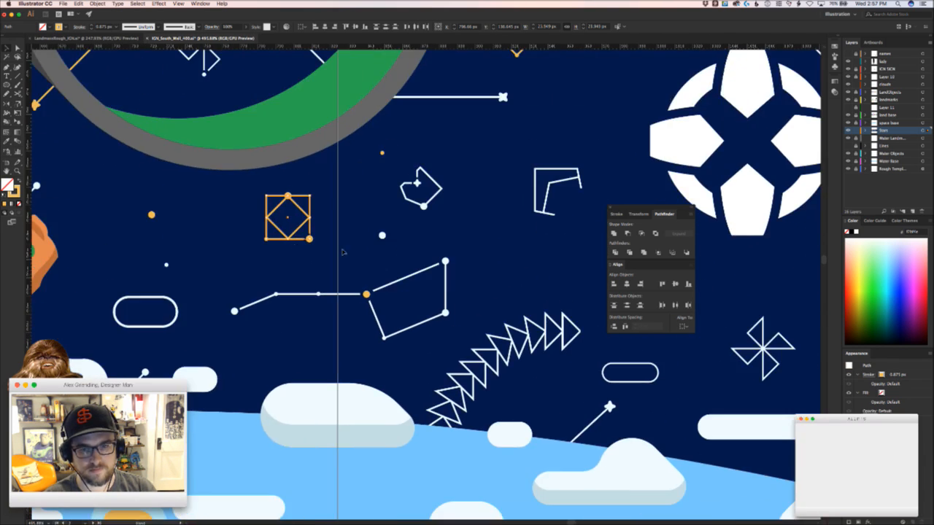
{"action": "key", "text": "super+Tab"}
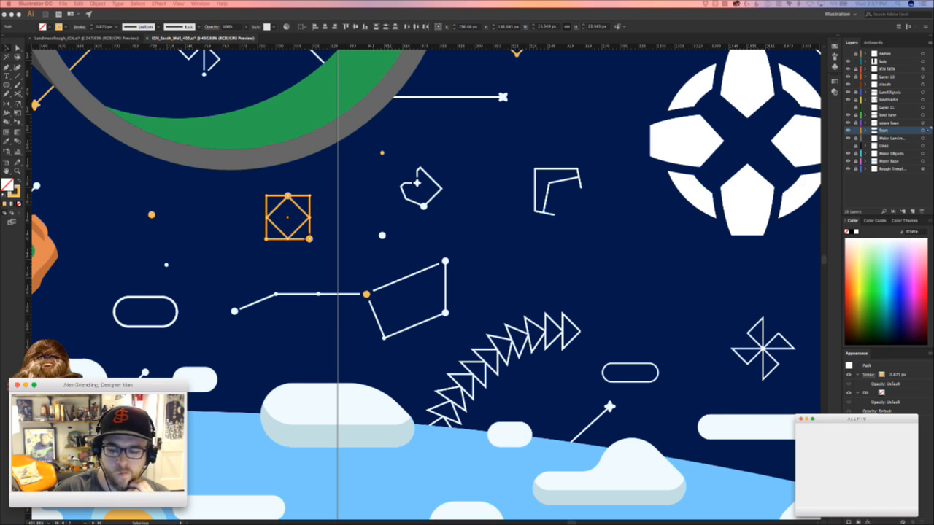
{"action": "left_click", "coordinate": [454, 173]}
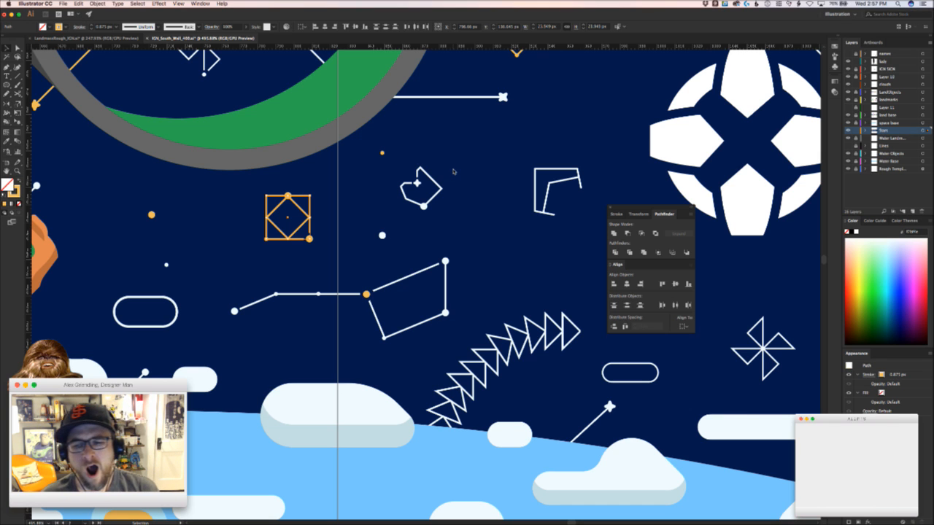
{"action": "left_click", "coordinate": [519, 378]}
{"action": "left_click_drag", "start_coordinate": [519, 378], "coordinate": [481, 371]}
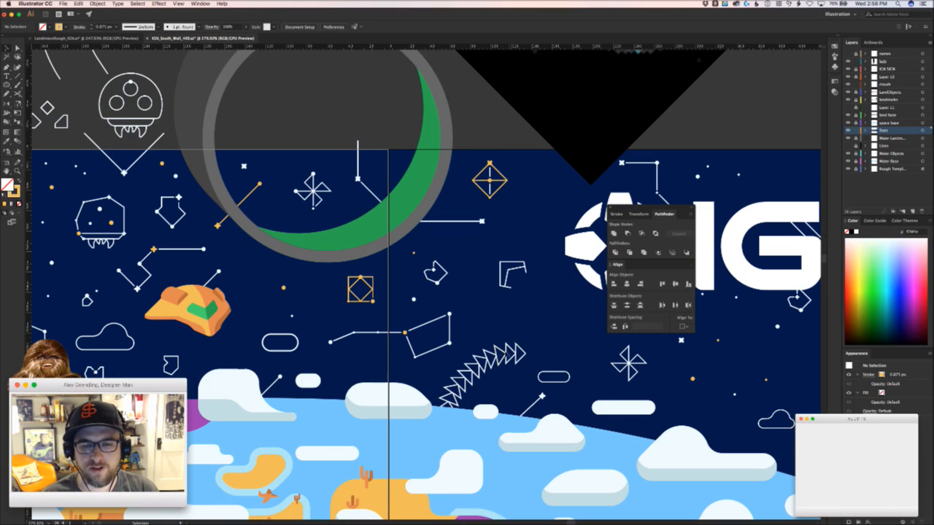
{"action": "scroll", "coordinate": [389, 379], "scroll_direction": "right", "scroll_amount": 5}
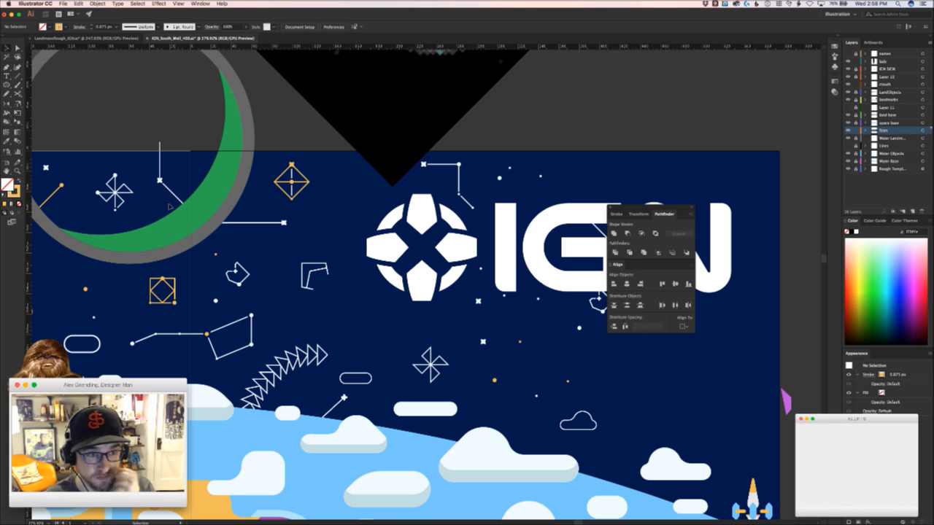
Copy the dotted pinwheel beside the plain pinwheel below the IGN emblem and rotate the copy 45° counterclockwise
{"action": "left_click_drag", "start_coordinate": [129, 204], "coordinate": [464, 363]}
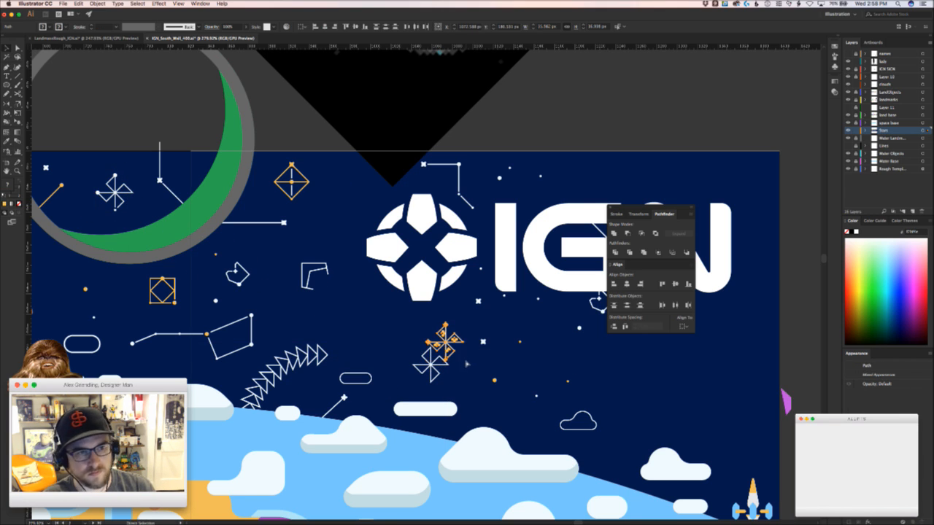
{"action": "left_click", "coordinate": [473, 364]}
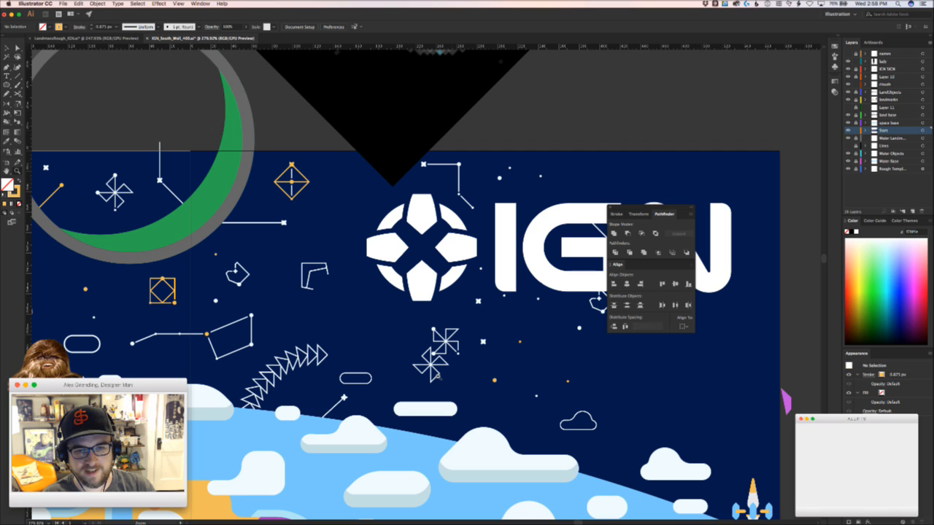
{"action": "left_click", "coordinate": [447, 343], "text": "super"}
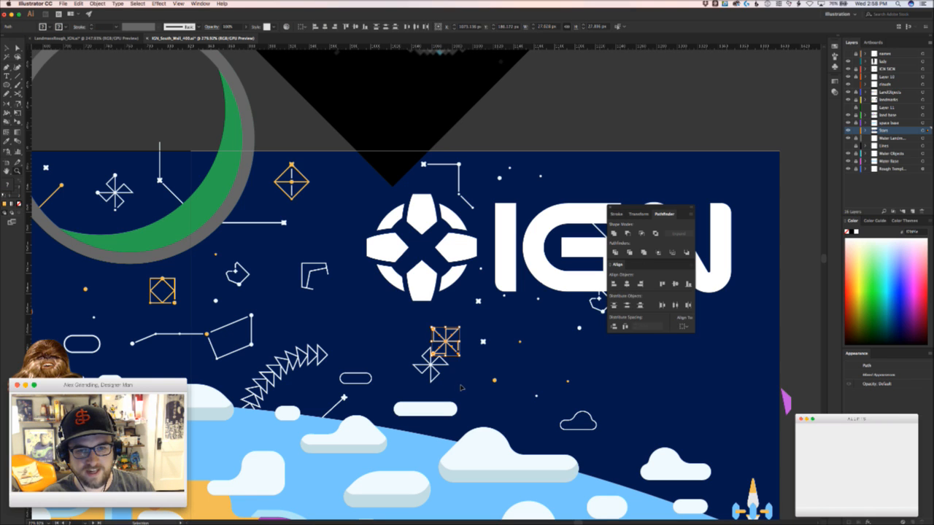
{"action": "left_click", "coordinate": [464, 375]}
{"action": "left_click_drag", "start_coordinate": [439, 370], "coordinate": [563, 311]}
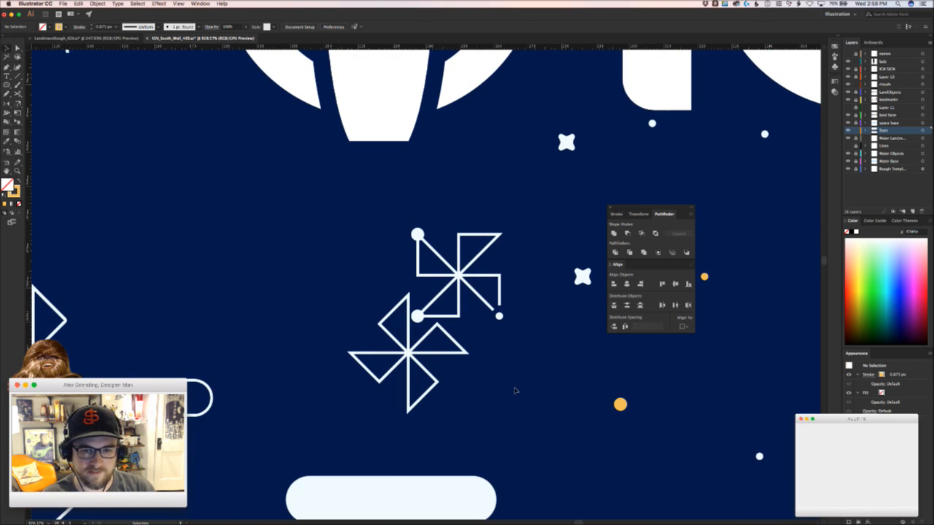
Delete the rotated dotted pinwheel copy below the IGN emblem
{"action": "left_click_drag", "start_coordinate": [414, 210], "coordinate": [411, 208]}
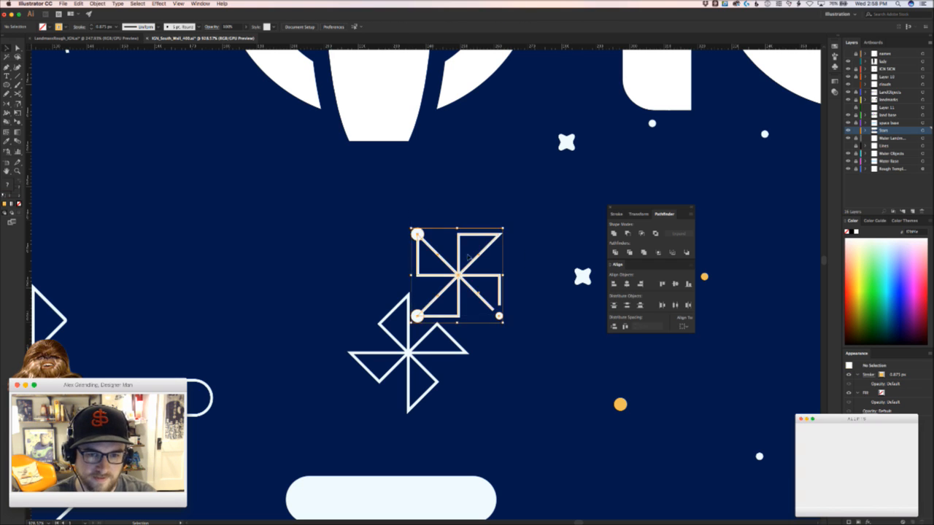
{"action": "key", "text": "Delete"}
{"action": "left_click_drag", "start_coordinate": [371, 242], "coordinate": [390, 355]}
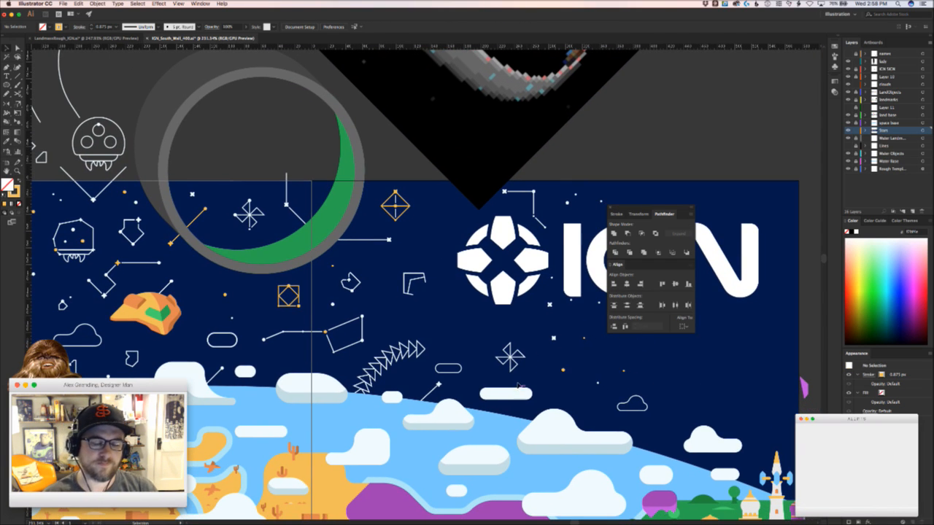
{"action": "left_click", "coordinate": [168, 238]}
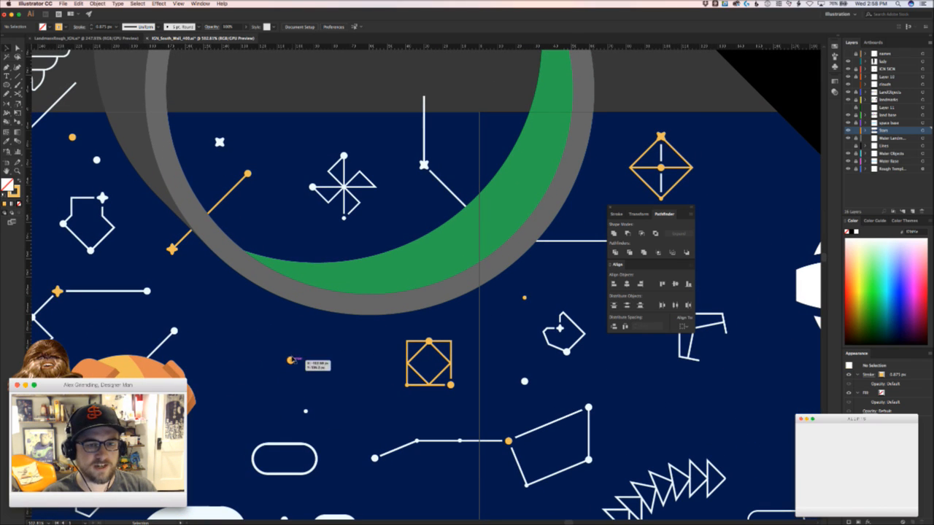
Copy an orange dot and a small white dot into the ringed planet's interior, around the pinwheel constellation
{"action": "left_click_drag", "start_coordinate": [278, 227], "coordinate": [344, 339]}
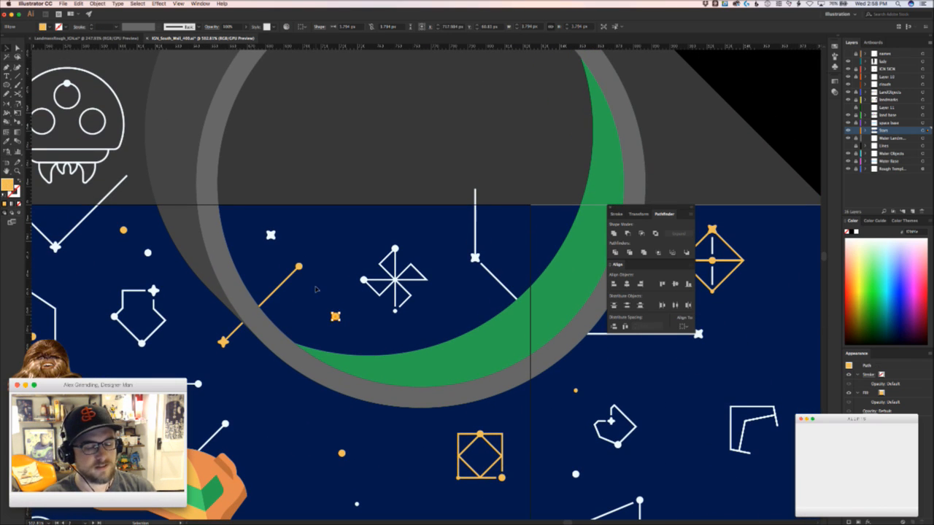
{"action": "left_click", "coordinate": [319, 286]}
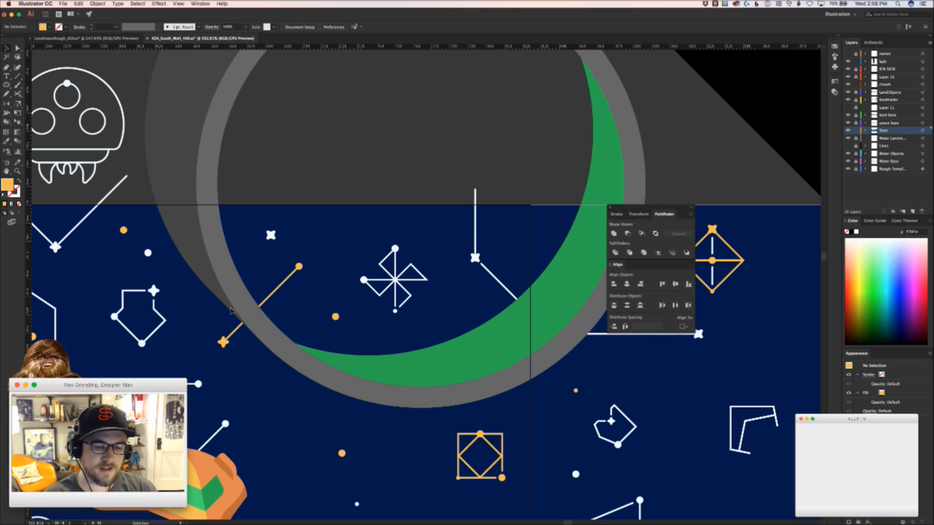
{"action": "left_click_drag", "start_coordinate": [356, 502], "coordinate": [338, 239]}
{"action": "left_click", "coordinate": [376, 246]}
{"action": "scroll", "coordinate": [408, 231], "scroll_direction": "up", "scroll_amount": 3}
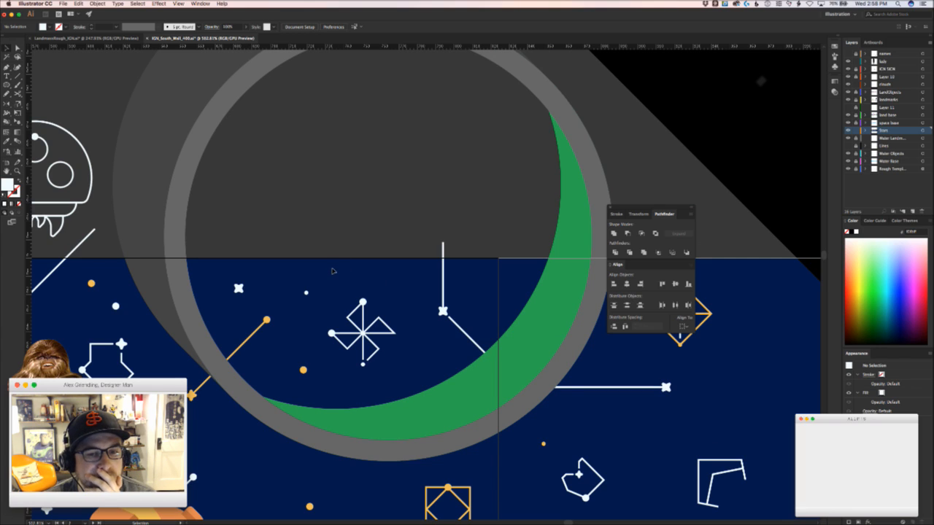
{"action": "left_click_drag", "start_coordinate": [306, 292], "coordinate": [314, 287]}
{"action": "left_click_drag", "start_coordinate": [329, 300], "coordinate": [201, 128]}
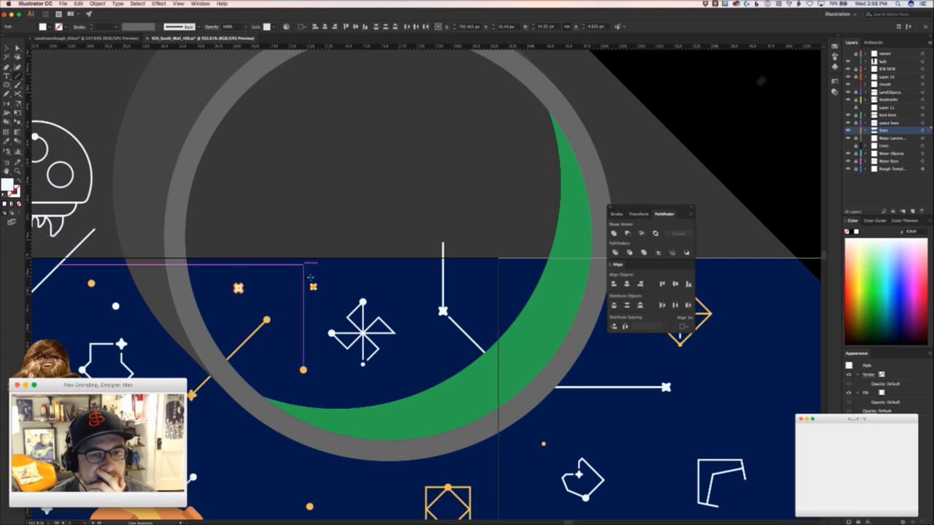
{"action": "left_click", "coordinate": [337, 275]}
Draw a vertical line upward from the small white dot past the sky's edge, with the neighbouring white line's stroke
{"action": "left_click_drag", "start_coordinate": [301, 289], "coordinate": [503, 222]}
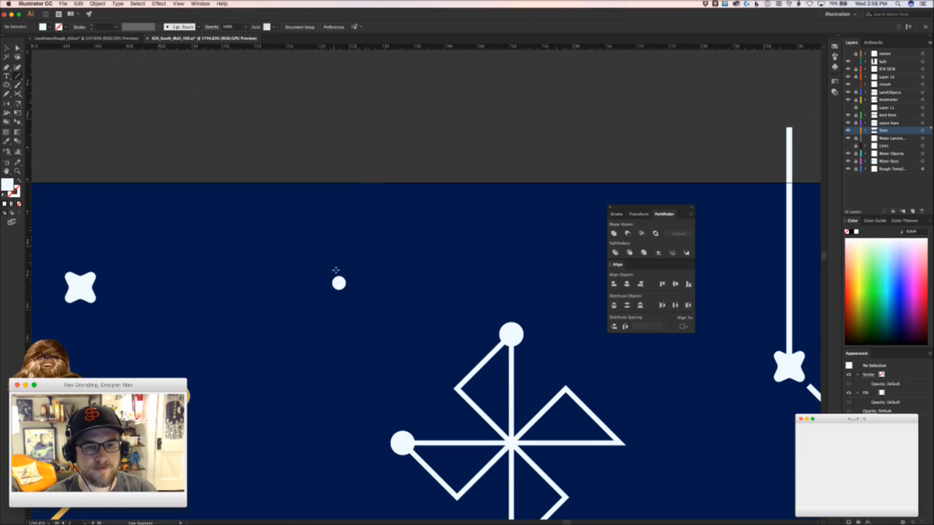
{"action": "left_click_drag", "start_coordinate": [339, 282], "coordinate": [339, 156]}
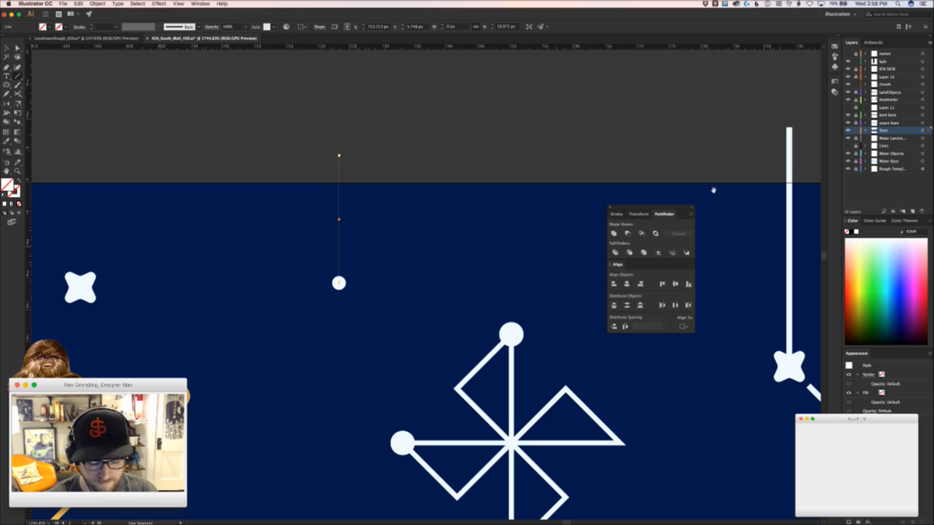
{"action": "scroll", "coordinate": [714, 191], "scroll_direction": "right", "scroll_amount": 3}
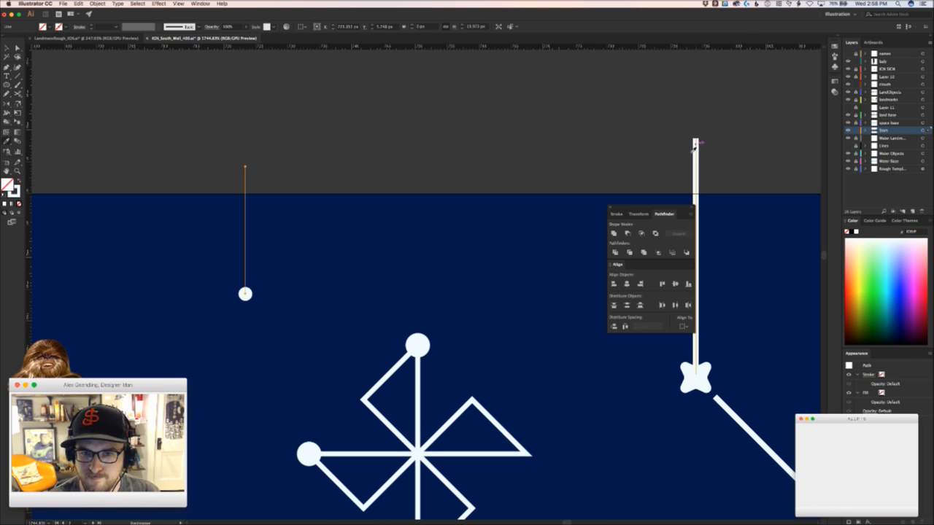
{"action": "left_click", "coordinate": [697, 147]}
{"action": "key", "text": "super+shift+a"}
{"action": "mouse_move", "coordinate": [533, 245]}
{"action": "left_mouse_down"}
{"action": "mouse_move", "coordinate": [423, 251]}
{"action": "mouse_move", "coordinate": [288, 172]}
{"action": "mouse_move", "coordinate": [343, 178]}
{"action": "mouse_move", "coordinate": [323, 217]}
{"action": "left_mouse_up"}
{"action": "key", "text": "v"}
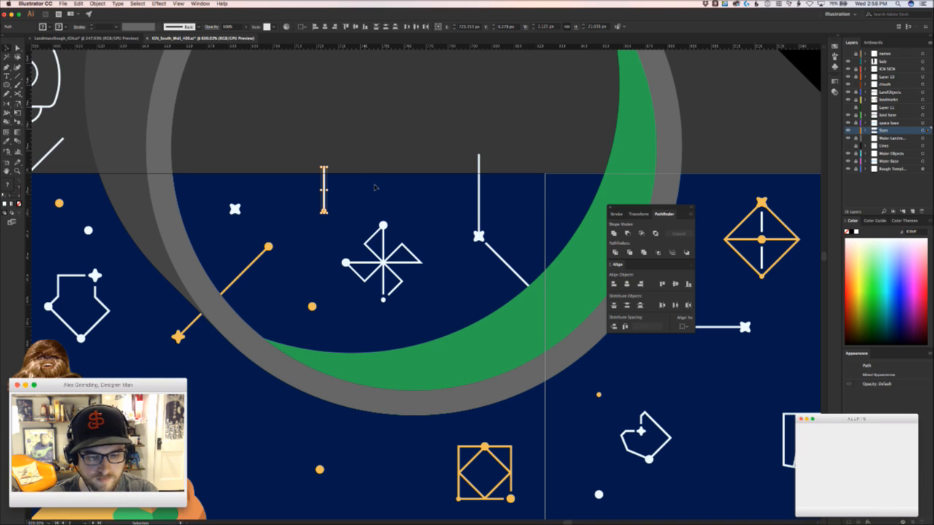
{"action": "left_click", "coordinate": [455, 312]}
Examine the sky around the helmet, cloud outline and capsule for gaps between constellations
{"action": "left_click_drag", "start_coordinate": [453, 322], "coordinate": [351, 288]}
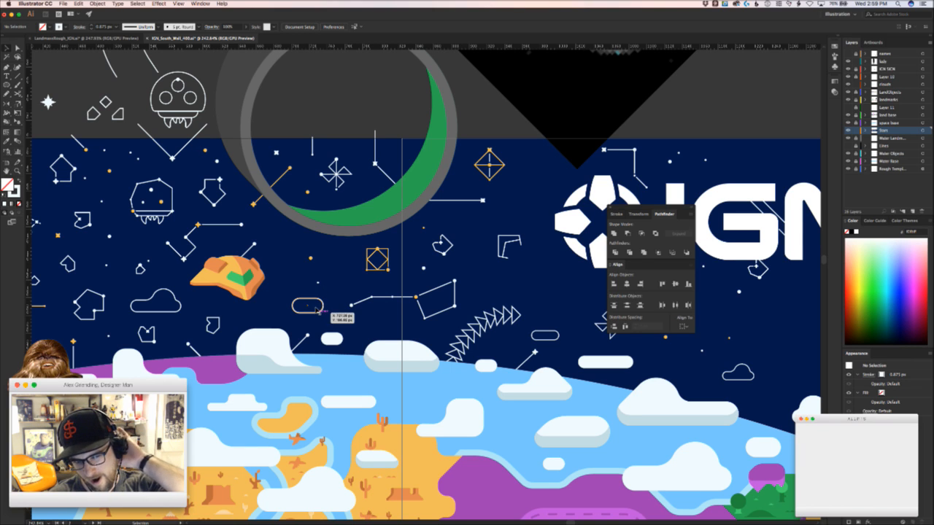
{"action": "left_click_drag", "start_coordinate": [198, 282], "coordinate": [377, 283]}
{"action": "left_click_drag", "start_coordinate": [325, 314], "coordinate": [415, 307]}
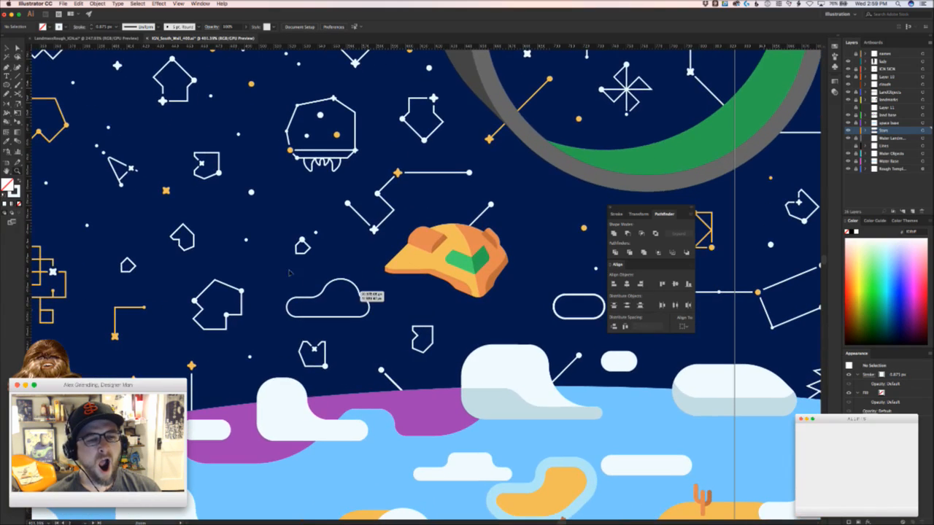
{"action": "left_click_drag", "start_coordinate": [224, 261], "coordinate": [219, 369]}
{"action": "left_click_drag", "start_coordinate": [181, 254], "coordinate": [150, 217]}
{"action": "left_click_drag", "start_coordinate": [402, 250], "coordinate": [345, 262]}
{"action": "mouse_move", "coordinate": [441, 310]}
{"action": "left_mouse_down"}
{"action": "mouse_move", "coordinate": [498, 316]}
{"action": "mouse_move", "coordinate": [411, 300]}
{"action": "mouse_move", "coordinate": [489, 305]}
{"action": "mouse_move", "coordinate": [453, 303]}
{"action": "left_mouse_up"}
{"action": "left_click", "coordinate": [444, 332]}
Draw an angular house-shaped polygon with the Pen tool between the helmet and the orange square-and-diamond constellation
{"action": "key", "text": "p"}
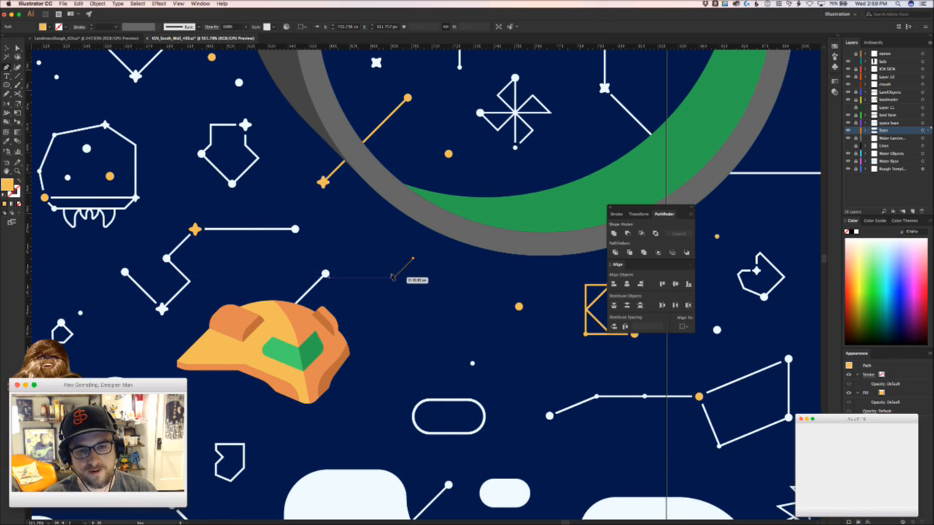
{"action": "left_click", "coordinate": [412, 258]}
{"action": "left_click", "coordinate": [390, 283]}
{"action": "left_click", "coordinate": [407, 299]}
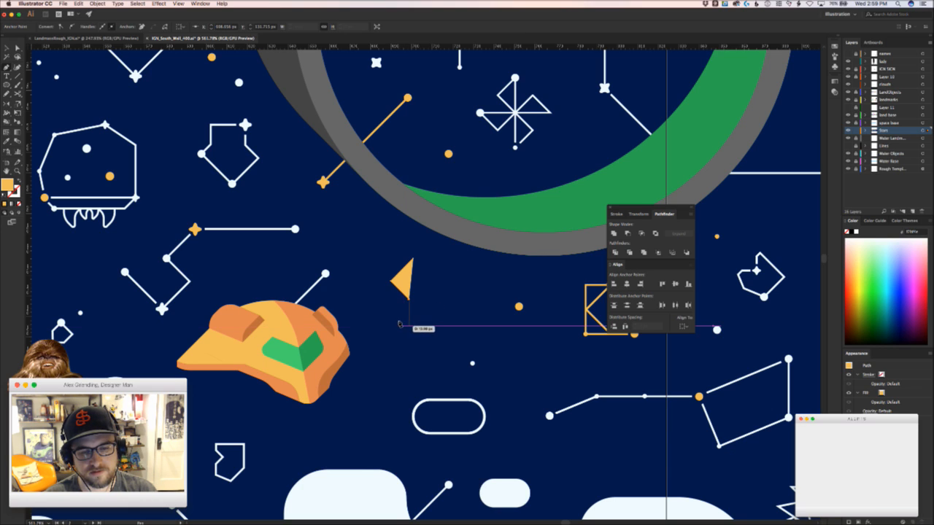
{"action": "left_click", "coordinate": [409, 325]}
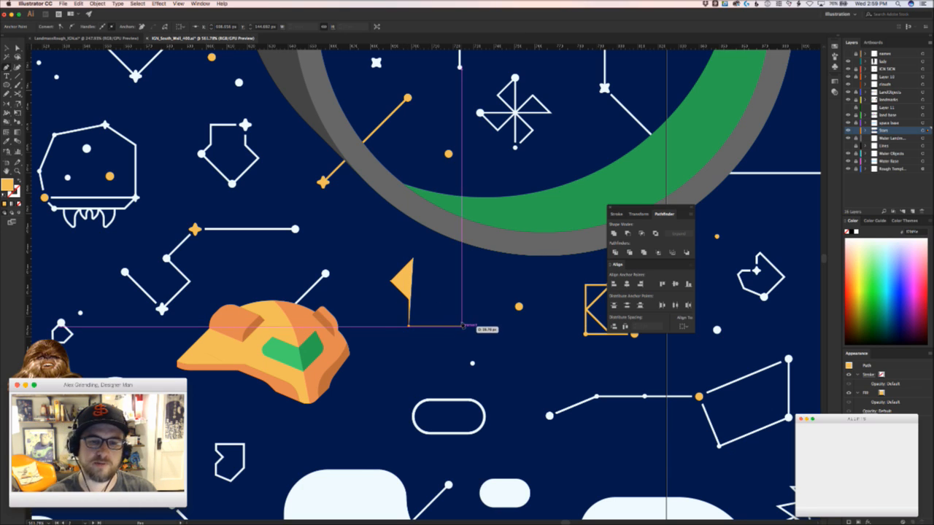
{"action": "left_click", "coordinate": [460, 326]}
{"action": "left_click", "coordinate": [462, 284]}
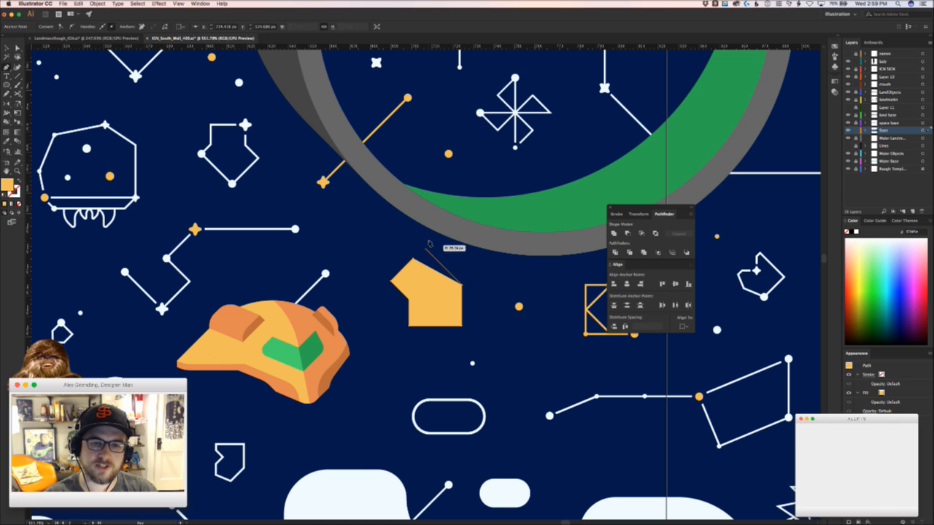
{"action": "left_click", "coordinate": [421, 249]}
Adjust the house polygon's peak anchor so both roof edges run straight at 45°
{"action": "left_click_drag", "start_coordinate": [421, 249], "coordinate": [501, 227]}
{"action": "key", "text": "a"}
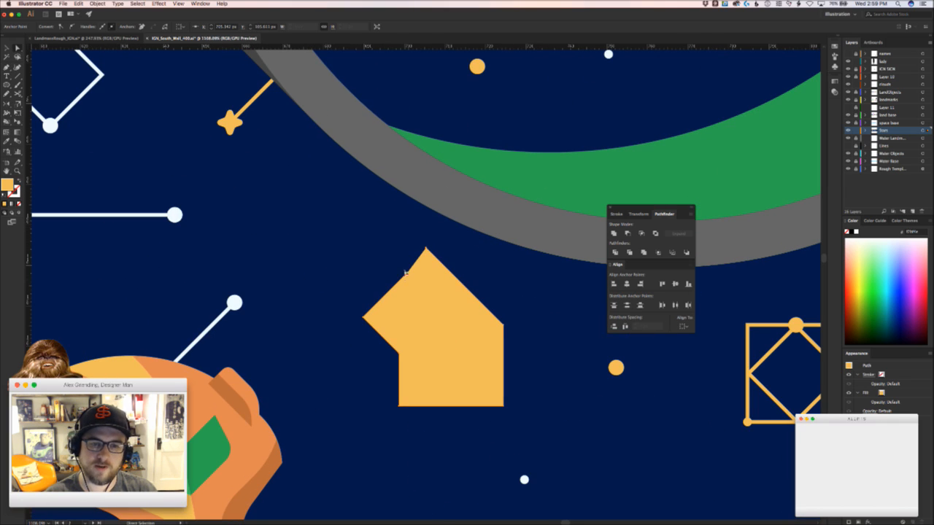
{"action": "left_click_drag", "start_coordinate": [427, 249], "coordinate": [430, 249]}
{"action": "key", "text": "super+z"}
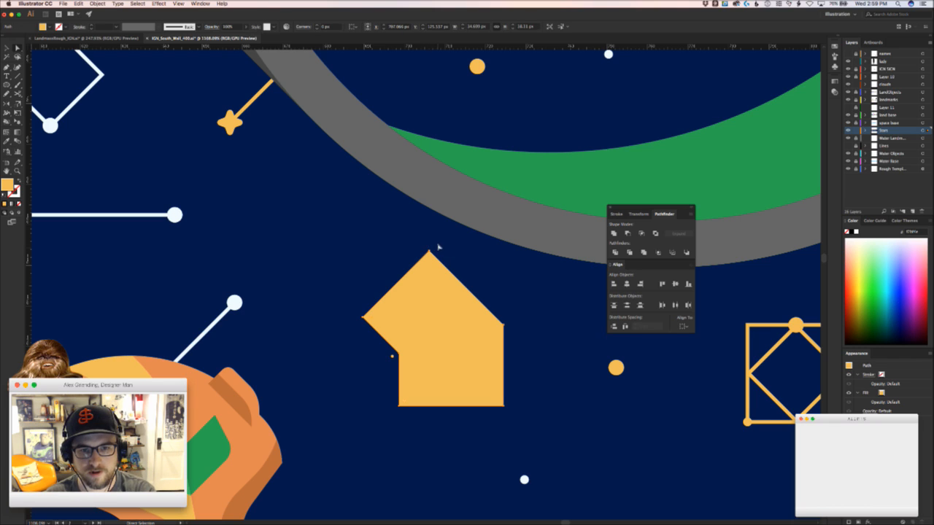
{"action": "left_click", "coordinate": [428, 252]}
{"action": "left_click", "coordinate": [469, 340]}
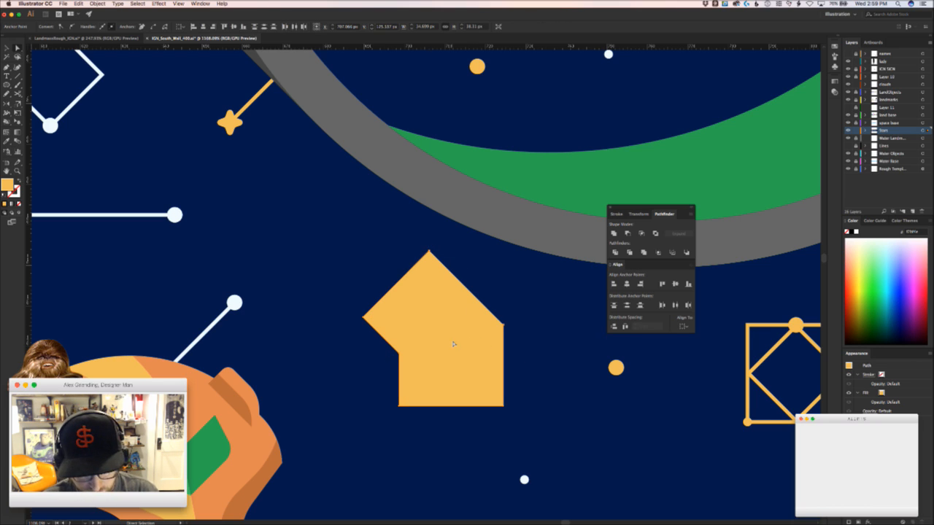
Restyle the house polygon as an unfilled white outline matching the capsule below, and shift it slightly down toward the helmet
{"action": "key", "text": "v"}
{"action": "left_click", "coordinate": [506, 350]}
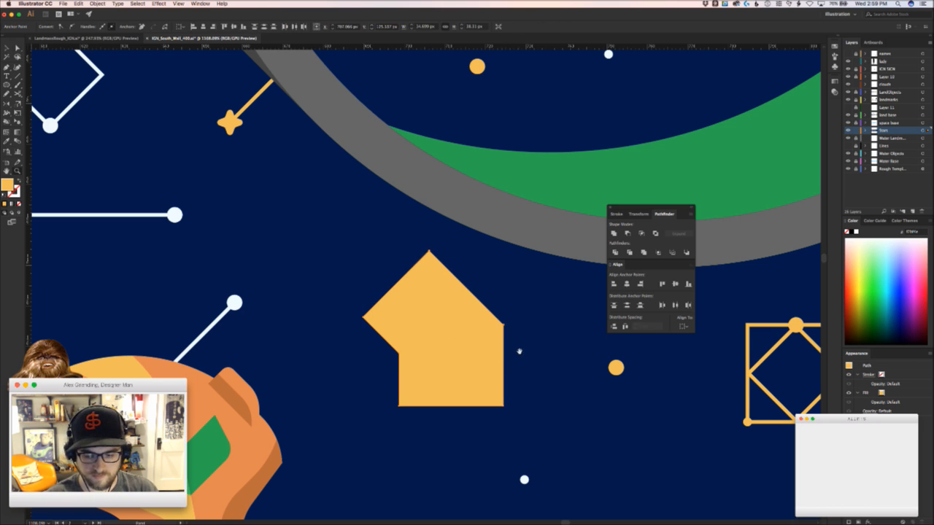
{"action": "left_click_drag", "start_coordinate": [519, 351], "coordinate": [377, 371]}
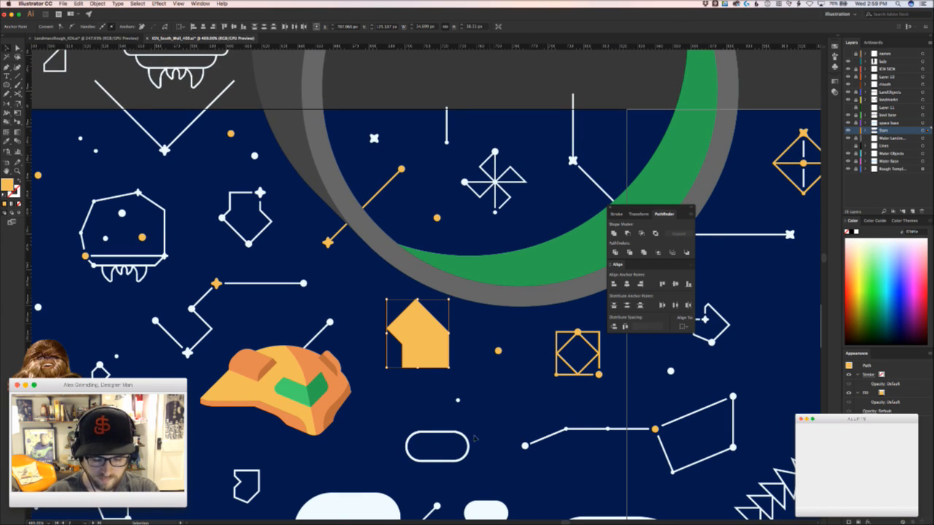
{"action": "left_click", "coordinate": [463, 470]}
{"action": "left_click", "coordinate": [470, 443]}
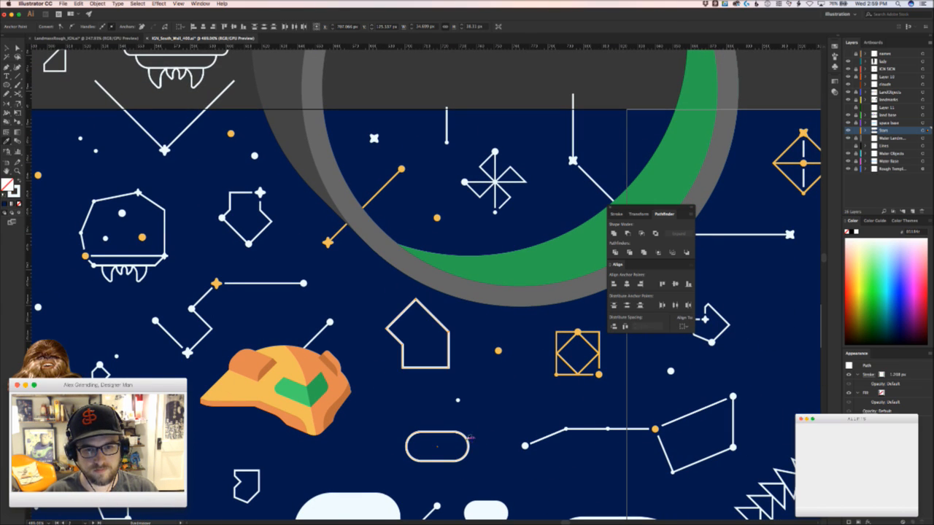
{"action": "key", "text": "v"}
{"action": "left_click", "coordinate": [455, 364]}
{"action": "left_click_drag", "start_coordinate": [449, 366], "coordinate": [337, 396]}
{"action": "left_click", "coordinate": [475, 377]}
Place white dots on the house outline's lower-left corner and on its peak
{"action": "scroll", "coordinate": [482, 375], "scroll_direction": "up", "scroll_amount": 8}
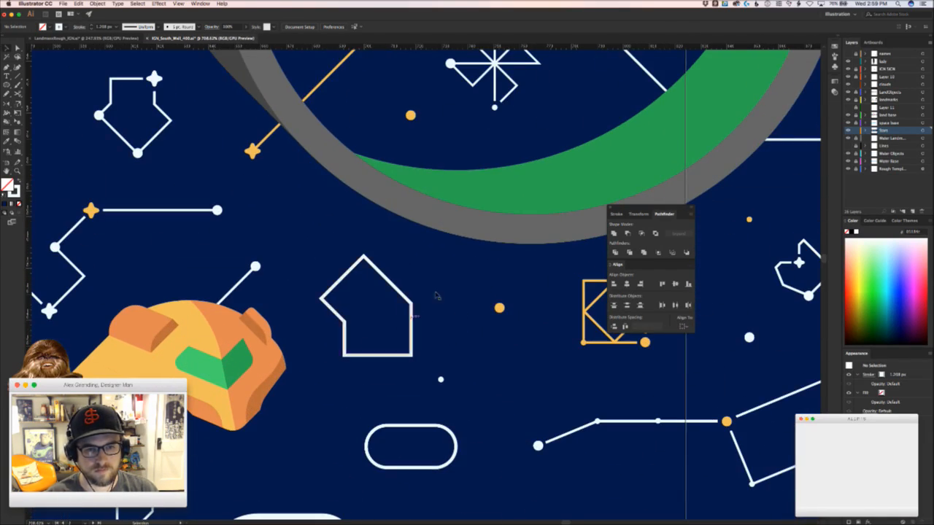
{"action": "left_click", "coordinate": [345, 354]}
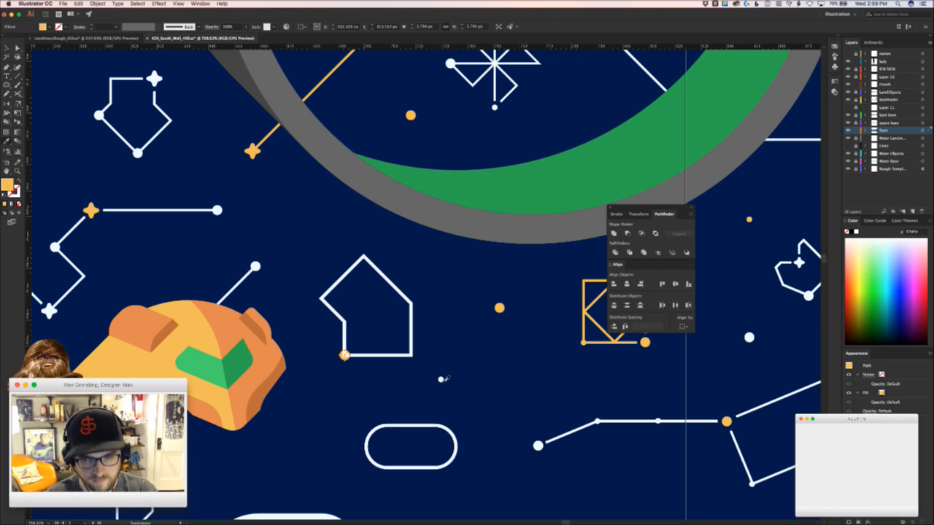
{"action": "key", "text": "Delete"}
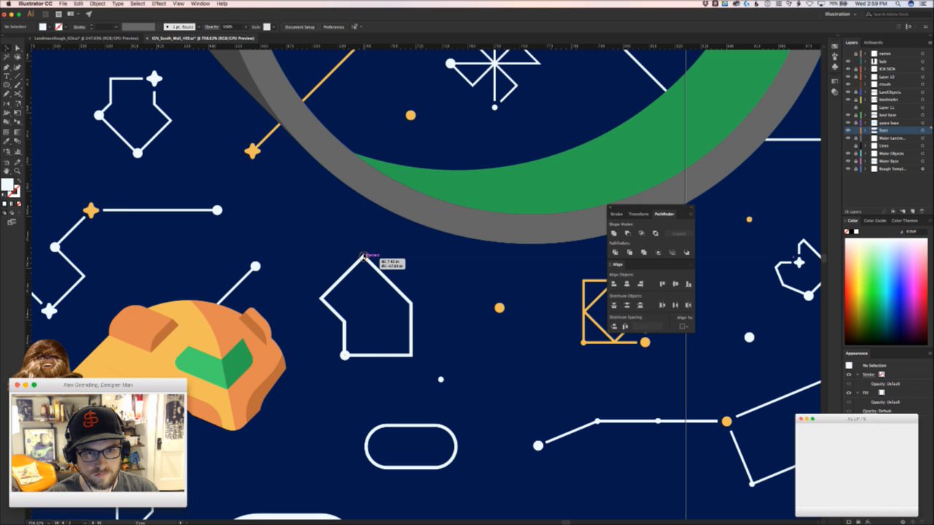
{"action": "left_click_drag", "start_coordinate": [363, 256], "coordinate": [407, 277]}
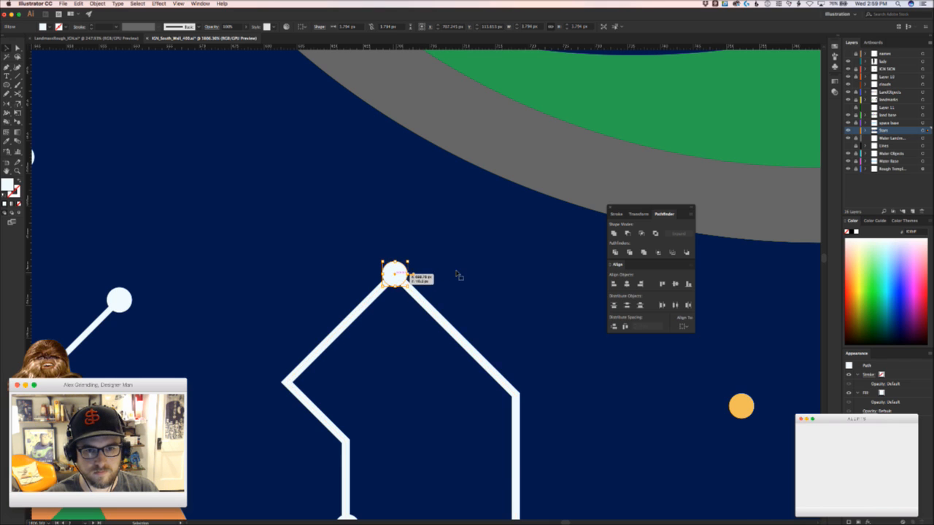
{"action": "scroll", "coordinate": [458, 275], "scroll_direction": "down", "scroll_amount": 10}
{"action": "left_click", "coordinate": [452, 275]}
{"action": "left_click_drag", "start_coordinate": [488, 289], "coordinate": [420, 271]}
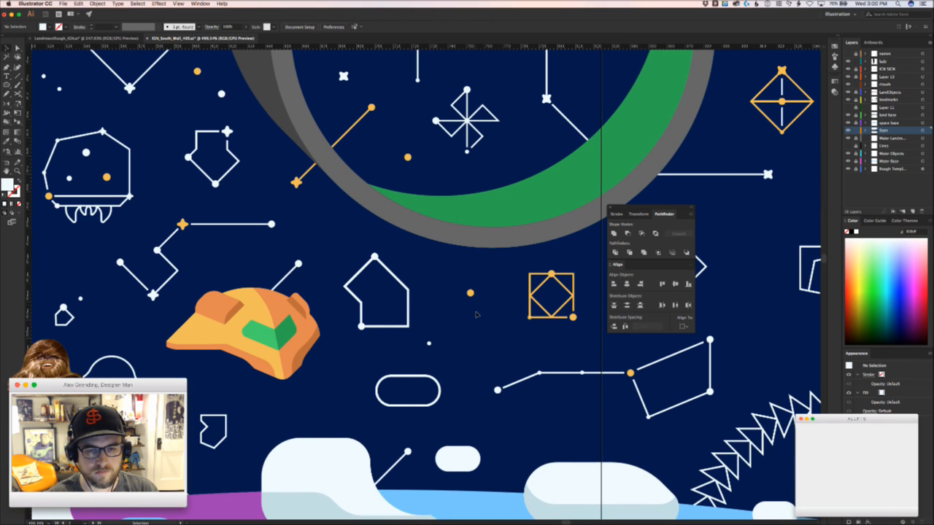
Add anchors on both sides of the house outline's right roof corner and delete the corner to open a gap
{"action": "scroll", "coordinate": [476, 315], "scroll_direction": "up", "scroll_amount": 5}
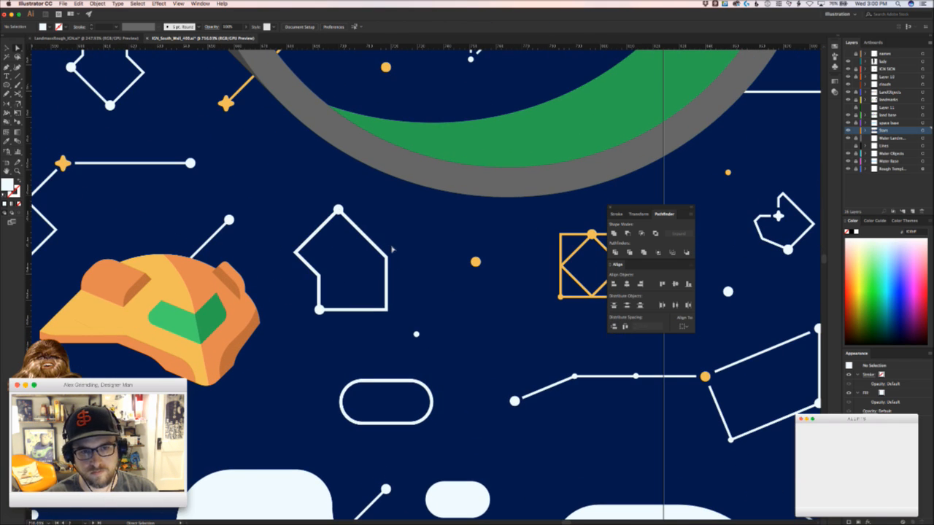
{"action": "left_click", "coordinate": [375, 252]}
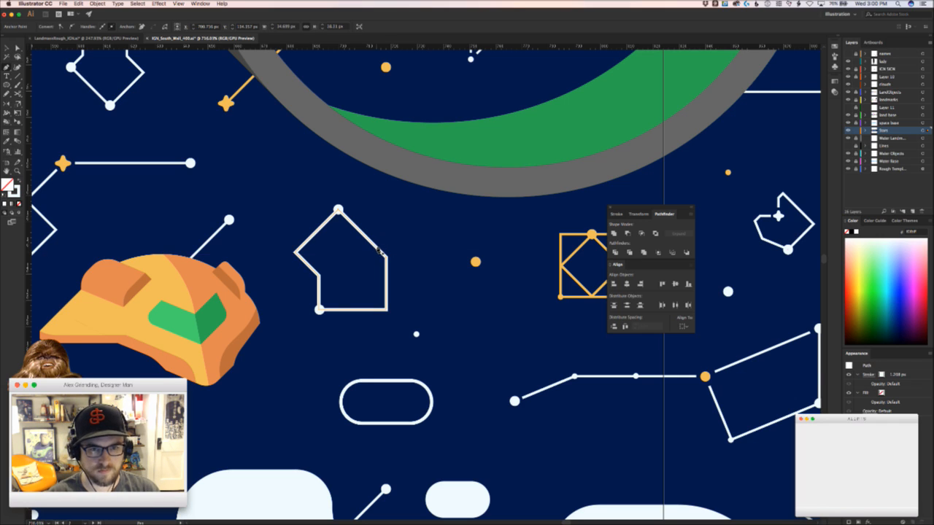
{"action": "left_click", "coordinate": [387, 256]}
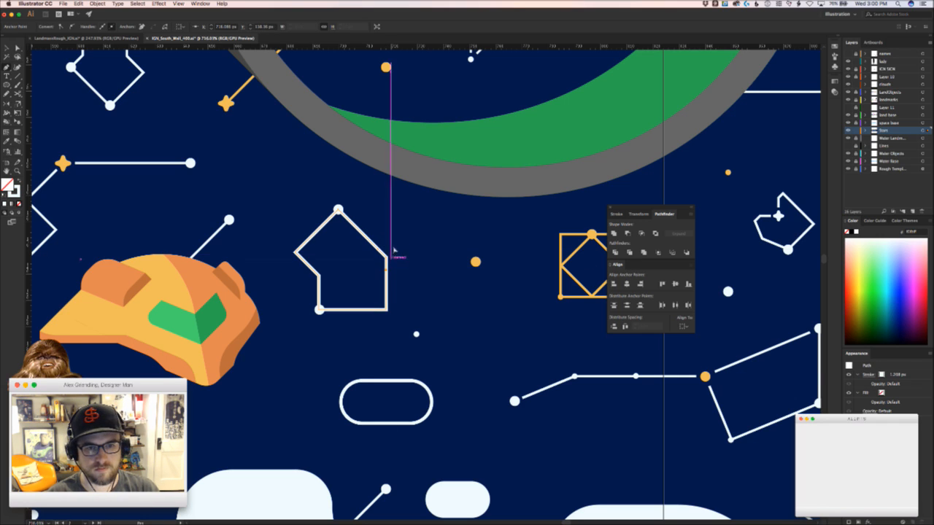
{"action": "key", "text": "Delete"}
Copy the orange four-pointed star from the planet's diagonal line into the gap in the house outline
{"action": "scroll", "coordinate": [405, 283], "scroll_direction": "up", "scroll_amount": 1}
{"action": "scroll", "coordinate": [405, 283], "scroll_direction": "right", "scroll_amount": 1}
{"action": "scroll", "coordinate": [251, 252], "scroll_direction": "up", "scroll_amount": 5}
{"action": "scroll", "coordinate": [251, 253], "scroll_direction": "right", "scroll_amount": 1}
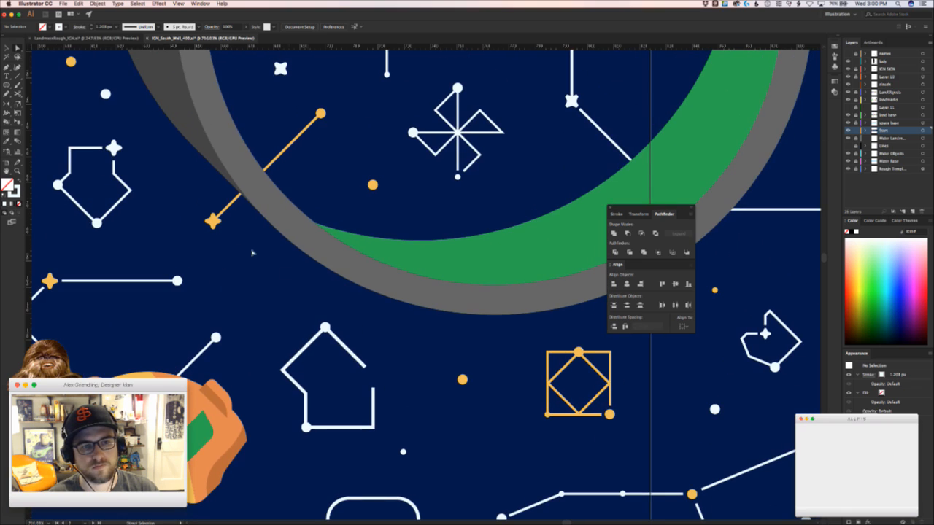
{"action": "key", "text": "p"}
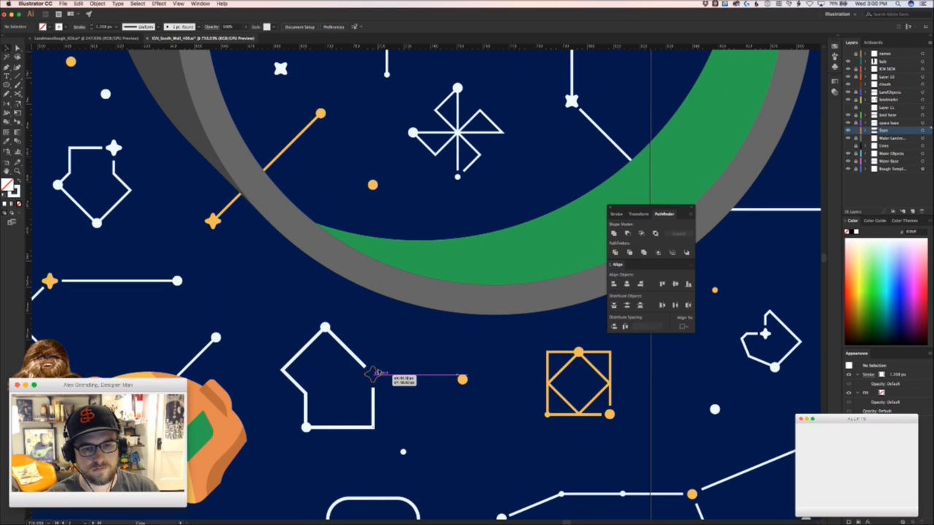
{"action": "left_click_drag", "start_coordinate": [379, 373], "coordinate": [392, 362]}
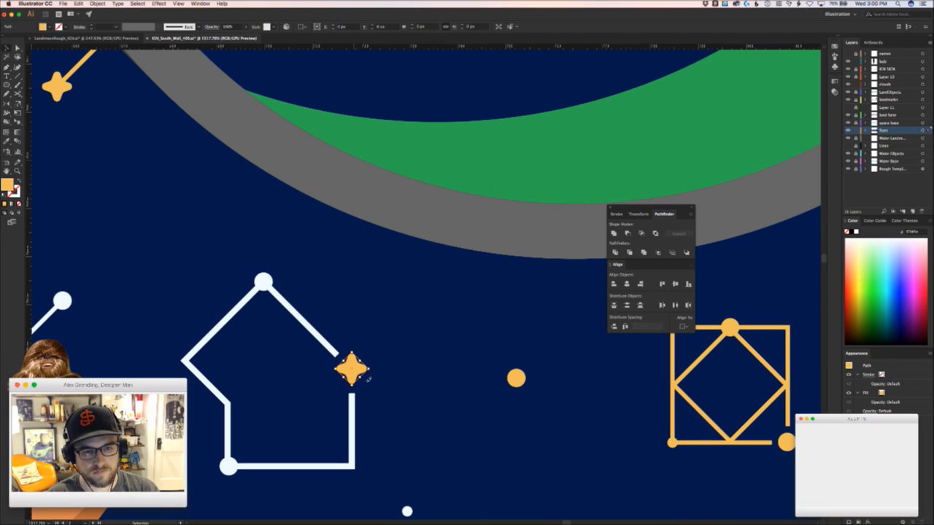
{"action": "key", "text": "i"}
{"action": "key", "text": "v"}
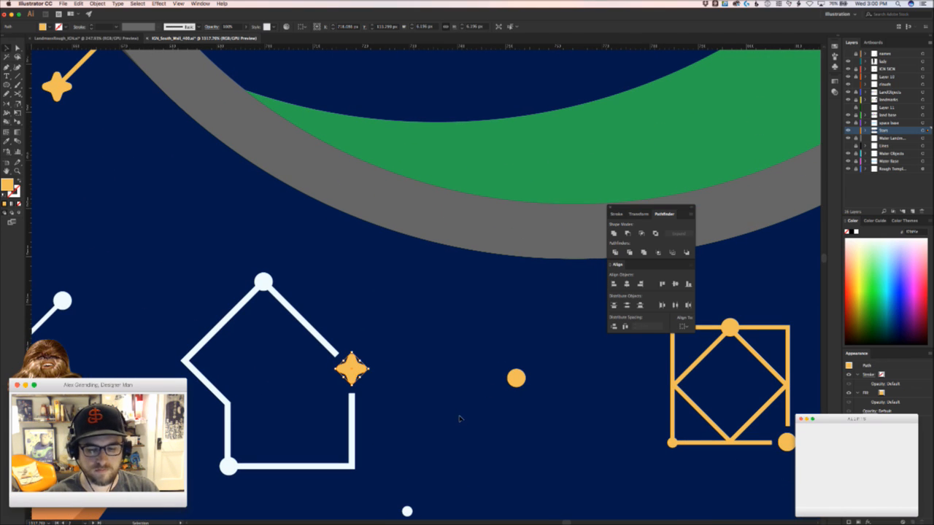
{"action": "left_click", "coordinate": [460, 416]}
Move the whole house constellation slightly away from the helmet, toward the orange dot
{"action": "left_click_drag", "start_coordinate": [188, 483], "coordinate": [183, 479]}
{"action": "scroll", "coordinate": [382, 414], "scroll_direction": "down", "scroll_amount": 10}
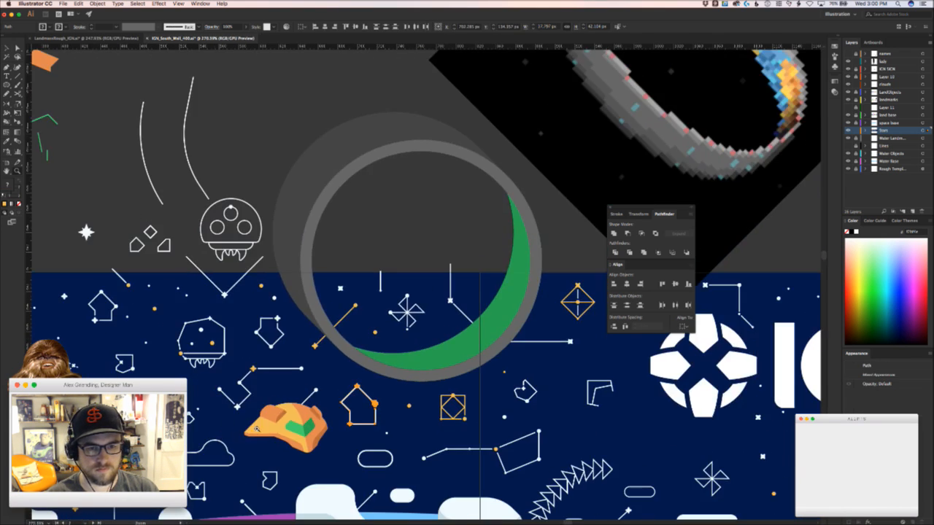
{"action": "left_click", "coordinate": [379, 418]}
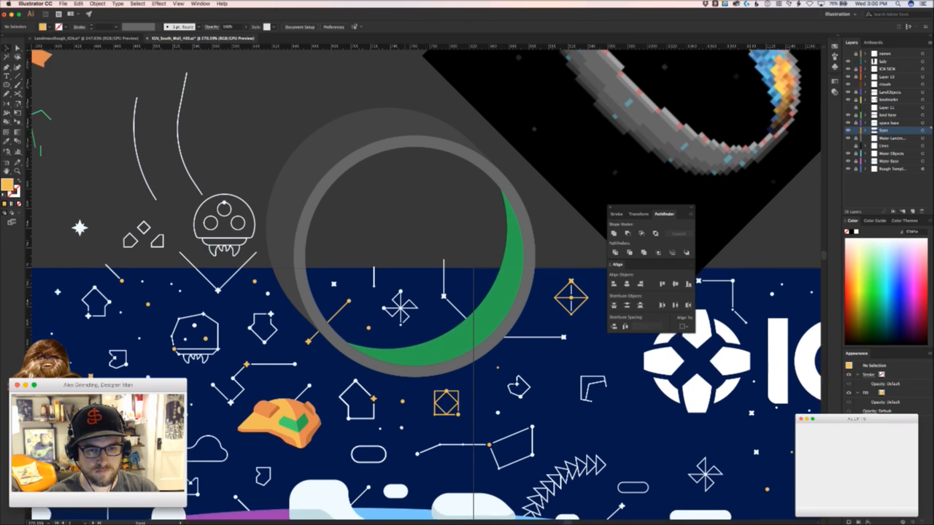
Copy the small white dot above the capsule outline to the empty sky below the helmet, and select the capsule
{"action": "scroll", "coordinate": [376, 386], "scroll_direction": "down", "scroll_amount": 3}
{"action": "scroll", "coordinate": [374, 356], "scroll_direction": "up", "scroll_amount": 2}
{"action": "left_click_drag", "start_coordinate": [375, 356], "coordinate": [394, 351]}
{"action": "left_click_drag", "start_coordinate": [378, 317], "coordinate": [259, 367]}
{"action": "left_click", "coordinate": [332, 368]}
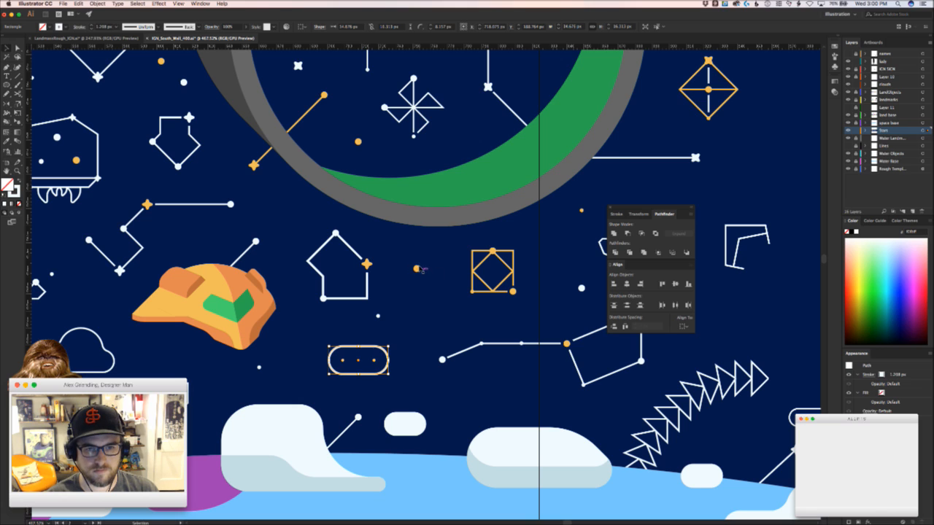
Copy the orange dot beside the house constellation to the empty sky below the helmet, and deselect everything
{"action": "left_click_drag", "start_coordinate": [418, 269], "coordinate": [299, 391]}
{"action": "left_click", "coordinate": [429, 324]}
{"action": "left_click_drag", "start_coordinate": [429, 326], "coordinate": [324, 342]}
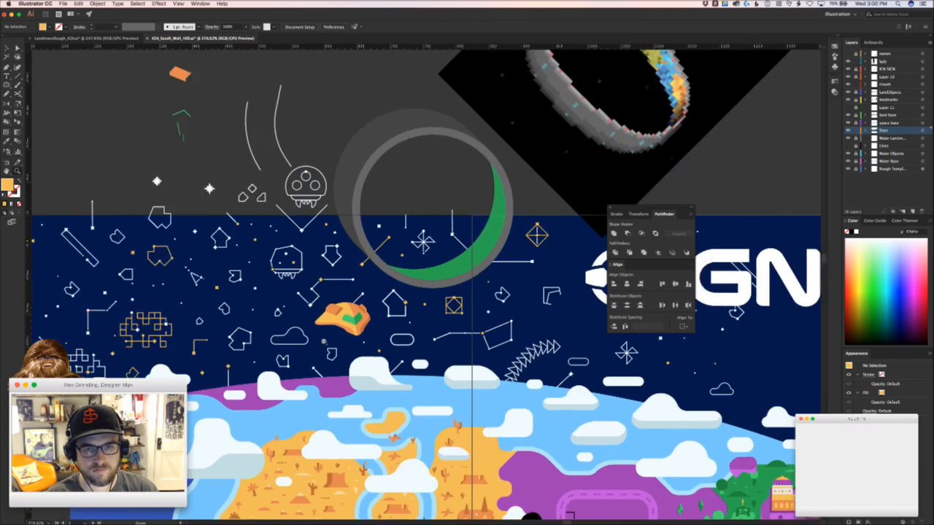
Unlock the landmarks layer and copy the left orange spire of the floating rock landmark in the desert
{"action": "left_click_drag", "start_coordinate": [475, 372], "coordinate": [443, 337]}
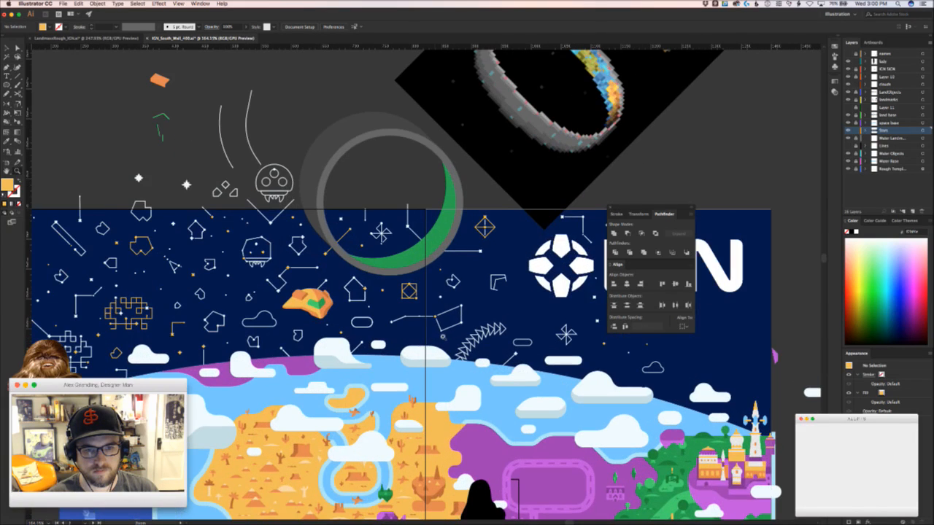
{"action": "left_click_drag", "start_coordinate": [518, 395], "coordinate": [474, 380]}
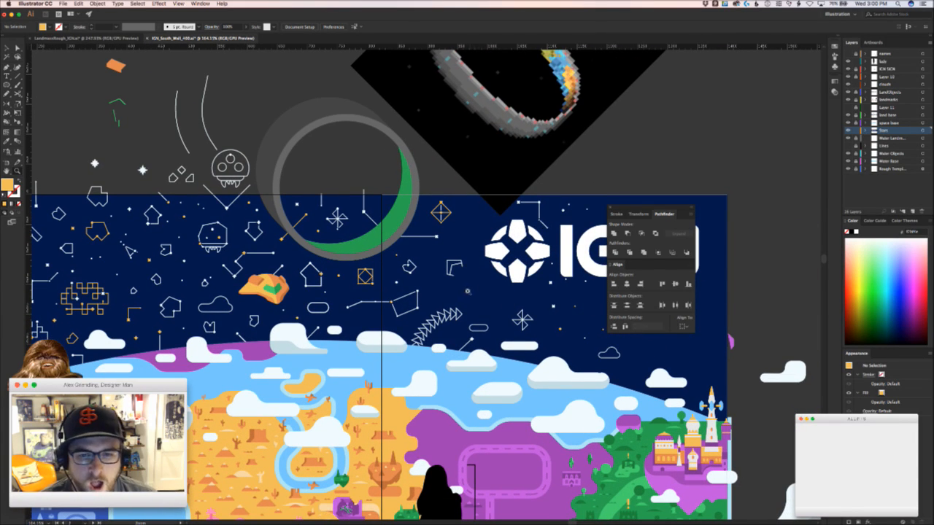
{"action": "left_click_drag", "start_coordinate": [466, 291], "coordinate": [576, 258]}
{"action": "scroll", "coordinate": [425, 261], "scroll_direction": "down", "scroll_amount": 5}
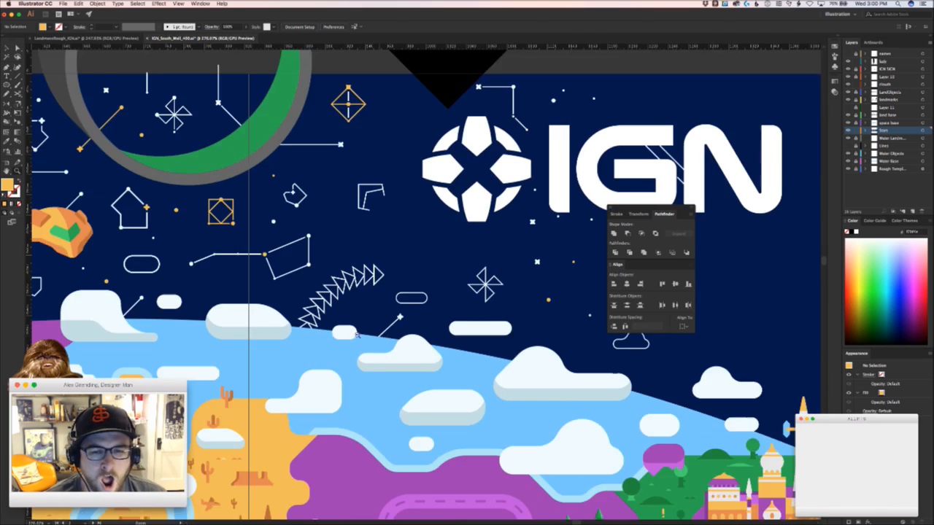
{"action": "scroll", "coordinate": [150, 158], "scroll_direction": "up", "scroll_amount": 8}
{"action": "scroll", "coordinate": [284, 390], "scroll_direction": "left", "scroll_amount": 8}
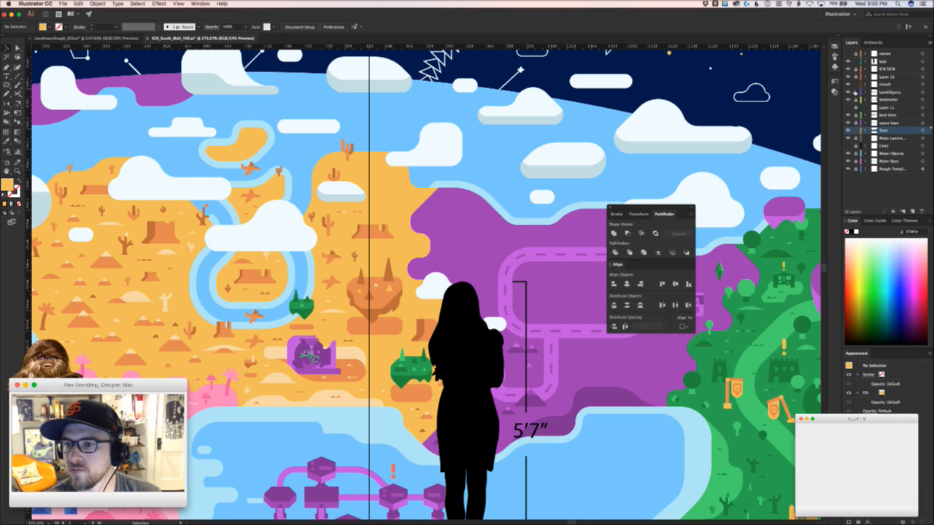
{"action": "right_click", "coordinate": [368, 295]}
{"action": "left_click", "coordinate": [361, 281]}
{"action": "left_click", "coordinate": [364, 281]}
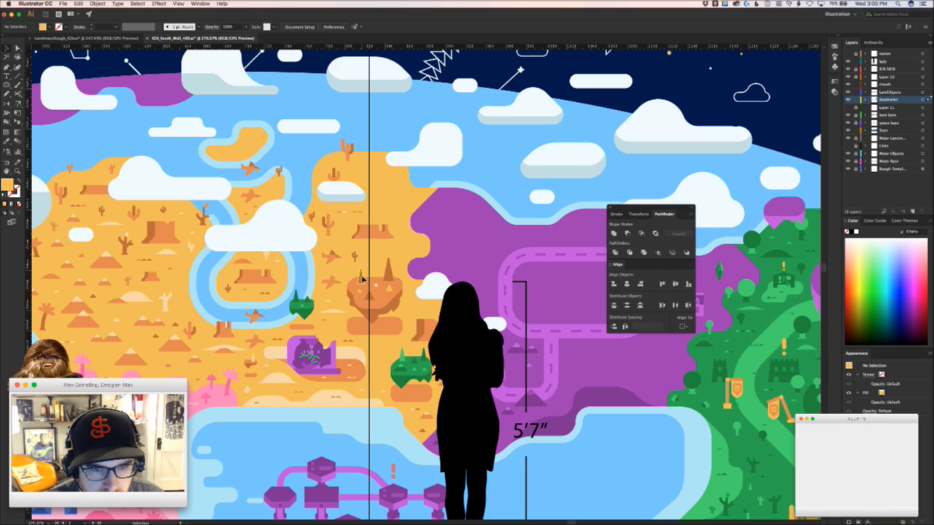
{"action": "left_click_drag", "start_coordinate": [479, 127], "coordinate": [419, 354]}
{"action": "scroll", "coordinate": [501, 346], "scroll_direction": "up", "scroll_amount": 5}
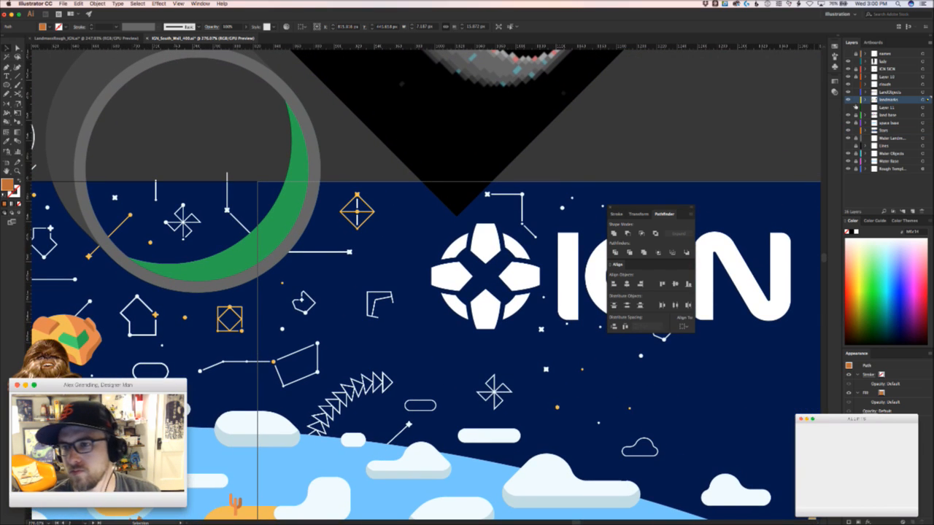
Paste the orange spire into the stars layer, in the sky beside the IGN emblem
{"action": "key", "text": "super+shift+a"}
{"action": "left_click", "coordinate": [902, 130]}
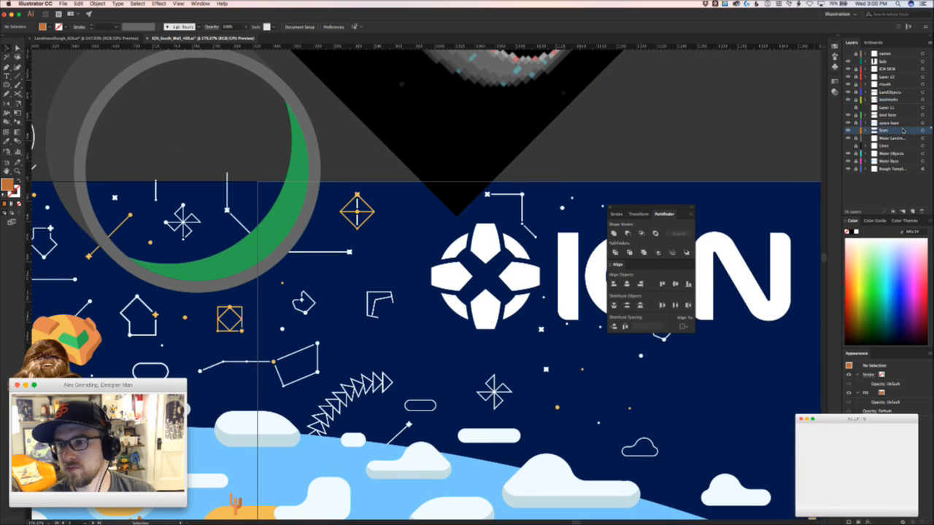
{"action": "key", "text": "super+v"}
{"action": "key", "text": "z"}
{"action": "left_click_drag", "start_coordinate": [389, 299], "coordinate": [434, 277]}
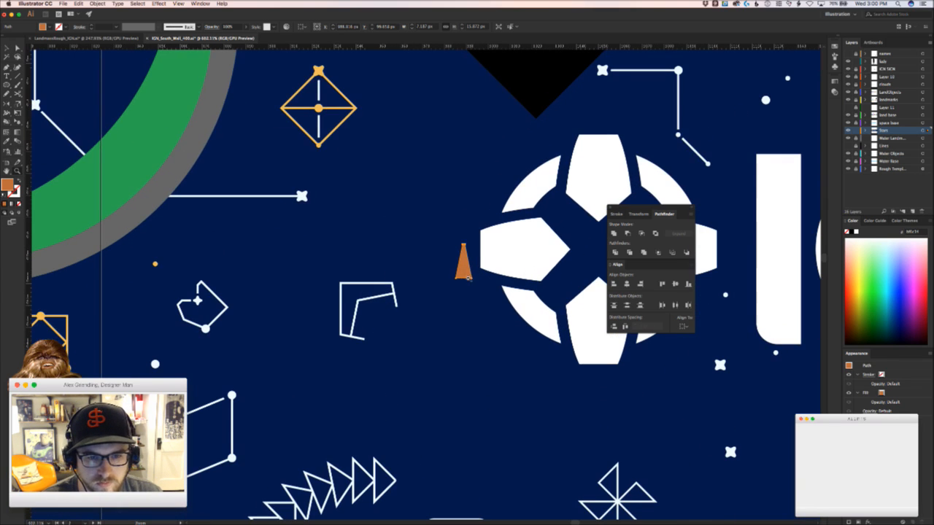
Give the pasted spire the unfilled white stroke style sampled from the nearby angular outline, and deselect it
{"action": "key", "text": "v"}
{"action": "key", "text": "i"}
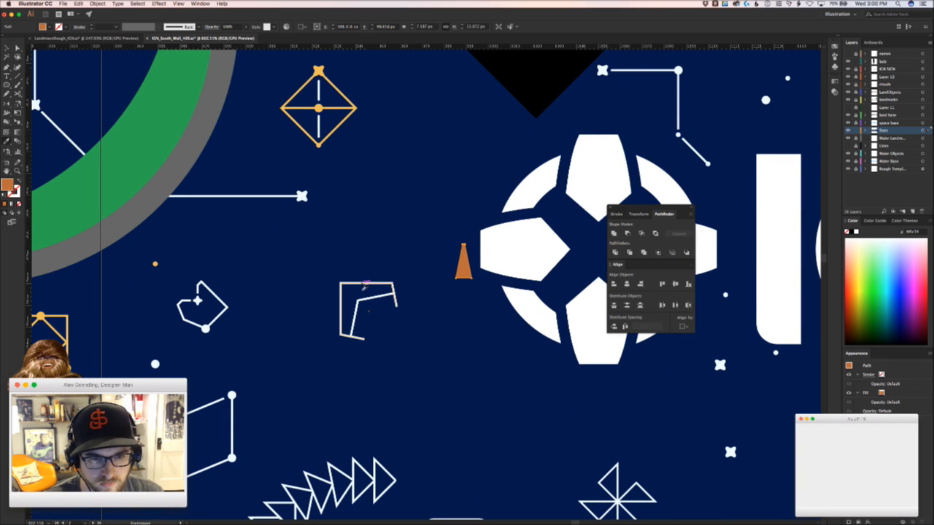
{"action": "left_click", "coordinate": [365, 285]}
{"action": "key", "text": "v"}
{"action": "left_click", "coordinate": [461, 301]}
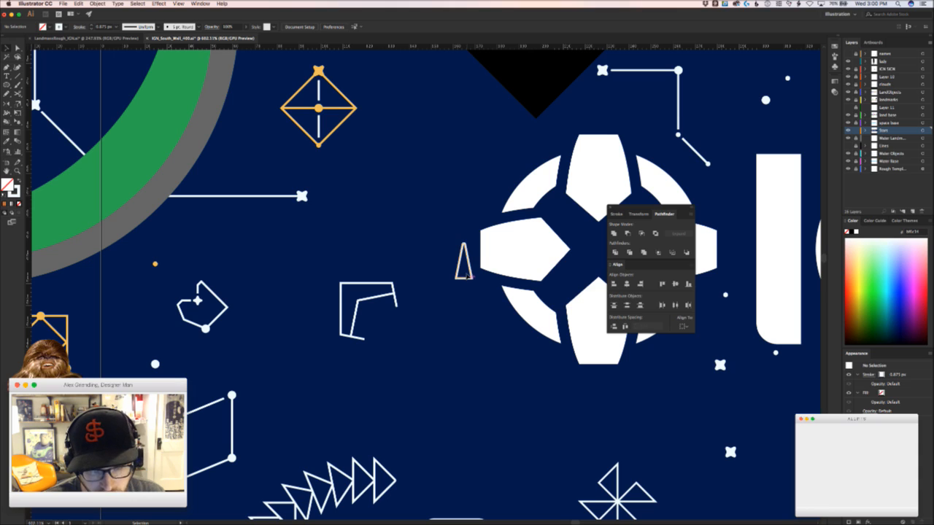
Move the outlined spire down between the angular outline and the IGN emblem, and undo its trial rotation
{"action": "left_click_drag", "start_coordinate": [468, 276], "coordinate": [435, 366]}
{"action": "left_click", "coordinate": [458, 312]}
{"action": "key", "text": "super+z"}
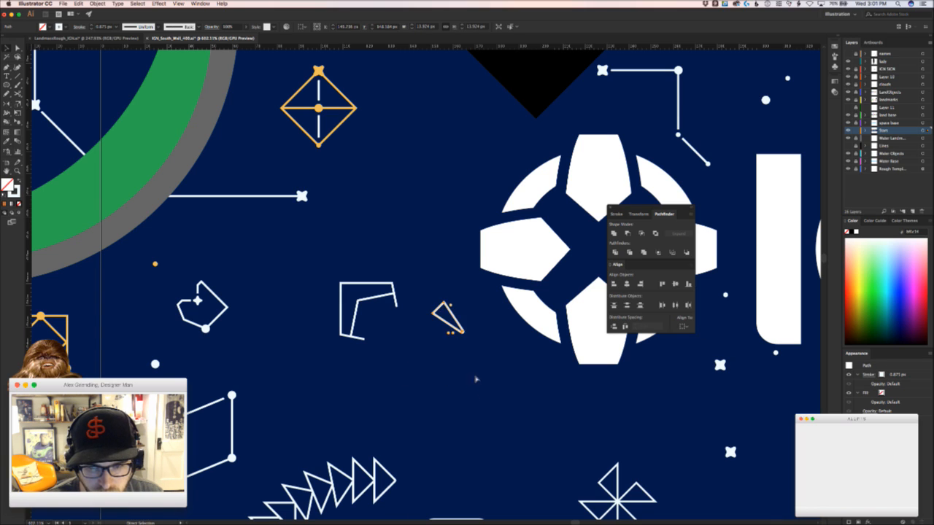
{"action": "key", "text": "super+z"}
Try removing the bottom segment of the spire outline
{"action": "key", "text": "a"}
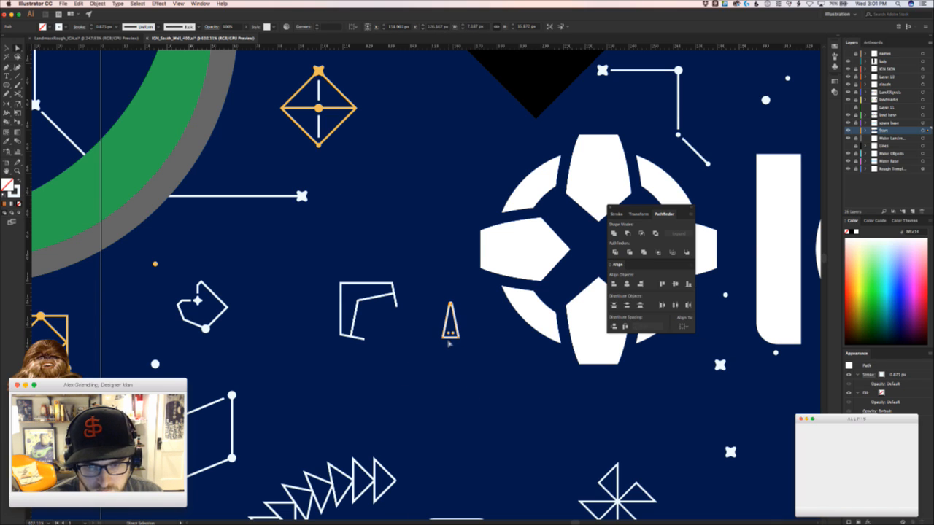
{"action": "key", "text": "v"}
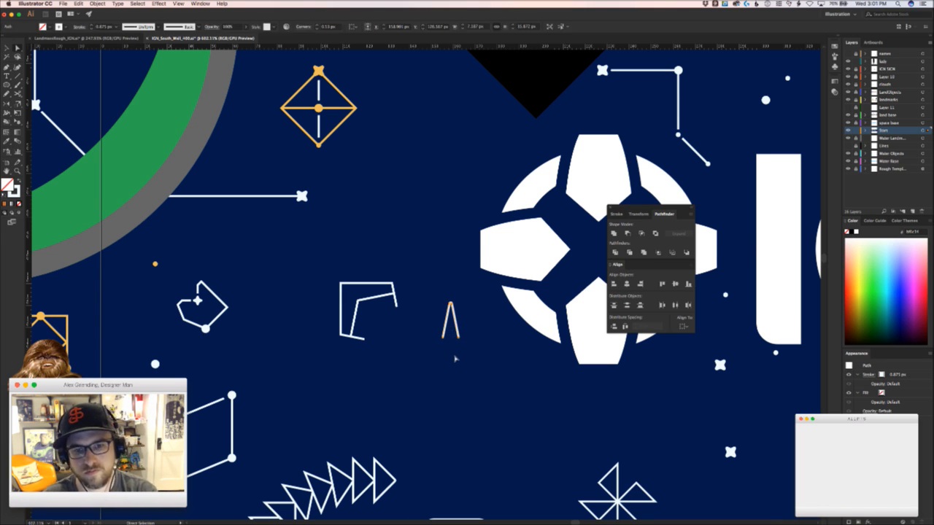
{"action": "key", "text": "a"}
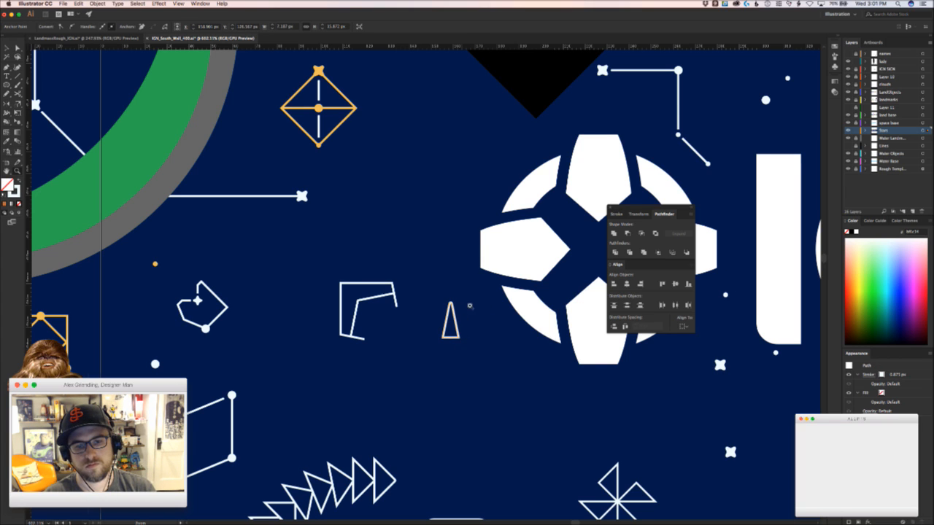
Rotate the spire outline to point diagonally downward, place it below the angular outline, and add a copy beside it
{"action": "left_click", "coordinate": [469, 306], "text": "super"}
{"action": "left_click", "coordinate": [469, 383], "text": "alt+super"}
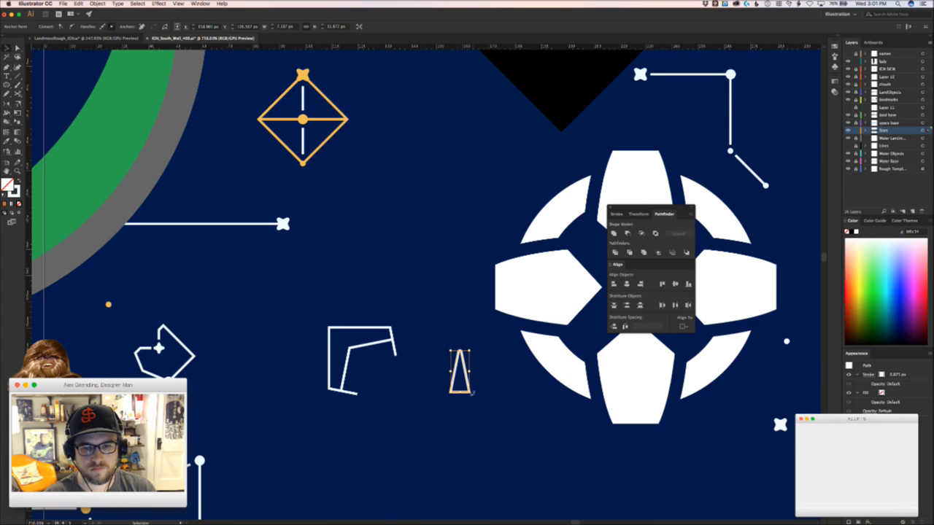
{"action": "left_click_drag", "start_coordinate": [472, 393], "coordinate": [413, 308]}
{"action": "left_click", "coordinate": [393, 362]}
{"action": "left_click", "coordinate": [436, 404]}
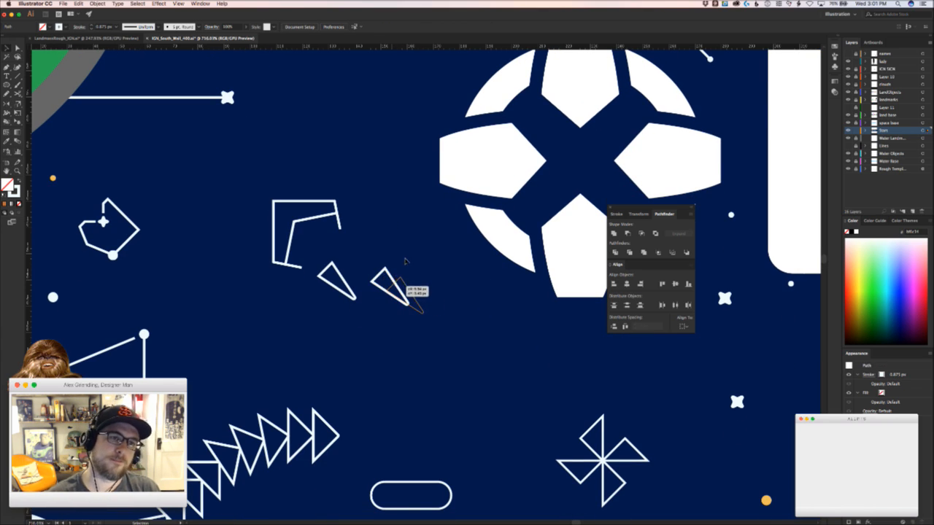
{"action": "left_click", "coordinate": [405, 300]}
Switch to the LandmassRough_IGN document, show its elements, cloud and land layers, and examine the rough wall layout
{"action": "left_click", "coordinate": [105, 38]}
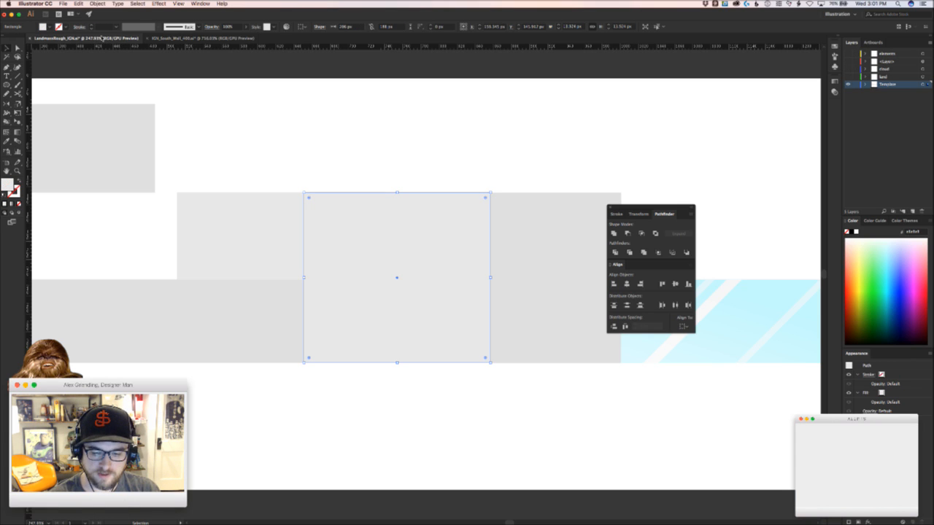
{"action": "left_click_drag", "start_coordinate": [169, 224], "coordinate": [367, 234]}
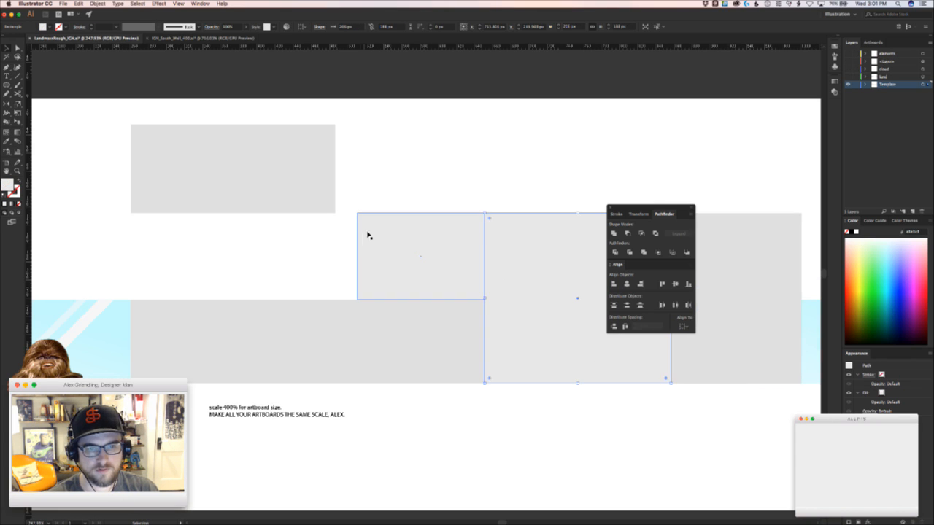
{"action": "left_click", "coordinate": [847, 54]}
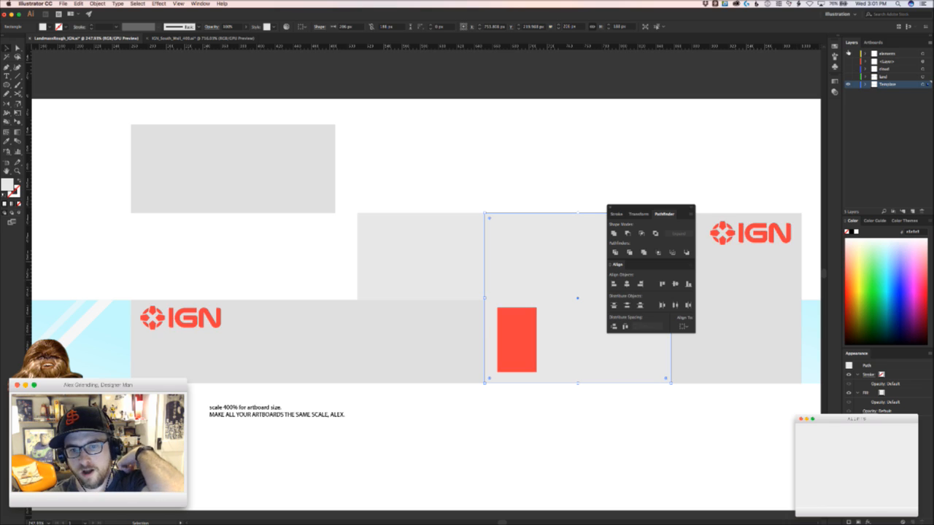
{"action": "left_click", "coordinate": [847, 54]}
{"action": "left_click", "coordinate": [847, 53]}
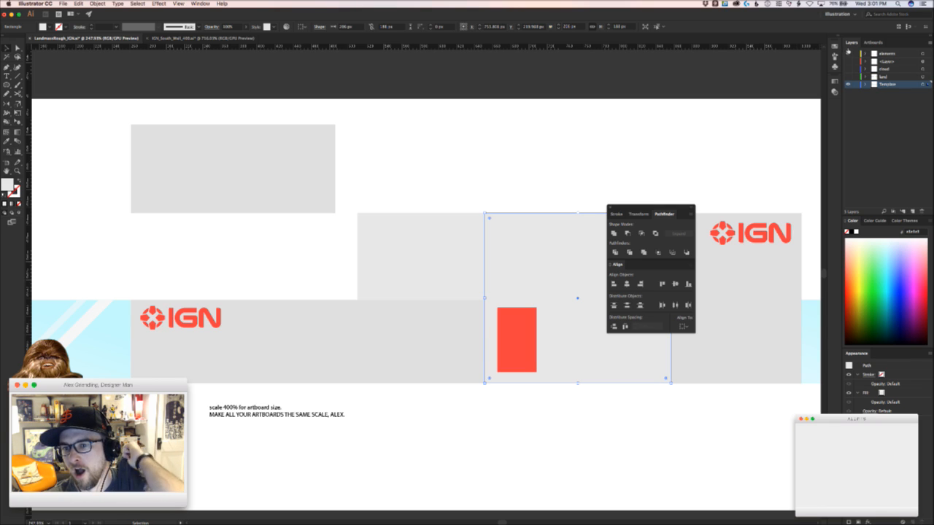
{"action": "left_click", "coordinate": [848, 69]}
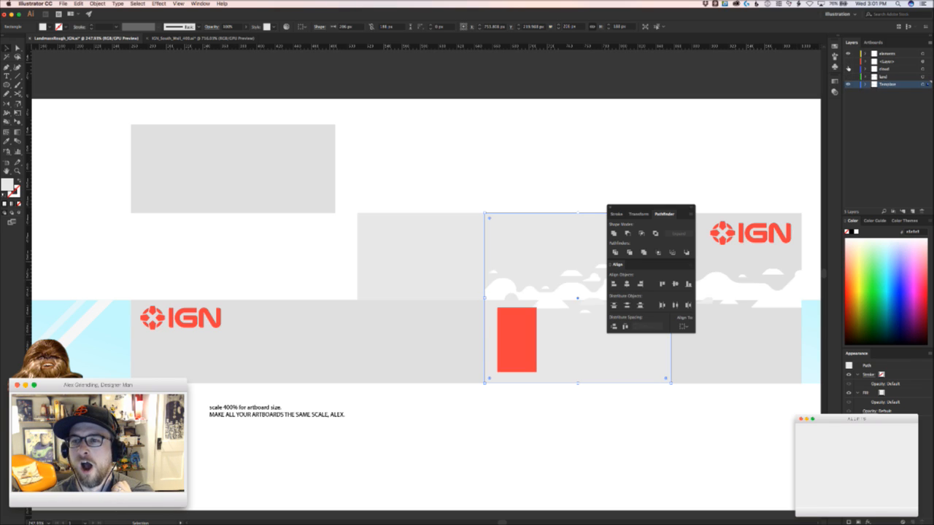
{"action": "left_click", "coordinate": [848, 69]}
{"action": "left_click", "coordinate": [848, 70]}
{"action": "left_click", "coordinate": [848, 75]}
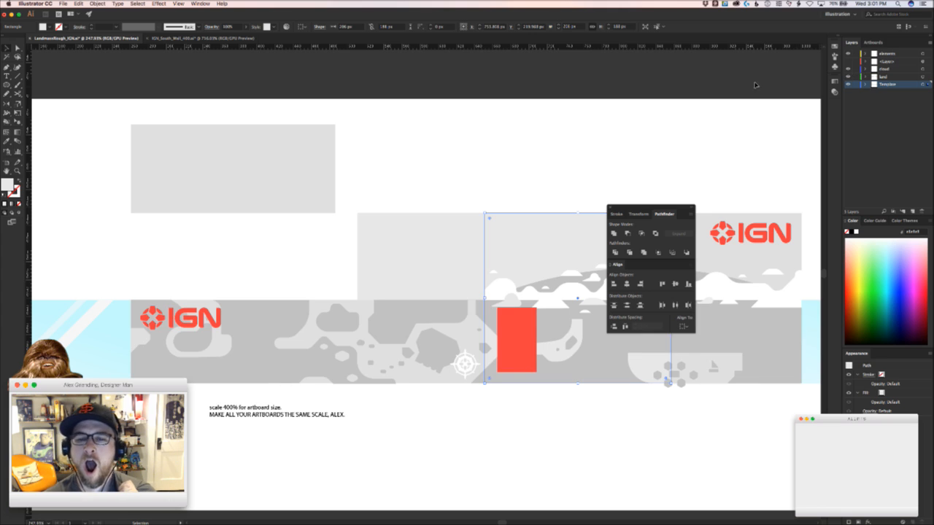
{"action": "left_click", "coordinate": [499, 447]}
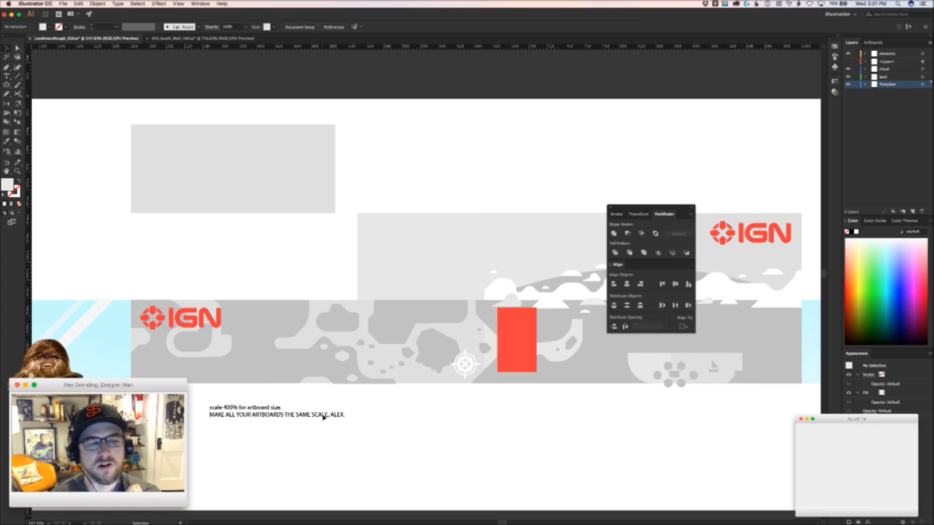
{"action": "scroll", "coordinate": [323, 417], "scroll_direction": "right", "scroll_amount": 5}
{"action": "scroll", "coordinate": [324, 417], "scroll_direction": "right", "scroll_amount": 5}
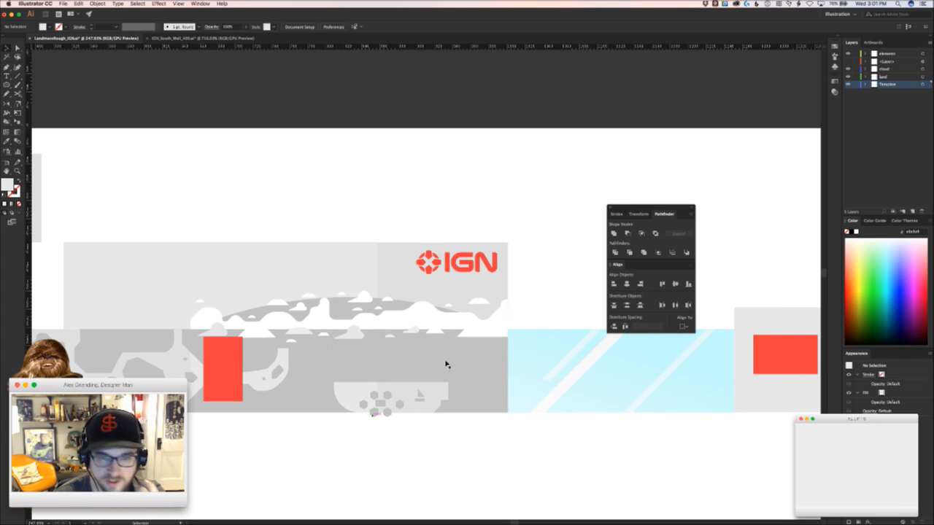
Look over the rough wall layout and switch to the IGN South Wall document
{"action": "scroll", "coordinate": [335, 431], "scroll_direction": "right", "scroll_amount": 15}
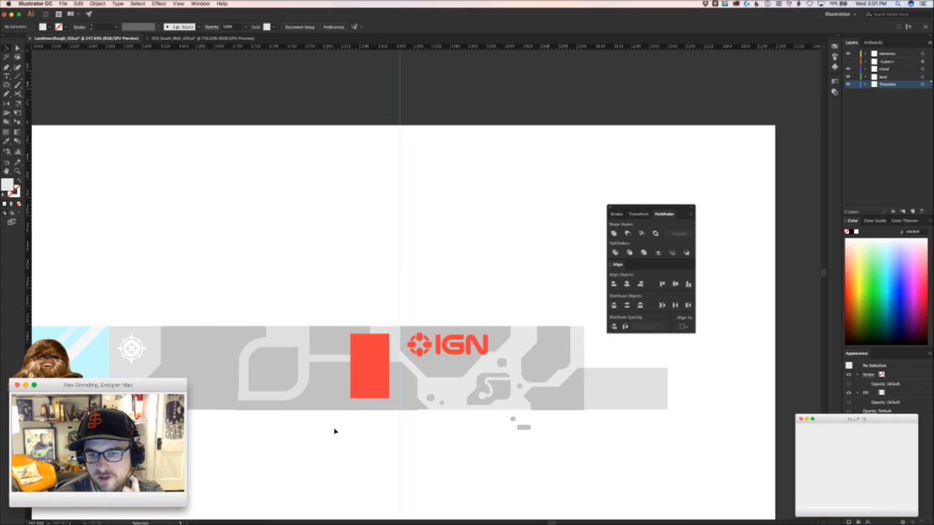
{"action": "scroll", "coordinate": [334, 431], "scroll_direction": "left", "scroll_amount": 1}
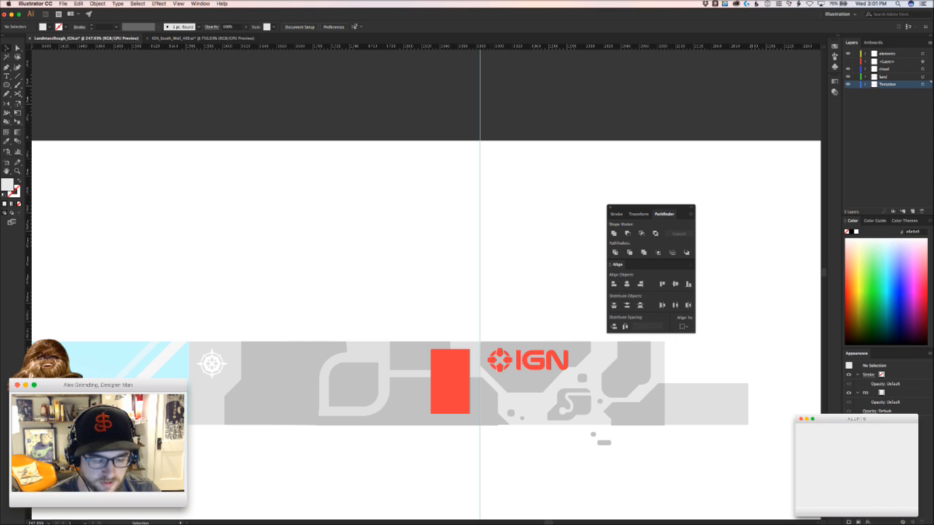
{"action": "left_click", "coordinate": [207, 38]}
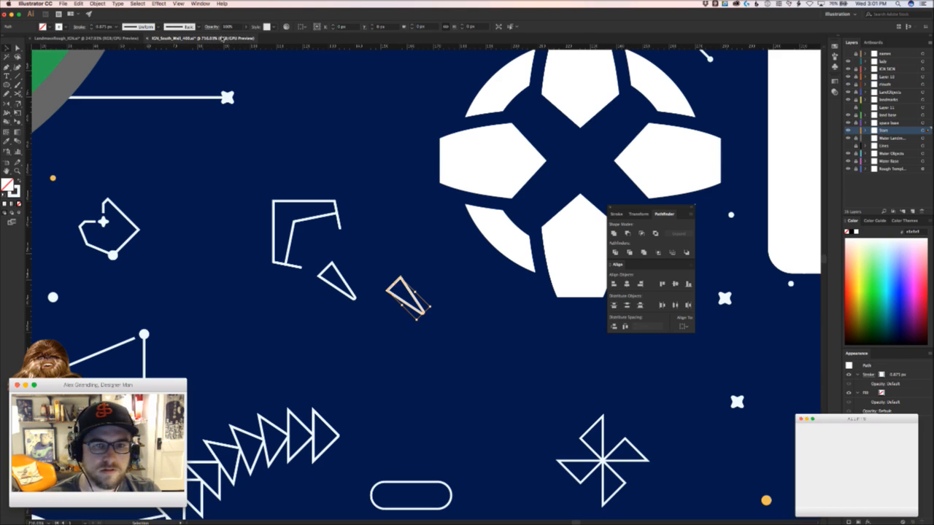
Move the upper of the two narrow triangles up and left against the inside of the bracket-shaped outline
{"action": "scroll", "coordinate": [467, 306], "scroll_direction": "up", "scroll_amount": 2}
{"action": "scroll", "coordinate": [467, 307], "scroll_direction": "left", "scroll_amount": 2}
{"action": "left_click", "coordinate": [485, 344]}
{"action": "key", "text": "z"}
{"action": "mouse_move", "coordinate": [486, 351]}
{"action": "left_mouse_down"}
{"action": "mouse_move", "coordinate": [416, 337]}
{"action": "mouse_move", "coordinate": [481, 335]}
{"action": "left_mouse_up"}
{"action": "key", "text": "v"}
{"action": "left_click_drag", "start_coordinate": [402, 327], "coordinate": [384, 294]}
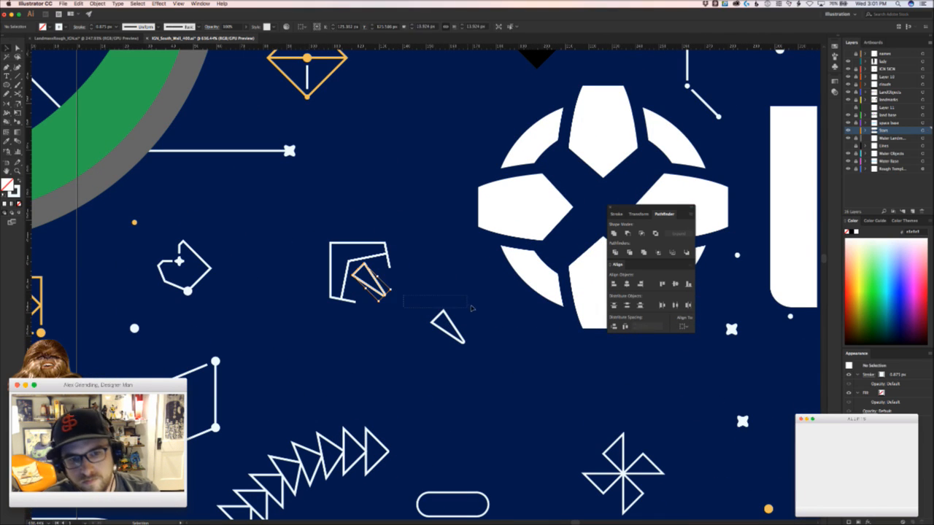
Reposition the two narrow triangles so they trail diagonally down and right from the bracket-shaped outline
{"action": "left_click_drag", "start_coordinate": [473, 309], "coordinate": [437, 328]}
{"action": "key", "text": "Delete"}
{"action": "left_click_drag", "start_coordinate": [385, 295], "coordinate": [379, 271]}
{"action": "key", "text": "super+z"}
{"action": "left_click", "coordinate": [446, 351]}
{"action": "left_click_drag", "start_coordinate": [338, 228], "coordinate": [423, 315]}
{"action": "left_click", "coordinate": [466, 338]}
{"action": "scroll", "coordinate": [467, 338], "scroll_direction": "down", "scroll_amount": 5}
{"action": "scroll", "coordinate": [436, 324], "scroll_direction": "up", "scroll_amount": 5}
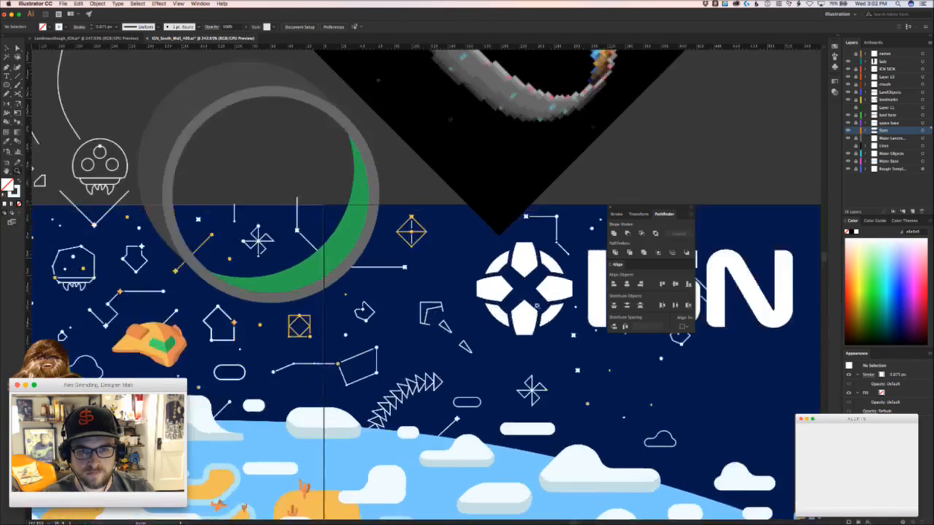
{"action": "scroll", "coordinate": [463, 340], "scroll_direction": "up", "scroll_amount": 4}
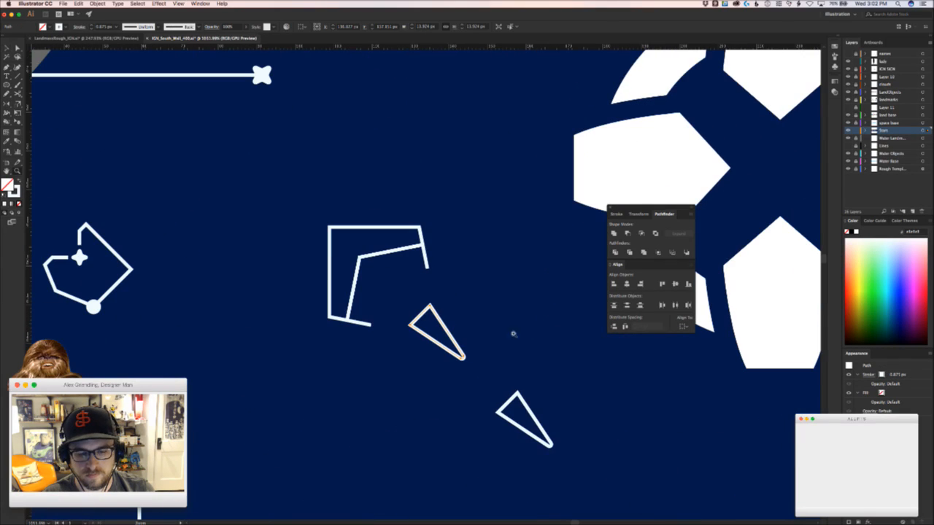
{"action": "left_click_drag", "start_coordinate": [458, 340], "coordinate": [465, 346]}
Copy the four-point star from the heart-shaped constellation onto the short edge of the upper triangle
{"action": "scroll", "coordinate": [438, 328], "scroll_direction": "down", "scroll_amount": 3}
{"action": "scroll", "coordinate": [437, 328], "scroll_direction": "right", "scroll_amount": 5}
{"action": "scroll", "coordinate": [445, 327], "scroll_direction": "down", "scroll_amount": 5}
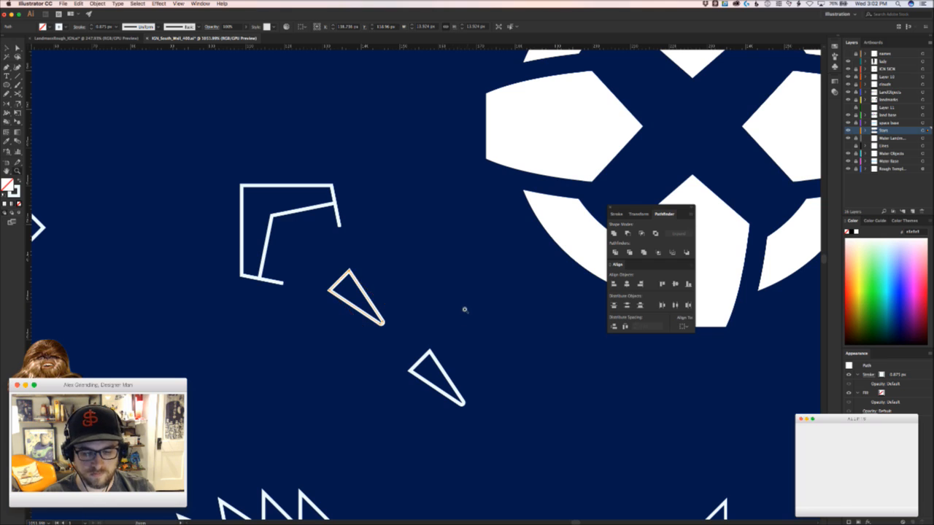
{"action": "scroll", "coordinate": [197, 252], "scroll_direction": "up", "scroll_amount": 1}
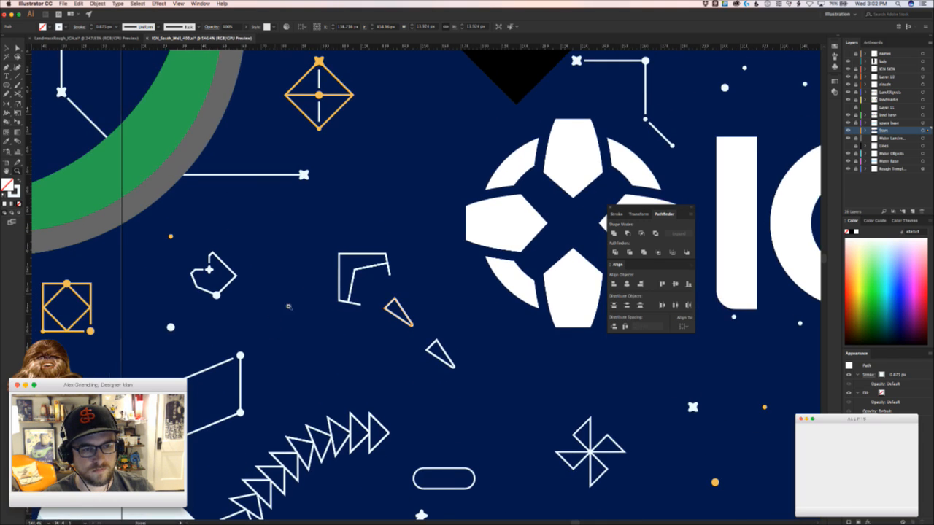
{"action": "scroll", "coordinate": [177, 249], "scroll_direction": "up", "scroll_amount": 3}
{"action": "left_click_drag", "start_coordinate": [164, 248], "coordinate": [448, 302]}
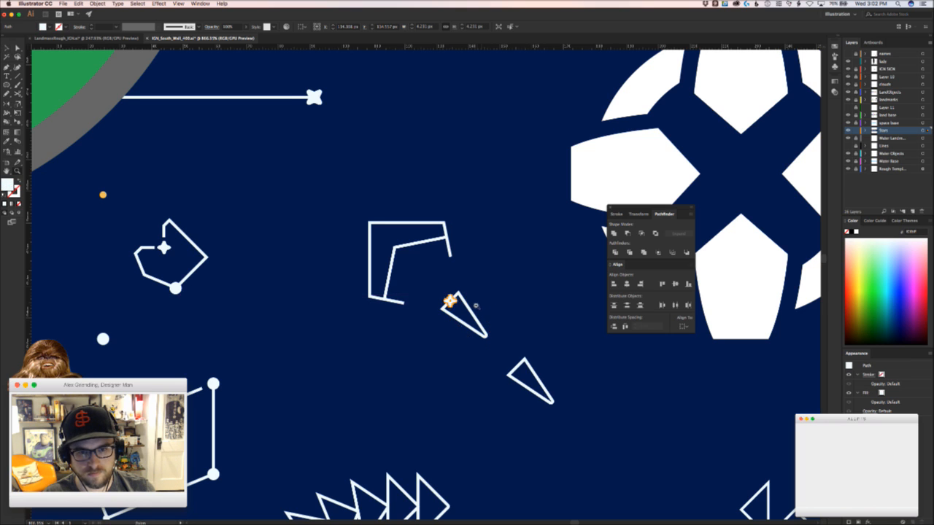
Try to delete the upper triangle's short edge that runs beneath the star
{"action": "scroll", "coordinate": [460, 302], "scroll_direction": "up", "scroll_amount": 5}
{"action": "left_click", "coordinate": [414, 282]}
{"action": "left_click", "coordinate": [414, 282]}
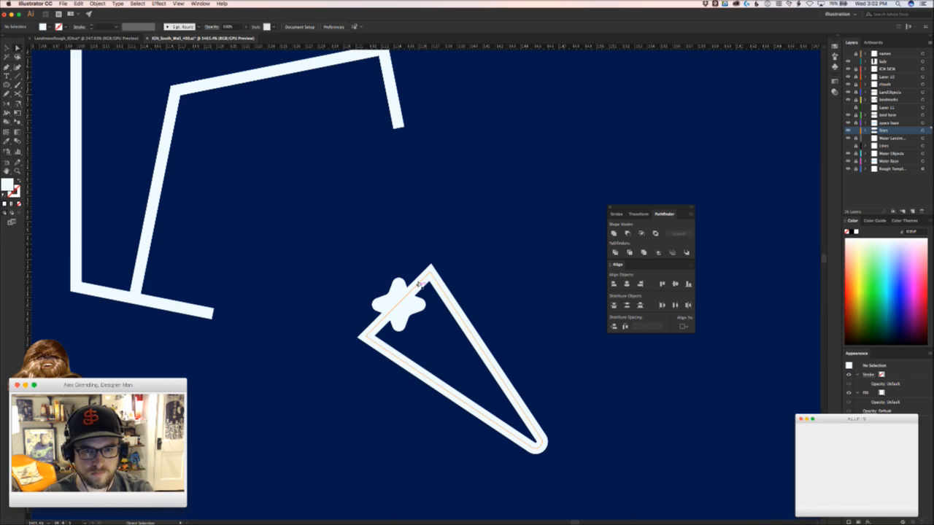
{"action": "key", "text": "Delete"}
{"action": "scroll", "coordinate": [467, 271], "scroll_direction": "down", "scroll_amount": 3}
{"action": "scroll", "coordinate": [337, 290], "scroll_direction": "down", "scroll_amount": 5}
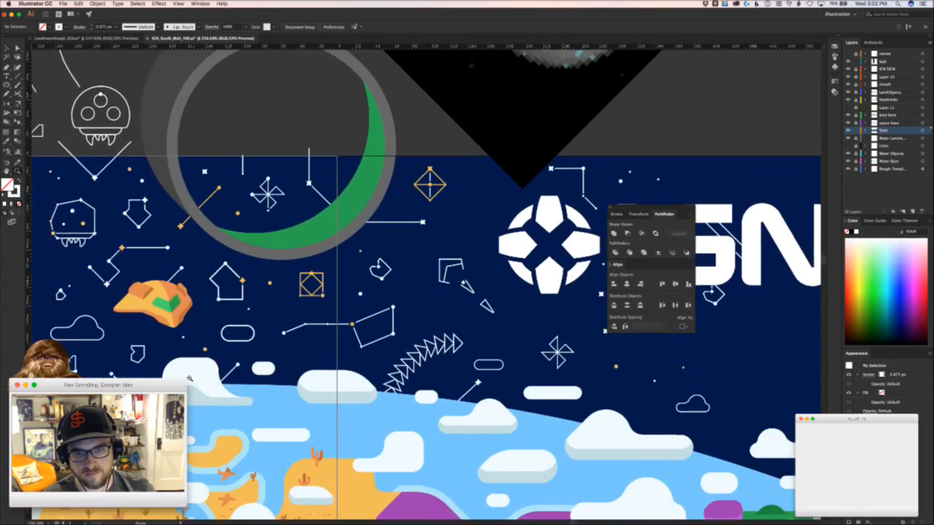
{"action": "scroll", "coordinate": [452, 285], "scroll_direction": "up", "scroll_amount": 4}
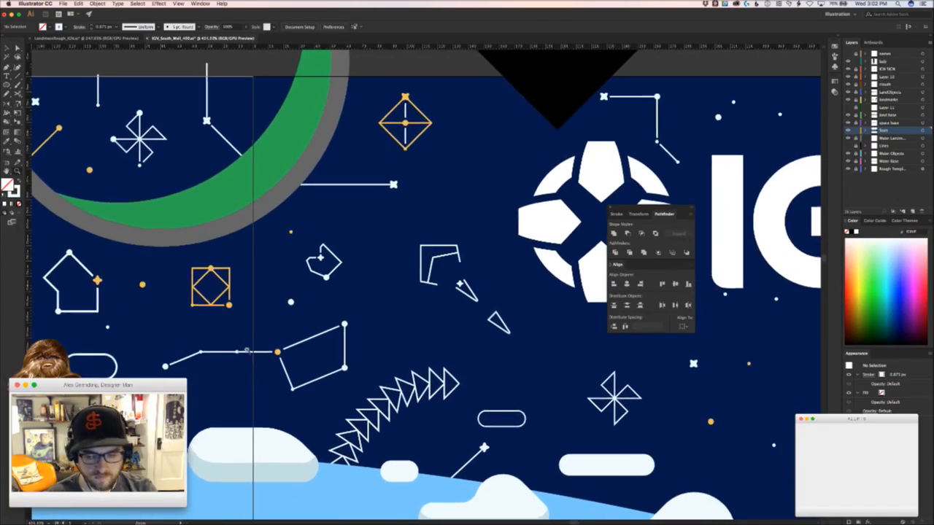
{"action": "scroll", "coordinate": [287, 328], "scroll_direction": "up", "scroll_amount": 6}
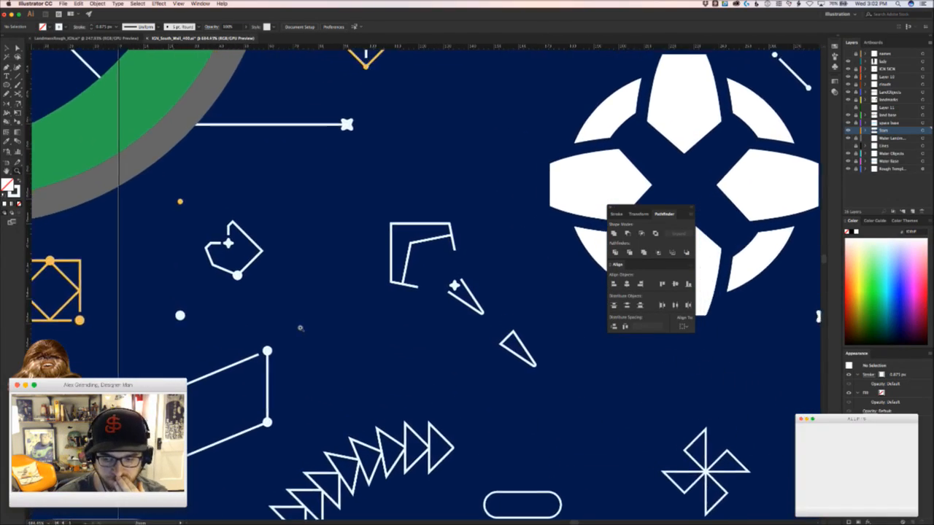
{"action": "scroll", "coordinate": [490, 279], "scroll_direction": "up", "scroll_amount": 3}
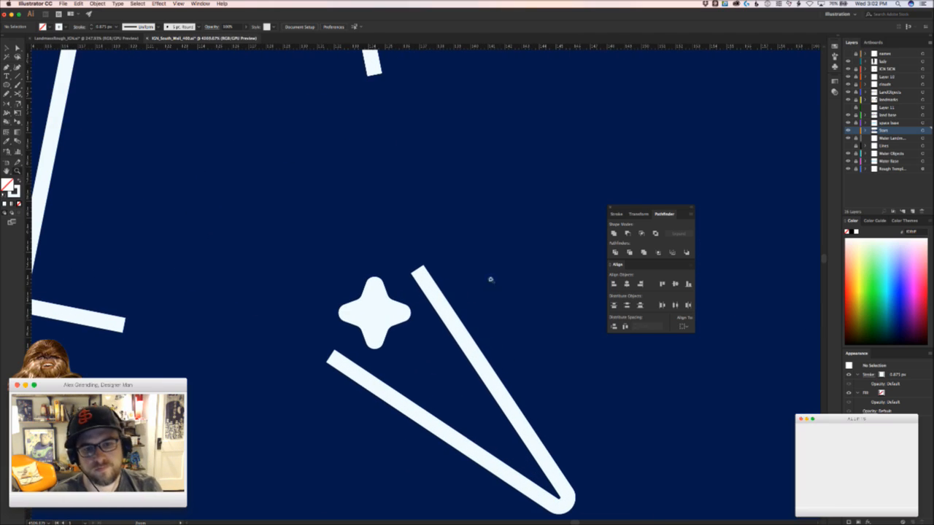
{"action": "key", "text": "super+z"}
Remove the upper triangle's short edge behind the star so the star sits alone in the opening
{"action": "key", "text": "v"}
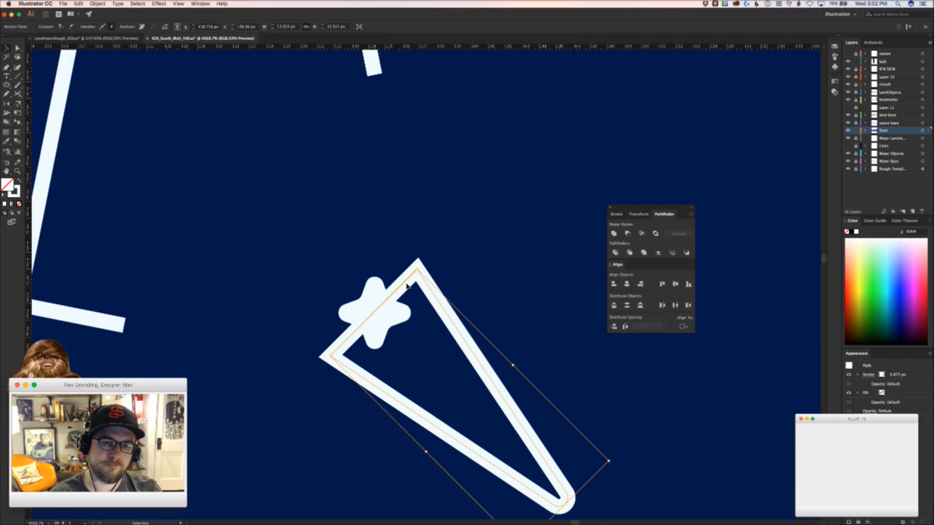
{"action": "key", "text": "a"}
{"action": "left_click", "coordinate": [403, 258]}
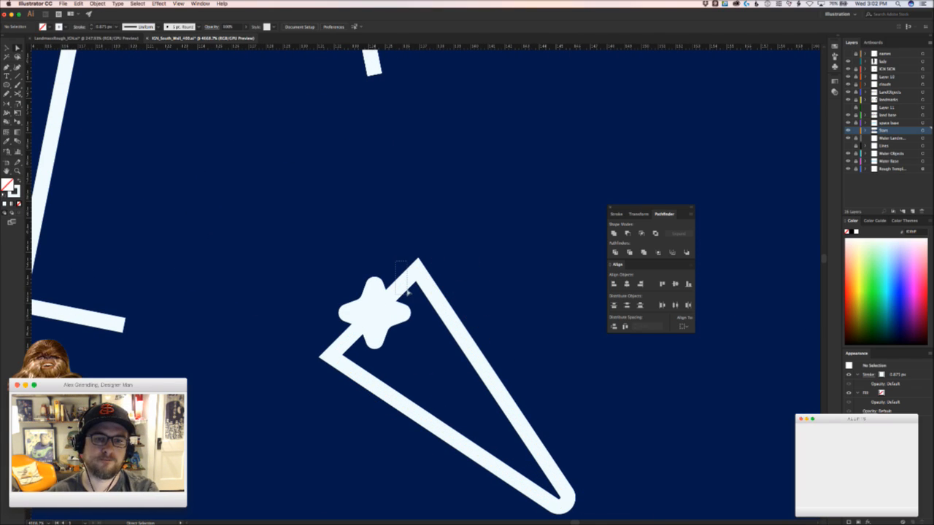
{"action": "left_click_drag", "start_coordinate": [407, 293], "coordinate": [409, 296]}
{"action": "key", "text": "Delete"}
{"action": "left_click", "coordinate": [516, 299]}
Copy the round dot from the heart-shaped constellation onto the top corner of the lower triangle and select that triangle's path
{"action": "left_click_drag", "start_coordinate": [547, 358], "coordinate": [412, 383]}
{"action": "left_click_drag", "start_coordinate": [511, 429], "coordinate": [254, 280]}
{"action": "left_click_drag", "start_coordinate": [366, 288], "coordinate": [428, 267]}
{"action": "left_click_drag", "start_coordinate": [436, 299], "coordinate": [286, 321]}
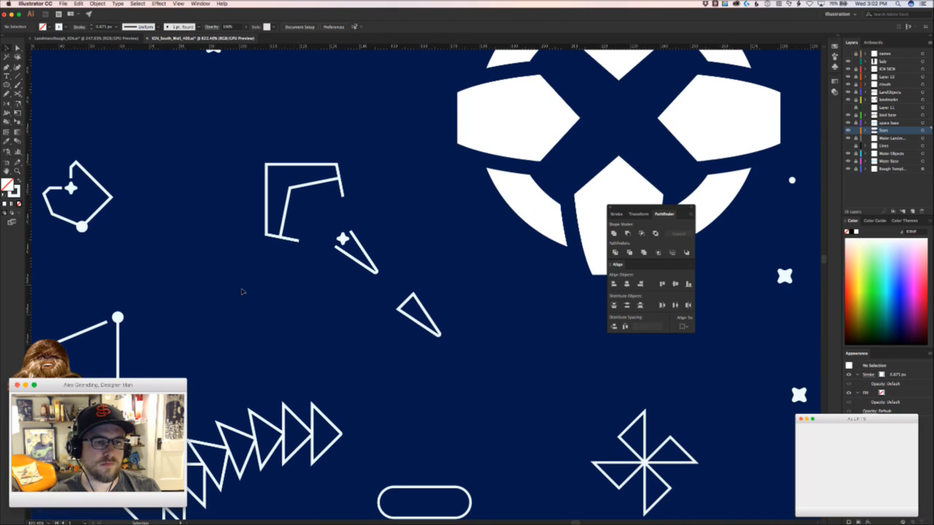
{"action": "left_click_drag", "start_coordinate": [82, 226], "coordinate": [519, 290]}
{"action": "key", "text": "a"}
{"action": "left_click", "coordinate": [439, 339]}
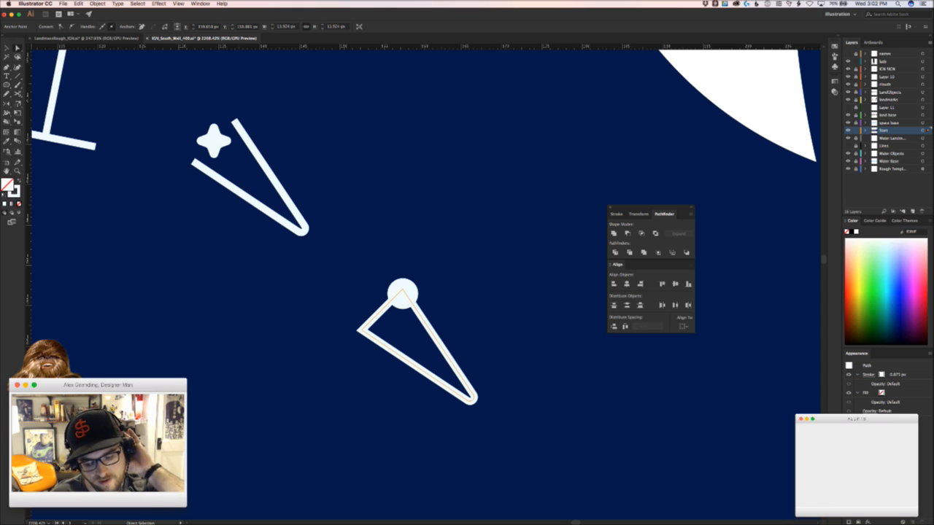
Switch to the rough landmass layout and examine the full length of the wall, including the IGN logos, windows and red panels
{"action": "left_click", "coordinate": [80, 38]}
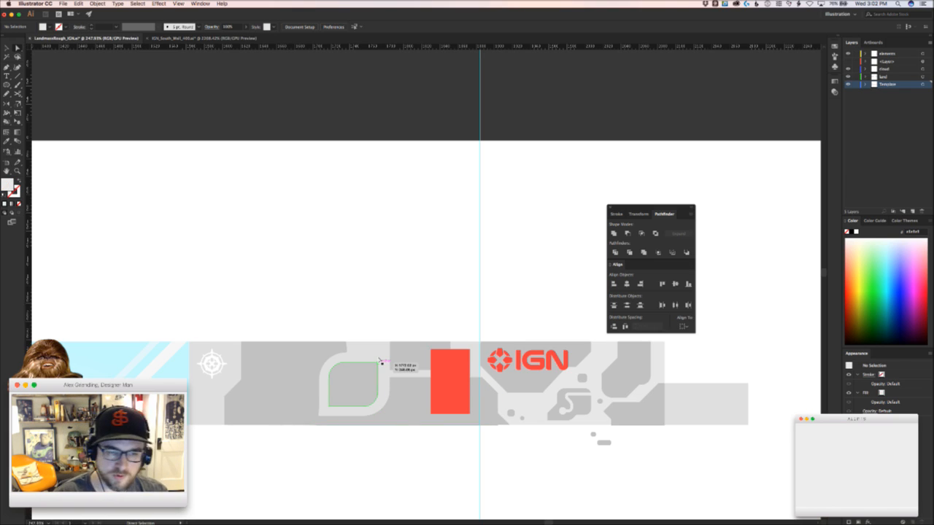
{"action": "scroll", "coordinate": [379, 360], "scroll_direction": "right", "scroll_amount": 10}
{"action": "scroll", "coordinate": [380, 360], "scroll_direction": "left", "scroll_amount": 8}
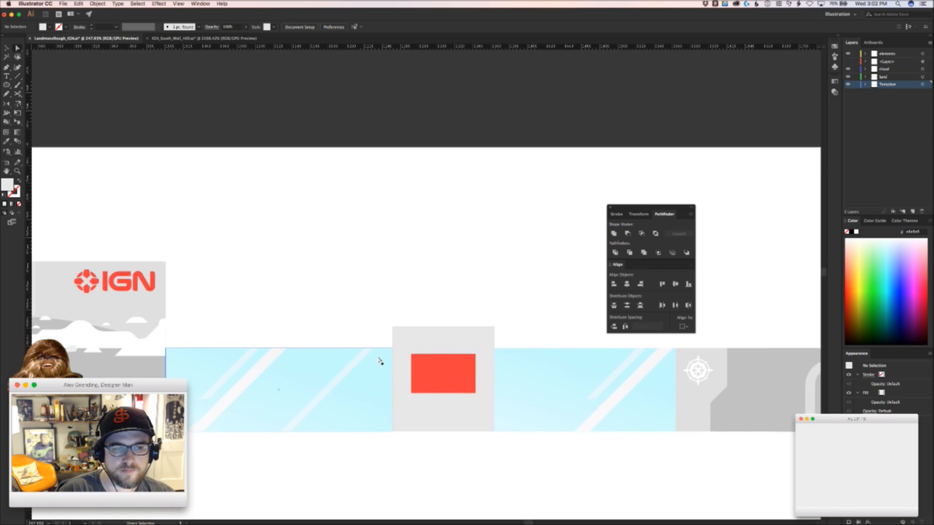
{"action": "scroll", "coordinate": [380, 360], "scroll_direction": "left", "scroll_amount": 10}
{"action": "scroll", "coordinate": [380, 361], "scroll_direction": "right", "scroll_amount": 8}
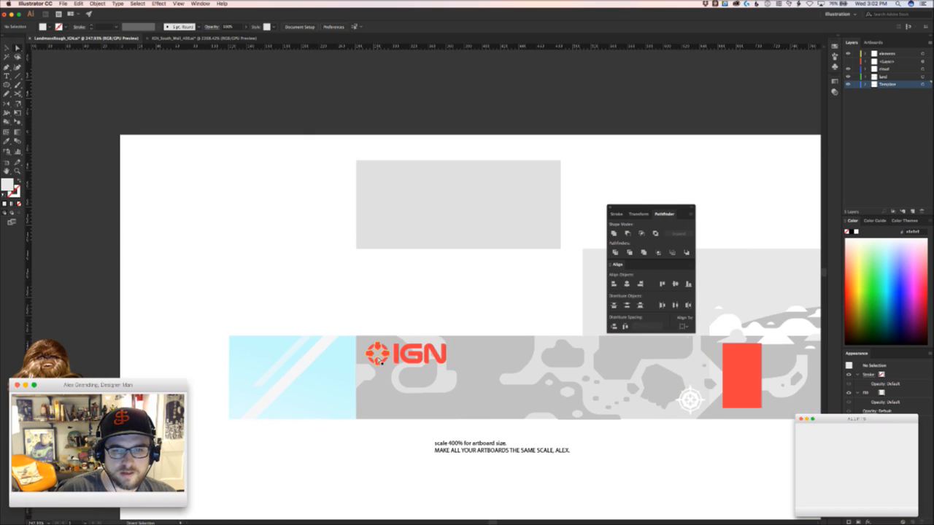
{"action": "scroll", "coordinate": [380, 362], "scroll_direction": "right", "scroll_amount": 10}
{"action": "scroll", "coordinate": [381, 361], "scroll_direction": "left", "scroll_amount": 2}
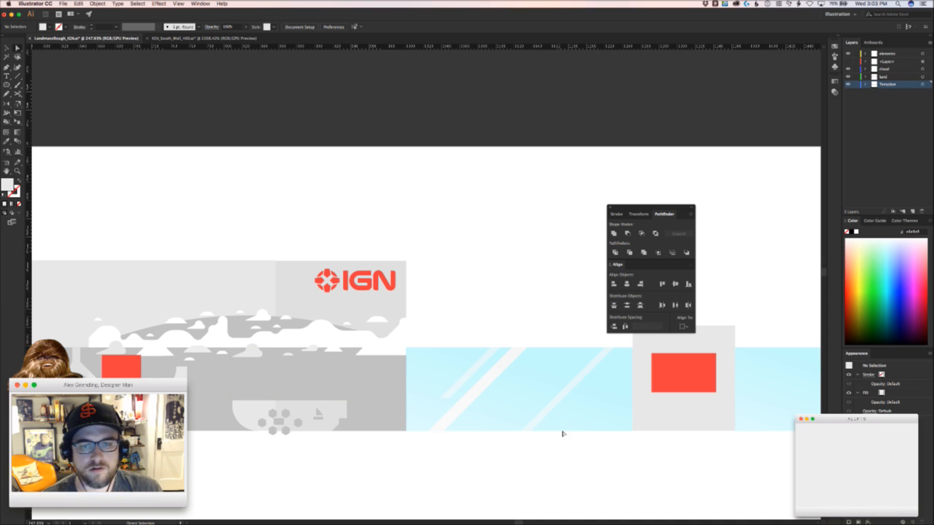
{"action": "scroll", "coordinate": [666, 423], "scroll_direction": "left", "scroll_amount": 10}
{"action": "scroll", "coordinate": [666, 423], "scroll_direction": "up", "scroll_amount": 1}
{"action": "scroll", "coordinate": [666, 423], "scroll_direction": "left", "scroll_amount": 3}
{"action": "scroll", "coordinate": [666, 423], "scroll_direction": "down", "scroll_amount": 1}
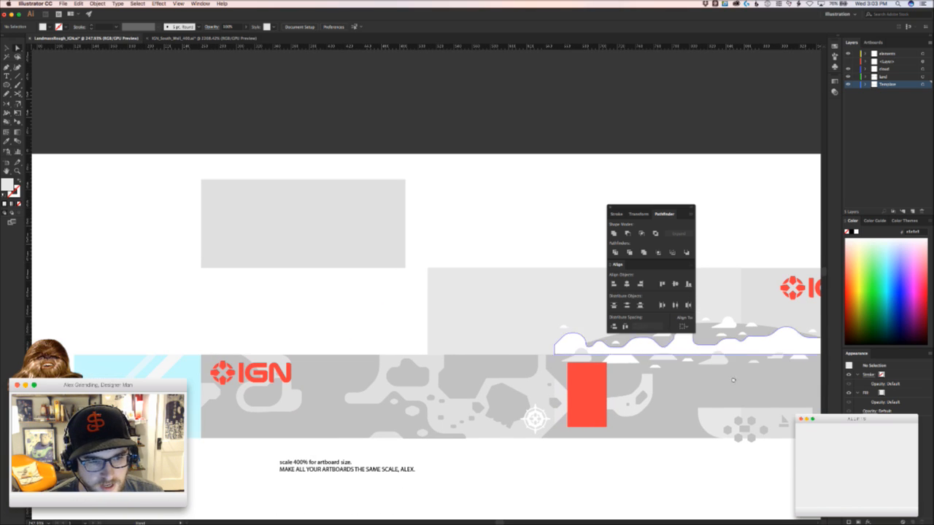
{"action": "scroll", "coordinate": [120, 342], "scroll_direction": "right", "scroll_amount": 7}
{"action": "scroll", "coordinate": [120, 341], "scroll_direction": "down", "scroll_amount": 2}
{"action": "scroll", "coordinate": [120, 341], "scroll_direction": "right", "scroll_amount": 8}
{"action": "scroll", "coordinate": [121, 341], "scroll_direction": "down", "scroll_amount": 1}
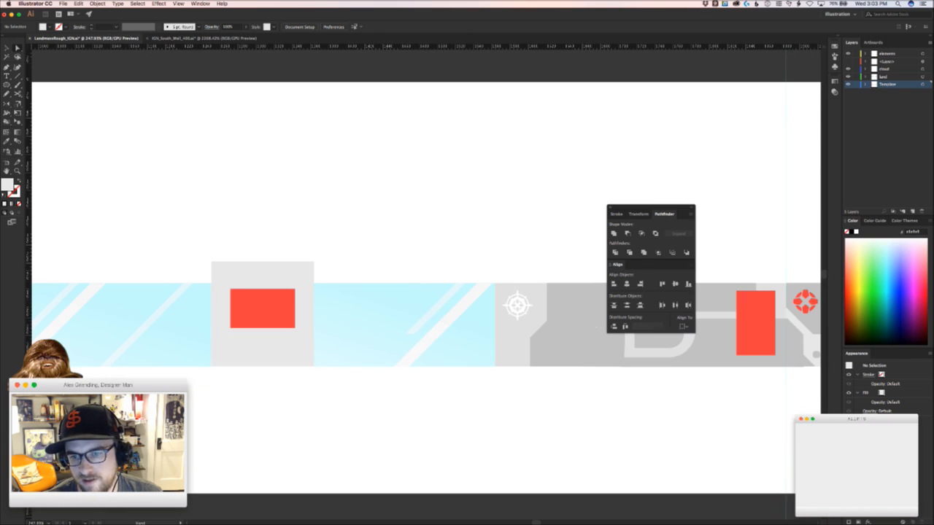
{"action": "scroll", "coordinate": [316, 429], "scroll_direction": "right", "scroll_amount": 1}
{"action": "scroll", "coordinate": [586, 418], "scroll_direction": "left", "scroll_amount": 3}
{"action": "scroll", "coordinate": [587, 418], "scroll_direction": "up", "scroll_amount": 1}
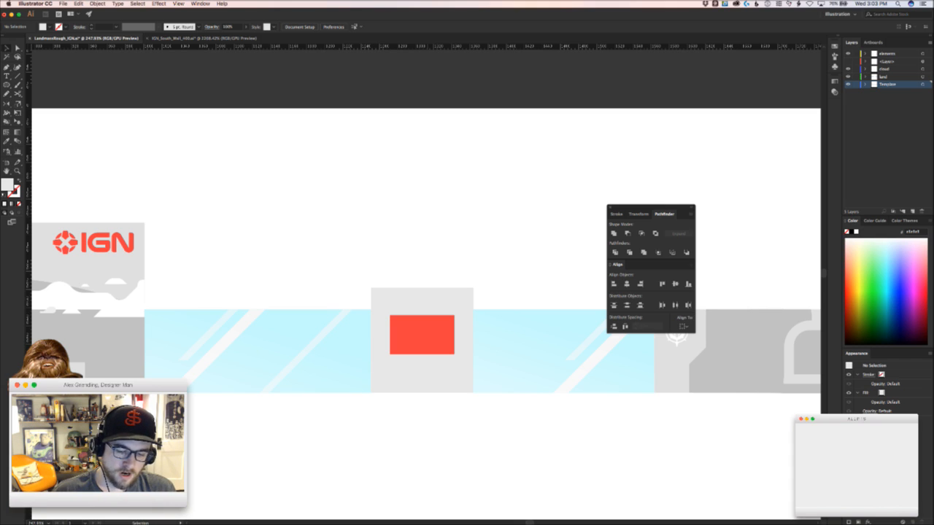
Return to the IGN South Wall document and deselect the lower triangle
{"action": "key", "text": "super+Tab"}
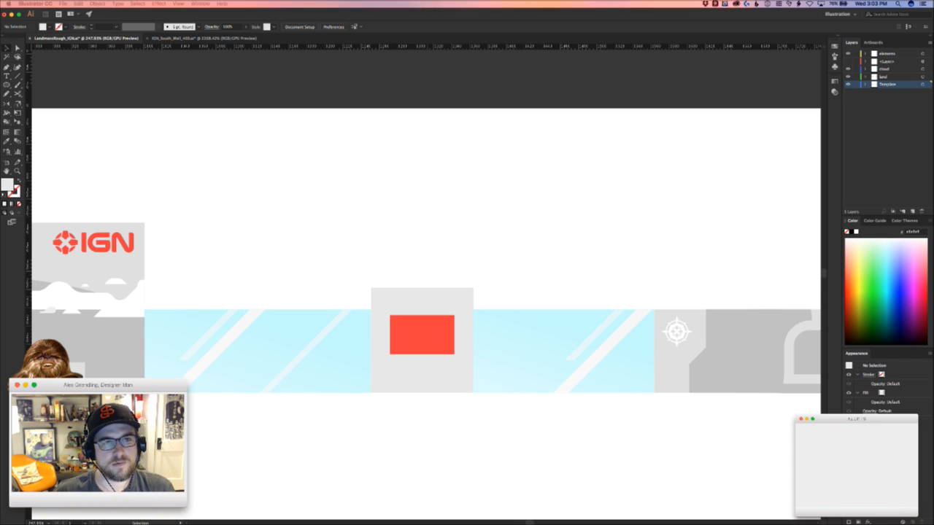
{"action": "left_click", "coordinate": [195, 40]}
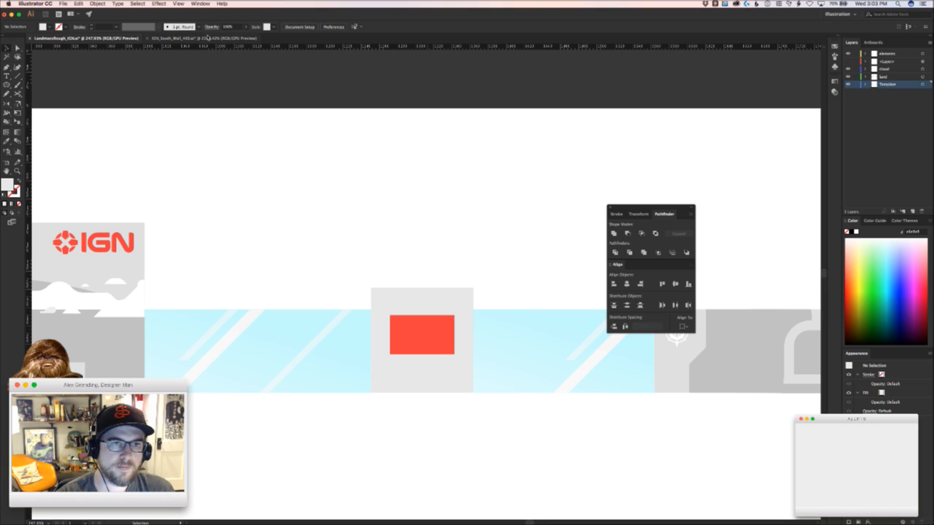
{"action": "left_click", "coordinate": [206, 38]}
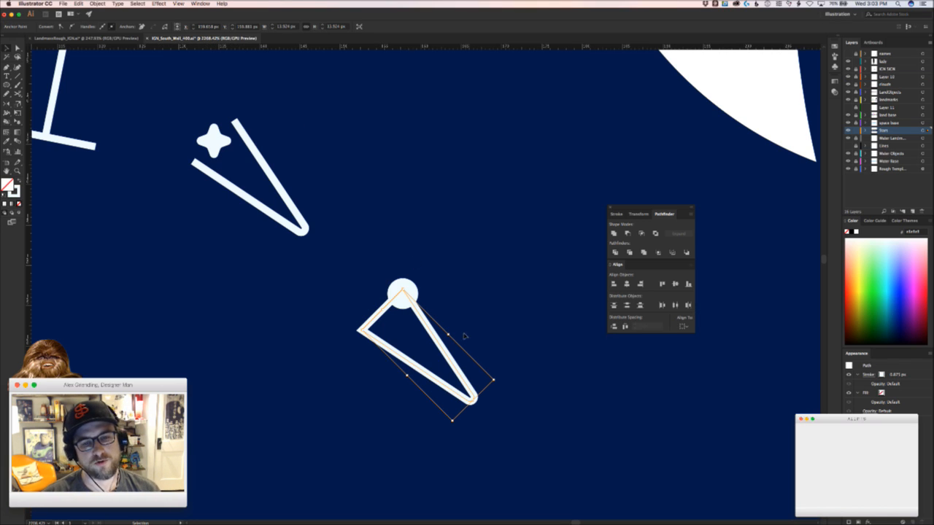
{"action": "left_click", "coordinate": [469, 307]}
Move both paths of the bracket-shaped outline slightly up and left, away from the star and the triangles
{"action": "scroll", "coordinate": [469, 307], "scroll_direction": "down", "scroll_amount": 10}
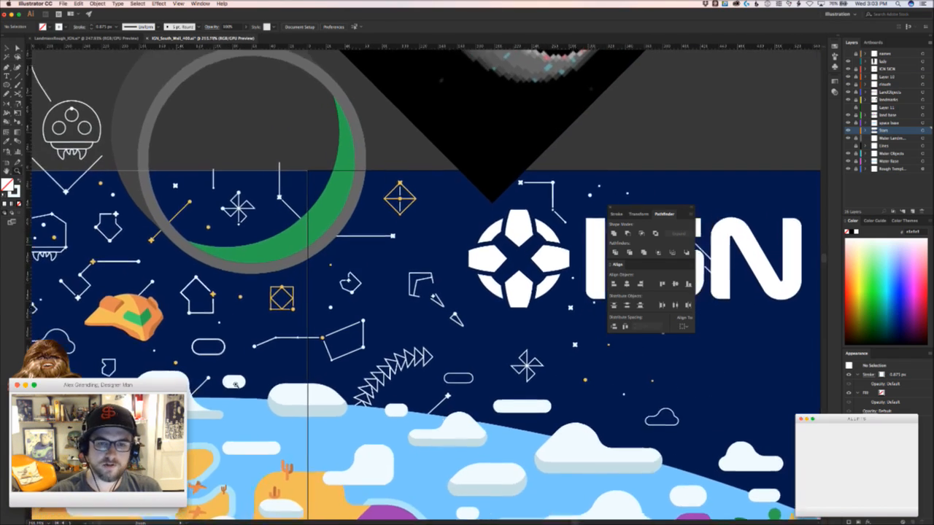
{"action": "scroll", "coordinate": [452, 320], "scroll_direction": "up", "scroll_amount": 8}
{"action": "scroll", "coordinate": [276, 371], "scroll_direction": "down", "scroll_amount": 7}
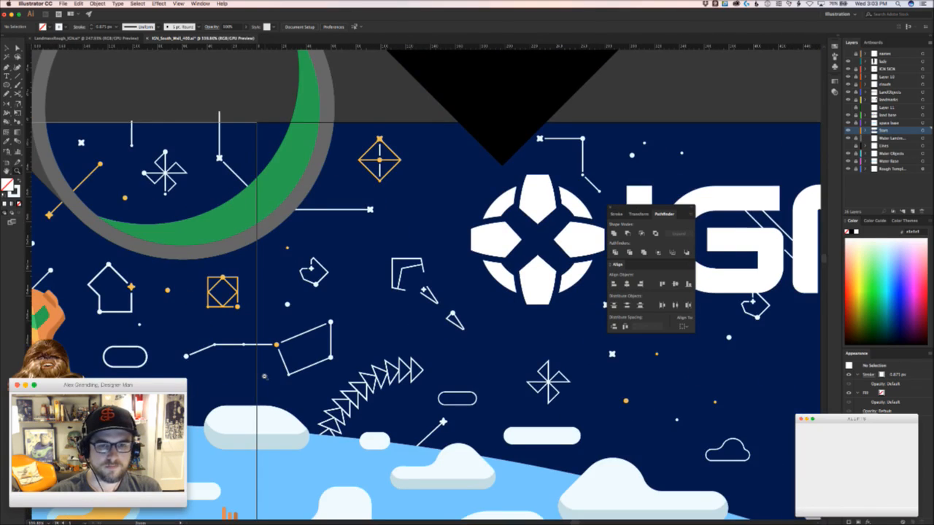
{"action": "scroll", "coordinate": [379, 305], "scroll_direction": "up", "scroll_amount": 4}
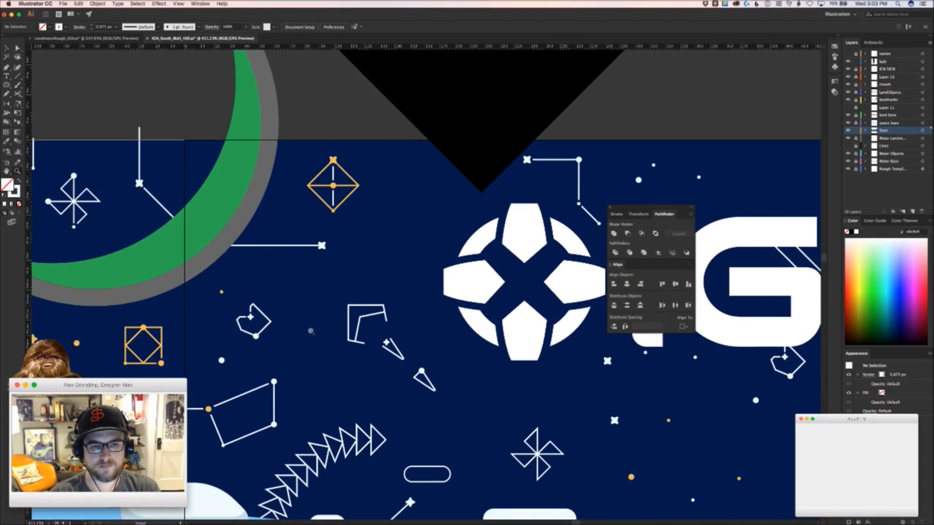
{"action": "scroll", "coordinate": [379, 305], "scroll_direction": "down", "scroll_amount": 1}
{"action": "left_click", "coordinate": [403, 310]}
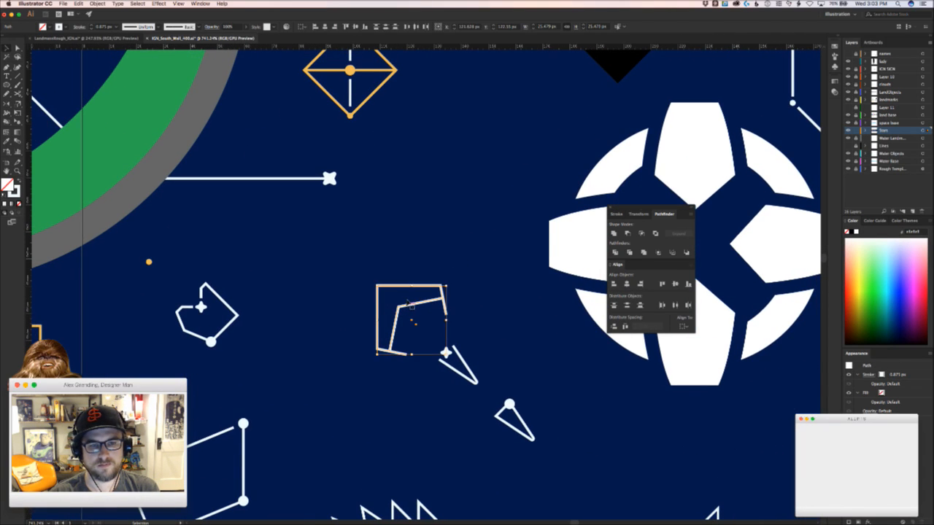
{"action": "left_click_drag", "start_coordinate": [406, 305], "coordinate": [397, 295]}
{"action": "left_click", "coordinate": [396, 351]}
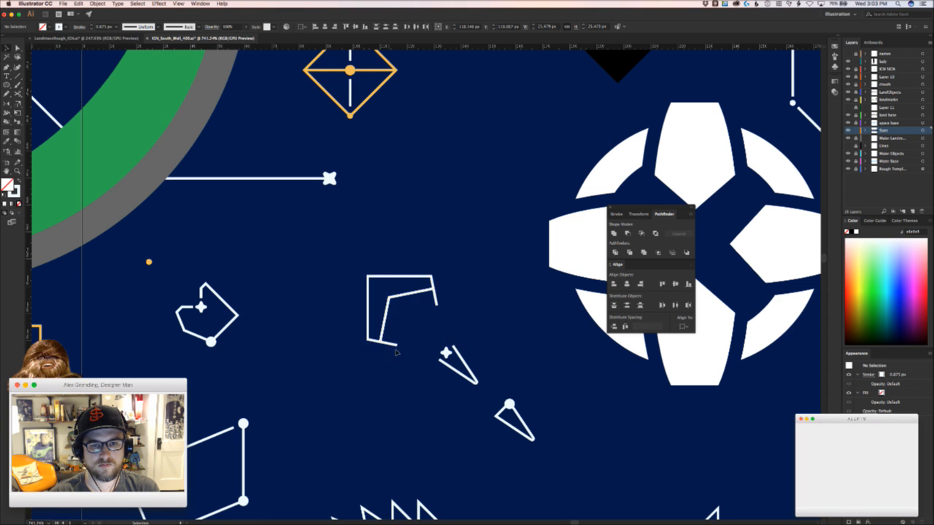
{"action": "left_click_drag", "start_coordinate": [406, 362], "coordinate": [311, 368]}
{"action": "left_click_drag", "start_coordinate": [368, 410], "coordinate": [350, 285]}
{"action": "left_click_drag", "start_coordinate": [339, 360], "coordinate": [417, 340]}
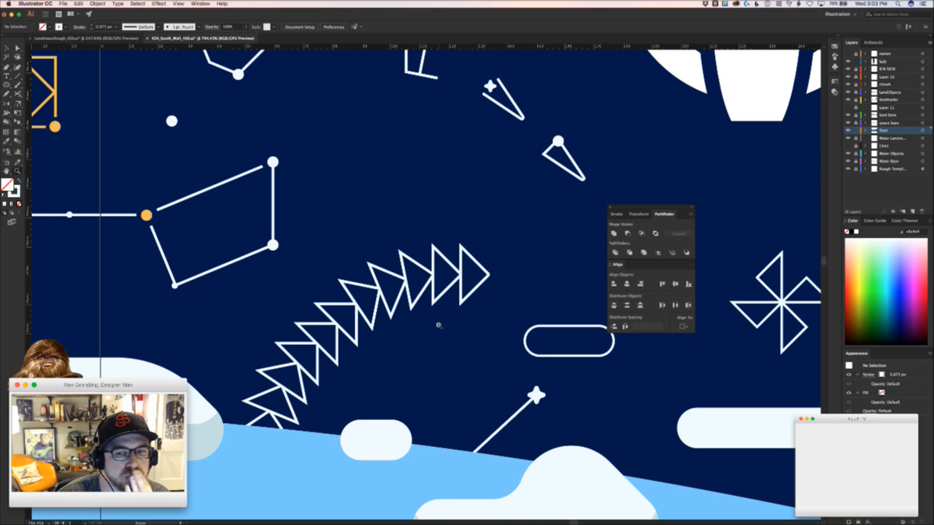
{"action": "left_click_drag", "start_coordinate": [239, 177], "coordinate": [516, 304]}
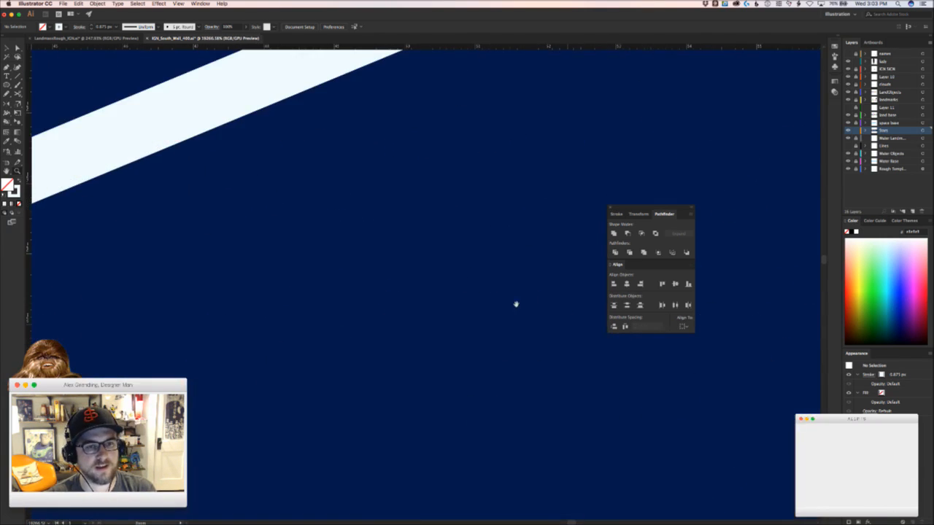
Copy the orange dot and the small white dots scattered between the house-shaped constellation and the domed creature constellation
{"action": "left_click_drag", "start_coordinate": [400, 267], "coordinate": [580, 304]}
{"action": "left_click_drag", "start_coordinate": [398, 289], "coordinate": [429, 327]}
{"action": "key", "text": "v"}
{"action": "left_click_drag", "start_coordinate": [201, 265], "coordinate": [295, 305]}
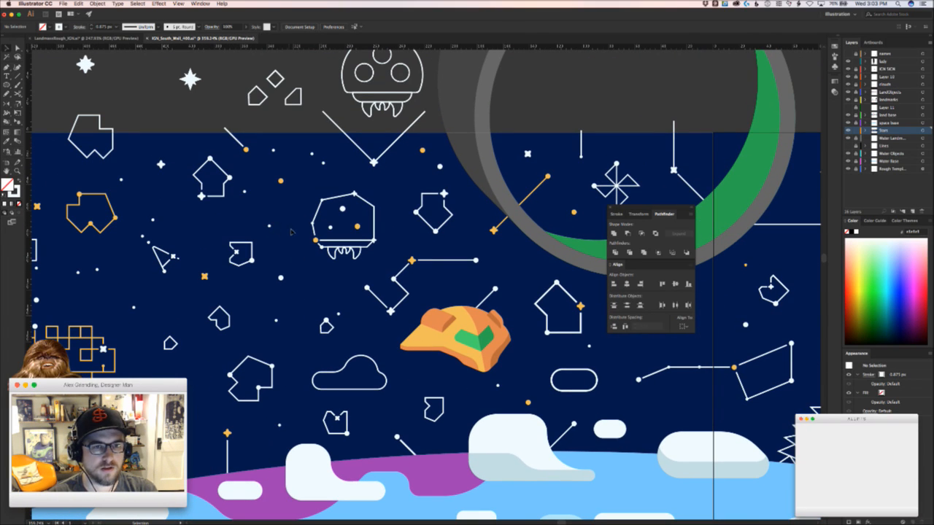
{"action": "left_click_drag", "start_coordinate": [291, 231], "coordinate": [237, 167]}
{"action": "left_click_drag", "start_coordinate": [326, 147], "coordinate": [292, 167]}
{"action": "left_click_drag", "start_coordinate": [280, 145], "coordinate": [264, 161]}
{"action": "key", "text": "super+c"}
Paste the dots into the empty sky below the IGN logo and rotate the cluster a quarter turn clockwise above the clouds
{"action": "left_click_drag", "start_coordinate": [759, 365], "coordinate": [343, 282]}
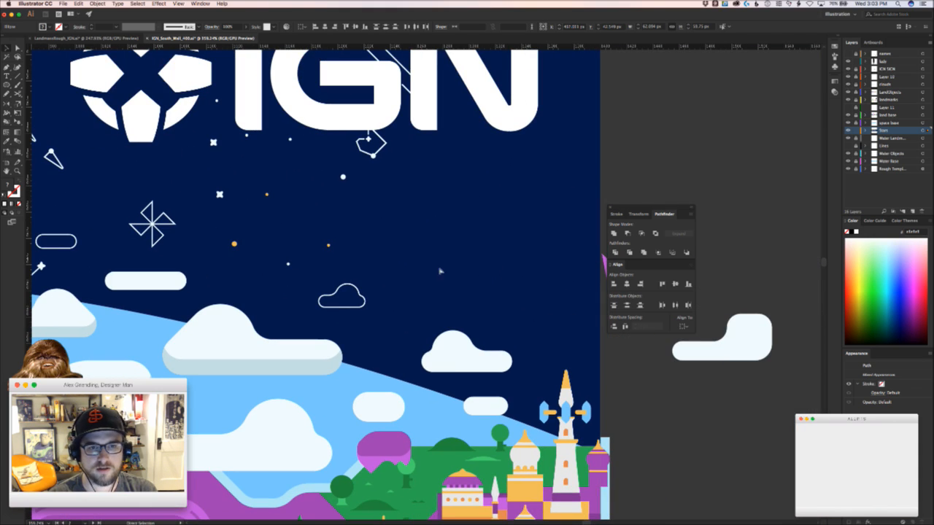
{"action": "key", "text": "super+v"}
{"action": "left_click_drag", "start_coordinate": [469, 238], "coordinate": [465, 326]}
{"action": "left_click_drag", "start_coordinate": [432, 278], "coordinate": [397, 269]}
{"action": "left_click", "coordinate": [466, 265]}
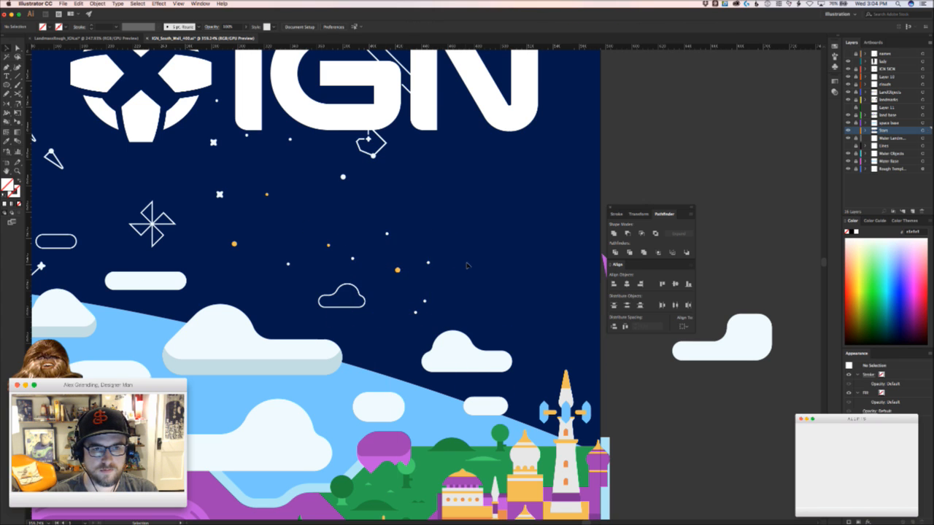
Save the left wall artboard for web as a PNG-24 clipped to the artboard
{"action": "left_click_drag", "start_coordinate": [464, 268], "coordinate": [466, 290]}
{"action": "left_click_drag", "start_coordinate": [237, 254], "coordinate": [550, 276]}
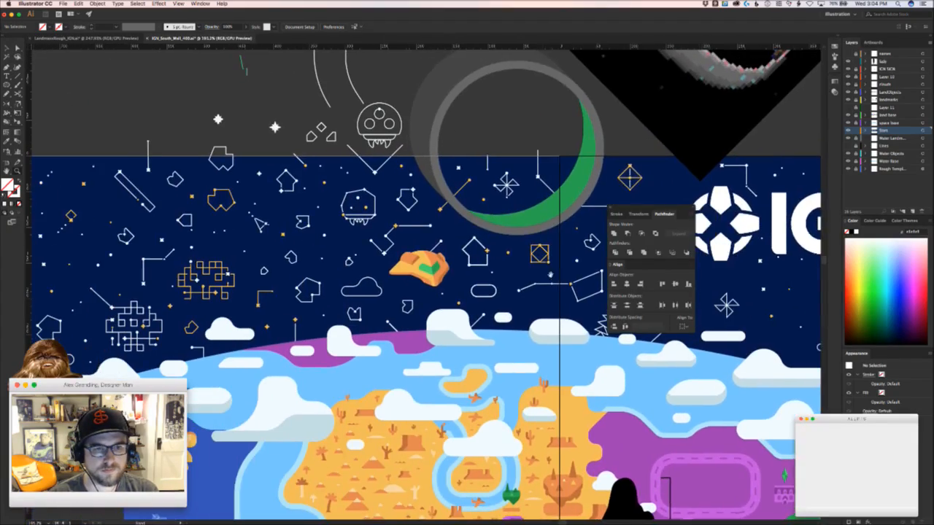
{"action": "left_click_drag", "start_coordinate": [286, 280], "coordinate": [538, 272]}
{"action": "left_click_drag", "start_coordinate": [771, 240], "coordinate": [318, 342]}
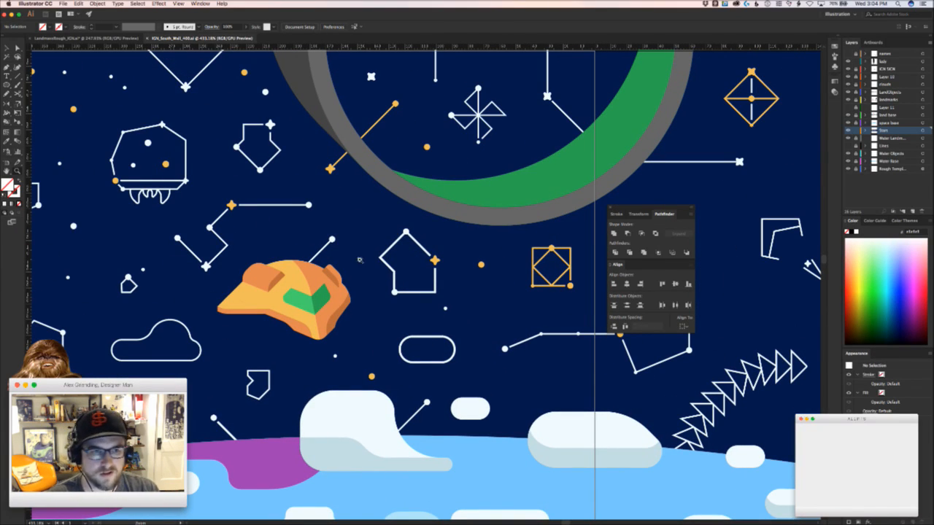
{"action": "left_click_drag", "start_coordinate": [353, 261], "coordinate": [195, 298]}
{"action": "left_click_drag", "start_coordinate": [197, 296], "coordinate": [341, 210]}
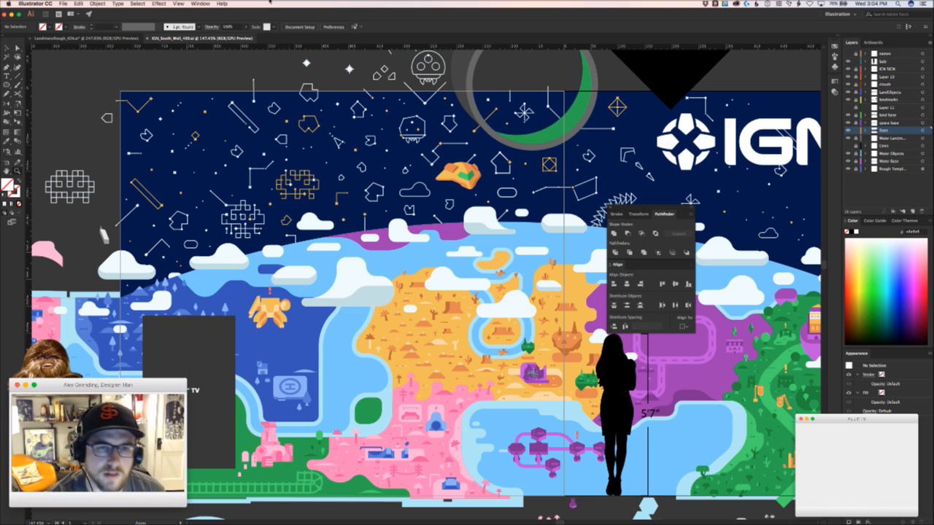
{"action": "key", "text": "v"}
{"action": "key", "text": "super+alt+shift+s"}
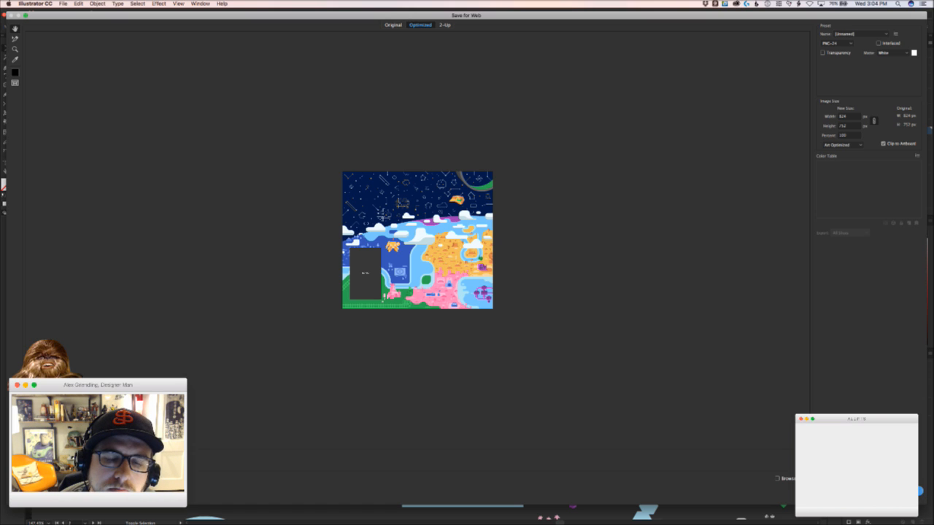
{"action": "key", "text": "Return"}
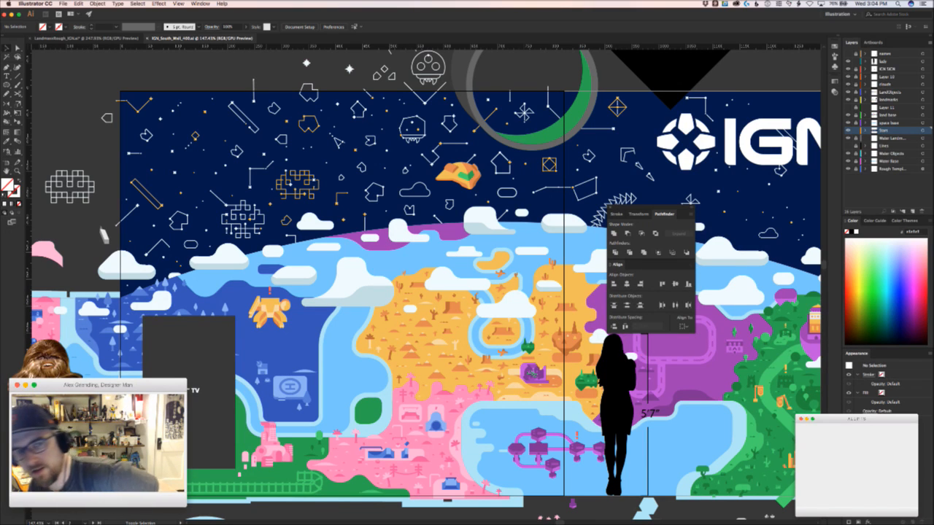
Toggle the landmarks layer's visibility to identify its contents, unlock it and make it the active layer
{"action": "scroll", "coordinate": [560, 225], "scroll_direction": "up", "scroll_amount": 5}
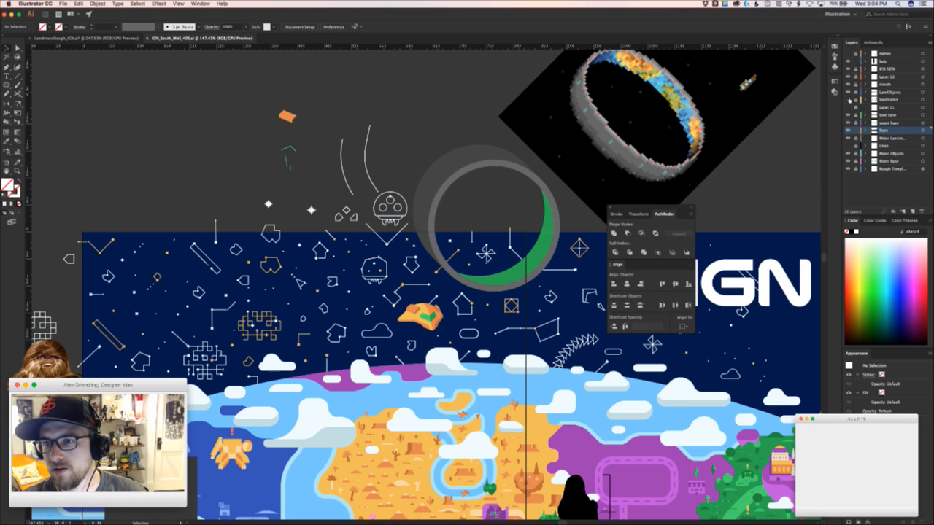
{"action": "left_click", "coordinate": [848, 100]}
{"action": "left_click", "coordinate": [848, 100]}
{"action": "left_click", "coordinate": [855, 100]}
{"action": "left_click", "coordinate": [899, 101]}
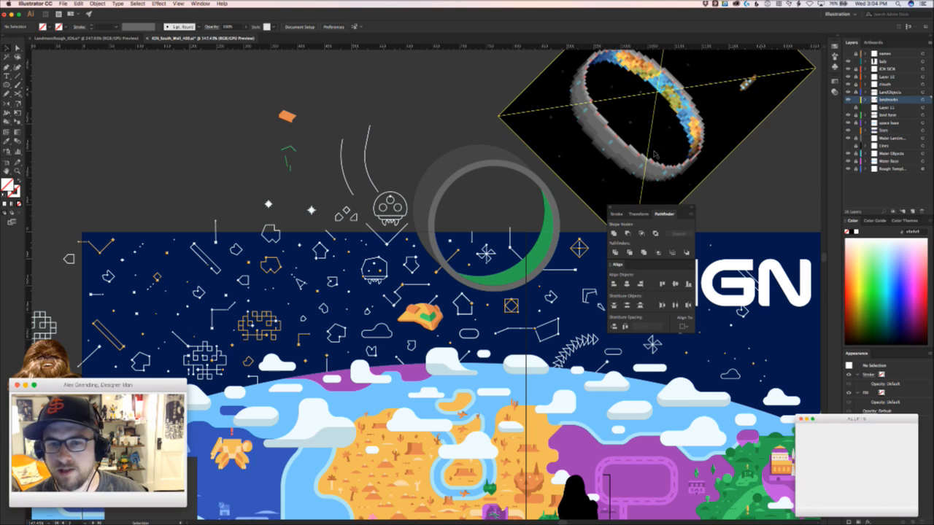
Try moving the ring with its green crescent and shadow circle to the upper left corner of the sky, and undo the move
{"action": "left_click_drag", "start_coordinate": [521, 222], "coordinate": [521, 223]}
{"action": "left_click_drag", "start_coordinate": [461, 175], "coordinate": [540, 138]}
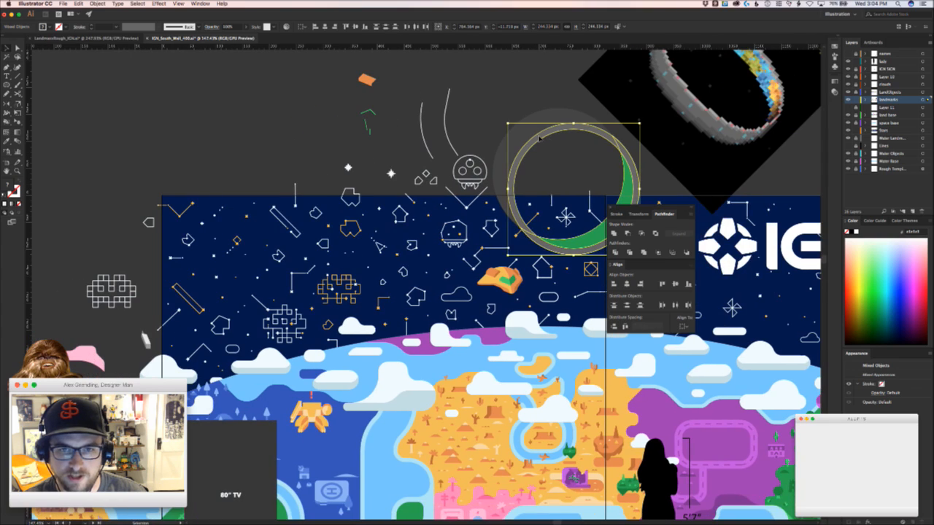
{"action": "left_click", "coordinate": [526, 134], "text": "shift"}
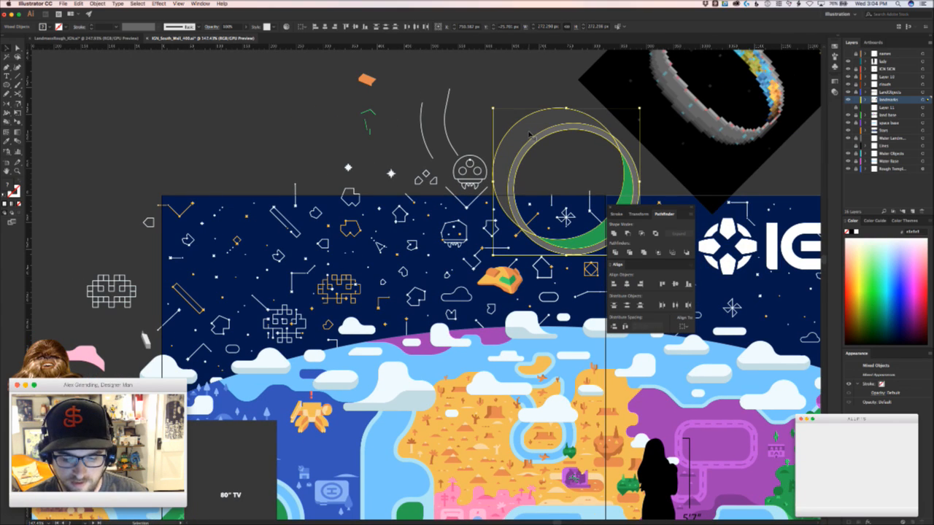
{"action": "left_click_drag", "start_coordinate": [530, 131], "coordinate": [162, 158]}
{"action": "left_click", "coordinate": [271, 125]}
{"action": "scroll", "coordinate": [305, 151], "scroll_direction": "down", "scroll_amount": 5}
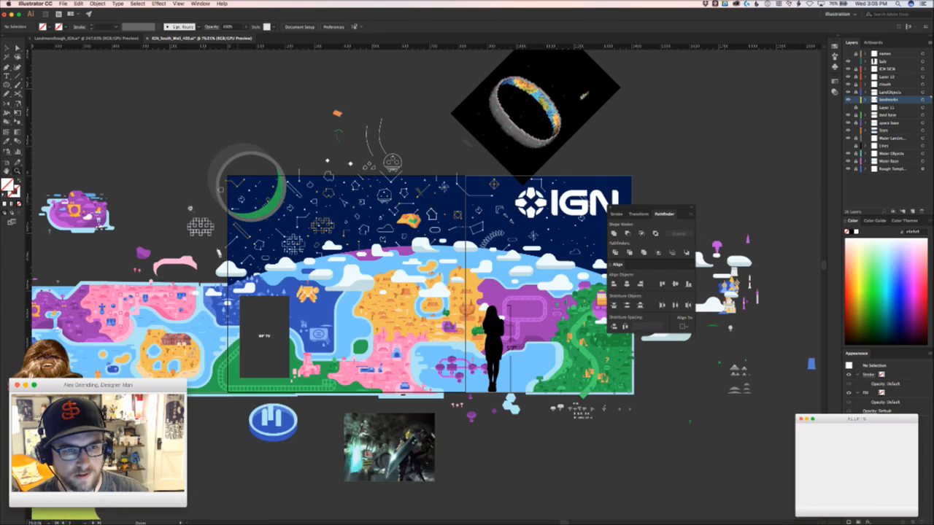
{"action": "left_click_drag", "start_coordinate": [238, 182], "coordinate": [235, 183]}
{"action": "key", "text": "super+z"}
{"action": "left_click", "coordinate": [383, 109]}
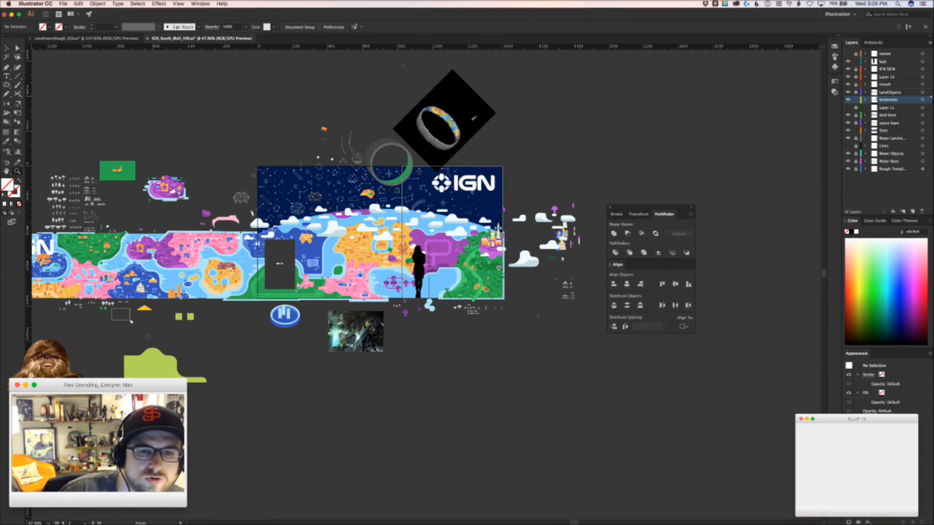
Copy a white dot from the quadrilateral constellation into the sky beside the lower part of the triangle arc
{"action": "scroll", "coordinate": [422, 204], "scroll_direction": "up", "scroll_amount": 3}
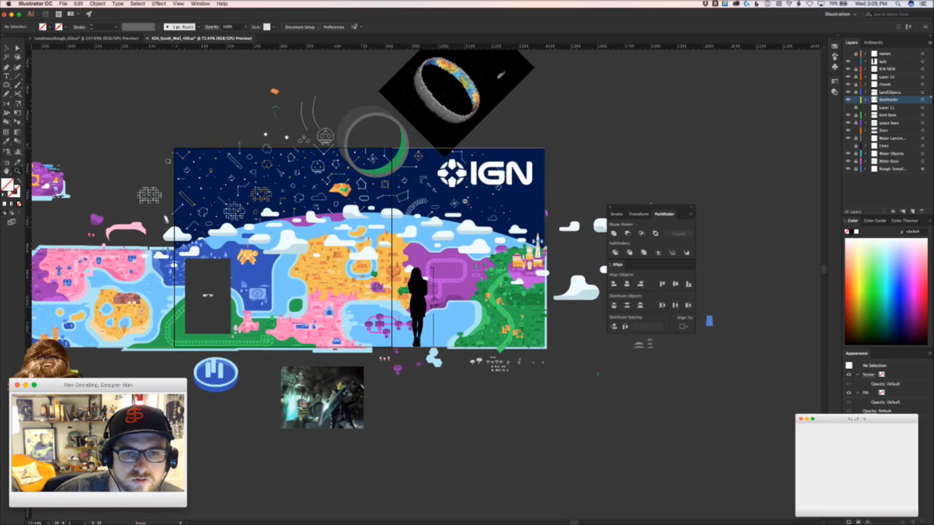
{"action": "scroll", "coordinate": [421, 202], "scroll_direction": "up", "scroll_amount": 6}
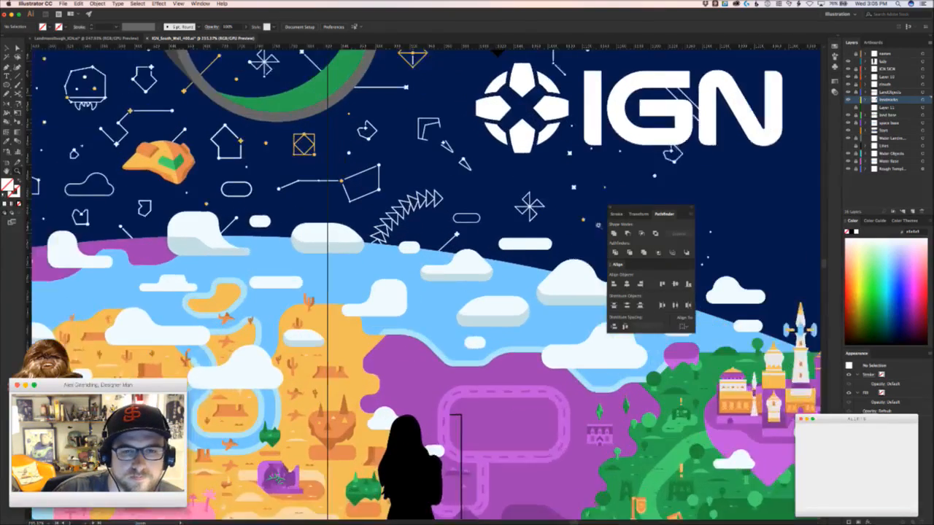
{"action": "scroll", "coordinate": [417, 200], "scroll_direction": "up", "scroll_amount": 3}
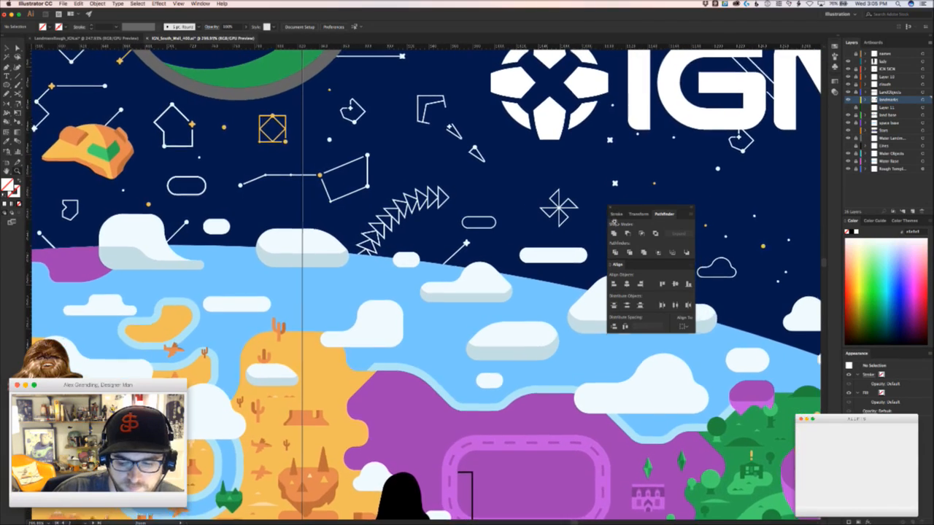
{"action": "scroll", "coordinate": [422, 255], "scroll_direction": "up", "scroll_amount": 4}
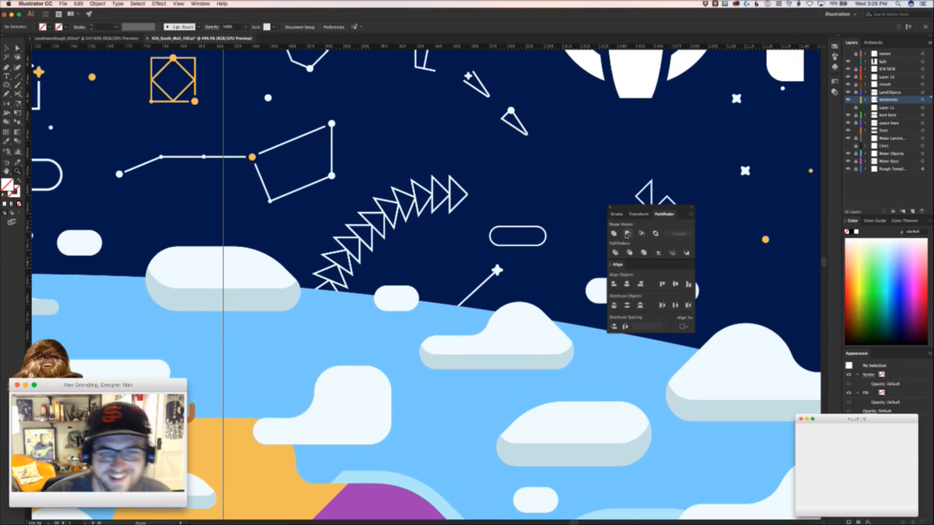
{"action": "scroll", "coordinate": [422, 261], "scroll_direction": "up", "scroll_amount": 5}
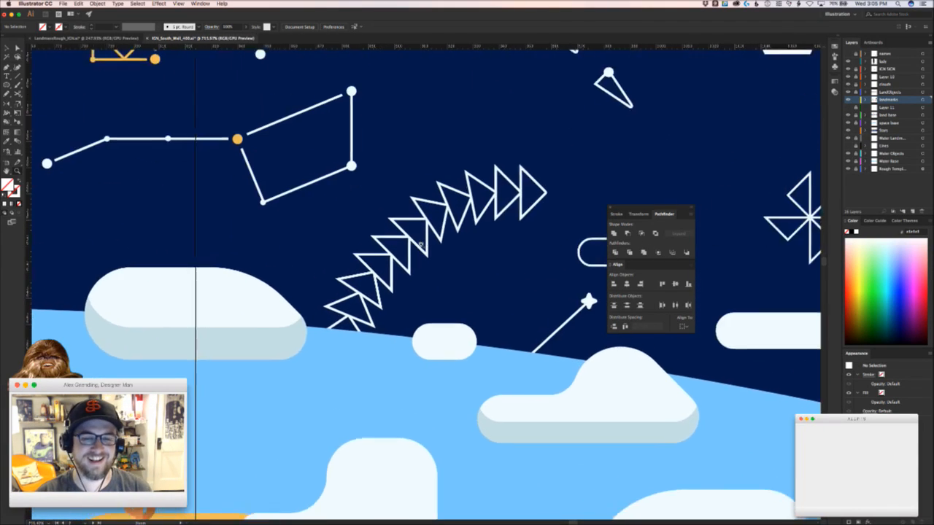
{"action": "key", "text": "v"}
{"action": "left_click_drag", "start_coordinate": [346, 189], "coordinate": [344, 373]}
{"action": "key", "text": "super+Tab"}
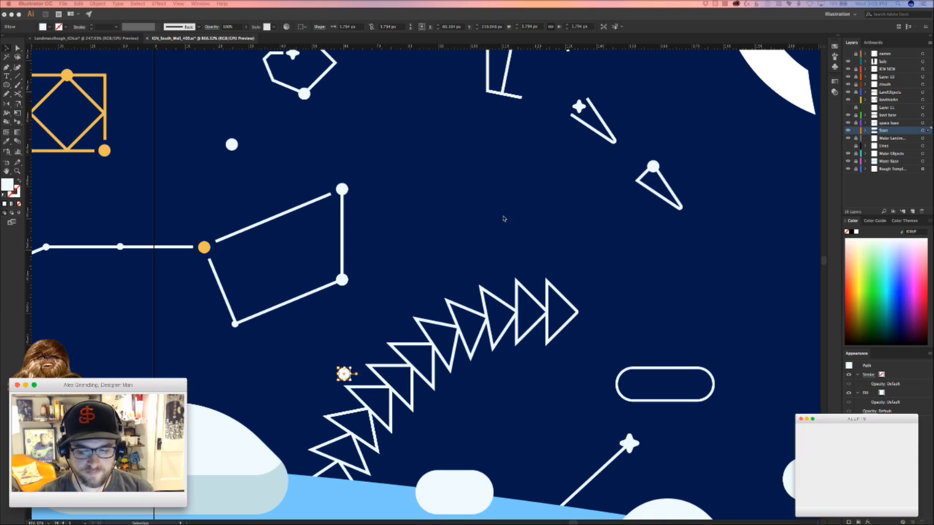
Snap the copied dot onto the outer left corner of the nearby triangle in the lower part of the arc
{"action": "left_click", "coordinate": [444, 205]}
{"action": "left_click_drag", "start_coordinate": [327, 379], "coordinate": [431, 336]}
{"action": "key", "text": "a"}
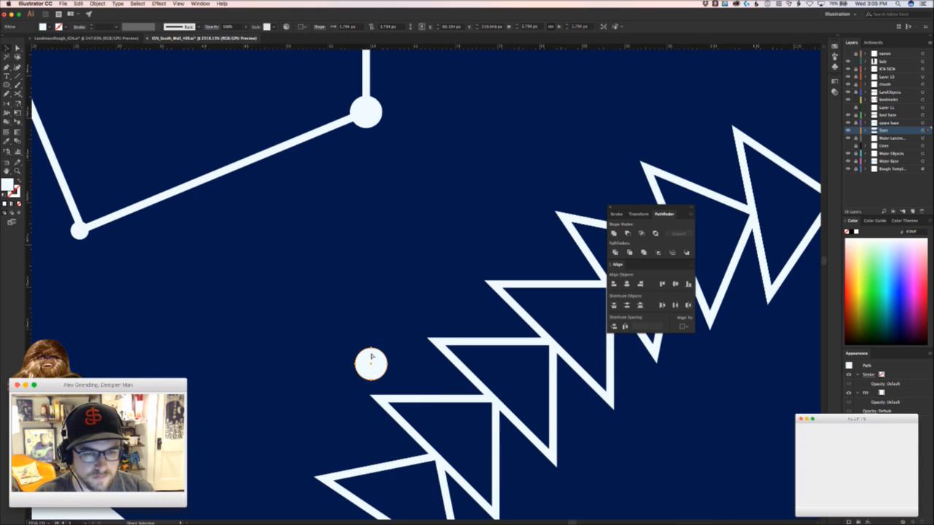
{"action": "left_click_drag", "start_coordinate": [371, 361], "coordinate": [292, 393]}
{"action": "left_click", "coordinate": [473, 421]}
{"action": "left_click_drag", "start_coordinate": [465, 397], "coordinate": [403, 275]}
Copy a white dot onto the bottom corner of the rightmost triangle in the arc and deselect it
{"action": "key", "text": "z"}
{"action": "key", "text": "v"}
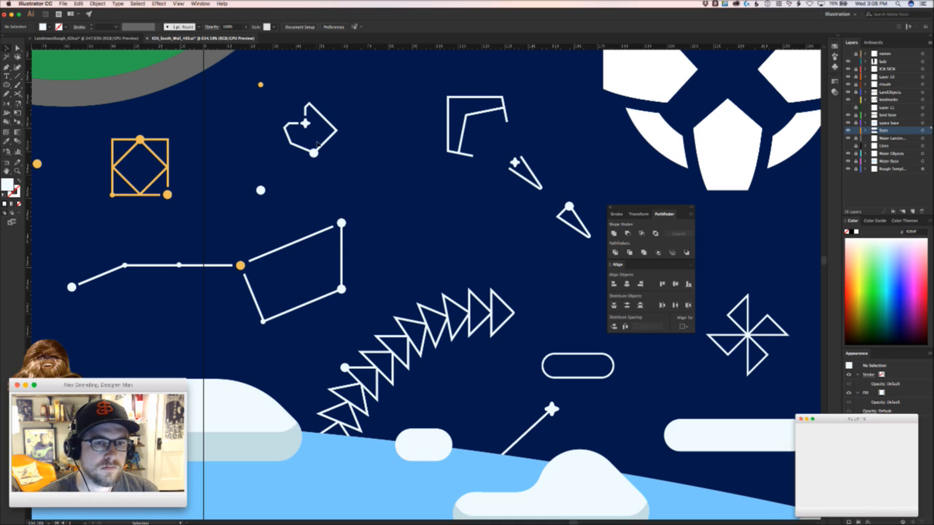
{"action": "left_click", "coordinate": [500, 320]}
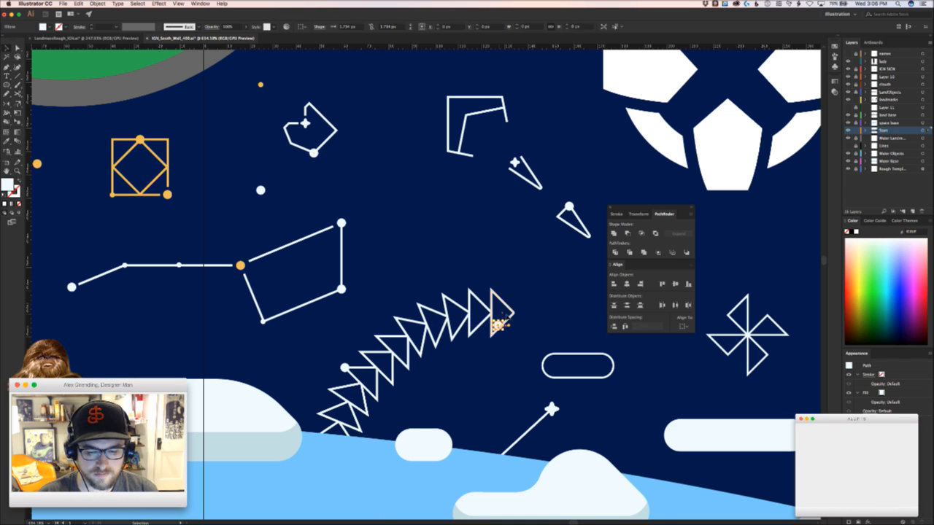
{"action": "key", "text": "z"}
{"action": "left_click_drag", "start_coordinate": [480, 316], "coordinate": [579, 313]}
{"action": "key", "text": "a"}
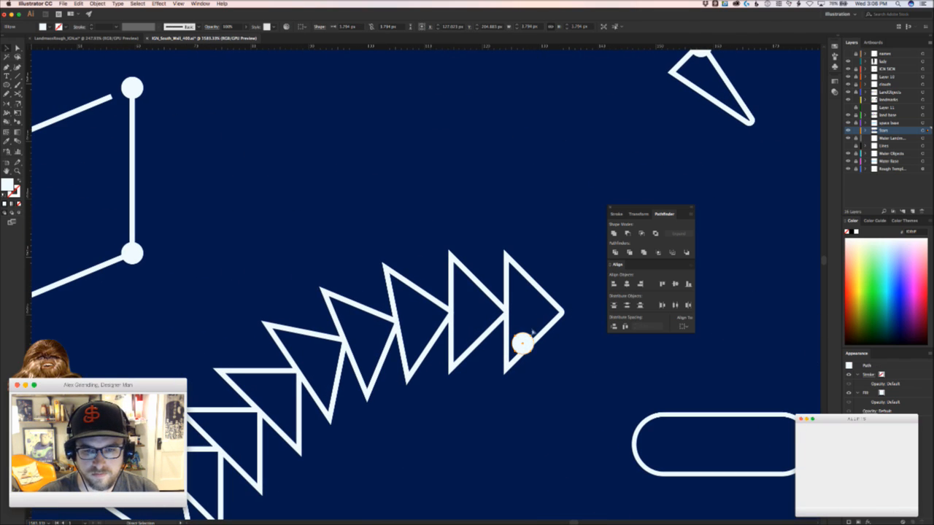
{"action": "left_click_drag", "start_coordinate": [522, 343], "coordinate": [350, 342]}
{"action": "key", "text": "v"}
{"action": "left_click", "coordinate": [532, 374]}
Copy a four-pointed star onto the right tip of the rightmost triangle in the arc
{"action": "key", "text": "z"}
{"action": "key", "text": "v"}
{"action": "key", "text": "z"}
{"action": "key", "text": "v"}
{"action": "left_click_drag", "start_coordinate": [335, 213], "coordinate": [479, 343]}
{"action": "key", "text": "z"}
{"action": "left_click_drag", "start_coordinate": [500, 351], "coordinate": [625, 322]}
{"action": "key", "text": "v"}
{"action": "left_click", "coordinate": [411, 343]}
{"action": "key", "text": "z"}
{"action": "left_click_drag", "start_coordinate": [412, 345], "coordinate": [452, 344]}
Cut the rightmost triangle's path around its tip and remove the piece, leaving gaps on both sides of the star
{"action": "key", "text": "a"}
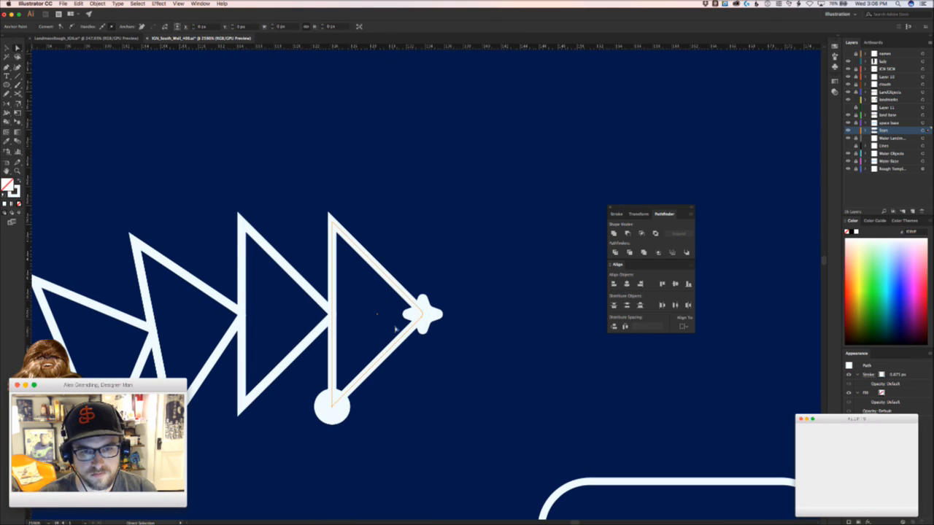
{"action": "left_click", "coordinate": [423, 314]}
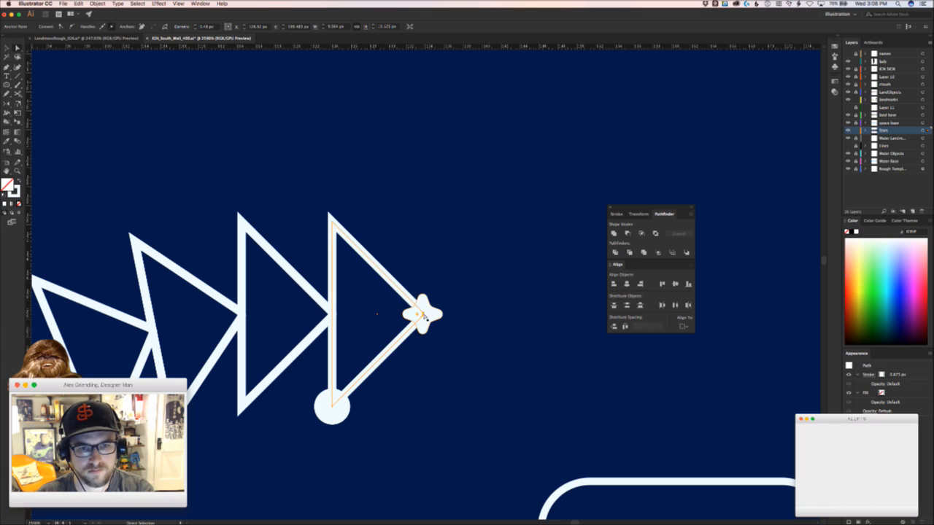
{"action": "key", "text": "c"}
{"action": "left_click", "coordinate": [423, 315]}
{"action": "left_click", "coordinate": [421, 310]}
{"action": "key", "text": "a"}
{"action": "left_click_drag", "start_coordinate": [421, 310], "coordinate": [429, 341]}
{"action": "left_click", "coordinate": [424, 346]}
{"action": "key", "text": "z"}
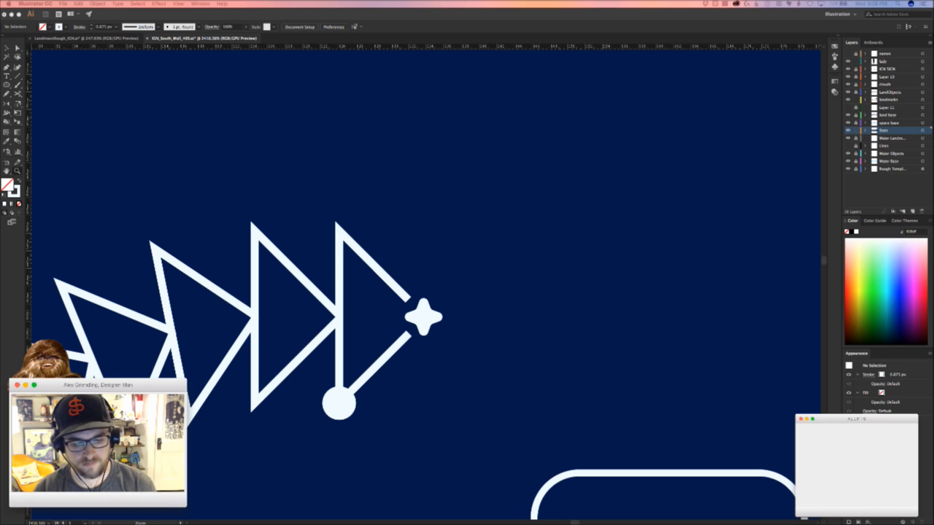
Copy the white dot from the arc's outer corner onto the junction between the two triangles below it
{"action": "left_click", "coordinate": [444, 326]}
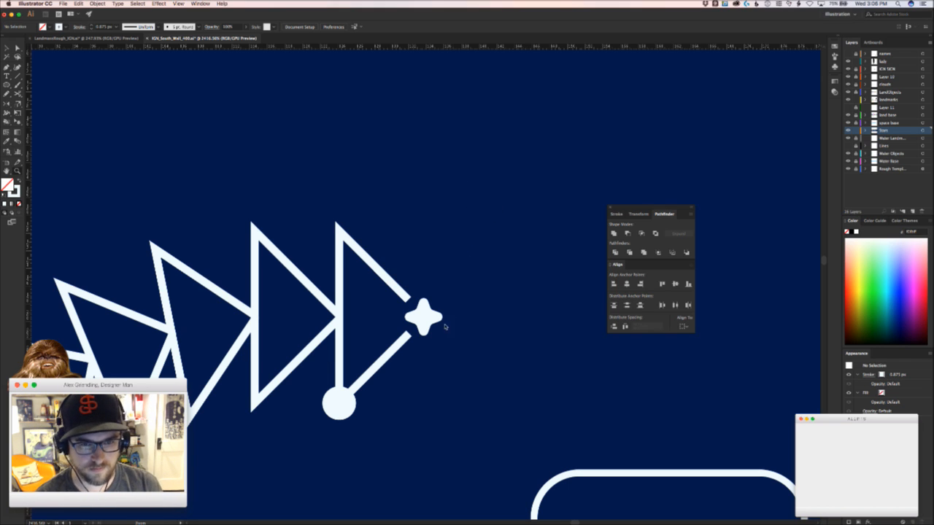
{"action": "left_click_drag", "start_coordinate": [445, 326], "coordinate": [397, 332]}
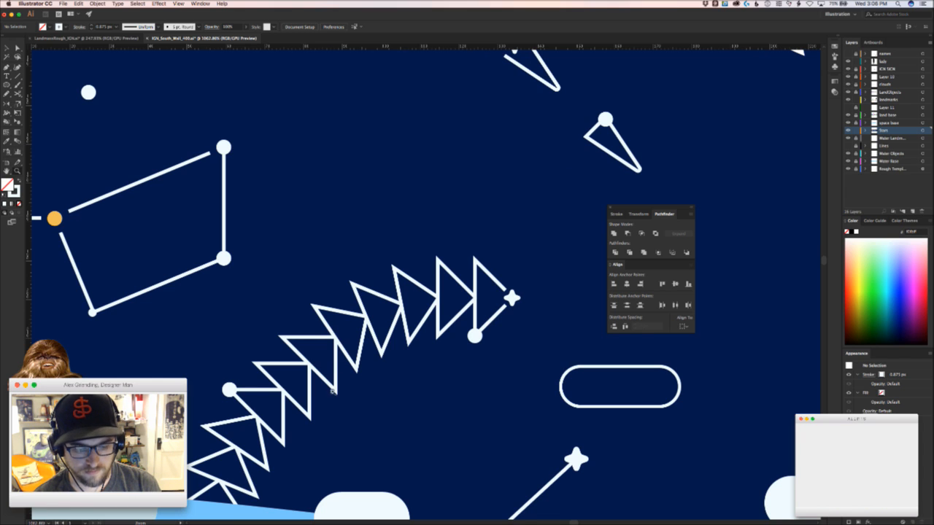
{"action": "scroll", "coordinate": [280, 431], "scroll_direction": "up", "scroll_amount": 5}
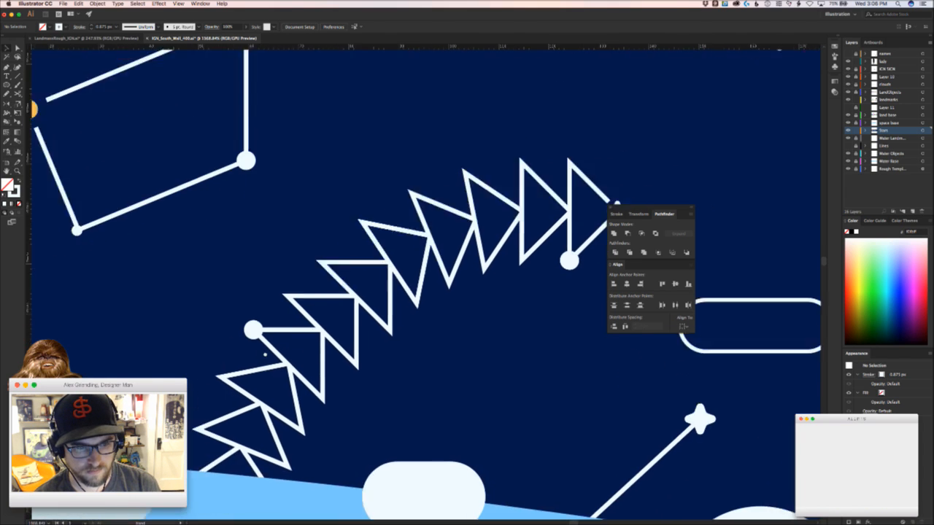
{"action": "scroll", "coordinate": [264, 353], "scroll_direction": "down", "scroll_amount": 2}
{"action": "scroll", "coordinate": [288, 266], "scroll_direction": "up", "scroll_amount": 4}
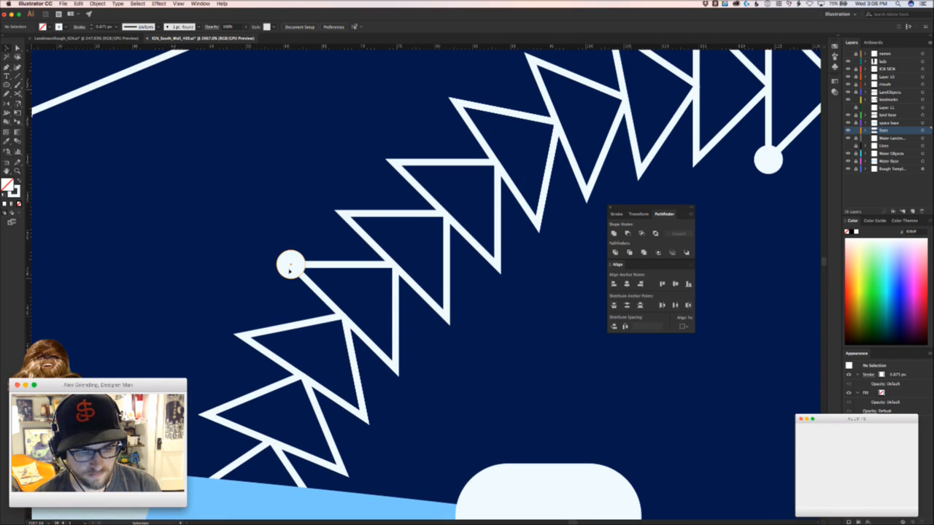
{"action": "left_click_drag", "start_coordinate": [290, 269], "coordinate": [303, 377]}
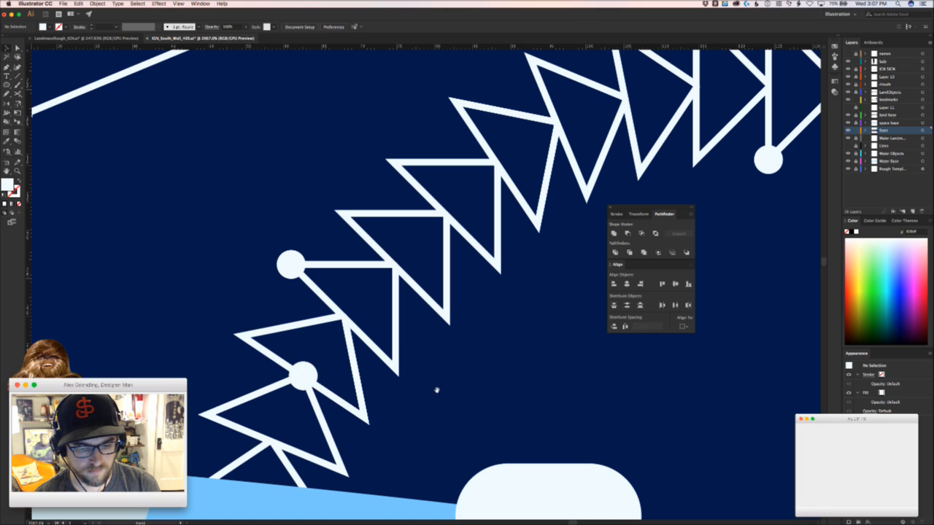
Copy the junction dot onto another triangle junction farther up the arc, right of the outer corner dot
{"action": "left_click_drag", "start_coordinate": [438, 380], "coordinate": [332, 450]}
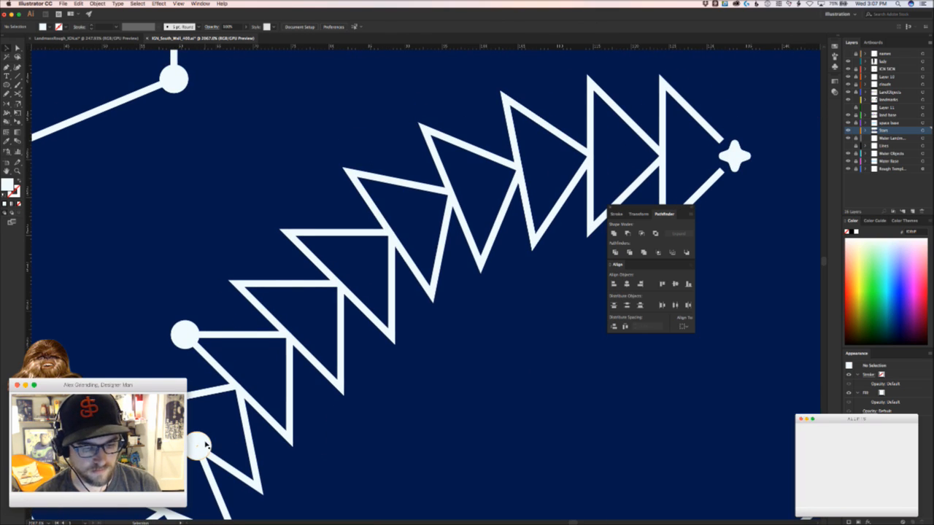
{"action": "left_click_drag", "start_coordinate": [207, 446], "coordinate": [340, 283]}
{"action": "key", "text": "a"}
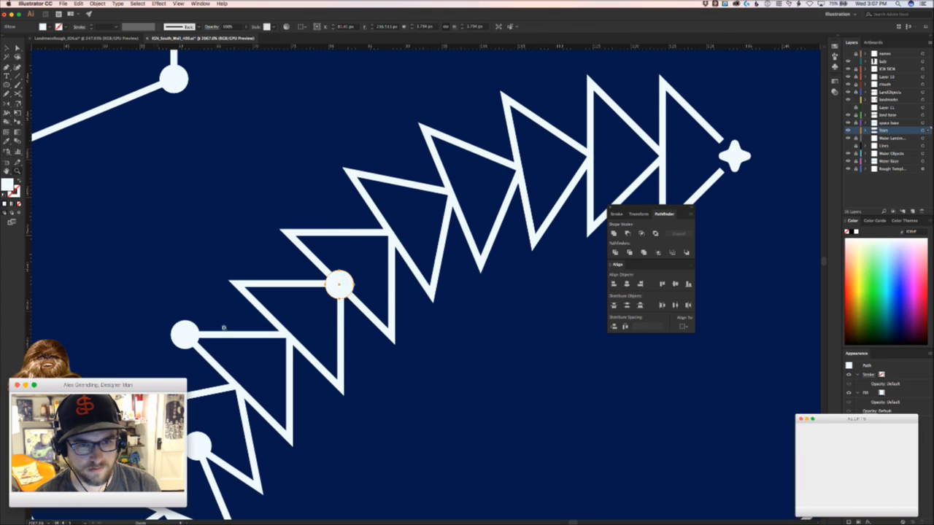
{"action": "scroll", "coordinate": [359, 270], "scroll_direction": "down", "scroll_amount": 5}
{"action": "left_click_drag", "start_coordinate": [270, 303], "coordinate": [242, 390]}
{"action": "left_click", "coordinate": [231, 154]}
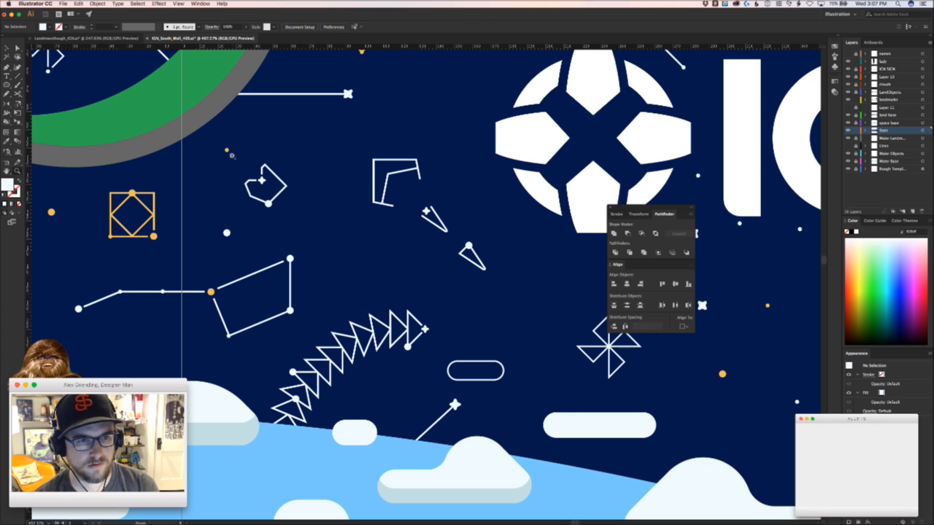
Copy the small orange sky dot onto the junction right of the arc's outer corner dot and recolour it white
{"action": "left_click_drag", "start_coordinate": [228, 149], "coordinate": [330, 388]}
{"action": "scroll", "coordinate": [330, 388], "scroll_direction": "up", "scroll_amount": 5}
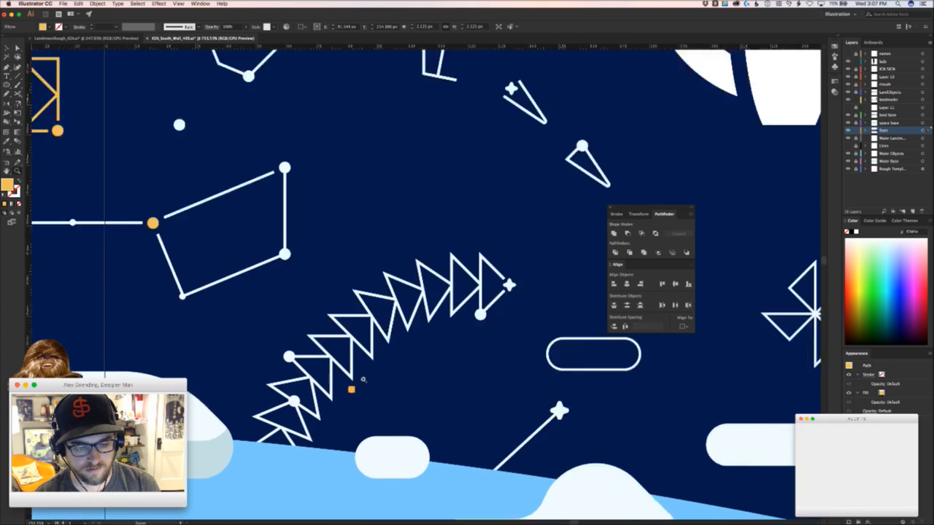
{"action": "left_click_drag", "start_coordinate": [471, 357], "coordinate": [403, 271]}
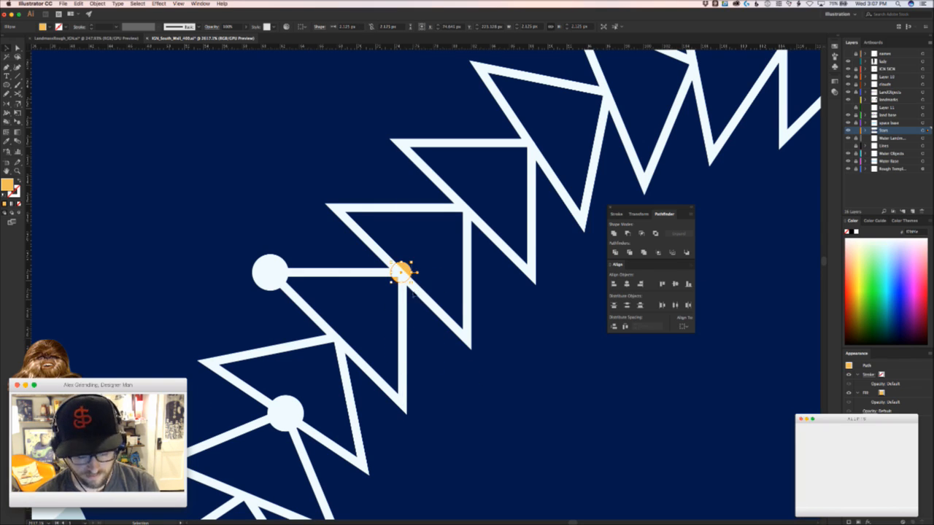
{"action": "left_click", "coordinate": [260, 320]}
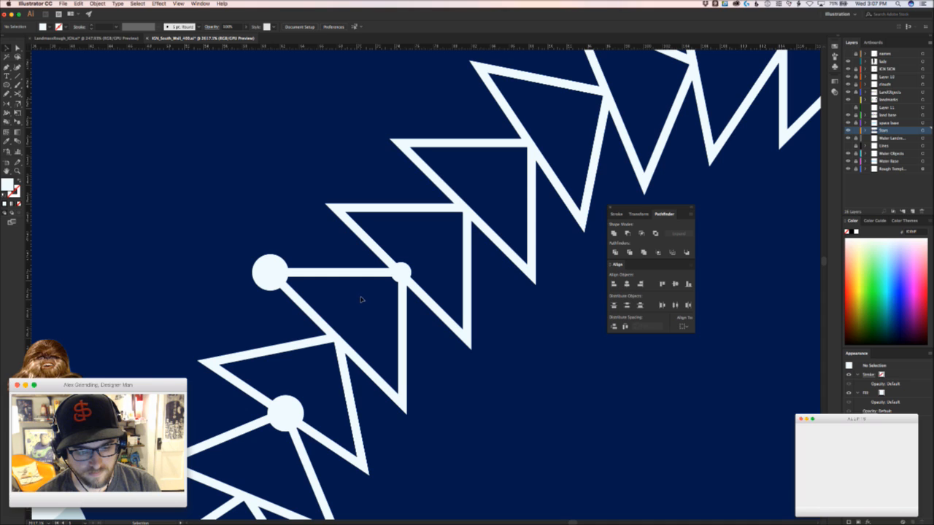
Copy the small white dot two junctions farther up the arc and a large white dot two junctions beyond it
{"action": "key", "text": "space"}
{"action": "left_click_drag", "start_coordinate": [371, 293], "coordinate": [532, 203]}
{"action": "left_click", "coordinate": [459, 219]}
{"action": "key", "text": "space"}
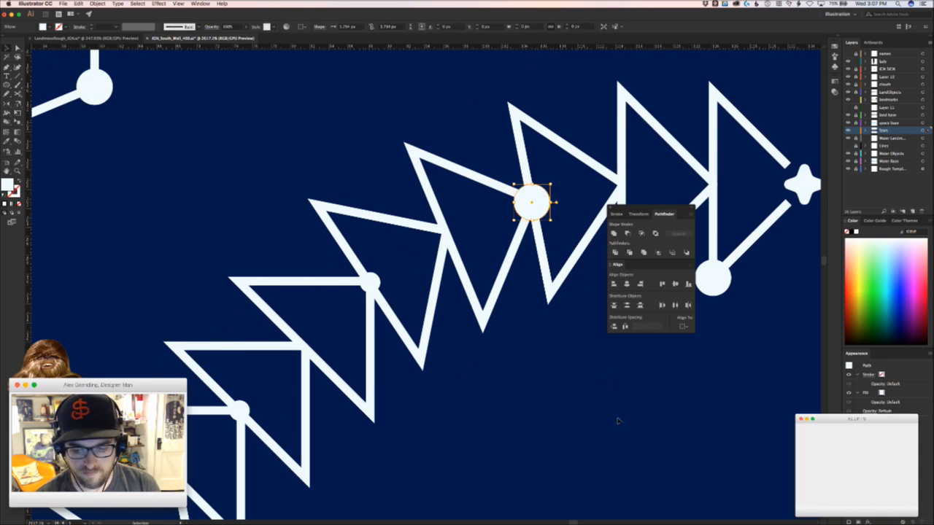
{"action": "left_click_drag", "start_coordinate": [551, 373], "coordinate": [307, 399]}
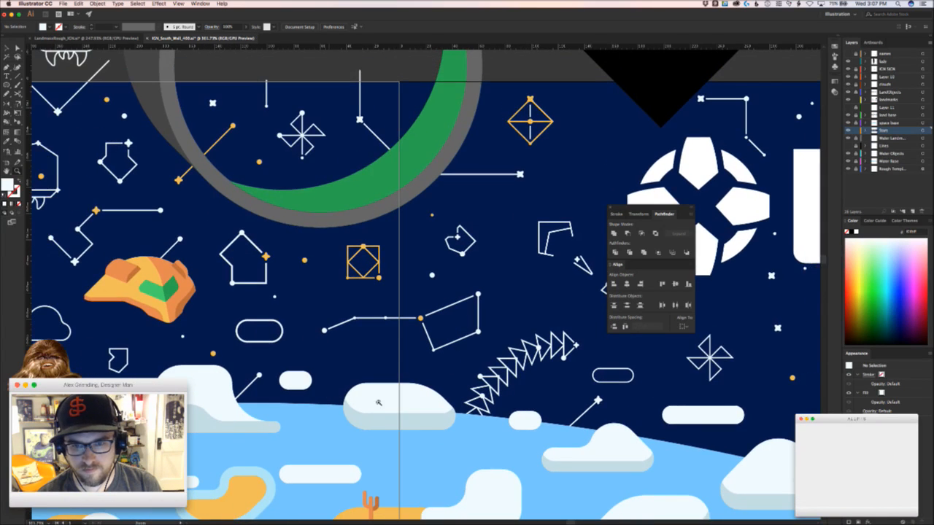
Cut the diagonal of the triangle hanging from the upper small dot, remove its lower piece and attach the loose end to the adjacent junction
{"action": "left_click_drag", "start_coordinate": [406, 420], "coordinate": [353, 380]}
{"action": "left_click_drag", "start_coordinate": [457, 316], "coordinate": [542, 289]}
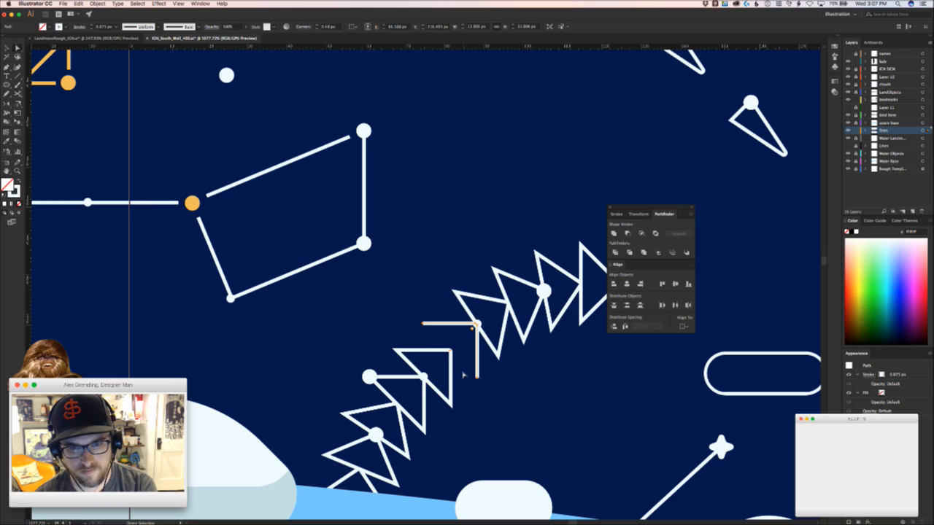
{"action": "left_click", "coordinate": [476, 380]}
{"action": "left_click_drag", "start_coordinate": [464, 379], "coordinate": [563, 365]}
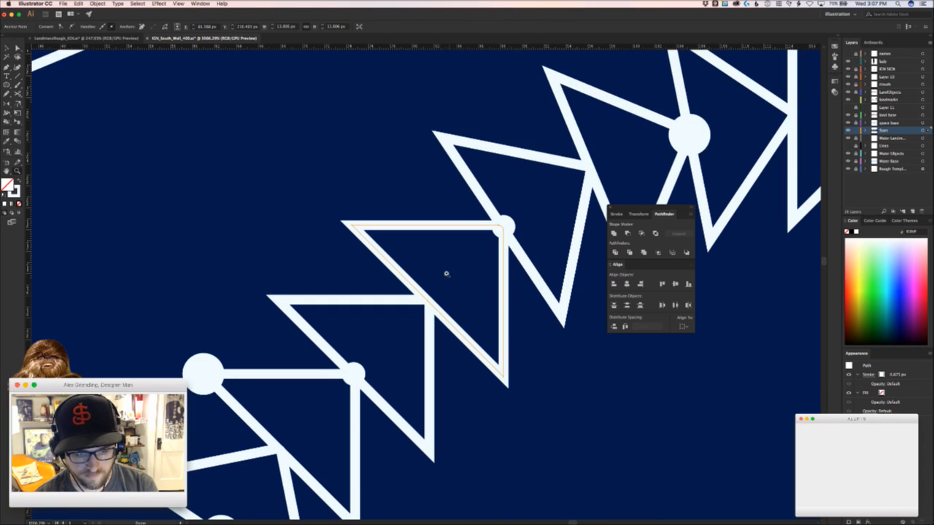
{"action": "key", "text": "p"}
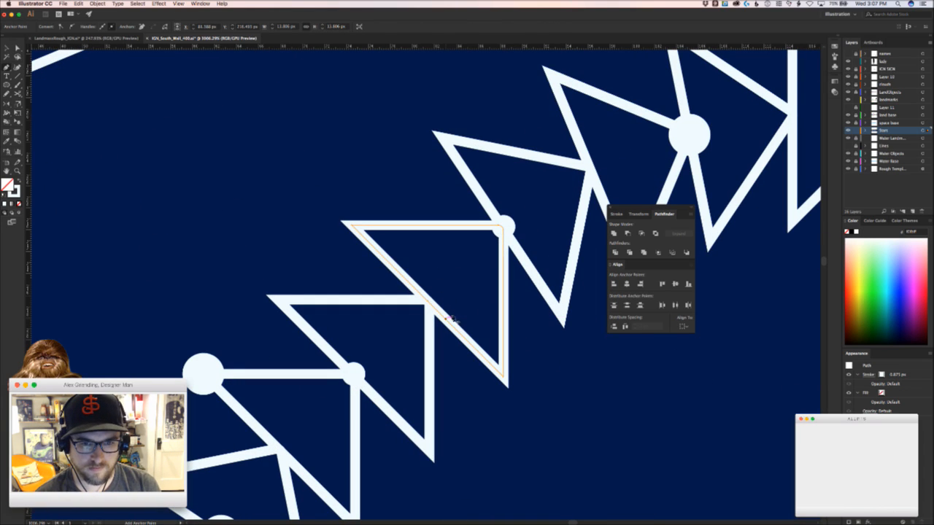
{"action": "left_click", "coordinate": [445, 319]}
{"action": "key", "text": "a"}
{"action": "left_click", "coordinate": [452, 326]}
{"action": "key", "text": "Delete"}
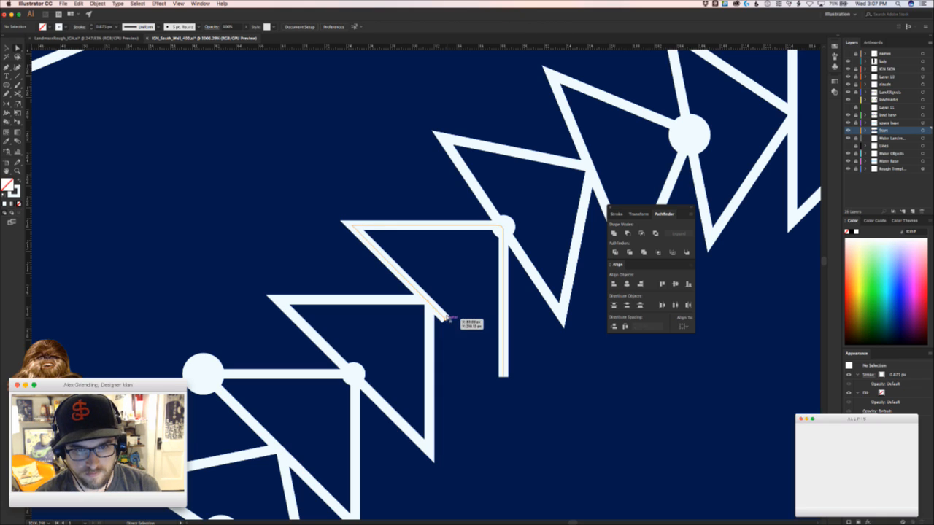
{"action": "left_click_drag", "start_coordinate": [445, 318], "coordinate": [429, 299]}
{"action": "left_click", "coordinate": [452, 308]}
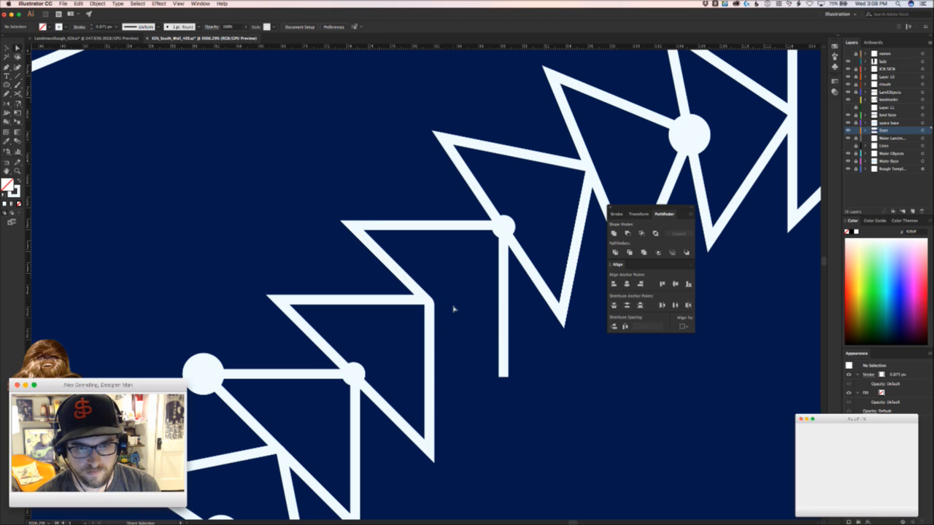
{"action": "key", "text": "super+Tab"}
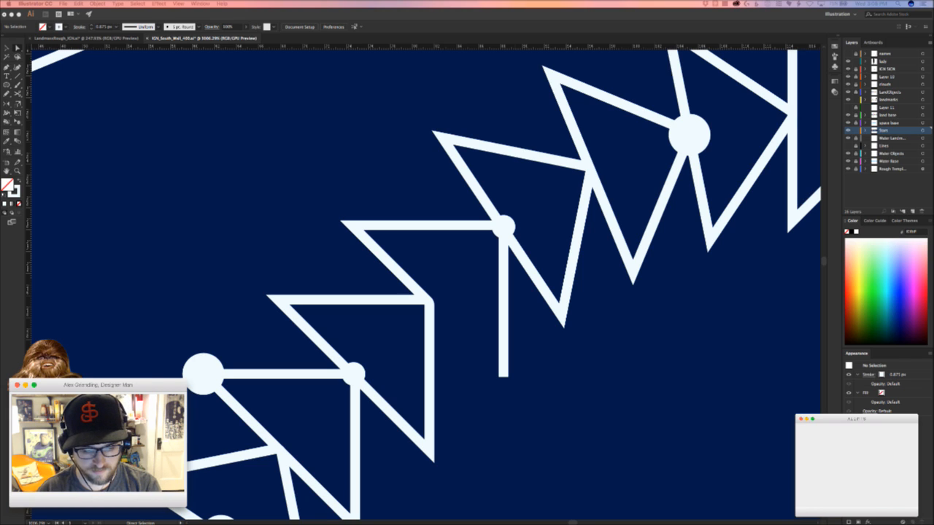
{"action": "key", "text": "XF86AudioMute"}
{"action": "key", "text": "XF86AudioRaiseVolume"}
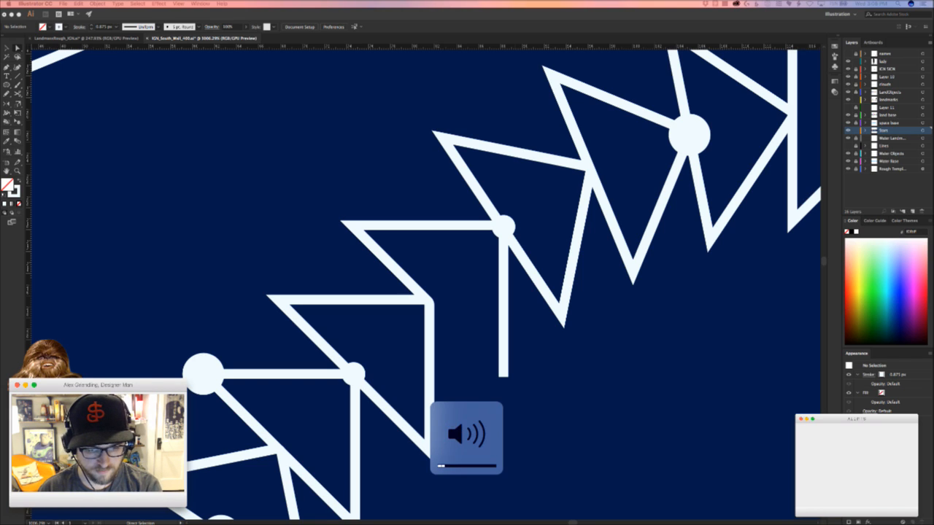
{"action": "left_click", "coordinate": [580, 409]}
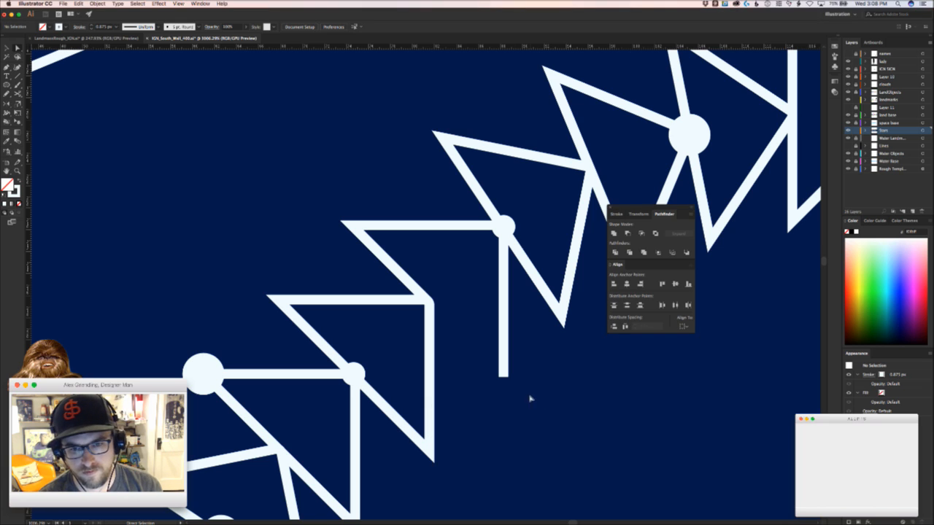
Copy the small junction dot onto the lower end of the open vertical line beneath it
{"action": "key", "text": "v"}
{"action": "left_click_drag", "start_coordinate": [509, 226], "coordinate": [501, 377]}
{"action": "left_click", "coordinate": [570, 387]}
Delete the edge facing the upper large dot from the triangle just right of it, leaving an open chevron
{"action": "left_click_drag", "start_coordinate": [570, 387], "coordinate": [386, 377]}
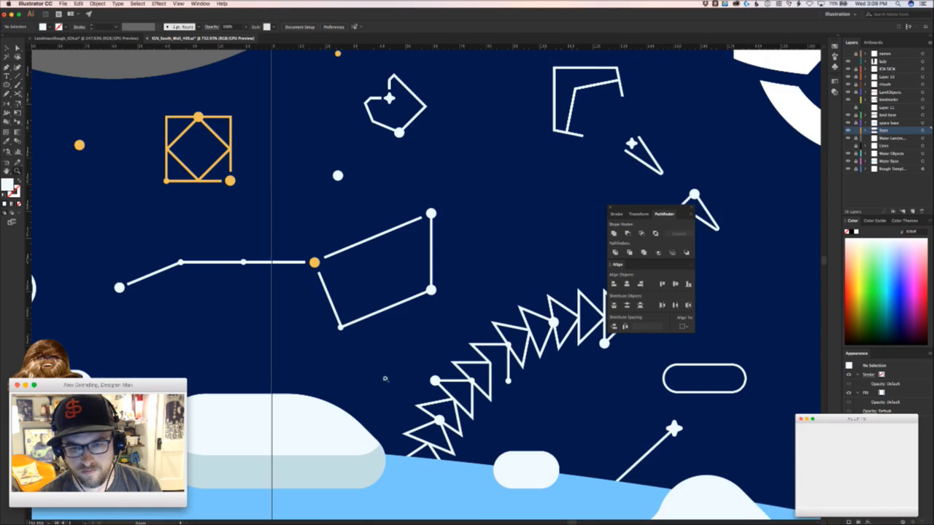
{"action": "mouse_move", "coordinate": [473, 378]}
{"action": "left_mouse_down"}
{"action": "mouse_move", "coordinate": [384, 355]}
{"action": "mouse_move", "coordinate": [508, 310]}
{"action": "left_mouse_up"}
{"action": "key", "text": "a"}
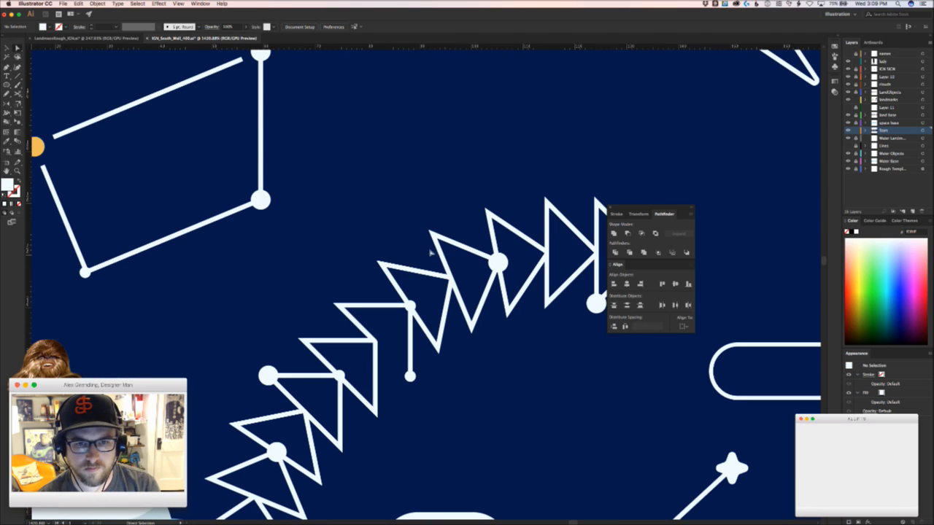
{"action": "left_click_drag", "start_coordinate": [430, 251], "coordinate": [468, 268]}
{"action": "left_click", "coordinate": [488, 232]}
{"action": "key", "text": "Delete"}
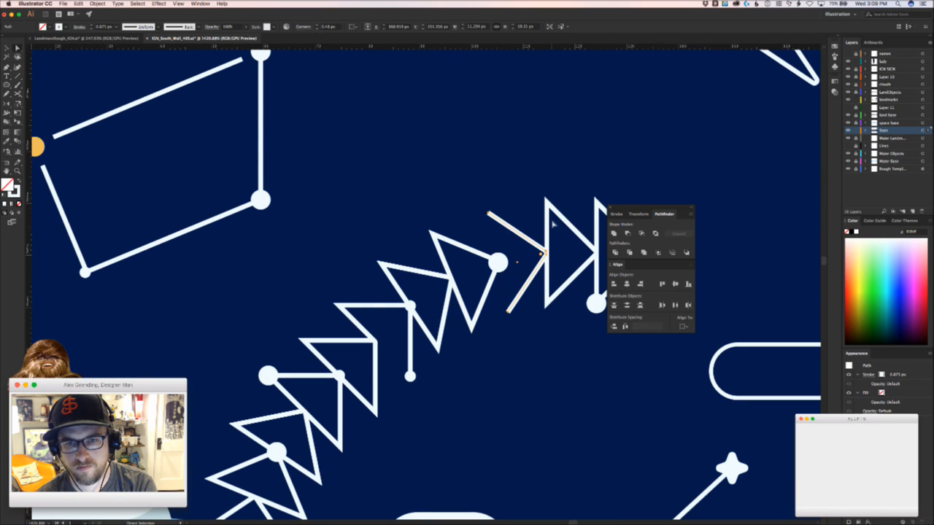
{"action": "right_click", "coordinate": [582, 220]}
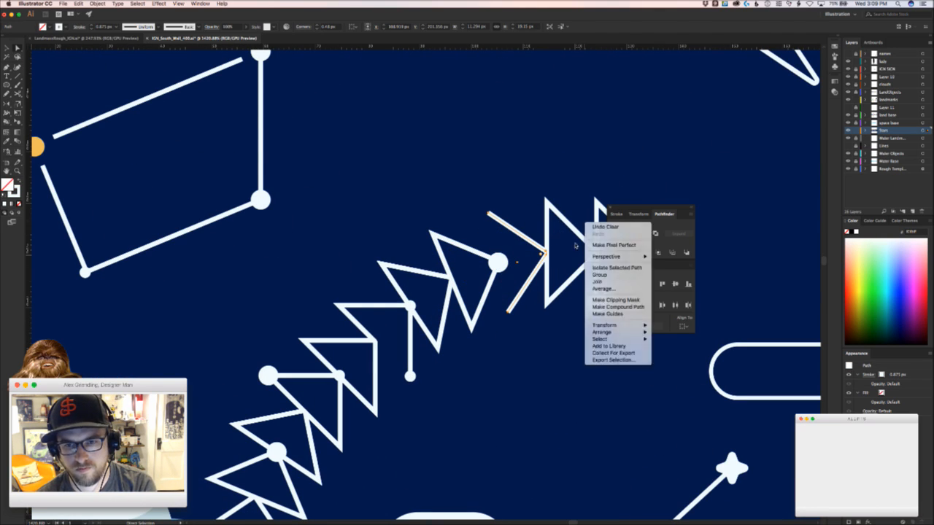
{"action": "left_click", "coordinate": [576, 245]}
{"action": "key", "text": "Delete"}
{"action": "left_click", "coordinate": [573, 226]}
{"action": "key", "text": "super+z"}
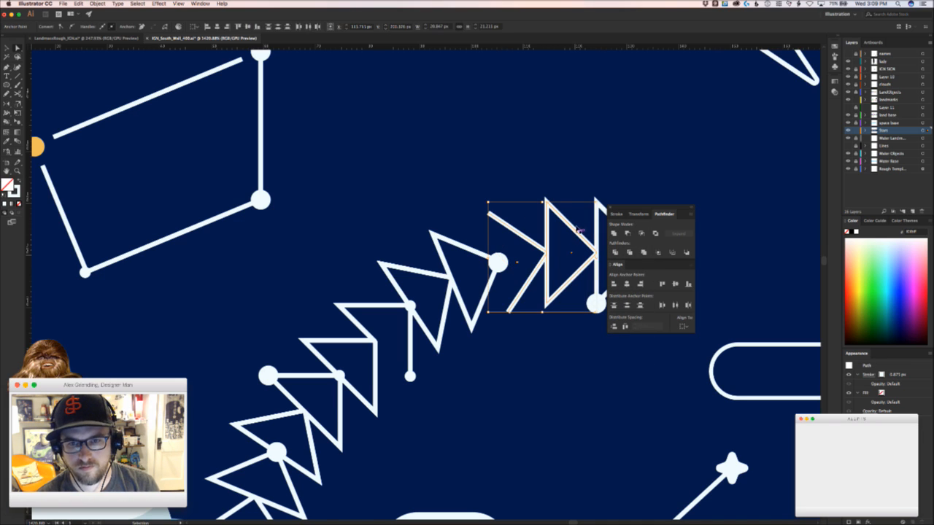
Delete the upper diagonal edge of the triangle just left of the star-tipped one
{"action": "left_click", "coordinate": [577, 214]}
{"action": "left_click_drag", "start_coordinate": [568, 241], "coordinate": [567, 245]}
{"action": "key", "text": "Delete"}
{"action": "left_click", "coordinate": [551, 343]}
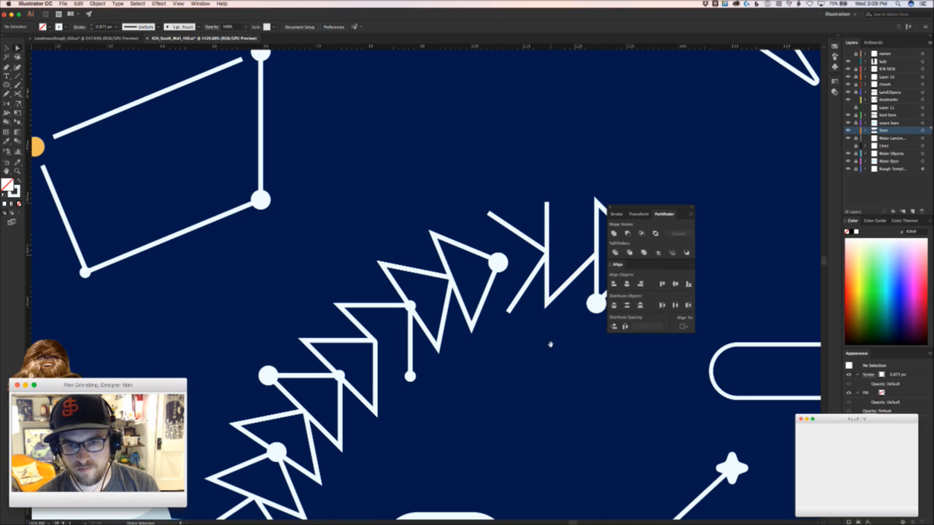
Copy the small dot from the hanging line's end onto the top of the open vertical line near the star-tipped triangle
{"action": "left_click_drag", "start_coordinate": [552, 341], "coordinate": [547, 299]}
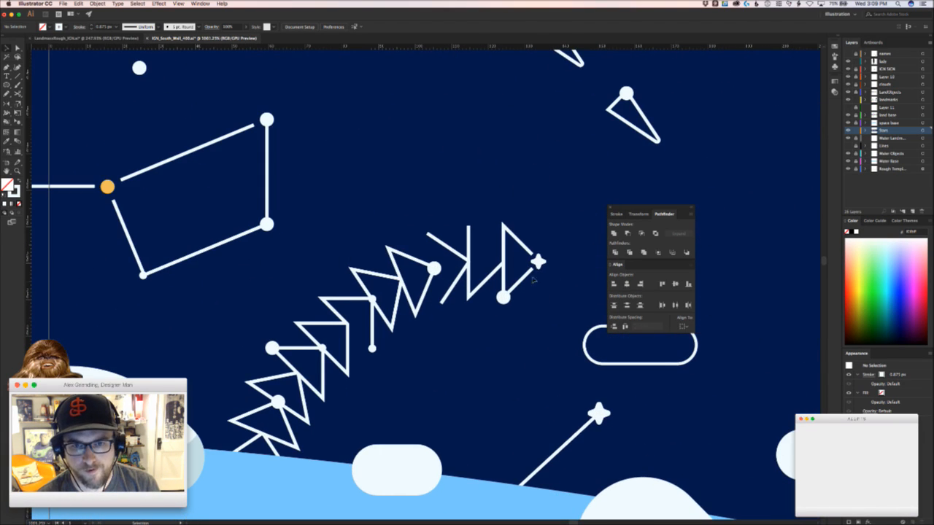
{"action": "left_click_drag", "start_coordinate": [372, 350], "coordinate": [469, 225]}
{"action": "left_click", "coordinate": [487, 258]}
Delete the diagonal edges of the two triangles in the middle of the arc, right of the outer corner dot
{"action": "left_click_drag", "start_coordinate": [487, 259], "coordinate": [345, 325]}
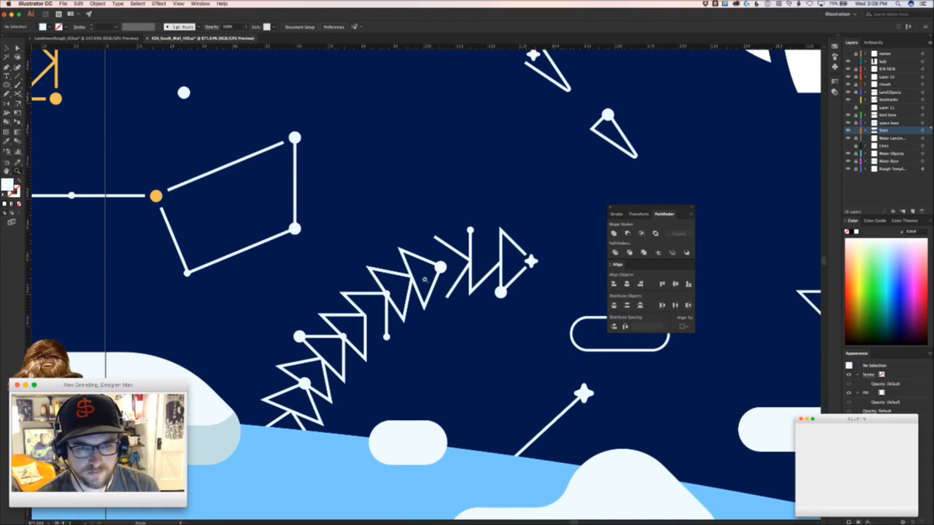
{"action": "left_click", "coordinate": [345, 321]}
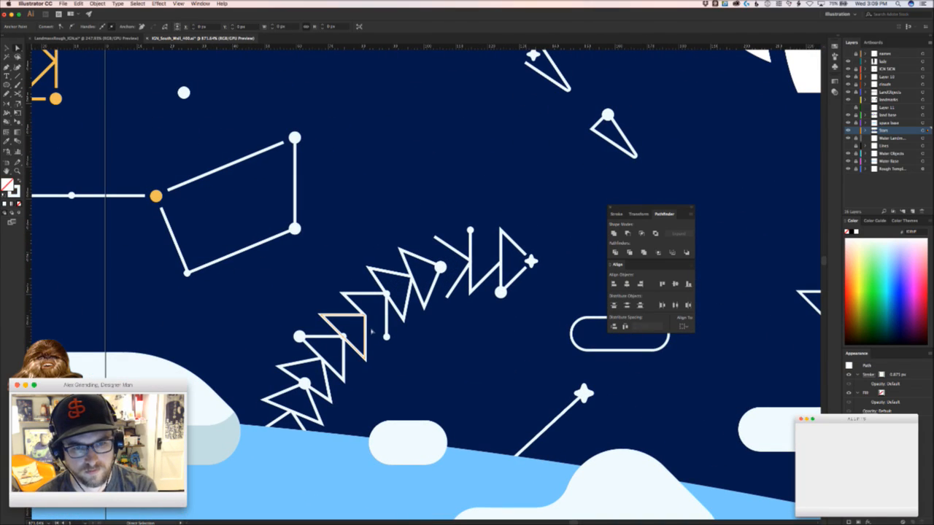
{"action": "left_click", "coordinate": [355, 369]}
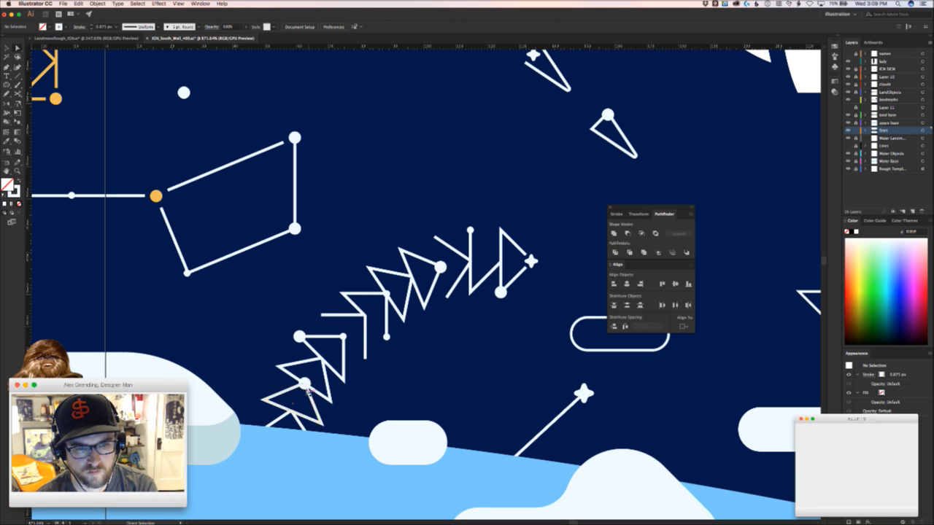
{"action": "left_click", "coordinate": [341, 374]}
{"action": "left_click", "coordinate": [340, 396]}
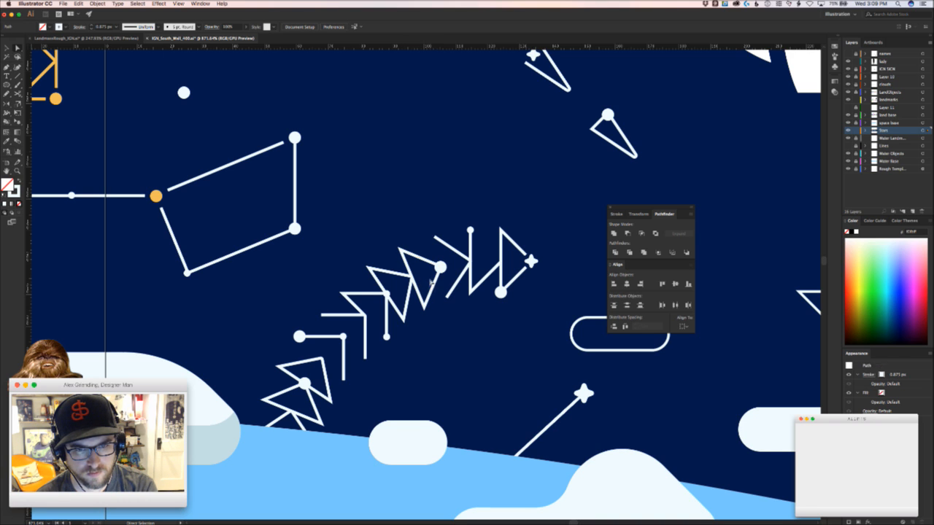
Delete the bottom edge of the triangle below the large dot near the arc's lower end
{"action": "scroll", "coordinate": [461, 318], "scroll_direction": "down", "scroll_amount": 6}
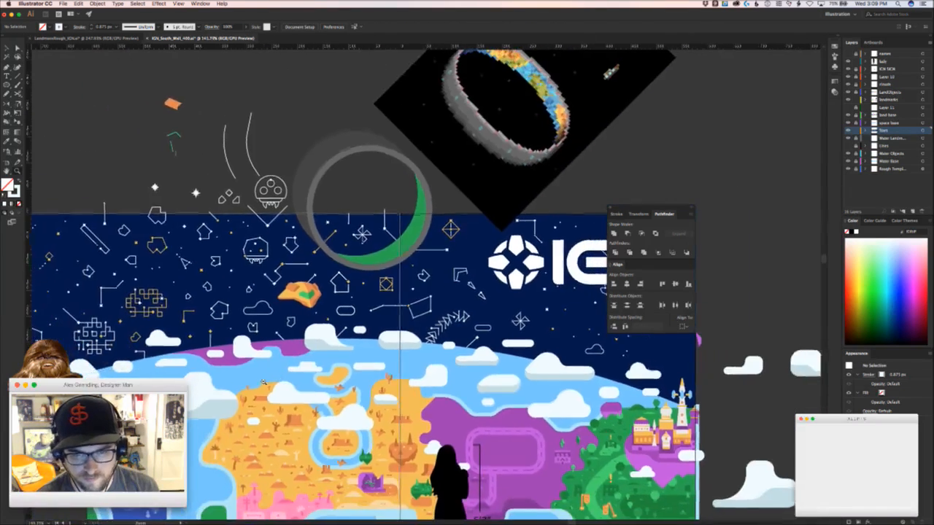
{"action": "left_click_drag", "start_coordinate": [265, 382], "coordinate": [456, 357]}
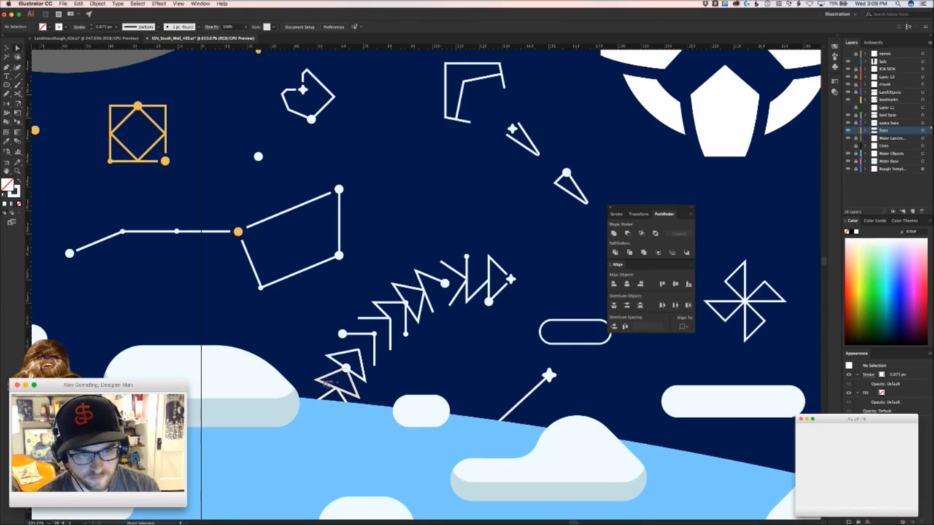
{"action": "left_click", "coordinate": [333, 378]}
{"action": "left_click", "coordinate": [395, 394]}
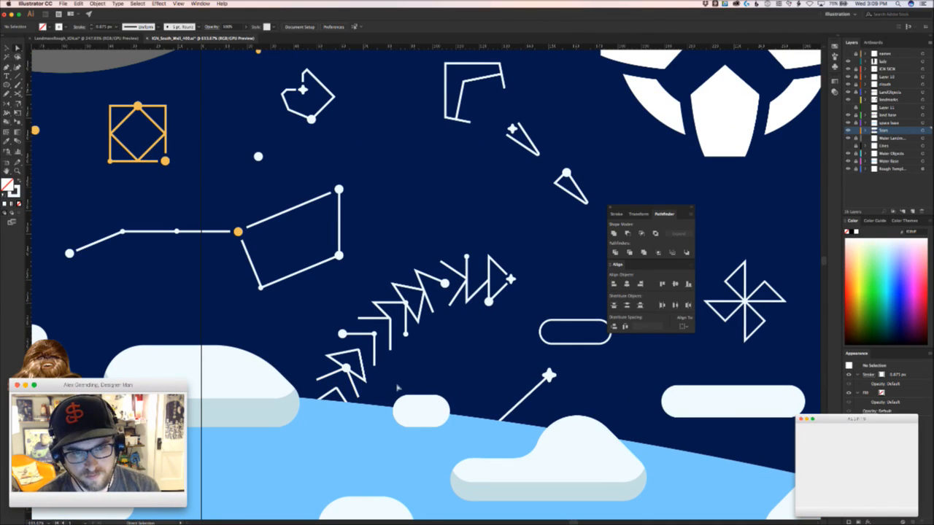
Move the four-pointed star onto the open left end of the upper shard outline beside the IGN logo
{"action": "left_click_drag", "start_coordinate": [396, 386], "coordinate": [286, 392]}
{"action": "scroll", "coordinate": [287, 391], "scroll_direction": "down", "scroll_amount": 3}
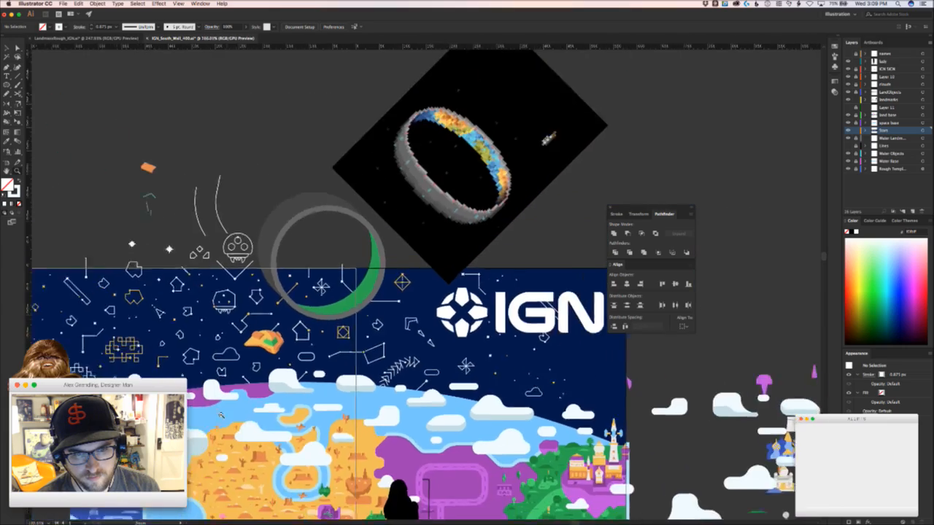
{"action": "scroll", "coordinate": [426, 323], "scroll_direction": "up", "scroll_amount": 5}
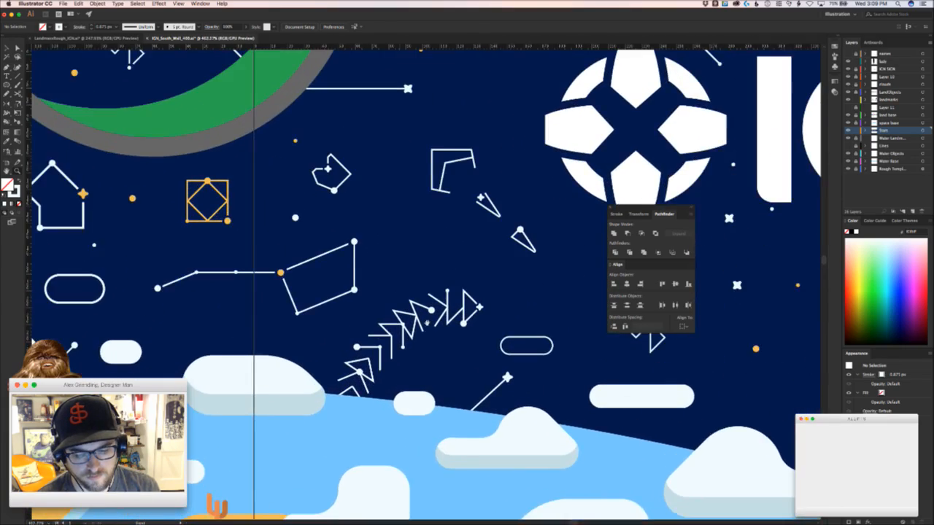
{"action": "left_click_drag", "start_coordinate": [427, 323], "coordinate": [288, 391]}
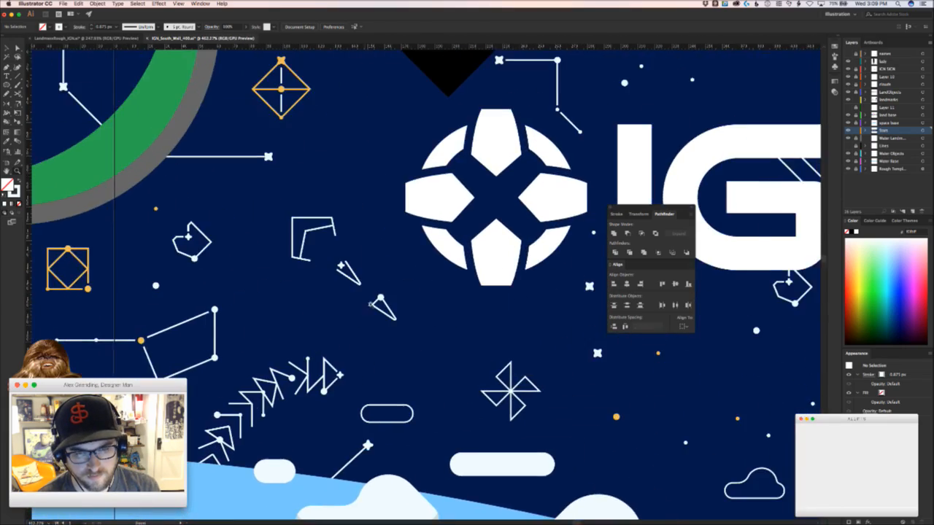
{"action": "left_click_drag", "start_coordinate": [379, 293], "coordinate": [468, 215]}
{"action": "left_click_drag", "start_coordinate": [231, 181], "coordinate": [219, 200]}
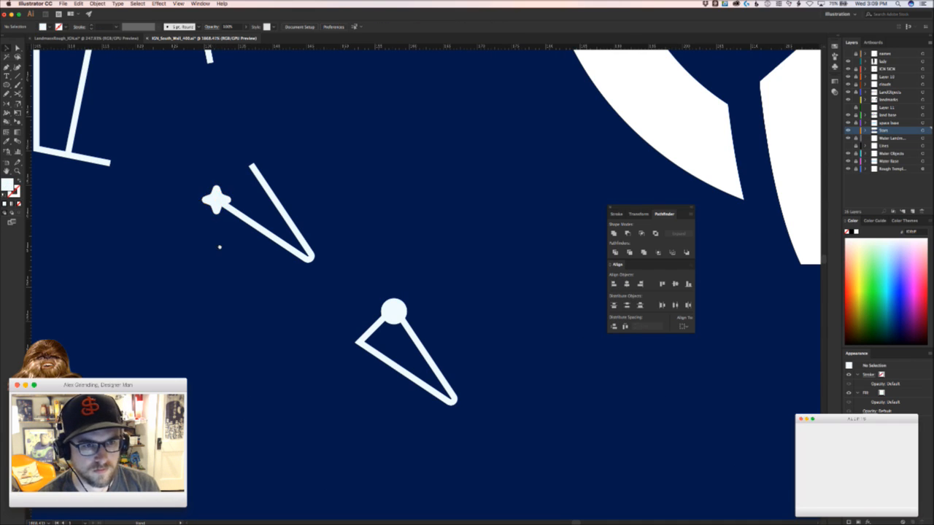
Copy the small orange sky dot onto the upper shard's other open end and recolour it white to match the star
{"action": "left_click_drag", "start_coordinate": [219, 246], "coordinate": [475, 402]}
{"action": "left_click_drag", "start_coordinate": [412, 385], "coordinate": [274, 374]}
{"action": "left_click_drag", "start_coordinate": [189, 291], "coordinate": [433, 358]}
{"action": "key", "text": "i"}
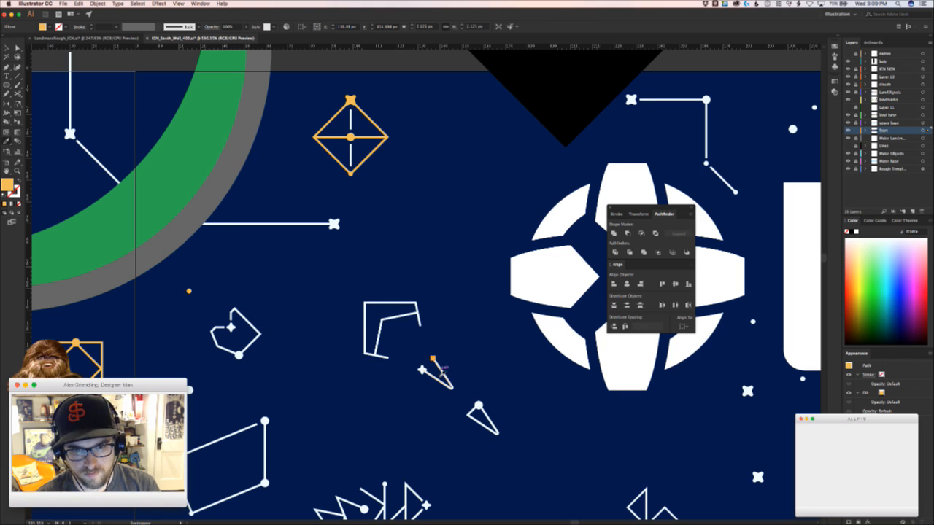
{"action": "left_click", "coordinate": [422, 369]}
{"action": "key", "text": "super+shift+a"}
{"action": "key", "text": "z"}
{"action": "left_click", "coordinate": [417, 412], "text": "alt"}
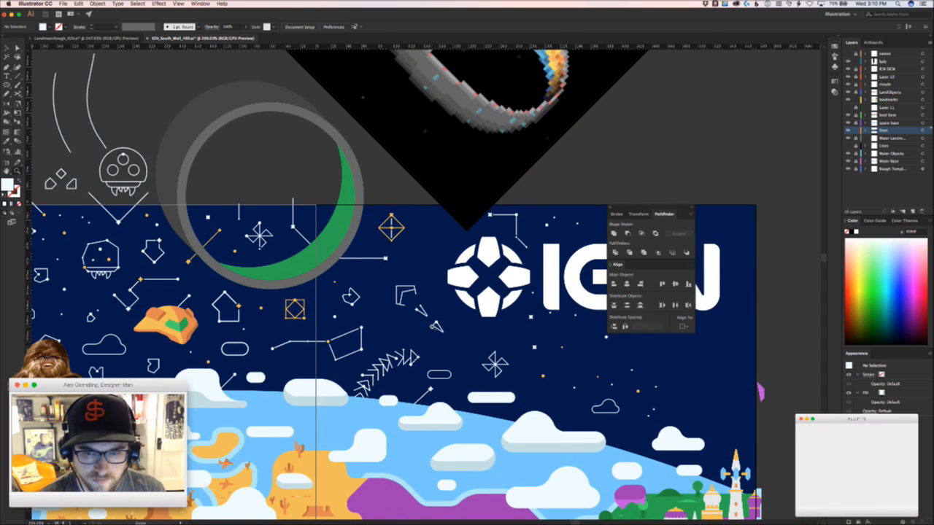
Rotate the cluster of small dots in the open sky below the IGN lettering
{"action": "key", "text": "v"}
{"action": "scroll", "coordinate": [523, 352], "scroll_direction": "right", "scroll_amount": 5}
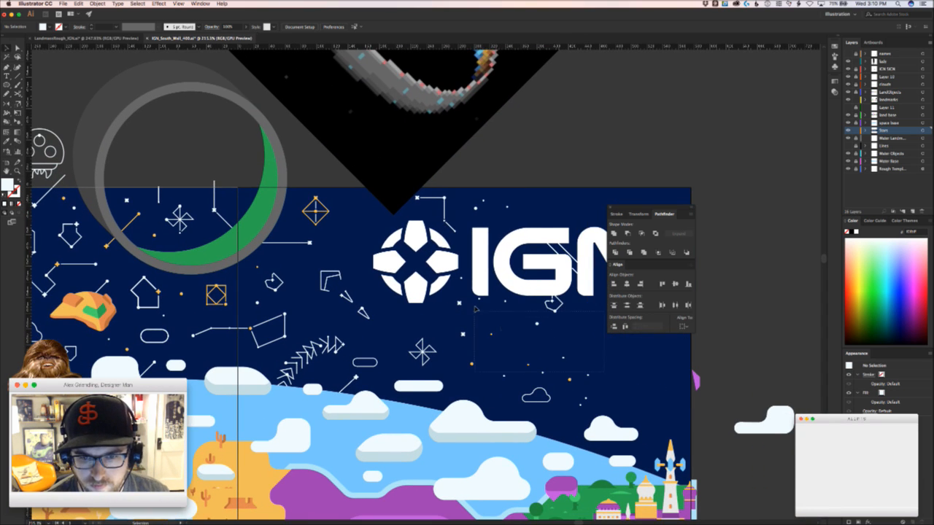
{"action": "key", "text": "m"}
{"action": "left_click_drag", "start_coordinate": [490, 322], "coordinate": [562, 373]}
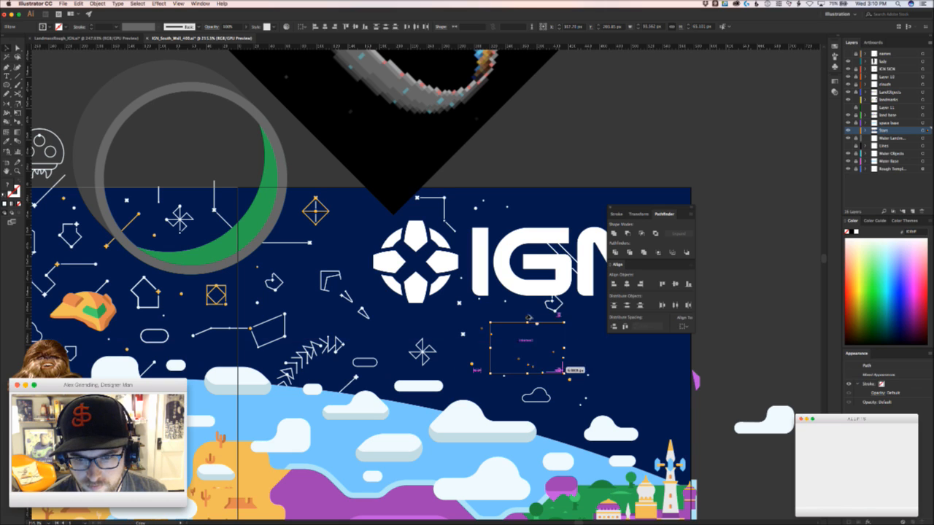
{"action": "left_click_drag", "start_coordinate": [529, 318], "coordinate": [436, 228]}
{"action": "left_click", "coordinate": [355, 254]}
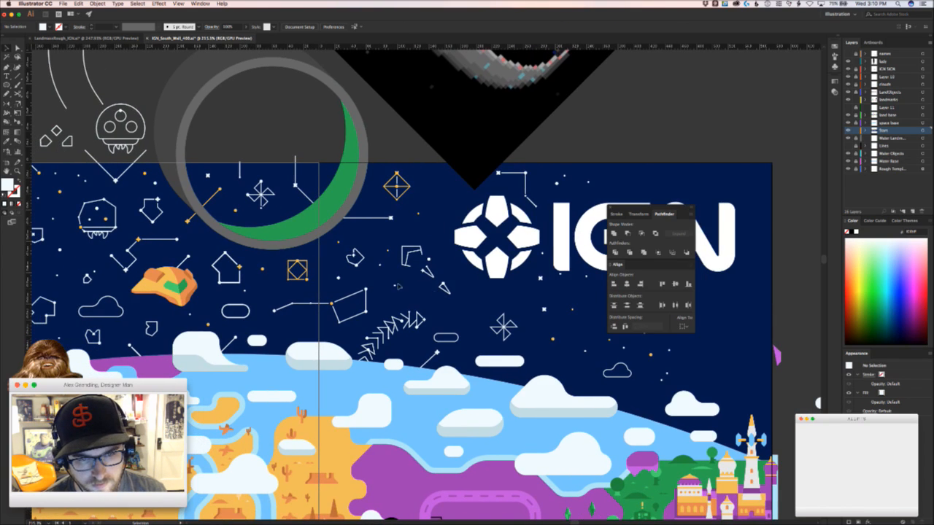
Reposition the small white dots beneath the kite-shaped constellation, spreading them out to the left of the artboard edge
{"action": "left_click_drag", "start_coordinate": [366, 265], "coordinate": [465, 281]}
{"action": "left_click_drag", "start_coordinate": [528, 407], "coordinate": [414, 401]}
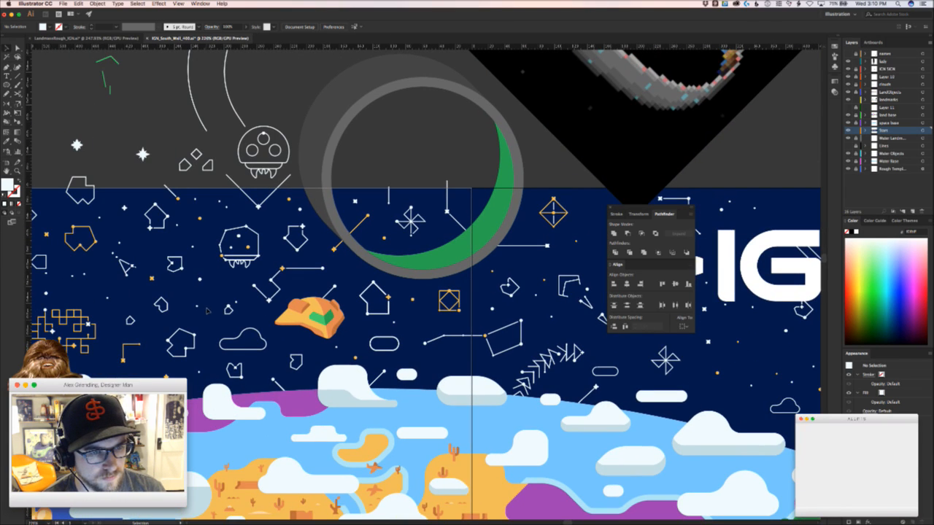
{"action": "left_click_drag", "start_coordinate": [256, 319], "coordinate": [200, 321]}
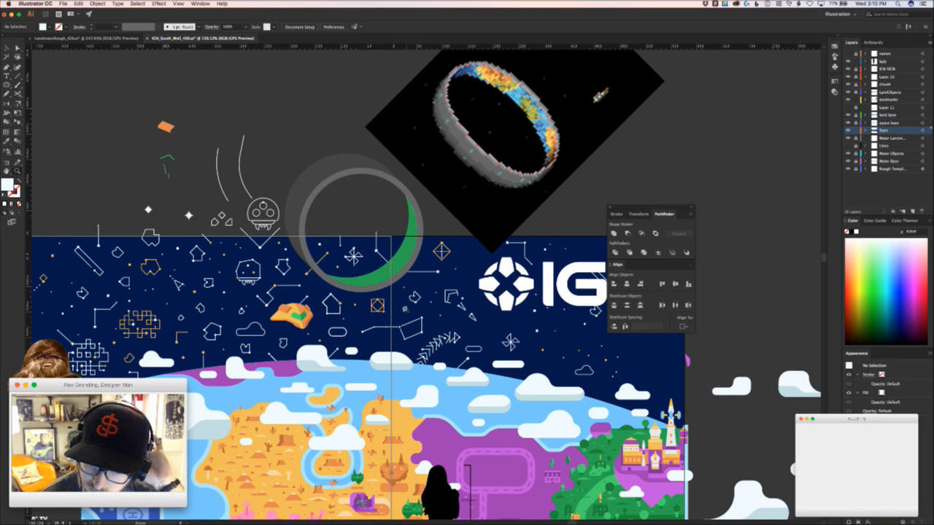
{"action": "left_click_drag", "start_coordinate": [332, 327], "coordinate": [362, 312]}
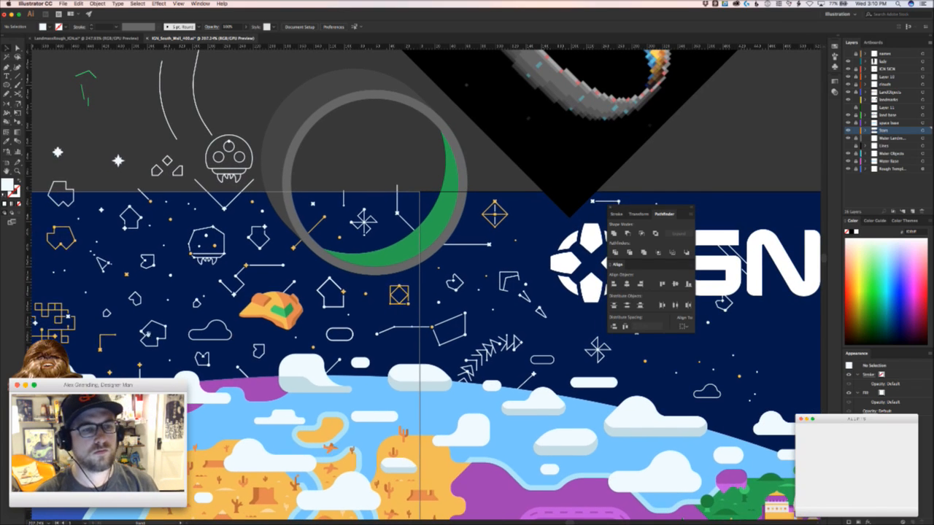
{"action": "left_click_drag", "start_coordinate": [148, 334], "coordinate": [257, 290]}
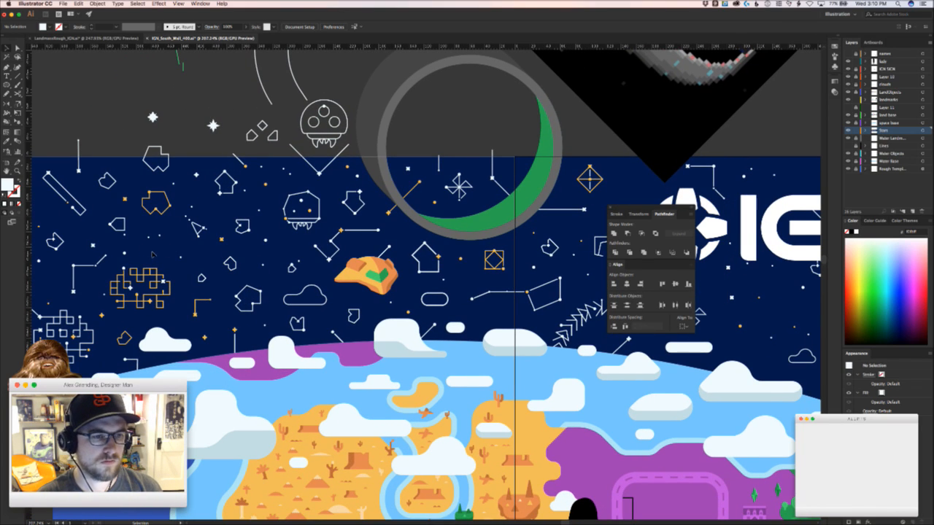
{"action": "left_click_drag", "start_coordinate": [125, 232], "coordinate": [444, 318]}
{"action": "left_click", "coordinate": [498, 321]}
{"action": "left_click_drag", "start_coordinate": [444, 318], "coordinate": [556, 295]}
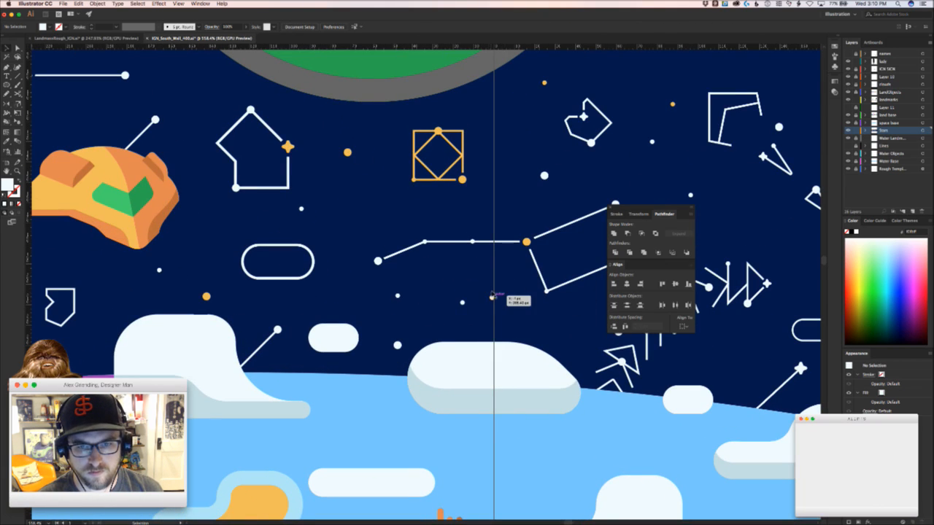
{"action": "left_click_drag", "start_coordinate": [493, 297], "coordinate": [466, 313]}
{"action": "left_click", "coordinate": [414, 294]}
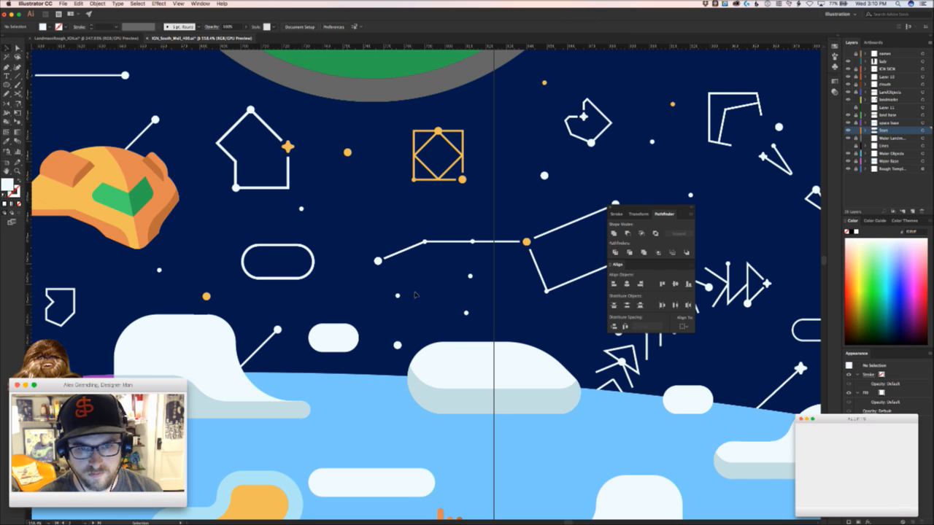
{"action": "left_click_drag", "start_coordinate": [398, 297], "coordinate": [368, 295]}
Add a copy of the white dot between the kite constellation and the arrow arc, and recolour it orange like the kite's corner dot
{"action": "left_click_drag", "start_coordinate": [397, 345], "coordinate": [251, 256]}
{"action": "left_click", "coordinate": [430, 333]}
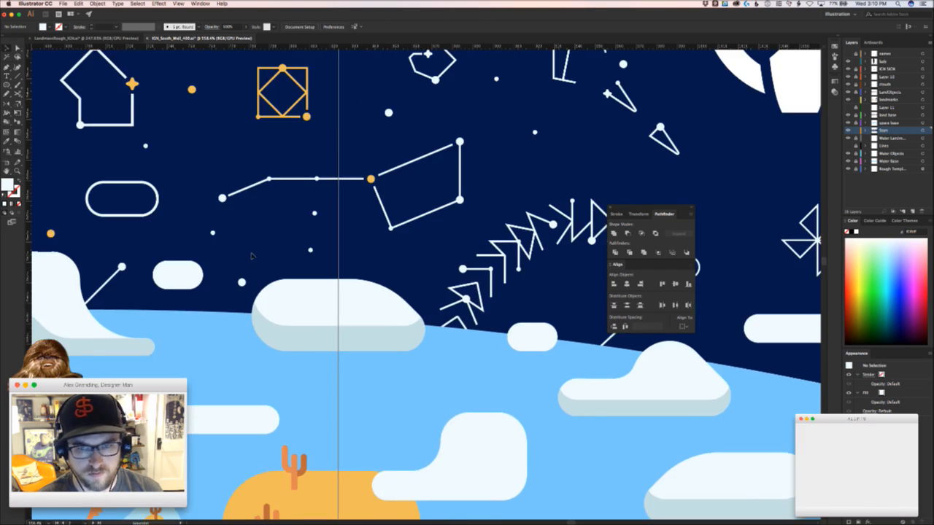
{"action": "left_click_drag", "start_coordinate": [418, 258], "coordinate": [363, 309]}
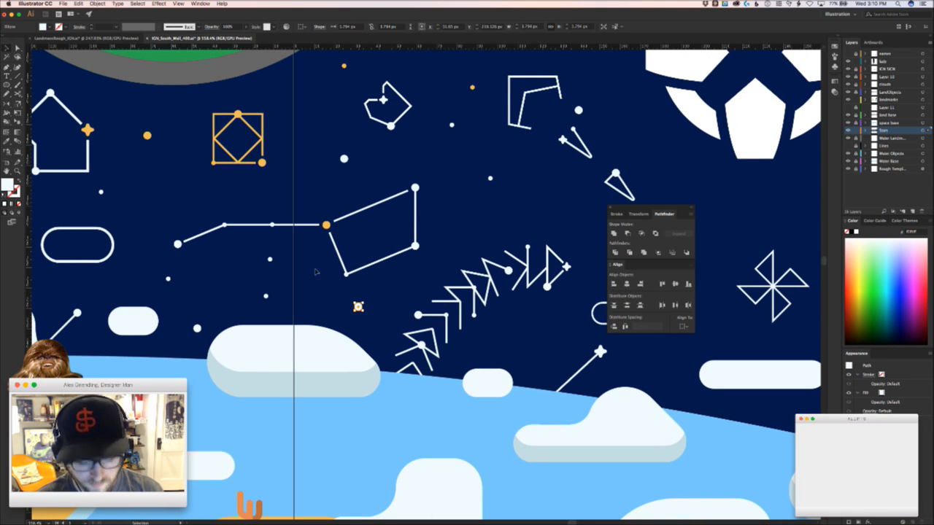
{"action": "left_click", "coordinate": [337, 236]}
Copy the small orange dot below the moon's rim to the empty spot under the orange square constellation
{"action": "scroll", "coordinate": [331, 256], "scroll_direction": "down", "scroll_amount": 5}
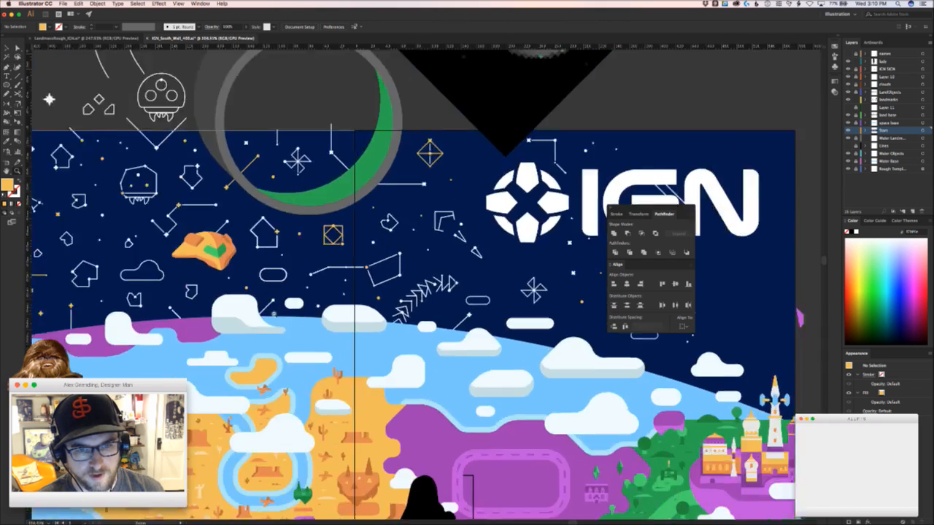
{"action": "scroll", "coordinate": [328, 272], "scroll_direction": "up", "scroll_amount": 5}
{"action": "left_click_drag", "start_coordinate": [328, 272], "coordinate": [413, 402]}
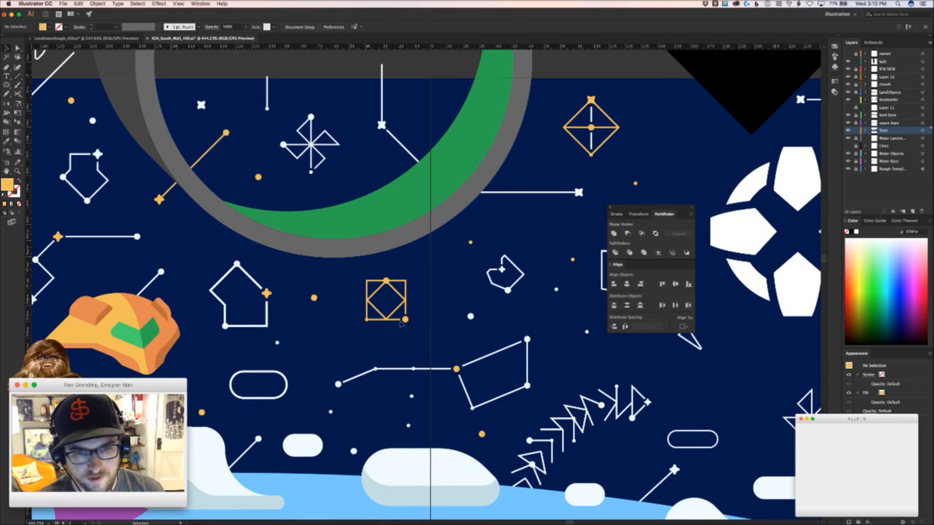
{"action": "left_click_drag", "start_coordinate": [473, 243], "coordinate": [335, 343]}
Copy the dotted pinwheel from inside the moon ring onto the plain pinwheel below the IGN logo and mirror it horizontally
{"action": "scroll", "coordinate": [377, 345], "scroll_direction": "down", "scroll_amount": 3}
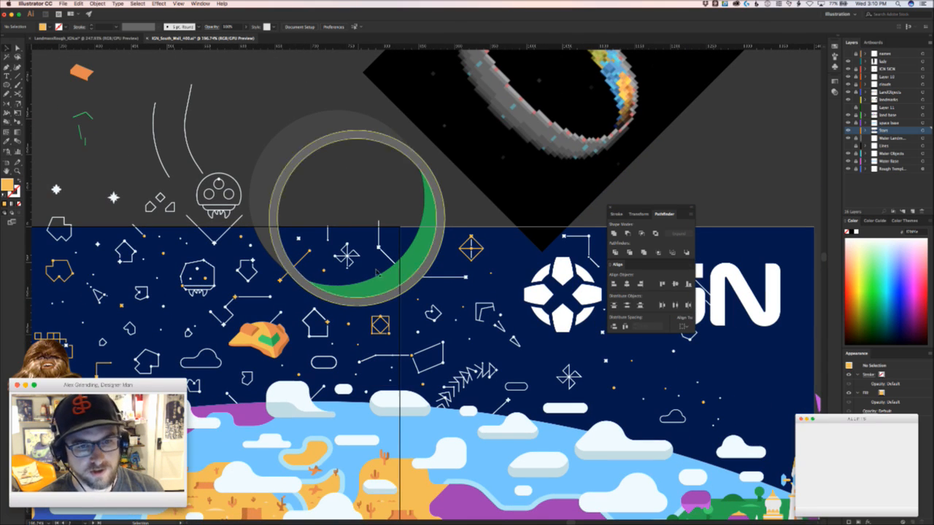
{"action": "scroll", "coordinate": [407, 312], "scroll_direction": "right", "scroll_amount": 3}
{"action": "scroll", "coordinate": [406, 312], "scroll_direction": "down", "scroll_amount": 2}
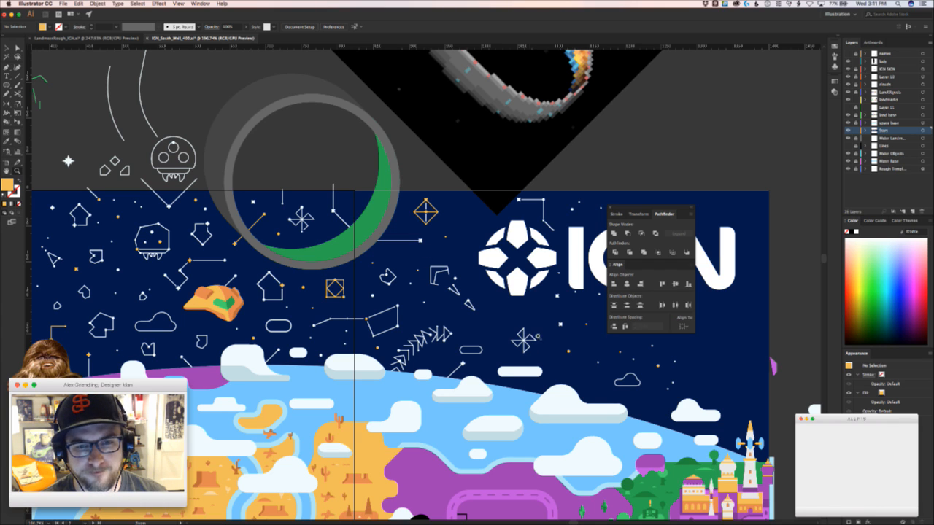
{"action": "left_click", "coordinate": [509, 350]}
{"action": "scroll", "coordinate": [508, 349], "scroll_direction": "up", "scroll_amount": 2}
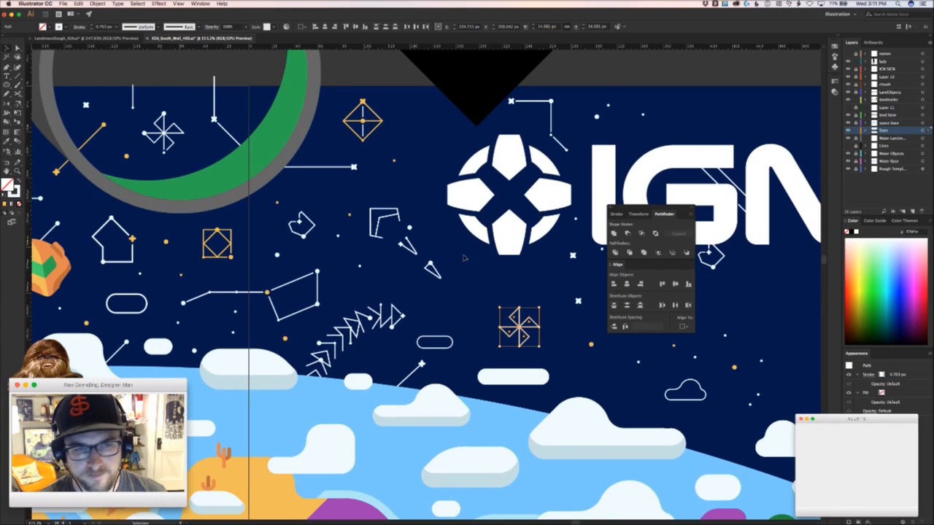
{"action": "left_click_drag", "start_coordinate": [142, 108], "coordinate": [462, 308]}
{"action": "key", "text": "o"}
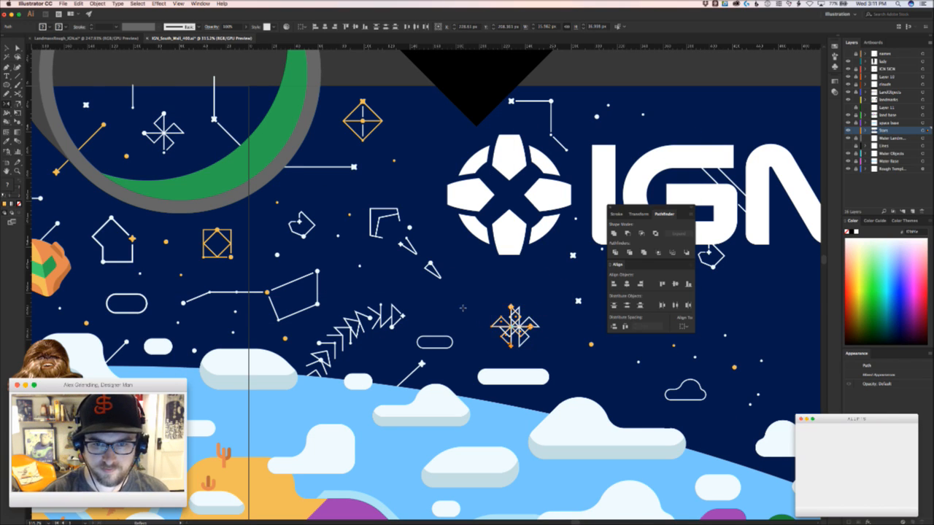
Delete the plain pinwheel below the IGN logo and paste the mirrored dotted pinwheel in its place
{"action": "key", "text": "super+shift+a"}
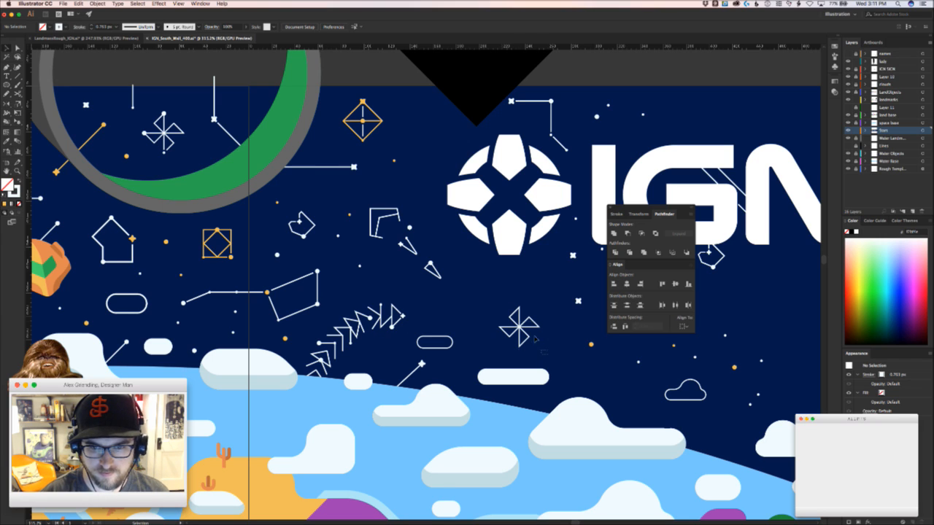
{"action": "left_click_drag", "start_coordinate": [533, 338], "coordinate": [495, 292]}
{"action": "key", "text": "Delete"}
{"action": "key", "text": "super+f"}
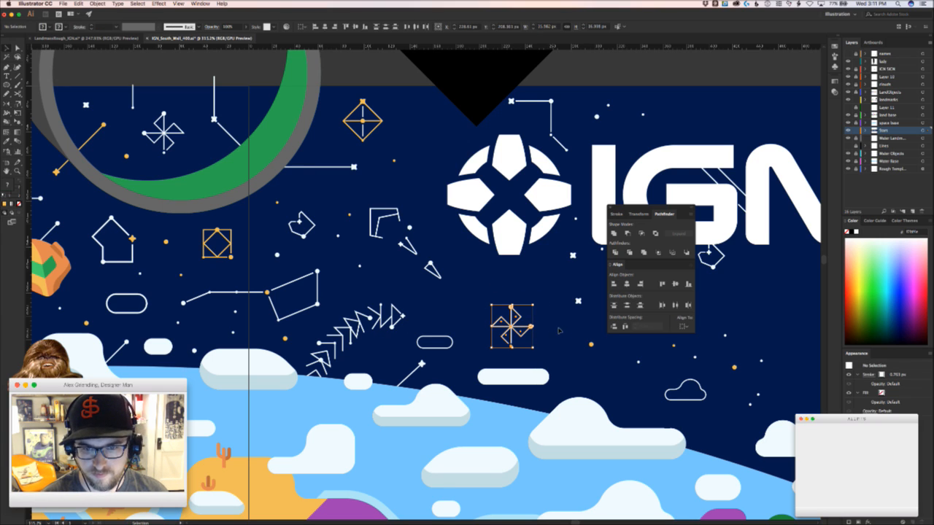
Move the mirrored dotted pinwheel up and to the left, closer to the lower shard and the IGN emblem
{"action": "key", "text": "super+shift+a"}
{"action": "scroll", "coordinate": [547, 321], "scroll_direction": "right", "scroll_amount": 2}
{"action": "left_click_drag", "start_coordinate": [460, 345], "coordinate": [466, 298]}
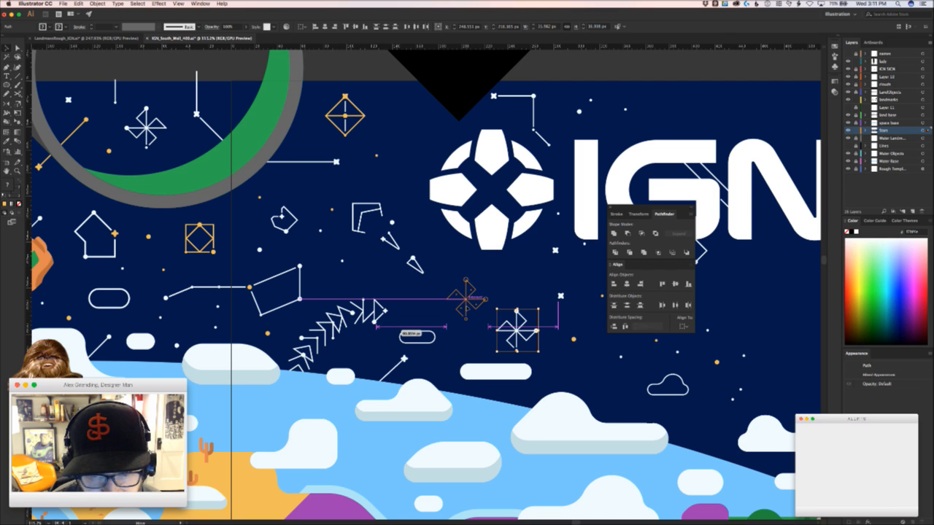
{"action": "left_click_drag", "start_coordinate": [466, 297], "coordinate": [467, 299]}
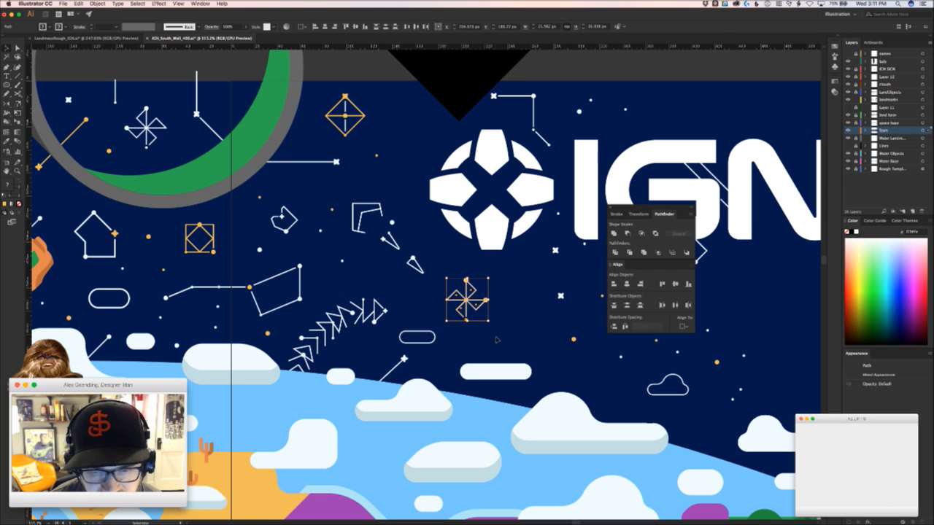
{"action": "left_click", "coordinate": [520, 308]}
Examine the pinwheel's line ends and dots close up in outline view, and return to the coloured preview
{"action": "key", "text": "ctrl+y"}
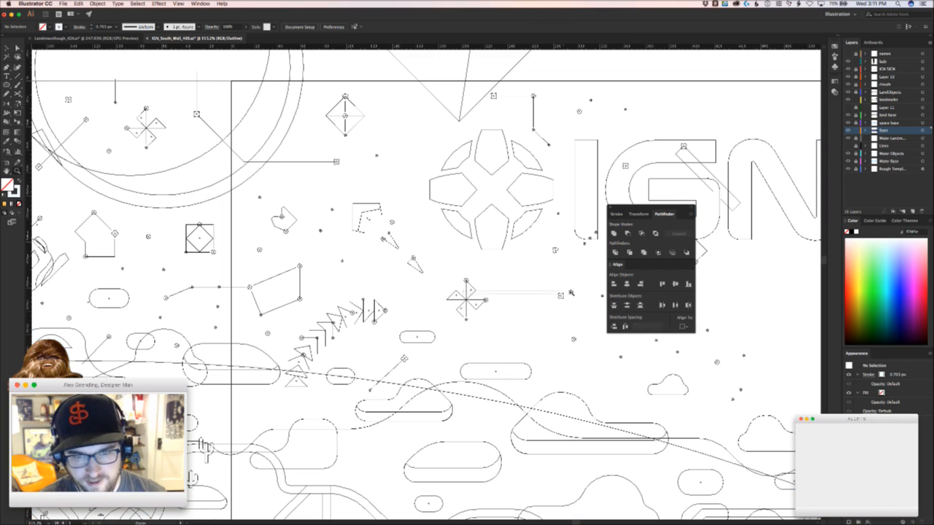
{"action": "left_click_drag", "start_coordinate": [447, 310], "coordinate": [510, 310]}
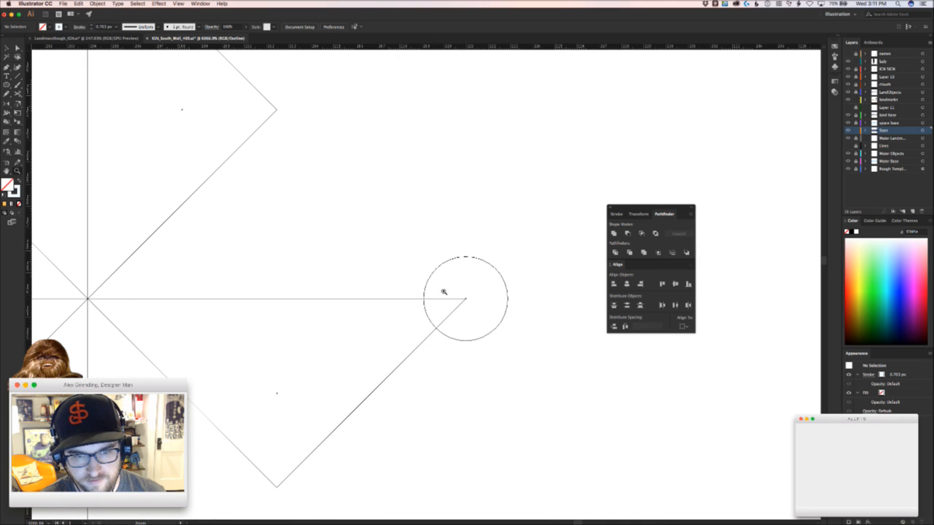
{"action": "left_click_drag", "start_coordinate": [350, 302], "coordinate": [351, 302]}
{"action": "key", "text": "super+minus"}
{"action": "key", "text": "super+minus"}
{"action": "key", "text": "super+minus"}
{"action": "key", "text": "super+minus"}
{"action": "key", "text": "super+minus"}
{"action": "key", "text": "super+minus"}
{"action": "key", "text": "super+minus"}
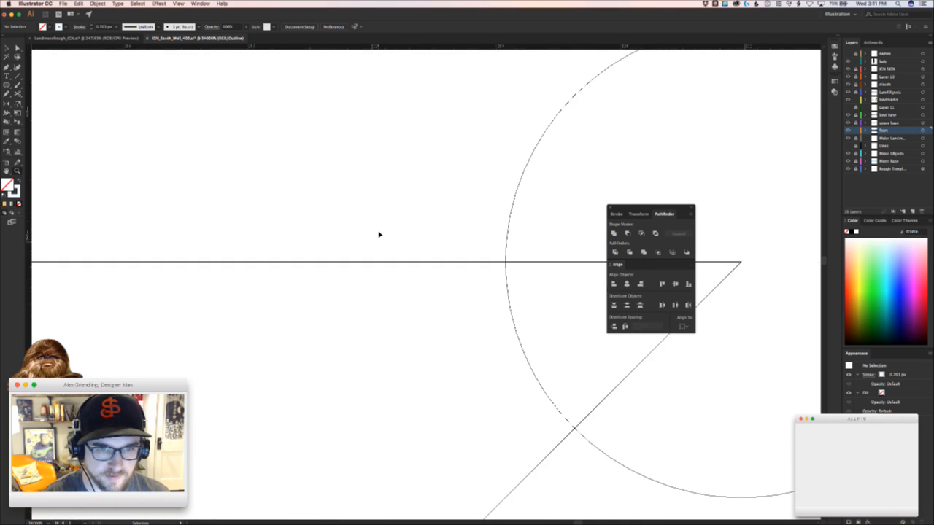
{"action": "key", "text": "super+minus"}
{"action": "key", "text": "super+minus"}
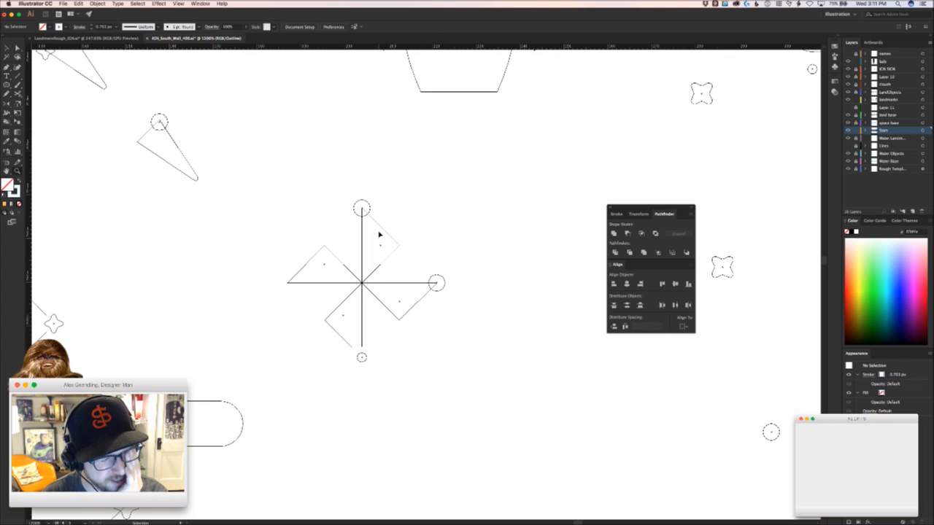
{"action": "key", "text": "super+minus"}
{"action": "key", "text": "super+minus"}
{"action": "key", "text": "super+minus"}
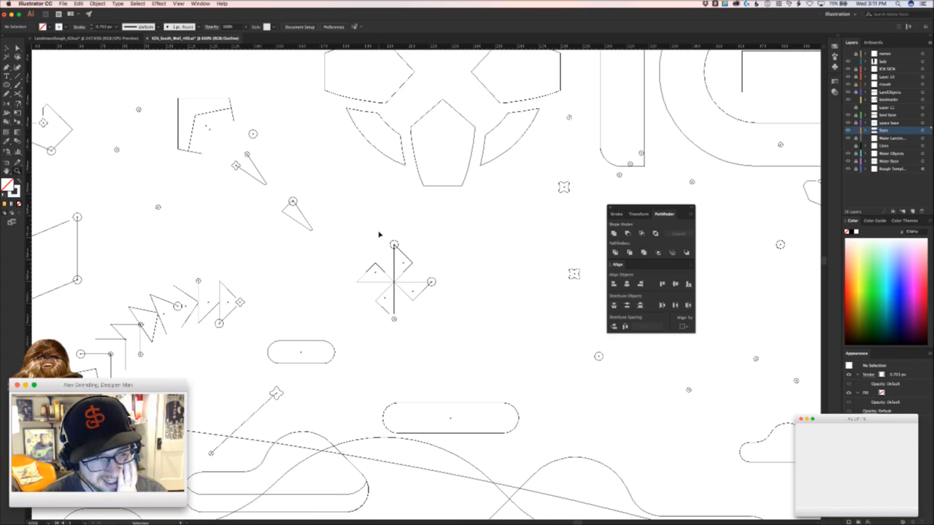
{"action": "key", "text": "super+minus"}
{"action": "key", "text": "super+minus"}
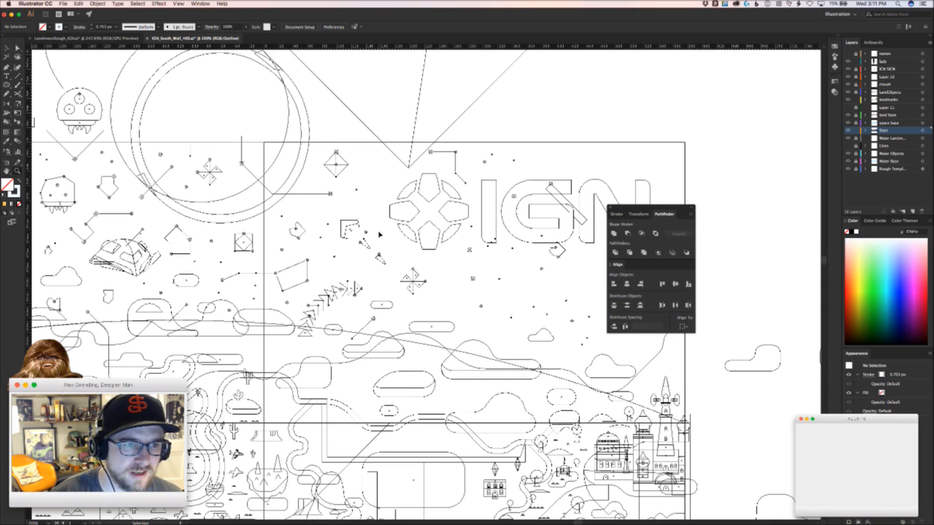
{"action": "key", "text": "super+plus"}
{"action": "key", "text": "super+plus"}
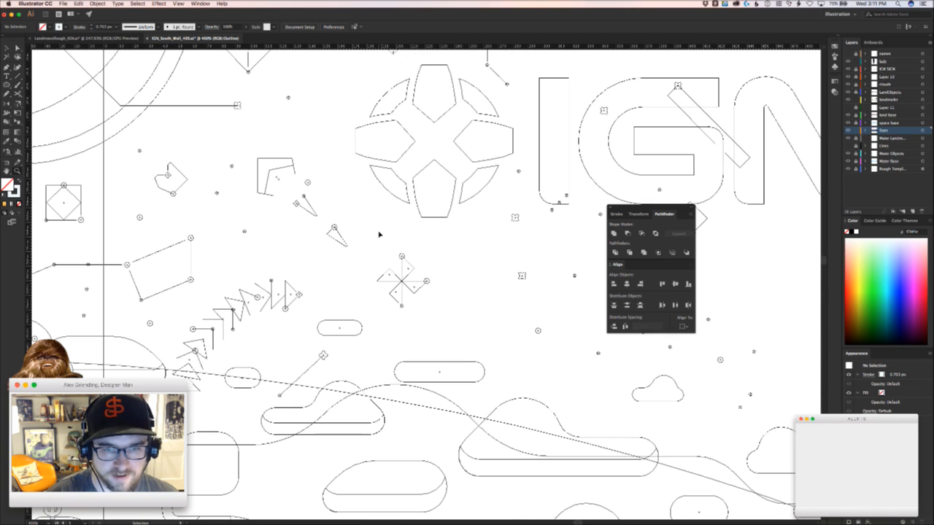
{"action": "key", "text": "super+z"}
{"action": "key", "text": "super+z"}
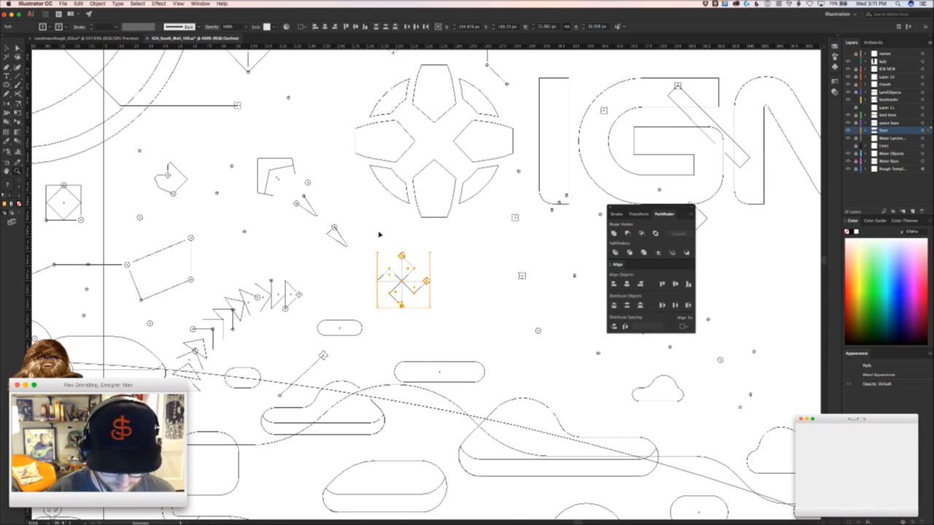
{"action": "key", "text": "super+y"}
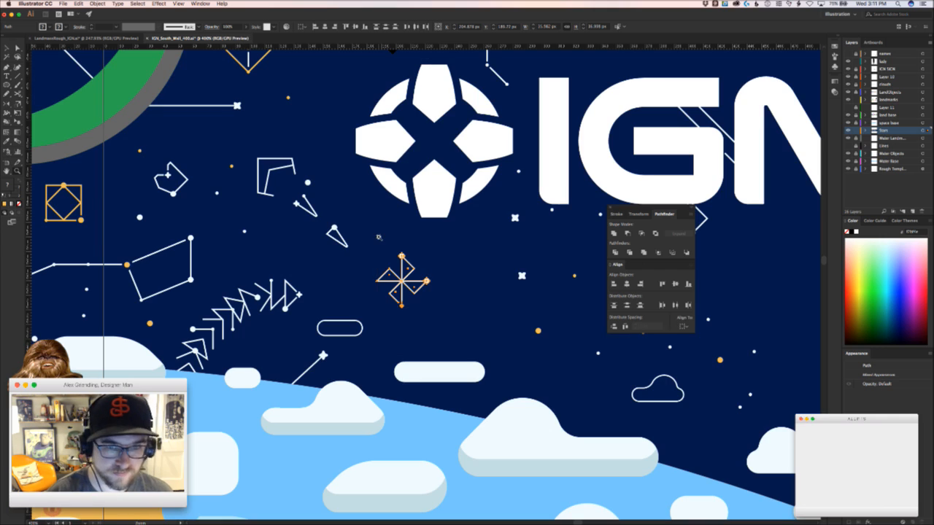
{"action": "left_click", "coordinate": [445, 295]}
Shift the dotted pinwheel slightly further left below the IGN emblem
{"action": "scroll", "coordinate": [443, 299], "scroll_direction": "down", "scroll_amount": 4}
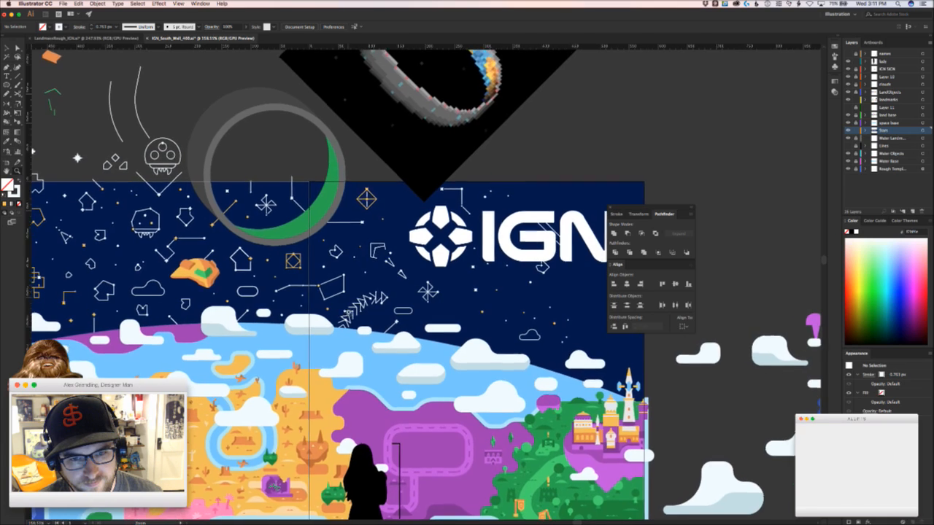
{"action": "scroll", "coordinate": [443, 298], "scroll_direction": "up", "scroll_amount": 3}
{"action": "left_click_drag", "start_coordinate": [386, 302], "coordinate": [414, 299]}
{"action": "left_click", "coordinate": [444, 318]}
{"action": "left_click", "coordinate": [469, 319]}
{"action": "left_click_drag", "start_coordinate": [467, 319], "coordinate": [412, 332]}
{"action": "left_click_drag", "start_coordinate": [412, 332], "coordinate": [449, 326]}
Copy the bent-line constellation above the orange helmet into the empty sky above the castle and rotate the copy 180 degrees
{"action": "left_click_drag", "start_coordinate": [374, 296], "coordinate": [472, 310]}
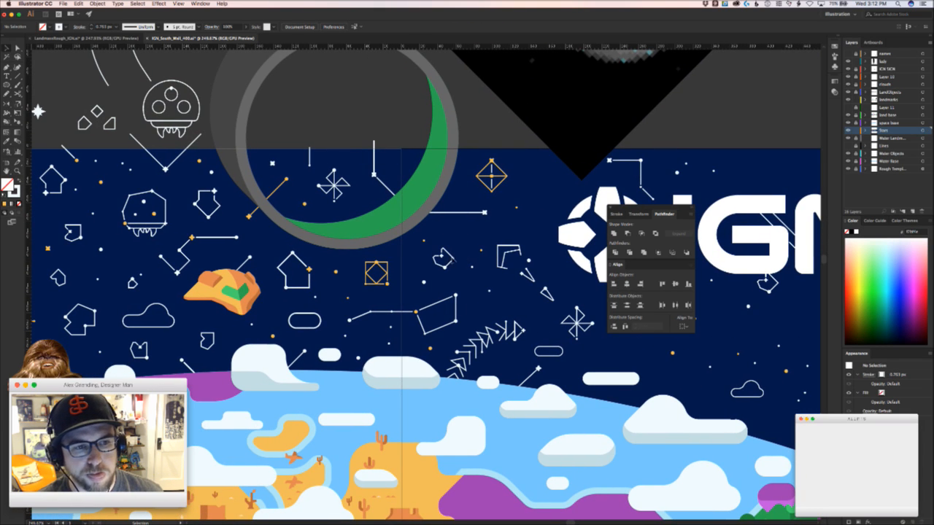
{"action": "left_click_drag", "start_coordinate": [213, 272], "coordinate": [294, 220]}
{"action": "key", "text": "super+x"}
{"action": "left_click_drag", "start_coordinate": [598, 291], "coordinate": [200, 254]}
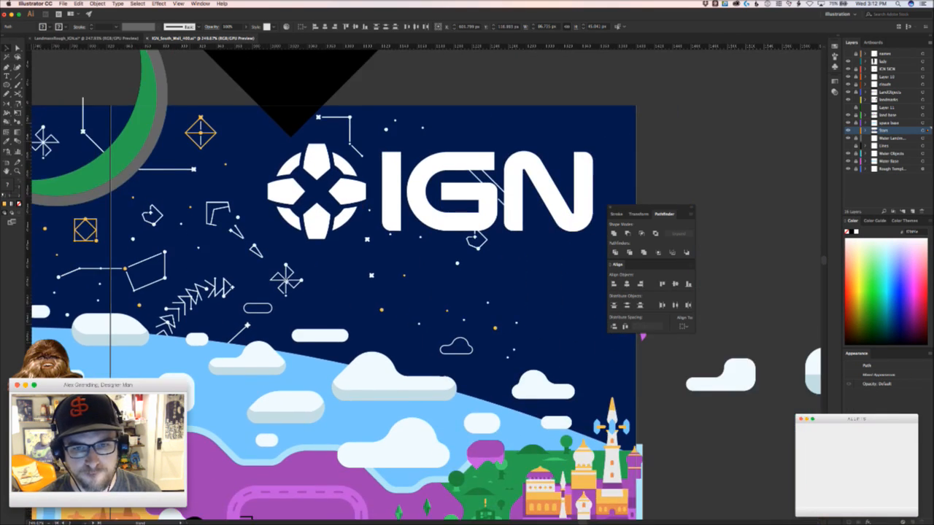
{"action": "left_click_drag", "start_coordinate": [538, 346], "coordinate": [418, 297]}
{"action": "key", "text": "super+v"}
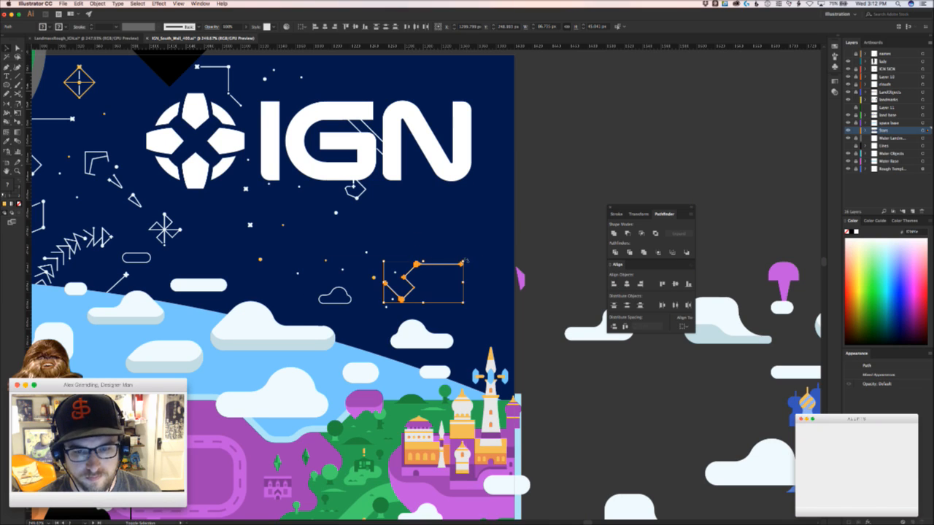
{"action": "left_click_drag", "start_coordinate": [465, 260], "coordinate": [375, 337]}
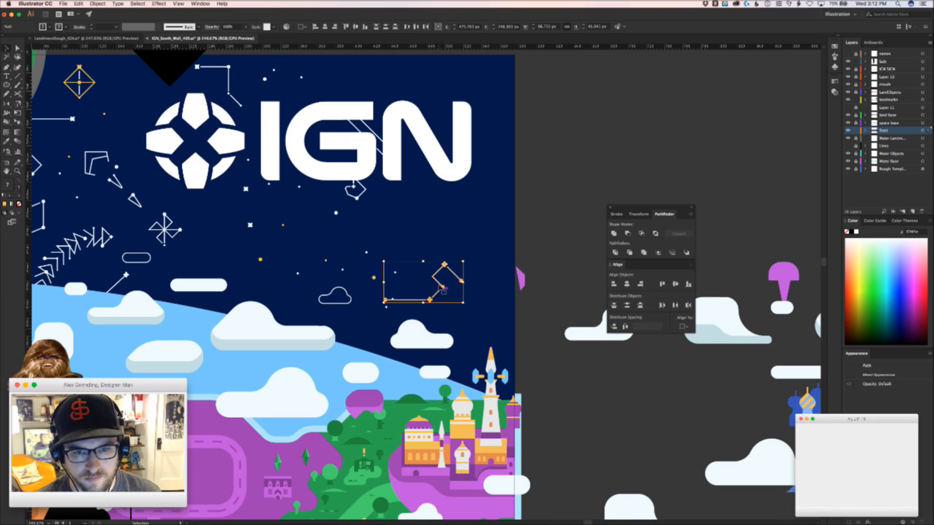
Move the rotated bent-line constellation up to the sky's upper edge, above the N of the IGN logo
{"action": "left_click_drag", "start_coordinate": [442, 290], "coordinate": [663, 197]}
{"action": "left_click", "coordinate": [499, 102]}
{"action": "left_click_drag", "start_coordinate": [496, 218], "coordinate": [444, 223]}
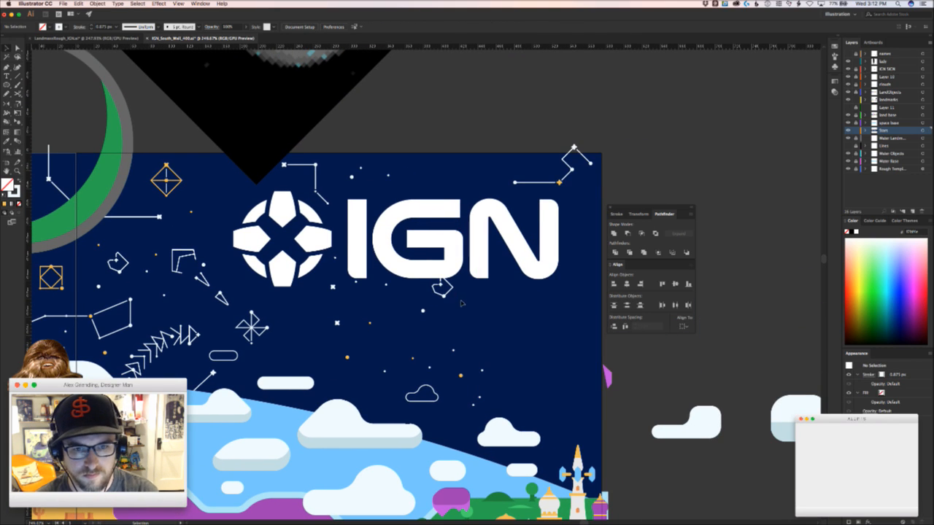
Shift the small heart-shaped constellation slightly down so it clears the bottom of the IGN lettering
{"action": "left_click", "coordinate": [442, 287]}
{"action": "left_click_drag", "start_coordinate": [446, 283], "coordinate": [449, 293]}
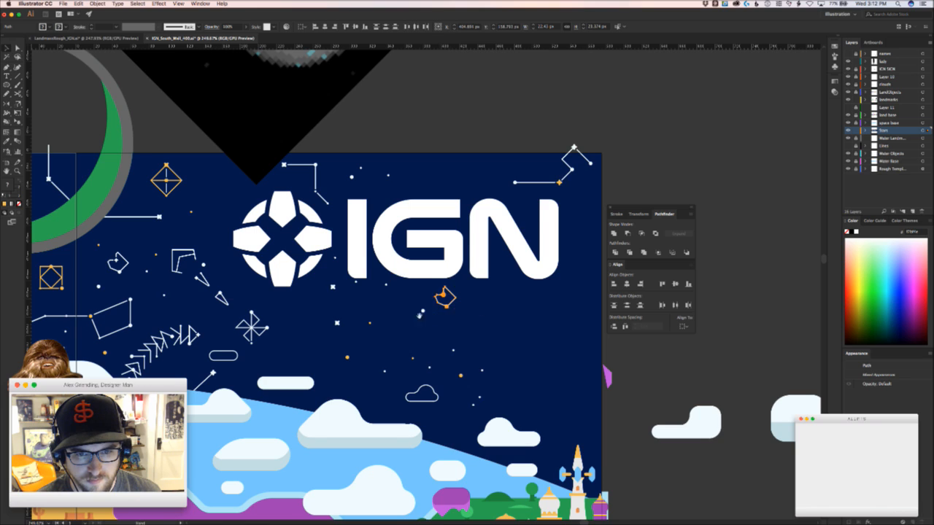
Copy the pair of small white dots below the four-sided constellation into the sky between the ringed moon and the orange diamond
{"action": "left_click_drag", "start_coordinate": [377, 319], "coordinate": [392, 248]}
{"action": "left_click", "coordinate": [487, 291]}
{"action": "left_click", "coordinate": [477, 281]}
{"action": "left_click_drag", "start_coordinate": [489, 315], "coordinate": [374, 226]}
{"action": "left_click", "coordinate": [375, 233]}
{"action": "left_click", "coordinate": [365, 192]}
{"action": "left_click_drag", "start_coordinate": [358, 174], "coordinate": [470, 261]}
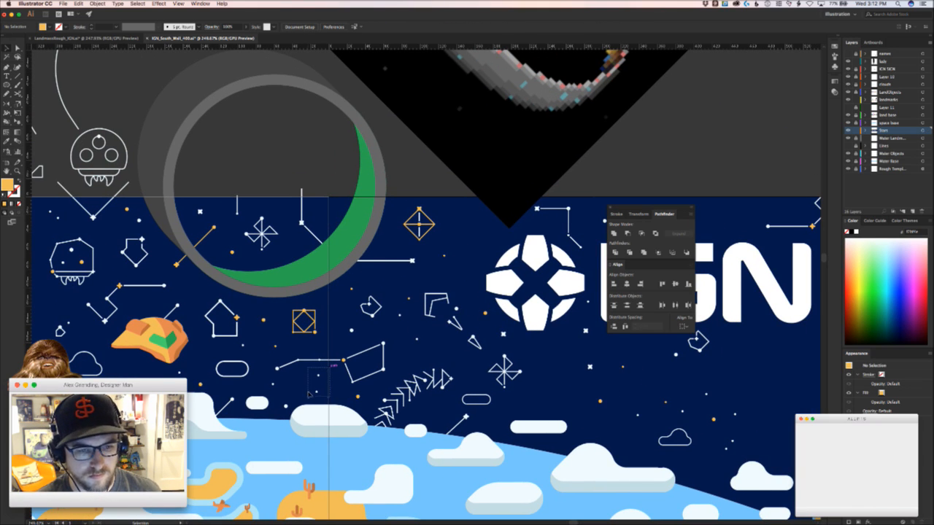
{"action": "left_click_drag", "start_coordinate": [309, 392], "coordinate": [466, 248]}
{"action": "left_click", "coordinate": [408, 248]}
Move one small orange dot beneath the ringed moon and another up toward the IGN emblem
{"action": "left_click_drag", "start_coordinate": [412, 270], "coordinate": [336, 297]}
{"action": "left_click_drag", "start_coordinate": [453, 274], "coordinate": [377, 258]}
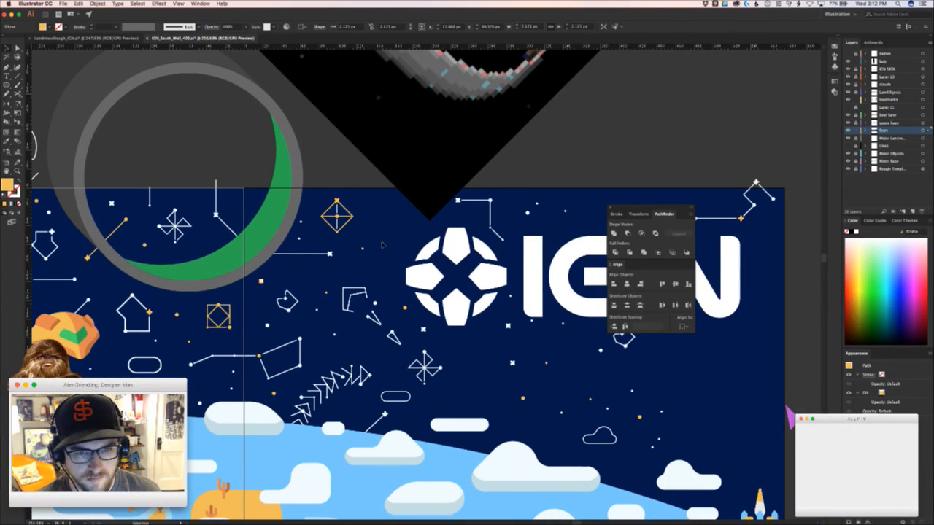
{"action": "left_click_drag", "start_coordinate": [327, 291], "coordinate": [382, 268]}
{"action": "left_click", "coordinate": [394, 255]}
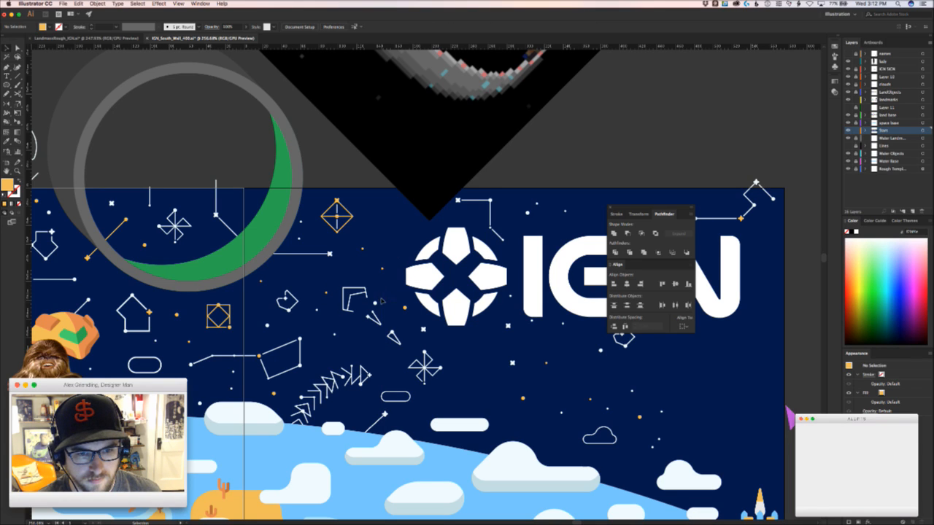
Copy the two white dots beside the bracket-shaped constellation up to the sky beneath the black image's tip
{"action": "left_click", "coordinate": [375, 302]}
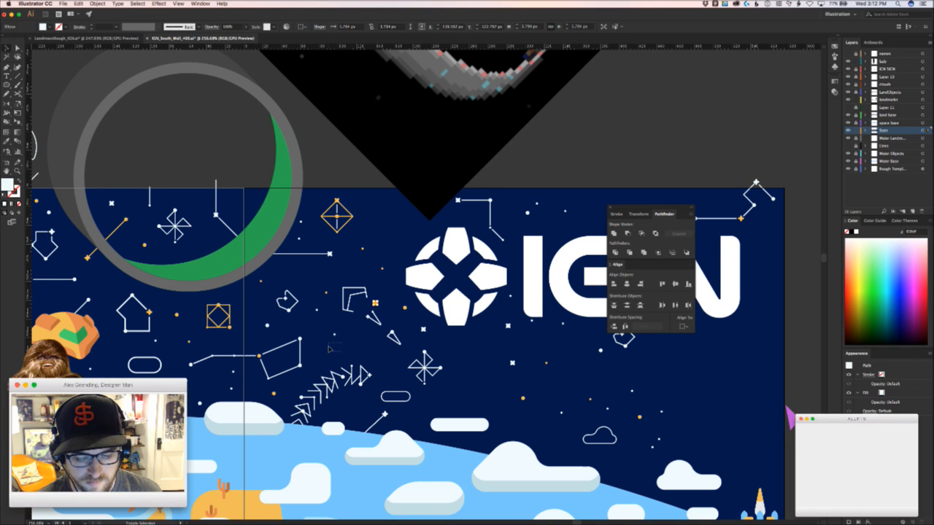
{"action": "left_click", "coordinate": [333, 333]}
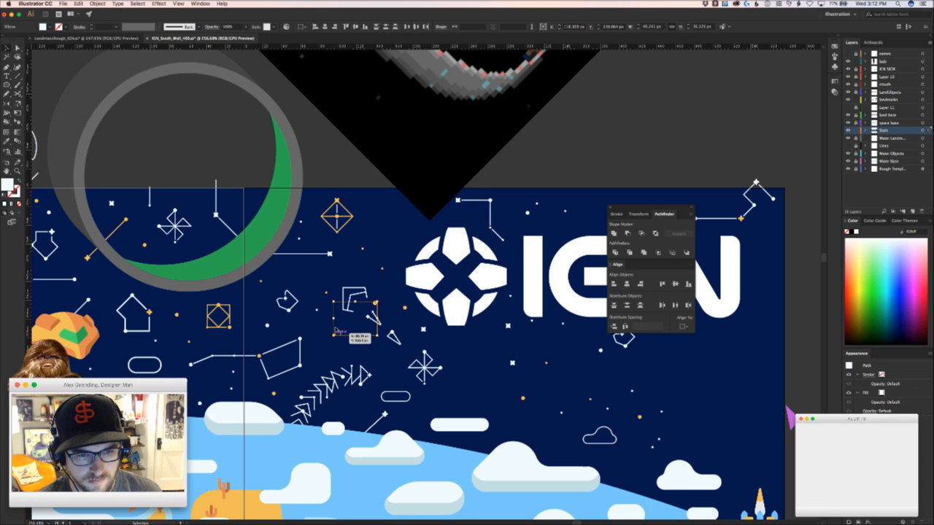
{"action": "left_click_drag", "start_coordinate": [335, 334], "coordinate": [386, 240]}
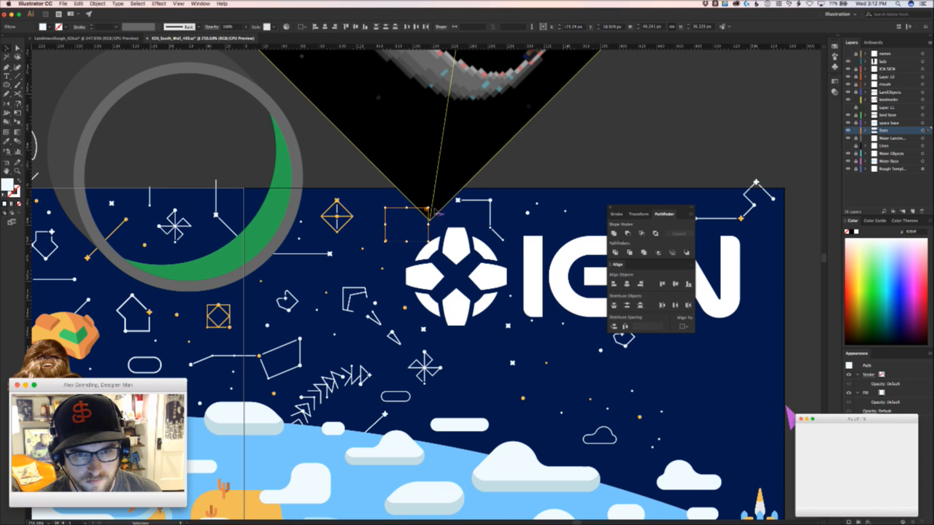
{"action": "key", "text": "super+Tab"}
{"action": "key", "text": "super+Tab"}
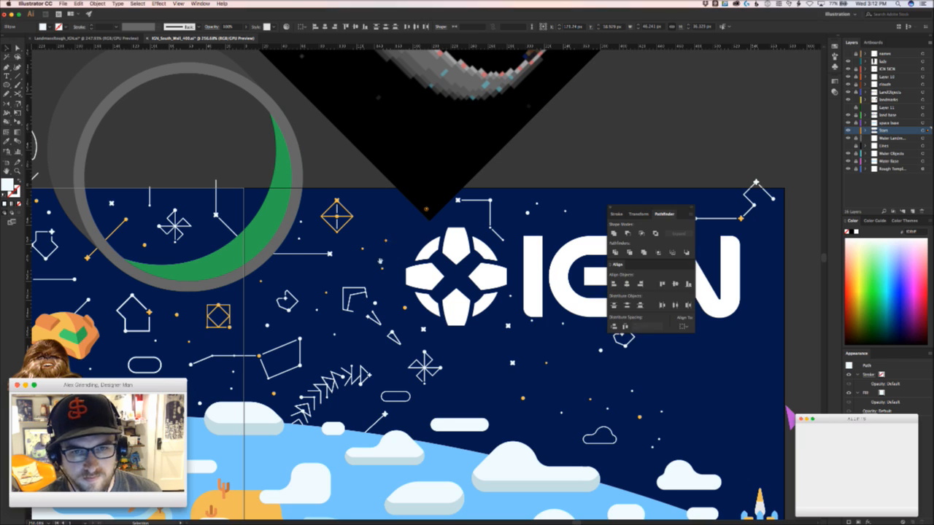
Move the black pixel-art image up off the sky and shift the larger copied dot left toward the orange diamond
{"action": "left_click_drag", "start_coordinate": [428, 166], "coordinate": [417, 187]}
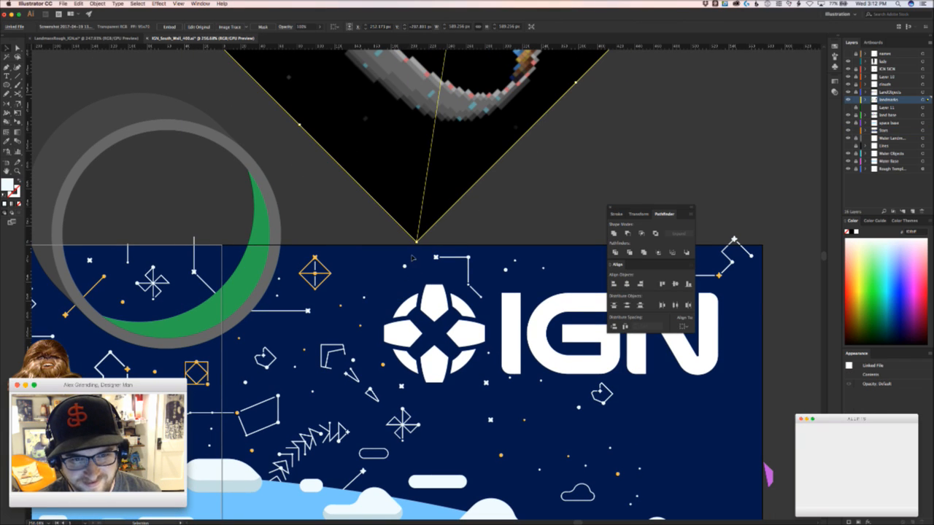
{"action": "left_click", "coordinate": [404, 266]}
{"action": "left_click", "coordinate": [396, 278]}
{"action": "mouse_move", "coordinate": [405, 267]}
{"action": "left_mouse_down"}
{"action": "mouse_move", "coordinate": [364, 268]}
{"action": "mouse_move", "coordinate": [420, 270]}
{"action": "left_mouse_up"}
{"action": "left_click", "coordinate": [384, 275]}
Copy the orange diamond constellation to the sky beneath the black image's tip and rotate the copy 45 degrees into a square
{"action": "key", "text": "z"}
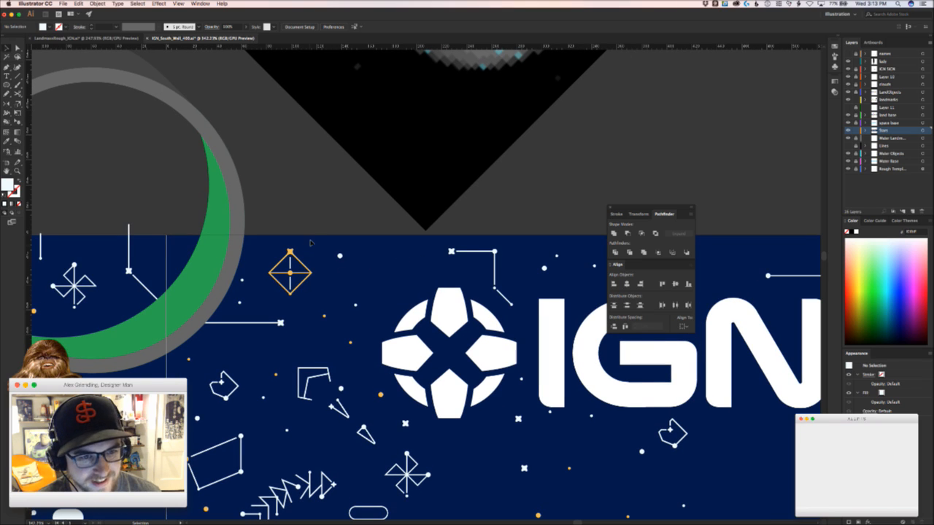
{"action": "left_click", "coordinate": [292, 286]}
{"action": "left_click_drag", "start_coordinate": [392, 257], "coordinate": [433, 257]}
{"action": "key", "text": "super+shift+a"}
{"action": "scroll", "coordinate": [403, 245], "scroll_direction": "up", "scroll_amount": 3}
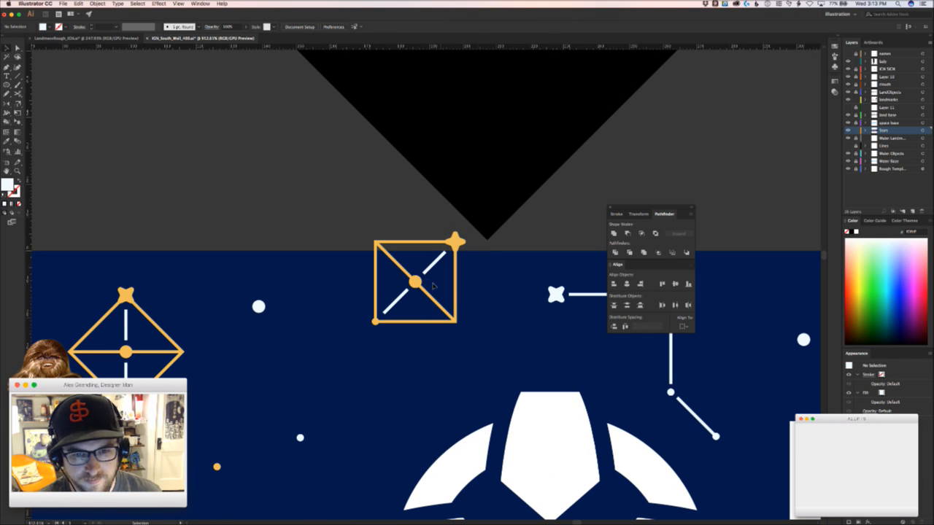
Move the copied square's centre dot to its lower right corner and recolour its star and both dots white
{"action": "left_click_drag", "start_coordinate": [456, 320], "coordinate": [461, 236]}
{"action": "left_click", "coordinate": [372, 321], "text": "shift"}
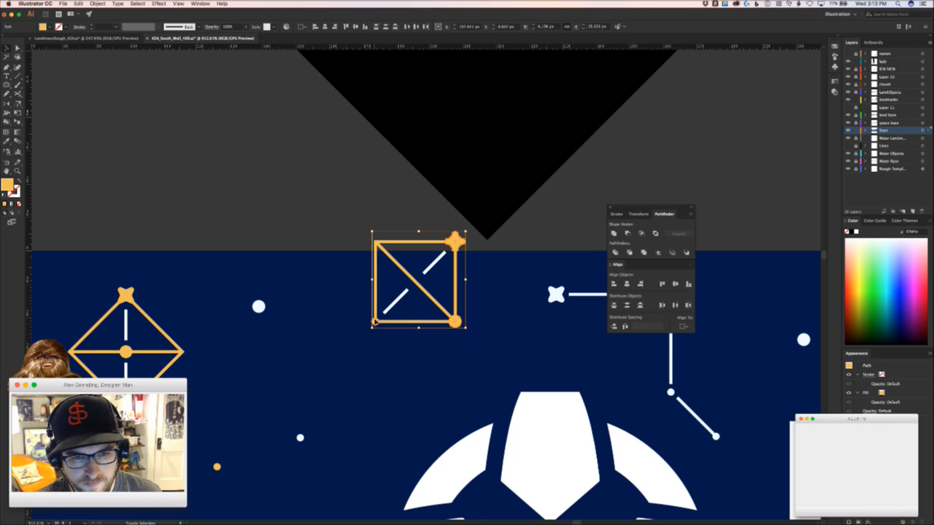
{"action": "key", "text": "i"}
{"action": "left_click", "coordinate": [260, 309]}
{"action": "key", "text": "v"}
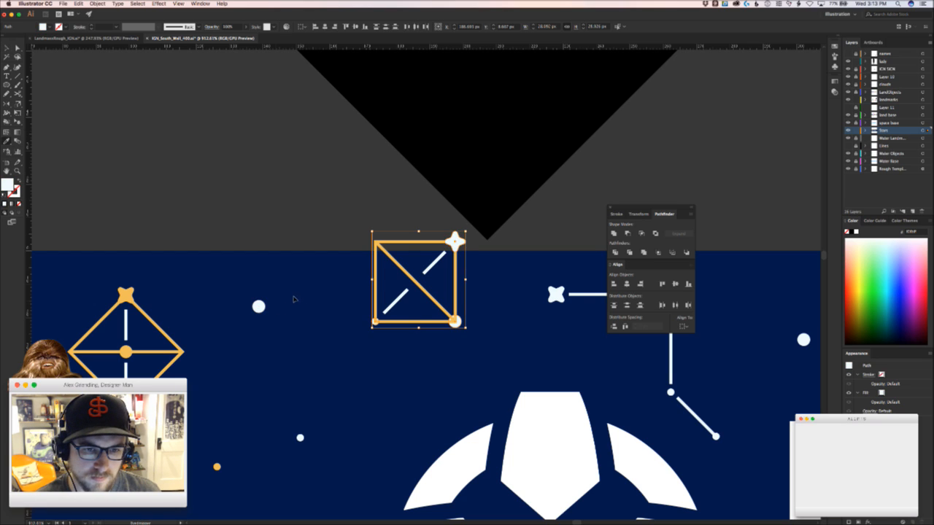
Recolour the copied square's outline and diagonal with the white stroke of its short dashes
{"action": "left_click", "coordinate": [356, 284]}
{"action": "left_click", "coordinate": [398, 242]}
{"action": "key", "text": "i"}
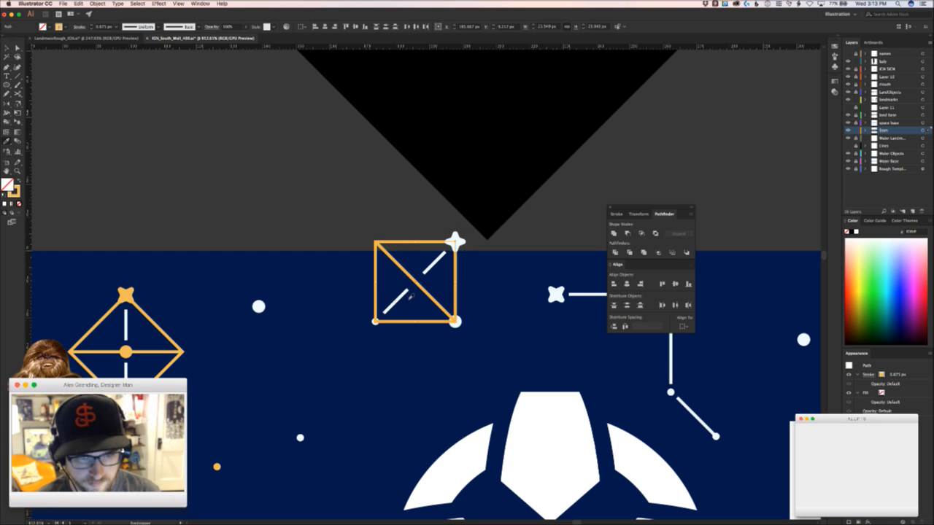
{"action": "left_click", "coordinate": [397, 301]}
Delete one short dash inside the white square and extend the other into a full diagonal from the star to the opposite dot
{"action": "key", "text": "super+equal"}
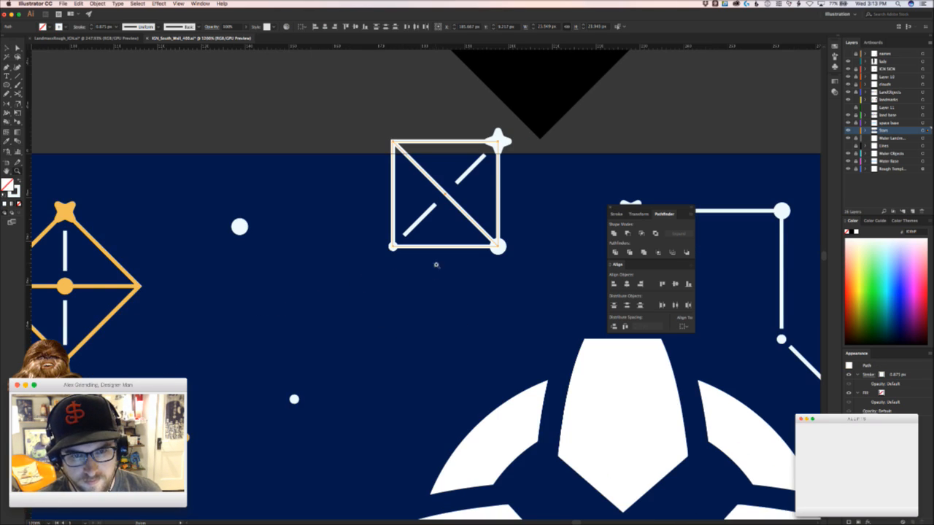
{"action": "key", "text": "a"}
{"action": "left_click", "coordinate": [435, 202]}
{"action": "mouse_move", "coordinate": [435, 202]}
{"action": "left_mouse_down"}
{"action": "mouse_move", "coordinate": [448, 190]}
{"action": "mouse_move", "coordinate": [441, 196]}
{"action": "left_mouse_up"}
{"action": "key", "text": "Delete"}
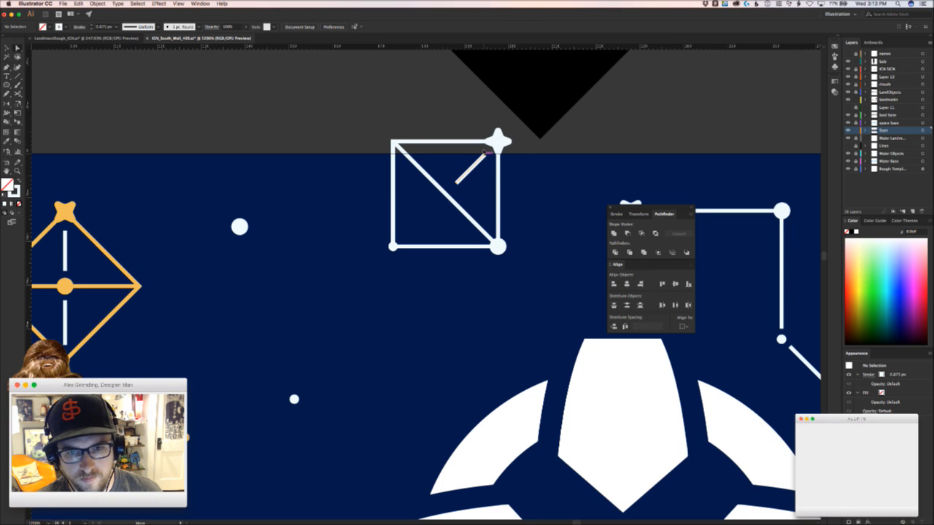
{"action": "left_click_drag", "start_coordinate": [484, 155], "coordinate": [499, 140]}
{"action": "left_click_drag", "start_coordinate": [456, 182], "coordinate": [393, 247]}
{"action": "left_click", "coordinate": [463, 269]}
Move the whole crossed square up and left, away from the black image's tip, and nudge it slightly down
{"action": "key", "text": "v"}
{"action": "left_click_drag", "start_coordinate": [498, 275], "coordinate": [448, 209]}
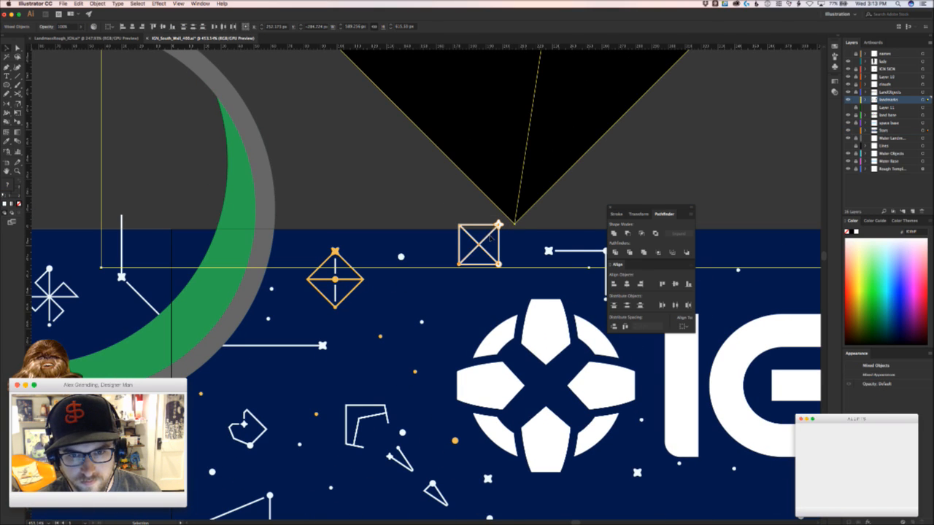
{"action": "left_click", "coordinate": [520, 188], "text": "shift"}
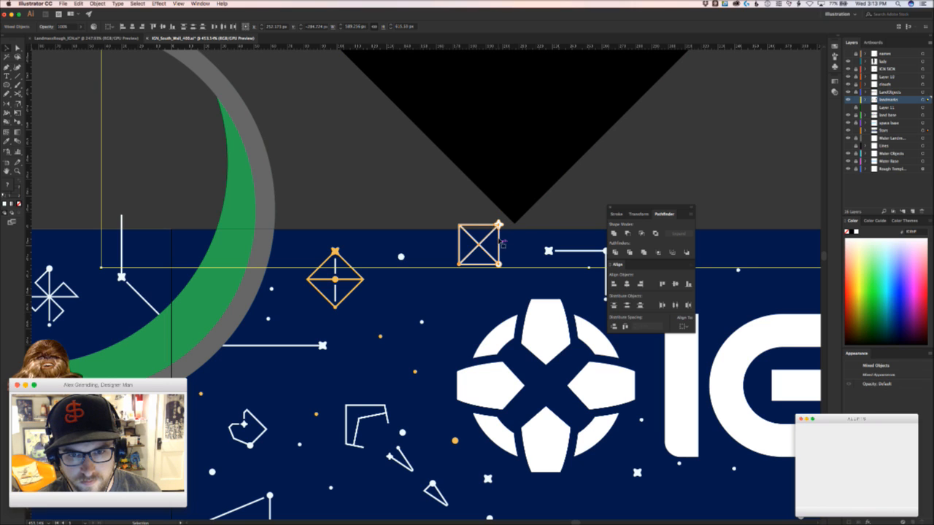
{"action": "left_click_drag", "start_coordinate": [500, 243], "coordinate": [479, 235]}
{"action": "left_click", "coordinate": [495, 261]}
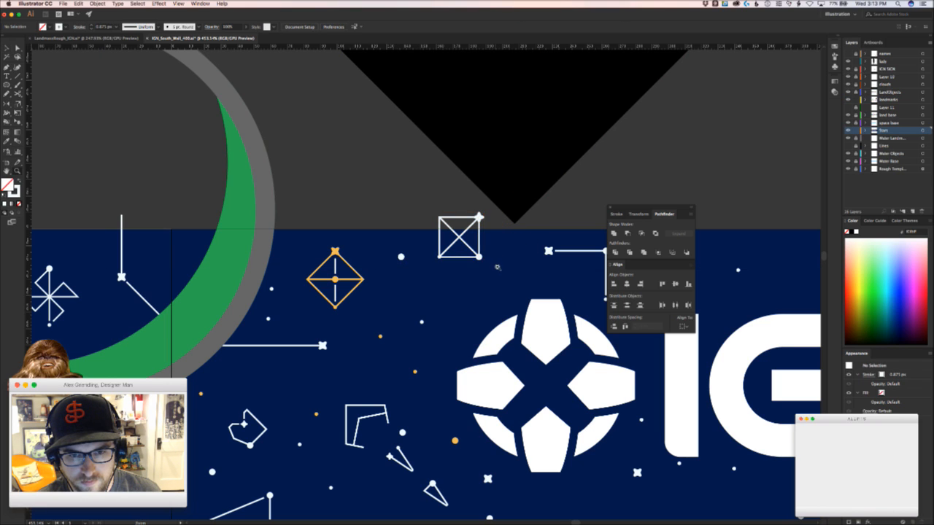
{"action": "left_click", "coordinate": [457, 226]}
{"action": "key", "text": "Down"}
{"action": "key", "text": "Down"}
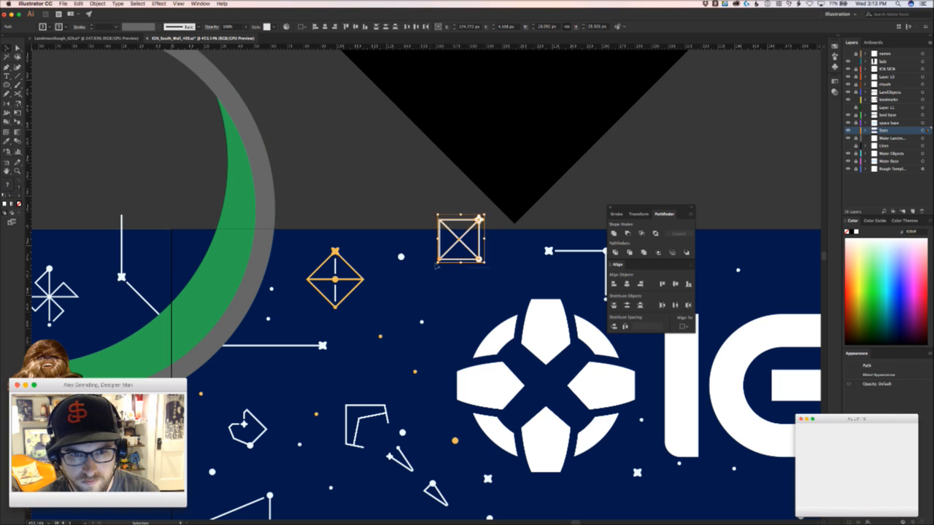
Nudge the white dot between the orange diamond and the crossed square slightly left
{"action": "left_click", "coordinate": [436, 266]}
{"action": "left_click_drag", "start_coordinate": [406, 256], "coordinate": [402, 255]}
{"action": "left_click", "coordinate": [411, 272]}
Shorten the horizontal line beside the large white dot in the chevron constellation to leave a gap before the dot
{"action": "left_click_drag", "start_coordinate": [425, 285], "coordinate": [343, 292]}
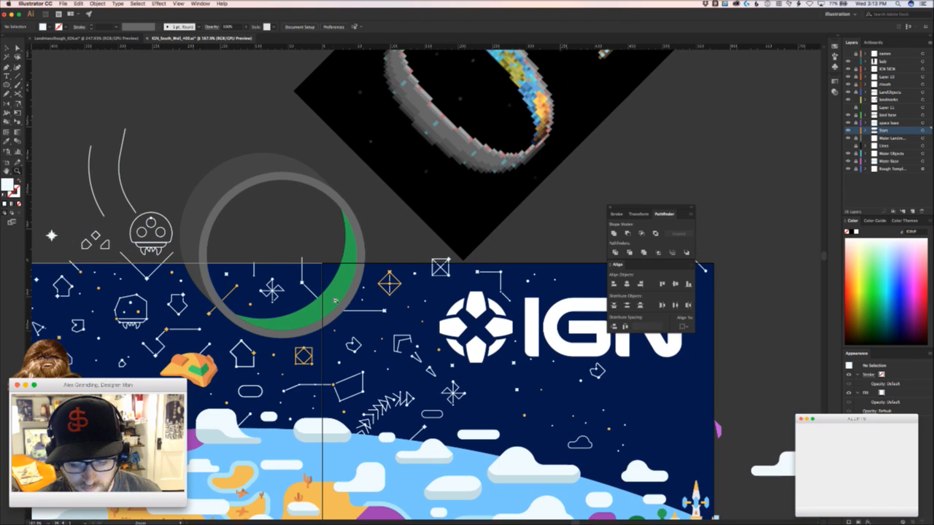
{"action": "left_click_drag", "start_coordinate": [439, 307], "coordinate": [392, 217]}
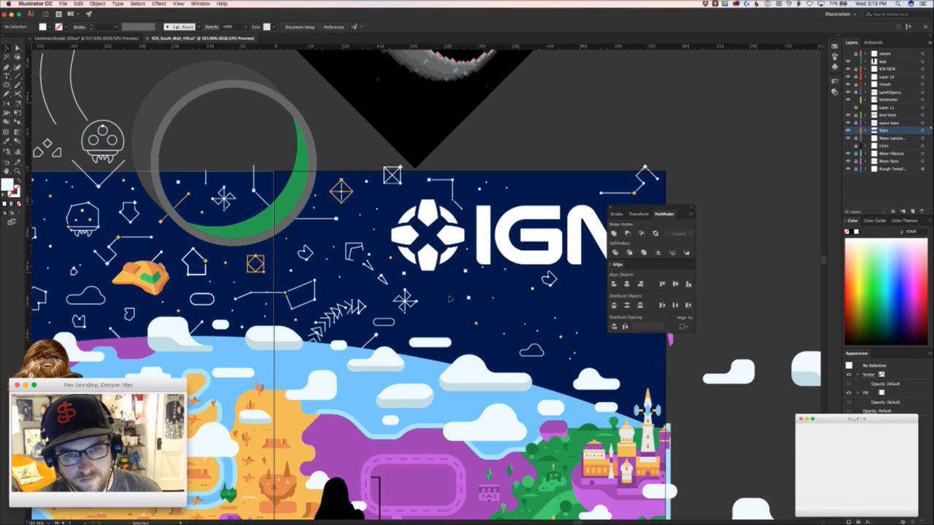
{"action": "left_click_drag", "start_coordinate": [433, 308], "coordinate": [459, 268]}
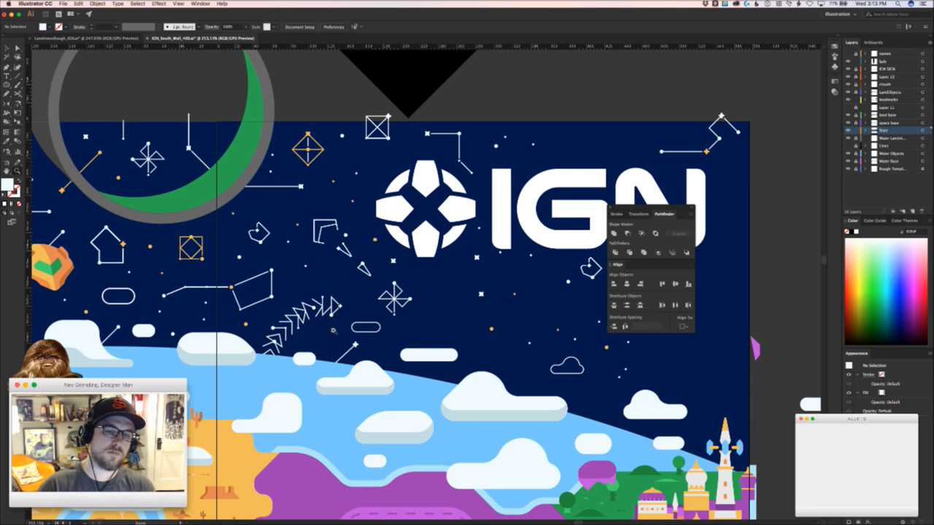
{"action": "left_click_drag", "start_coordinate": [264, 347], "coordinate": [413, 279]}
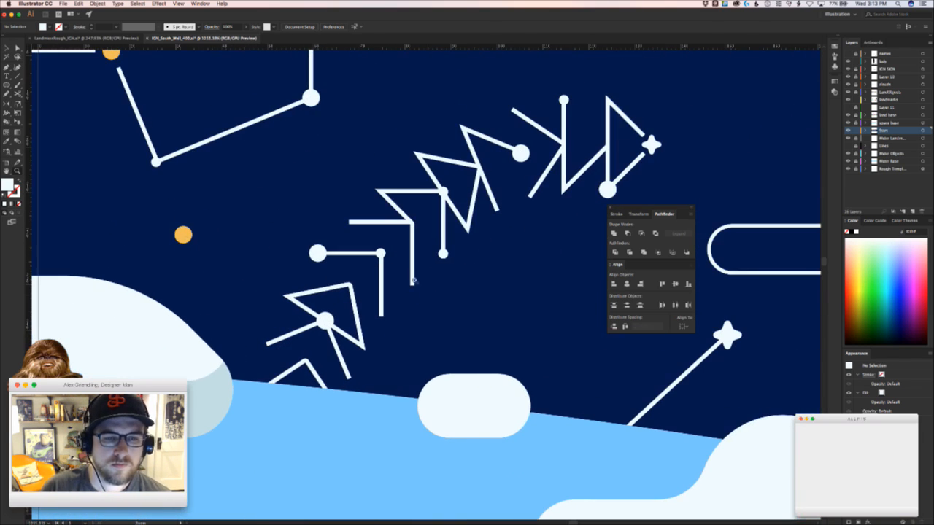
{"action": "left_click", "coordinate": [336, 253]}
{"action": "left_click", "coordinate": [320, 253]}
{"action": "left_click_drag", "start_coordinate": [320, 253], "coordinate": [333, 253]}
{"action": "left_click", "coordinate": [323, 234]}
Recolour the chevron constellation's detached dot and the star at its tip with the orange of the nearby dot
{"action": "left_click", "coordinate": [317, 253]}
{"action": "key", "text": "i"}
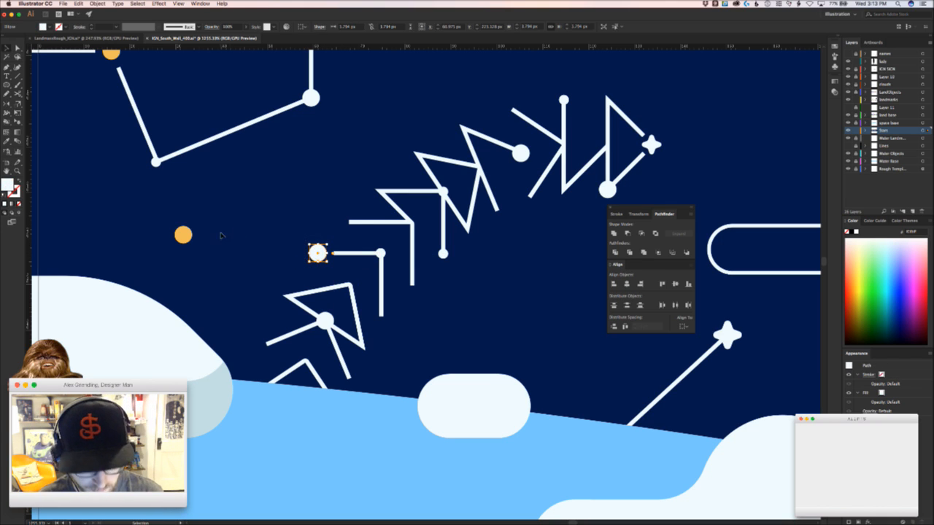
{"action": "left_click", "coordinate": [183, 234]}
{"action": "scroll", "coordinate": [230, 227], "scroll_direction": "up", "scroll_amount": 5}
{"action": "scroll", "coordinate": [230, 226], "scroll_direction": "right", "scroll_amount": 5}
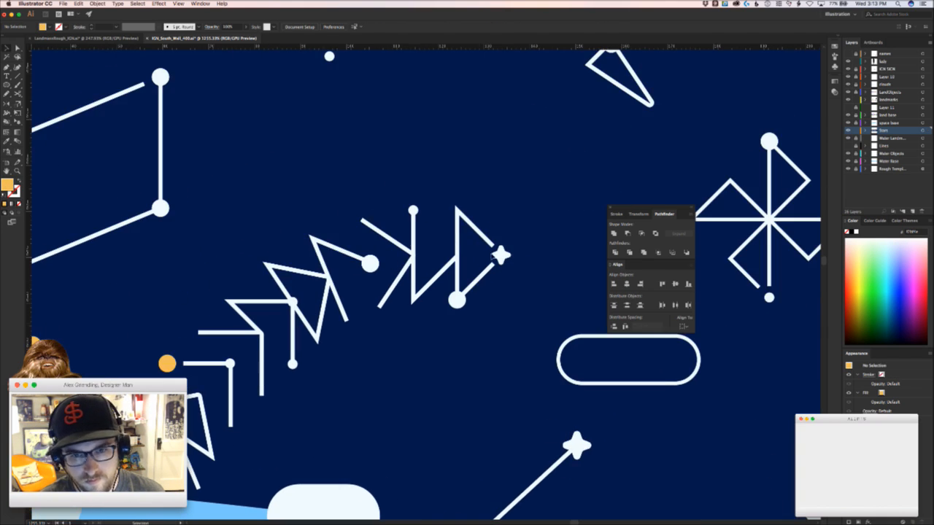
{"action": "left_click", "coordinate": [500, 255]}
{"action": "key", "text": "i"}
{"action": "left_click", "coordinate": [167, 362]}
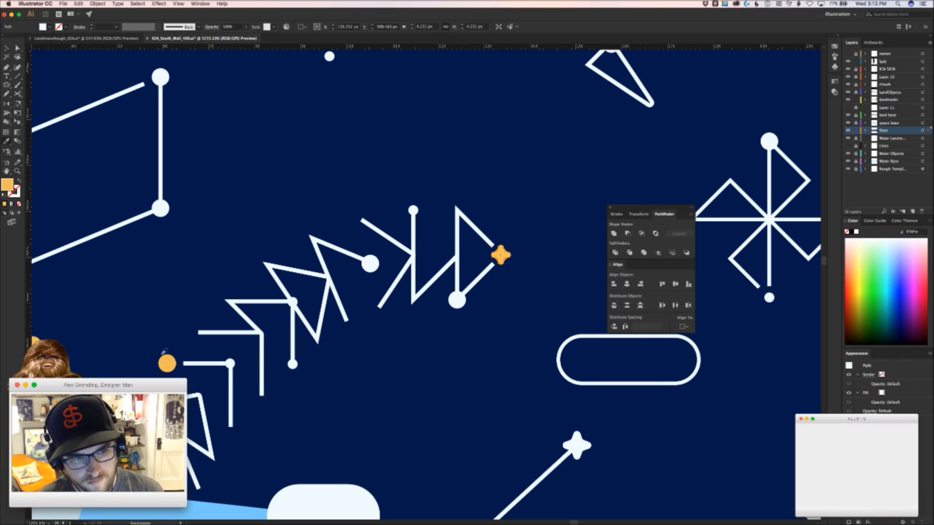
{"action": "left_click", "coordinate": [162, 325], "text": "super"}
Place a small white star in the empty sky beside the star-tipped line above the clouds
{"action": "left_click_drag", "start_coordinate": [466, 290], "coordinate": [368, 293]}
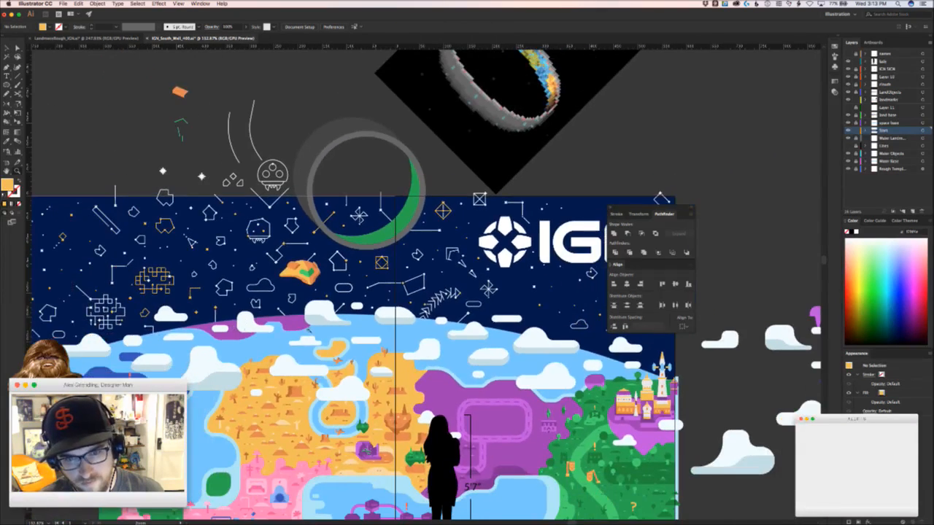
{"action": "left_click_drag", "start_coordinate": [460, 339], "coordinate": [391, 389]}
{"action": "left_click_drag", "start_coordinate": [379, 337], "coordinate": [437, 344]}
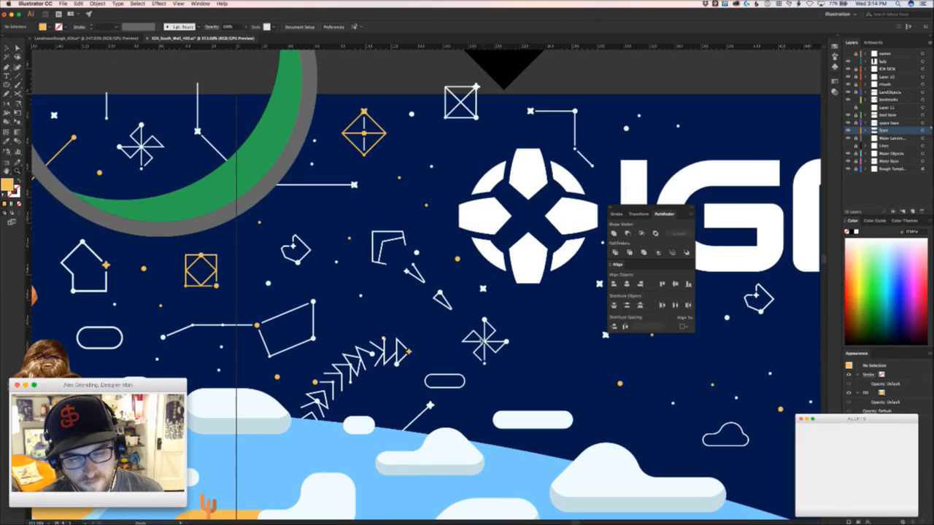
{"action": "left_click_drag", "start_coordinate": [459, 251], "coordinate": [266, 179]}
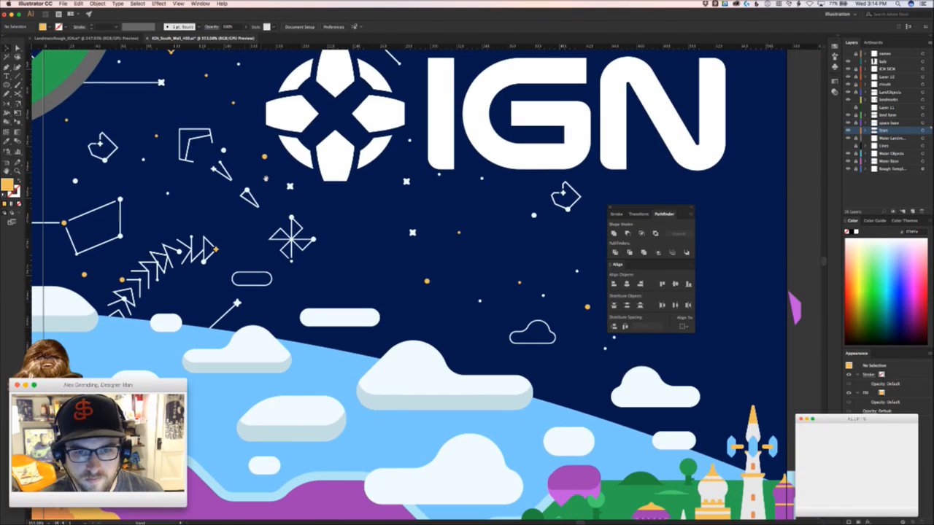
{"action": "left_click_drag", "start_coordinate": [489, 175], "coordinate": [394, 196]}
{"action": "left_click_drag", "start_coordinate": [442, 176], "coordinate": [415, 216]}
{"action": "left_click_drag", "start_coordinate": [443, 262], "coordinate": [614, 462]}
Select the pinwheel constellation inside the ringed moon without its neighbouring line and move it up above the sky
{"action": "left_click", "coordinate": [285, 267]}
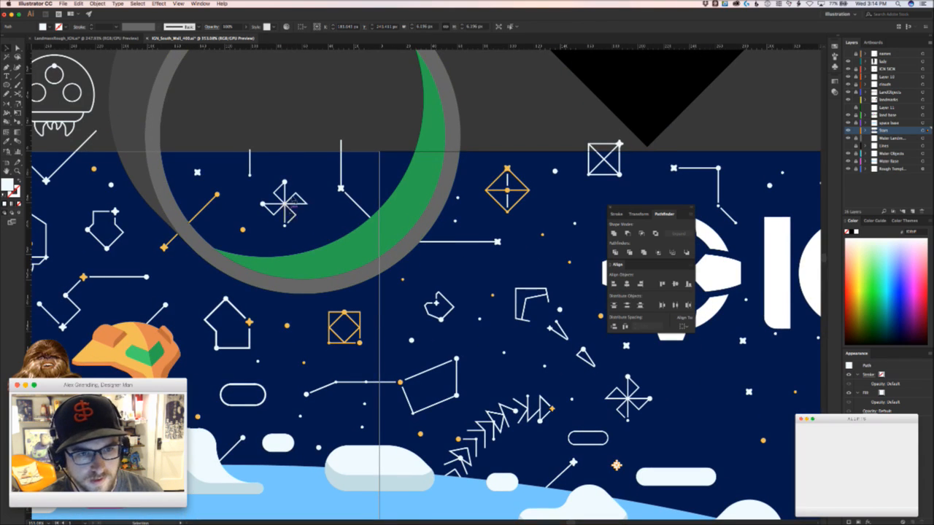
{"action": "left_click_drag", "start_coordinate": [307, 171], "coordinate": [250, 234]}
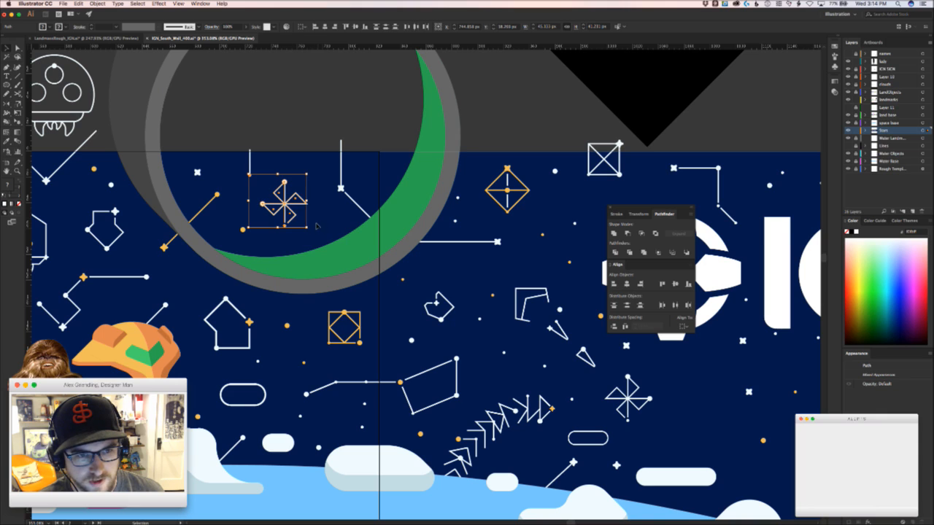
{"action": "left_click", "coordinate": [250, 175], "text": "shift"}
{"action": "right_click", "coordinate": [283, 203]}
{"action": "left_click", "coordinate": [293, 114]}
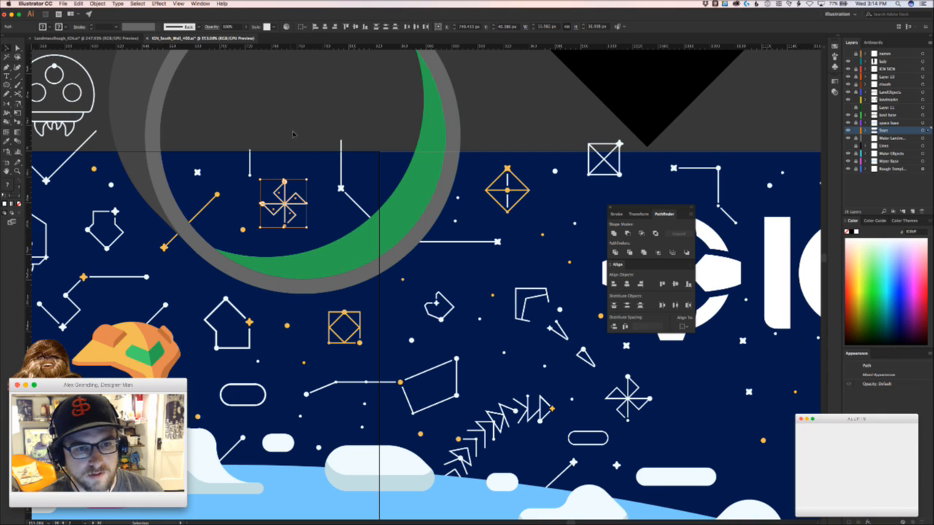
{"action": "left_click_drag", "start_coordinate": [288, 195], "coordinate": [300, 103]}
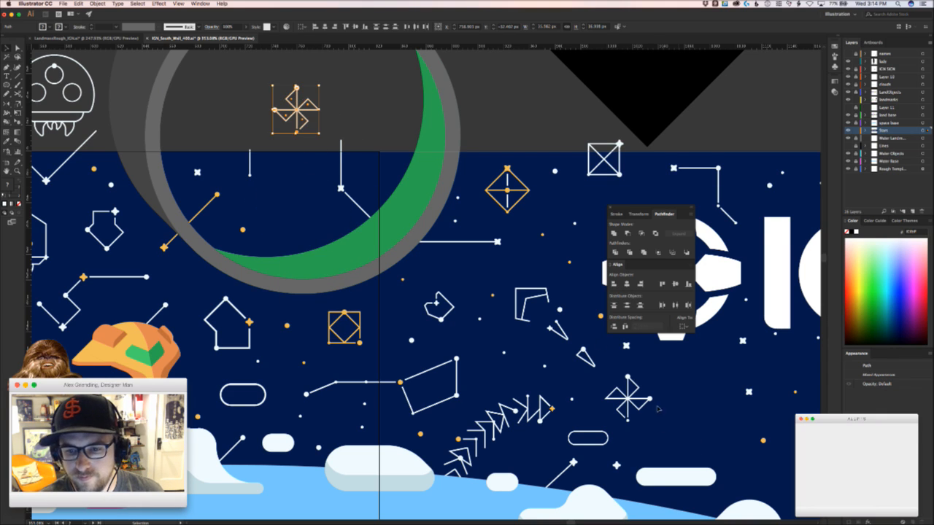
Move the remaining pinwheel constellation below the IGN logo up beside the other pinwheel above the sky
{"action": "left_click", "coordinate": [626, 389]}
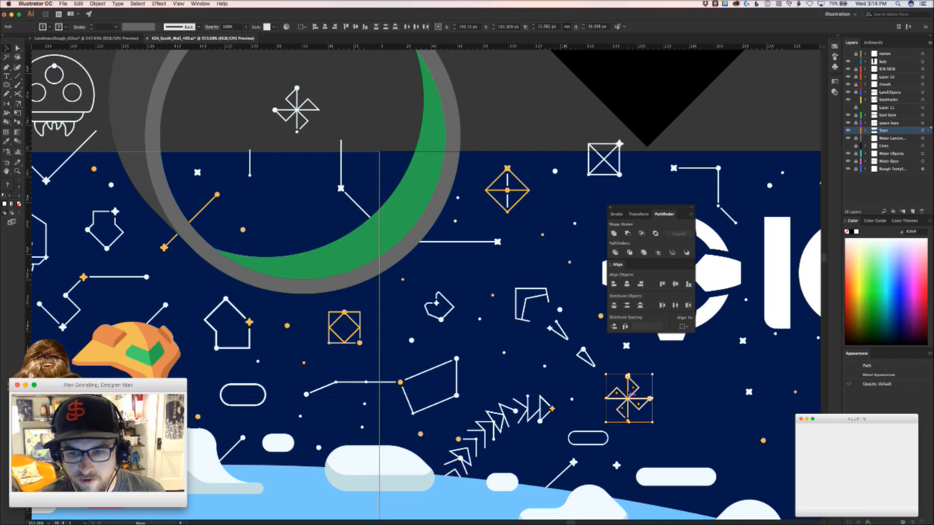
{"action": "left_click_drag", "start_coordinate": [625, 389], "coordinate": [356, 92]}
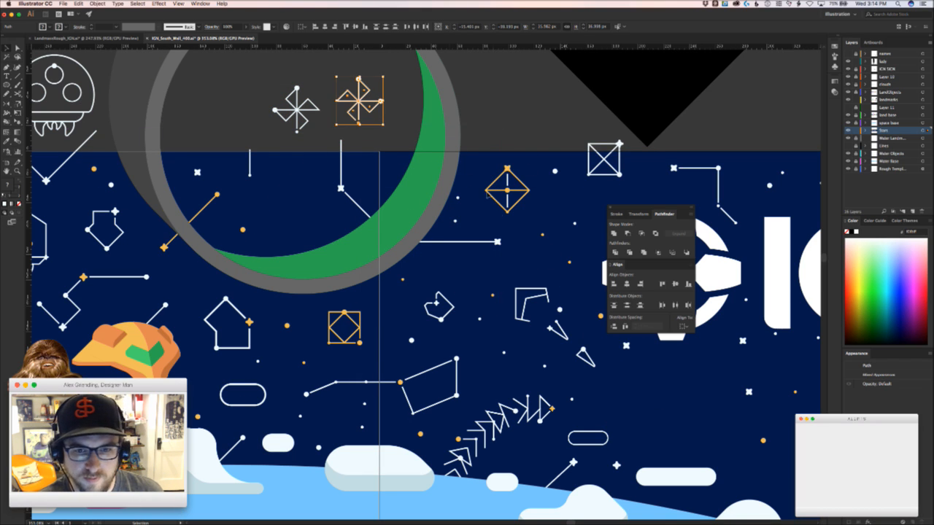
{"action": "left_click_drag", "start_coordinate": [542, 259], "coordinate": [485, 236]}
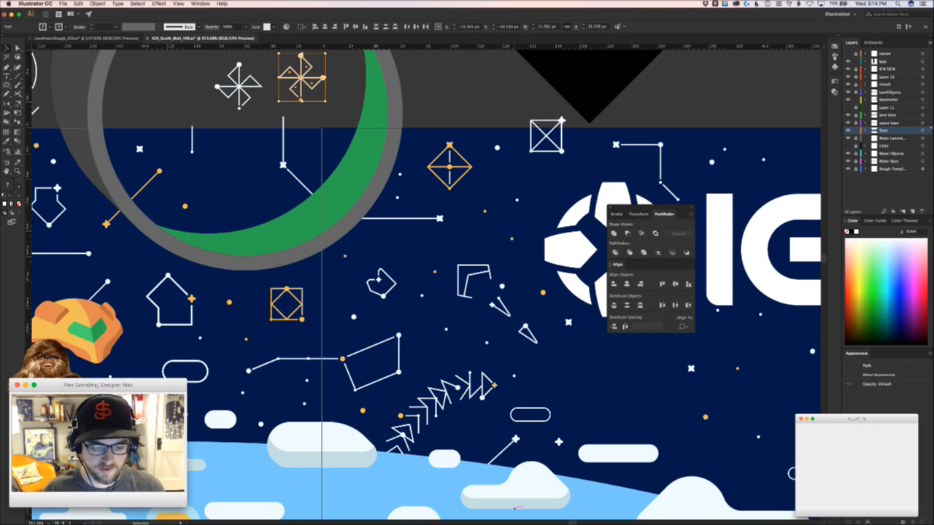
{"action": "key", "text": "super+Tab"}
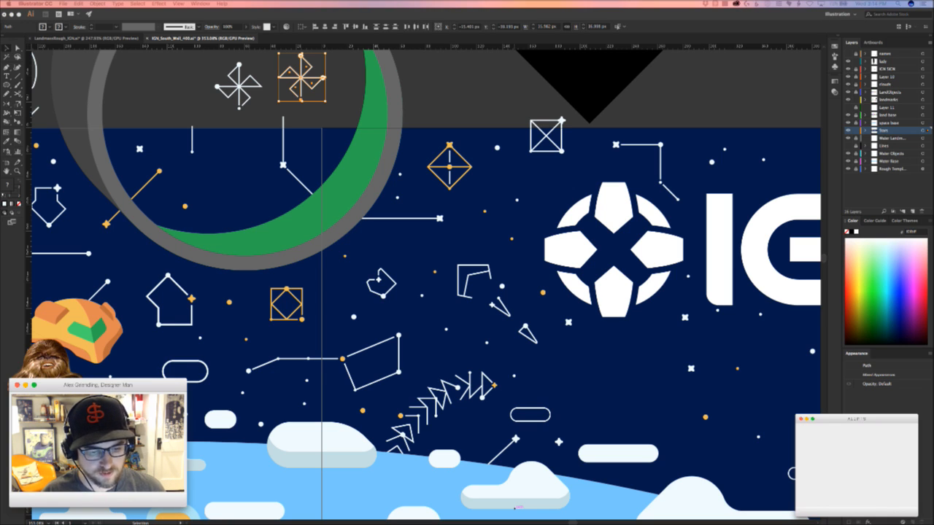
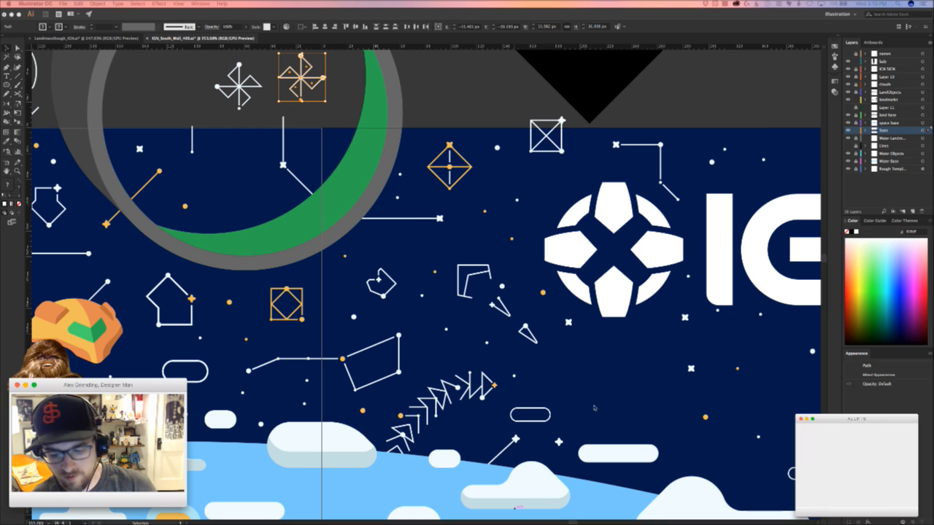
{"action": "left_click", "coordinate": [599, 327]}
Draw a vertical line about 29 px long in the empty sky below the IGN logo and rotate it by -22.5°
{"action": "left_click_drag", "start_coordinate": [555, 352], "coordinate": [504, 344]}
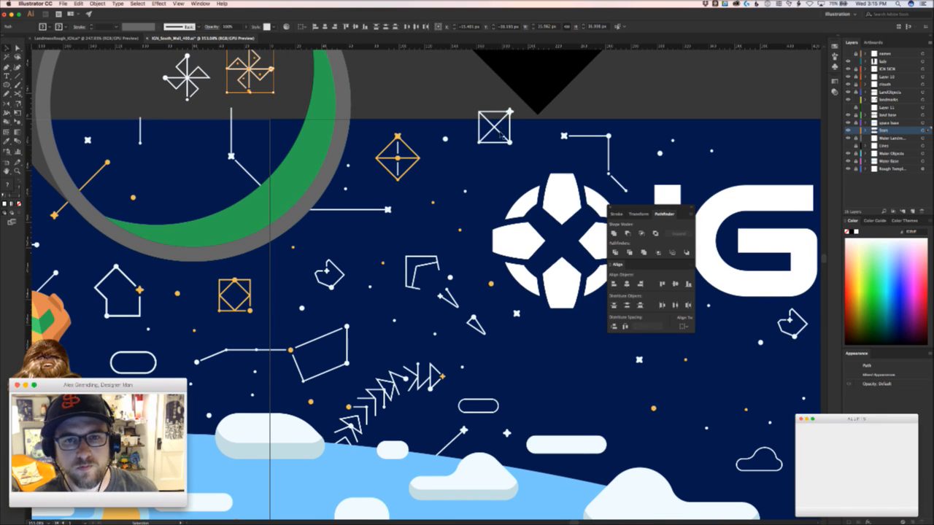
{"action": "key", "text": "backslash"}
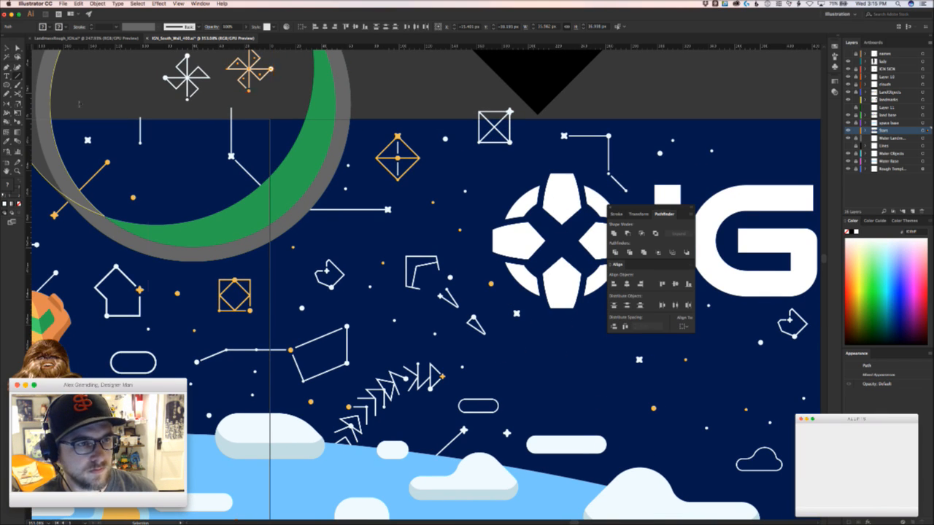
{"action": "mouse_move", "coordinate": [568, 365]}
{"action": "left_mouse_down"}
{"action": "mouse_move", "coordinate": [554, 402]}
{"action": "mouse_move", "coordinate": [568, 401]}
{"action": "left_mouse_up"}
{"action": "double_click", "coordinate": [9, 102]}
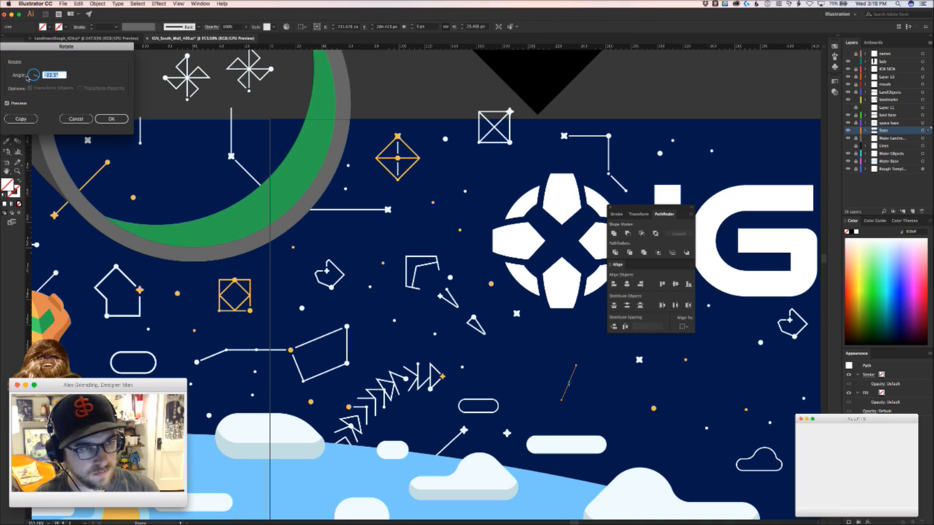
{"action": "key", "text": "Return"}
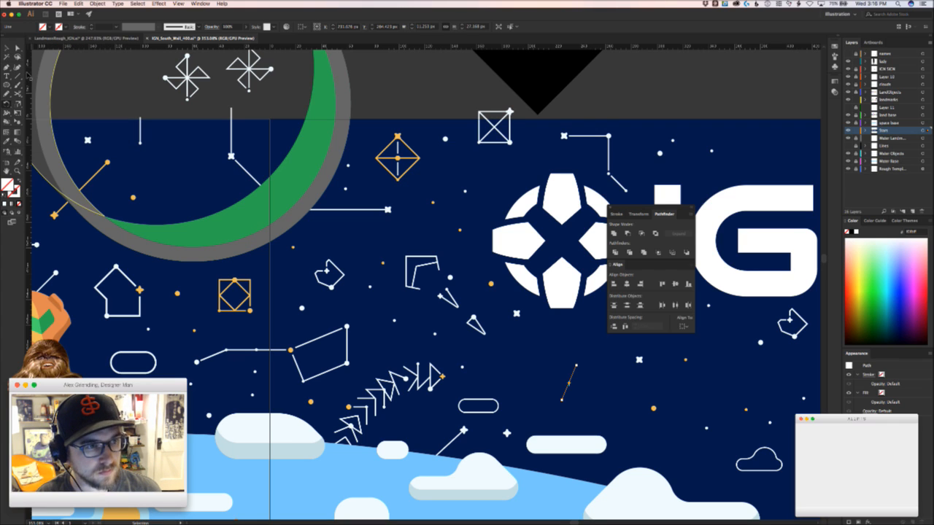
Rotate the slanted line by a further -11.25°
{"action": "double_click", "coordinate": [9, 102]}
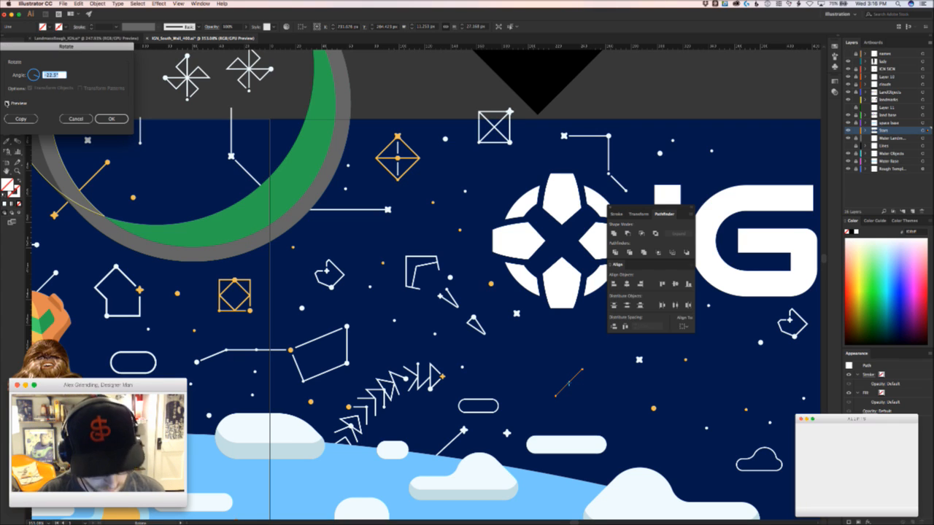
{"action": "type", "text": "15"}
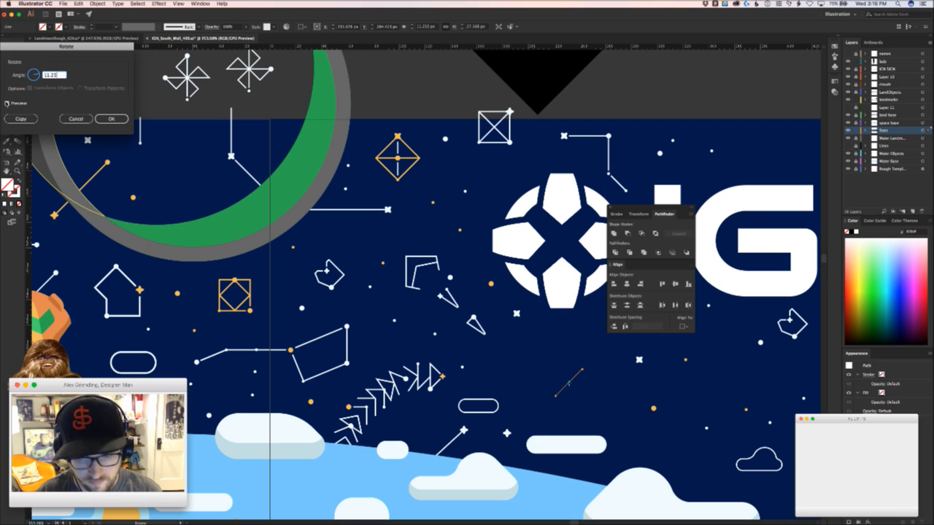
{"action": "key", "text": "Return"}
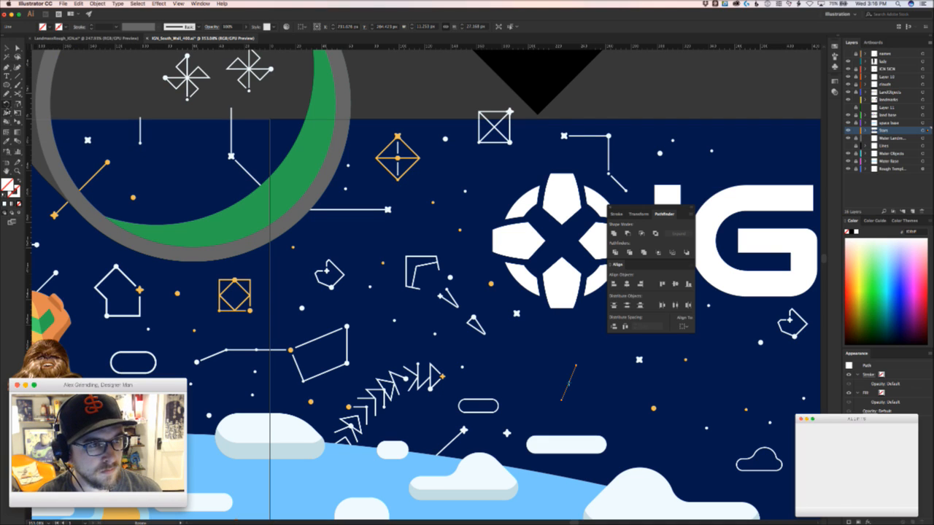
{"action": "double_click", "coordinate": [9, 102]}
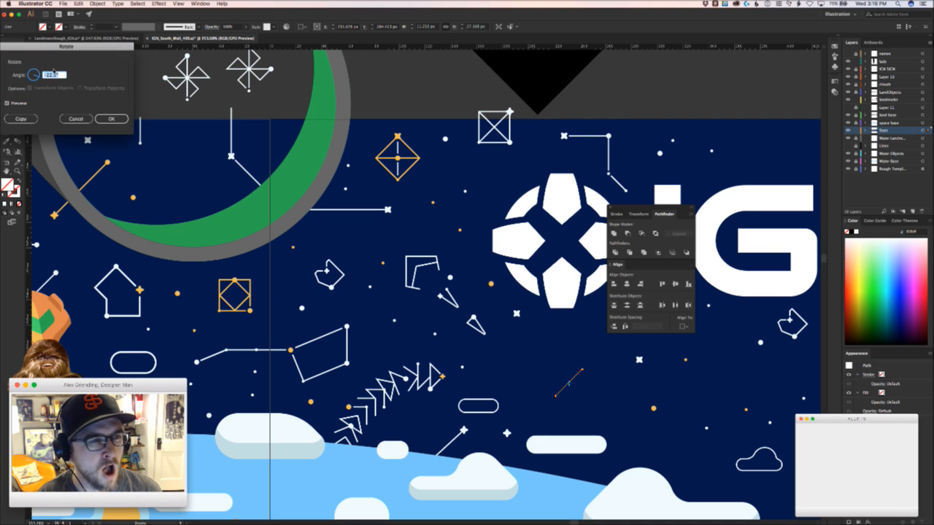
{"action": "type", "text": "11.2"}
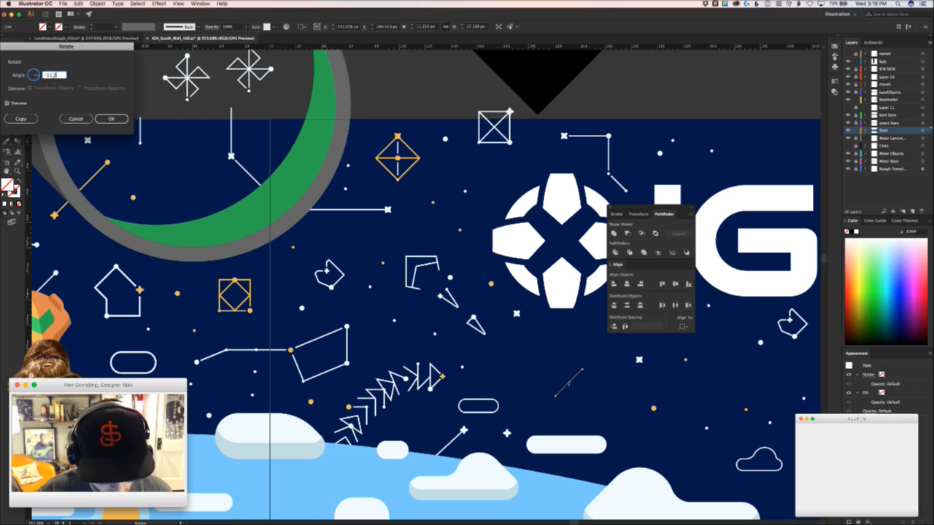
{"action": "type", "text": "5"}
{"action": "key", "text": "Return"}
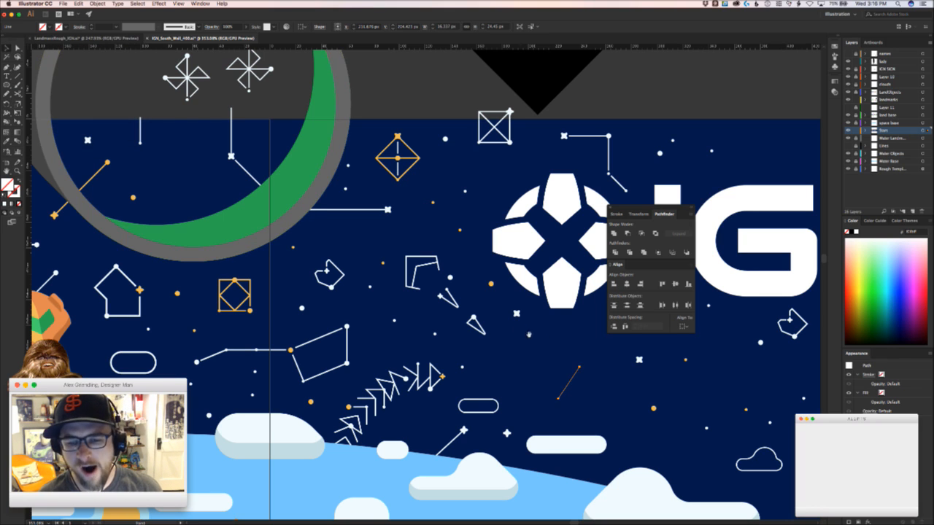
Apply the white stroke style of the outlined pill-shaped cloud to the slanted line
{"action": "scroll", "coordinate": [425, 284], "scroll_direction": "right", "scroll_amount": 3}
{"action": "scroll", "coordinate": [583, 359], "scroll_direction": "up", "scroll_amount": 3}
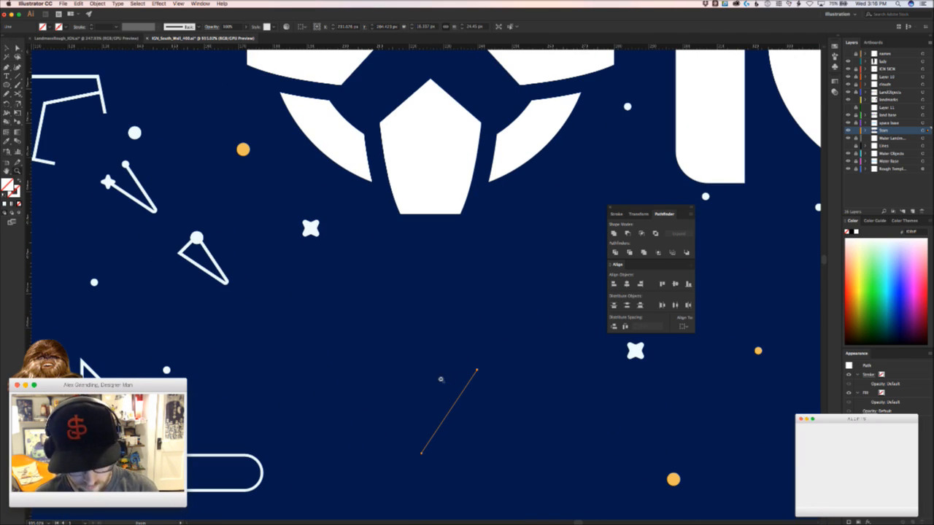
{"action": "left_click", "coordinate": [255, 460]}
{"action": "key", "text": "v"}
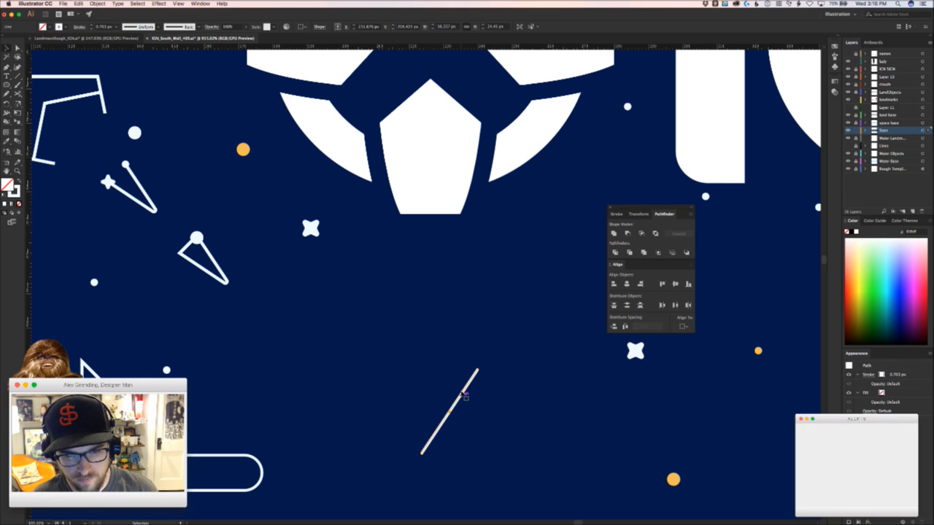
Reflect a copy of the slanted line about its upper end and join the two lines into a closed triangle
{"action": "mouse_move", "coordinate": [464, 387]}
{"action": "left_mouse_down"}
{"action": "mouse_move", "coordinate": [538, 399]}
{"action": "mouse_move", "coordinate": [479, 370]}
{"action": "left_mouse_up"}
{"action": "key", "text": "o"}
{"action": "key", "text": "a"}
{"action": "left_click_drag", "start_coordinate": [479, 370], "coordinate": [478, 371]}
{"action": "key", "text": "a"}
{"action": "left_click_drag", "start_coordinate": [582, 442], "coordinate": [412, 472]}
{"action": "key", "text": "super+j"}
{"action": "key", "text": "v"}
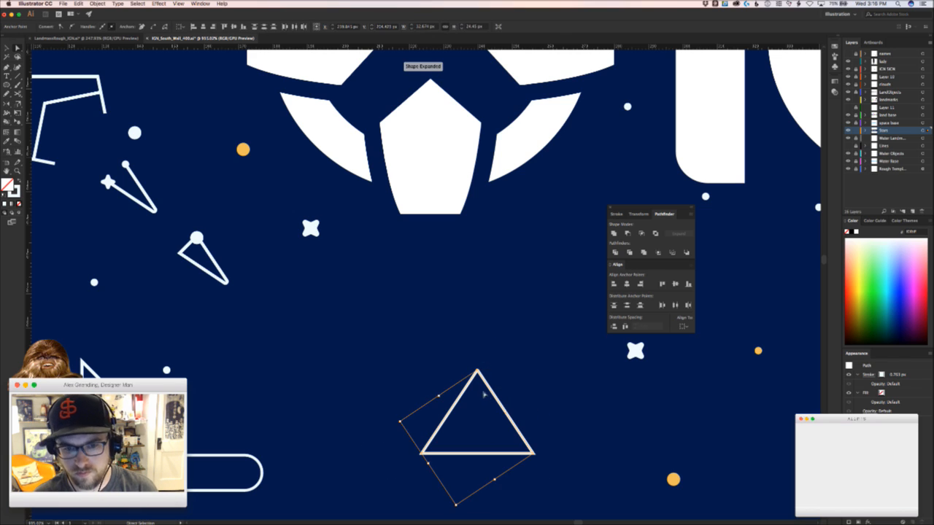
{"action": "left_click", "coordinate": [530, 369]}
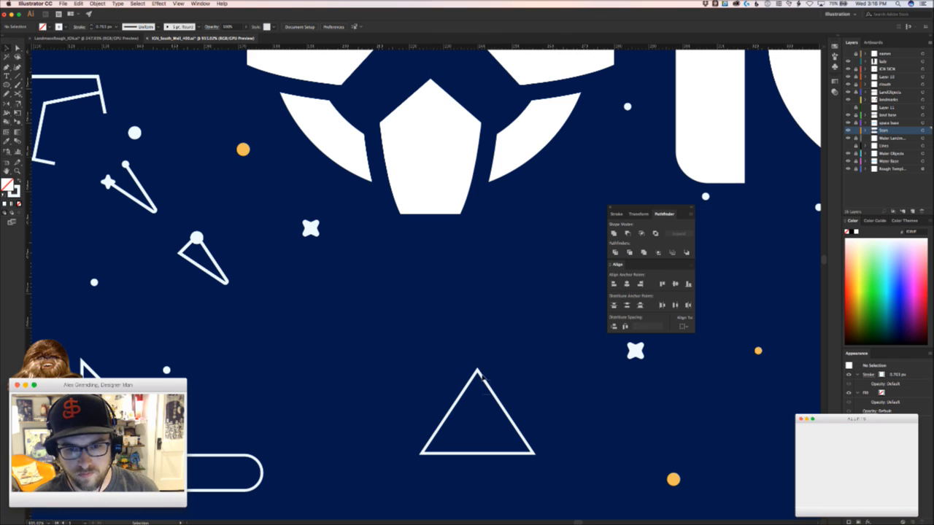
Shrink the triangle to about a third of its size and rotate it, placing it beside the thin kite shape below the IGN logo
{"action": "left_click", "coordinate": [484, 379]}
{"action": "left_click_drag", "start_coordinate": [534, 453], "coordinate": [422, 303]}
{"action": "left_click", "coordinate": [374, 375]}
{"action": "left_click", "coordinate": [430, 313]}
{"action": "left_click_drag", "start_coordinate": [448, 335], "coordinate": [253, 373]}
{"action": "left_click_drag", "start_coordinate": [455, 352], "coordinate": [618, 344]}
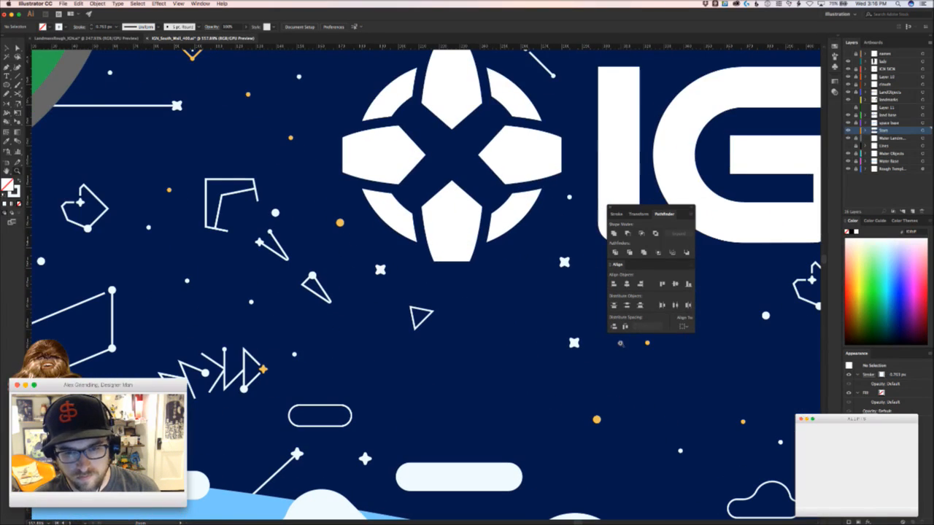
Copy the nearby orange dot onto the small triangle's upper-left corner
{"action": "left_click_drag", "start_coordinate": [339, 222], "coordinate": [473, 299]}
{"action": "left_click", "coordinate": [401, 328]}
{"action": "key", "text": "z"}
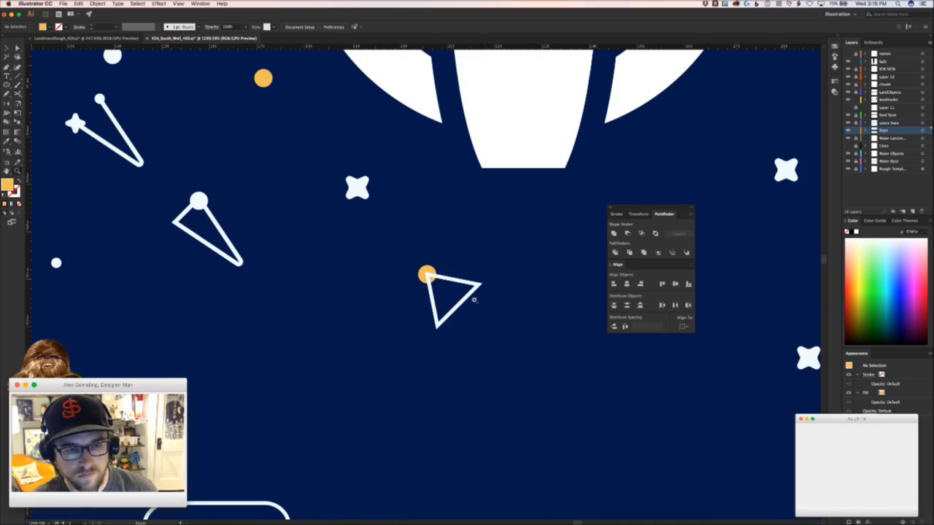
Recolour the dot on the triangle's corner with the white of the nearby star
{"action": "left_click", "coordinate": [431, 267]}
{"action": "key", "text": "i"}
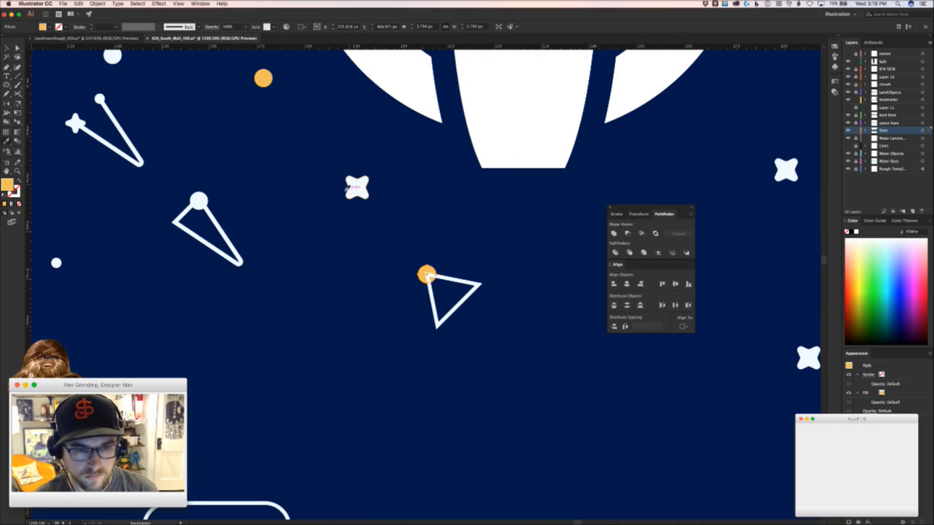
{"action": "left_click", "coordinate": [345, 195]}
{"action": "left_click", "coordinate": [354, 191]}
{"action": "key", "text": "v"}
{"action": "left_click", "coordinate": [412, 332]}
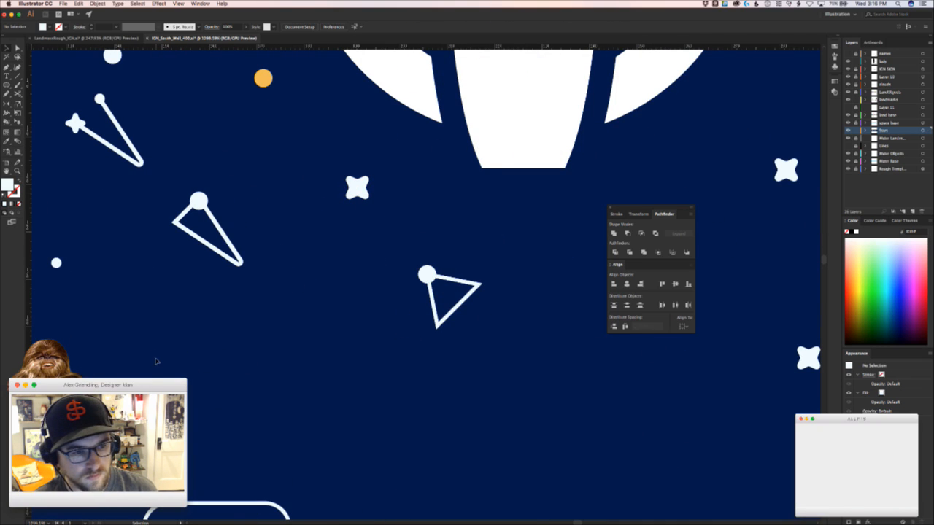
Add a small white dot to the triangle's lower corner and place an upright copy of the dotted triangle to its right
{"action": "left_click_drag", "start_coordinate": [159, 383], "coordinate": [437, 334]}
{"action": "left_click", "coordinate": [461, 338]}
{"action": "left_click_drag", "start_coordinate": [497, 312], "coordinate": [534, 331]}
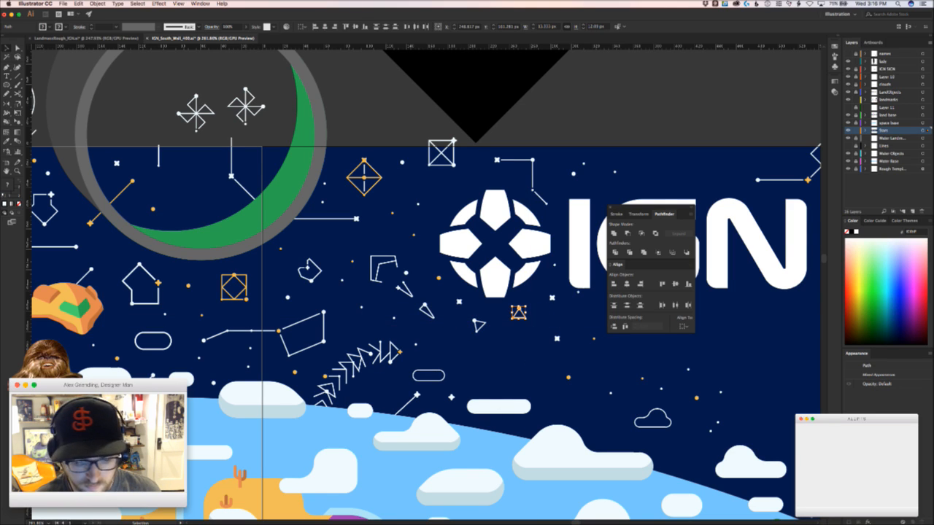
{"action": "key", "text": "super+Tab"}
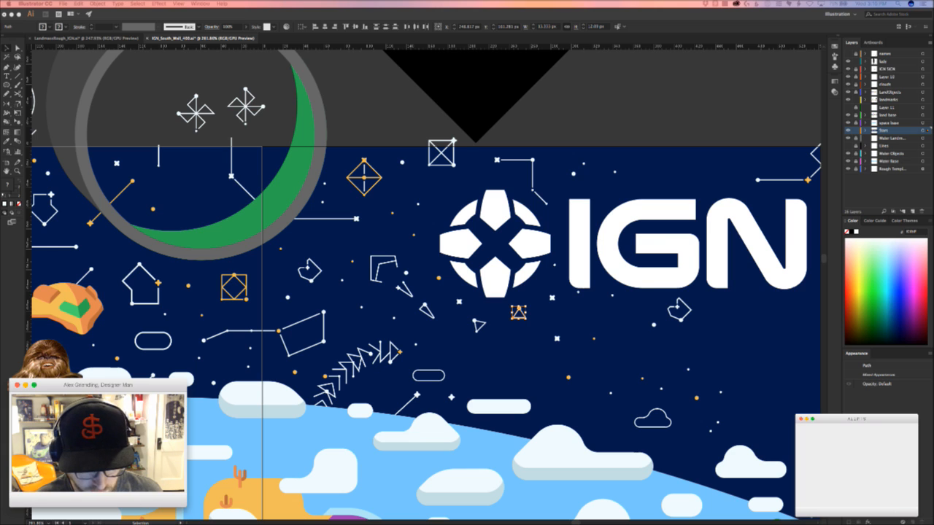
{"action": "left_click", "coordinate": [518, 380]}
Delete the left edge of the upright triangle copy so that only its other two sides remain
{"action": "key", "text": "a"}
{"action": "left_click_drag", "start_coordinate": [523, 338], "coordinate": [576, 336]}
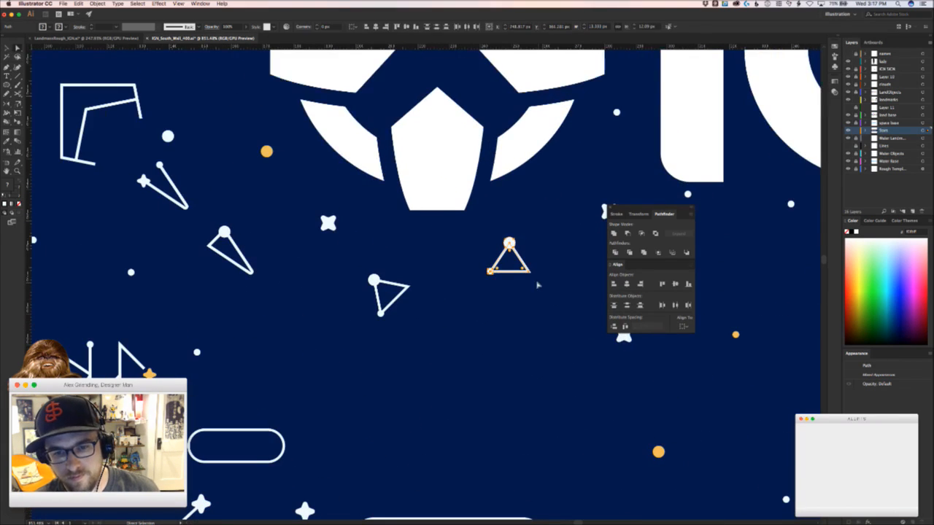
{"action": "left_click", "coordinate": [536, 285]}
{"action": "left_click", "coordinate": [501, 257]}
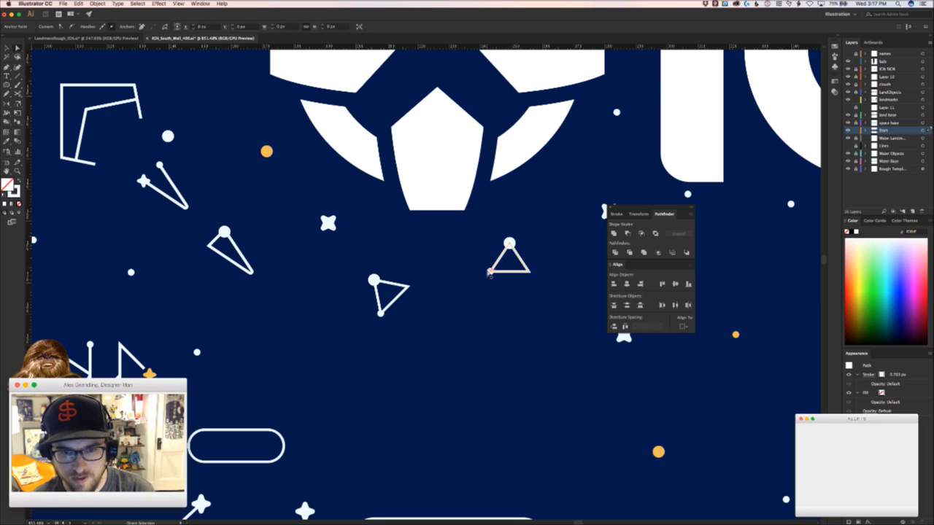
{"action": "key", "text": "Delete"}
{"action": "left_click", "coordinate": [547, 320]}
Replace the large white dot at the open triangle's upper end with a copy of its small white dot
{"action": "key", "text": "z"}
{"action": "mouse_move", "coordinate": [548, 336]}
{"action": "left_mouse_down"}
{"action": "mouse_move", "coordinate": [366, 344]}
{"action": "mouse_move", "coordinate": [594, 333]}
{"action": "left_mouse_up"}
{"action": "key", "text": "v"}
{"action": "key", "text": "z"}
{"action": "key", "text": "v"}
{"action": "left_click_drag", "start_coordinate": [439, 288], "coordinate": [390, 349]}
{"action": "key", "text": "z"}
{"action": "left_click_drag", "start_coordinate": [528, 273], "coordinate": [569, 274]}
{"action": "key", "text": "v"}
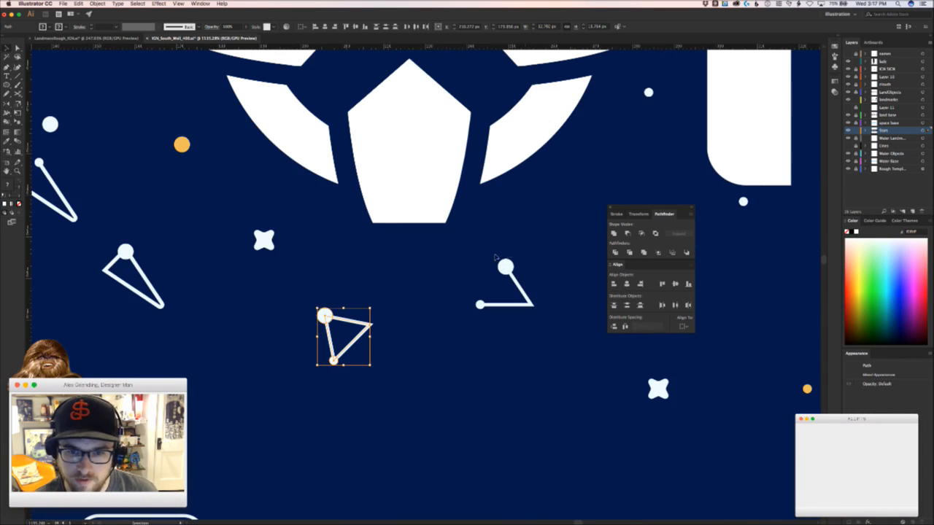
{"action": "left_click_drag", "start_coordinate": [505, 266], "coordinate": [458, 292]}
{"action": "left_click", "coordinate": [474, 308]}
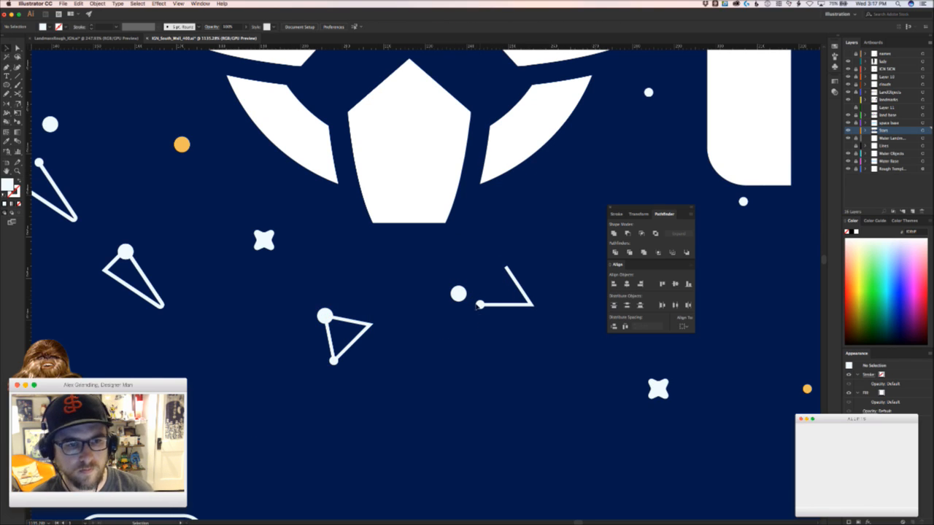
{"action": "scroll", "coordinate": [478, 306], "scroll_direction": "up", "scroll_amount": 3}
{"action": "left_click_drag", "start_coordinate": [549, 202], "coordinate": [557, 197]}
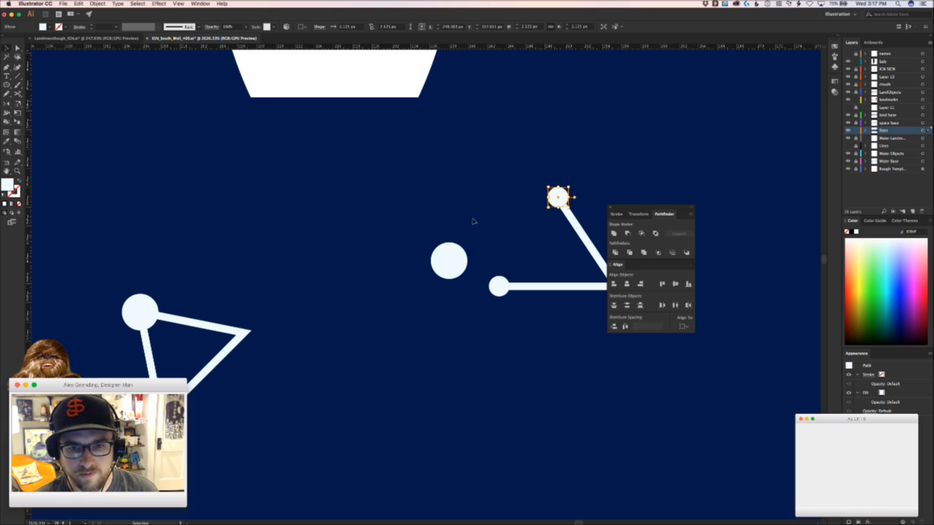
{"action": "left_click", "coordinate": [426, 314]}
Cut both small triangle constellations from below the IGN logo and paste them into the sky inside the ringed moon
{"action": "scroll", "coordinate": [508, 359], "scroll_direction": "down", "scroll_amount": 10}
{"action": "scroll", "coordinate": [433, 366], "scroll_direction": "up", "scroll_amount": 5}
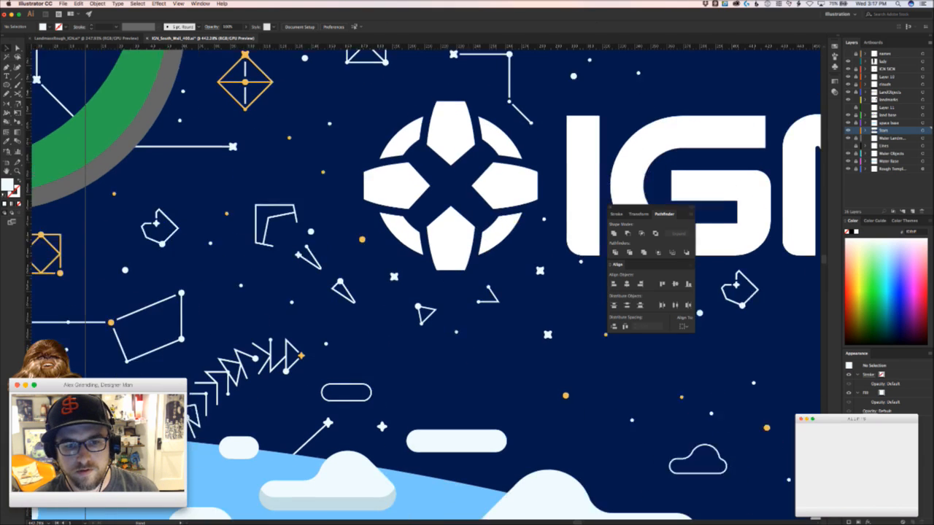
{"action": "scroll", "coordinate": [529, 345], "scroll_direction": "down", "scroll_amount": 3}
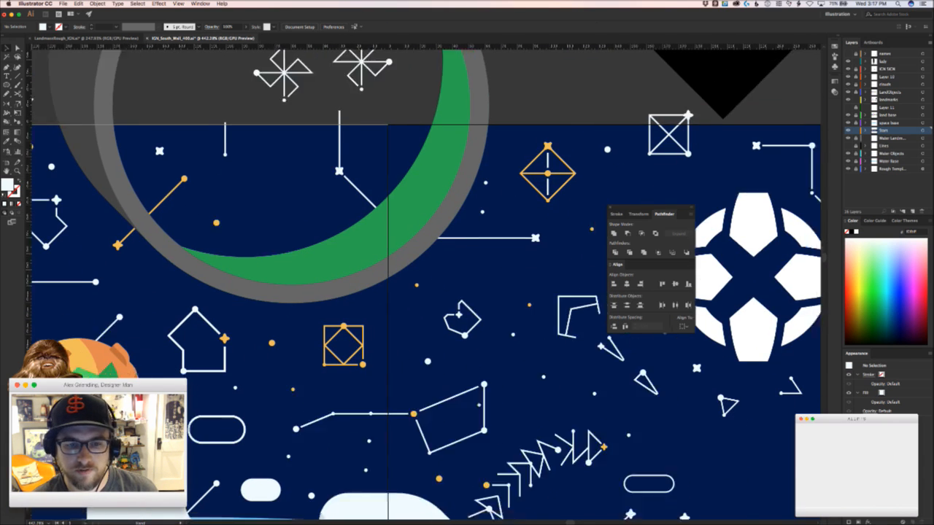
{"action": "scroll", "coordinate": [529, 345], "scroll_direction": "right", "scroll_amount": 10}
{"action": "left_click_drag", "start_coordinate": [381, 291], "coordinate": [380, 290]}
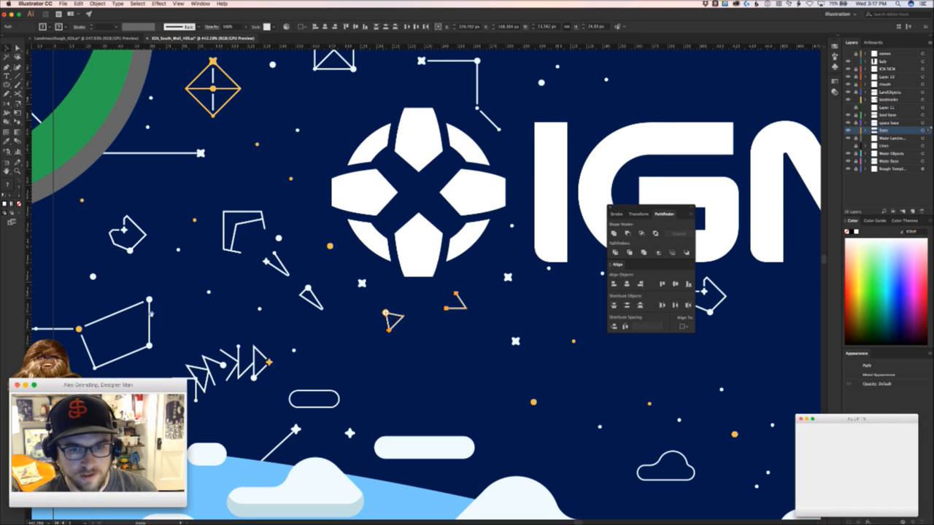
{"action": "key", "text": "super+x"}
{"action": "scroll", "coordinate": [452, 283], "scroll_direction": "left", "scroll_amount": 15}
{"action": "scroll", "coordinate": [452, 283], "scroll_direction": "up", "scroll_amount": 4}
{"action": "key", "text": "super+v"}
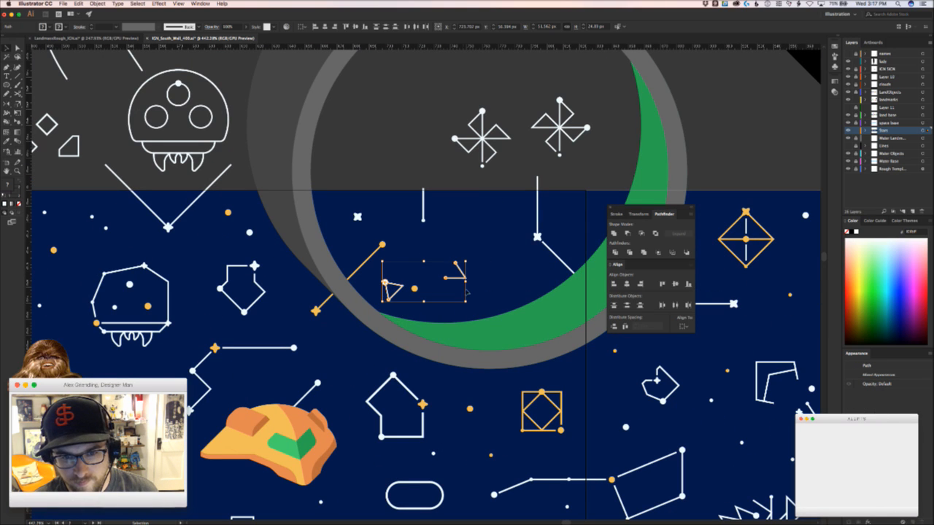
Rotate the two pasted triangle constellations and spread them apart inside the ringed moon
{"action": "left_click_drag", "start_coordinate": [468, 302], "coordinate": [500, 237]}
{"action": "left_click", "coordinate": [513, 259]}
{"action": "scroll", "coordinate": [499, 267], "scroll_direction": "up", "scroll_amount": 3}
{"action": "left_click", "coordinate": [453, 282]}
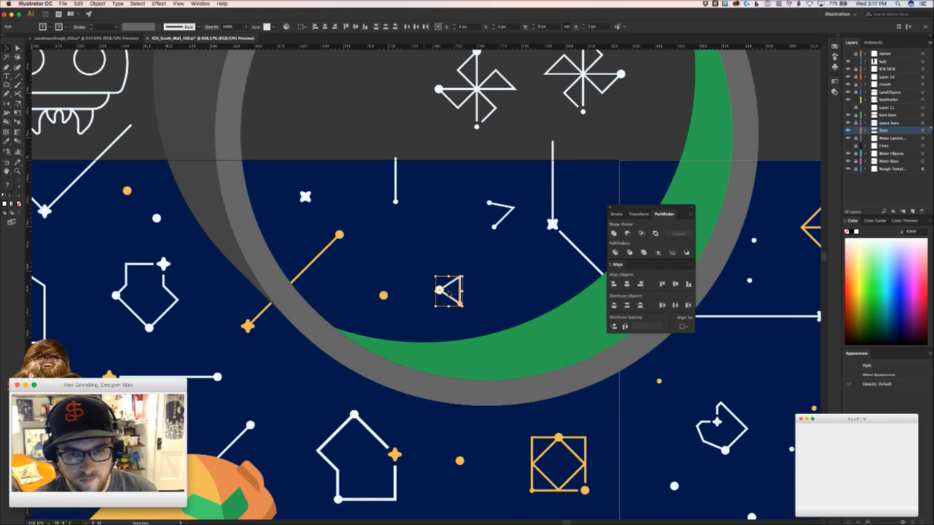
Move the closed triangle constellation higher inside the ringed moon, to just below the open triangle
{"action": "left_click_drag", "start_coordinate": [453, 282], "coordinate": [439, 237]}
{"action": "left_click", "coordinate": [486, 267]}
{"action": "left_click", "coordinate": [442, 296], "text": "super"}
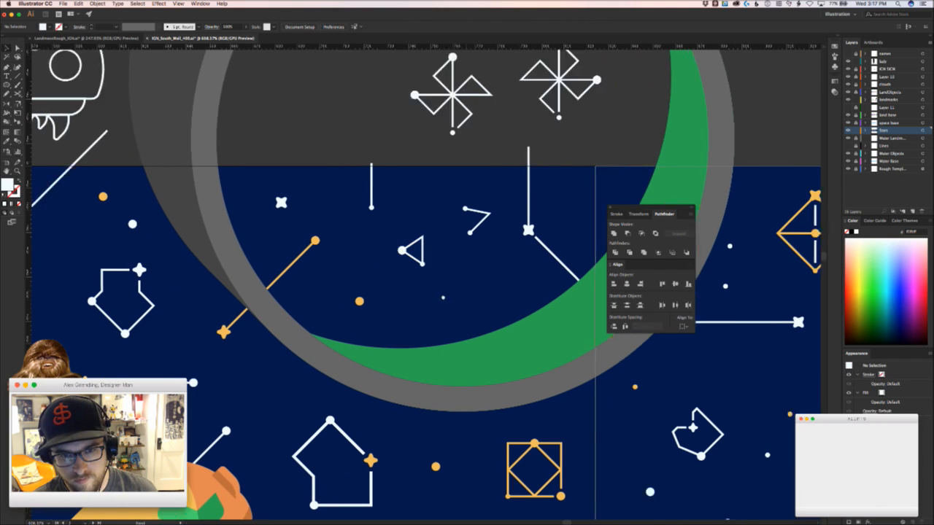
{"action": "left_click", "coordinate": [439, 296], "text": "super"}
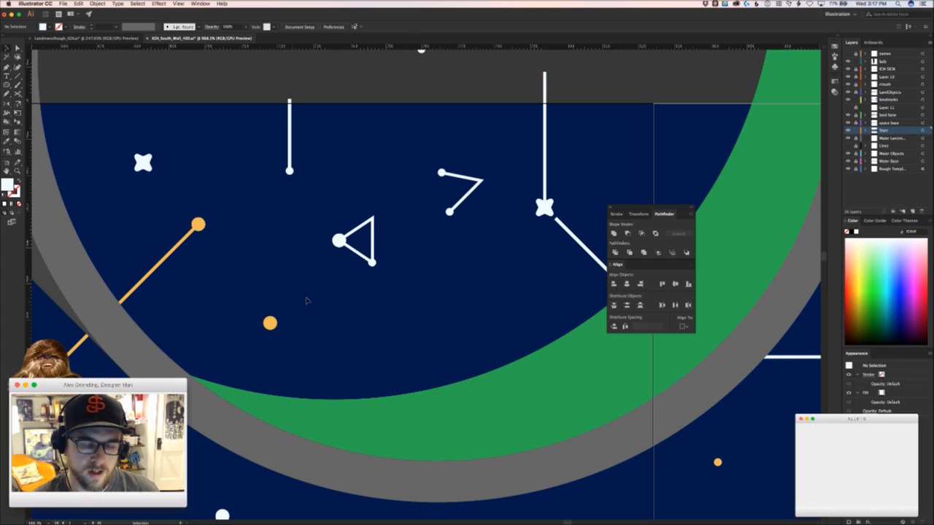
Place a rotated copy of the bare triangle outline in the moon's sky, below the open triangle constellation
{"action": "left_click", "coordinate": [289, 146]}
{"action": "left_click", "coordinate": [452, 289]}
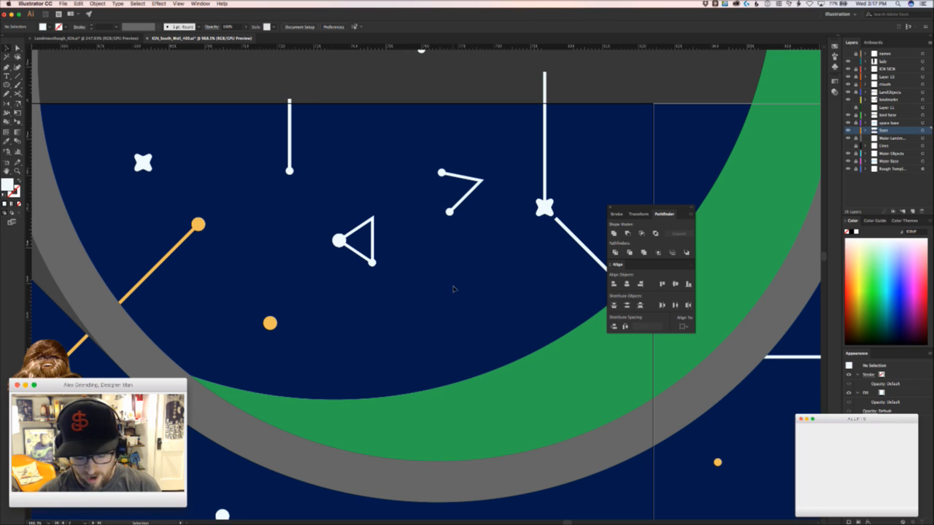
{"action": "left_click_drag", "start_coordinate": [364, 230], "coordinate": [453, 272]}
{"action": "left_click", "coordinate": [510, 285]}
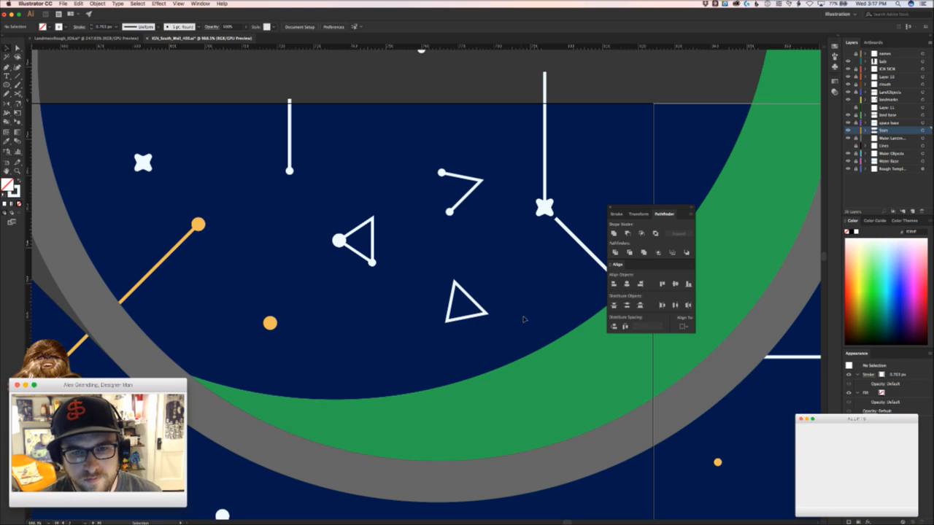
{"action": "key", "text": "z"}
{"action": "left_click_drag", "start_coordinate": [496, 318], "coordinate": [511, 315]}
{"action": "key", "text": "v"}
{"action": "left_click_drag", "start_coordinate": [454, 316], "coordinate": [446, 329]}
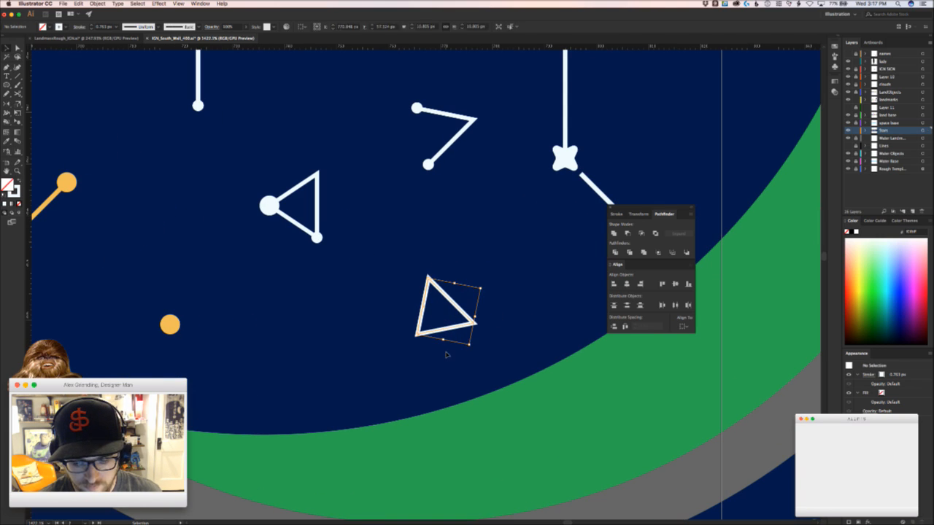
{"action": "left_click", "coordinate": [446, 355]}
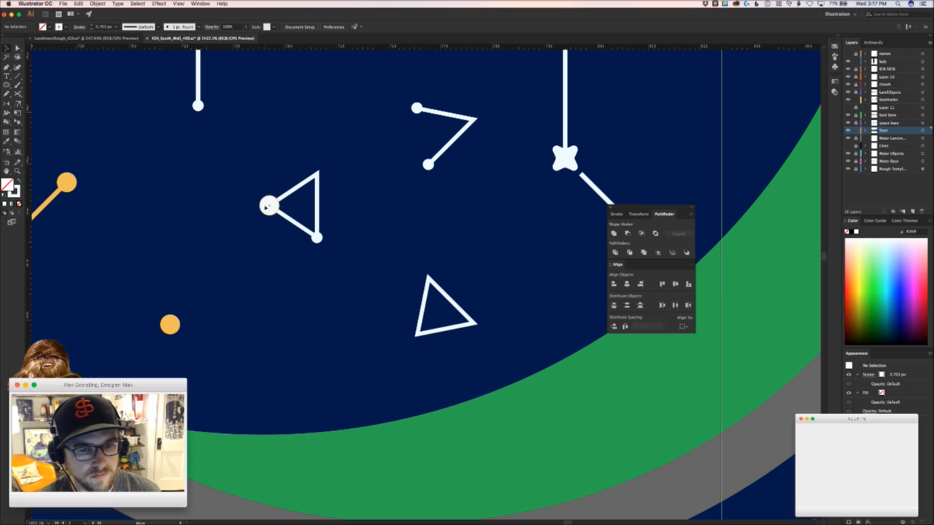
Copy the small white dot of the original triangle onto the upper corner of the new triangle outline
{"action": "left_click_drag", "start_coordinate": [266, 207], "coordinate": [331, 333]}
{"action": "key", "text": "super+z"}
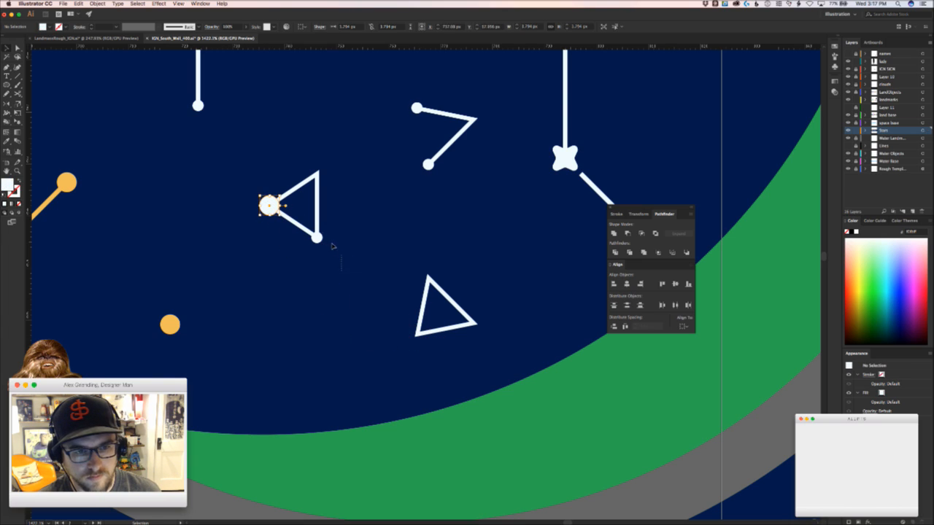
{"action": "left_click", "coordinate": [333, 245]}
{"action": "left_click_drag", "start_coordinate": [317, 238], "coordinate": [345, 300]}
{"action": "left_click", "coordinate": [475, 282]}
Copy the white four-point star from the moon's upper sky to a spot beside the new triangle
{"action": "key", "text": "z"}
{"action": "key", "text": "v"}
{"action": "left_click_drag", "start_coordinate": [350, 234], "coordinate": [493, 284]}
{"action": "key", "text": "z"}
{"action": "left_click_drag", "start_coordinate": [432, 275], "coordinate": [542, 267]}
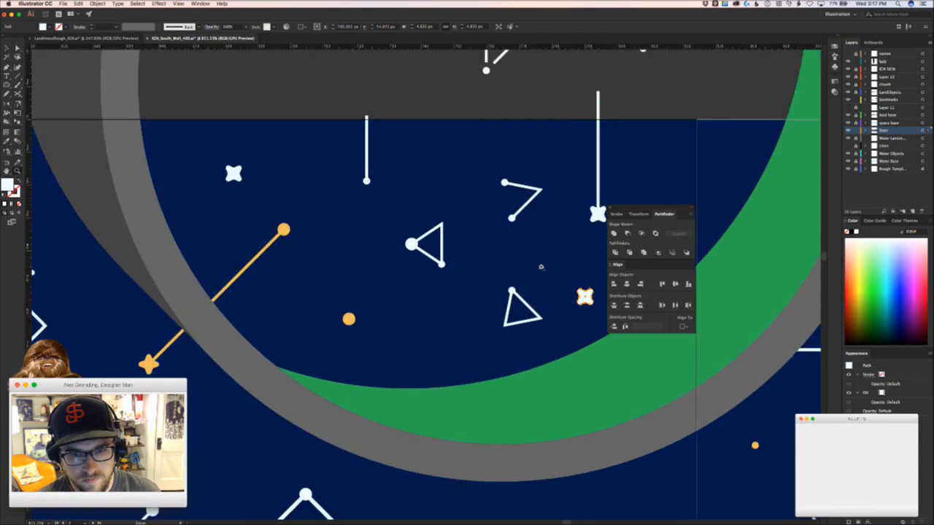
Move the star copy onto the triangle's right corner and copy the top dot onto its lower-left corner
{"action": "left_click_drag", "start_coordinate": [486, 302], "coordinate": [251, 234]}
{"action": "left_click_drag", "start_coordinate": [251, 234], "coordinate": [299, 241]}
{"action": "key", "text": "a"}
{"action": "left_click", "coordinate": [442, 311]}
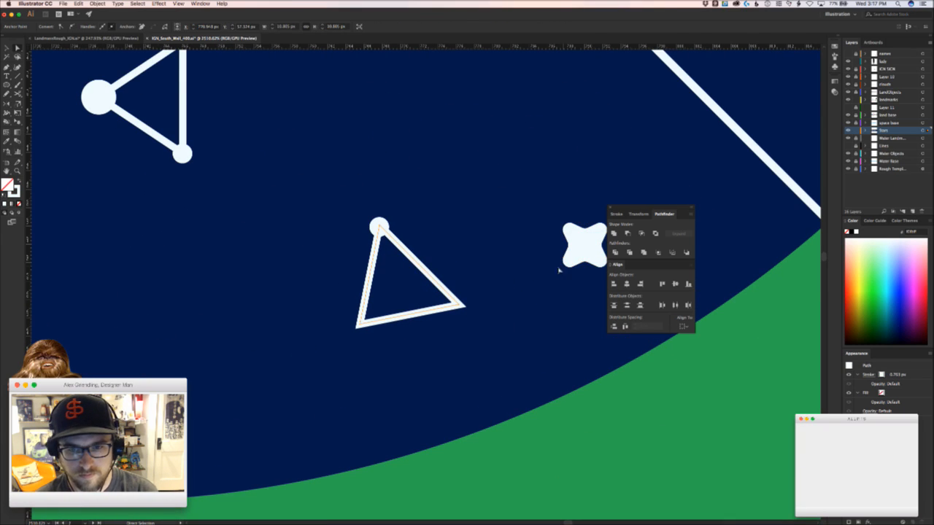
{"action": "left_click", "coordinate": [559, 271]}
{"action": "left_click_drag", "start_coordinate": [587, 246], "coordinate": [531, 297]}
{"action": "left_click", "coordinate": [456, 229]}
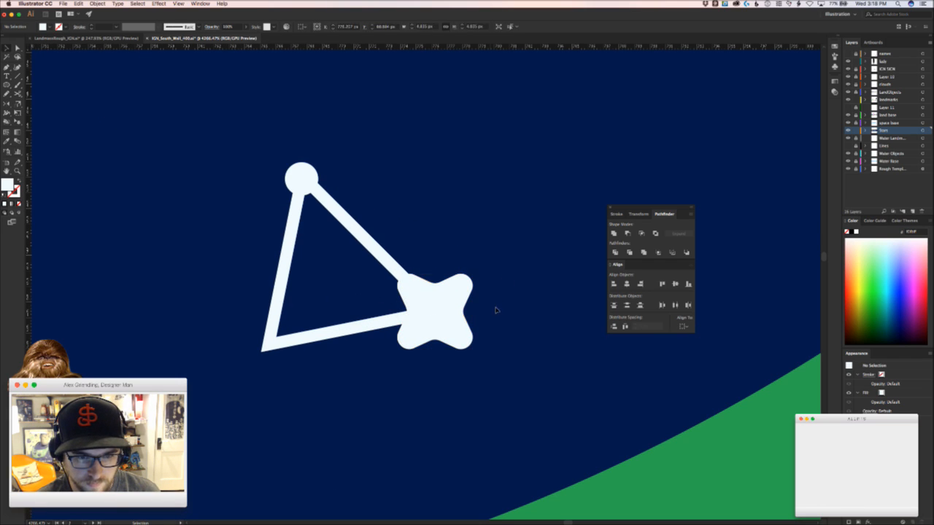
{"action": "left_click_drag", "start_coordinate": [301, 184], "coordinate": [268, 344]}
Place a rotated copy of the finished triangle constellation in the sky below the IGN emblem, above the clouds
{"action": "left_click_drag", "start_coordinate": [365, 362], "coordinate": [255, 360]}
{"action": "left_click_drag", "start_coordinate": [387, 447], "coordinate": [236, 298]}
{"action": "scroll", "coordinate": [302, 341], "scroll_direction": "right", "scroll_amount": 3}
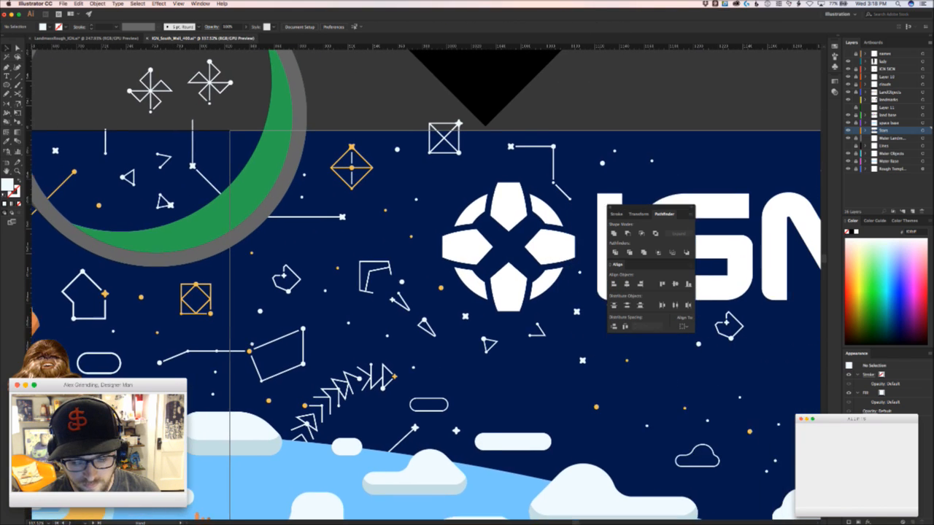
{"action": "scroll", "coordinate": [302, 341], "scroll_direction": "up", "scroll_amount": 2}
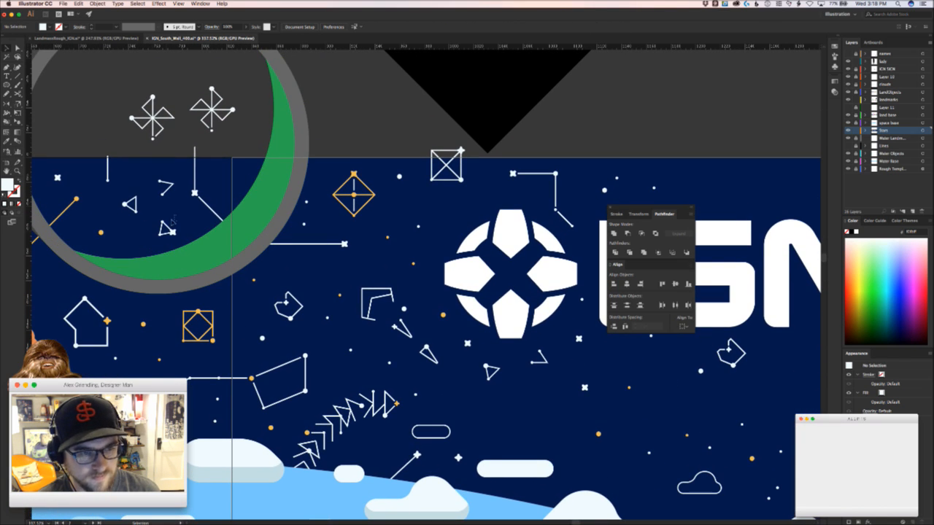
{"action": "left_click", "coordinate": [167, 228]}
{"action": "key", "text": "shift+F7"}
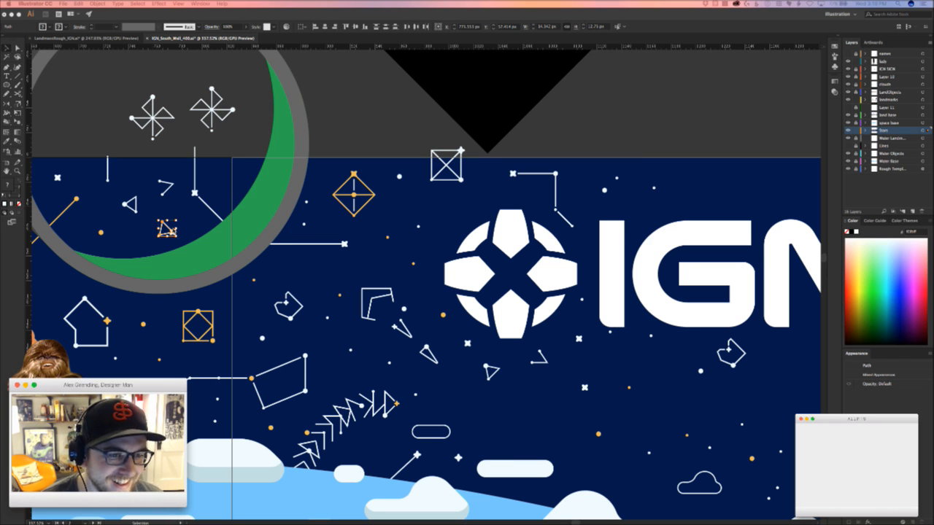
{"action": "left_click", "coordinate": [172, 230]}
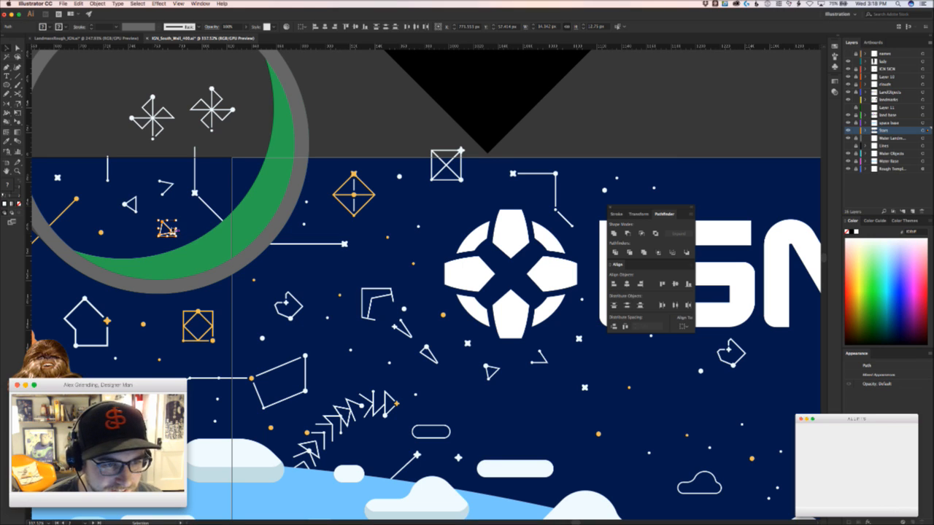
{"action": "left_click_drag", "start_coordinate": [168, 229], "coordinate": [418, 352]}
{"action": "key", "text": "super+shift+a"}
{"action": "left_click_drag", "start_coordinate": [505, 372], "coordinate": [523, 358]}
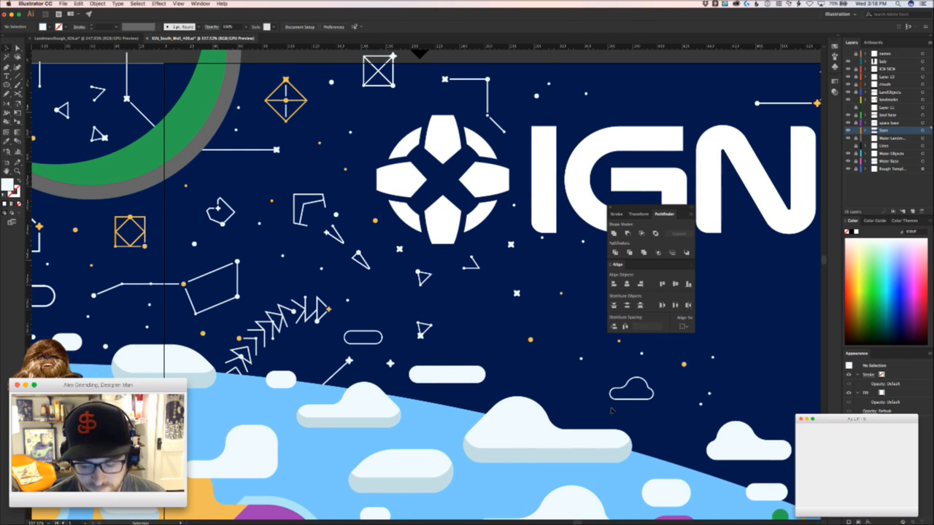
Open lumpy.ai and examine the furry character's face, the full glowing hologram and the neighbouring reference photo
{"action": "key", "text": "super+Tab"}
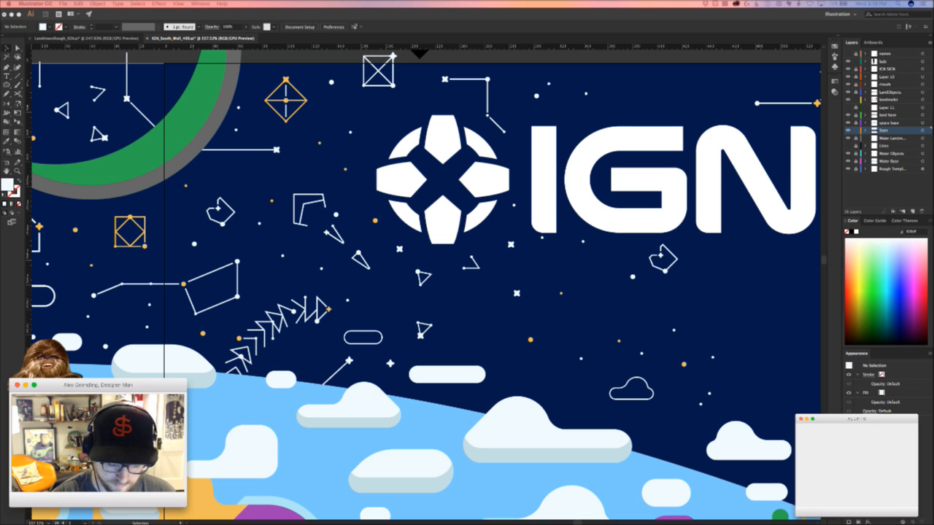
{"action": "left_click", "coordinate": [442, 292]}
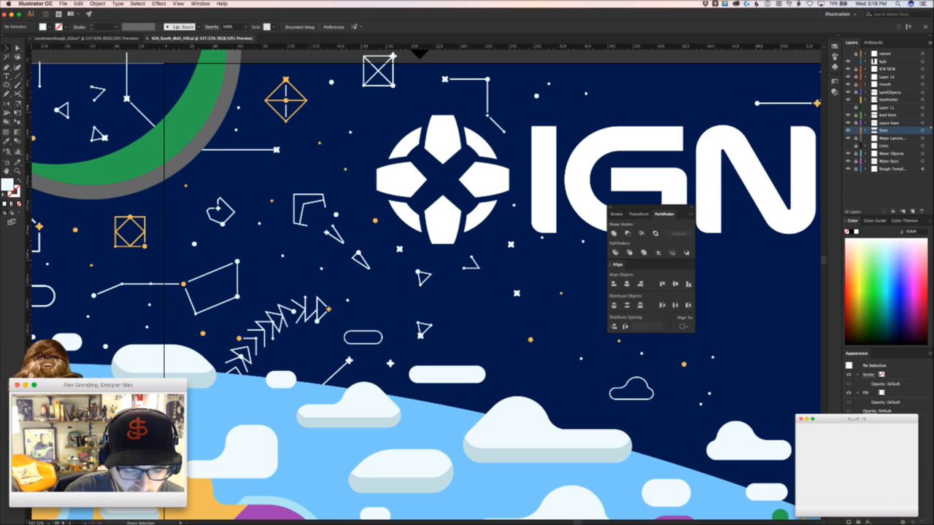
{"action": "key", "text": "super+Tab"}
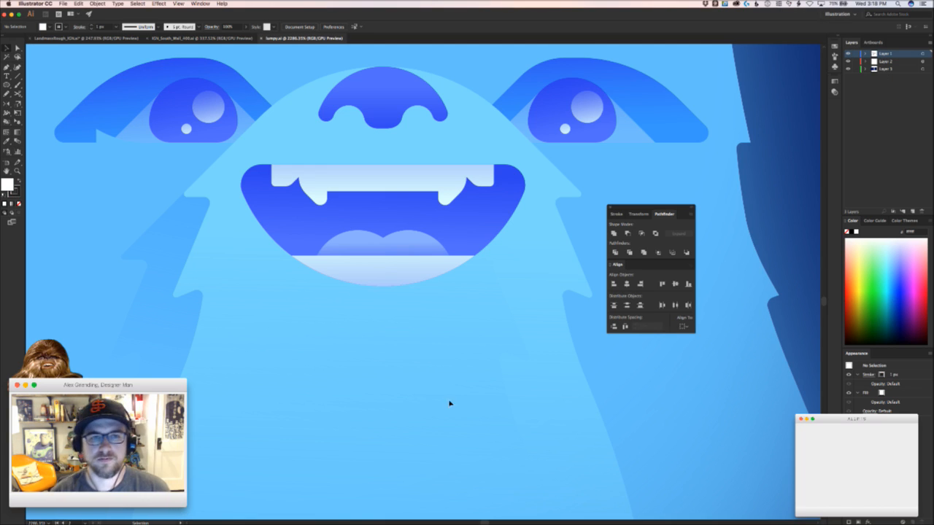
{"action": "left_click_drag", "start_coordinate": [334, 266], "coordinate": [379, 313]}
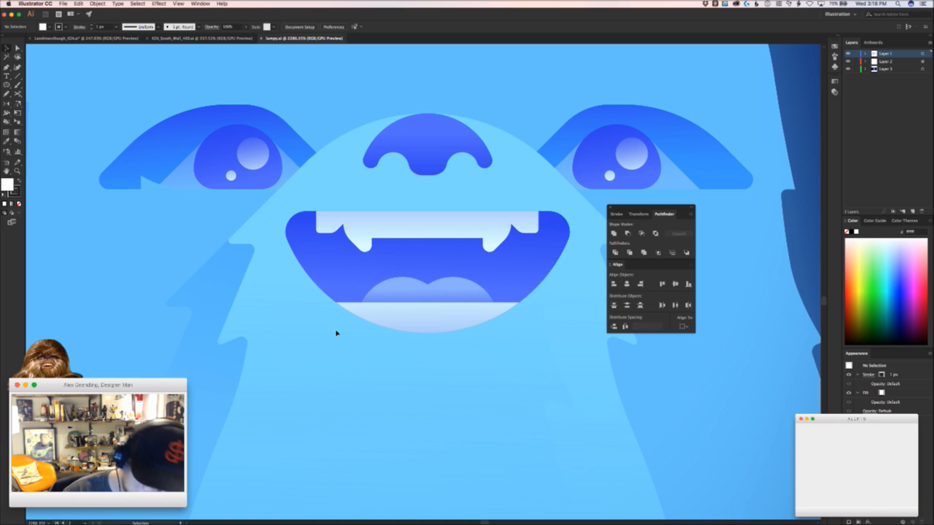
{"action": "key", "text": "Tab"}
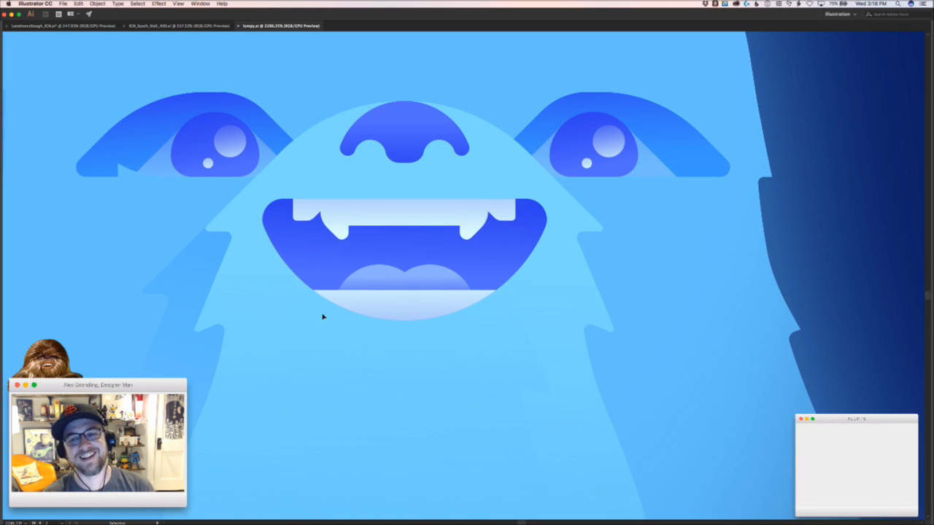
{"action": "left_click_drag", "start_coordinate": [320, 316], "coordinate": [350, 341]}
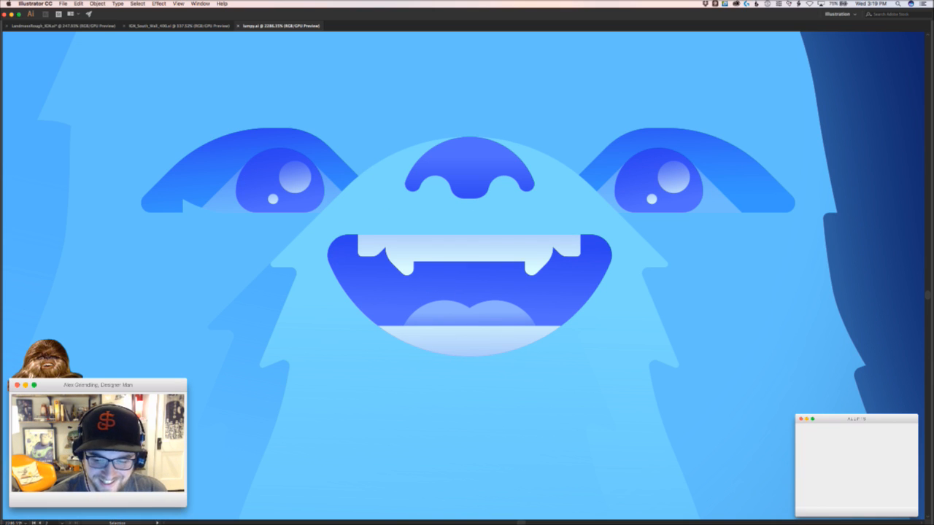
{"action": "left_click_drag", "start_coordinate": [553, 323], "coordinate": [346, 333]}
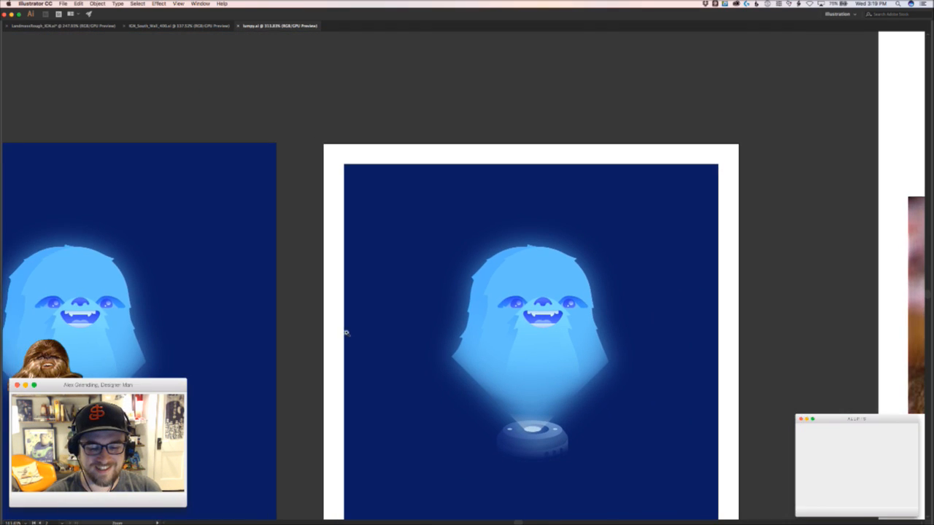
{"action": "scroll", "coordinate": [347, 333], "scroll_direction": "right", "scroll_amount": 6}
{"action": "scroll", "coordinate": [346, 333], "scroll_direction": "down", "scroll_amount": 2}
{"action": "key", "text": "Tab"}
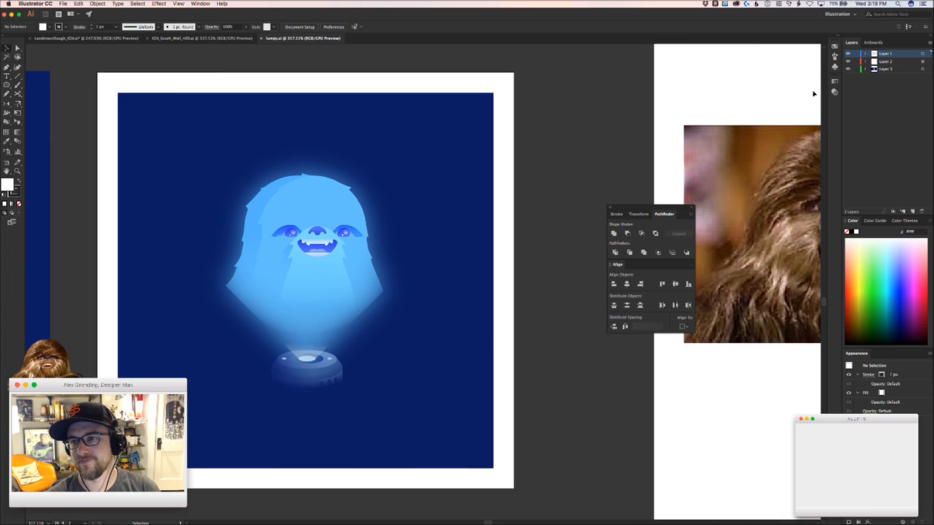
Unlock all artwork in the hologram illustration and lock only the dark blue background square again
{"action": "left_click_drag", "start_coordinate": [434, 411], "coordinate": [255, 210]}
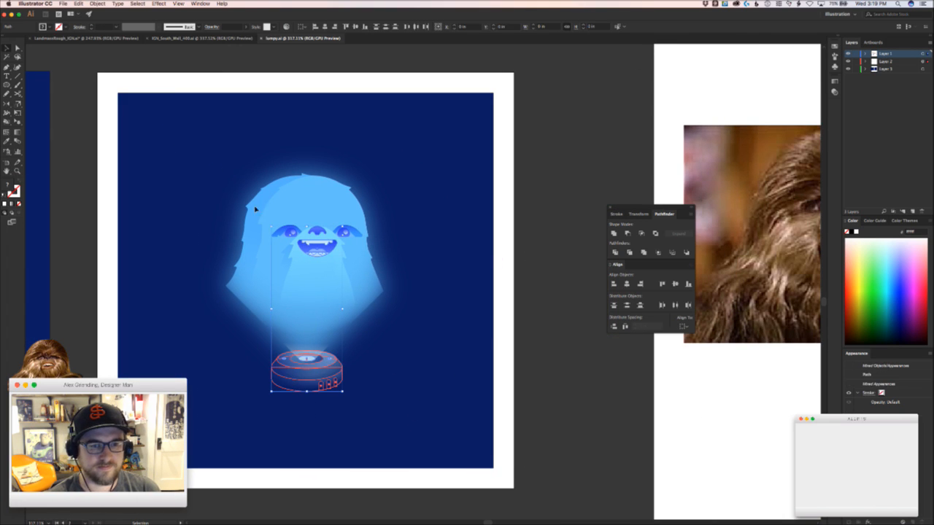
{"action": "left_click", "coordinate": [331, 252]}
{"action": "key", "text": "alt+super+2"}
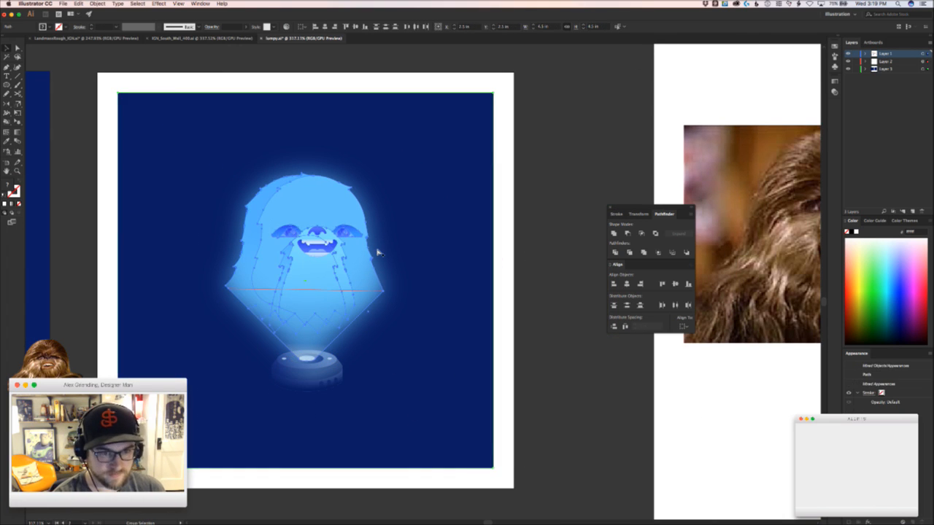
{"action": "left_click", "coordinate": [495, 468]}
{"action": "left_click", "coordinate": [488, 462]}
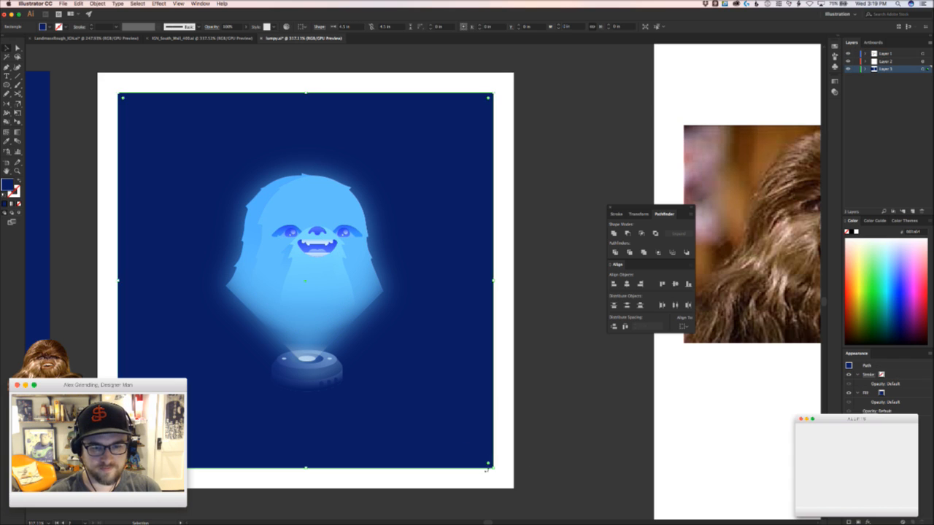
{"action": "key", "text": "super+2"}
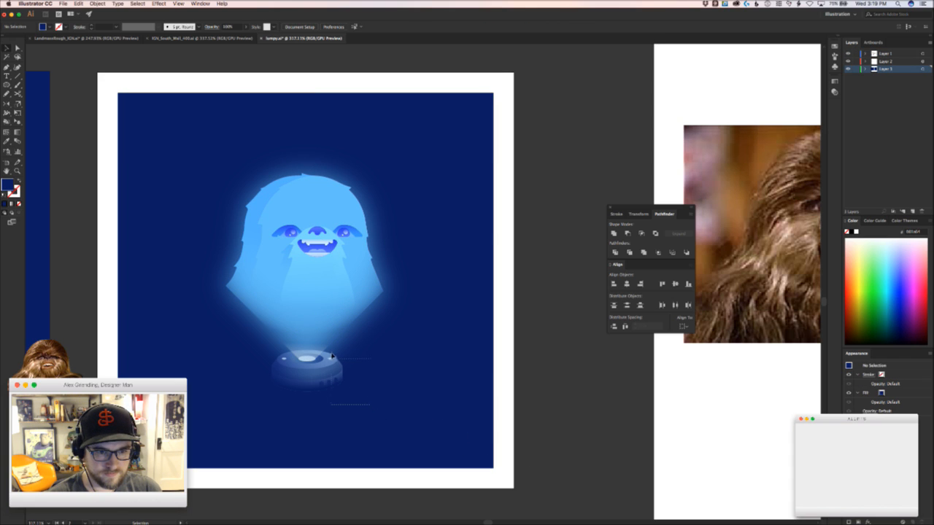
Move the round projector base down, away from the character, to the lower edge of the blue square
{"action": "left_click_drag", "start_coordinate": [332, 356], "coordinate": [310, 442]}
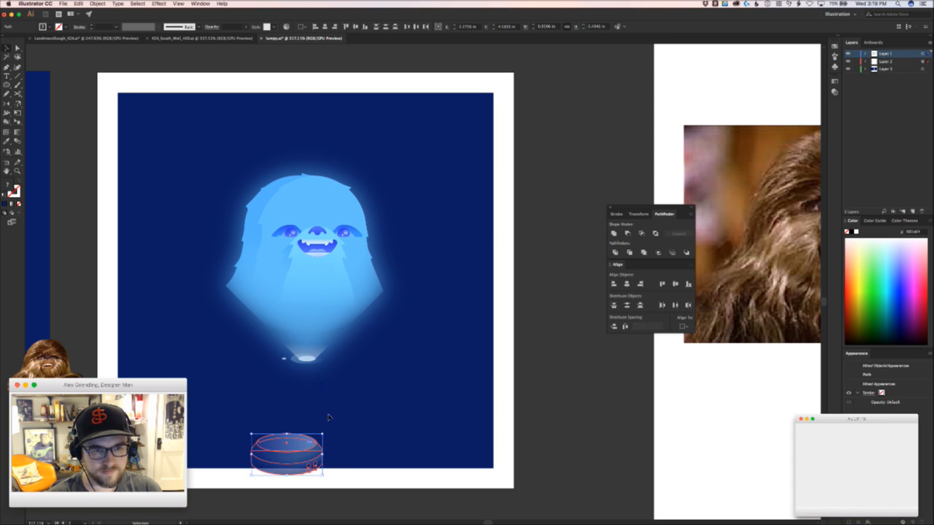
{"action": "key", "text": "super+z"}
{"action": "key", "text": "super+shift+z"}
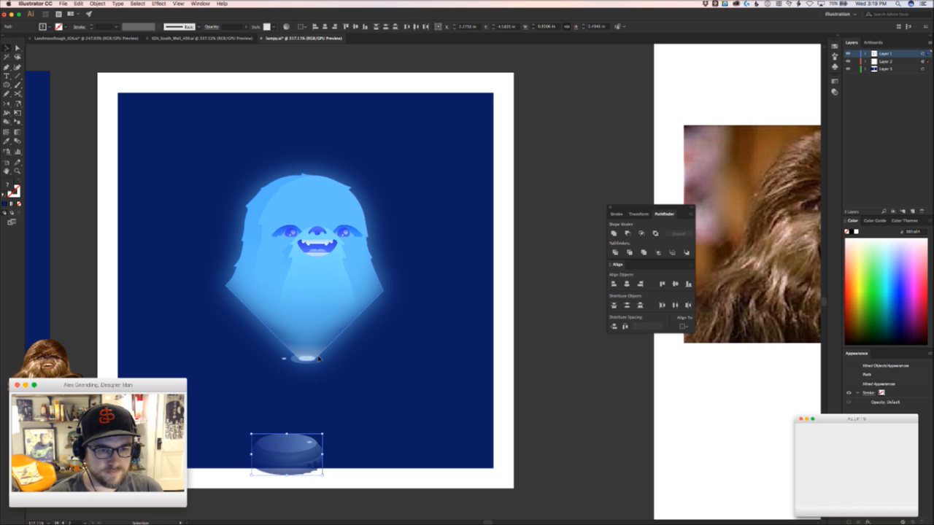
Delete the projector's lens ellipses and the small light mark left behind under the hologram beam
{"action": "left_click_drag", "start_coordinate": [318, 358], "coordinate": [319, 401]}
{"action": "key", "text": "super+z"}
{"action": "left_click", "coordinate": [322, 384]}
{"action": "key", "text": "super+z"}
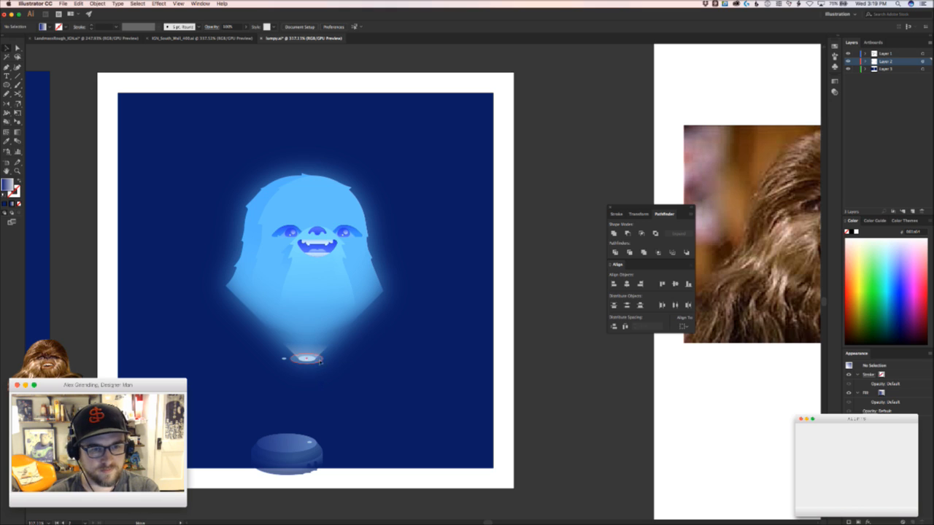
{"action": "key", "text": "super+z"}
{"action": "left_click_drag", "start_coordinate": [320, 361], "coordinate": [307, 412]}
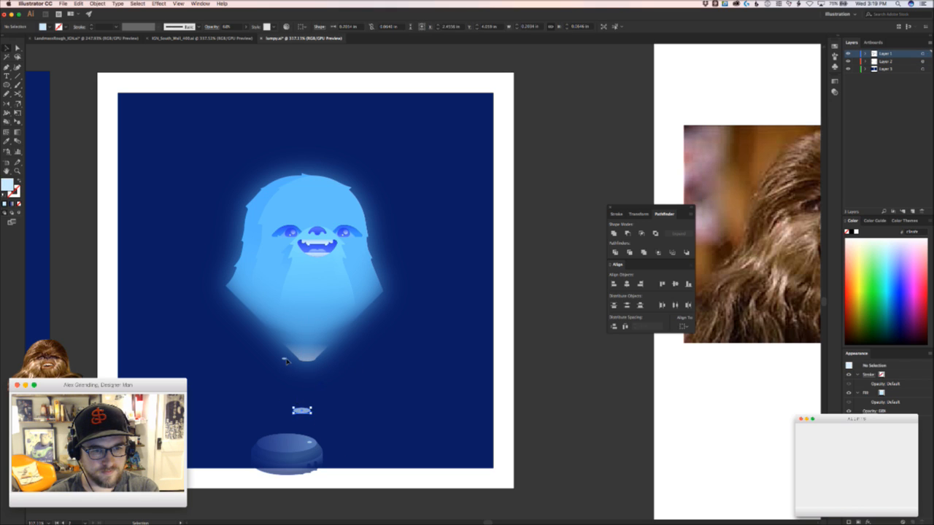
{"action": "key", "text": "Delete"}
{"action": "left_click_drag", "start_coordinate": [285, 359], "coordinate": [456, 389]}
{"action": "key", "text": "Delete"}
Release the remaining locks on the artboard and lock the dark blue background square once more
{"action": "key", "text": "super+z"}
{"action": "left_click", "coordinate": [388, 318], "text": "shift"}
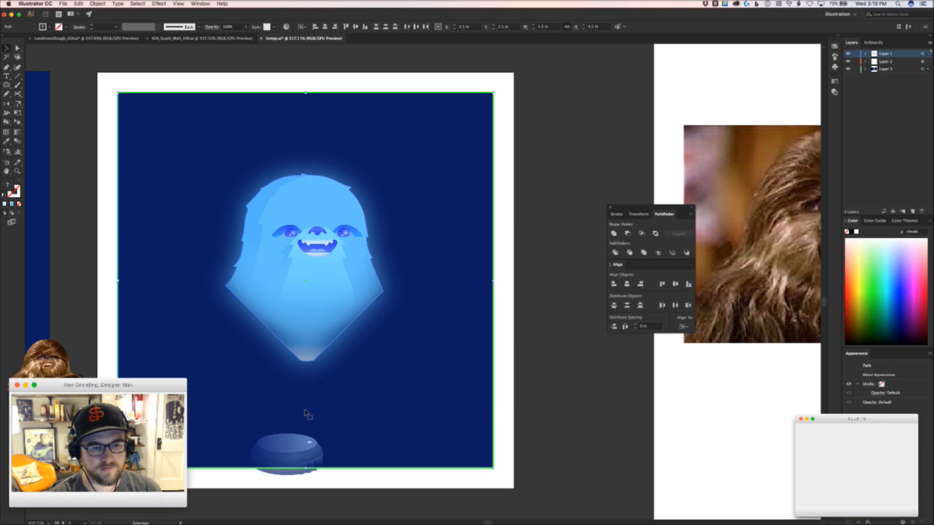
{"action": "left_click", "coordinate": [335, 484]}
{"action": "left_click", "coordinate": [399, 455]}
{"action": "key", "text": "super+2"}
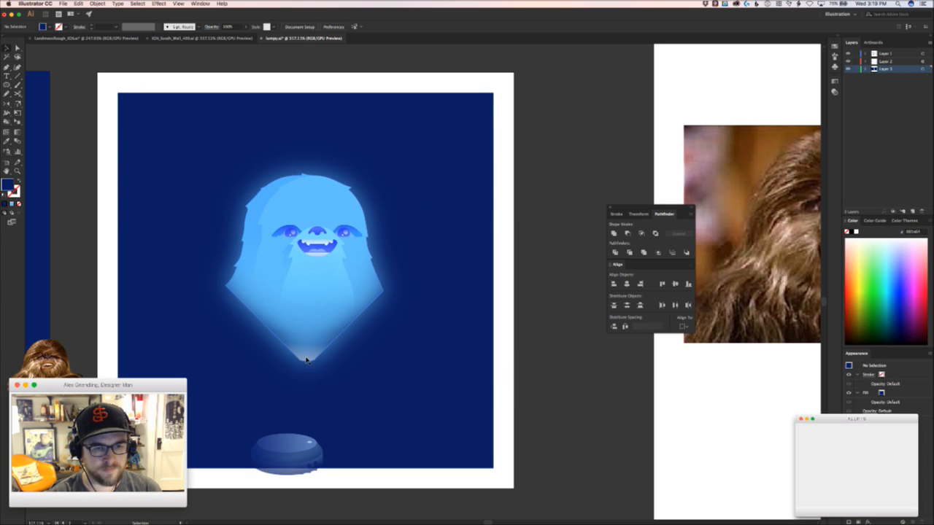
{"action": "left_click_drag", "start_coordinate": [306, 359], "coordinate": [394, 363]}
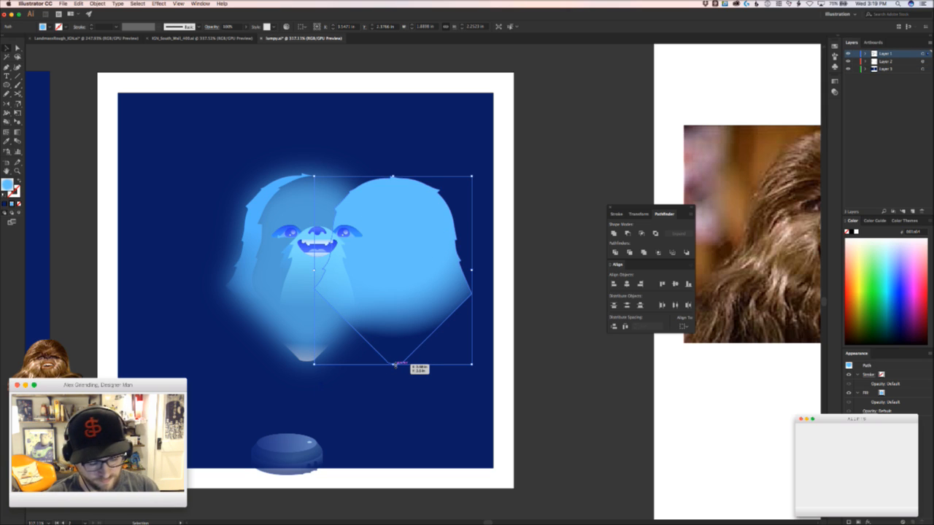
{"action": "key", "text": "super+z"}
{"action": "left_click", "coordinate": [395, 363]}
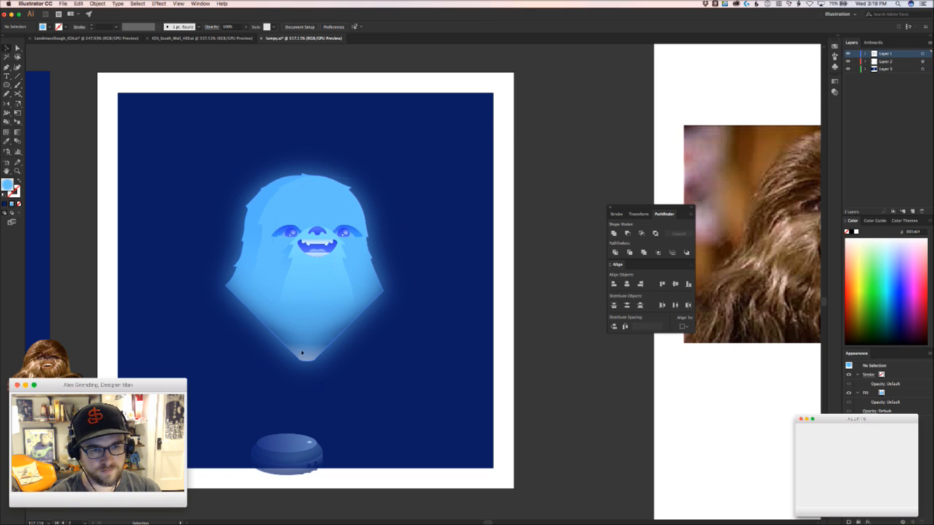
Delete the white gradient triangle at the tip of the character's body, locking the overlapping glow temporarily and unlocking everything again
{"action": "left_click_drag", "start_coordinate": [302, 352], "coordinate": [415, 351]}
{"action": "key", "text": "super+z"}
{"action": "key", "text": "super+2"}
{"action": "left_click_drag", "start_coordinate": [314, 351], "coordinate": [469, 365]}
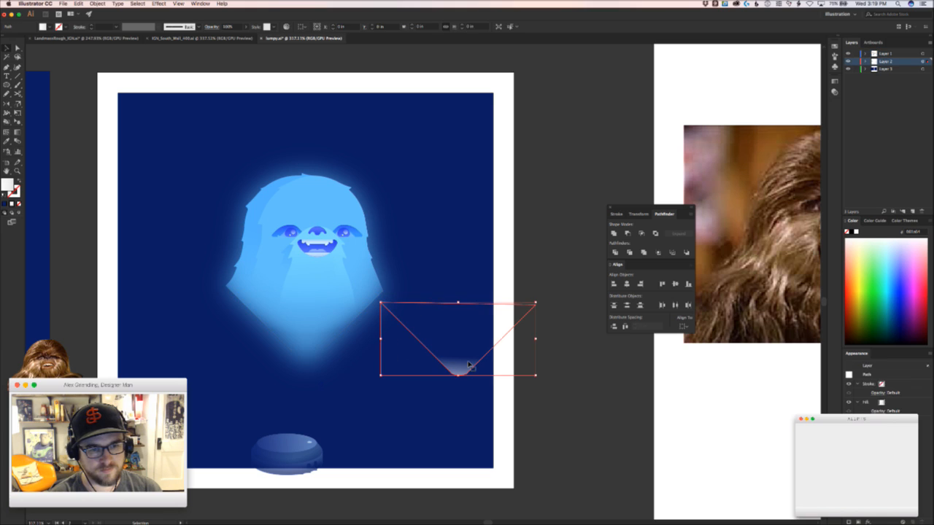
{"action": "key", "text": "Delete"}
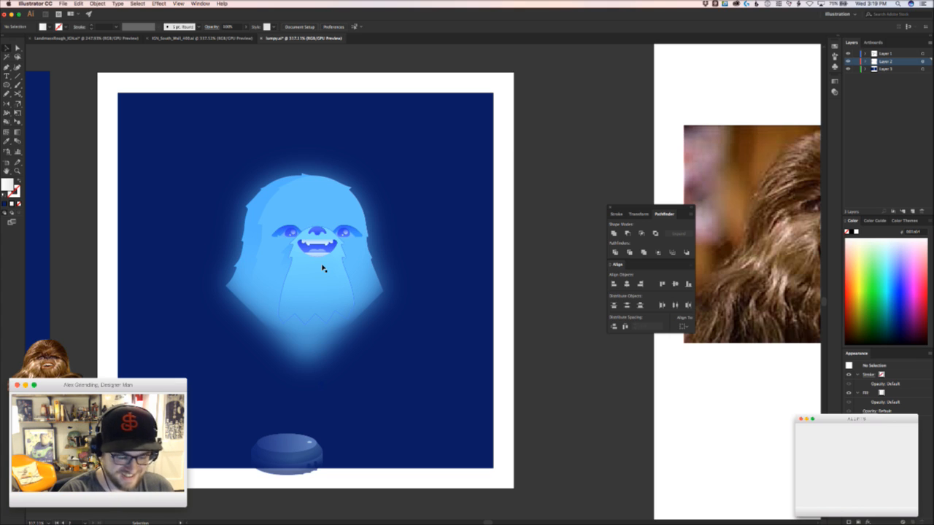
{"action": "key", "text": "alt+super+2"}
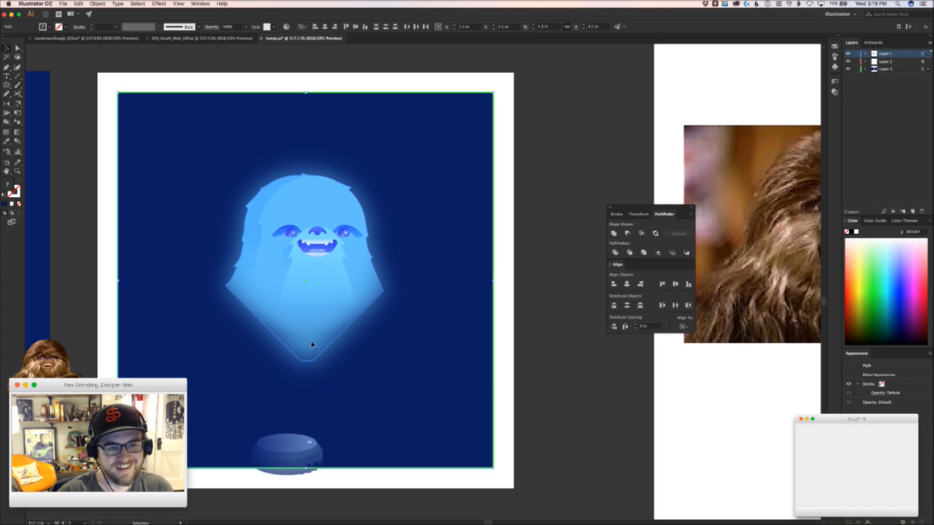
{"action": "left_click_drag", "start_coordinate": [313, 339], "coordinate": [504, 323]}
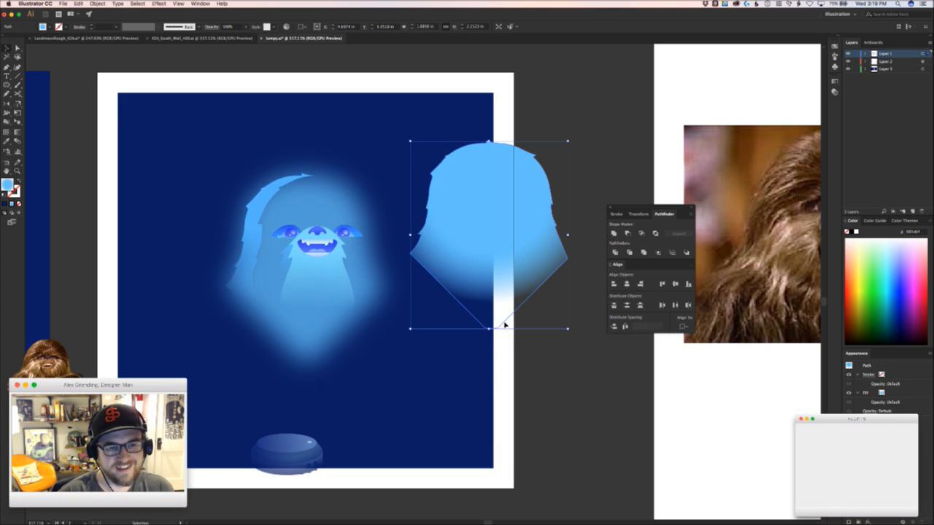
{"action": "key", "text": "super+z"}
{"action": "left_click", "coordinate": [504, 323]}
{"action": "left_click_drag", "start_coordinate": [327, 350], "coordinate": [428, 337]}
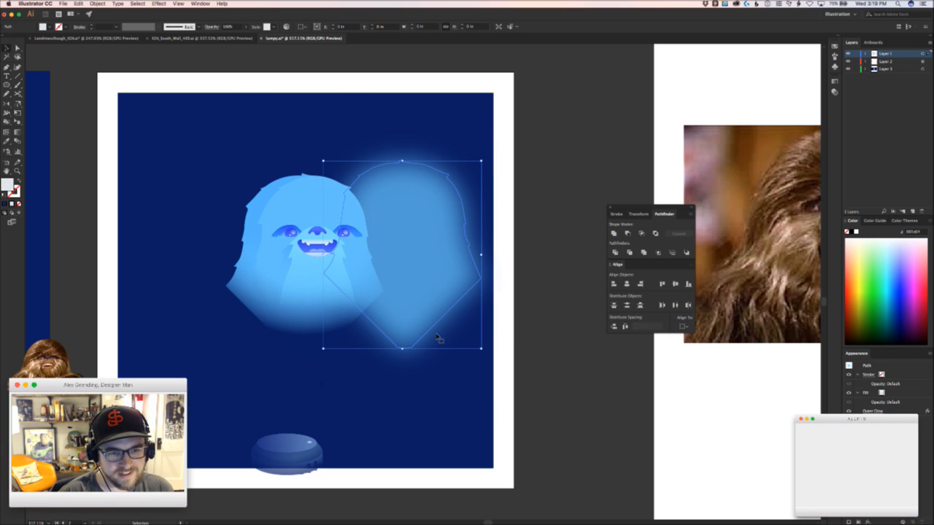
{"action": "key", "text": "super+z"}
{"action": "left_click", "coordinate": [416, 295]}
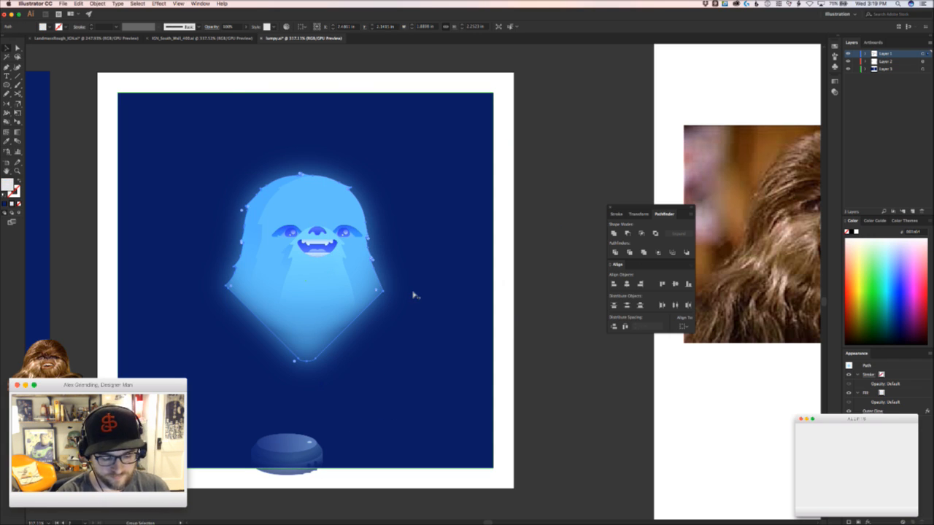
{"action": "key", "text": "super+z"}
Lock the dark blue background, select all pieces of the character and paste a copy into the IGN South Wall mural document
{"action": "left_click", "coordinate": [530, 435]}
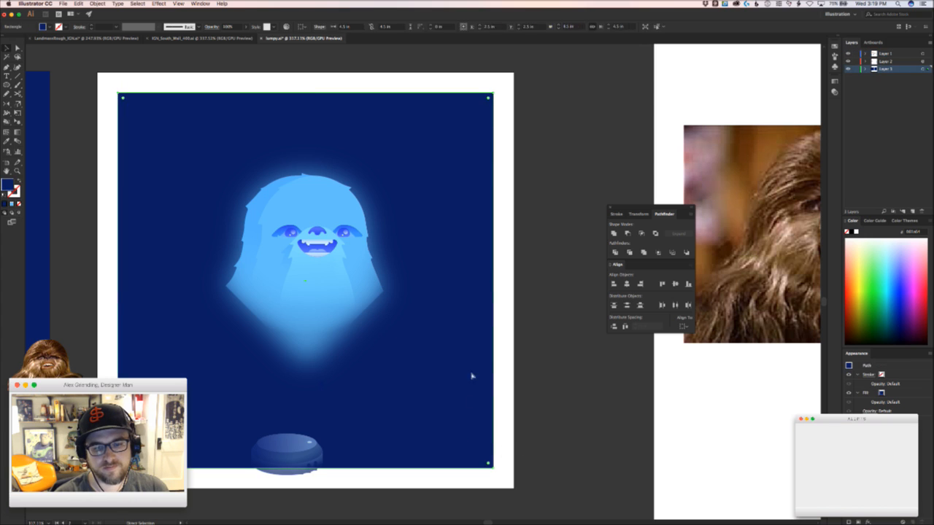
{"action": "left_click_drag", "start_coordinate": [471, 373], "coordinate": [219, 164]}
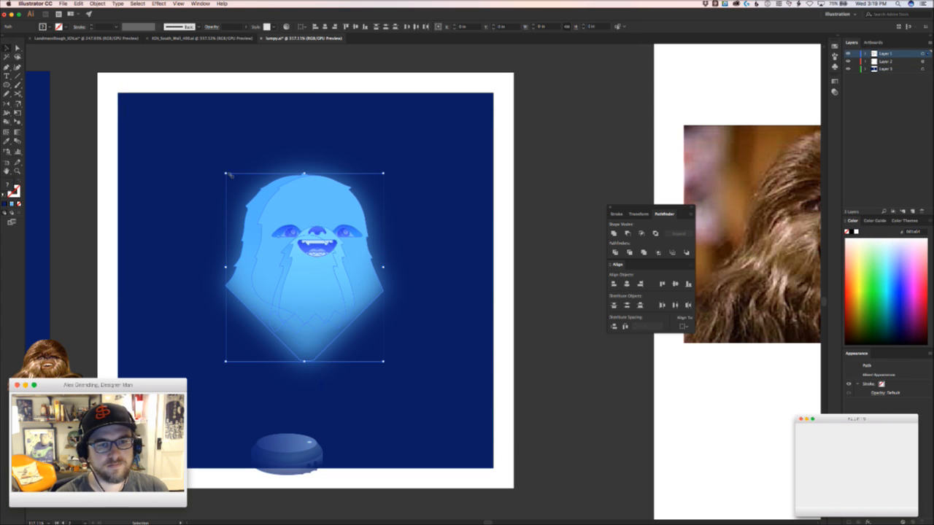
{"action": "left_click", "coordinate": [193, 39]}
{"action": "key", "text": "super+v"}
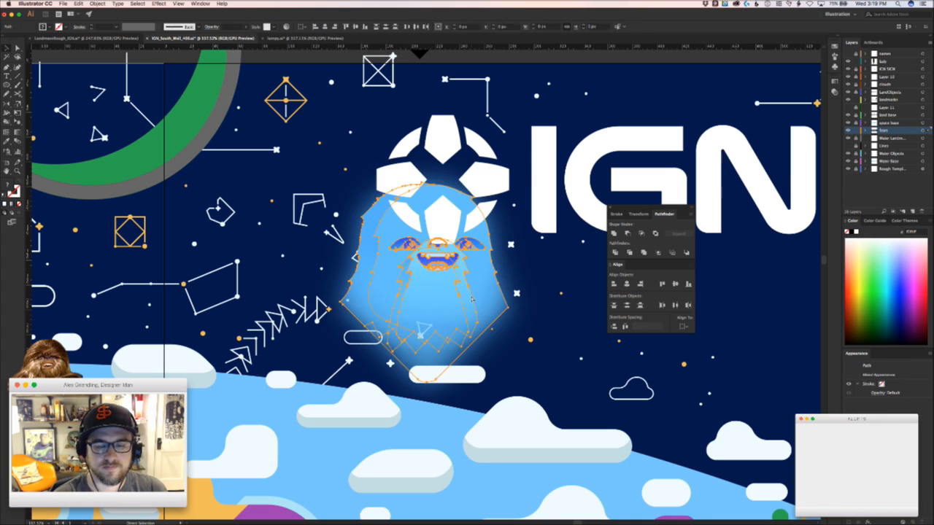
Move the pasted character into the starry sky above the TV and enlarge it to roughly double its size
{"action": "scroll", "coordinate": [437, 306], "scroll_direction": "down", "scroll_amount": 5}
{"action": "scroll", "coordinate": [421, 328], "scroll_direction": "left", "scroll_amount": 5}
{"action": "scroll", "coordinate": [421, 328], "scroll_direction": "down", "scroll_amount": 2}
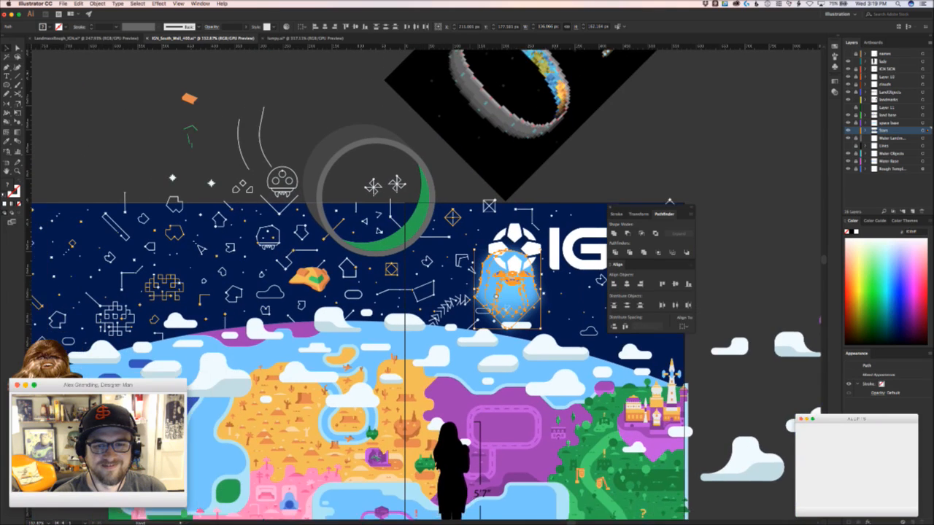
{"action": "left_click_drag", "start_coordinate": [527, 292], "coordinate": [228, 201]}
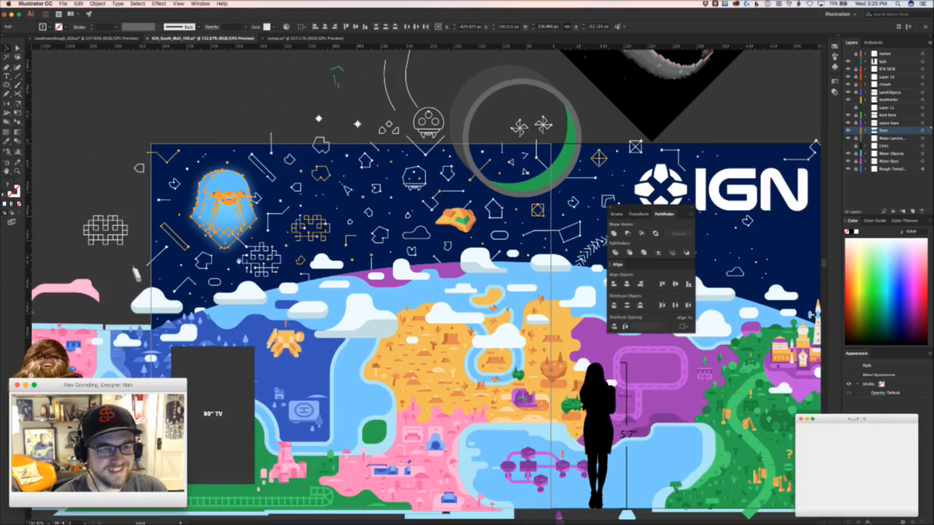
{"action": "left_click_drag", "start_coordinate": [226, 250], "coordinate": [248, 335]}
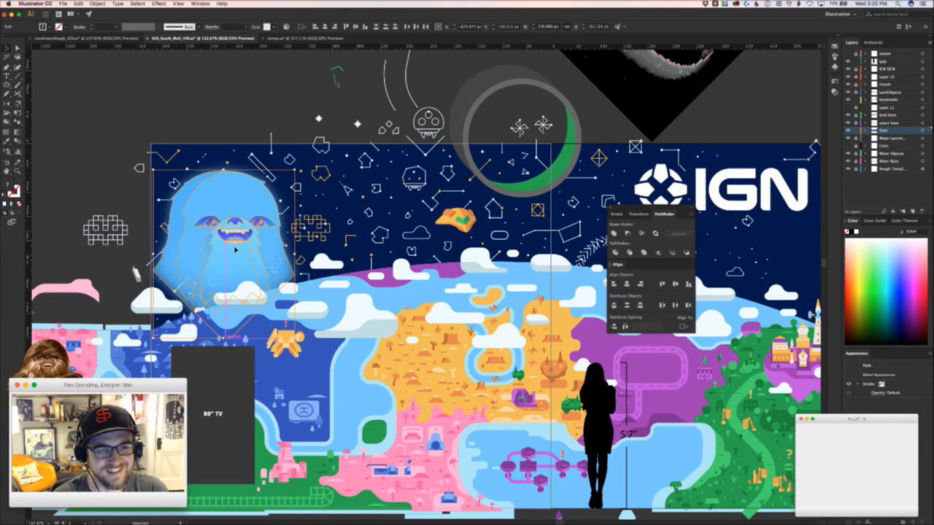
Place the enlarged character behind the planet's horizon beside the orange hat-shaped object, nudge it slightly sideways and deselect it
{"action": "left_click_drag", "start_coordinate": [252, 234], "coordinate": [425, 258]}
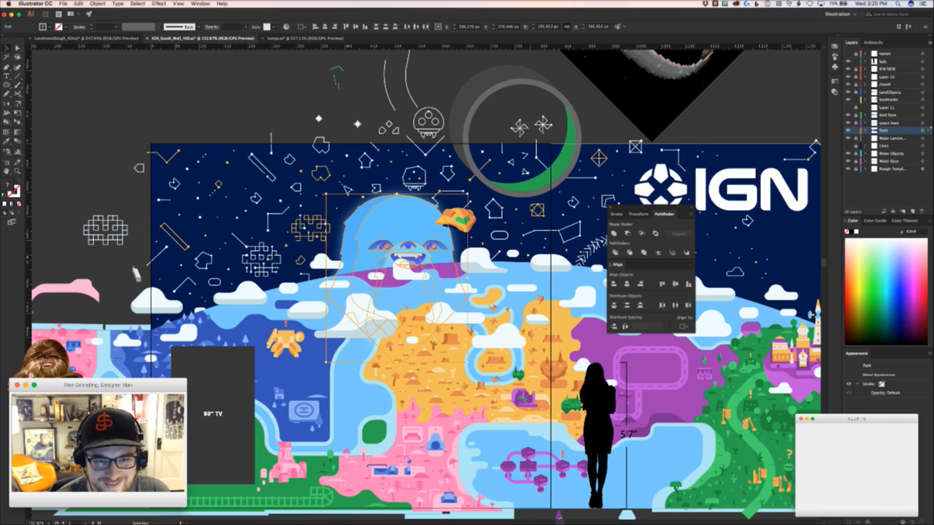
{"action": "key", "text": "Right"}
{"action": "key", "text": "Right"}
{"action": "key", "text": "Right"}
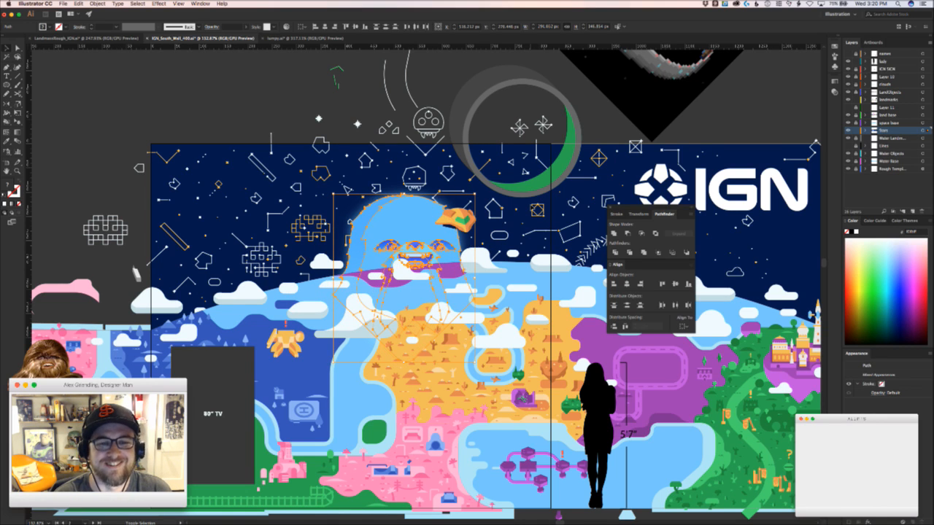
{"action": "left_click", "coordinate": [135, 273]}
{"action": "left_click_drag", "start_coordinate": [135, 272], "coordinate": [108, 270]}
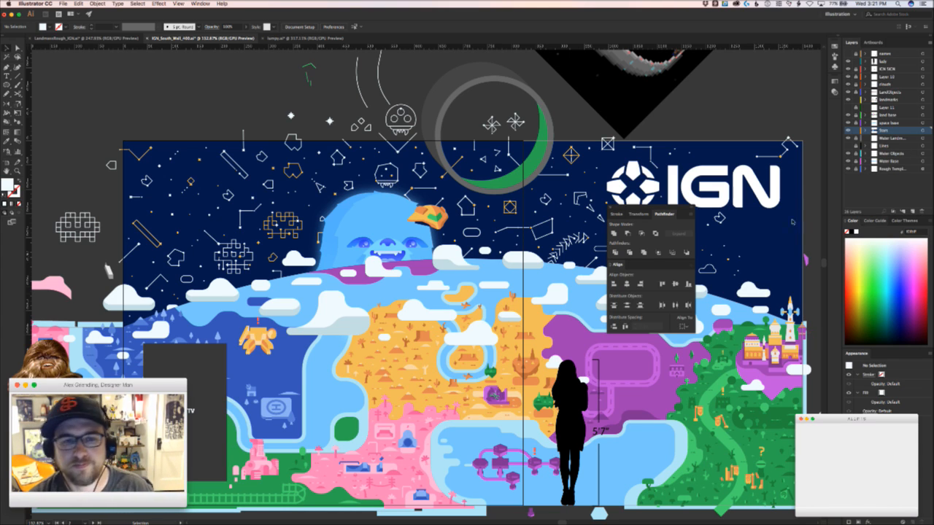
Select the character with its selection edges hidden and lower it behind the planet until only the top of its head sticks out
{"action": "left_click", "coordinate": [449, 248]}
{"action": "key", "text": "super+h"}
{"action": "key", "text": "Right"}
{"action": "key", "text": "Right"}
{"action": "key", "text": "Right"}
{"action": "key", "text": "Right"}
{"action": "key", "text": "Right"}
{"action": "key", "text": "Right"}
{"action": "key", "text": "Right"}
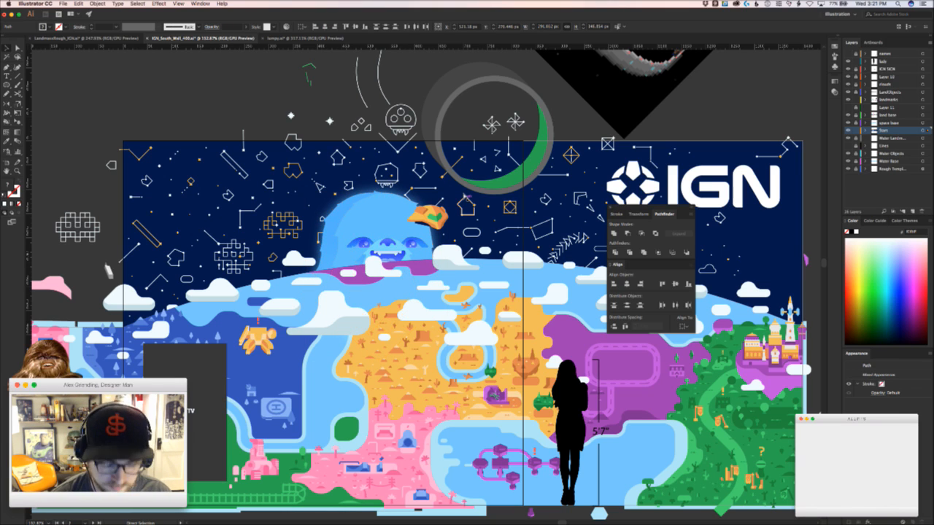
{"action": "key", "text": "Down"}
{"action": "key", "text": "Down"}
{"action": "key", "text": "Down"}
{"action": "key", "text": "Down"}
{"action": "key", "text": "Down"}
{"action": "key", "text": "Down"}
{"action": "key", "text": "Down"}
{"action": "key", "text": "Down"}
{"action": "key", "text": "Down"}
{"action": "key", "text": "Down"}
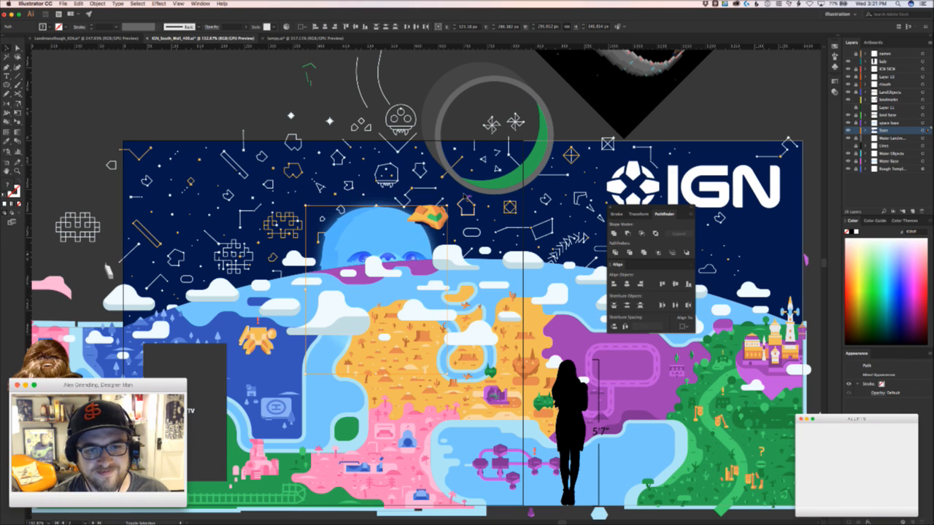
{"action": "key", "text": "Down"}
{"action": "key", "text": "Down"}
{"action": "key", "text": "Down"}
{"action": "key", "text": "Down"}
{"action": "key", "text": "Down"}
{"action": "key", "text": "Down"}
{"action": "key", "text": "Down"}
{"action": "key", "text": "Down"}
{"action": "key", "text": "Down"}
{"action": "key", "text": "Down"}
{"action": "key", "text": "Down"}
{"action": "key", "text": "Down"}
{"action": "key", "text": "Down"}
{"action": "key", "text": "Down"}
{"action": "key", "text": "Down"}
{"action": "key", "text": "Down"}
{"action": "key", "text": "Down"}
{"action": "key", "text": "Down"}
{"action": "key", "text": "Down"}
{"action": "key", "text": "Down"}
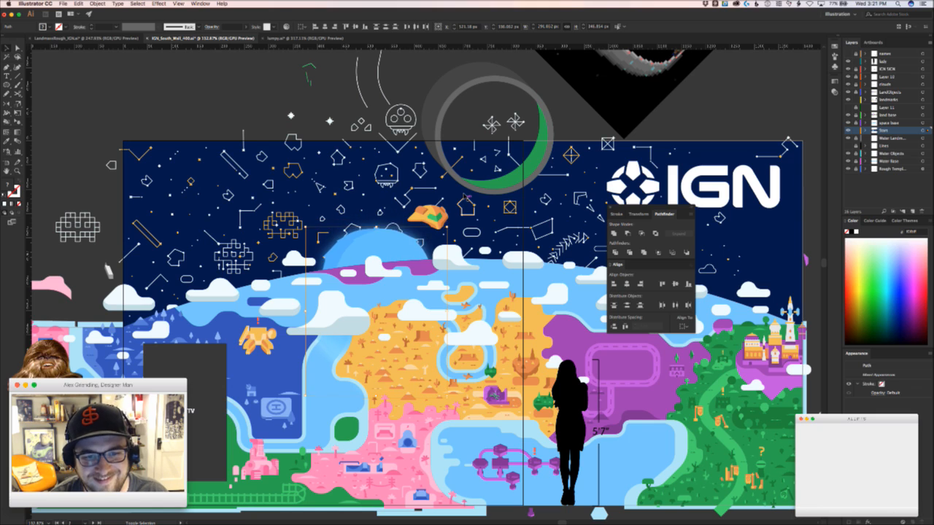
Raise the character gradually until its eyes peek over the planet's horizon
{"action": "key", "text": "Up"}
{"action": "key", "text": "Up"}
{"action": "key", "text": "Up"}
{"action": "key", "text": "Up"}
{"action": "key", "text": "Up"}
{"action": "key", "text": "Up"}
{"action": "key", "text": "Up"}
{"action": "key", "text": "Up"}
{"action": "key", "text": "Up"}
{"action": "key", "text": "Up"}
{"action": "key", "text": "Up"}
{"action": "key", "text": "Up"}
{"action": "key", "text": "Up"}
{"action": "key", "text": "Up"}
{"action": "key", "text": "Up"}
{"action": "key", "text": "Up"}
{"action": "key", "text": "Up"}
{"action": "key", "text": "Up"}
{"action": "key", "text": "Up"}
{"action": "key", "text": "Up"}
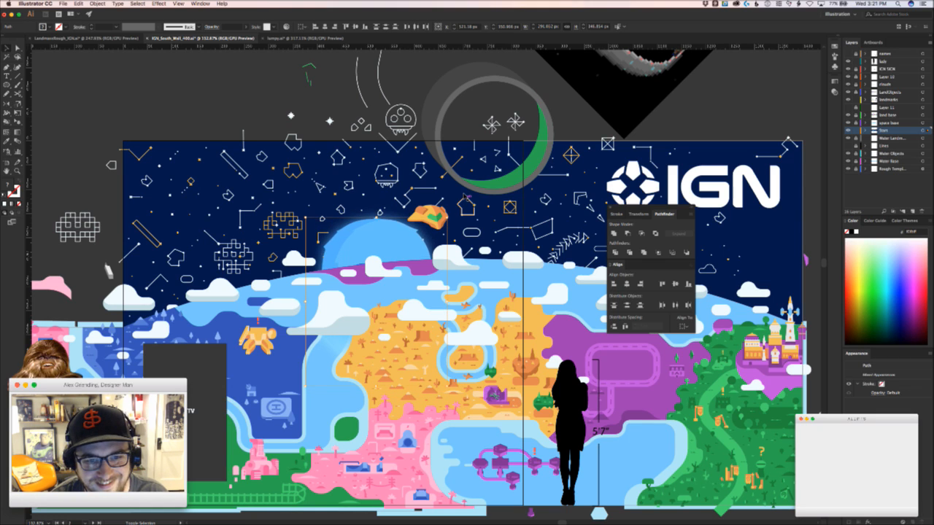
{"action": "key", "text": "Up"}
{"action": "key", "text": "Up"}
{"action": "key", "text": "Up"}
{"action": "key", "text": "Up"}
{"action": "key", "text": "Up"}
{"action": "key", "text": "Up"}
{"action": "key", "text": "Up"}
{"action": "key", "text": "Up"}
{"action": "key", "text": "Up"}
{"action": "key", "text": "Up"}
{"action": "key", "text": "Up"}
{"action": "key", "text": "Up"}
{"action": "key", "text": "Up"}
{"action": "key", "text": "Up"}
{"action": "key", "text": "Up"}
{"action": "key", "text": "Up"}
{"action": "key", "text": "Up"}
{"action": "key", "text": "Up"}
{"action": "key", "text": "Up"}
{"action": "key", "text": "Up"}
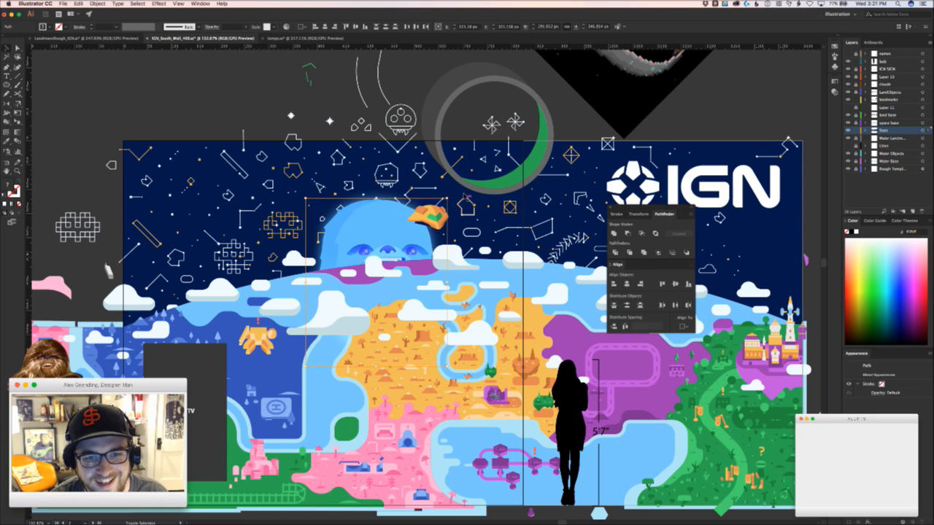
Lower the character behind the planet's horizon until only the top of its head sticks out
{"action": "key", "text": "Down"}
{"action": "key", "text": "Down"}
{"action": "key", "text": "Down"}
{"action": "key", "text": "Down"}
{"action": "key", "text": "Down"}
{"action": "key", "text": "Down"}
{"action": "key", "text": "Down"}
{"action": "key", "text": "Down"}
{"action": "key", "text": "Down"}
{"action": "key", "text": "Down"}
{"action": "key", "text": "Down"}
{"action": "key", "text": "Down"}
{"action": "key", "text": "Down"}
{"action": "key", "text": "Down"}
{"action": "key", "text": "Down"}
{"action": "key", "text": "Down"}
{"action": "key", "text": "Down"}
{"action": "key", "text": "Down"}
{"action": "key", "text": "Down"}
{"action": "key", "text": "Down"}
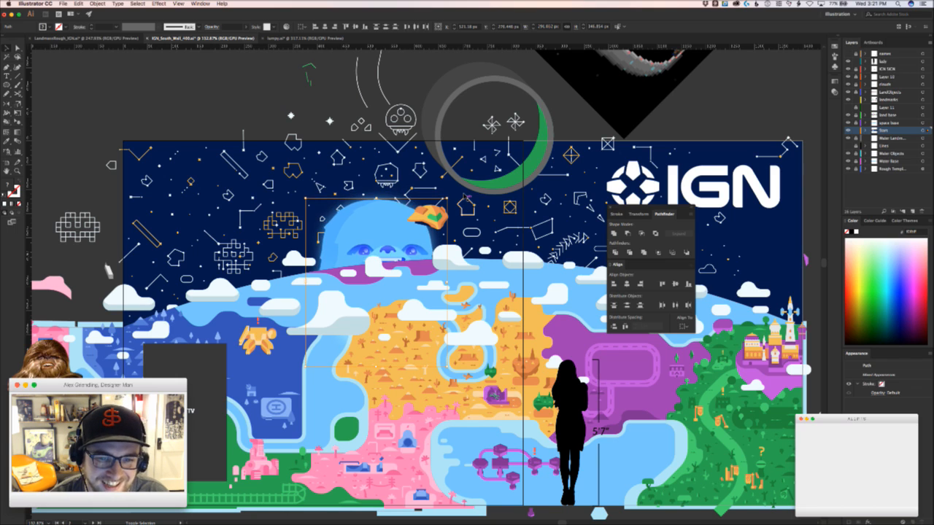
{"action": "key", "text": "Down"}
{"action": "key", "text": "Down"}
{"action": "key", "text": "Down"}
{"action": "key", "text": "Down"}
{"action": "key", "text": "Down"}
Raise the character from behind the planet until its eyes and toothy mouth are above the horizon
{"action": "key", "text": "Up"}
{"action": "key", "text": "Up"}
{"action": "key", "text": "Up"}
{"action": "key", "text": "Up"}
{"action": "key", "text": "Up"}
{"action": "key", "text": "Up"}
{"action": "key", "text": "Up"}
{"action": "key", "text": "Up"}
{"action": "key", "text": "Up"}
{"action": "key", "text": "Up"}
{"action": "key", "text": "Up"}
{"action": "key", "text": "Up"}
{"action": "key", "text": "Up"}
{"action": "key", "text": "Up"}
{"action": "key", "text": "Up"}
{"action": "key", "text": "Up"}
{"action": "key", "text": "Up"}
{"action": "key", "text": "Up"}
{"action": "key", "text": "Up"}
{"action": "key", "text": "Up"}
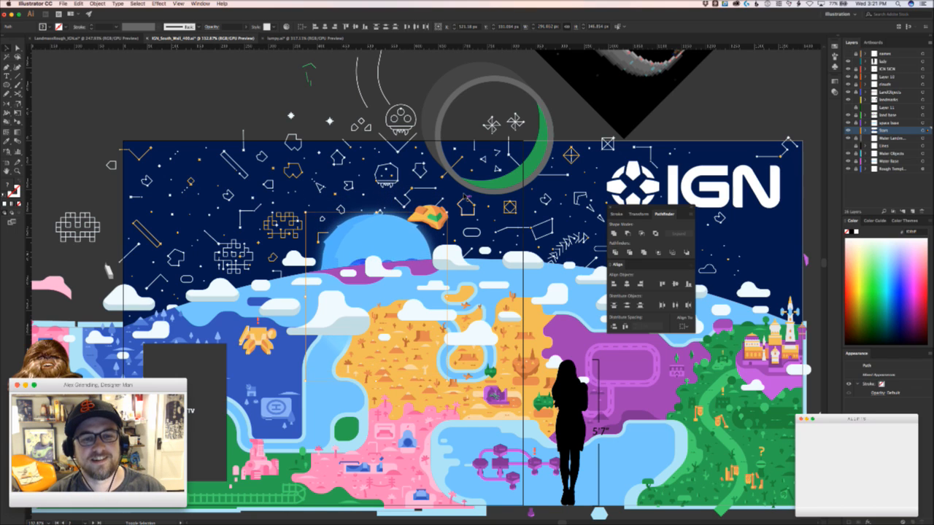
{"action": "key", "text": "Up"}
{"action": "key", "text": "Up"}
{"action": "key", "text": "Up"}
{"action": "key", "text": "Up"}
{"action": "key", "text": "Up"}
{"action": "key", "text": "Up"}
{"action": "key", "text": "Up"}
{"action": "key", "text": "Up"}
{"action": "key", "text": "Up"}
{"action": "key", "text": "Up"}
{"action": "key", "text": "Up"}
{"action": "key", "text": "Up"}
{"action": "key", "text": "Up"}
{"action": "key", "text": "Up"}
{"action": "key", "text": "Up"}
{"action": "key", "text": "Up"}
{"action": "key", "text": "Up"}
{"action": "key", "text": "Up"}
{"action": "key", "text": "Up"}
{"action": "key", "text": "Up"}
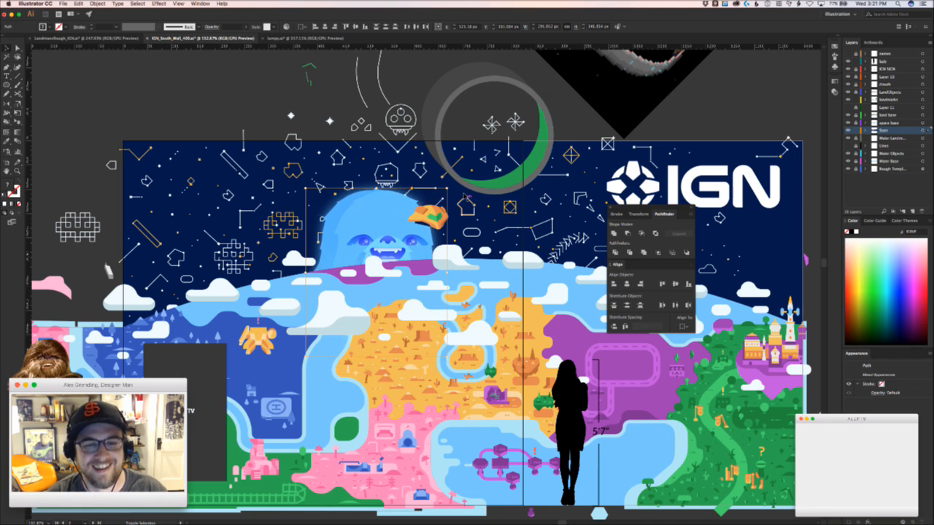
{"action": "key", "text": "Up"}
{"action": "key", "text": "Up"}
{"action": "key", "text": "Up"}
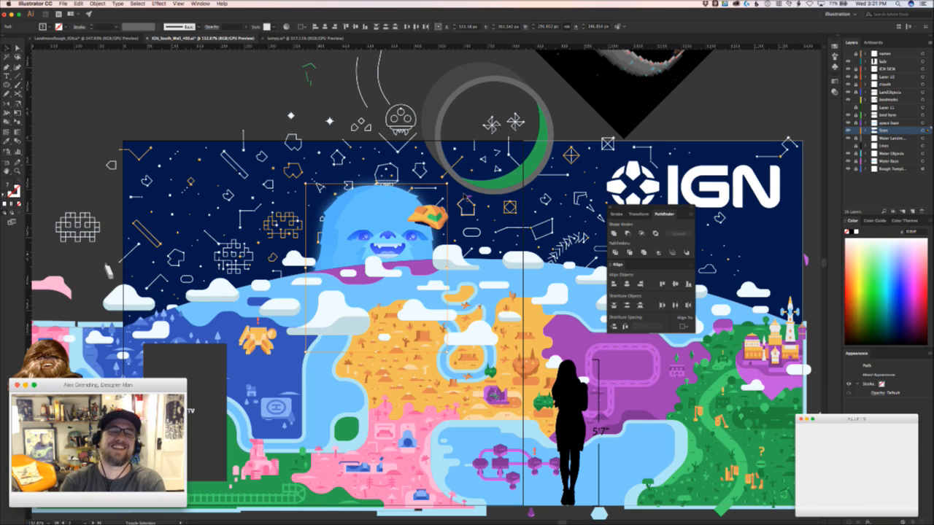
Sink the character behind the planet again until its mouth is hidden and its eyes are partly covered
{"action": "key", "text": "Down"}
{"action": "key", "text": "Down"}
{"action": "key", "text": "Down"}
{"action": "key", "text": "Down"}
{"action": "key", "text": "Down"}
{"action": "key", "text": "Down"}
{"action": "key", "text": "Down"}
{"action": "key", "text": "Down"}
{"action": "key", "text": "Down"}
{"action": "key", "text": "Down"}
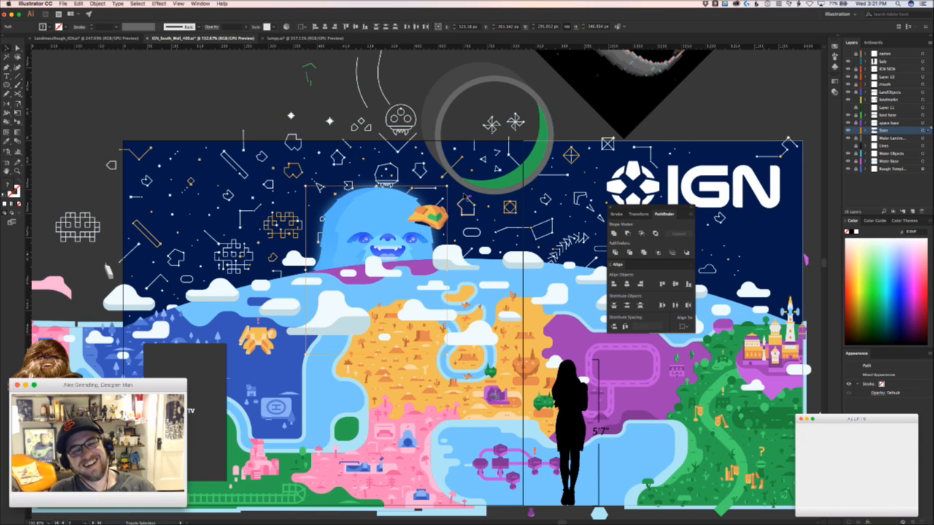
{"action": "key", "text": "Down"}
{"action": "key", "text": "Down"}
{"action": "key", "text": "Down"}
{"action": "key", "text": "Down"}
{"action": "key", "text": "Down"}
{"action": "key", "text": "Down"}
{"action": "key", "text": "Down"}
{"action": "key", "text": "Down"}
{"action": "key", "text": "Down"}
{"action": "key", "text": "Down"}
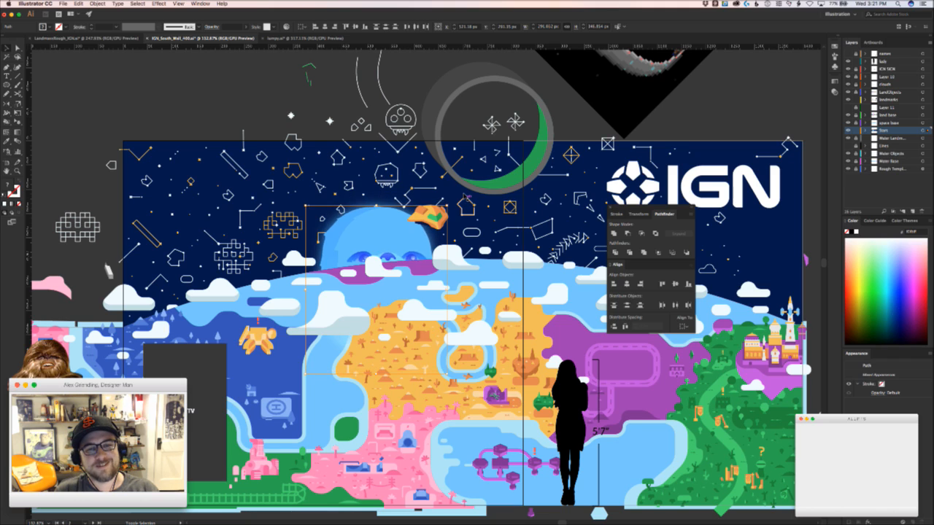
Bring the character back up from the half-covered eyes until its whole face shows above the planet
{"action": "key", "text": "Up"}
{"action": "key", "text": "Up"}
{"action": "key", "text": "Up"}
{"action": "key", "text": "Up"}
{"action": "key", "text": "Up"}
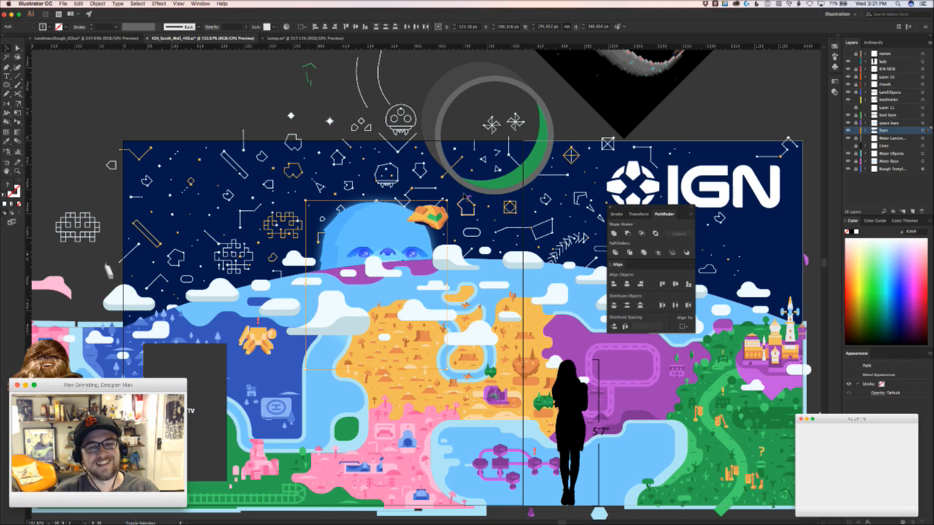
{"action": "key", "text": "Up"}
{"action": "key", "text": "Up"}
{"action": "key", "text": "Up"}
{"action": "key", "text": "Up"}
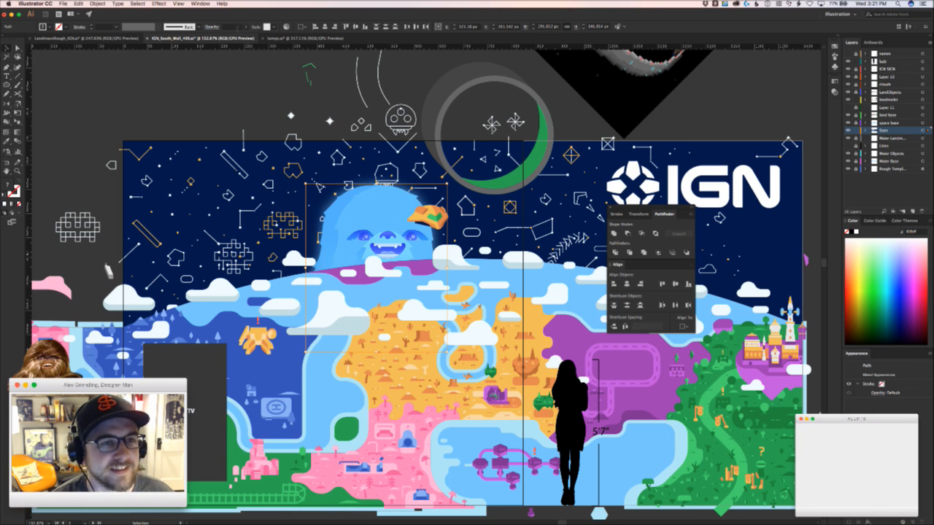
Lower the character's opacity to make it translucent and move it into the starry sky above the TV
{"action": "left_click", "coordinate": [247, 28]}
{"action": "left_click_drag", "start_coordinate": [240, 36], "coordinate": [228, 36]}
{"action": "left_click_drag", "start_coordinate": [407, 244], "coordinate": [244, 203]}
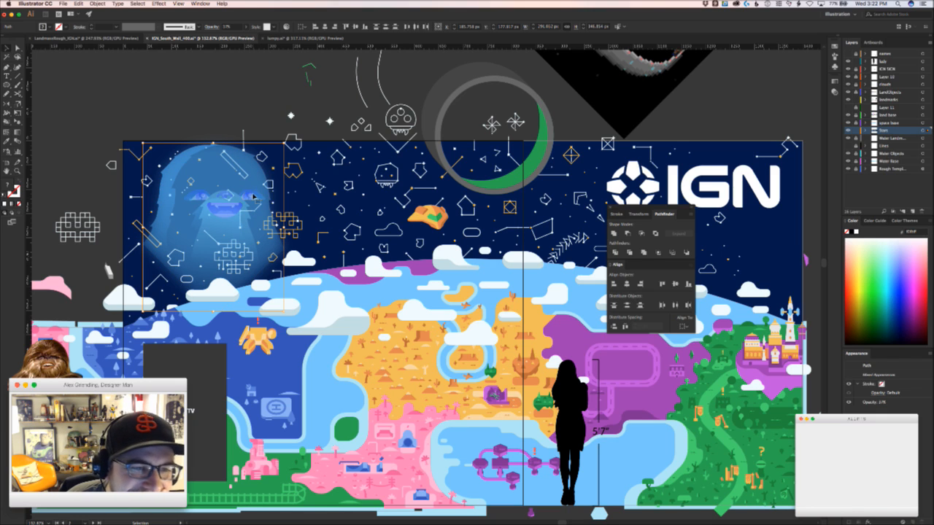
{"action": "left_click_drag", "start_coordinate": [253, 195], "coordinate": [267, 195]}
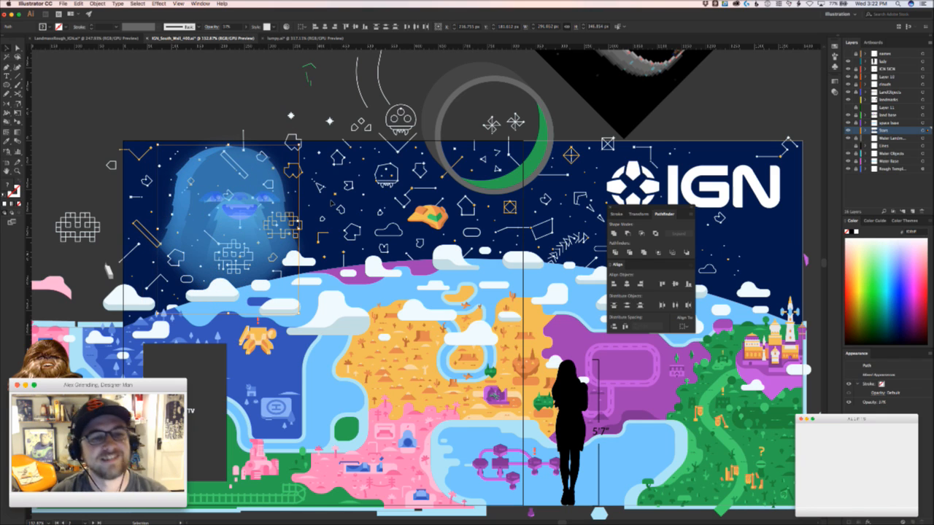
Nudge the translucent character sideways among the constellations, slightly closer to the orange hat-shaped object
{"action": "key", "text": "shift+Right"}
{"action": "key", "text": "shift+Right"}
{"action": "key", "text": "shift+Right"}
{"action": "key", "text": "shift+Right"}
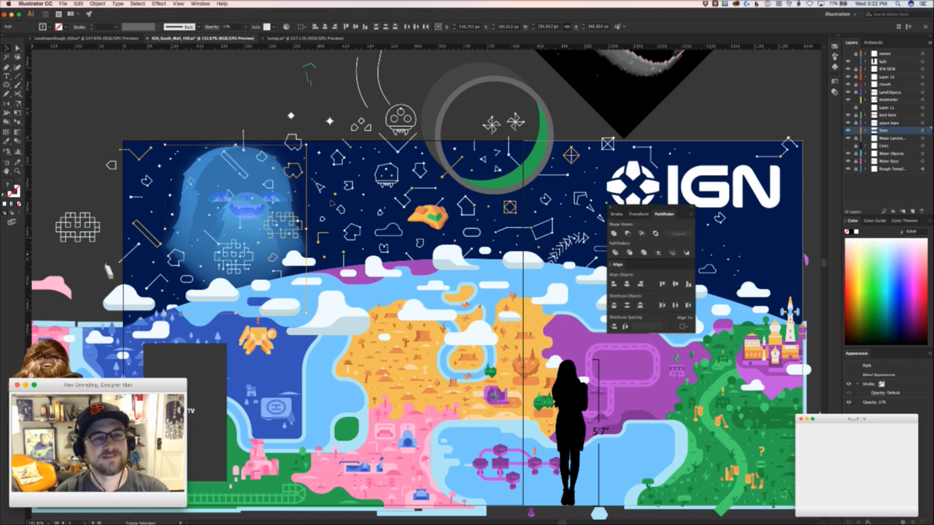
{"action": "key", "text": "a"}
{"action": "key", "text": "shift+Left"}
{"action": "key", "text": "shift+Left"}
{"action": "key", "text": "shift+Left"}
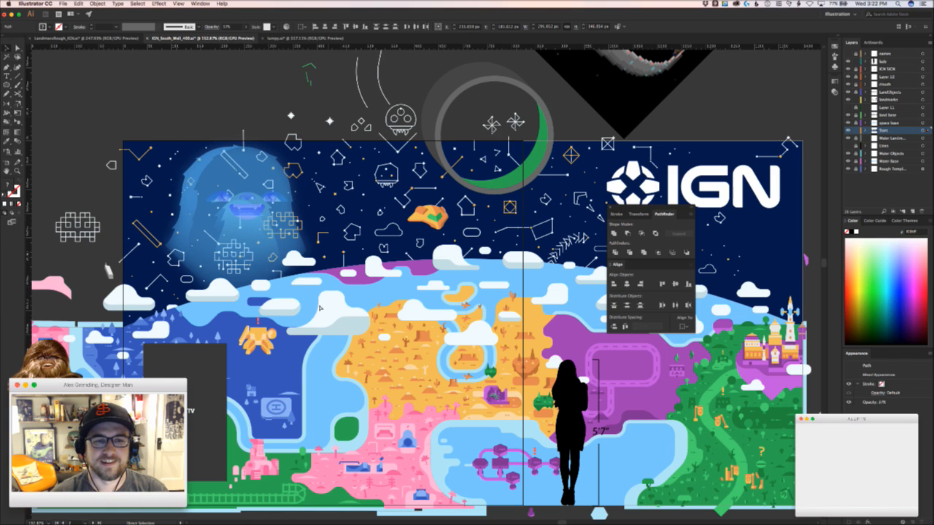
Undo the character's nudges, its move into the sky and its opacity change
{"action": "key", "text": "super+z"}
{"action": "key", "text": "super+z"}
{"action": "key", "text": "super+z"}
{"action": "key", "text": "super+z"}
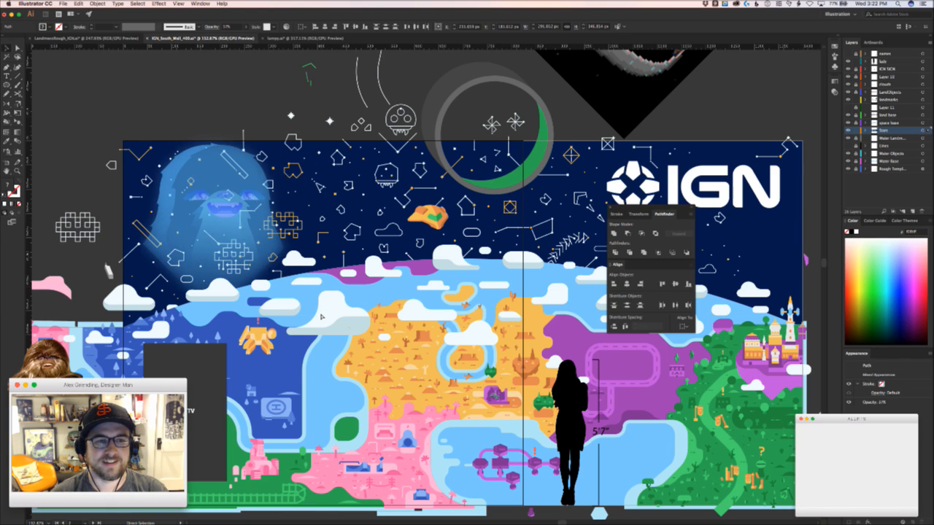
{"action": "key", "text": "super+z"}
{"action": "key", "text": "super+z"}
{"action": "key", "text": "super+z"}
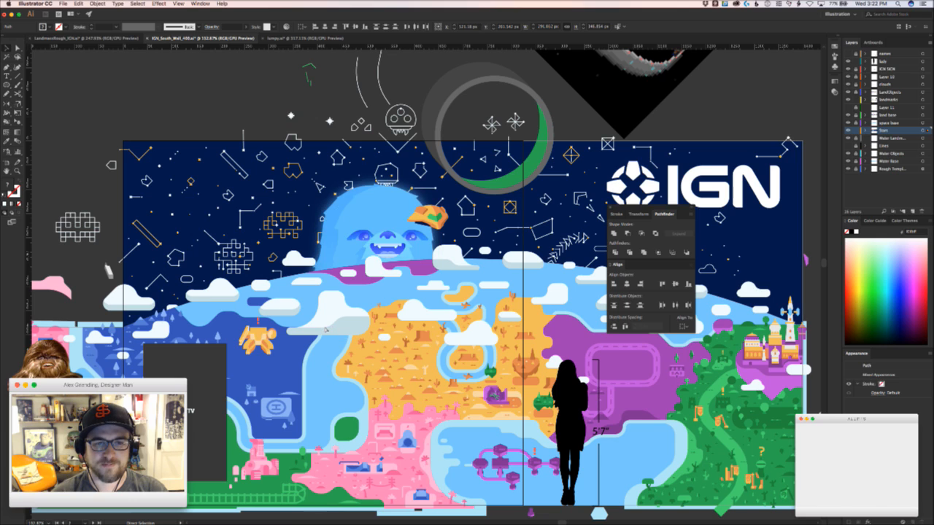
Slide the opaque character down behind the planet's horizon until its face is hidden and only its crown remains above
{"action": "key", "text": "v"}
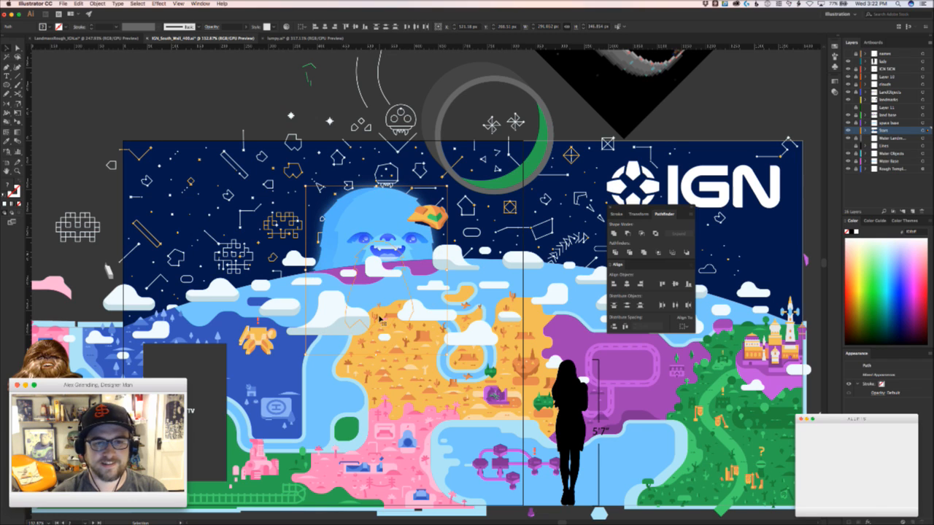
{"action": "key", "text": "Down"}
{"action": "key", "text": "Down"}
{"action": "key", "text": "Down"}
{"action": "key", "text": "Down"}
{"action": "key", "text": "Down"}
{"action": "key", "text": "Down"}
{"action": "key", "text": "Down"}
{"action": "key", "text": "Down"}
{"action": "key", "text": "Down"}
{"action": "key", "text": "Down"}
{"action": "key", "text": "Down"}
{"action": "key", "text": "Down"}
{"action": "key", "text": "Down"}
{"action": "key", "text": "Down"}
{"action": "key", "text": "Down"}
{"action": "key", "text": "Down"}
{"action": "key", "text": "Down"}
{"action": "key", "text": "Down"}
{"action": "key", "text": "Down"}
{"action": "key", "text": "Down"}
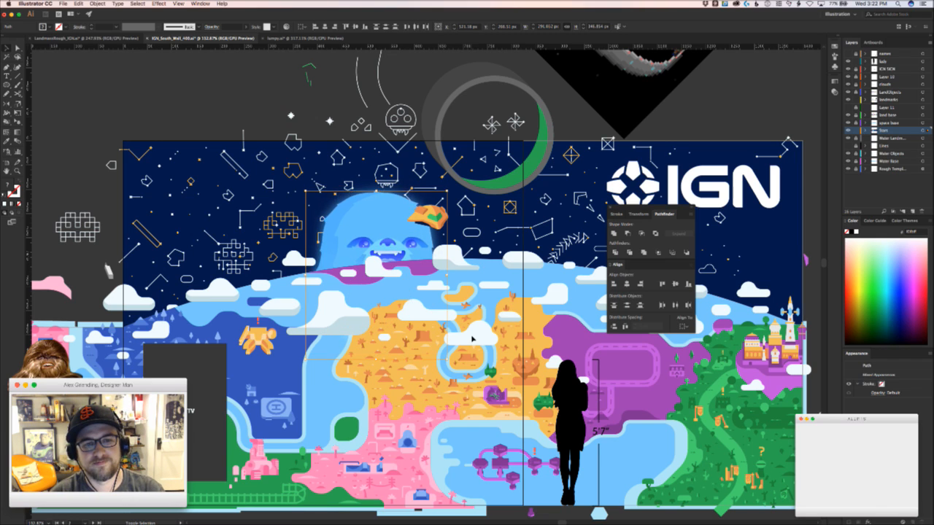
{"action": "key", "text": "Down"}
{"action": "key", "text": "Down"}
{"action": "key", "text": "Down"}
{"action": "key", "text": "Down"}
{"action": "key", "text": "Down"}
{"action": "key", "text": "Down"}
{"action": "key", "text": "Down"}
{"action": "key", "text": "Down"}
{"action": "key", "text": "Down"}
{"action": "key", "text": "Down"}
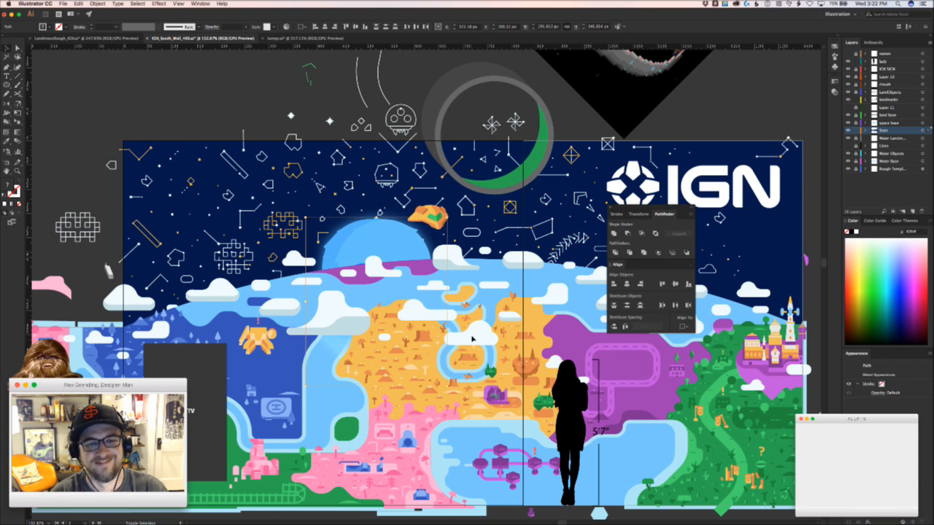
Nudge the character up and down behind the planet's horizon, ending with its eyes and nose above the clouds
{"action": "key", "text": "Up"}
{"action": "key", "text": "Up"}
{"action": "key", "text": "Up"}
{"action": "key", "text": "Up"}
{"action": "key", "text": "Up"}
{"action": "key", "text": "Up"}
{"action": "key", "text": "Up"}
{"action": "key", "text": "Up"}
{"action": "key", "text": "Up"}
{"action": "key", "text": "Up"}
{"action": "key", "text": "Up"}
{"action": "key", "text": "Up"}
{"action": "key", "text": "Up"}
{"action": "key", "text": "Up"}
{"action": "key", "text": "Up"}
{"action": "key", "text": "Up"}
{"action": "key", "text": "Up"}
{"action": "key", "text": "Up"}
{"action": "key", "text": "Up"}
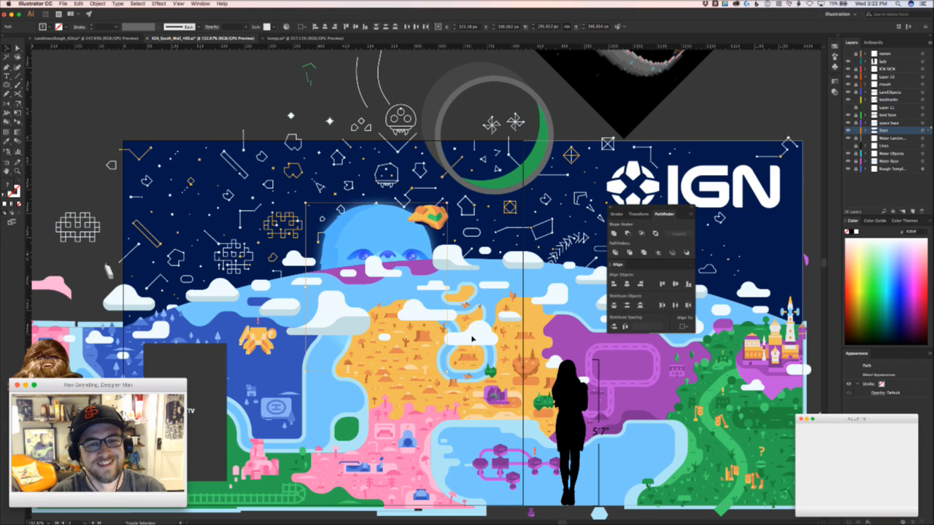
{"action": "key", "text": "Down"}
{"action": "key", "text": "Down"}
{"action": "key", "text": "Down"}
{"action": "key", "text": "Down"}
{"action": "key", "text": "Down"}
{"action": "key", "text": "Down"}
{"action": "key", "text": "Down"}
{"action": "key", "text": "Down"}
{"action": "key", "text": "Up"}
{"action": "key", "text": "Up"}
{"action": "key", "text": "Up"}
{"action": "key", "text": "Up"}
{"action": "key", "text": "Up"}
{"action": "key", "text": "Up"}
{"action": "key", "text": "Up"}
{"action": "key", "text": "Up"}
{"action": "key", "text": "Up"}
{"action": "key", "text": "Up"}
{"action": "key", "text": "Up"}
{"action": "key", "text": "Up"}
{"action": "key", "text": "Up"}
{"action": "key", "text": "Up"}
{"action": "key", "text": "Up"}
{"action": "key", "text": "Up"}
{"action": "key", "text": "Up"}
{"action": "key", "text": "Up"}
{"action": "key", "text": "Up"}
{"action": "key", "text": "Up"}
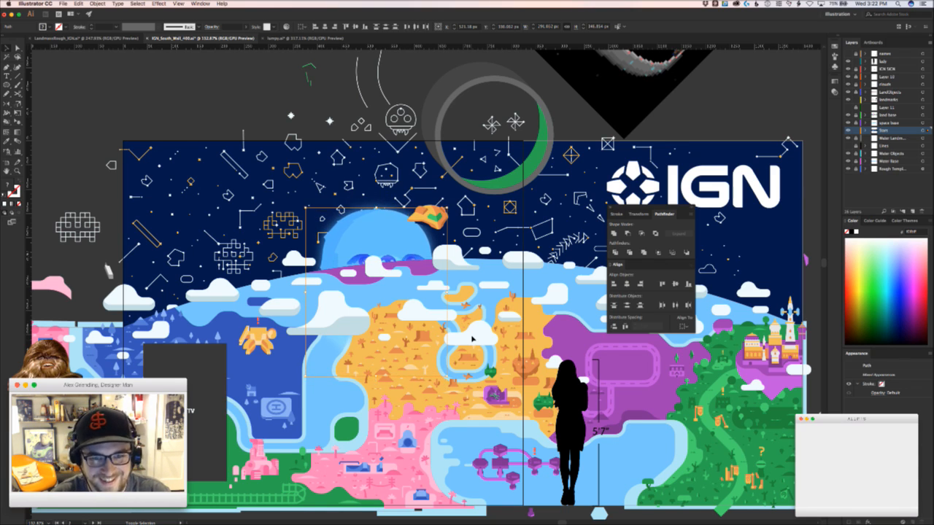
{"action": "key", "text": "Down"}
{"action": "key", "text": "Down"}
{"action": "key", "text": "Down"}
{"action": "key", "text": "Down"}
{"action": "key", "text": "Down"}
{"action": "key", "text": "Down"}
{"action": "key", "text": "Down"}
{"action": "key", "text": "Down"}
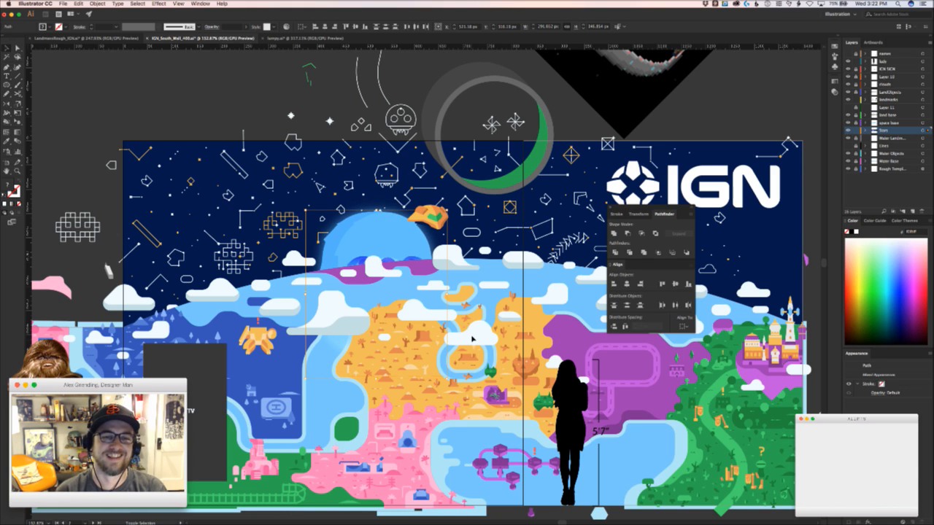
{"action": "key", "text": "Up"}
{"action": "key", "text": "Up"}
{"action": "key", "text": "Up"}
{"action": "key", "text": "Up"}
{"action": "key", "text": "Up"}
{"action": "key", "text": "Up"}
{"action": "key", "text": "Up"}
{"action": "key", "text": "Up"}
{"action": "key", "text": "Up"}
{"action": "key", "text": "Up"}
{"action": "key", "text": "Up"}
{"action": "key", "text": "Up"}
{"action": "key", "text": "Up"}
{"action": "key", "text": "Up"}
{"action": "key", "text": "Up"}
{"action": "key", "text": "Up"}
{"action": "key", "text": "Up"}
{"action": "key", "text": "Up"}
{"action": "key", "text": "Up"}
{"action": "key", "text": "Up"}
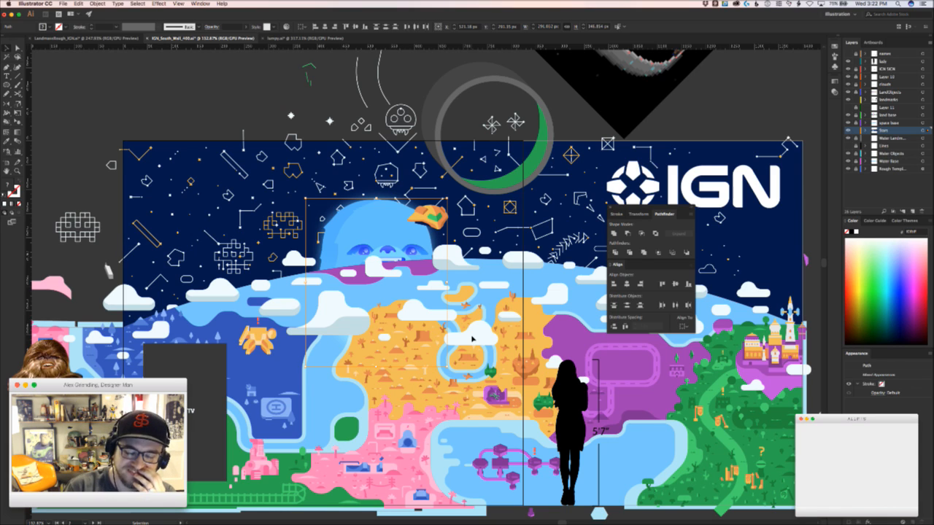
Delete the blue character peeking from behind the planet
{"action": "key", "text": "Delete"}
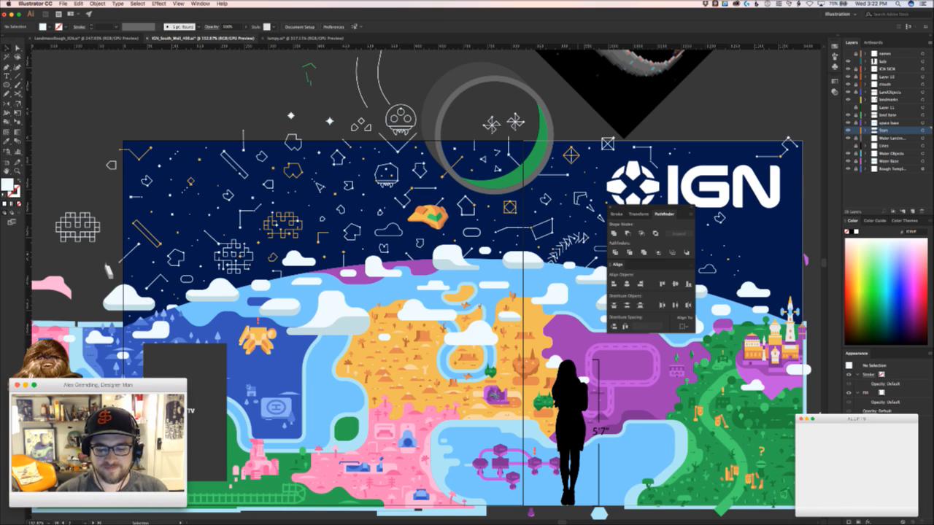
{"action": "key", "text": "super+Tab"}
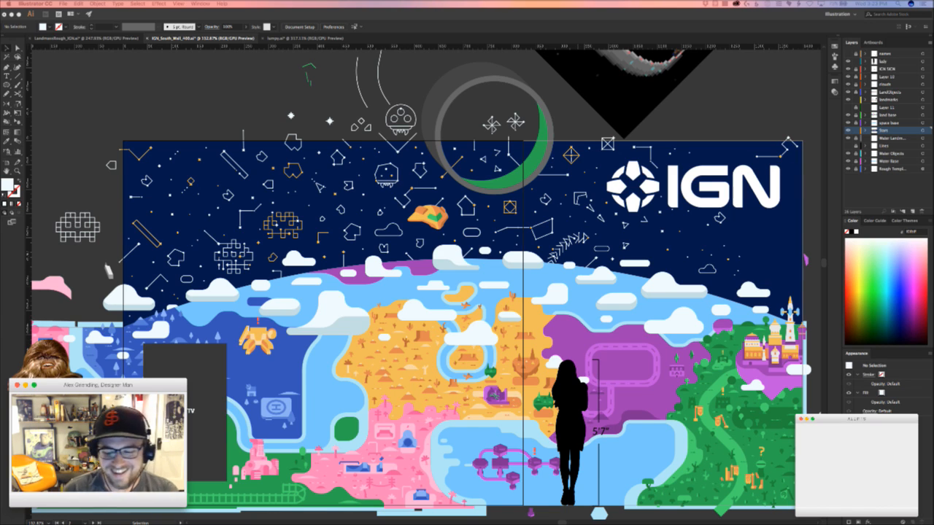
{"action": "key", "text": "super+shift+F9"}
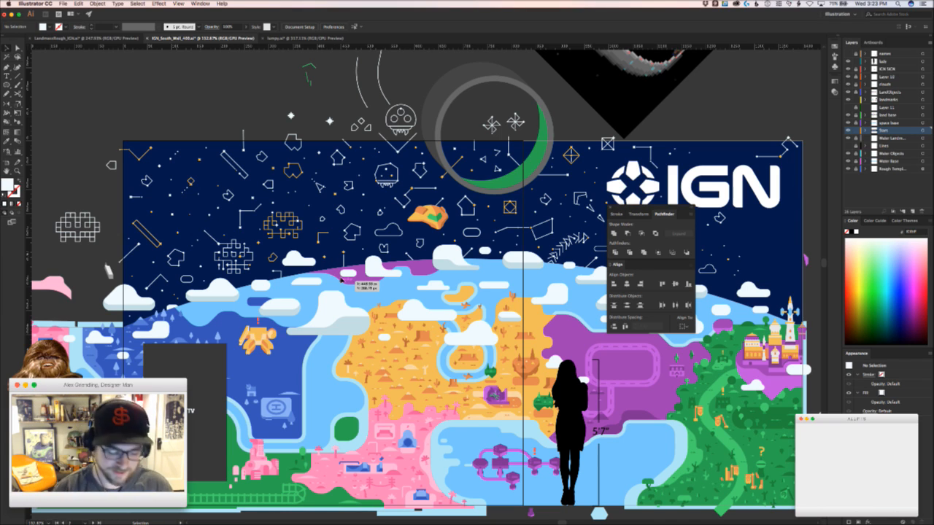
Paste a smaller copy of the blue character and move it onto the empty canvas above the mural
{"action": "key", "text": "a"}
{"action": "key", "text": "x"}
{"action": "key", "text": "super+v"}
{"action": "key", "text": "v"}
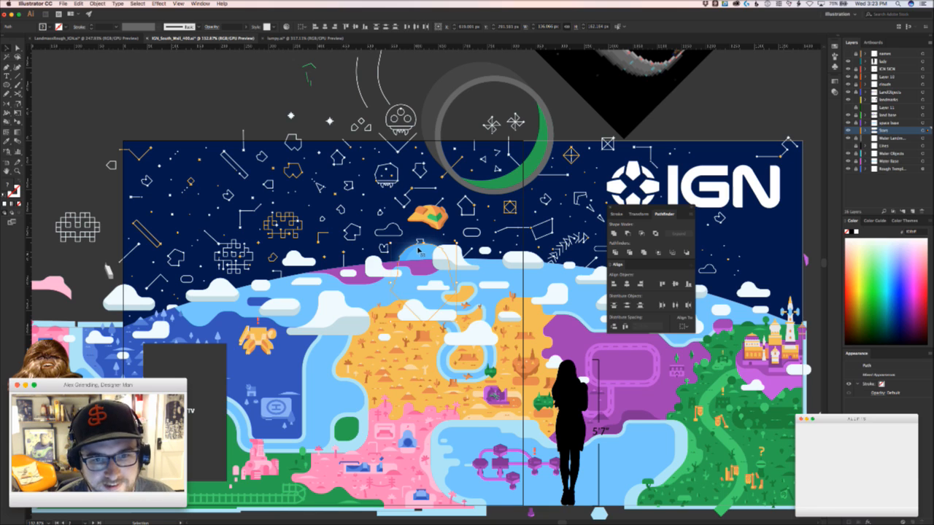
{"action": "left_click_drag", "start_coordinate": [421, 251], "coordinate": [176, 57]}
{"action": "left_click_drag", "start_coordinate": [235, 100], "coordinate": [295, 175]}
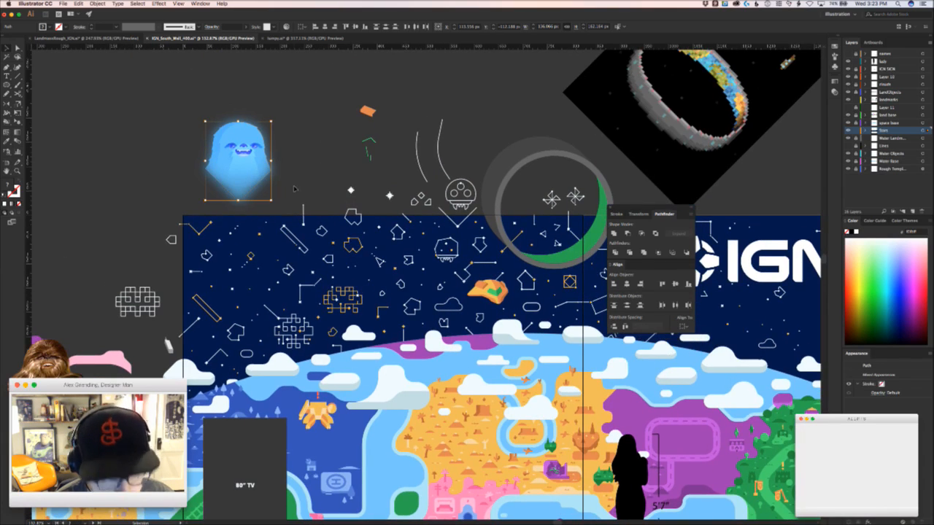
Enlarge the pasted character group and place it behind the planet's horizon with its face showing beside the orange hat-shaped object
{"action": "key", "text": "a"}
{"action": "key", "text": "v"}
{"action": "left_click", "coordinate": [287, 147]}
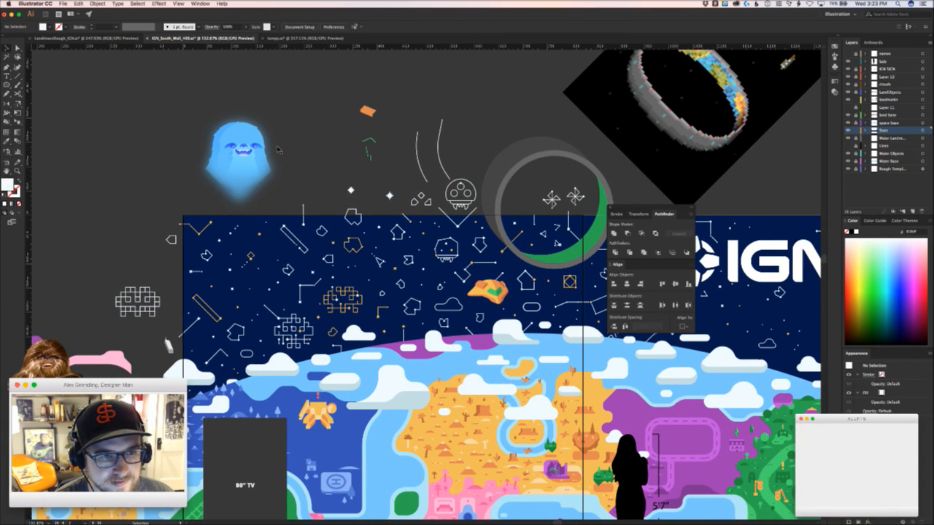
{"action": "left_click", "coordinate": [265, 160]}
{"action": "left_click_drag", "start_coordinate": [270, 200], "coordinate": [353, 299]}
{"action": "left_click_drag", "start_coordinate": [303, 184], "coordinate": [449, 301]}
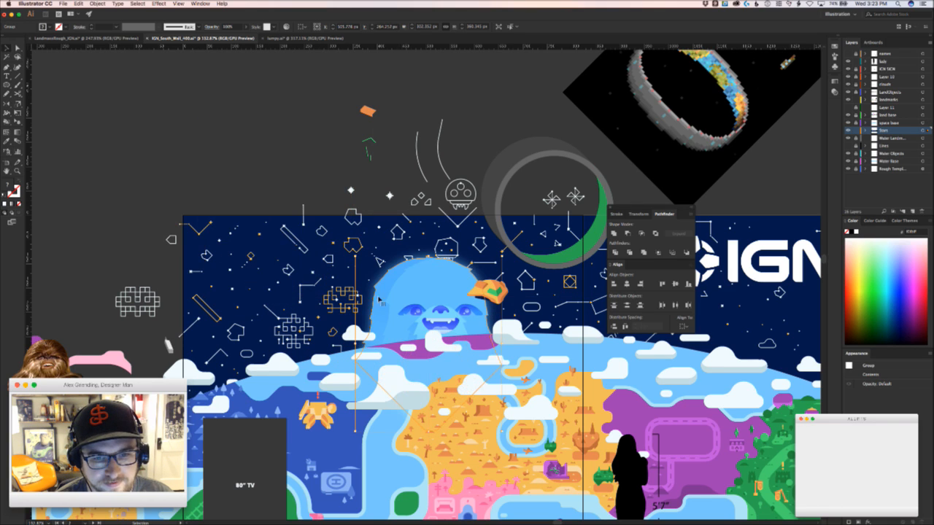
{"action": "left_click", "coordinate": [297, 148]}
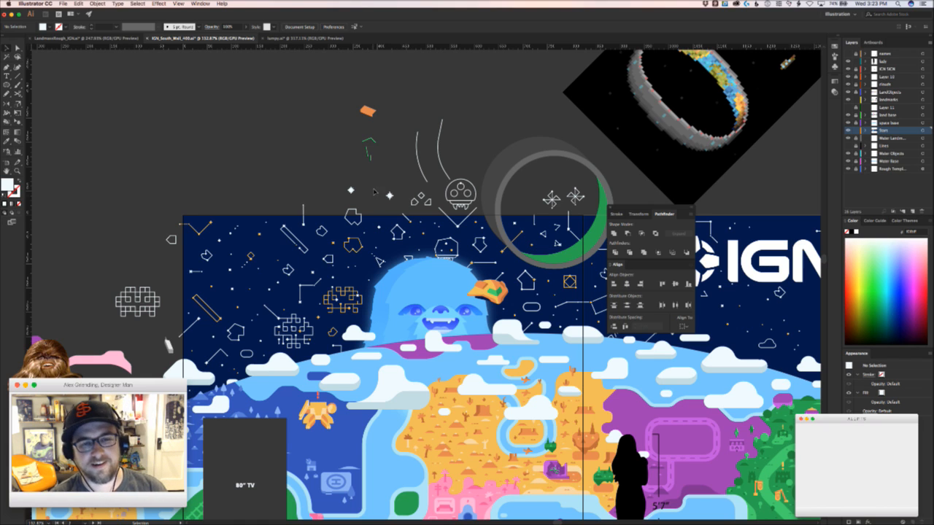
Move the enlarged character off the mural, leaving the sky behind the planet clear
{"action": "left_click_drag", "start_coordinate": [516, 359], "coordinate": [334, 371]}
{"action": "left_click_drag", "start_coordinate": [259, 323], "coordinate": [108, 90]}
{"action": "left_click_drag", "start_coordinate": [309, 300], "coordinate": [134, 233]}
{"action": "left_click_drag", "start_coordinate": [346, 327], "coordinate": [343, 284]}
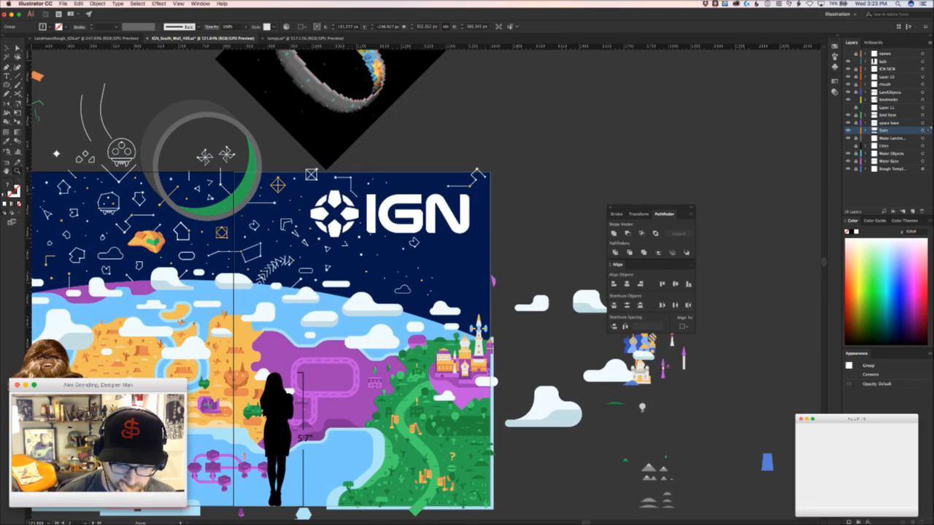
Try placing a copy of the small triangle constellation from under the IGN emblem a short way down in the sky
{"action": "key", "text": "super+Tab"}
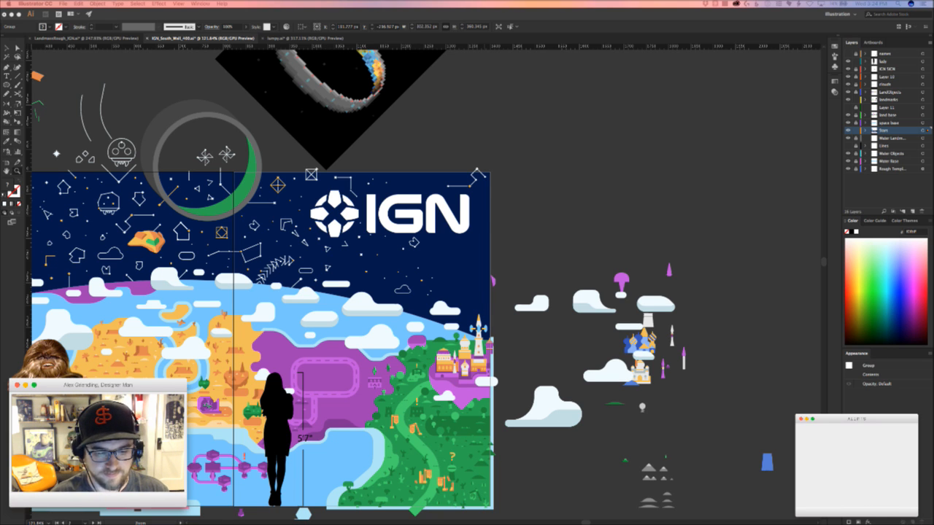
{"action": "left_click", "coordinate": [536, 467]}
{"action": "left_click_drag", "start_coordinate": [324, 257], "coordinate": [437, 229]}
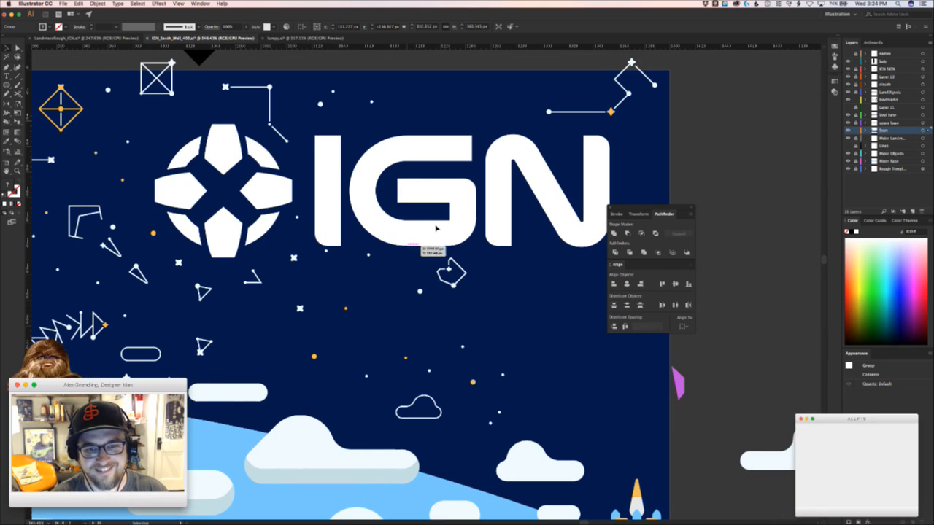
{"action": "left_click", "coordinate": [198, 285]}
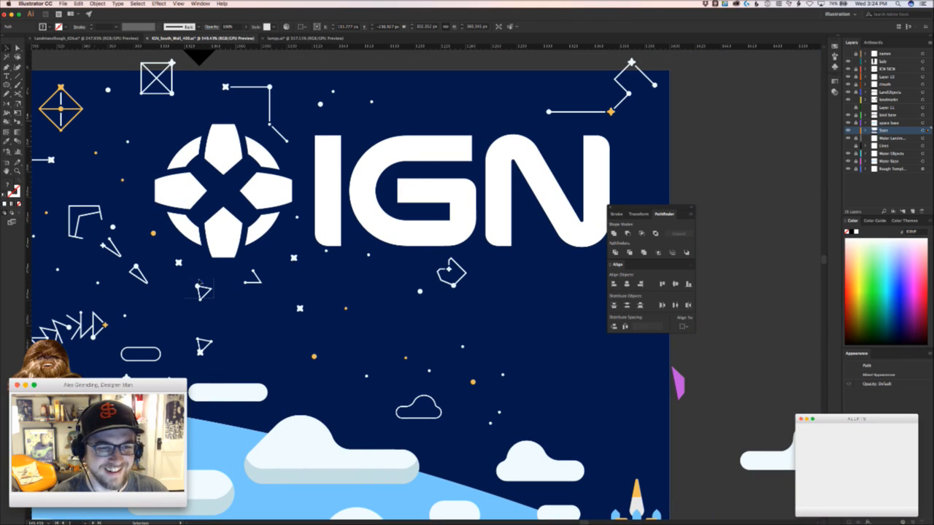
{"action": "left_click_drag", "start_coordinate": [200, 286], "coordinate": [277, 324]}
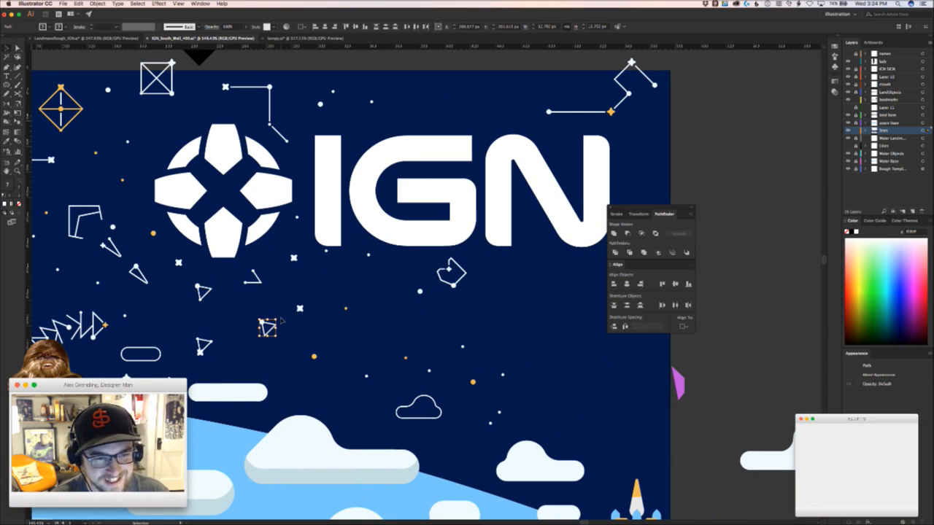
{"action": "key", "text": "super+z"}
Duplicate the small triangle constellation beneath the IGN emblem into the open sky above the pill-shaped cloud
{"action": "left_click_drag", "start_coordinate": [208, 306], "coordinate": [250, 298]}
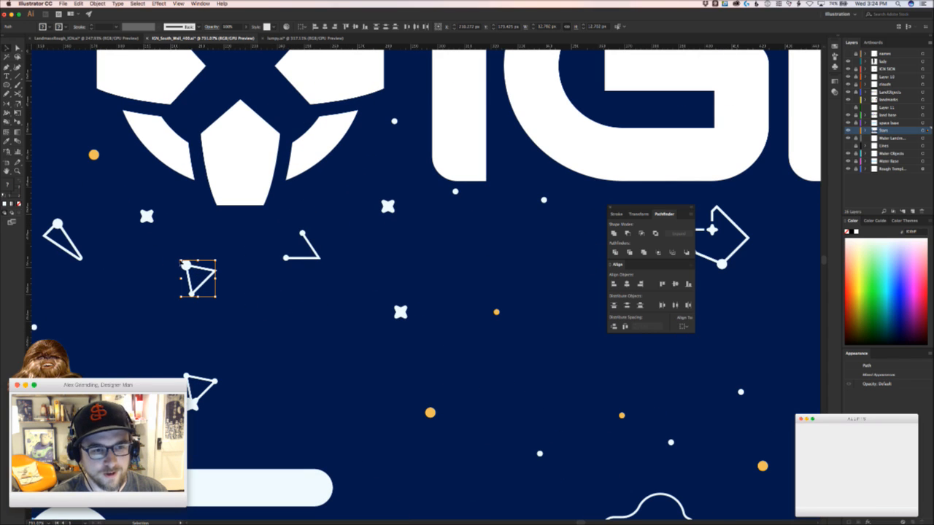
{"action": "left_click_drag", "start_coordinate": [186, 266], "coordinate": [395, 317]}
{"action": "key", "text": "super+Tab"}
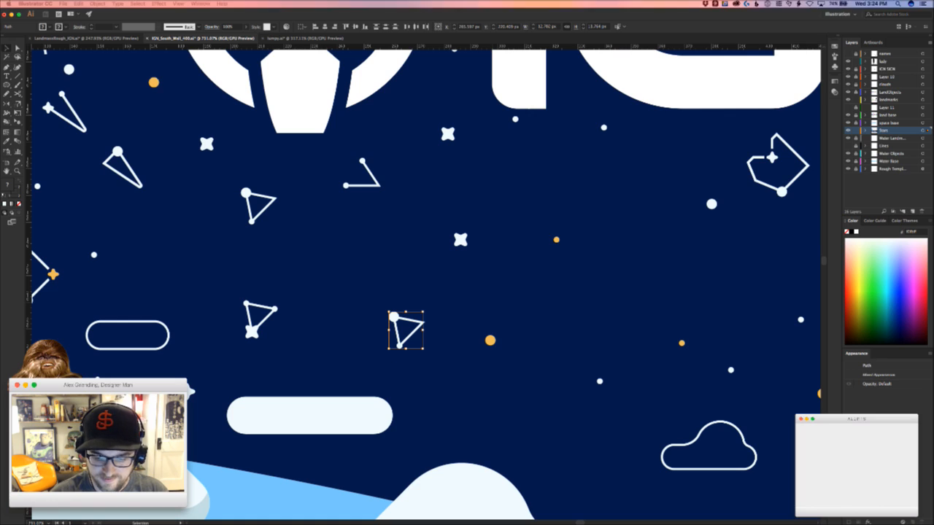
{"action": "key", "text": "super+Tab"}
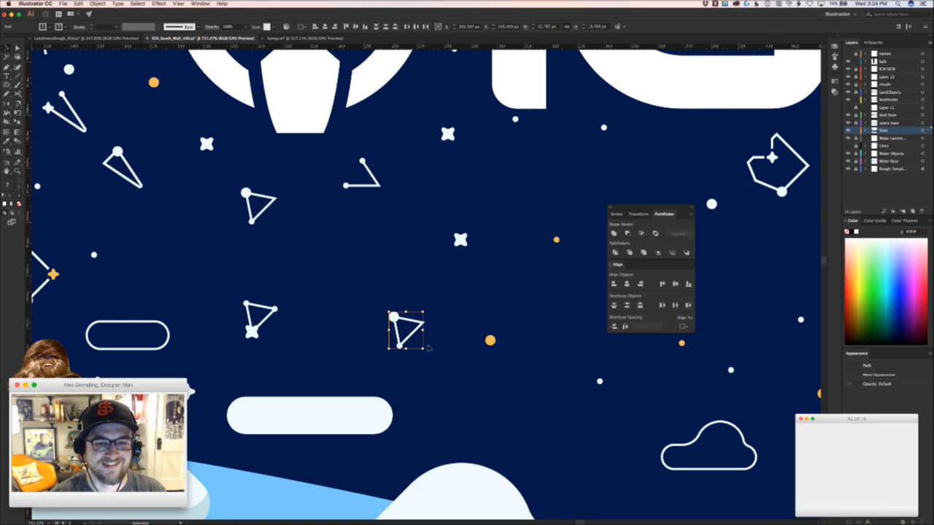
Rotate the copied triangle upright and position it just under the pill-shaped cloud, above the planet's edge
{"action": "left_click_drag", "start_coordinate": [429, 348], "coordinate": [387, 467]}
{"action": "left_click", "coordinate": [427, 459]}
{"action": "left_click_drag", "start_coordinate": [411, 435], "coordinate": [448, 375]}
{"action": "left_click_drag", "start_coordinate": [442, 379], "coordinate": [395, 430]}
{"action": "key", "text": "Down"}
{"action": "key", "text": "Down"}
{"action": "key", "text": "Down"}
{"action": "key", "text": "Left"}
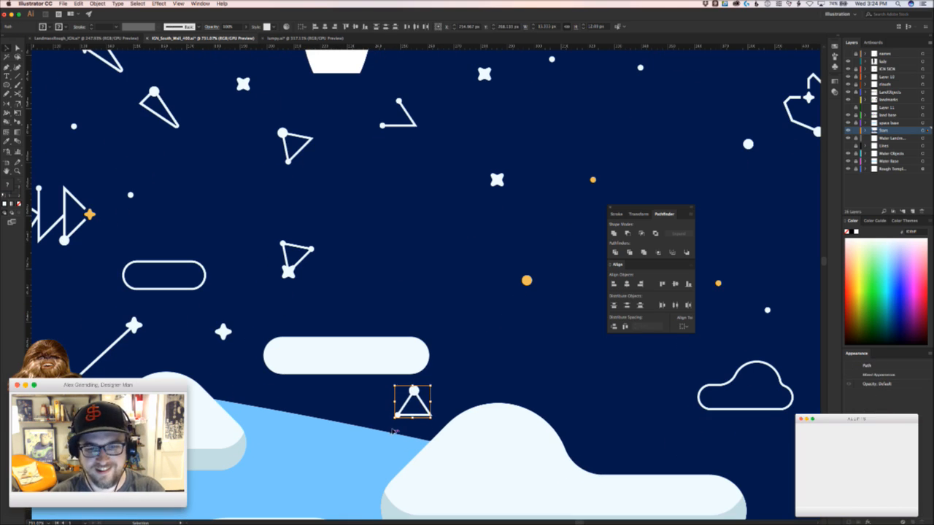
{"action": "key", "text": "Left"}
{"action": "key", "text": "Left"}
{"action": "key", "text": "Left"}
{"action": "left_click", "coordinate": [465, 403]}
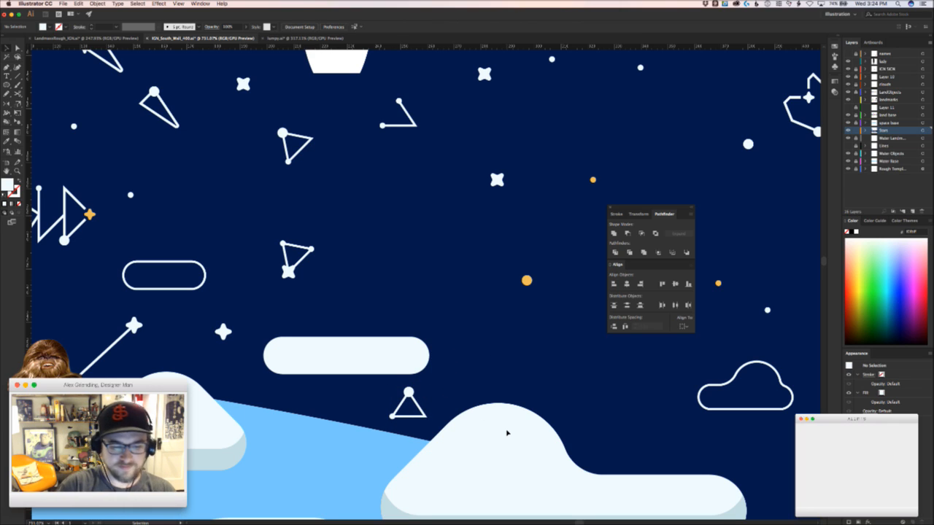
Move the upright triangle out from under the pill-shaped cloud into the open sky beside the outlined cloud
{"action": "key", "text": "super+Tab"}
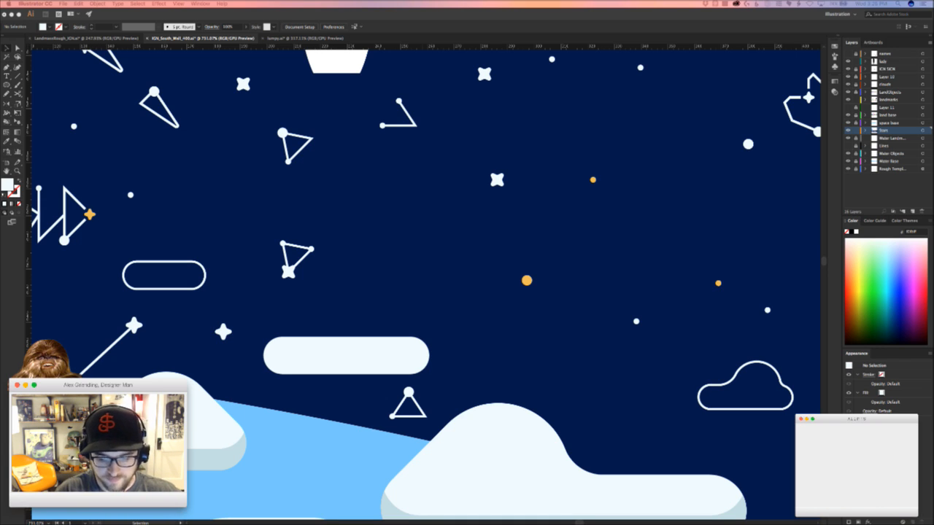
{"action": "left_click", "coordinate": [406, 262]}
{"action": "left_click_drag", "start_coordinate": [406, 262], "coordinate": [310, 297]}
{"action": "left_click_drag", "start_coordinate": [310, 297], "coordinate": [471, 343]}
{"action": "left_click", "coordinate": [371, 363]}
{"action": "key", "text": "super+z"}
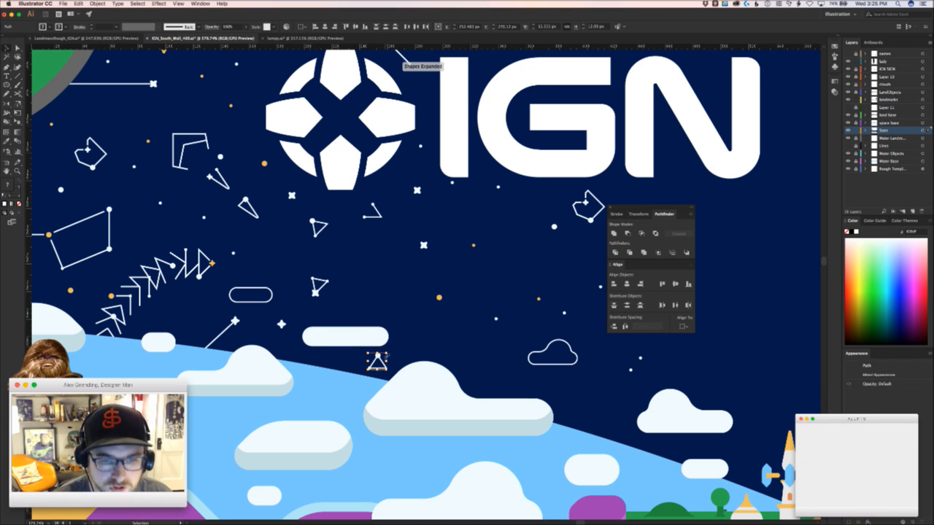
{"action": "left_click_drag", "start_coordinate": [385, 356], "coordinate": [483, 346]}
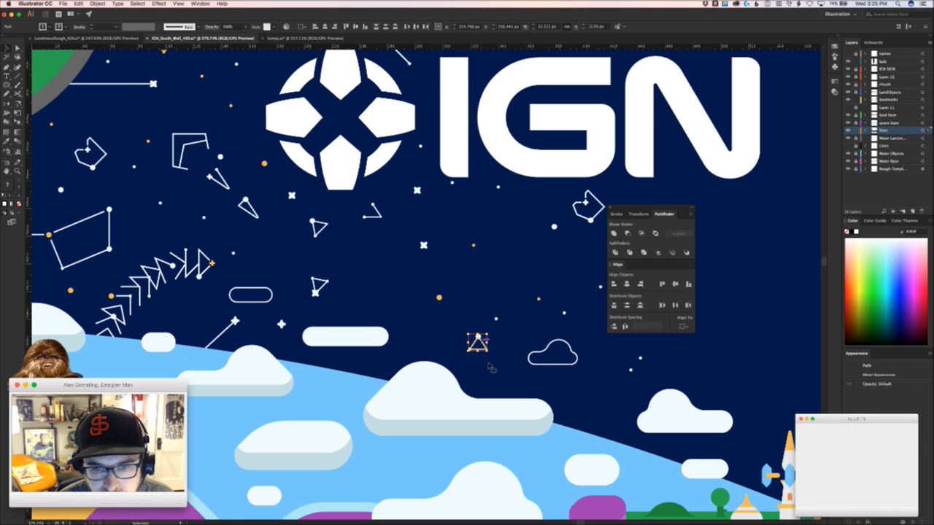
Draw a 45° line about 28 px wide and high, rising from the orange dot above the upright triangle
{"action": "scroll", "coordinate": [437, 368], "scroll_direction": "right", "scroll_amount": 5}
{"action": "scroll", "coordinate": [437, 368], "scroll_direction": "up", "scroll_amount": 2}
{"action": "key", "text": "super+space"}
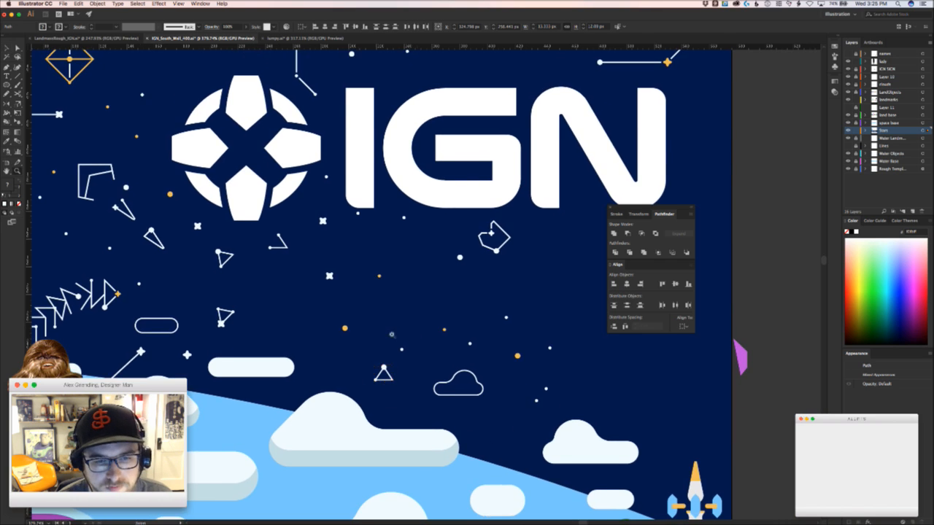
{"action": "mouse_move", "coordinate": [411, 334]}
{"action": "left_mouse_down"}
{"action": "mouse_move", "coordinate": [369, 333]}
{"action": "mouse_move", "coordinate": [406, 331]}
{"action": "left_mouse_up"}
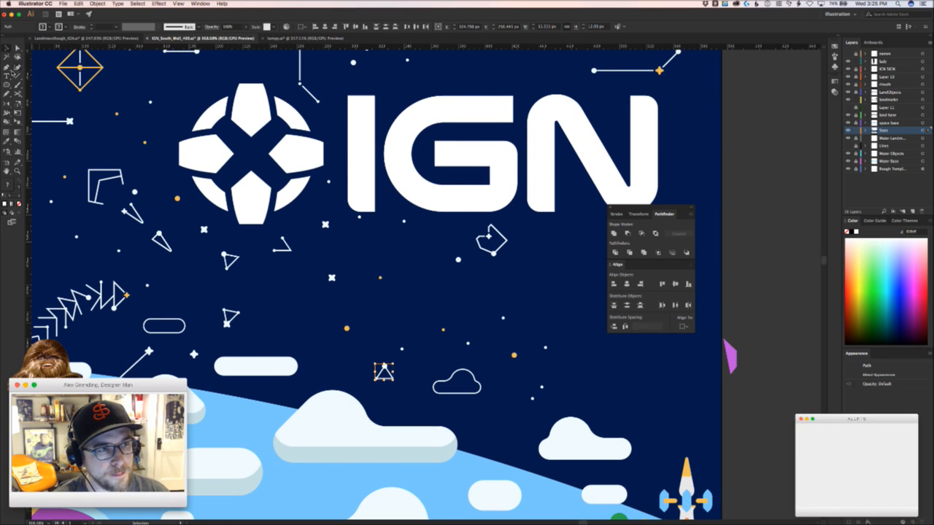
{"action": "left_click", "coordinate": [16, 76]}
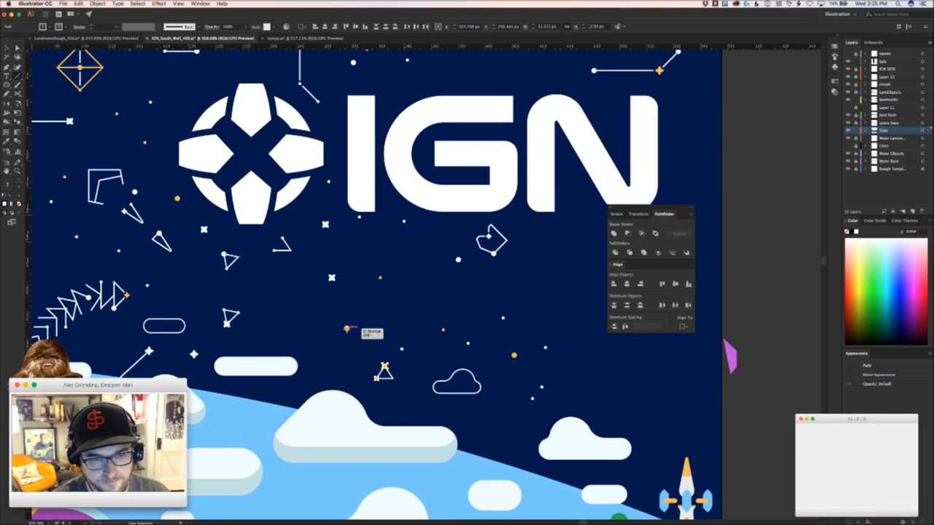
{"action": "left_click_drag", "start_coordinate": [346, 328], "coordinate": [392, 299]}
{"action": "key", "text": "v"}
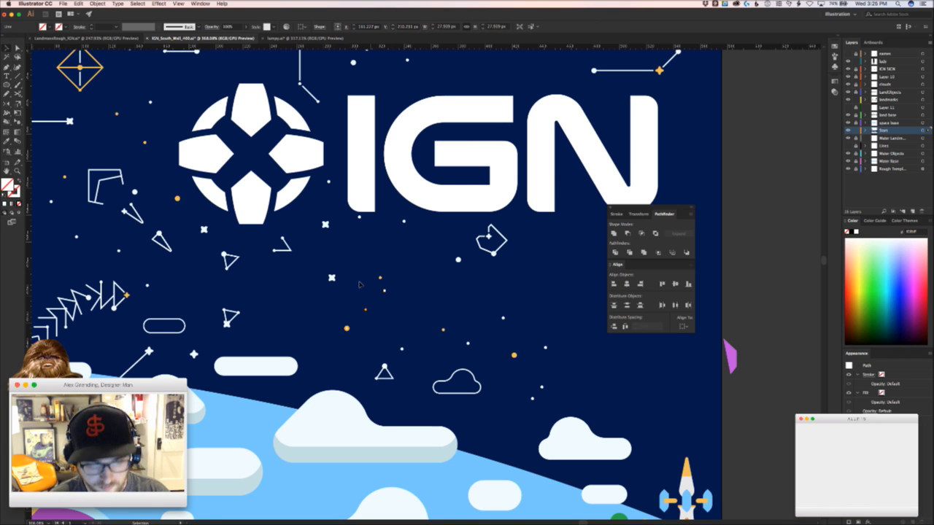
Apply the orange diamond constellation's 0.875 px stroke to the new diagonal line
{"action": "scroll", "coordinate": [361, 285], "scroll_direction": "left", "scroll_amount": 5}
{"action": "scroll", "coordinate": [361, 284], "scroll_direction": "up", "scroll_amount": 2}
{"action": "left_click", "coordinate": [292, 160]}
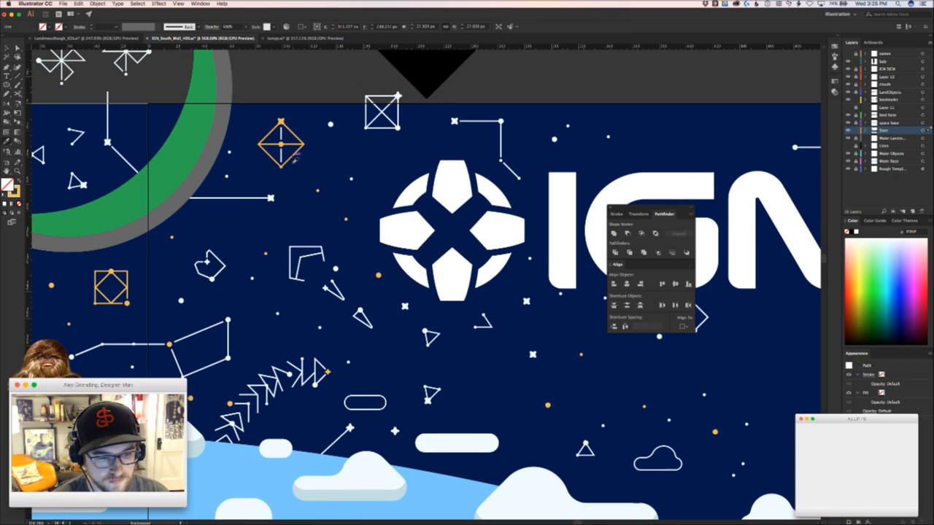
{"action": "scroll", "coordinate": [522, 383], "scroll_direction": "right", "scroll_amount": 3}
{"action": "scroll", "coordinate": [521, 383], "scroll_direction": "down", "scroll_amount": 1}
{"action": "key", "text": "v"}
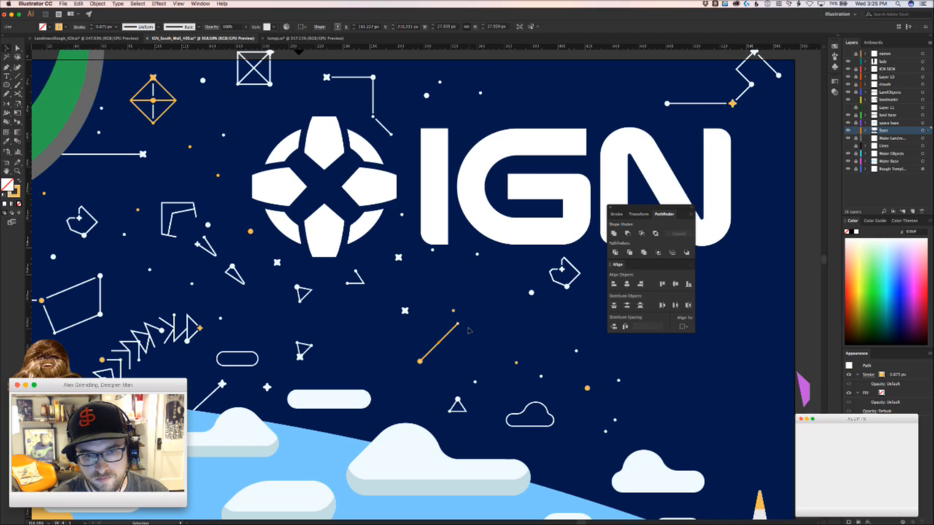
Duplicate the orange dot from the diagonal line's lower end onto its upper end
{"action": "left_click_drag", "start_coordinate": [472, 331], "coordinate": [489, 304]}
{"action": "left_click", "coordinate": [490, 304]}
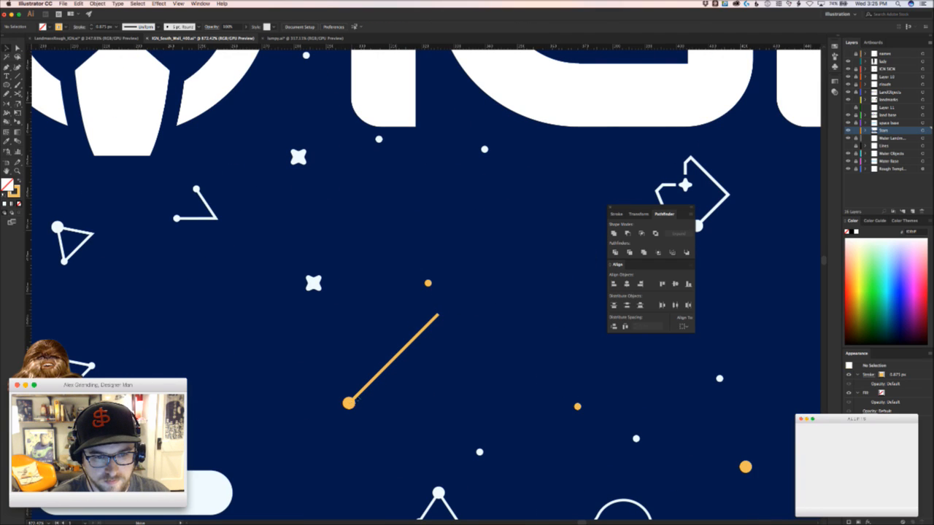
{"action": "left_click_drag", "start_coordinate": [350, 403], "coordinate": [458, 331]}
{"action": "left_click", "coordinate": [459, 334]}
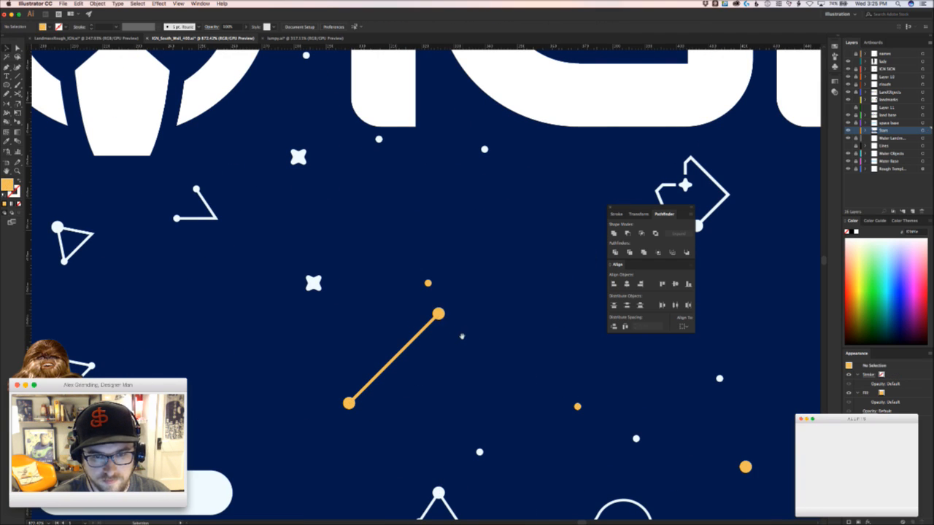
{"action": "scroll", "coordinate": [467, 343], "scroll_direction": "right", "scroll_amount": 2}
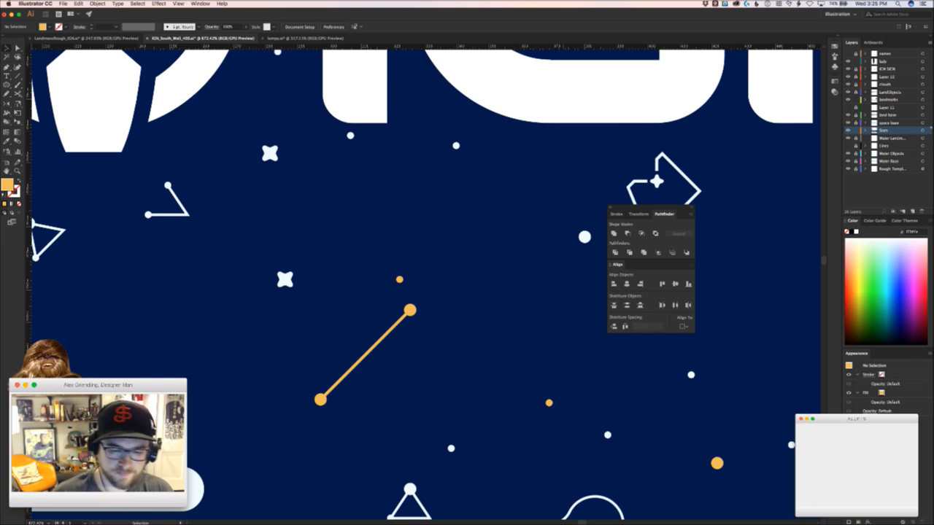
{"action": "key", "text": "super+Tab"}
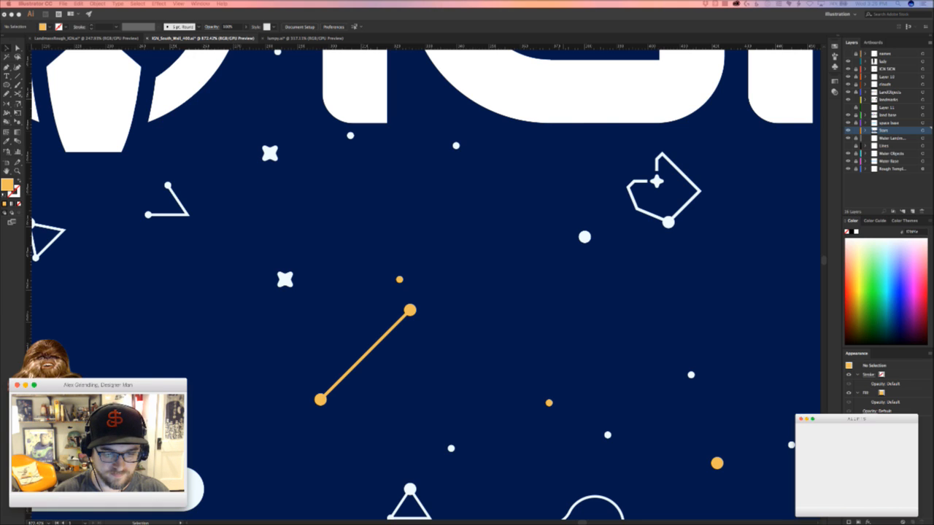
Draw a horizontal line about 30 px long from the diagonal's upper orange dot and give it the diagonal's orange 0.875 px stroke
{"action": "left_click", "coordinate": [463, 332]}
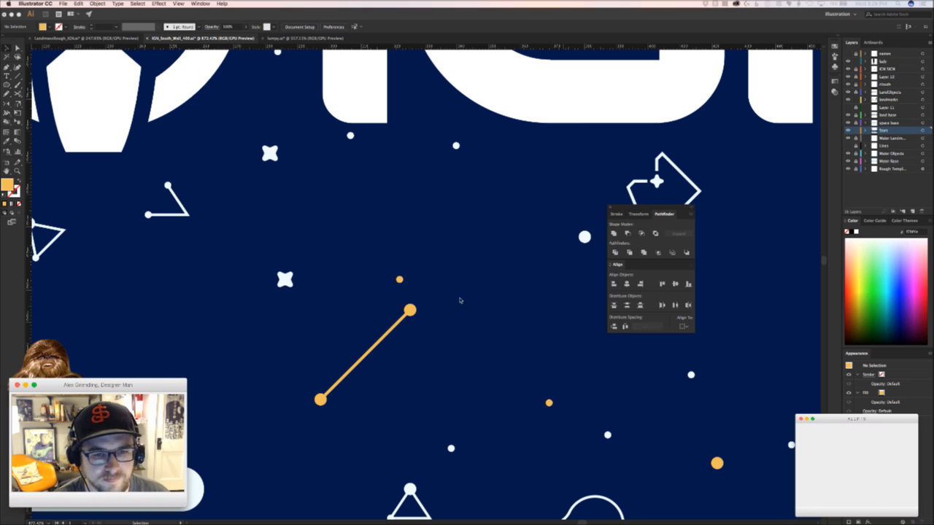
{"action": "left_click", "coordinate": [19, 77]}
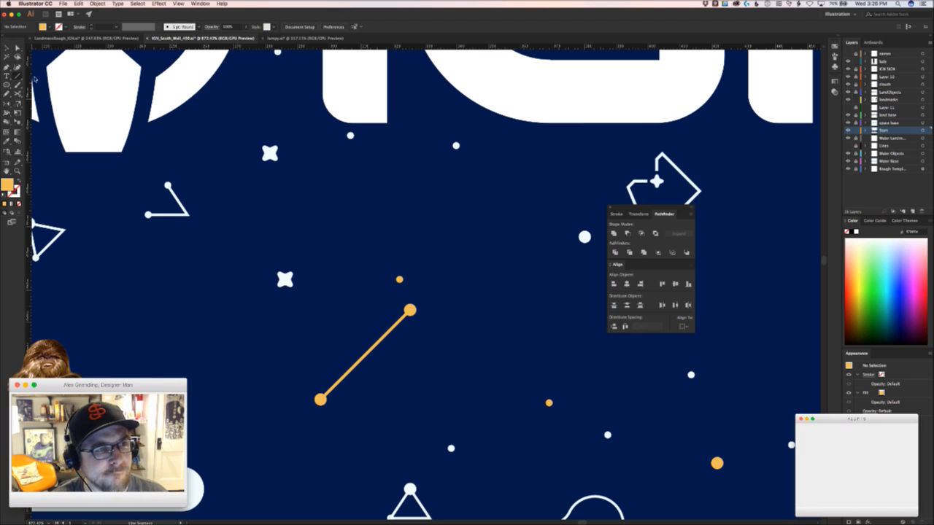
{"action": "left_click_drag", "start_coordinate": [410, 310], "coordinate": [506, 327]}
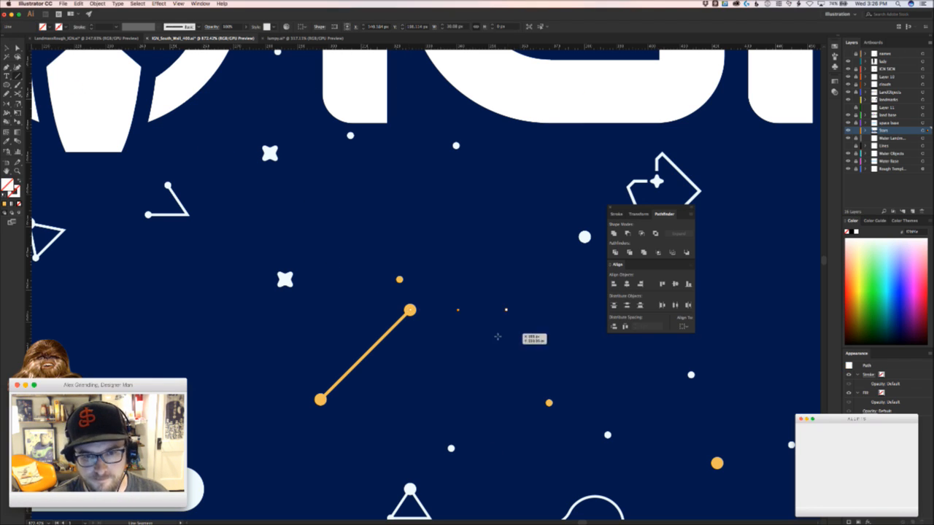
{"action": "key", "text": "i"}
{"action": "left_click", "coordinate": [364, 359]}
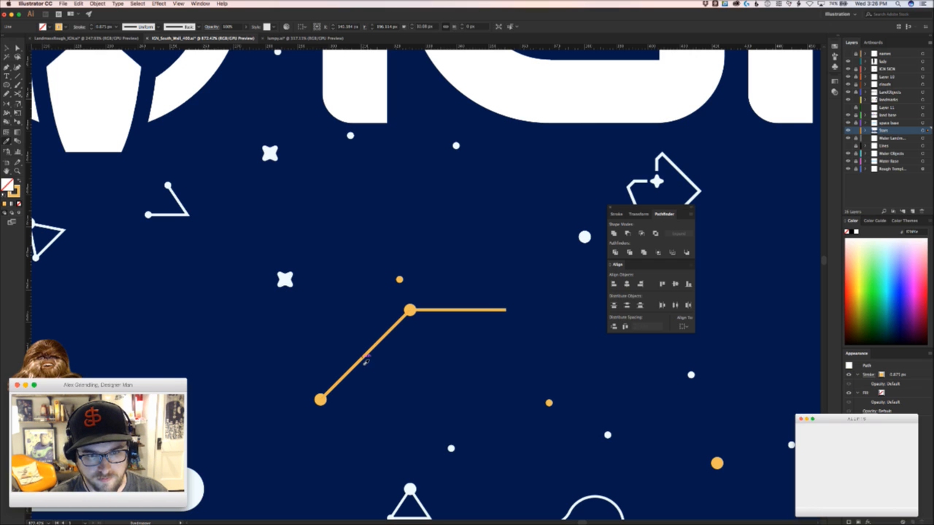
Duplicate the nearby white dot onto the free end of the horizontal orange line and save the mural
{"action": "key", "text": "v"}
{"action": "left_click", "coordinate": [437, 358]}
{"action": "left_click_drag", "start_coordinate": [584, 237], "coordinate": [517, 310]}
{"action": "left_click", "coordinate": [543, 350]}
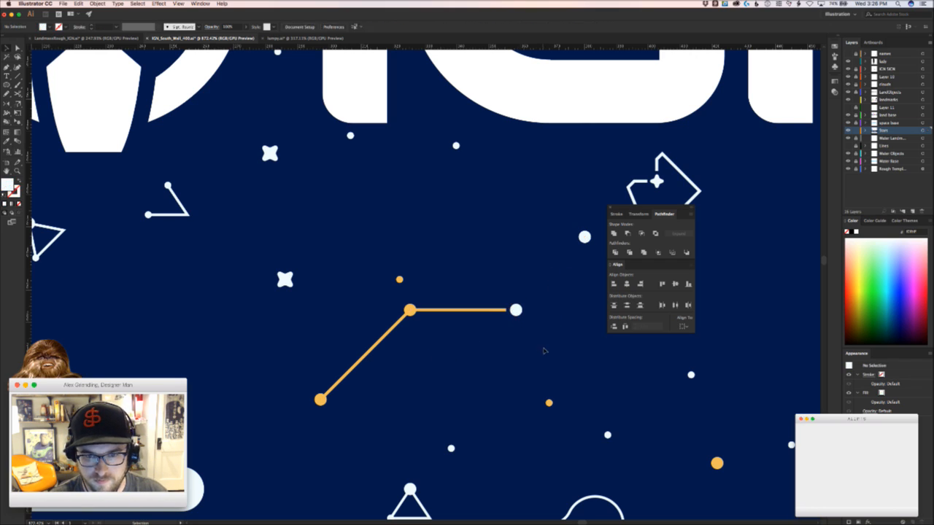
{"action": "left_click_drag", "start_coordinate": [544, 350], "coordinate": [372, 334]}
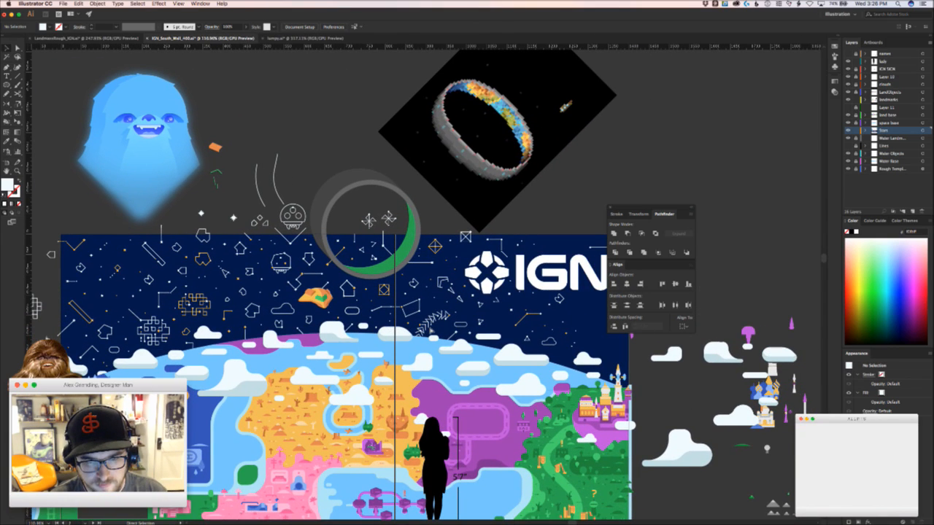
{"action": "key", "text": "super+s"}
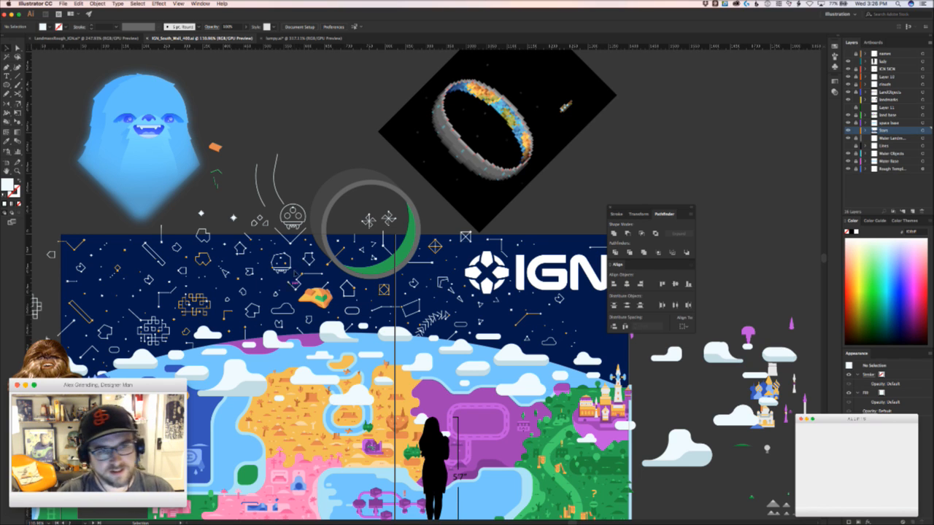
Move the jellyfish-shaped constellation out of the night sky to the empty canvas above the outlined jellyfish
{"action": "scroll", "coordinate": [261, 254], "scroll_direction": "up", "scroll_amount": 3}
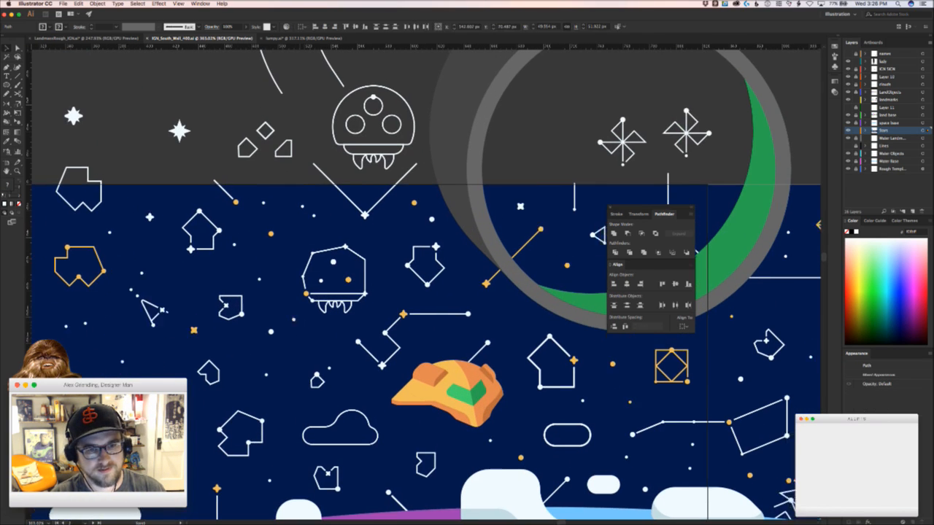
{"action": "scroll", "coordinate": [284, 321], "scroll_direction": "up", "scroll_amount": 3}
{"action": "scroll", "coordinate": [284, 321], "scroll_direction": "right", "scroll_amount": 4}
{"action": "left_click", "coordinate": [257, 355]}
{"action": "left_click_drag", "start_coordinate": [256, 354], "coordinate": [313, 110]}
{"action": "scroll", "coordinate": [305, 319], "scroll_direction": "down", "scroll_amount": 10}
{"action": "scroll", "coordinate": [308, 326], "scroll_direction": "down", "scroll_amount": 2}
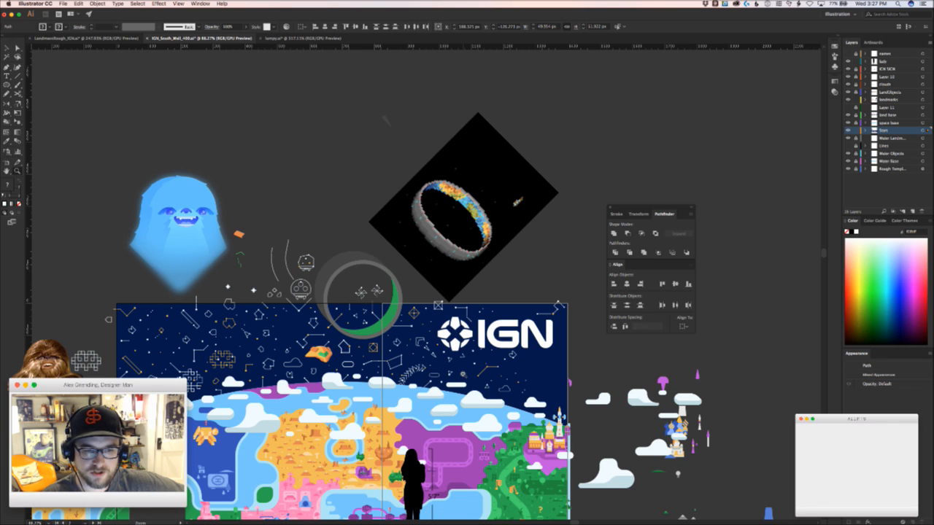
Survey the whole mural, then examine the blue helipad region and the purple and green regions around the human silhouette
{"action": "key", "text": "super+Tab"}
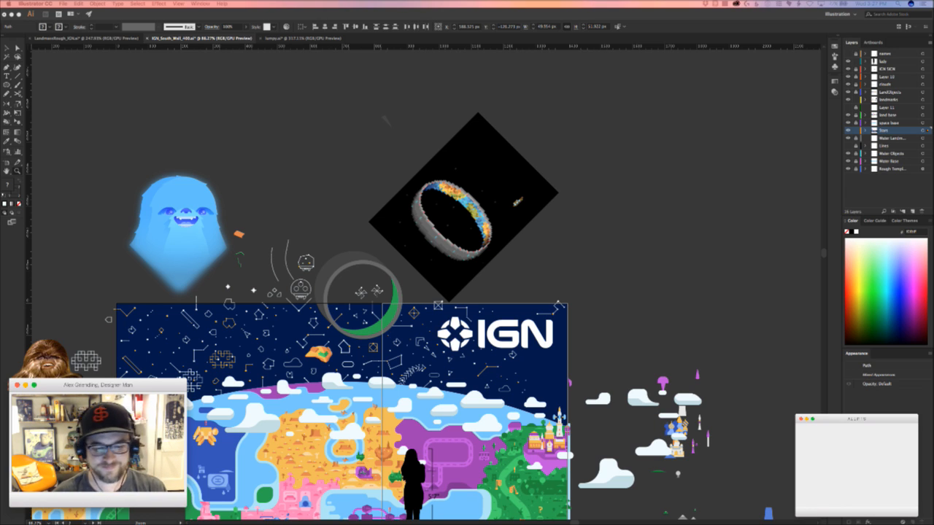
{"action": "left_click", "coordinate": [619, 249]}
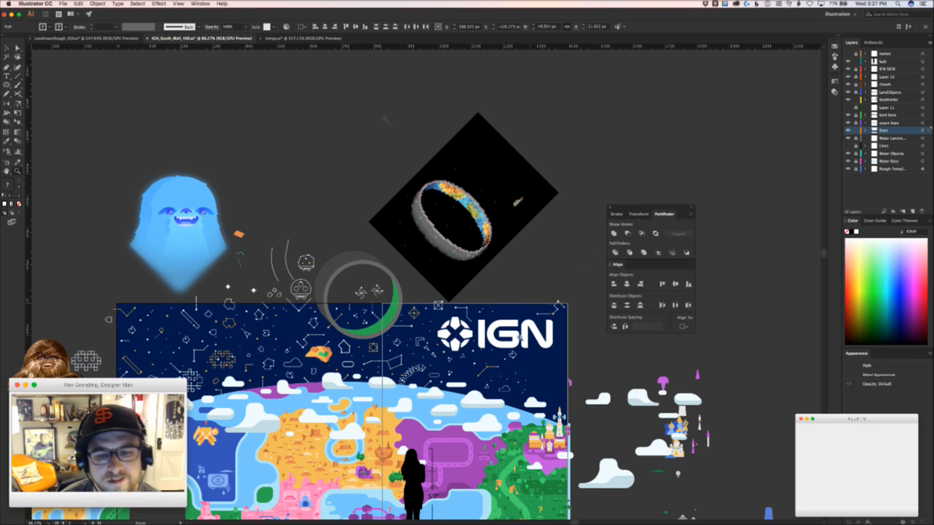
{"action": "left_click_drag", "start_coordinate": [462, 441], "coordinate": [455, 304]}
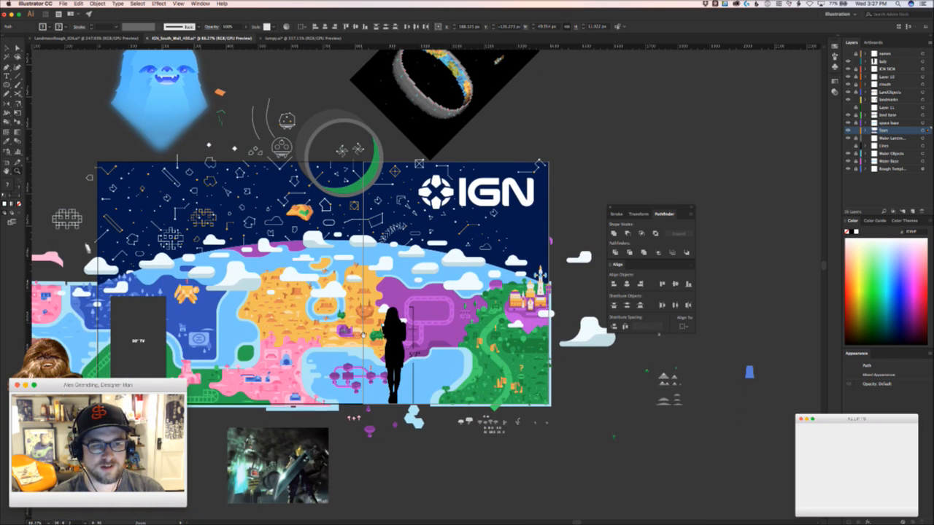
{"action": "left_click_drag", "start_coordinate": [325, 358], "coordinate": [361, 354]}
{"action": "left_click_drag", "start_coordinate": [315, 374], "coordinate": [565, 346]}
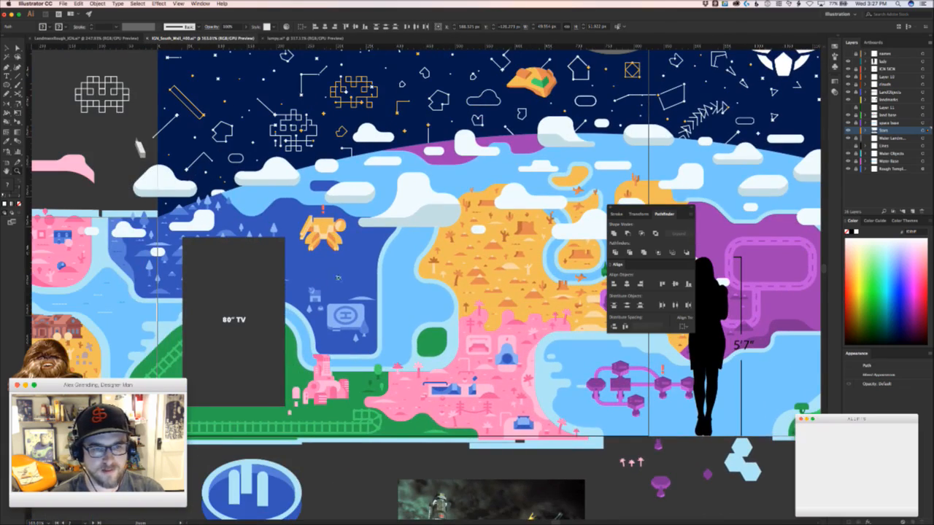
{"action": "left_click_drag", "start_coordinate": [341, 278], "coordinate": [430, 259]}
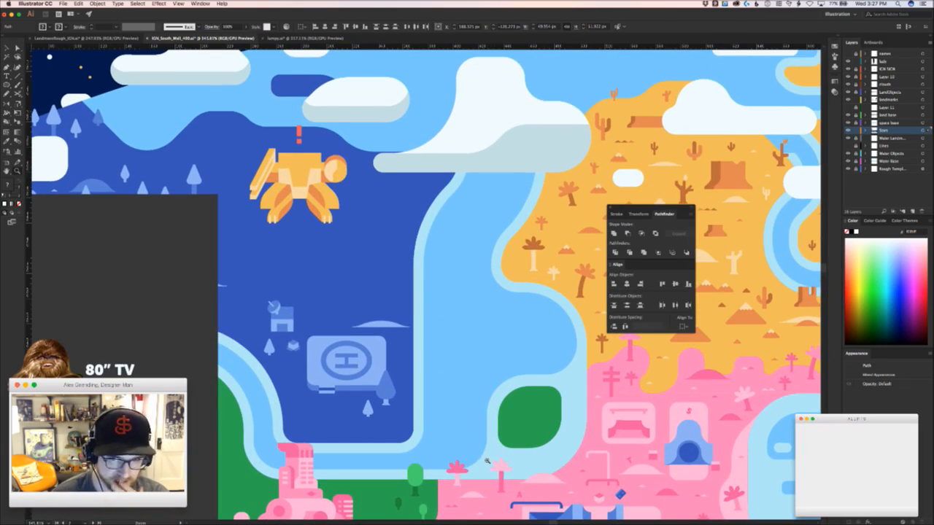
{"action": "key", "text": "super+Tab"}
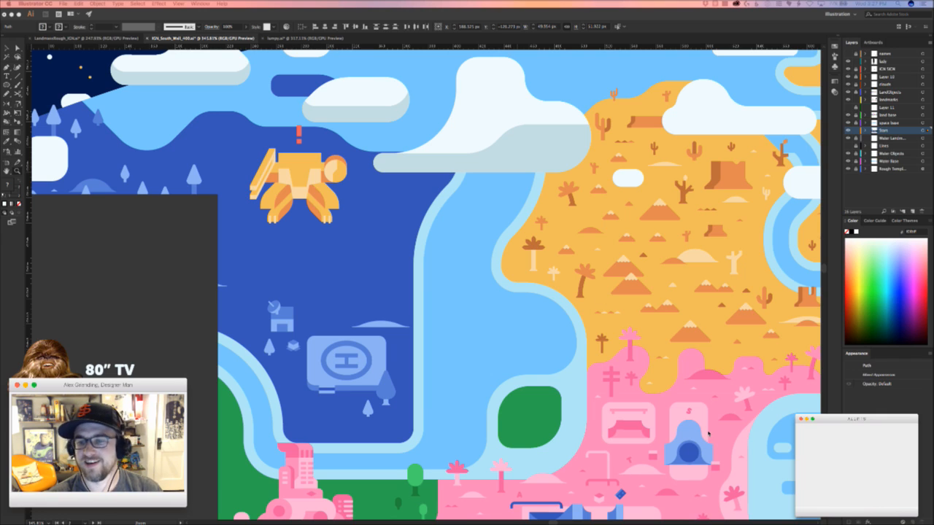
{"action": "left_click", "coordinate": [482, 258]}
{"action": "left_click_drag", "start_coordinate": [481, 259], "coordinate": [148, 93]}
{"action": "left_click_drag", "start_coordinate": [543, 391], "coordinate": [352, 437]}
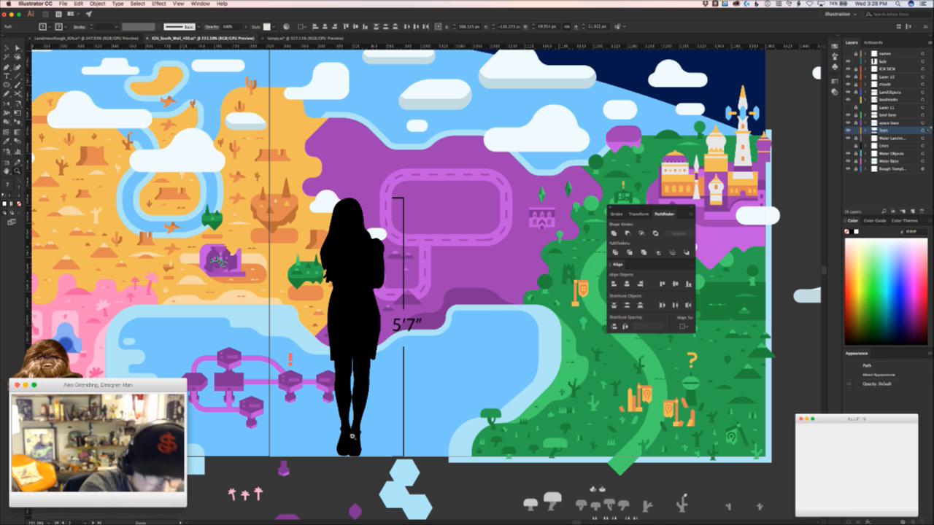
{"action": "key", "text": "v"}
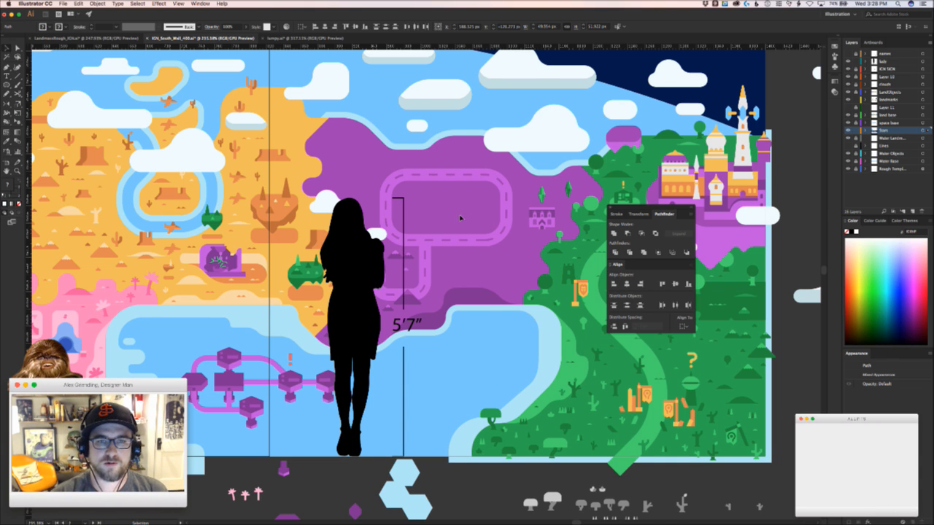
Examine the blue region beside the 80" TV placeholder, around the orange four-legged figure and the helipad
{"action": "left_click", "coordinate": [461, 217]}
{"action": "left_click_drag", "start_coordinate": [267, 229], "coordinate": [472, 265]}
{"action": "left_click_drag", "start_coordinate": [117, 312], "coordinate": [477, 330]}
{"action": "left_click_drag", "start_coordinate": [390, 299], "coordinate": [483, 281]}
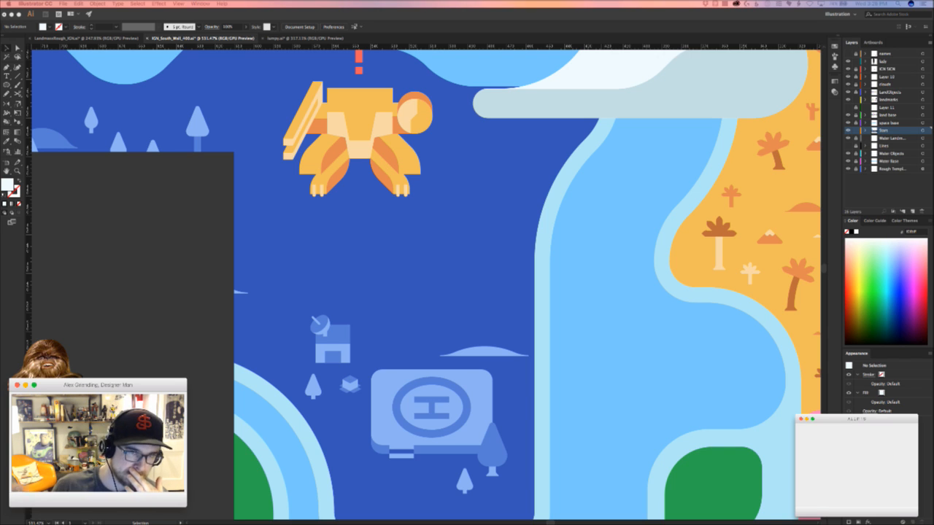
{"action": "left_click", "coordinate": [468, 287]}
{"action": "scroll", "coordinate": [468, 287], "scroll_direction": "down", "scroll_amount": 8}
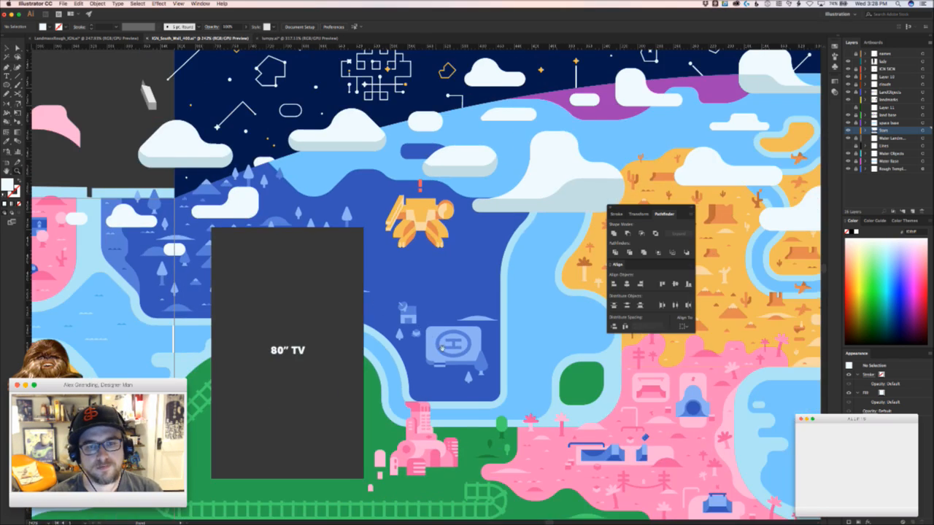
{"action": "left_click_drag", "start_coordinate": [435, 352], "coordinate": [327, 248]}
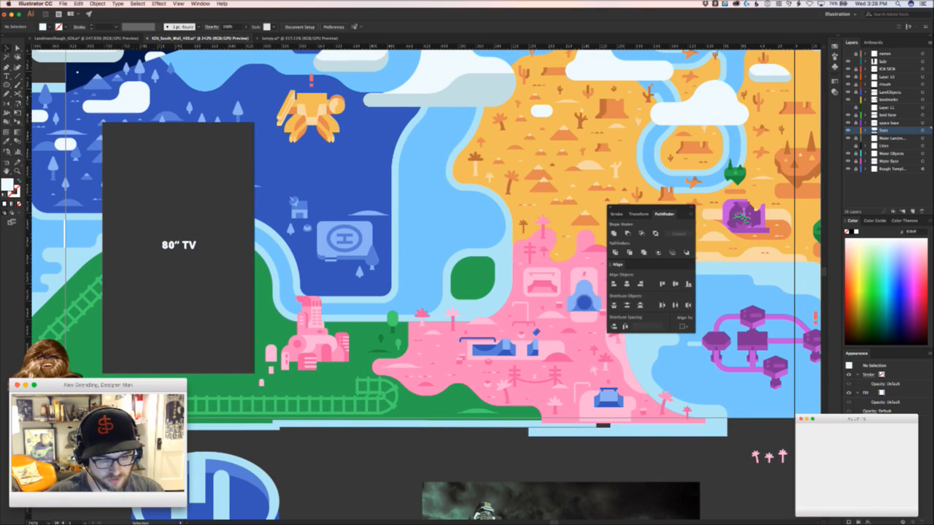
{"action": "key", "text": "super+Tab"}
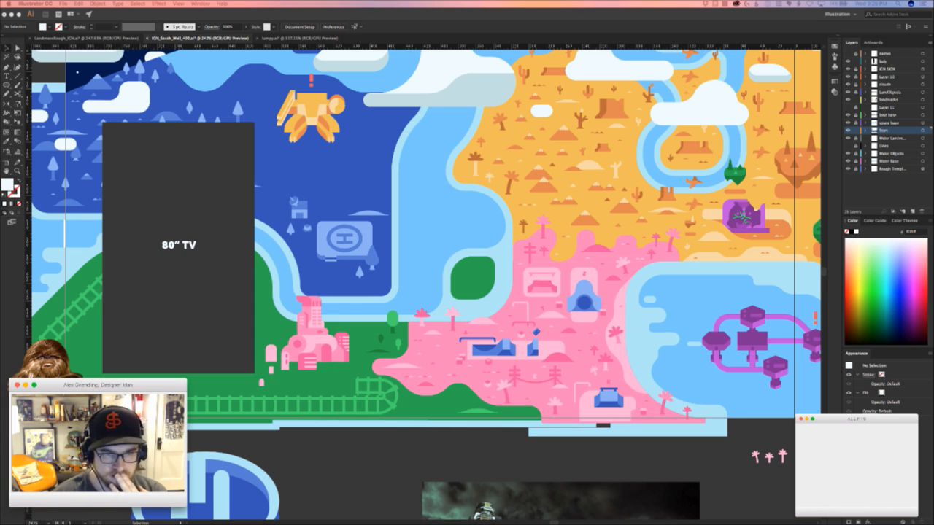
{"action": "left_click", "coordinate": [462, 233]}
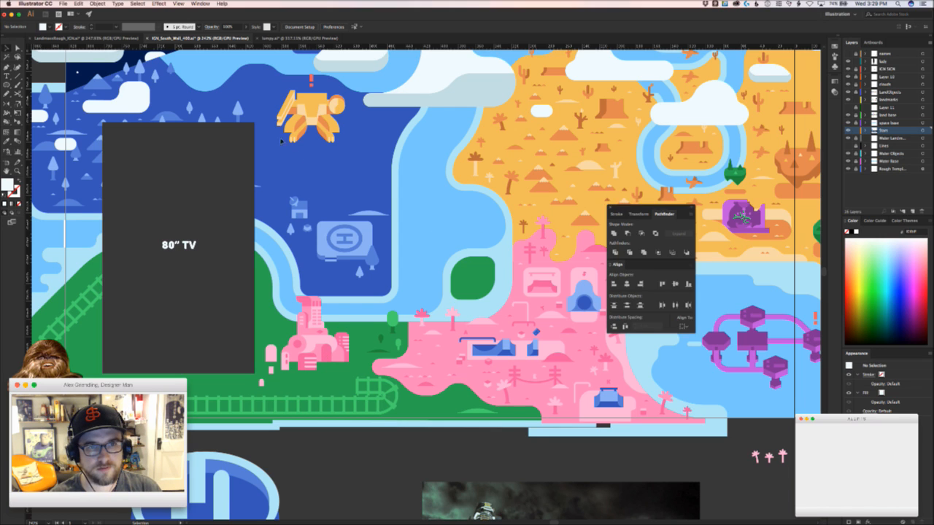
{"action": "left_click_drag", "start_coordinate": [274, 126], "coordinate": [359, 124]}
{"action": "left_click_drag", "start_coordinate": [431, 181], "coordinate": [497, 250]}
{"action": "key", "text": "v"}
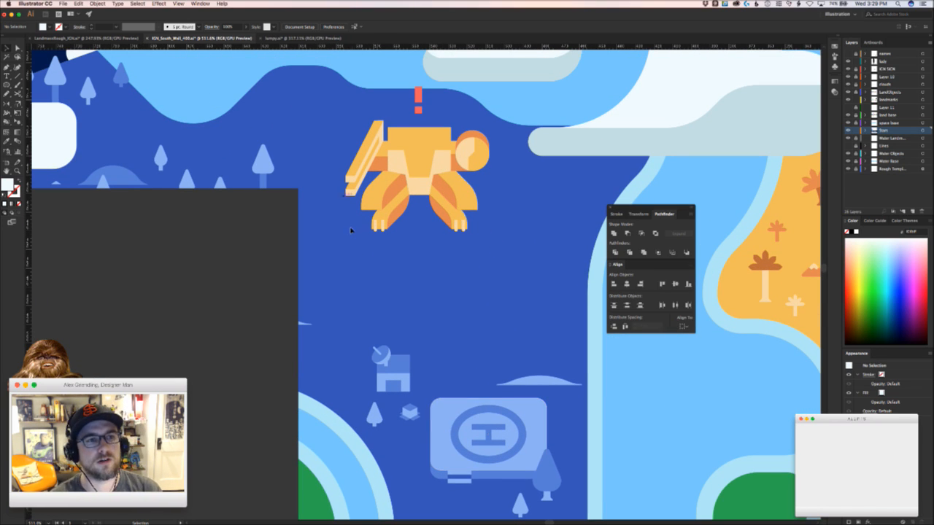
Make the LandObjects layer active by selecting the tree just above the dark TV area
{"action": "scroll", "coordinate": [394, 296], "scroll_direction": "up", "scroll_amount": 5}
{"action": "scroll", "coordinate": [394, 296], "scroll_direction": "left", "scroll_amount": 5}
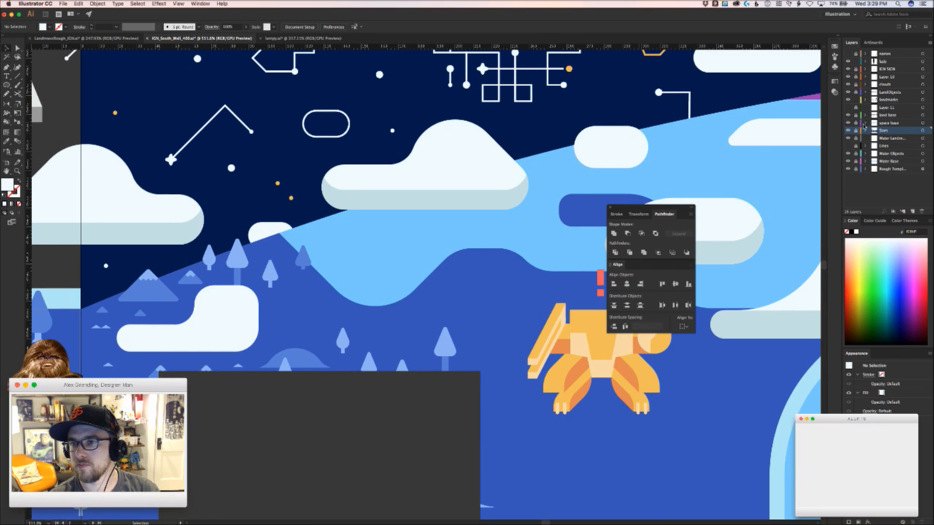
{"action": "left_click", "coordinate": [903, 93]}
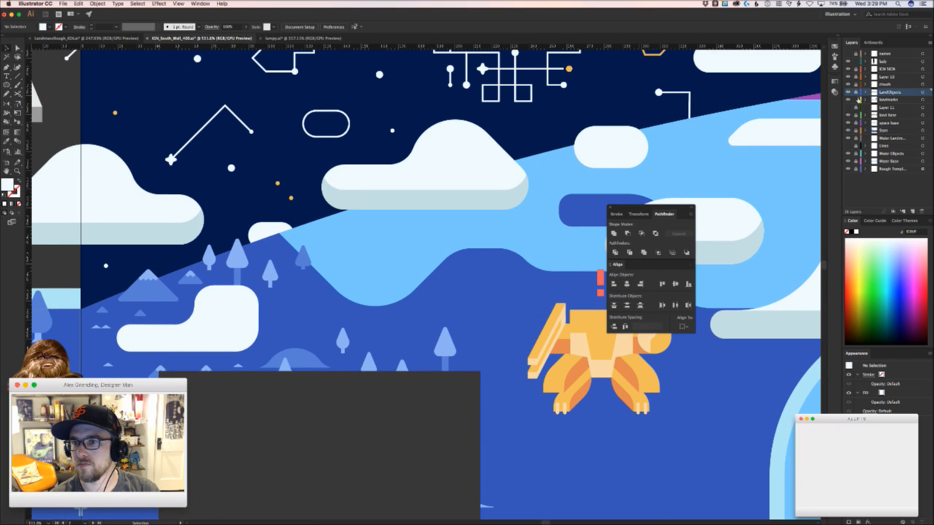
{"action": "left_click", "coordinate": [901, 101]}
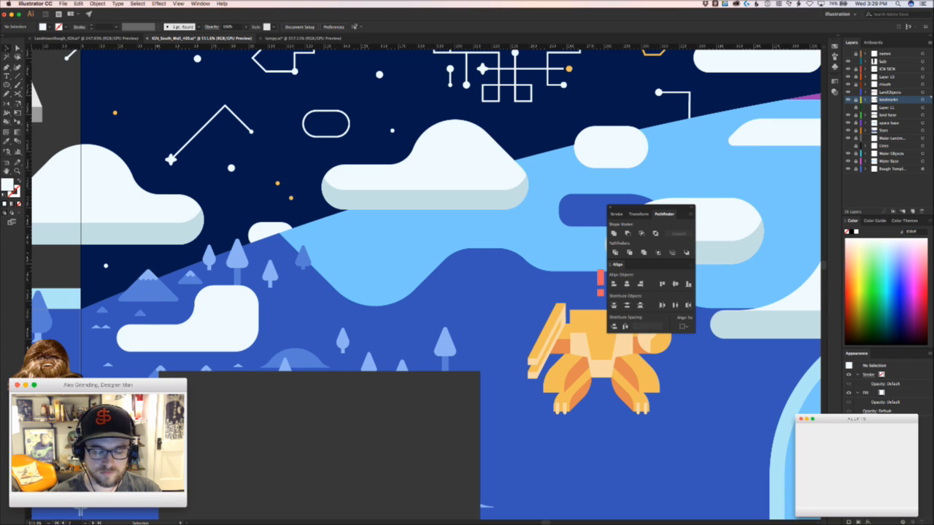
{"action": "key", "text": "super+Tab"}
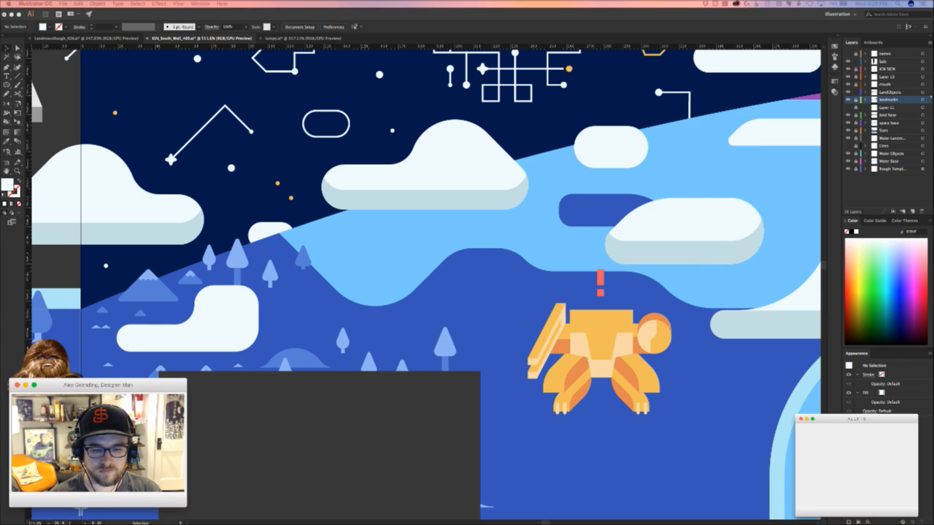
{"action": "left_click", "coordinate": [496, 347]}
{"action": "left_click_drag", "start_coordinate": [450, 329], "coordinate": [409, 307]}
{"action": "left_click", "coordinate": [404, 321]}
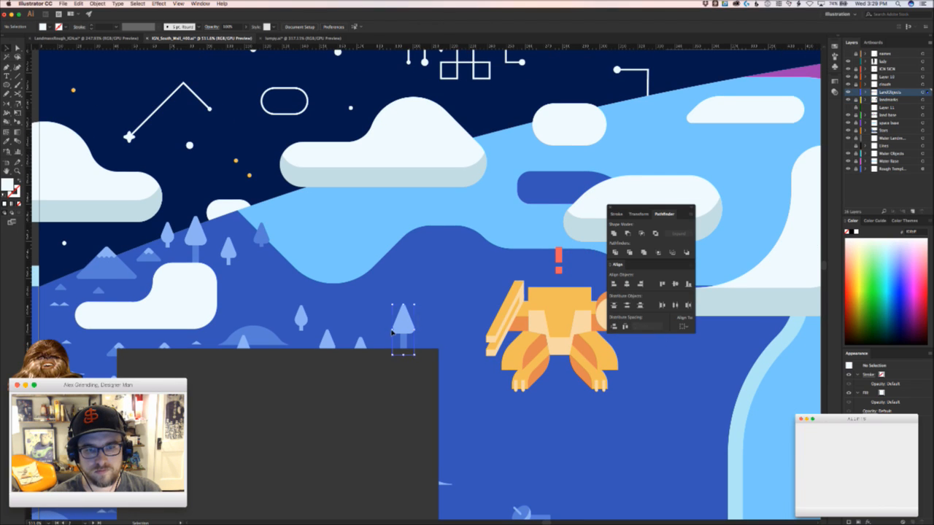
{"action": "scroll", "coordinate": [308, 354], "scroll_direction": "left", "scroll_amount": 5}
{"action": "scroll", "coordinate": [308, 355], "scroll_direction": "down", "scroll_amount": 1}
{"action": "left_click", "coordinate": [310, 353]}
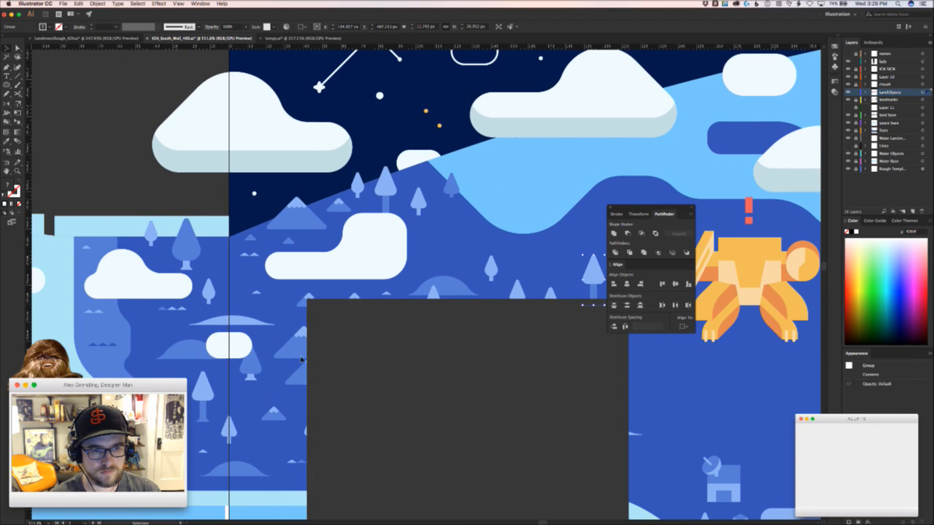
{"action": "left_click", "coordinate": [328, 396]}
Draw an upright white rectangle of about 16 by 29 px beside the satellite-dish building, below the orange creature
{"action": "scroll", "coordinate": [360, 338], "scroll_direction": "right", "scroll_amount": 5}
{"action": "scroll", "coordinate": [360, 338], "scroll_direction": "down", "scroll_amount": 3}
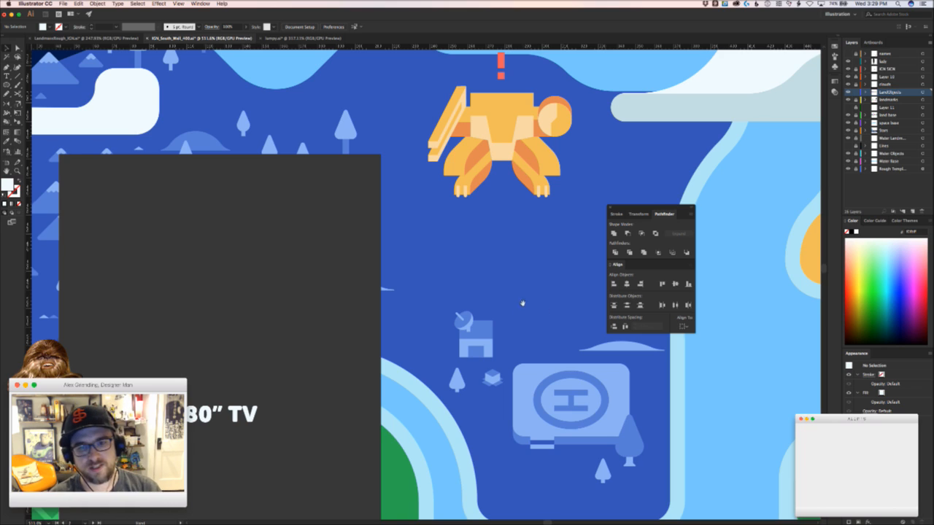
{"action": "left_click_drag", "start_coordinate": [470, 269], "coordinate": [62, 93]}
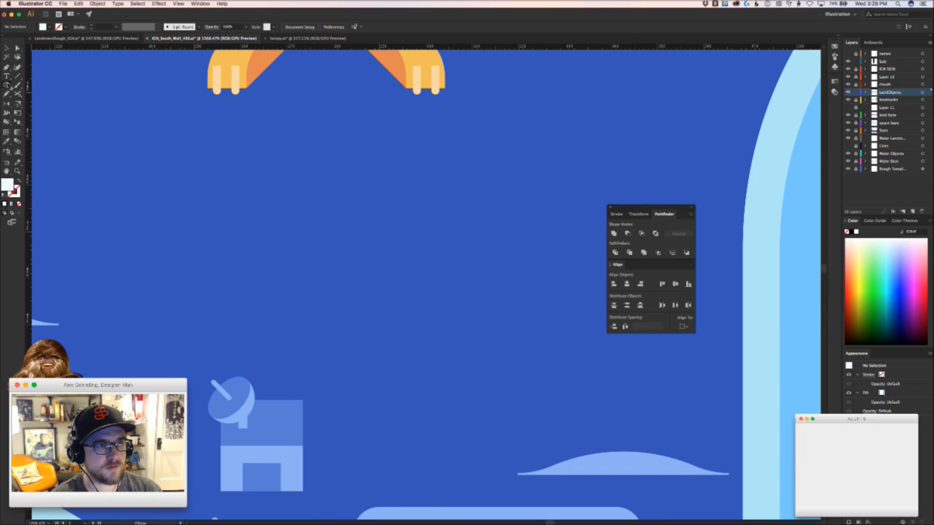
{"action": "left_click_drag", "start_coordinate": [7, 85], "coordinate": [33, 86]}
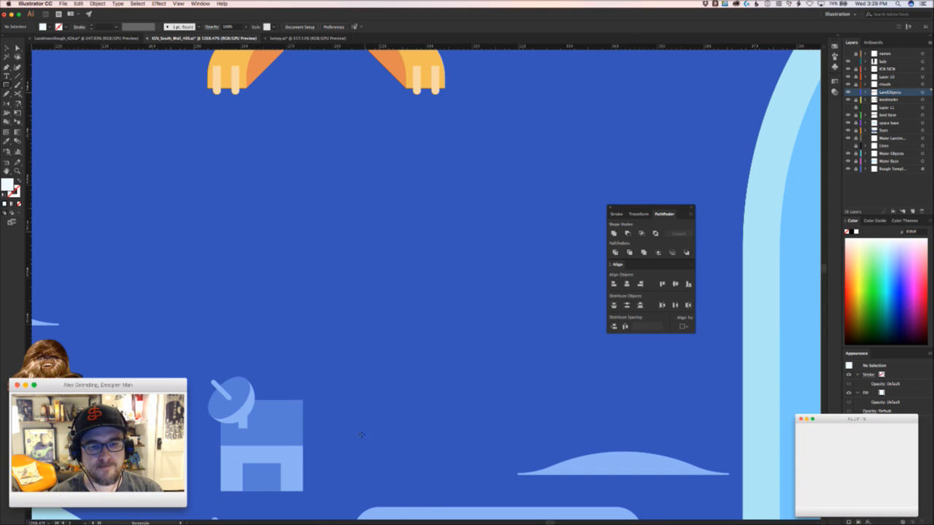
{"action": "left_click_drag", "start_coordinate": [353, 419], "coordinate": [426, 285]}
{"action": "left_click", "coordinate": [456, 291]}
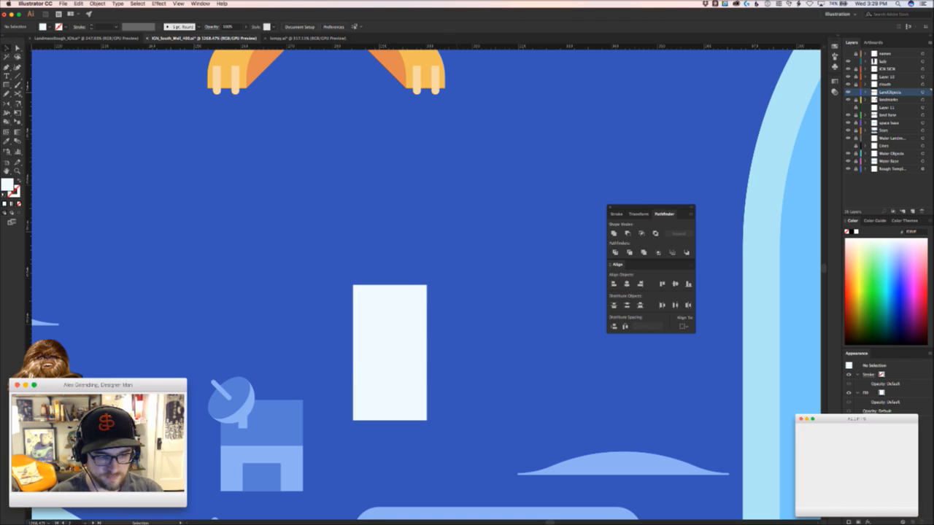
Narrow the white rectangle slightly and evenly from both sides, keeping it centred
{"action": "key", "text": "super+Tab"}
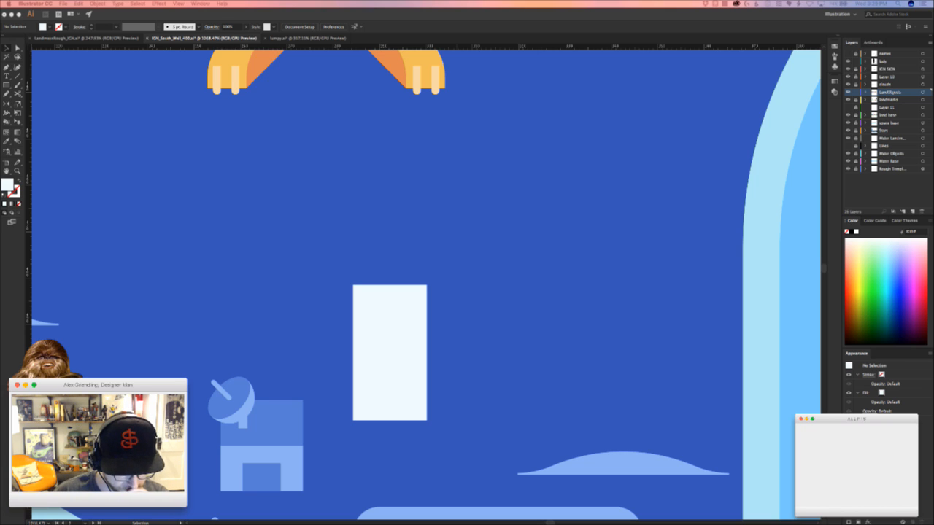
{"action": "left_click", "coordinate": [499, 390]}
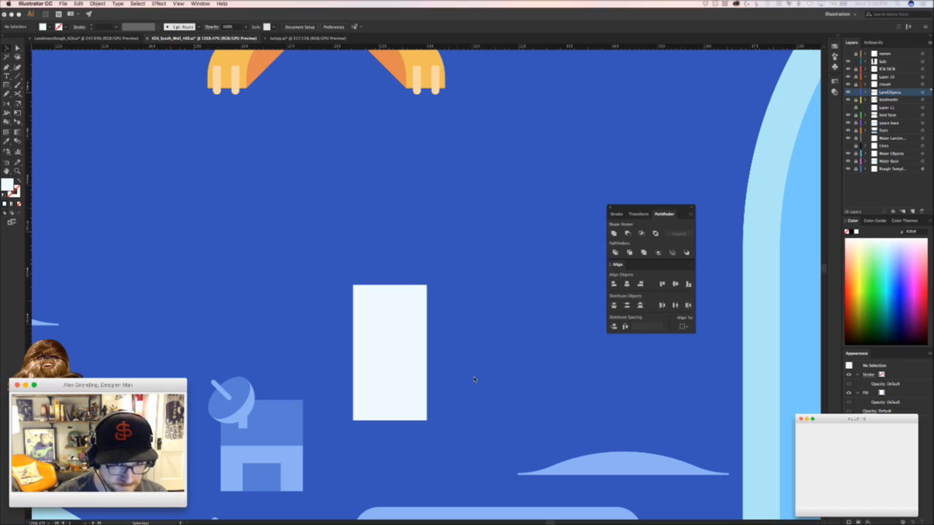
{"action": "left_click", "coordinate": [391, 355]}
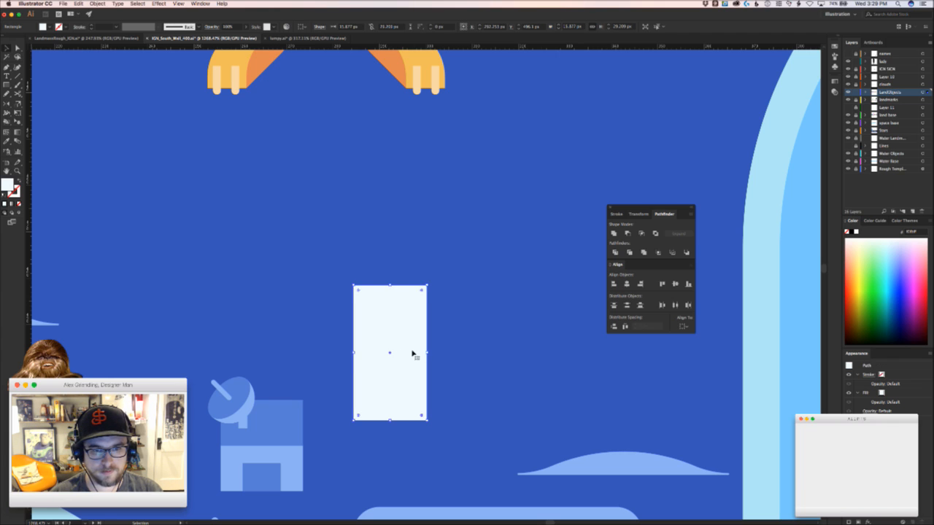
{"action": "left_click_drag", "start_coordinate": [425, 353], "coordinate": [420, 352]}
{"action": "left_click", "coordinate": [439, 355]}
{"action": "key", "text": "z"}
{"action": "key", "text": "v"}
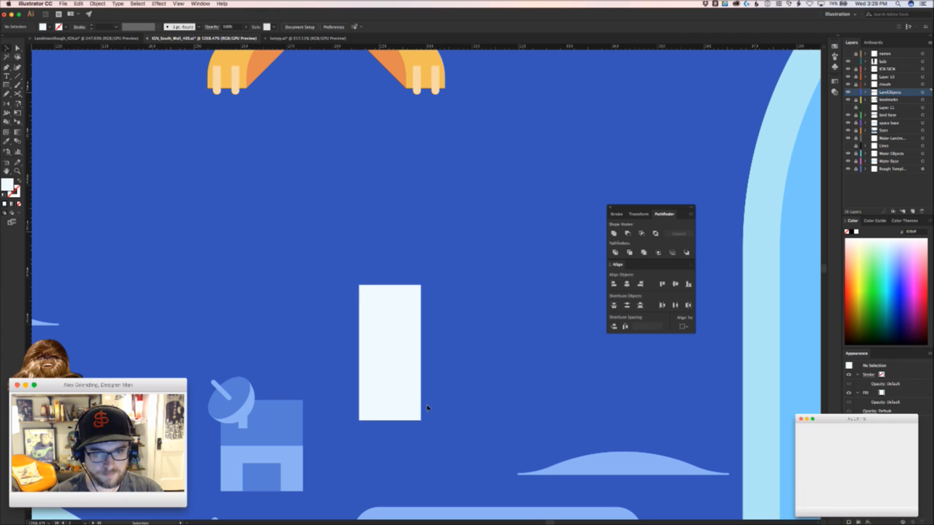
Add a centred cap rectangle about 16 px wide on top of the white pillar and reduce its height by about half
{"action": "key", "text": "z"}
{"action": "key", "text": "v"}
{"action": "scroll", "coordinate": [391, 348], "scroll_direction": "up", "scroll_amount": 5}
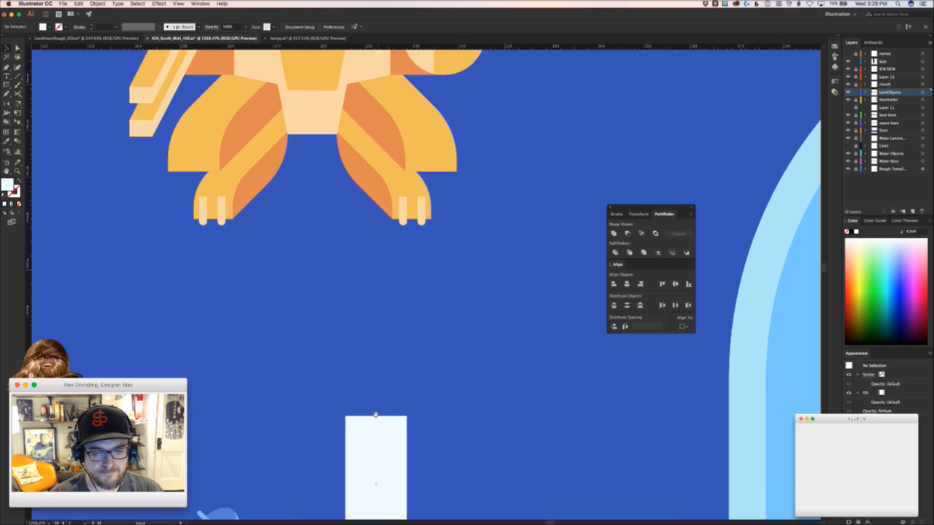
{"action": "key", "text": "m"}
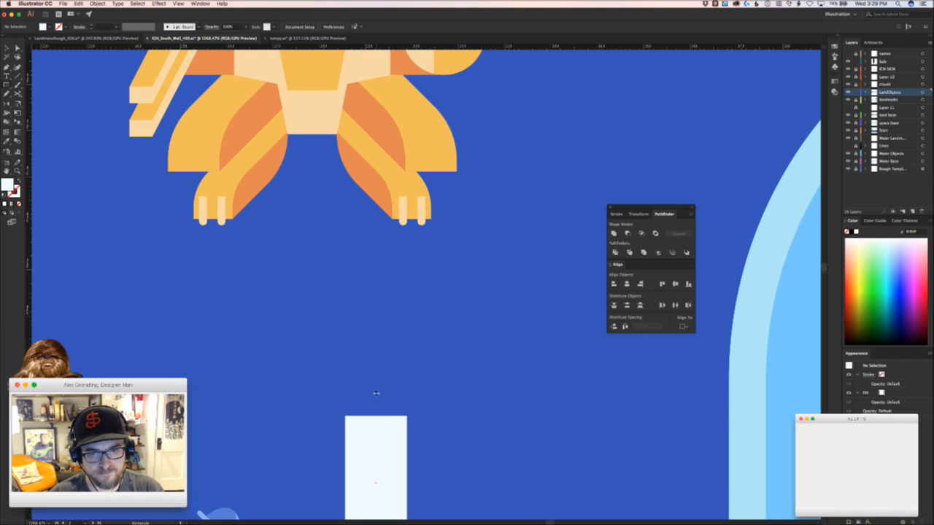
{"action": "left_click_drag", "start_coordinate": [376, 394], "coordinate": [414, 415]}
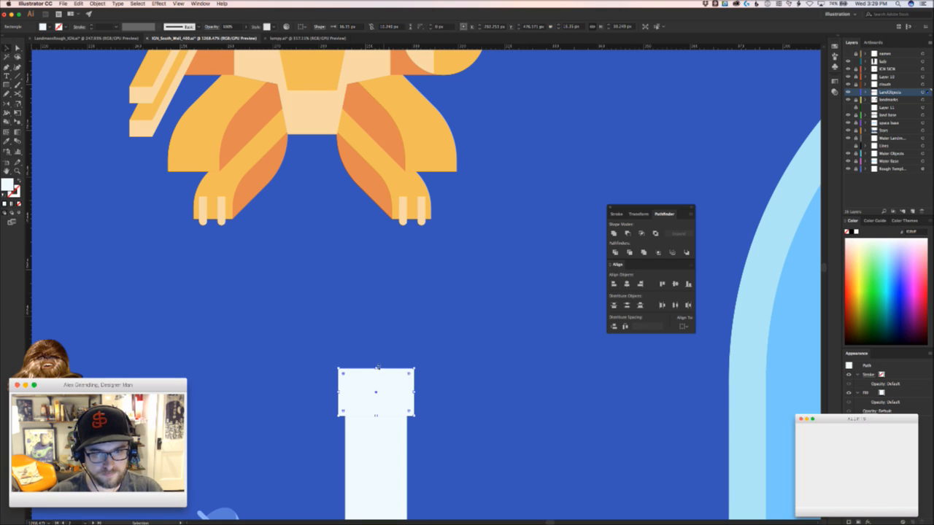
{"action": "left_click_drag", "start_coordinate": [377, 367], "coordinate": [377, 395]}
{"action": "key", "text": "z"}
{"action": "left_click_drag", "start_coordinate": [438, 424], "coordinate": [339, 438]}
Shorten the tower to about 24 px overall by moving the cap and the pillar's upper edge down together
{"action": "key", "text": "a"}
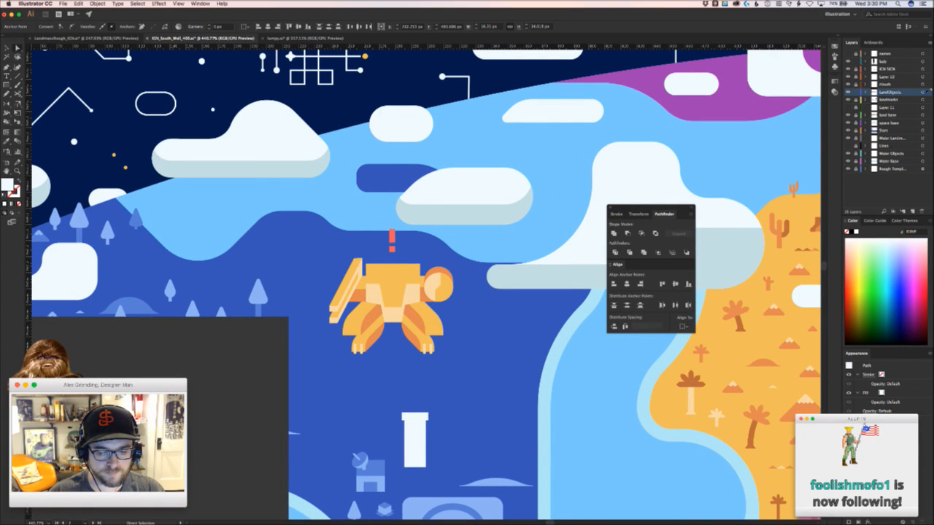
{"action": "key", "text": "super+Tab"}
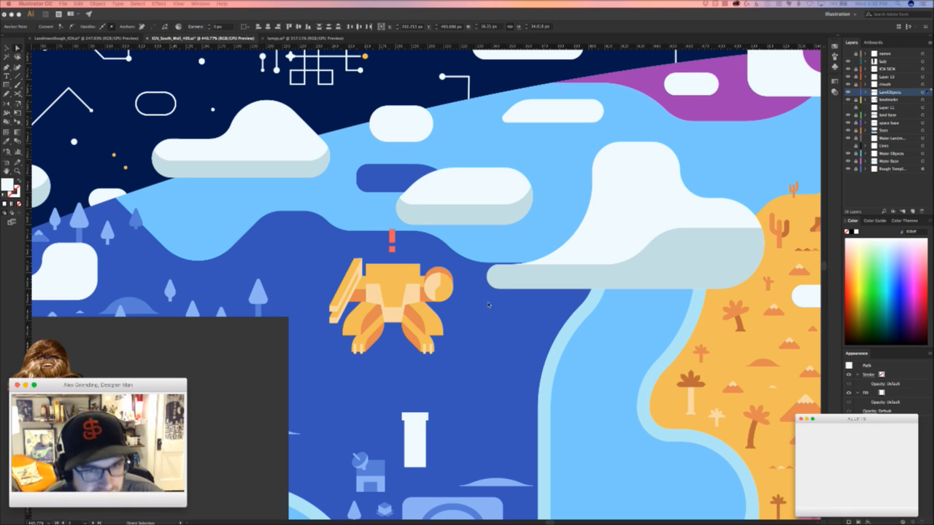
{"action": "left_click", "coordinate": [487, 338]}
{"action": "left_click_drag", "start_coordinate": [489, 337], "coordinate": [439, 319]}
{"action": "key", "text": "z"}
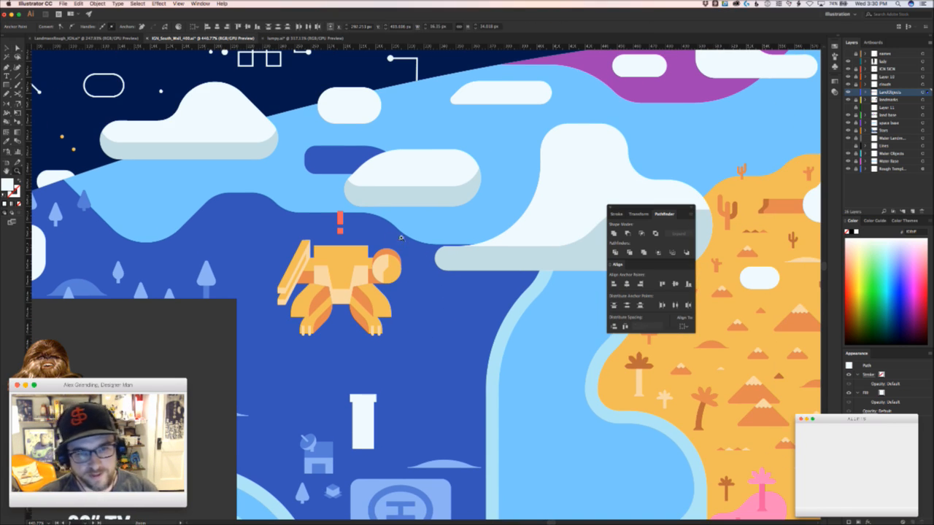
{"action": "left_click_drag", "start_coordinate": [332, 458], "coordinate": [479, 277]}
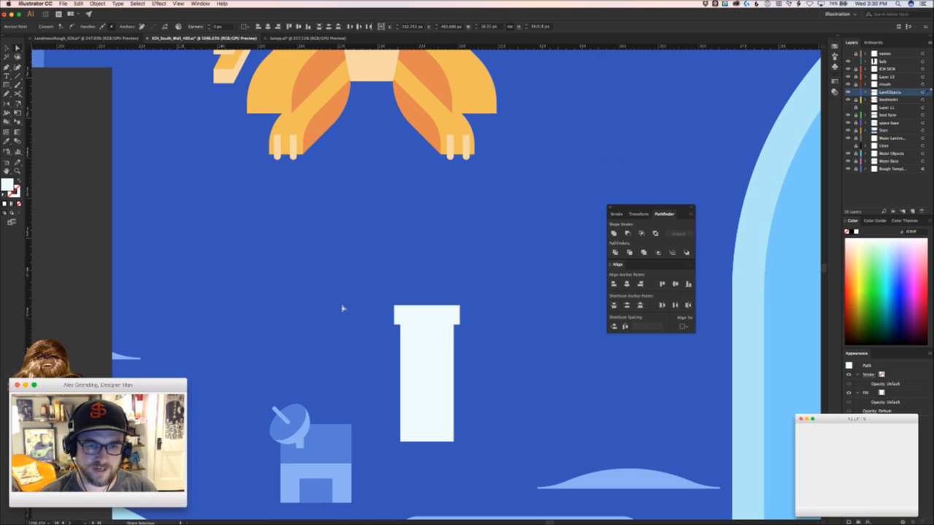
{"action": "key", "text": "Down"}
{"action": "key", "text": "Down"}
{"action": "key", "text": "v"}
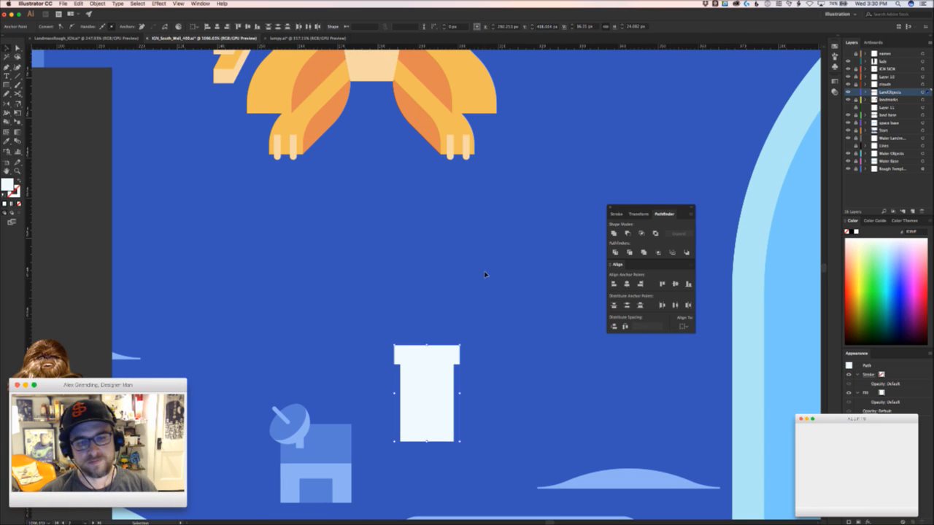
Increase the tower cap's height to about 6 px and widen it evenly so it overhangs the pillar further
{"action": "key", "text": "m"}
{"action": "mouse_move", "coordinate": [427, 339]}
{"action": "left_mouse_down"}
{"action": "mouse_move", "coordinate": [440, 342]}
{"action": "mouse_move", "coordinate": [432, 342]}
{"action": "left_mouse_up"}
{"action": "key", "text": "super+shift+a"}
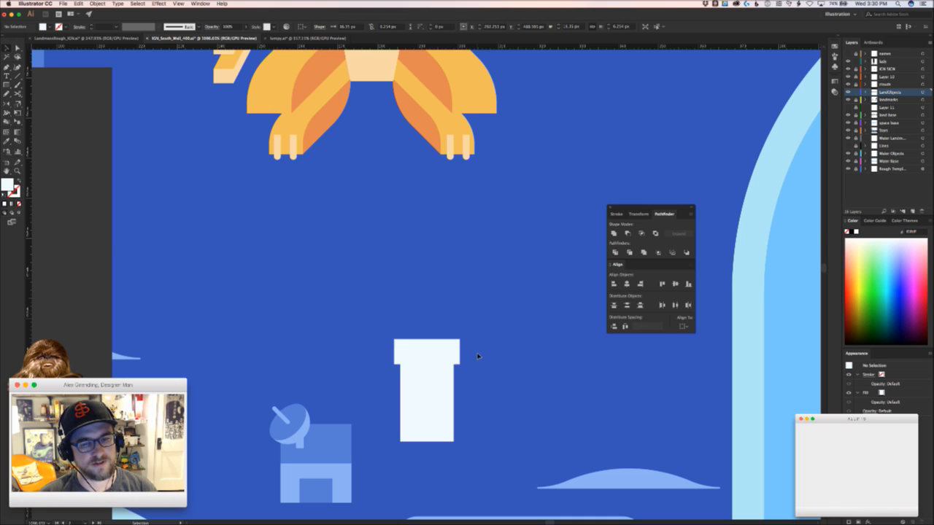
{"action": "left_click_drag", "start_coordinate": [438, 328], "coordinate": [466, 351]}
{"action": "key", "text": "super+shift+a"}
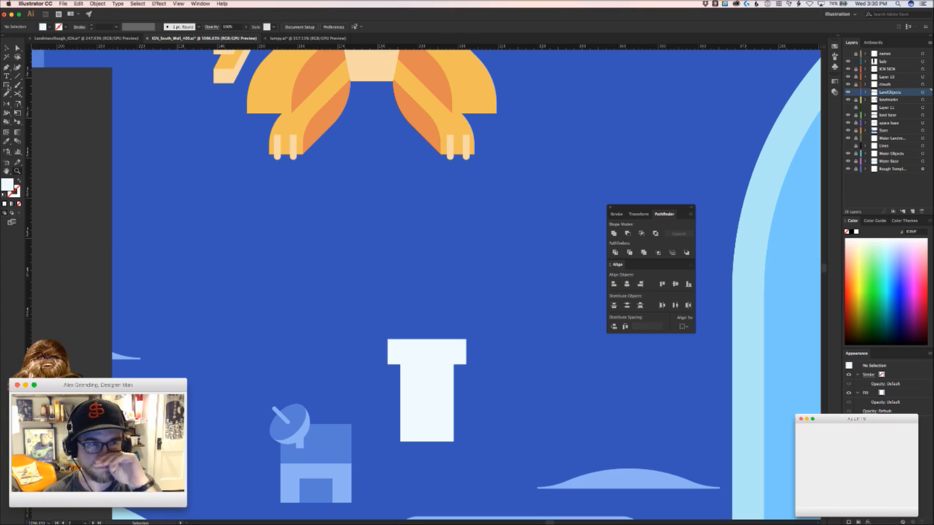
{"action": "left_click", "coordinate": [17, 75]}
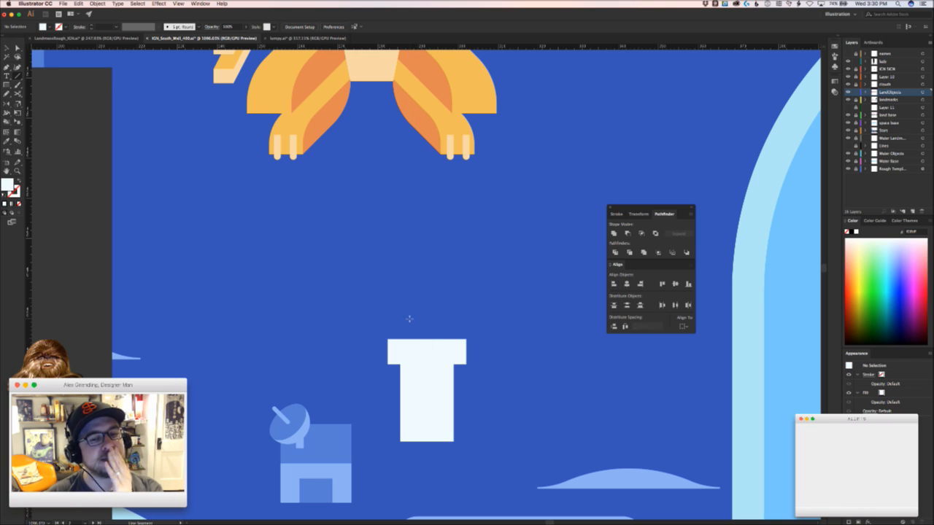
{"action": "left_click_drag", "start_coordinate": [426, 290], "coordinate": [379, 312]}
{"action": "key", "text": "Delete"}
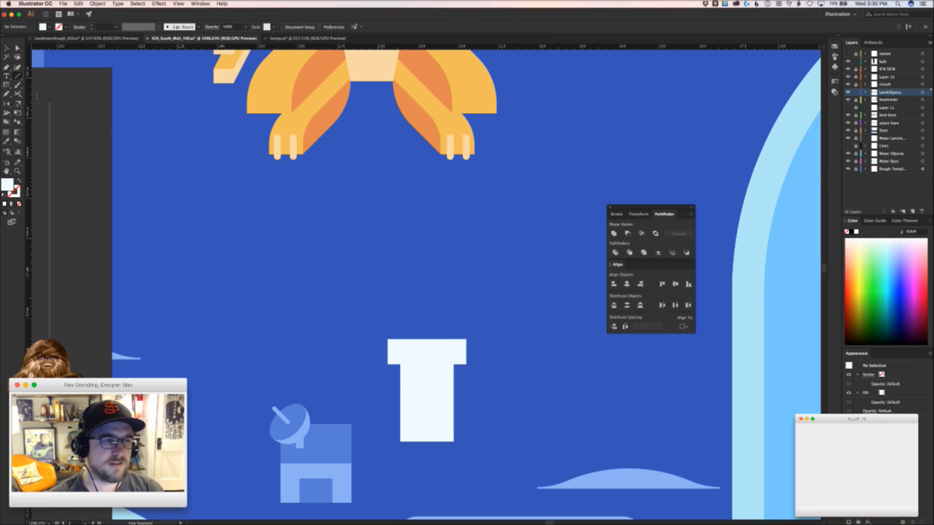
Draw a horizontal line segment about 9 px long above the tower cap and rotate it by 22.5 degrees
{"action": "left_click", "coordinate": [18, 75]}
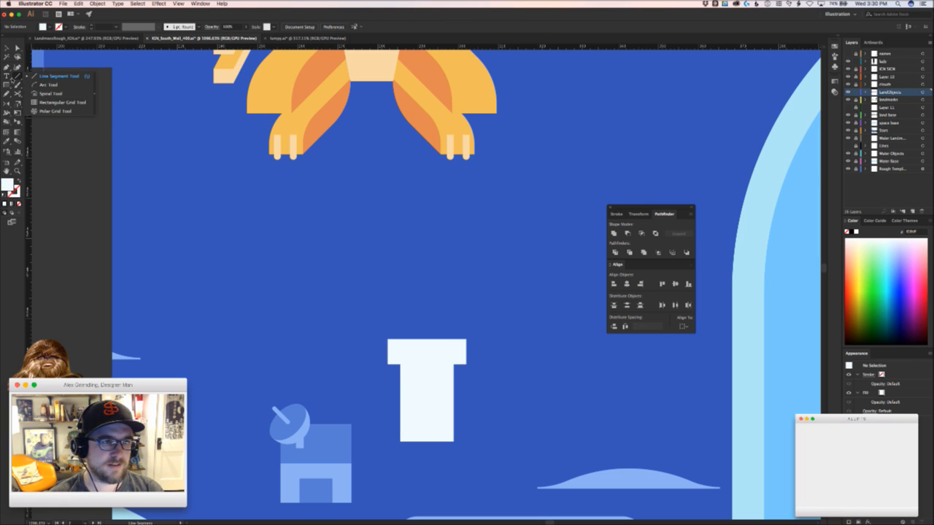
{"action": "left_click", "coordinate": [58, 76]}
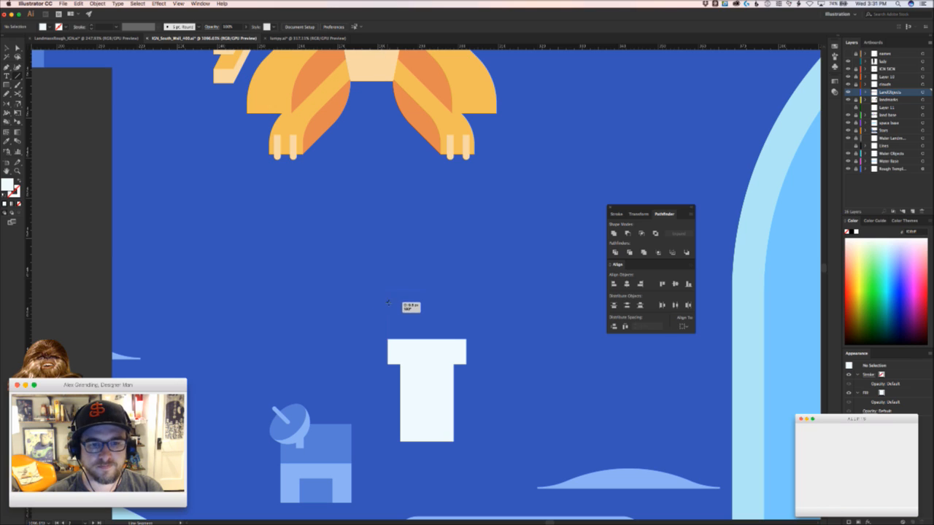
{"action": "left_click_drag", "start_coordinate": [388, 303], "coordinate": [388, 301]}
{"action": "left_click", "coordinate": [7, 104]}
{"action": "double_click", "coordinate": [7, 104]}
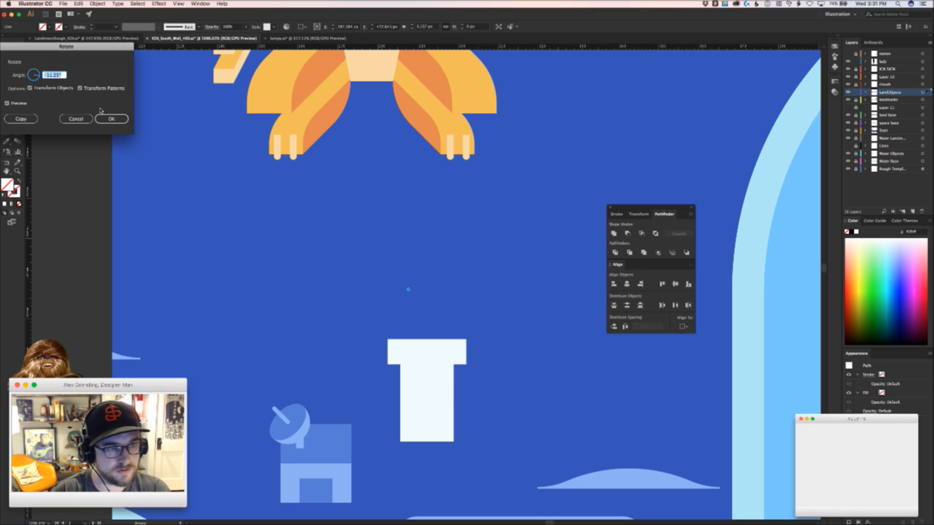
{"action": "type", "text": "22.5"}
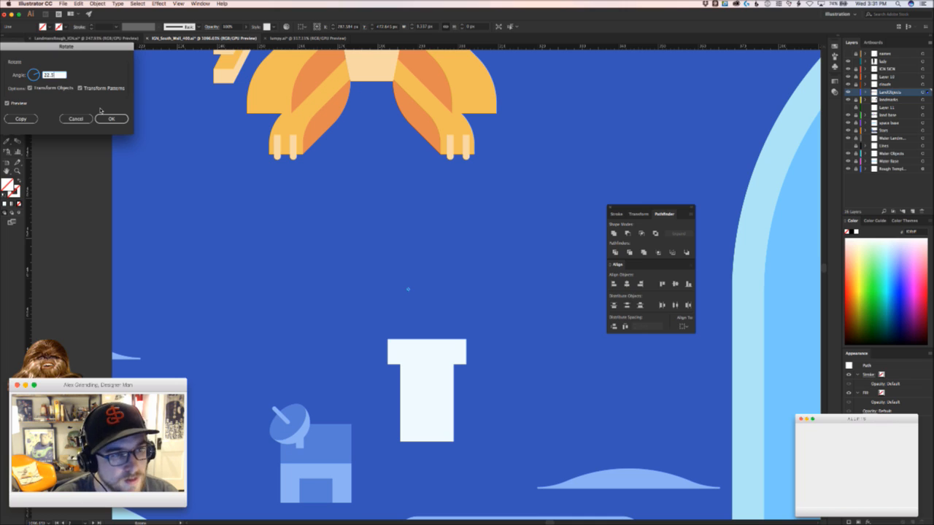
{"action": "key", "text": "Return"}
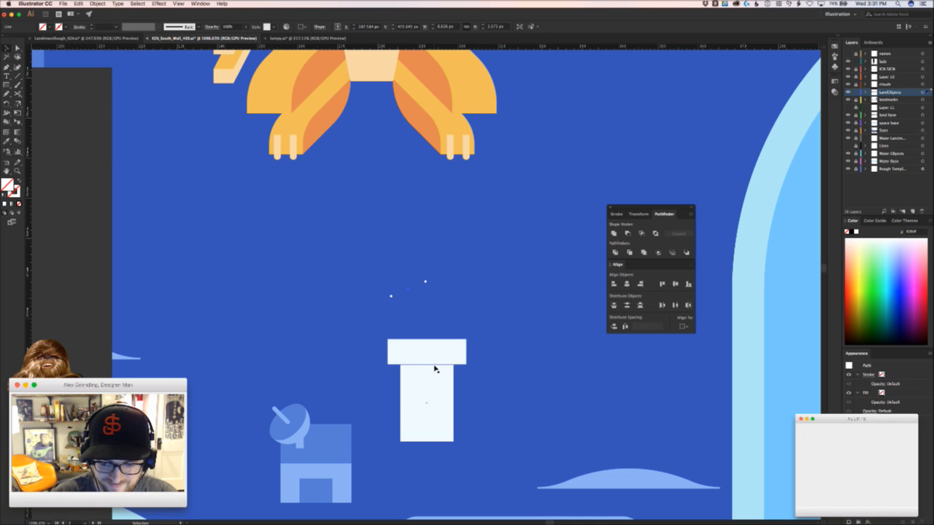
Apply the tower cap's white fill to the angled line with the Eyedropper
{"action": "key", "text": "i"}
{"action": "left_click", "coordinate": [434, 364]}
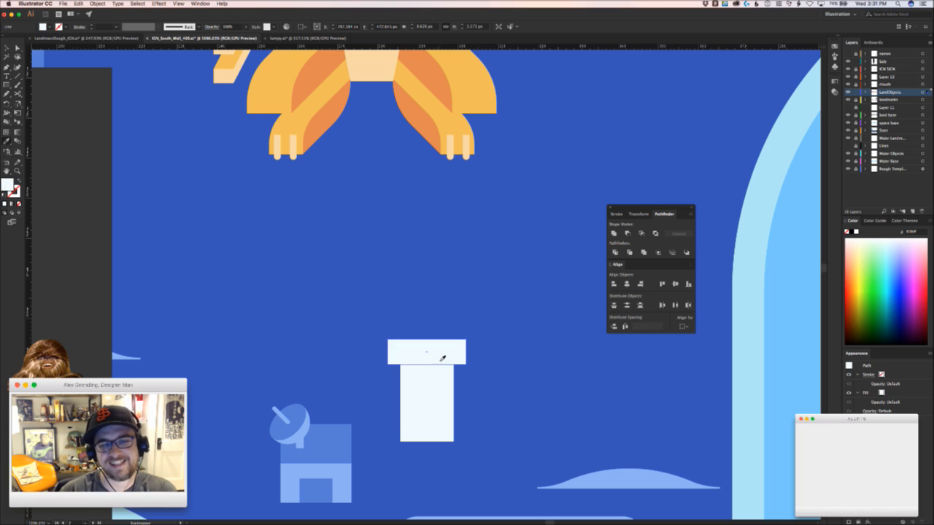
{"action": "key", "text": "v"}
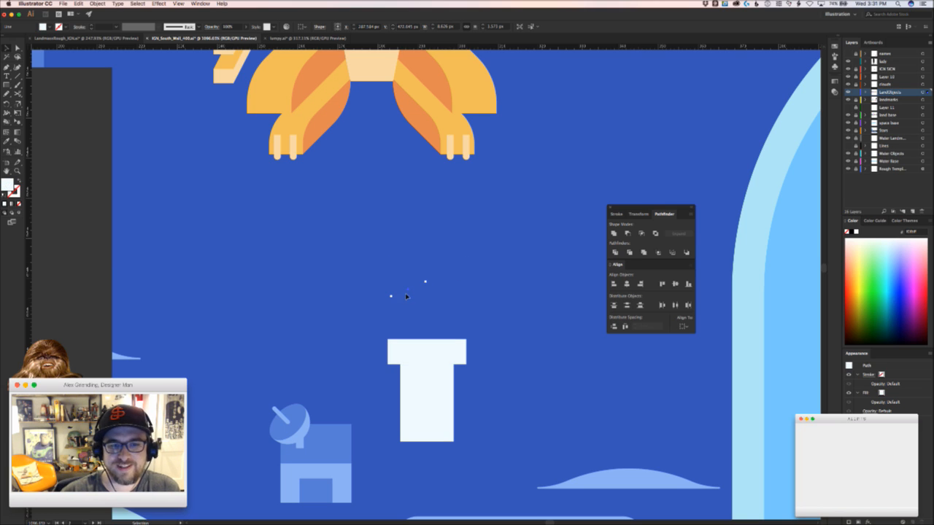
Create a mirrored copy of the angled line so the pair forms a roof peak centred above the tower cap
{"action": "left_click_drag", "start_coordinate": [413, 286], "coordinate": [496, 277]}
{"action": "key", "text": "v"}
{"action": "left_click_drag", "start_coordinate": [422, 348], "coordinate": [423, 347]}
{"action": "left_click", "coordinate": [458, 295]}
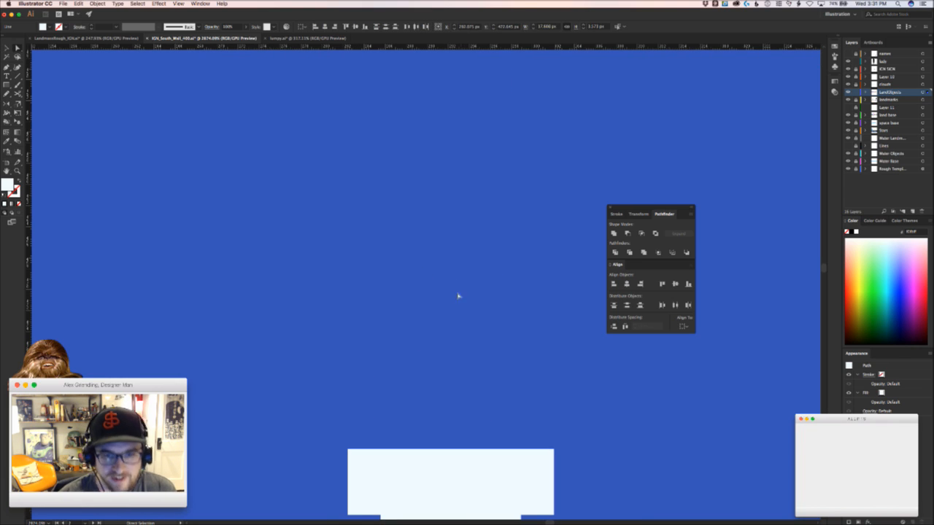
In outline view, move the roof's right-hand line so its upper end meets the left-hand line's upper end at the peak
{"action": "left_click", "coordinate": [451, 299]}
{"action": "key", "text": "ctrl+y"}
{"action": "key", "text": "z"}
{"action": "left_click_drag", "start_coordinate": [438, 271], "coordinate": [509, 289]}
{"action": "key", "text": "space"}
{"action": "left_click_drag", "start_coordinate": [236, 442], "coordinate": [437, 302]}
{"action": "key", "text": "v"}
{"action": "left_click", "coordinate": [474, 276]}
{"action": "key", "text": "z"}
{"action": "key", "text": "v"}
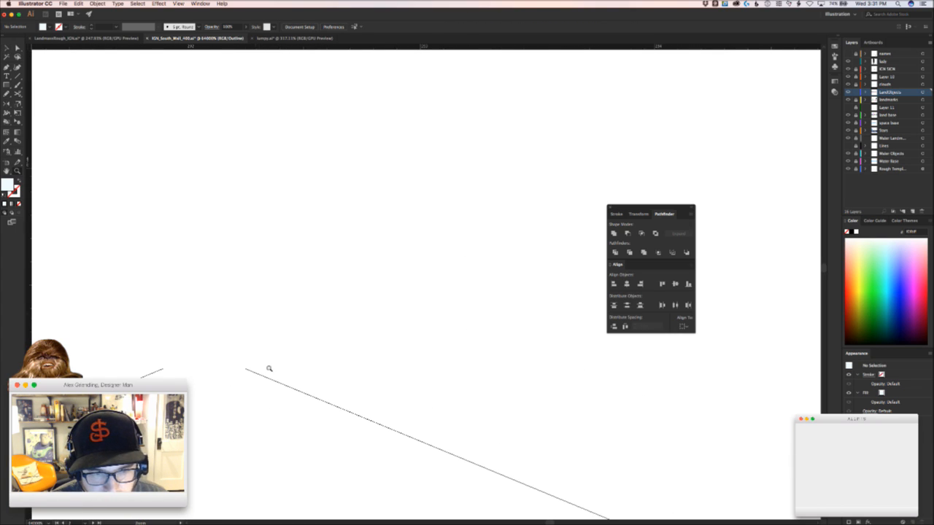
{"action": "left_click_drag", "start_coordinate": [249, 369], "coordinate": [165, 365]}
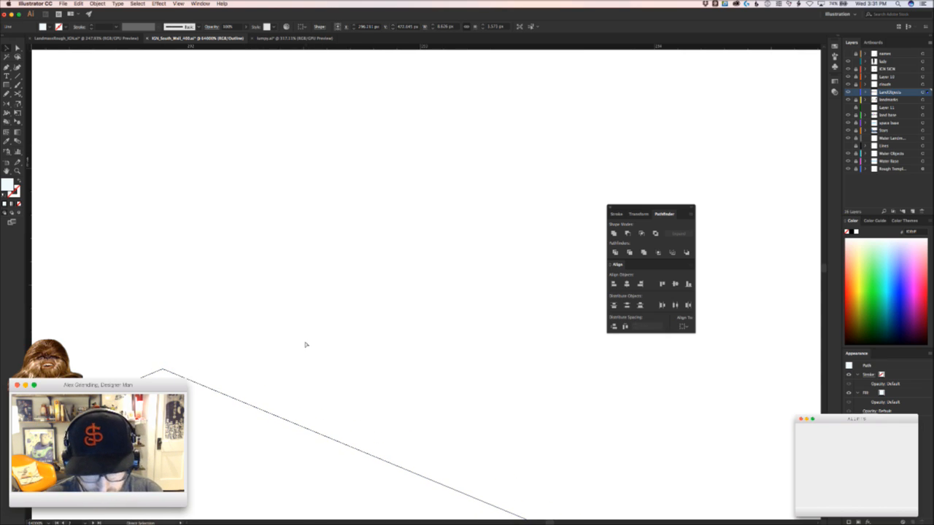
Return to preview view and join the two angled lines into a single filled triangle
{"action": "key", "text": "super+y"}
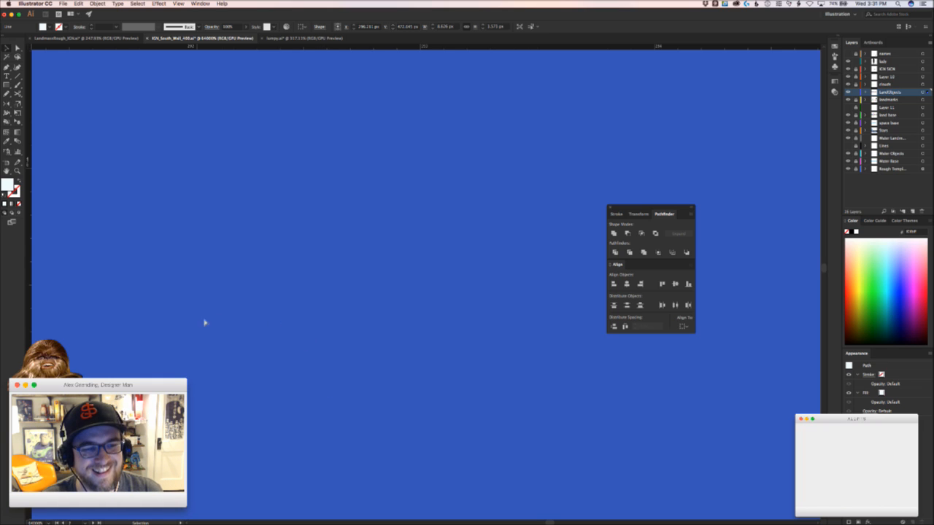
{"action": "key", "text": "a"}
{"action": "key", "text": "super+j"}
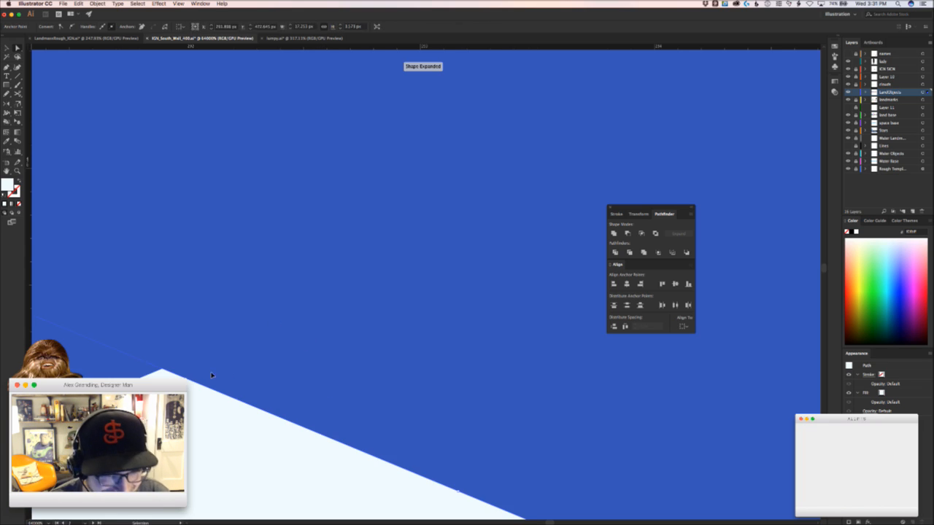
{"action": "left_click_drag", "start_coordinate": [279, 387], "coordinate": [186, 386]}
{"action": "left_click_drag", "start_coordinate": [241, 466], "coordinate": [355, 320]}
{"action": "key", "text": "v"}
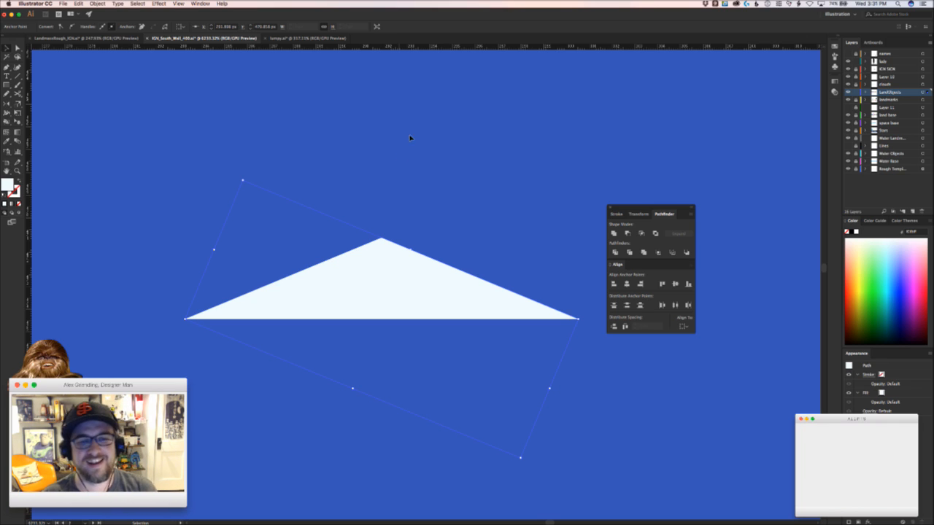
Draw a rectangle as wide as the triangle's base directly beneath it and unite both into one roof shape
{"action": "key", "text": "z"}
{"action": "left_click_drag", "start_coordinate": [283, 371], "coordinate": [206, 381]}
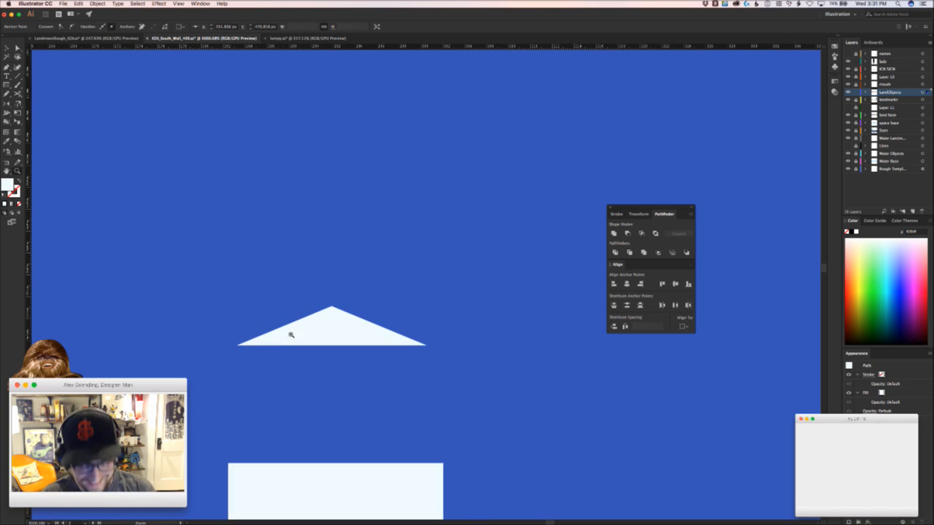
{"action": "key", "text": "m"}
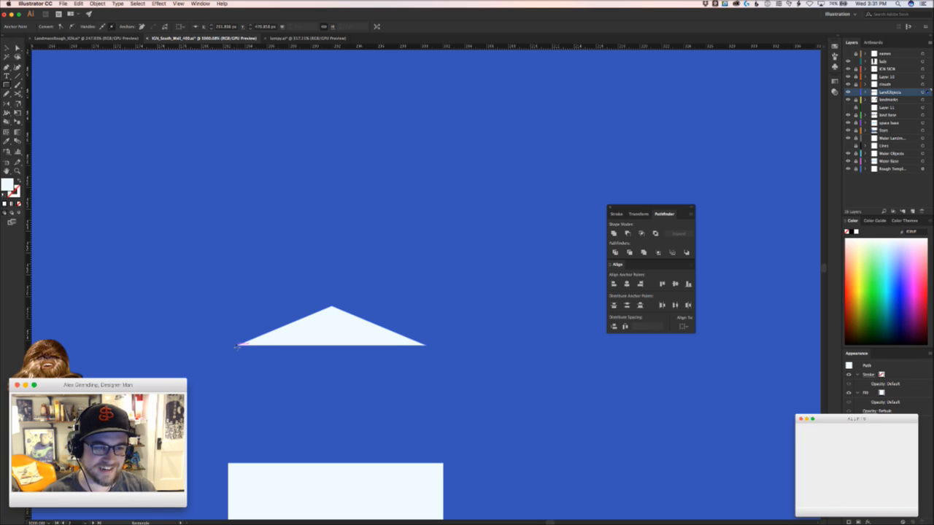
{"action": "mouse_move", "coordinate": [237, 346]}
{"action": "left_mouse_down"}
{"action": "mouse_move", "coordinate": [326, 370]}
{"action": "mouse_move", "coordinate": [303, 372]}
{"action": "mouse_move", "coordinate": [304, 359]}
{"action": "mouse_move", "coordinate": [427, 344]}
{"action": "left_mouse_up"}
{"action": "key", "text": "v"}
{"action": "left_click", "coordinate": [439, 366]}
{"action": "left_click_drag", "start_coordinate": [361, 310], "coordinate": [359, 309]}
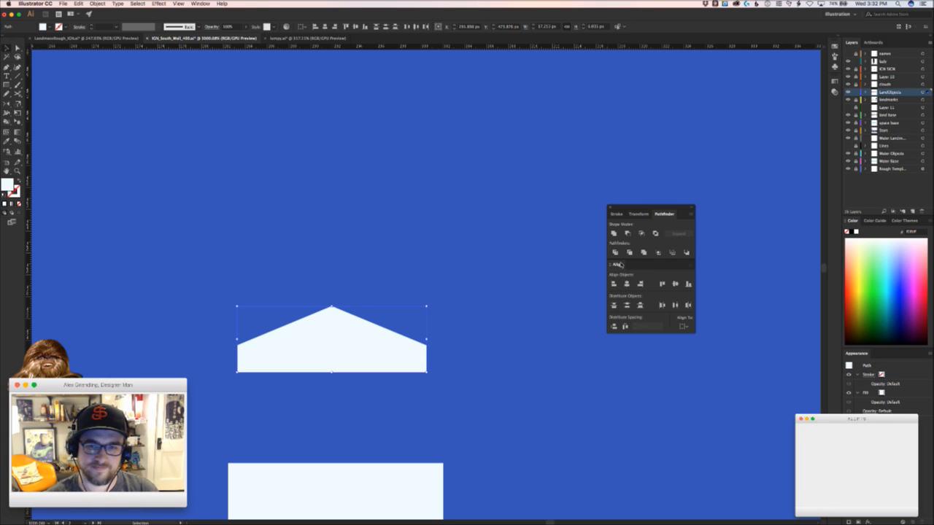
{"action": "left_click", "coordinate": [613, 234]}
Examine the tower and roof against the surrounding map artwork in both outline and preview views
{"action": "left_click", "coordinate": [478, 348]}
{"action": "left_click_drag", "start_coordinate": [490, 373], "coordinate": [371, 337]}
{"action": "key", "text": "super+y"}
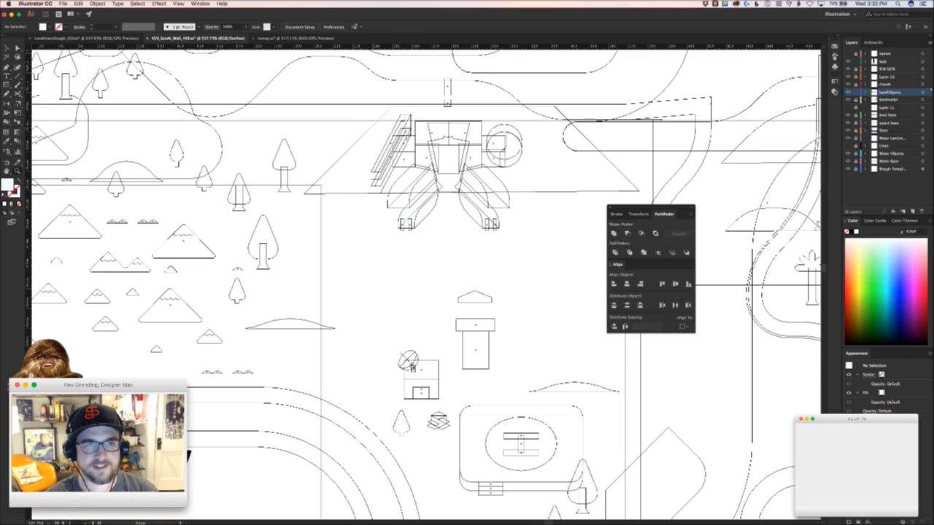
{"action": "left_click_drag", "start_coordinate": [476, 385], "coordinate": [269, 229]}
{"action": "left_click_drag", "start_coordinate": [359, 382], "coordinate": [495, 413]}
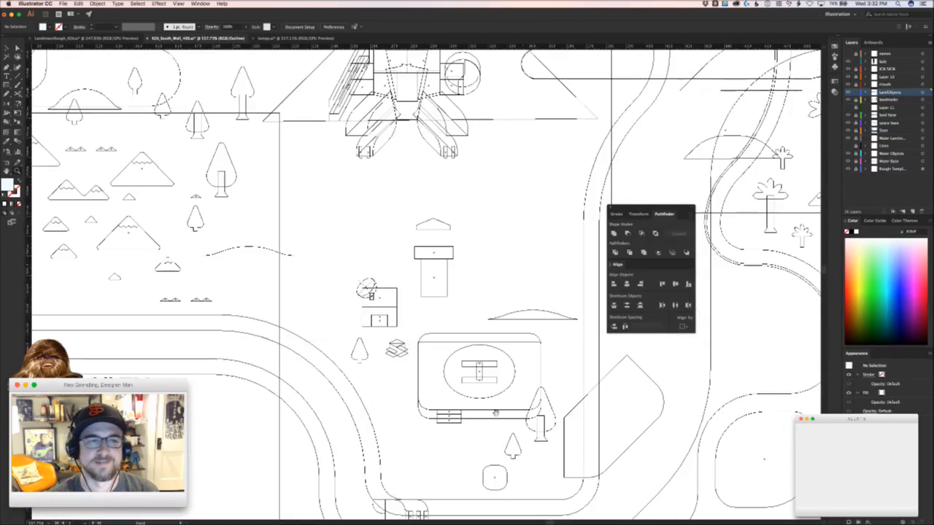
{"action": "left_click_drag", "start_coordinate": [302, 285], "coordinate": [243, 356]}
{"action": "key", "text": "super+y"}
{"action": "key", "text": "super+y"}
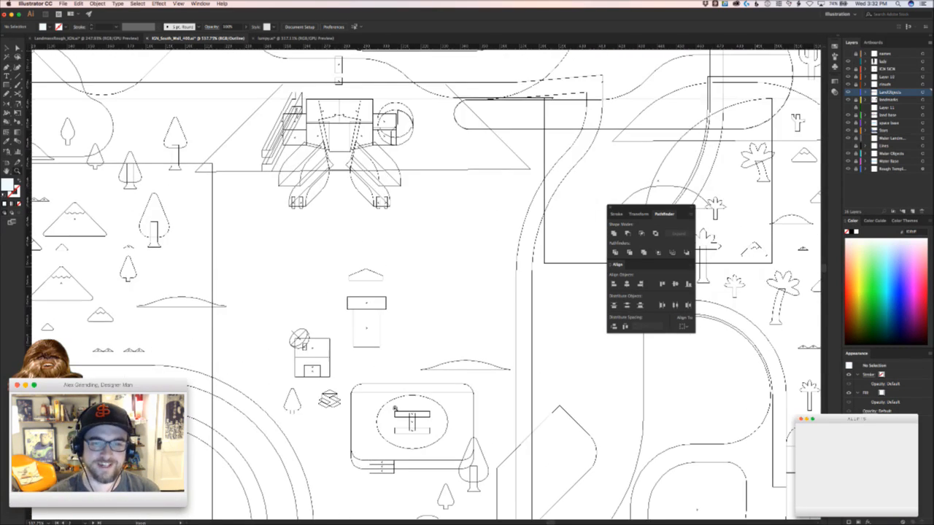
{"action": "key", "text": "super+y"}
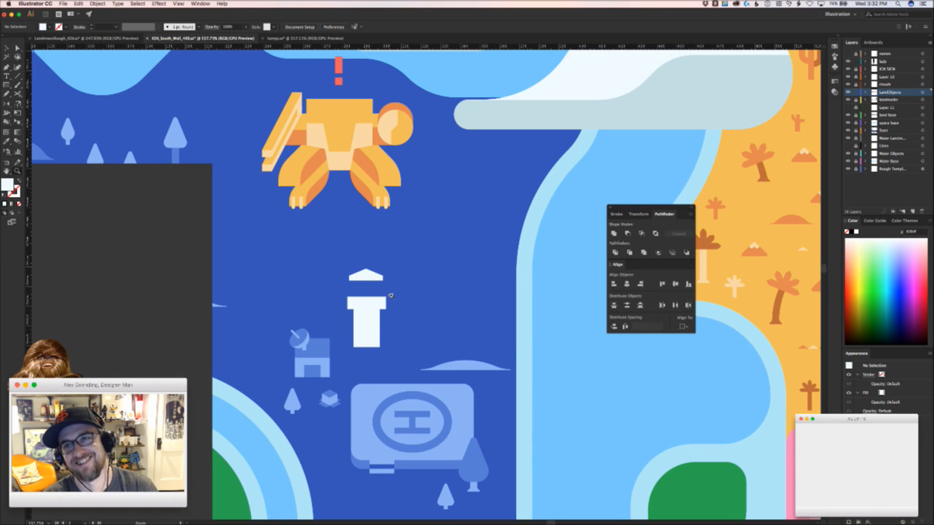
{"action": "scroll", "coordinate": [383, 263], "scroll_direction": "up", "scroll_amount": 3}
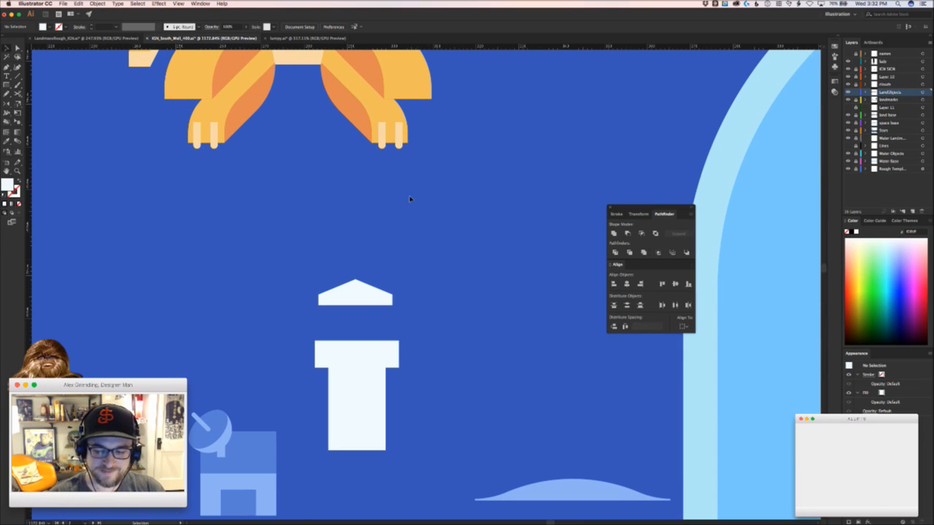
Widen the roof shape on both sides until its edges line up with the tower cap's edges
{"action": "left_click_drag", "start_coordinate": [390, 267], "coordinate": [343, 314]}
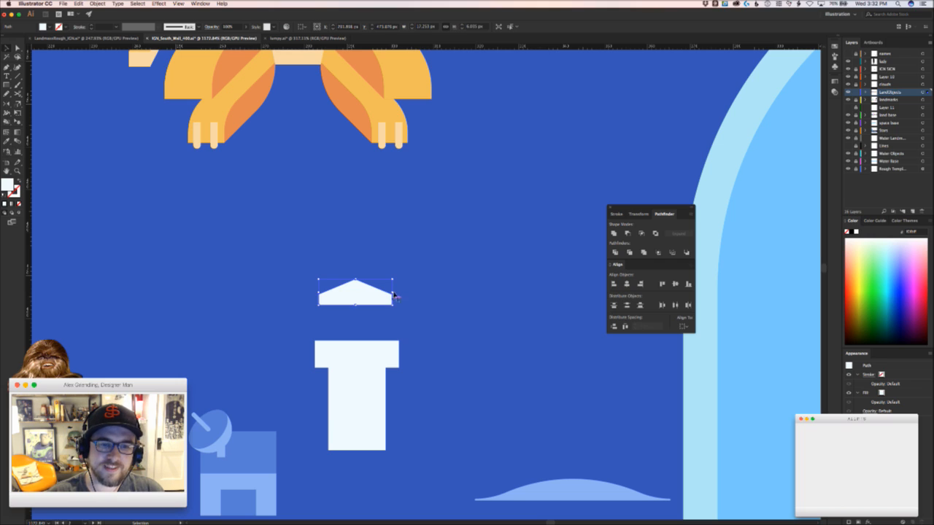
{"action": "left_click_drag", "start_coordinate": [393, 292], "coordinate": [408, 353]}
{"action": "key", "text": "z"}
{"action": "left_click", "coordinate": [299, 315]}
{"action": "key", "text": "v"}
{"action": "key", "text": "cmd+z"}
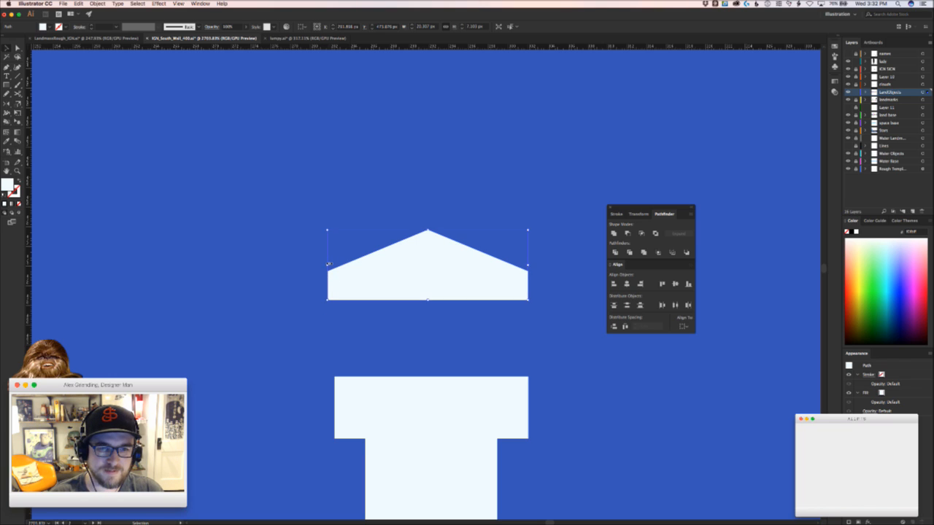
{"action": "left_click_drag", "start_coordinate": [327, 264], "coordinate": [334, 286]}
{"action": "left_click_drag", "start_coordinate": [465, 285], "coordinate": [467, 365]}
{"action": "key", "text": "super+z"}
{"action": "left_click", "coordinate": [550, 359]}
{"action": "left_click_drag", "start_coordinate": [551, 359], "coordinate": [255, 346]}
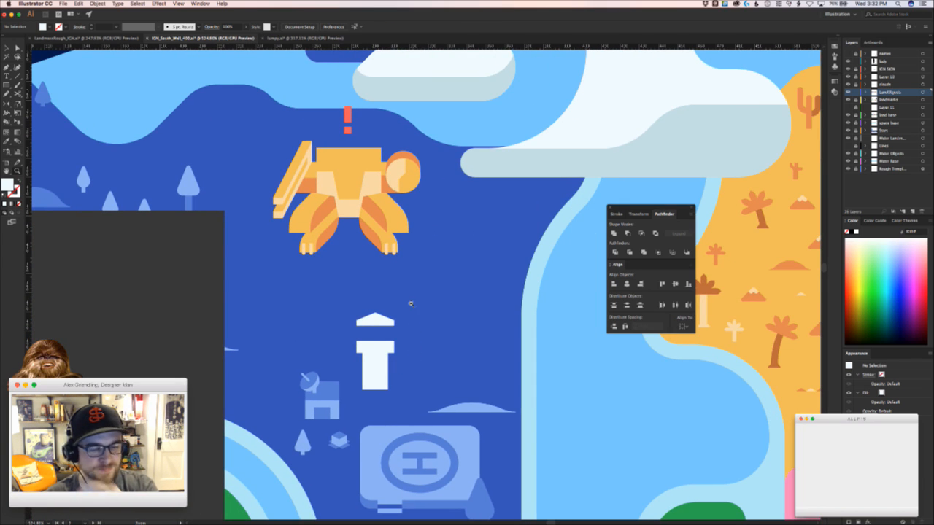
Apply the small dish building's darker blue wall fill to the roof, cap and pillar with the Eyedropper
{"action": "left_click_drag", "start_coordinate": [432, 337], "coordinate": [454, 327]}
{"action": "left_click", "coordinate": [350, 394]}
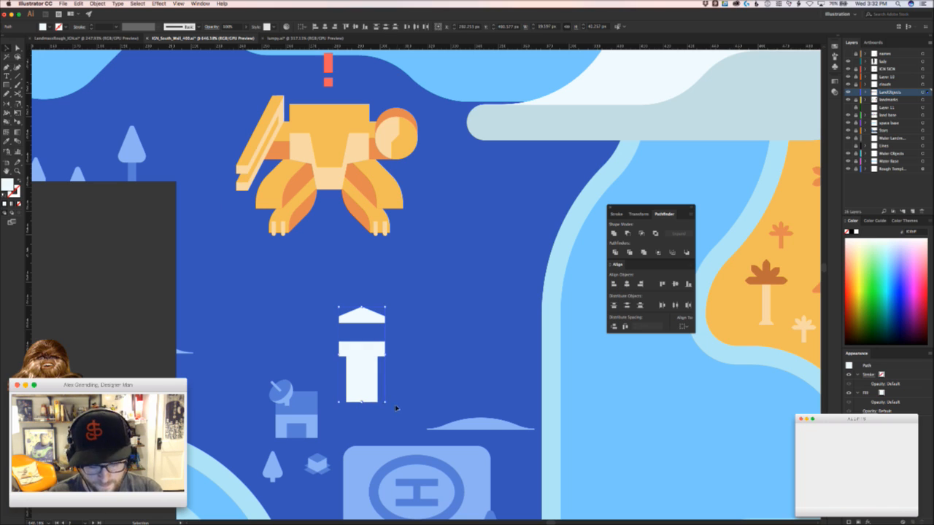
{"action": "key", "text": "i"}
{"action": "left_click", "coordinate": [308, 409]}
{"action": "key", "text": "v"}
{"action": "left_click", "coordinate": [387, 426]}
{"action": "left_click_drag", "start_coordinate": [387, 426], "coordinate": [332, 441]}
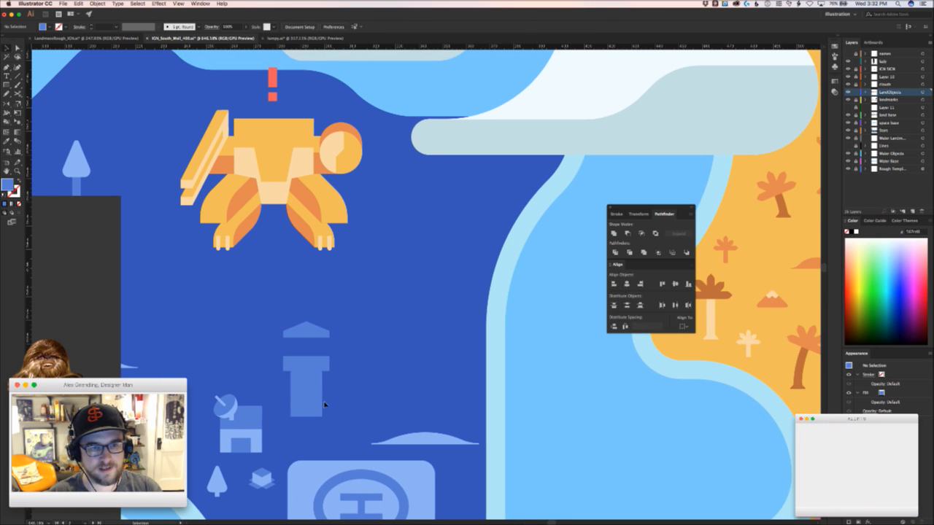
Give the tower's pillar the lighter blue fill of the small crate beside the tree with the Eyedropper
{"action": "left_click", "coordinate": [313, 396]}
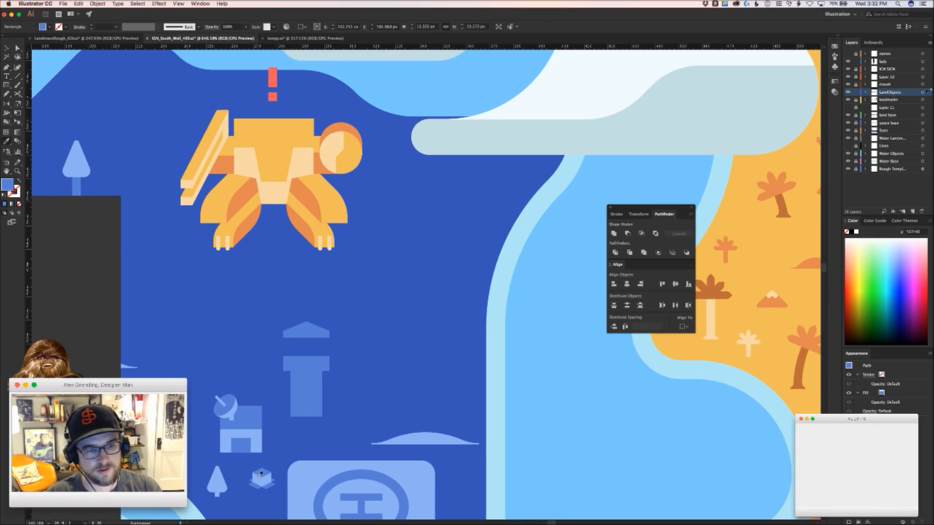
{"action": "left_click", "coordinate": [268, 485]}
{"action": "key", "text": "v"}
{"action": "left_click", "coordinate": [353, 427]}
{"action": "key", "text": "z"}
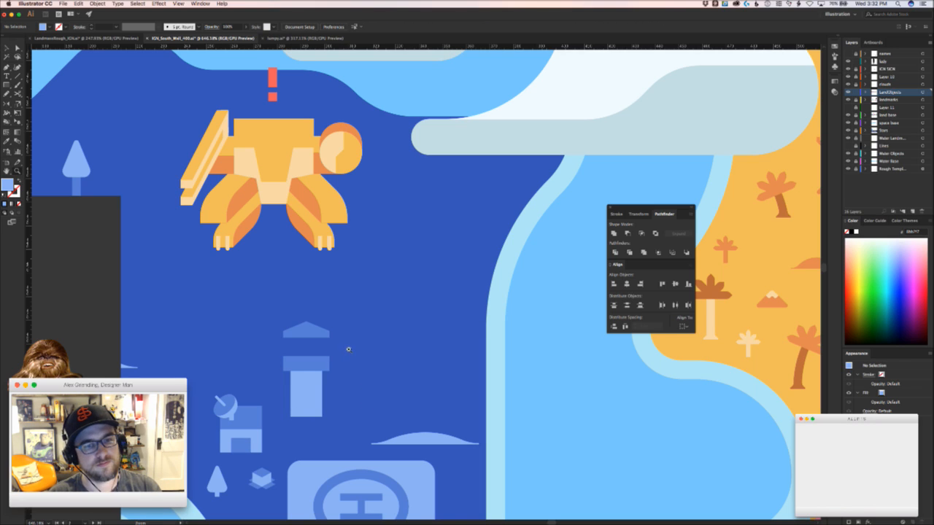
{"action": "key", "text": "v"}
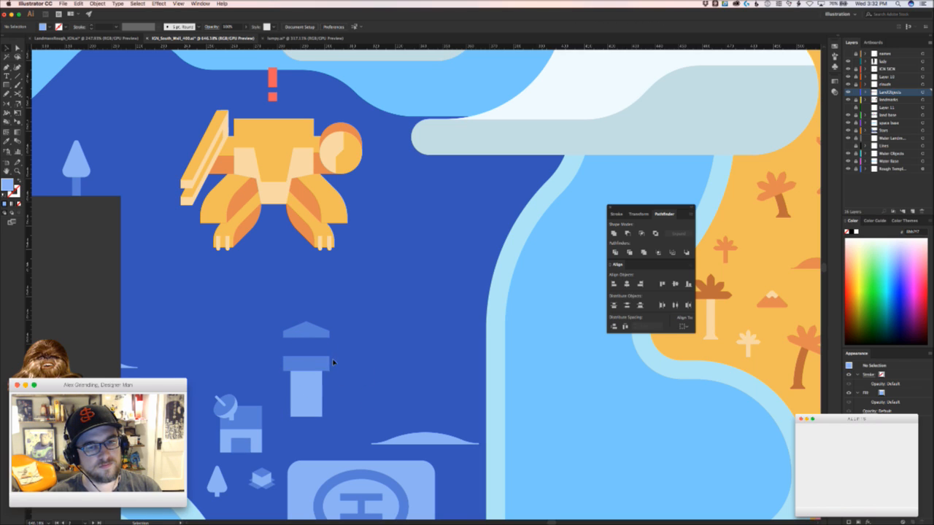
Draw a light blue rectangle that fills the gap between the roof and the tower cap
{"action": "key", "text": "z"}
{"action": "left_click", "coordinate": [306, 336]}
{"action": "key", "text": "m"}
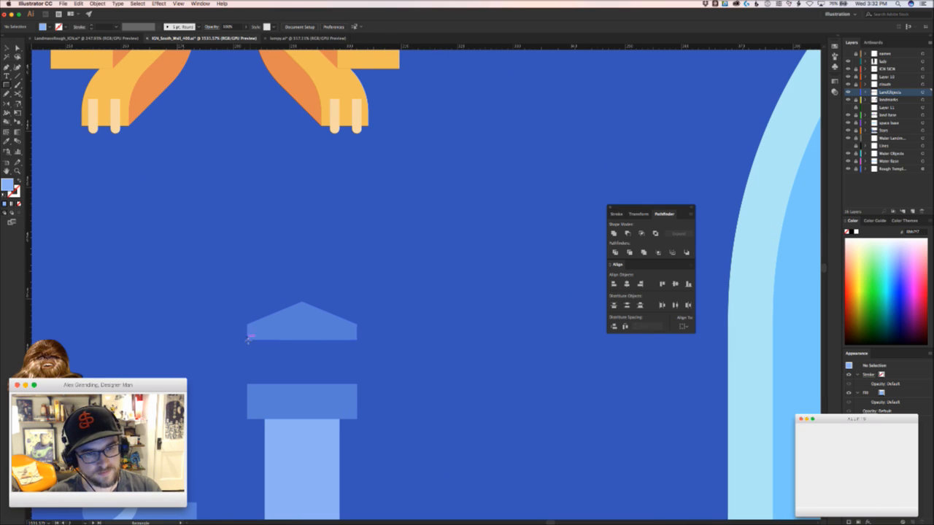
{"action": "left_click_drag", "start_coordinate": [247, 339], "coordinate": [271, 407]}
{"action": "key", "text": "z"}
{"action": "key", "text": "shift+super+a"}
Select the whole tower and scale it down proportionally to about 14 px wide, keeping its lower-left corner in place
{"action": "mouse_move", "coordinate": [406, 430]}
{"action": "left_mouse_down"}
{"action": "mouse_move", "coordinate": [248, 431]}
{"action": "mouse_move", "coordinate": [408, 425]}
{"action": "left_mouse_up"}
{"action": "key", "text": "v"}
{"action": "left_click_drag", "start_coordinate": [361, 275], "coordinate": [269, 433]}
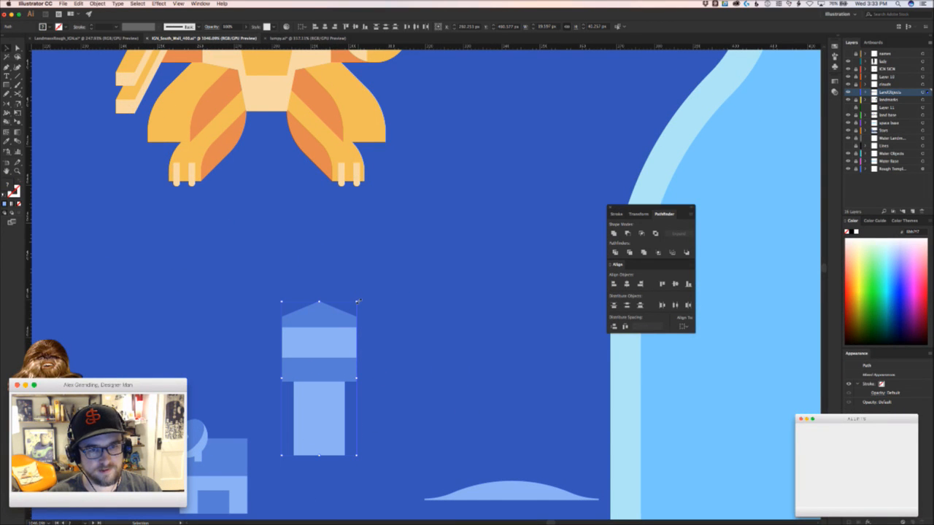
{"action": "left_click_drag", "start_coordinate": [356, 300], "coordinate": [335, 346]}
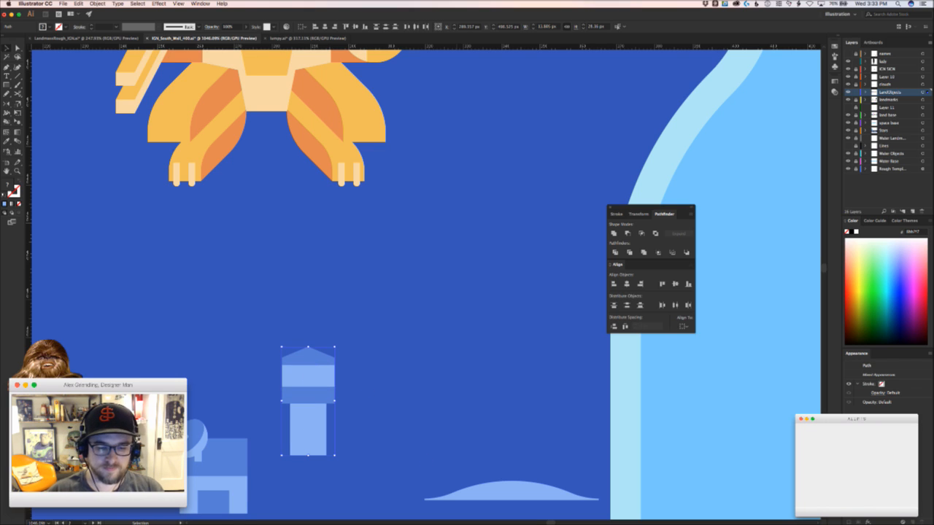
Switch to Chrome and examine the Shadow Moses Island image results as reference for the tower and its surrounding buildings
{"action": "key", "text": "super+Tab"}
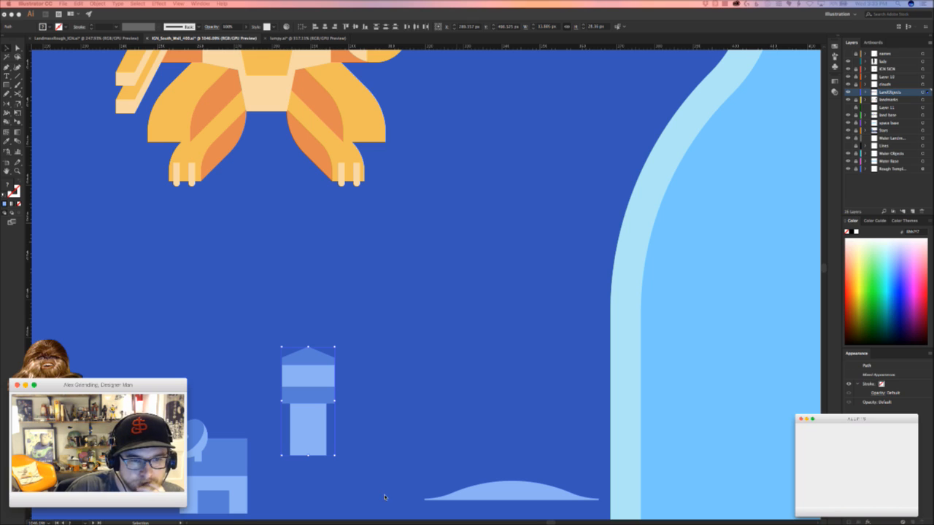
{"action": "left_click", "coordinate": [357, 400]}
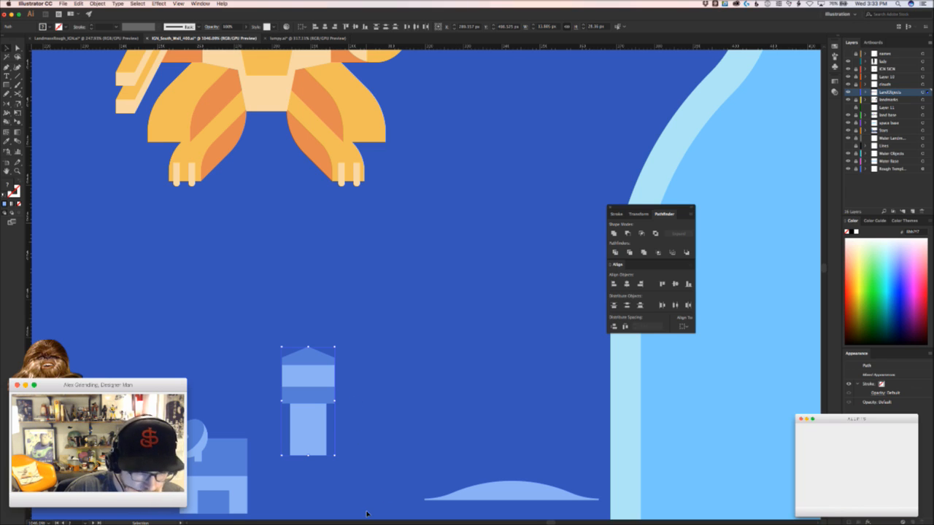
{"action": "key", "text": "super+Tab"}
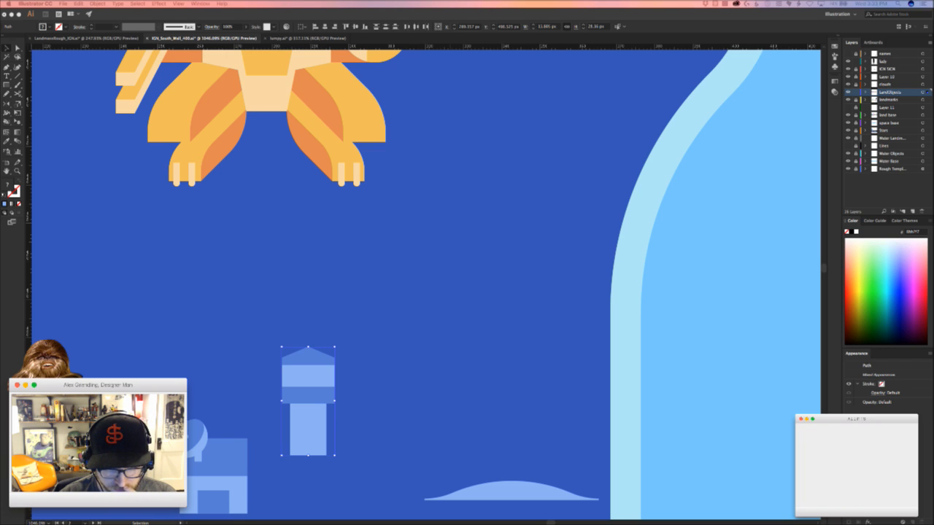
{"action": "key", "text": "super+Tab"}
{"action": "left_click_drag", "start_coordinate": [590, 387], "coordinate": [677, 474]}
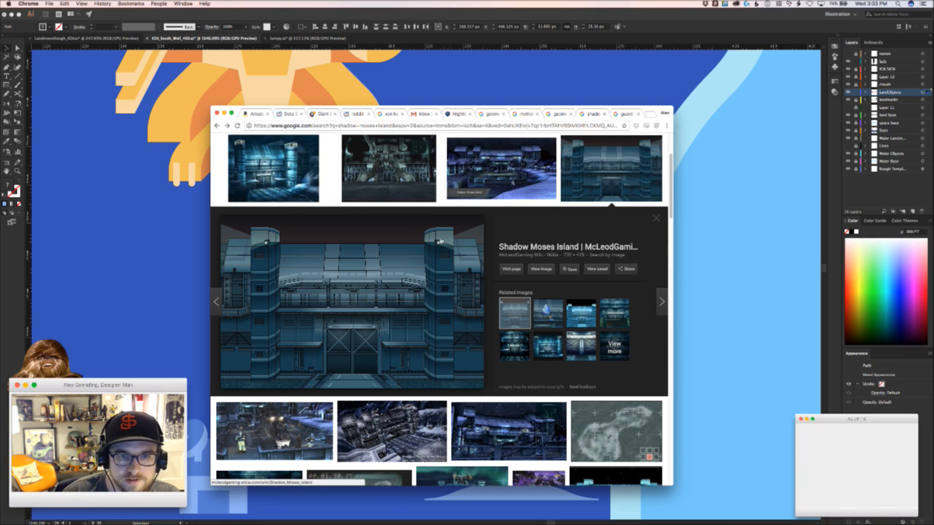
{"action": "scroll", "coordinate": [442, 254], "scroll_direction": "up", "scroll_amount": 2}
{"action": "left_click", "coordinate": [388, 233]}
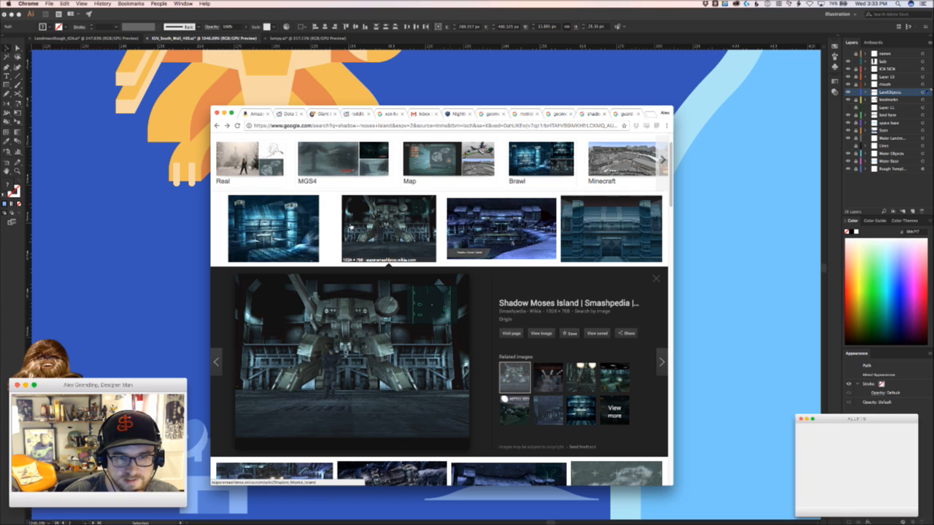
{"action": "left_click", "coordinate": [288, 231]}
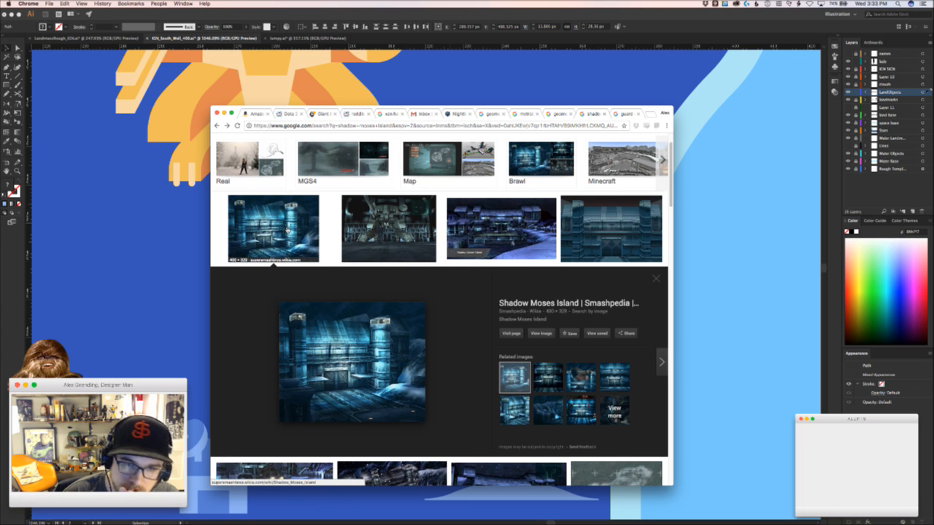
{"action": "scroll", "coordinate": [407, 273], "scroll_direction": "down", "scroll_amount": 5}
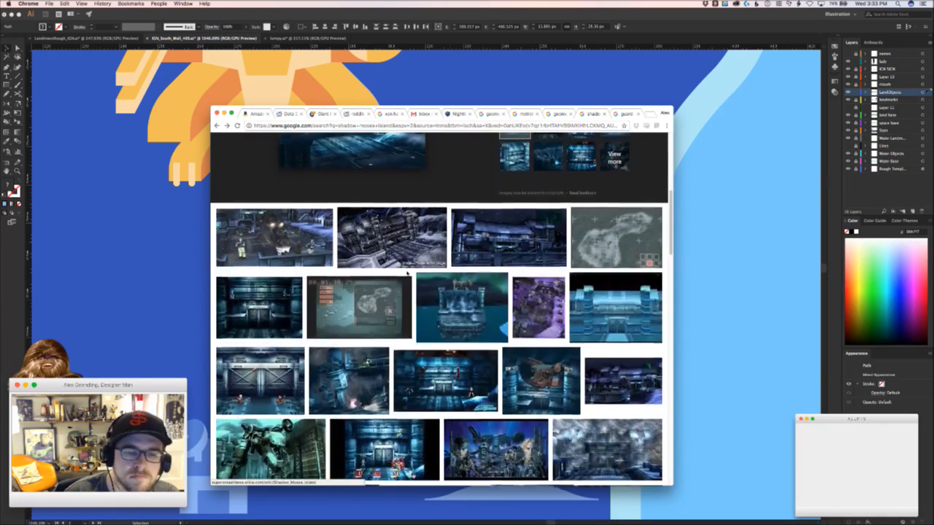
{"action": "scroll", "coordinate": [407, 272], "scroll_direction": "down", "scroll_amount": 4}
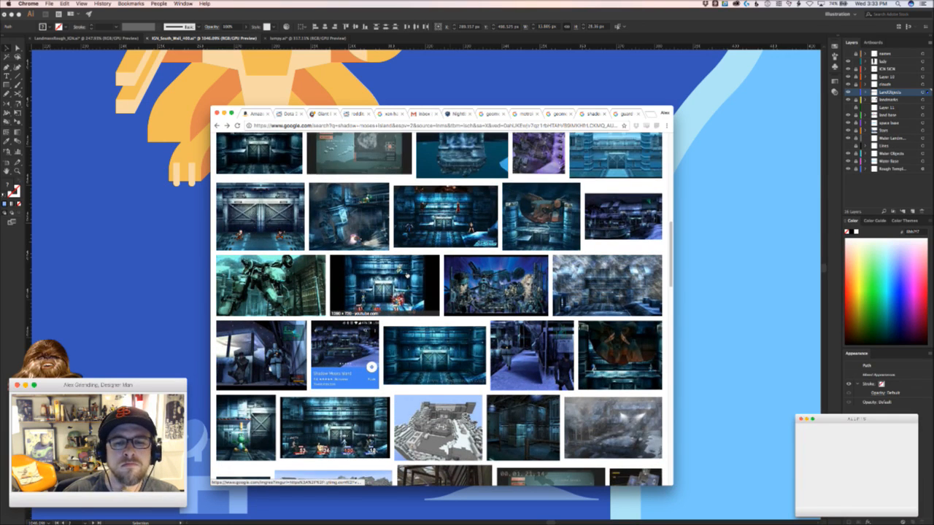
{"action": "scroll", "coordinate": [334, 197], "scroll_direction": "up", "scroll_amount": 10}
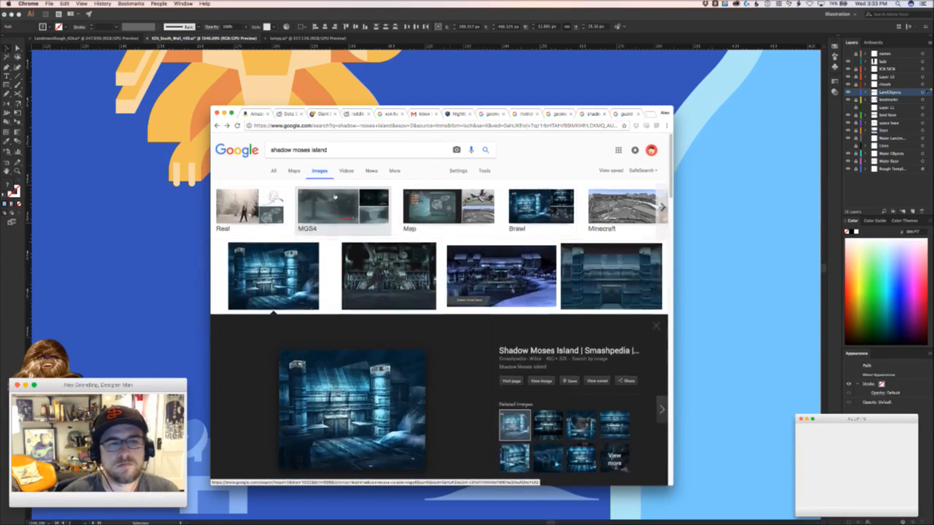
Change the image search to "shadow moses compound"
{"action": "left_click_drag", "start_coordinate": [312, 149], "coordinate": [331, 149]}
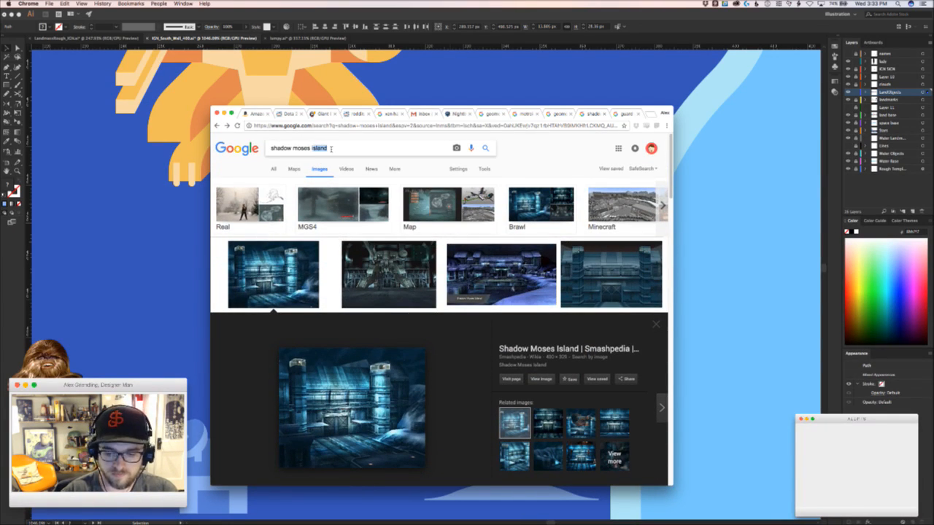
{"action": "key", "text": "BackSpace"}
{"action": "type", "text": "compo"}
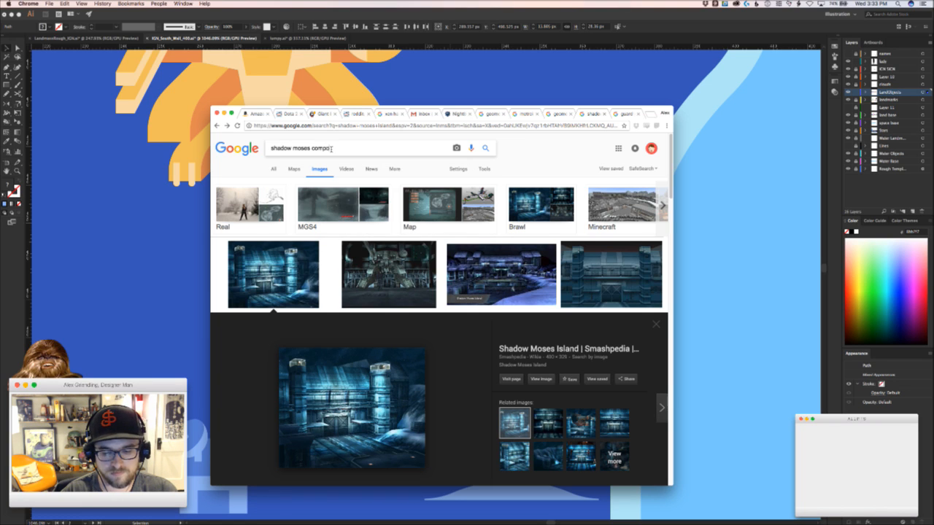
{"action": "type", "text": "n"}
{"action": "type", "text": "und"}
{"action": "key", "text": "Return"}
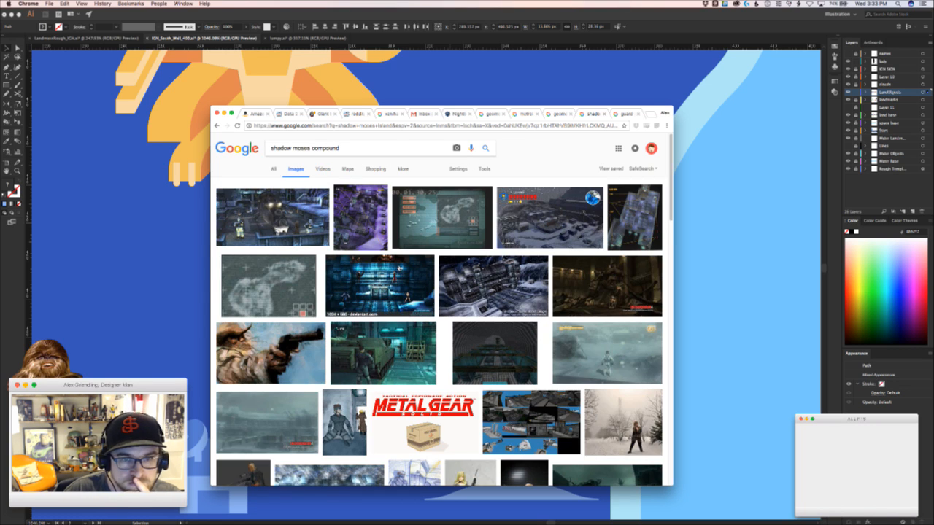
Examine the compound image results as building reference, including the purple heliport map, the hangar scene, the Lego recreation and the tank hangar
{"action": "left_click", "coordinate": [372, 213]}
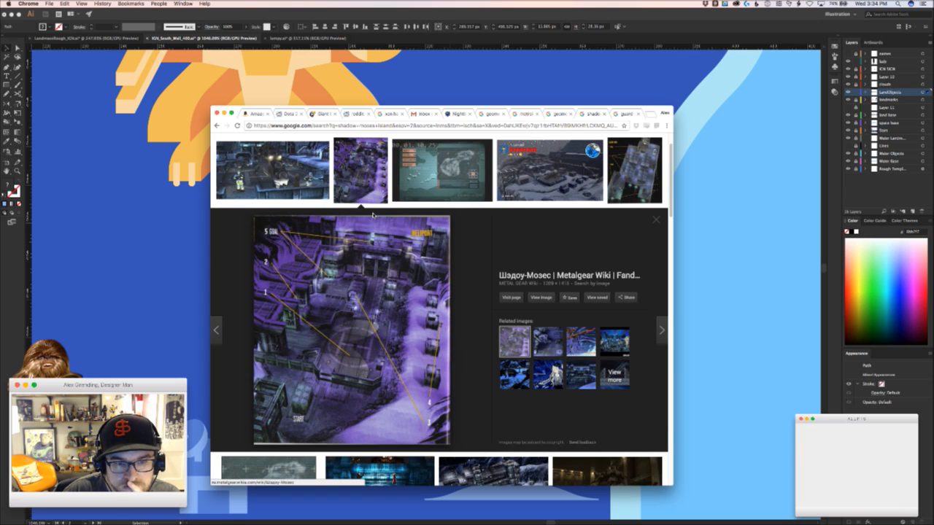
{"action": "left_click", "coordinate": [302, 193]}
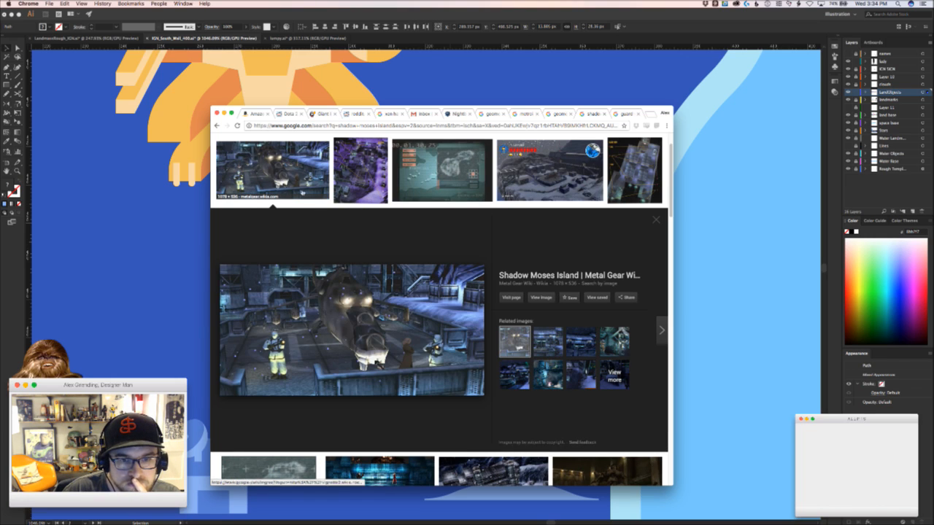
{"action": "left_click", "coordinate": [532, 176]}
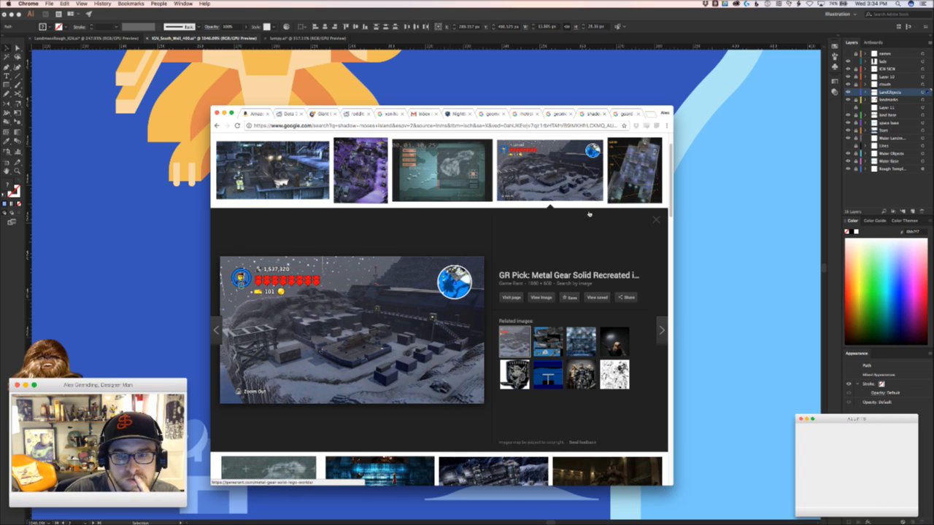
{"action": "scroll", "coordinate": [574, 234], "scroll_direction": "down", "scroll_amount": 3}
{"action": "scroll", "coordinate": [573, 234], "scroll_direction": "down", "scroll_amount": 5}
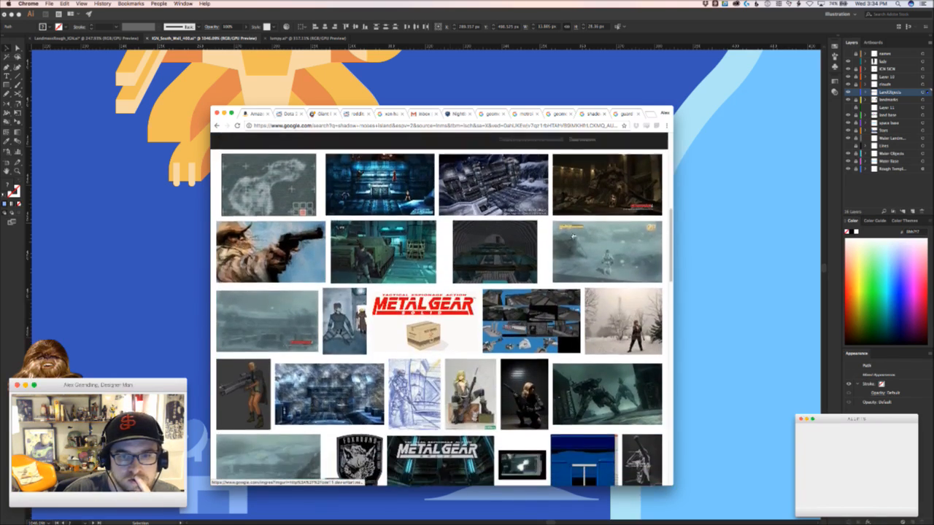
{"action": "scroll", "coordinate": [594, 270], "scroll_direction": "down", "scroll_amount": 5}
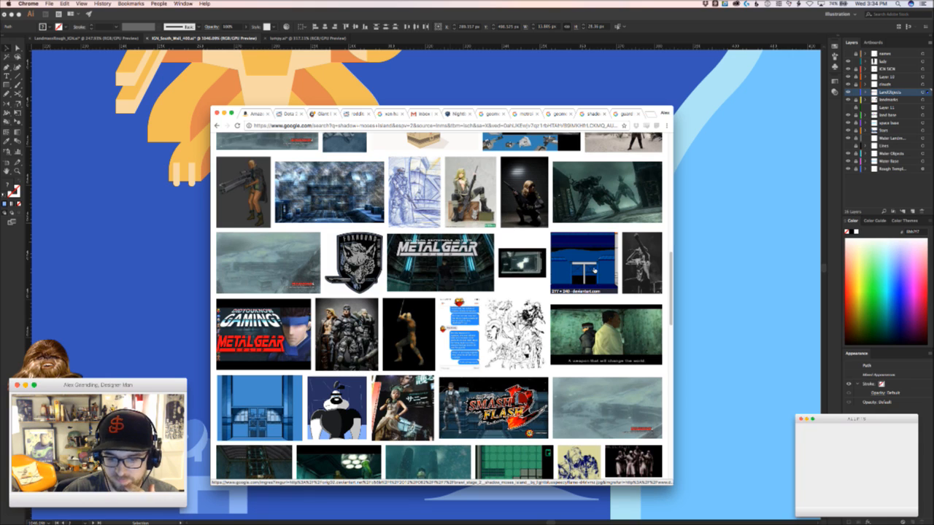
{"action": "scroll", "coordinate": [595, 270], "scroll_direction": "down", "scroll_amount": 5}
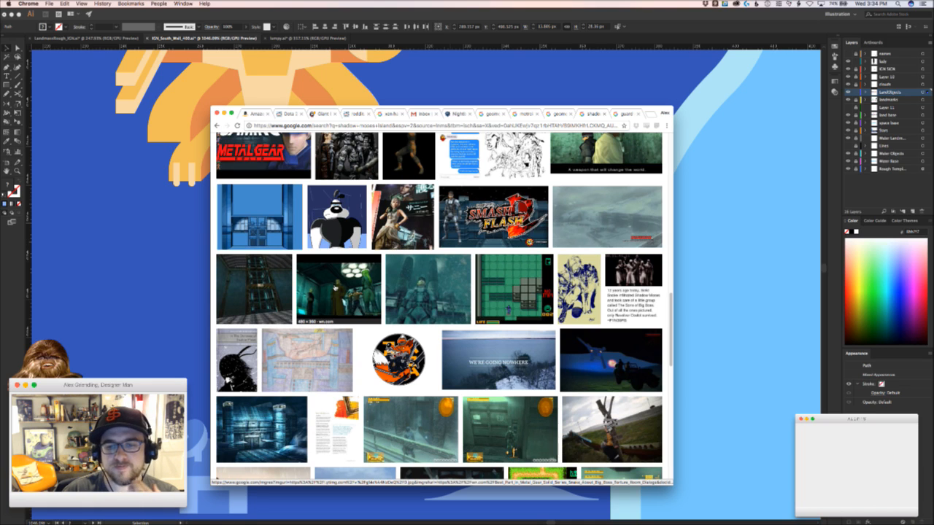
{"action": "scroll", "coordinate": [439, 305], "scroll_direction": "down", "scroll_amount": 3}
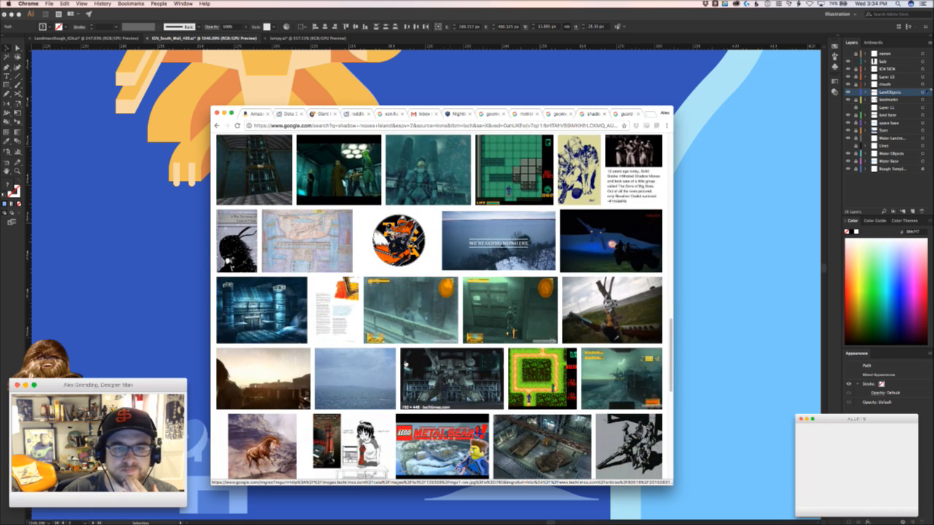
{"action": "scroll", "coordinate": [405, 362], "scroll_direction": "down", "scroll_amount": 3}
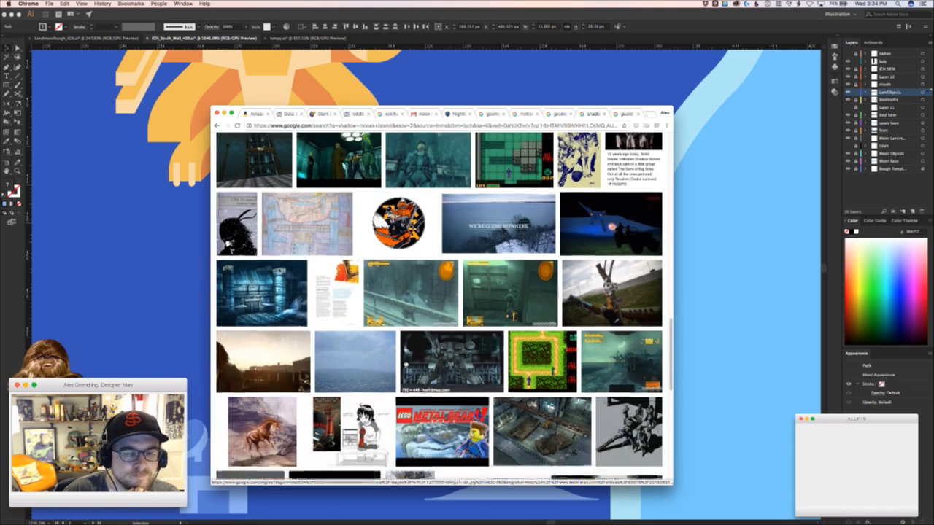
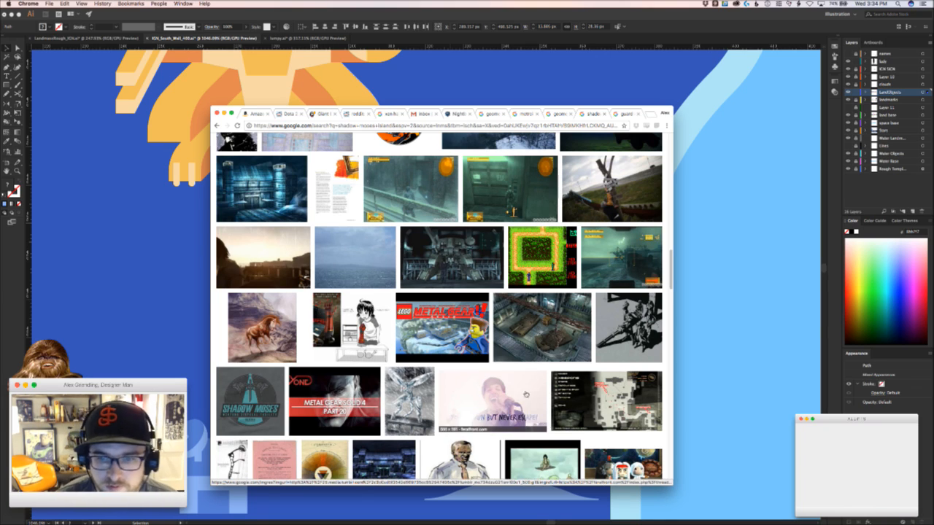
{"action": "left_click", "coordinate": [565, 350]}
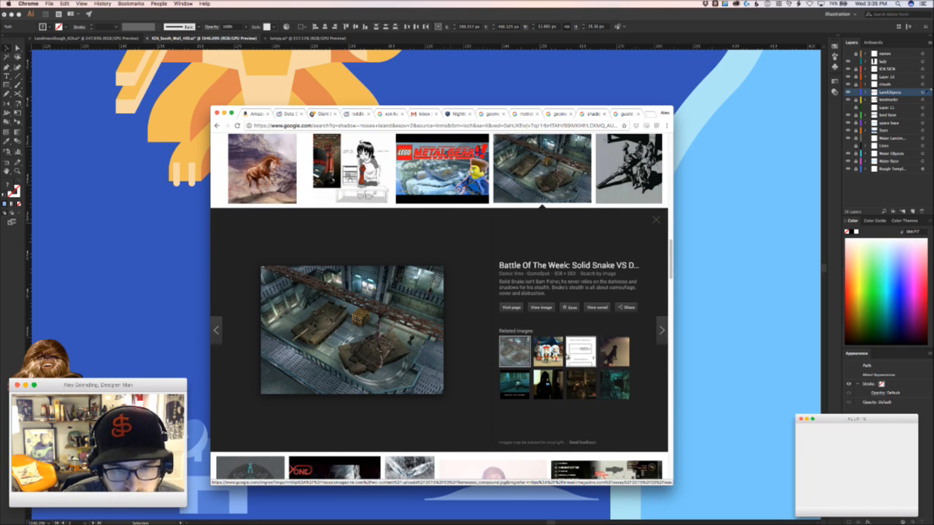
Switch back to Illustrator and draw an upright ellipse about 1.25 by 2 px on the left face of the small crate beside the tree
{"action": "key", "text": "super+Tab"}
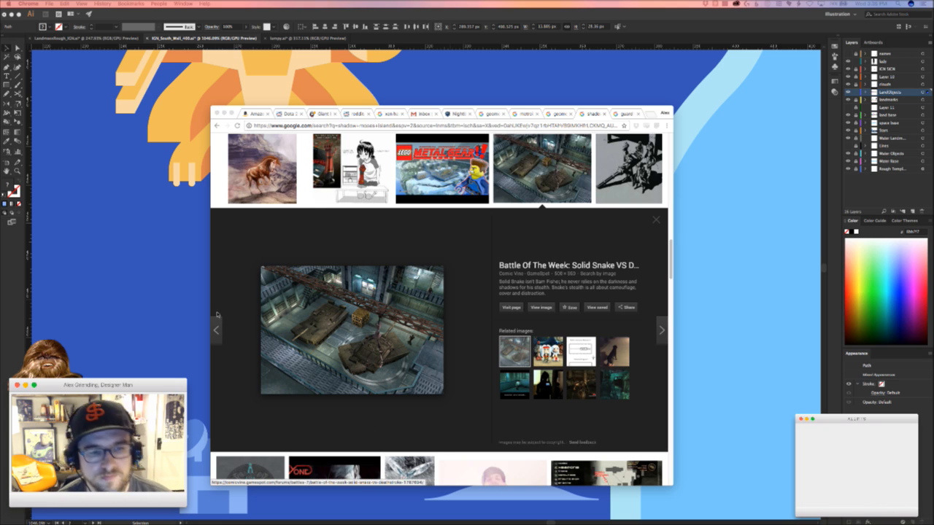
{"action": "left_click", "coordinate": [182, 337]}
{"action": "left_click_drag", "start_coordinate": [355, 474], "coordinate": [422, 167]}
{"action": "left_click_drag", "start_coordinate": [290, 308], "coordinate": [390, 245]}
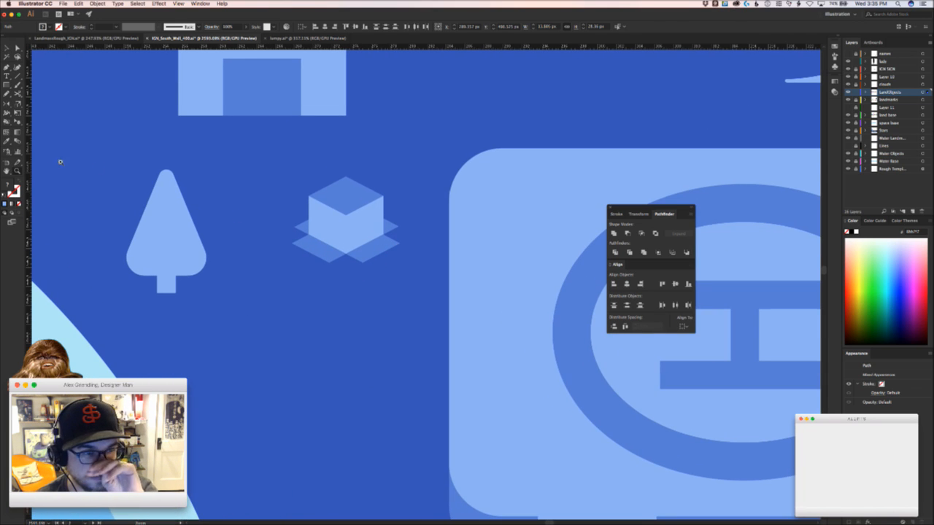
{"action": "left_click", "coordinate": [8, 85]}
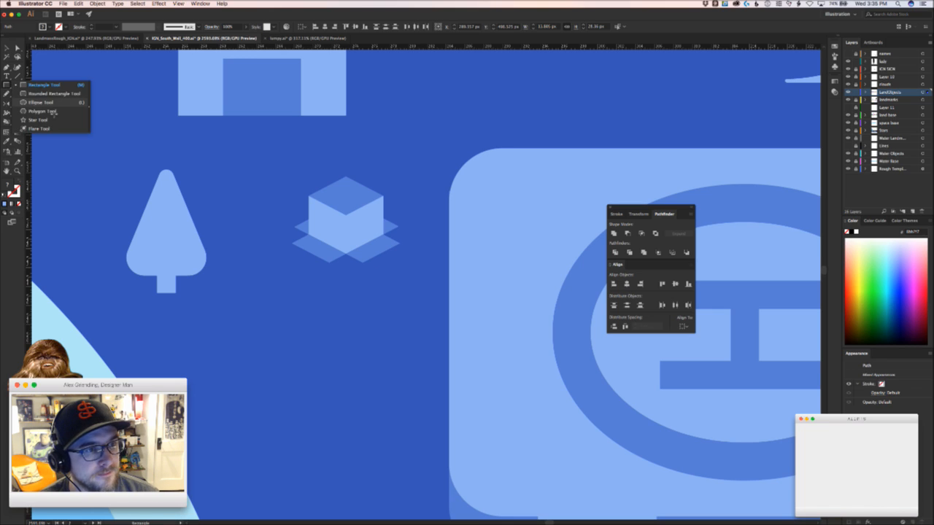
{"action": "left_click", "coordinate": [40, 102]}
{"action": "left_click_drag", "start_coordinate": [323, 216], "coordinate": [390, 194]}
Give the ellipse the darker blue fill of the crate's top face with the Eyedropper
{"action": "key", "text": "v"}
{"action": "key", "text": "Delete"}
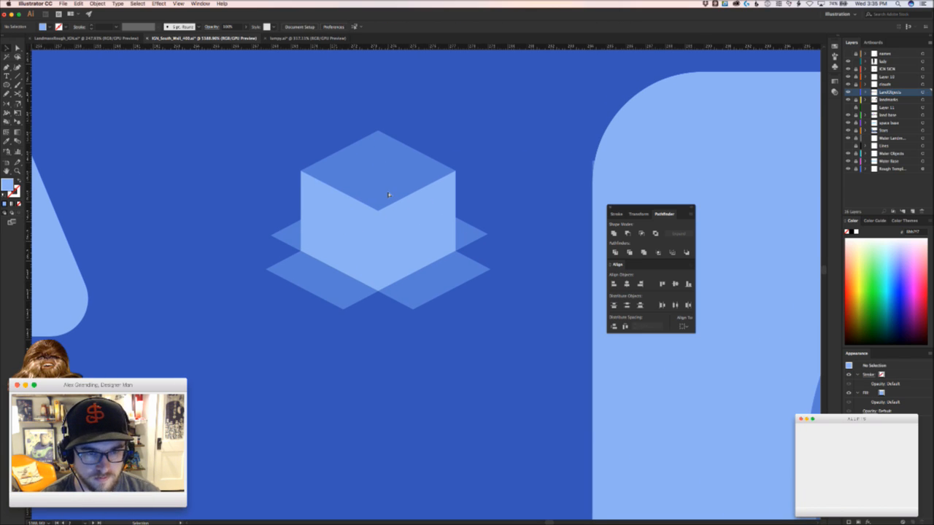
{"action": "key", "text": "super+z"}
{"action": "key", "text": "i"}
{"action": "left_click", "coordinate": [380, 174]}
{"action": "key", "text": "v"}
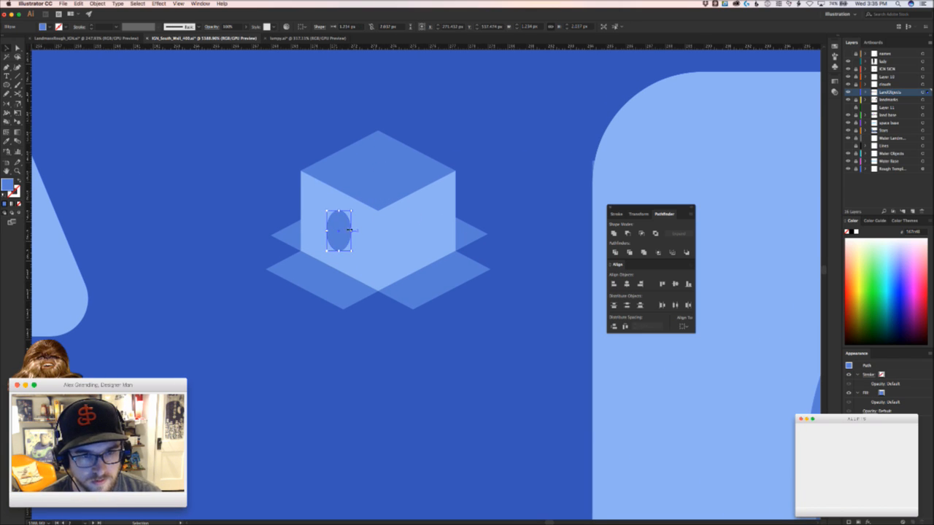
Widen the ellipse on the crate to about 1.57 px and rotate it slightly counterclockwise
{"action": "mouse_move", "coordinate": [352, 232]}
{"action": "left_mouse_down"}
{"action": "mouse_move", "coordinate": [385, 239]}
{"action": "mouse_move", "coordinate": [360, 240]}
{"action": "left_mouse_up"}
{"action": "scroll", "coordinate": [334, 234], "scroll_direction": "up", "scroll_amount": 3}
{"action": "left_click", "coordinate": [299, 357]}
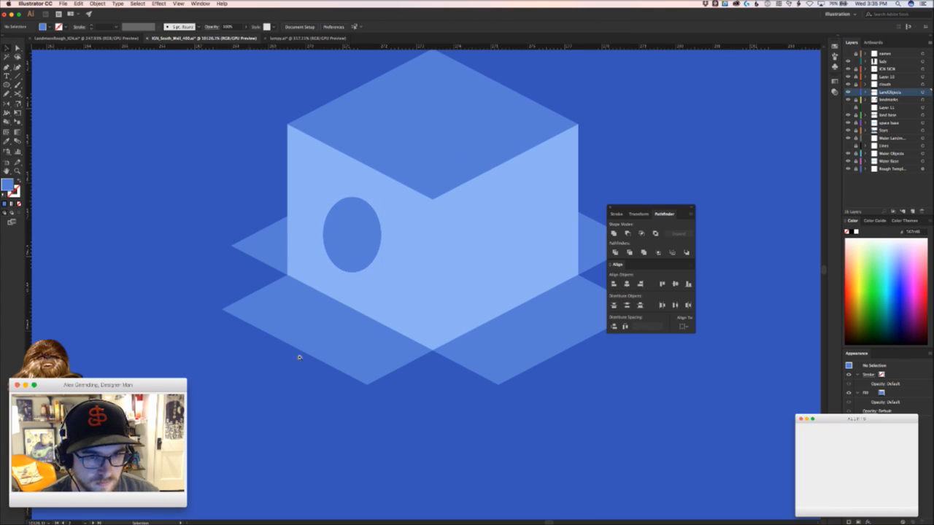
{"action": "left_click_drag", "start_coordinate": [417, 323], "coordinate": [394, 324]}
{"action": "left_click", "coordinate": [371, 260]}
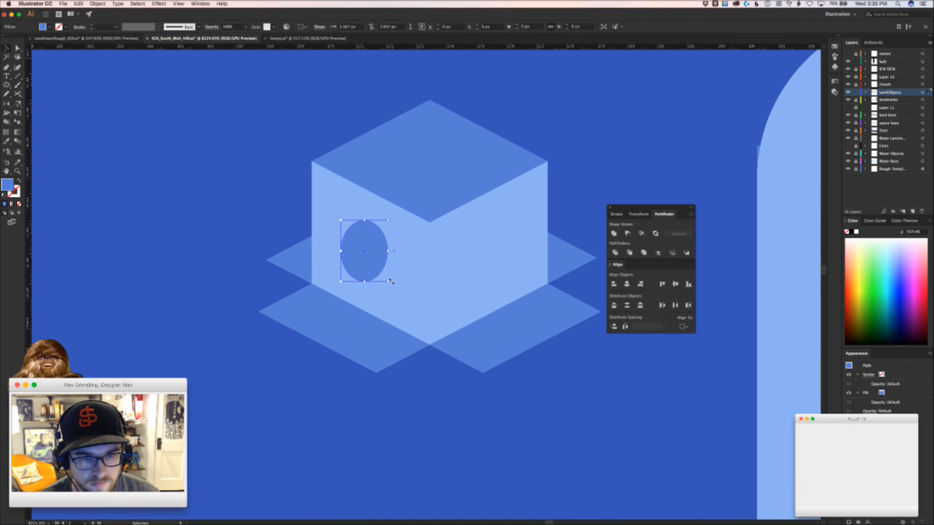
{"action": "left_click_drag", "start_coordinate": [391, 283], "coordinate": [394, 279]}
{"action": "left_click", "coordinate": [274, 387]}
Scale the crate's ellipse down proportionally about its centre to about 1.3 px wide
{"action": "left_click_drag", "start_coordinate": [330, 386], "coordinate": [220, 392]}
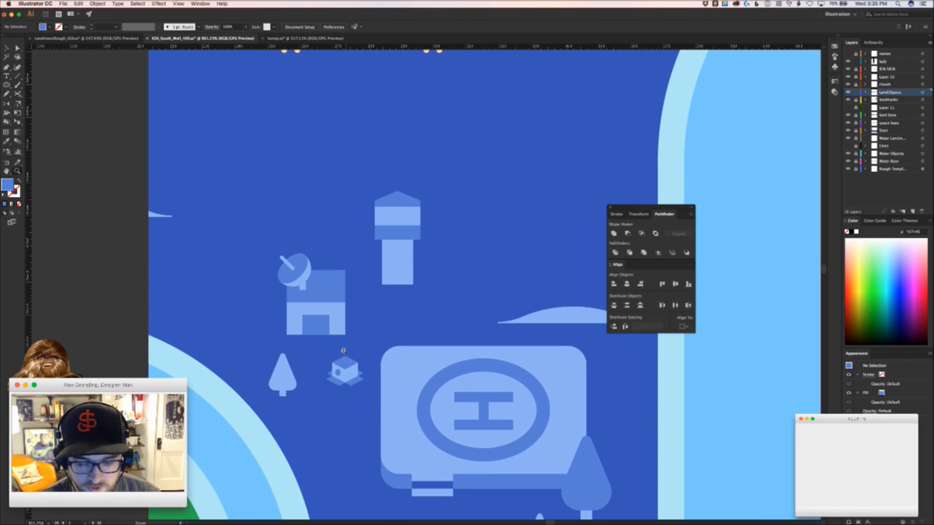
{"action": "left_click_drag", "start_coordinate": [344, 350], "coordinate": [518, 304]}
{"action": "left_click_drag", "start_coordinate": [283, 419], "coordinate": [289, 189]}
{"action": "left_click_drag", "start_coordinate": [265, 313], "coordinate": [361, 276]}
{"action": "left_click", "coordinate": [388, 262]}
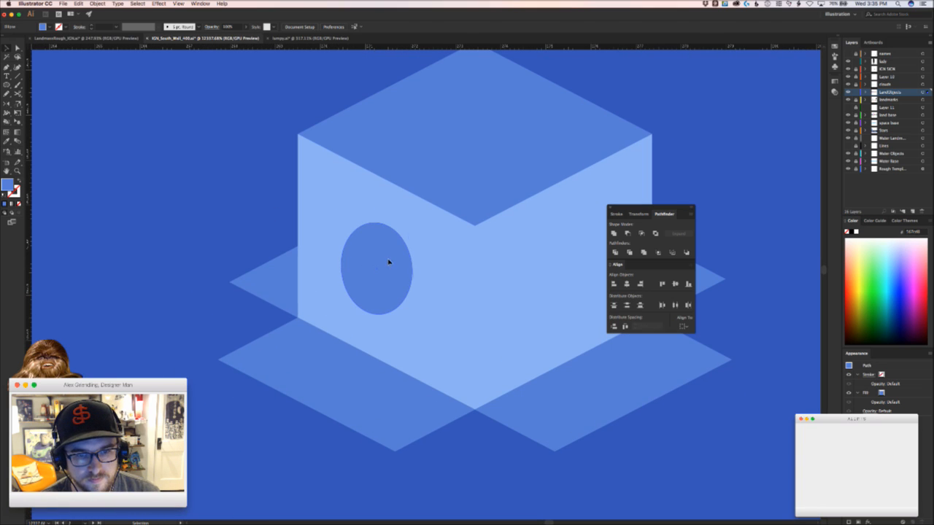
{"action": "left_click", "coordinate": [389, 262]}
{"action": "left_click_drag", "start_coordinate": [406, 219], "coordinate": [402, 227]}
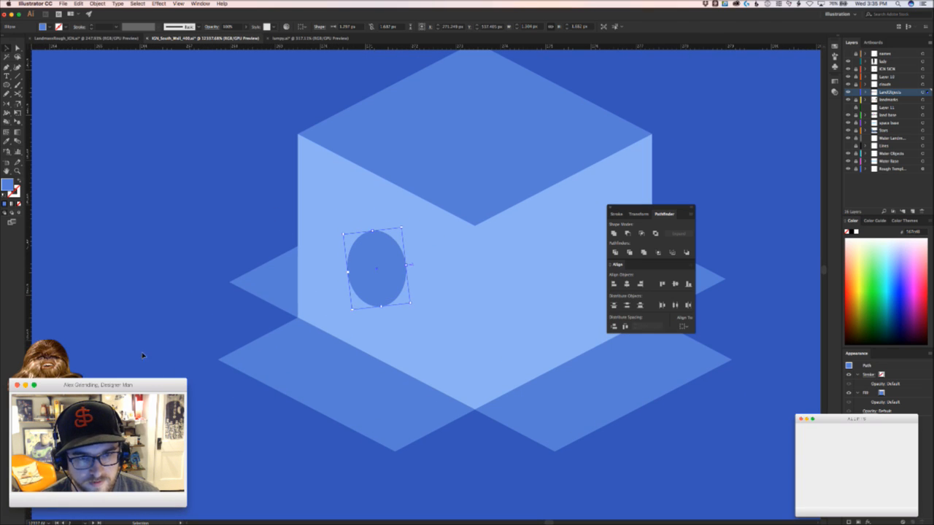
{"action": "left_click", "coordinate": [142, 356]}
Move the building with the satellite dish slightly up and to the left, away from the tower
{"action": "left_click_drag", "start_coordinate": [547, 270], "coordinate": [302, 327]}
{"action": "left_click_drag", "start_coordinate": [495, 339], "coordinate": [385, 350]}
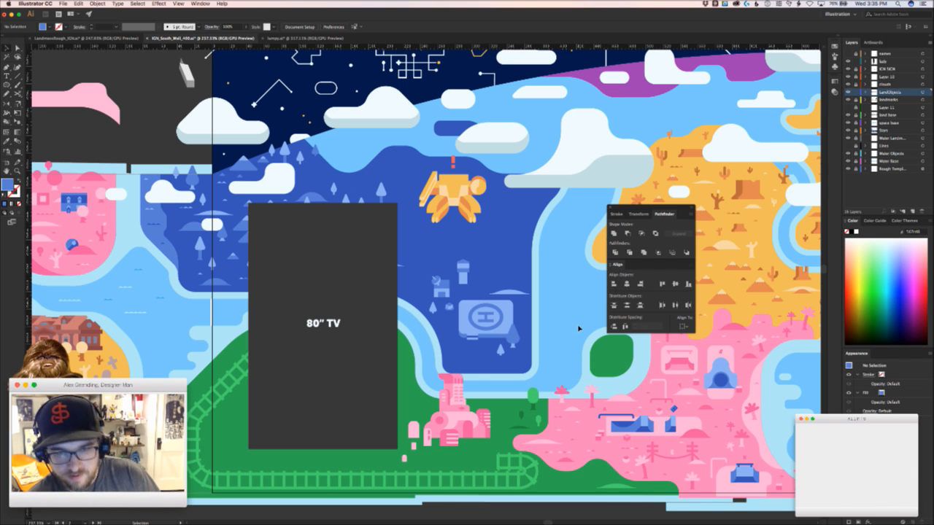
{"action": "key", "text": "z"}
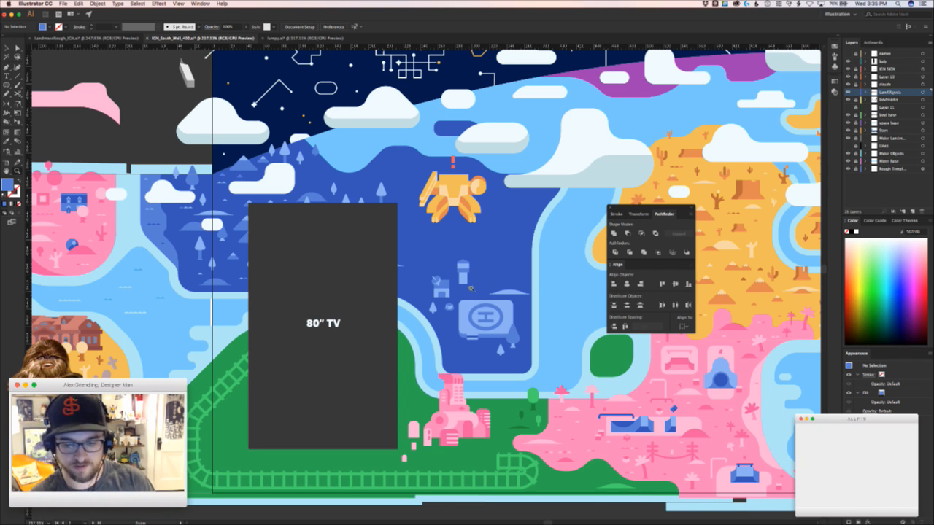
{"action": "left_click_drag", "start_coordinate": [441, 260], "coordinate": [500, 253]}
{"action": "key", "text": "v"}
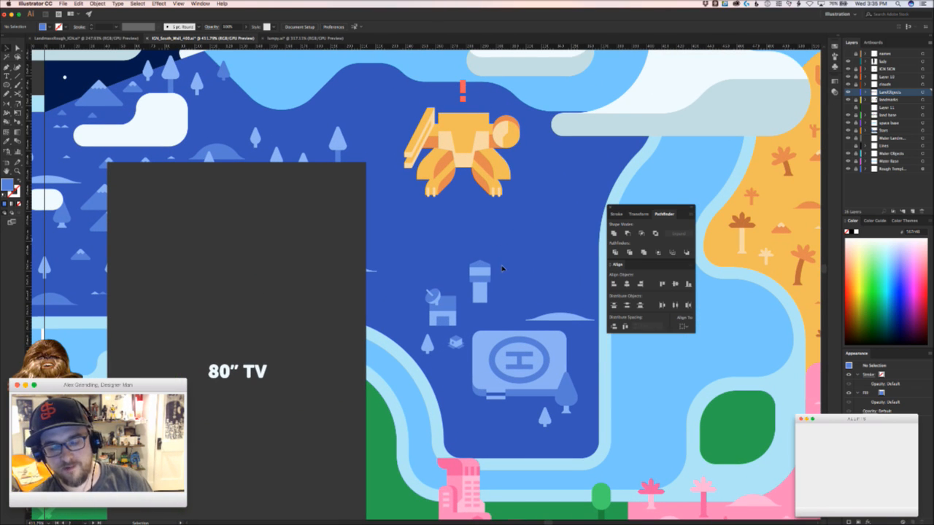
{"action": "left_click", "coordinate": [449, 320]}
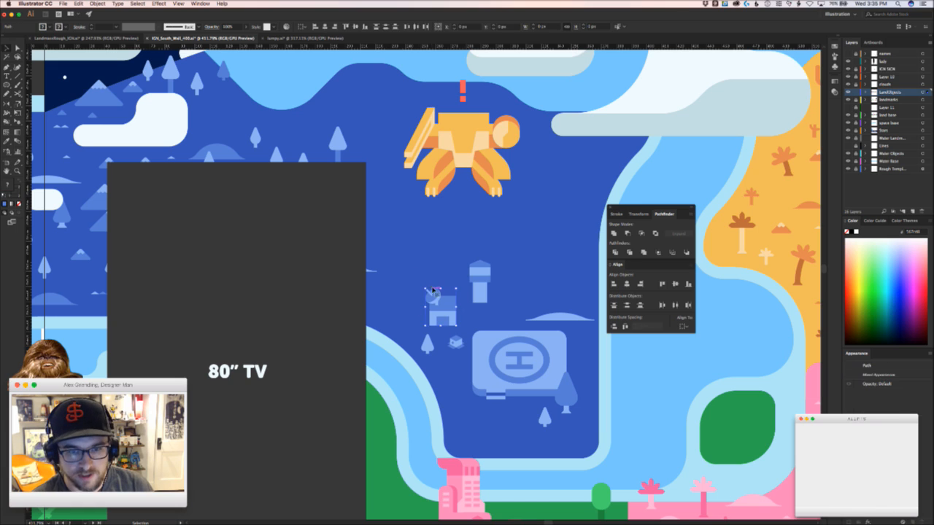
{"action": "left_click_drag", "start_coordinate": [449, 320], "coordinate": [440, 315]}
{"action": "left_click", "coordinate": [470, 335]}
{"action": "left_click", "coordinate": [478, 338]}
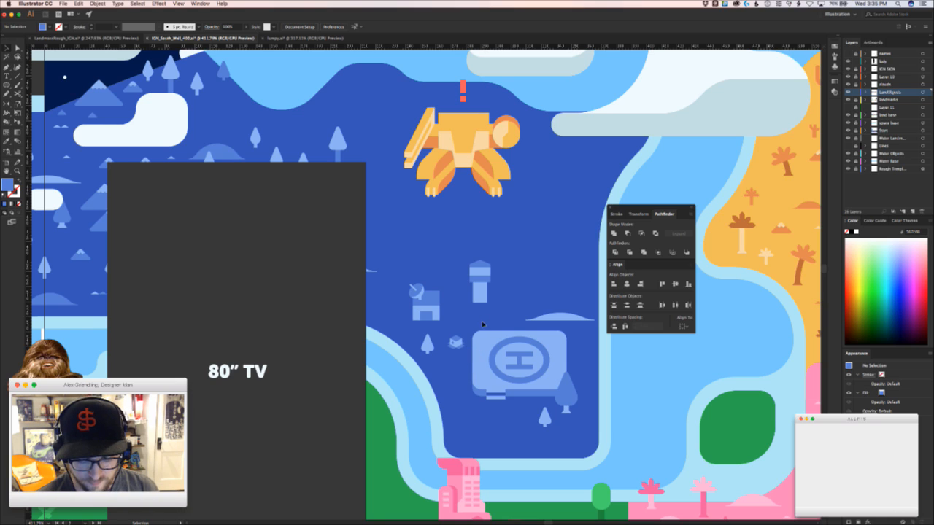
Look over the rest of the map, from the green castle area across the desert and back to the blue land
{"action": "left_click_drag", "start_coordinate": [484, 280], "coordinate": [451, 374]}
{"action": "left_click_drag", "start_coordinate": [571, 298], "coordinate": [357, 231]}
{"action": "left_click_drag", "start_coordinate": [576, 363], "coordinate": [247, 297]}
{"action": "left_click_drag", "start_coordinate": [588, 384], "coordinate": [181, 334]}
{"action": "left_click_drag", "start_coordinate": [467, 329], "coordinate": [488, 317]}
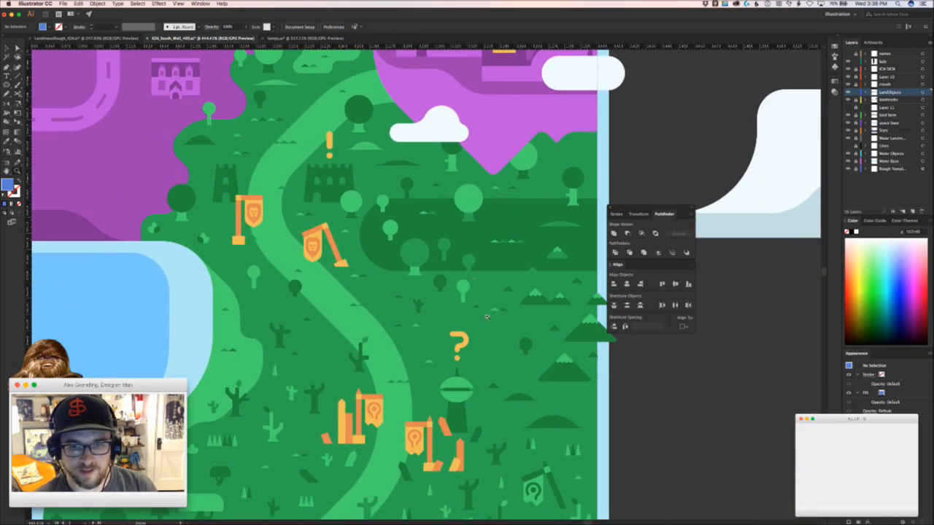
{"action": "scroll", "coordinate": [468, 303], "scroll_direction": "up", "scroll_amount": 5}
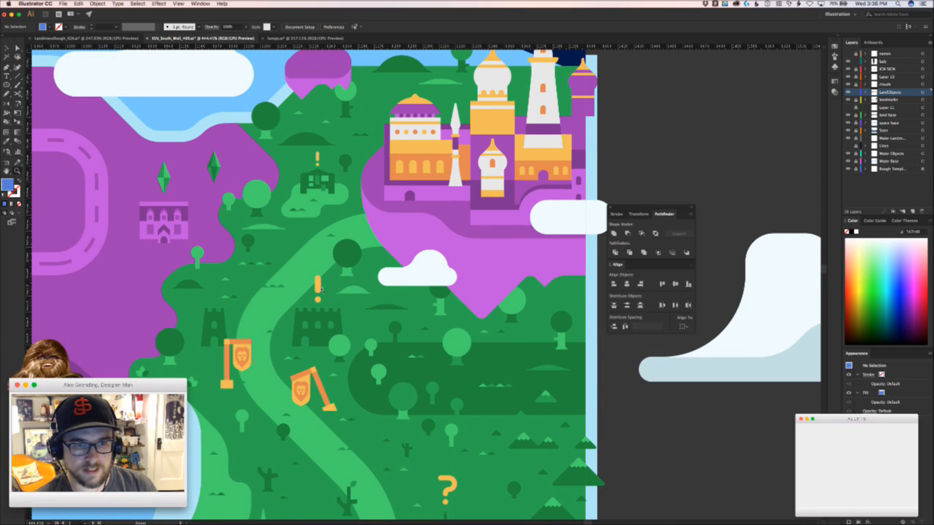
{"action": "key", "text": "v"}
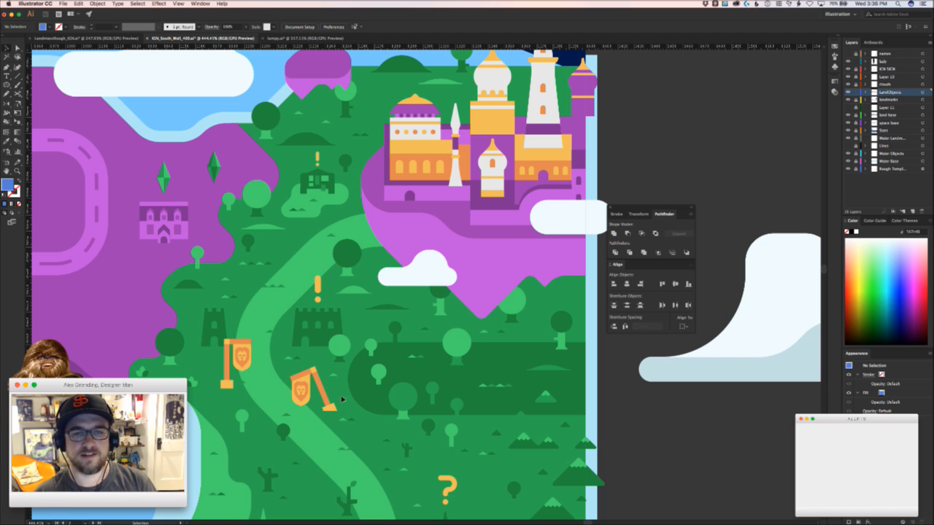
{"action": "scroll", "coordinate": [347, 400], "scroll_direction": "up", "scroll_amount": 2}
{"action": "scroll", "coordinate": [437, 394], "scroll_direction": "left", "scroll_amount": 10}
{"action": "scroll", "coordinate": [437, 394], "scroll_direction": "left", "scroll_amount": 10}
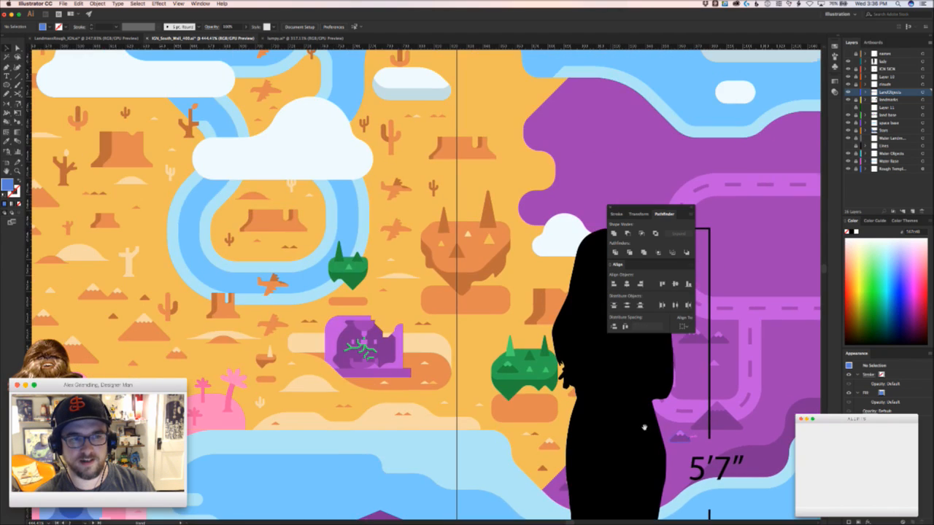
{"action": "scroll", "coordinate": [416, 394], "scroll_direction": "left", "scroll_amount": 12}
{"action": "scroll", "coordinate": [335, 370], "scroll_direction": "left", "scroll_amount": 6}
{"action": "scroll", "coordinate": [335, 370], "scroll_direction": "up", "scroll_amount": 1}
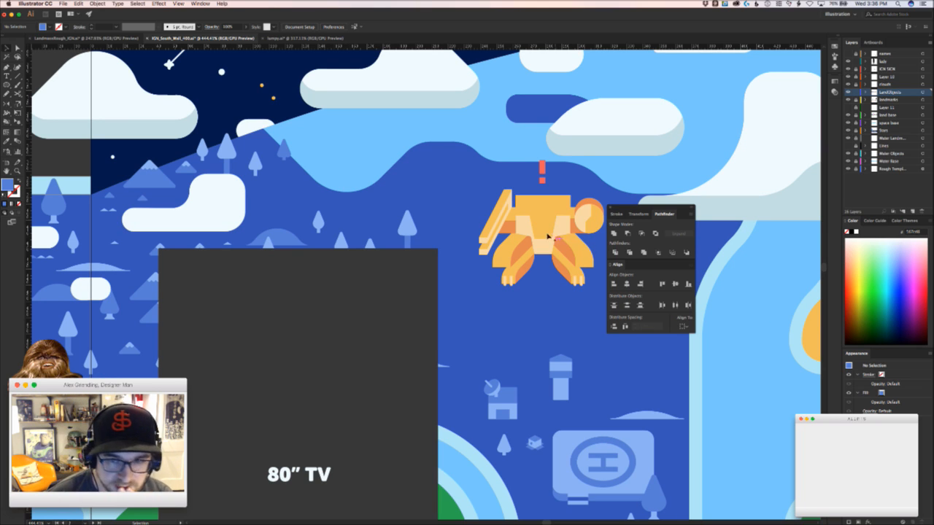
Try to rotate and reposition the orange shading shape on the robot's left leg, and undo the changes
{"action": "scroll", "coordinate": [536, 252], "scroll_direction": "up", "scroll_amount": 5}
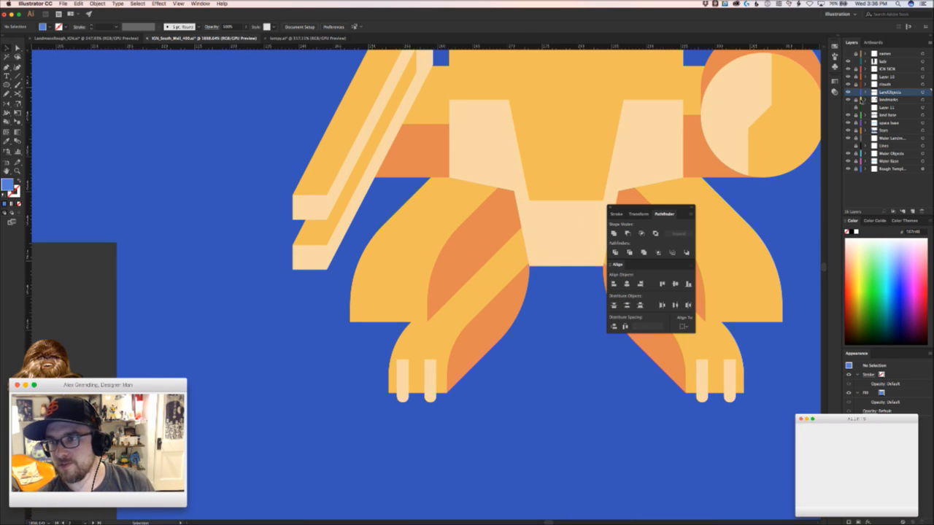
{"action": "left_click", "coordinate": [521, 249]}
{"action": "left_click", "coordinate": [521, 282]}
{"action": "left_click_drag", "start_coordinate": [533, 325], "coordinate": [510, 244]}
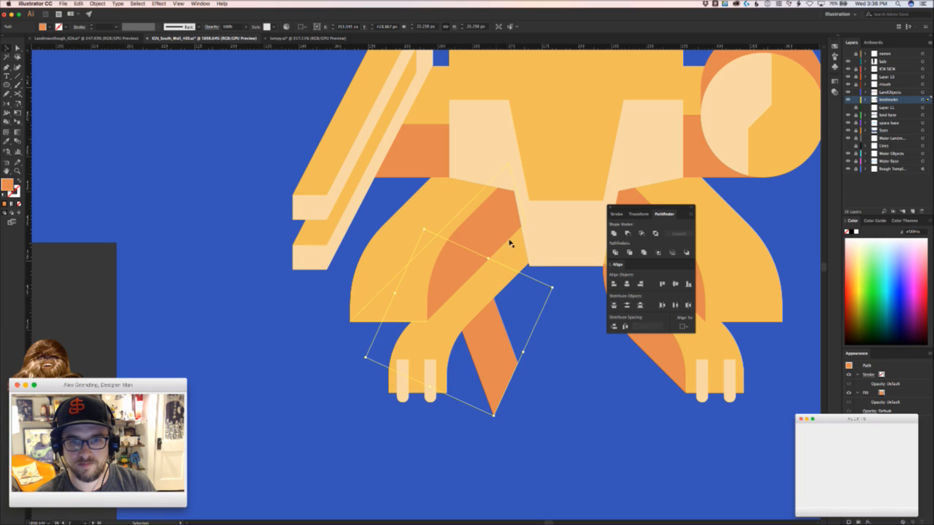
{"action": "left_click", "coordinate": [565, 300]}
{"action": "key", "text": "super+z"}
{"action": "left_click_drag", "start_coordinate": [508, 256], "coordinate": [451, 227]}
{"action": "key", "text": "super+z"}
{"action": "left_click_drag", "start_coordinate": [539, 326], "coordinate": [386, 308]}
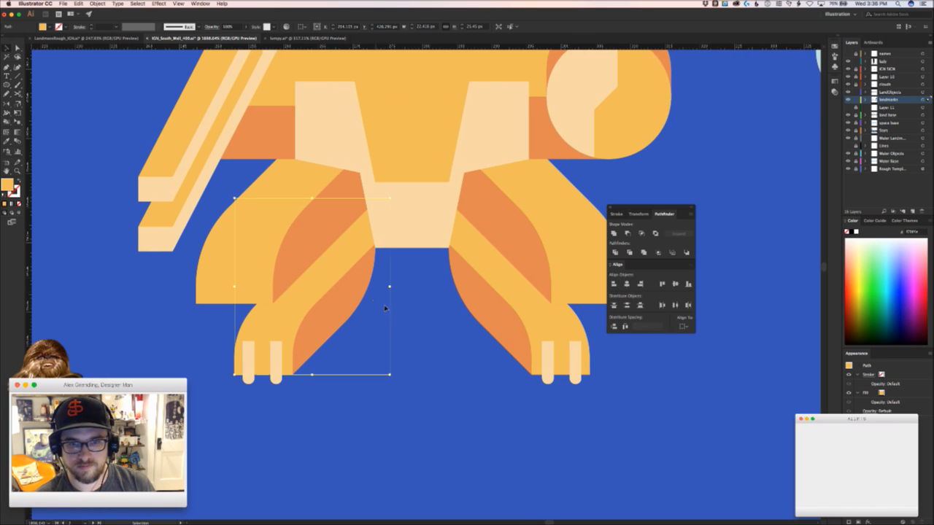
{"action": "left_click", "coordinate": [411, 346]}
Try to raise the lower edge of the robot's pale waist plate, and undo the change
{"action": "key", "text": "a"}
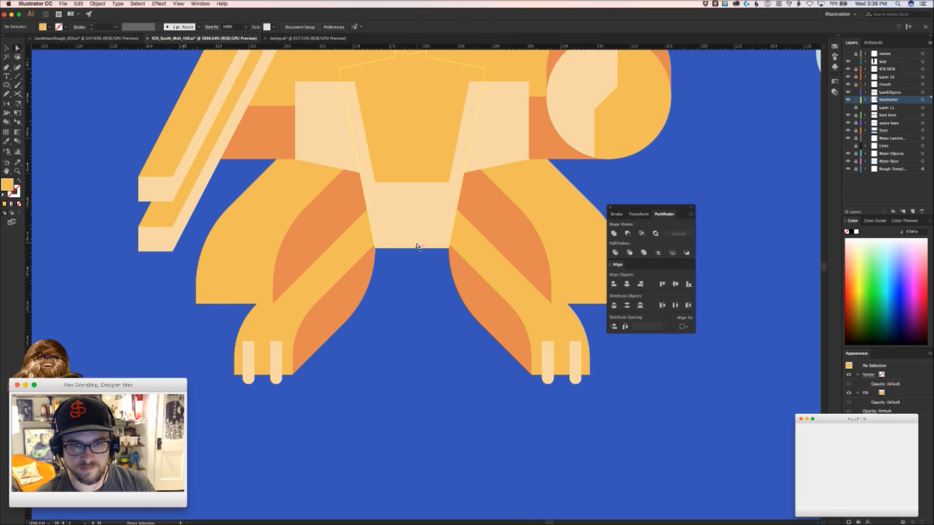
{"action": "left_click_drag", "start_coordinate": [416, 246], "coordinate": [419, 239]}
{"action": "key", "text": "super+z"}
{"action": "left_click", "coordinate": [415, 293]}
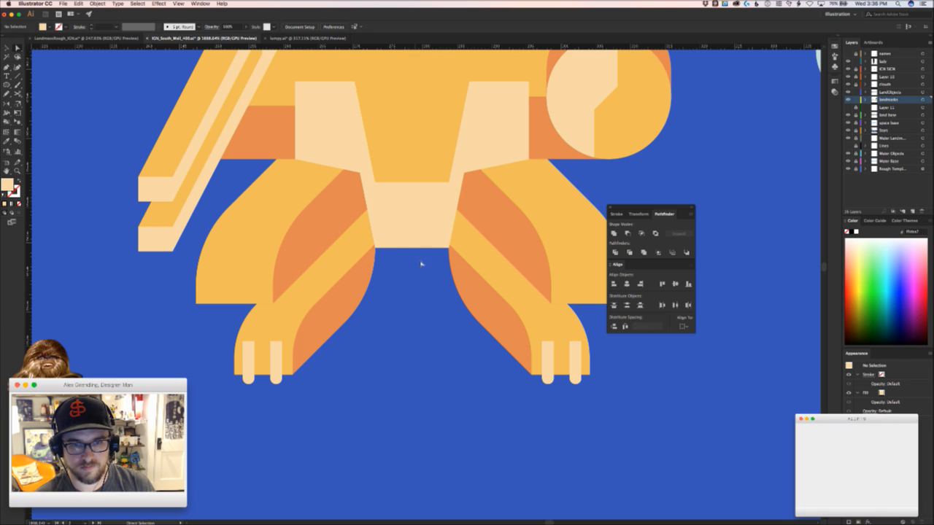
{"action": "key", "text": "v"}
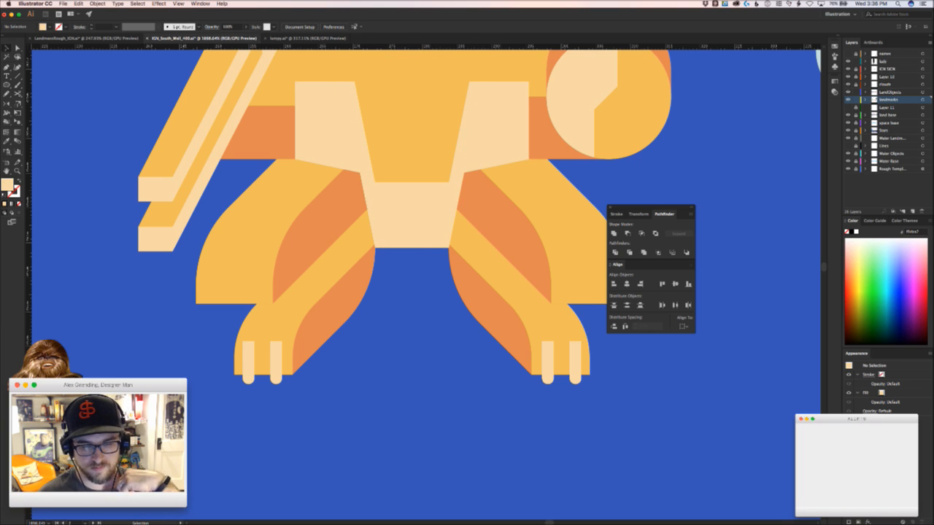
{"action": "left_click", "coordinate": [249, 345]}
{"action": "left_click_drag", "start_coordinate": [365, 377], "coordinate": [256, 412]}
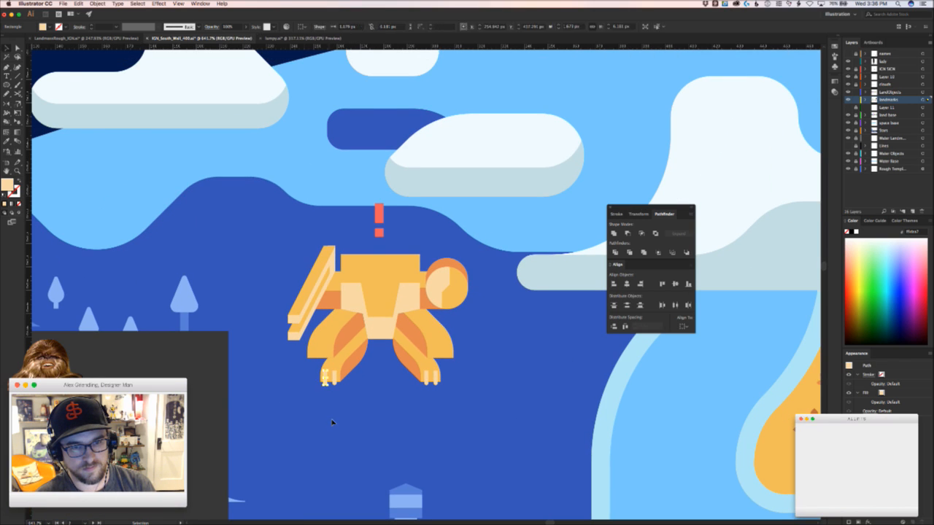
{"action": "left_click", "coordinate": [334, 423]}
{"action": "left_click_drag", "start_coordinate": [394, 410], "coordinate": [358, 362]}
Draw a wide platform rectangle about 76 by 8.4 px below the robot's feet and fill it with the tower's light blue
{"action": "key", "text": "m"}
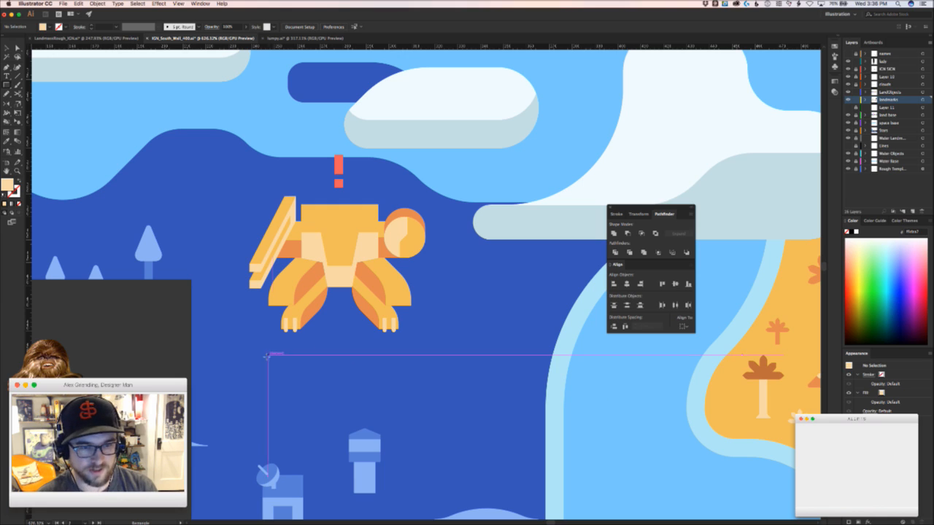
{"action": "left_click_drag", "start_coordinate": [250, 358], "coordinate": [426, 340]}
{"action": "key", "text": "v"}
{"action": "key", "text": "i"}
{"action": "left_click", "coordinate": [368, 469]}
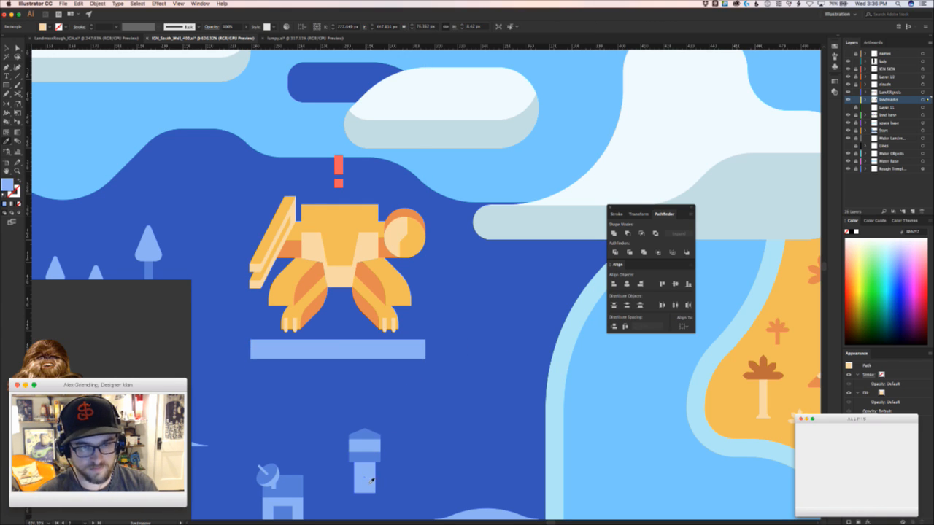
Add a strip about 2.1 px high along the platform's upper edge, filled with the darker blue of the tower roof
{"action": "key", "text": "v"}
{"action": "left_click_drag", "start_coordinate": [507, 440], "coordinate": [39, 348]}
{"action": "left_click_drag", "start_coordinate": [561, 432], "coordinate": [736, 449]}
{"action": "left_click_drag", "start_coordinate": [216, 357], "coordinate": [511, 380]}
{"action": "left_click", "coordinate": [425, 361]}
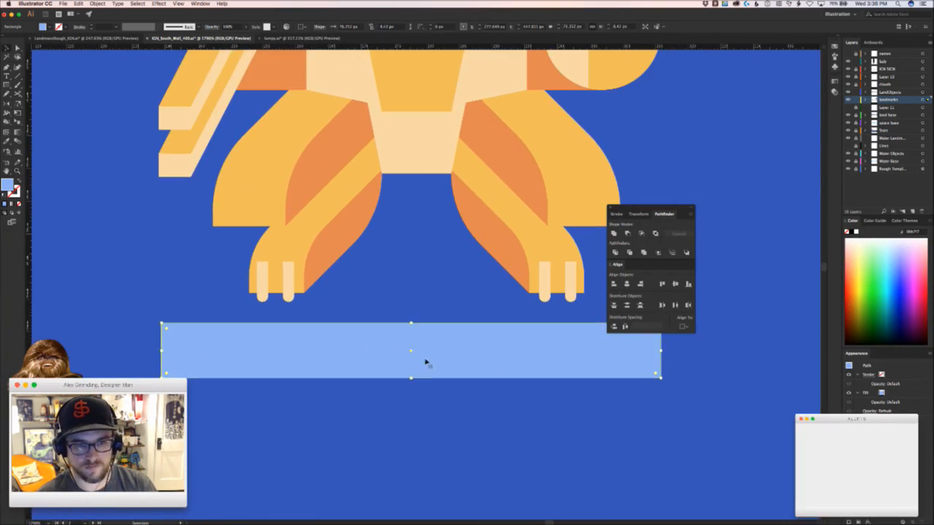
{"action": "left_click_drag", "start_coordinate": [410, 376], "coordinate": [361, 261]}
{"action": "key", "text": "super+minus"}
{"action": "left_click", "coordinate": [434, 303]}
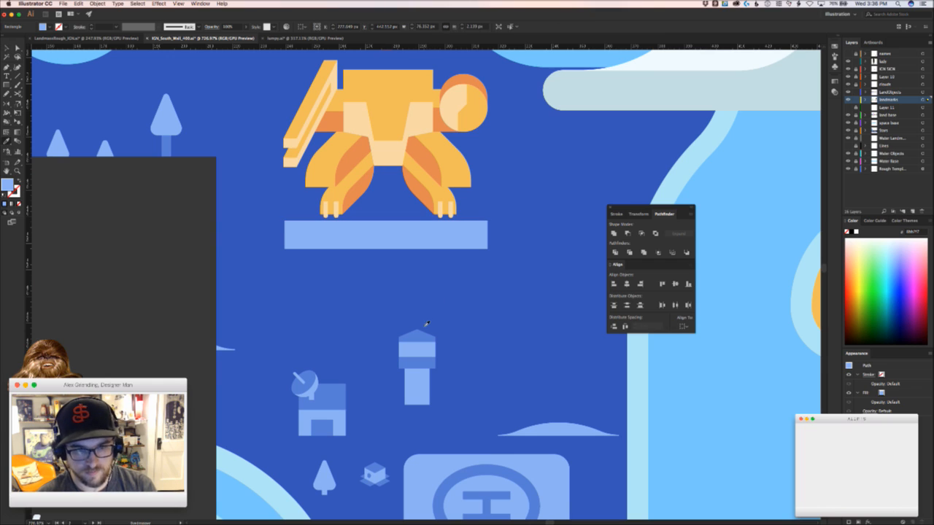
{"action": "left_click_drag", "start_coordinate": [439, 298], "coordinate": [396, 353]}
{"action": "key", "text": "super+equal"}
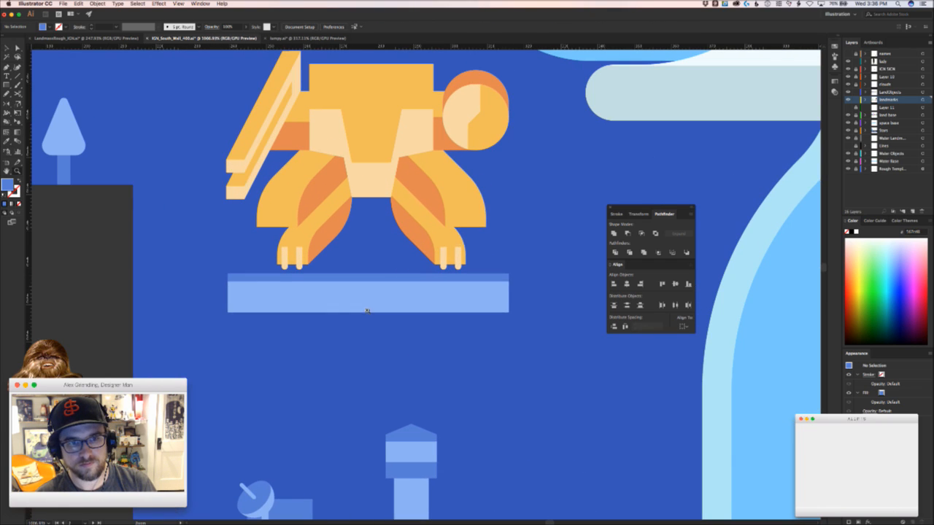
Move the platform and its dark strip up together so they overlap the robot's claws
{"action": "left_click", "coordinate": [392, 295]}
{"action": "left_click_drag", "start_coordinate": [392, 294], "coordinate": [407, 275]}
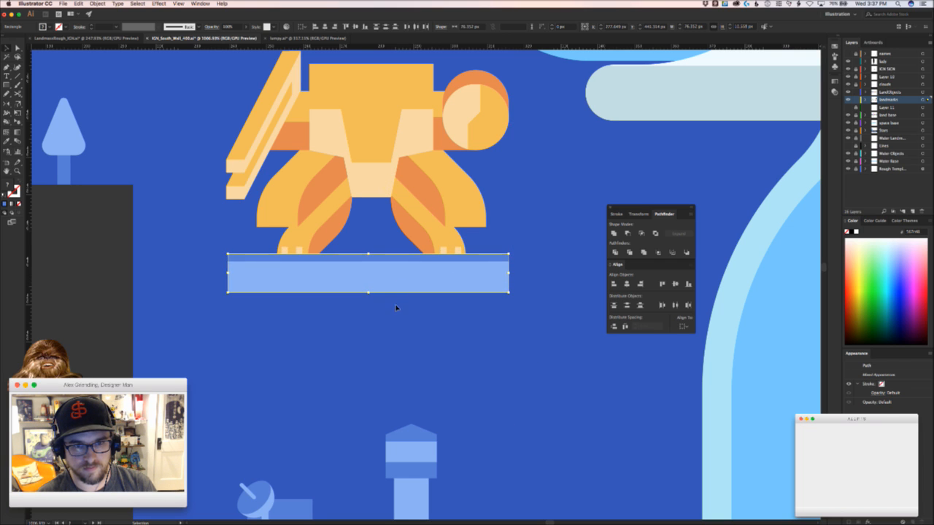
{"action": "left_click", "coordinate": [409, 313]}
{"action": "scroll", "coordinate": [408, 313], "scroll_direction": "down", "scroll_amount": 3, "text": "alt"}
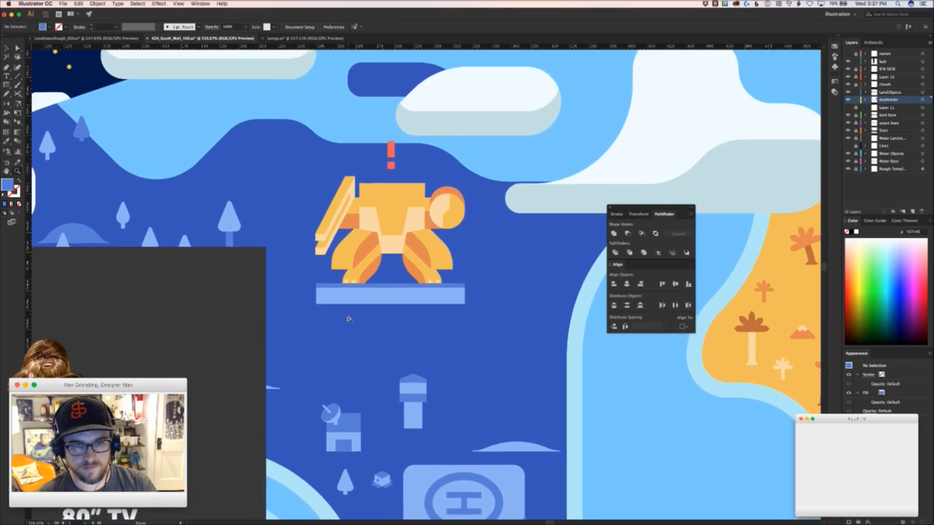
Extend the left end of the platform and its dark strip outward, past the robot's back plate
{"action": "scroll", "coordinate": [350, 318], "scroll_direction": "up", "scroll_amount": 1, "text": "alt"}
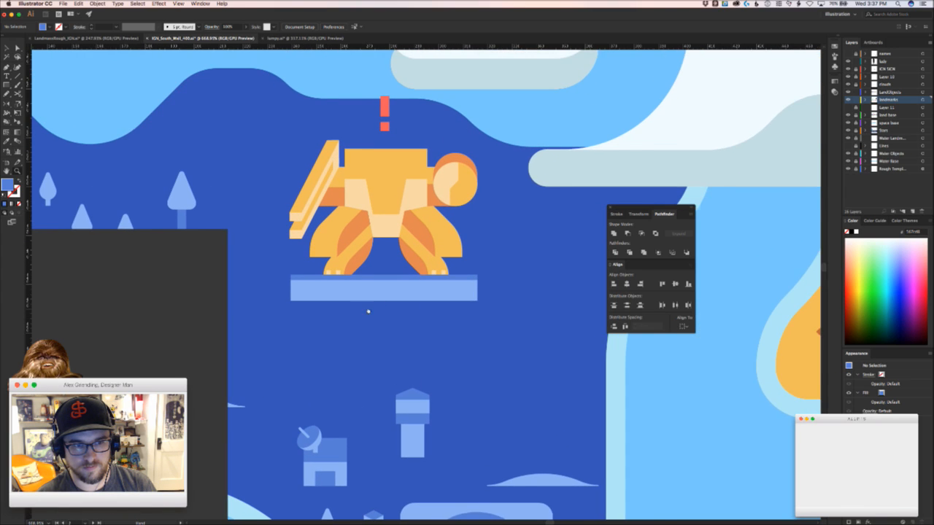
{"action": "left_click_drag", "start_coordinate": [368, 312], "coordinate": [414, 336]}
{"action": "key", "text": "a"}
{"action": "left_click_drag", "start_coordinate": [345, 288], "coordinate": [326, 335]}
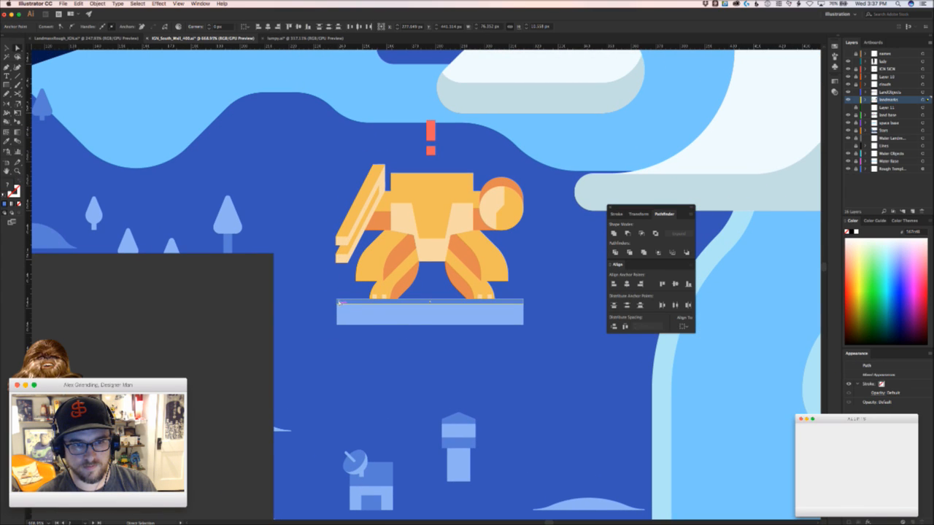
{"action": "left_click_drag", "start_coordinate": [338, 303], "coordinate": [305, 392]}
{"action": "left_click", "coordinate": [319, 337]}
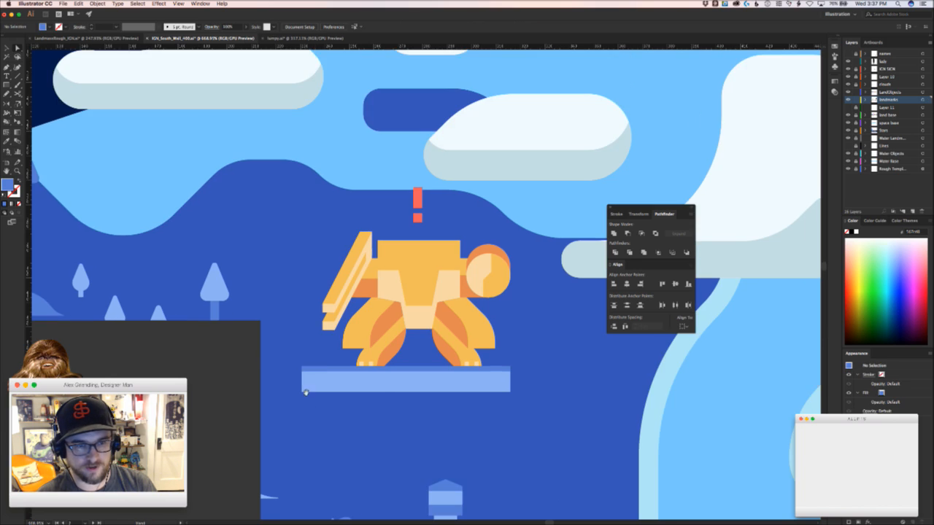
Draw a vertical post about 2.5 px wide and 37 px high on the platform's left end and narrow it slightly
{"action": "scroll", "coordinate": [314, 336], "scroll_direction": "up", "scroll_amount": 2, "text": "alt"}
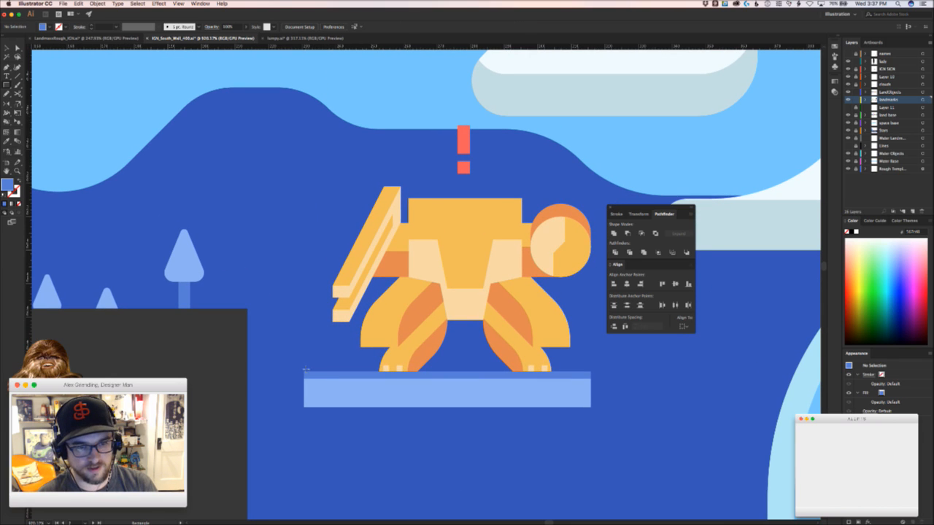
{"action": "left_click_drag", "start_coordinate": [305, 371], "coordinate": [313, 246]}
{"action": "key", "text": "v"}
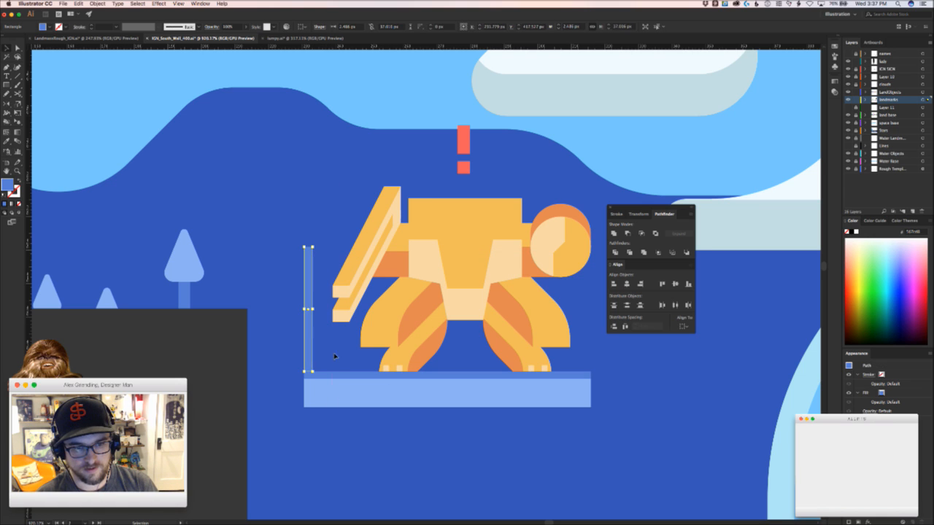
{"action": "left_click", "coordinate": [334, 354]}
{"action": "scroll", "coordinate": [267, 313], "scroll_direction": "up", "scroll_amount": 2, "text": "alt"}
{"action": "left_click", "coordinate": [348, 313]}
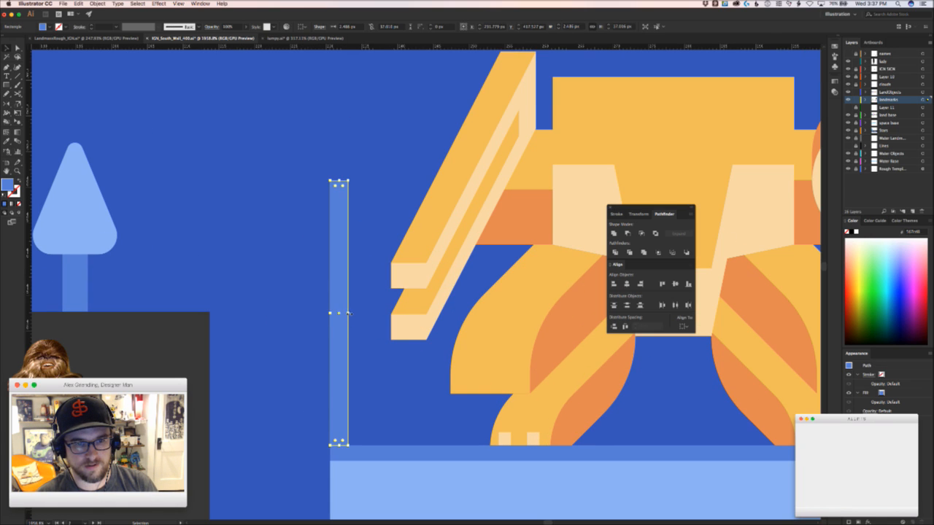
{"action": "left_click_drag", "start_coordinate": [349, 314], "coordinate": [346, 313]}
{"action": "left_click", "coordinate": [370, 345]}
Place a copy of the tower at the platform's left end, scaled down to about 9.4 px wide
{"action": "left_click_drag", "start_coordinate": [401, 367], "coordinate": [321, 380]}
{"action": "left_click_drag", "start_coordinate": [383, 423], "coordinate": [267, 277]}
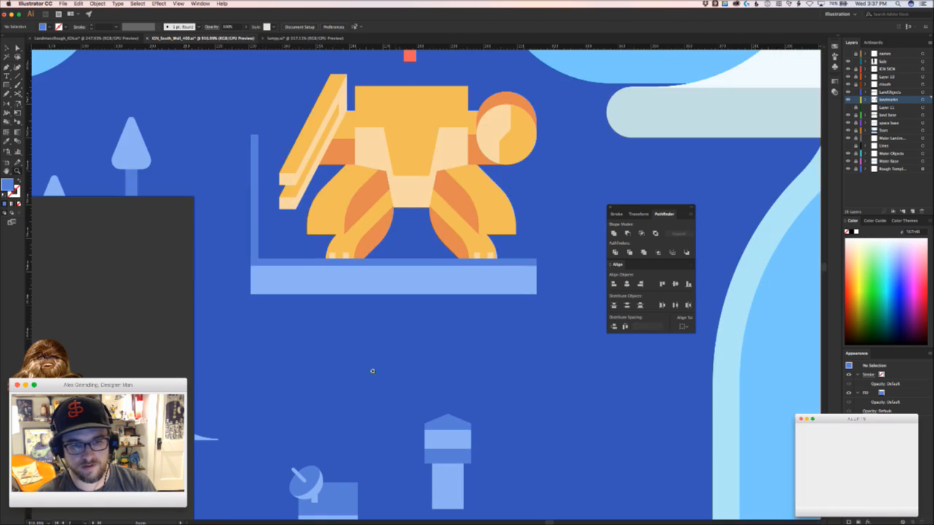
{"action": "scroll", "coordinate": [433, 496], "scroll_direction": "down", "scroll_amount": 1}
{"action": "left_click", "coordinate": [445, 489]}
{"action": "left_click_drag", "start_coordinate": [445, 489], "coordinate": [330, 310], "text": "alt"}
{"action": "left_click", "coordinate": [390, 417]}
{"action": "left_click", "coordinate": [389, 421]}
{"action": "key", "text": "v"}
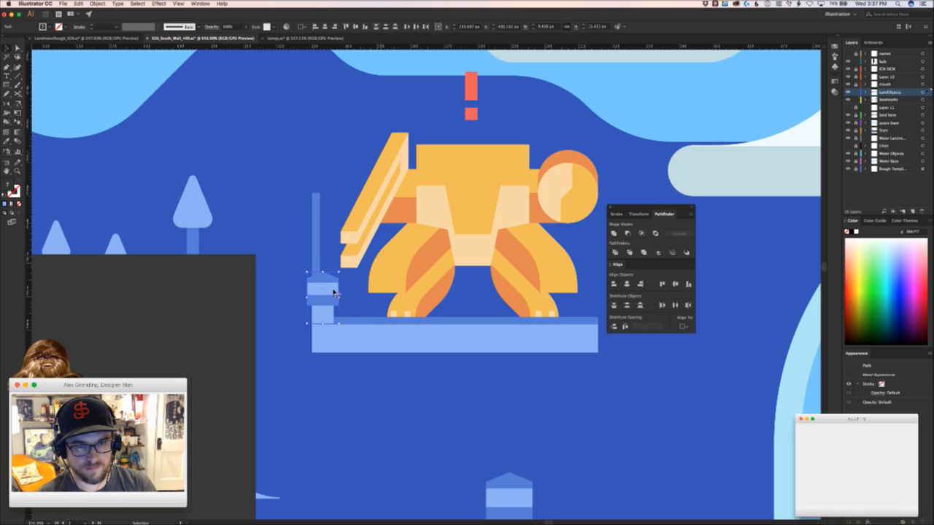
{"action": "scroll", "coordinate": [318, 288], "scroll_direction": "up", "scroll_amount": 3}
{"action": "left_click_drag", "start_coordinate": [334, 342], "coordinate": [305, 372]}
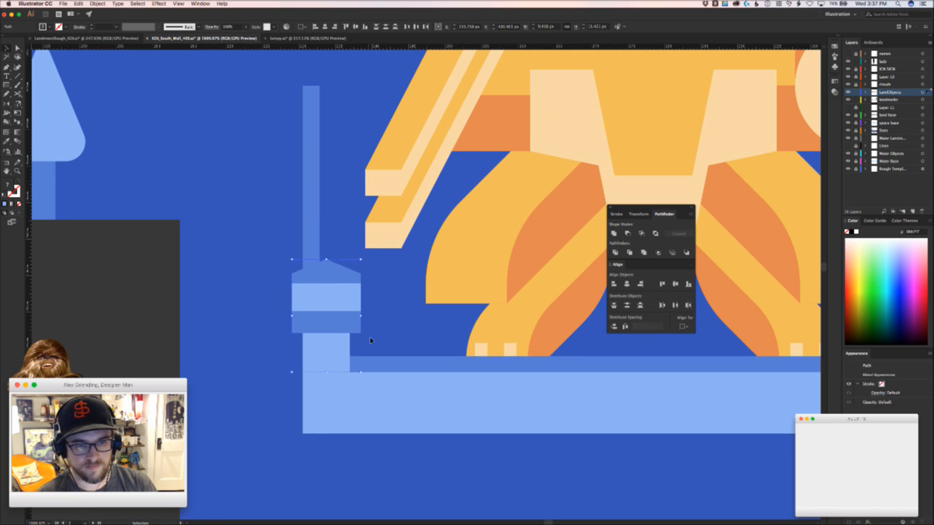
{"action": "left_click", "coordinate": [375, 325]}
{"action": "left_click", "coordinate": [341, 344]}
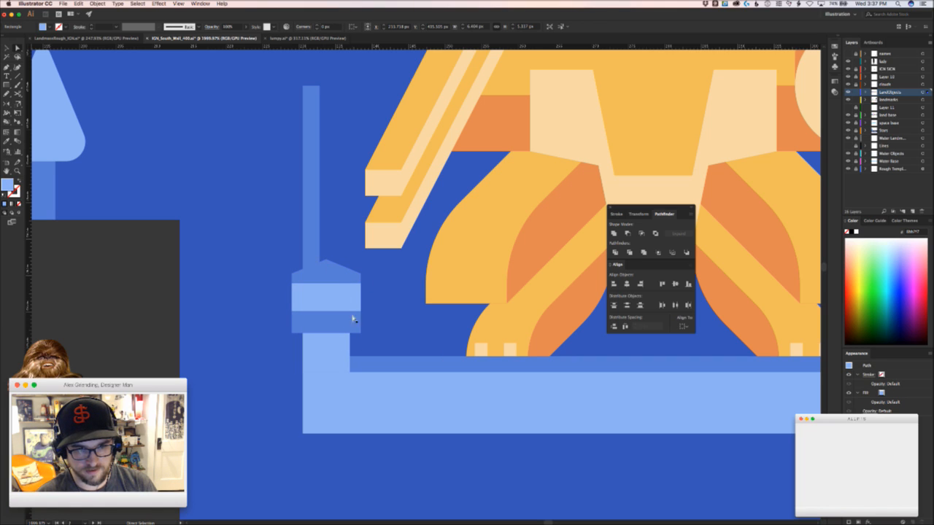
{"action": "left_click", "coordinate": [343, 356]}
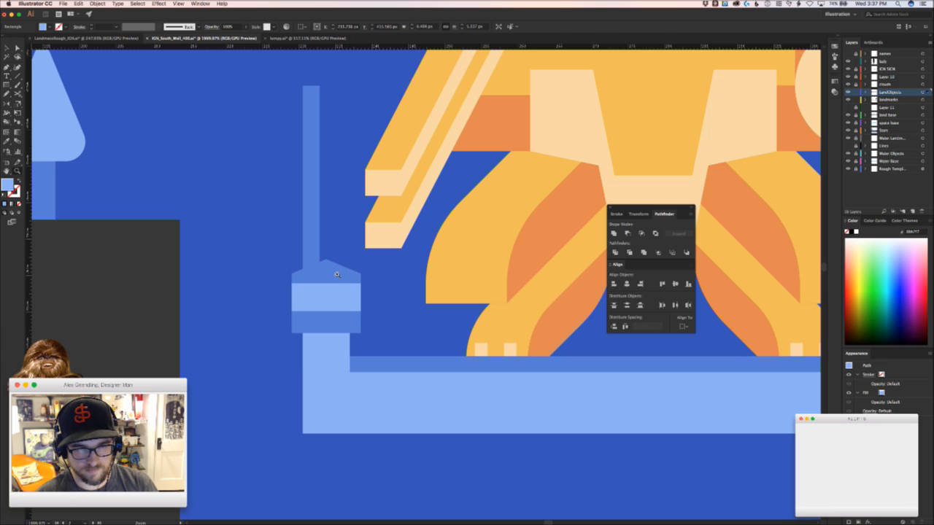
Place a raised copy of the small tower's roof above the original roof and fill it with the band's light blue
{"action": "left_click_drag", "start_coordinate": [336, 274], "coordinate": [335, 249]}
{"action": "key", "text": "i"}
{"action": "left_click", "coordinate": [340, 302]}
{"action": "key", "text": "v"}
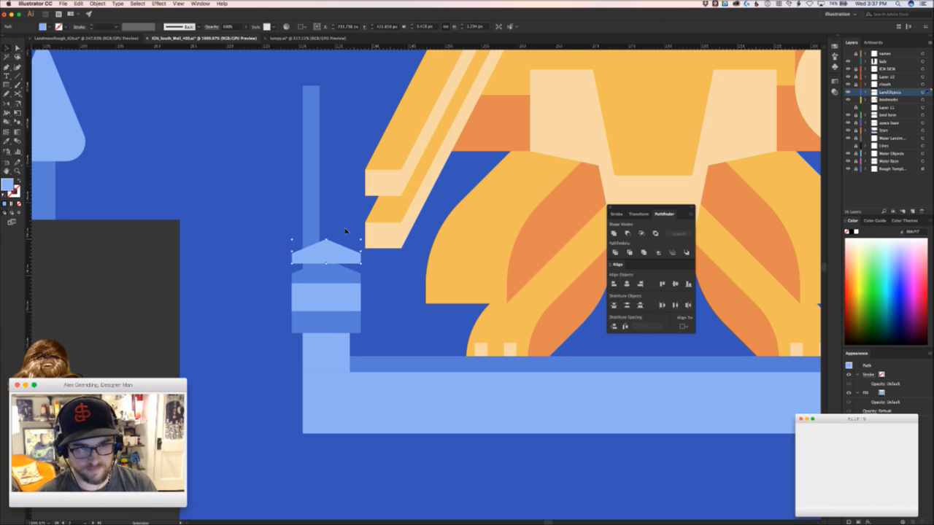
{"action": "key", "text": "Delete"}
{"action": "key", "text": "a"}
{"action": "key", "text": "super+z"}
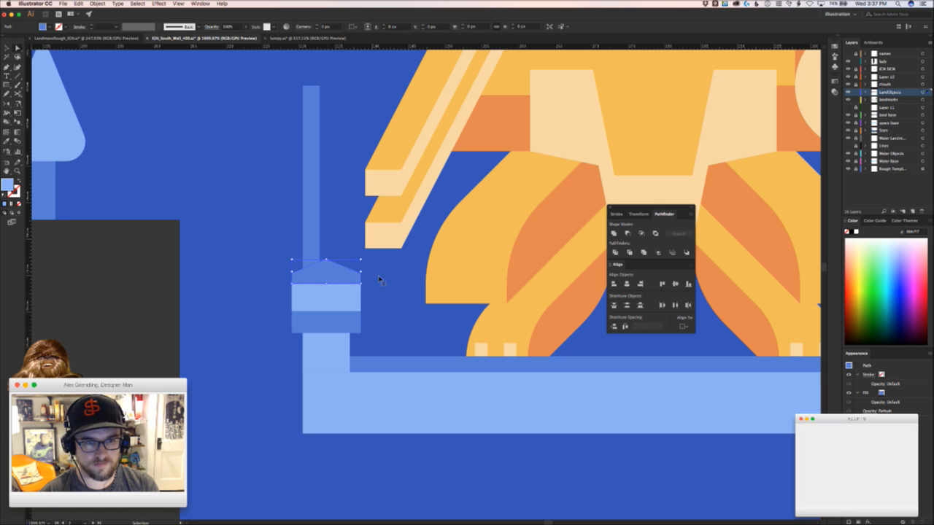
{"action": "left_click", "coordinate": [388, 281]}
{"action": "key", "text": "z"}
{"action": "left_click_drag", "start_coordinate": [311, 194], "coordinate": [383, 189]}
{"action": "key", "text": "a"}
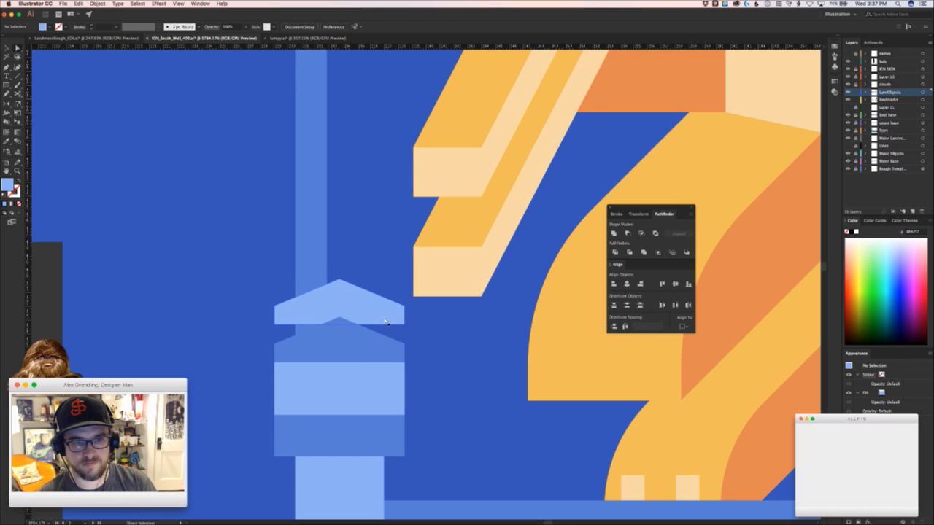
{"action": "key", "text": "z"}
{"action": "left_click_drag", "start_coordinate": [448, 355], "coordinate": [251, 417]}
{"action": "key", "text": "v"}
{"action": "left_click_drag", "start_coordinate": [407, 409], "coordinate": [424, 396]}
{"action": "left_click", "coordinate": [485, 402]}
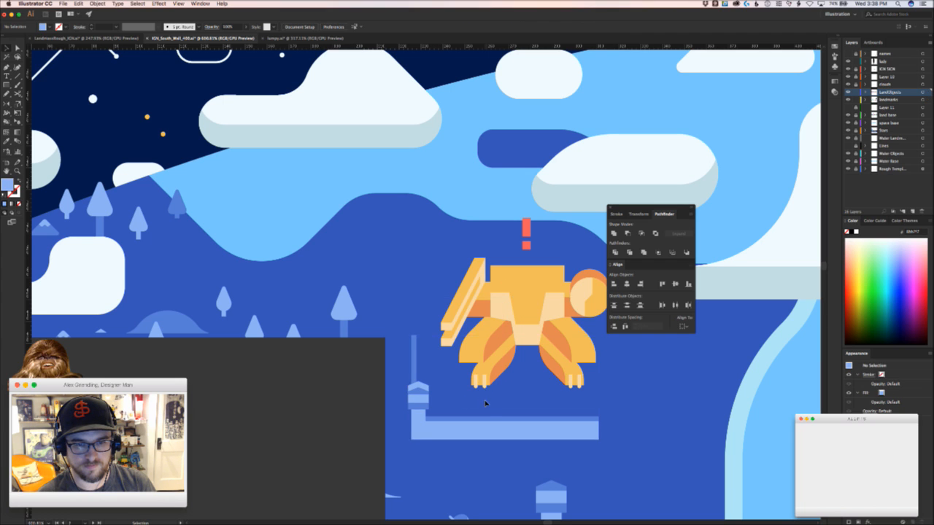
Delete the platform, its post and the small tower copy beneath the robot
{"action": "key", "text": "z"}
{"action": "left_click_drag", "start_coordinate": [485, 403], "coordinate": [418, 368]}
{"action": "key", "text": "v"}
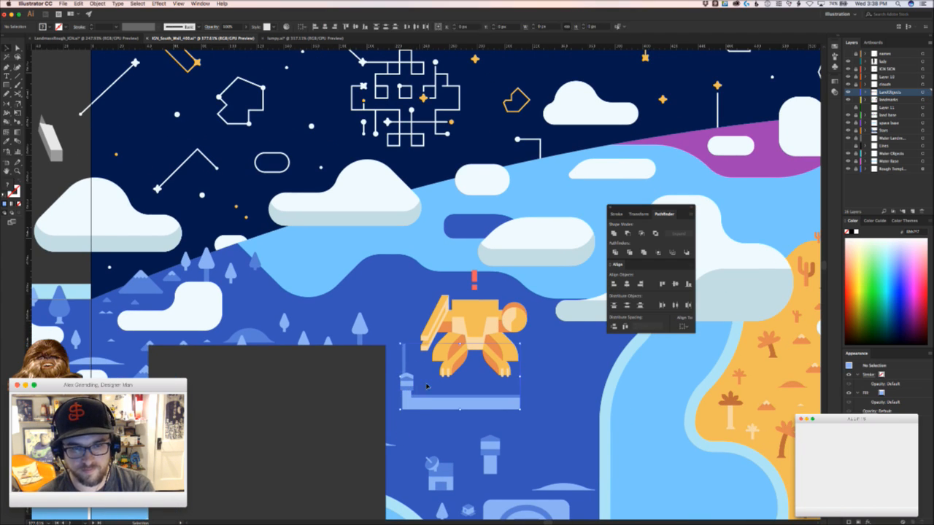
{"action": "key", "text": "Delete"}
Switch to Chrome to examine the Shadow Moses reference image of the tank yard, and return to Illustrator
{"action": "left_click_drag", "start_coordinate": [508, 436], "coordinate": [431, 334]}
{"action": "key", "text": "z"}
{"action": "left_click_drag", "start_coordinate": [487, 342], "coordinate": [411, 474]}
{"action": "key", "text": "v"}
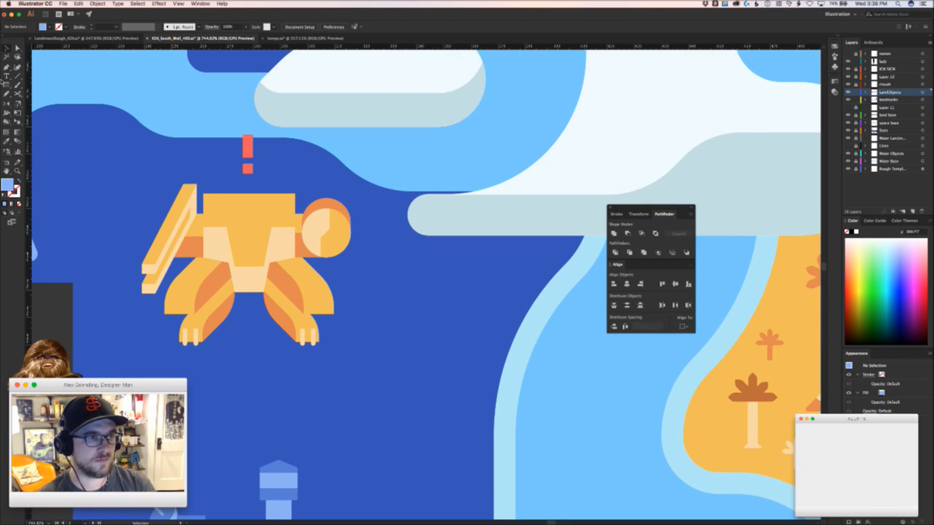
{"action": "left_click", "coordinate": [5, 84]}
{"action": "key", "text": "super+Tab"}
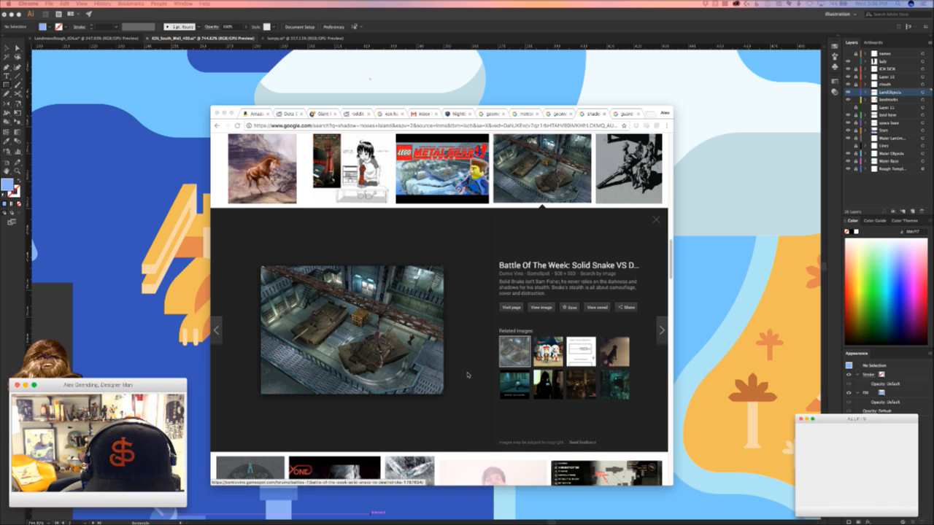
{"action": "left_click", "coordinate": [197, 358]}
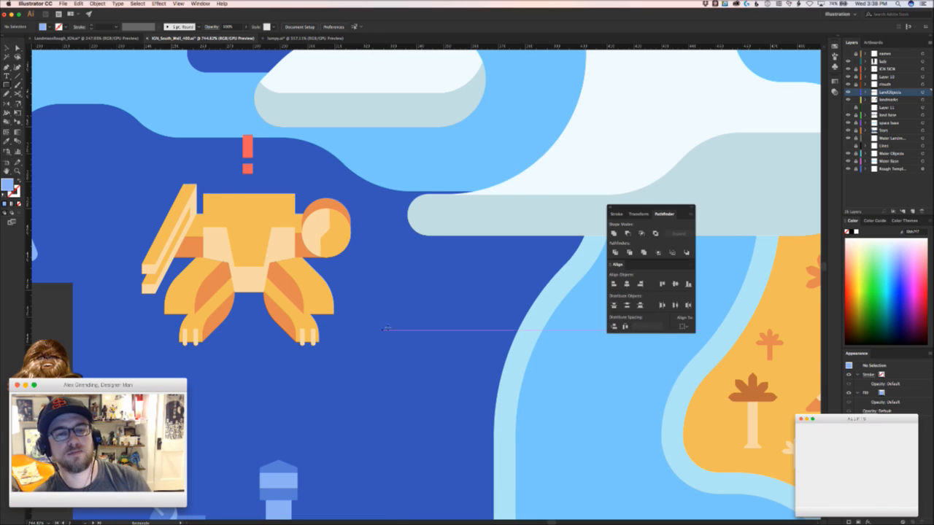
Draw a light blue rectangle about 24 by 10 px to the right of the robot's feet
{"action": "left_click_drag", "start_coordinate": [386, 325], "coordinate": [418, 311]}
{"action": "key", "text": "m"}
{"action": "mouse_move", "coordinate": [401, 349]}
{"action": "left_mouse_down"}
{"action": "mouse_move", "coordinate": [460, 308]}
{"action": "mouse_move", "coordinate": [472, 317]}
{"action": "left_mouse_up"}
{"action": "key", "text": "v"}
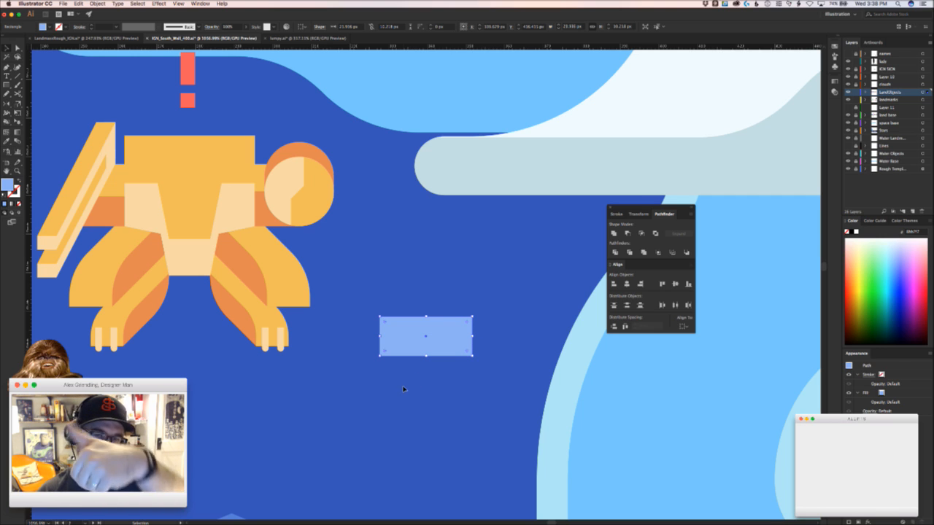
Move the light blue rectangle up and to the right, farther from the robot and closer to the cloud
{"action": "left_click", "coordinate": [456, 395]}
{"action": "left_click_drag", "start_coordinate": [456, 396], "coordinate": [271, 385]}
{"action": "left_click_drag", "start_coordinate": [390, 333], "coordinate": [434, 334]}
{"action": "left_click_drag", "start_coordinate": [539, 339], "coordinate": [549, 317]}
{"action": "left_click", "coordinate": [382, 267]}
{"action": "left_click", "coordinate": [538, 353]}
{"action": "left_click_drag", "start_coordinate": [535, 359], "coordinate": [440, 352]}
{"action": "scroll", "coordinate": [441, 351], "scroll_direction": "down", "scroll_amount": 5}
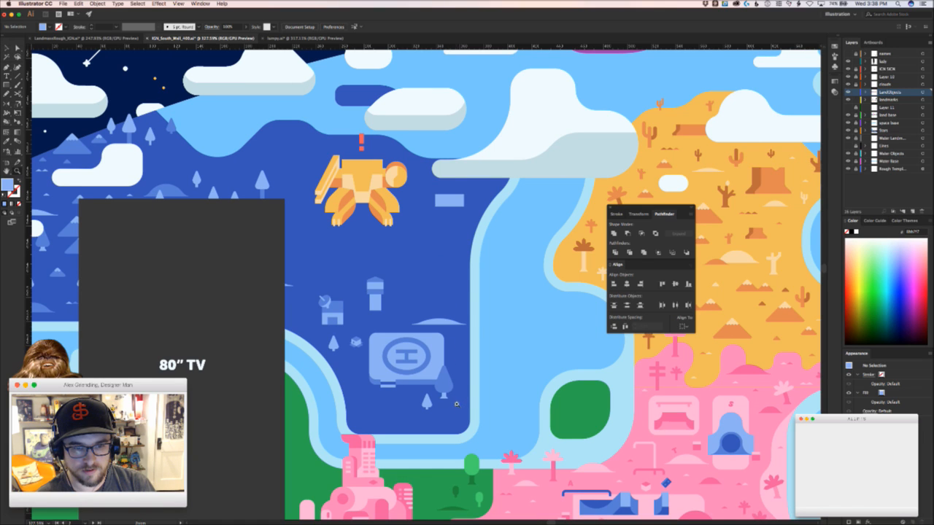
Move the helipad, tower, satellite building, crate, trees and mound together up toward the robot, leaving space above the southern shore
{"action": "scroll", "coordinate": [438, 401], "scroll_direction": "up", "scroll_amount": 2}
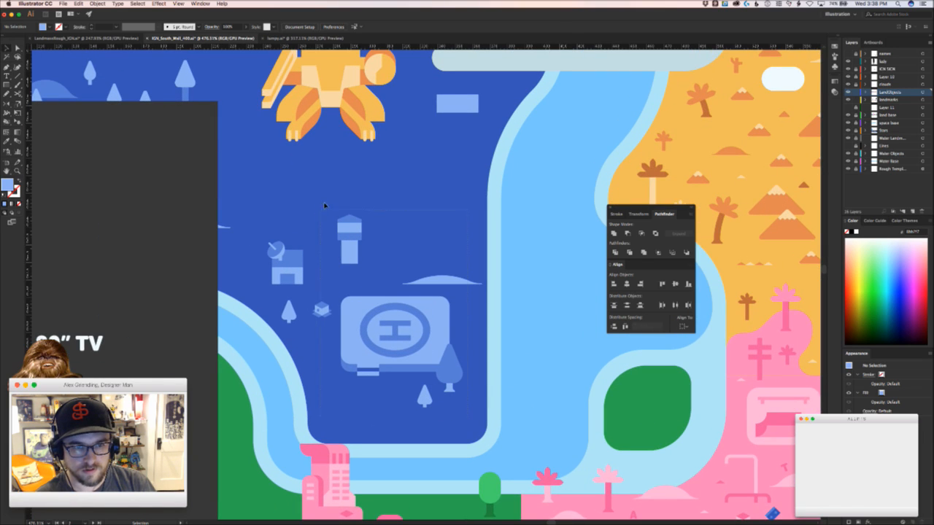
{"action": "left_click_drag", "start_coordinate": [325, 205], "coordinate": [327, 240]}
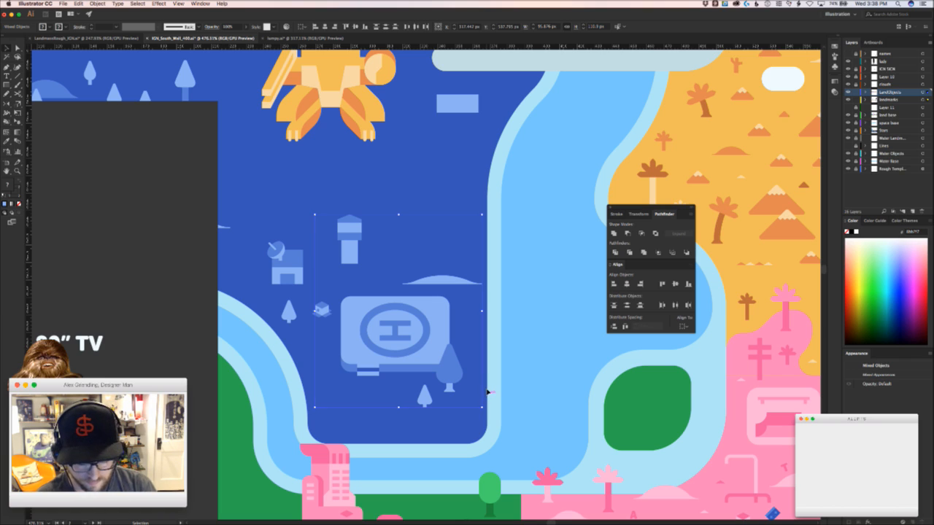
{"action": "key", "text": "super+h"}
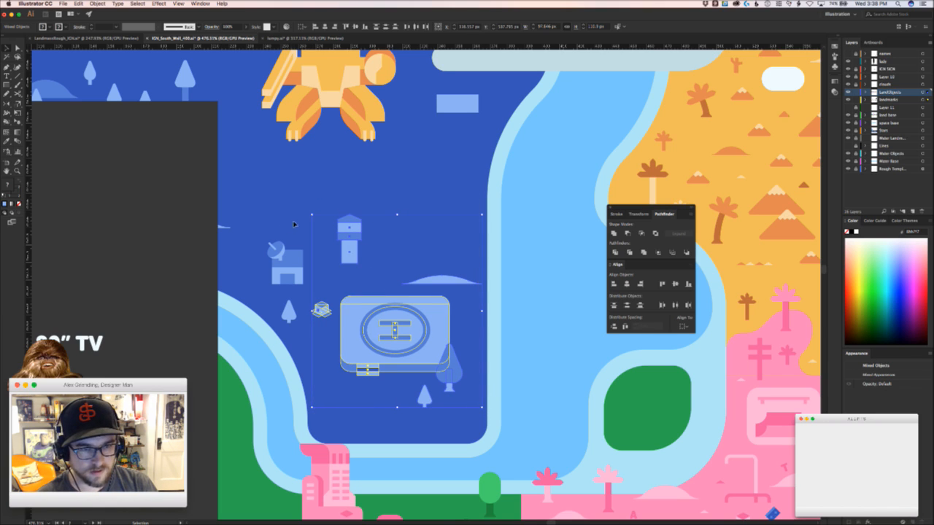
{"action": "left_click_drag", "start_coordinate": [300, 222], "coordinate": [319, 280]}
{"action": "left_click", "coordinate": [328, 389]}
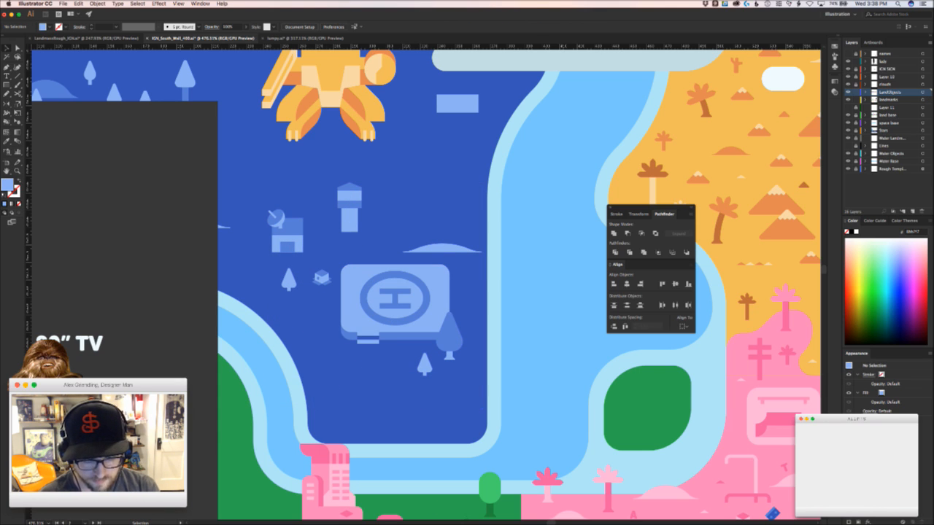
Switch to Chrome to recheck the tank yard reference image, and return to Illustrator
{"action": "key", "text": "super+Tab"}
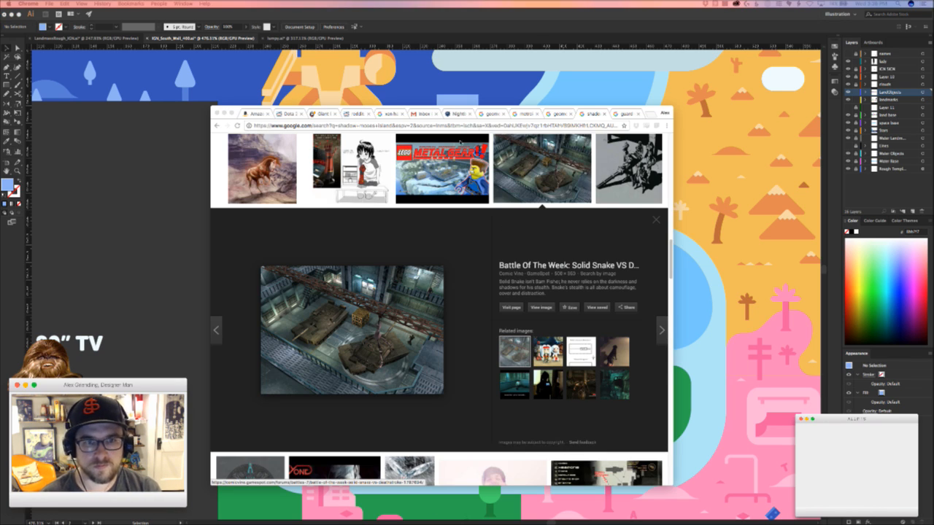
{"action": "key", "text": "super+m"}
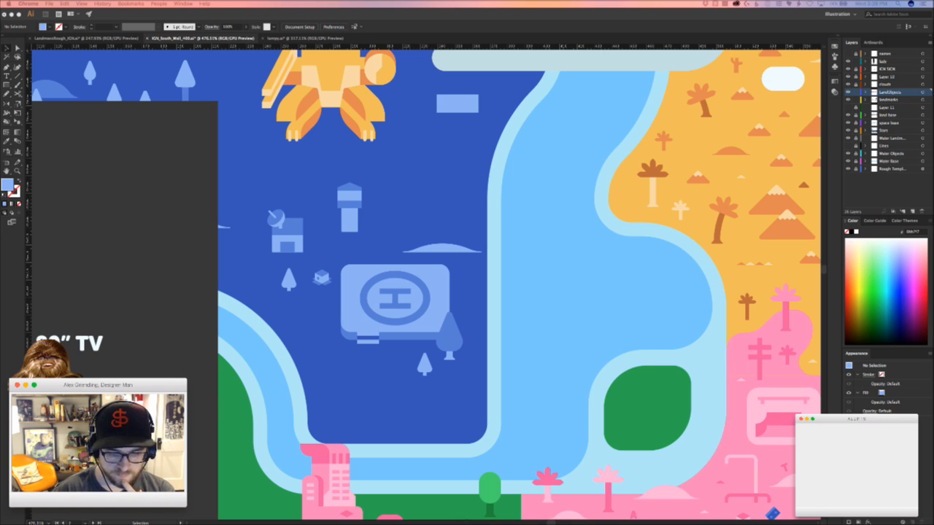
{"action": "left_click", "coordinate": [533, 353]}
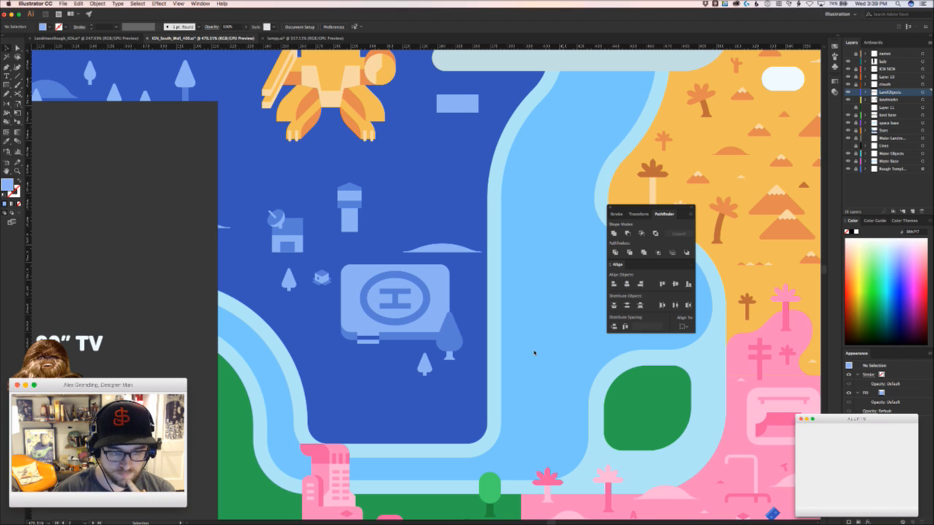
{"action": "left_click", "coordinate": [485, 516]}
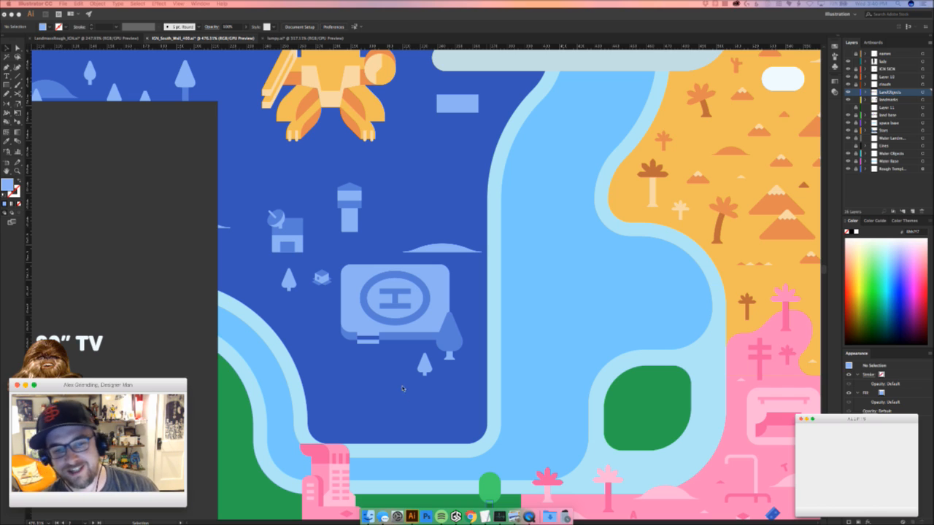
{"action": "key", "text": "shift+F7"}
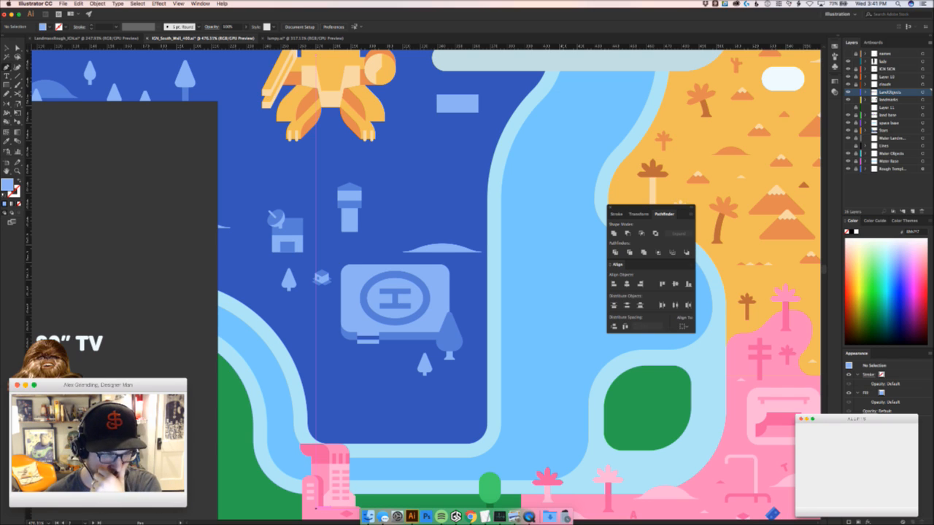
{"action": "key", "text": "shift+F7"}
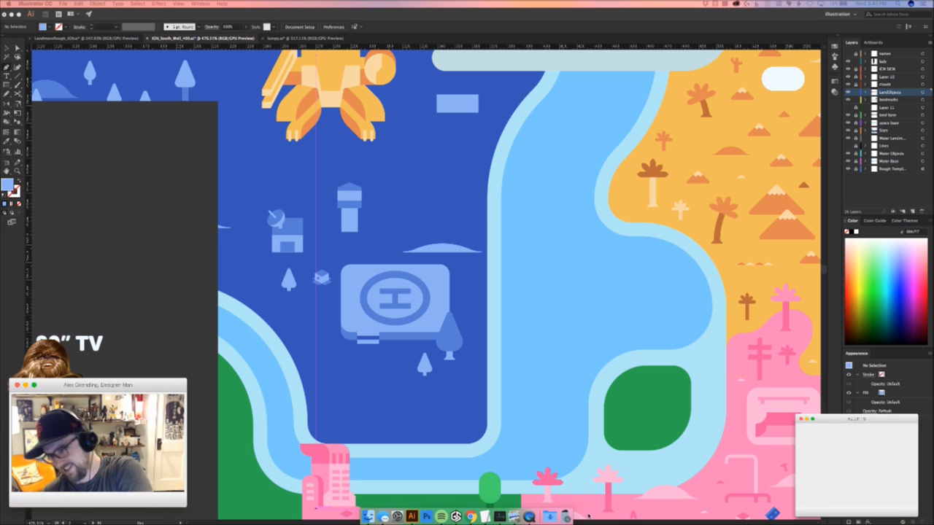
{"action": "key", "text": "shift+F7"}
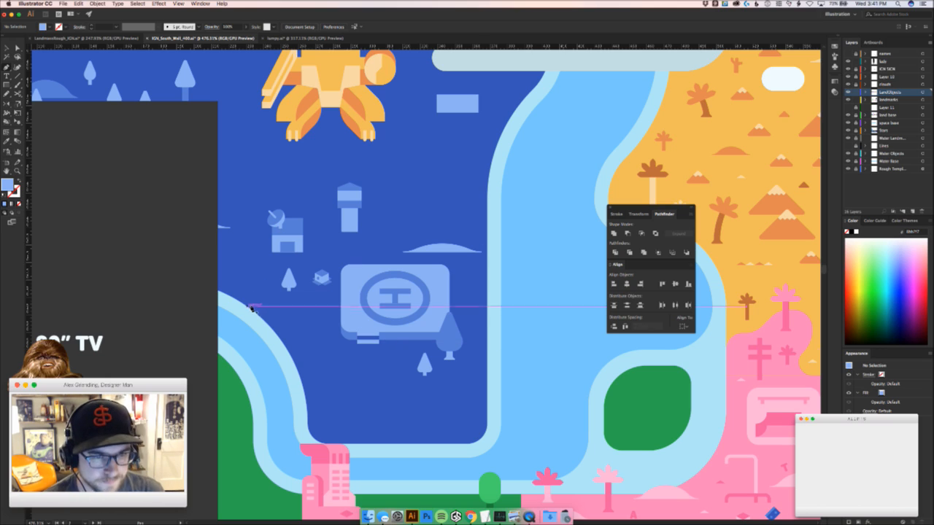
Draw a closed, angular light blue shape with the Pen tool, stepping down along the blue land's southern shore and overlapping the water
{"action": "left_click", "coordinate": [267, 319]}
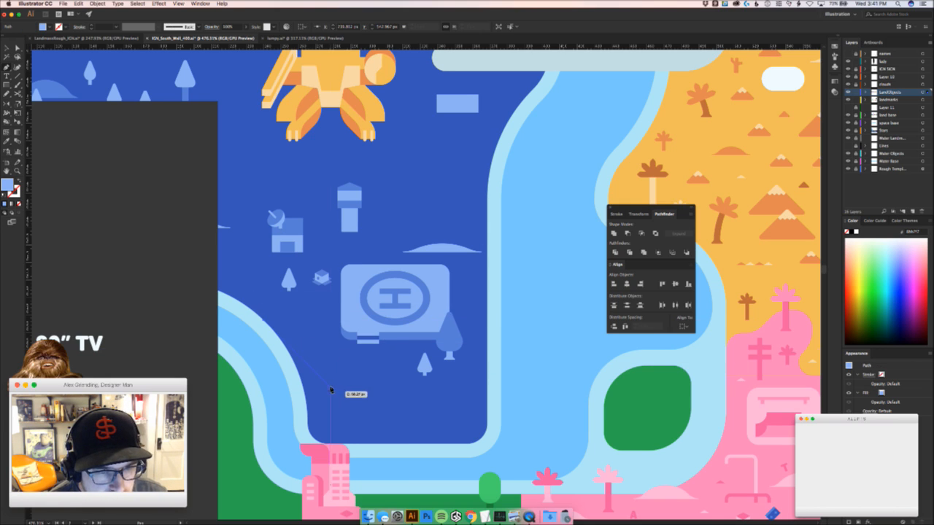
{"action": "left_click", "coordinate": [337, 393]}
{"action": "left_click", "coordinate": [397, 394]}
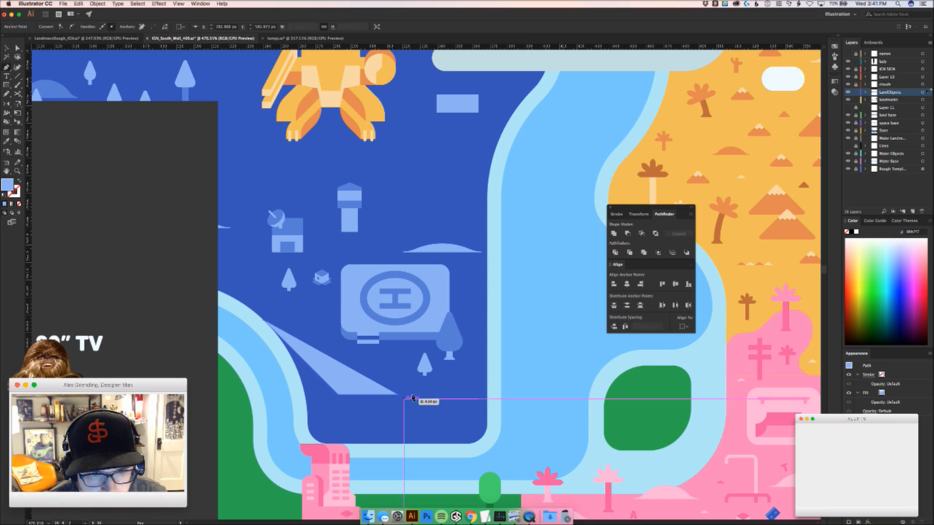
{"action": "left_click", "coordinate": [427, 422]}
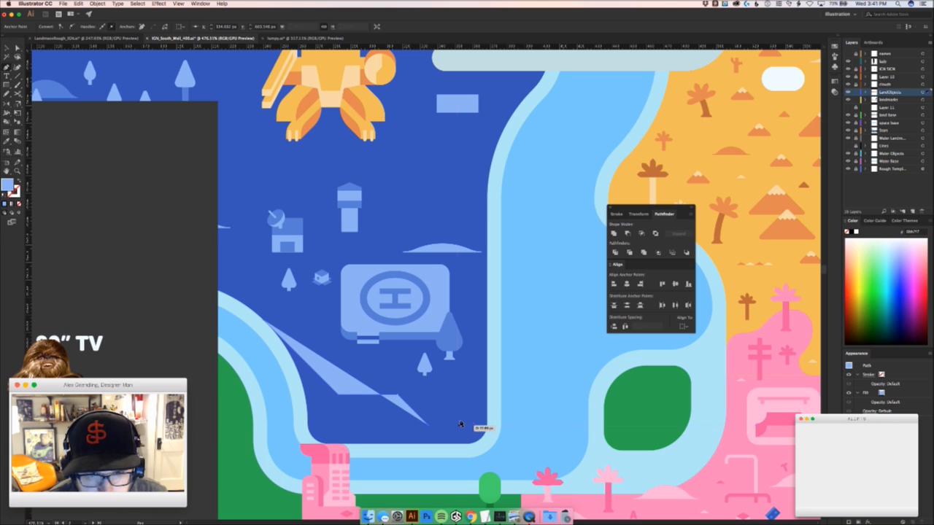
{"action": "left_click", "coordinate": [485, 424]}
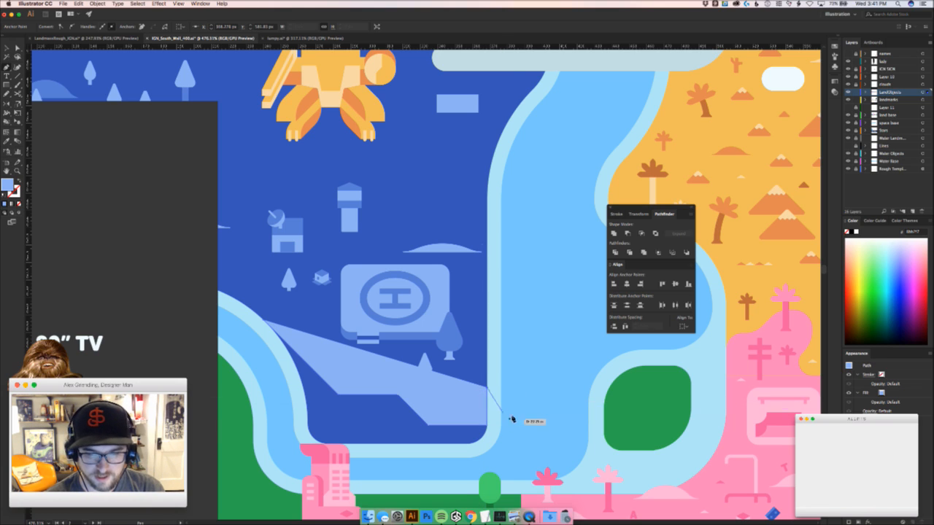
{"action": "left_click", "coordinate": [543, 410]}
{"action": "left_click", "coordinate": [524, 466]}
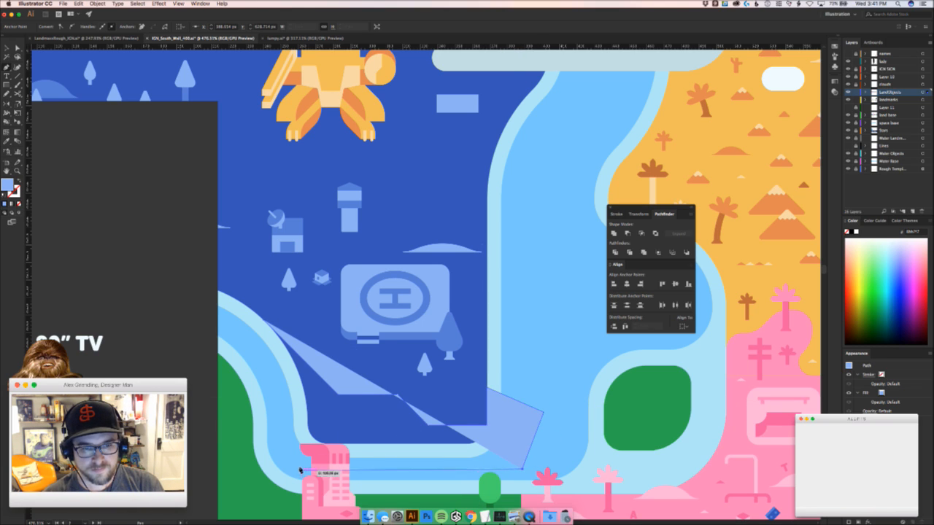
{"action": "left_click", "coordinate": [284, 463]}
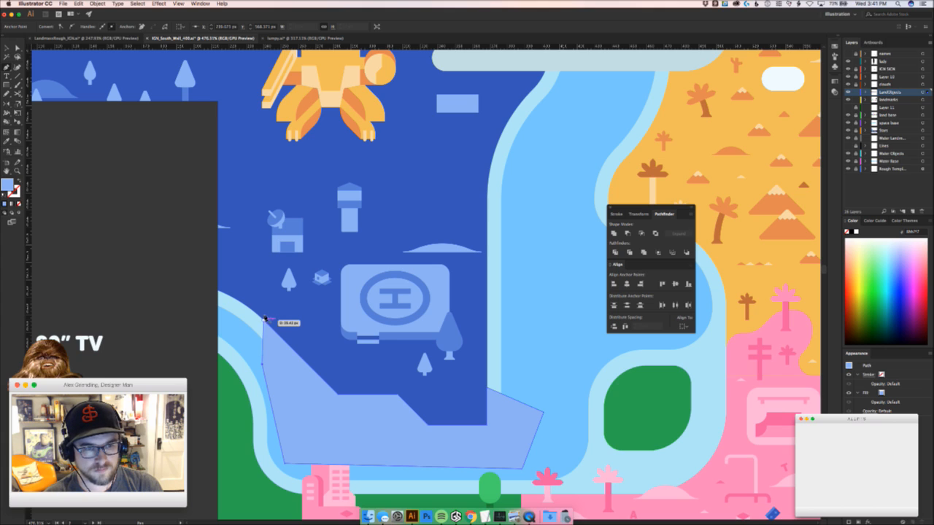
{"action": "left_click", "coordinate": [263, 320]}
Trim the light blue shore shape to the land's outline by intersecting it with the dark blue land shape
{"action": "key", "text": "a"}
{"action": "left_click", "coordinate": [334, 333]}
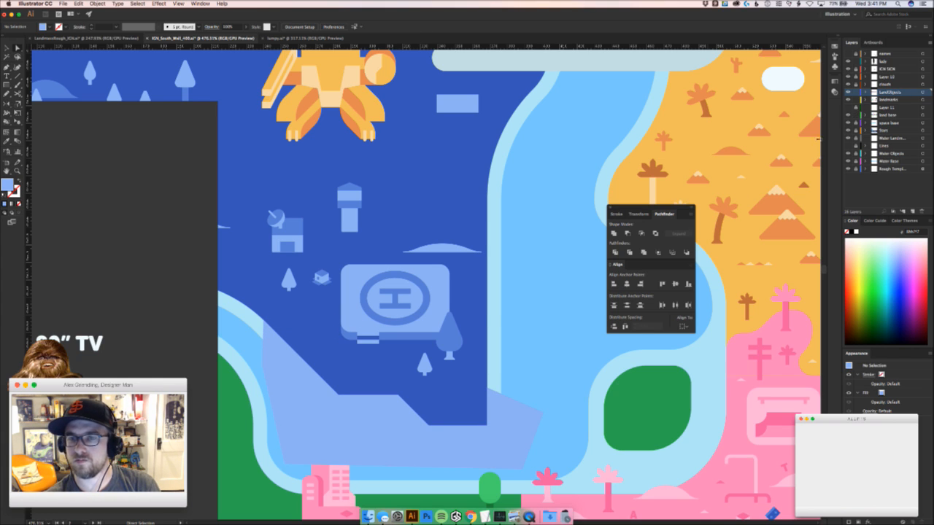
{"action": "left_click", "coordinate": [485, 334]}
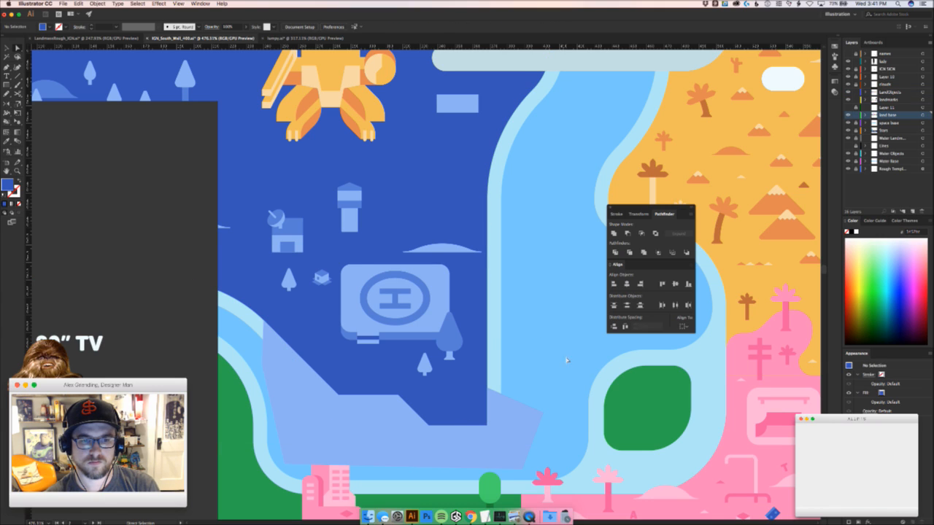
{"action": "left_click", "coordinate": [519, 429], "text": "shift"}
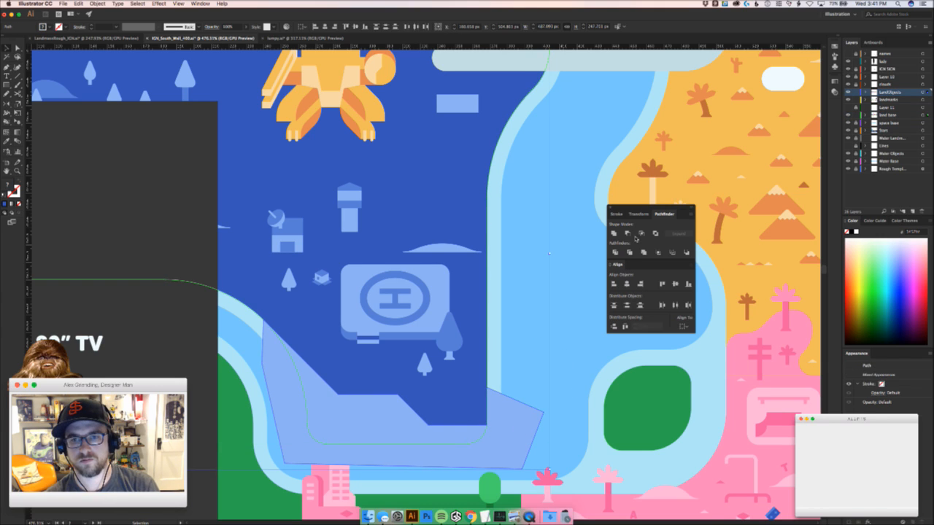
{"action": "left_click", "coordinate": [637, 233]}
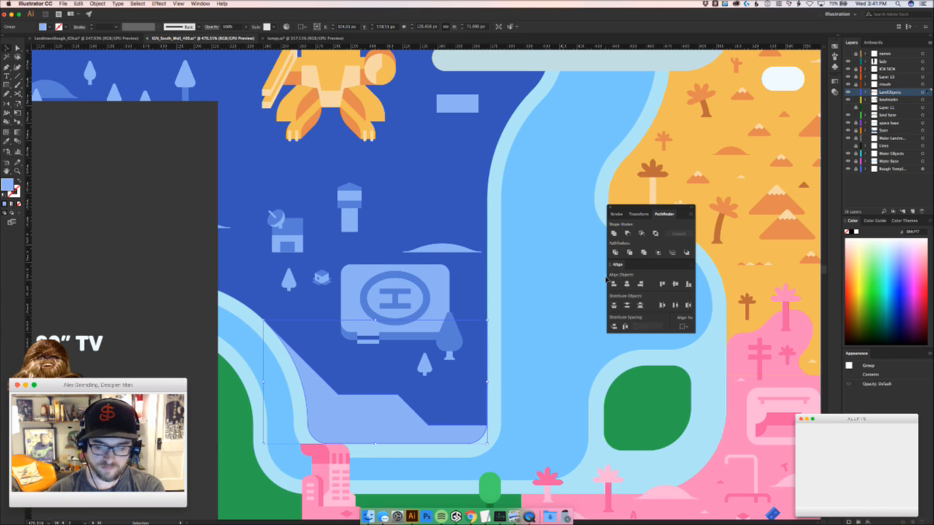
Recolor the trimmed shore shape with the medium blue used on the large tree
{"action": "key", "text": "XF86AudioLowerVolume"}
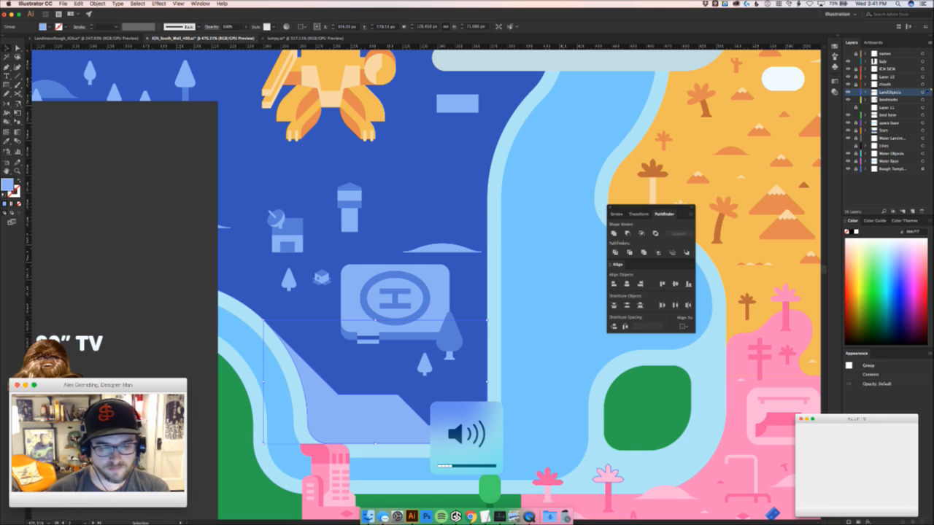
{"action": "key", "text": "super+Tab"}
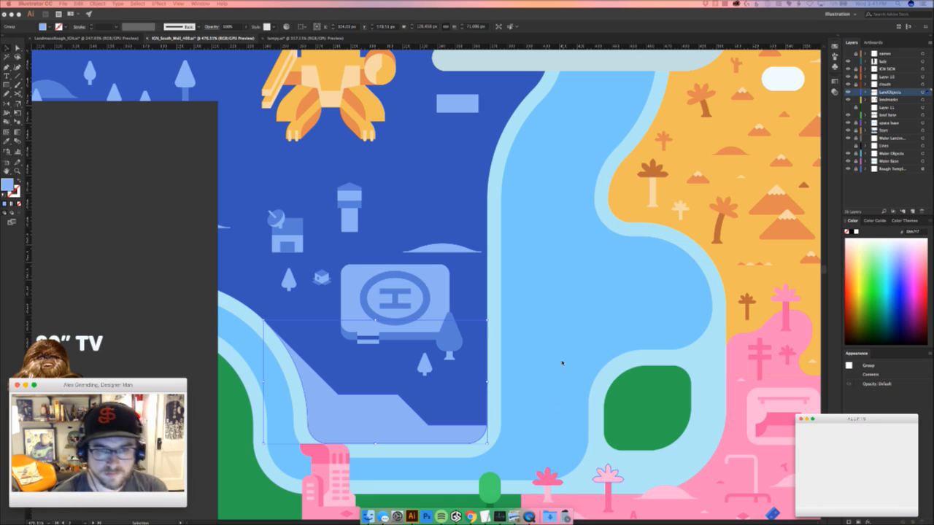
{"action": "left_click", "coordinate": [560, 314]}
{"action": "left_click_drag", "start_coordinate": [408, 420], "coordinate": [303, 438]}
{"action": "left_click_drag", "start_coordinate": [399, 416], "coordinate": [432, 377]}
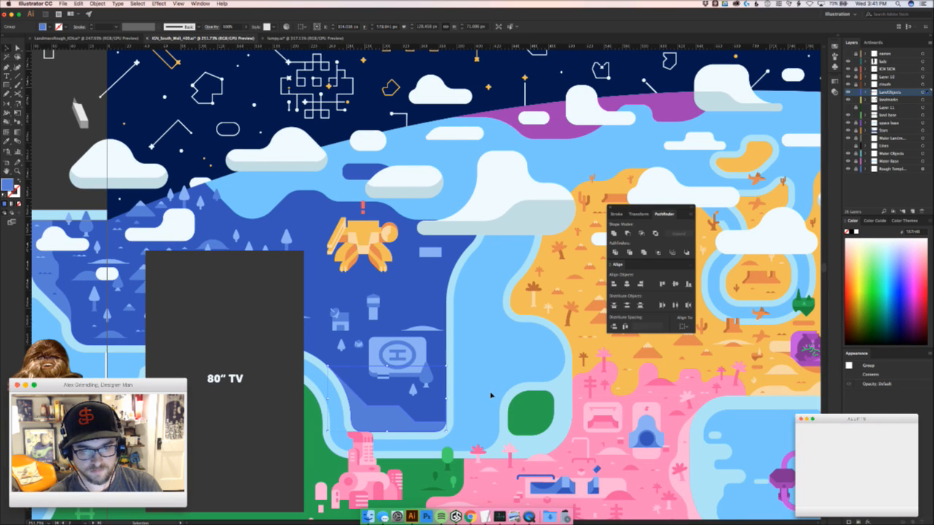
Lock the land base layer to protect the dark blue land from selection
{"action": "left_click_drag", "start_coordinate": [352, 417], "coordinate": [489, 367]}
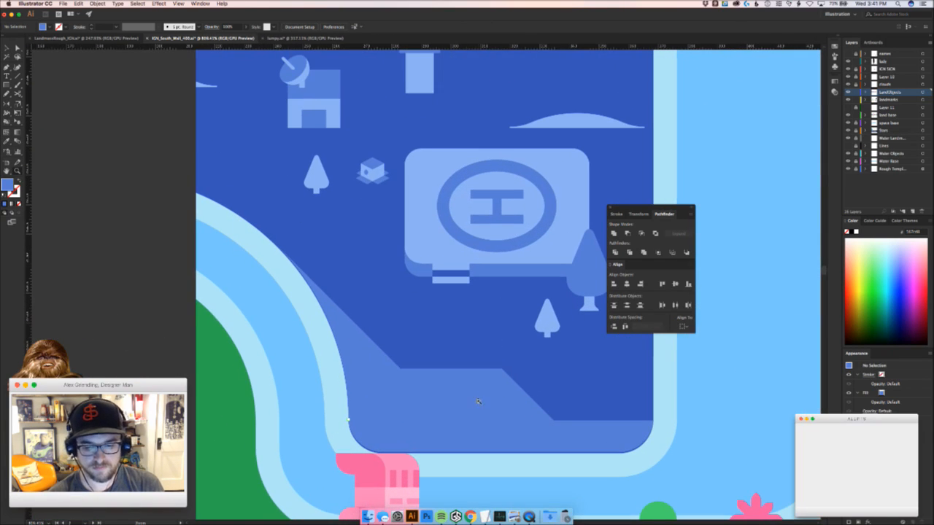
{"action": "left_click", "coordinate": [453, 431]}
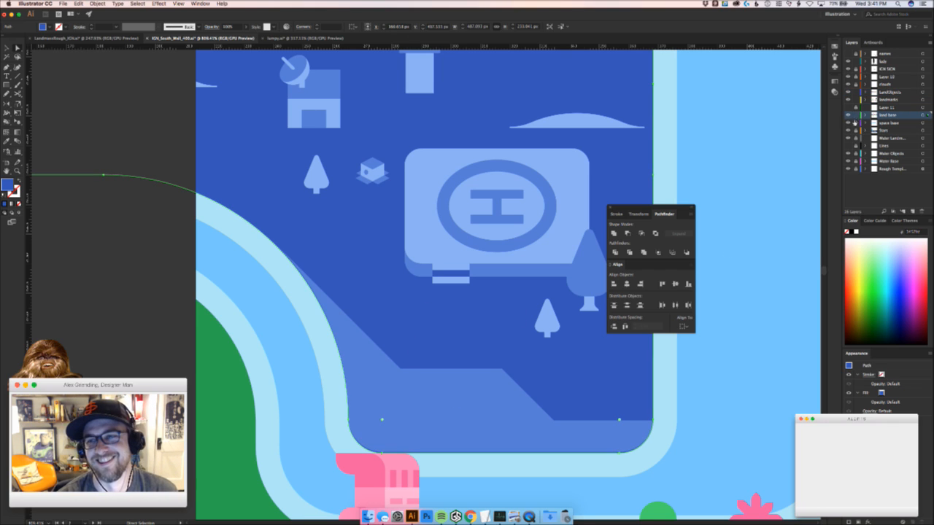
{"action": "left_click", "coordinate": [856, 115]}
Round the angular corners along the medium blue shore shape's upper edge into a smooth, wavy contour
{"action": "left_click", "coordinate": [403, 362]}
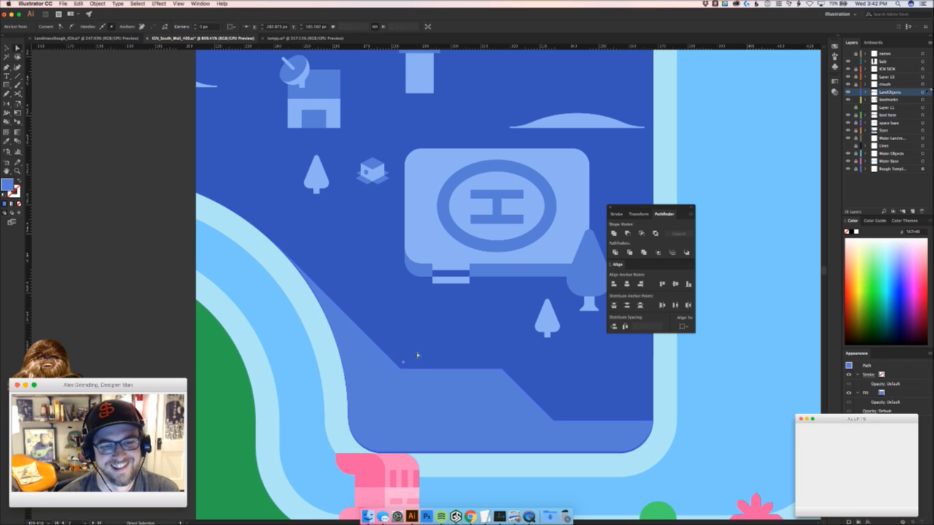
{"action": "key", "text": "z"}
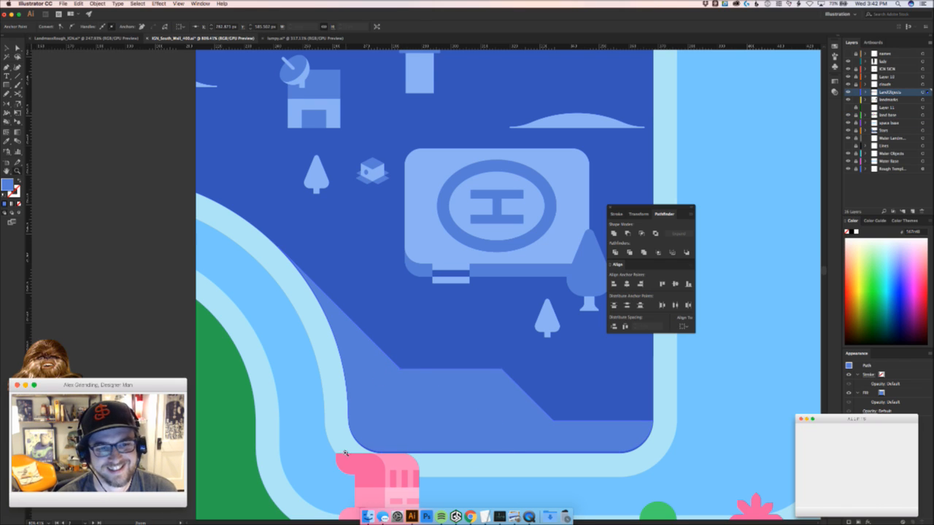
{"action": "left_click_drag", "start_coordinate": [350, 453], "coordinate": [402, 423]}
{"action": "key", "text": "v"}
{"action": "key", "text": "z"}
{"action": "key", "text": "v"}
{"action": "left_click", "coordinate": [487, 345]}
{"action": "key", "text": "a"}
{"action": "left_click_drag", "start_coordinate": [451, 383], "coordinate": [573, 299]}
{"action": "left_click", "coordinate": [560, 377]}
{"action": "left_click_drag", "start_coordinate": [559, 380], "coordinate": [528, 368]}
{"action": "left_click", "coordinate": [628, 456], "text": "super"}
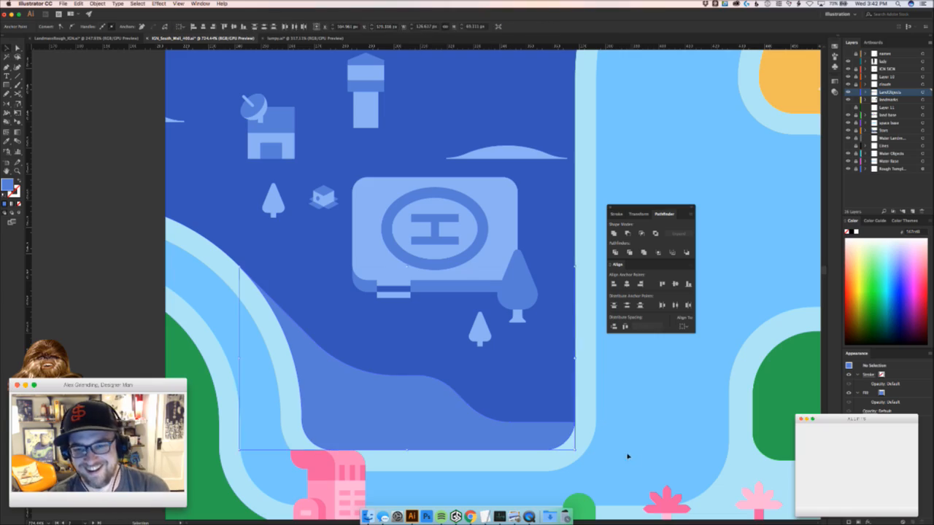
{"action": "left_click_drag", "start_coordinate": [565, 445], "coordinate": [575, 378]}
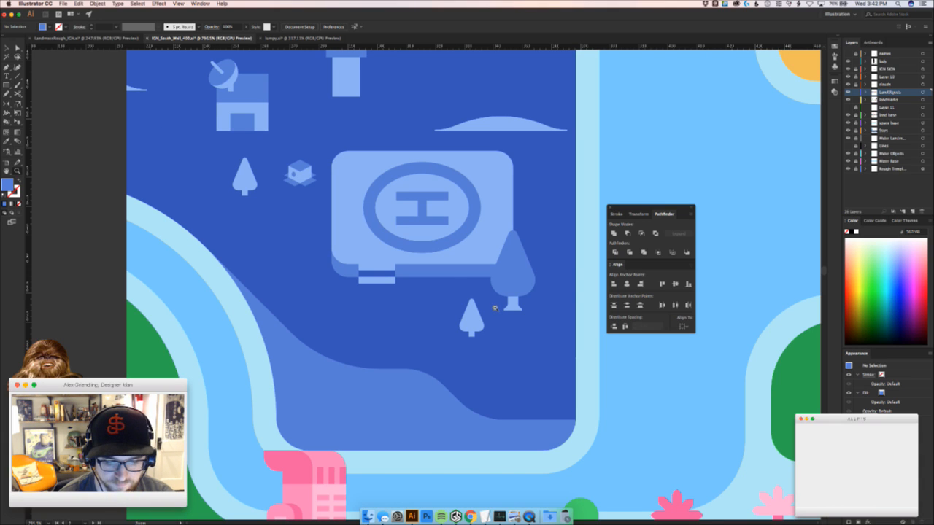
{"action": "left_click", "coordinate": [519, 383]}
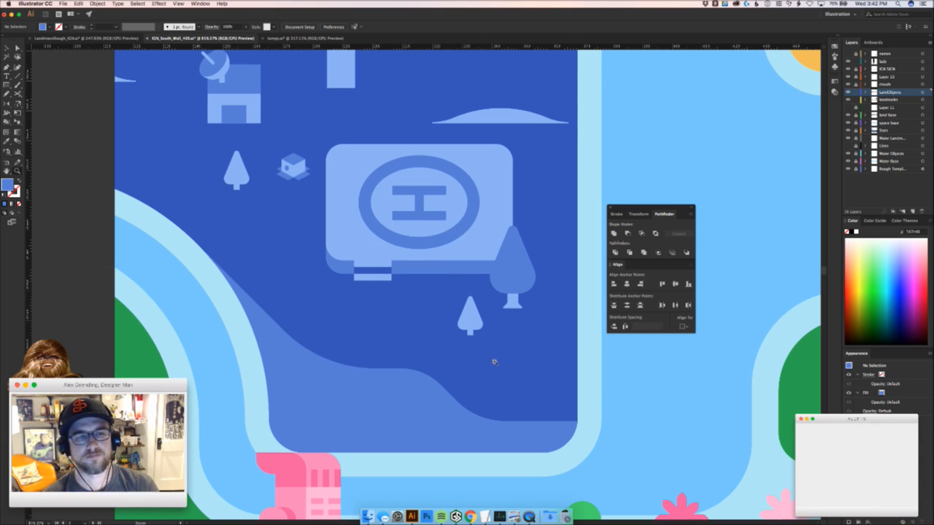
Copy mounds from the western blue land, placing a medium blue one northwest of the robot and a light blue one below its feet
{"action": "left_click_drag", "start_coordinate": [493, 389], "coordinate": [436, 394]}
{"action": "left_click_drag", "start_coordinate": [457, 337], "coordinate": [519, 391]}
{"action": "left_click", "coordinate": [228, 260]}
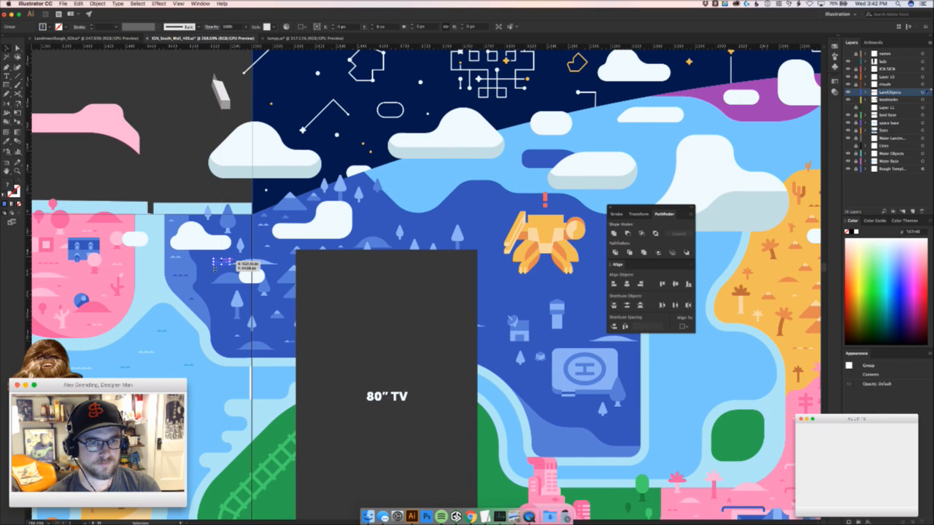
{"action": "left_click", "coordinate": [232, 272]}
{"action": "left_click_drag", "start_coordinate": [228, 262], "coordinate": [472, 197]}
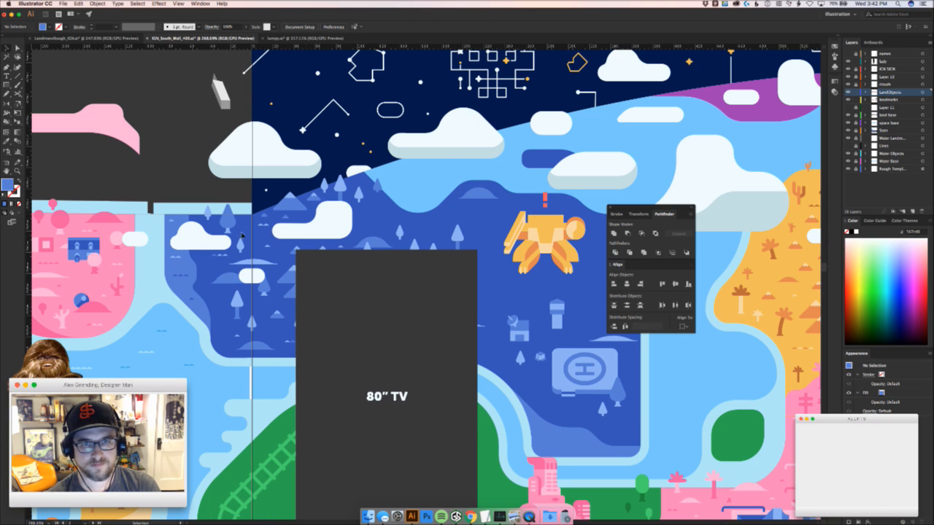
{"action": "left_click_drag", "start_coordinate": [228, 259], "coordinate": [504, 324]}
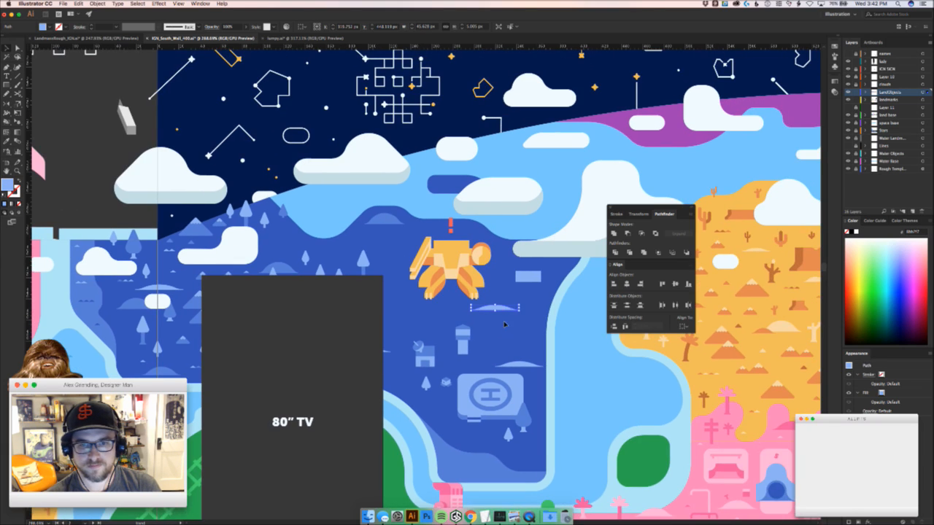
{"action": "scroll", "coordinate": [504, 324], "scroll_direction": "up", "scroll_amount": 2}
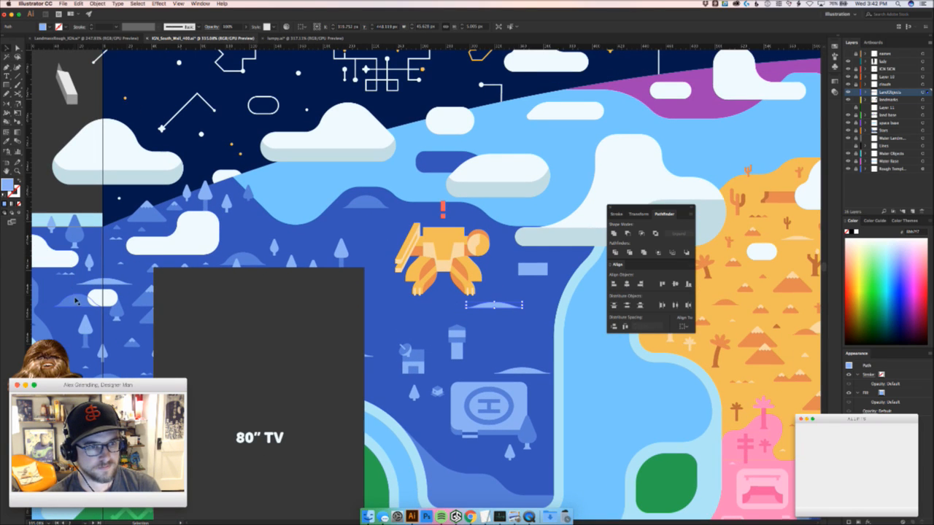
Copy the medium blue mound from the western blue land to just below the robot's western rear foot
{"action": "left_click_drag", "start_coordinate": [76, 298], "coordinate": [415, 288]}
{"action": "left_click", "coordinate": [436, 321]}
{"action": "key", "text": "z"}
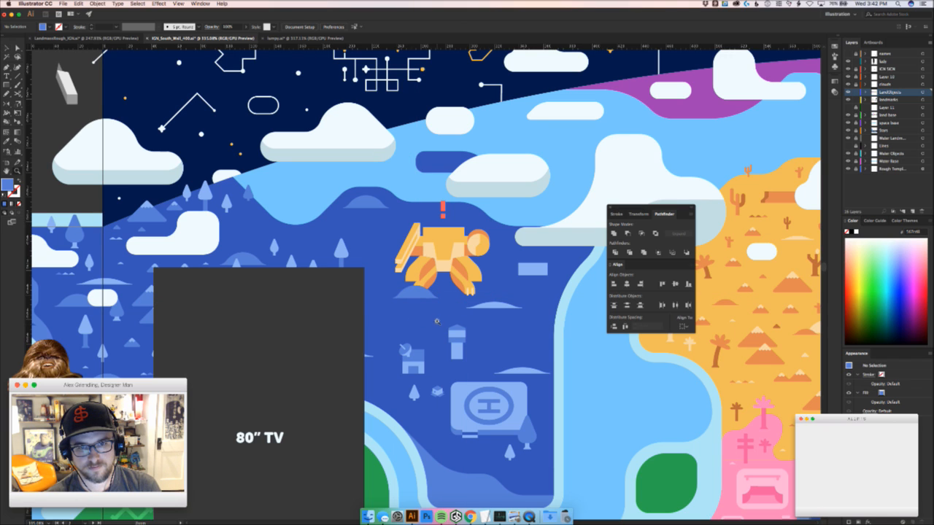
{"action": "left_click", "coordinate": [436, 321]}
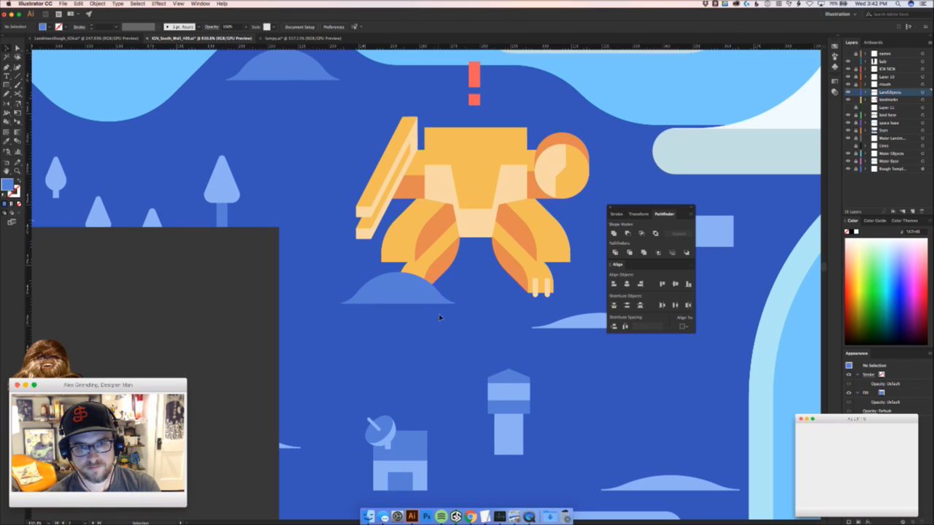
{"action": "left_click_drag", "start_coordinate": [430, 294], "coordinate": [437, 309]}
{"action": "left_click", "coordinate": [429, 318]}
{"action": "left_click", "coordinate": [452, 329]}
{"action": "left_click_drag", "start_coordinate": [428, 345], "coordinate": [217, 354]}
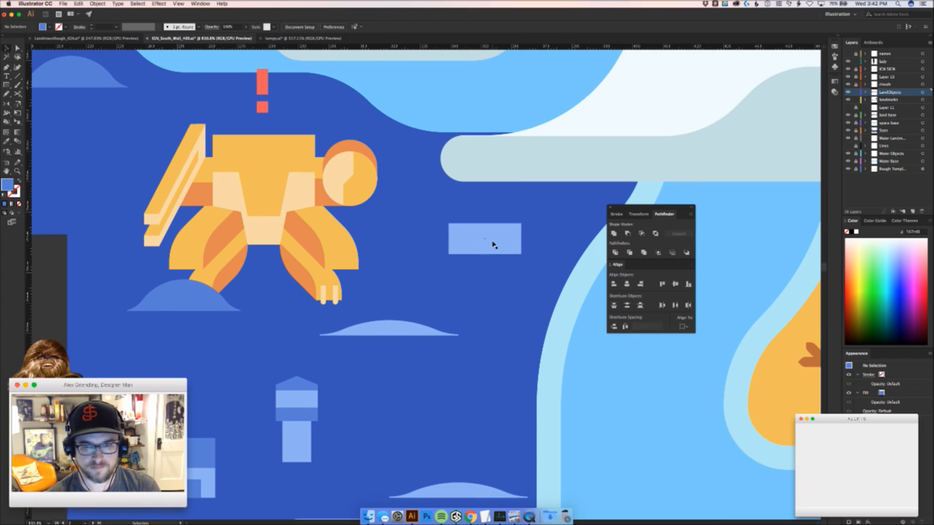
Draw a thin strip along the lower edge of the light blue rectangle east of the robot and color it medium blue
{"action": "left_click", "coordinate": [493, 245]}
{"action": "left_click", "coordinate": [524, 239]}
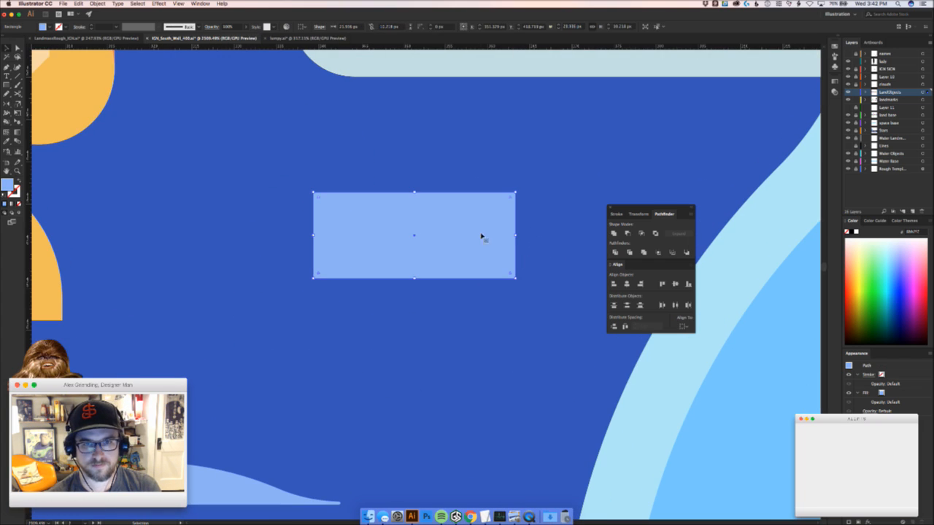
{"action": "left_click", "coordinate": [326, 327]}
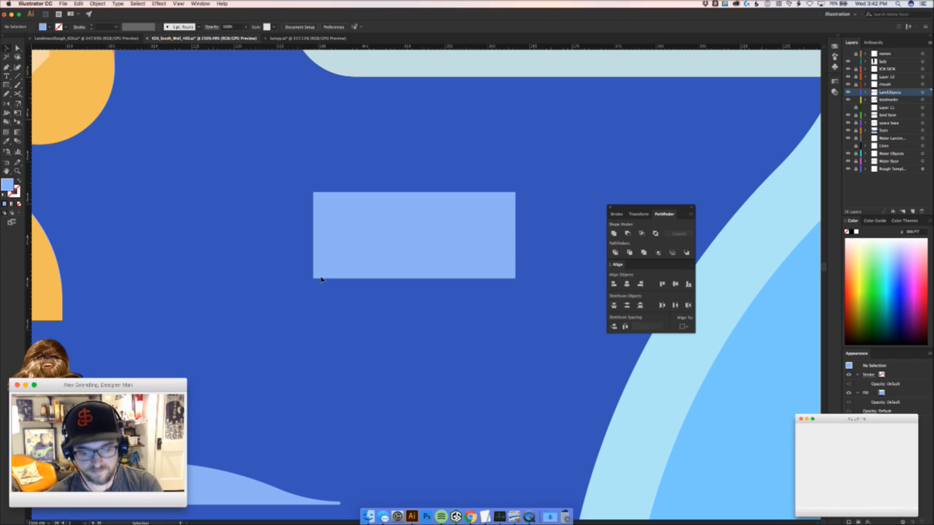
{"action": "key", "text": "m"}
{"action": "left_click_drag", "start_coordinate": [313, 278], "coordinate": [515, 301]}
{"action": "key", "text": "z"}
{"action": "left_click_drag", "start_coordinate": [493, 337], "coordinate": [386, 360]}
{"action": "key", "text": "super+shift+a"}
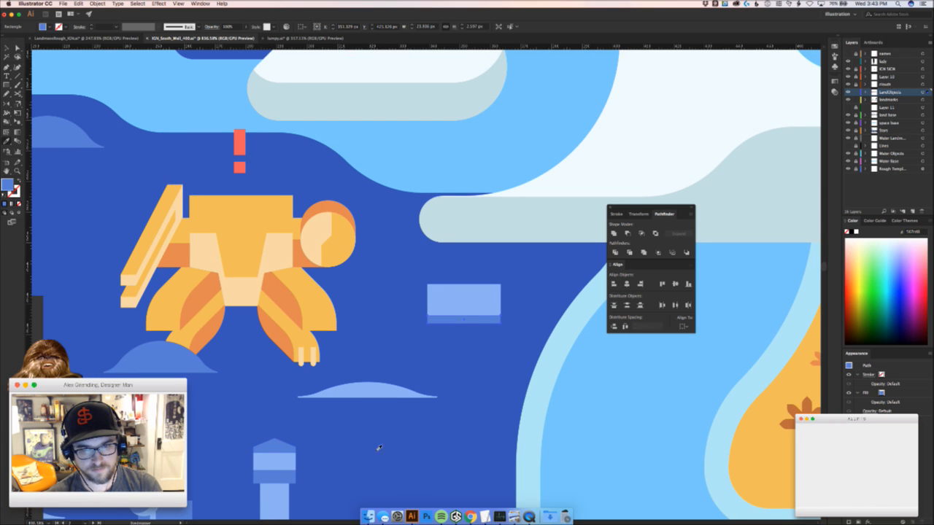
Draw a medium blue triangle with the Pen tool at the strip's west end, slanting it outward at about 45 degrees
{"action": "left_click_drag", "start_coordinate": [470, 328], "coordinate": [599, 454]}
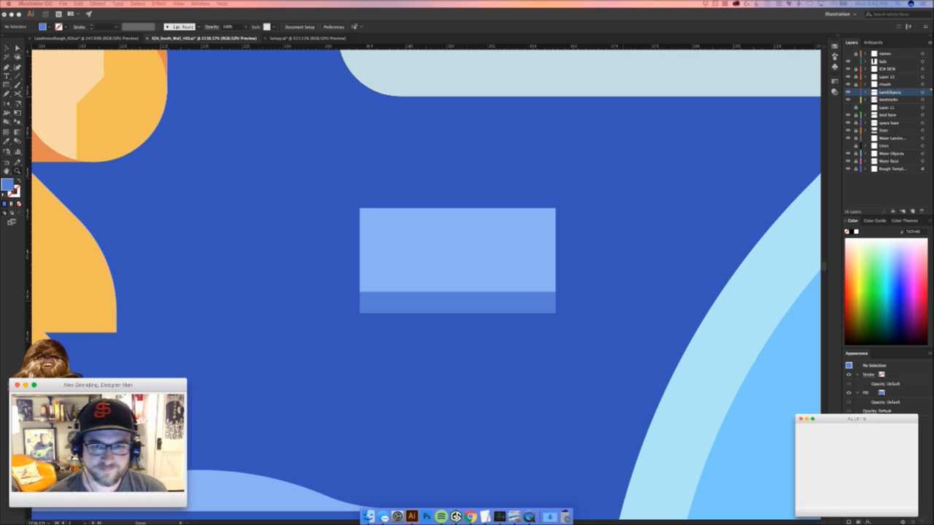
{"action": "left_click", "coordinate": [471, 404]}
{"action": "left_click_drag", "start_coordinate": [436, 398], "coordinate": [350, 416]}
{"action": "key", "text": "v"}
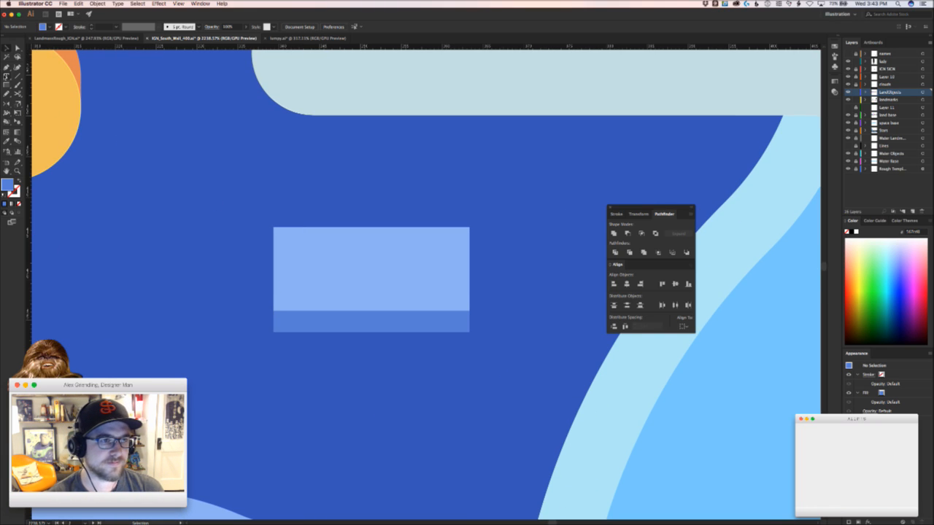
{"action": "left_click", "coordinate": [8, 86]}
{"action": "key", "text": "p"}
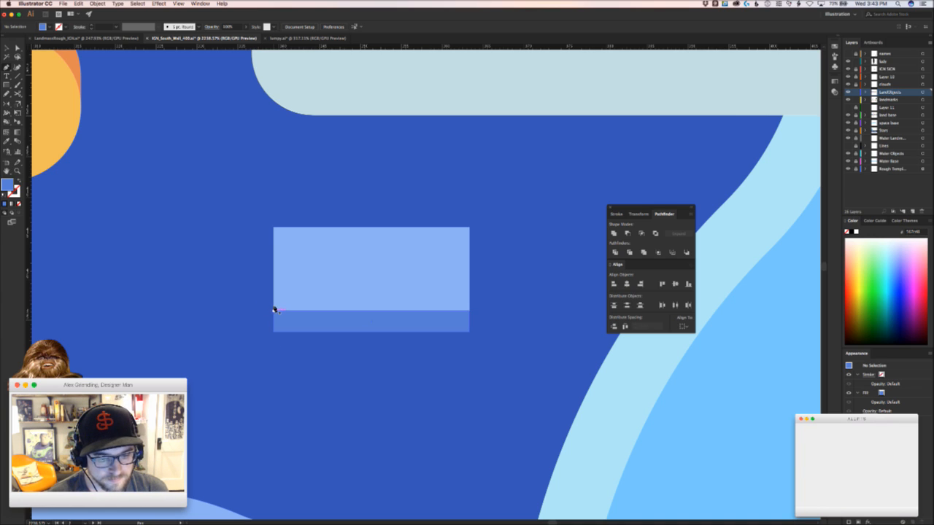
{"action": "left_click_drag", "start_coordinate": [274, 310], "coordinate": [254, 332]}
{"action": "left_click", "coordinate": [252, 332]}
{"action": "left_click", "coordinate": [285, 333]}
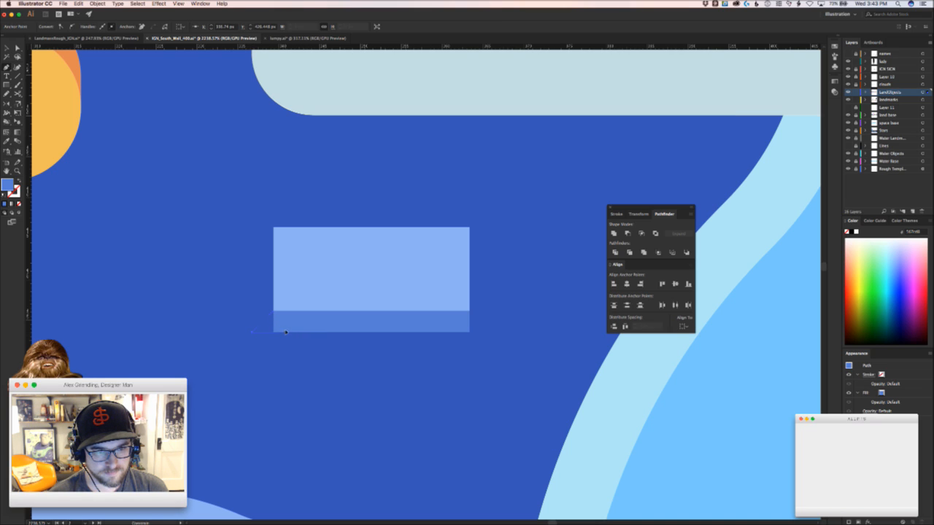
{"action": "left_click", "coordinate": [274, 310]}
{"action": "key", "text": "z"}
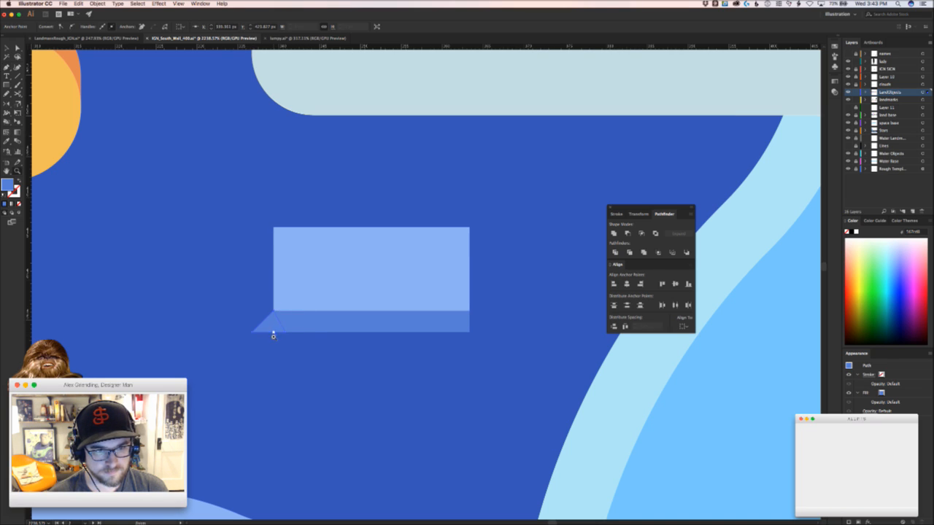
Copy the slanted triangle up to the light blue rectangle's upper west corner, aligning its tip with the corner
{"action": "left_click_drag", "start_coordinate": [278, 356], "coordinate": [452, 321]}
{"action": "key", "text": "v"}
{"action": "key", "text": "space"}
{"action": "left_click_drag", "start_coordinate": [296, 231], "coordinate": [394, 365]}
{"action": "key", "text": "z"}
{"action": "key", "text": "v"}
{"action": "left_click_drag", "start_coordinate": [201, 365], "coordinate": [202, 364]}
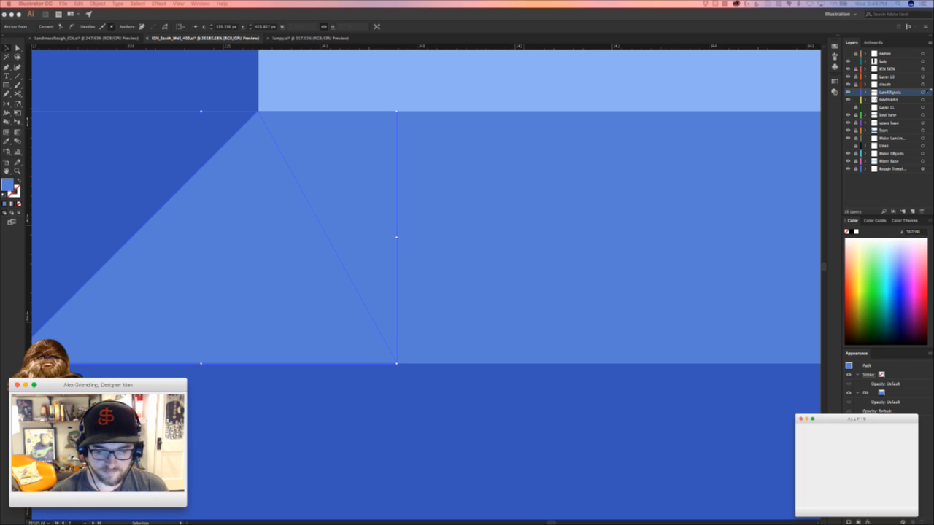
{"action": "left_click", "coordinate": [302, 390]}
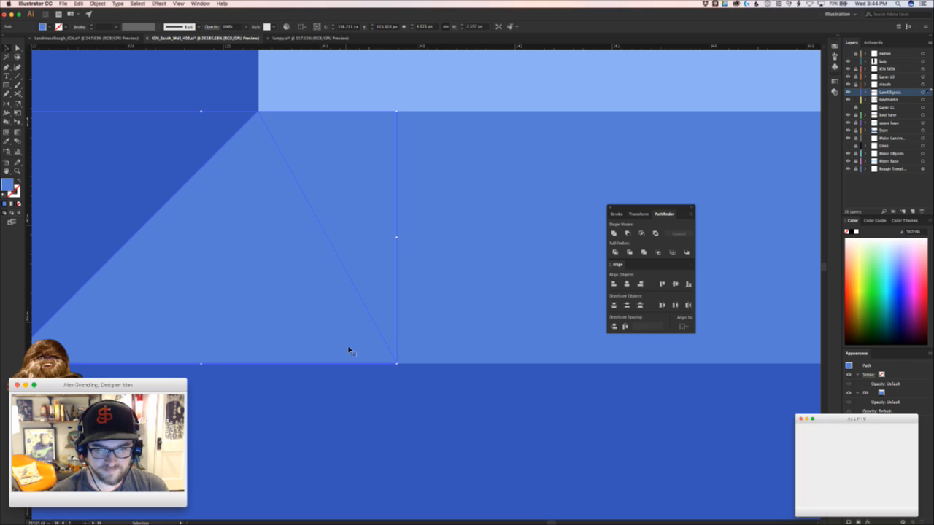
{"action": "left_click", "coordinate": [396, 408]}
{"action": "left_click_drag", "start_coordinate": [395, 408], "coordinate": [276, 219]}
{"action": "key", "text": "v"}
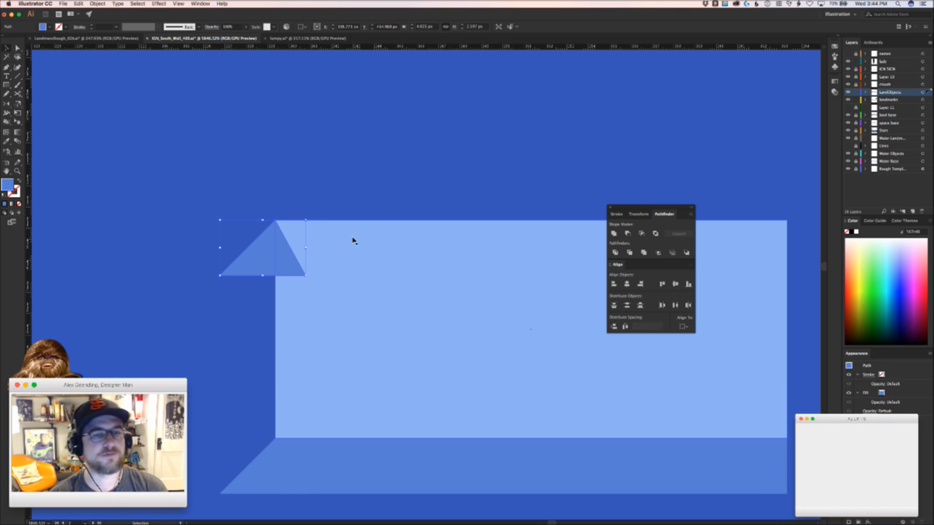
Send the copied triangle behind the rectangle and recolor it with the rectangle's light blue
{"action": "key", "text": "super+x"}
{"action": "key", "text": "super+b"}
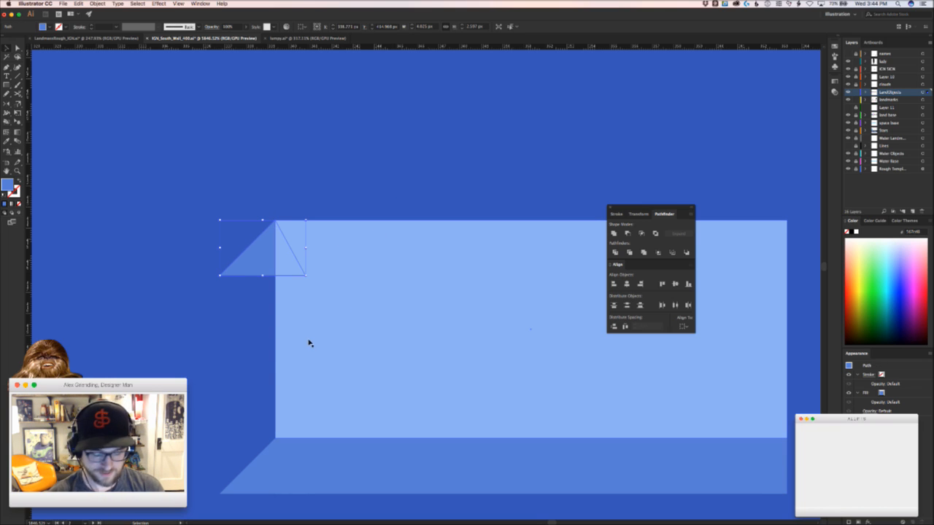
{"action": "key", "text": "i"}
{"action": "left_click", "coordinate": [331, 365]}
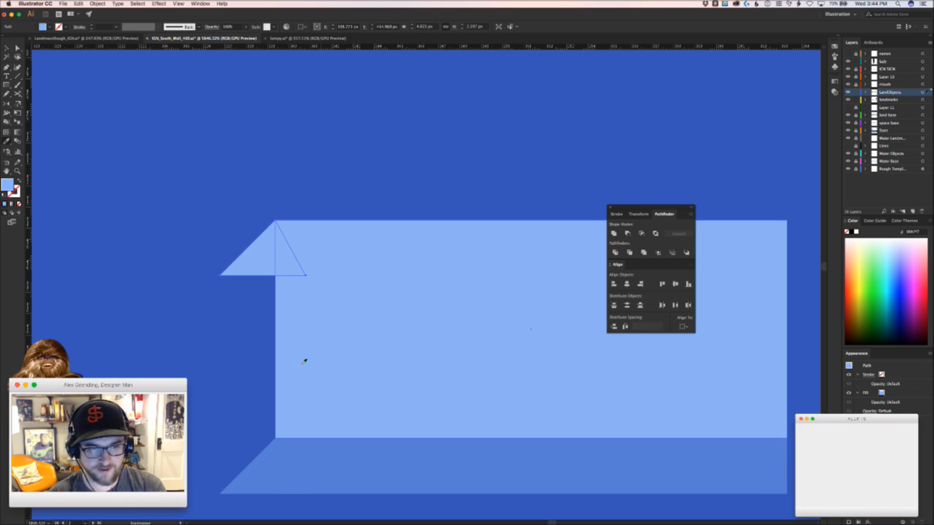
{"action": "left_click_drag", "start_coordinate": [209, 355], "coordinate": [274, 318]}
{"action": "key", "text": "v"}
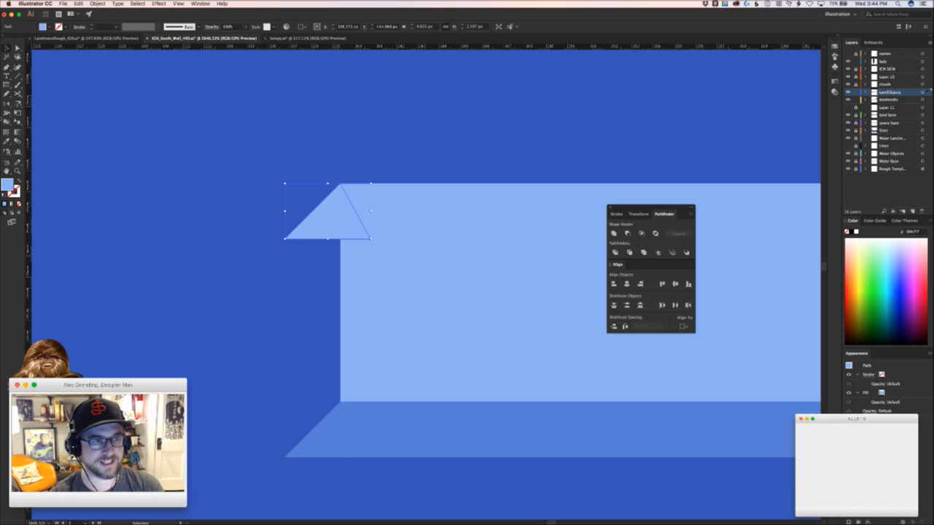
{"action": "left_click", "coordinate": [206, 300]}
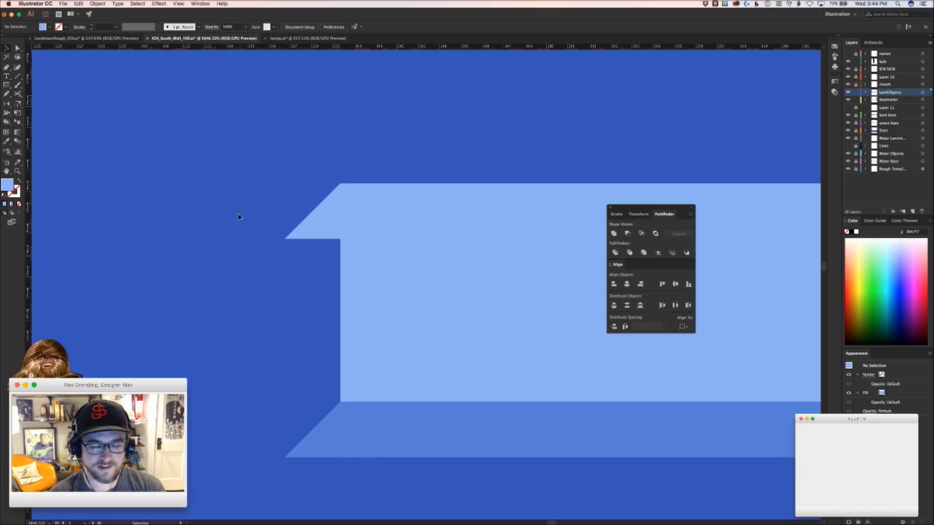
Draw a light blue side panel with the Pen tool, filling the gap between the upper and lower triangles at the building's west end
{"action": "key", "text": "p"}
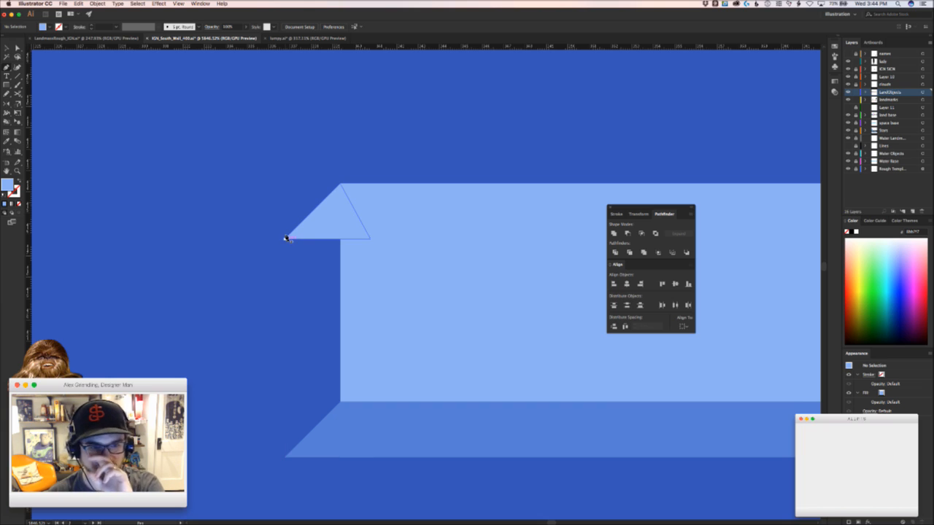
{"action": "left_click", "coordinate": [285, 238]}
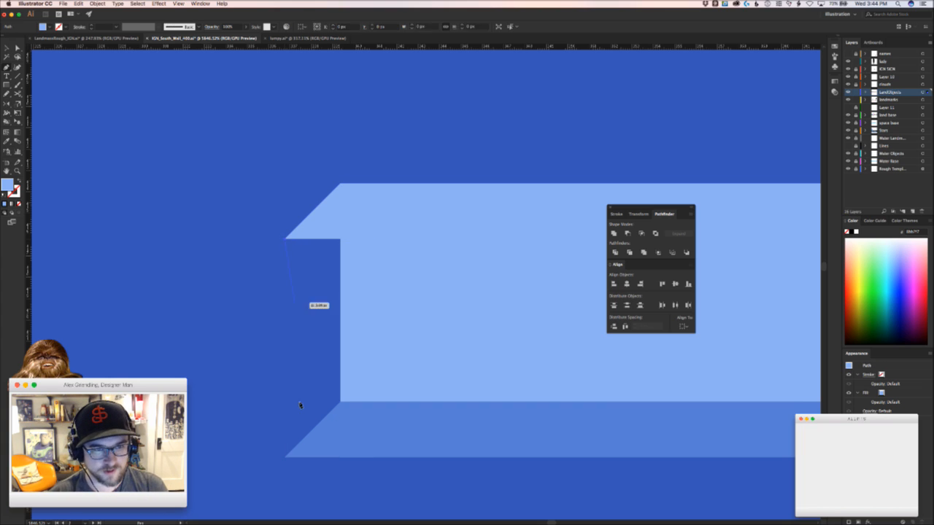
{"action": "left_click", "coordinate": [286, 457]}
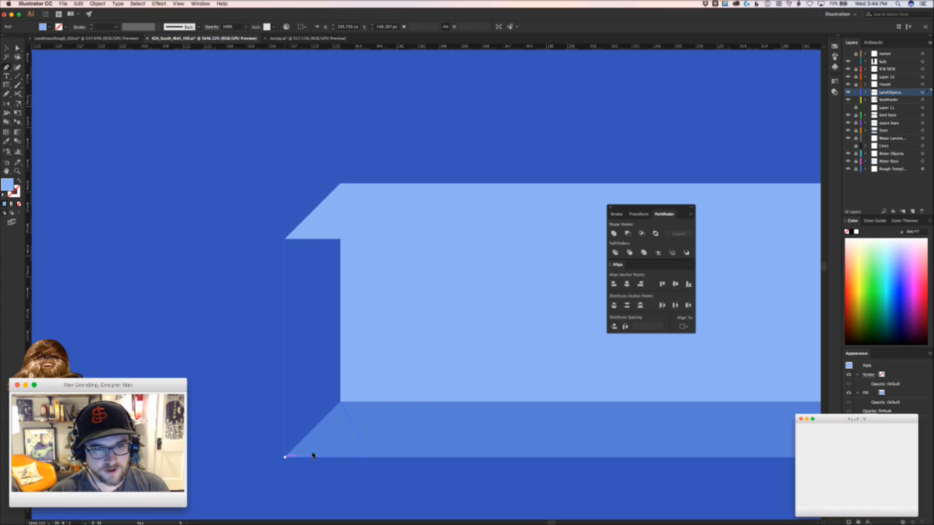
{"action": "left_click", "coordinate": [367, 372]}
{"action": "left_click", "coordinate": [354, 219]}
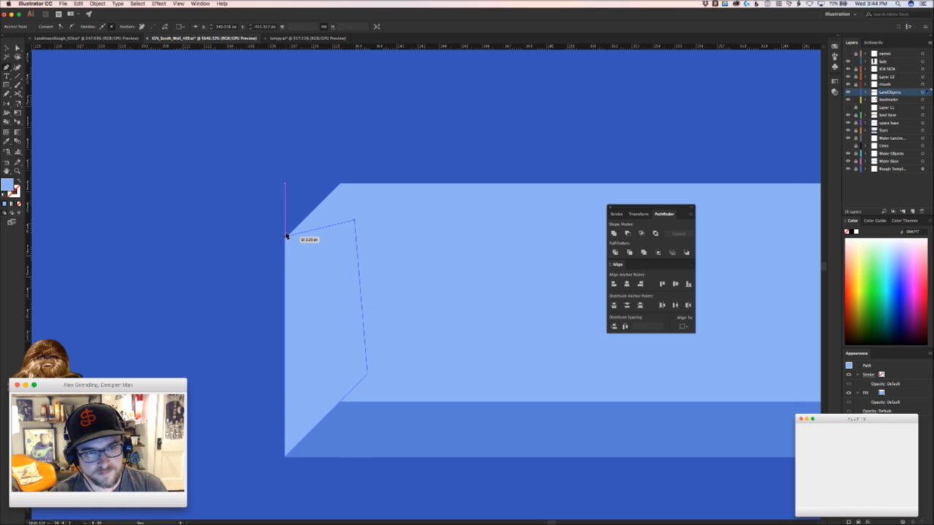
{"action": "left_click", "coordinate": [286, 237]}
{"action": "key", "text": "v"}
{"action": "left_click", "coordinate": [273, 265]}
{"action": "left_click_drag", "start_coordinate": [284, 294], "coordinate": [140, 318]}
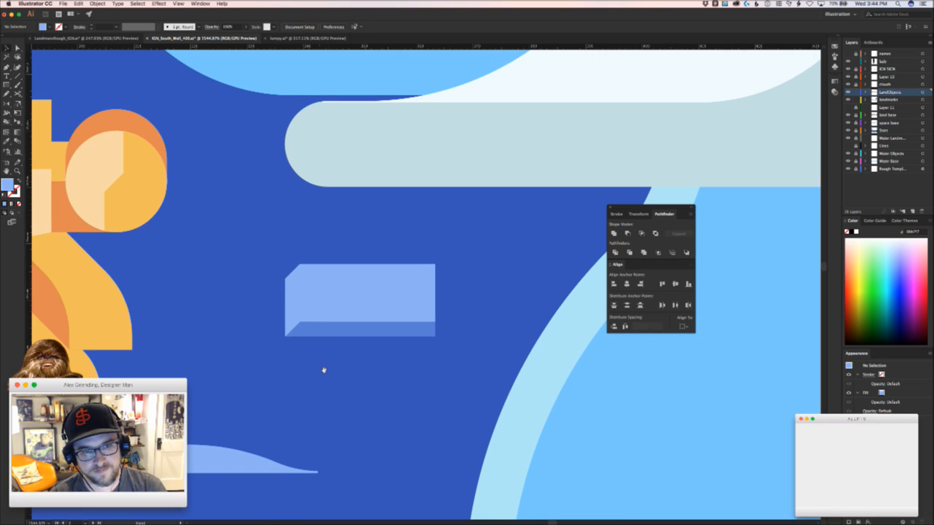
Duplicate the three west end pieces to the east of the building and reflect the copy horizontally
{"action": "left_click_drag", "start_coordinate": [323, 337], "coordinate": [287, 291]}
{"action": "left_click_drag", "start_coordinate": [213, 235], "coordinate": [547, 329]}
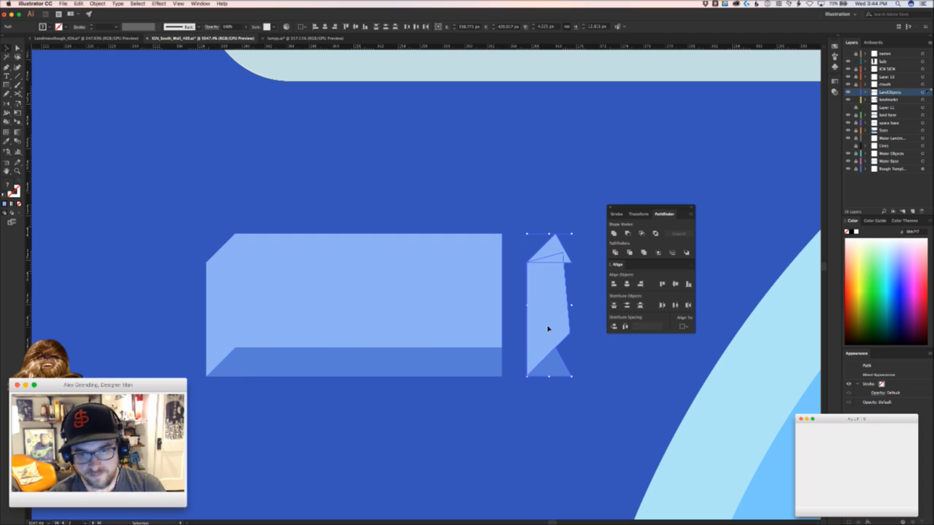
{"action": "key", "text": "r"}
{"action": "left_click_drag", "start_coordinate": [590, 374], "coordinate": [423, 339]}
{"action": "key", "text": "super+z"}
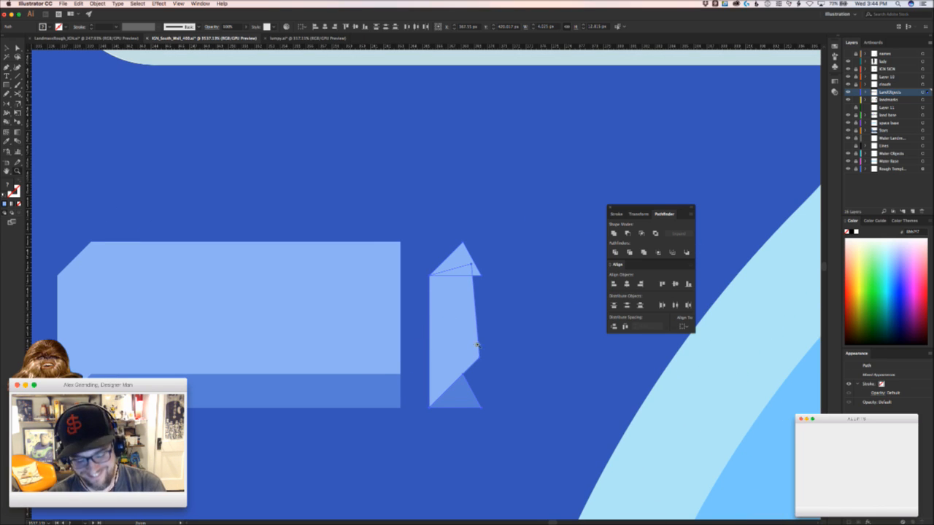
{"action": "key", "text": "o"}
{"action": "left_click_drag", "start_coordinate": [491, 338], "coordinate": [383, 336]}
{"action": "key", "text": "v"}
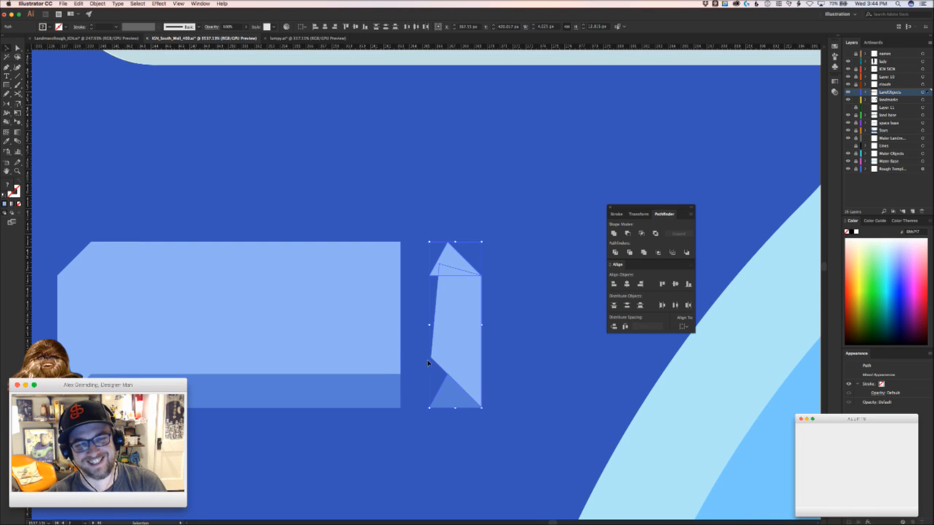
Fit the mirrored end pieces flush against the building's east end to make it symmetrical
{"action": "left_click_drag", "start_coordinate": [419, 378], "coordinate": [533, 384], "text": "super"}
{"action": "left_click_drag", "start_coordinate": [475, 371], "coordinate": [387, 371]}
{"action": "key", "text": "v"}
{"action": "left_click", "coordinate": [508, 393]}
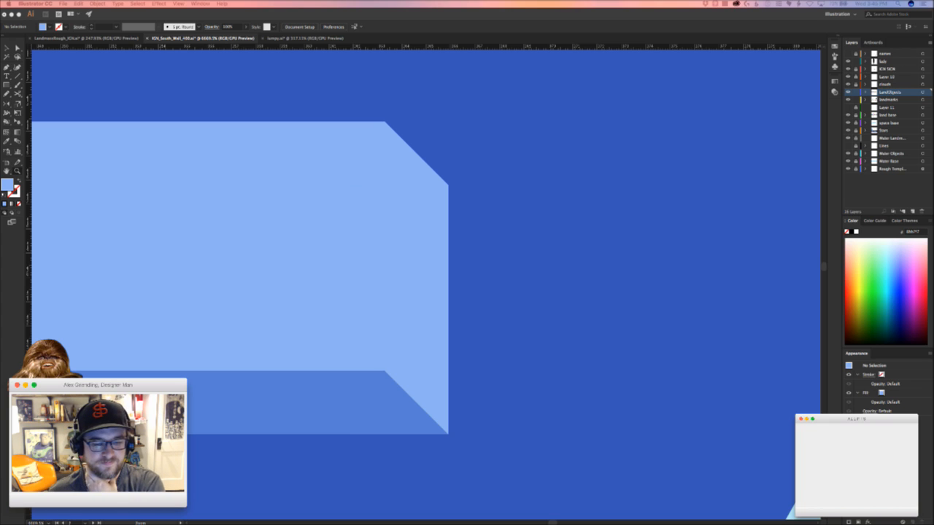
{"action": "key", "text": "super+Tab"}
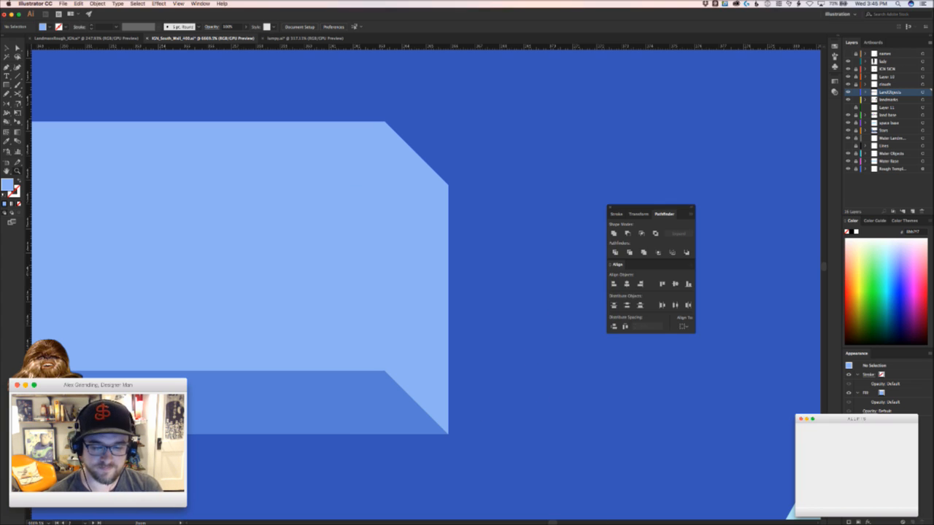
{"action": "key", "text": "super+Tab"}
{"action": "left_click", "coordinate": [534, 398]}
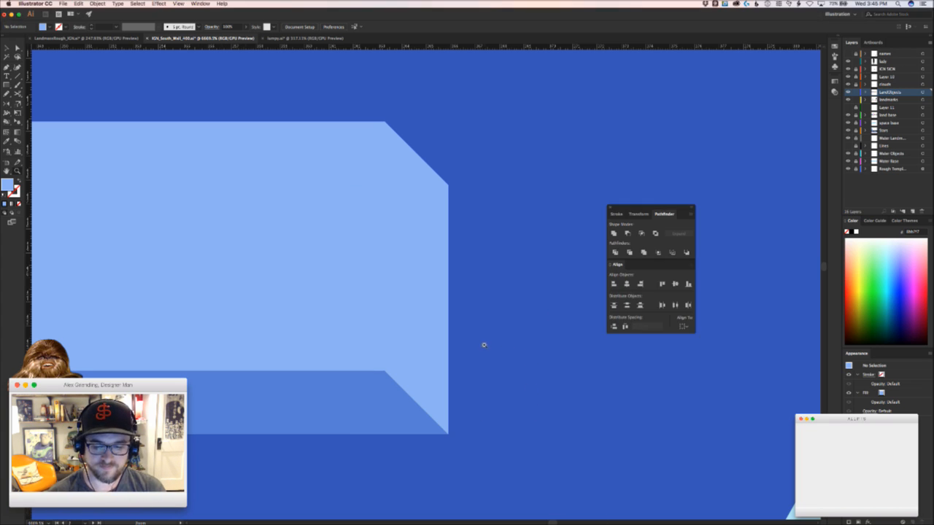
Draw a light blue shape with a slanted west edge under the building's western half, overlapping the medium blue strip
{"action": "left_click_drag", "start_coordinate": [483, 343], "coordinate": [456, 334]}
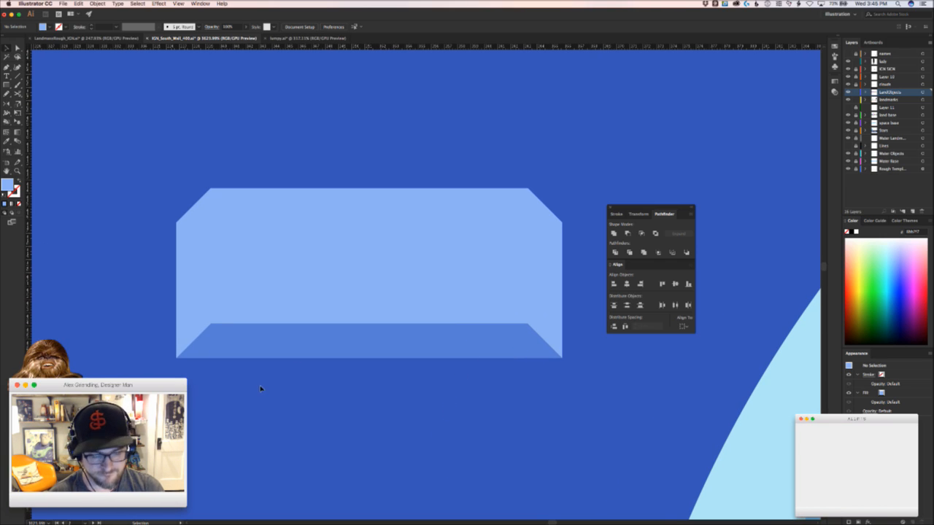
{"action": "key", "text": "p"}
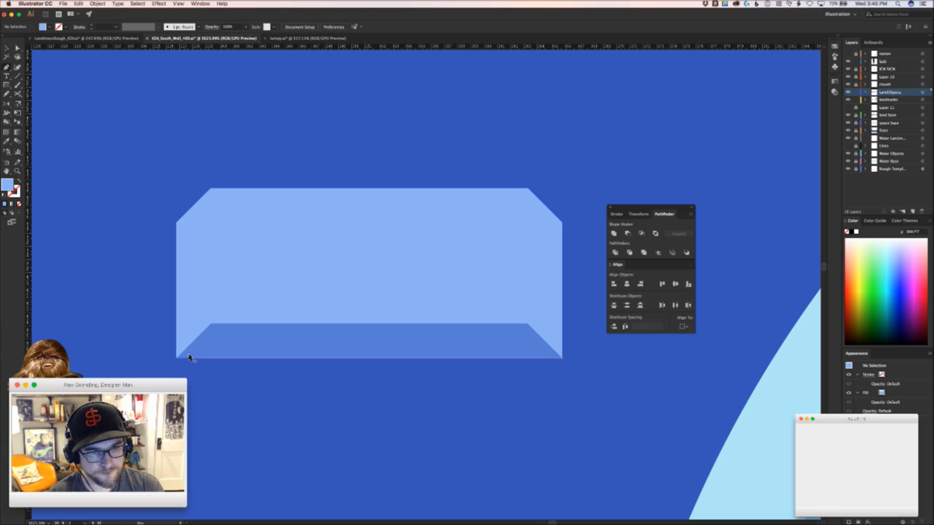
{"action": "left_click", "coordinate": [192, 357]}
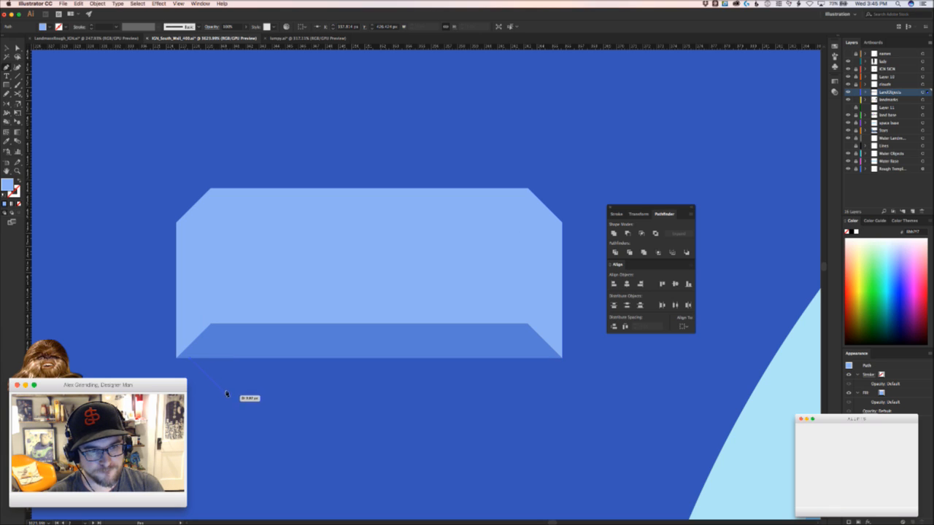
{"action": "left_click", "coordinate": [227, 394]}
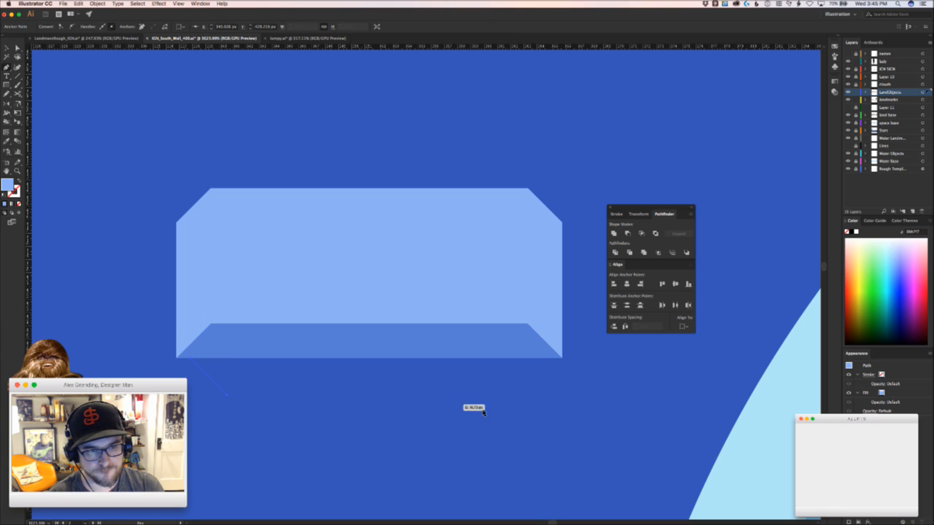
{"action": "left_click", "coordinate": [372, 395]}
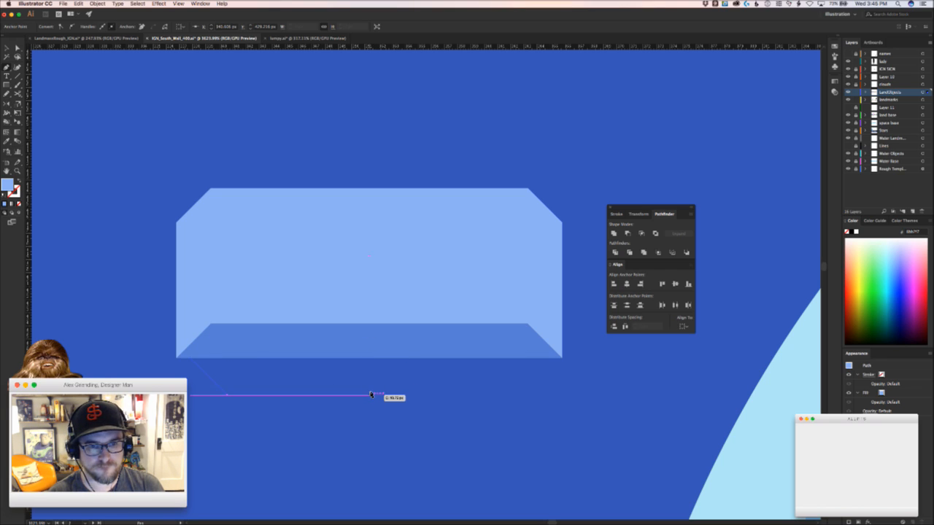
{"action": "left_click", "coordinate": [369, 340]}
{"action": "left_click", "coordinate": [193, 357]}
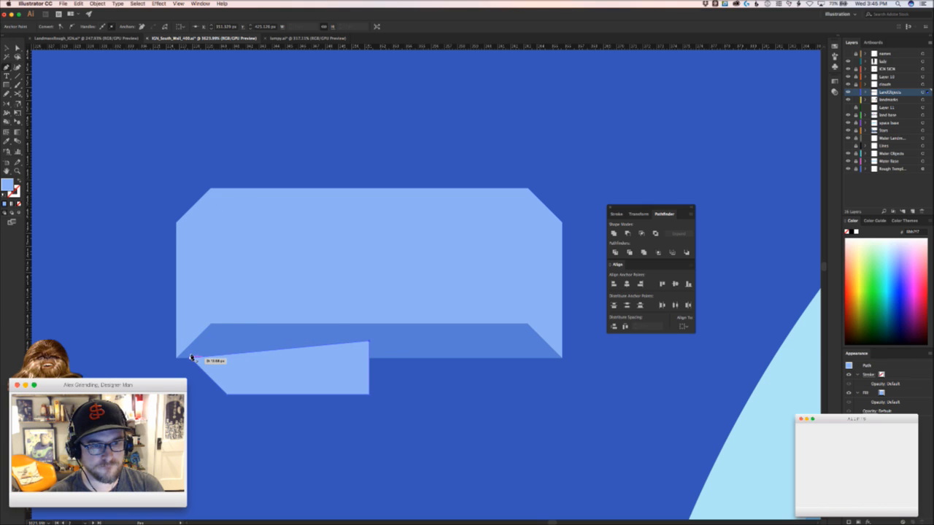
Round the lower outer corner of the light blue shape under the building and mirror a copy of it onto the eastern half
{"action": "left_click_drag", "start_coordinate": [235, 389], "coordinate": [321, 359]}
{"action": "left_click", "coordinate": [295, 435]}
{"action": "left_click_drag", "start_coordinate": [296, 436], "coordinate": [350, 404]}
{"action": "key", "text": "o"}
{"action": "key", "text": "v"}
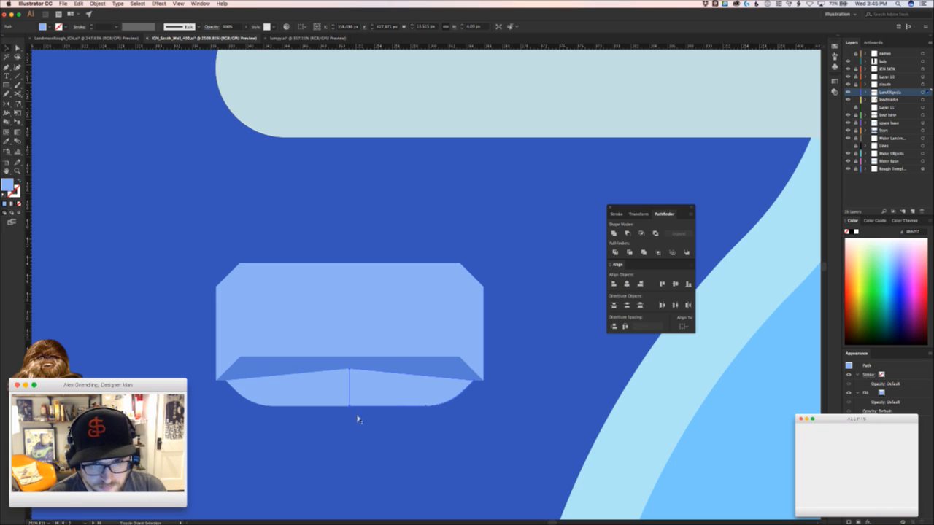
Cut both rounded light blue halves and paste them behind the building, so they show only below the medium blue strip
{"action": "left_click", "coordinate": [410, 425]}
{"action": "left_click_drag", "start_coordinate": [404, 431], "coordinate": [335, 385]}
{"action": "key", "text": "super+x"}
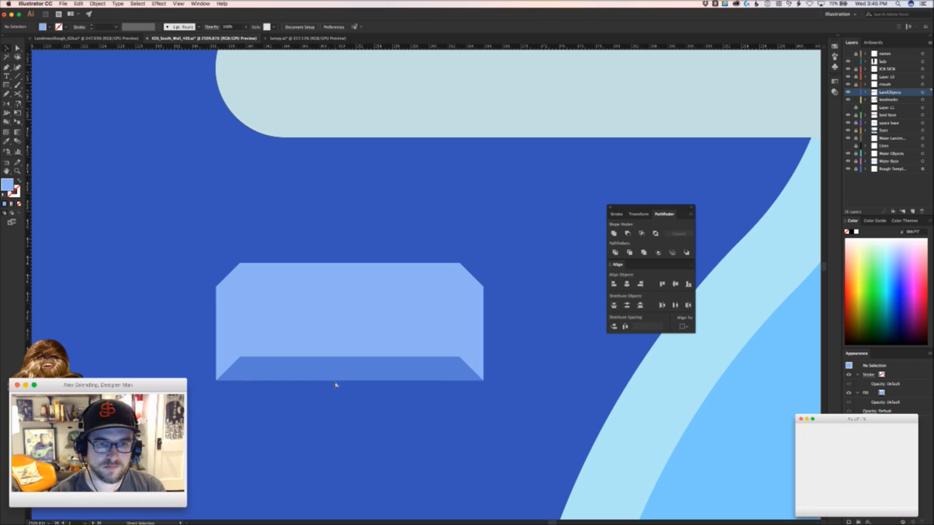
{"action": "key", "text": "super+b"}
{"action": "left_click", "coordinate": [367, 449]}
{"action": "key", "text": "z"}
{"action": "left_click_drag", "start_coordinate": [372, 452], "coordinate": [445, 488]}
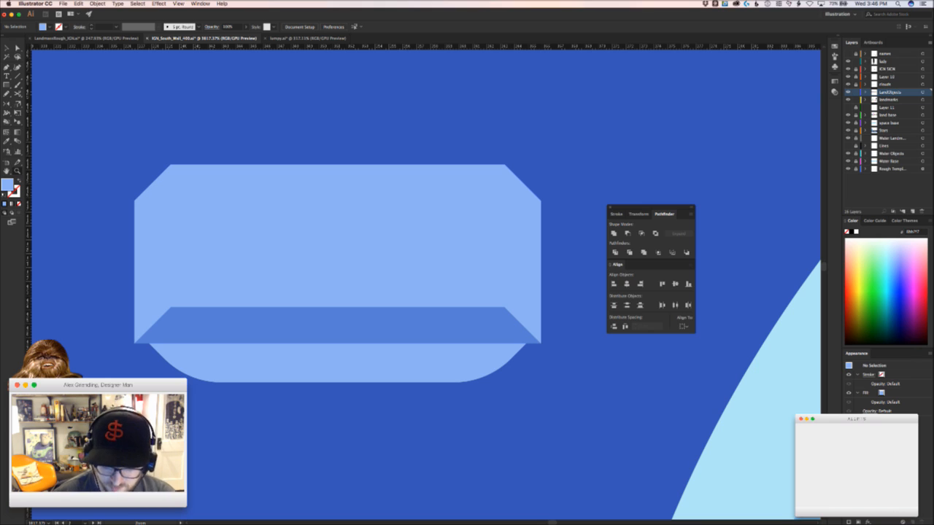
Switch to the browser, enlarge the window and page to view the Swim Desk product image, and return to Illustrator
{"action": "key", "text": "super+Tab"}
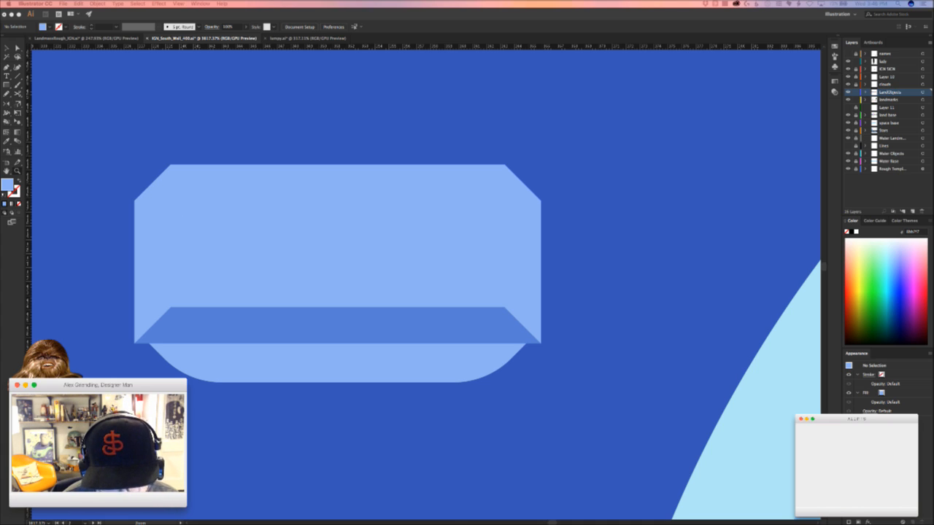
{"action": "left_click_drag", "start_coordinate": [464, 523], "coordinate": [393, 53]}
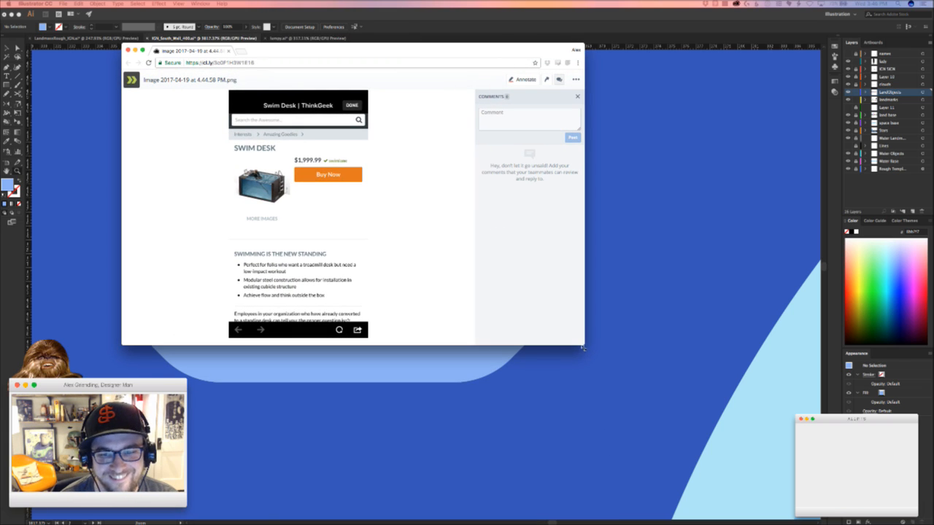
{"action": "left_click_drag", "start_coordinate": [583, 348], "coordinate": [812, 485]}
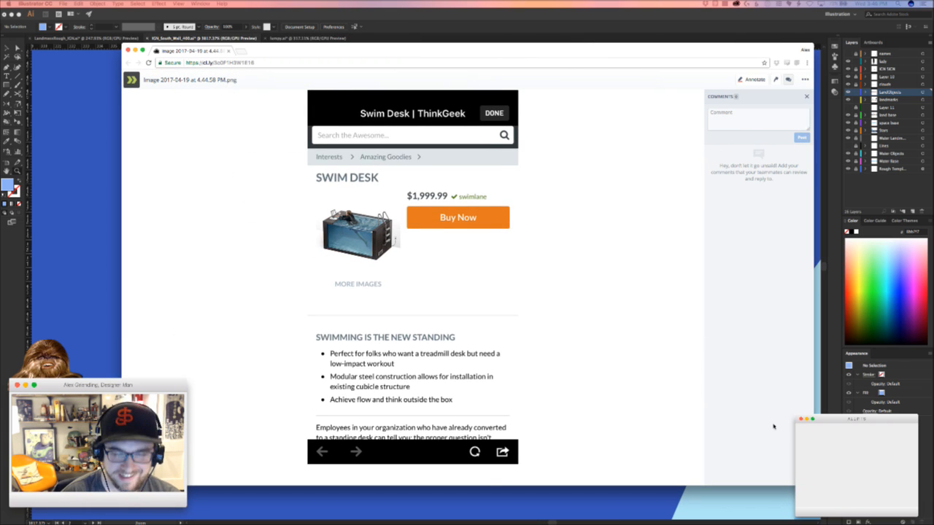
{"action": "key", "text": "super+equal"}
{"action": "key", "text": "super+equal"}
{"action": "key", "text": "super+equal"}
{"action": "key", "text": "super+equal"}
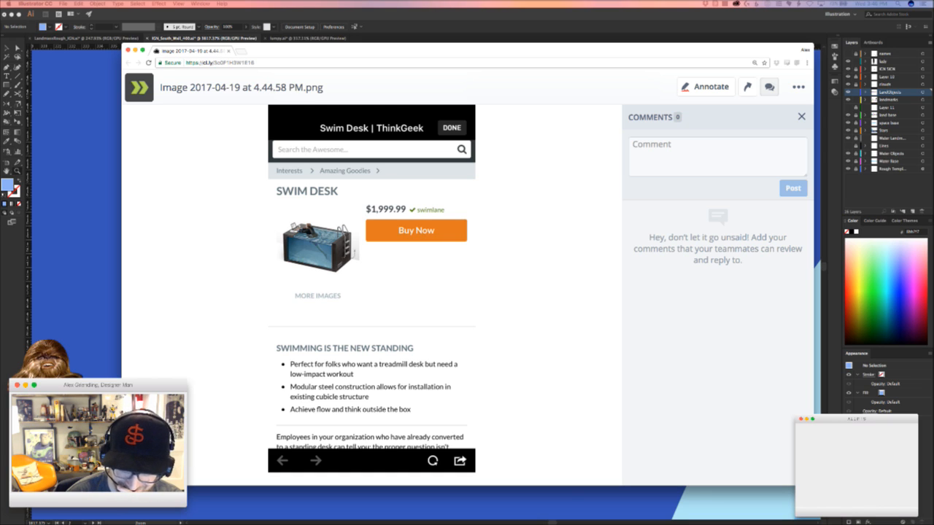
{"action": "key", "text": "super+Tab"}
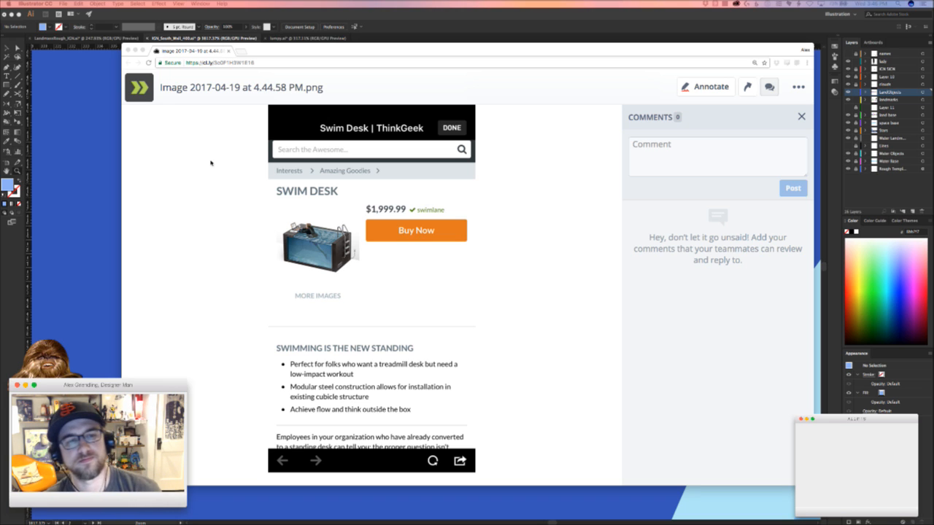
{"action": "left_click", "coordinate": [104, 228]}
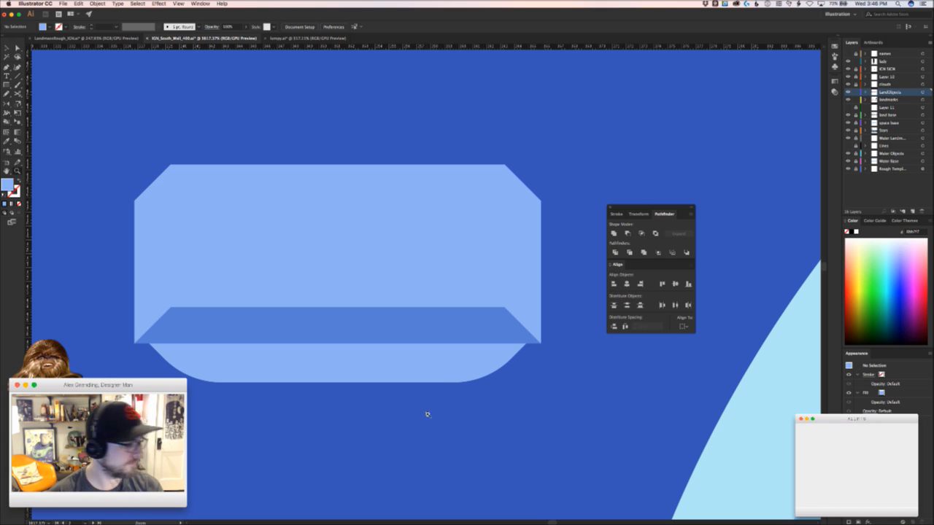
Draw a light blue rectangle about 10.4 by 11 px across the building's upper edge and place it slightly east of centre
{"action": "left_click_drag", "start_coordinate": [444, 385], "coordinate": [373, 376]}
{"action": "key", "text": "v"}
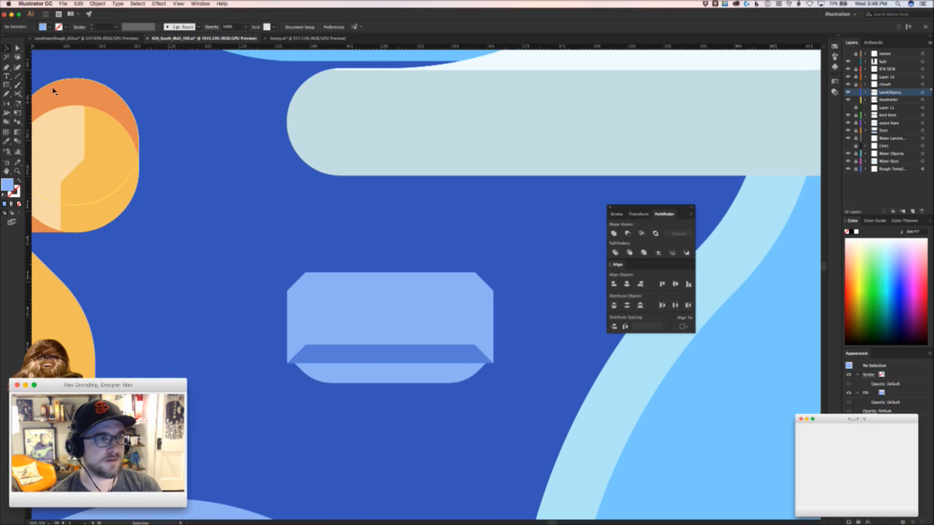
{"action": "left_click", "coordinate": [7, 85]}
{"action": "left_click_drag", "start_coordinate": [352, 247], "coordinate": [425, 327]}
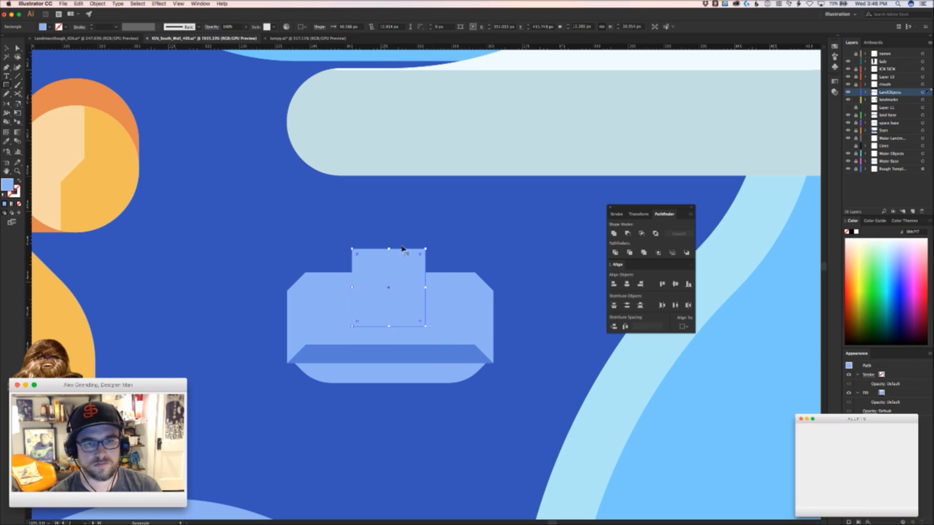
{"action": "key", "text": "v"}
{"action": "left_click_drag", "start_coordinate": [385, 260], "coordinate": [402, 259]}
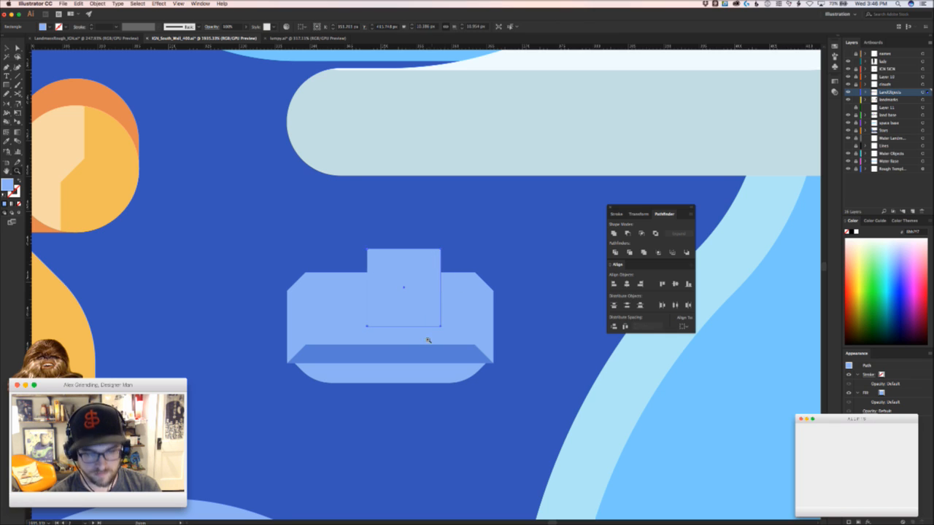
{"action": "scroll", "coordinate": [430, 340], "scroll_direction": "up", "scroll_amount": 3}
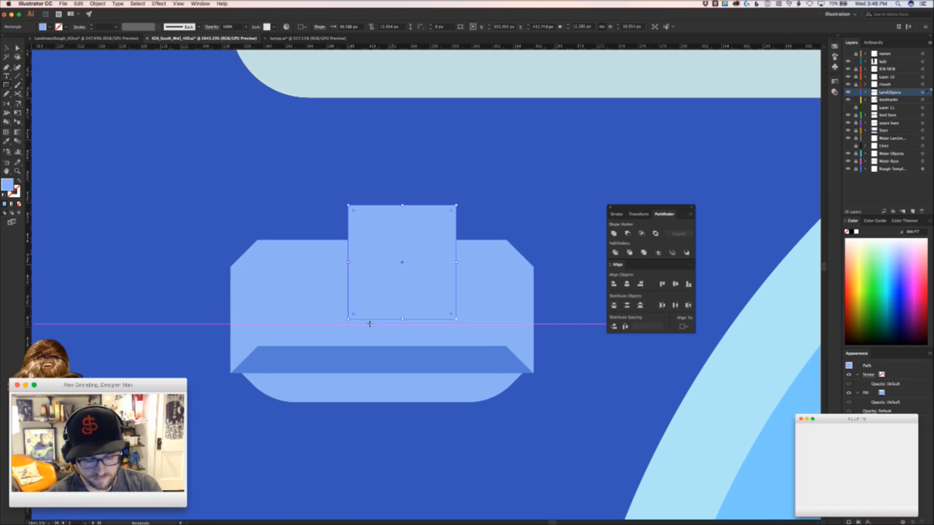
{"action": "left_click", "coordinate": [574, 332]}
{"action": "type", "text": "6"}
{"action": "key", "text": "Escape"}
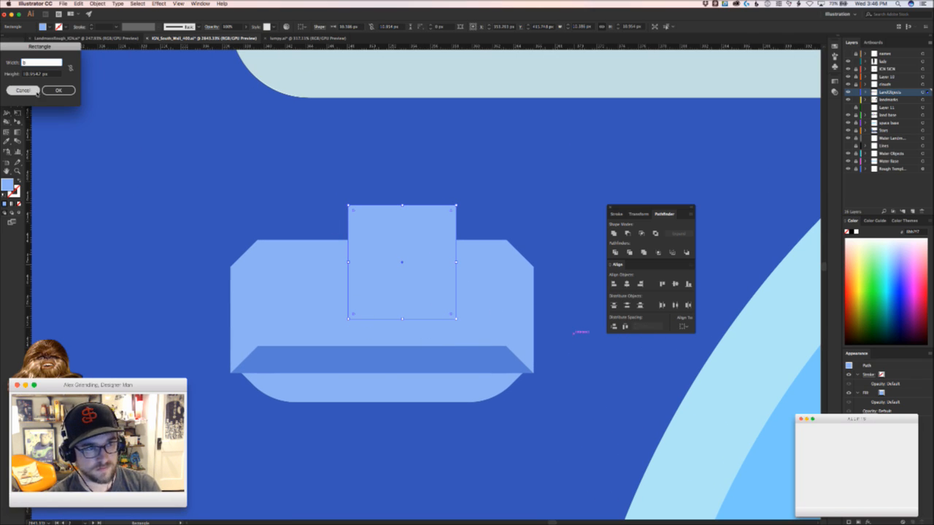
{"action": "key", "text": "v"}
{"action": "key", "text": "m"}
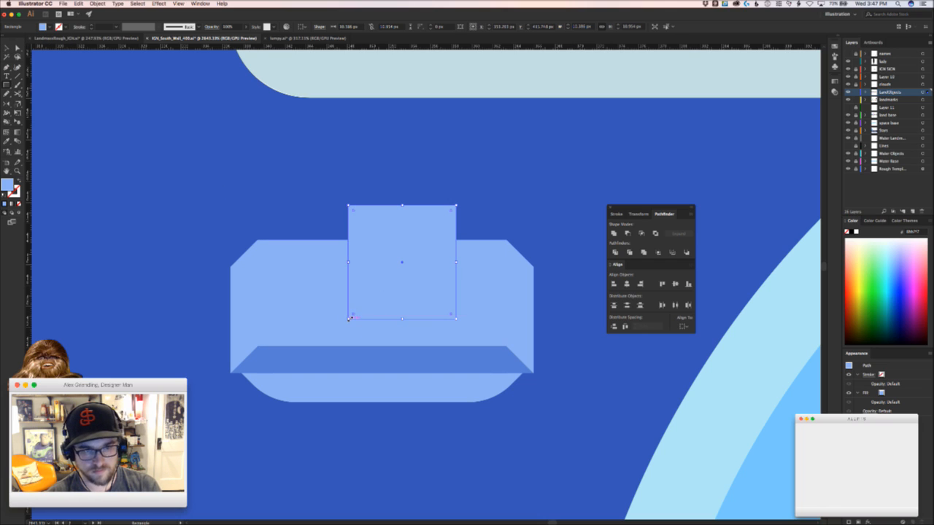
{"action": "key", "text": "v"}
{"action": "left_click", "coordinate": [375, 169]}
{"action": "double_click", "coordinate": [389, 238]}
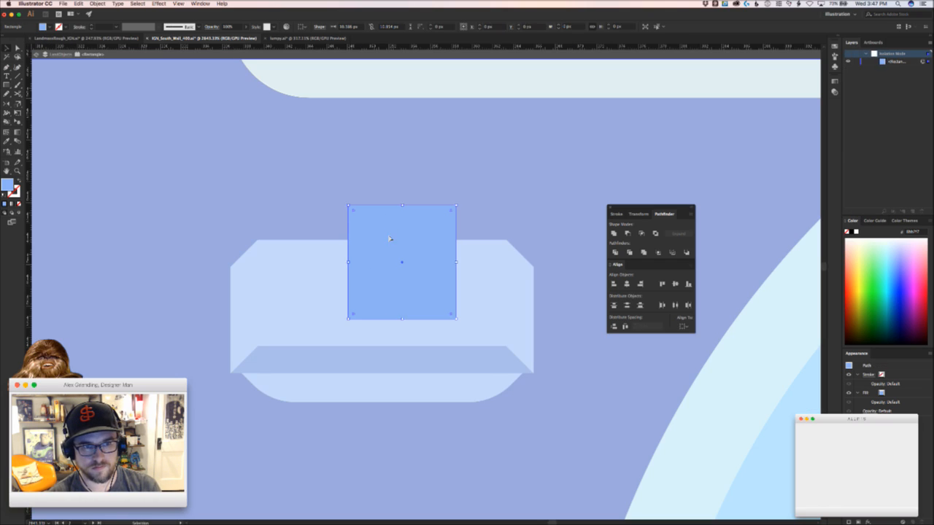
{"action": "key", "text": "Escape"}
Make a copy of the rectangle as a strip about 1.7 px high, place it below the original and sample the medium blue fill
{"action": "left_click_drag", "start_coordinate": [403, 208], "coordinate": [408, 302]}
{"action": "scroll", "coordinate": [435, 319], "scroll_direction": "up", "scroll_amount": 5}
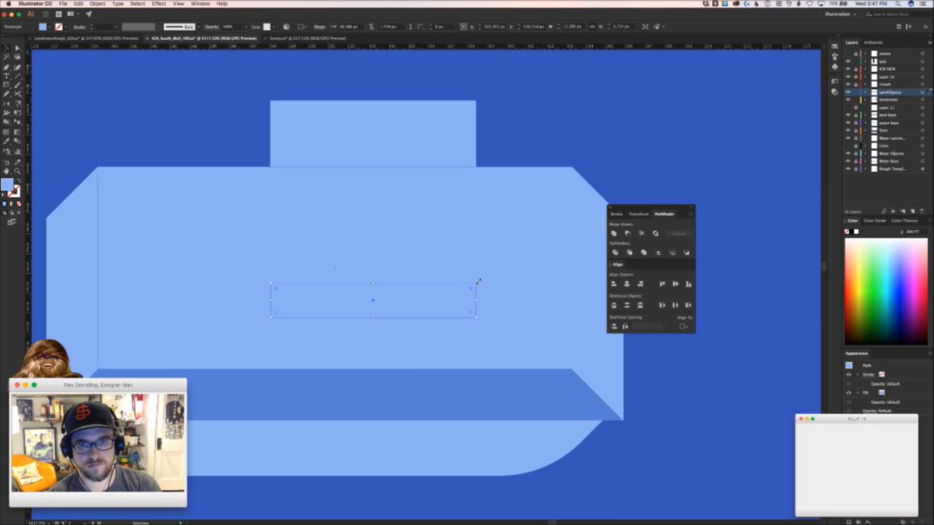
{"action": "left_click_drag", "start_coordinate": [476, 285], "coordinate": [475, 317]}
{"action": "key", "text": "i"}
{"action": "left_click", "coordinate": [480, 414]}
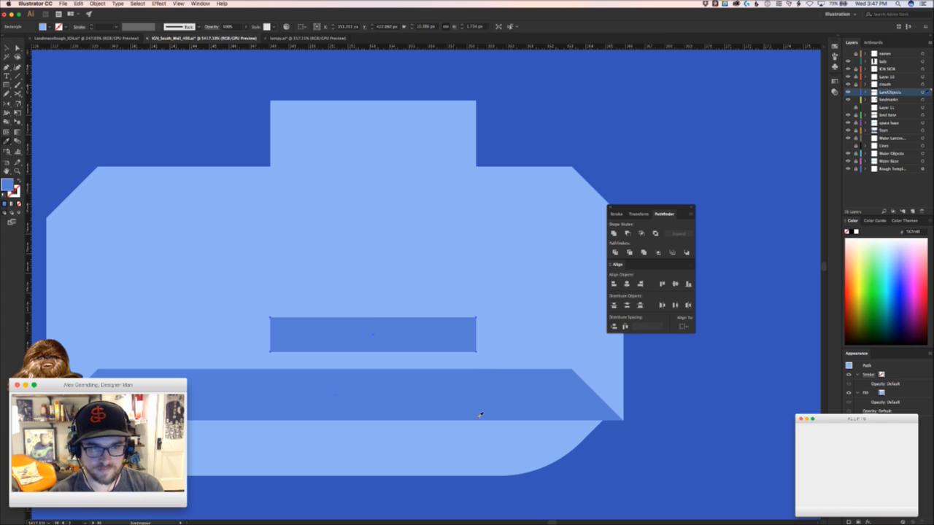
{"action": "scroll", "coordinate": [511, 481], "scroll_direction": "down", "scroll_amount": 5}
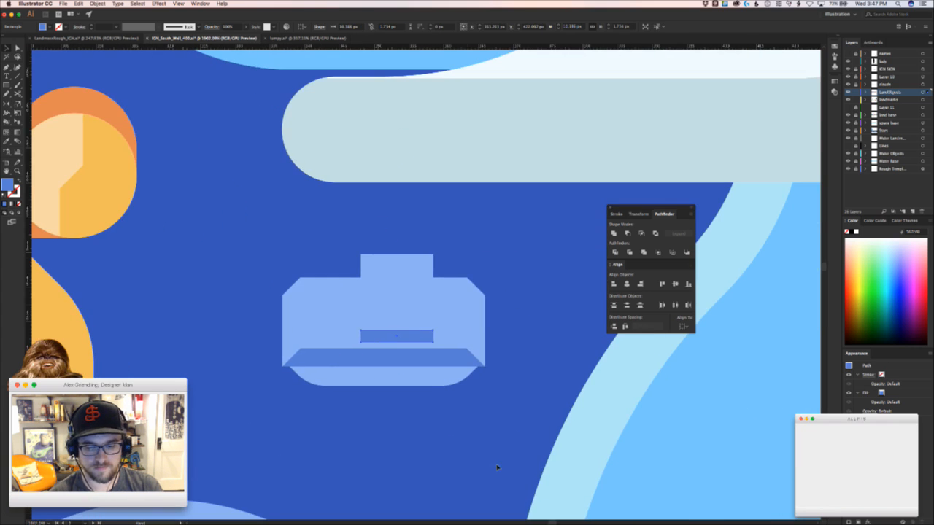
{"action": "key", "text": "super+Tab"}
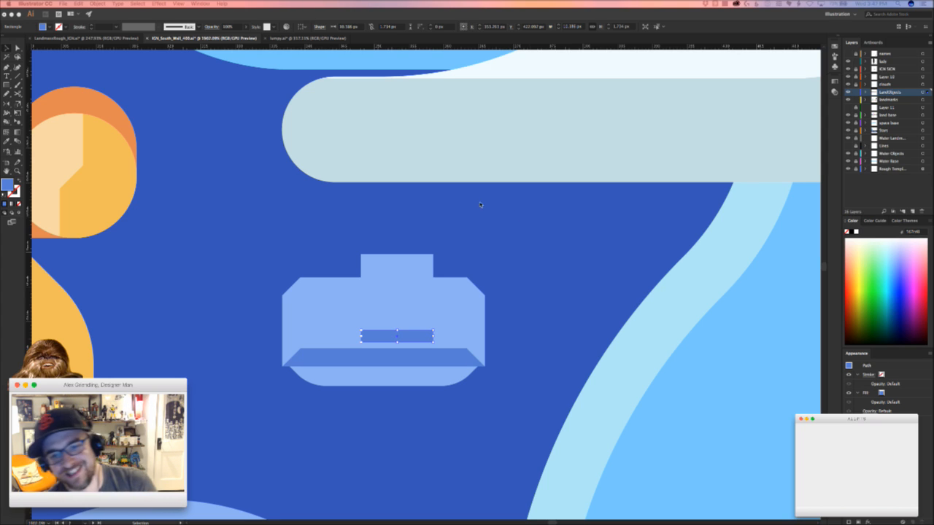
{"action": "left_click", "coordinate": [446, 245]}
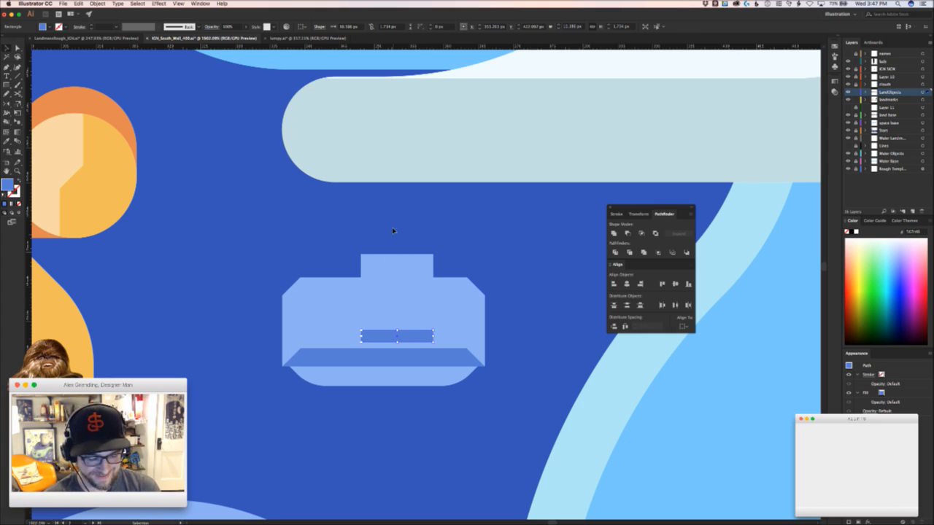
Try rounding the two upper corners of the light blue rectangle on top of the building
{"action": "key", "text": "a"}
{"action": "left_click_drag", "start_coordinate": [346, 218], "coordinate": [416, 271]}
{"action": "left_click", "coordinate": [466, 259]}
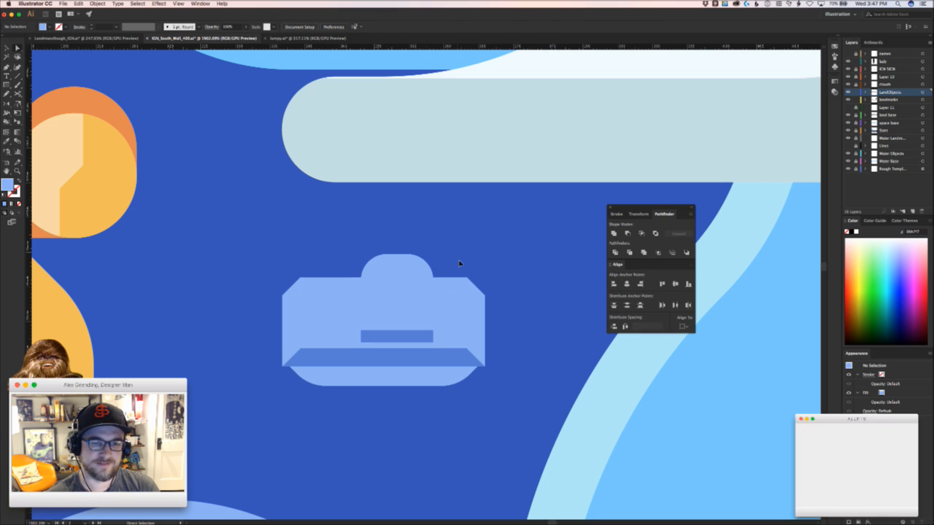
{"action": "key", "text": "super+z"}
Draw a square with sides of about 3.3 px, rotated 45 degrees and centred on the rectangle's upper west corner
{"action": "scroll", "coordinate": [445, 252], "scroll_direction": "up", "scroll_amount": 2}
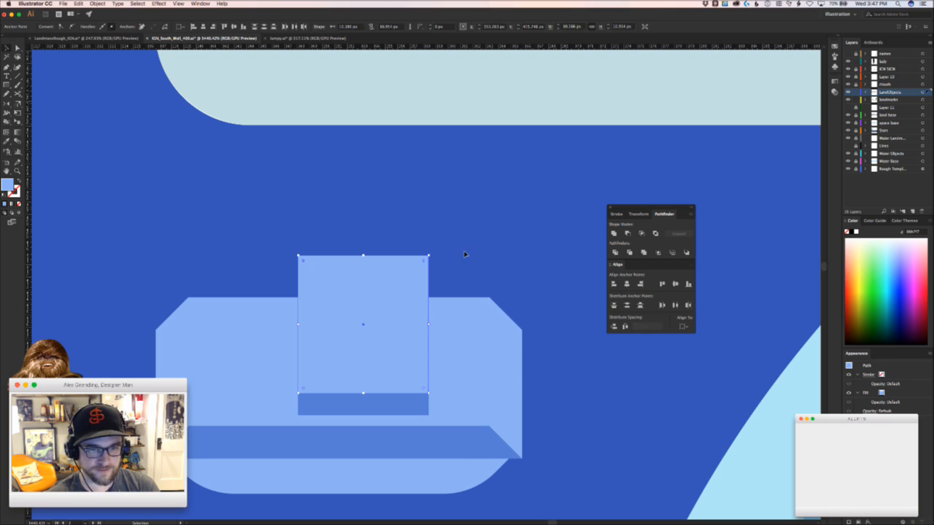
{"action": "left_click", "coordinate": [463, 254]}
{"action": "key", "text": "m"}
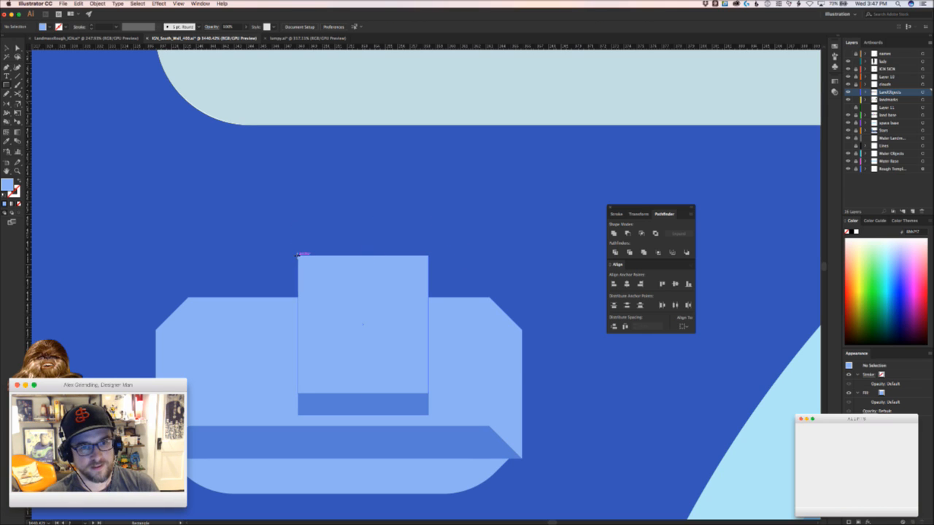
{"action": "mouse_move", "coordinate": [298, 255]}
{"action": "left_mouse_down"}
{"action": "mouse_move", "coordinate": [322, 280]}
{"action": "mouse_move", "coordinate": [334, 264]}
{"action": "mouse_move", "coordinate": [154, 286]}
{"action": "left_mouse_up"}
{"action": "key", "text": "v"}
{"action": "key", "text": "ctrl+z"}
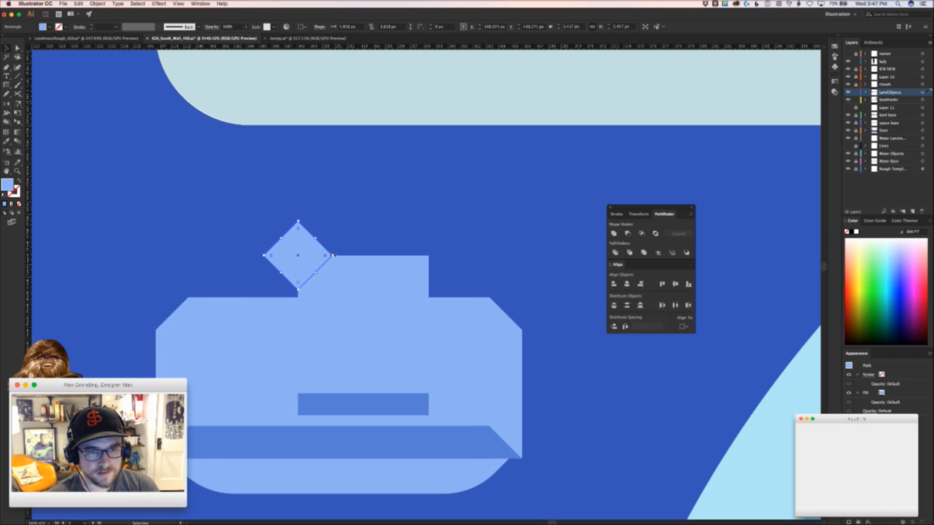
{"action": "left_click_drag", "start_coordinate": [333, 256], "coordinate": [327, 255]}
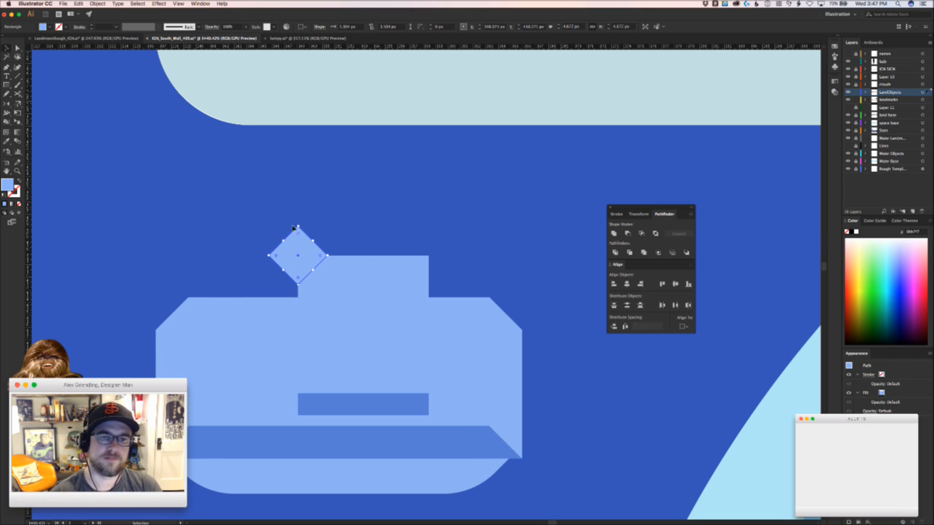
Duplicate the rotated square to the rectangle's upper east corner and subtract both squares from the rectangle to chamfer its corners
{"action": "left_click_drag", "start_coordinate": [294, 228], "coordinate": [428, 237]}
{"action": "left_click", "coordinate": [306, 245], "text": "shift"}
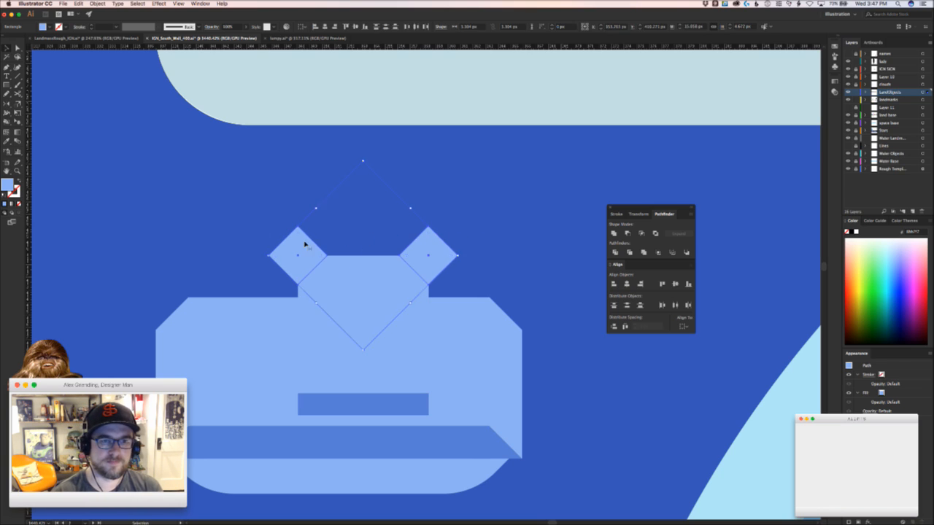
{"action": "key", "text": "super+x"}
{"action": "key", "text": "a"}
{"action": "left_click", "coordinate": [339, 276]}
{"action": "key", "text": "super+f"}
{"action": "left_click", "coordinate": [350, 281], "text": "shift"}
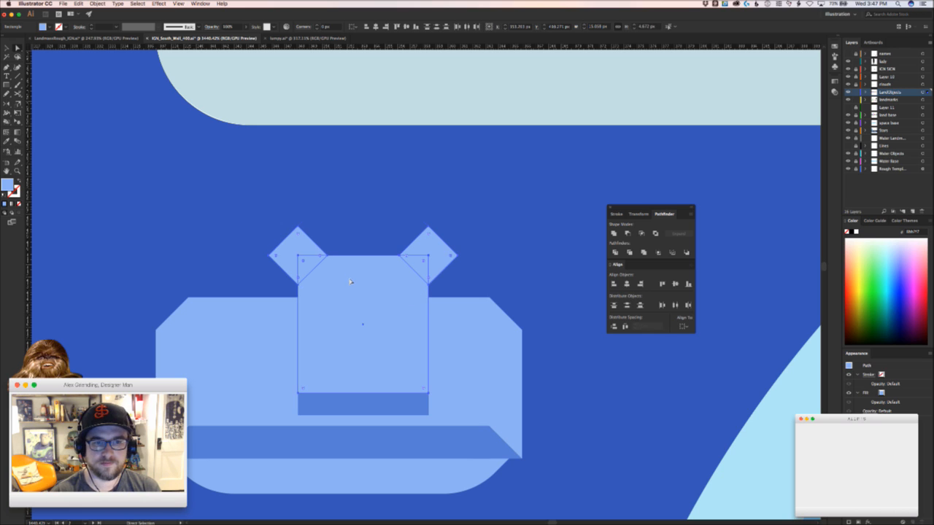
{"action": "left_click", "coordinate": [627, 233]}
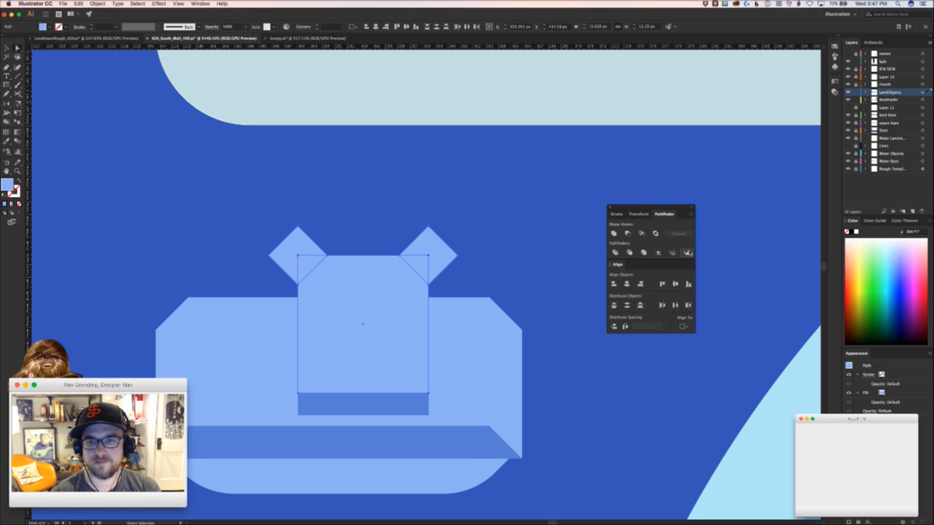
{"action": "left_click", "coordinate": [500, 244]}
Raise the upper edge of the short medium blue strip to make it about 2.3 px high
{"action": "key", "text": "v"}
{"action": "key", "text": "z"}
{"action": "left_click_drag", "start_coordinate": [464, 277], "coordinate": [401, 280]}
{"action": "left_click_drag", "start_coordinate": [431, 349], "coordinate": [413, 330]}
{"action": "key", "text": "a"}
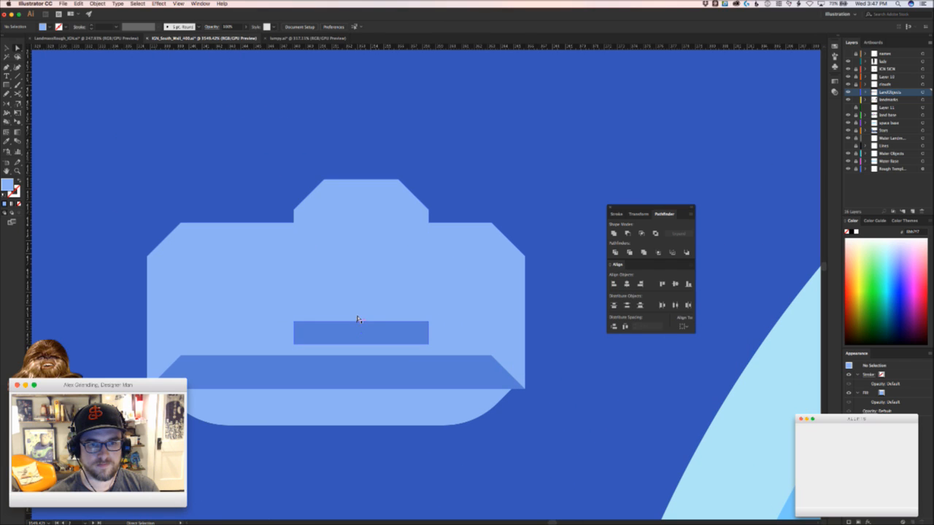
{"action": "left_click_drag", "start_coordinate": [358, 318], "coordinate": [358, 312]}
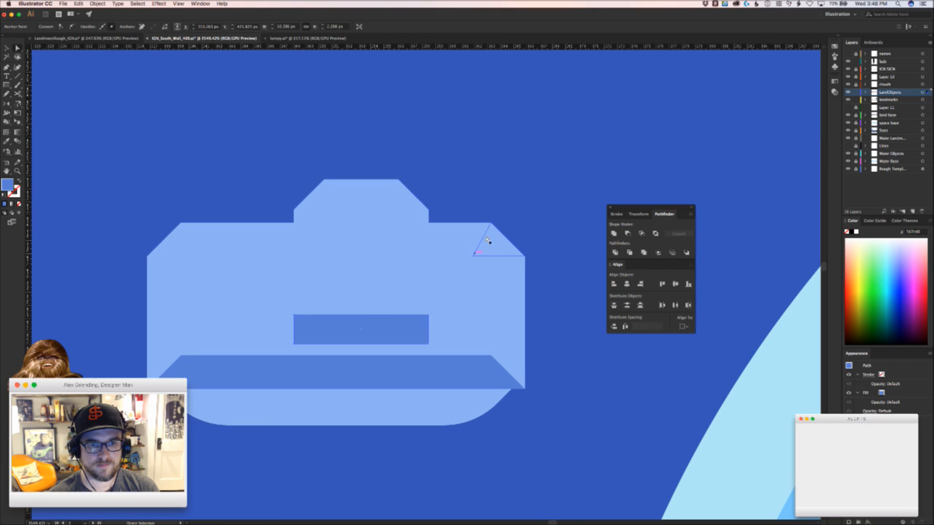
{"action": "left_click", "coordinate": [466, 163]}
Draw a medium blue rectangle about 3 by 3.3 px inside the chamfered section and strongly round all its corners
{"action": "key", "text": "m"}
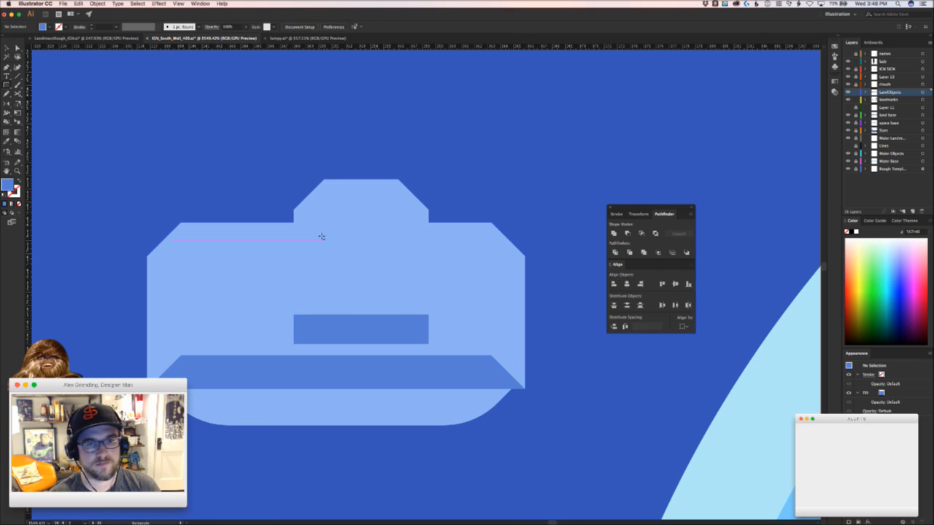
{"action": "left_click_drag", "start_coordinate": [323, 231], "coordinate": [361, 273]}
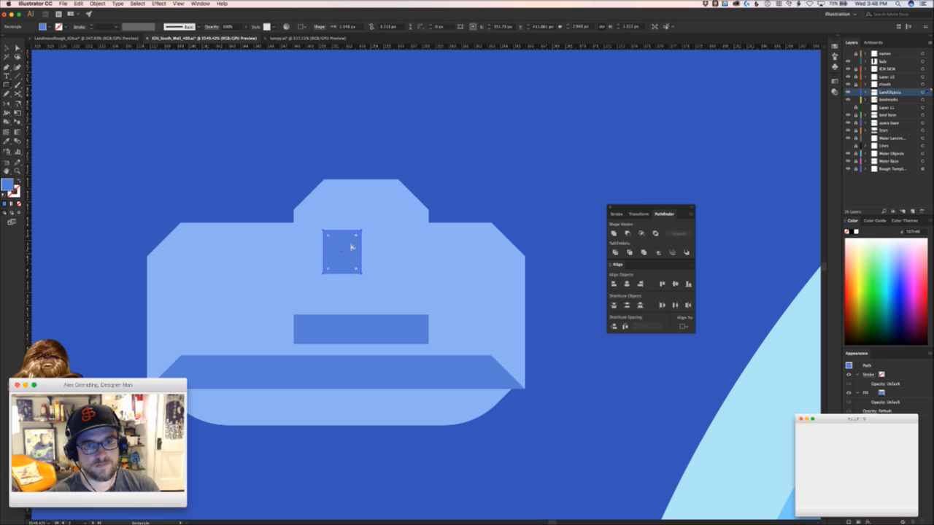
{"action": "left_click_drag", "start_coordinate": [357, 236], "coordinate": [347, 241]}
{"action": "left_click", "coordinate": [445, 170]}
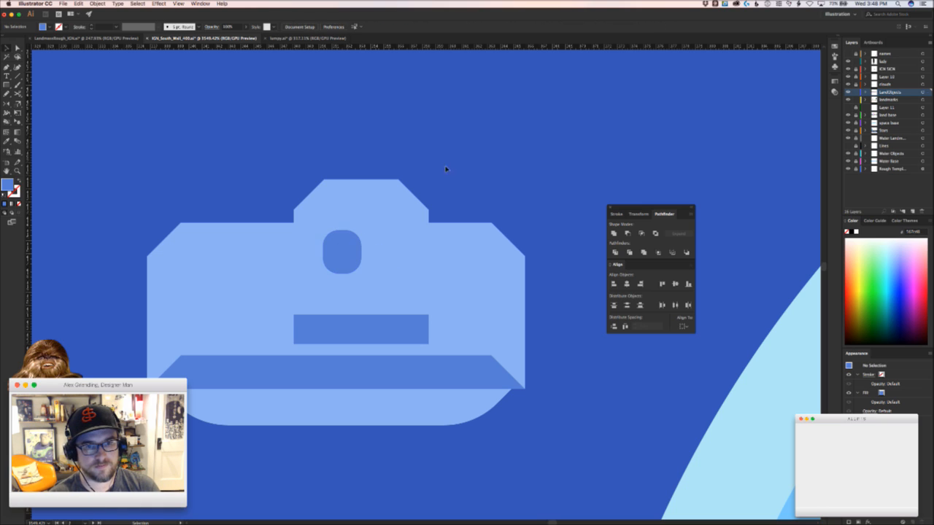
{"action": "left_click_drag", "start_coordinate": [448, 182], "coordinate": [410, 249]}
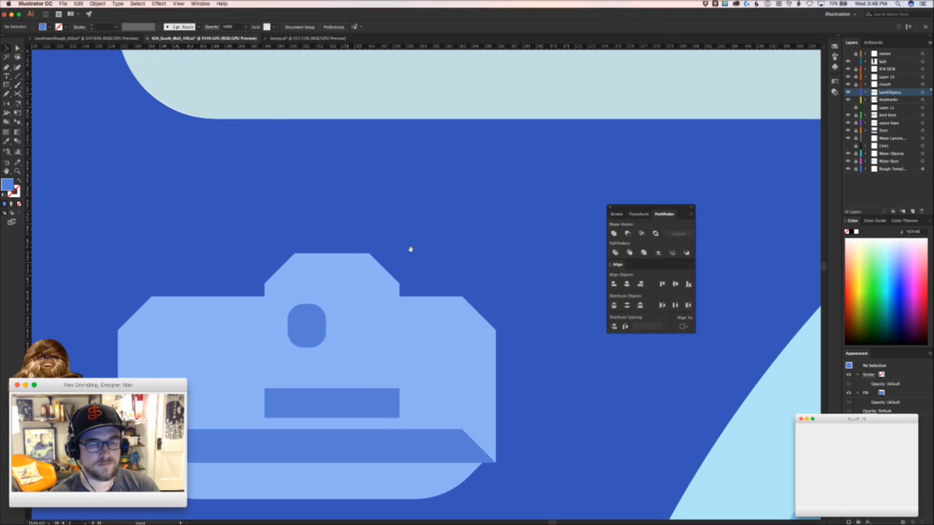
Draw a vertical line about 7.2 px long across the chamfered section's upper east edge and copy the orange question mark's stroke onto it
{"action": "left_click", "coordinate": [18, 76]}
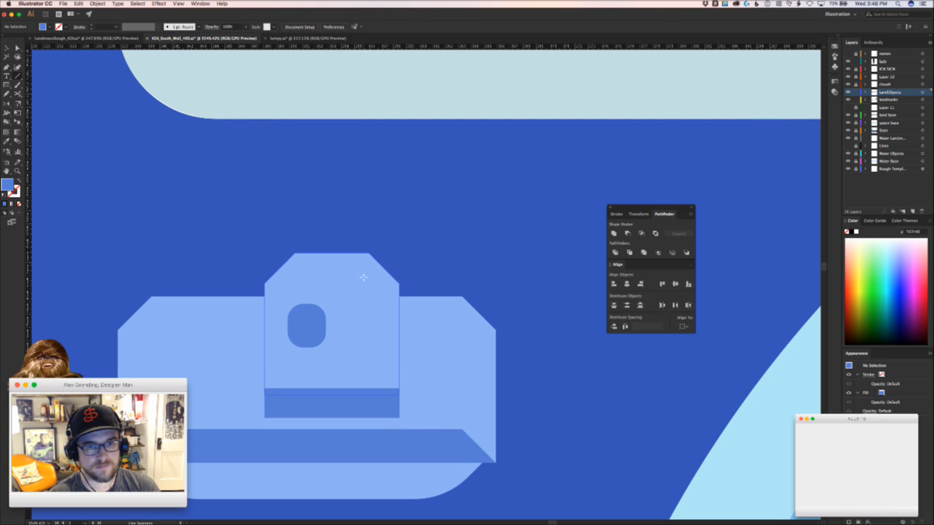
{"action": "left_click_drag", "start_coordinate": [366, 285], "coordinate": [366, 187]}
{"action": "key", "text": "super+minus"}
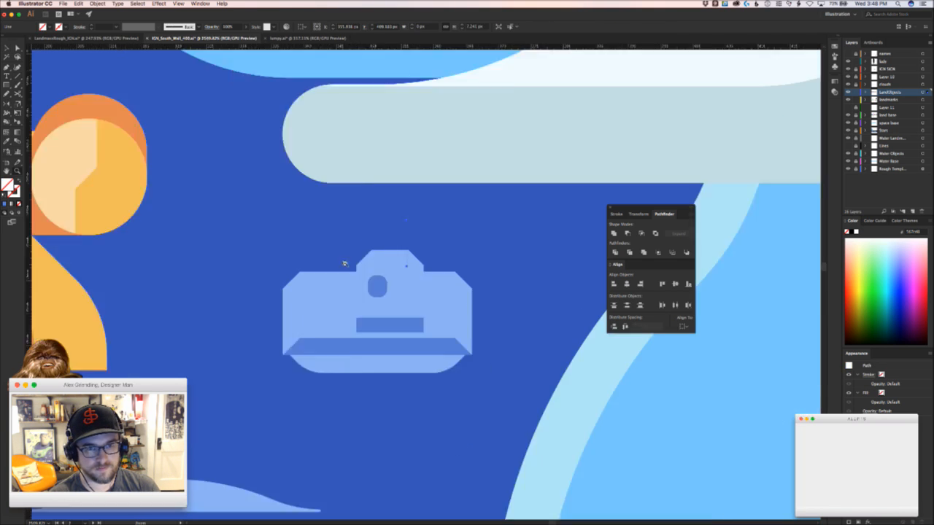
{"action": "left_click_drag", "start_coordinate": [345, 263], "coordinate": [182, 266]}
{"action": "left_click_drag", "start_coordinate": [554, 419], "coordinate": [277, 344]}
{"action": "left_click_drag", "start_coordinate": [547, 350], "coordinate": [297, 312]}
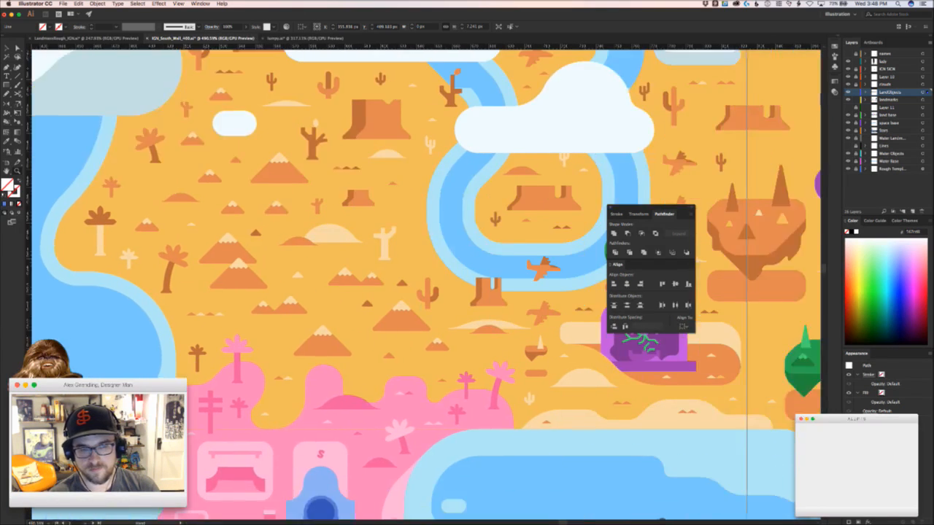
{"action": "left_click_drag", "start_coordinate": [620, 365], "coordinate": [330, 354]}
{"action": "left_click_drag", "start_coordinate": [652, 401], "coordinate": [323, 379]}
{"action": "left_click_drag", "start_coordinate": [752, 374], "coordinate": [373, 369]}
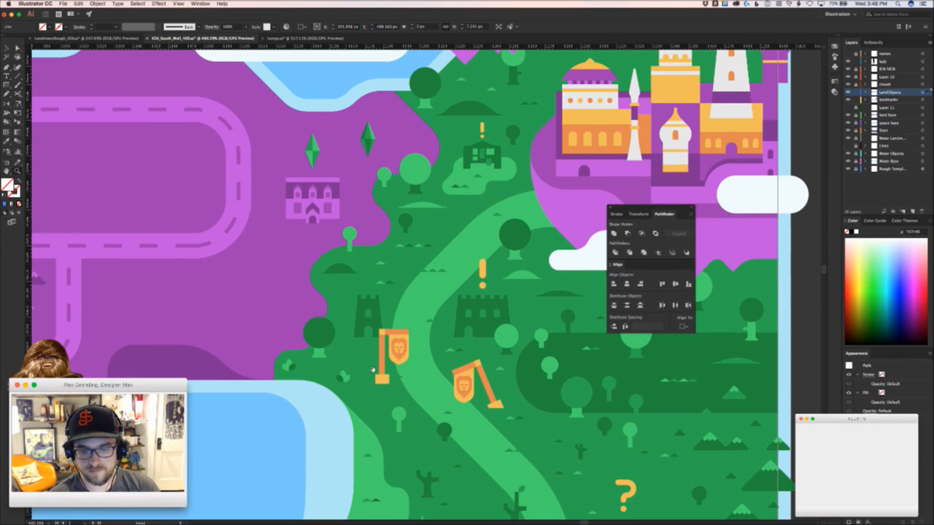
{"action": "left_click_drag", "start_coordinate": [440, 352], "coordinate": [317, 421]}
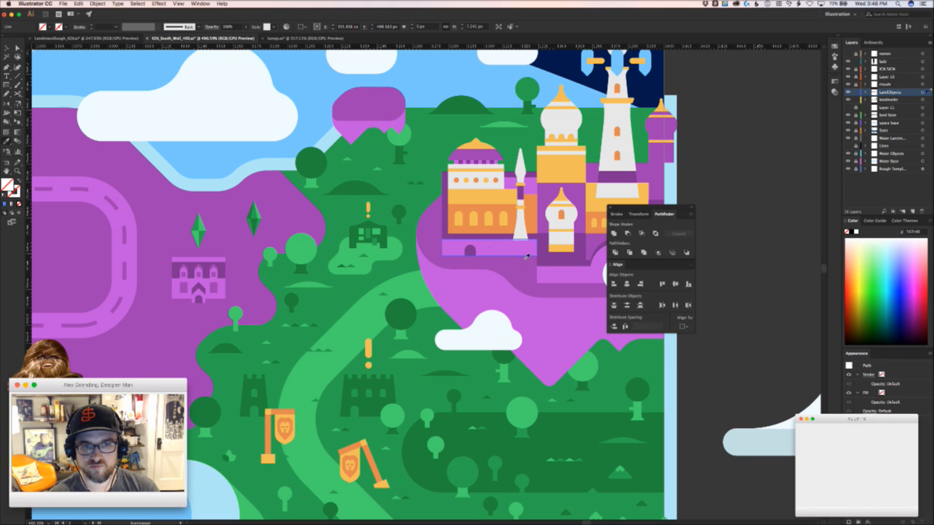
{"action": "scroll", "coordinate": [510, 329], "scroll_direction": "down", "scroll_amount": 4}
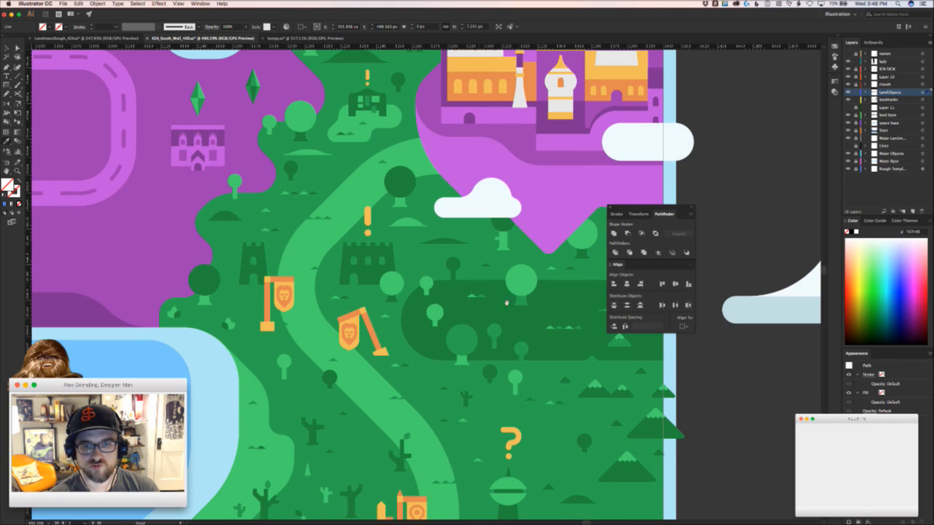
{"action": "left_click", "coordinate": [517, 437]}
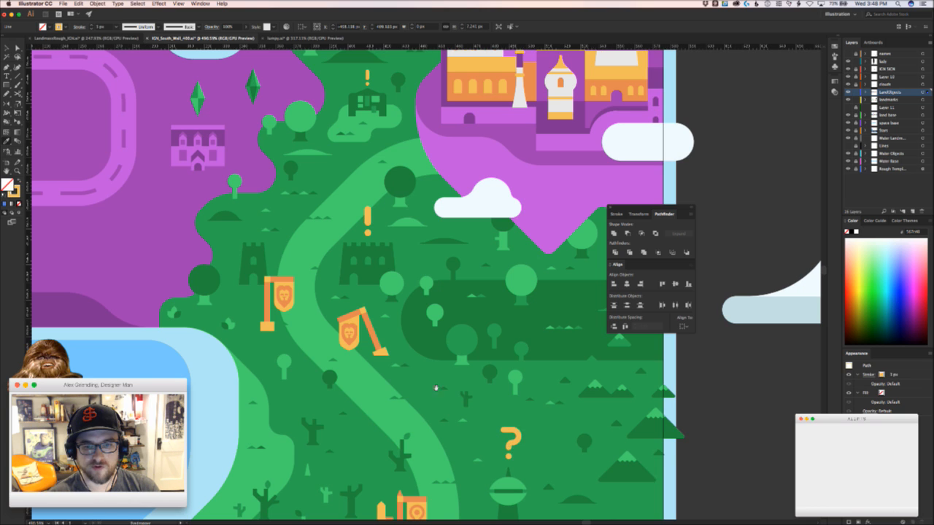
Set the stroke weight of the vertical antenna line on the blue building to 1 px
{"action": "mouse_move", "coordinate": [121, 290]}
{"action": "left_mouse_down"}
{"action": "mouse_move", "coordinate": [678, 373]}
{"action": "mouse_move", "coordinate": [609, 346]}
{"action": "left_mouse_up"}
{"action": "left_click_drag", "start_coordinate": [131, 234], "coordinate": [668, 368]}
{"action": "left_click_drag", "start_coordinate": [166, 281], "coordinate": [335, 258]}
{"action": "key", "text": "z"}
{"action": "left_click_drag", "start_coordinate": [437, 312], "coordinate": [568, 312]}
{"action": "key", "text": "v"}
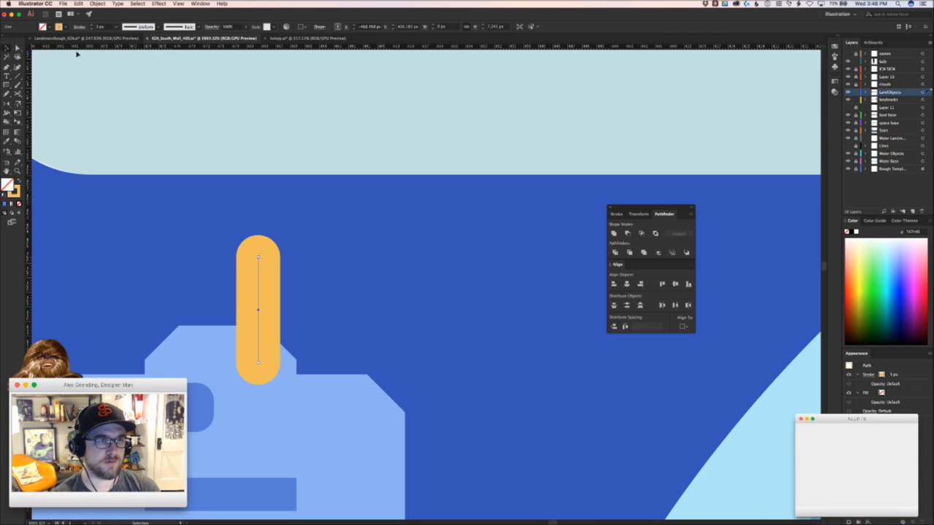
{"action": "left_click", "coordinate": [91, 30]}
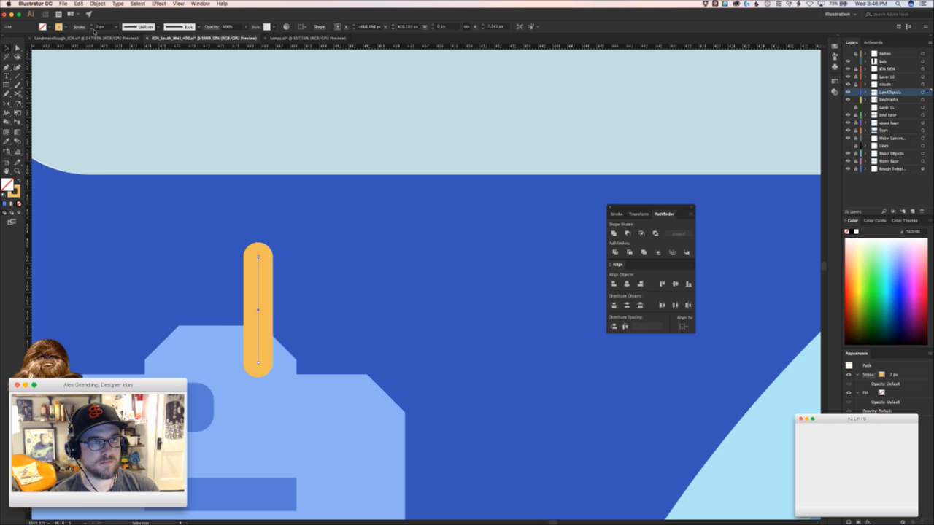
{"action": "left_click", "coordinate": [91, 30]}
Recolour the antenna line's stroke with the medium blue of the building's rounded window
{"action": "key", "text": "z"}
{"action": "mouse_move", "coordinate": [314, 274]}
{"action": "left_mouse_down"}
{"action": "mouse_move", "coordinate": [146, 301]}
{"action": "mouse_move", "coordinate": [181, 303]}
{"action": "mouse_move", "coordinate": [351, 410]}
{"action": "left_mouse_up"}
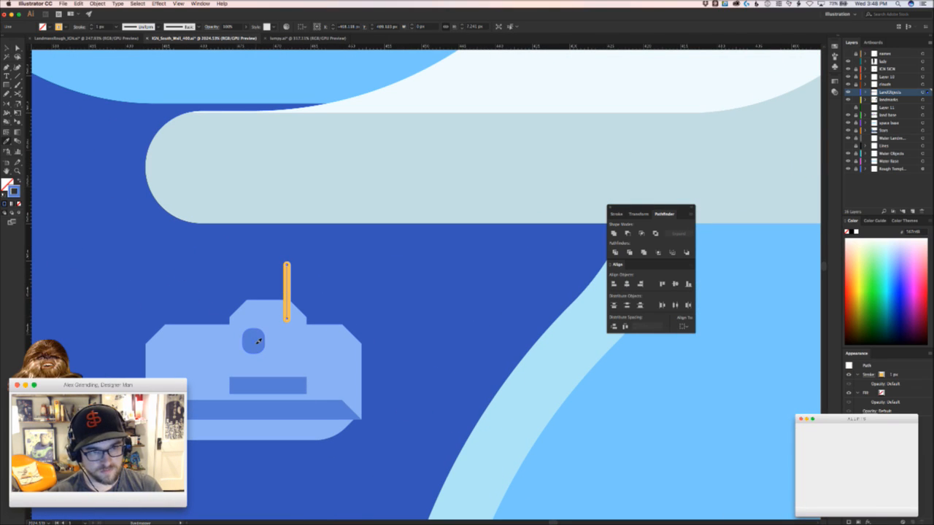
{"action": "key", "text": "i"}
{"action": "left_click", "coordinate": [321, 338]}
{"action": "key", "text": "super+shift+a"}
{"action": "key", "text": "v"}
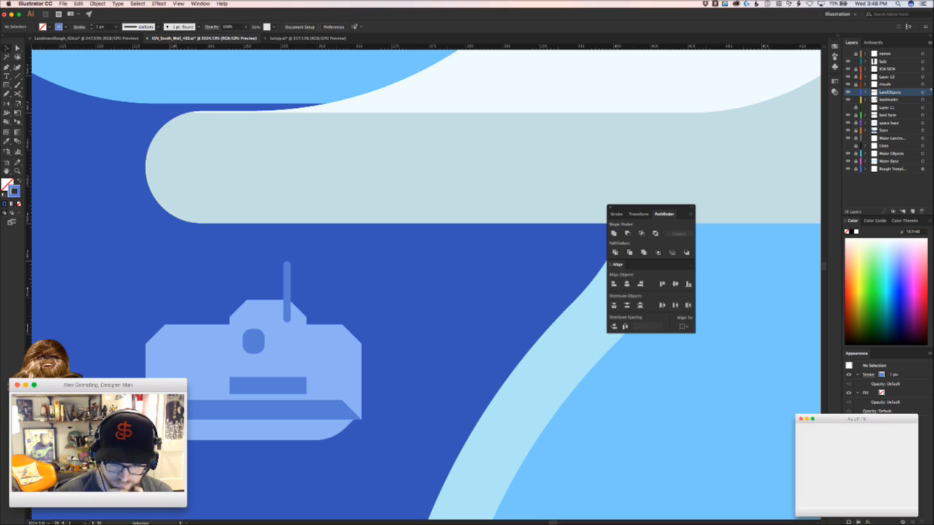
{"action": "key", "text": "super+Tab"}
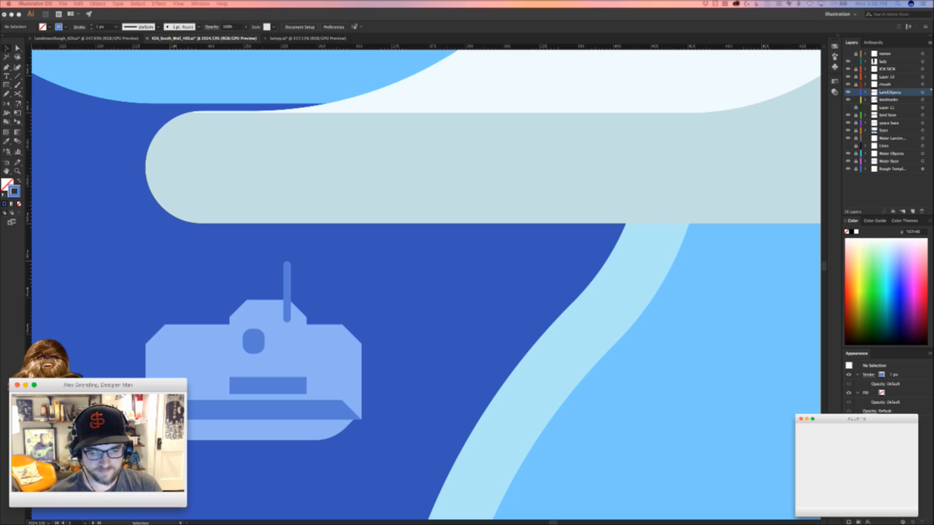
{"action": "left_click", "coordinate": [468, 389]}
Raise the upper edge of the short medium blue strip below the rounded window by about 0.9 px
{"action": "left_click_drag", "start_coordinate": [303, 408], "coordinate": [416, 351]}
{"action": "key", "text": "z"}
{"action": "left_click_drag", "start_coordinate": [357, 307], "coordinate": [398, 317]}
{"action": "key", "text": "a"}
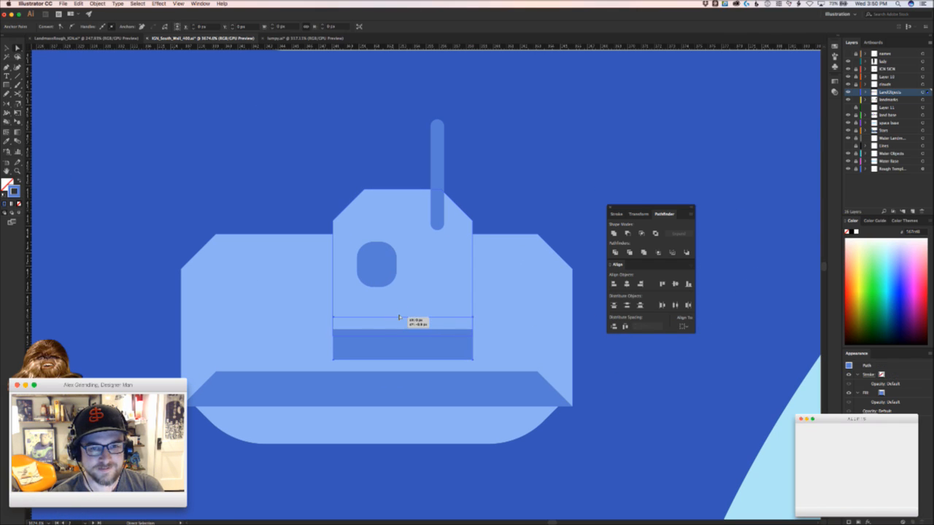
{"action": "left_click", "coordinate": [365, 471]}
{"action": "left_click_drag", "start_coordinate": [361, 465], "coordinate": [313, 371]}
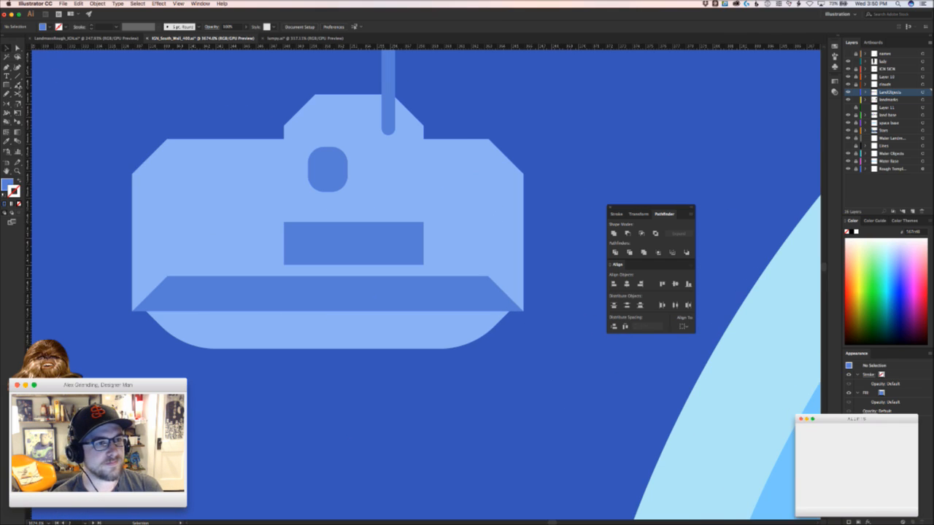
{"action": "left_click", "coordinate": [7, 85]}
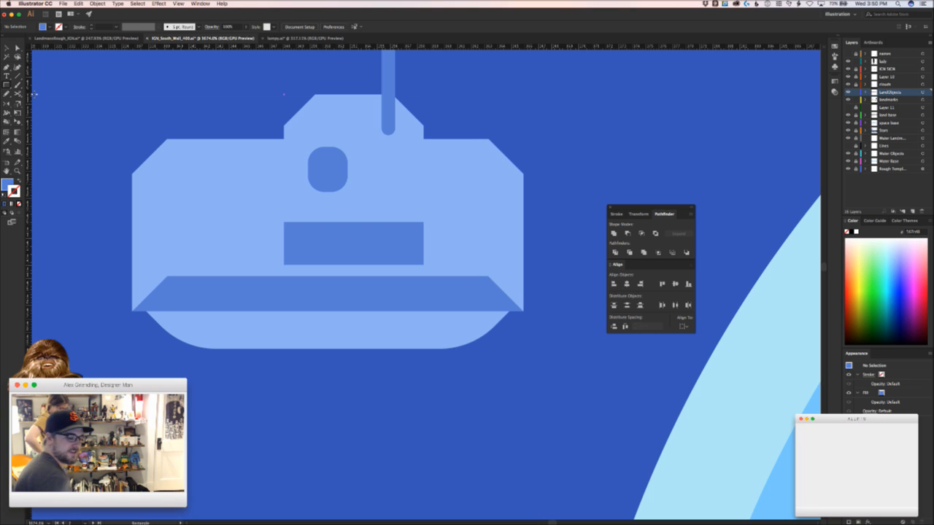
{"action": "mouse_move", "coordinate": [551, 521]}
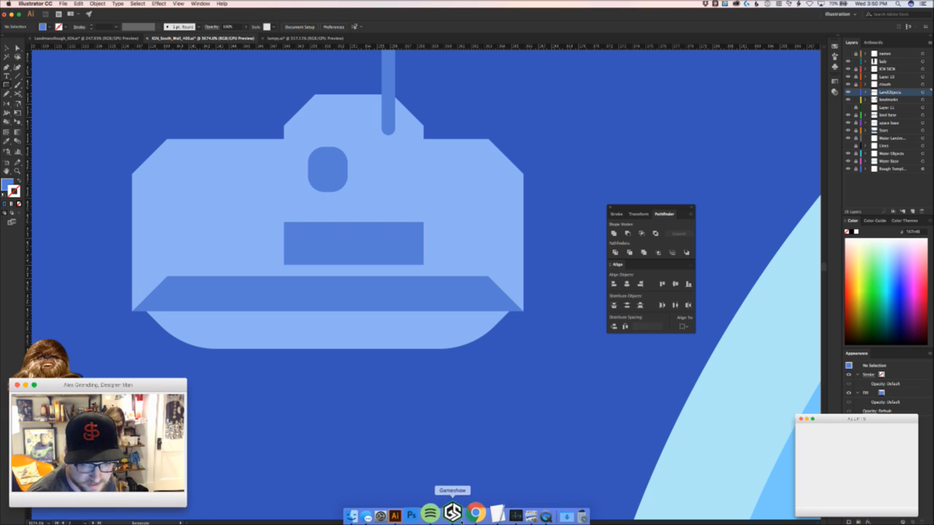
{"action": "left_click", "coordinate": [454, 512]}
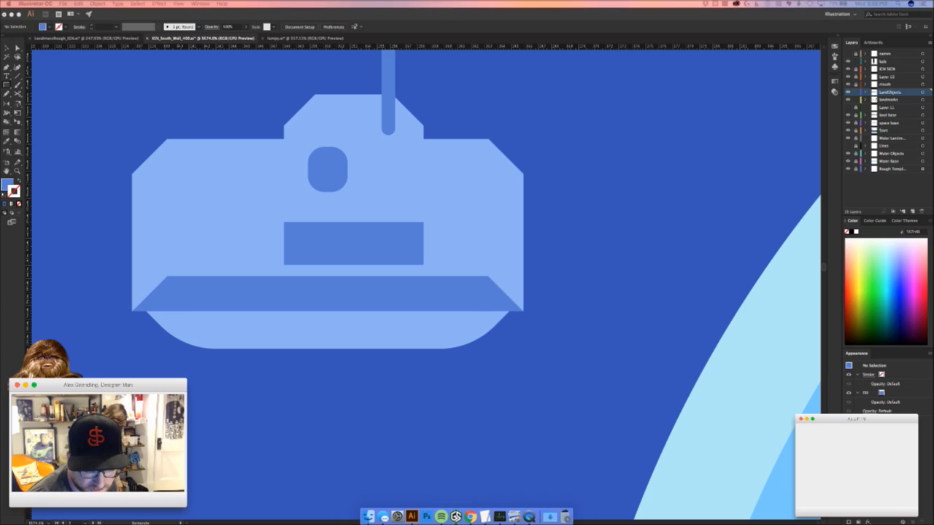
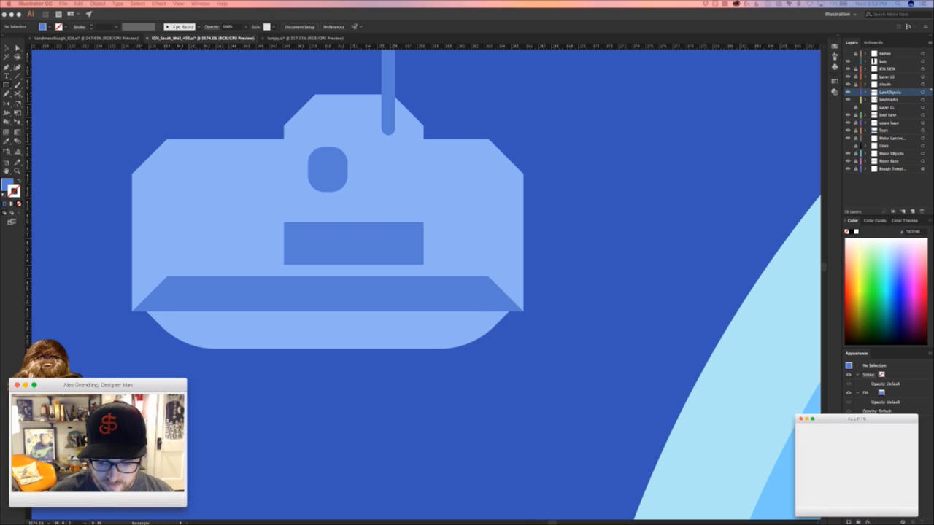
{"action": "left_click", "coordinate": [581, 415]}
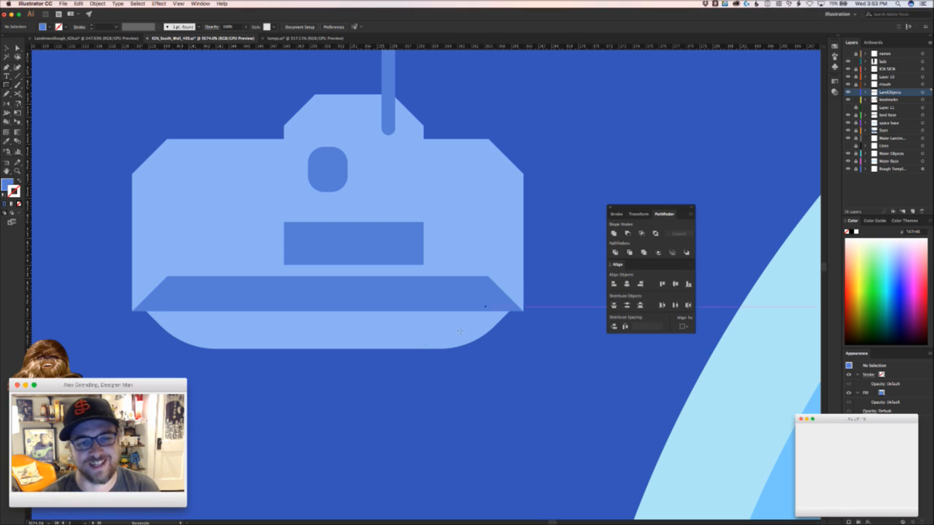
Draw a small medium blue square about 1.5 px wide inside the short strip, below the rounded window
{"action": "key", "text": "z"}
{"action": "left_click", "coordinate": [383, 352], "text": "alt"}
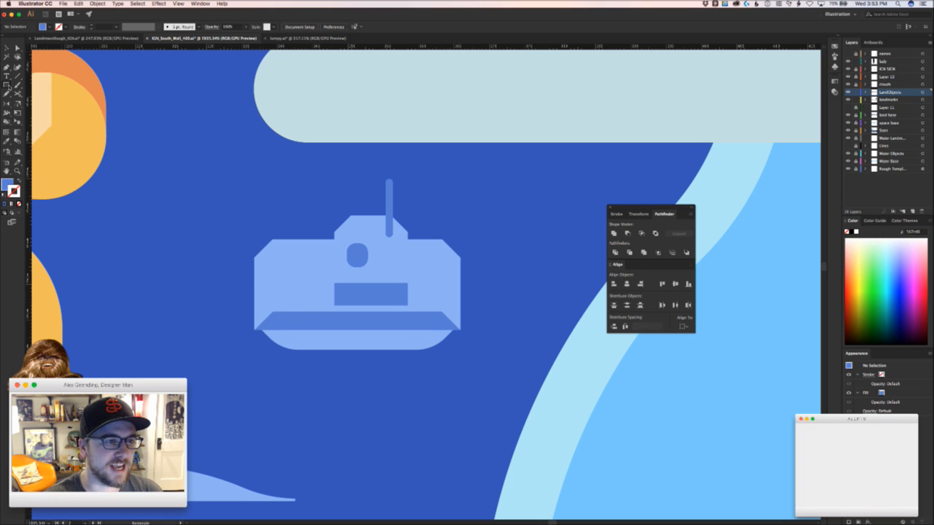
{"action": "left_click", "coordinate": [8, 86]}
{"action": "key", "text": "z"}
{"action": "left_click_drag", "start_coordinate": [381, 305], "coordinate": [437, 303]}
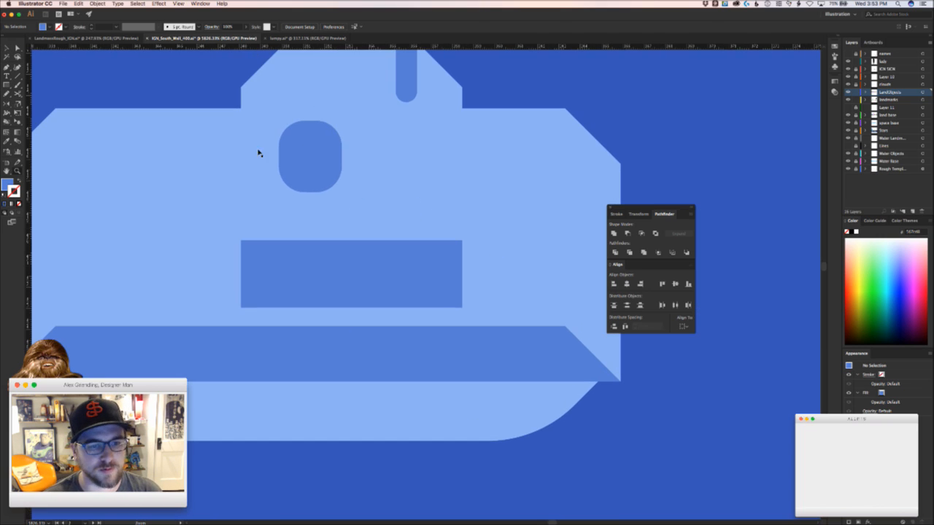
{"action": "key", "text": "v"}
{"action": "key", "text": "m"}
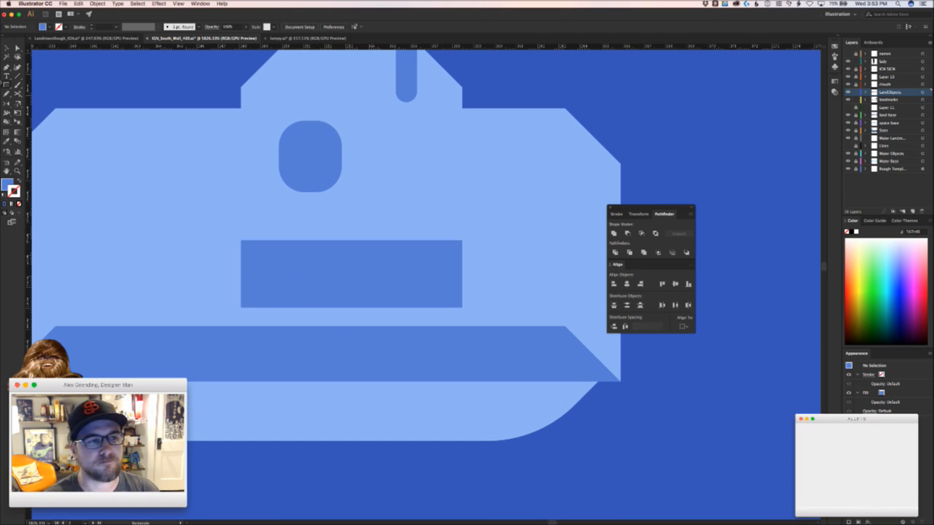
{"action": "left_click", "coordinate": [7, 86]}
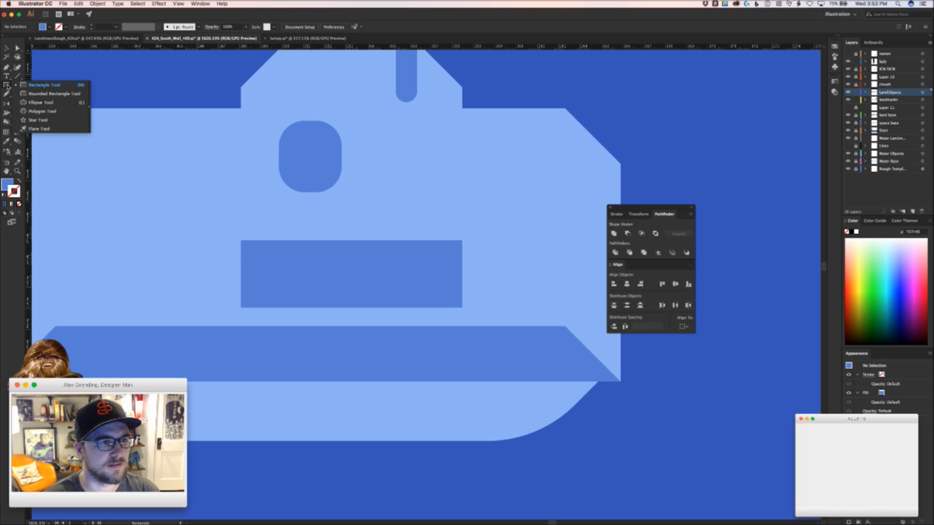
{"action": "left_click", "coordinate": [7, 86]}
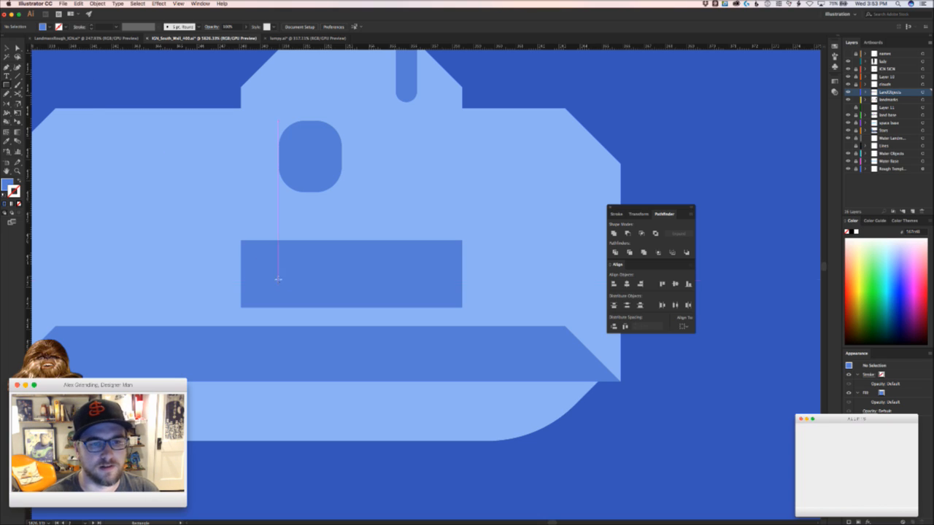
{"action": "left_click_drag", "start_coordinate": [279, 277], "coordinate": [297, 312]}
{"action": "key", "text": "v"}
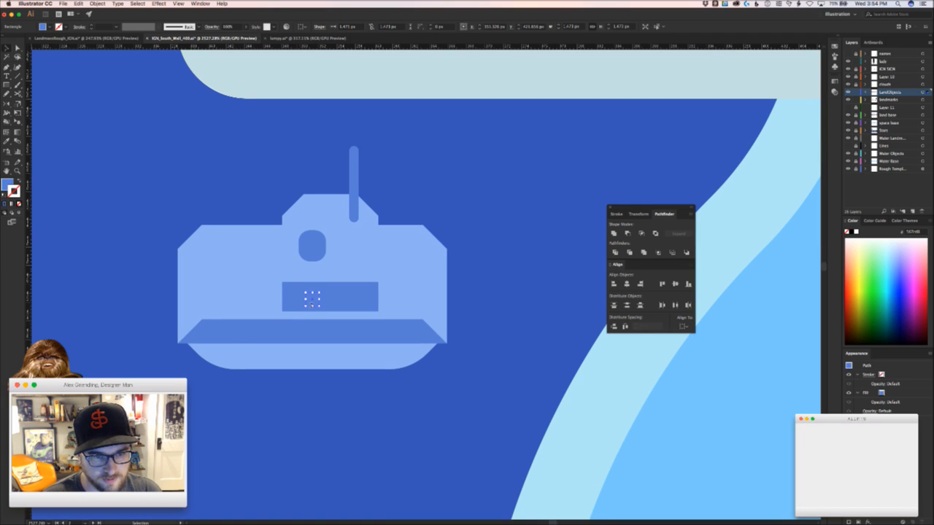
Stretch the small square downward into a bar about 6.7 px high and fill it with the dark blue of the background
{"action": "left_click", "coordinate": [295, 373]}
{"action": "key", "text": "a"}
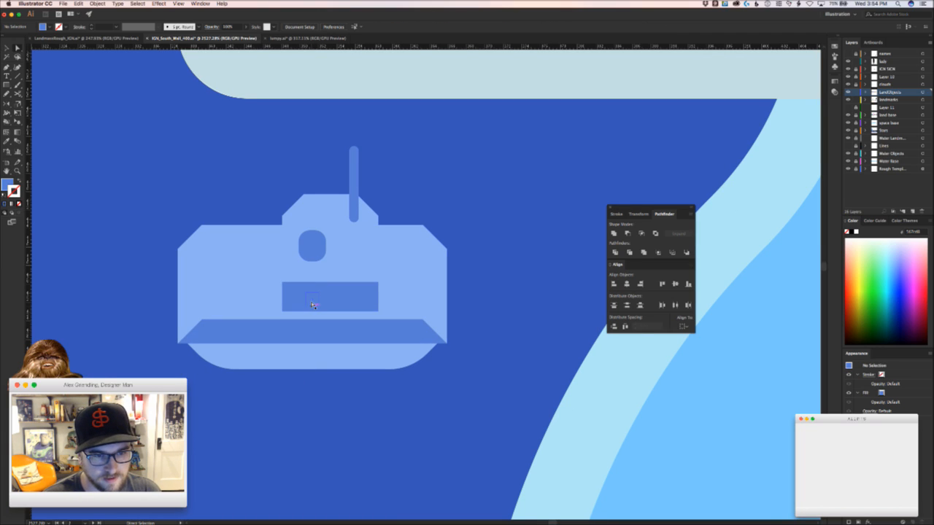
{"action": "left_click_drag", "start_coordinate": [311, 304], "coordinate": [312, 355]}
{"action": "key", "text": "i"}
{"action": "left_click", "coordinate": [421, 404]}
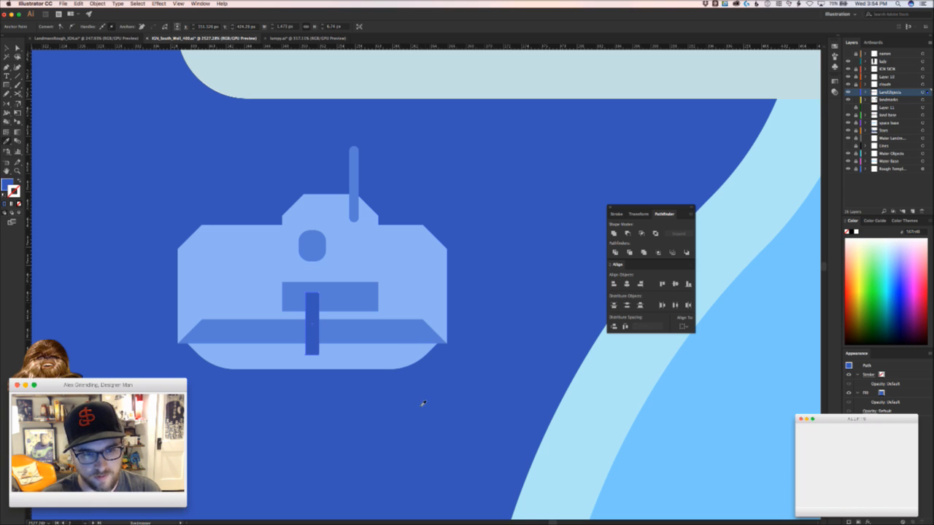
{"action": "key", "text": "super+shift+a"}
{"action": "key", "text": "z"}
{"action": "mouse_move", "coordinate": [411, 411]}
{"action": "left_mouse_down"}
{"action": "mouse_move", "coordinate": [286, 421]}
{"action": "mouse_move", "coordinate": [218, 454]}
{"action": "mouse_move", "coordinate": [292, 426]}
{"action": "mouse_move", "coordinate": [345, 423]}
{"action": "mouse_move", "coordinate": [413, 401]}
{"action": "left_mouse_up"}
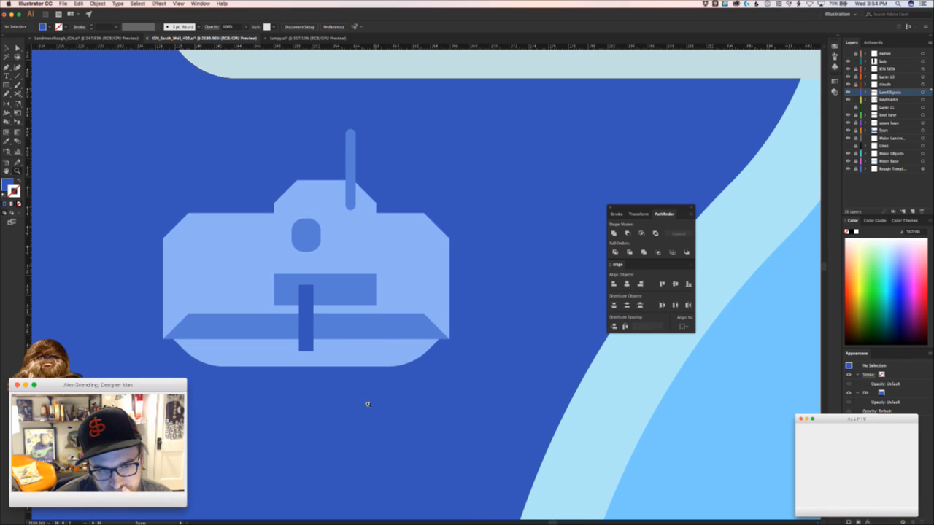
Extend the dark blue bar's lower edge past the building's base to make the bar about 11.5 px high
{"action": "key", "text": "a"}
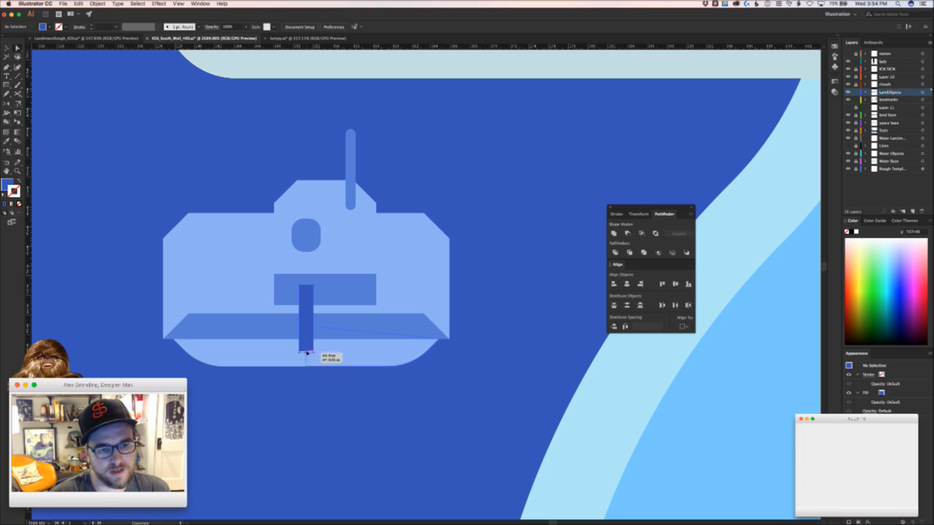
{"action": "left_click_drag", "start_coordinate": [307, 353], "coordinate": [308, 398]}
{"action": "key", "text": "super+shift+a"}
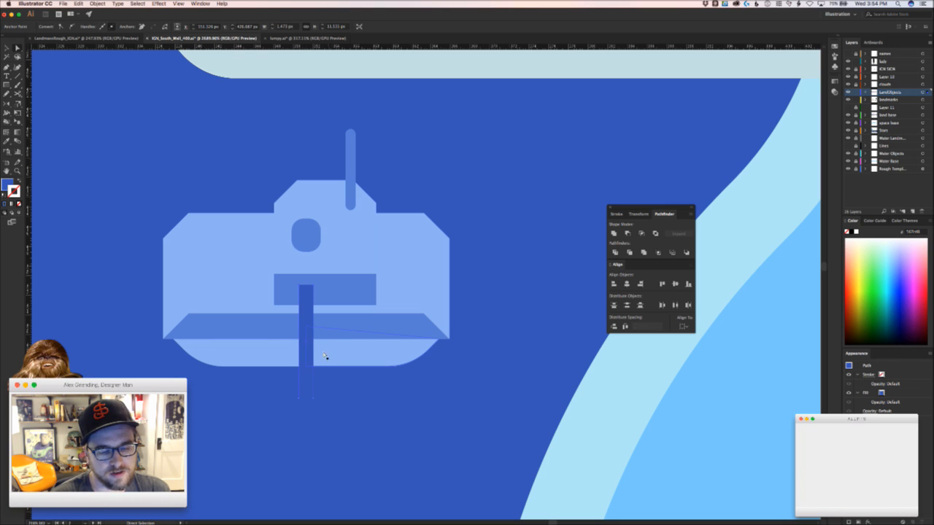
{"action": "left_click", "coordinate": [318, 417]}
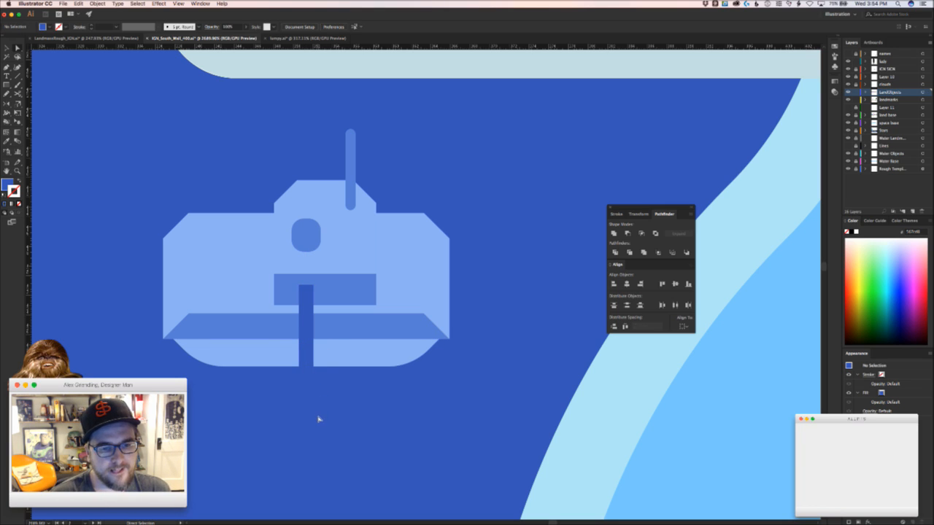
Fully round the dark blue bar's two upper corners with a radius of about 0.74 px, then select the whole bar
{"action": "left_click", "coordinate": [304, 375]}
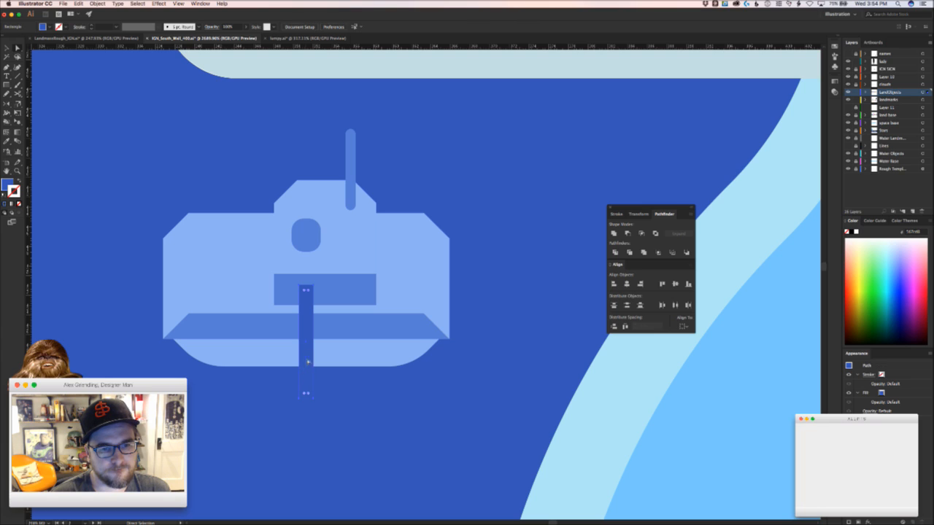
{"action": "left_click", "coordinate": [304, 289]}
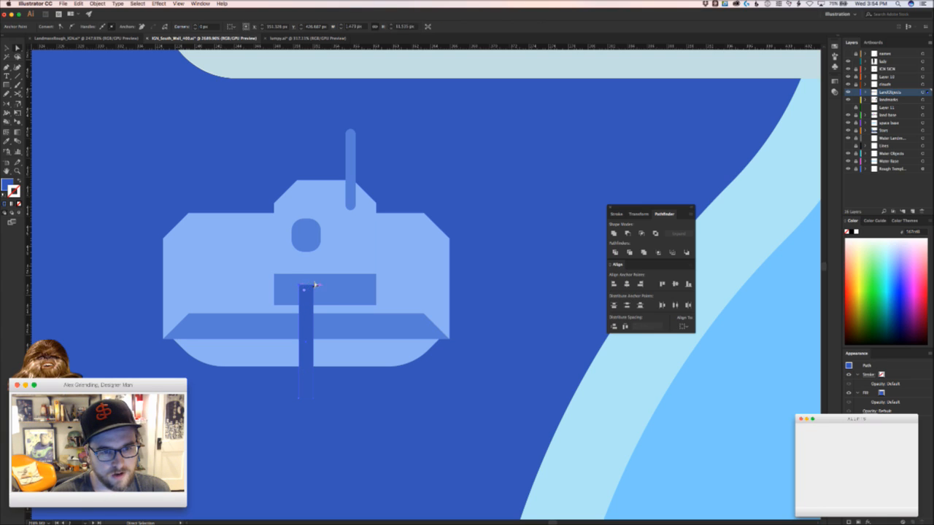
{"action": "left_click_drag", "start_coordinate": [309, 289], "coordinate": [308, 296]}
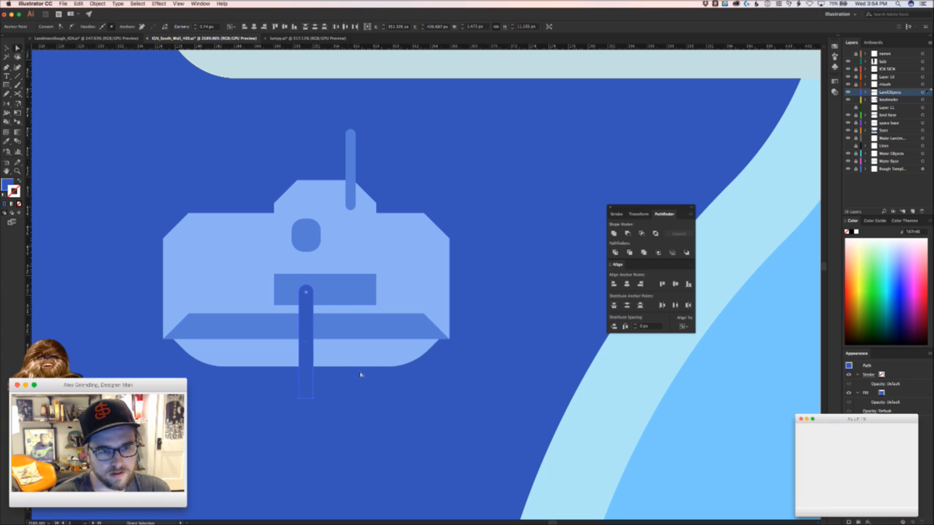
{"action": "left_click", "coordinate": [366, 389]}
{"action": "left_click", "coordinate": [307, 394], "text": "super"}
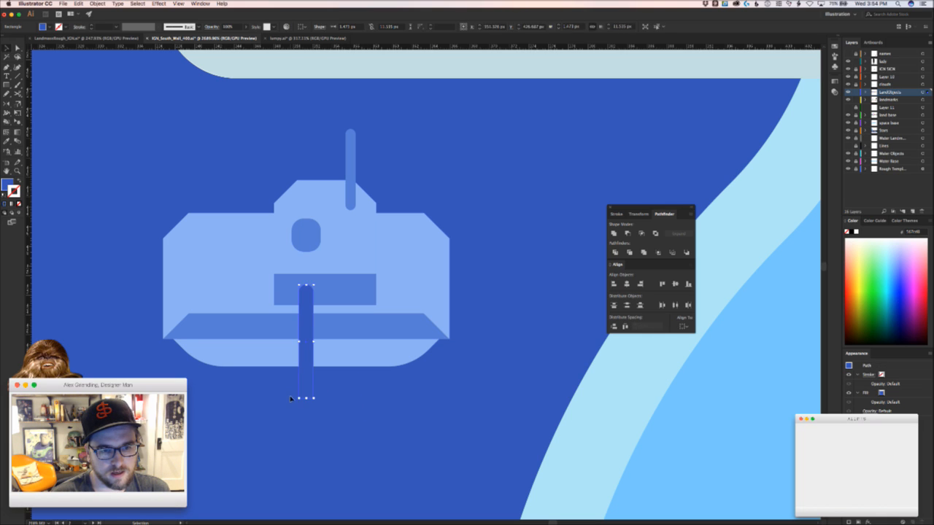
Recolour the dark round-topped bar with the light blue of the building's body and deselect it
{"action": "left_click_drag", "start_coordinate": [281, 409], "coordinate": [347, 400]}
{"action": "left_click_drag", "start_coordinate": [363, 259], "coordinate": [318, 326]}
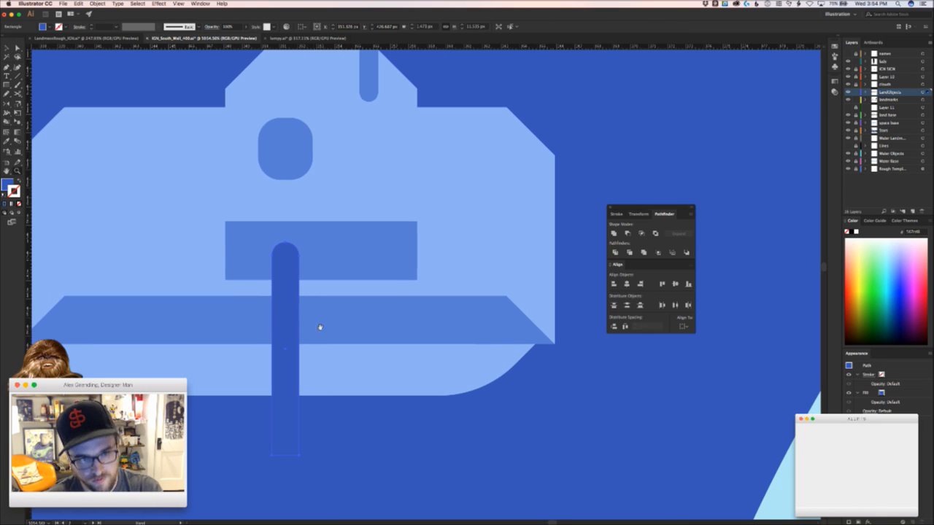
{"action": "key", "text": "i"}
{"action": "left_click", "coordinate": [348, 253]}
{"action": "left_click", "coordinate": [373, 203]}
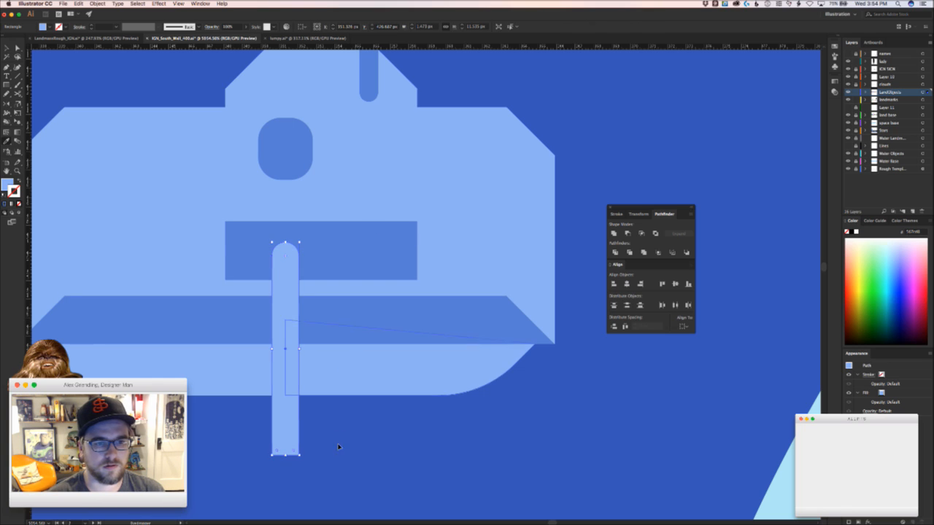
{"action": "left_click", "coordinate": [362, 460], "text": "super"}
{"action": "left_click_drag", "start_coordinate": [363, 461], "coordinate": [261, 438]}
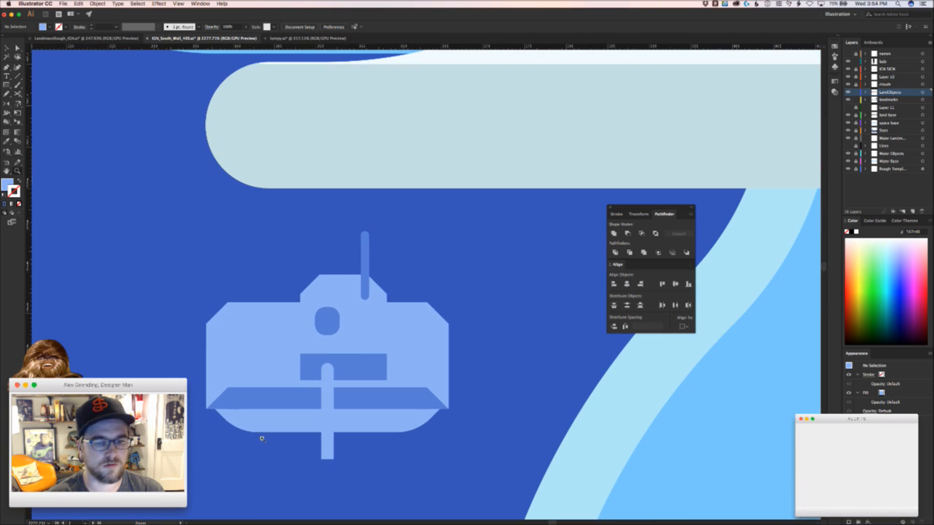
Draw a light blue circle about 1.5 px wide at the bar's lower end and centre it on the bar's bottom edge
{"action": "left_click_drag", "start_coordinate": [7, 88], "coordinate": [33, 102]}
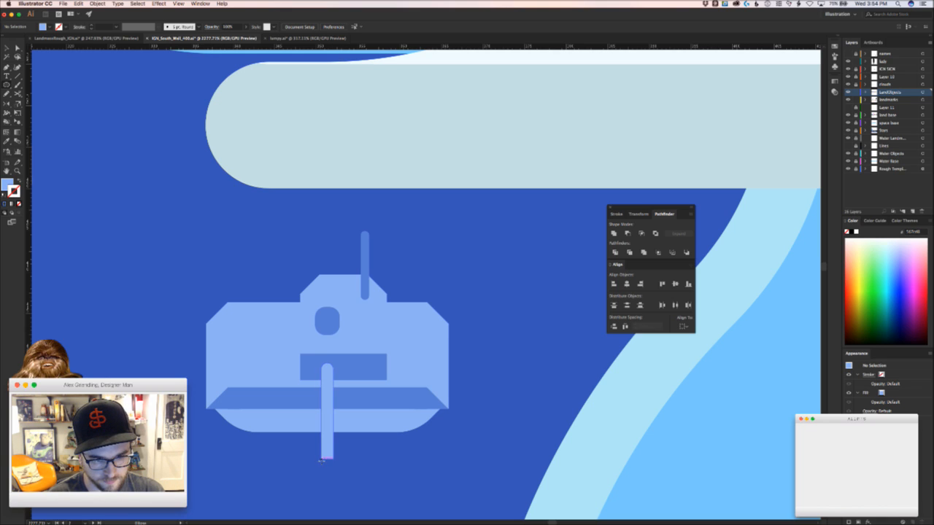
{"action": "left_click_drag", "start_coordinate": [322, 463], "coordinate": [335, 468]}
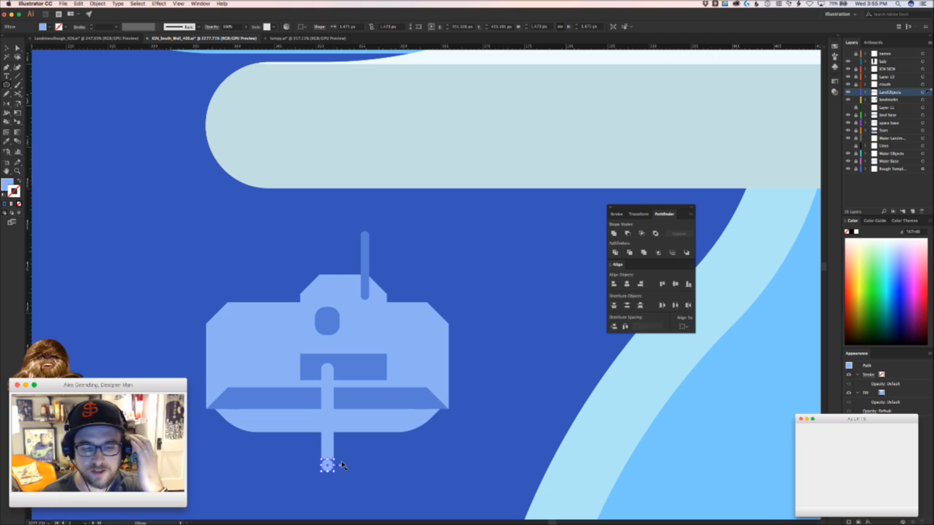
{"action": "left_click", "coordinate": [354, 471]}
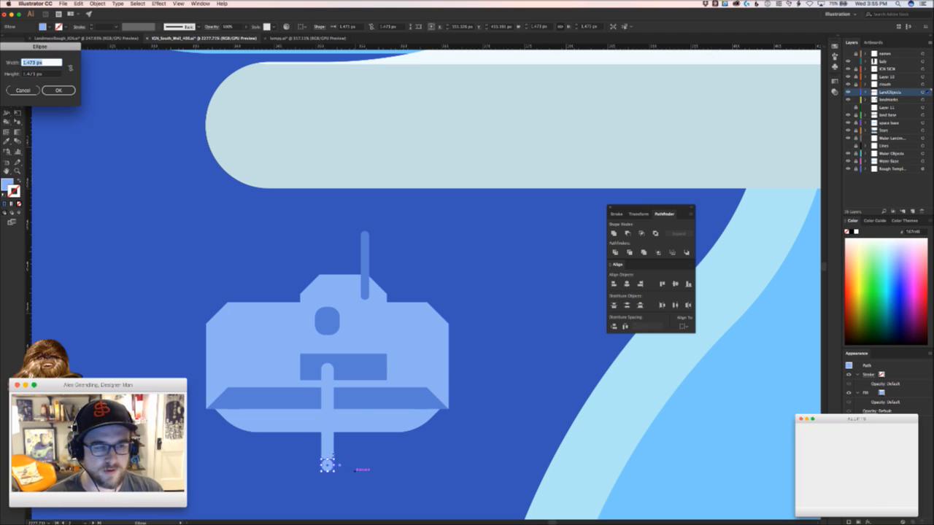
{"action": "left_click", "coordinate": [24, 90]}
{"action": "key", "text": "v"}
{"action": "left_click_drag", "start_coordinate": [312, 485], "coordinate": [388, 395]}
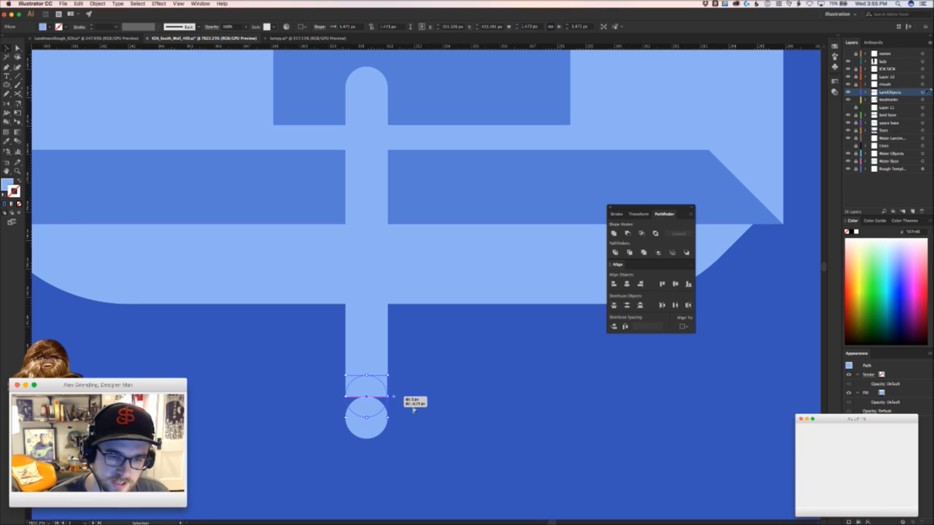
{"action": "key", "text": "super+plus"}
{"action": "key", "text": "super+plus"}
{"action": "left_click_drag", "start_coordinate": [502, 375], "coordinate": [262, 368]}
{"action": "left_click_drag", "start_coordinate": [458, 390], "coordinate": [290, 405]}
Fill the small circle at the bar's lower end with the medium blue of the strip and deselect it
{"action": "key", "text": "i"}
{"action": "left_click", "coordinate": [379, 247]}
{"action": "key", "text": "v"}
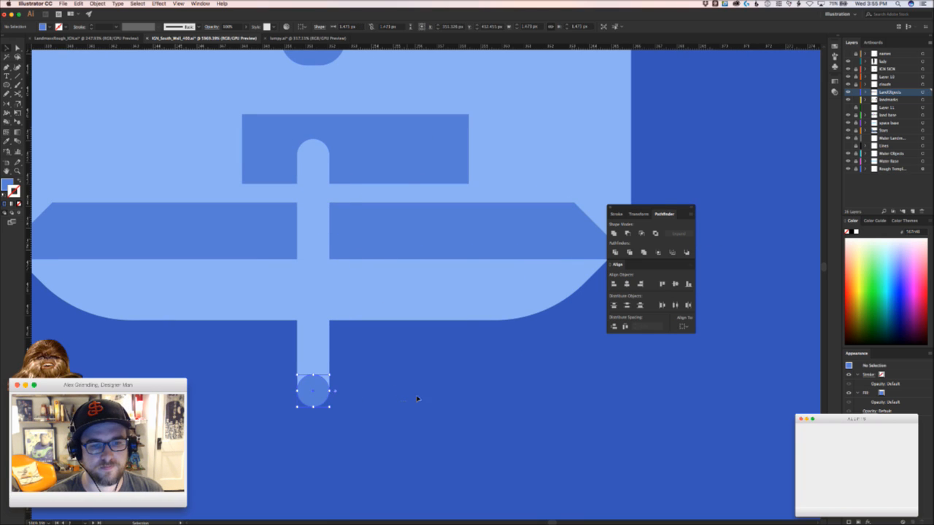
{"action": "left_click", "coordinate": [417, 399]}
{"action": "key", "text": "z"}
{"action": "left_click_drag", "start_coordinate": [418, 399], "coordinate": [510, 398]}
{"action": "left_click_drag", "start_coordinate": [516, 274], "coordinate": [507, 279]}
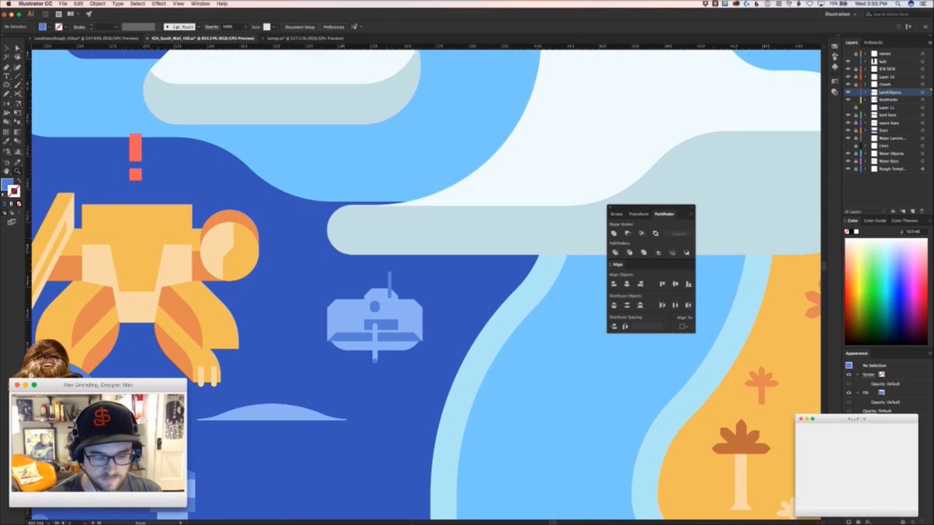
{"action": "key", "text": "super+Tab"}
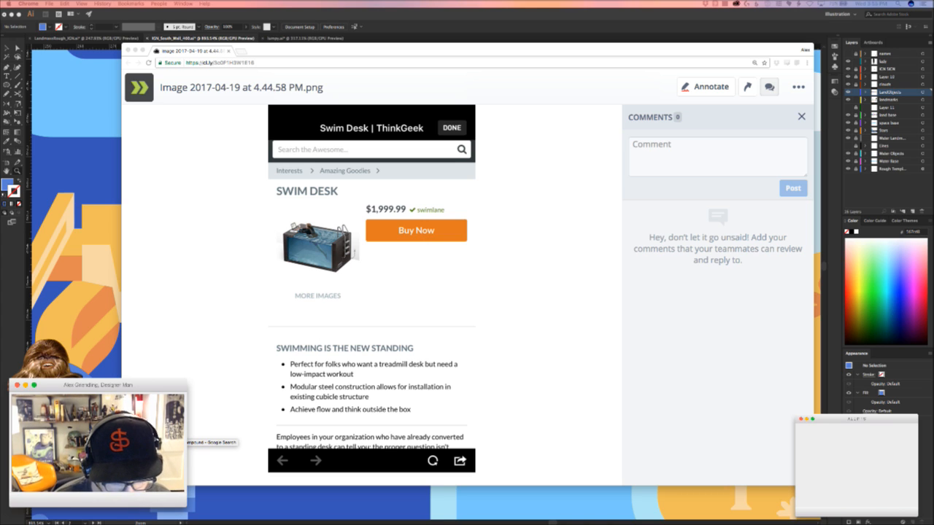
{"action": "key", "text": "super+Tab"}
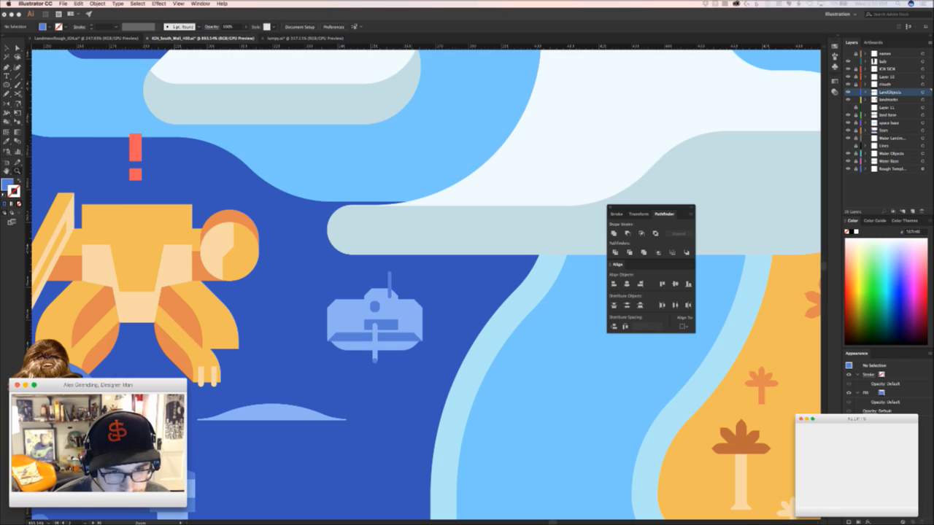
{"action": "key", "text": "super+Tab"}
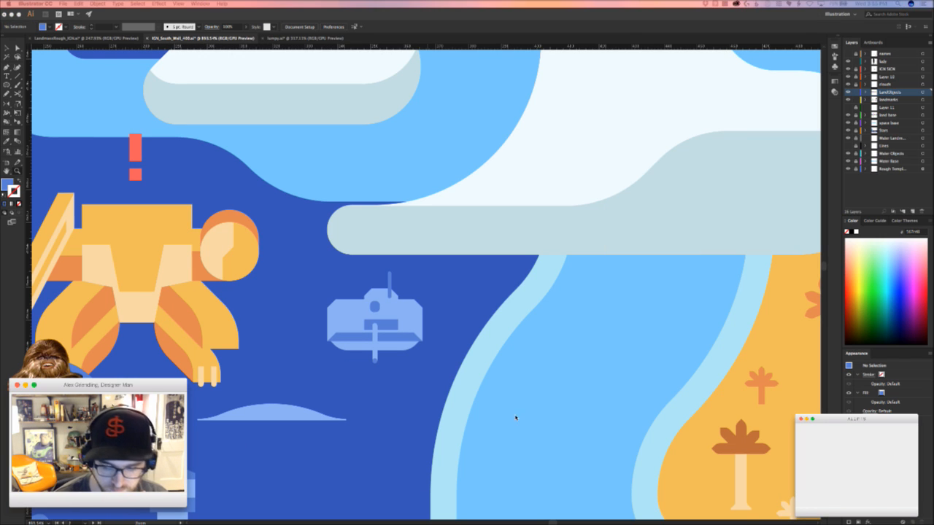
Draw a medium blue circle about 3.4 px wide overlapping the lower edge of the dark horizontal band
{"action": "left_click", "coordinate": [403, 392]}
{"action": "scroll", "coordinate": [332, 343], "scroll_direction": "up", "scroll_amount": 5}
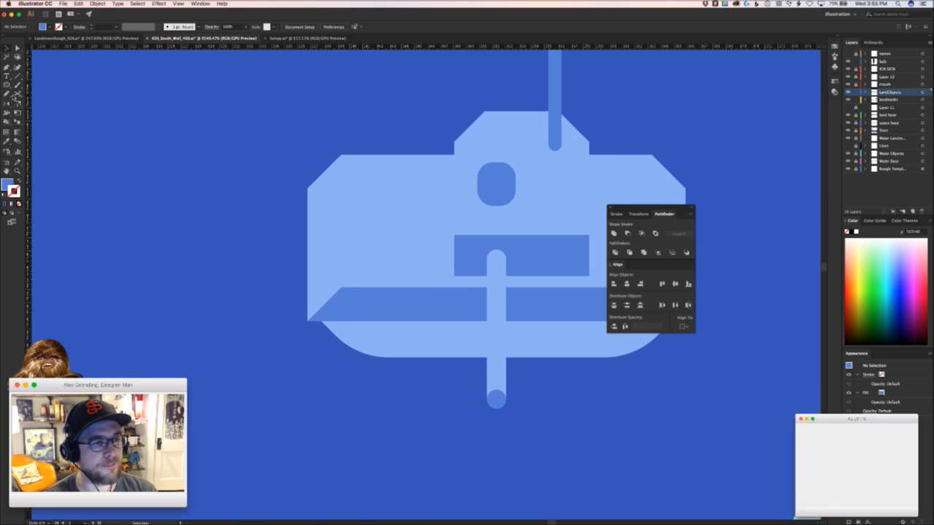
{"action": "key", "text": "l"}
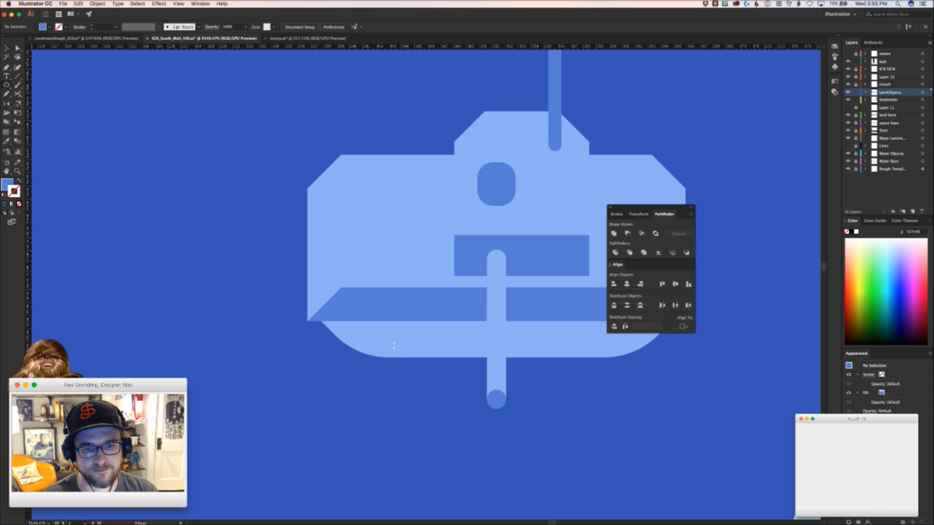
{"action": "left_click_drag", "start_coordinate": [397, 346], "coordinate": [439, 312]}
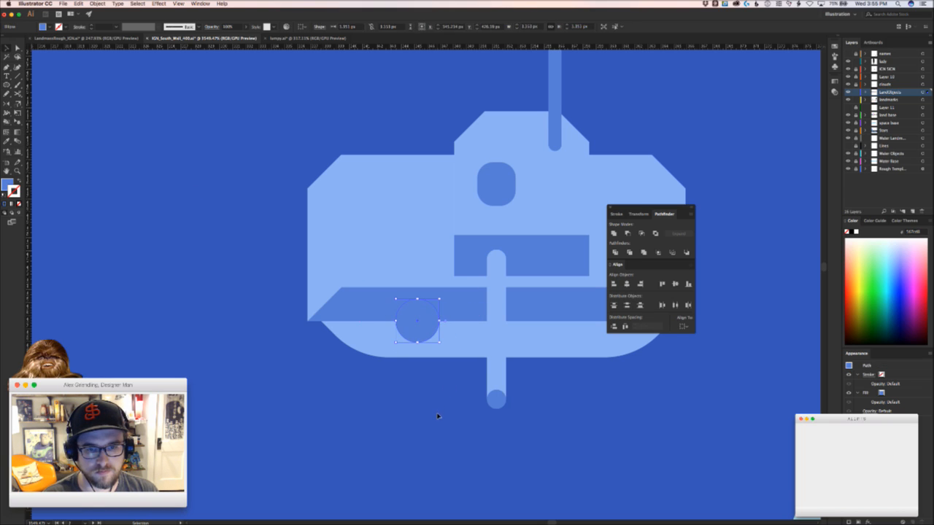
{"action": "scroll", "coordinate": [438, 412], "scroll_direction": "right", "scroll_amount": 5}
Move the circle along the dark band's lower edge to just inside the band's left end
{"action": "left_click_drag", "start_coordinate": [281, 343], "coordinate": [222, 325]}
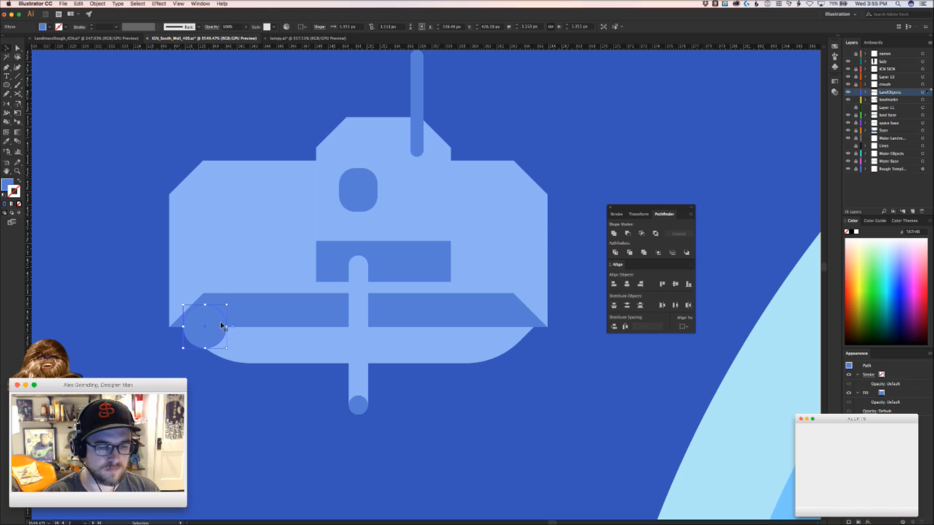
{"action": "key", "text": "shift+Right"}
{"action": "key", "text": "shift+Left"}
{"action": "key", "text": "Right"}
{"action": "key", "text": "Right"}
{"action": "key", "text": "Right"}
{"action": "key", "text": "Right"}
{"action": "key", "text": "Right"}
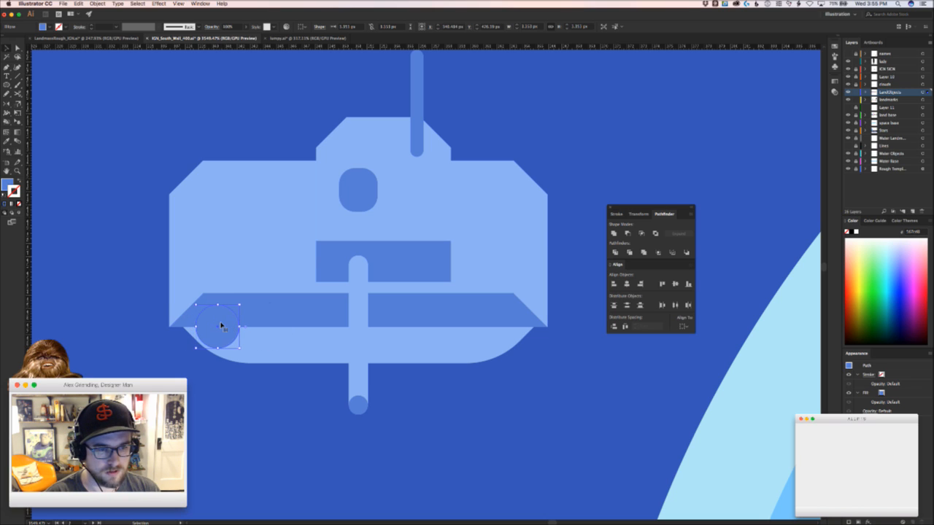
{"action": "key", "text": "Right"}
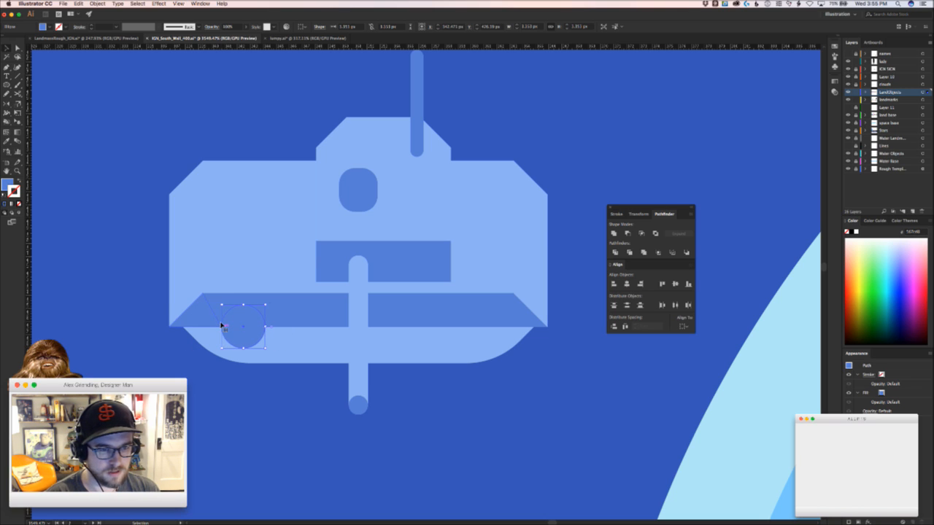
Copy the circle to the right end of the dark band and centre the copy on the band's lower edge
{"action": "left_click", "coordinate": [269, 393]}
{"action": "left_click", "coordinate": [253, 335]}
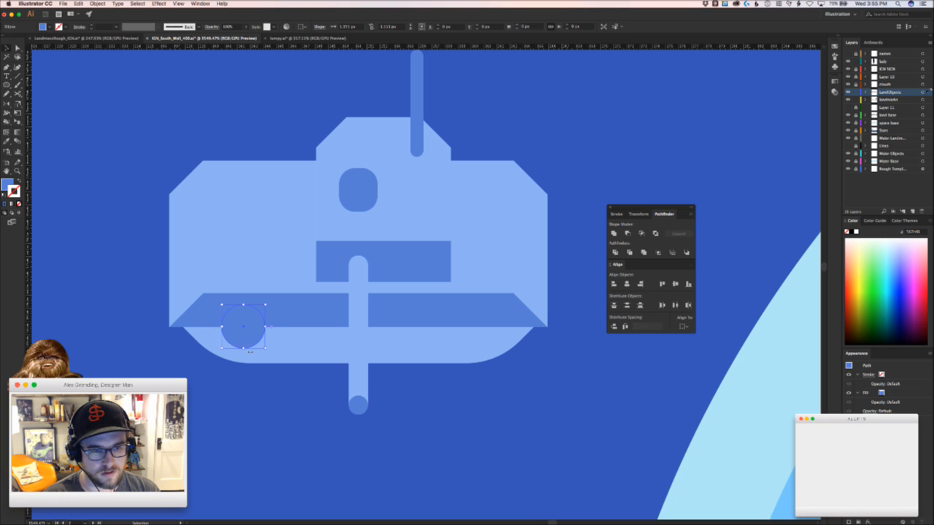
{"action": "left_click", "coordinate": [252, 359]}
{"action": "left_click_drag", "start_coordinate": [253, 361], "coordinate": [282, 355]}
{"action": "left_click_drag", "start_coordinate": [283, 307], "coordinate": [431, 378]}
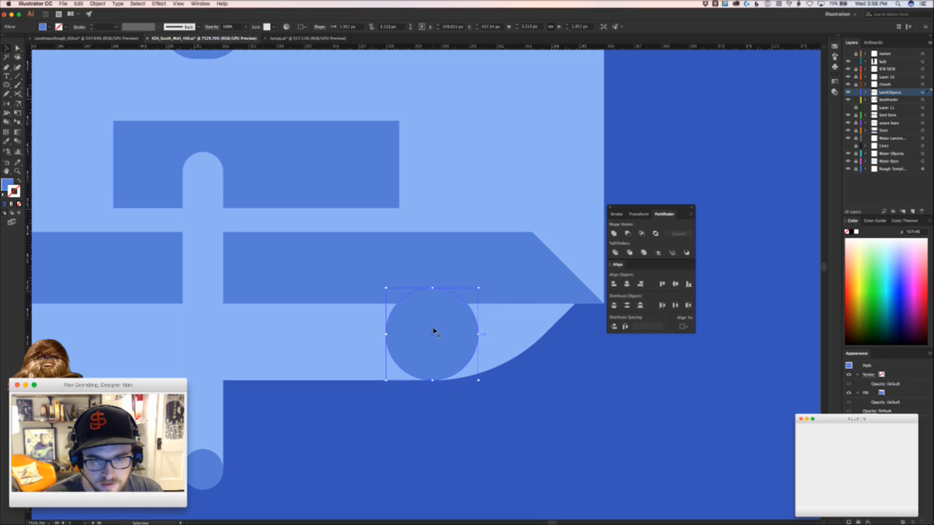
{"action": "left_click_drag", "start_coordinate": [433, 328], "coordinate": [432, 304]}
{"action": "left_click", "coordinate": [577, 405]}
{"action": "left_click_drag", "start_coordinate": [577, 405], "coordinate": [503, 412]}
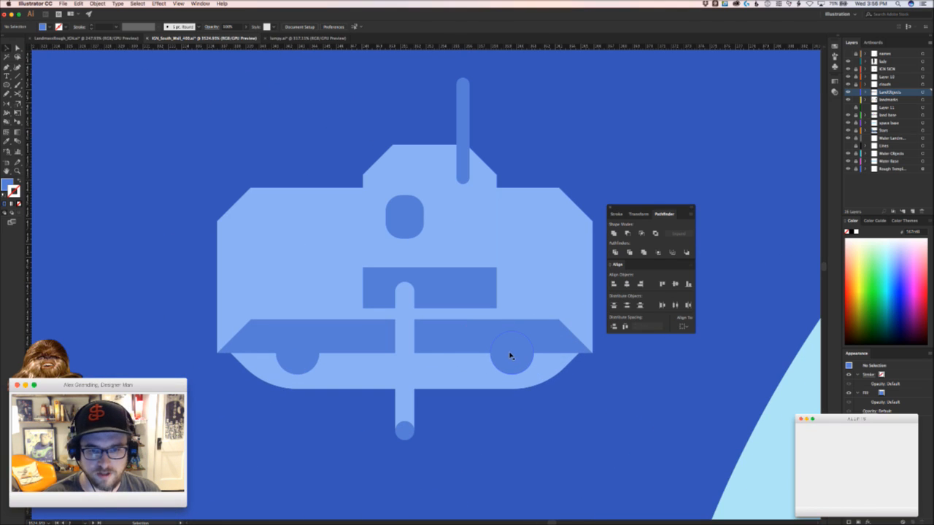
Copy the circle to the middle of the dark band and place it behind the light vertical bar
{"action": "left_click_drag", "start_coordinate": [510, 355], "coordinate": [404, 357]}
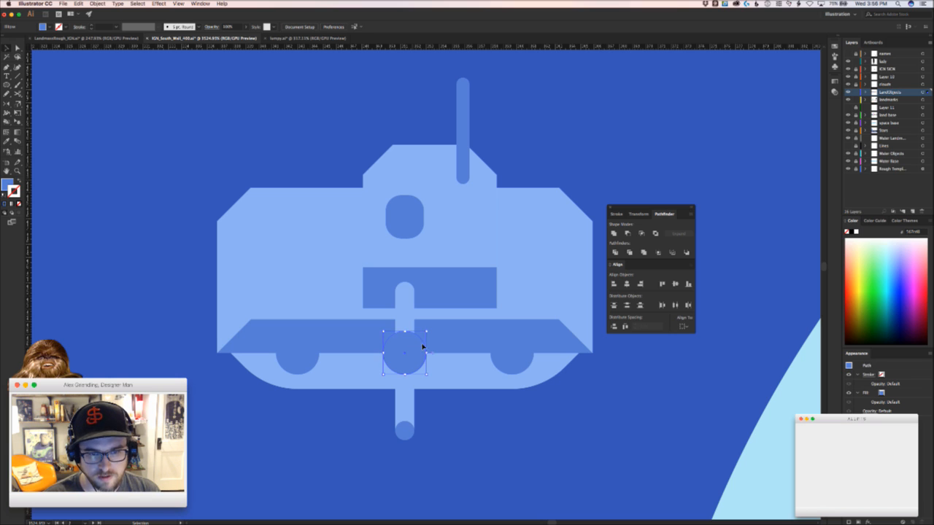
{"action": "key", "text": "super+x"}
{"action": "left_click", "coordinate": [444, 341]}
{"action": "key", "text": "super+f"}
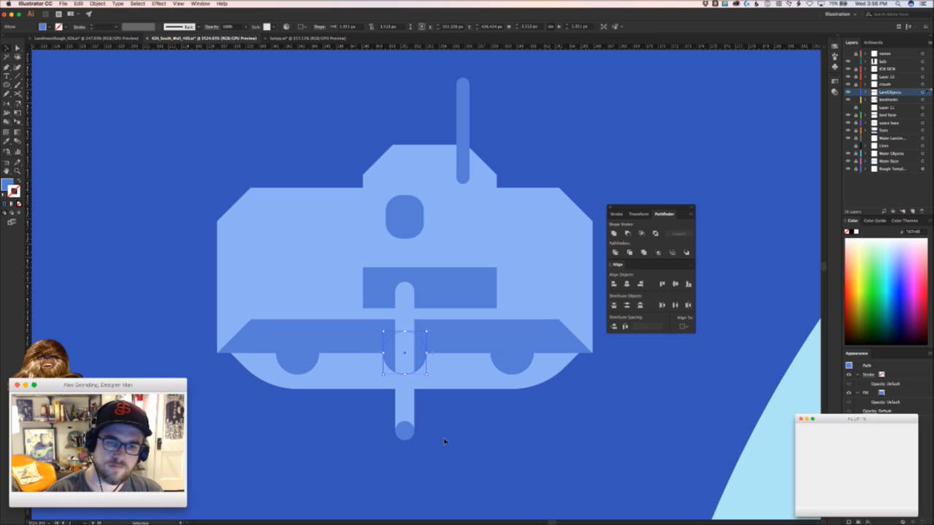
{"action": "left_click", "coordinate": [444, 441]}
{"action": "key", "text": "z"}
{"action": "left_click_drag", "start_coordinate": [475, 333], "coordinate": [486, 301]}
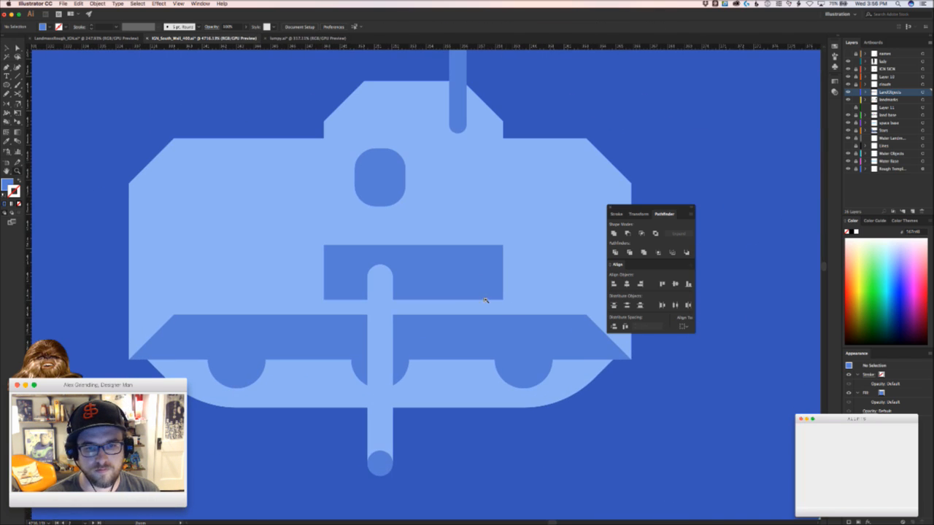
Add two more copies of the circle in the gaps, making an evenly spaced row of five along the band
{"action": "key", "text": "v"}
{"action": "left_click_drag", "start_coordinate": [406, 362], "coordinate": [462, 391]}
{"action": "left_click", "coordinate": [487, 440]}
{"action": "key", "text": "z"}
{"action": "left_click_drag", "start_coordinate": [490, 438], "coordinate": [326, 429]}
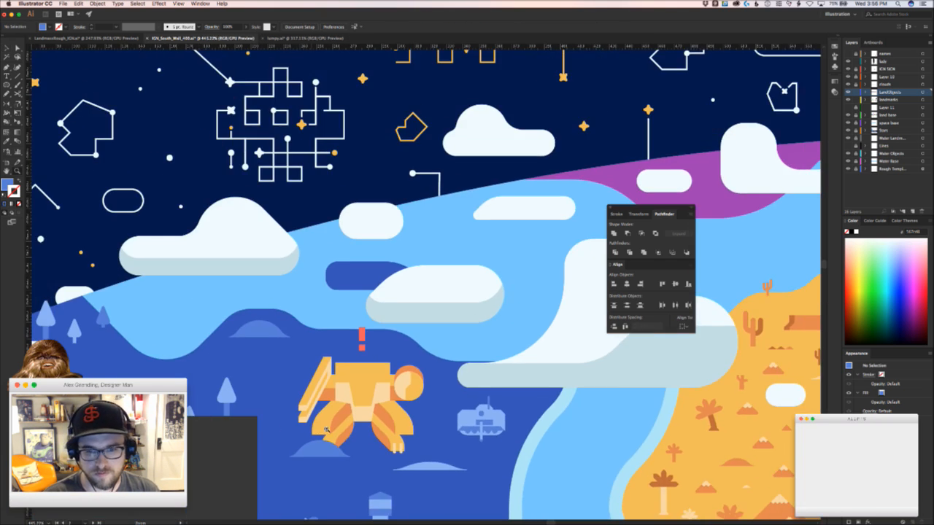
{"action": "scroll", "coordinate": [326, 430], "scroll_direction": "down", "scroll_amount": 5}
{"action": "scroll", "coordinate": [326, 429], "scroll_direction": "right", "scroll_amount": 5}
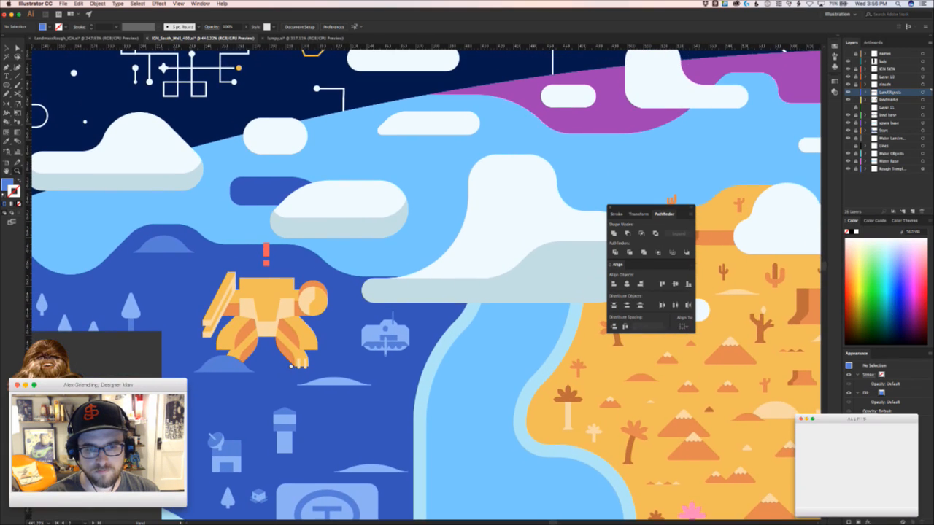
{"action": "scroll", "coordinate": [290, 362], "scroll_direction": "down", "scroll_amount": 1}
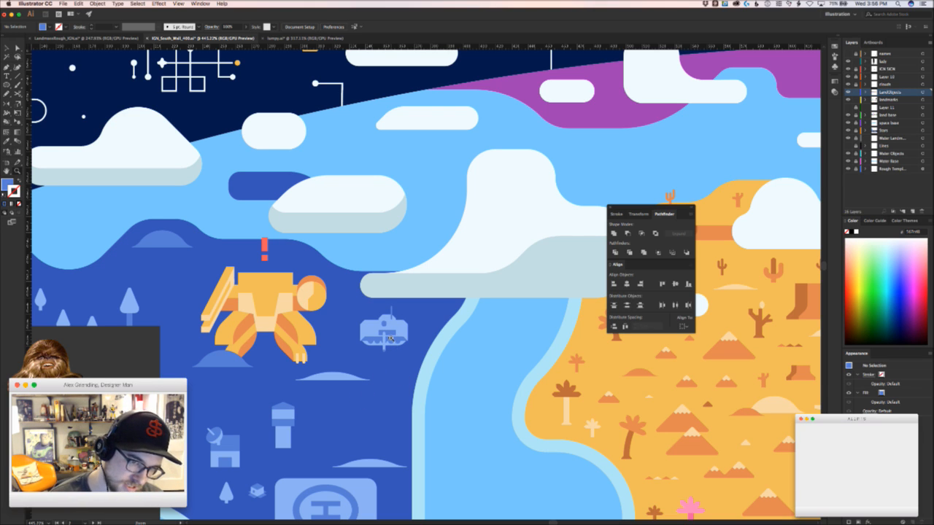
Lengthen the light vertical bar downward together with its end circle to about 14 px overall
{"action": "left_click_drag", "start_coordinate": [384, 362], "coordinate": [407, 307]}
{"action": "left_click_drag", "start_coordinate": [458, 260], "coordinate": [460, 260]}
{"action": "key", "text": "Down"}
{"action": "key", "text": "Down"}
{"action": "key", "text": "Down"}
{"action": "key", "text": "Down"}
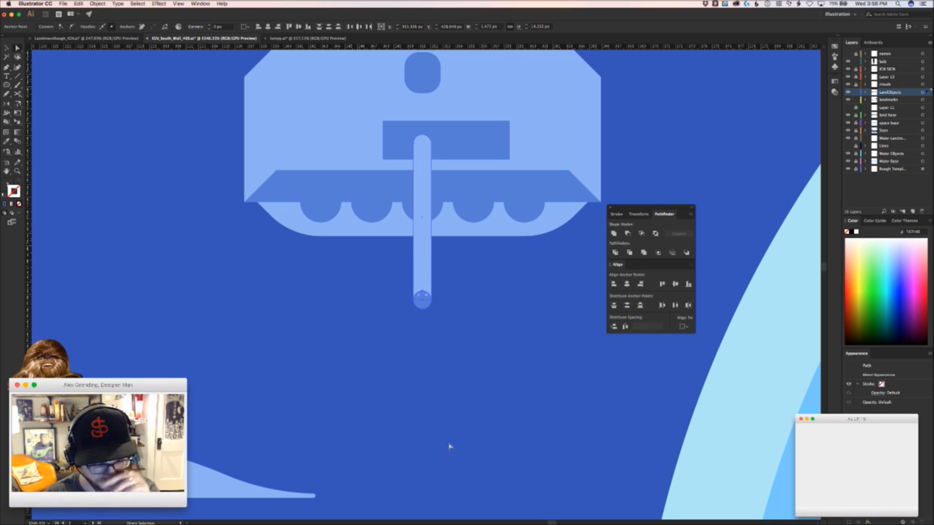
{"action": "key", "text": "v"}
{"action": "left_click", "coordinate": [455, 317]}
{"action": "left_click_drag", "start_coordinate": [467, 299], "coordinate": [359, 376]}
{"action": "left_click_drag", "start_coordinate": [385, 415], "coordinate": [406, 392]}
{"action": "left_click", "coordinate": [452, 425]}
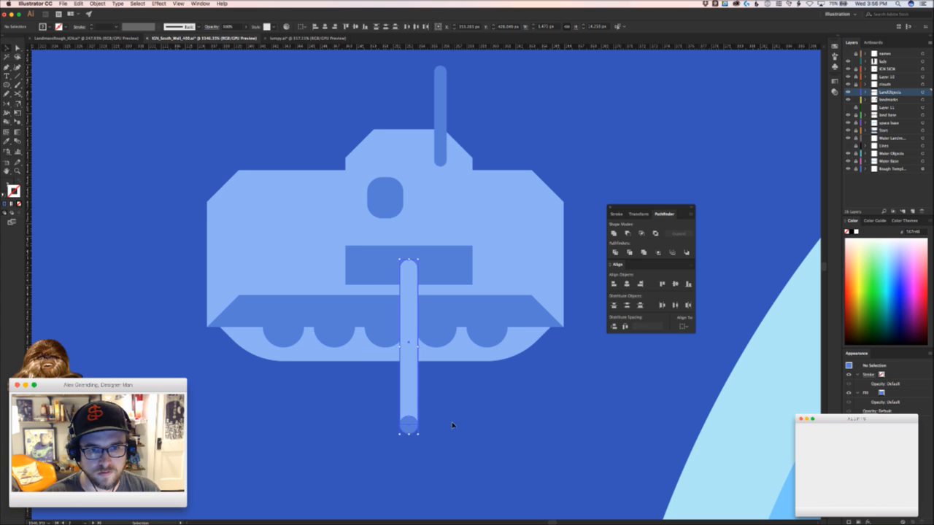
{"action": "mouse_move", "coordinate": [457, 434]}
{"action": "left_mouse_down"}
{"action": "mouse_move", "coordinate": [259, 447]}
{"action": "mouse_move", "coordinate": [456, 449]}
{"action": "left_mouse_up"}
{"action": "key", "text": "super+z"}
{"action": "left_click", "coordinate": [464, 462]}
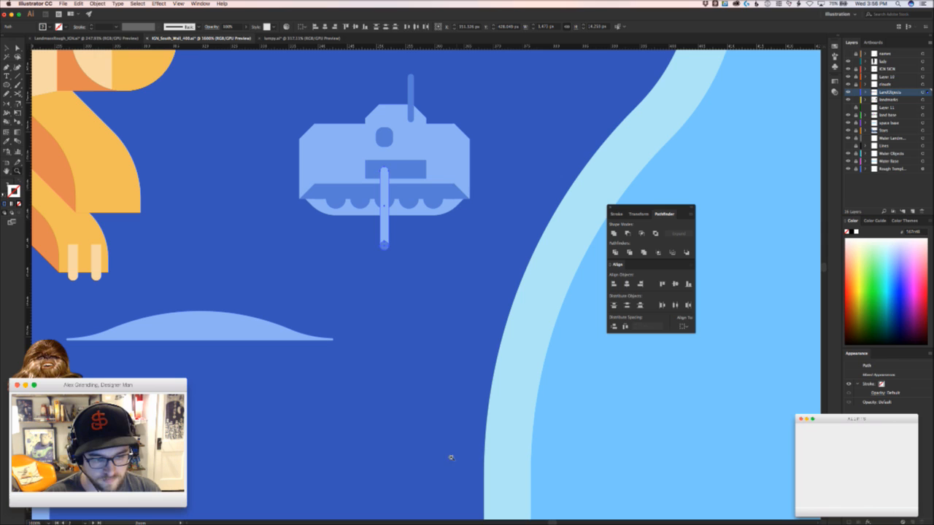
Draw a medium blue rectangle about 4.6 by 10.2 px on the body's left side, from its top edge to the dark band
{"action": "left_click", "coordinate": [405, 363]}
{"action": "left_click_drag", "start_coordinate": [379, 364], "coordinate": [386, 500]}
{"action": "left_click_drag", "start_coordinate": [323, 343], "coordinate": [367, 332]}
{"action": "key", "text": "m"}
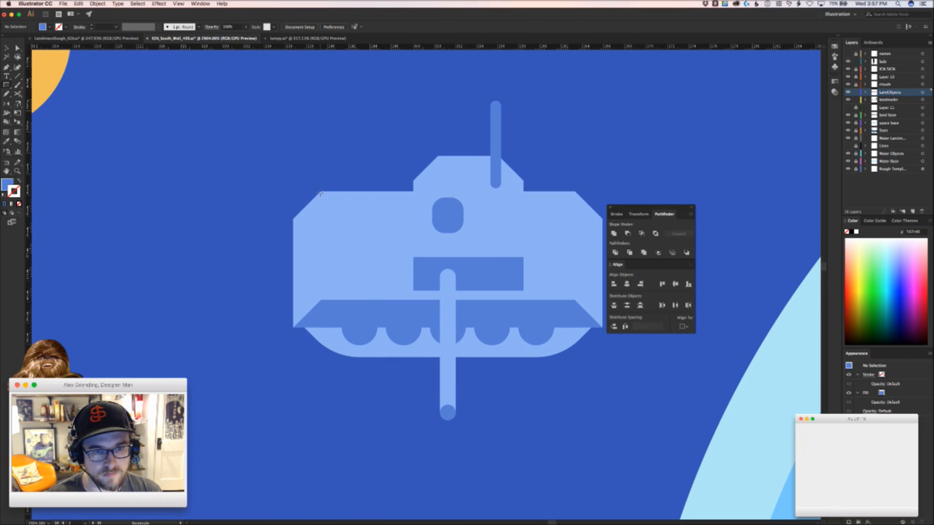
{"action": "left_click_drag", "start_coordinate": [319, 191], "coordinate": [368, 299]}
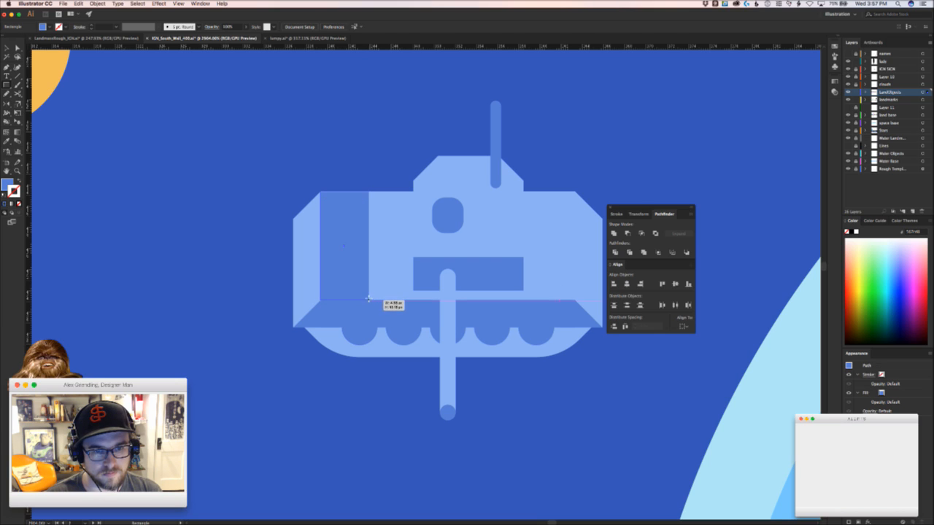
{"action": "key", "text": "v"}
Inset the rectangle to about 3.2 by 7.6 px, clear of the body's top edge and the dark band
{"action": "left_click_drag", "start_coordinate": [343, 191], "coordinate": [344, 205]}
{"action": "left_click_drag", "start_coordinate": [320, 245], "coordinate": [362, 269]}
{"action": "left_click", "coordinate": [382, 164]}
{"action": "left_click_drag", "start_coordinate": [382, 163], "coordinate": [275, 194]}
{"action": "left_click_drag", "start_coordinate": [369, 271], "coordinate": [366, 291]}
{"action": "left_click_drag", "start_coordinate": [375, 197], "coordinate": [540, 192]}
Extend the rectangle evenly up and down to about 8.4 px high and deselect it
{"action": "left_click", "coordinate": [372, 252]}
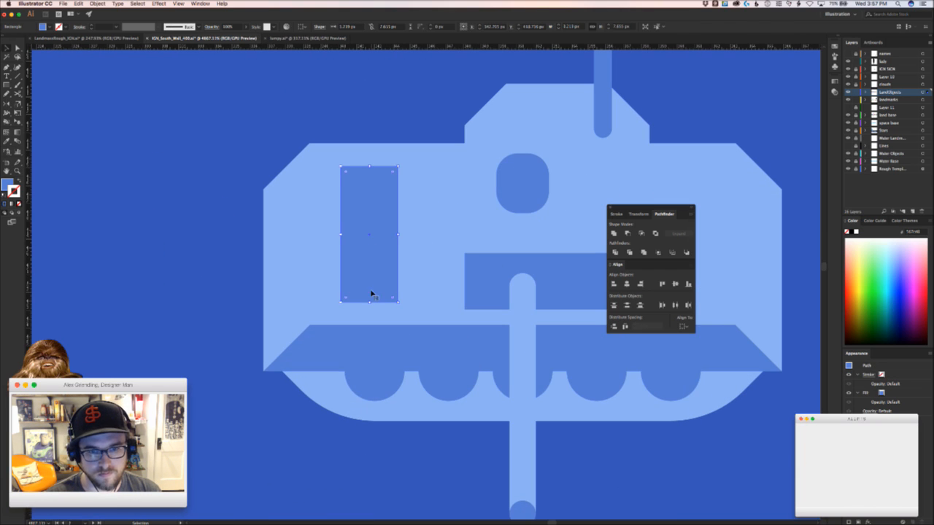
{"action": "left_click_drag", "start_coordinate": [370, 301], "coordinate": [371, 311]}
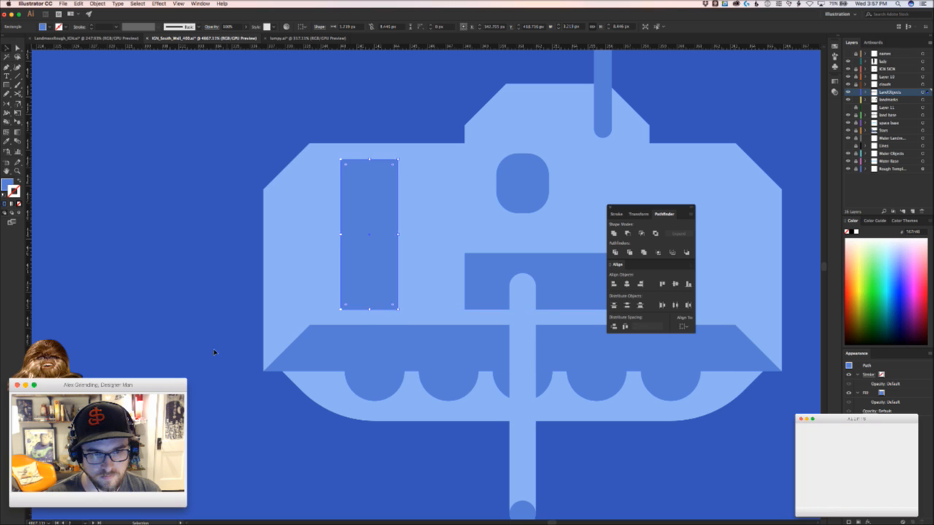
{"action": "left_click", "coordinate": [214, 353]}
{"action": "left_click_drag", "start_coordinate": [302, 425], "coordinate": [204, 426]}
{"action": "left_click_drag", "start_coordinate": [257, 406], "coordinate": [328, 232]}
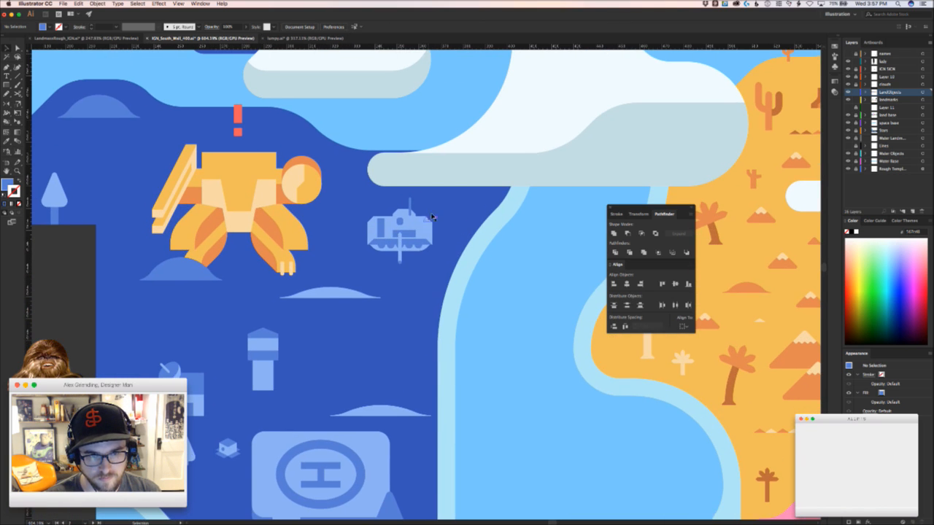
Move the tank from the robot's right side to its left, below the mound, and shift the neighbouring tree further left
{"action": "left_click_drag", "start_coordinate": [441, 197], "coordinate": [438, 237]}
{"action": "left_click_drag", "start_coordinate": [527, 210], "coordinate": [420, 187]}
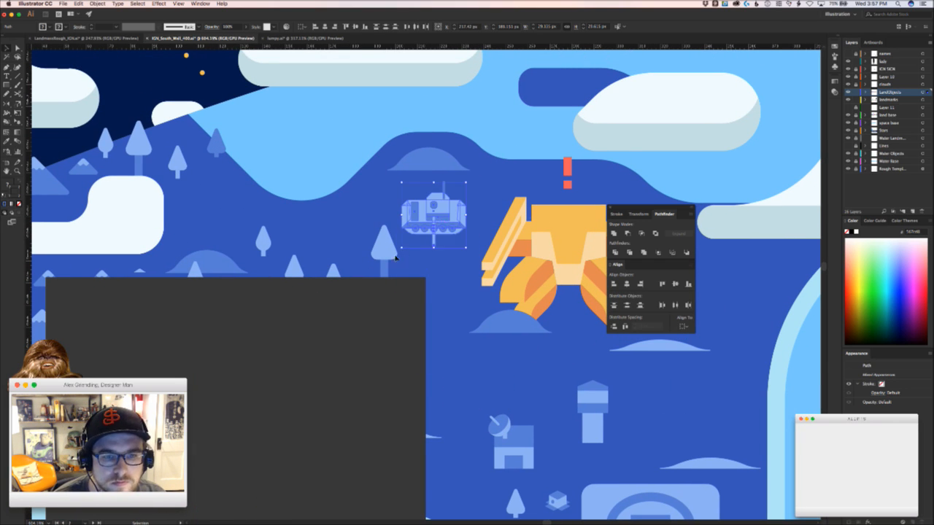
{"action": "left_click_drag", "start_coordinate": [384, 252], "coordinate": [230, 206]}
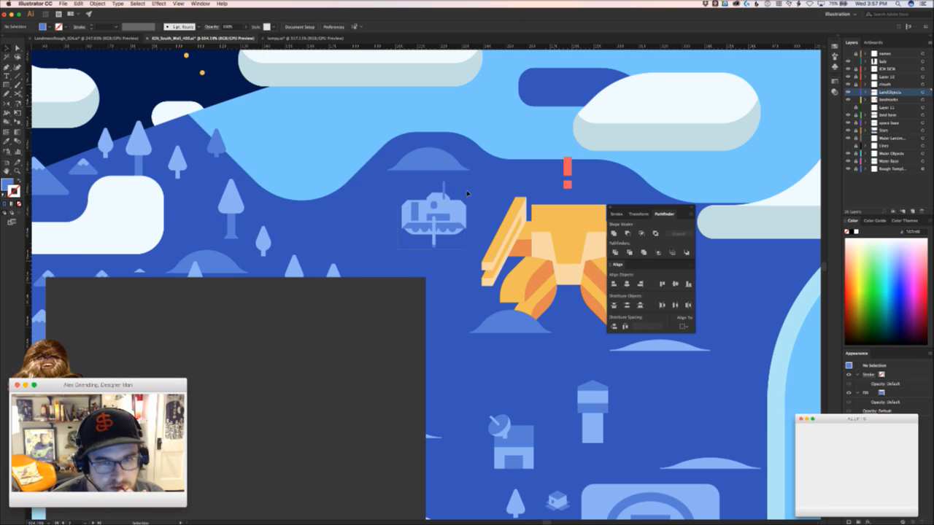
Reposition the tank further left, then nudge it slightly up and right so it sits between the tree and the robot
{"action": "left_click_drag", "start_coordinate": [440, 223], "coordinate": [335, 202]}
{"action": "left_click", "coordinate": [431, 242]}
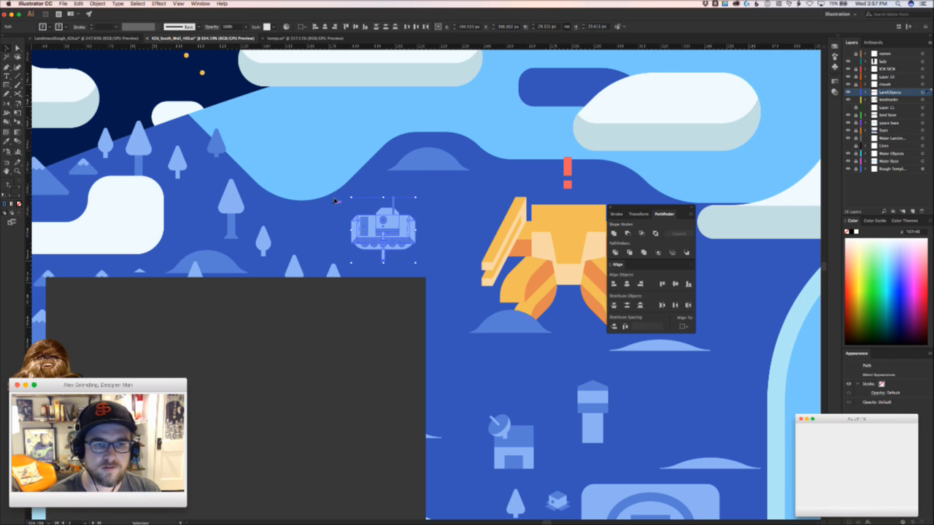
{"action": "key", "text": "Up"}
{"action": "key", "text": "Up"}
{"action": "key", "text": "Up"}
{"action": "key", "text": "Up"}
{"action": "key", "text": "Up"}
{"action": "key", "text": "Right"}
{"action": "key", "text": "Right"}
{"action": "key", "text": "Right"}
{"action": "key", "text": "Right"}
{"action": "key", "text": "Right"}
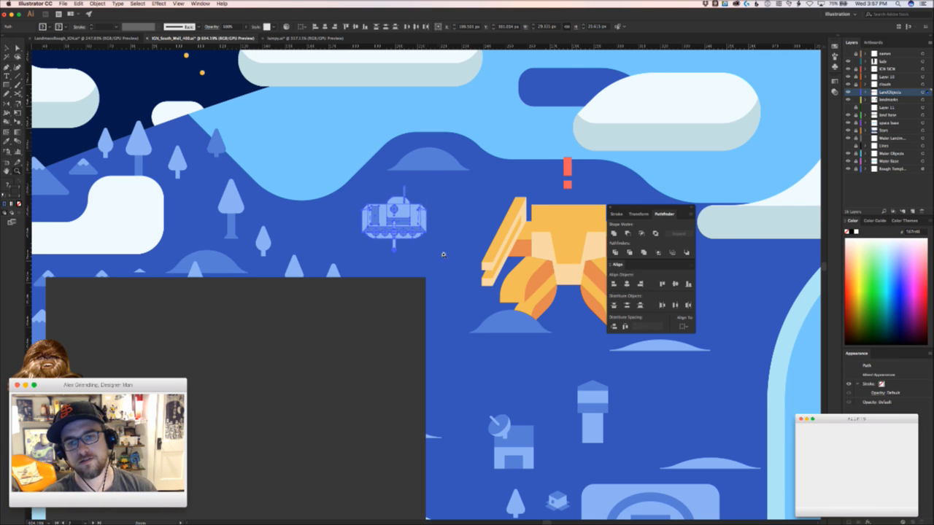
Move the light mound near the watchtower a little down and to the right, toward the shoreline
{"action": "scroll", "coordinate": [442, 267], "scroll_direction": "down", "scroll_amount": 5}
{"action": "left_click", "coordinate": [442, 321]}
{"action": "left_click_drag", "start_coordinate": [443, 324], "coordinate": [295, 258]}
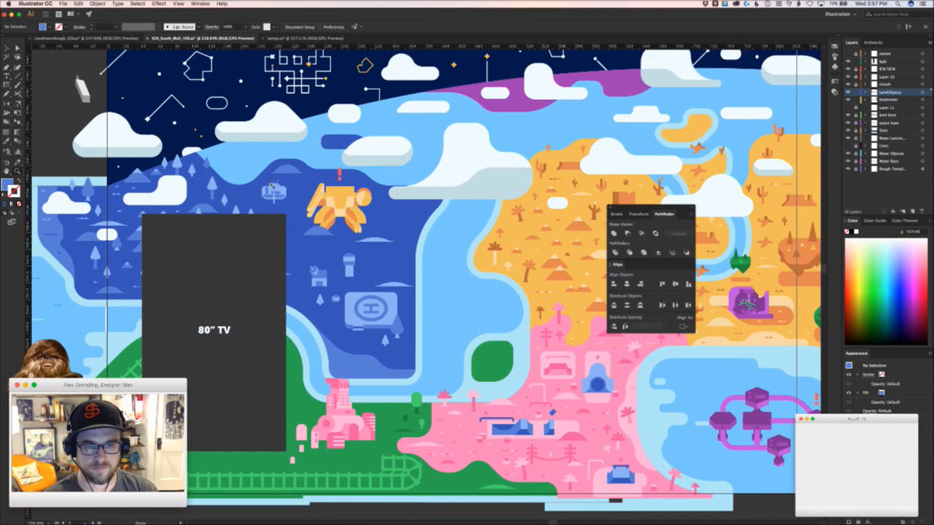
{"action": "scroll", "coordinate": [296, 190], "scroll_direction": "up", "scroll_amount": 5}
{"action": "left_click_drag", "start_coordinate": [532, 334], "coordinate": [328, 124]}
{"action": "left_click_drag", "start_coordinate": [486, 357], "coordinate": [444, 300]}
{"action": "scroll", "coordinate": [207, 79], "scroll_direction": "up", "scroll_amount": 2}
{"action": "scroll", "coordinate": [197, 26], "scroll_direction": "up", "scroll_amount": 1}
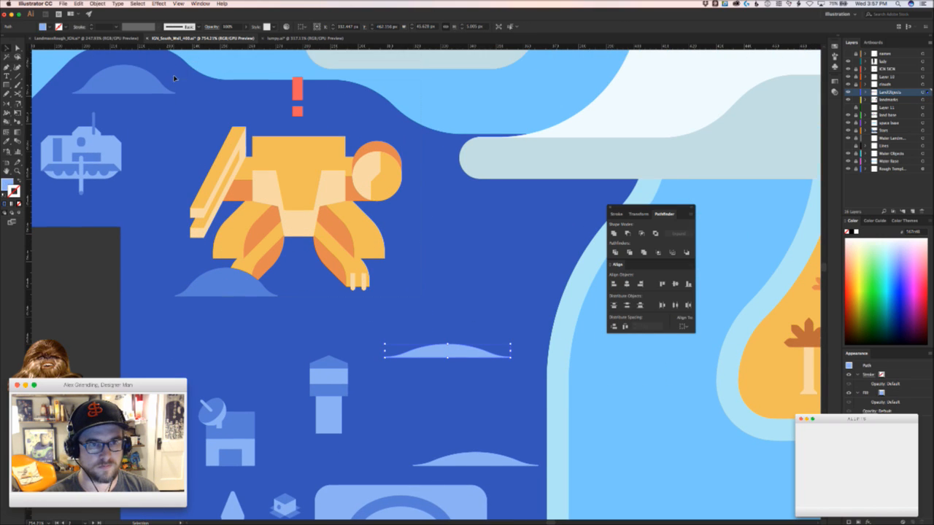
Move the robot, its exclamation mark and the mound at its foot down by about 10 px, leaving out the upper mound
{"action": "left_click_drag", "start_coordinate": [175, 85], "coordinate": [276, 140]}
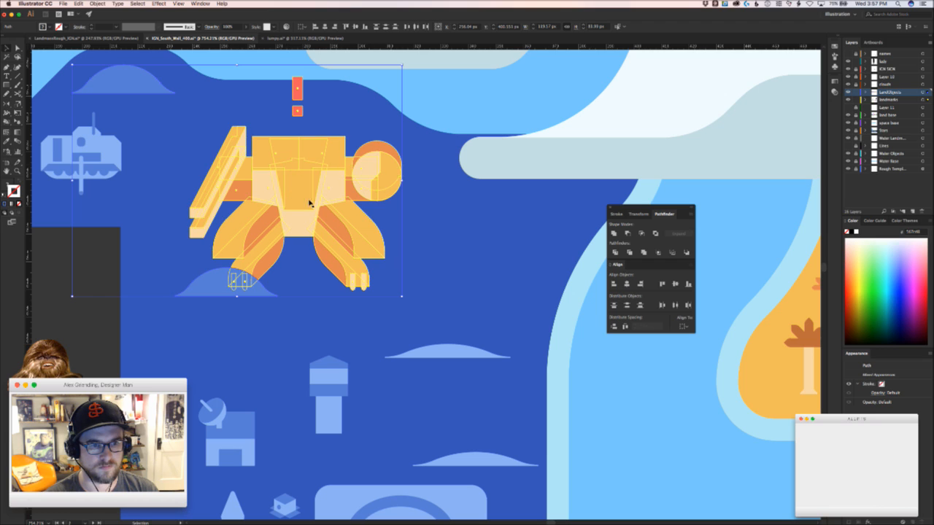
{"action": "left_click_drag", "start_coordinate": [307, 171], "coordinate": [302, 200]}
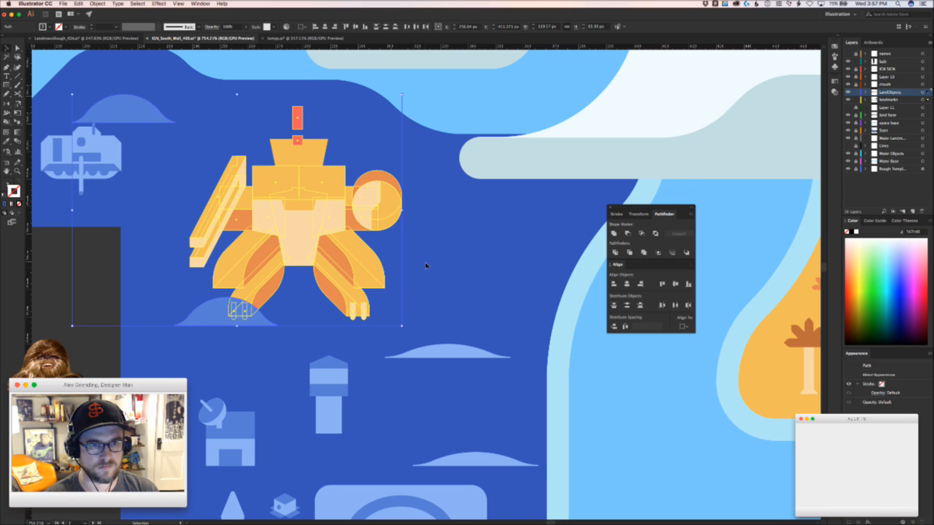
{"action": "key", "text": "super+z"}
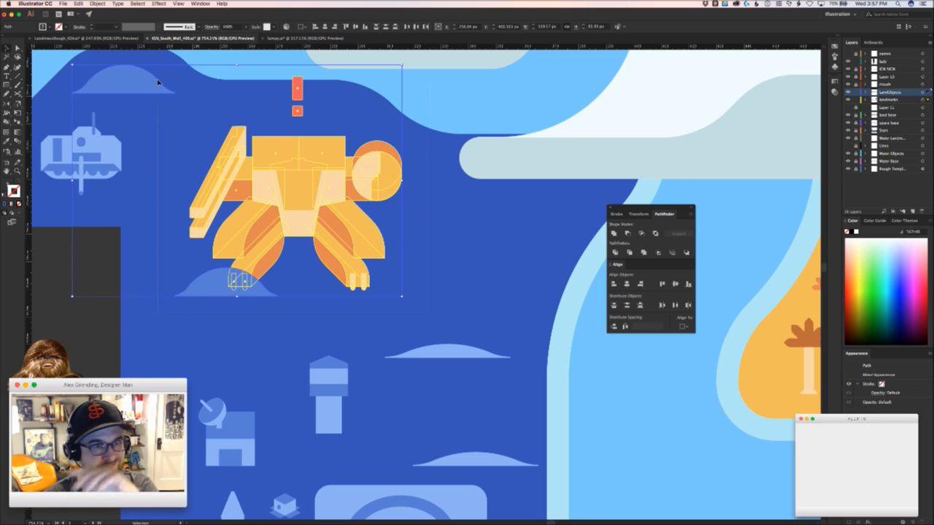
{"action": "left_click", "coordinate": [150, 81], "text": "shift"}
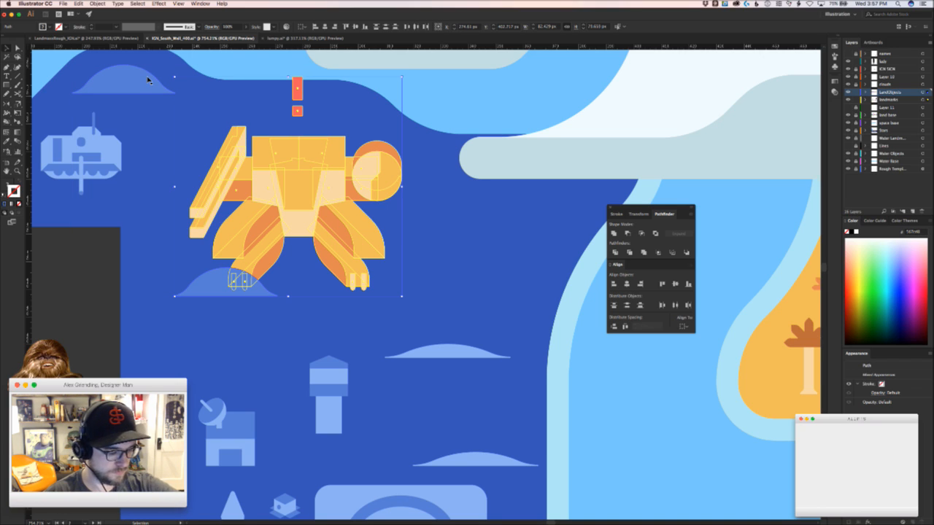
{"action": "key", "text": "Down"}
{"action": "key", "text": "Down"}
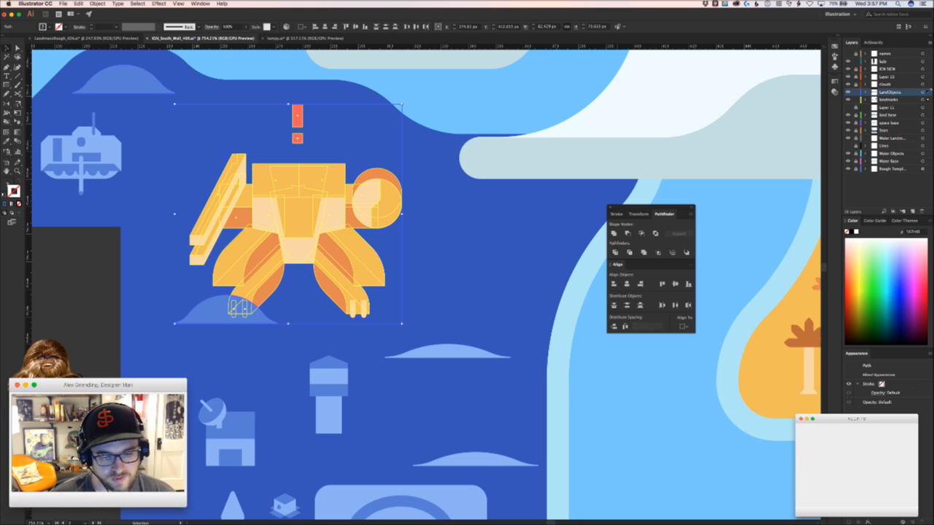
{"action": "key", "text": "super+Tab"}
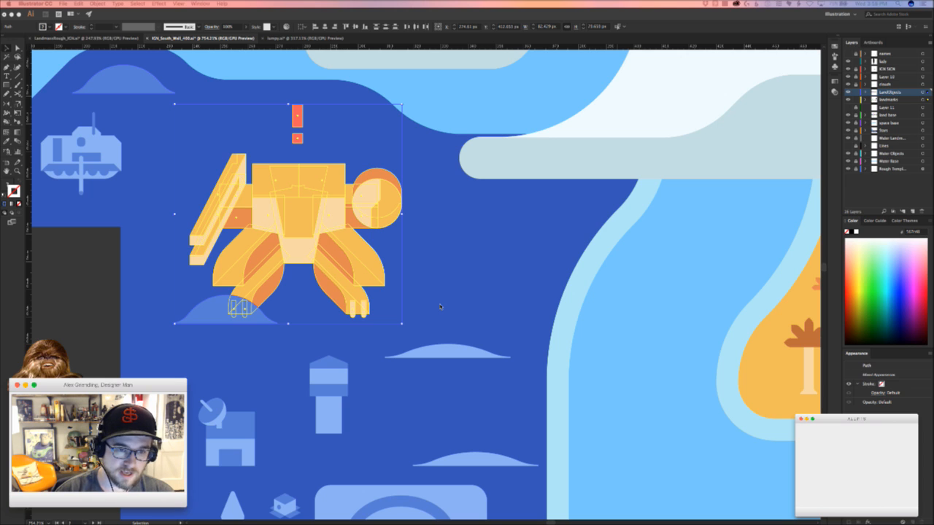
{"action": "scroll", "coordinate": [440, 306], "scroll_direction": "up", "scroll_amount": 20}
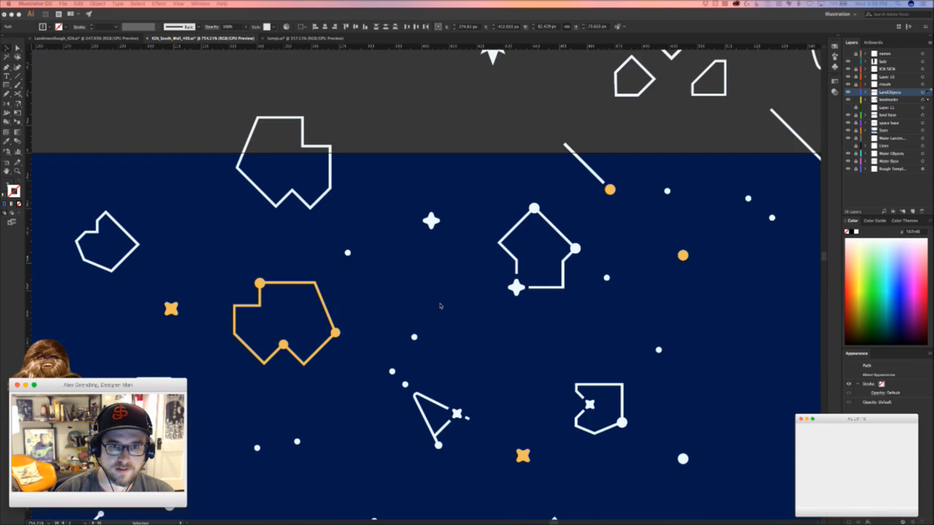
{"action": "scroll", "coordinate": [440, 306], "scroll_direction": "up", "scroll_amount": 20}
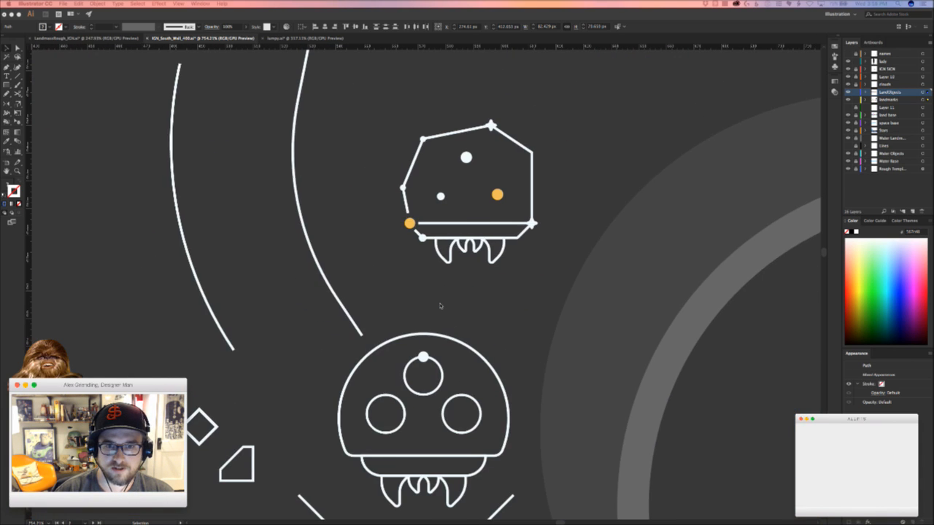
{"action": "scroll", "coordinate": [440, 306], "scroll_direction": "up", "scroll_amount": 5}
{"action": "scroll", "coordinate": [440, 306], "scroll_direction": "right", "scroll_amount": 4}
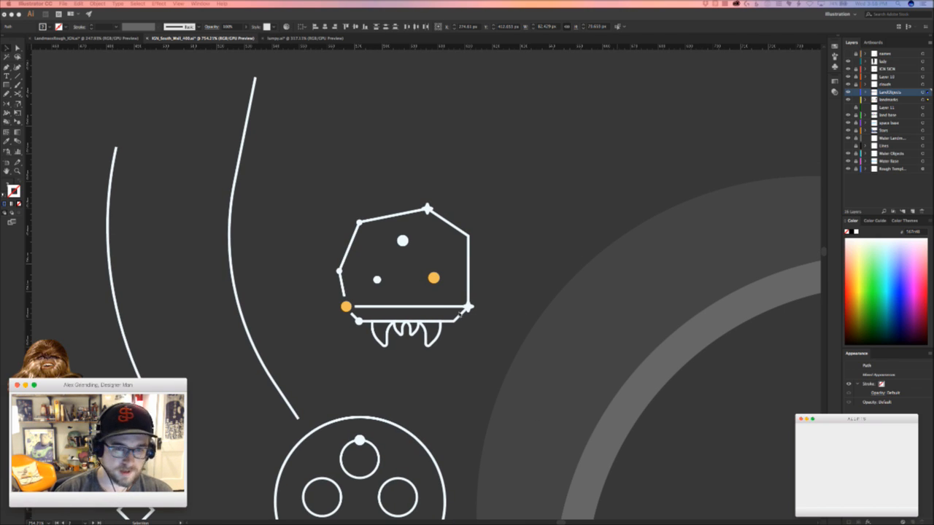
{"action": "left_click", "coordinate": [423, 362]}
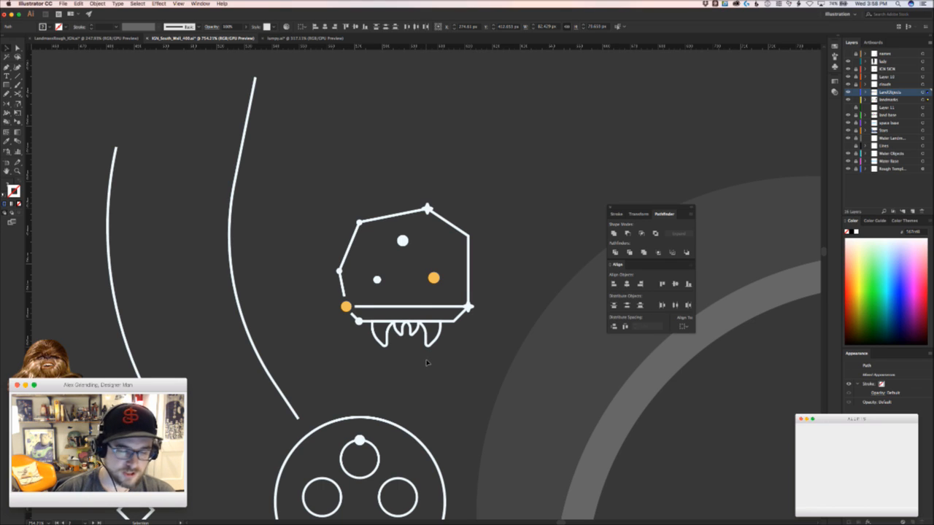
Check the placement of the robot and tank within the wider map and clear the selection
{"action": "key", "text": "super+minus"}
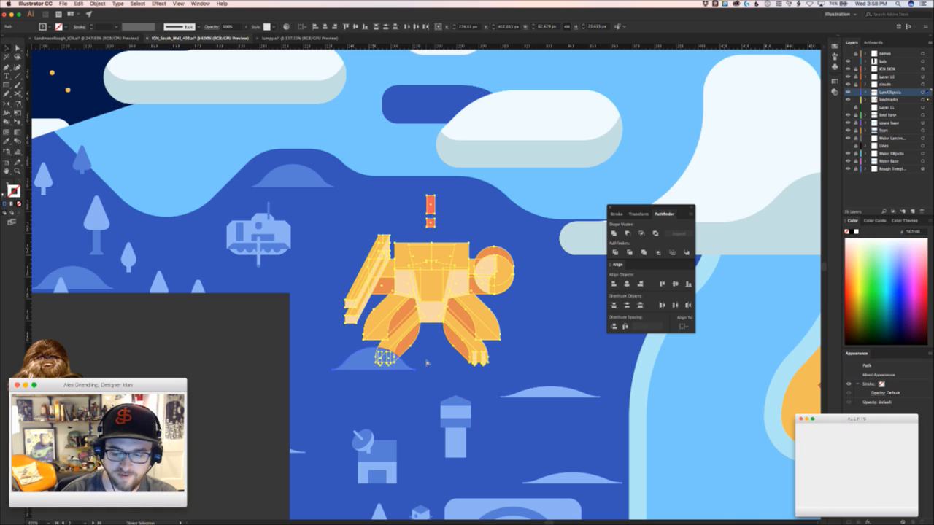
{"action": "key", "text": "super+minus"}
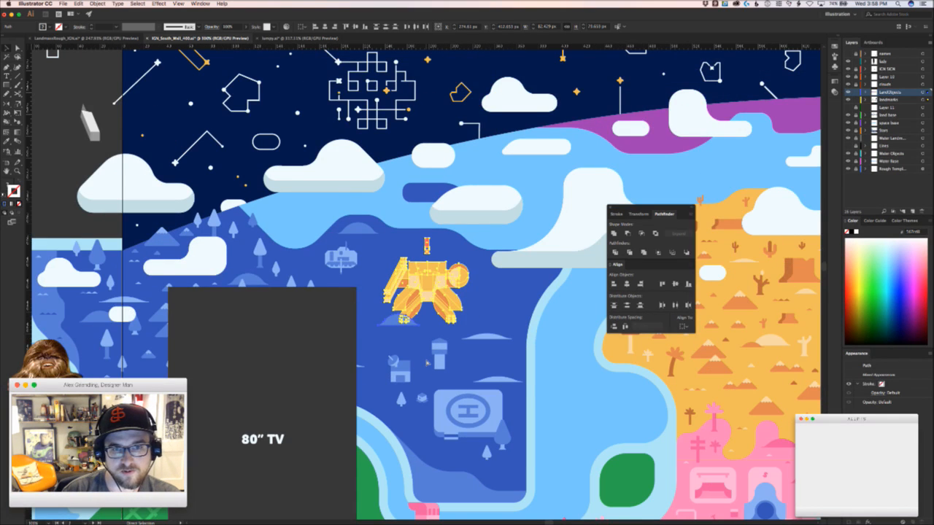
{"action": "key", "text": "super+plus"}
{"action": "key", "text": "super+minus"}
{"action": "key", "text": "super+plus"}
{"action": "key", "text": "super+plus"}
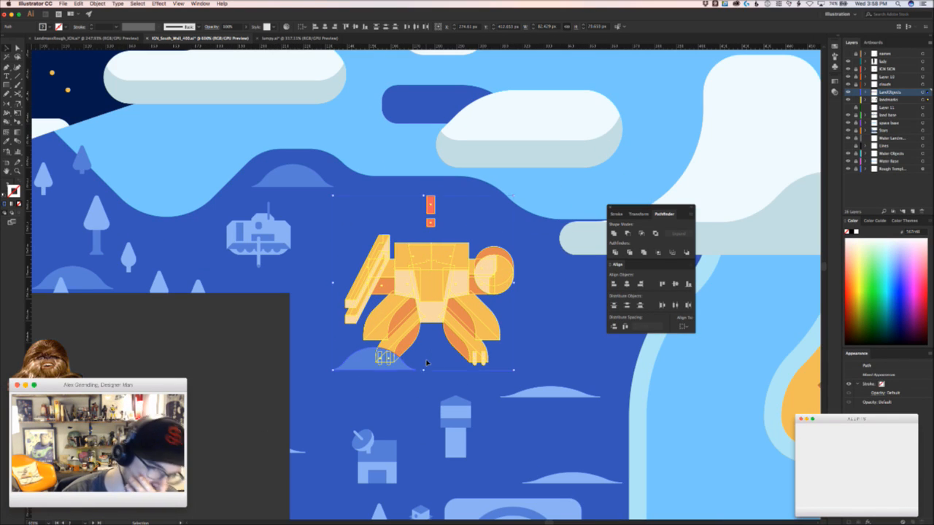
{"action": "left_click", "coordinate": [565, 310]}
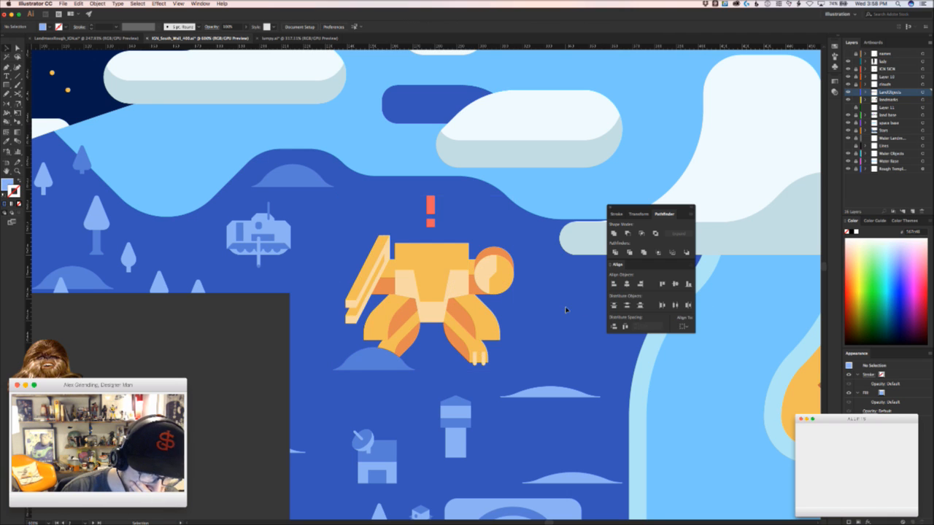
Survey the starry sky with its orange ship and constellations, and the green and purple palace region at the map's right edge
{"action": "scroll", "coordinate": [565, 310], "scroll_direction": "up", "scroll_amount": 5}
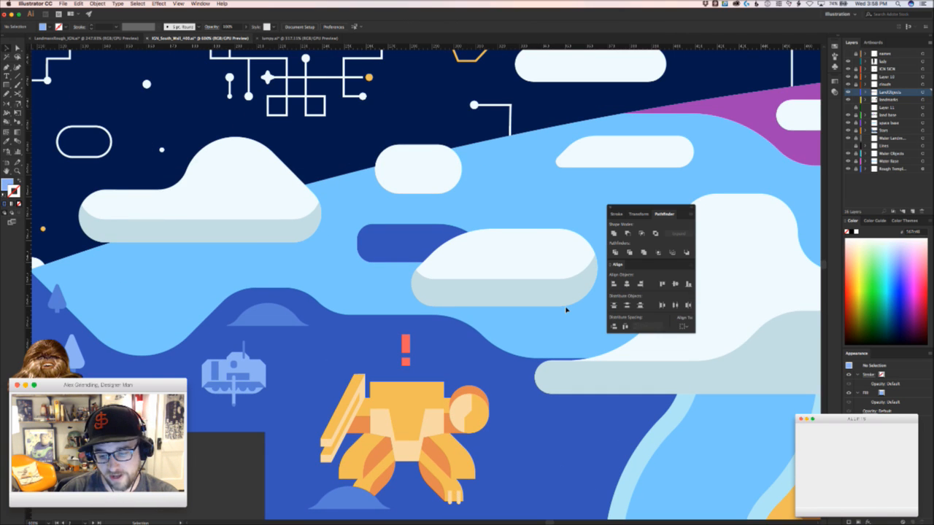
{"action": "scroll", "coordinate": [565, 310], "scroll_direction": "up", "scroll_amount": 15}
{"action": "scroll", "coordinate": [566, 310], "scroll_direction": "right", "scroll_amount": 5}
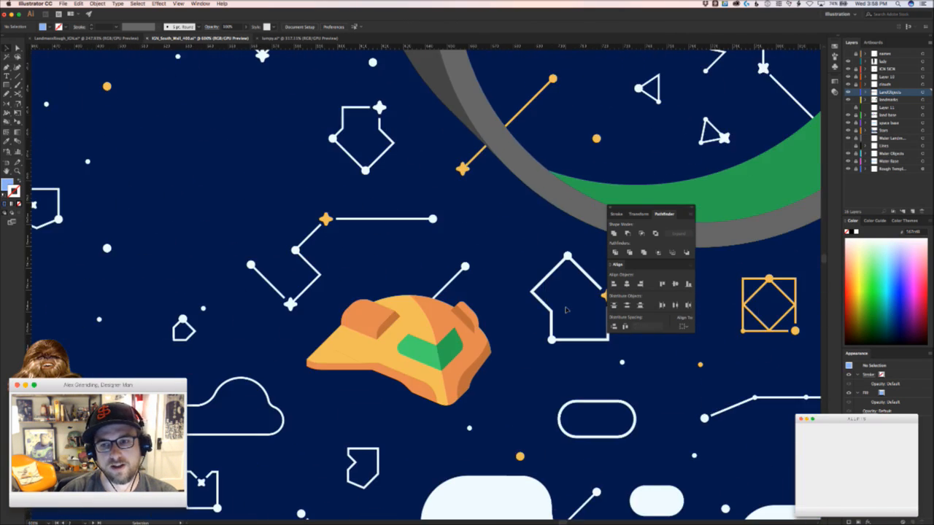
{"action": "scroll", "coordinate": [565, 310], "scroll_direction": "right", "scroll_amount": 4}
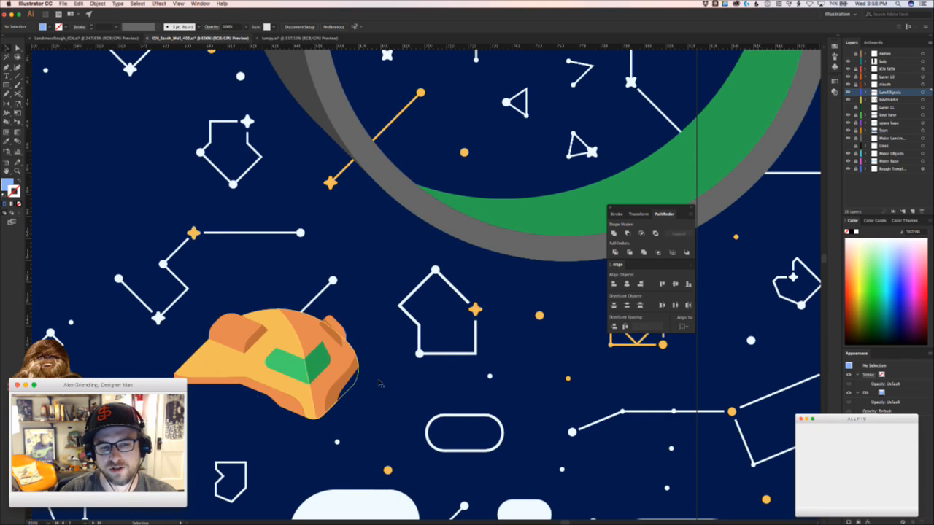
{"action": "scroll", "coordinate": [379, 383], "scroll_direction": "right", "scroll_amount": 15}
{"action": "scroll", "coordinate": [379, 383], "scroll_direction": "down", "scroll_amount": 5}
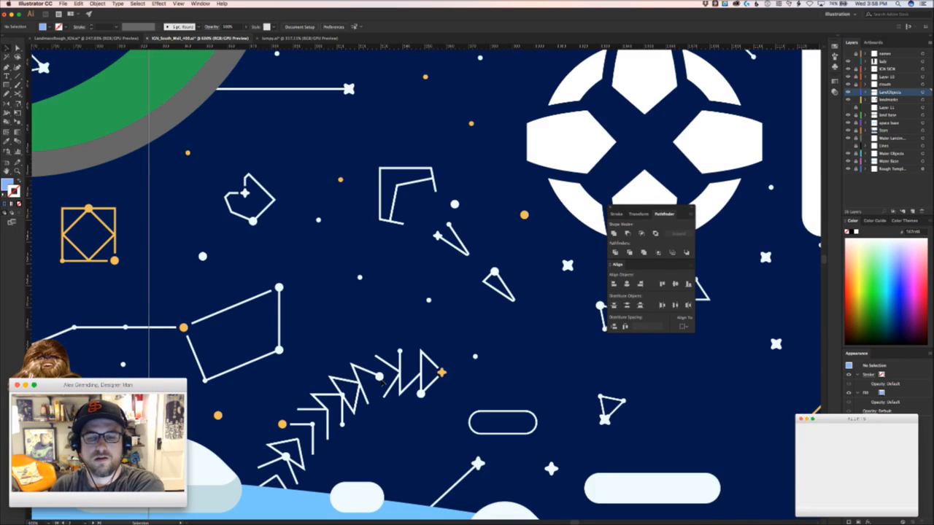
{"action": "scroll", "coordinate": [382, 384], "scroll_direction": "right", "scroll_amount": 5}
{"action": "scroll", "coordinate": [383, 384], "scroll_direction": "down", "scroll_amount": 2}
{"action": "scroll", "coordinate": [382, 385], "scroll_direction": "right", "scroll_amount": 7}
{"action": "scroll", "coordinate": [383, 385], "scroll_direction": "down", "scroll_amount": 3}
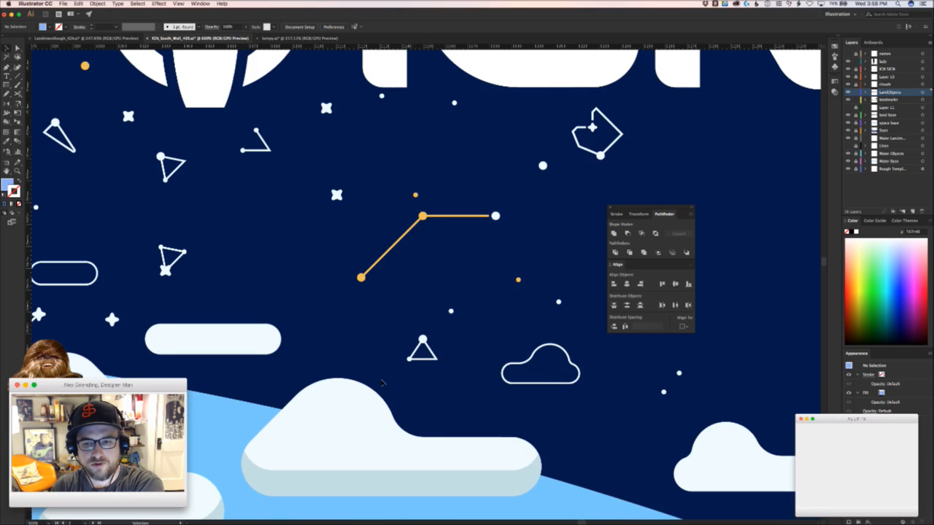
{"action": "scroll", "coordinate": [381, 383], "scroll_direction": "down", "scroll_amount": 15}
{"action": "scroll", "coordinate": [381, 383], "scroll_direction": "right", "scroll_amount": 10}
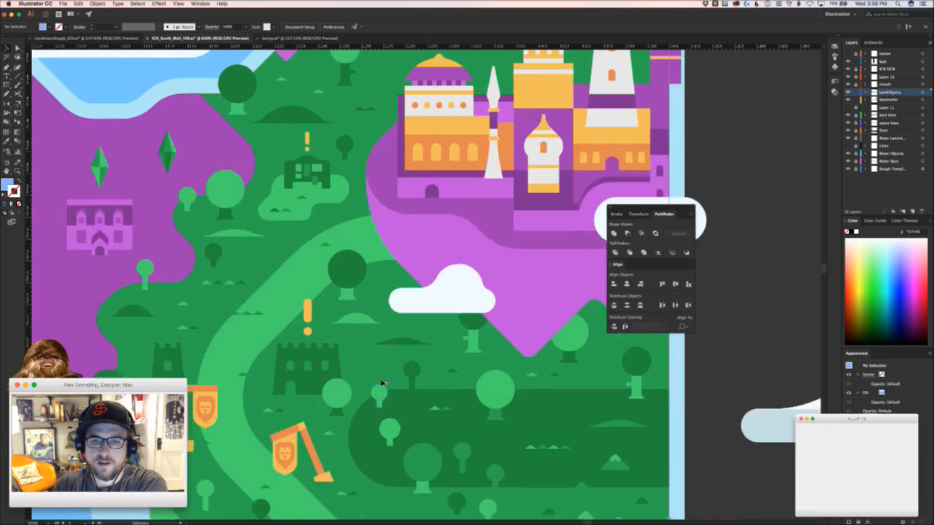
{"action": "scroll", "coordinate": [381, 383], "scroll_direction": "up", "scroll_amount": 5}
{"action": "scroll", "coordinate": [381, 383], "scroll_direction": "left", "scroll_amount": 2}
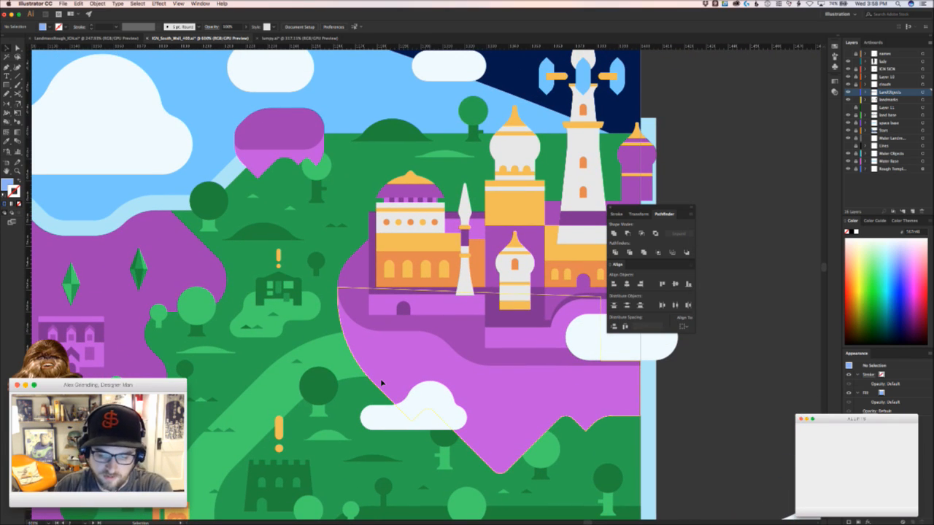
{"action": "scroll", "coordinate": [381, 383], "scroll_direction": "right", "scroll_amount": 5}
{"action": "scroll", "coordinate": [380, 383], "scroll_direction": "up", "scroll_amount": 2}
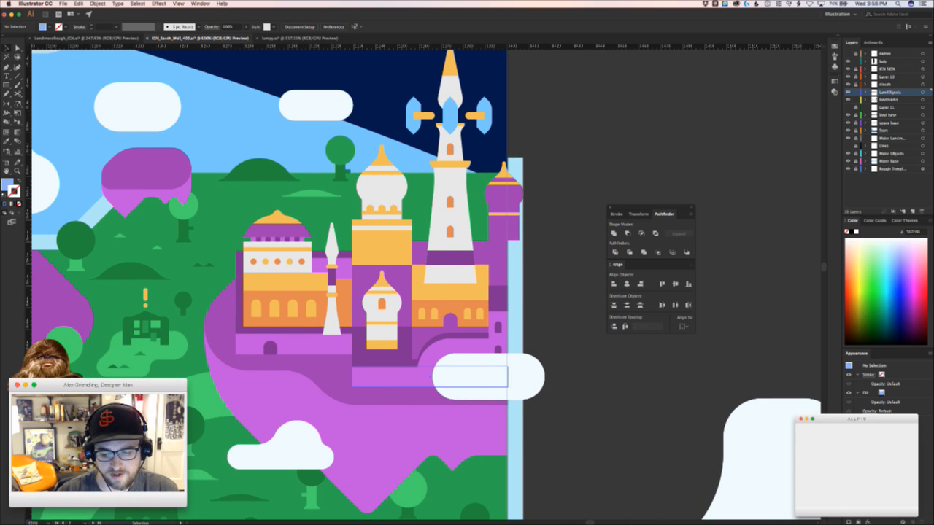
{"action": "key", "text": "super+Tab"}
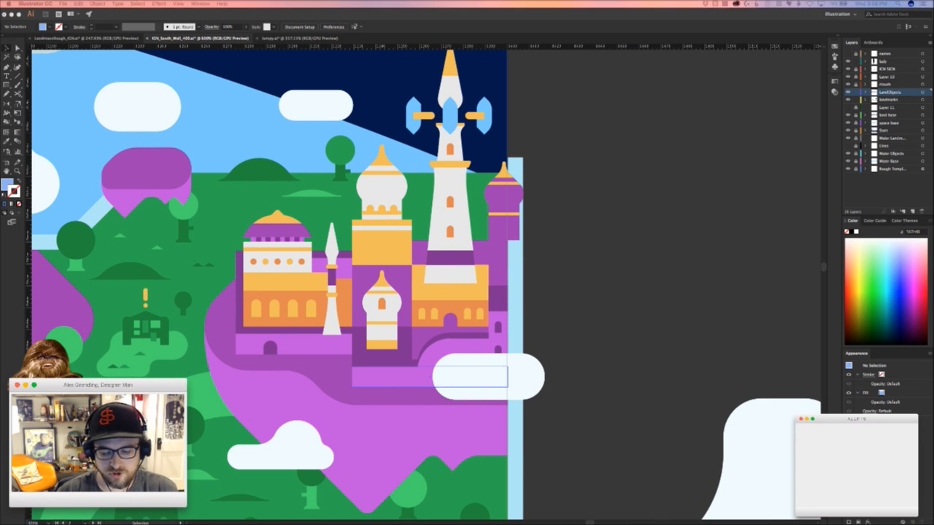